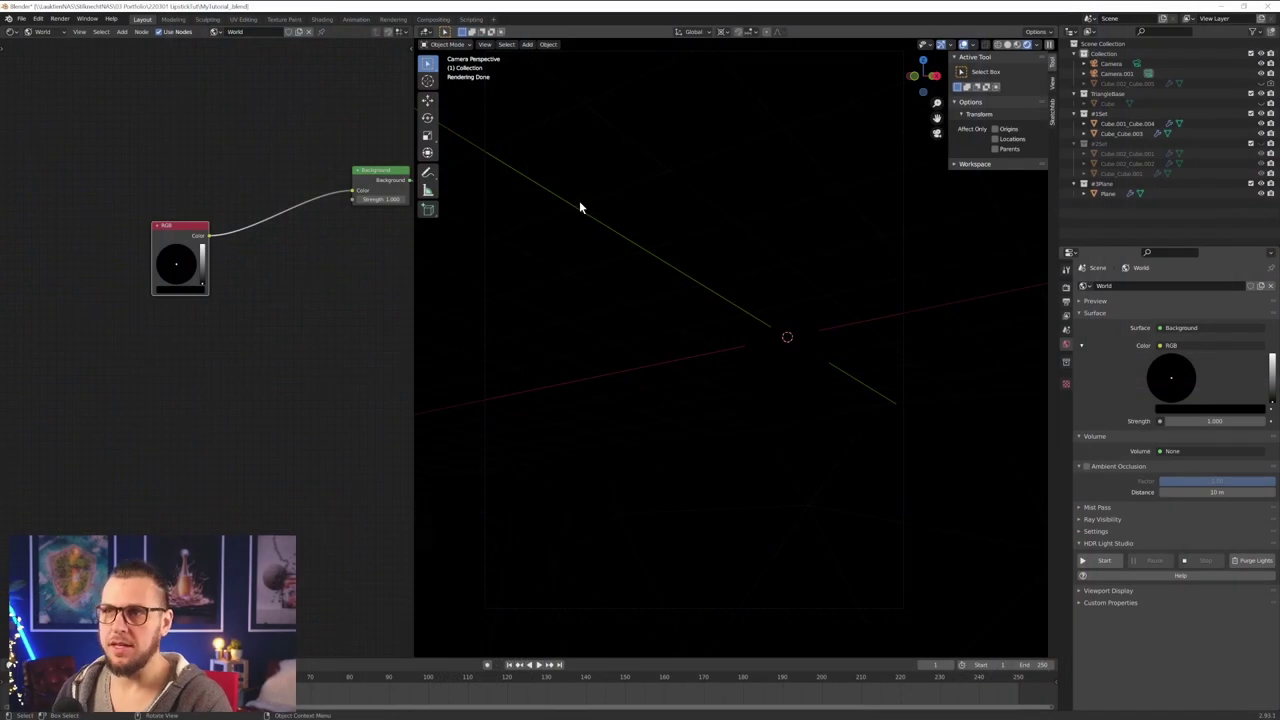
- Import 03 Fine Line.exr from the Advanced-Light-Maps folder as an image plane
{"action": "left_click", "coordinate": [21, 18]}
{"action": "mouse_move", "coordinate": [62, 158]}
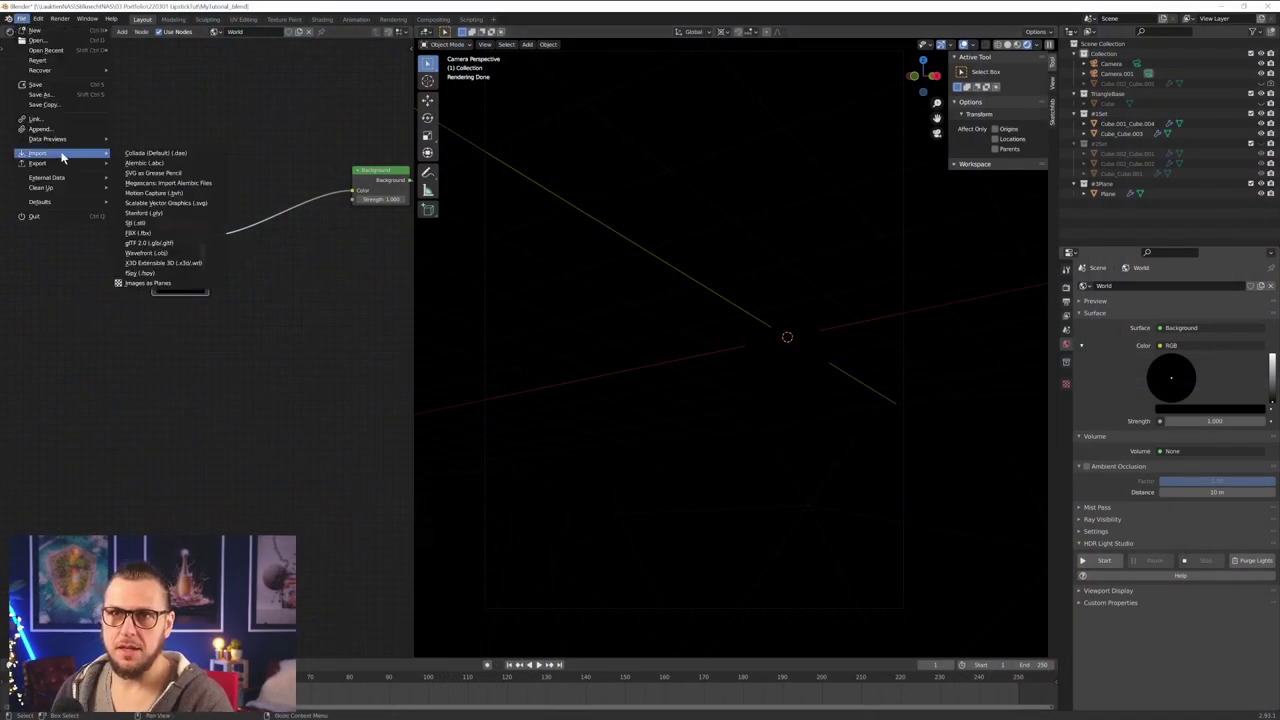
{"action": "left_click", "coordinate": [148, 283]}
{"action": "left_click", "coordinate": [387, 283]}
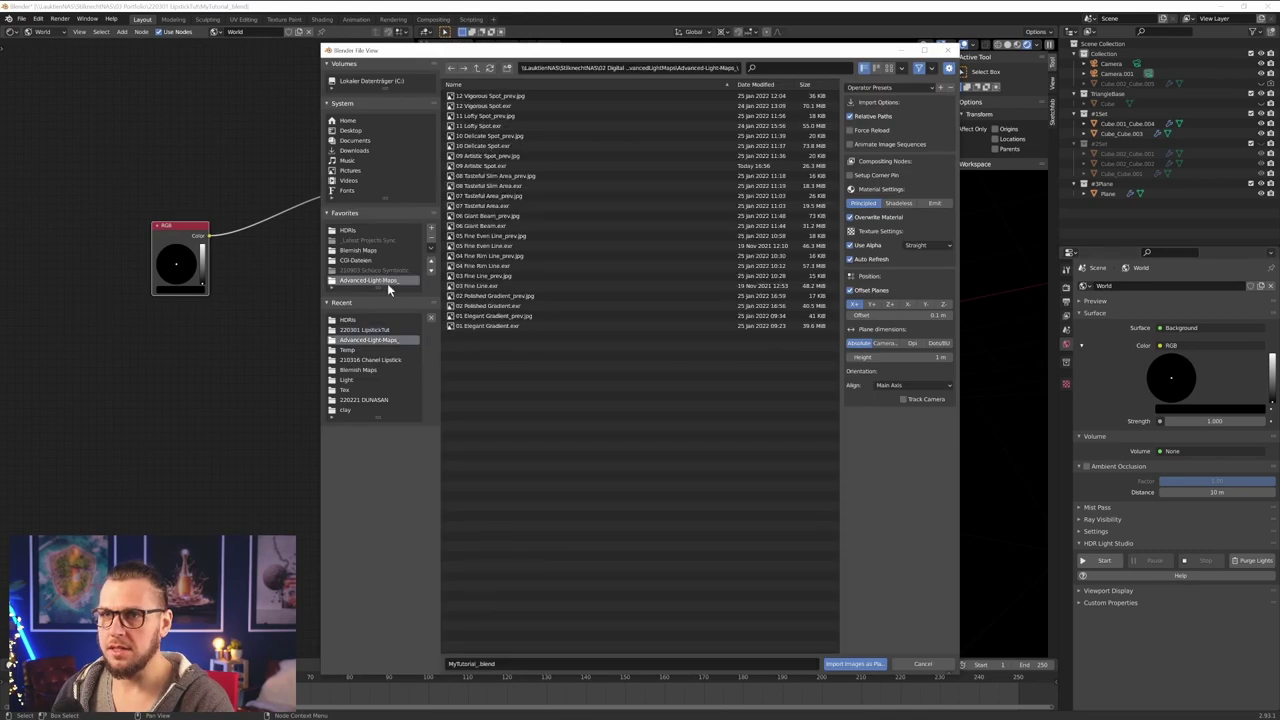
{"action": "left_click", "coordinate": [493, 93]}
{"action": "left_click", "coordinate": [492, 86]}
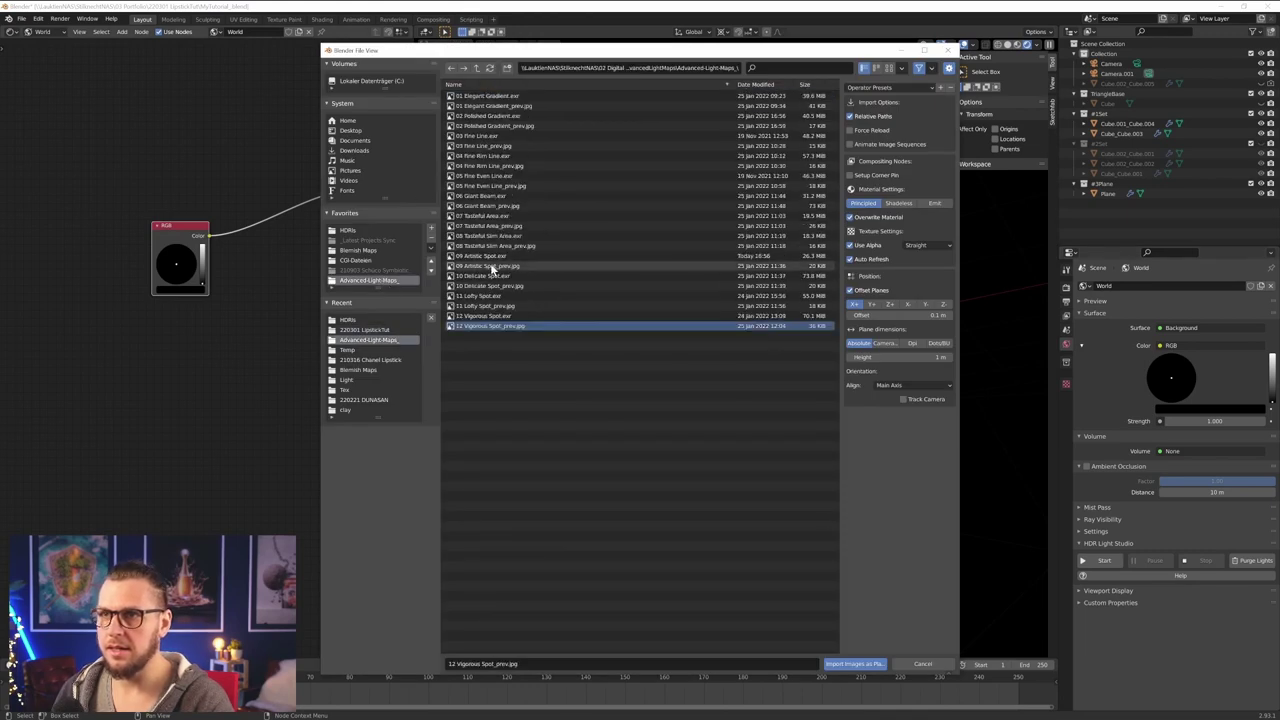
{"action": "left_click", "coordinate": [488, 136]}
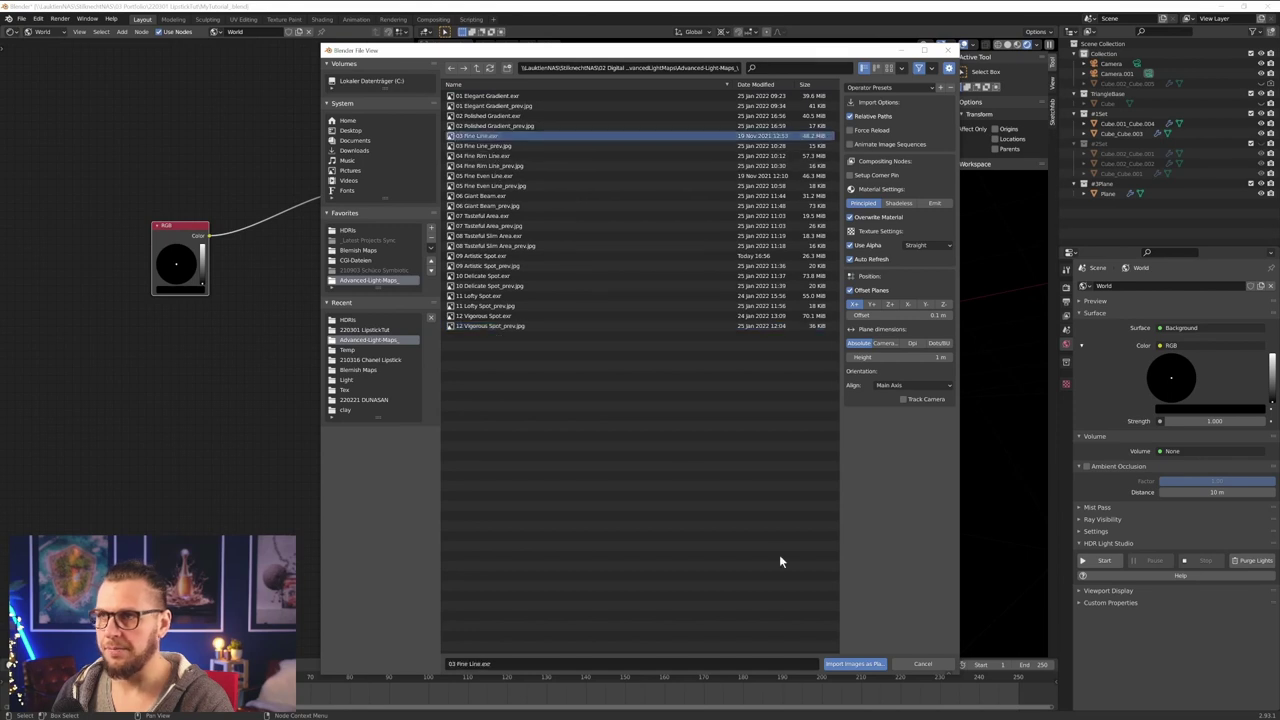
{"action": "left_click", "coordinate": [855, 664]}
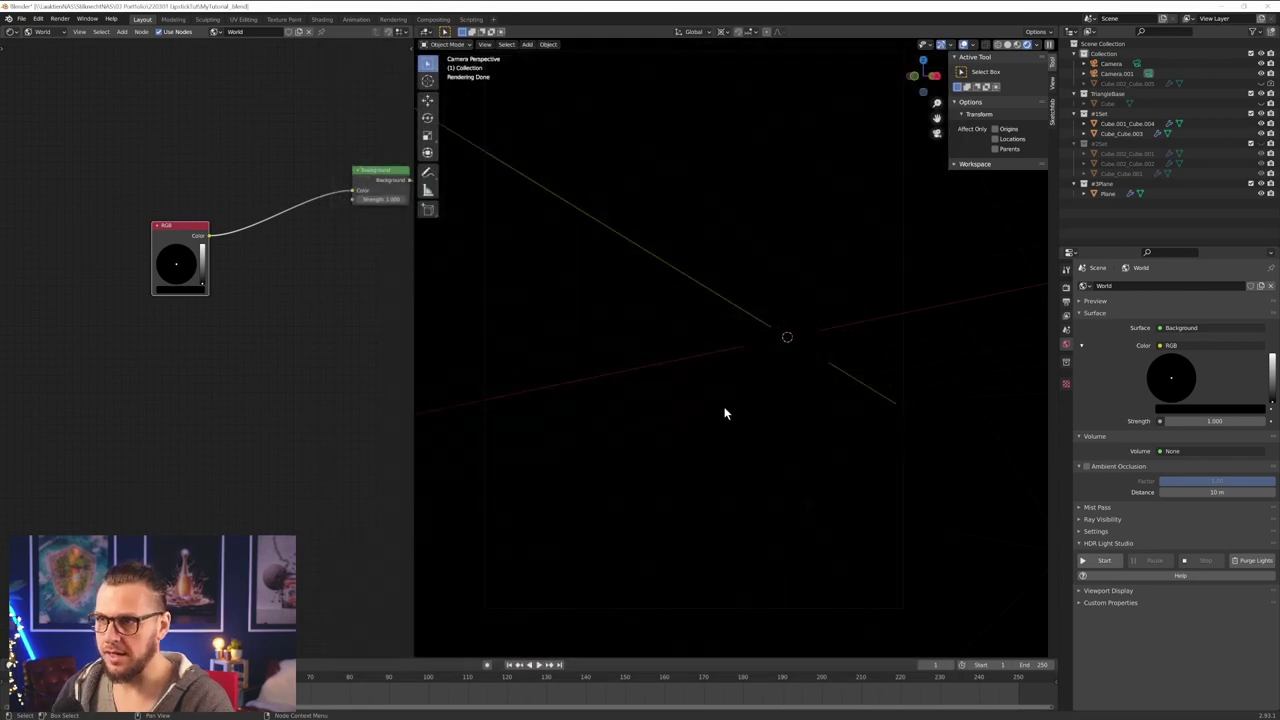
- Switch the shader editor to Object shading and move the image texture node clear of the Principled BSDF node
{"action": "left_click", "coordinate": [38, 32]}
{"action": "left_click", "coordinate": [707, 385]}
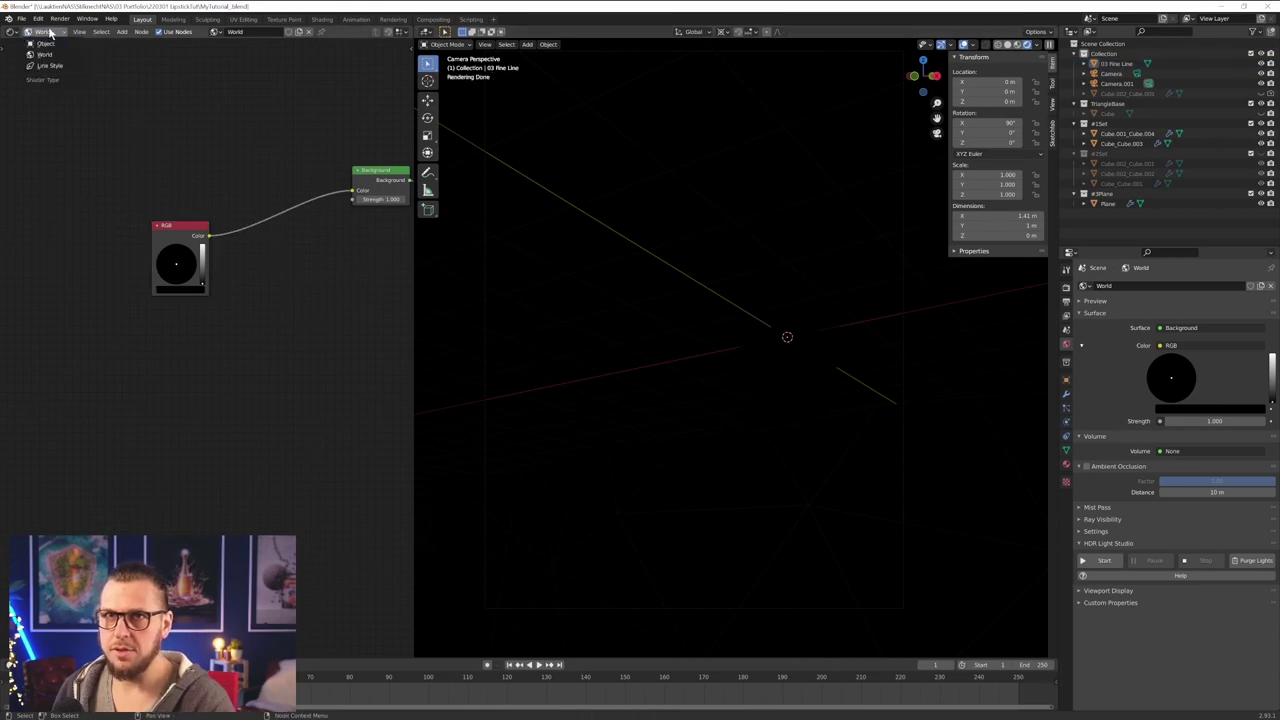
{"action": "left_click", "coordinate": [45, 45]}
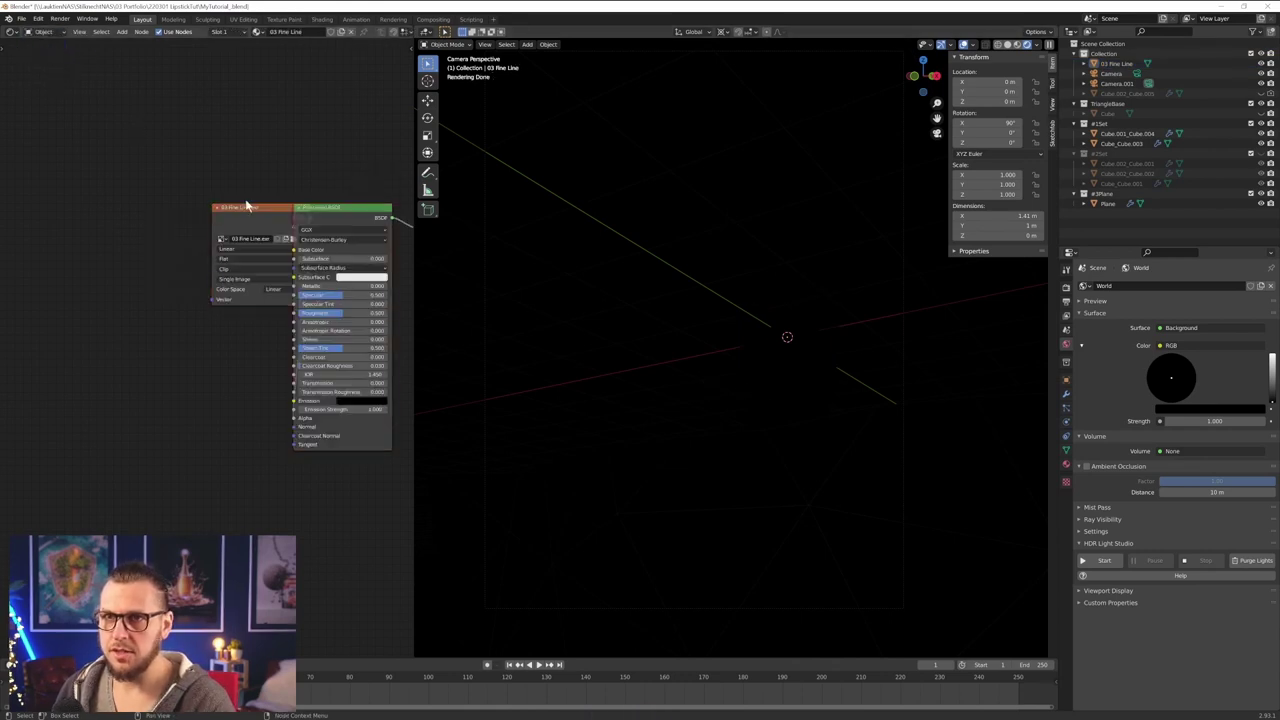
{"action": "left_click_drag", "start_coordinate": [247, 205], "coordinate": [181, 231]}
{"action": "middle_click_drag", "start_coordinate": [212, 204], "coordinate": [184, 188]}
{"action": "middle_click_drag", "start_coordinate": [298, 232], "coordinate": [258, 238]}
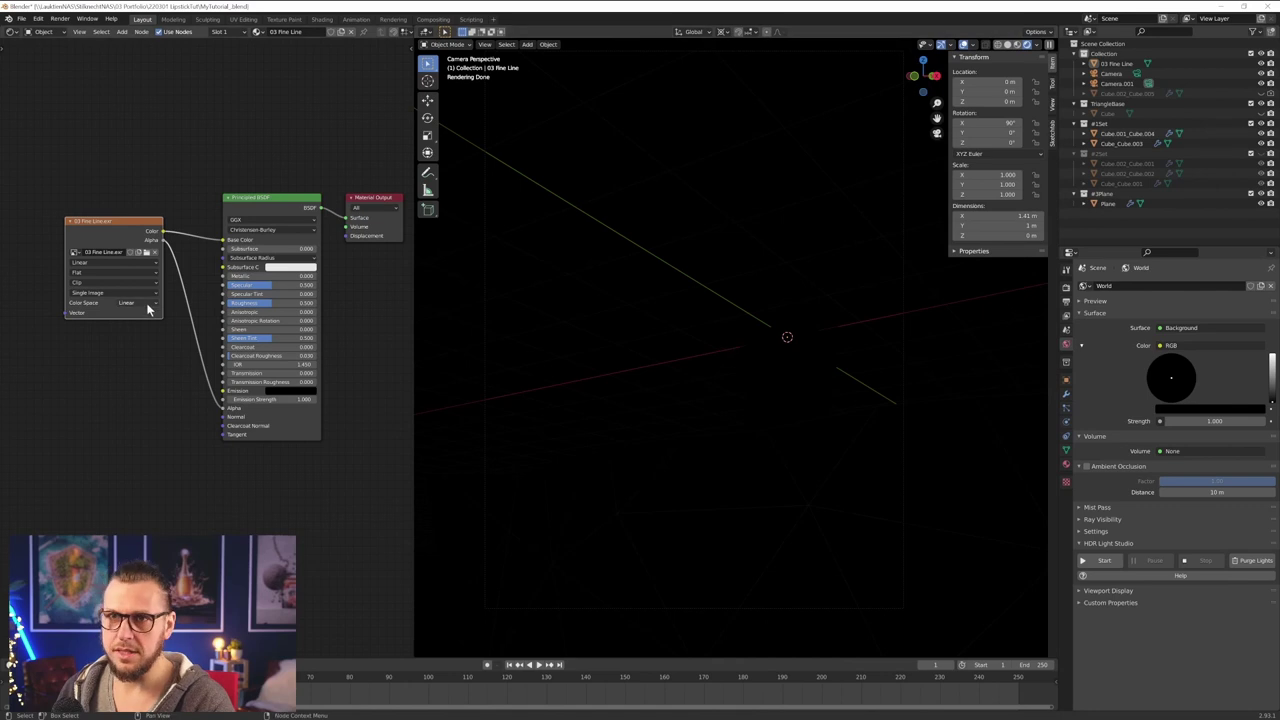
- Link the image texture's Color output to the Principled BSDF Emission input and shift the image node farther away
{"action": "middle_click_drag", "start_coordinate": [155, 274], "coordinate": [156, 266]}
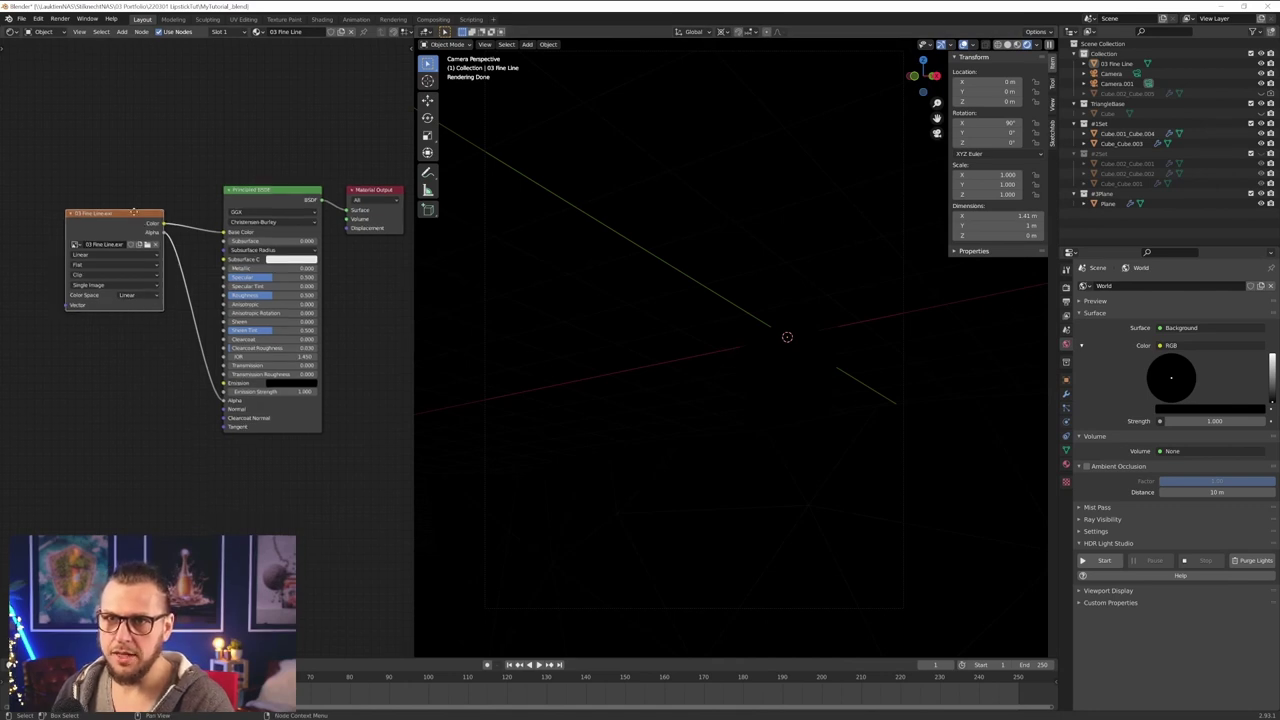
{"action": "left_click_drag", "start_coordinate": [134, 212], "coordinate": [102, 196]}
{"action": "middle_click_drag", "start_coordinate": [124, 209], "coordinate": [166, 206]}
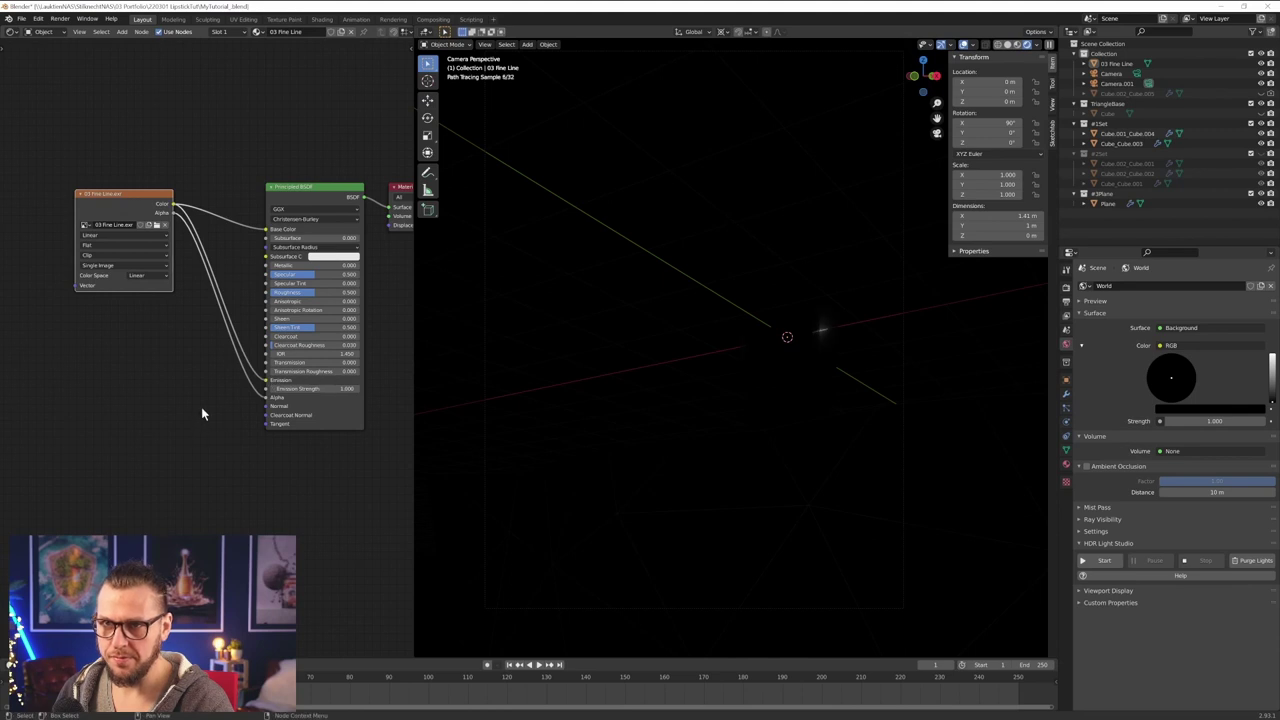
- Add a ColorRamp node on the link between the image texture's Color and the Principled BSDF Base Color
{"action": "key", "text": "shift+a"}
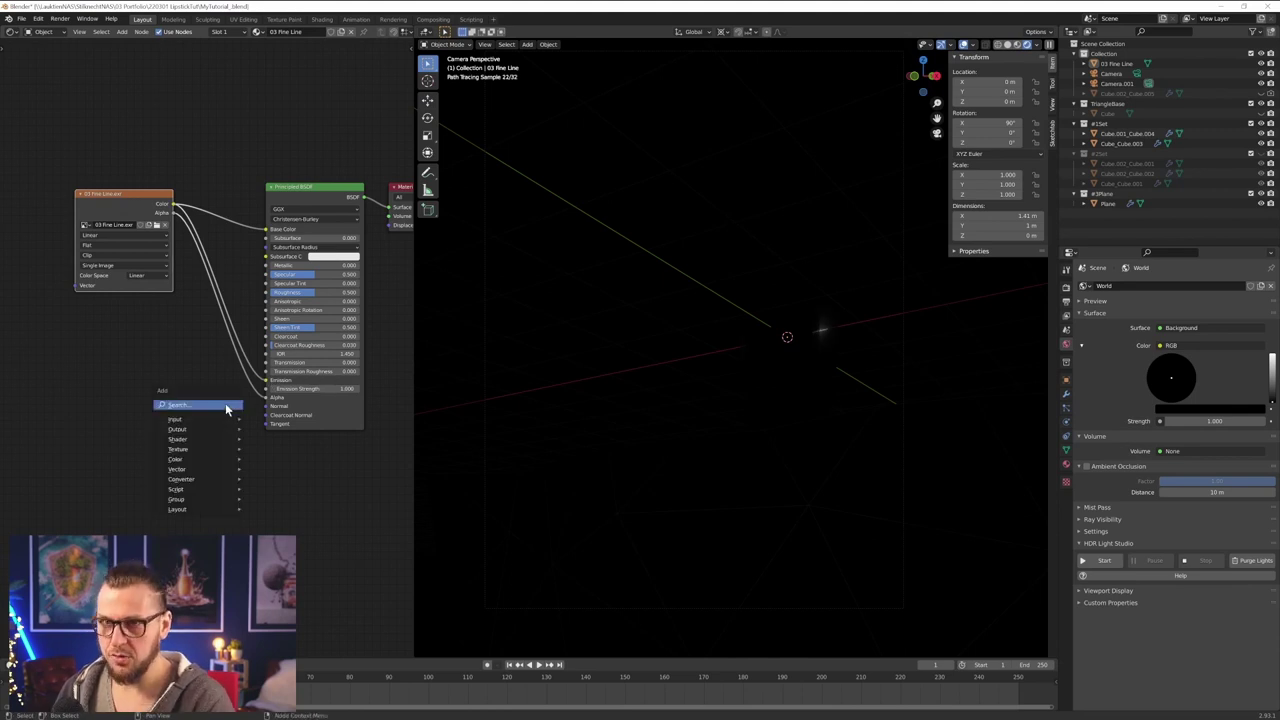
{"action": "left_click", "coordinate": [225, 411]}
{"action": "type", "text": "coo"}
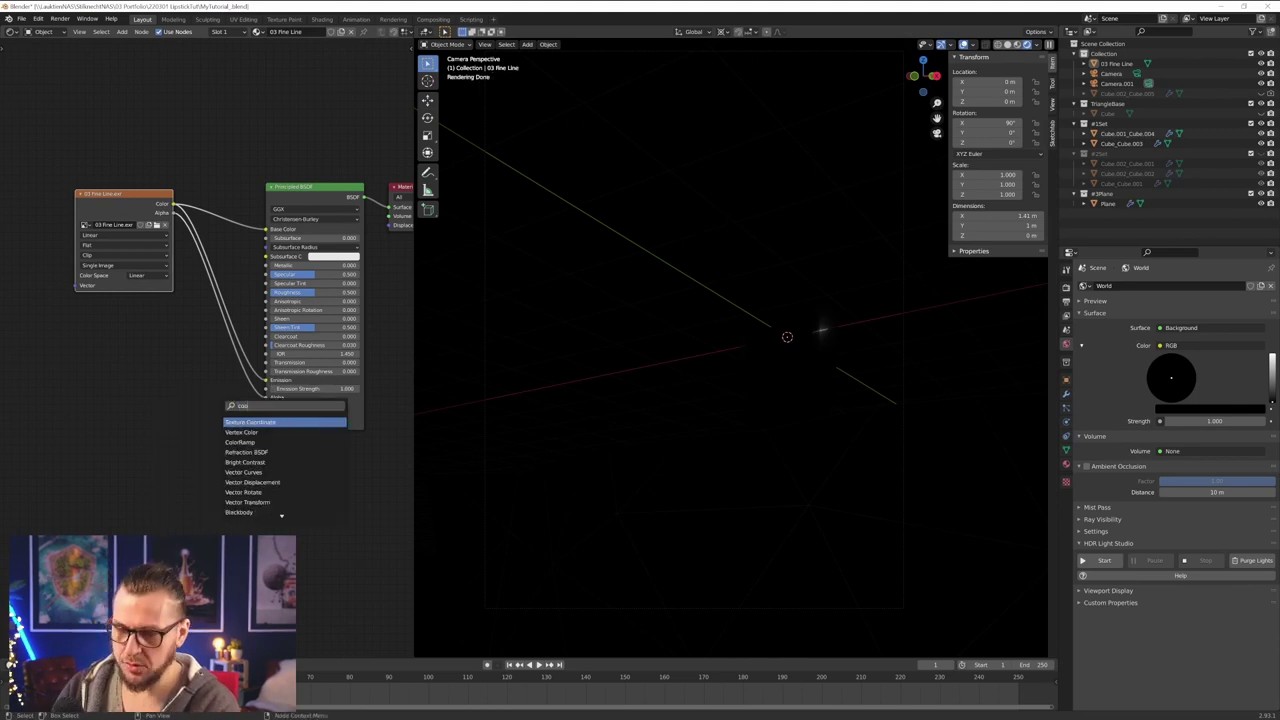
{"action": "key", "text": "BackSpace"}
{"action": "key", "text": "BackSpace"}
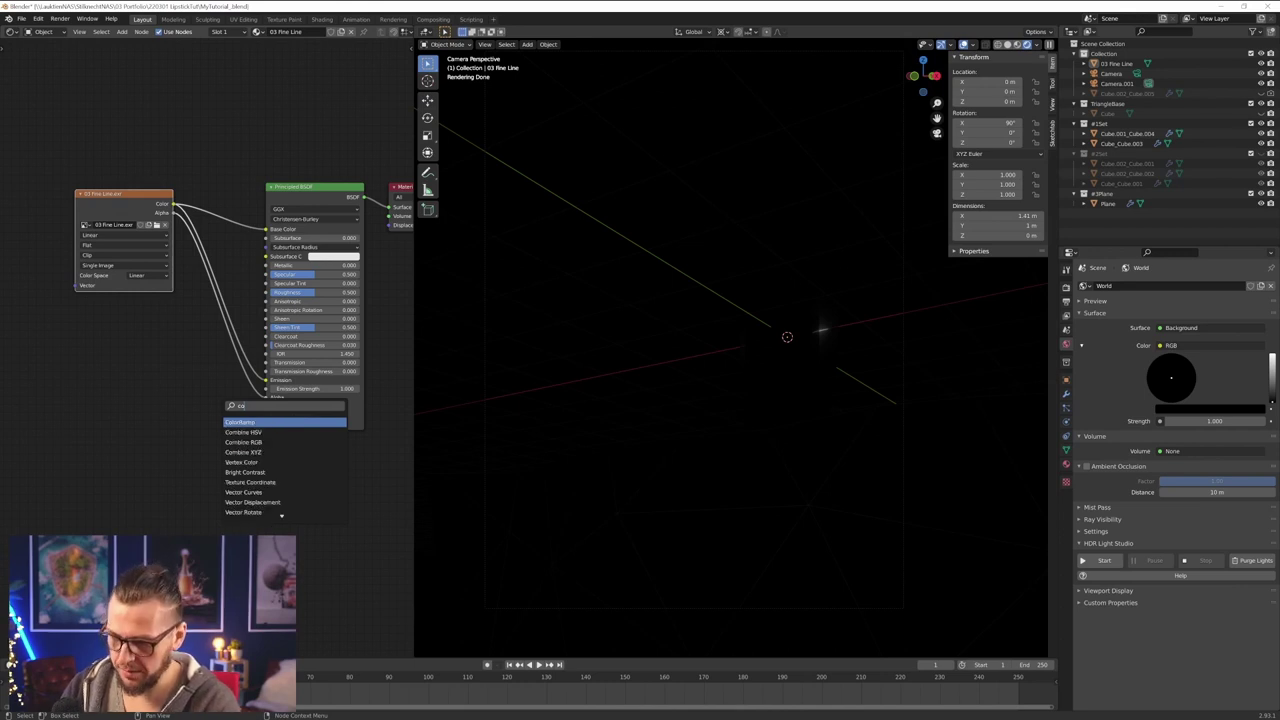
{"action": "key", "text": "Return"}
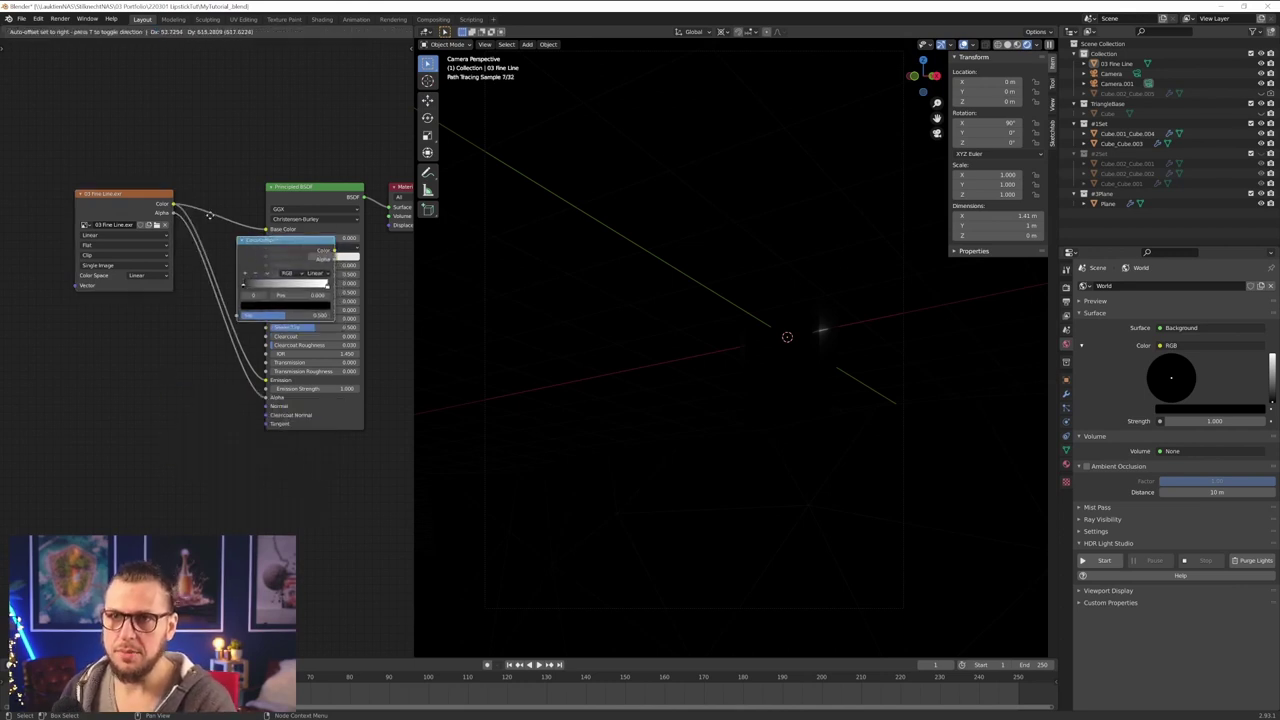
{"action": "left_click", "coordinate": [210, 172]}
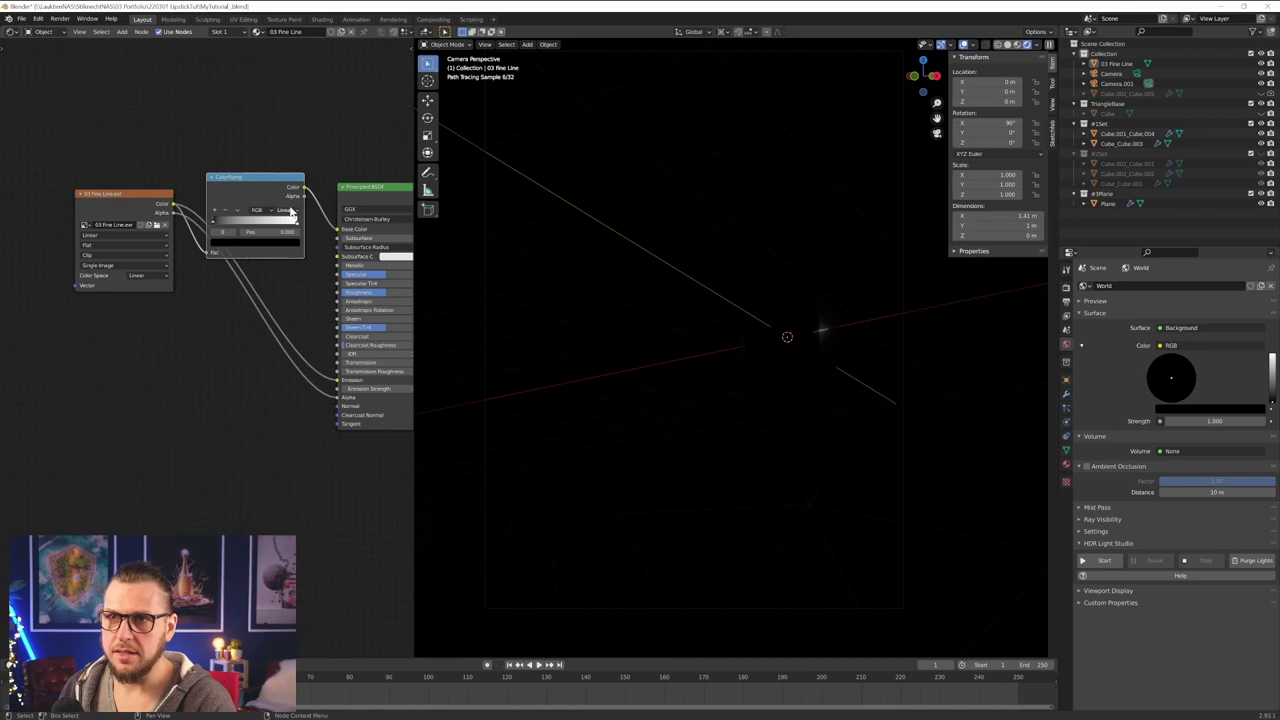
- Link the ColorRamp's Color output to the Emission input and move the ColorRamp above the other nodes
{"action": "middle_click_drag", "start_coordinate": [292, 211], "coordinate": [227, 200]}
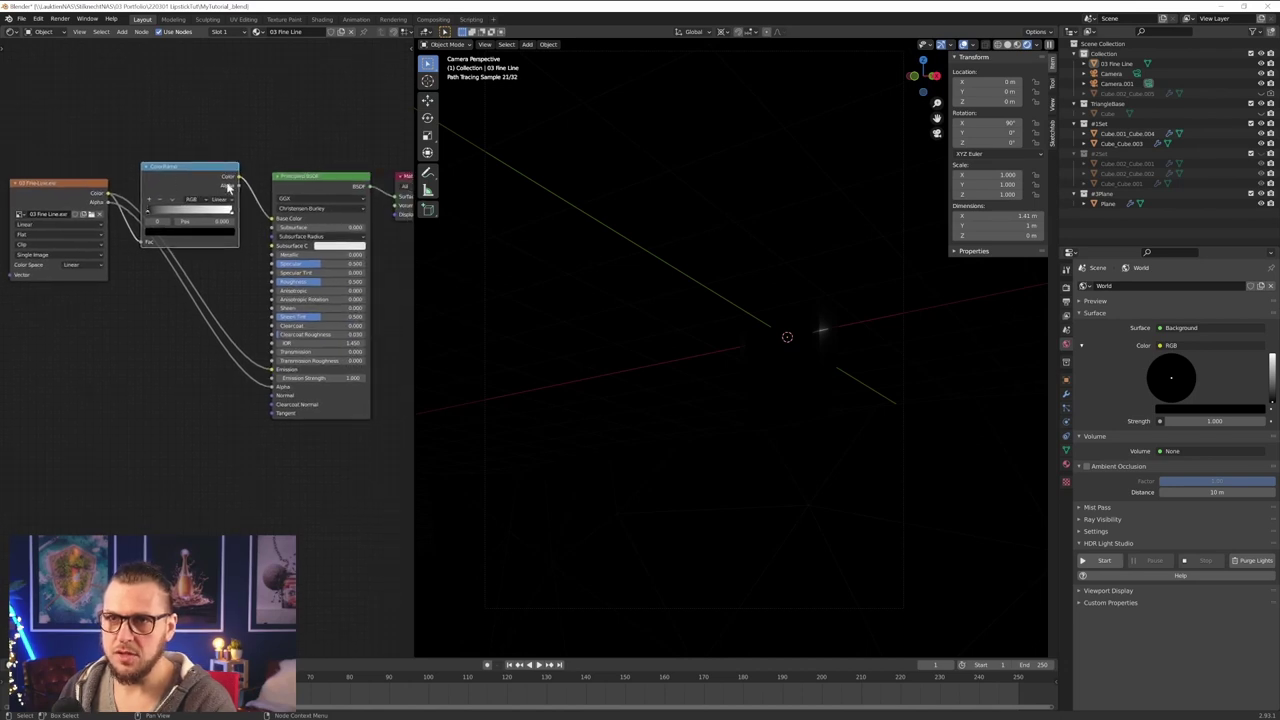
{"action": "left_click_drag", "start_coordinate": [268, 372], "coordinate": [166, 376]}
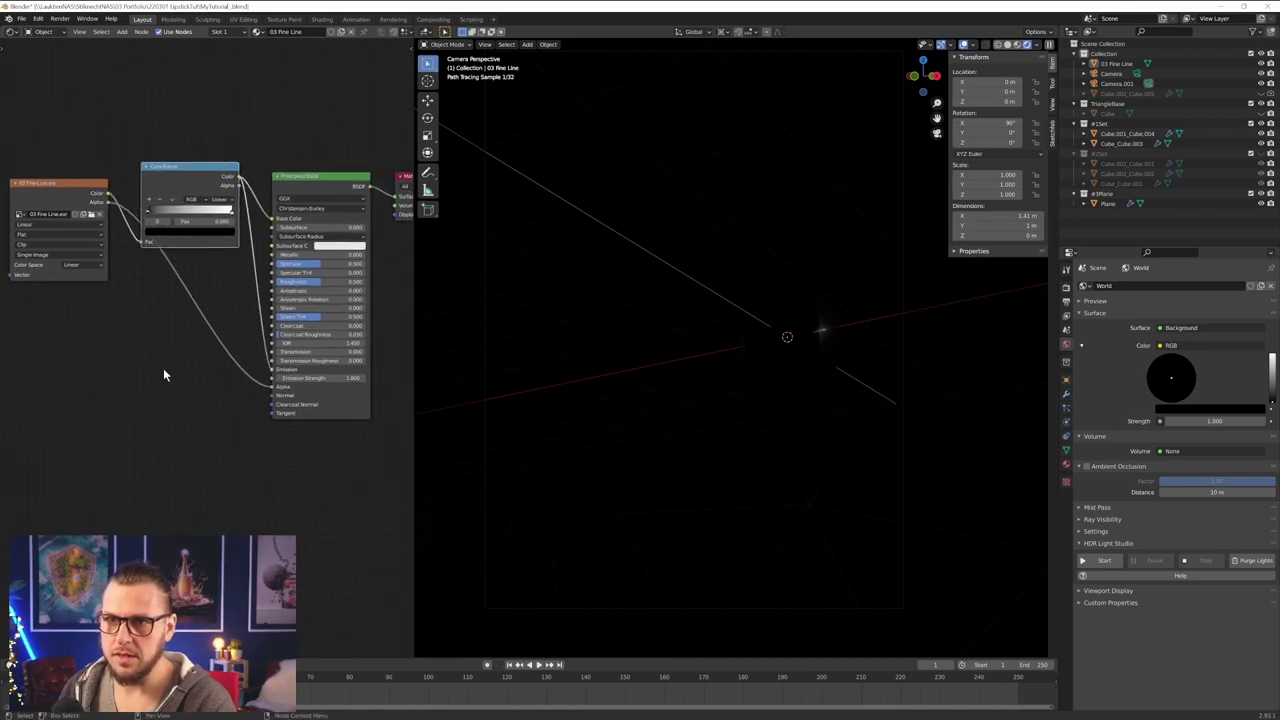
{"action": "left_click_drag", "start_coordinate": [195, 172], "coordinate": [192, 157]}
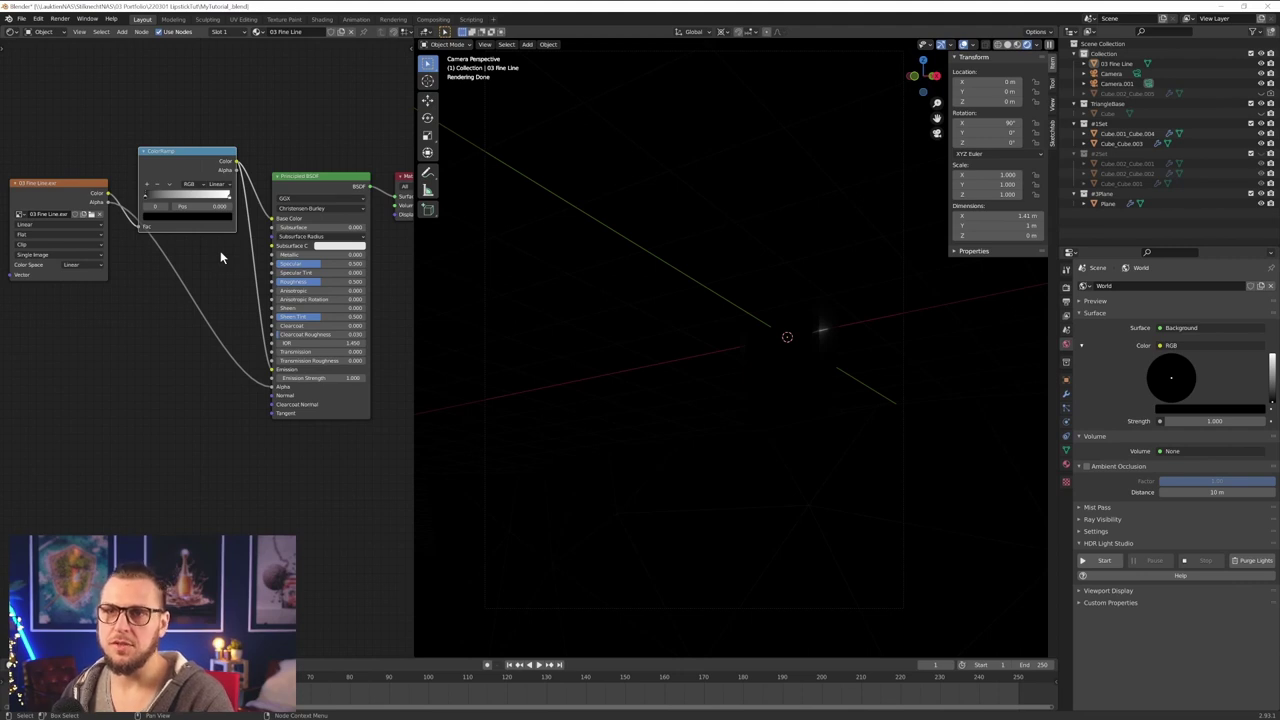
{"action": "left_click_drag", "start_coordinate": [177, 157], "coordinate": [185, 132]}
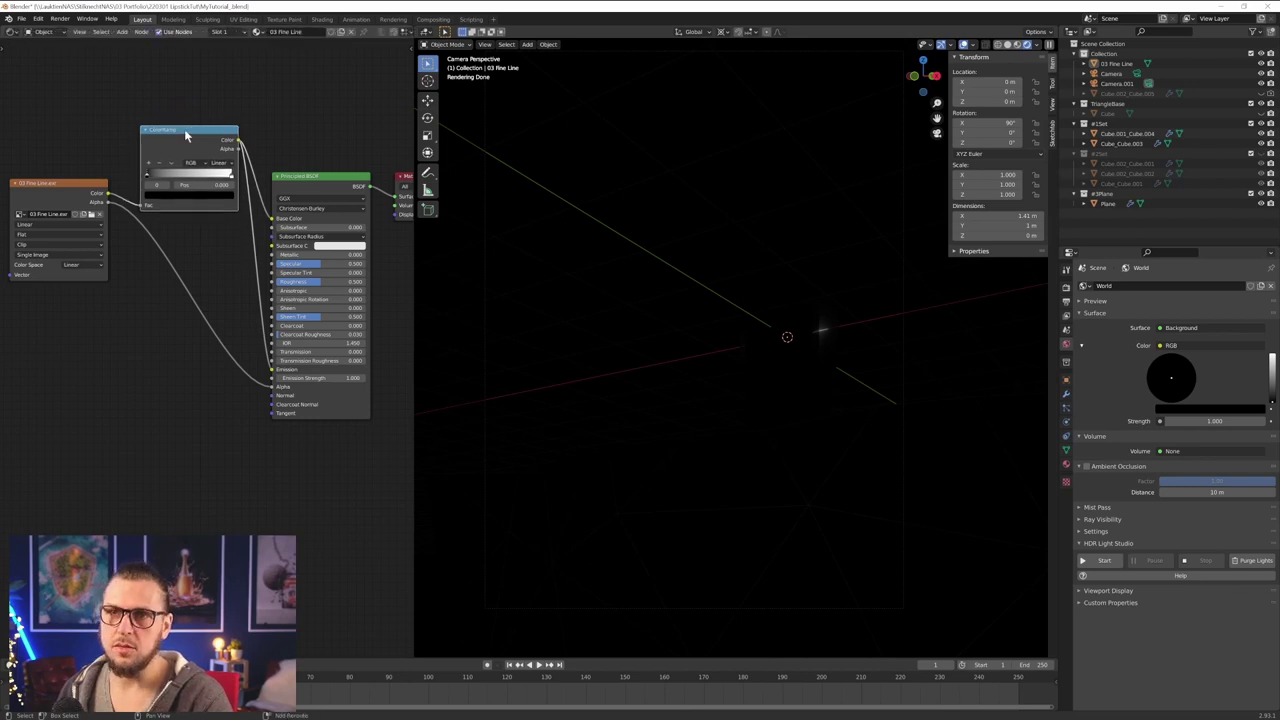
- Duplicate the ColorRamp onto the Alpha link and feed its Fac from the image texture's Color output
{"action": "key", "text": "shift+d"}
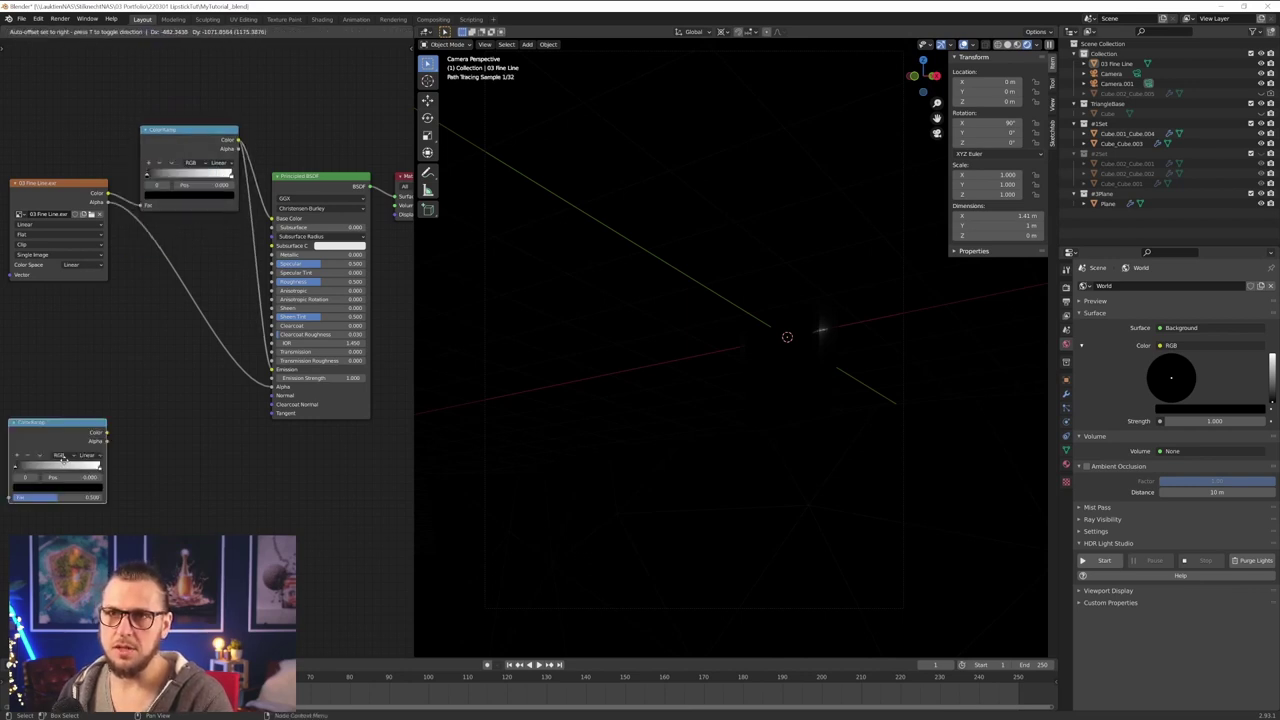
{"action": "left_click", "coordinate": [188, 272]}
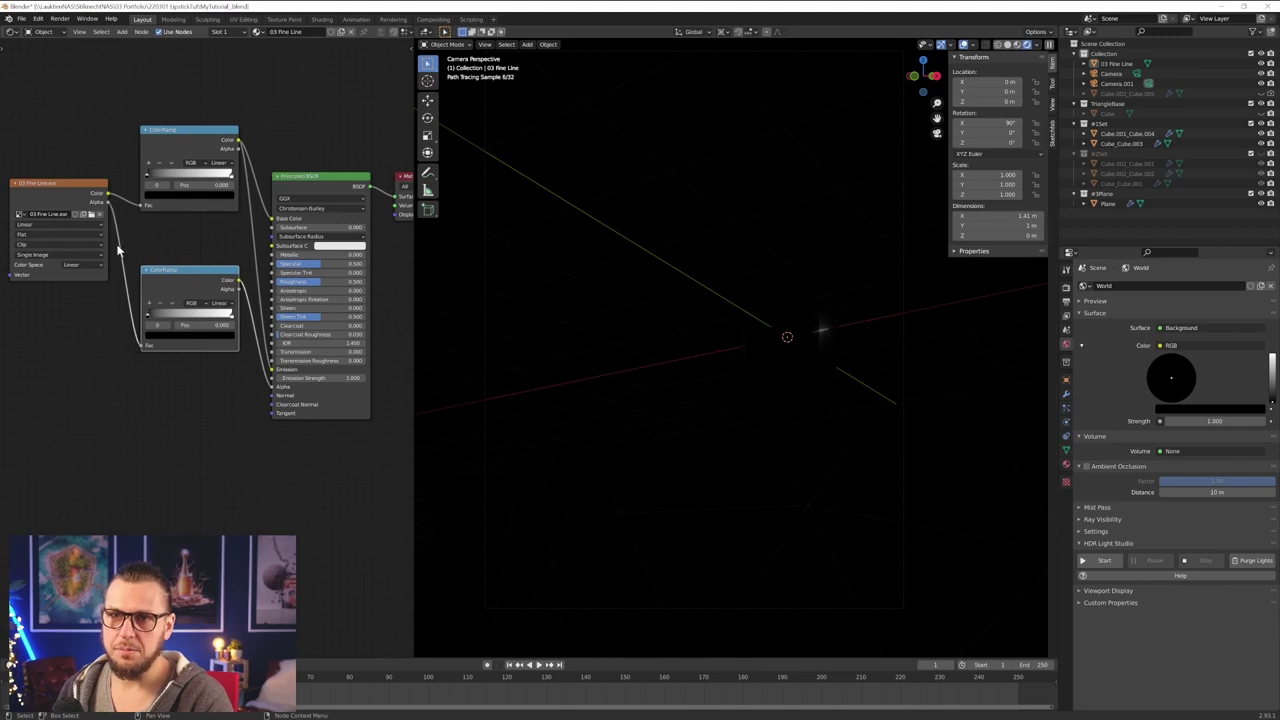
{"action": "left_click", "coordinate": [110, 196]}
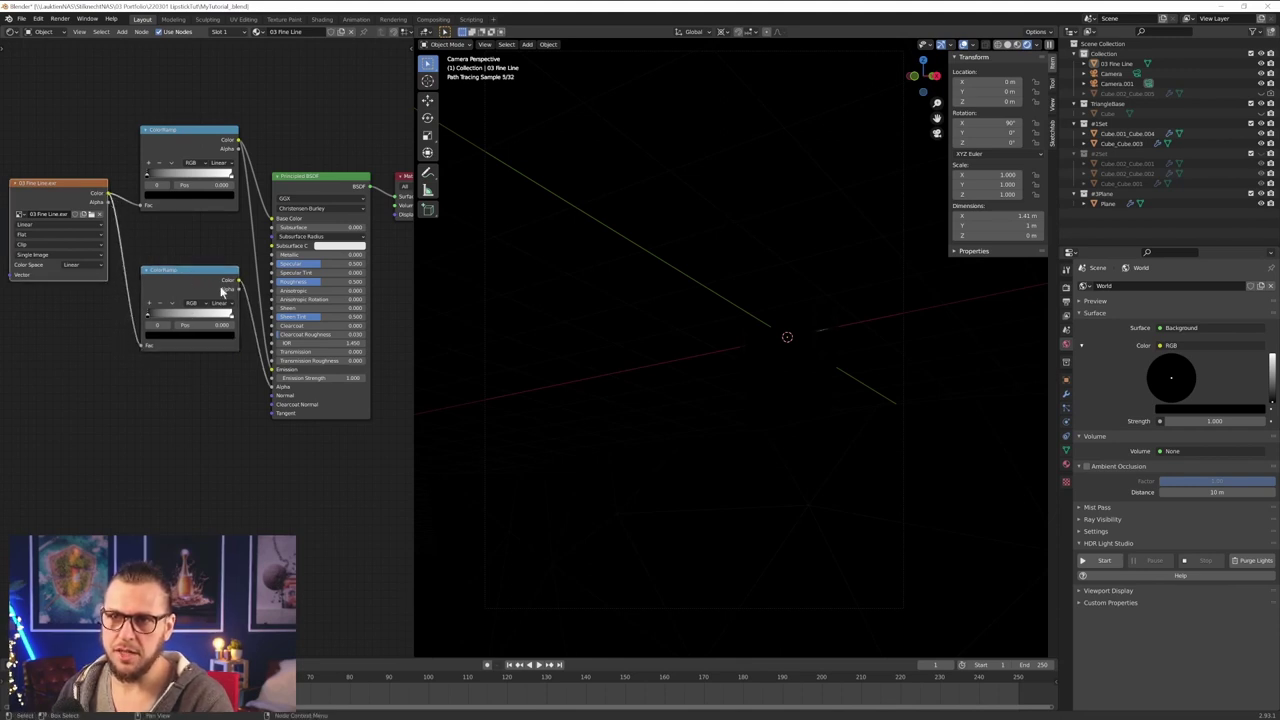
- Set the white stop of the alpha ColorRamp to position 0.100
{"action": "left_click_drag", "start_coordinate": [238, 283], "coordinate": [240, 288]}
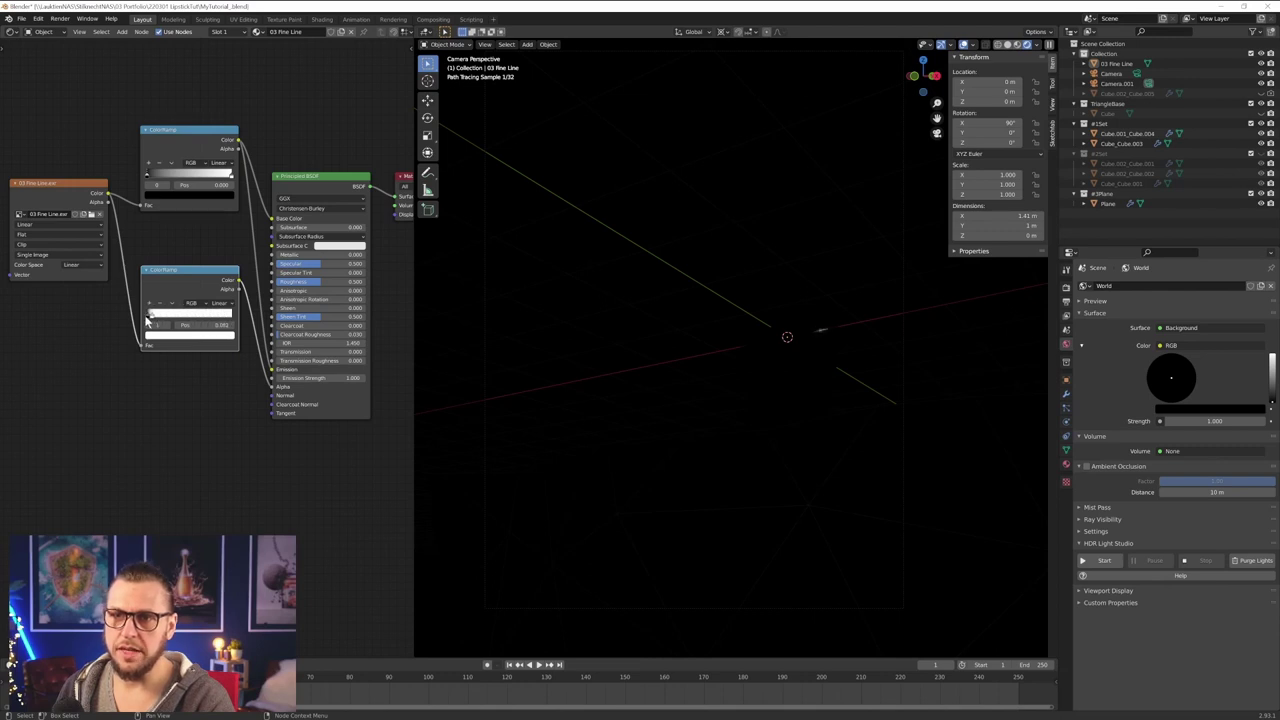
{"action": "left_click_drag", "start_coordinate": [147, 318], "coordinate": [151, 321]}
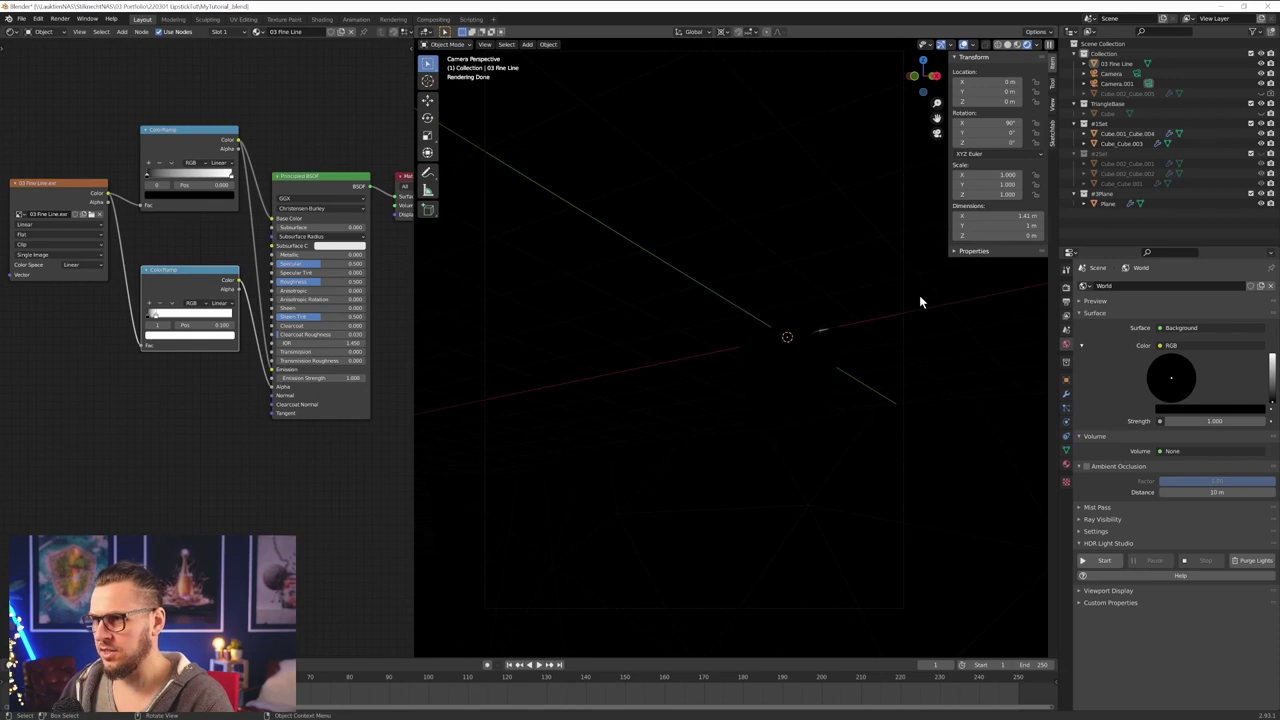
- Select the 03 Fine Line plane and move it along the Y axis to about 3.72 m
{"action": "left_click", "coordinate": [1116, 63]}
{"action": "key", "text": "g"}
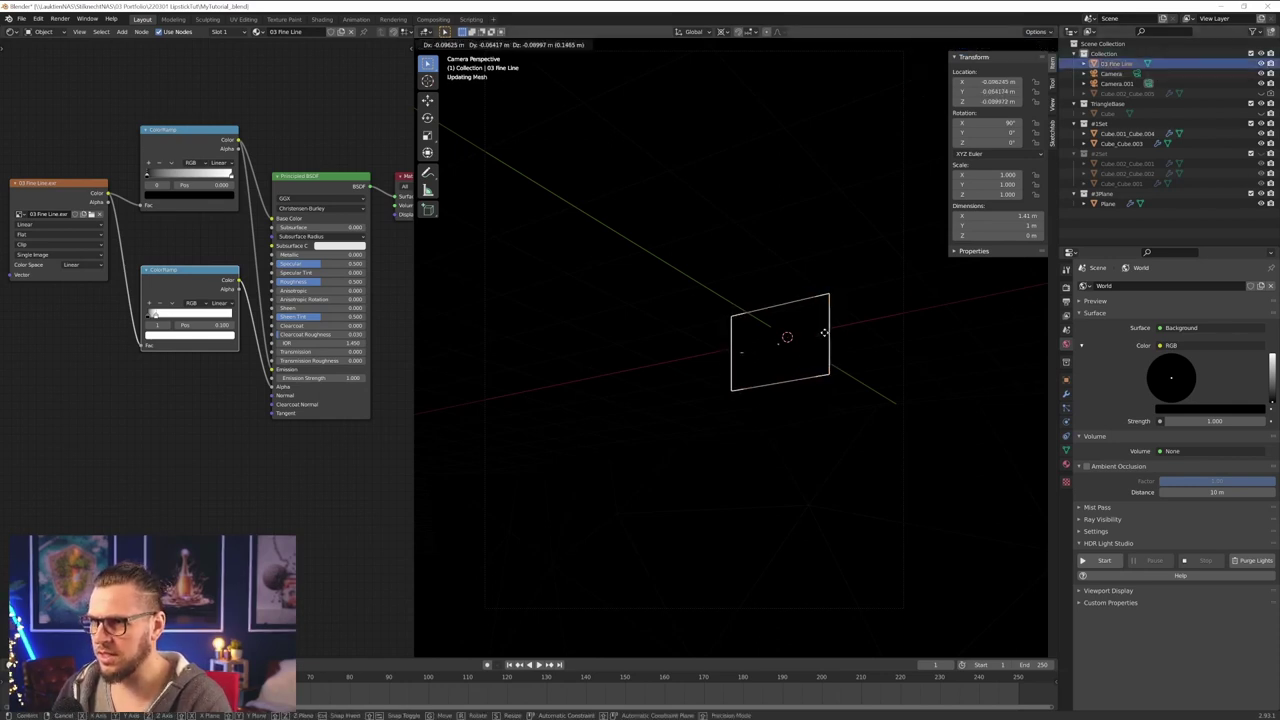
{"action": "right_click", "coordinate": [826, 342]}
{"action": "middle_click_drag", "start_coordinate": [826, 344], "coordinate": [789, 261]}
{"action": "key", "text": "g"}
{"action": "key", "text": "y"}
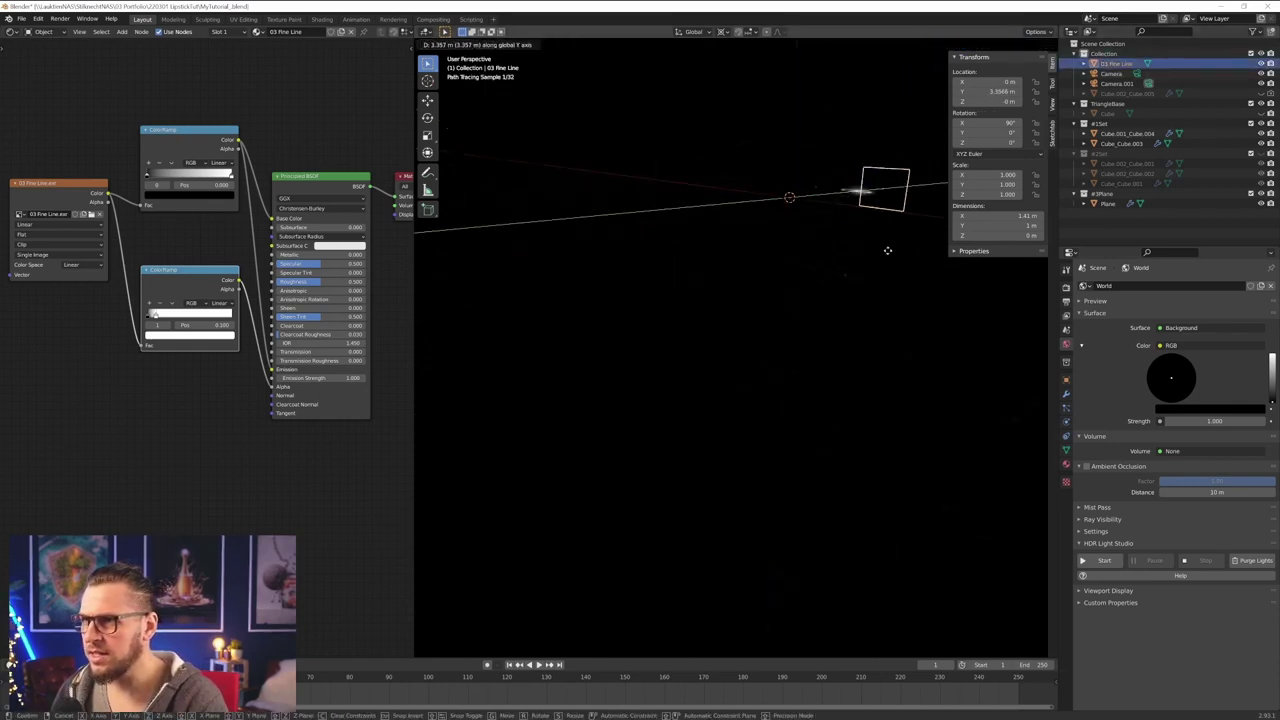
{"action": "left_click", "coordinate": [889, 250]}
- Change the transform pivot point and scale the light plane up to about 7.7
{"action": "key", "text": "s"}
{"action": "key", "text": "Escape"}
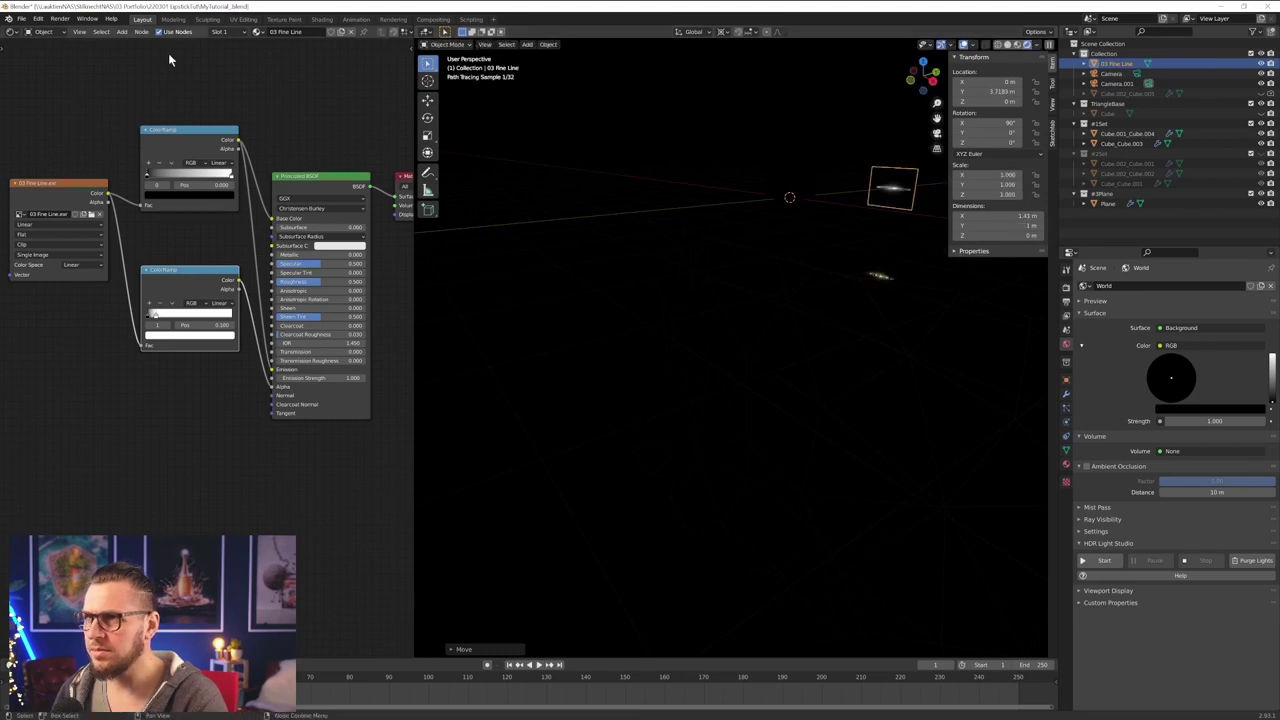
{"action": "left_click", "coordinate": [722, 32]}
{"action": "left_click", "coordinate": [731, 44]}
{"action": "middle_click_drag", "start_coordinate": [743, 150], "coordinate": [583, 190], "text": "shift"}
{"action": "key", "text": "s"}
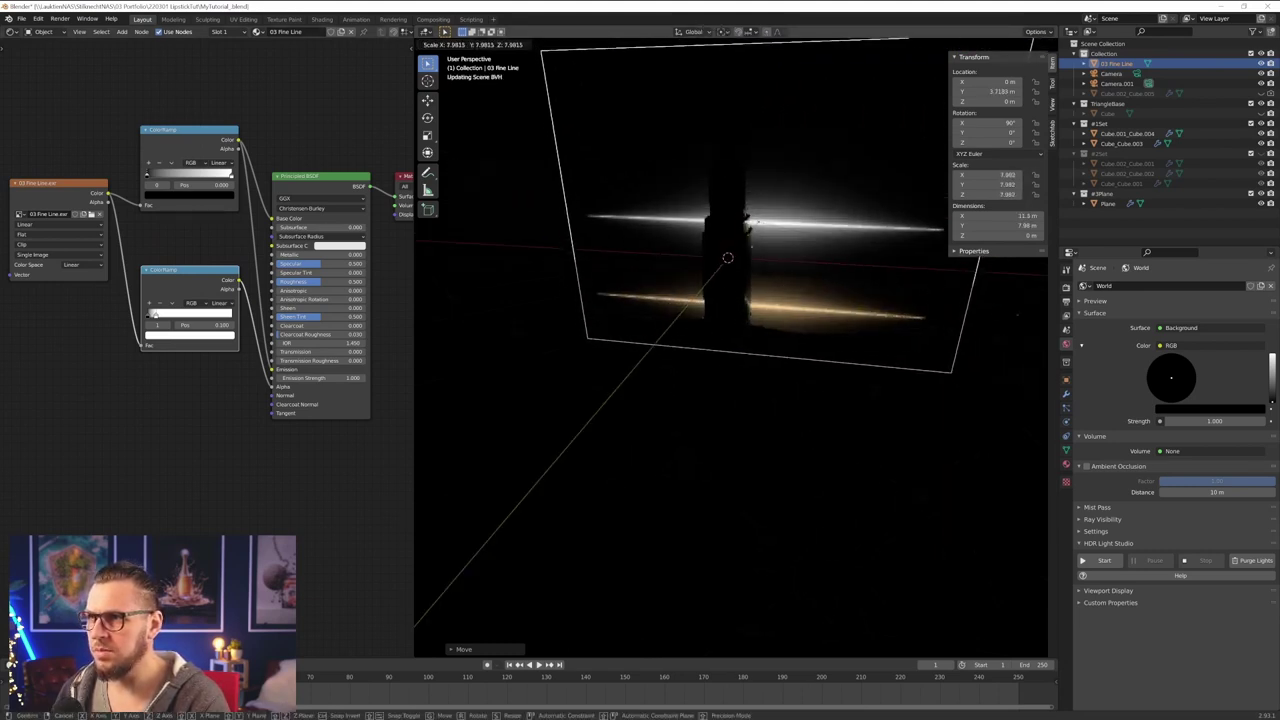
{"action": "left_click", "coordinate": [771, 391]}
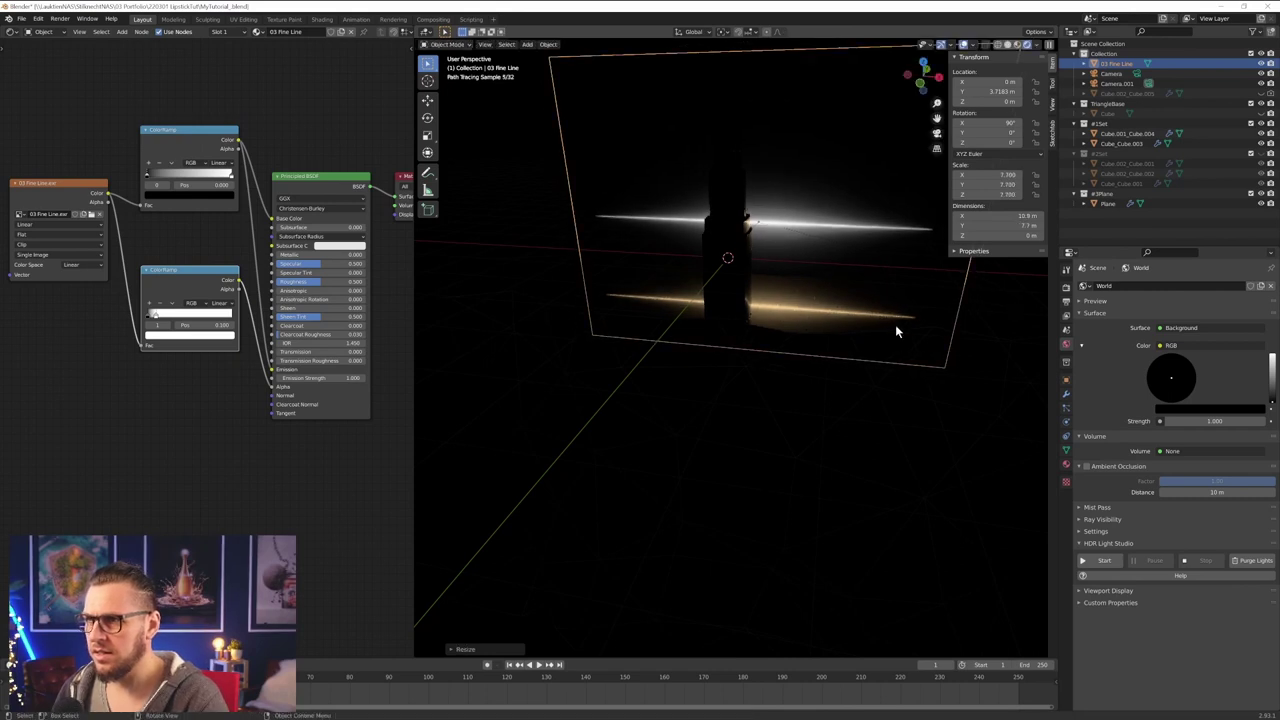
- Rotate the light plane 90° about the global Y axis and return to the camera view
{"action": "key", "text": "r"}
{"action": "key", "text": "y"}
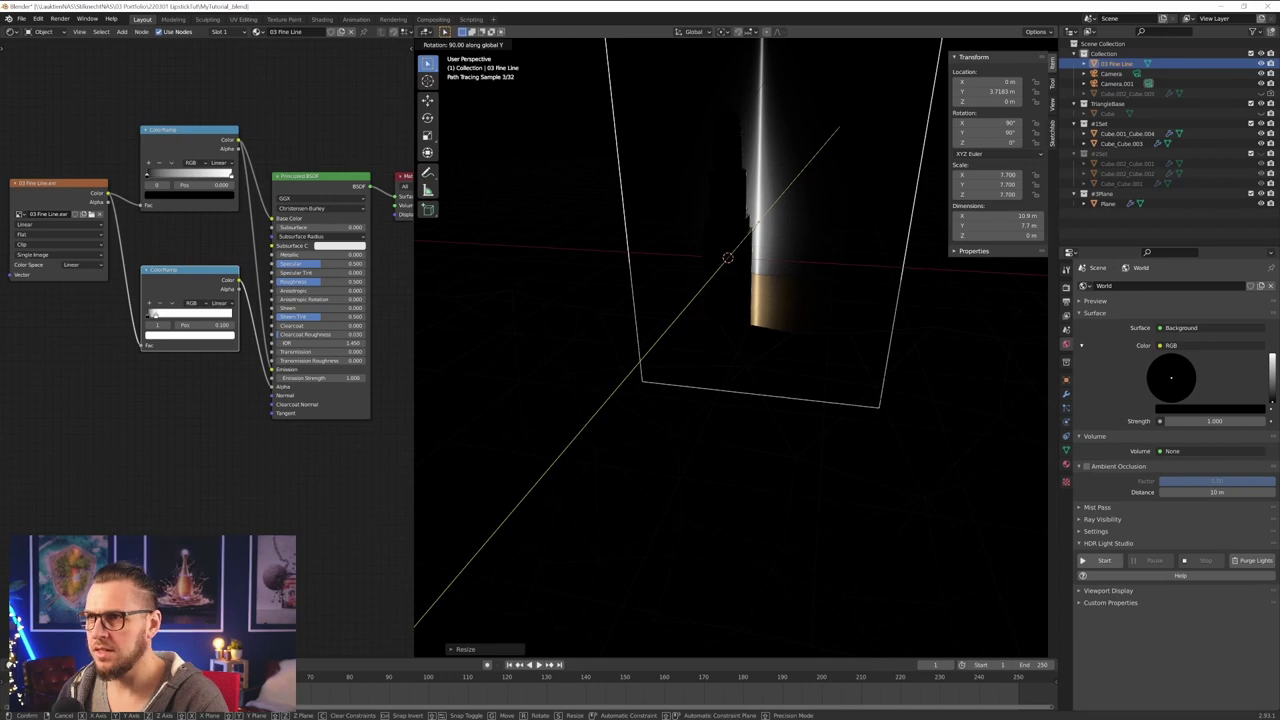
{"action": "left_click", "coordinate": [683, 351]}
{"action": "middle_click_drag", "start_coordinate": [683, 351], "coordinate": [732, 378]}
{"action": "key", "text": "KP_0"}
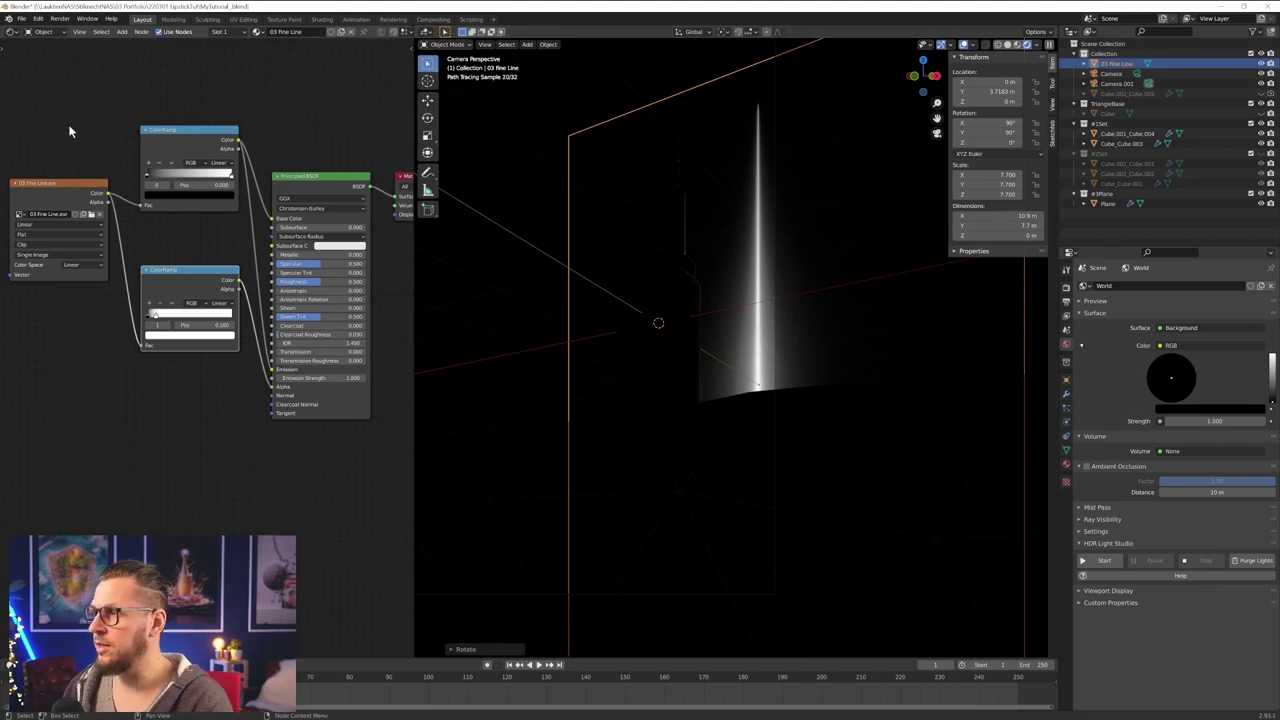
- Split the shader editor area, turn its upper part into a 3D Viewport, and widen it to view the plane and lipstick
{"action": "left_click_drag", "start_coordinate": [6, 50], "coordinate": [46, 413]}
{"action": "left_click", "coordinate": [12, 33]}
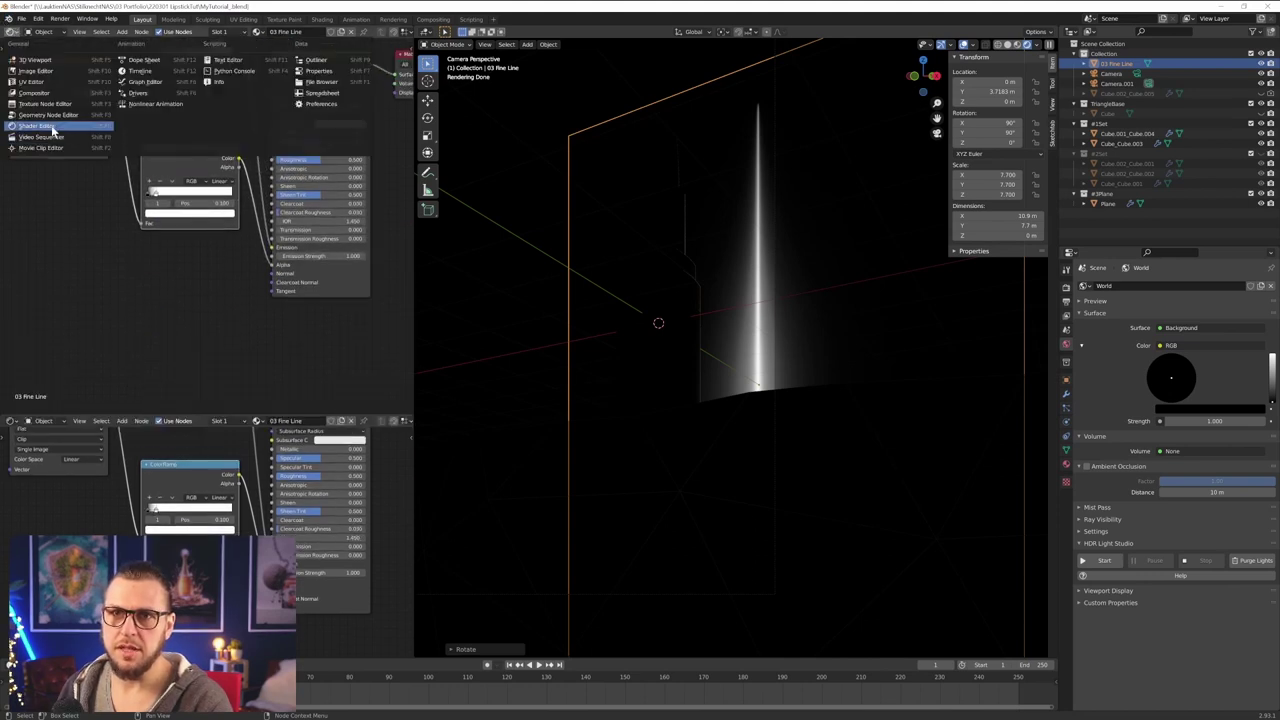
{"action": "left_click", "coordinate": [45, 63]}
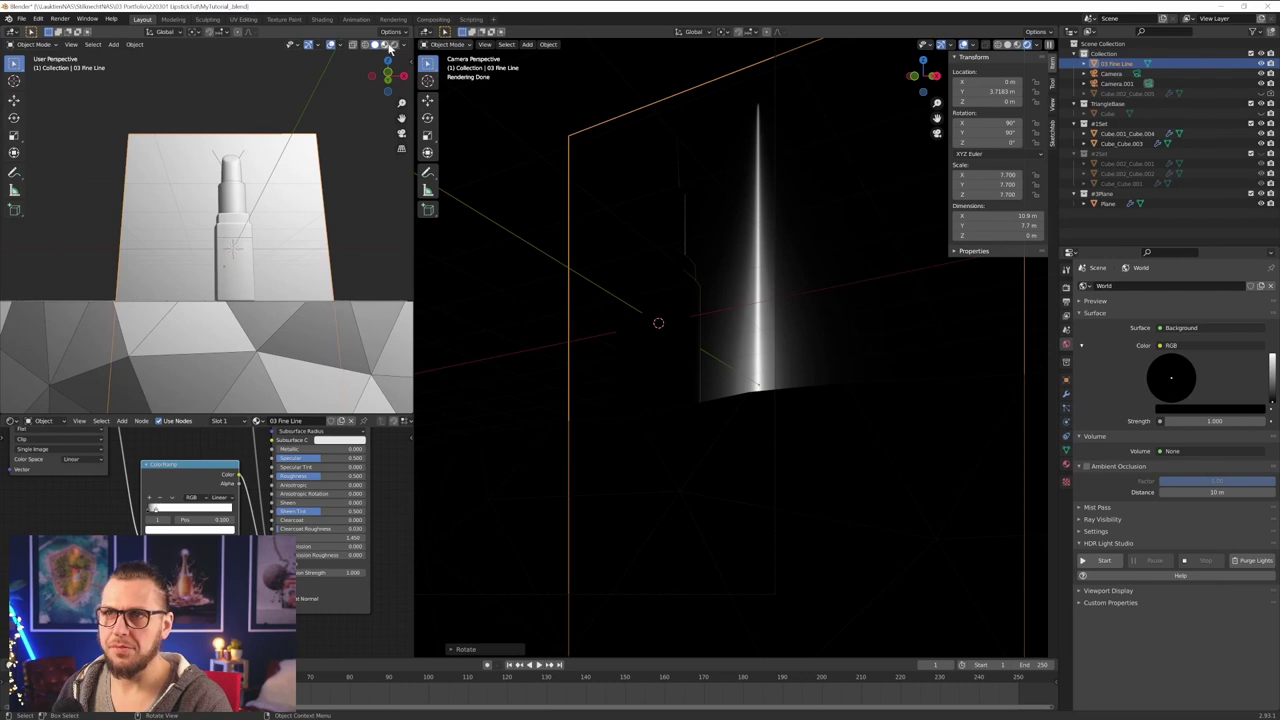
{"action": "middle_click_drag", "start_coordinate": [251, 200], "coordinate": [322, 238]}
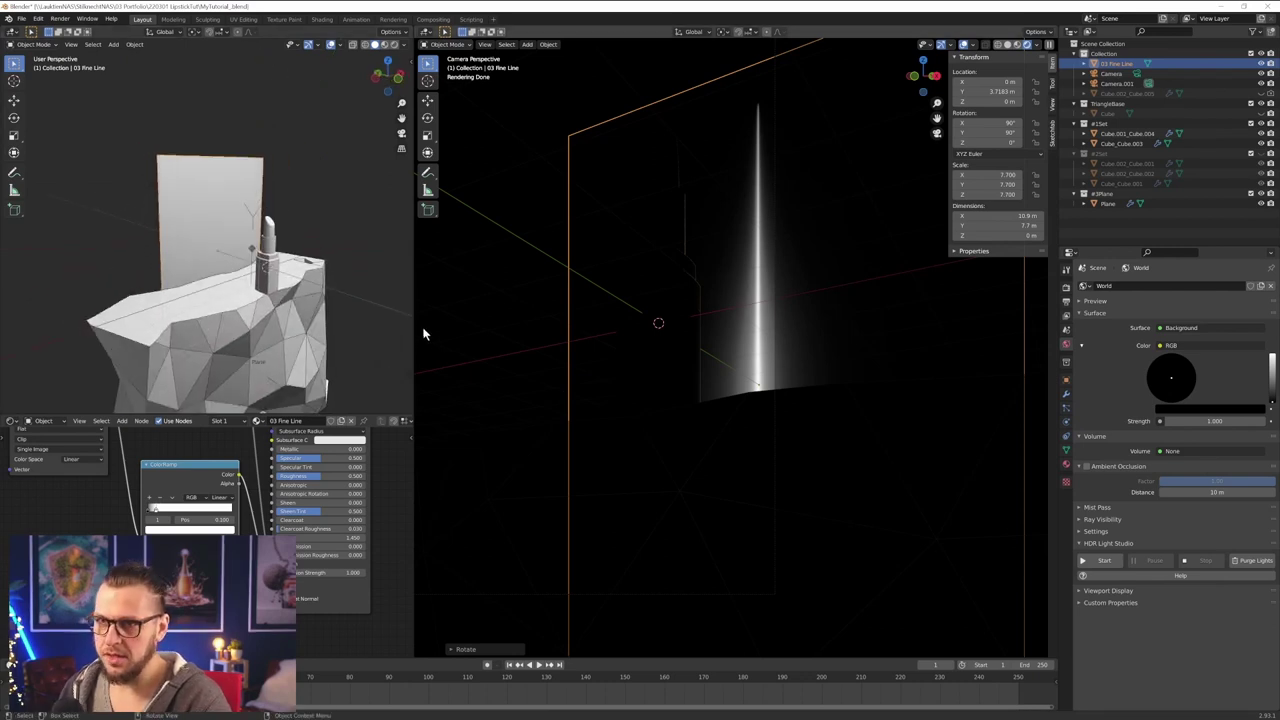
{"action": "left_click_drag", "start_coordinate": [416, 332], "coordinate": [680, 330]}
{"action": "middle_click_drag", "start_coordinate": [438, 258], "coordinate": [395, 250]}
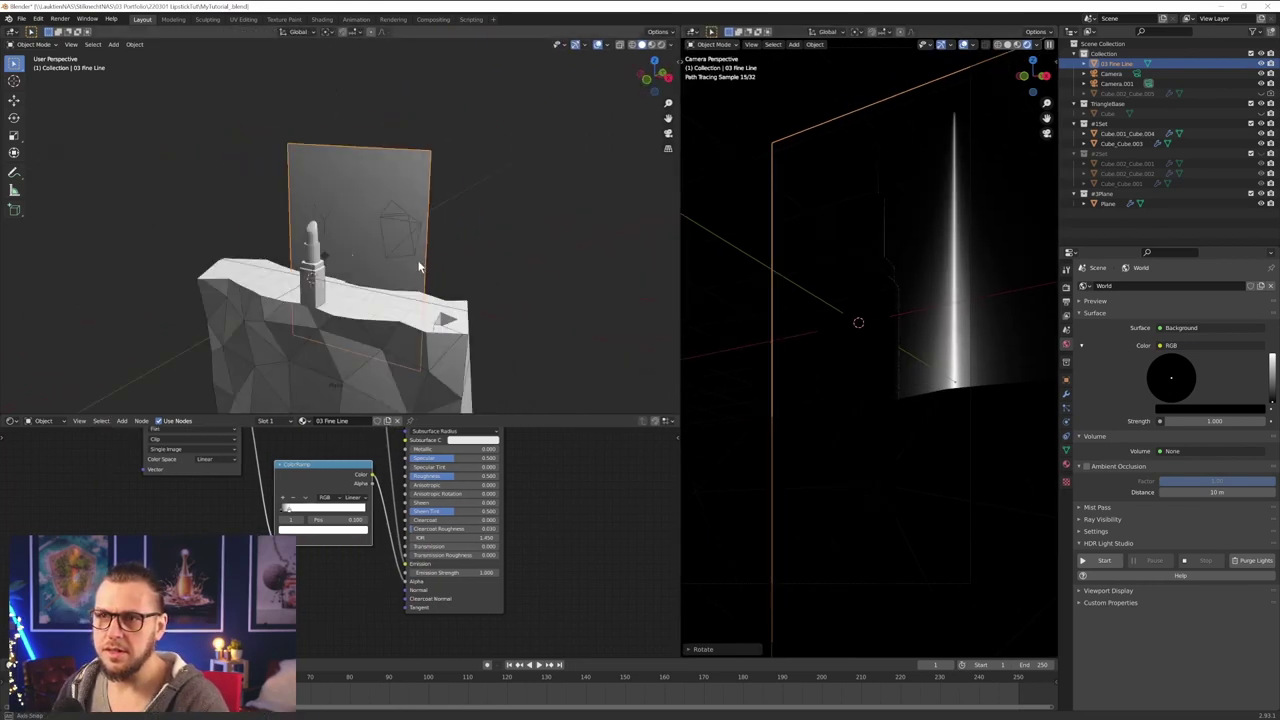
{"action": "key", "text": "g"}
{"action": "key", "text": "z"}
{"action": "right_click", "coordinate": [394, 250]}
{"action": "key", "text": "g"}
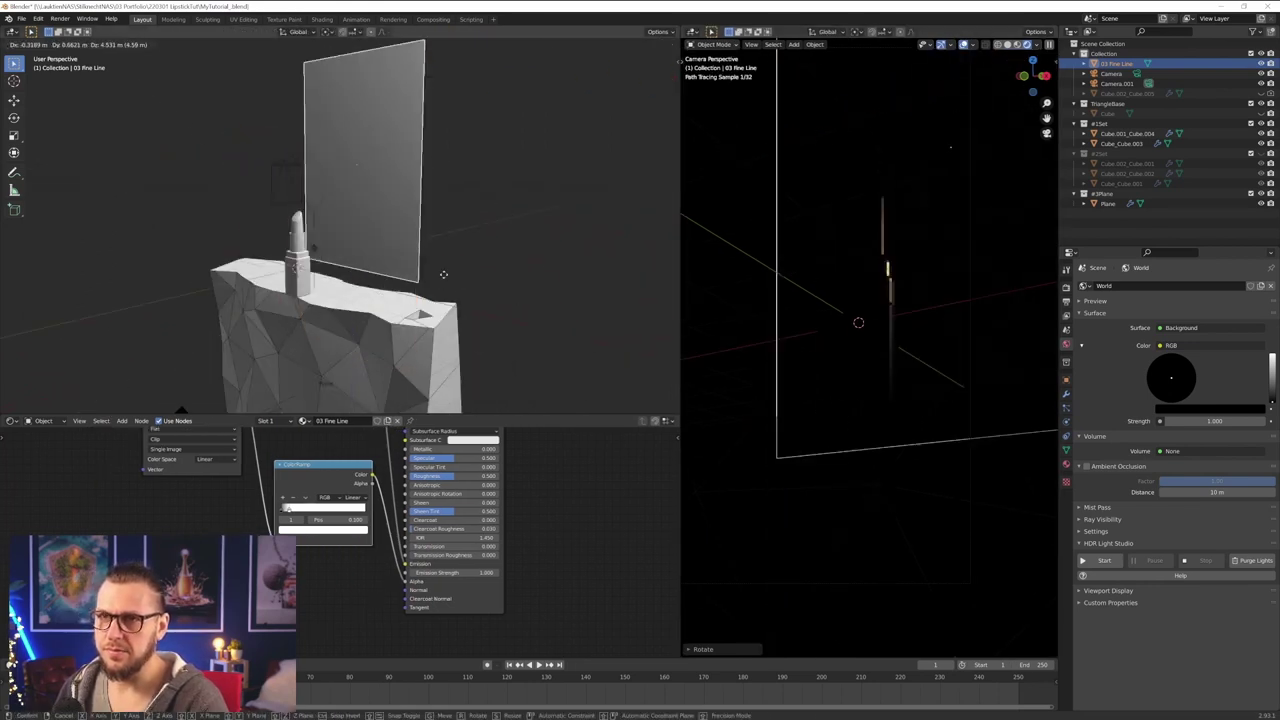
{"action": "right_click", "coordinate": [414, 233]}
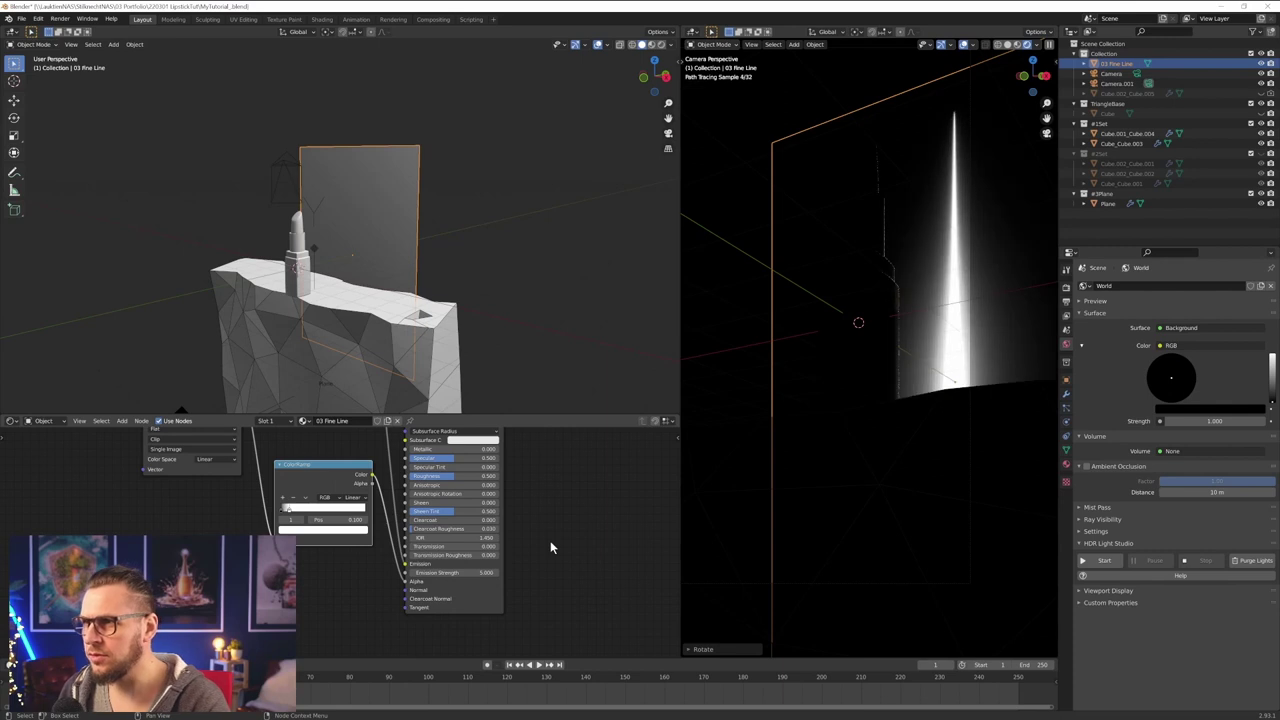
- Switch the free perspective viewport to Material Preview shading and frame the lipstick with the light plane
{"action": "middle_click_drag", "start_coordinate": [318, 511], "coordinate": [308, 625]}
{"action": "middle_click_drag", "start_coordinate": [394, 214], "coordinate": [426, 314]}
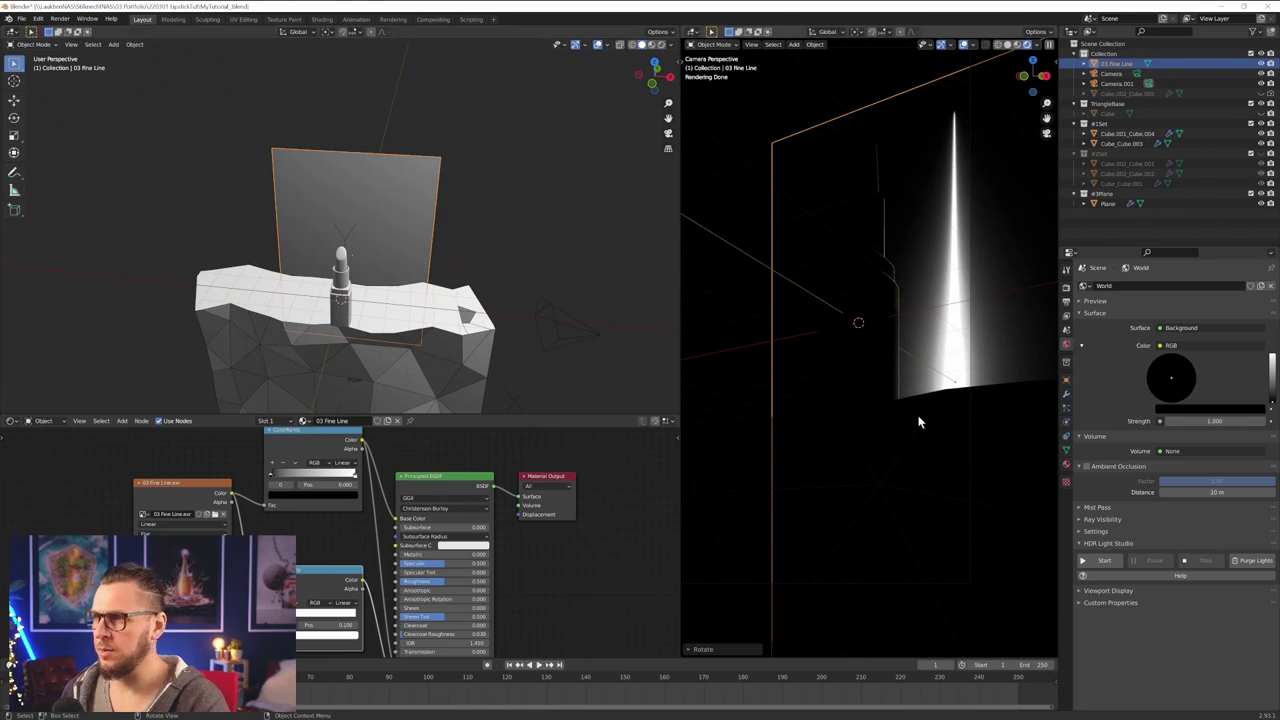
{"action": "middle_click_drag", "start_coordinate": [899, 284], "coordinate": [908, 243]}
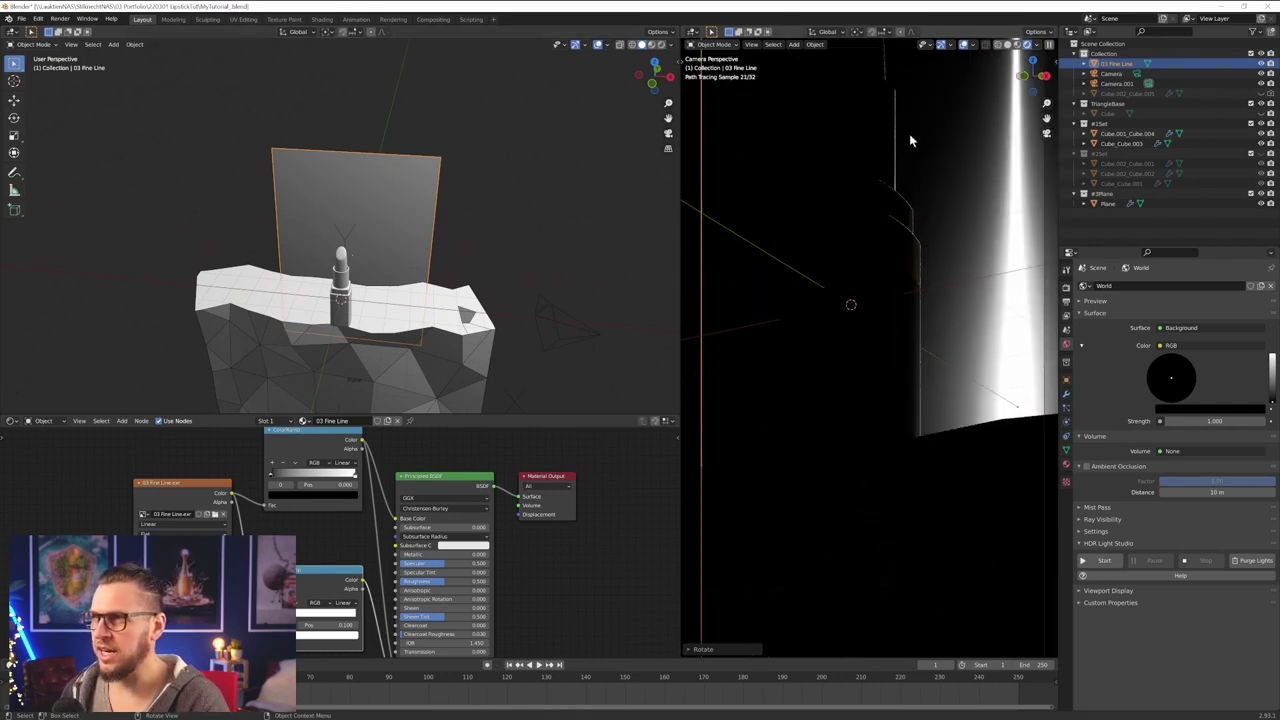
{"action": "mouse_move", "coordinate": [909, 141]}
{"action": "middle_mouse_down"}
{"action": "mouse_move", "coordinate": [907, 182]}
{"action": "mouse_move", "coordinate": [883, 121]}
{"action": "middle_mouse_up"}
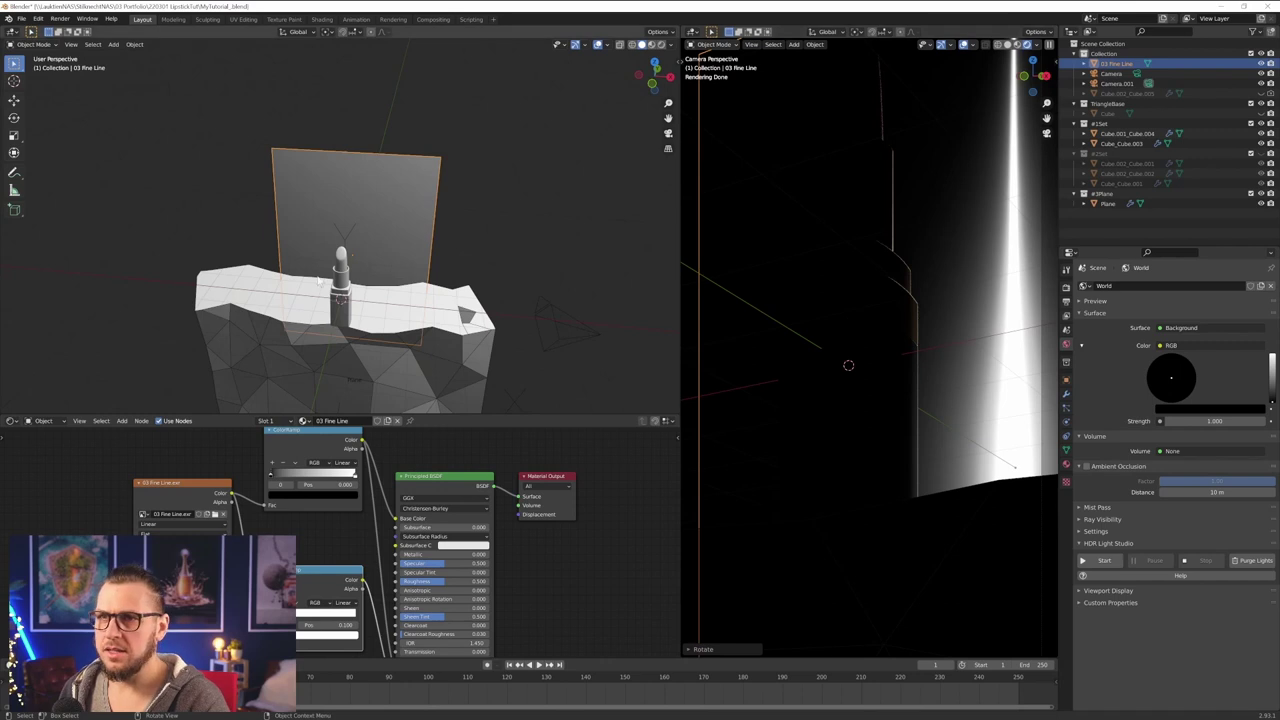
{"action": "middle_click_drag", "start_coordinate": [381, 274], "coordinate": [379, 264]}
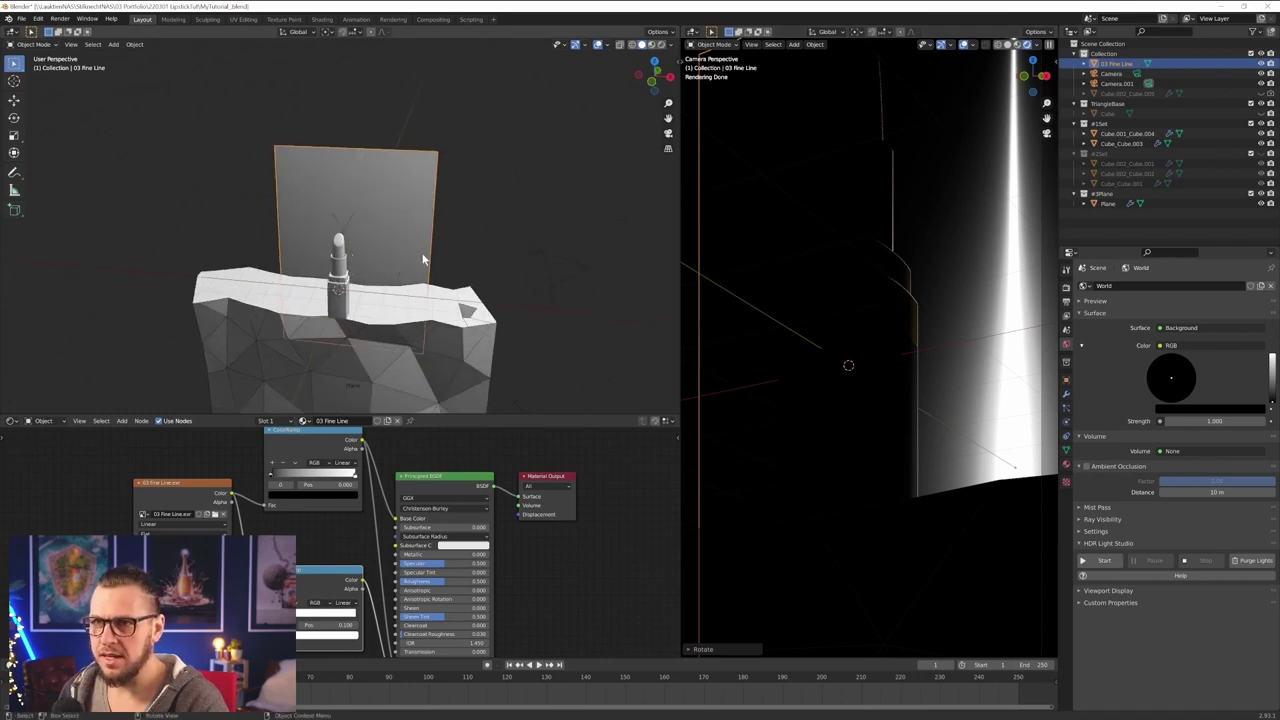
{"action": "left_click", "coordinate": [653, 46]}
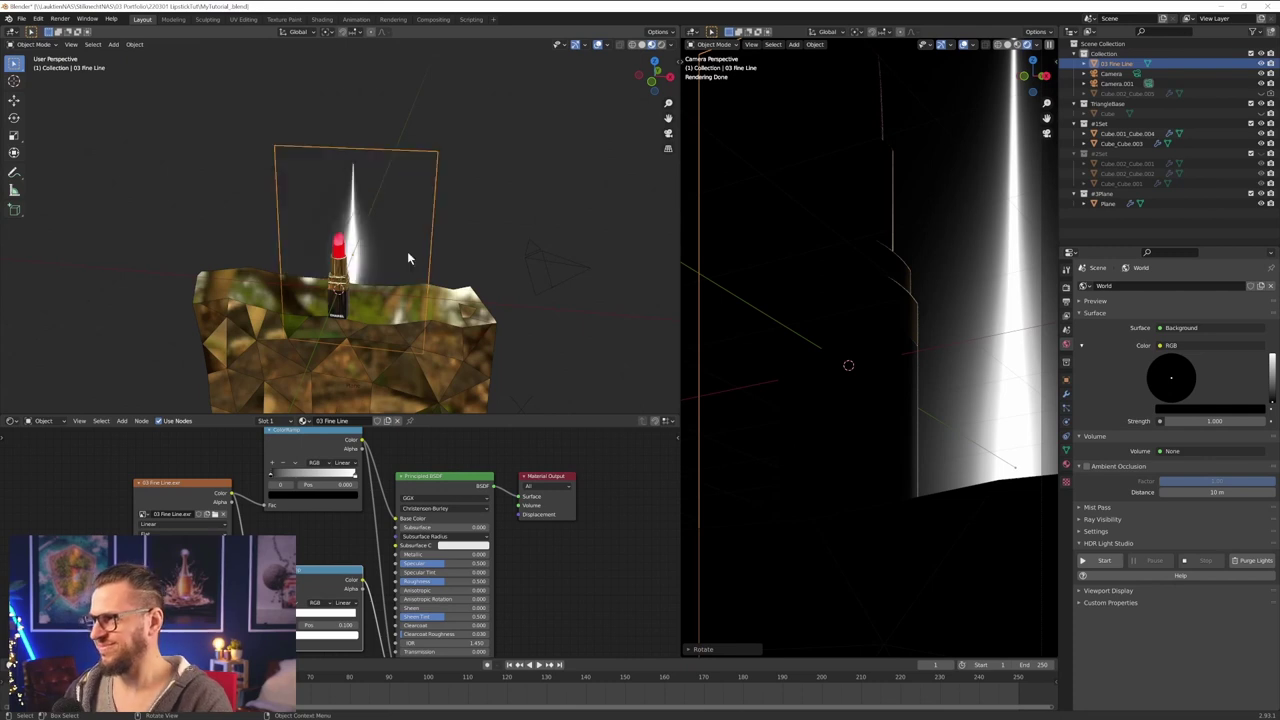
{"action": "scroll", "coordinate": [378, 274], "scroll_direction": "up", "scroll_amount": 2}
{"action": "middle_click_drag", "start_coordinate": [373, 284], "coordinate": [411, 250]}
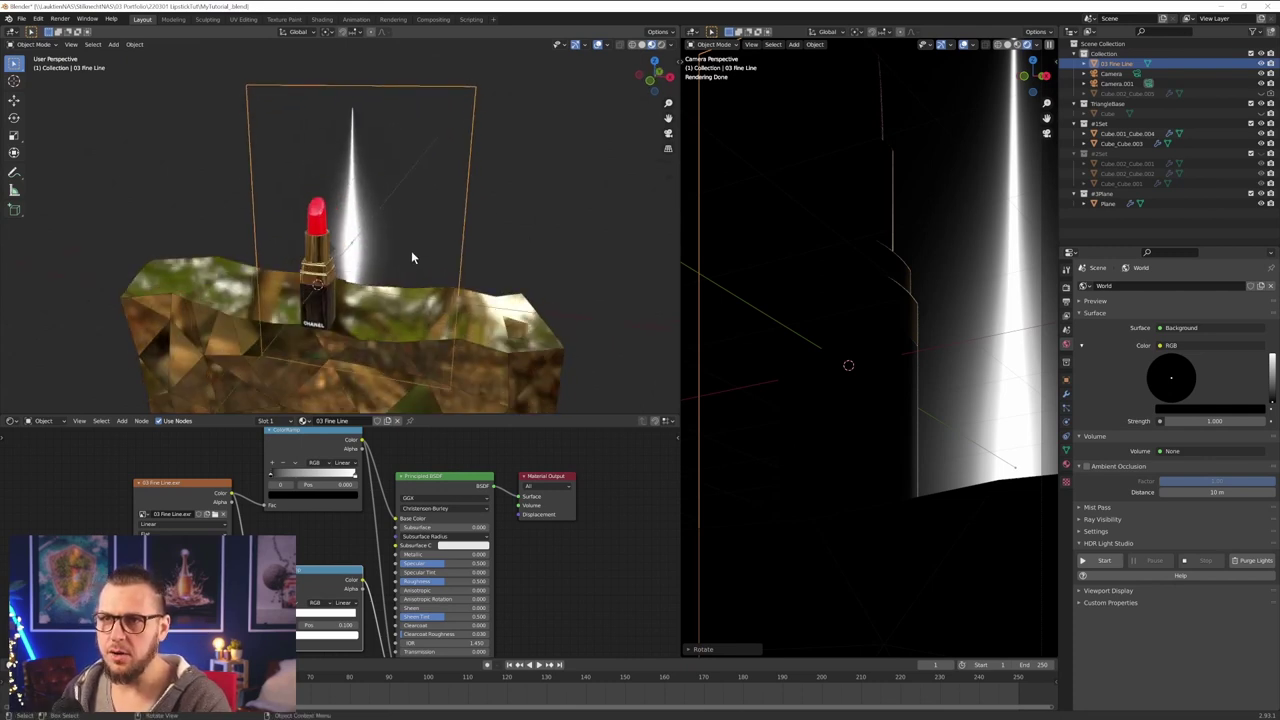
{"action": "key", "text": "s"}
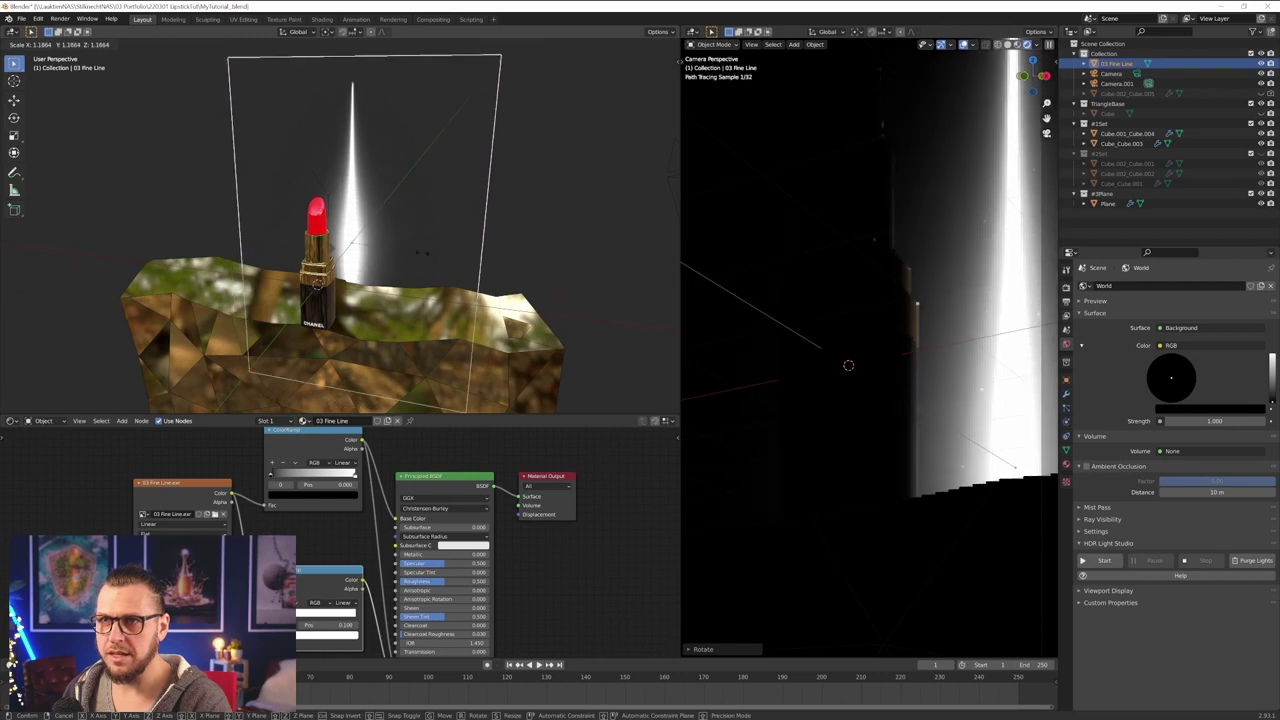
{"action": "right_click", "coordinate": [420, 258]}
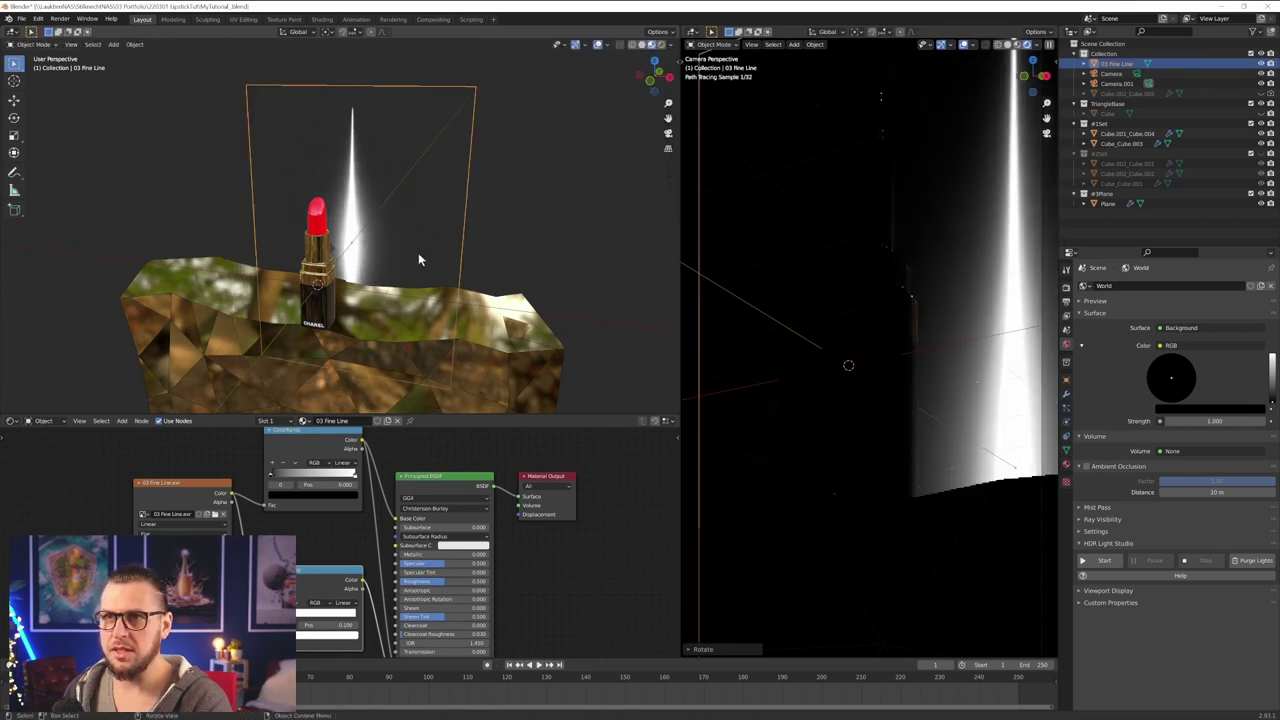
{"action": "scroll", "coordinate": [420, 259], "scroll_direction": "down", "scroll_amount": 2}
{"action": "middle_click_drag", "start_coordinate": [420, 259], "coordinate": [423, 242]}
{"action": "key", "text": "s"}
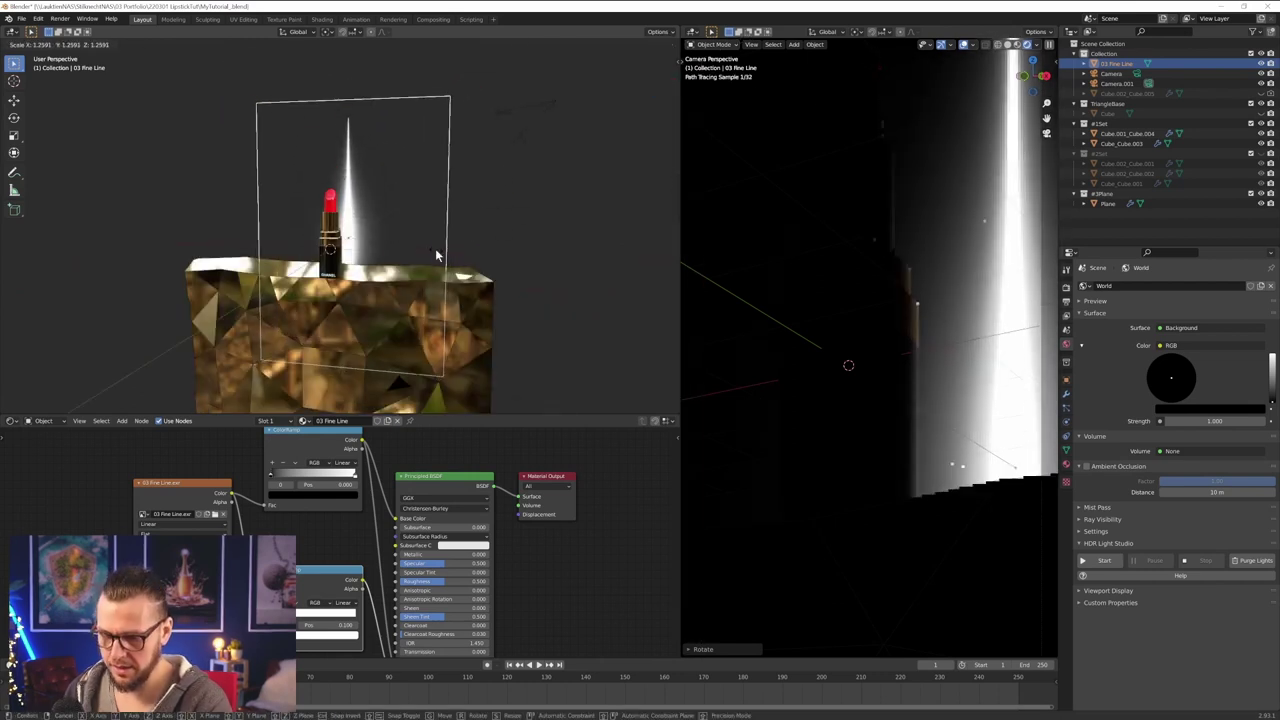
{"action": "right_click", "coordinate": [436, 251]}
- Stretch the light plane along global Z to a local X scale of about 19.75 and shift it along the X axis, away from the lipstick
{"action": "key", "text": "s"}
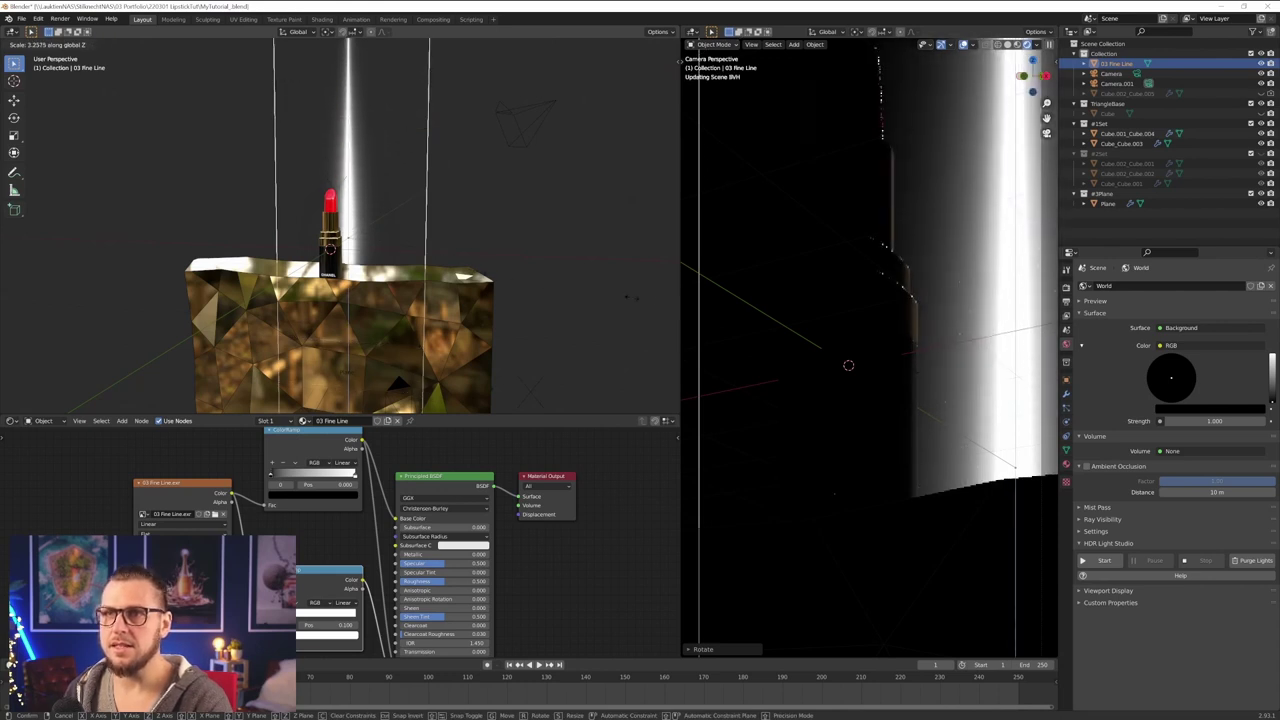
{"action": "left_click", "coordinate": [569, 286]}
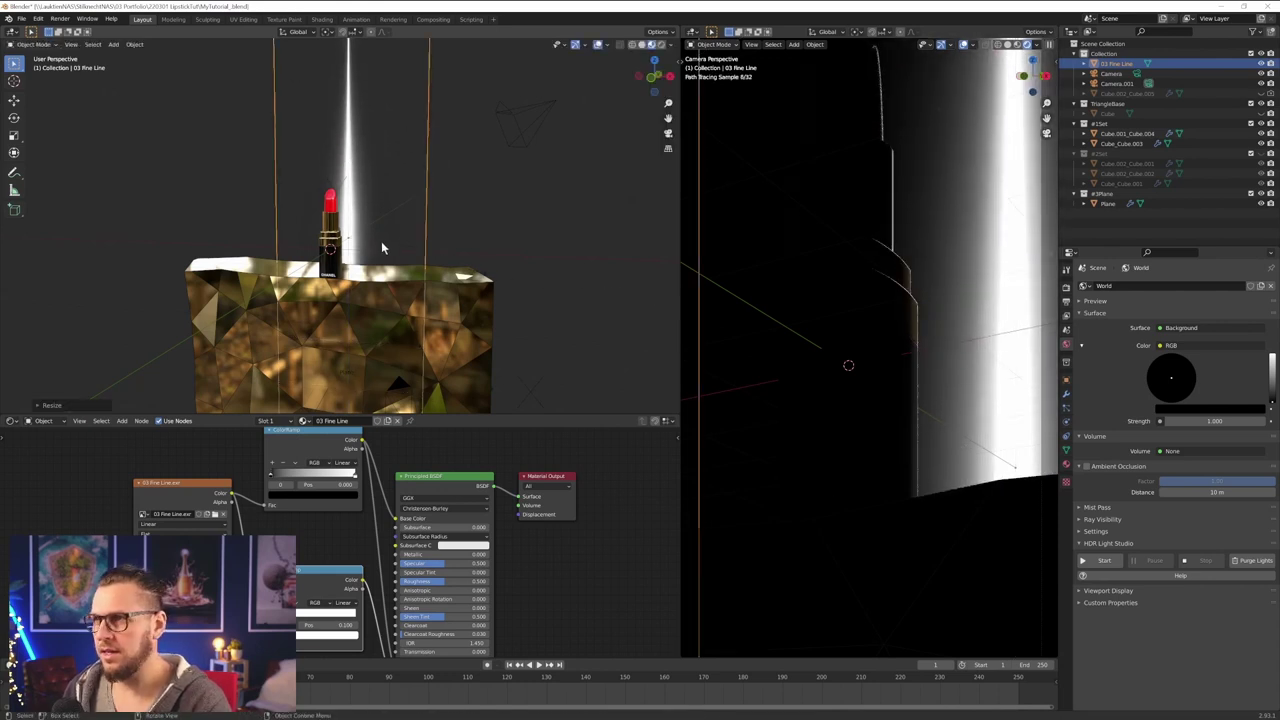
{"action": "key", "text": "g"}
{"action": "key", "text": "x"}
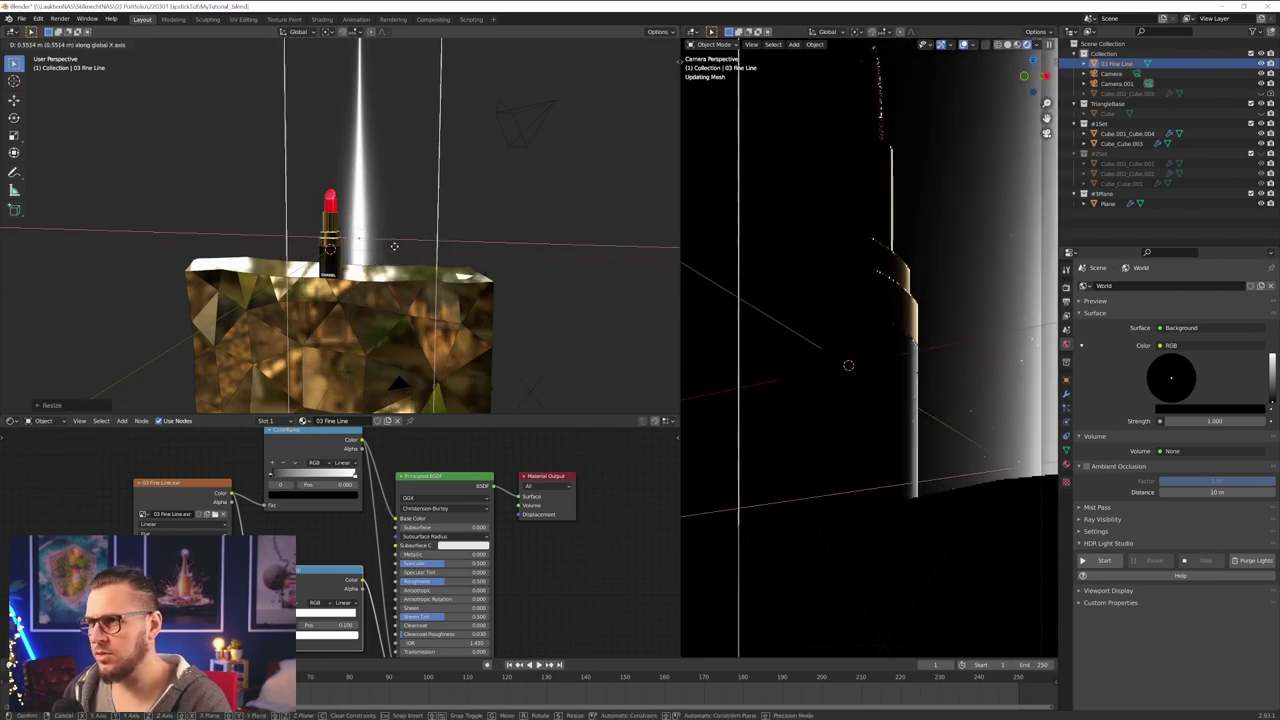
{"action": "left_click", "coordinate": [392, 247]}
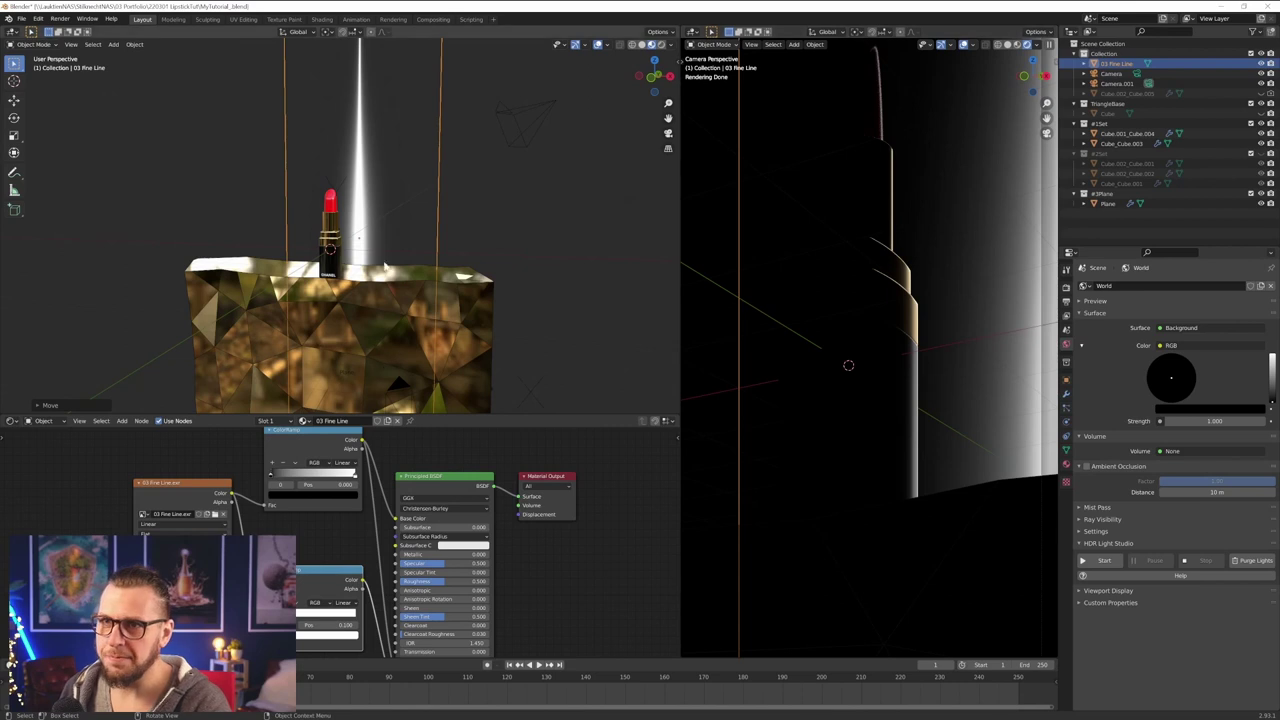
{"action": "middle_click_drag", "start_coordinate": [392, 287], "coordinate": [382, 287]}
{"action": "key", "text": "g"}
{"action": "key", "text": "x"}
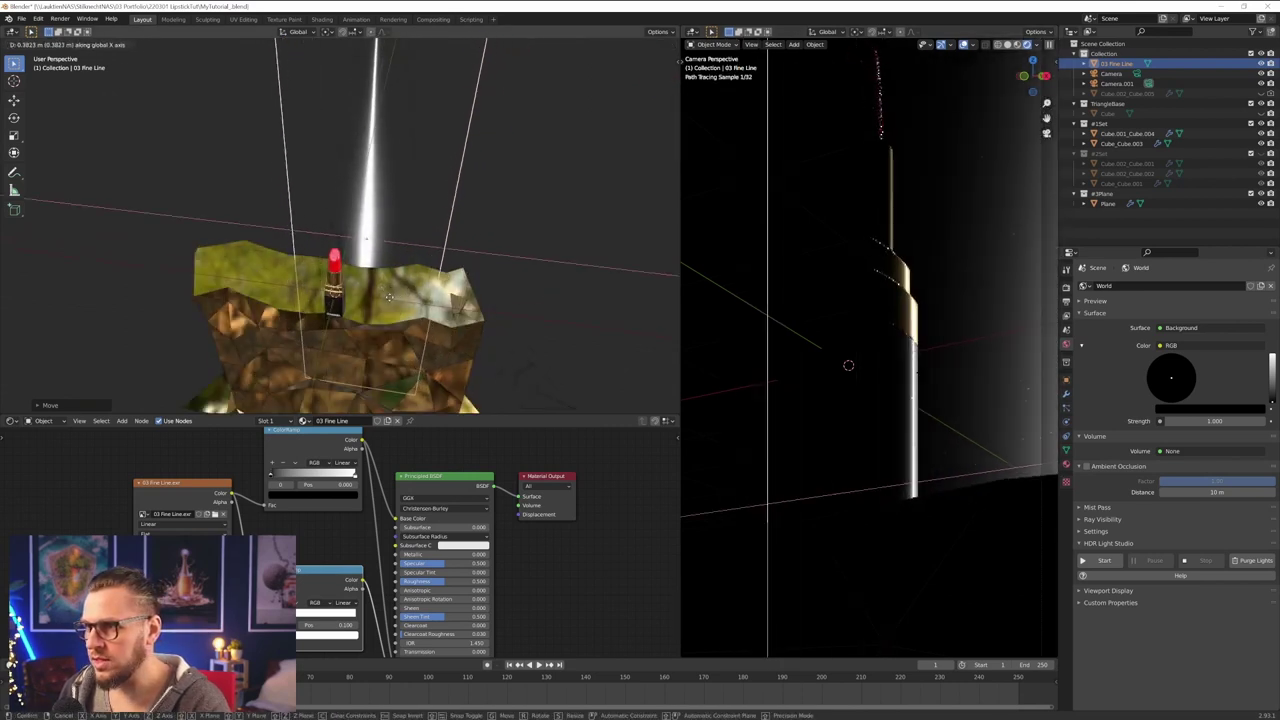
{"action": "left_click", "coordinate": [428, 307]}
- Adjust the light plane's height along the global Z axis to about 7.02 m, watching the lipstick's edge highlight
{"action": "middle_click_drag", "start_coordinate": [428, 307], "coordinate": [412, 272]}
{"action": "key", "text": "g"}
{"action": "key", "text": "z"}
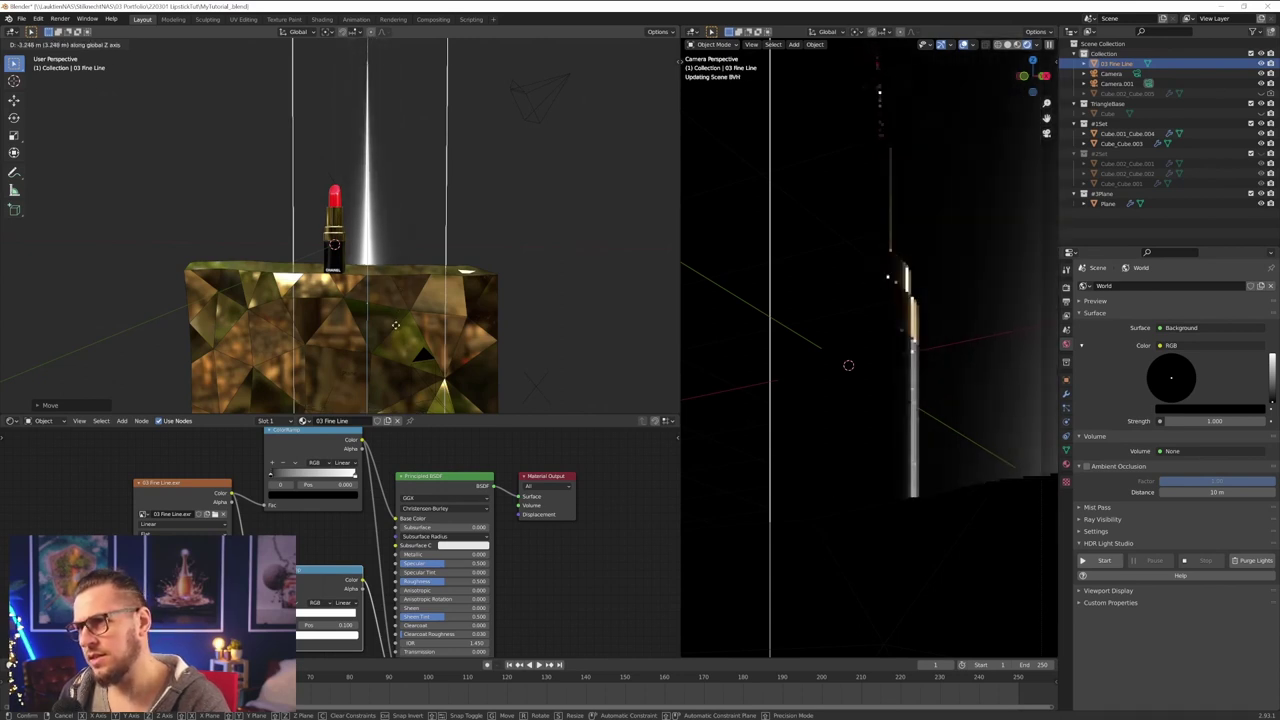
{"action": "left_click", "coordinate": [396, 243]}
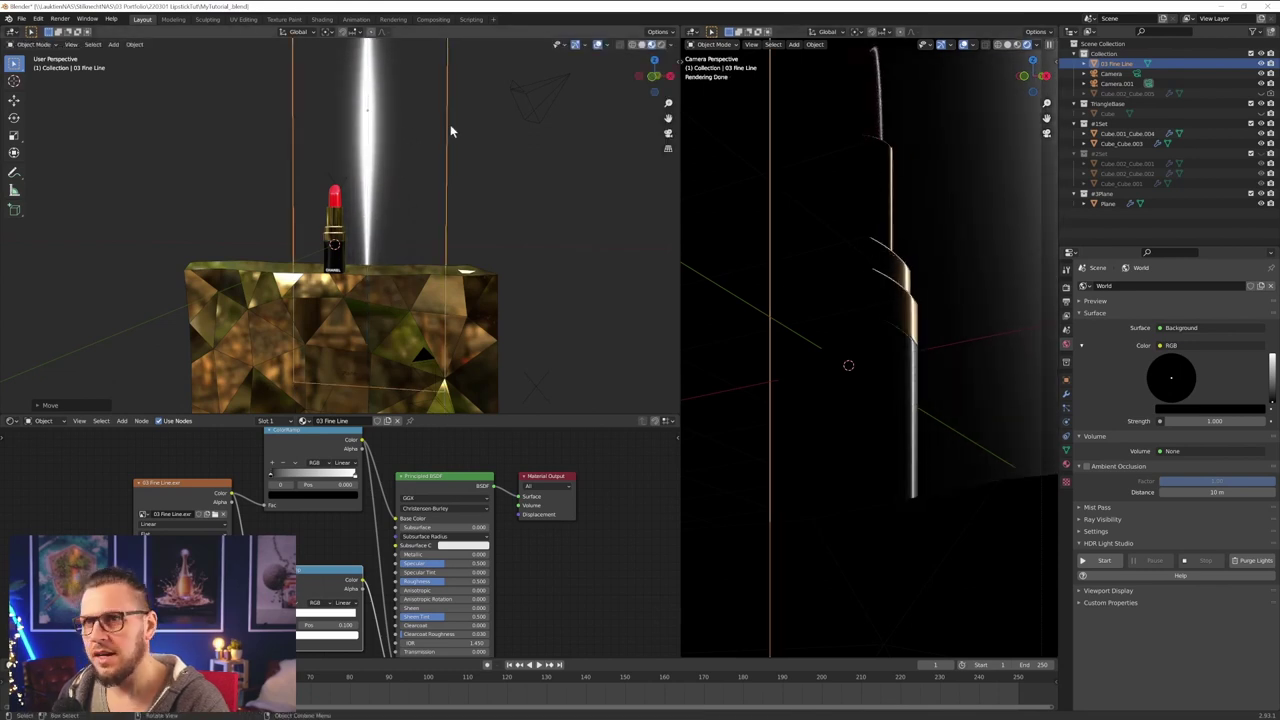
{"action": "key", "text": "g"}
{"action": "key", "text": "z"}
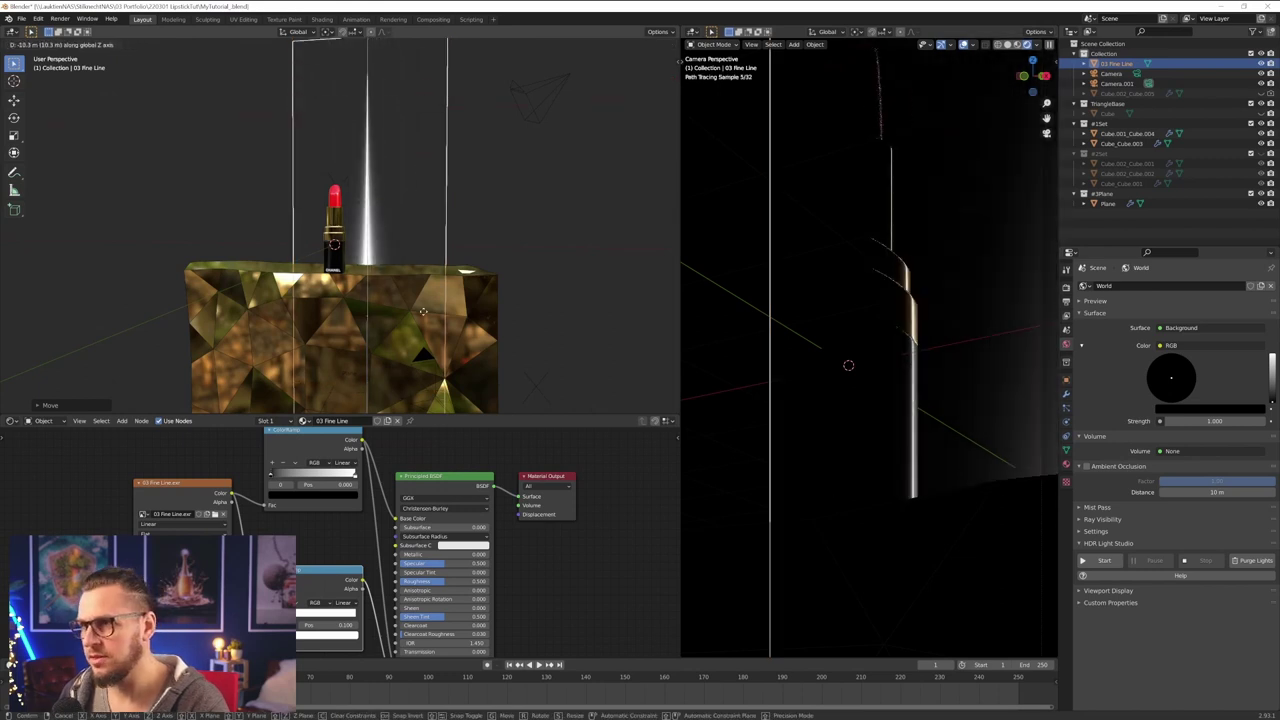
{"action": "left_click", "coordinate": [376, 200]}
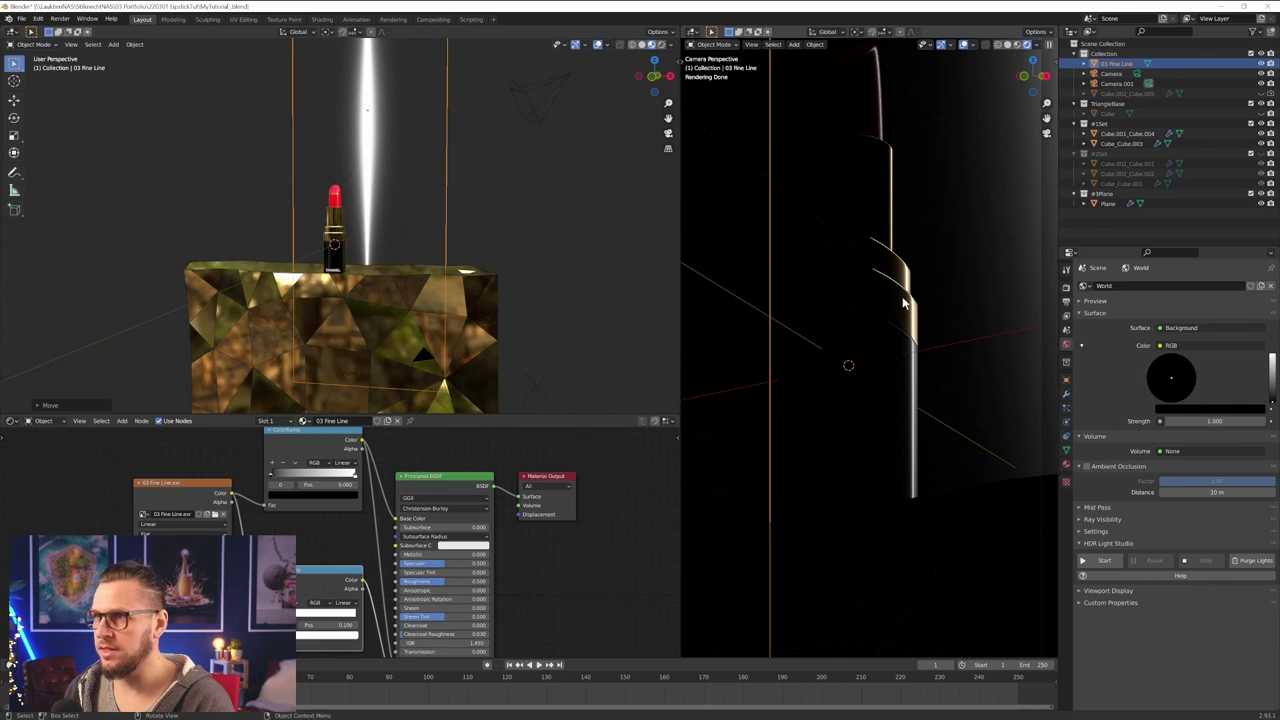
- Rotate the light plane about the global Z axis to an X rotation of about 124°, angling it toward the lipstick
{"action": "mouse_move", "coordinate": [383, 236]}
{"action": "middle_mouse_down"}
{"action": "mouse_move", "coordinate": [424, 241]}
{"action": "mouse_move", "coordinate": [397, 214]}
{"action": "mouse_move", "coordinate": [375, 136]}
{"action": "mouse_move", "coordinate": [376, 201]}
{"action": "mouse_move", "coordinate": [405, 289]}
{"action": "mouse_move", "coordinate": [404, 276]}
{"action": "middle_mouse_up"}
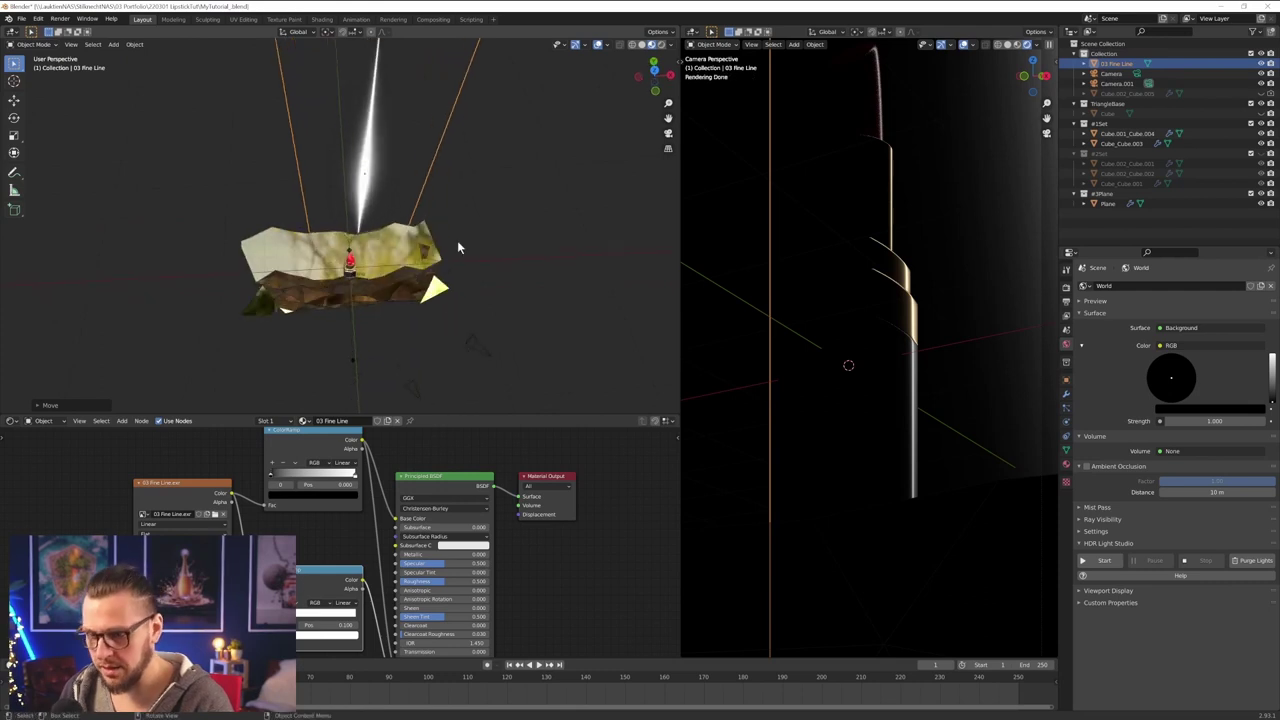
{"action": "key", "text": "r"}
{"action": "key", "text": "z"}
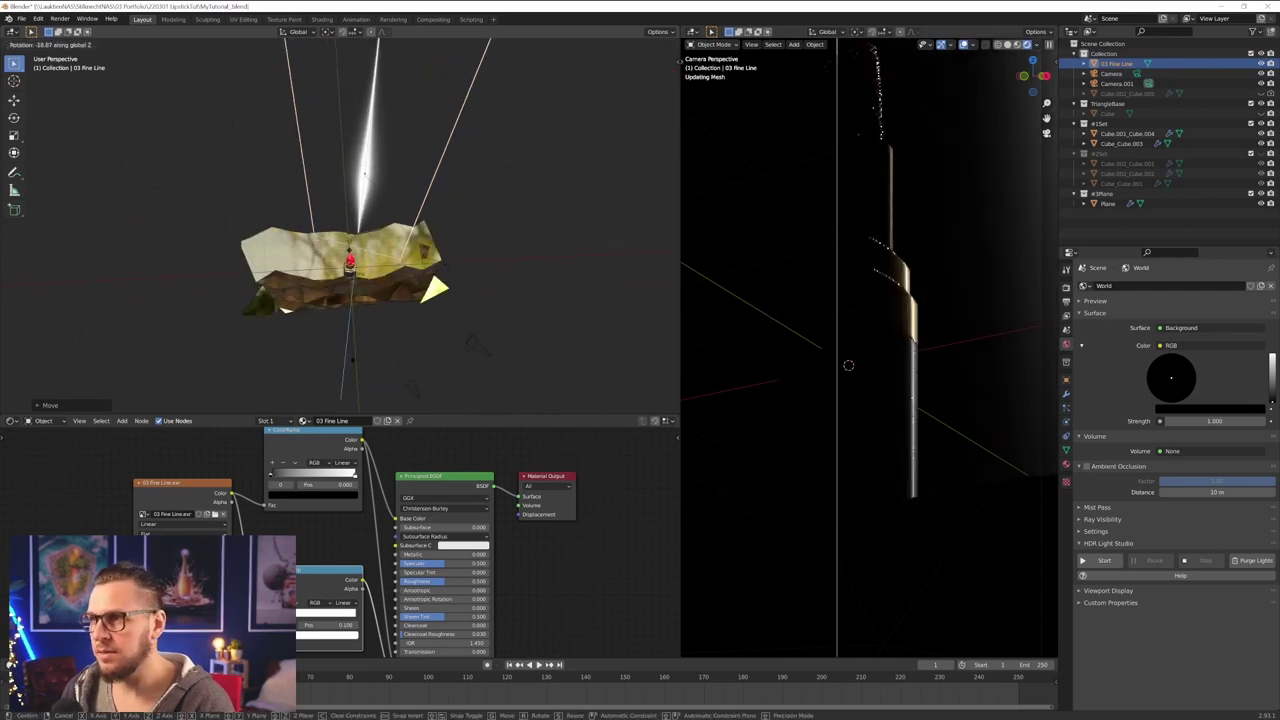
{"action": "left_click", "coordinate": [412, 279]}
- Move the light plane horizontally, keeping its height, to about X 0.52 m and Y 1.18 m
{"action": "middle_click_drag", "start_coordinate": [412, 279], "coordinate": [400, 243]}
{"action": "key", "text": "g"}
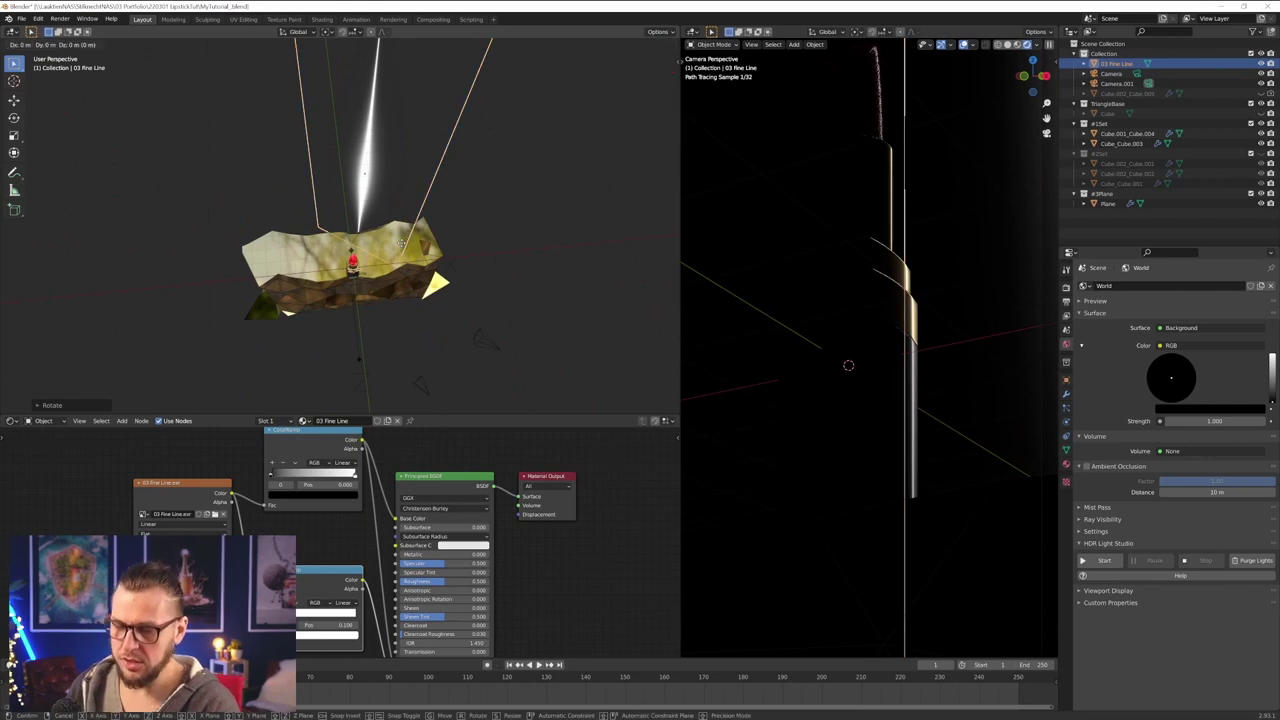
{"action": "key", "text": "shift+z"}
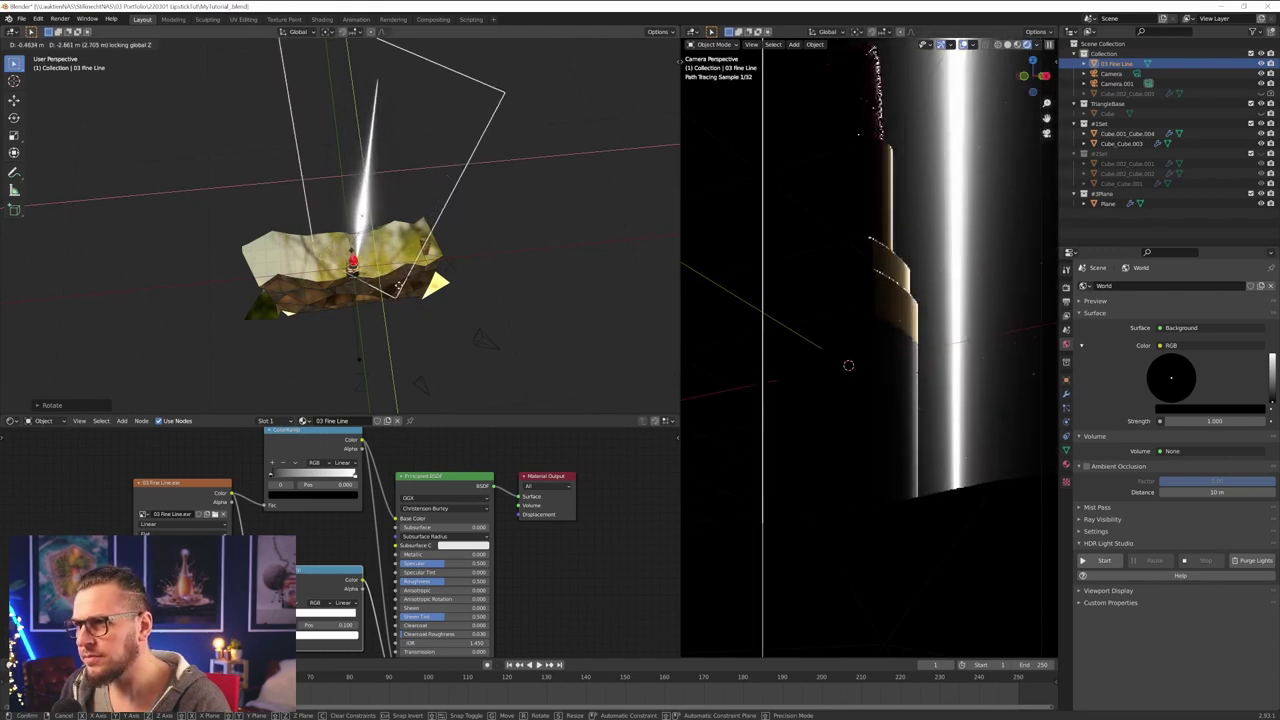
{"action": "left_click", "coordinate": [399, 284]}
{"action": "key", "text": "g"}
{"action": "left_click", "coordinate": [442, 204]}
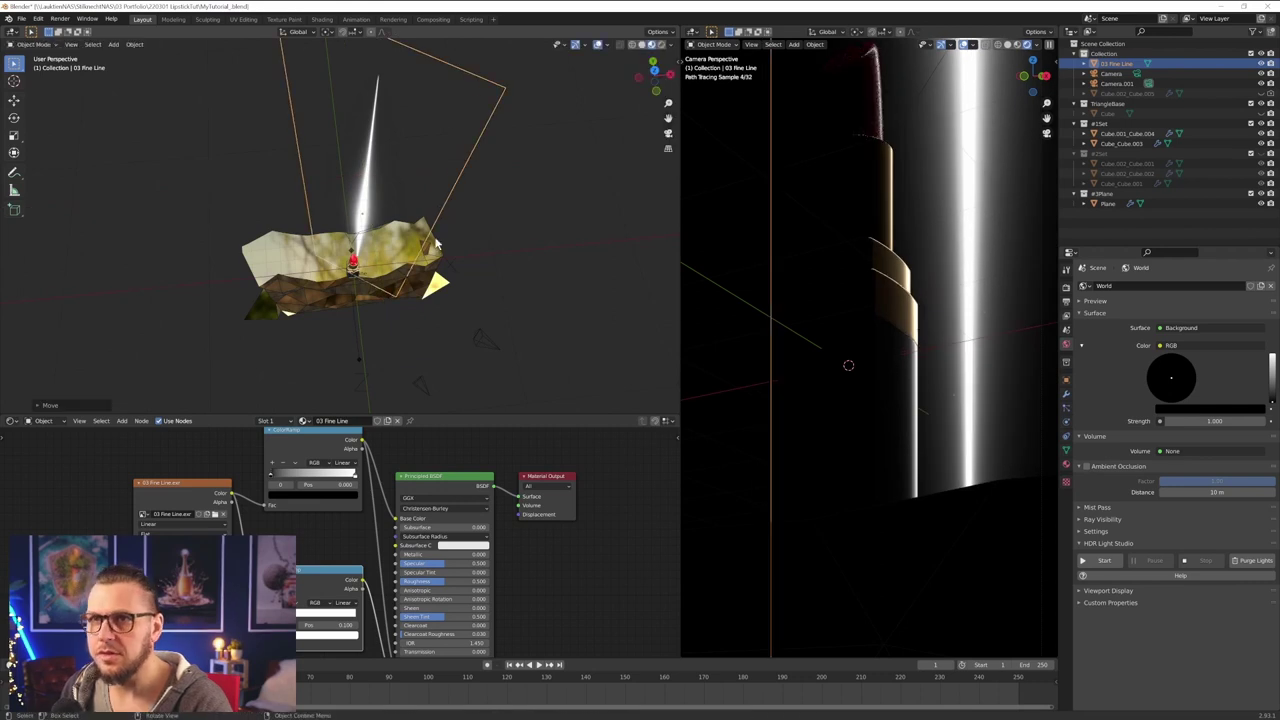
- Toggle the light plane's Camera ray visibility off and on to compare the render with and without the plane visible
{"action": "middle_click_drag", "start_coordinate": [436, 244], "coordinate": [352, 311]}
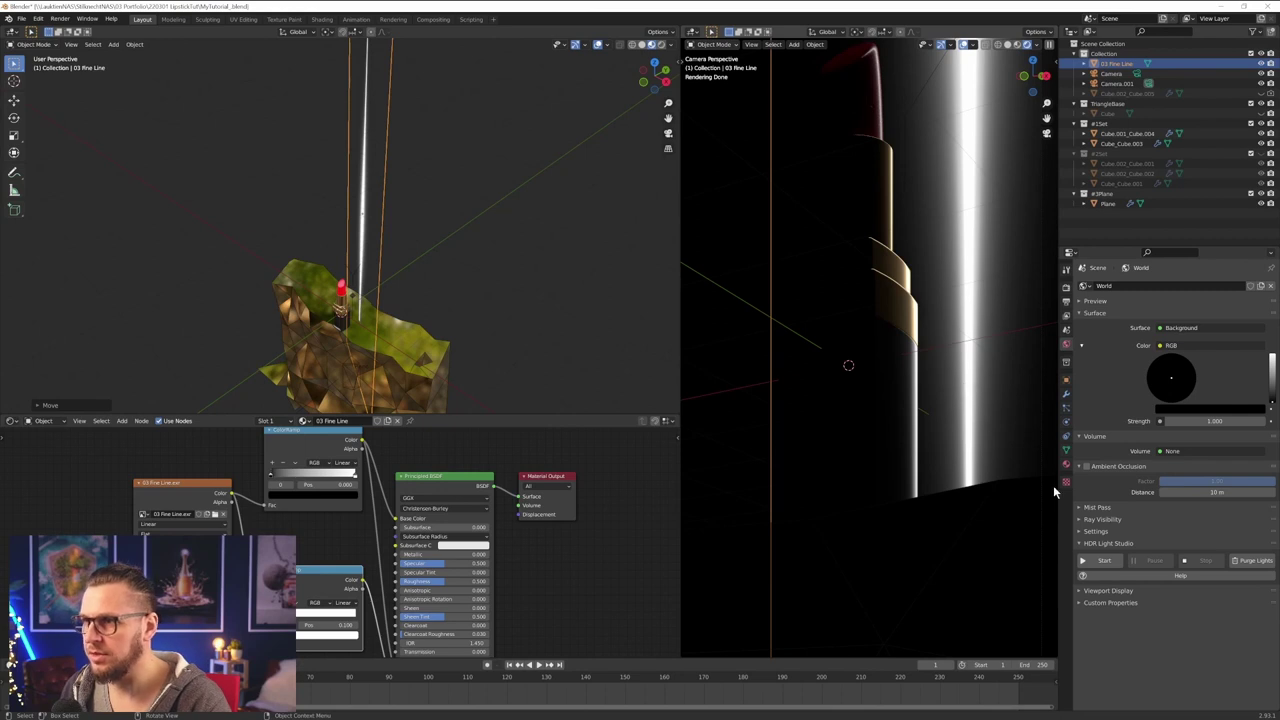
{"action": "left_click", "coordinate": [1066, 380]}
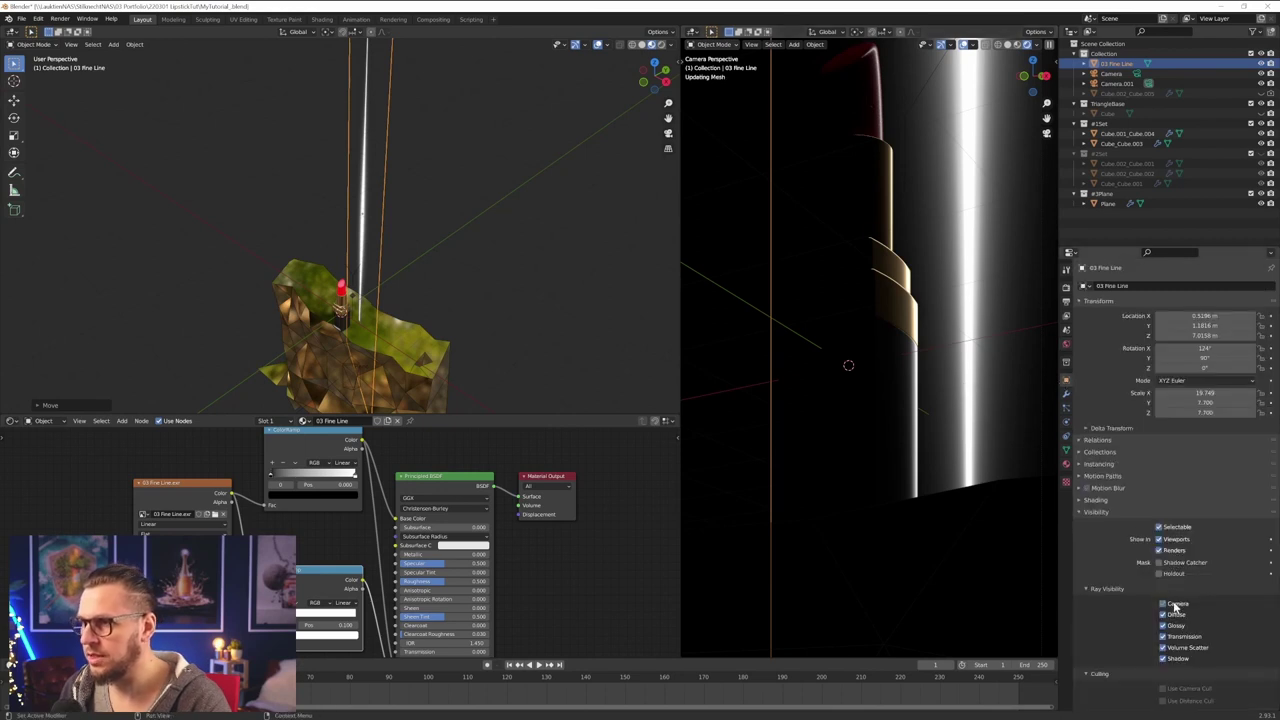
{"action": "left_click", "coordinate": [1174, 605]}
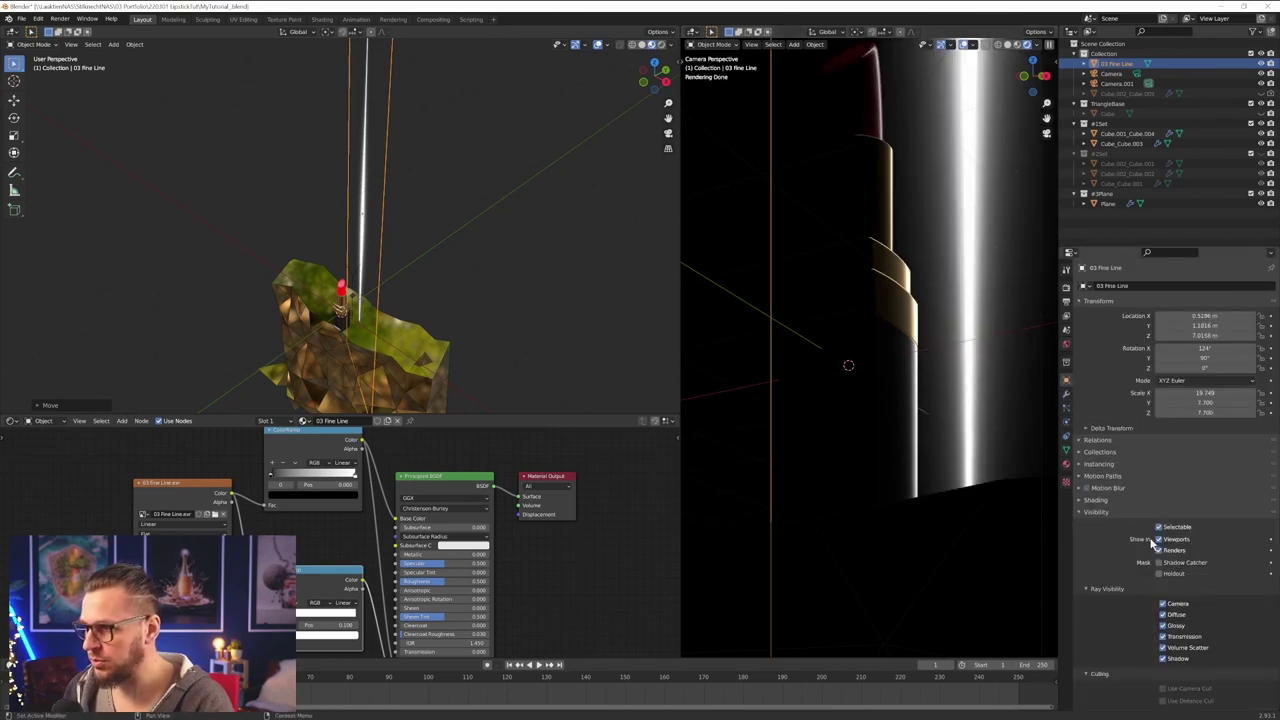
{"action": "left_click", "coordinate": [1175, 605]}
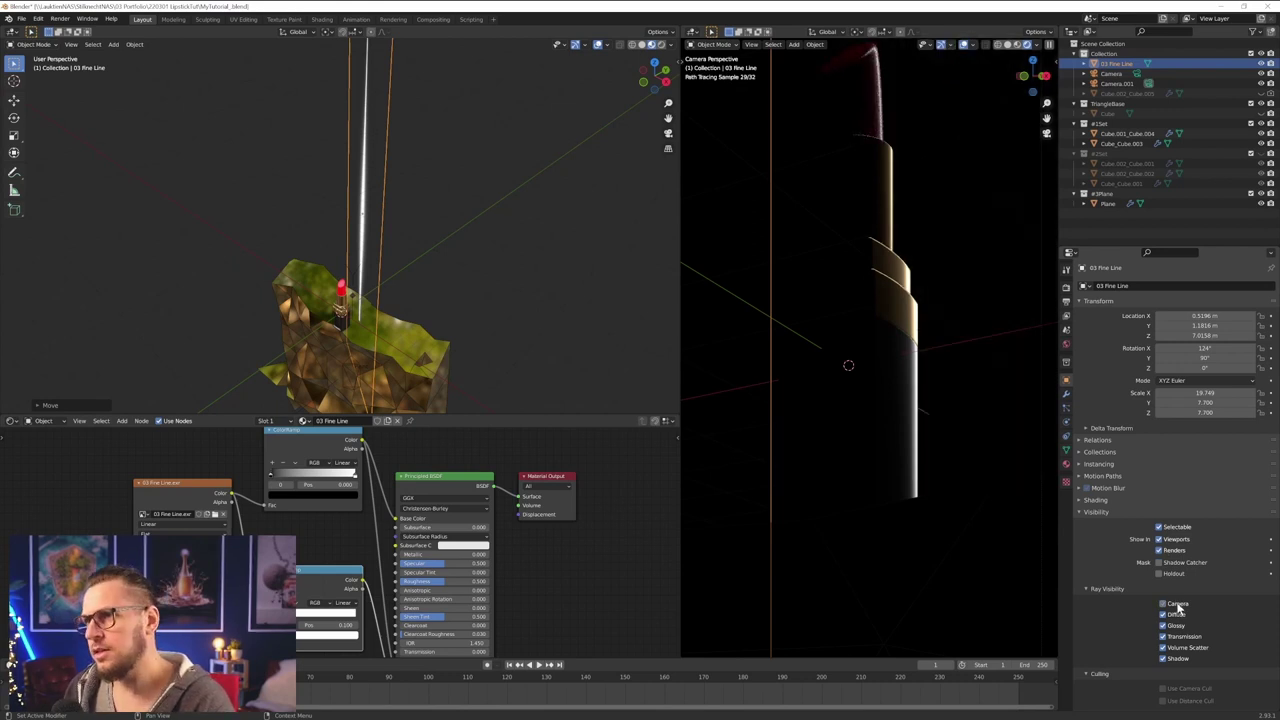
{"action": "left_click", "coordinate": [1177, 606]}
{"action": "left_click", "coordinate": [1177, 606]}
{"action": "left_click", "coordinate": [1177, 606]}
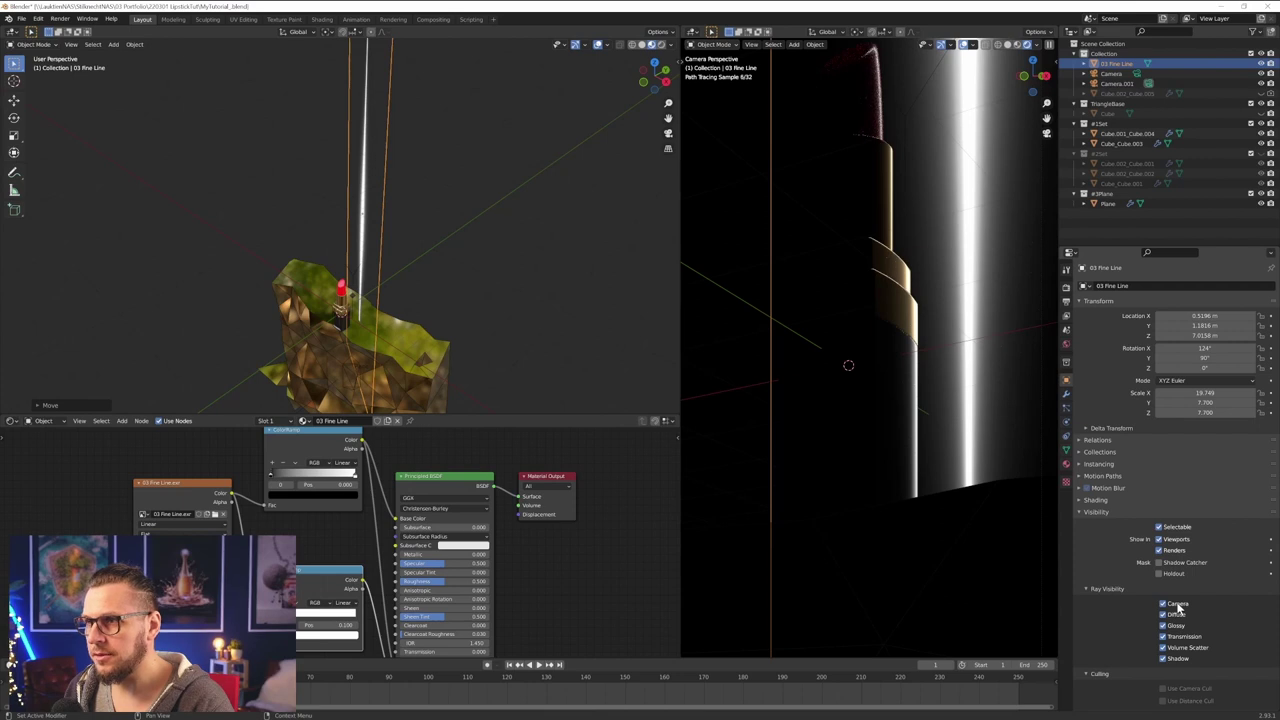
{"action": "left_click", "coordinate": [1177, 606]}
{"action": "left_click", "coordinate": [1177, 606]}
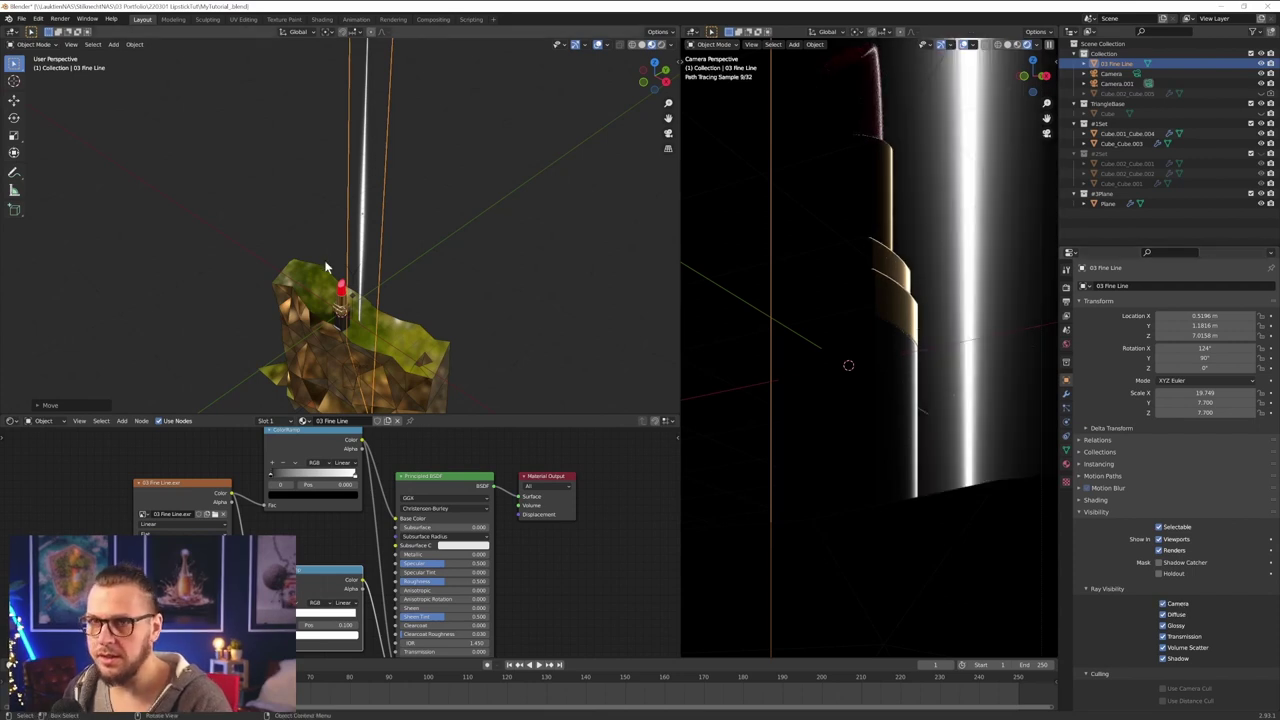
- Move the light plane horizontally, keeping its height, to about X 0.54 m and Y 1.79 m
{"action": "key", "text": "g"}
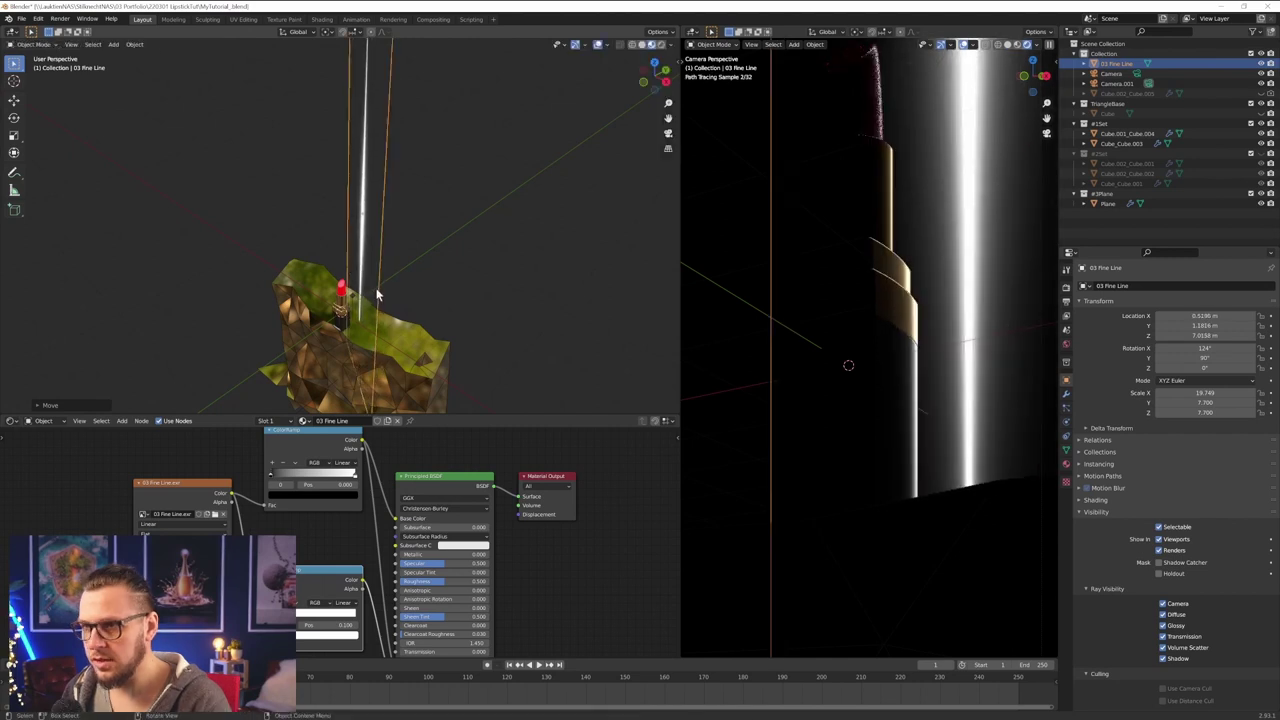
{"action": "key", "text": "shift+z"}
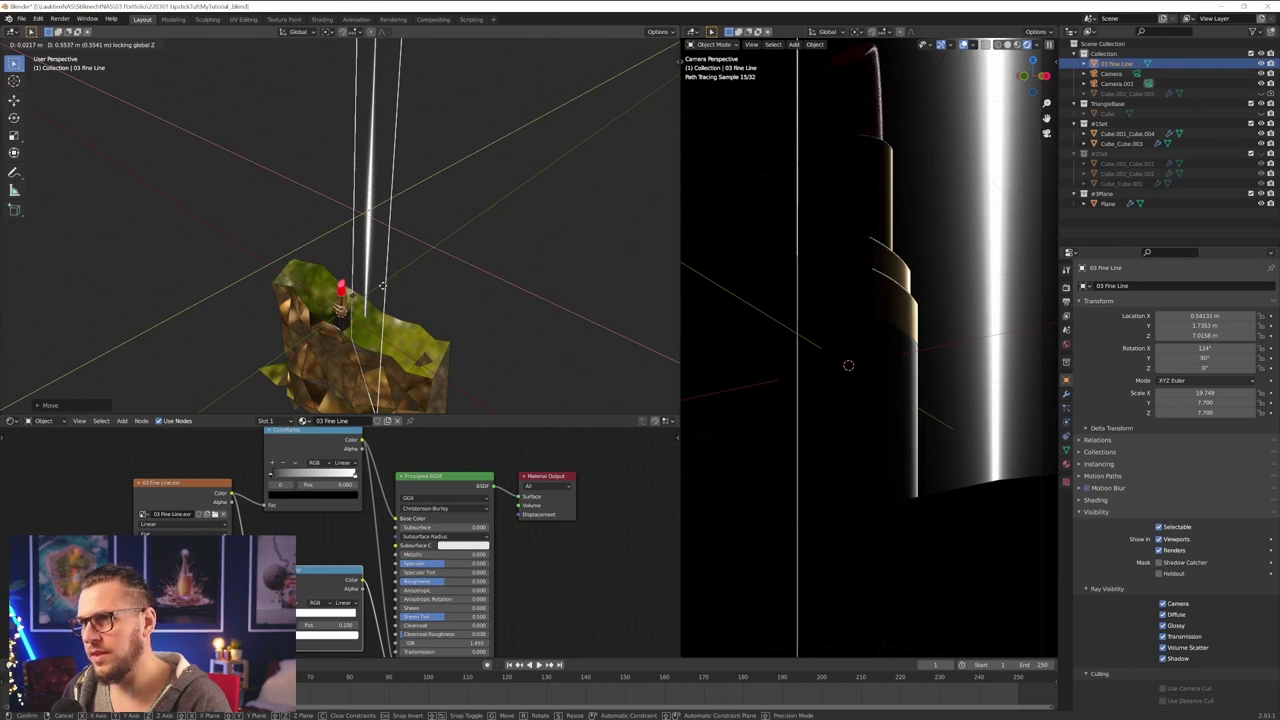
{"action": "left_click", "coordinate": [381, 286]}
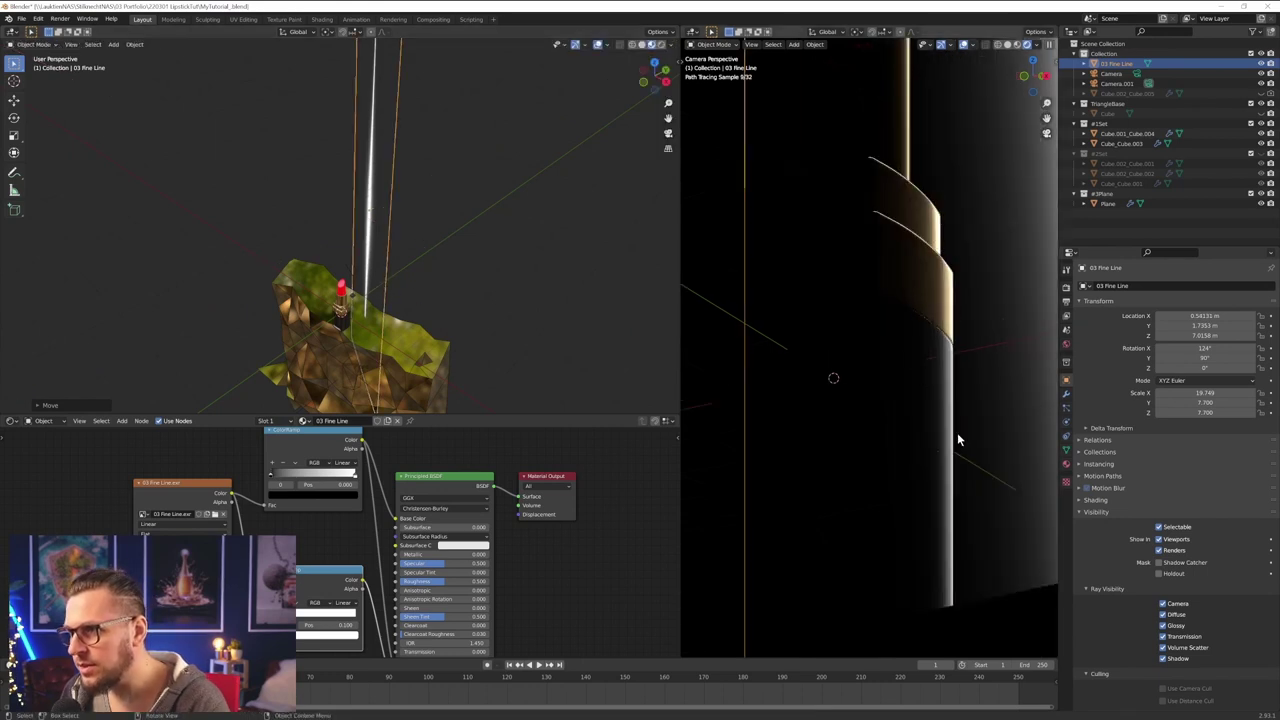
{"action": "key", "text": "g"}
{"action": "key", "text": "z"}
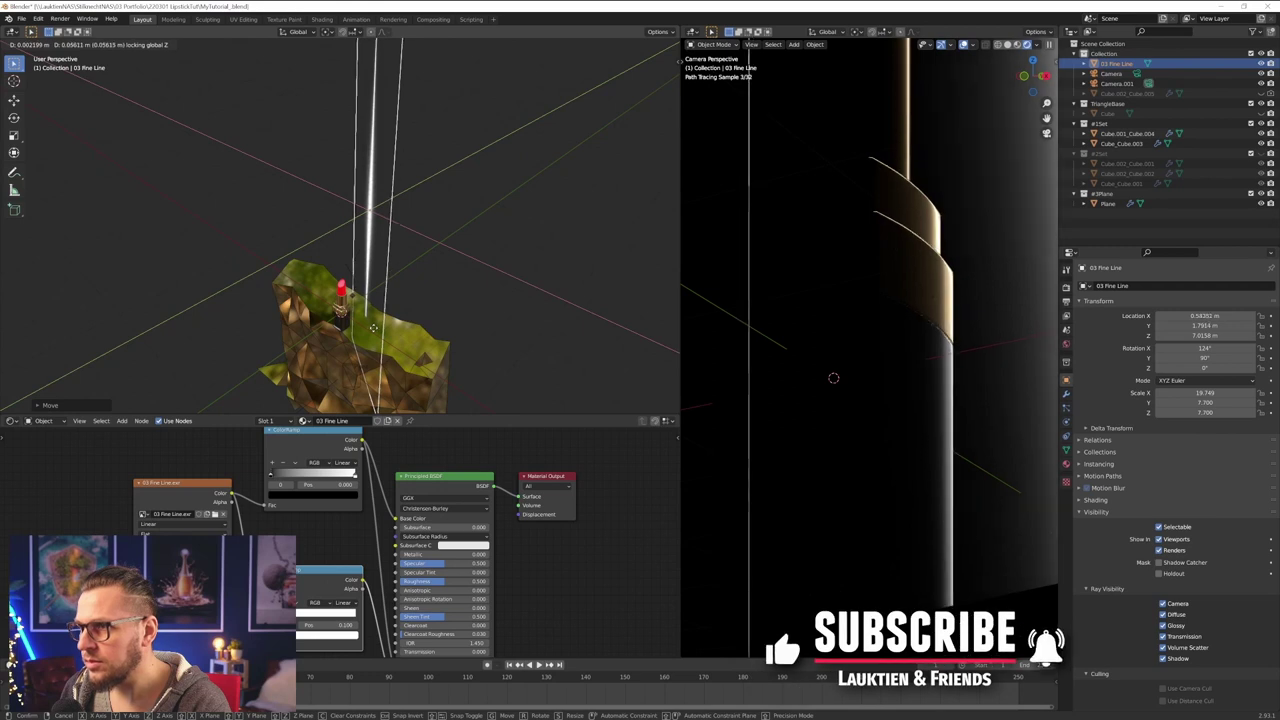
{"action": "left_click", "coordinate": [381, 335]}
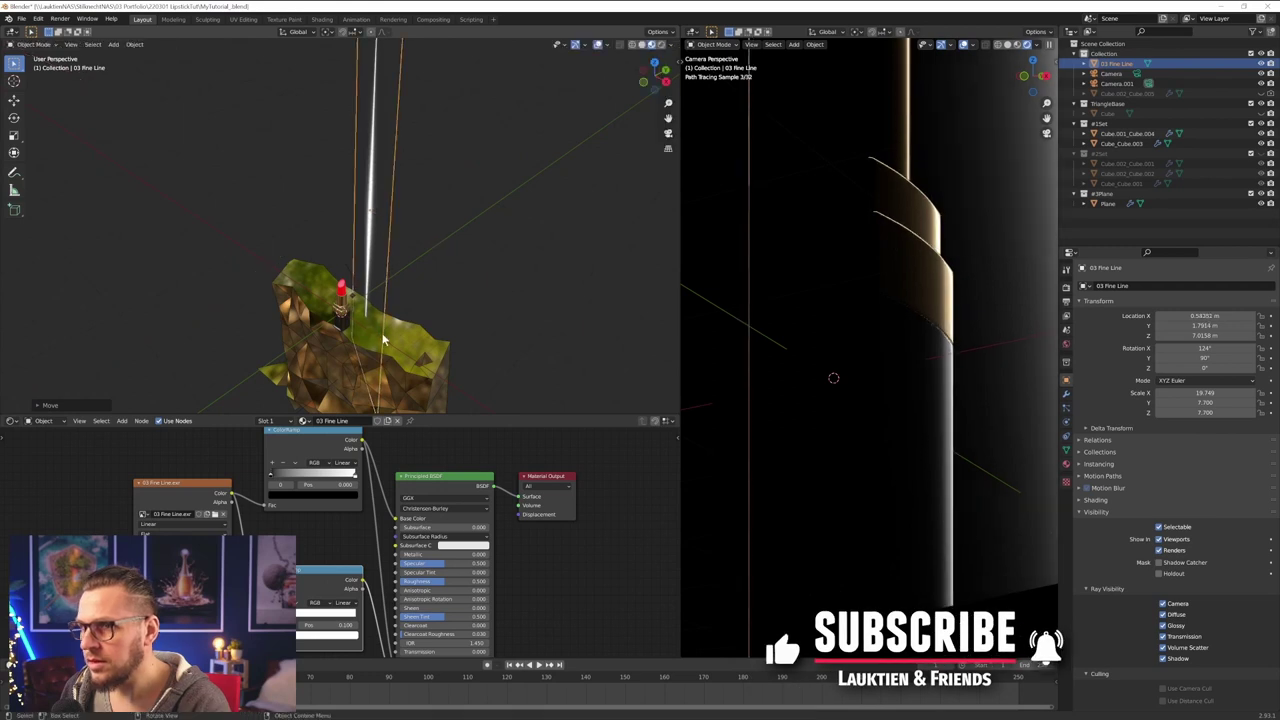
{"action": "middle_click_drag", "start_coordinate": [383, 336], "coordinate": [450, 305]}
{"action": "key", "text": "s"}
{"action": "key", "text": "x"}
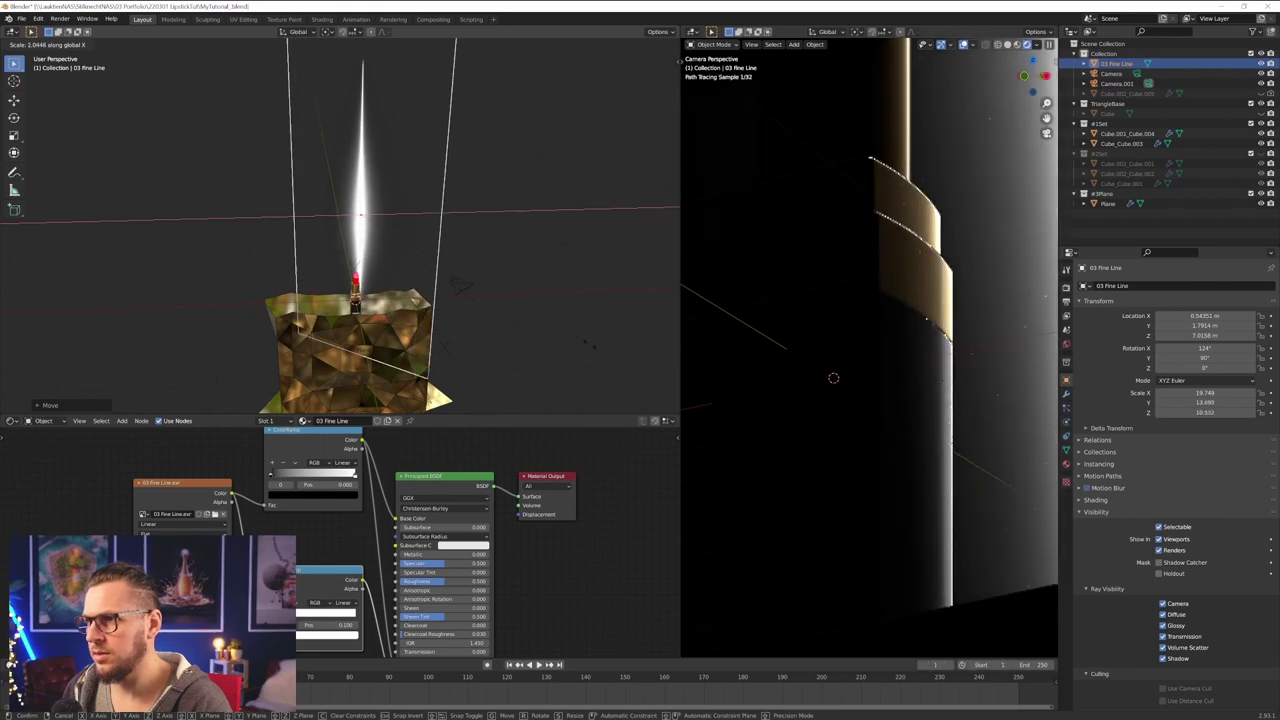
{"action": "right_click", "coordinate": [526, 323]}
{"action": "middle_click_drag", "start_coordinate": [383, 234], "coordinate": [312, 67]}
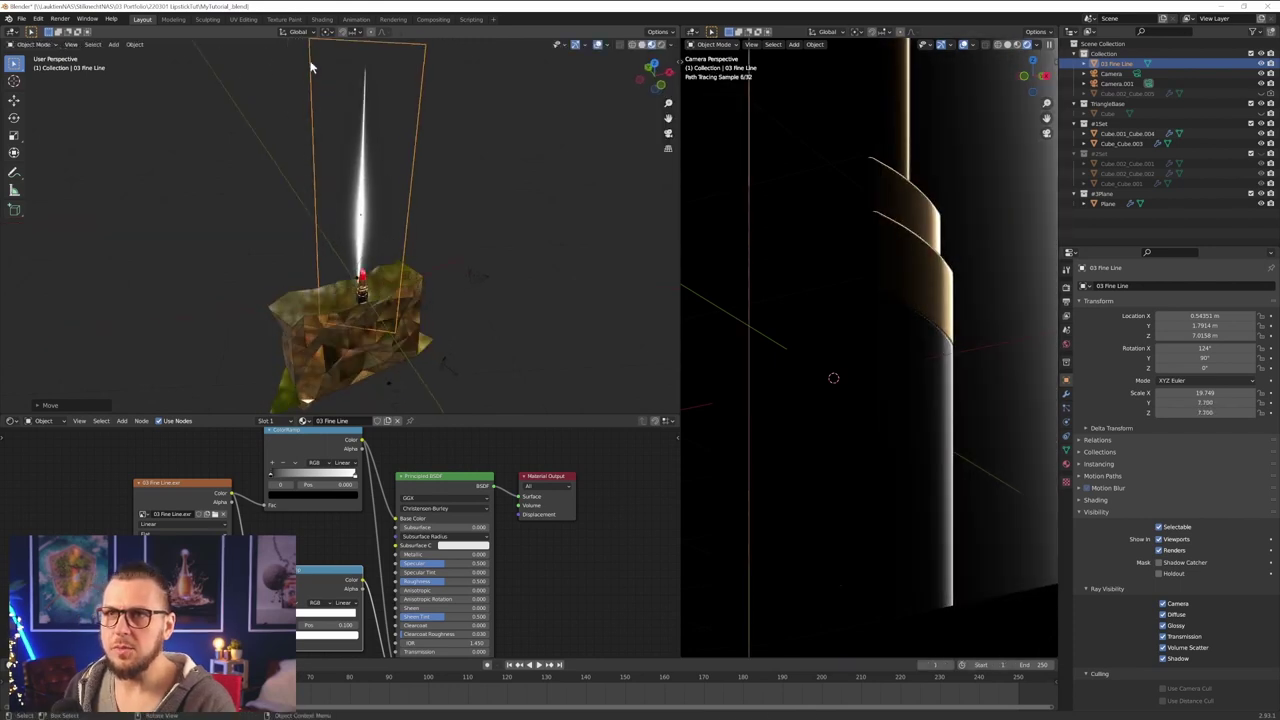
- Set the transform orientation to Normal and try widening the light plane along its normal Y axis
{"action": "left_click", "coordinate": [305, 32]}
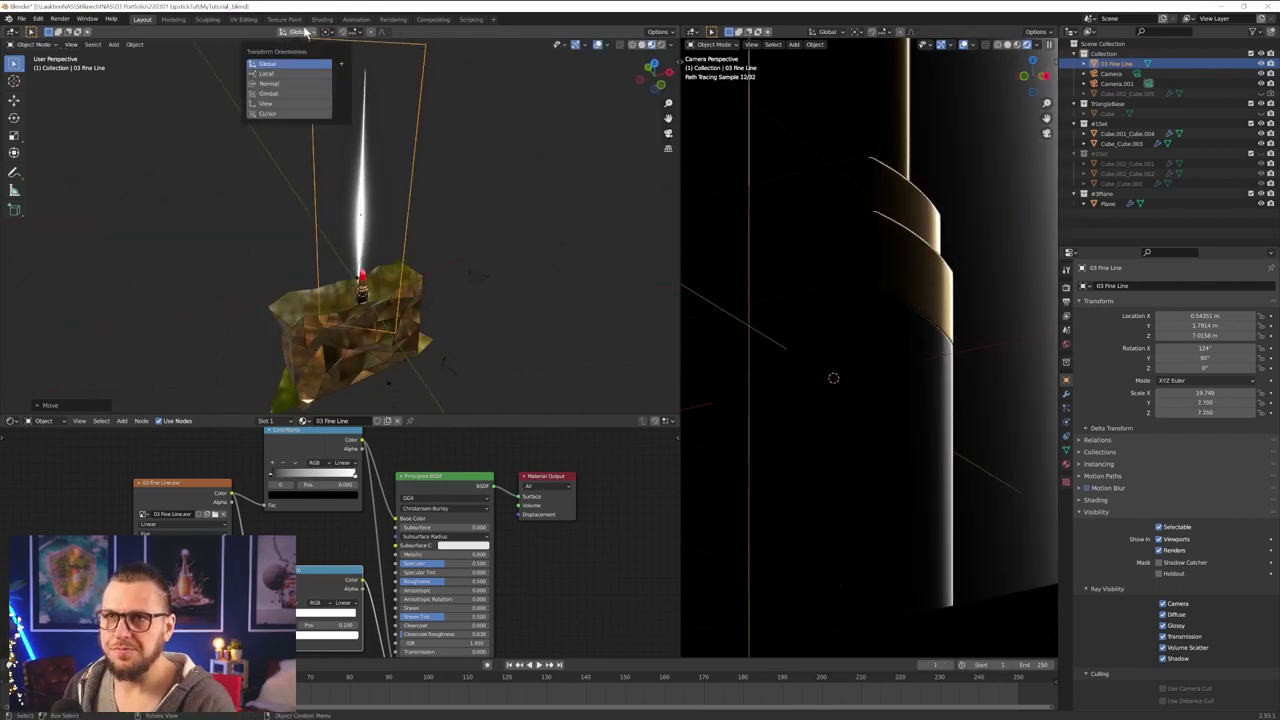
{"action": "left_click", "coordinate": [277, 84]}
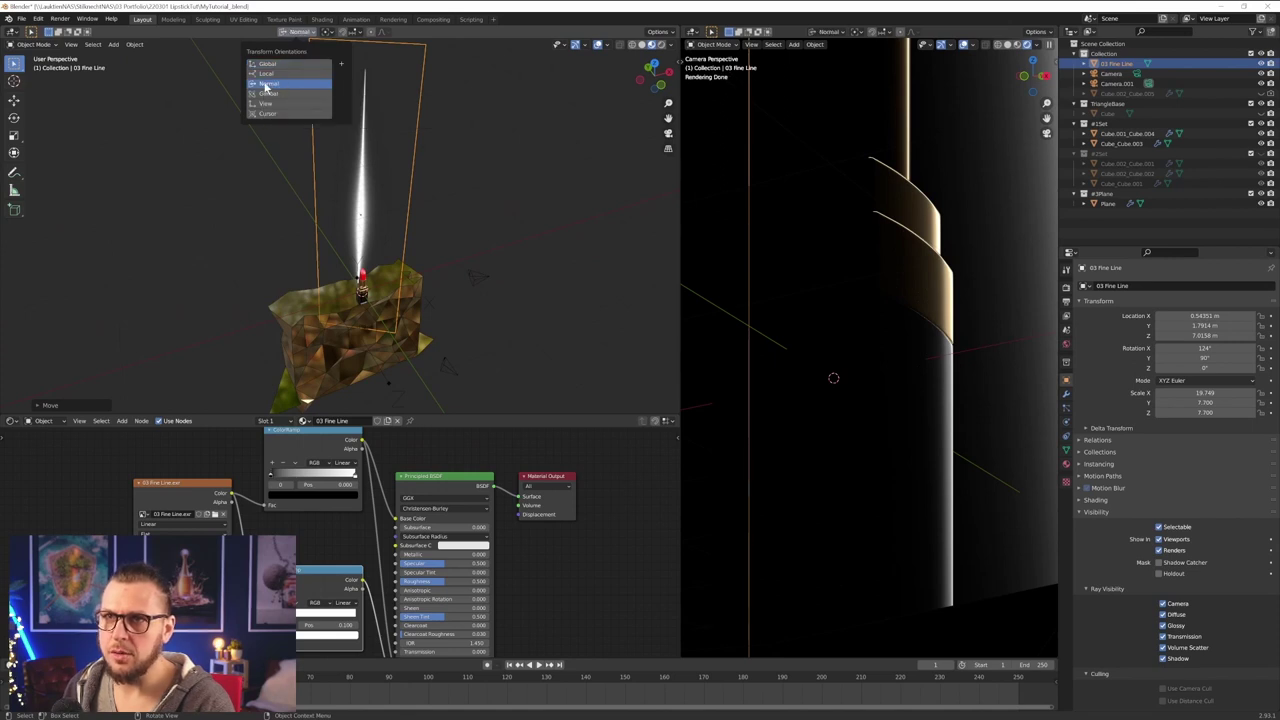
{"action": "key", "text": "s"}
{"action": "key", "text": "y"}
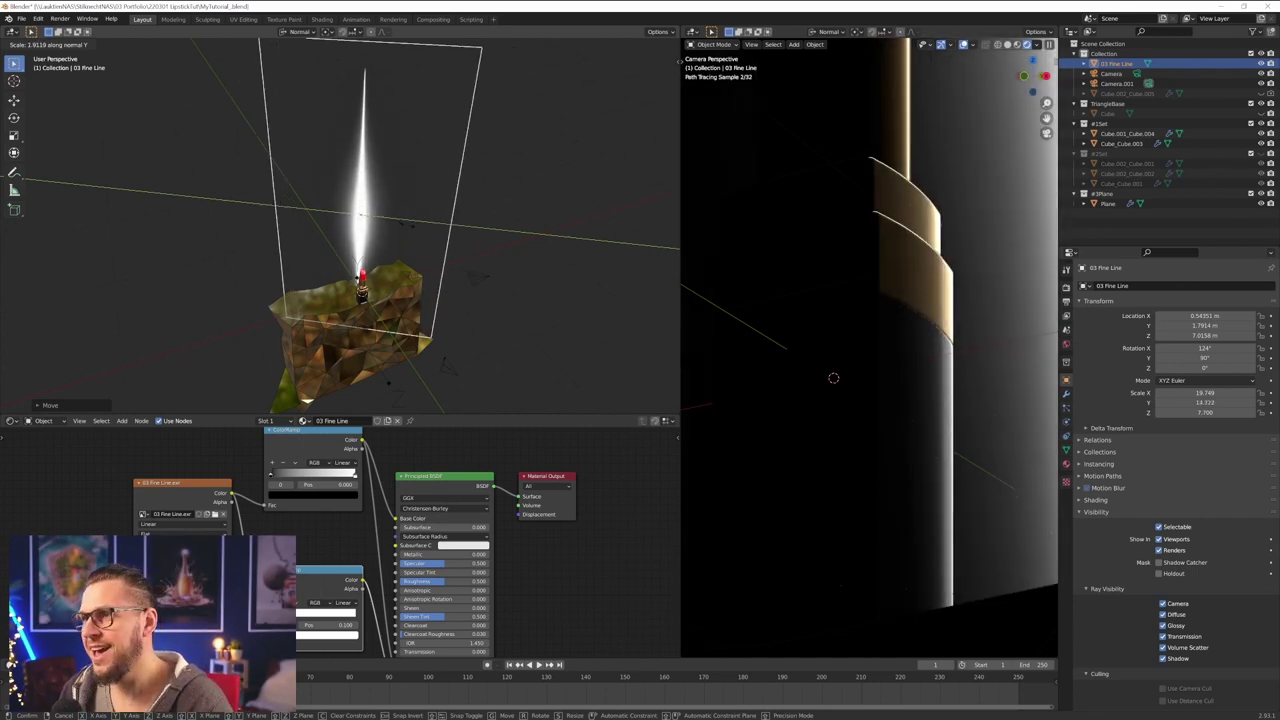
{"action": "right_click", "coordinate": [409, 229]}
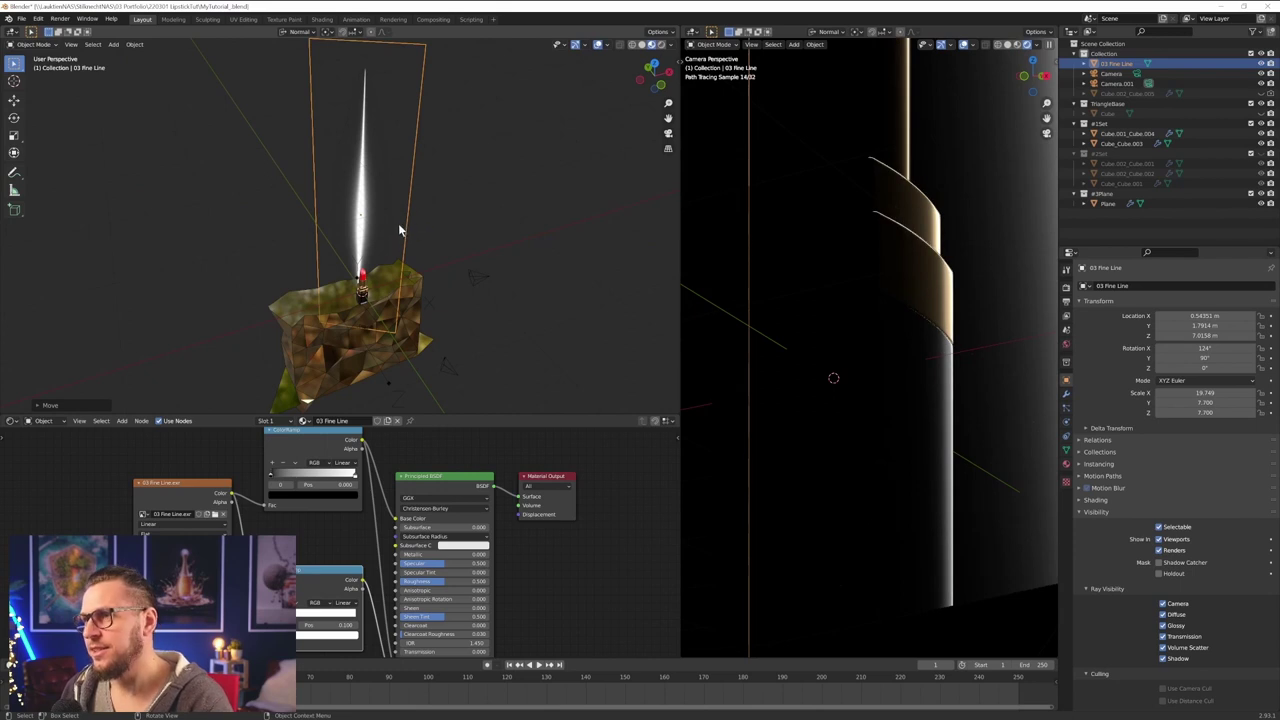
{"action": "key", "text": "Tab"}
{"action": "key", "text": "Tab"}
- Turn off the light plane's Camera ray visibility so only its reflection shows in the render
{"action": "scroll", "coordinate": [448, 248], "scroll_direction": "down", "scroll_amount": 2}
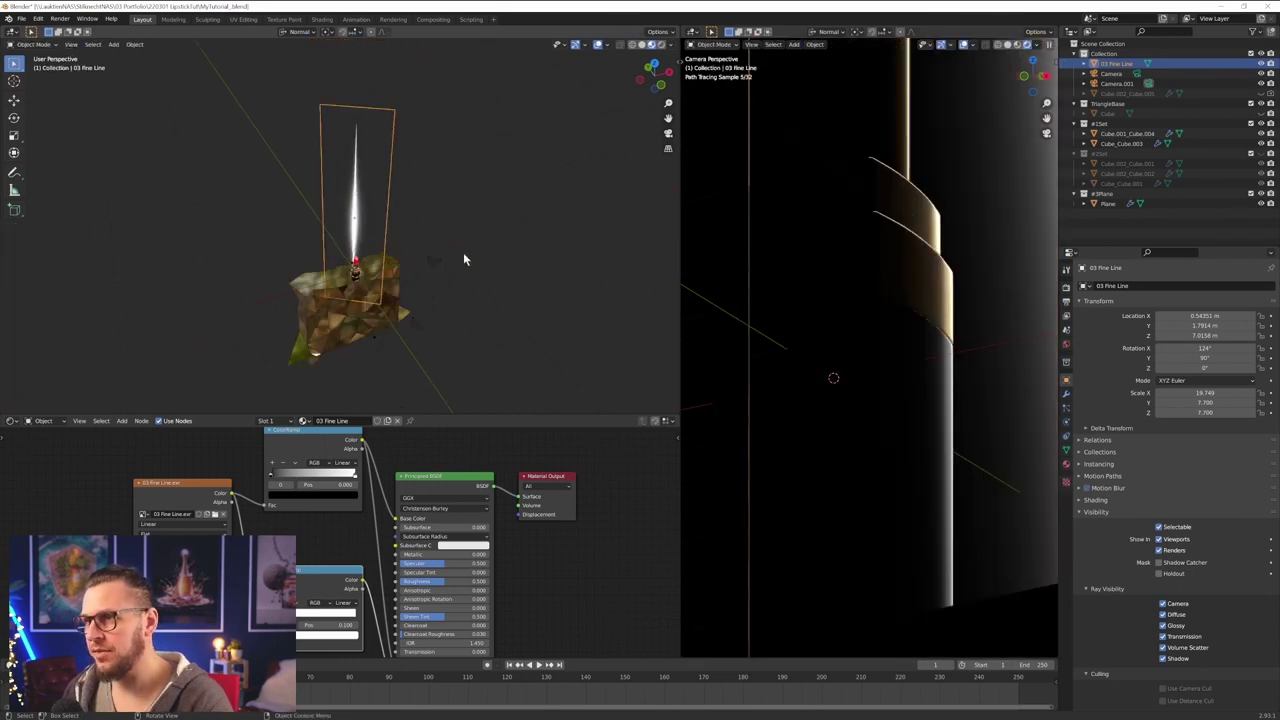
{"action": "scroll", "coordinate": [950, 333], "scroll_direction": "down", "scroll_amount": 4}
{"action": "scroll", "coordinate": [938, 329], "scroll_direction": "down", "scroll_amount": 1}
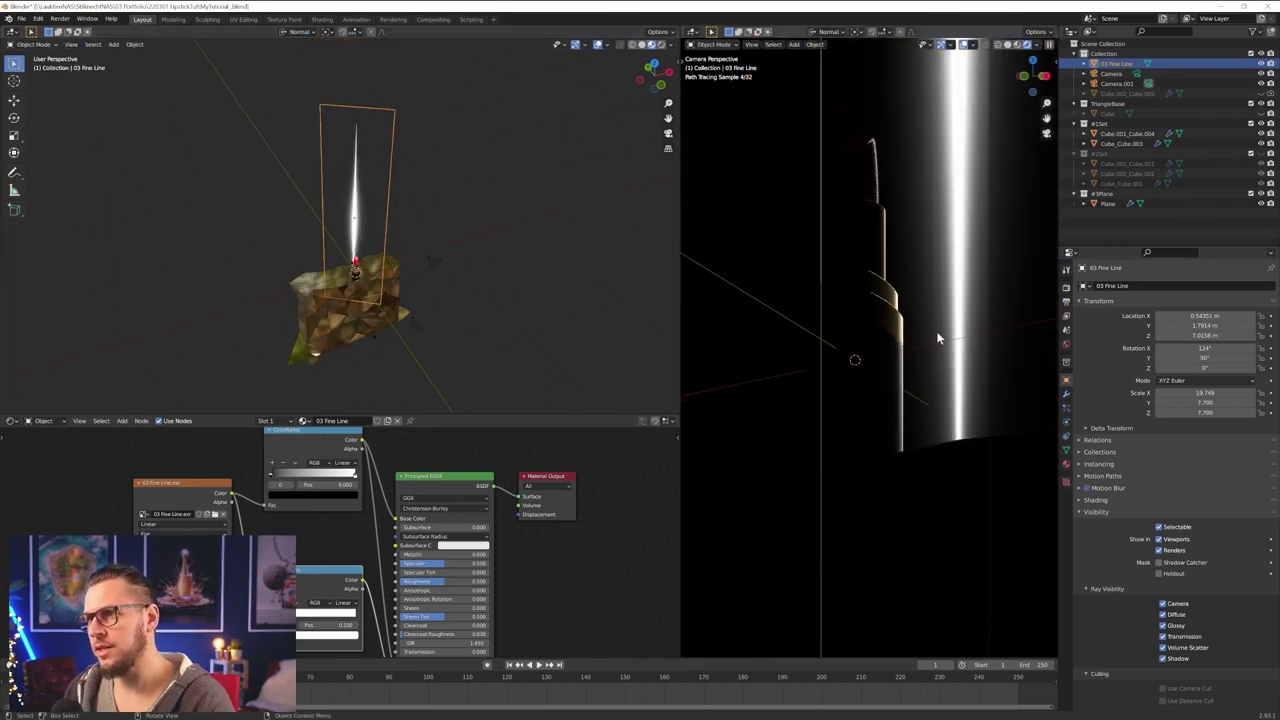
{"action": "left_click", "coordinate": [1176, 604]}
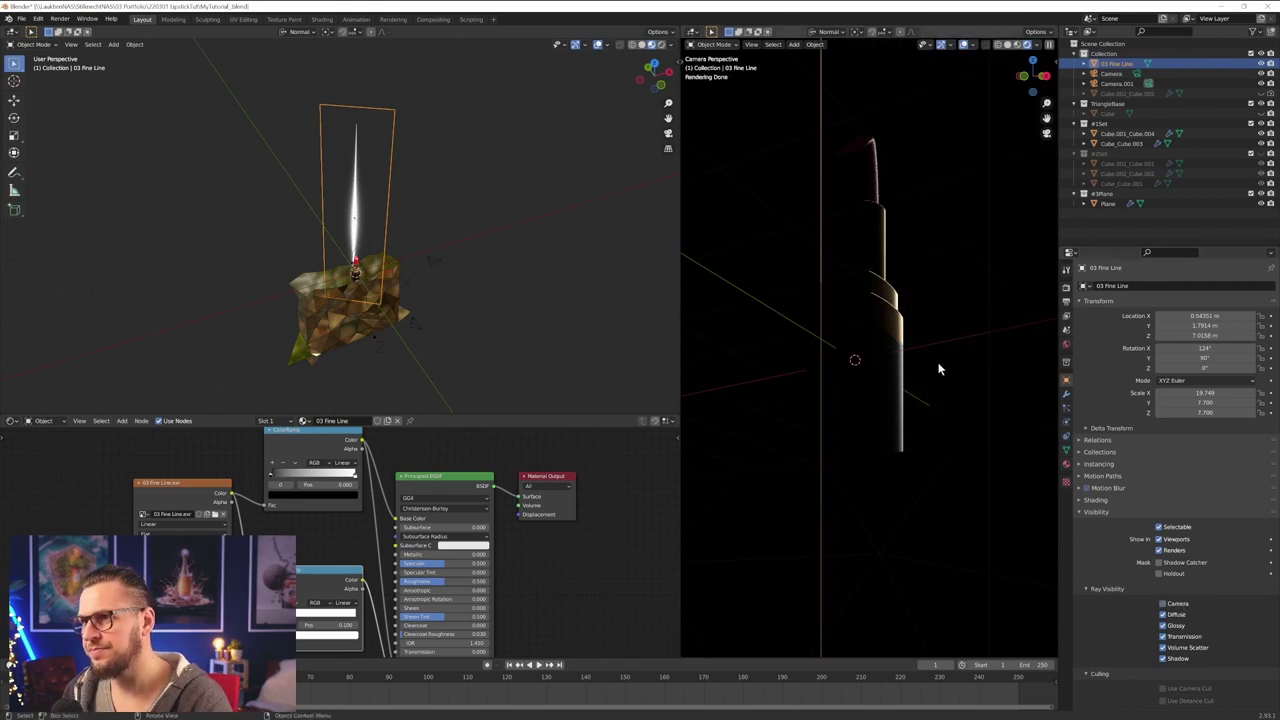
- Duplicate the light plane and place the copy on the lipstick's opposite side at about X -6.63 m, Y 1.50 m, Z 6.22 m
{"action": "scroll", "coordinate": [404, 265], "scroll_direction": "up", "scroll_amount": 5}
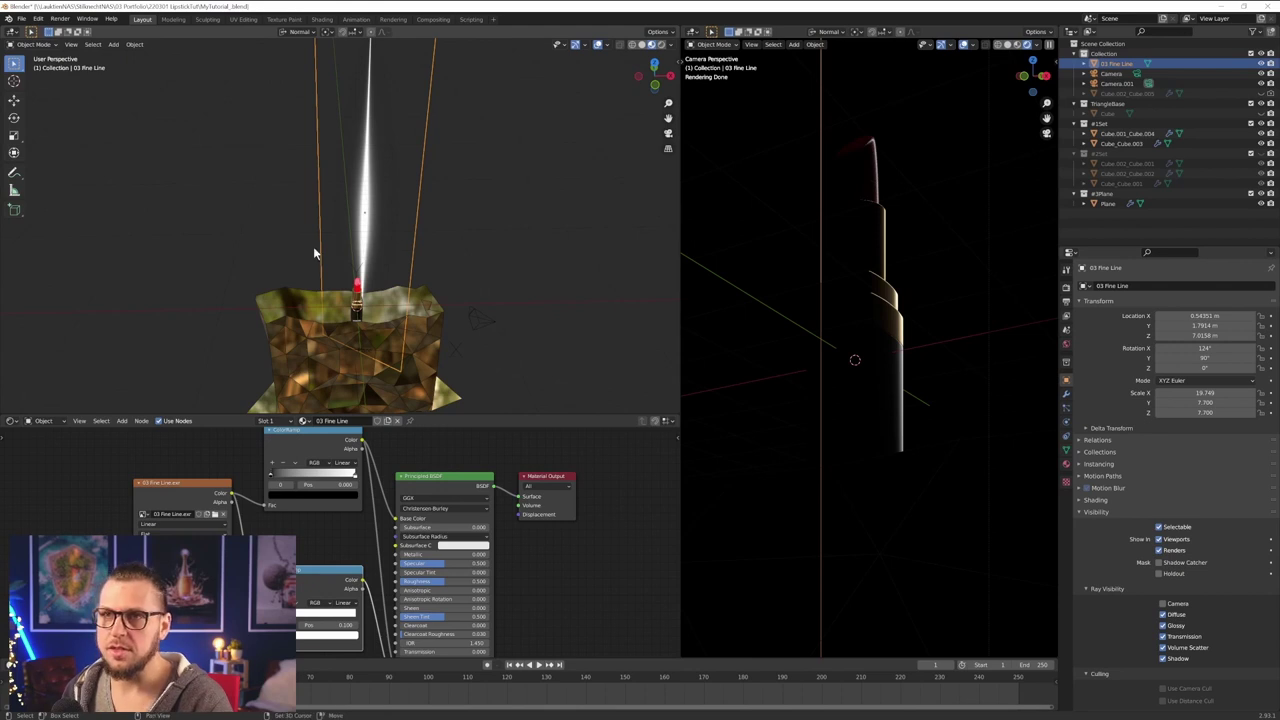
{"action": "key", "text": "shift+d"}
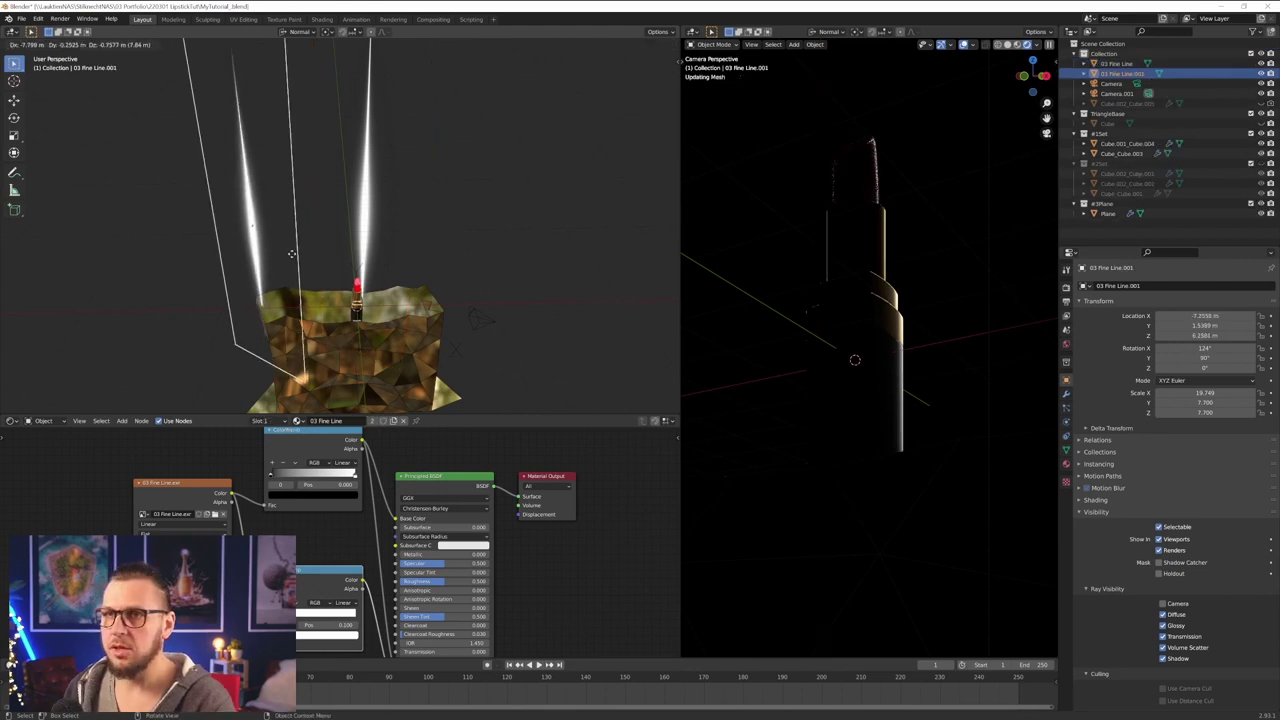
{"action": "left_click", "coordinate": [300, 259]}
- Rotate the duplicate light plane about its upright axis to an X rotation of about 208°
{"action": "middle_click_drag", "start_coordinate": [302, 261], "coordinate": [396, 308]}
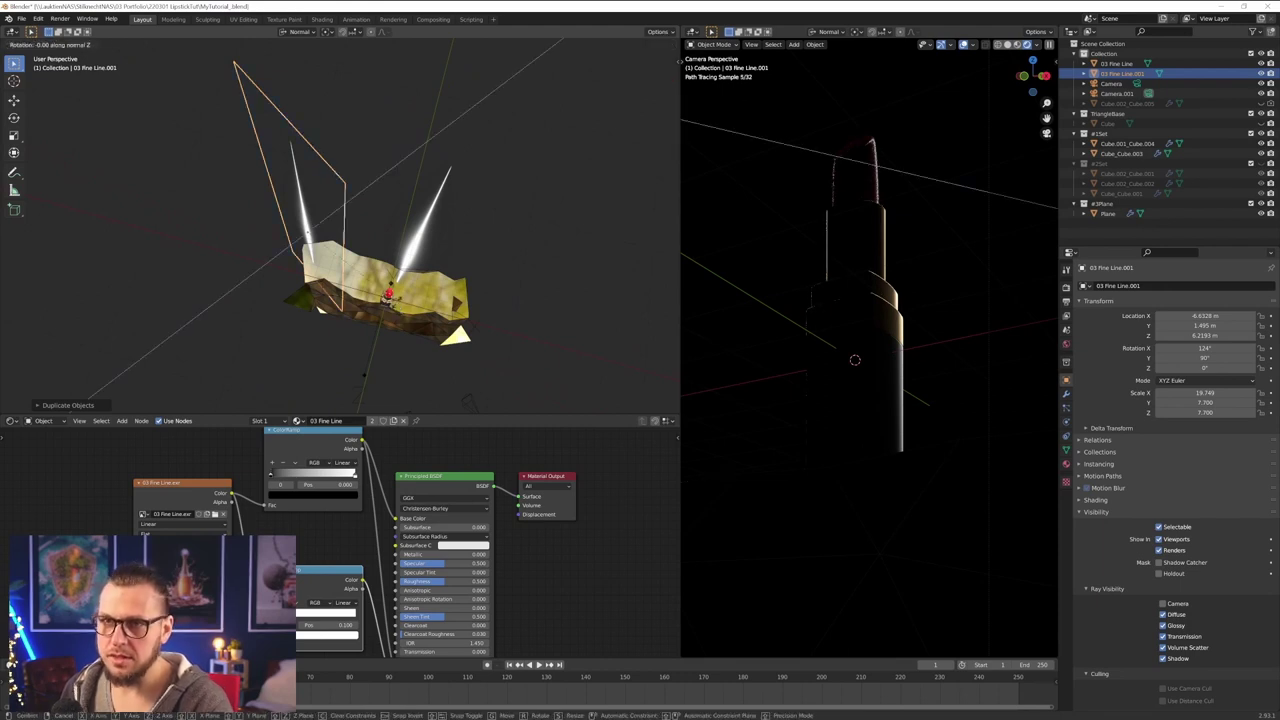
{"action": "key", "text": "r"}
{"action": "key", "text": "r"}
{"action": "key", "text": "r"}
{"action": "key", "text": "z"}
{"action": "key", "text": "z"}
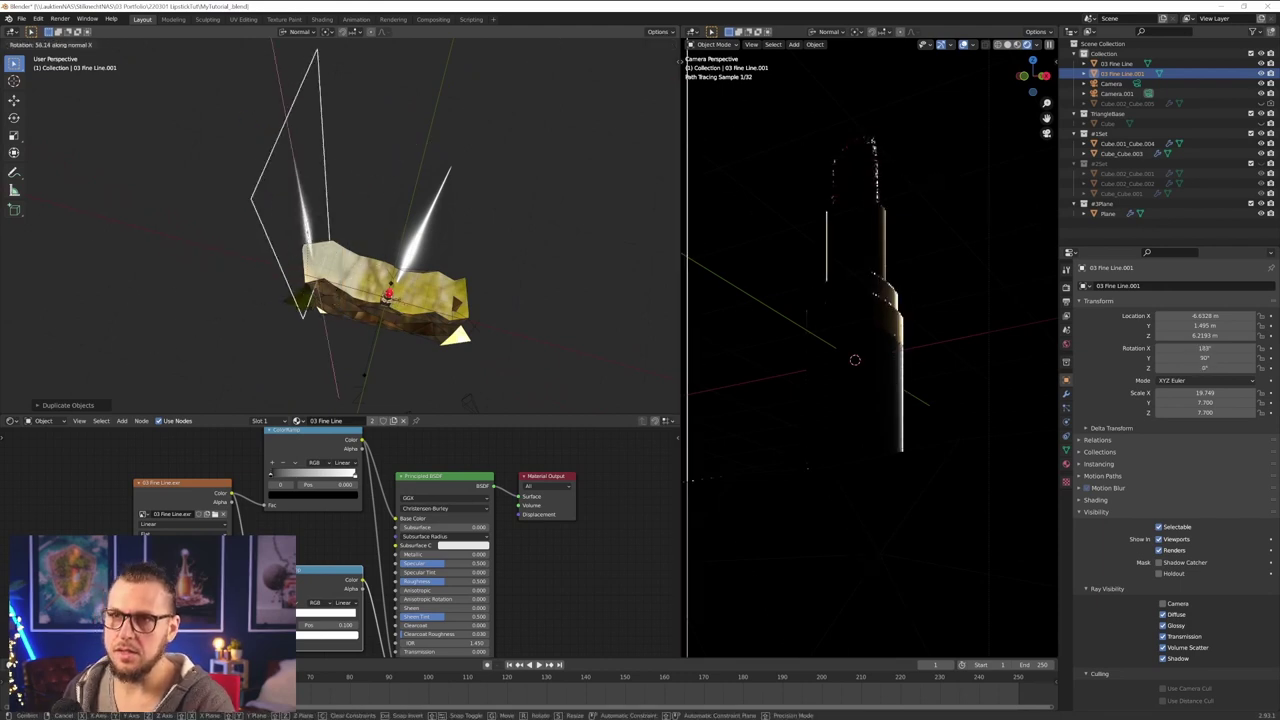
{"action": "left_click", "coordinate": [316, 264]}
- Move the duplicate light plane closer to the lipstick, to about X -2.23 m, Y 0.05 m and Z 4.60 m
{"action": "key", "text": "g"}
{"action": "key", "text": "z"}
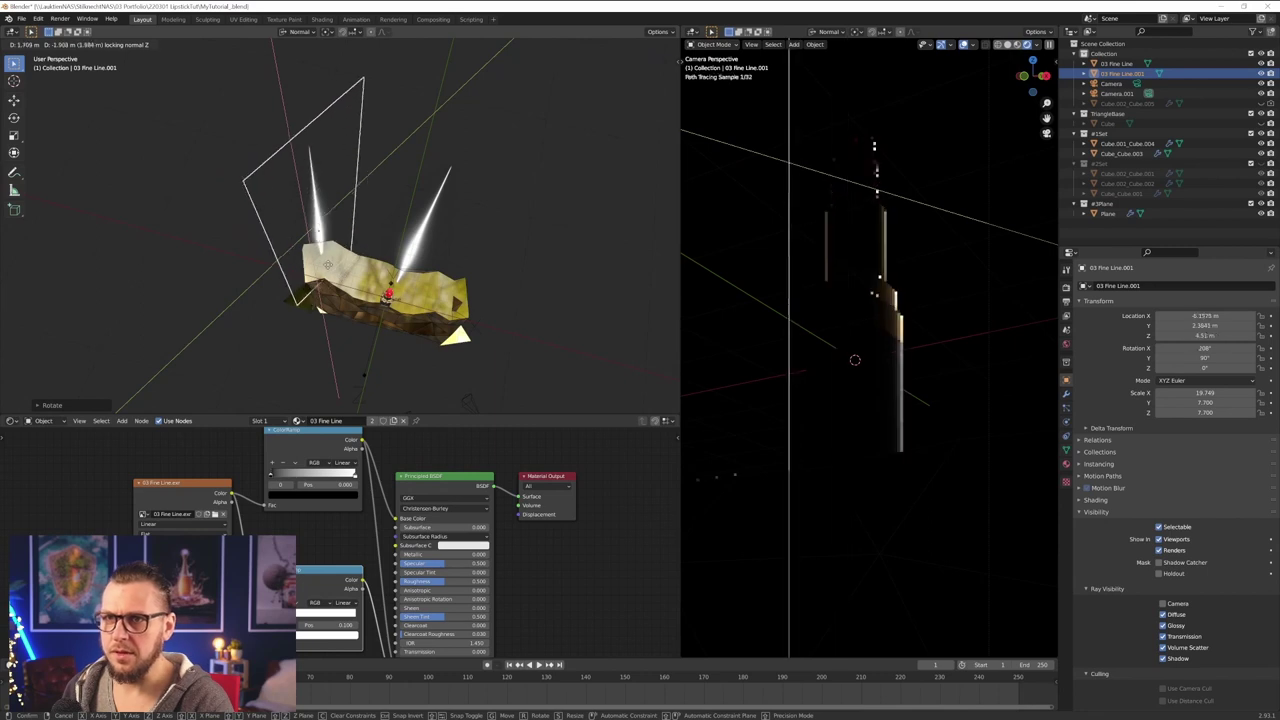
{"action": "right_click", "coordinate": [336, 276]}
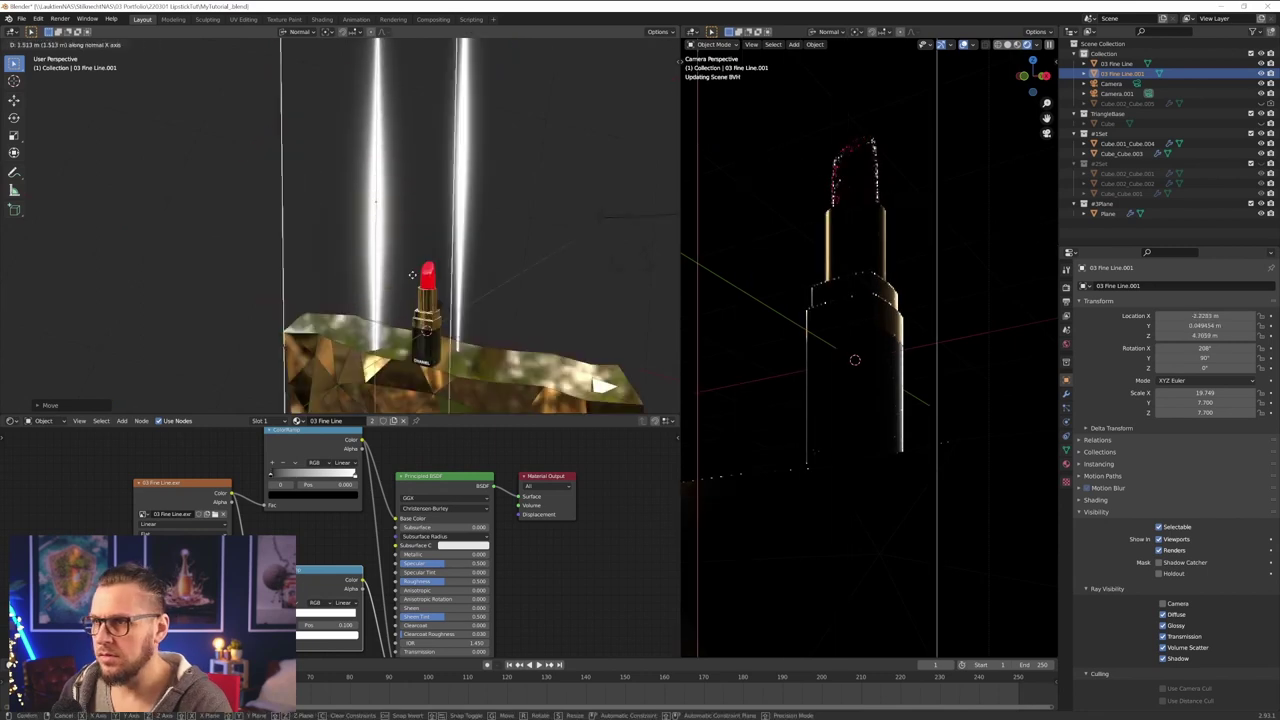
{"action": "left_click", "coordinate": [441, 270]}
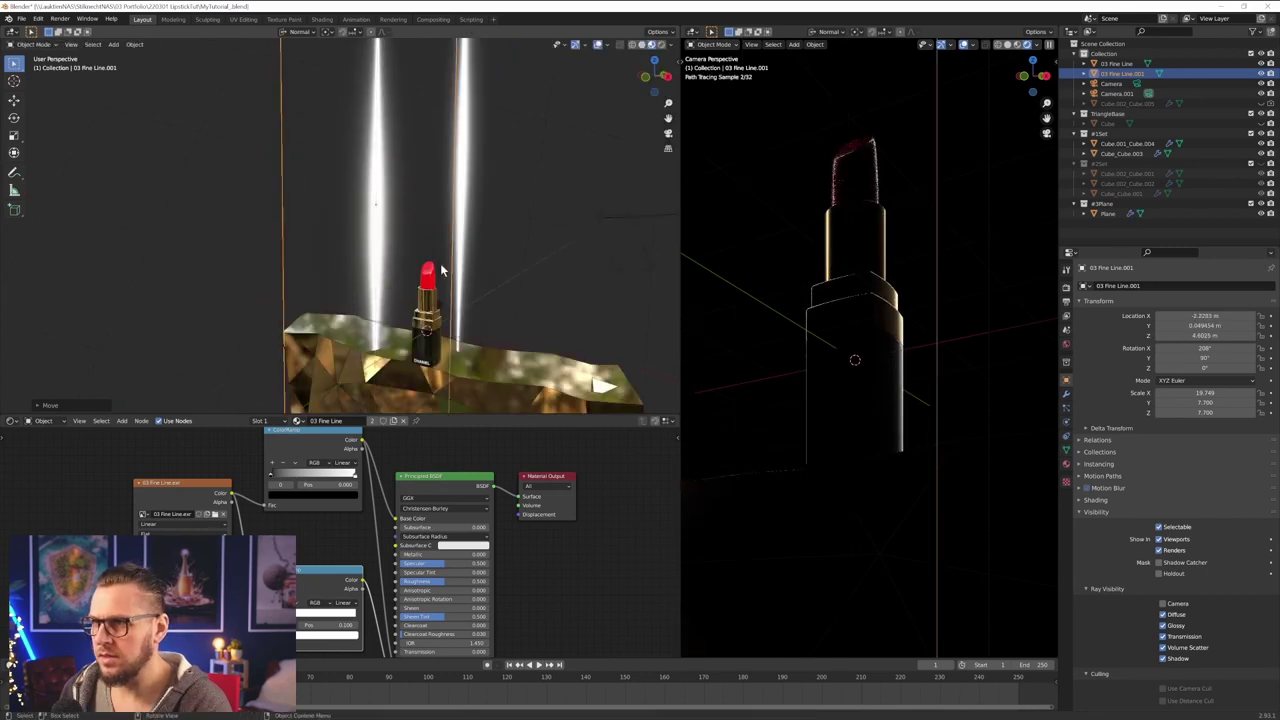
- Rotate the duplicate light plane to an X rotation of about 181° and widen it to a Y scale of about 16.5
{"action": "middle_click_drag", "start_coordinate": [446, 273], "coordinate": [409, 306]}
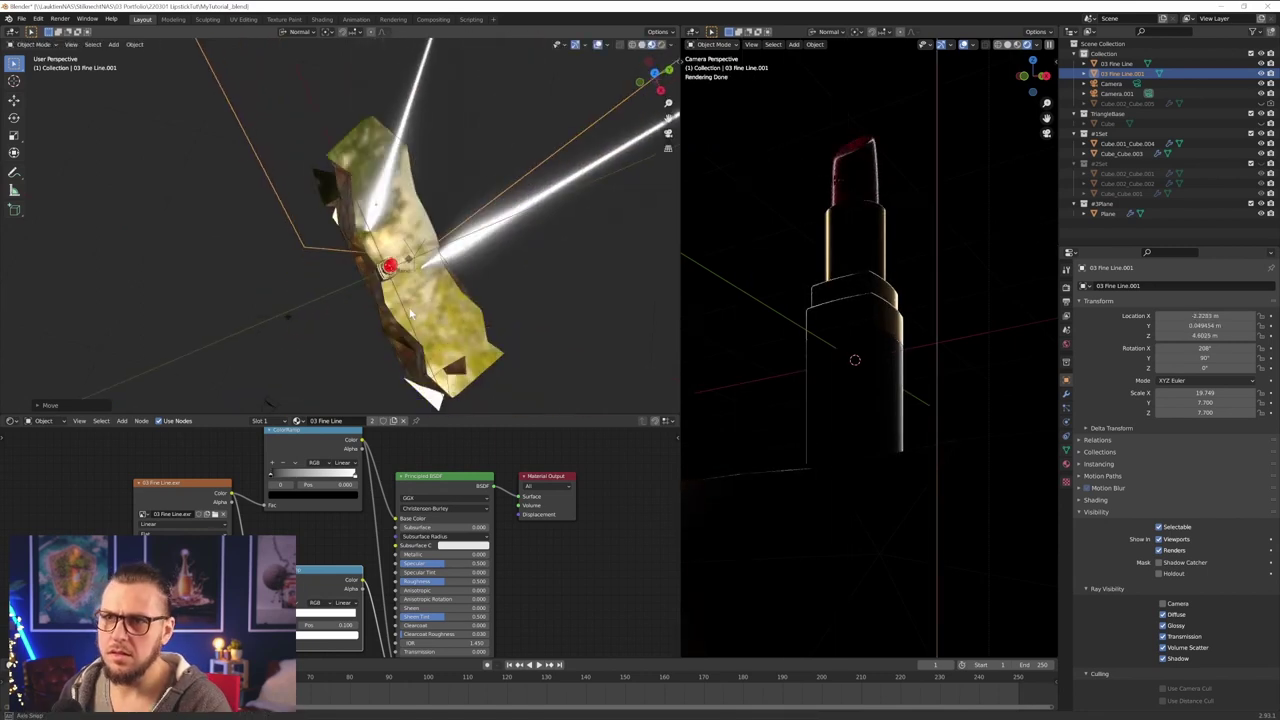
{"action": "key", "text": "r"}
{"action": "key", "text": "y"}
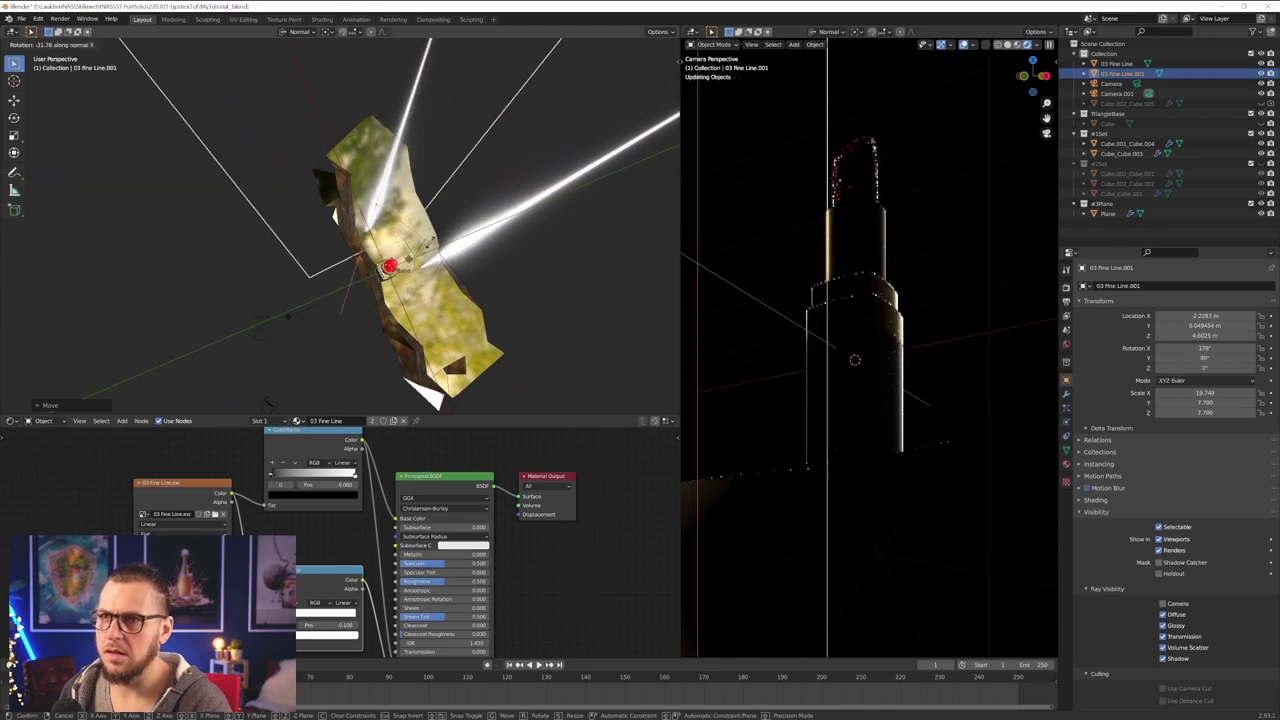
{"action": "left_click", "coordinate": [430, 249]}
{"action": "key", "text": "s"}
{"action": "key", "text": "y"}
{"action": "key", "text": "y"}
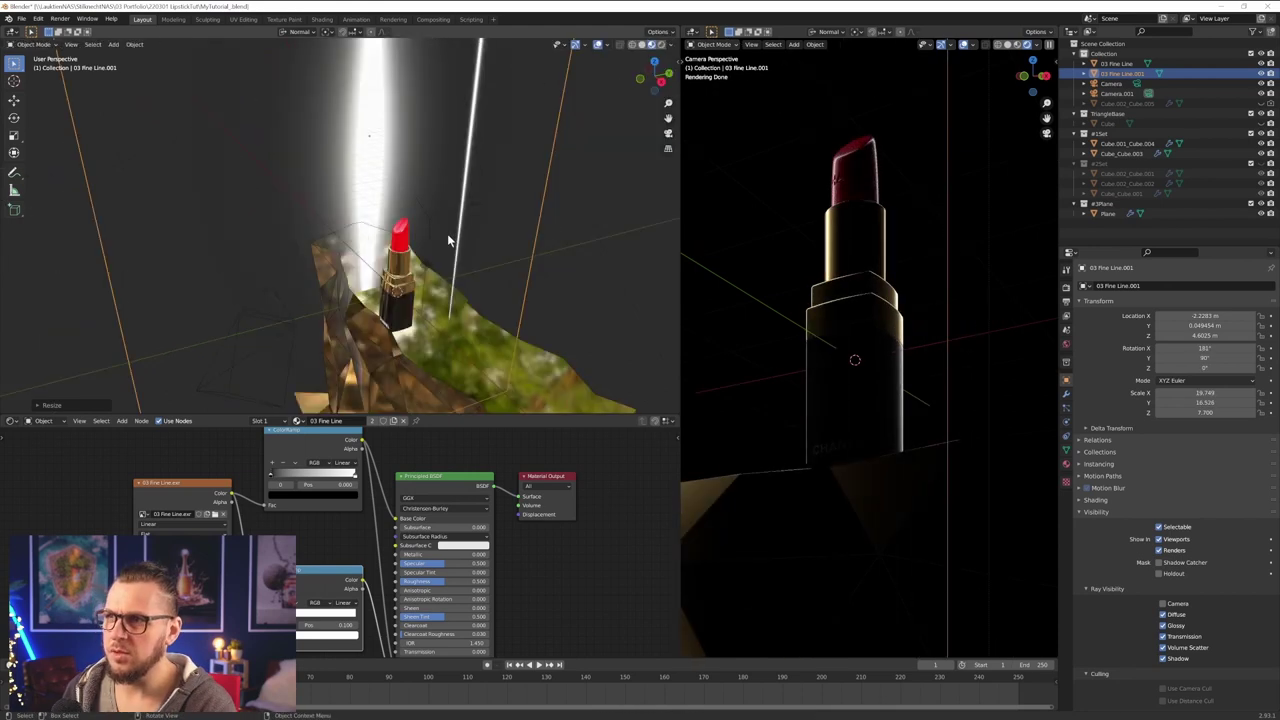
- Move the duplicate light plane to about X -2.22 m, Y 0.43 m, Z 4.09 m and lengthen it to an X scale of about 33.8
{"action": "key", "text": "g"}
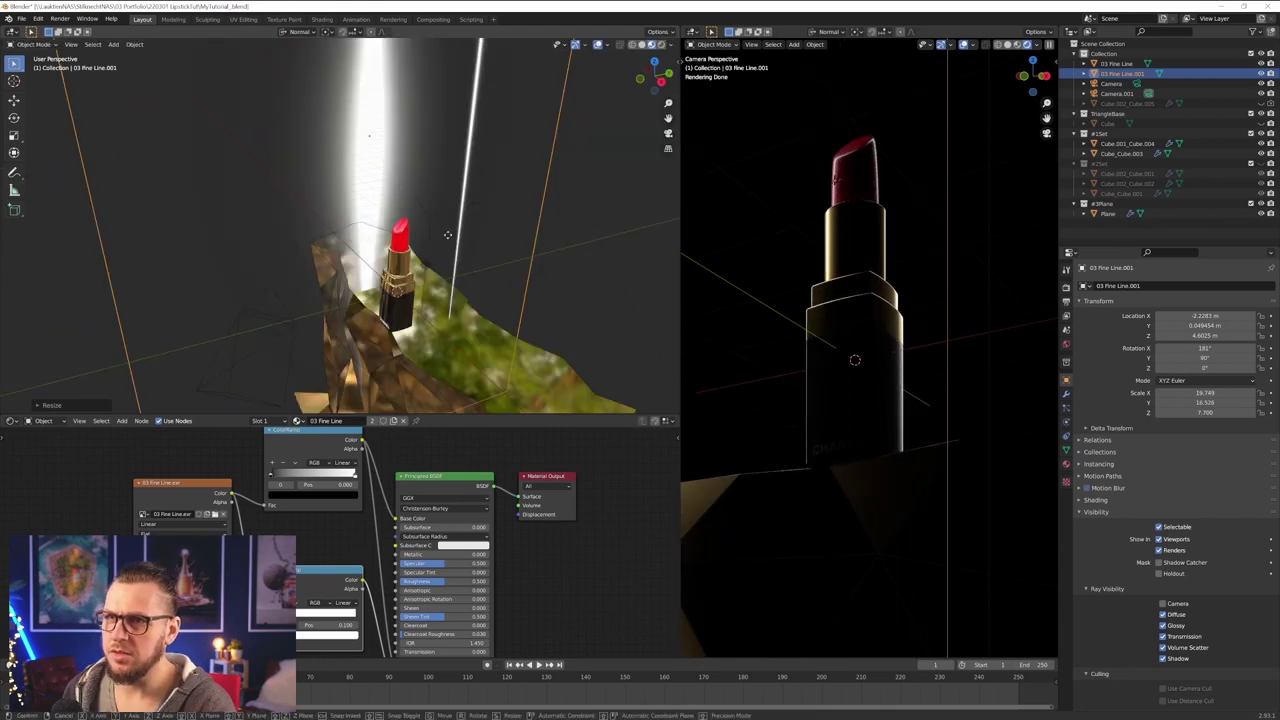
{"action": "key", "text": "y"}
{"action": "key", "text": "y"}
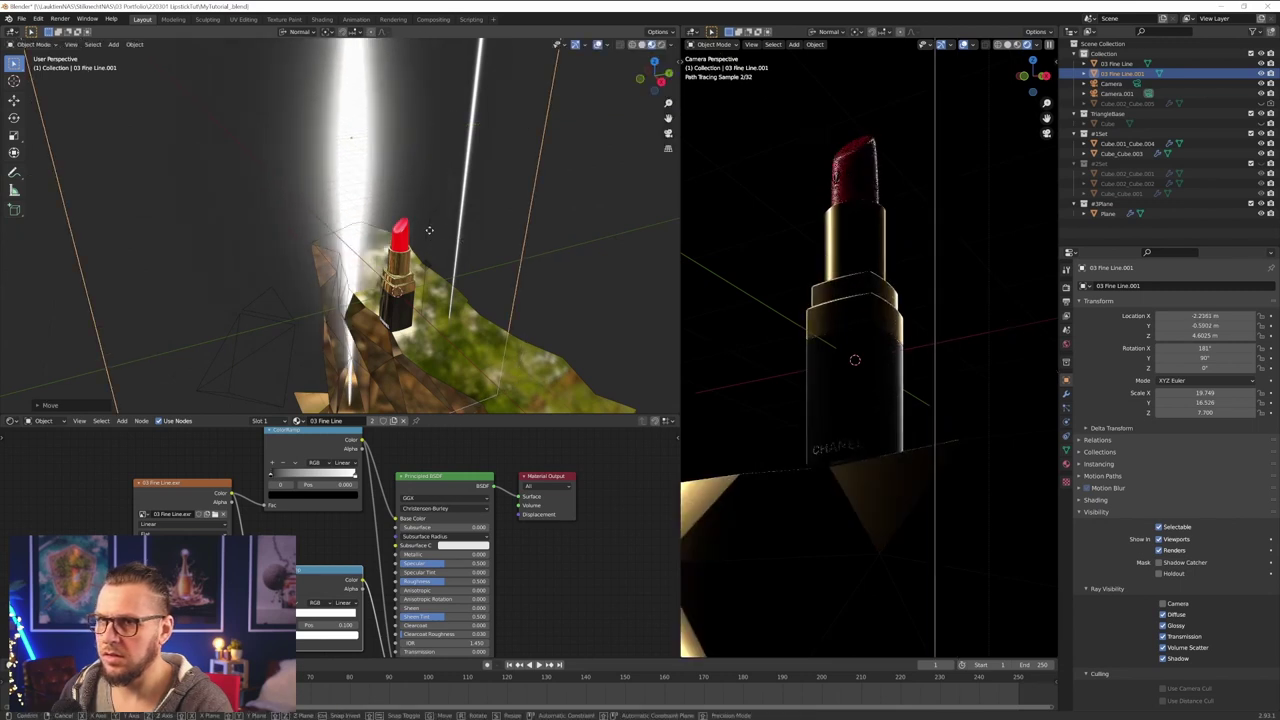
{"action": "key", "text": "x"}
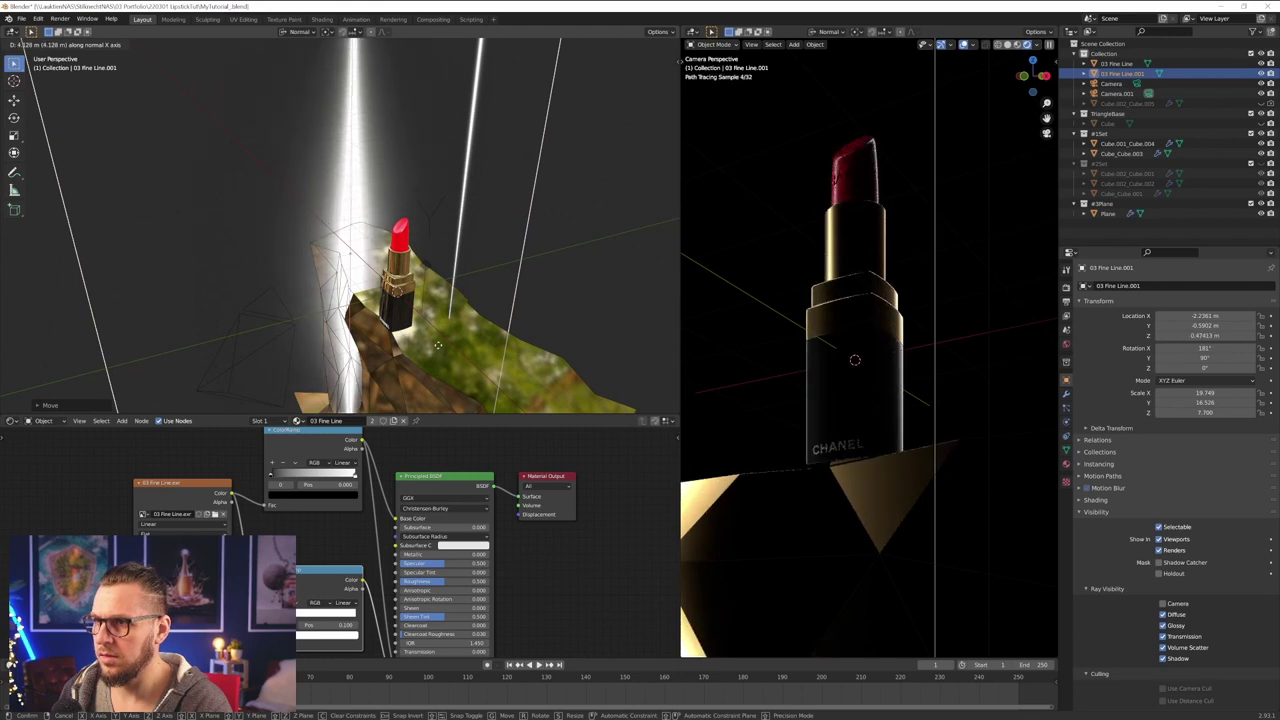
{"action": "left_click", "coordinate": [446, 264]}
{"action": "key", "text": "s"}
{"action": "key", "text": "y"}
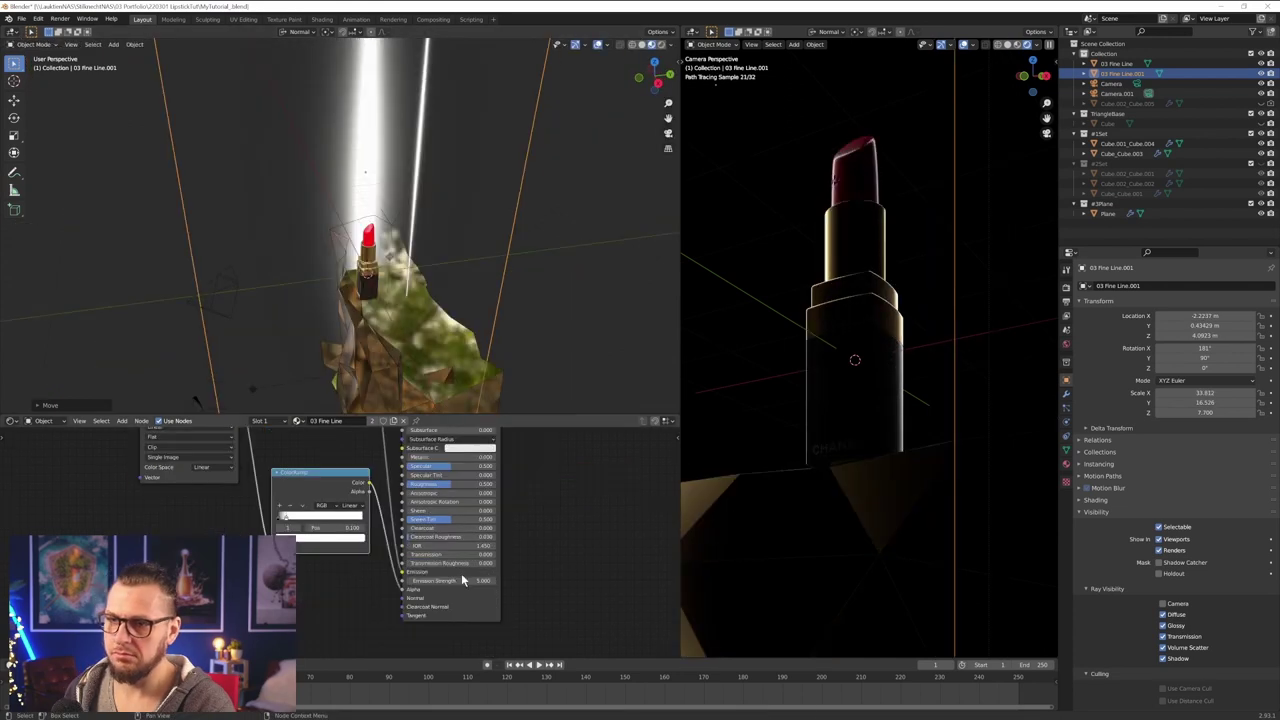
- Make the duplicate light plane's 03 Fine Line material a single-user copy, independent of the original light
{"action": "middle_click_drag", "start_coordinate": [453, 227], "coordinate": [454, 281]}
{"action": "middle_click_drag", "start_coordinate": [446, 189], "coordinate": [452, 168]}
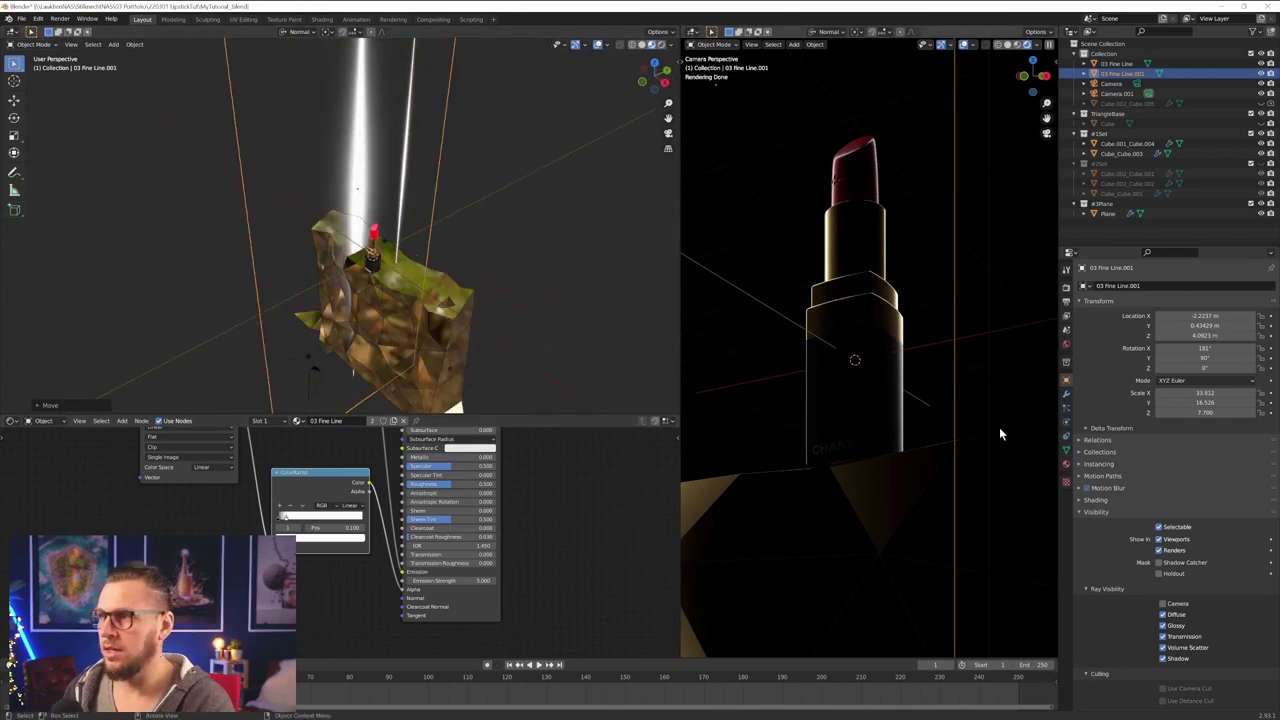
{"action": "left_click", "coordinate": [1065, 466]}
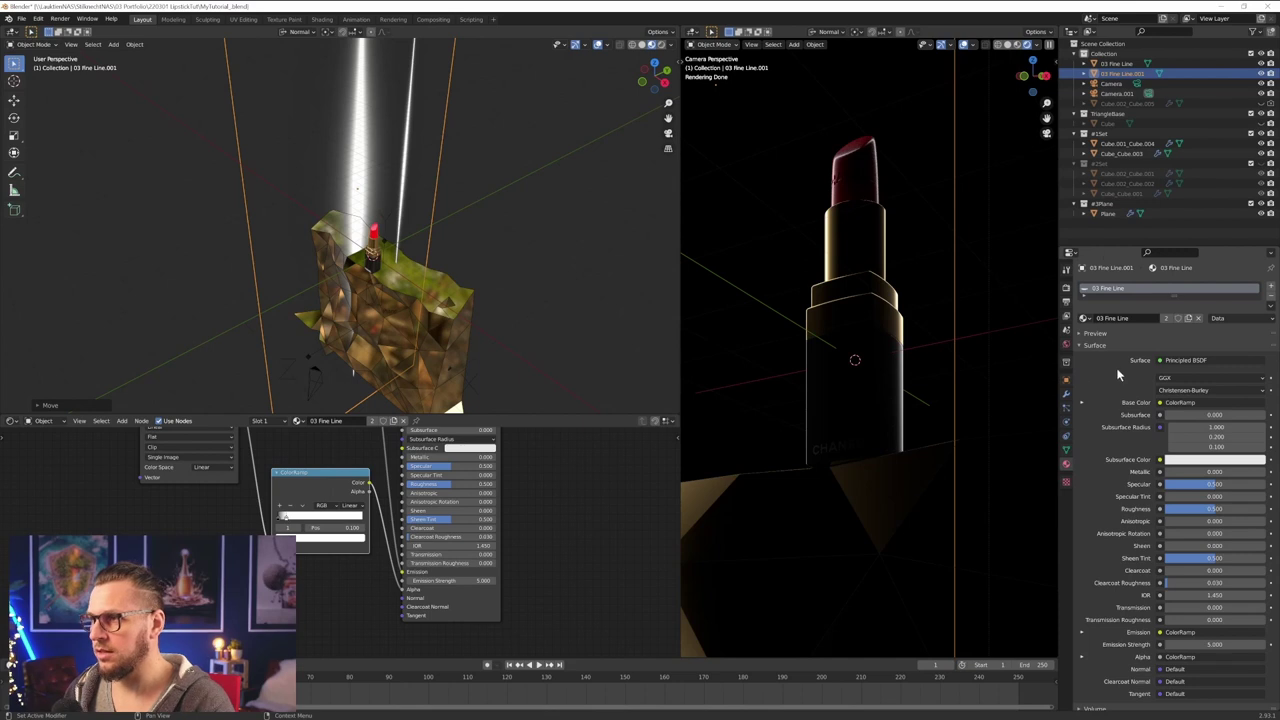
{"action": "middle_click_drag", "start_coordinate": [304, 459], "coordinate": [265, 506]}
{"action": "middle_click_drag", "start_coordinate": [331, 575], "coordinate": [336, 526]}
{"action": "middle_click_drag", "start_coordinate": [424, 577], "coordinate": [425, 619]}
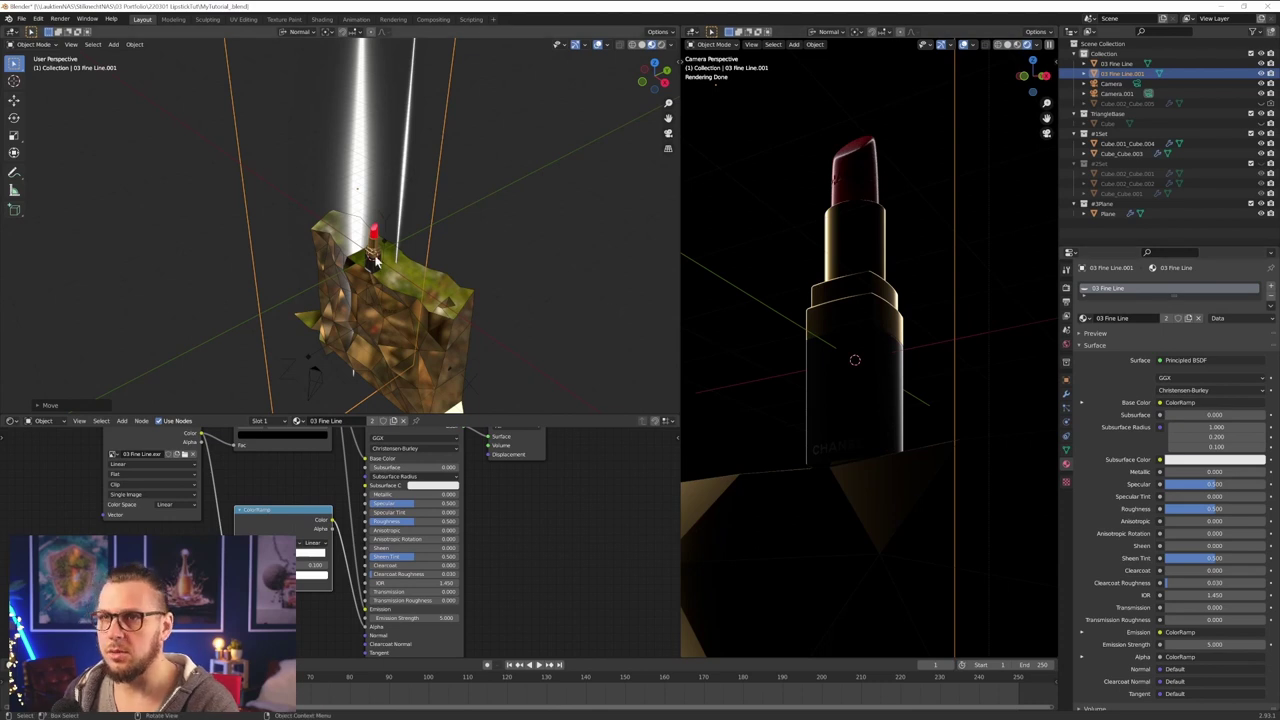
{"action": "middle_click_drag", "start_coordinate": [376, 262], "coordinate": [392, 186]}
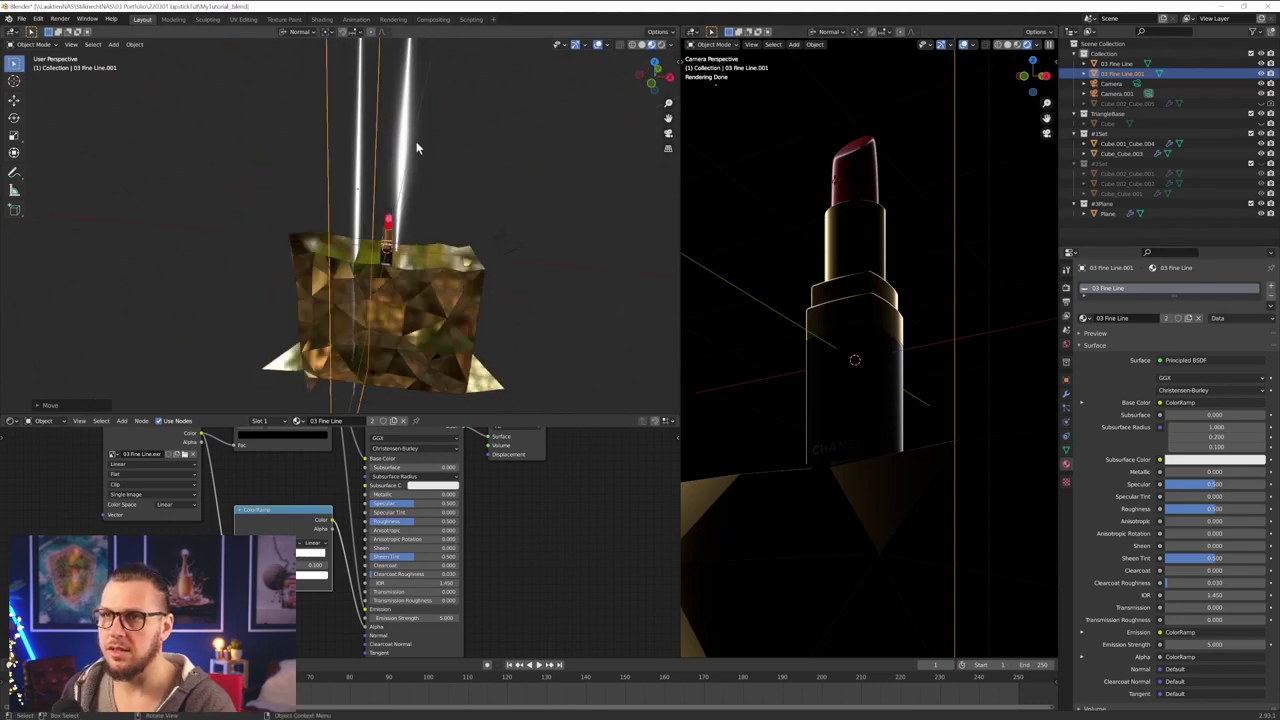
{"action": "mouse_move", "coordinate": [523, 177]}
{"action": "middle_mouse_down"}
{"action": "mouse_move", "coordinate": [500, 174]}
{"action": "mouse_move", "coordinate": [511, 260]}
{"action": "mouse_move", "coordinate": [526, 262]}
{"action": "mouse_move", "coordinate": [475, 230]}
{"action": "middle_mouse_up"}
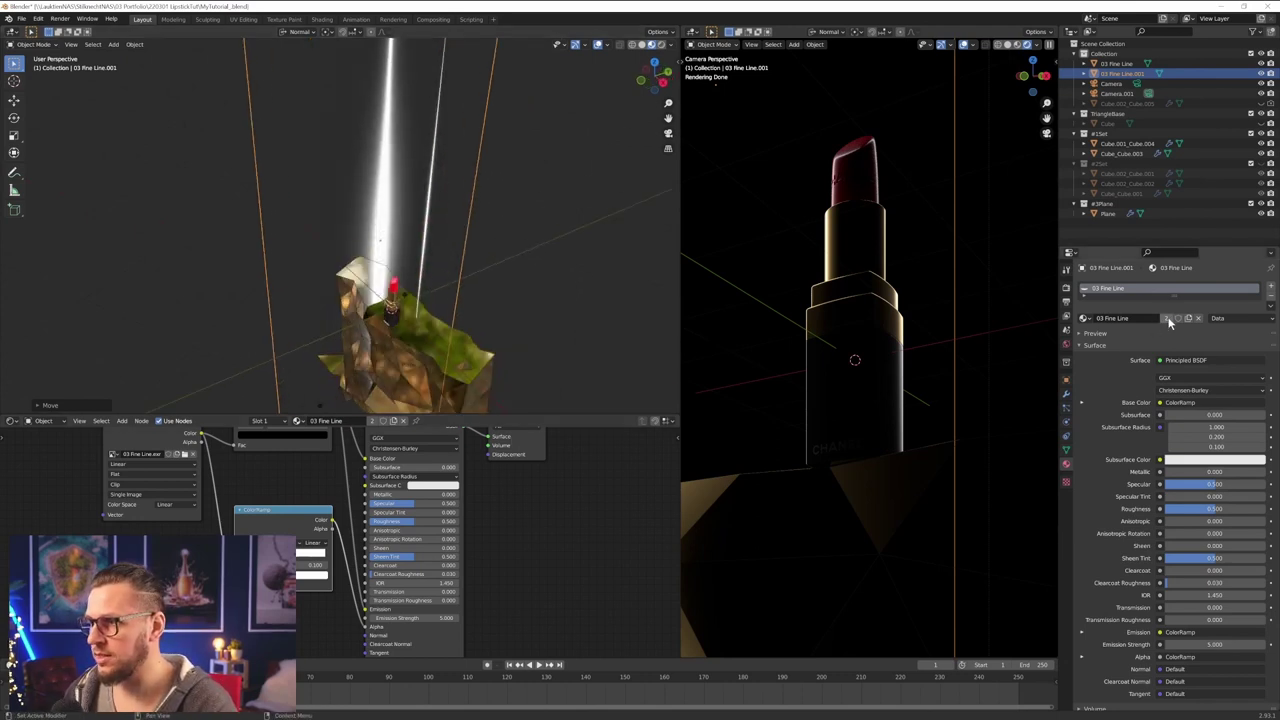
{"action": "left_click", "coordinate": [372, 421]}
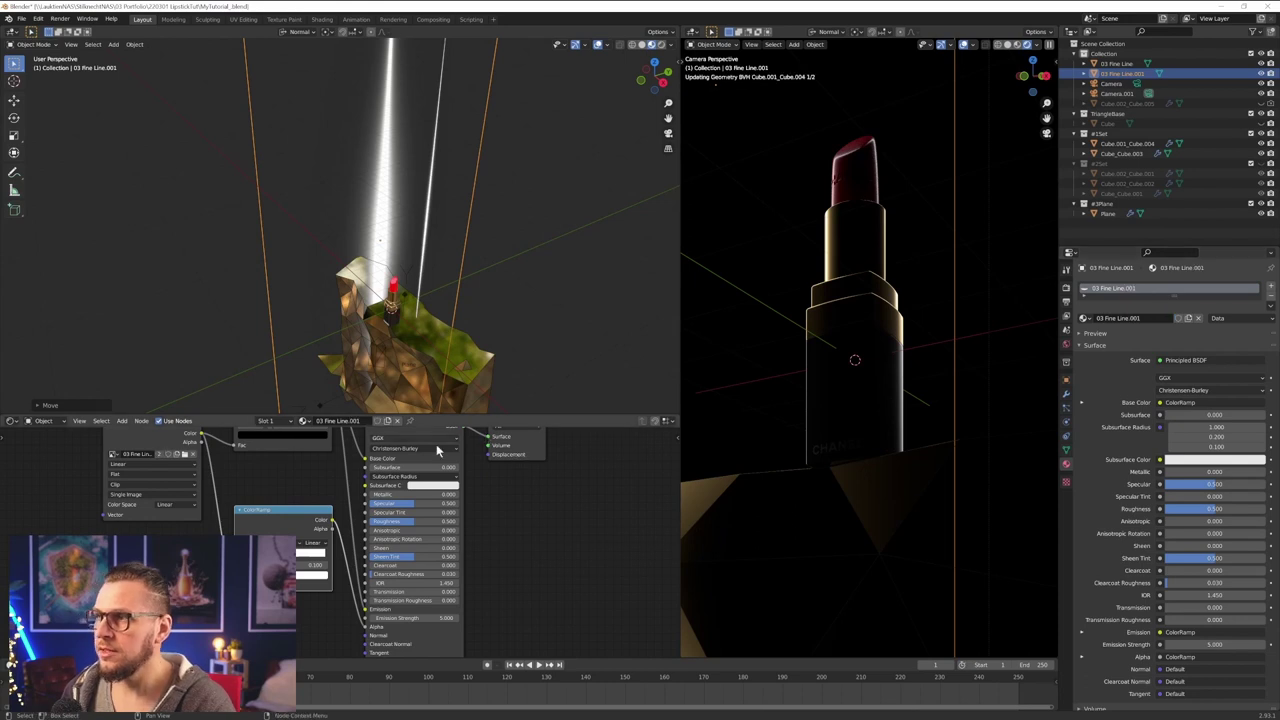
- Set the Emission Strength of the duplicate light plane's material to 10
{"action": "middle_click_drag", "start_coordinate": [458, 622], "coordinate": [460, 614]}
{"action": "left_click", "coordinate": [435, 610]}
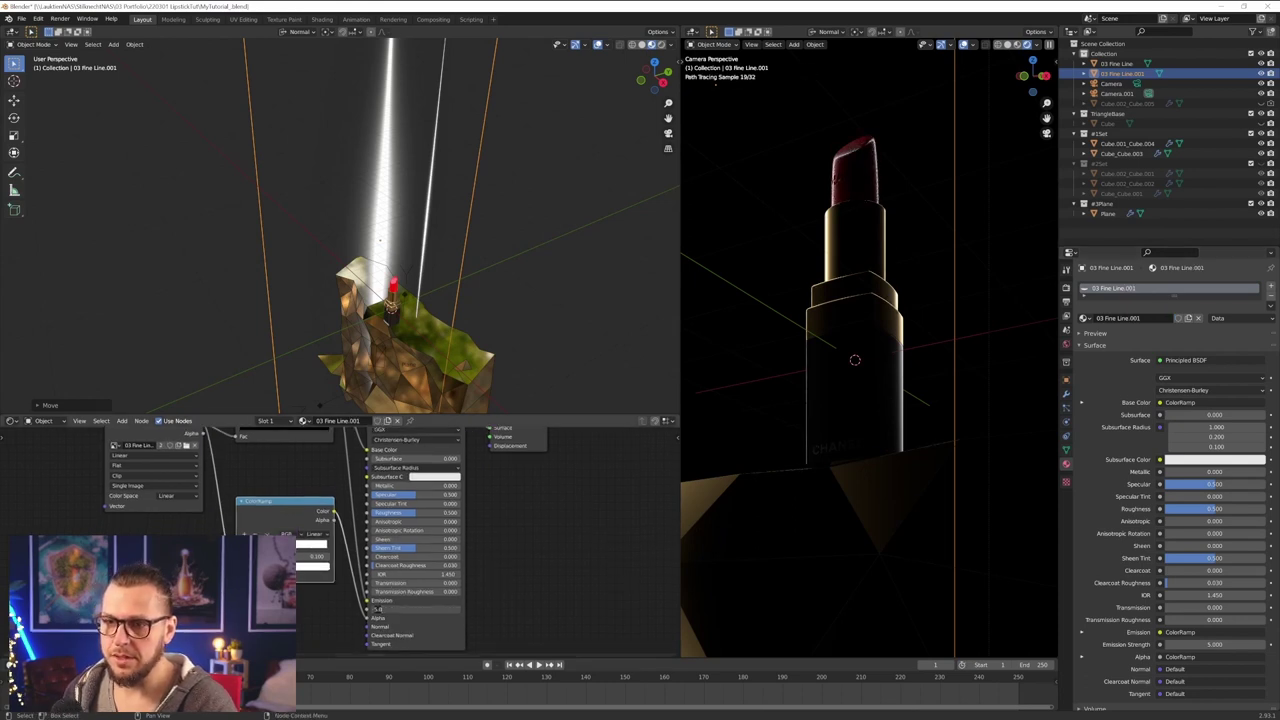
{"action": "type", "text": "10"}
{"action": "key", "text": "Return"}
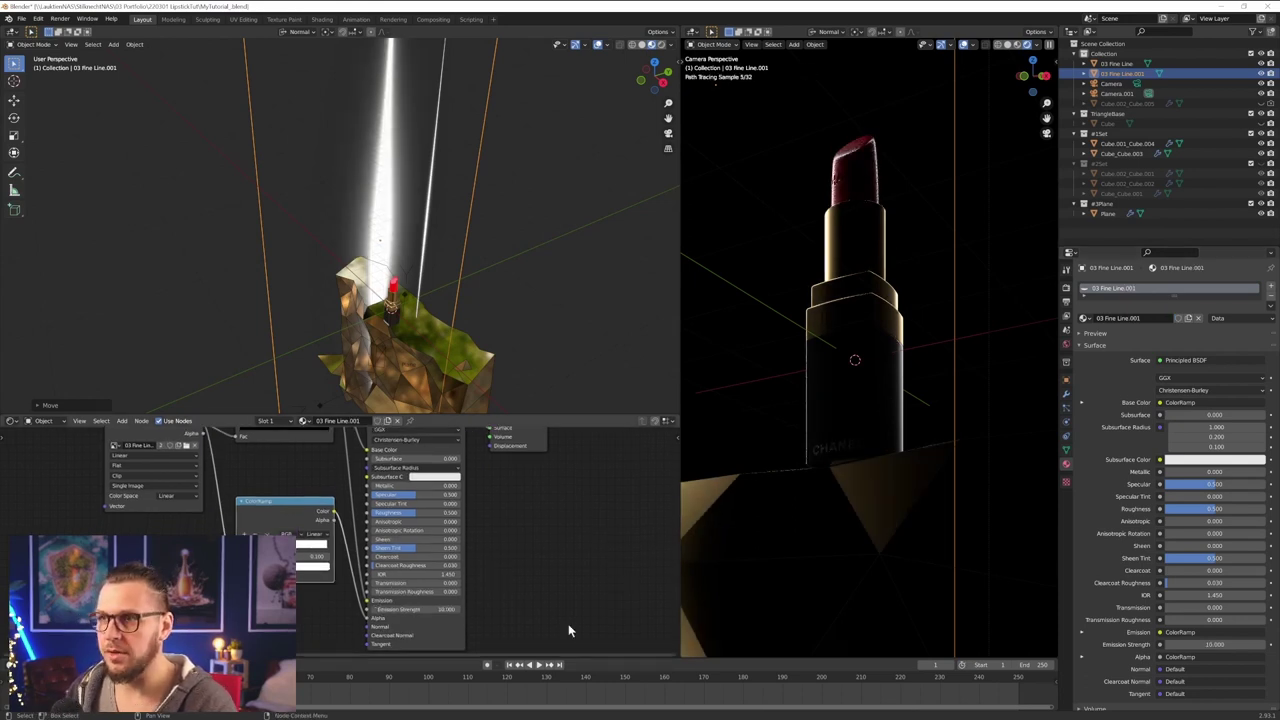
- Shift the duplicate light plane along its local Z axis, and reposition it freely beside the lipstick
{"action": "middle_click_drag", "start_coordinate": [406, 290], "coordinate": [482, 338]}
{"action": "key", "text": "g"}
{"action": "key", "text": "z"}
{"action": "key", "text": "z"}
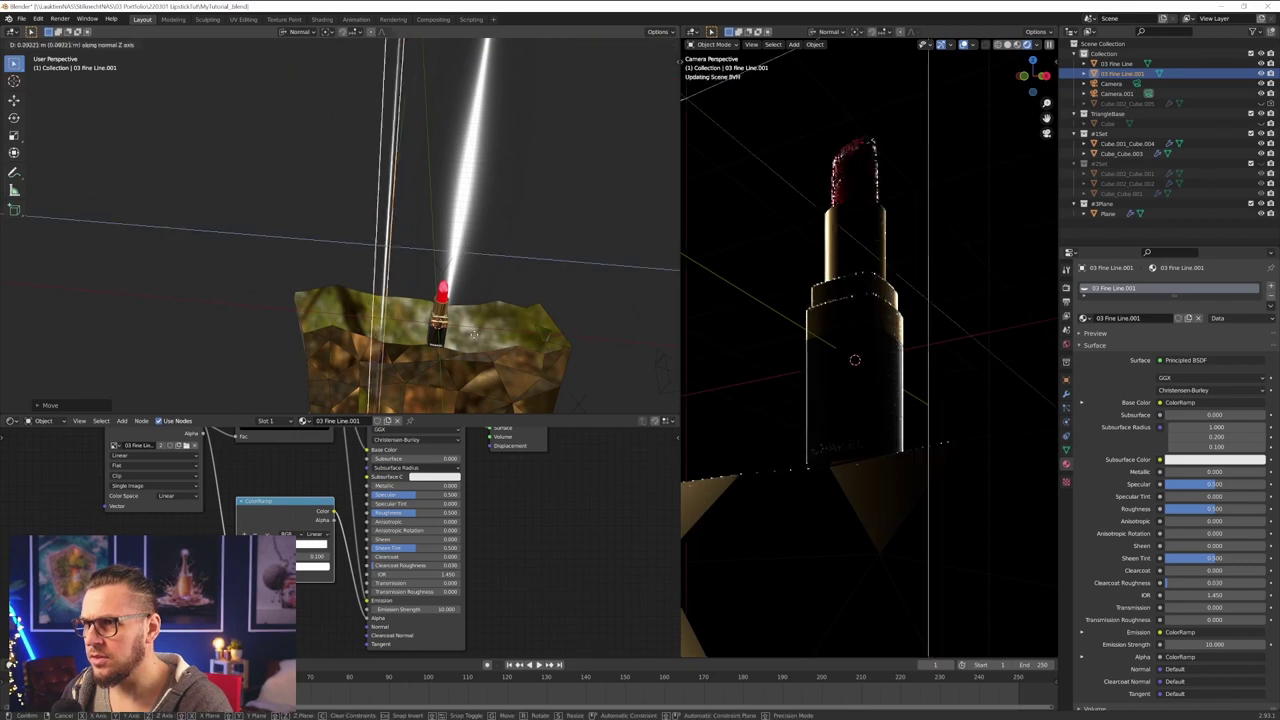
{"action": "left_click", "coordinate": [474, 341]}
{"action": "middle_click_drag", "start_coordinate": [474, 341], "coordinate": [418, 338]}
{"action": "key", "text": "g"}
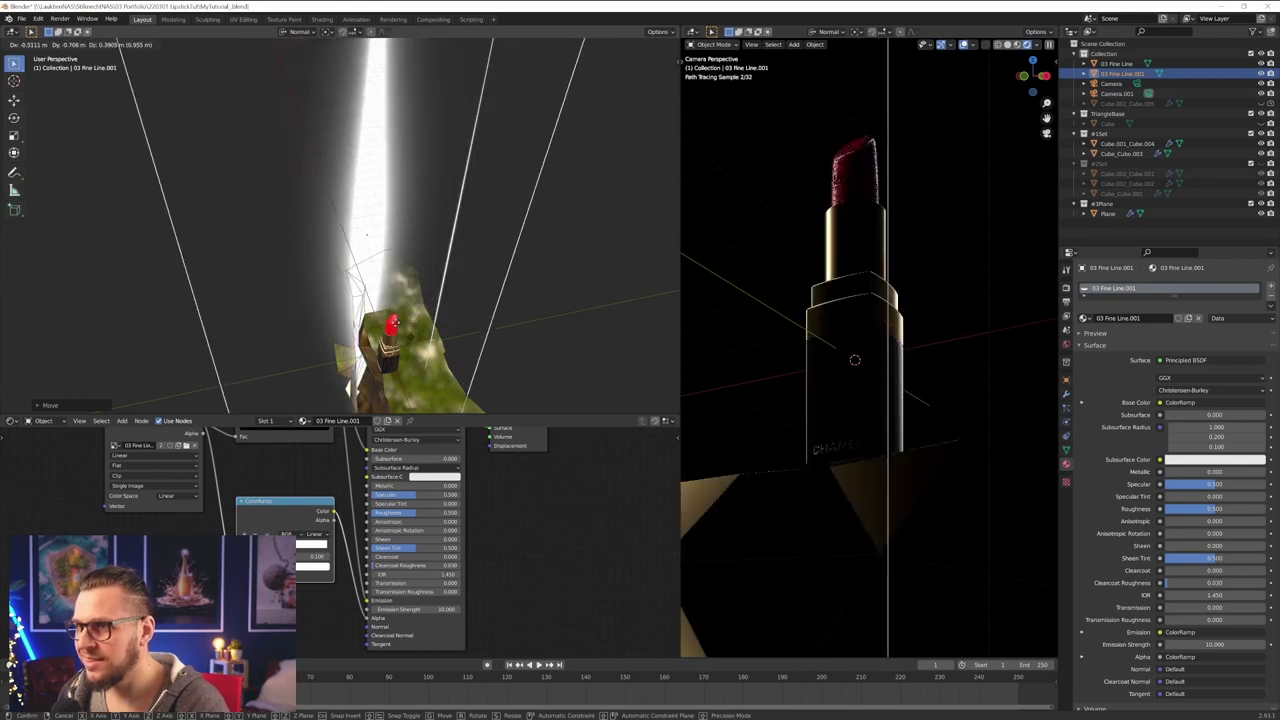
{"action": "left_click", "coordinate": [404, 322]}
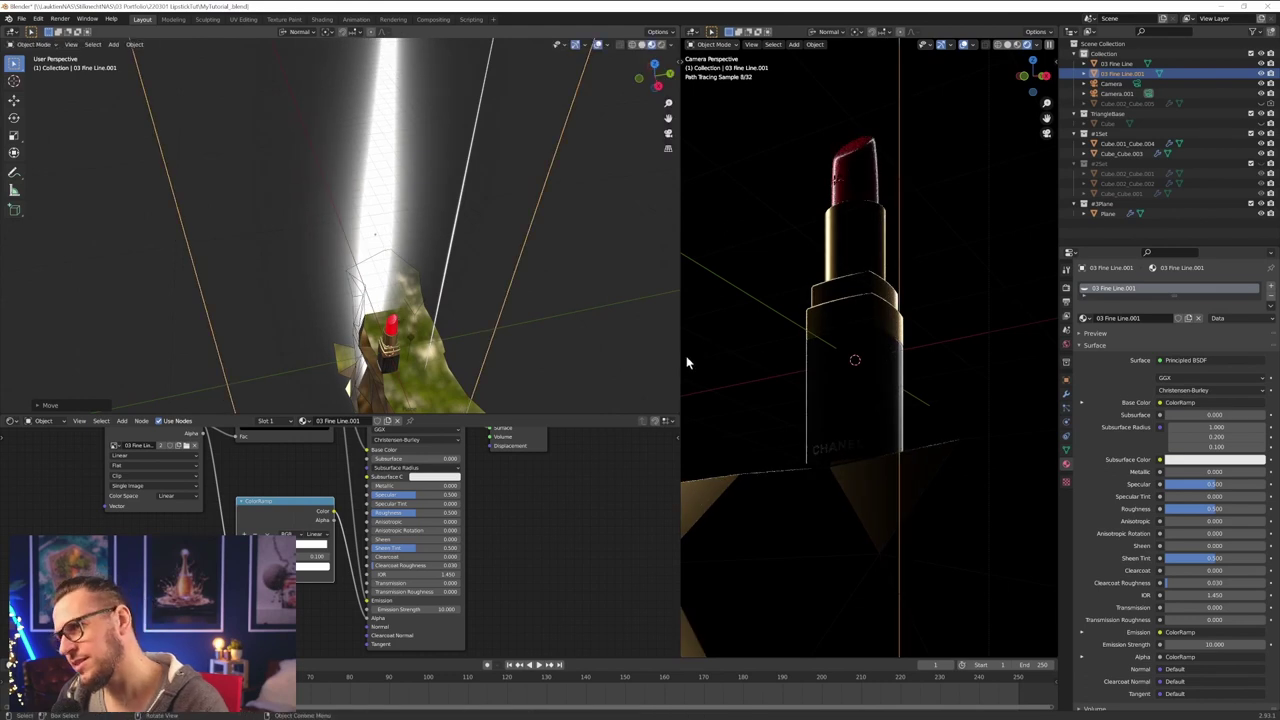
- Rescale the width of the duplicate light plane along its local Y axis
{"action": "scroll", "coordinate": [890, 288], "scroll_direction": "up", "scroll_amount": 2}
{"action": "key", "text": "s"}
{"action": "key", "text": "y"}
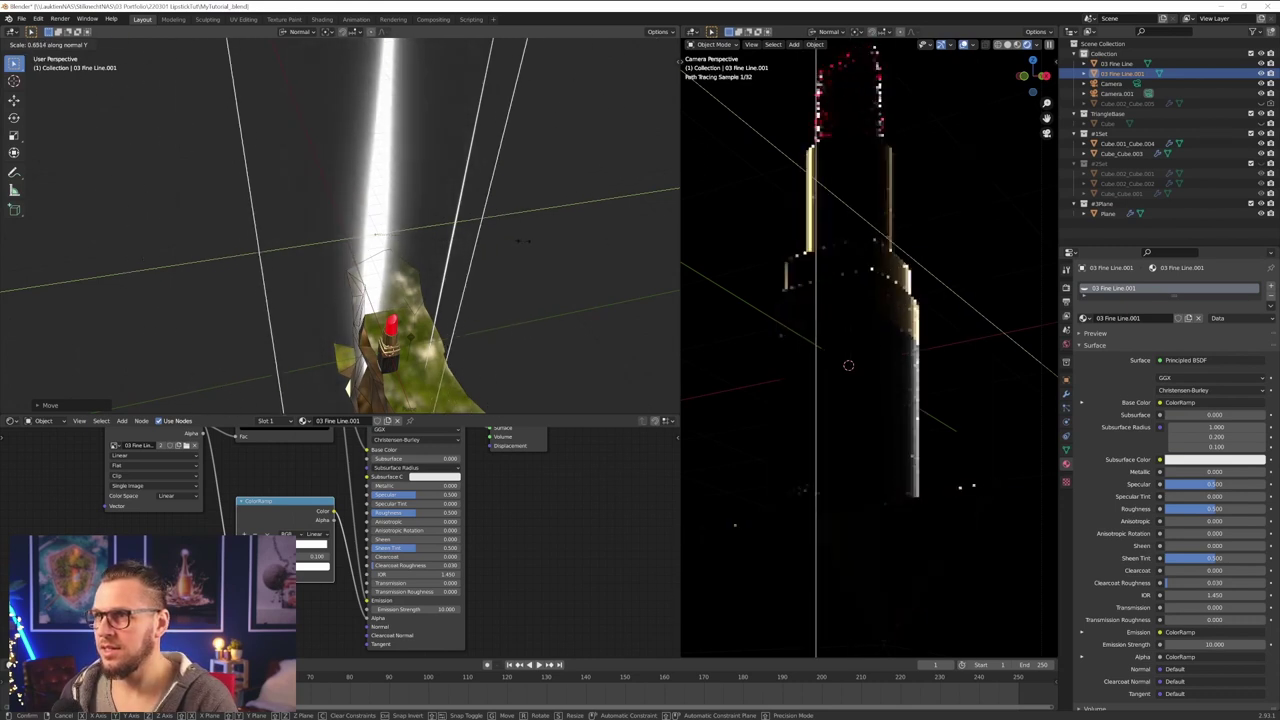
{"action": "left_click", "coordinate": [563, 253]}
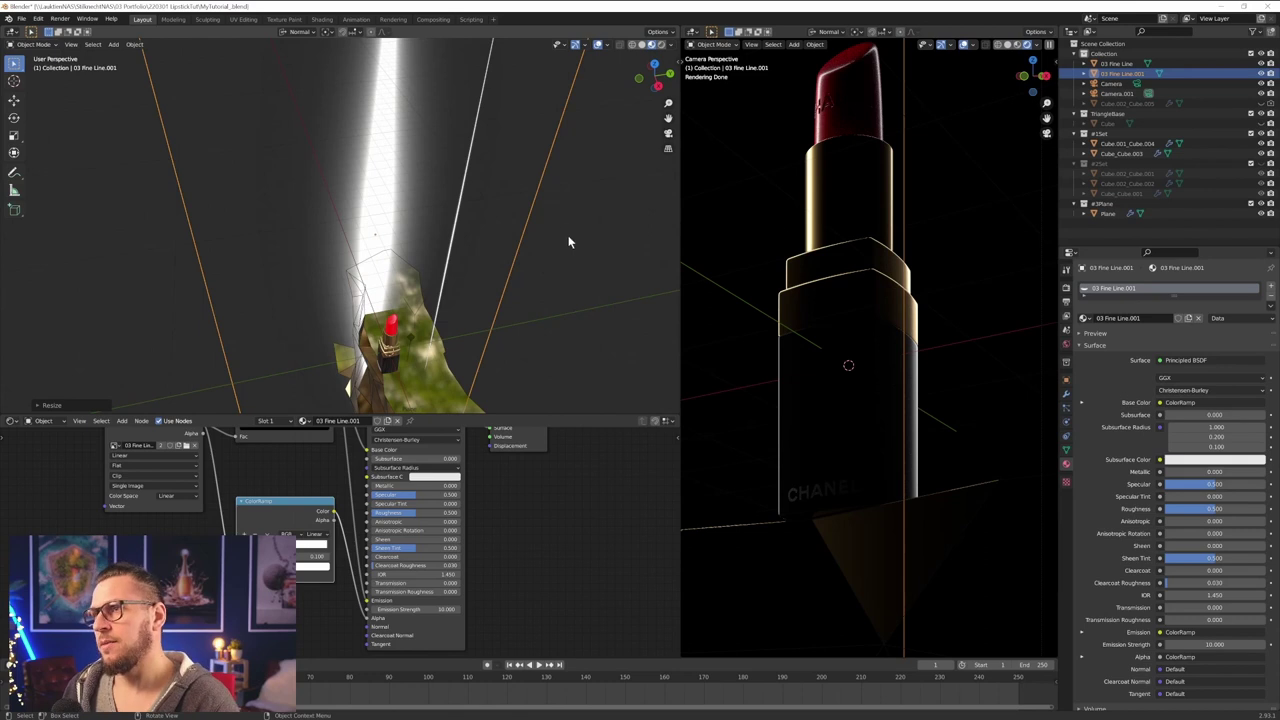
- Lower the Emission Strength of the duplicate light plane's material to 8, and further down to 5
{"action": "scroll", "coordinate": [570, 239], "scroll_direction": "down", "scroll_amount": 2}
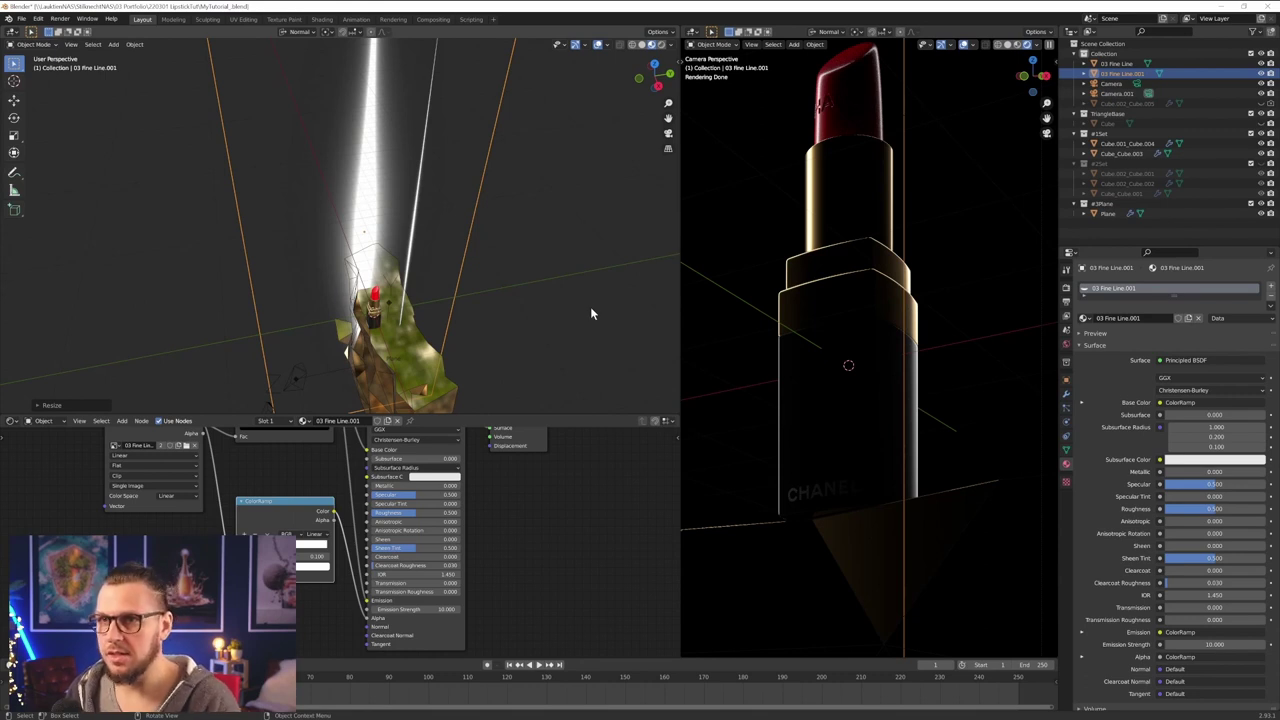
{"action": "middle_click_drag", "start_coordinate": [590, 314], "coordinate": [480, 232]}
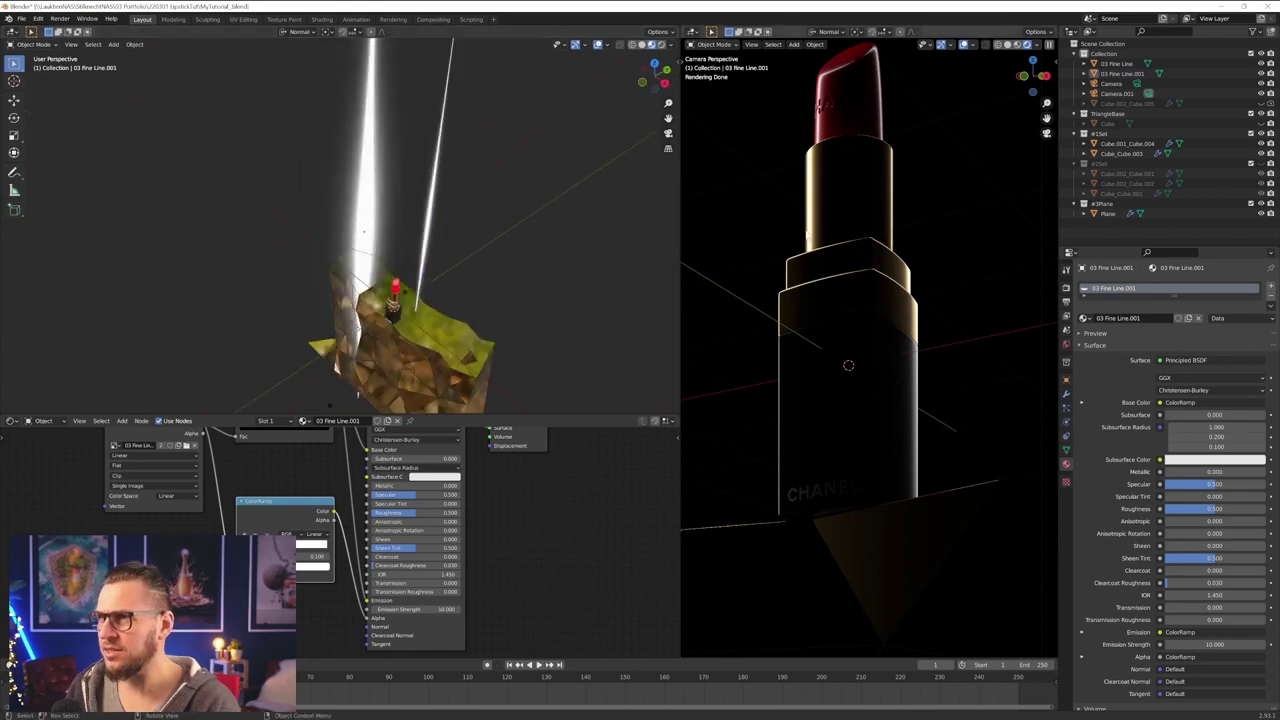
{"action": "scroll", "coordinate": [794, 177], "scroll_direction": "up", "scroll_amount": 3}
{"action": "middle_click_drag", "start_coordinate": [794, 177], "coordinate": [831, 374], "text": "shift"}
{"action": "scroll", "coordinate": [796, 280], "scroll_direction": "up", "scroll_amount": 4}
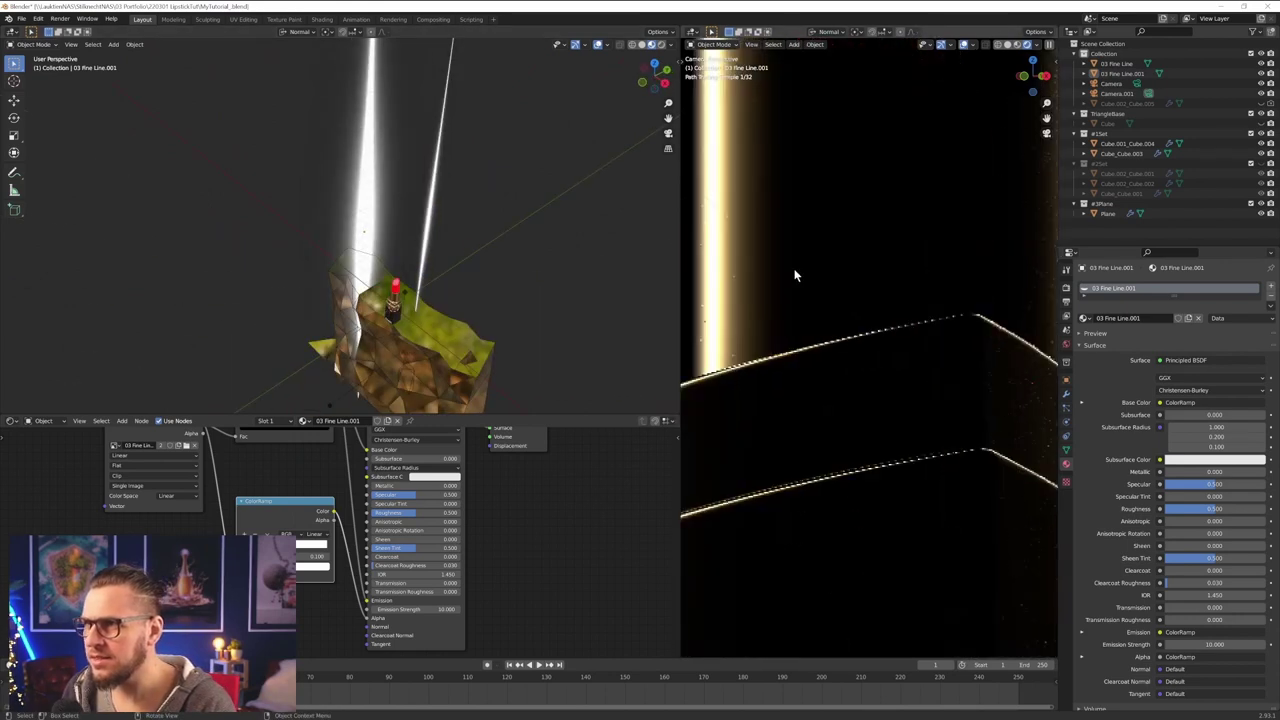
{"action": "middle_click_drag", "start_coordinate": [794, 274], "coordinate": [866, 391], "text": "shift"}
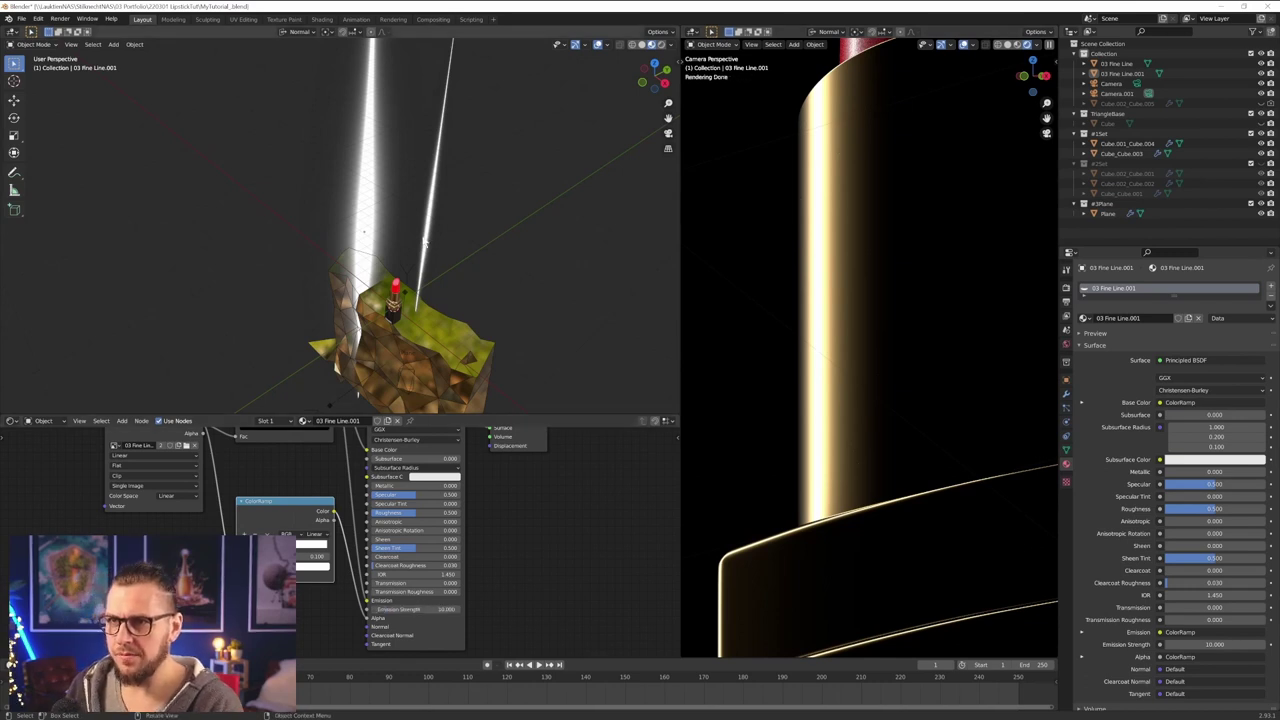
{"action": "left_click", "coordinate": [425, 241]}
{"action": "left_click", "coordinate": [413, 609]}
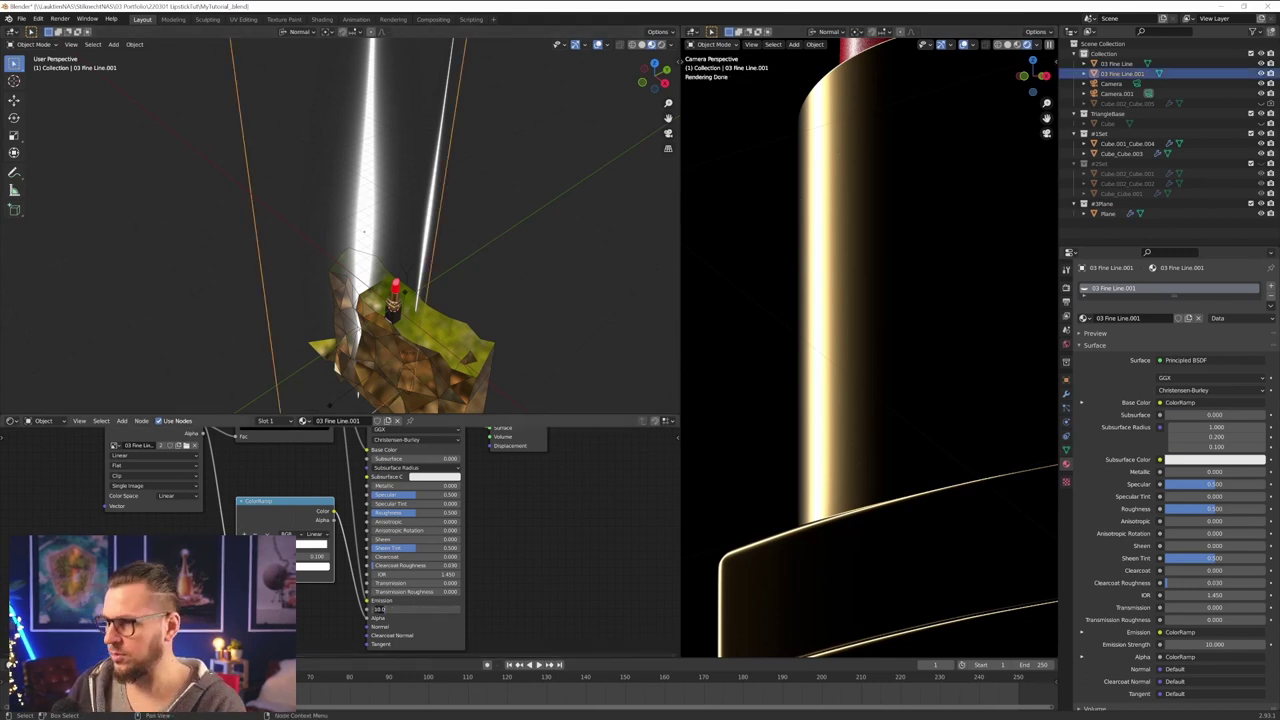
{"action": "type", "text": "8"}
{"action": "key", "text": "Return"}
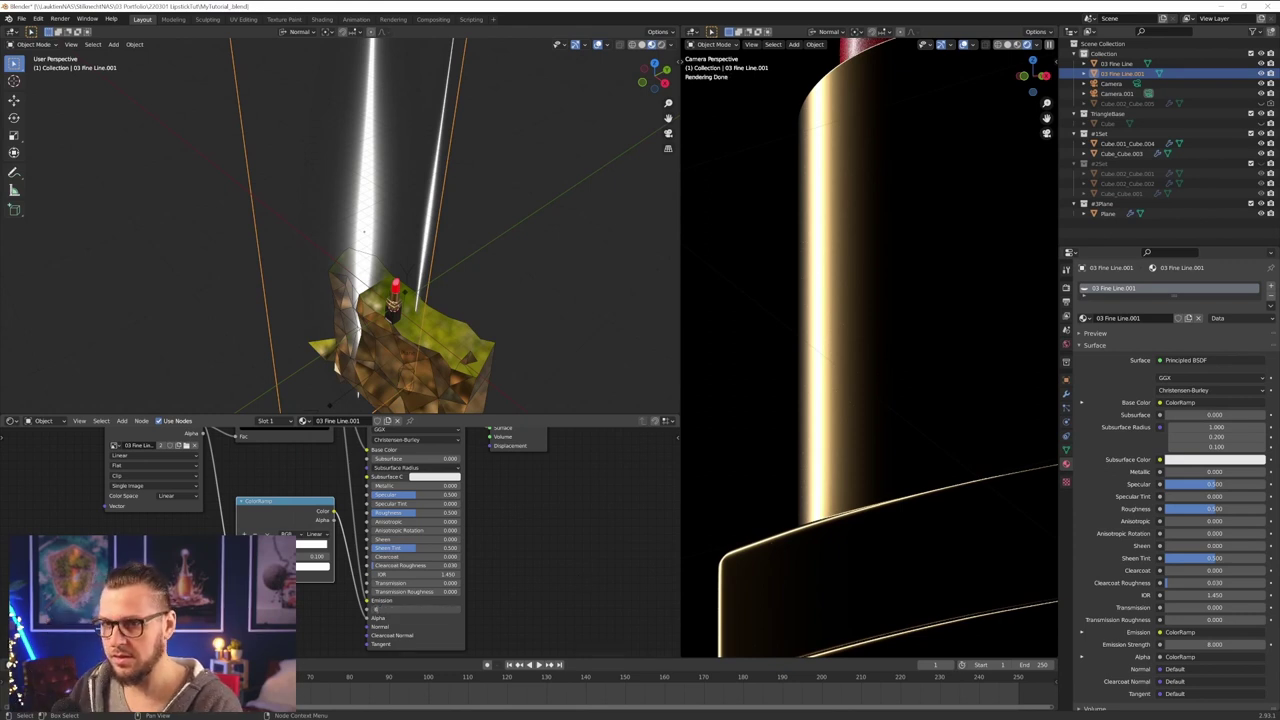
{"action": "key", "text": "Return"}
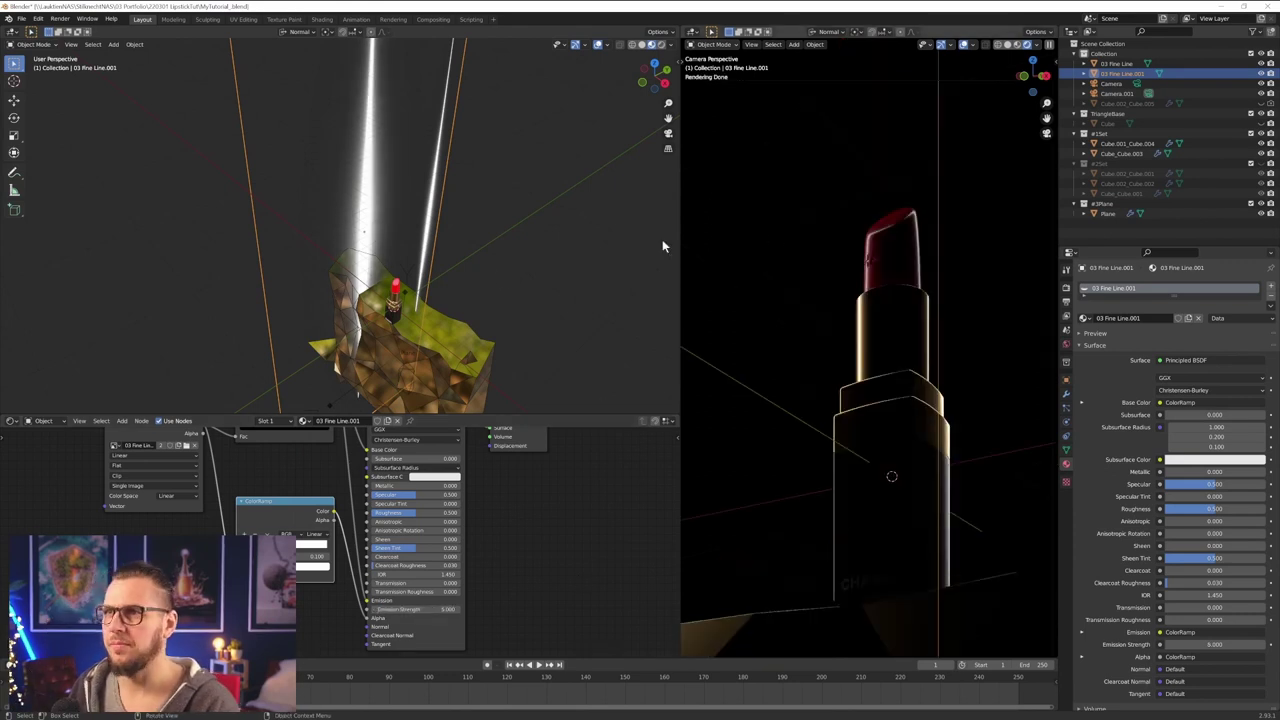
{"action": "left_click", "coordinate": [508, 284]}
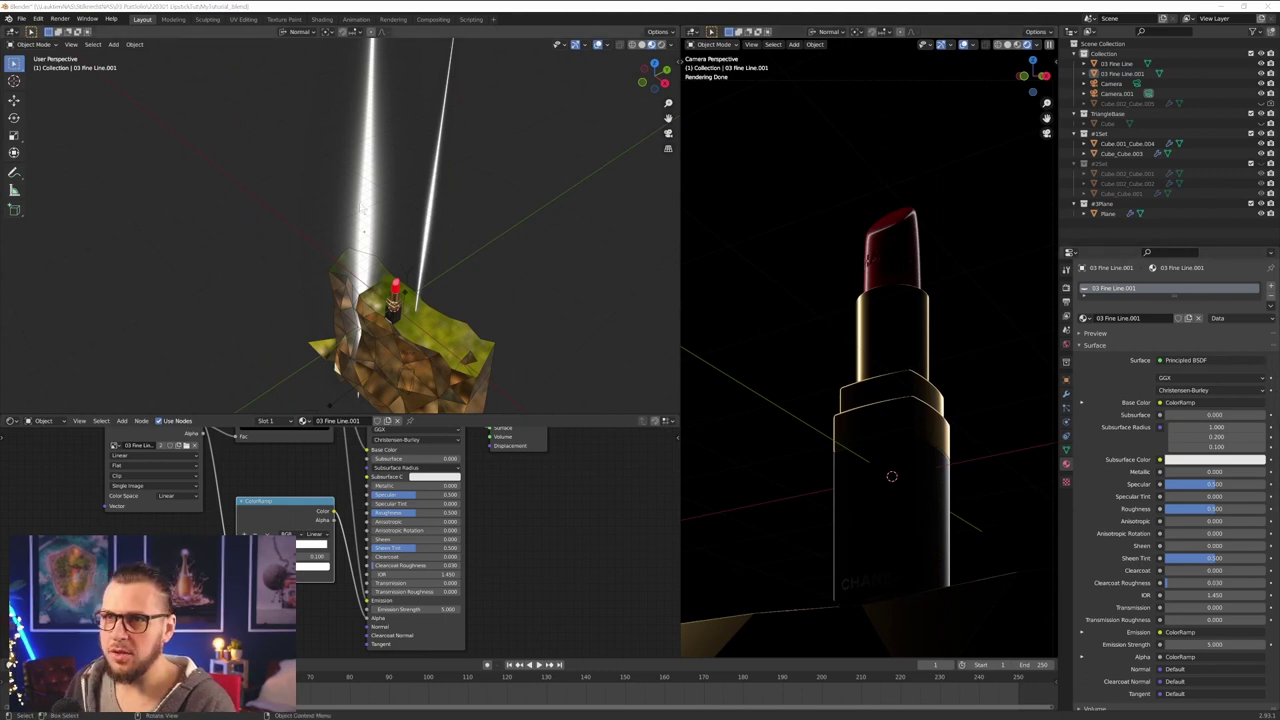
- Duplicate the 03 Fine Line.001 light plane and move the copy about 6.72 m and -6.22 m horizontally, with global Z locked
{"action": "left_click", "coordinate": [362, 208]}
{"action": "middle_click_drag", "start_coordinate": [381, 242], "coordinate": [338, 255]}
{"action": "key", "text": "shift+d"}
{"action": "key", "text": "shift+z"}
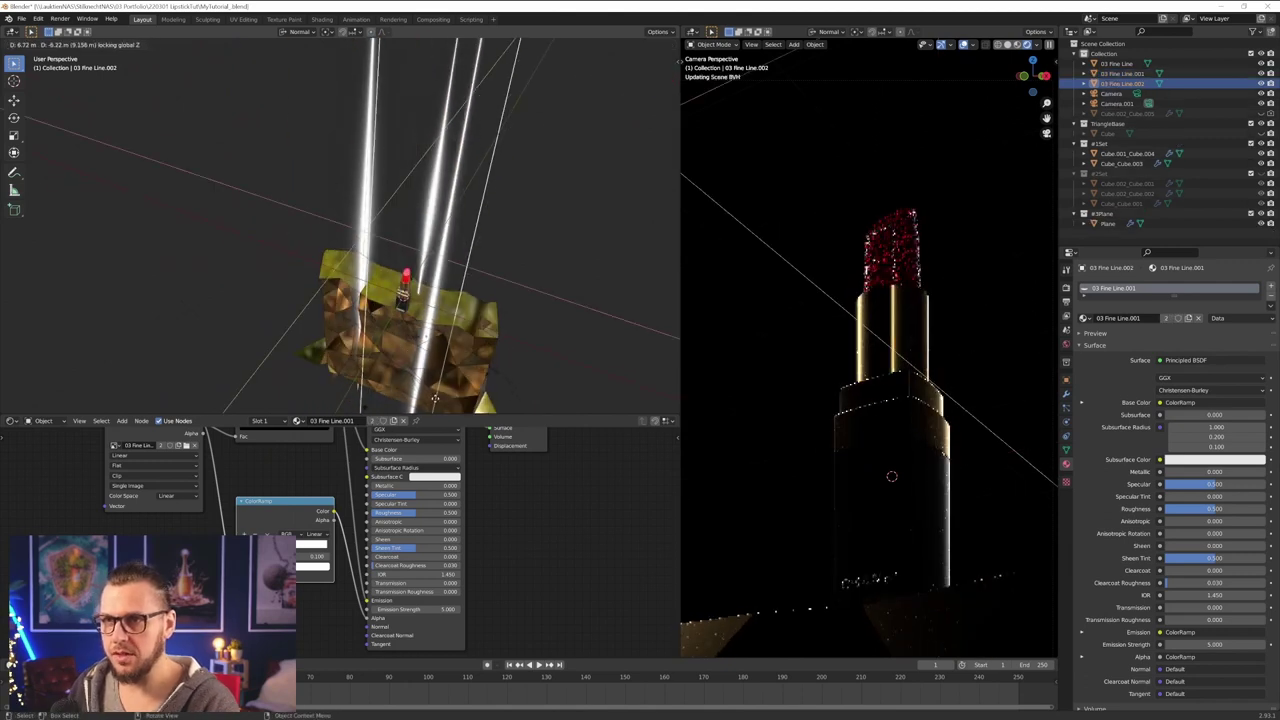
{"action": "left_click", "coordinate": [435, 398]}
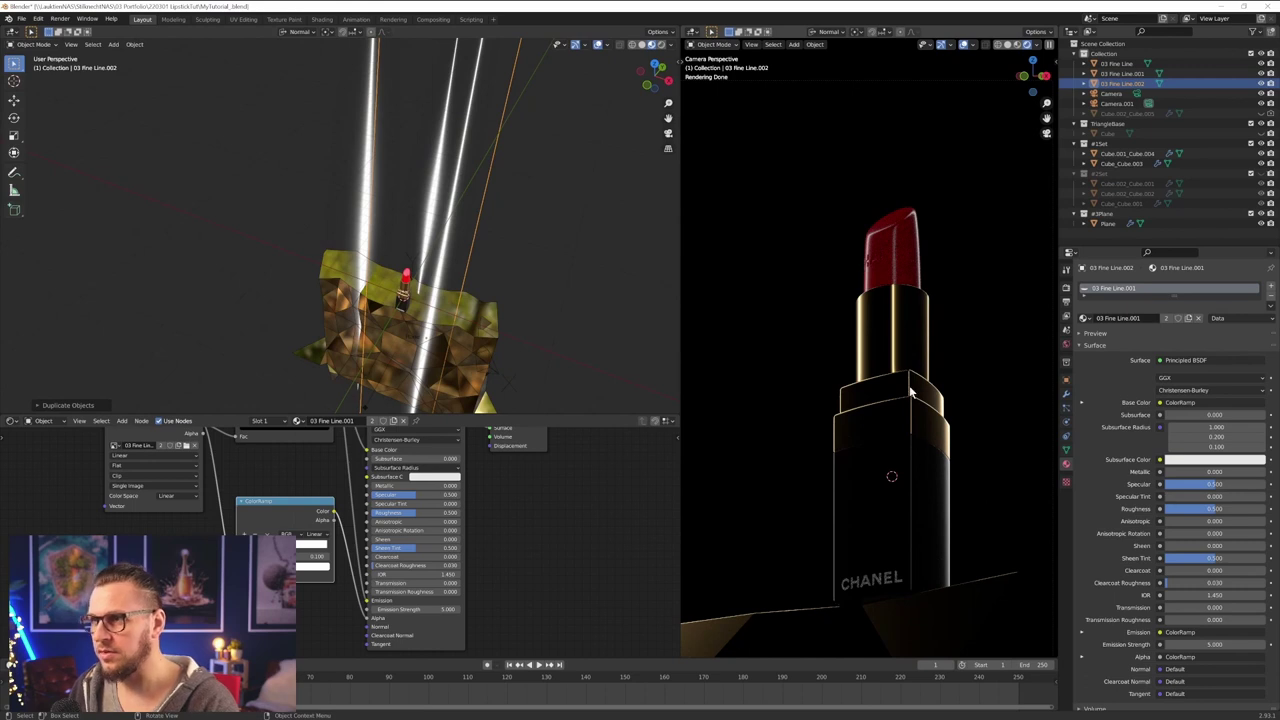
- Rotate the new third light plane about its X axis so that it faces the front of the lipstick
{"action": "middle_click_drag", "start_coordinate": [337, 356], "coordinate": [590, 315]}
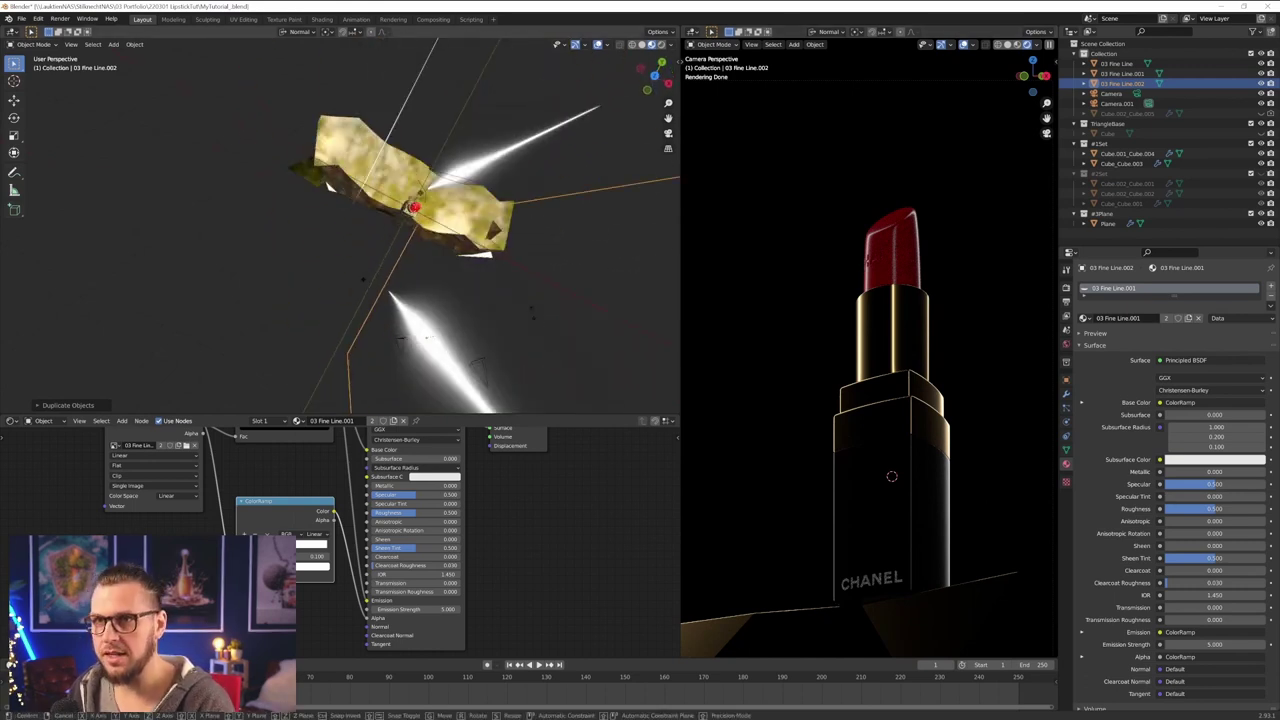
{"action": "key", "text": "r"}
{"action": "key", "text": "x"}
{"action": "left_click", "coordinate": [490, 73]}
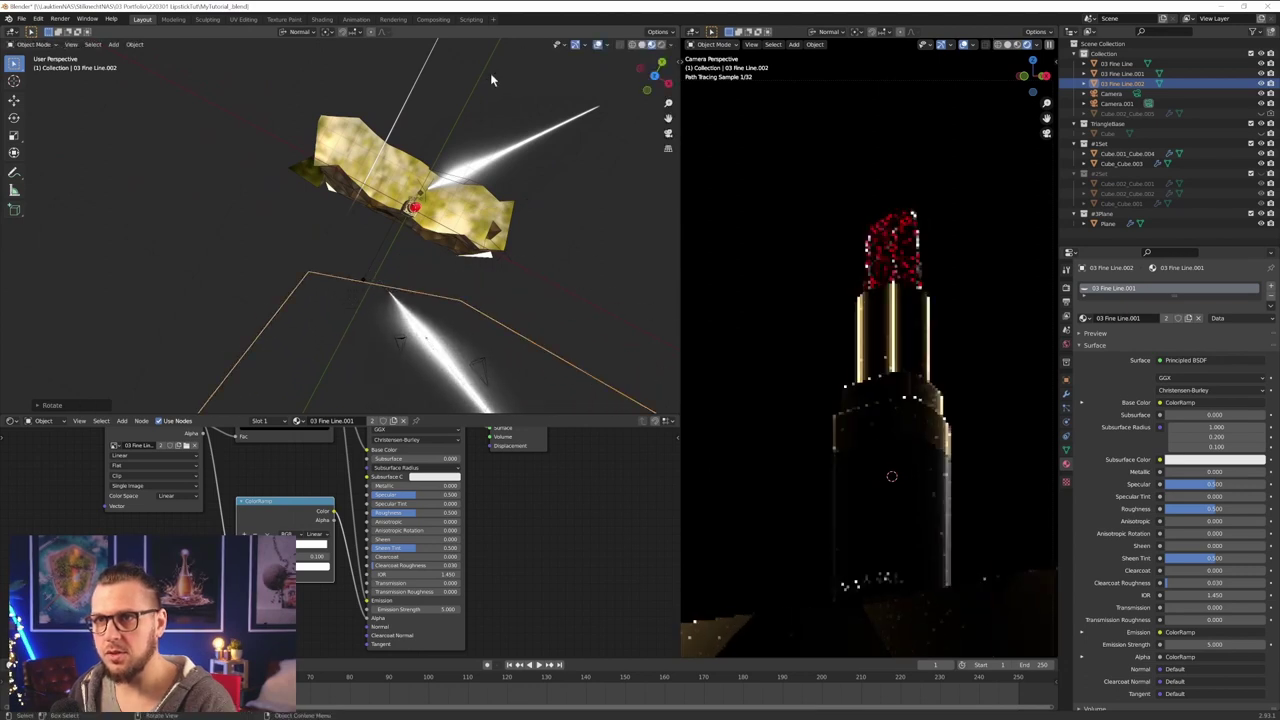
- Reposition the third light plane in front of the lipstick, finishing with a shift of about X 1.94 m, Y 1.49 m and Z -0.35 m
{"action": "middle_click_drag", "start_coordinate": [512, 242], "coordinate": [436, 205]}
{"action": "key", "text": "g"}
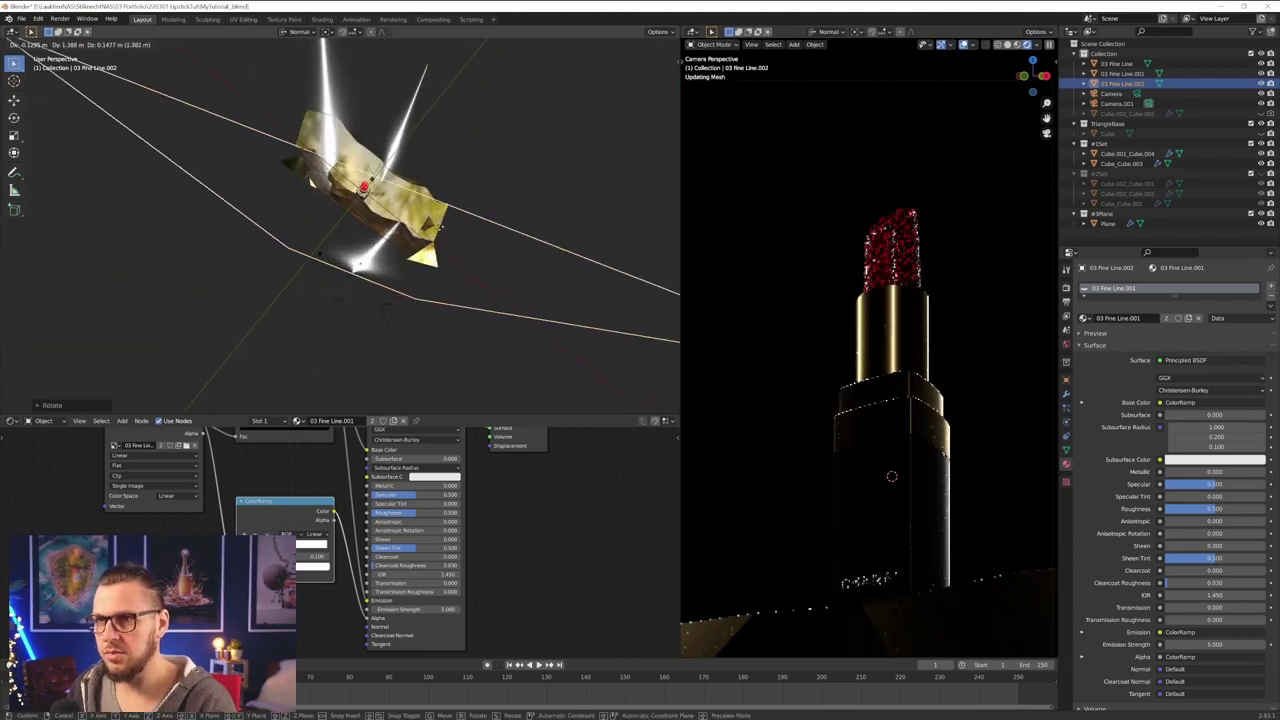
{"action": "left_click", "coordinate": [437, 198]}
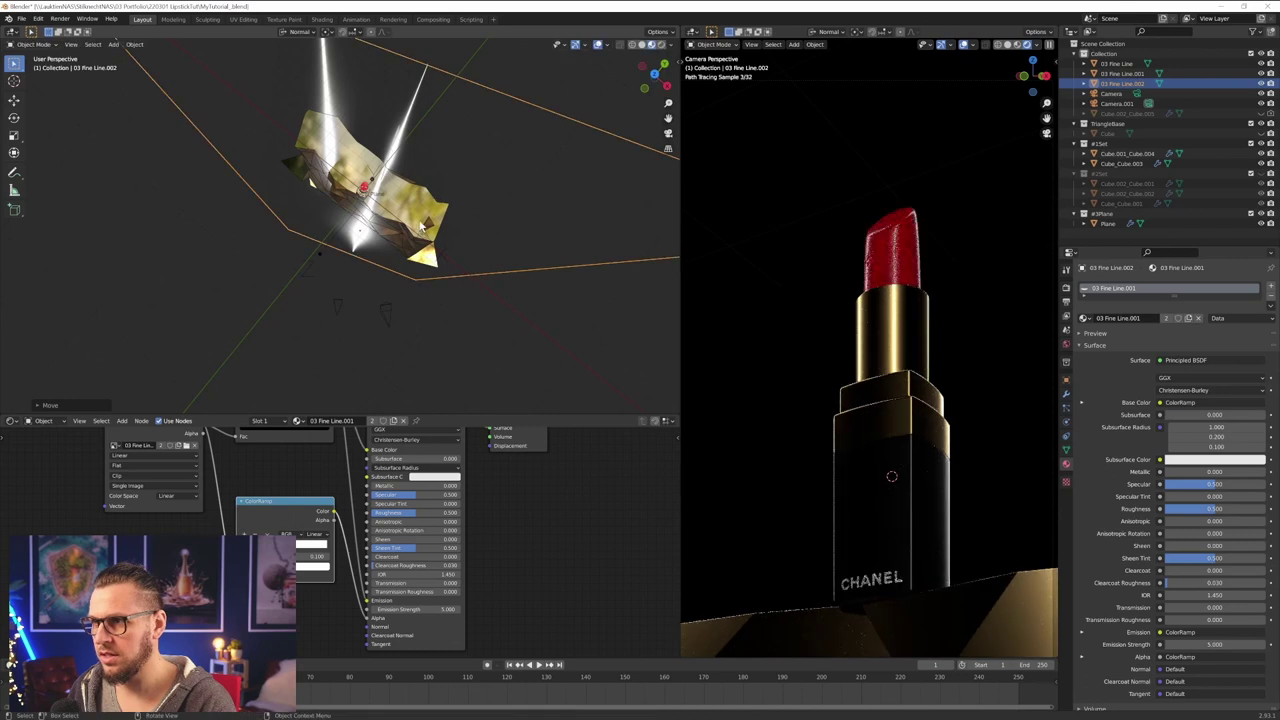
{"action": "middle_click_drag", "start_coordinate": [437, 198], "coordinate": [412, 245]}
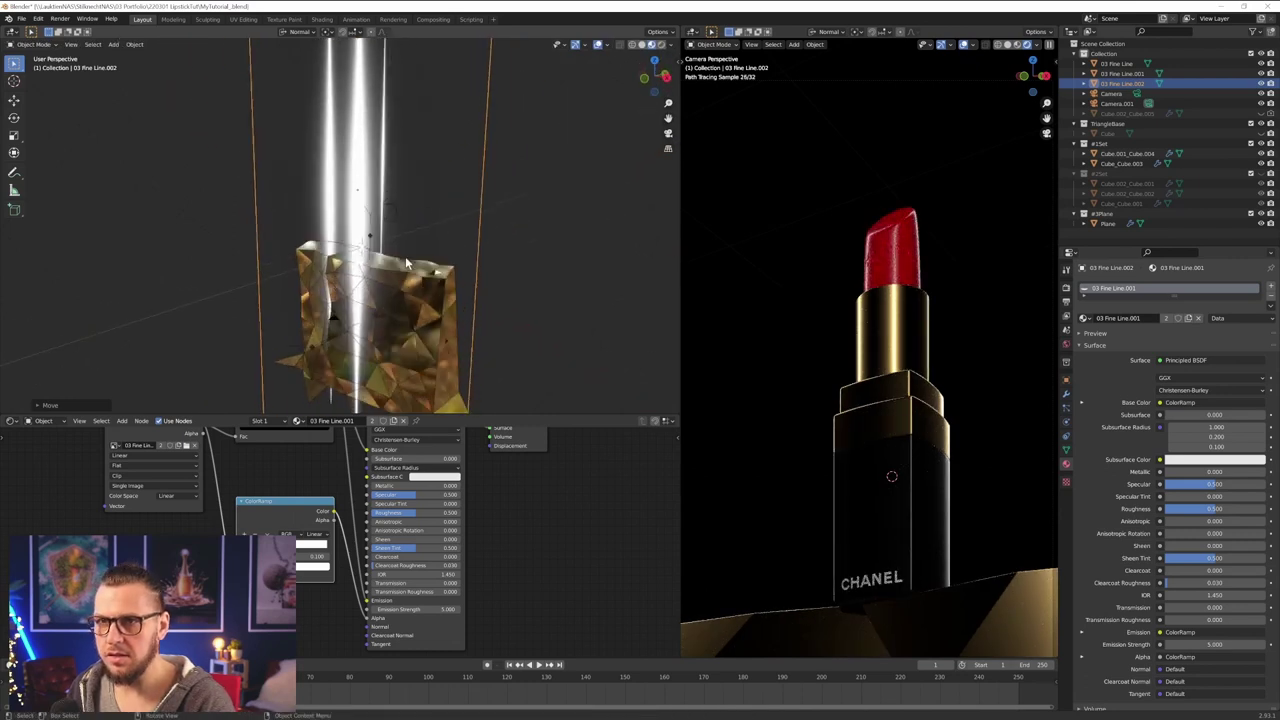
{"action": "key", "text": "g"}
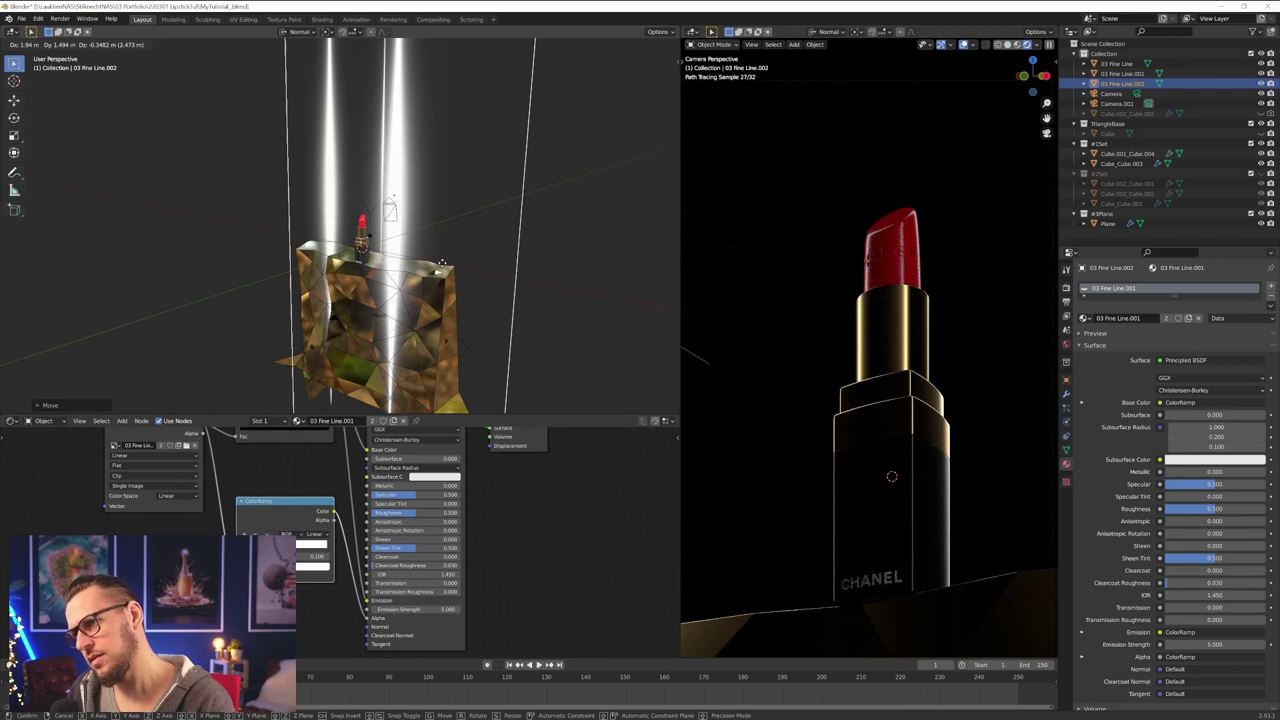
{"action": "left_click", "coordinate": [442, 263]}
- Turn the third light plane further about its local X axis to angle it toward the lipstick
{"action": "middle_click_drag", "start_coordinate": [442, 263], "coordinate": [457, 305]}
{"action": "key", "text": "r"}
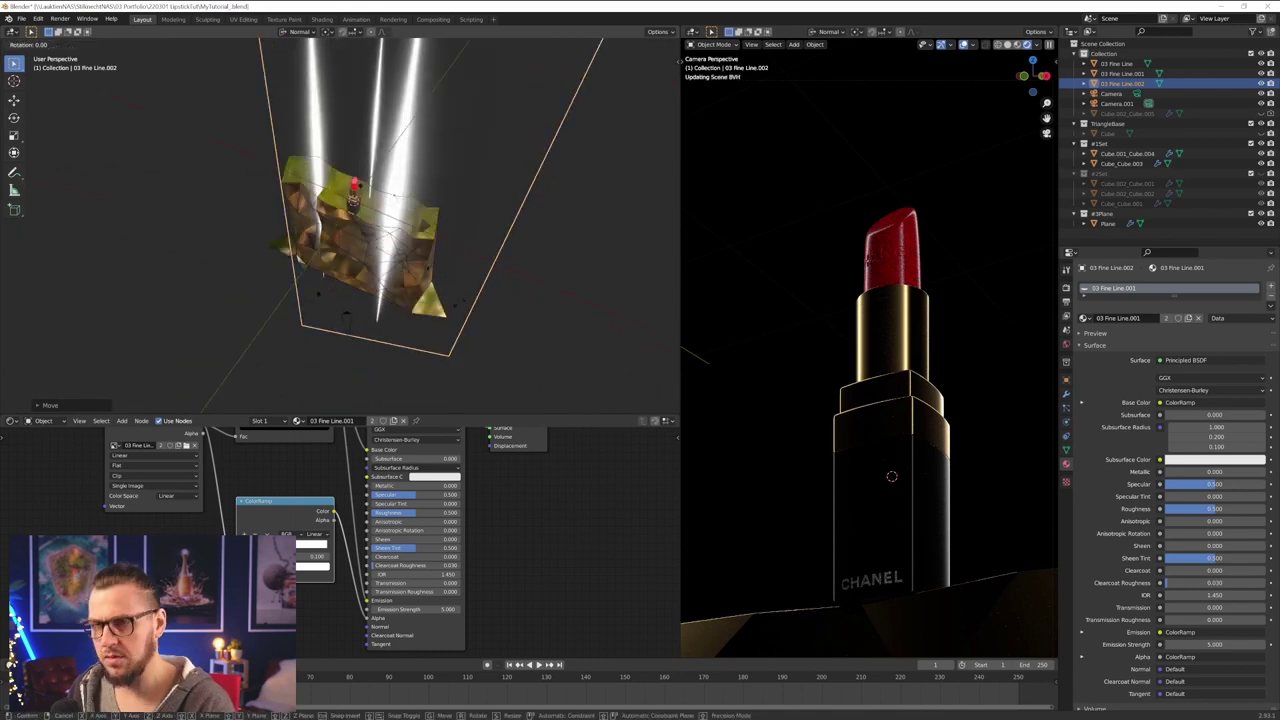
{"action": "key", "text": "z"}
{"action": "key", "text": "x"}
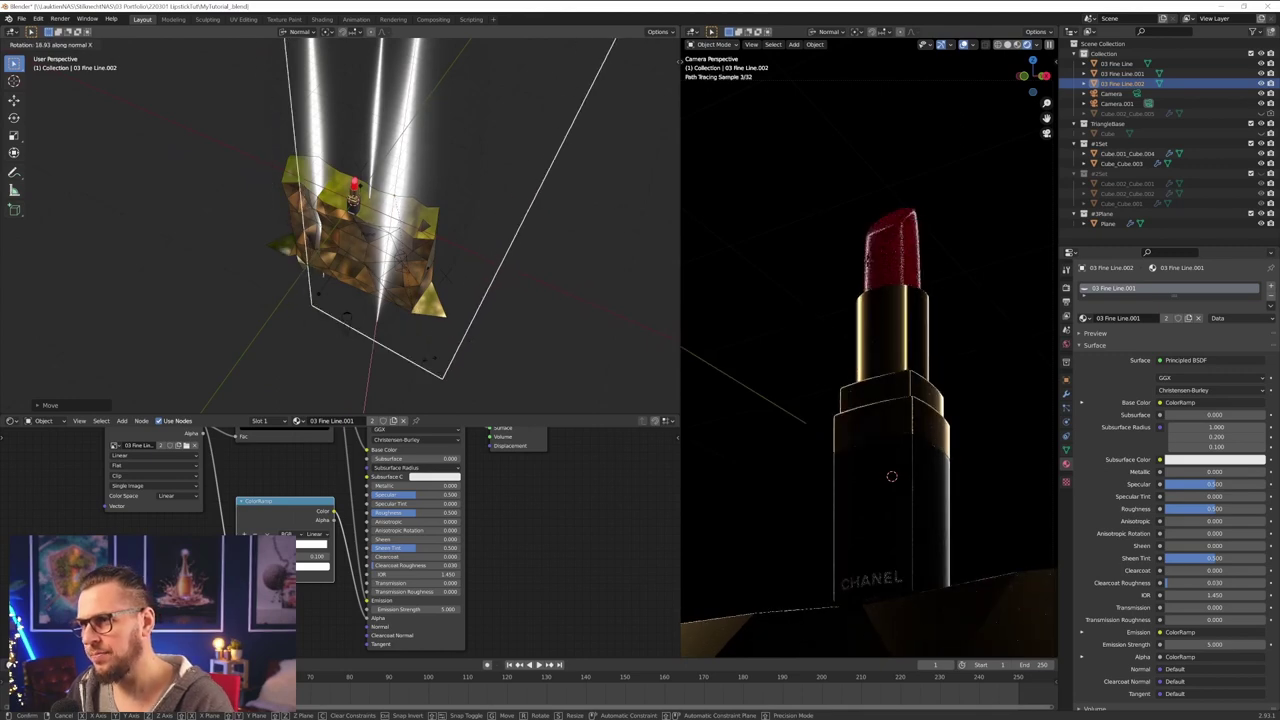
{"action": "left_click", "coordinate": [430, 365]}
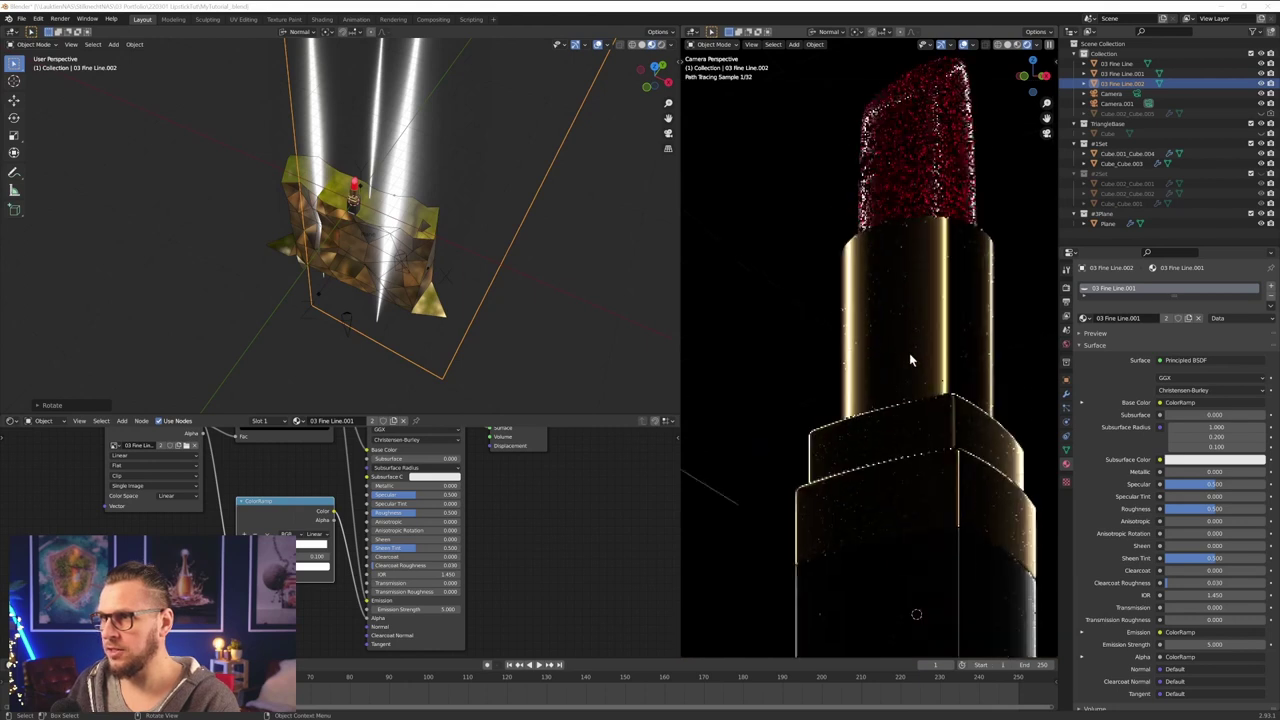
- Check the gold tube's highlights up close and widen the third light plane along its local Y axis by a factor of about 1.31
{"action": "scroll", "coordinate": [910, 360], "scroll_direction": "up", "scroll_amount": 8}
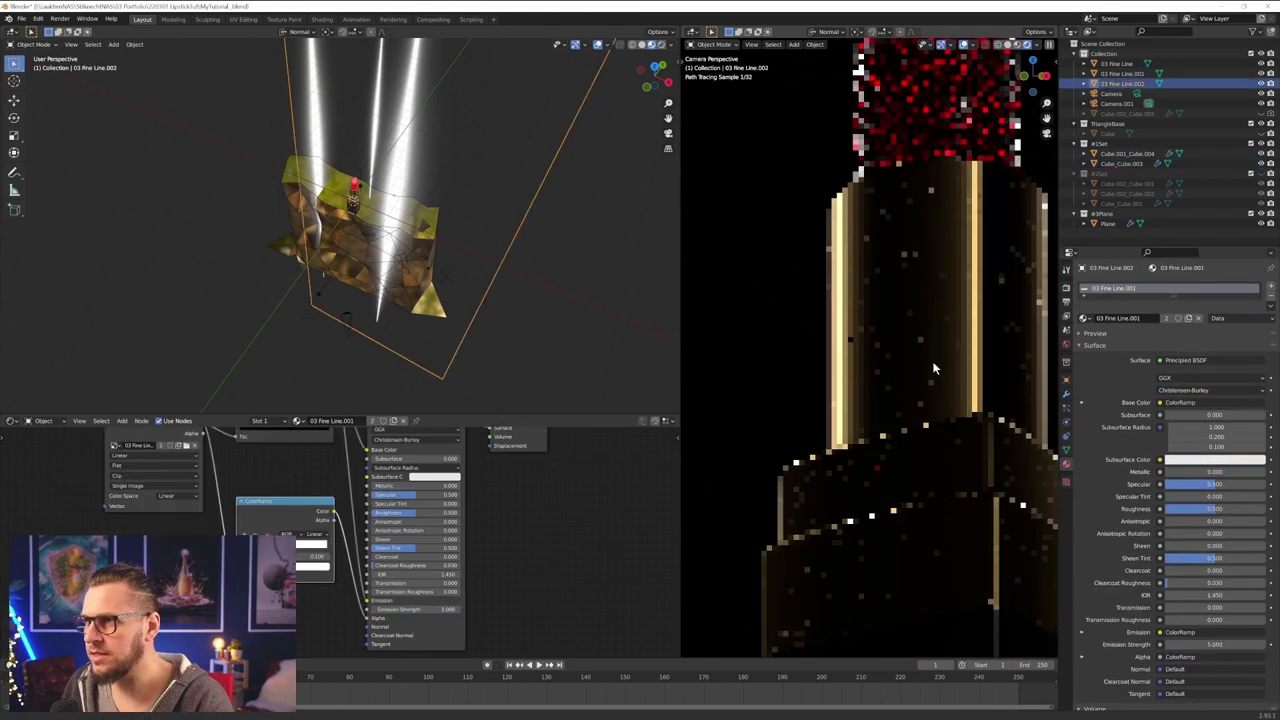
{"action": "middle_click_drag", "start_coordinate": [934, 368], "coordinate": [869, 350], "text": "shift"}
{"action": "scroll", "coordinate": [870, 350], "scroll_direction": "up", "scroll_amount": 1}
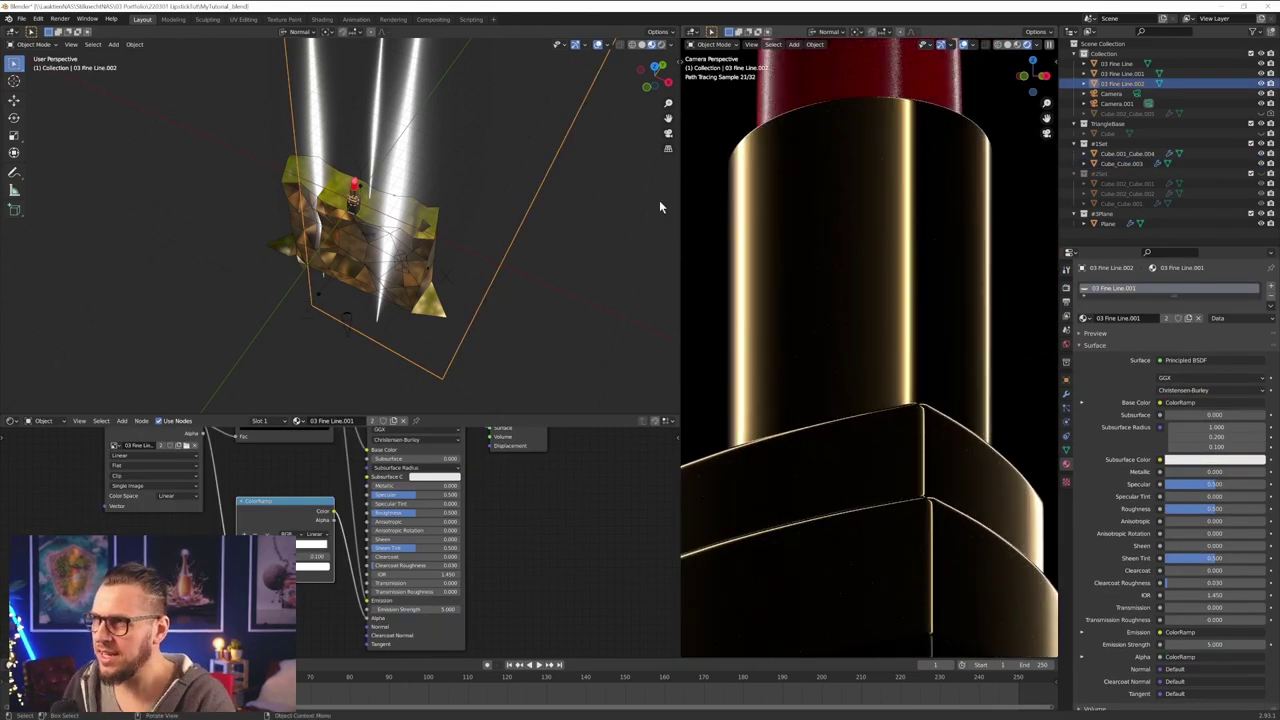
{"action": "middle_click_drag", "start_coordinate": [659, 207], "coordinate": [337, 247]}
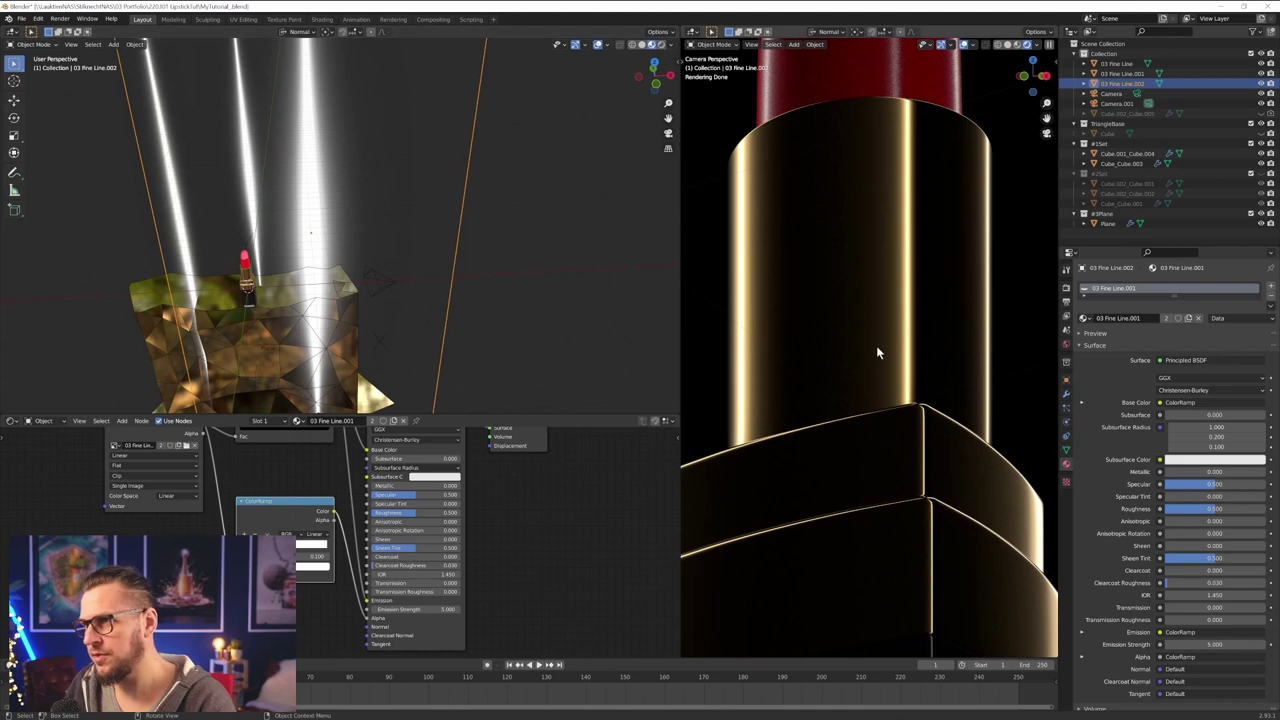
{"action": "scroll", "coordinate": [876, 347], "scroll_direction": "down", "scroll_amount": 3}
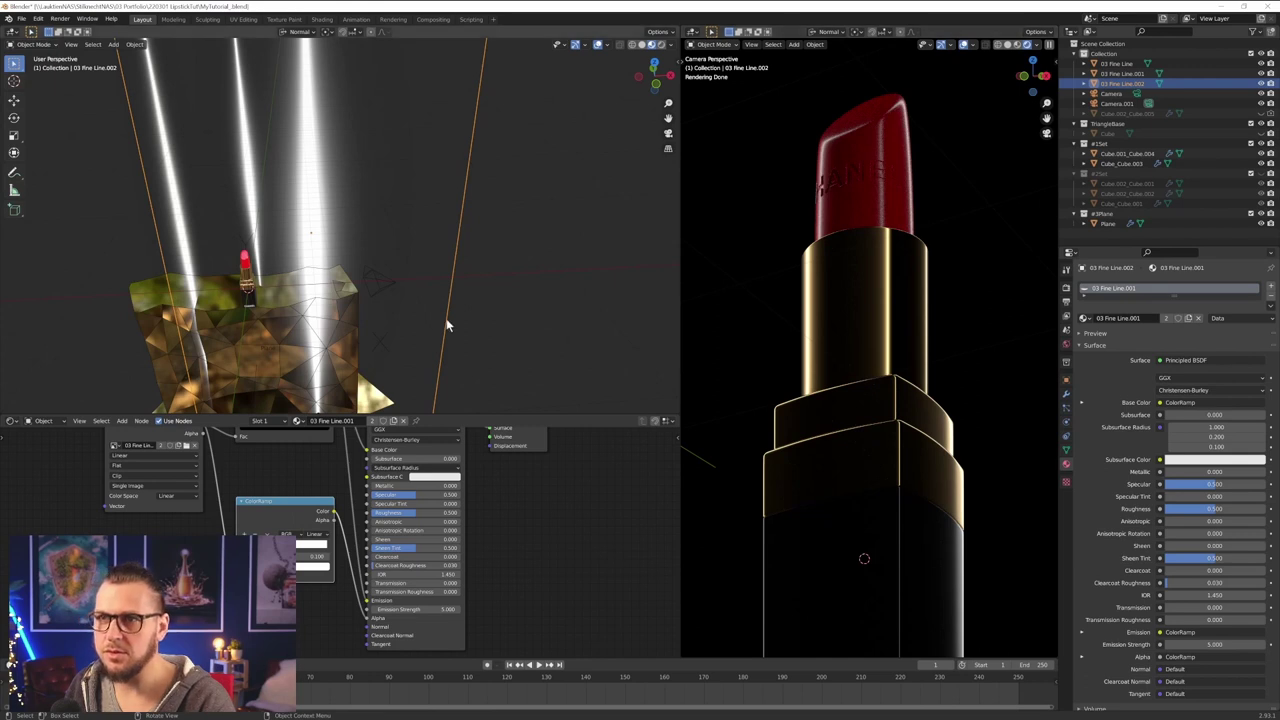
{"action": "middle_click_drag", "start_coordinate": [447, 325], "coordinate": [461, 340]}
{"action": "key", "text": "s"}
{"action": "key", "text": "y"}
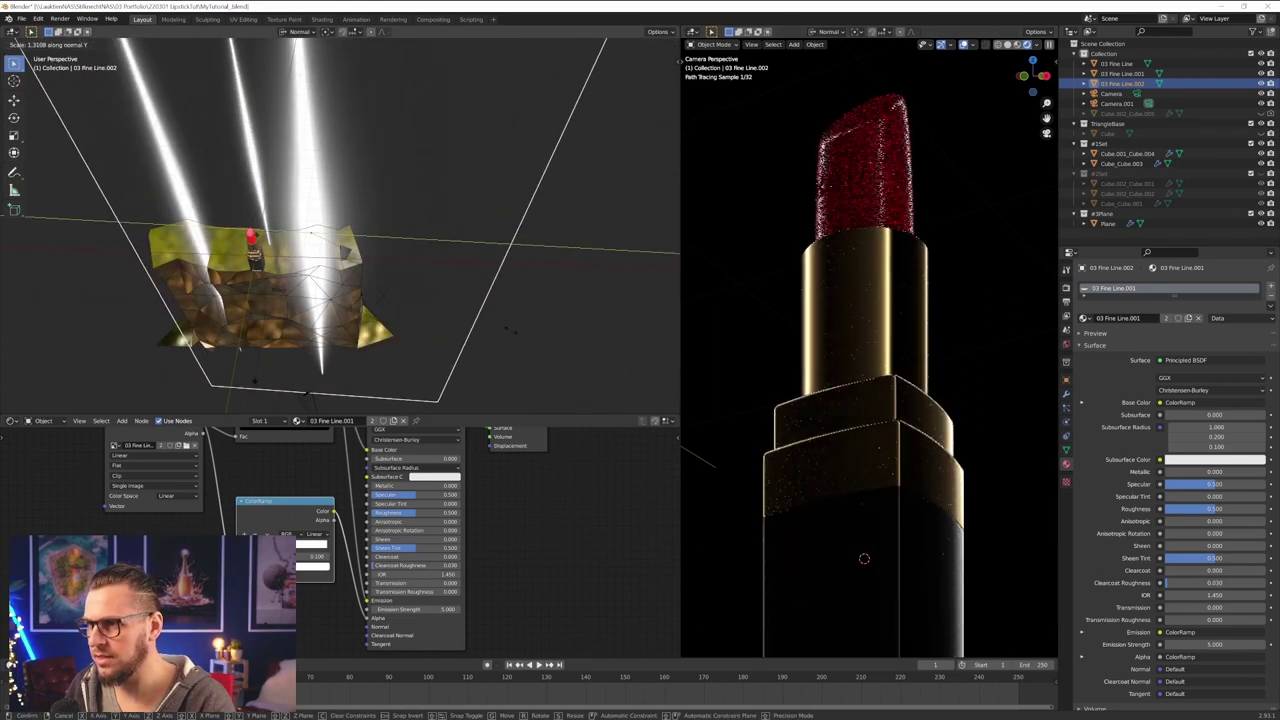
{"action": "left_click", "coordinate": [510, 330]}
- Slide the third light plane along its local Y axis in two moves to refine the front highlight on the lipstick
{"action": "key", "text": "g"}
{"action": "key", "text": "y"}
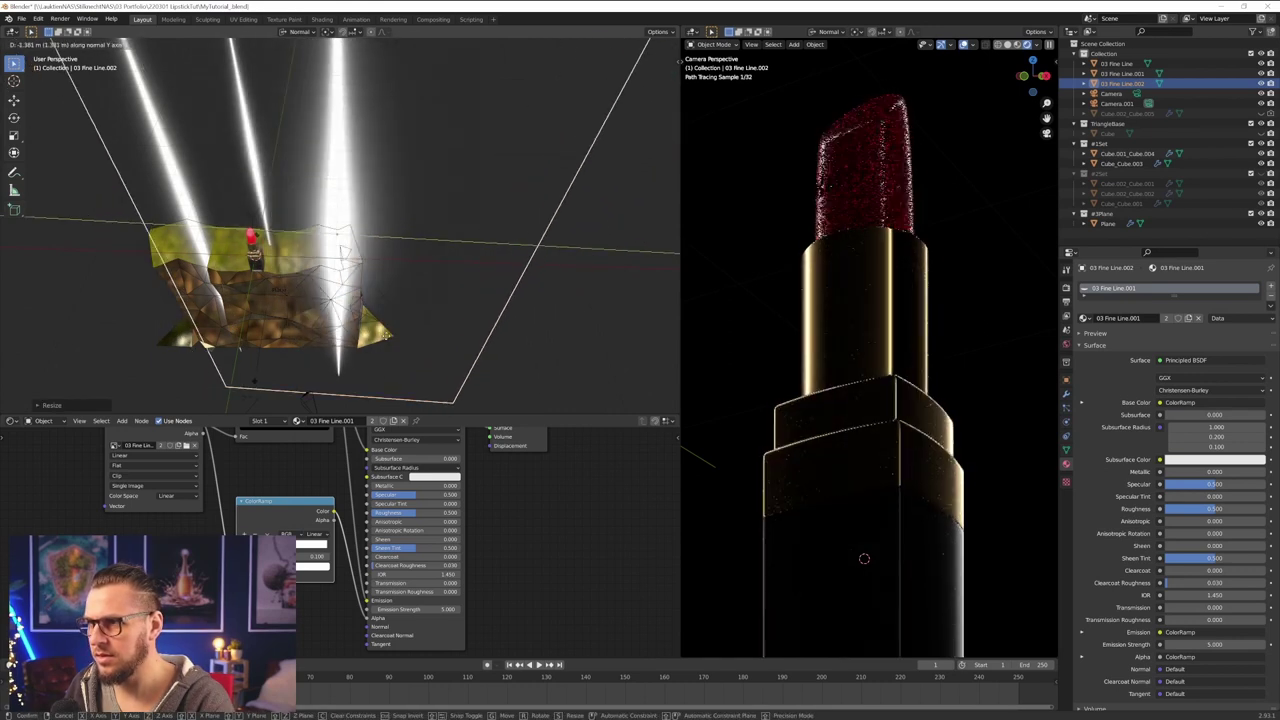
{"action": "left_click", "coordinate": [345, 322]}
{"action": "mouse_move", "coordinate": [345, 322]}
{"action": "middle_mouse_down"}
{"action": "mouse_move", "coordinate": [342, 365]}
{"action": "mouse_move", "coordinate": [322, 332]}
{"action": "middle_mouse_up"}
{"action": "middle_click_drag", "start_coordinate": [288, 240], "coordinate": [359, 283]}
{"action": "key", "text": "g"}
{"action": "key", "text": "y"}
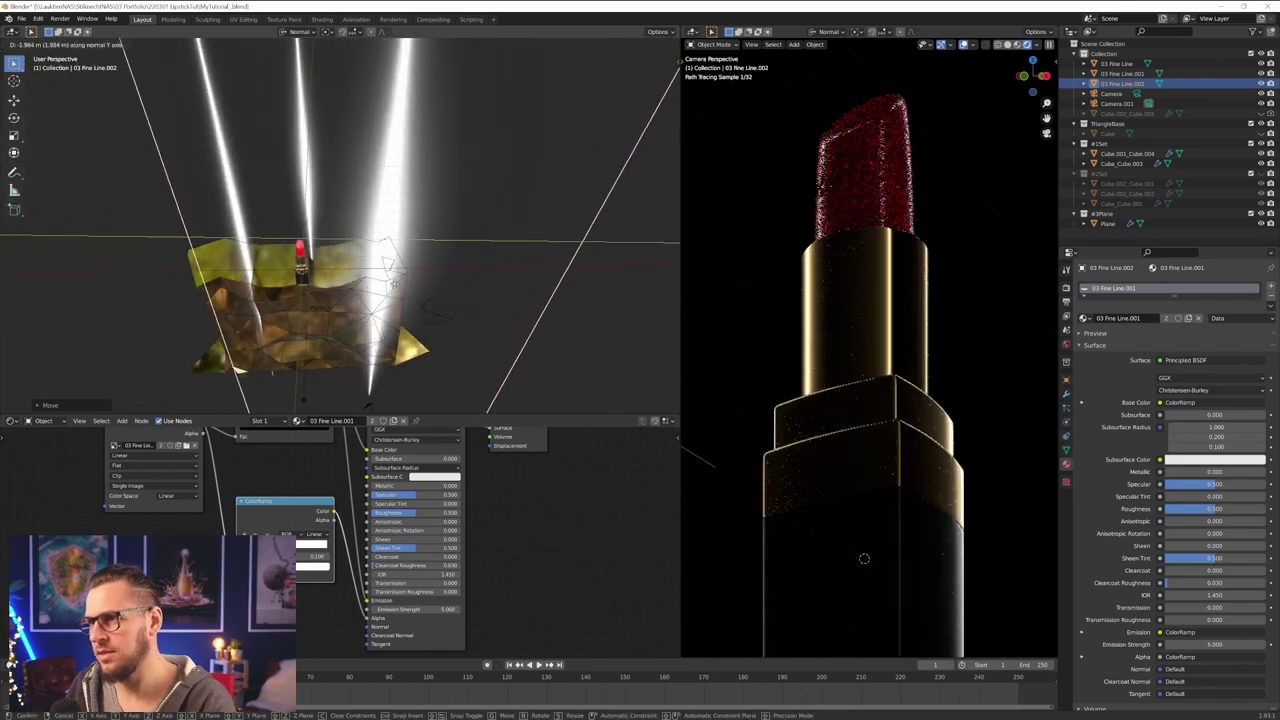
{"action": "left_click", "coordinate": [373, 293]}
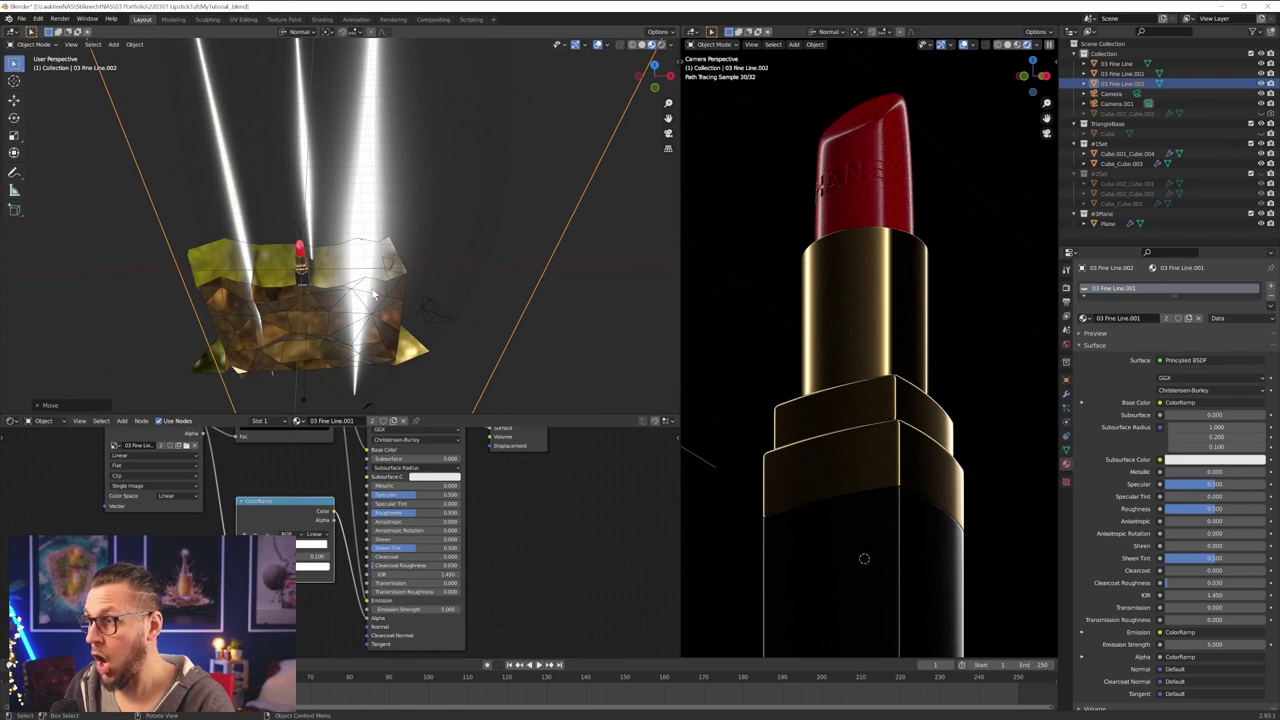
{"action": "scroll", "coordinate": [378, 297], "scroll_direction": "down", "scroll_amount": 3}
{"action": "mouse_move", "coordinate": [380, 299]}
{"action": "middle_mouse_down"}
{"action": "mouse_move", "coordinate": [423, 278]}
{"action": "mouse_move", "coordinate": [478, 292]}
{"action": "mouse_move", "coordinate": [360, 300]}
{"action": "middle_mouse_up"}
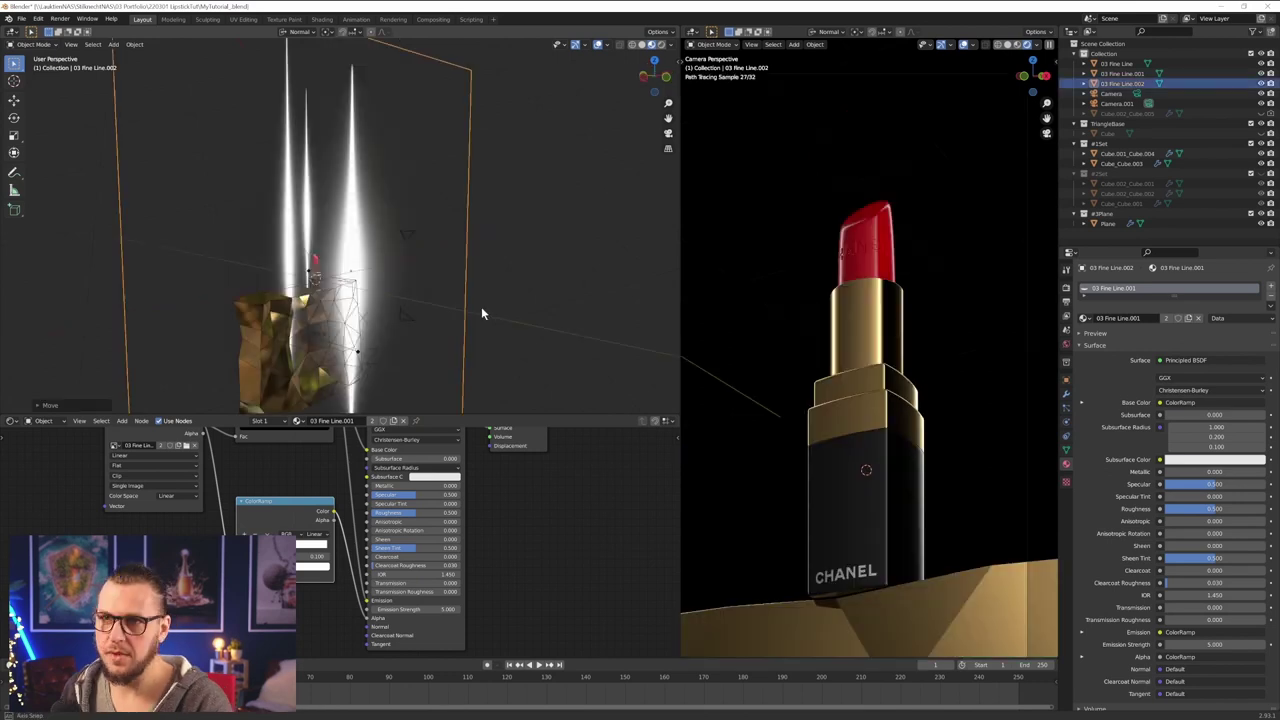
- Narrow the third light plane along its local Y axis by a factor of about 0.8
{"action": "middle_click_drag", "start_coordinate": [481, 306], "coordinate": [322, 340]}
{"action": "middle_click_drag", "start_coordinate": [266, 281], "coordinate": [368, 292]}
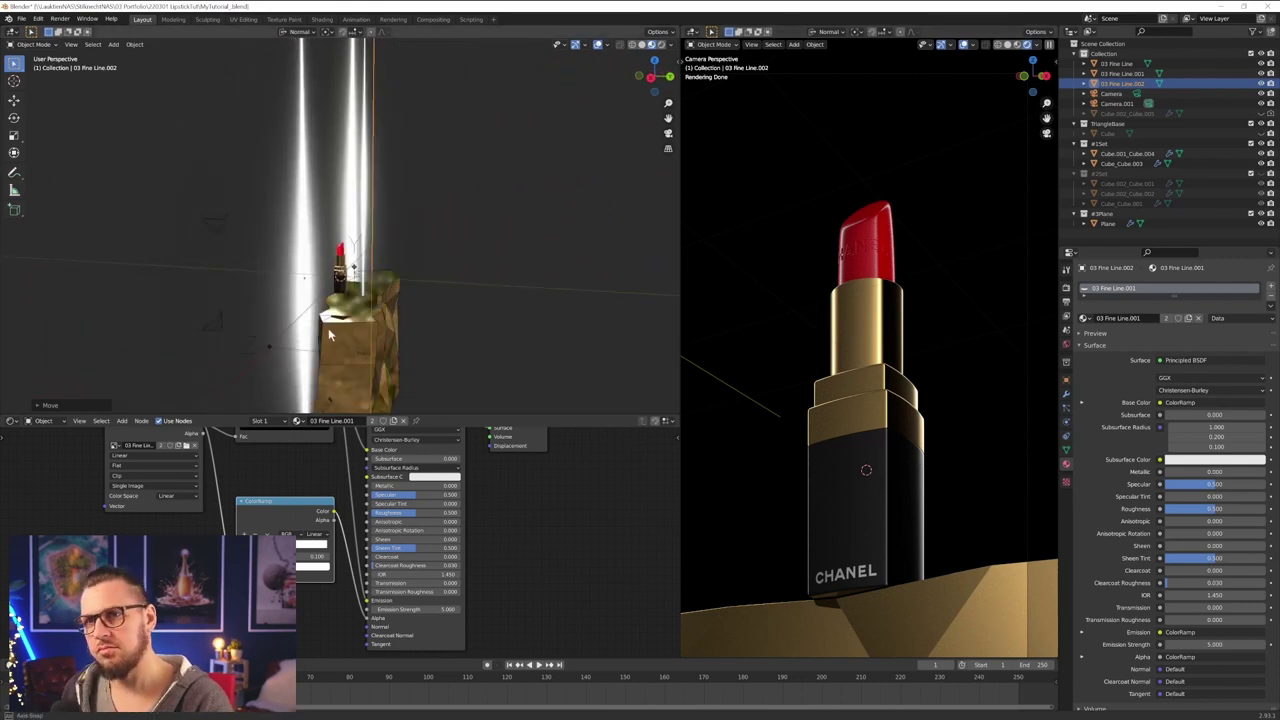
{"action": "middle_click_drag", "start_coordinate": [400, 340], "coordinate": [523, 326]}
{"action": "key", "text": "s"}
{"action": "key", "text": "y"}
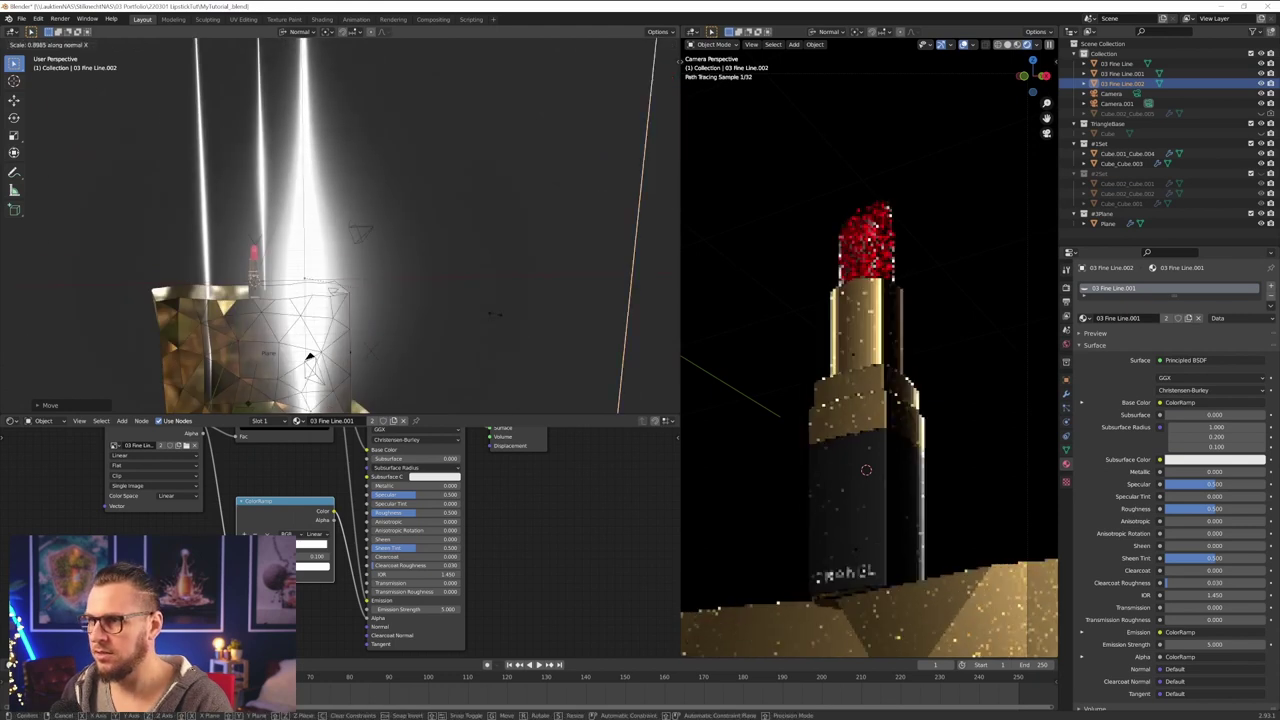
{"action": "left_click", "coordinate": [481, 308]}
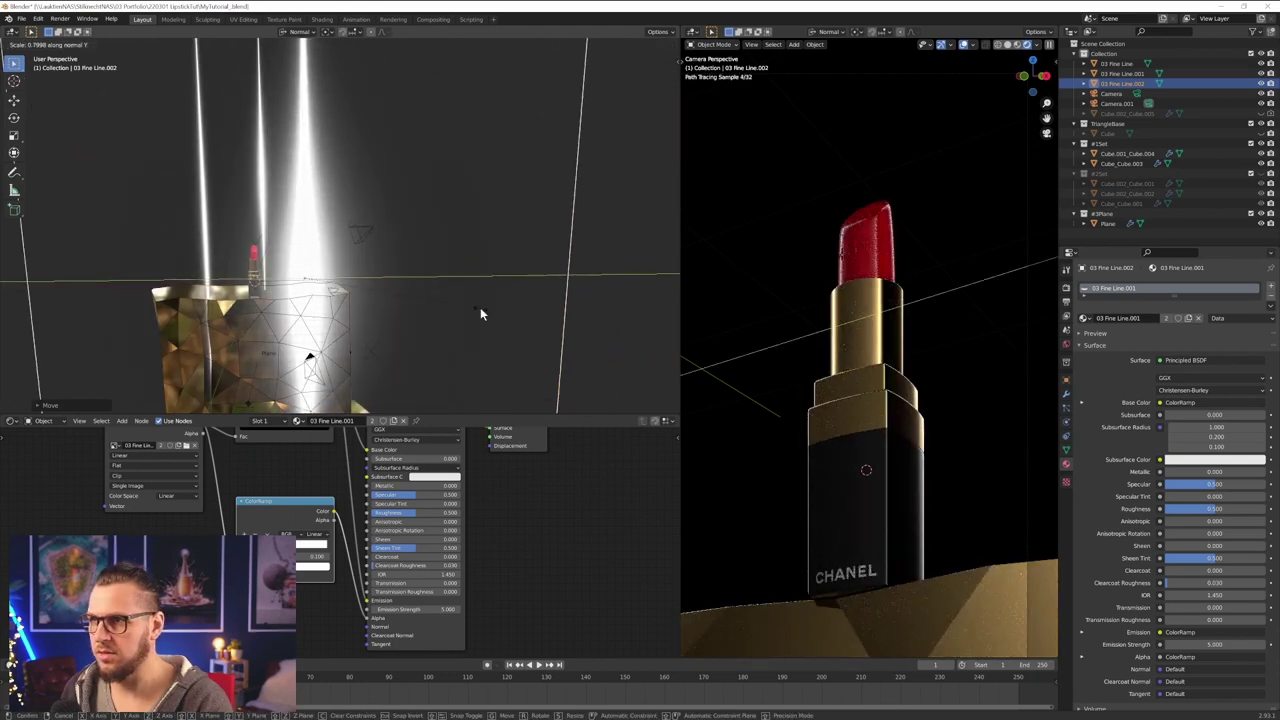
{"action": "scroll", "coordinate": [507, 334], "scroll_direction": "down", "scroll_amount": 1}
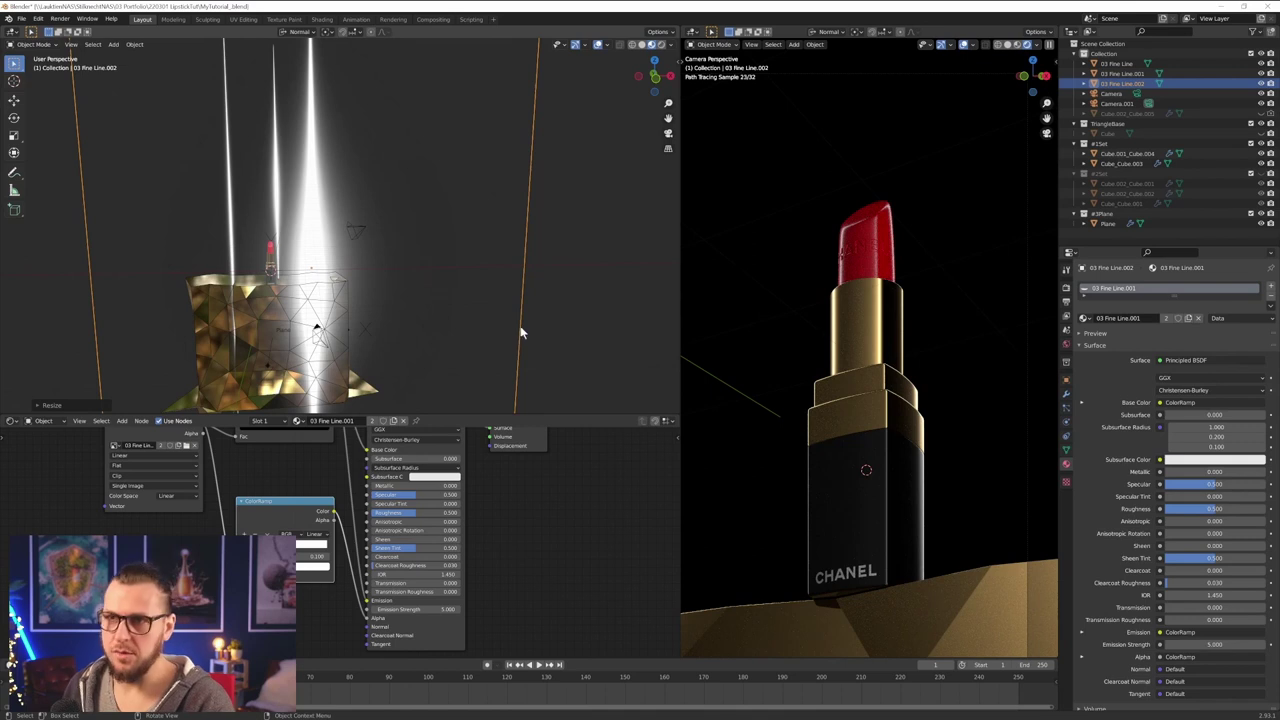
- Import 09 Artistic Spot.exr as an image plane and scale it up to roughly ten times its size
{"action": "middle_click_drag", "start_coordinate": [534, 320], "coordinate": [472, 314]}
{"action": "scroll", "coordinate": [465, 547], "scroll_direction": "down", "scroll_amount": 4}
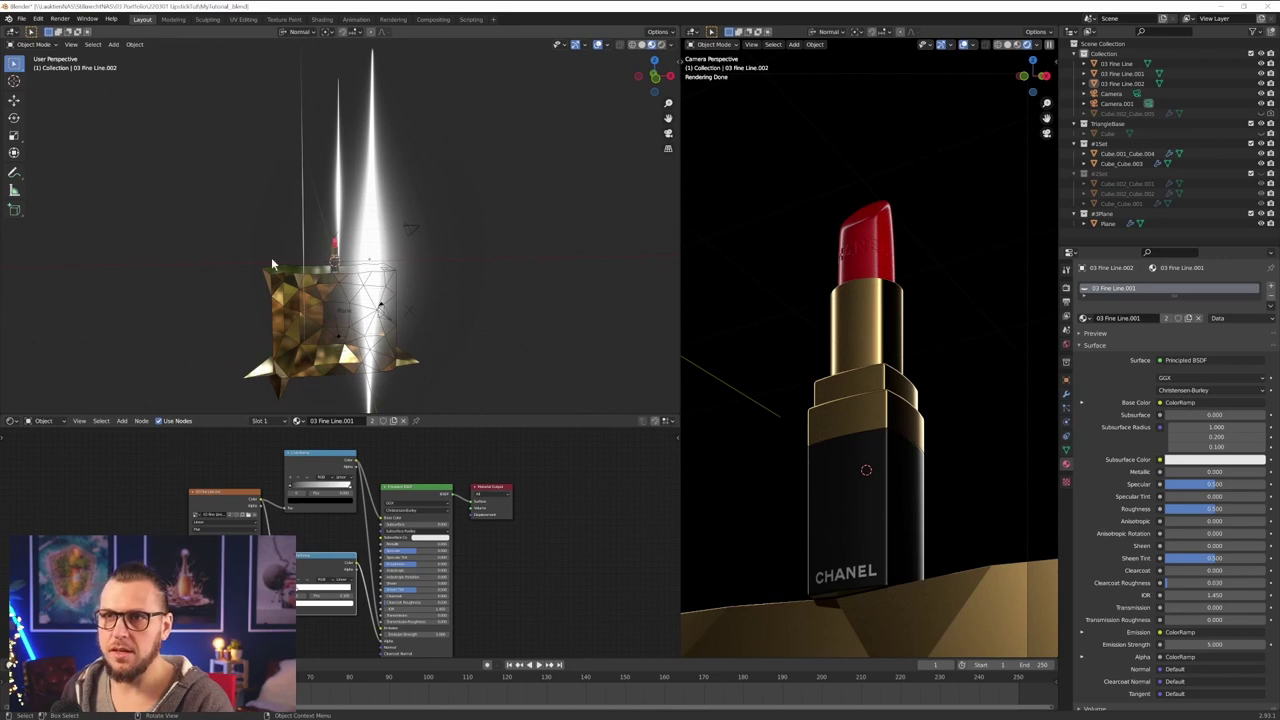
{"action": "left_click", "coordinate": [21, 19]}
{"action": "mouse_move", "coordinate": [60, 153]}
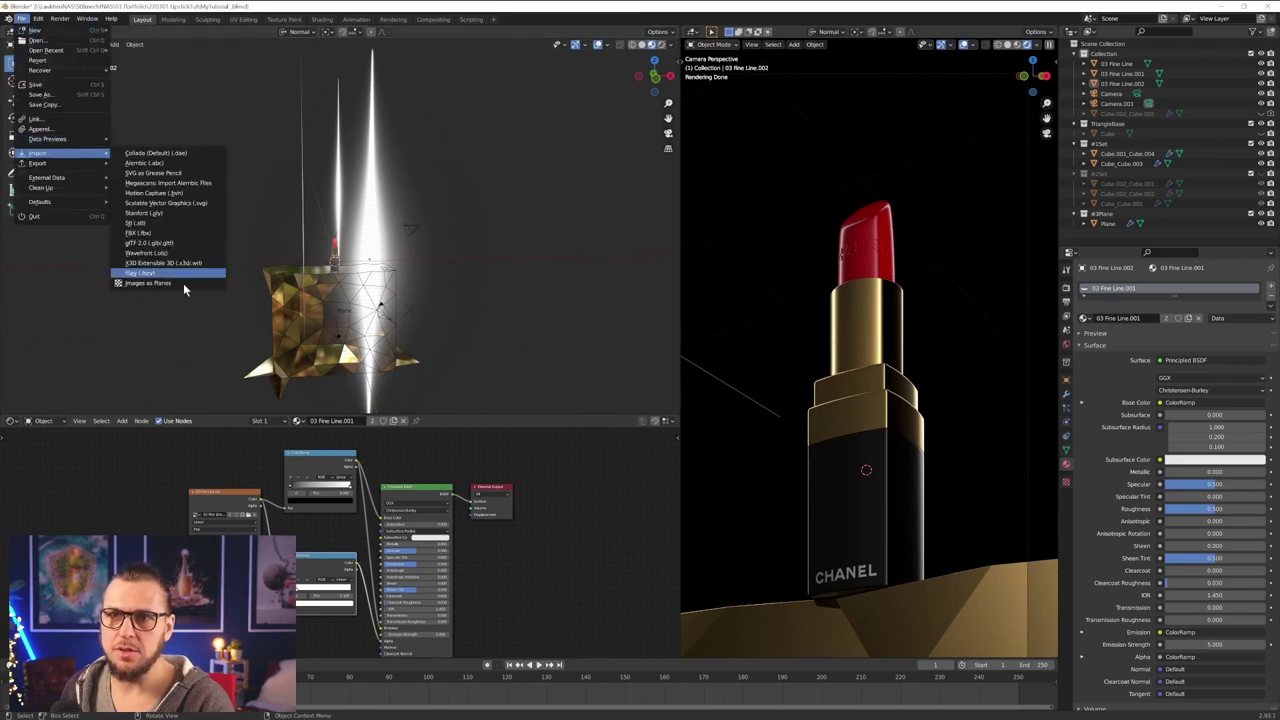
{"action": "left_click", "coordinate": [150, 283]}
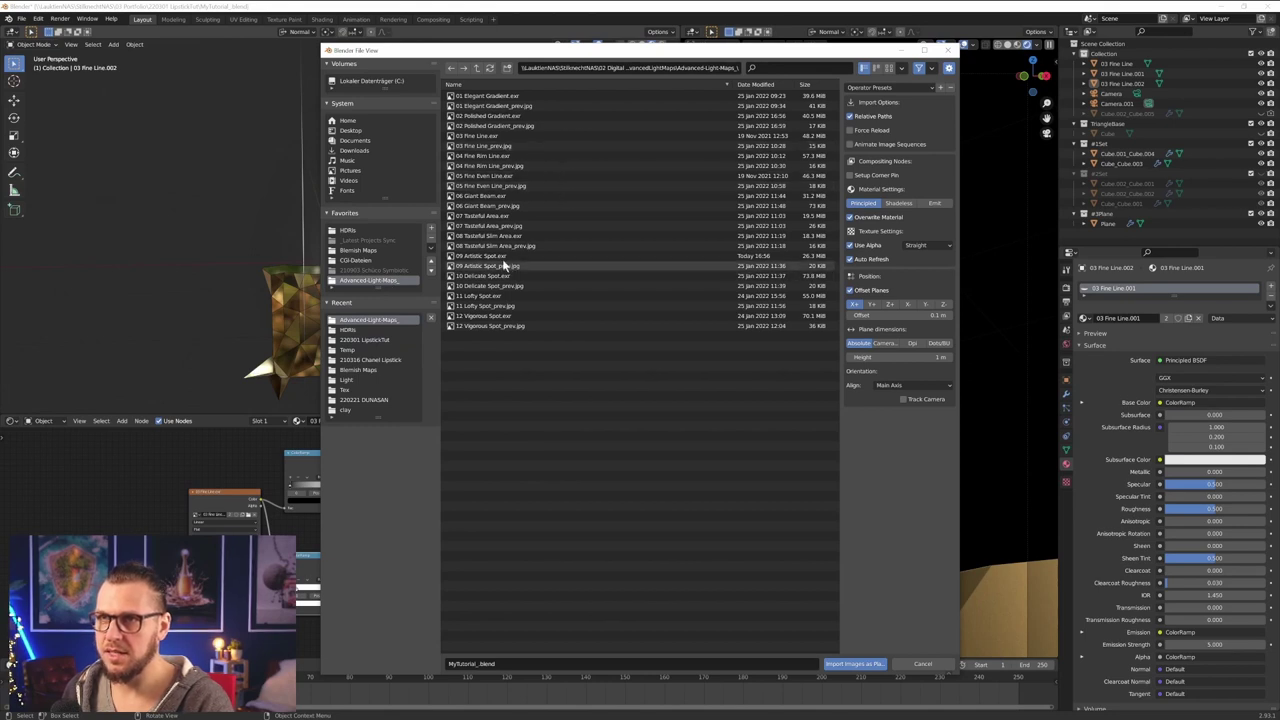
{"action": "left_click", "coordinate": [497, 257]}
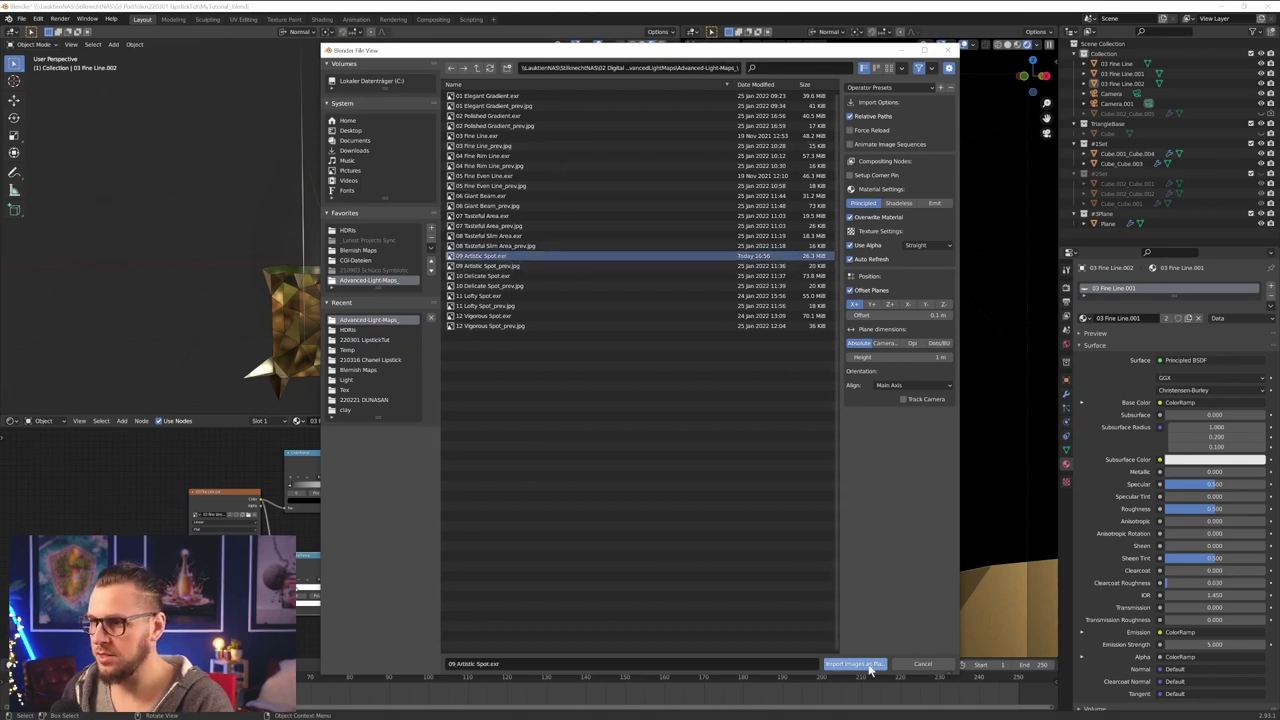
{"action": "left_click", "coordinate": [853, 664]}
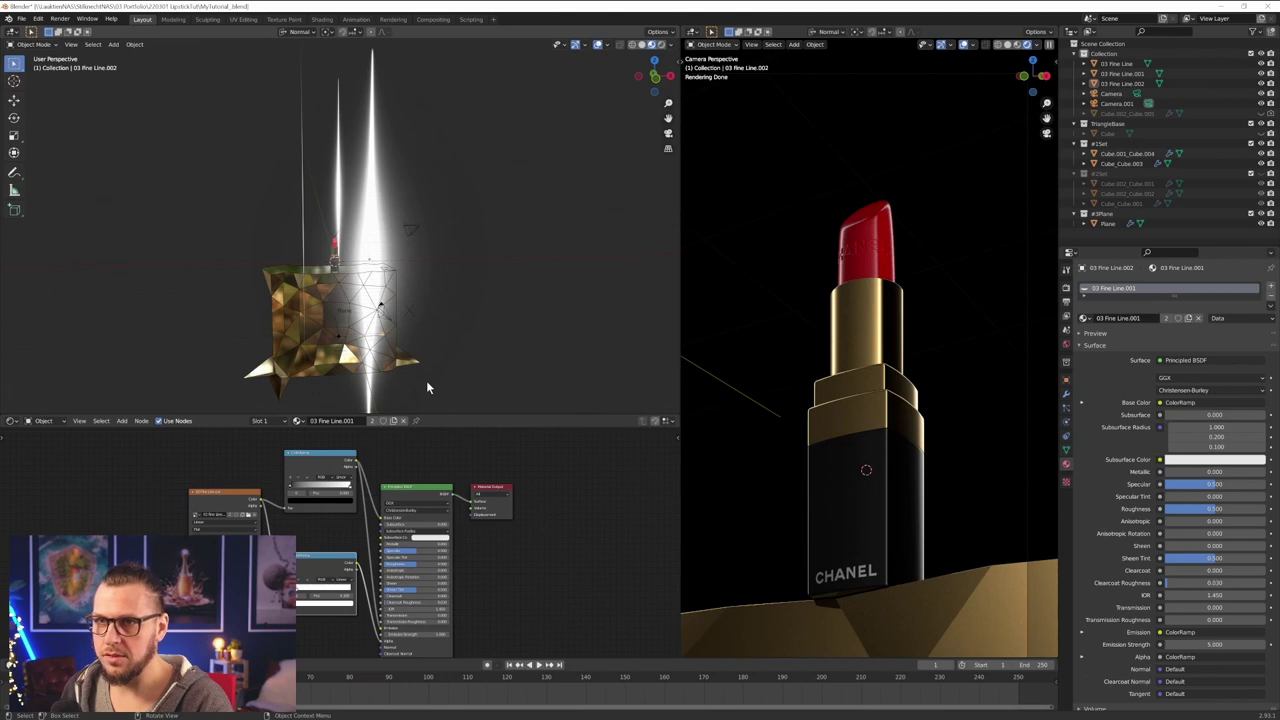
{"action": "key", "text": "s"}
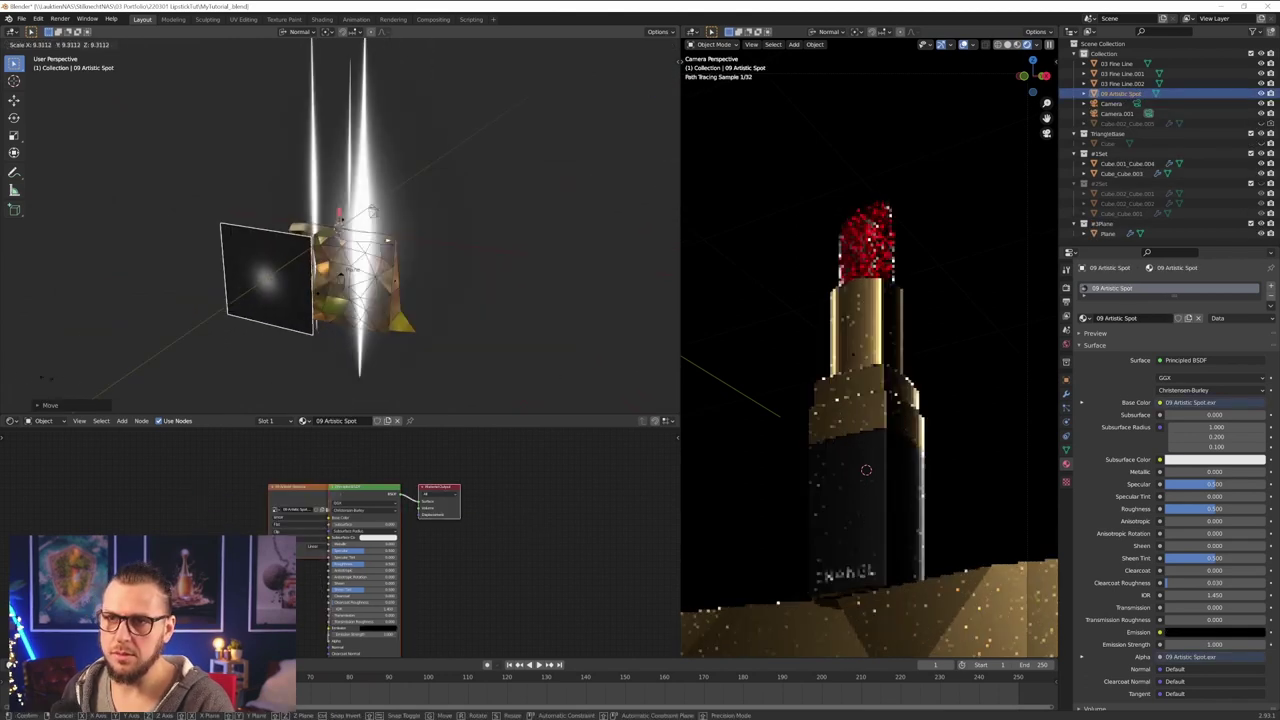
{"action": "left_click", "coordinate": [193, 397]}
- Move the Artistic Spot image texture node aside and insert a ColorRamp between its color output and the shader's Base Color
{"action": "left_click_drag", "start_coordinate": [294, 491], "coordinate": [200, 524]}
{"action": "left_click", "coordinate": [325, 477]}
{"action": "middle_click_drag", "start_coordinate": [240, 529], "coordinate": [236, 491]}
{"action": "key", "text": "shift+a"}
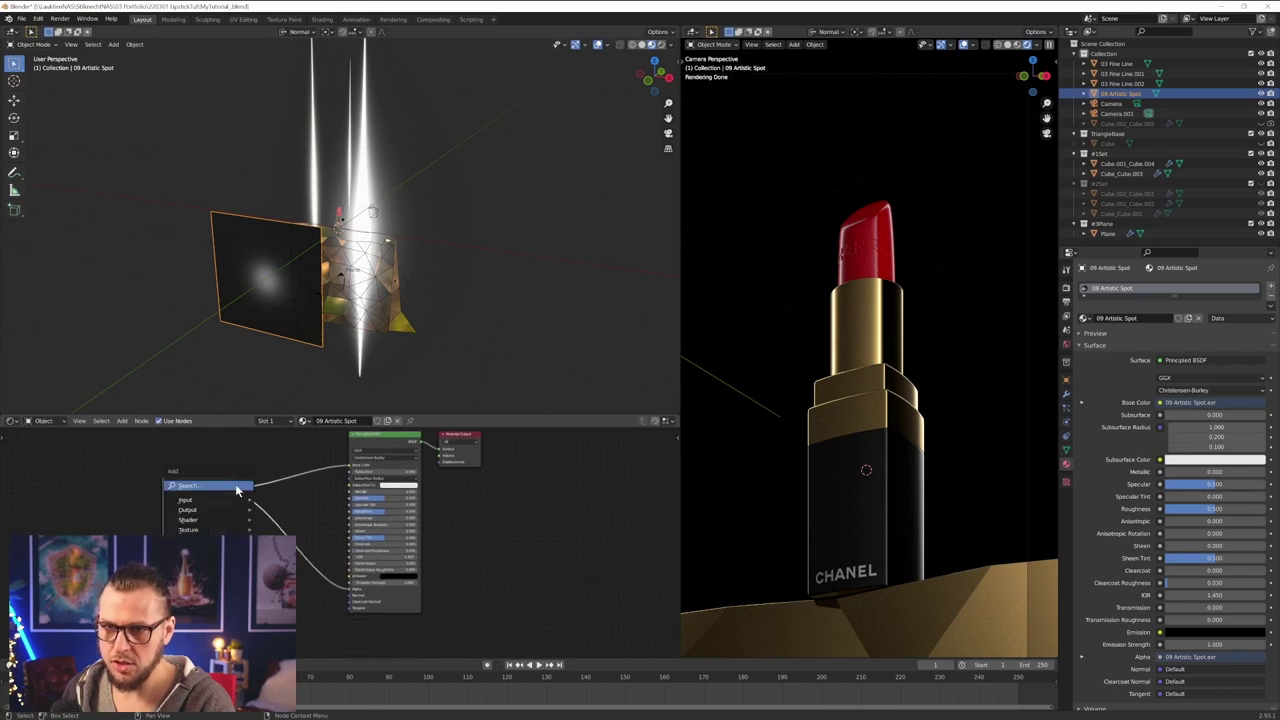
{"action": "left_click", "coordinate": [238, 490]}
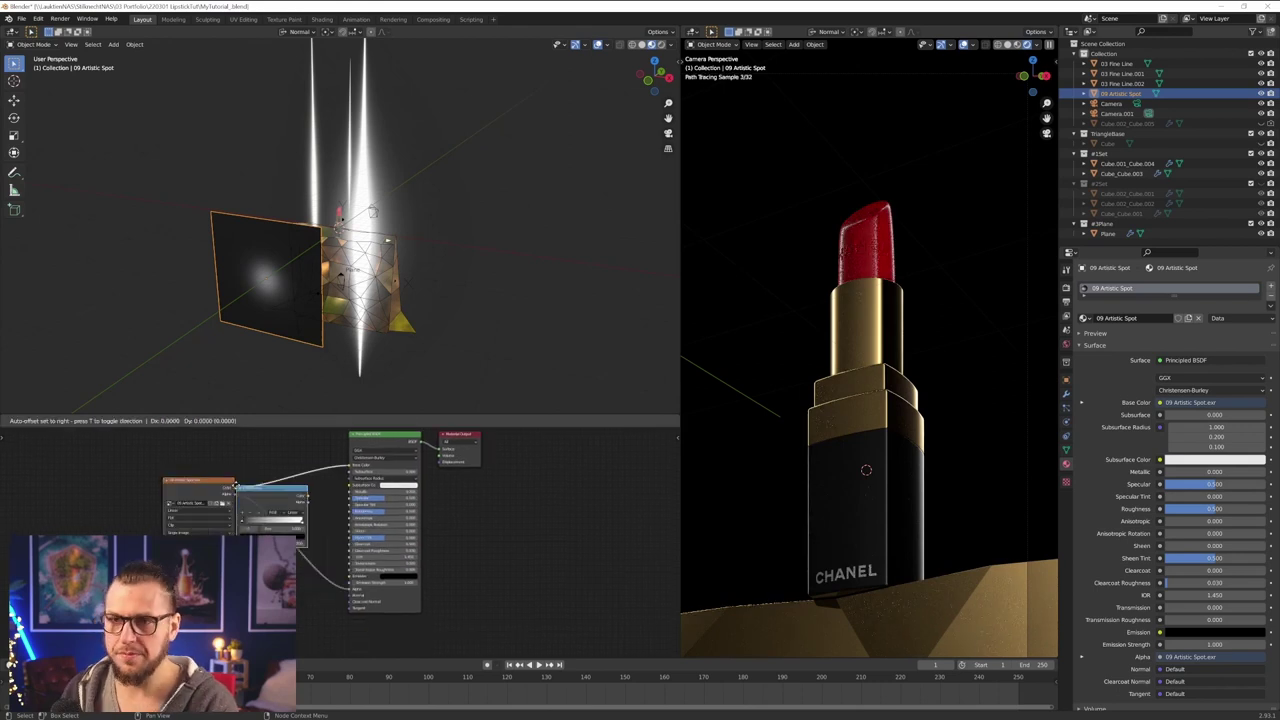
{"action": "key", "text": "Return"}
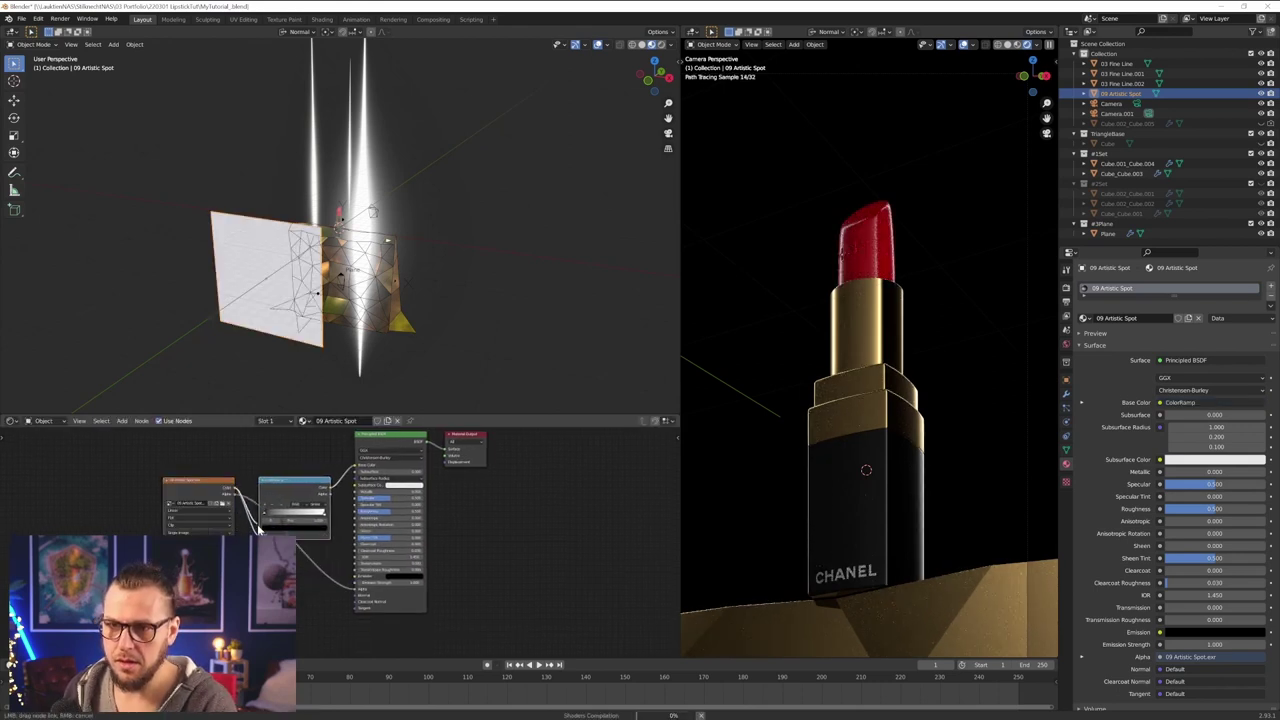
- Duplicate the ColorRamp onto the link feeding Alpha and drive both ramps from the image texture's color output
{"action": "left_click_drag", "start_coordinate": [239, 500], "coordinate": [243, 500]}
{"action": "key", "text": "shift+d"}
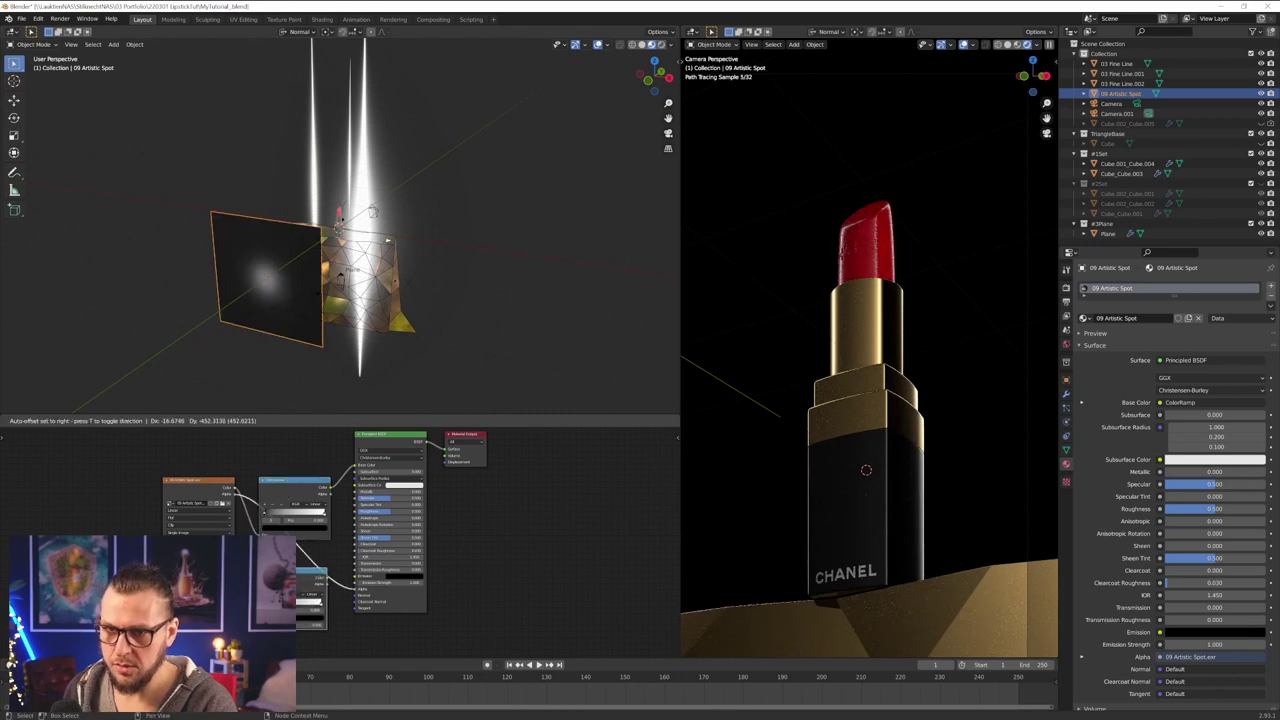
{"action": "left_click", "coordinate": [283, 582]}
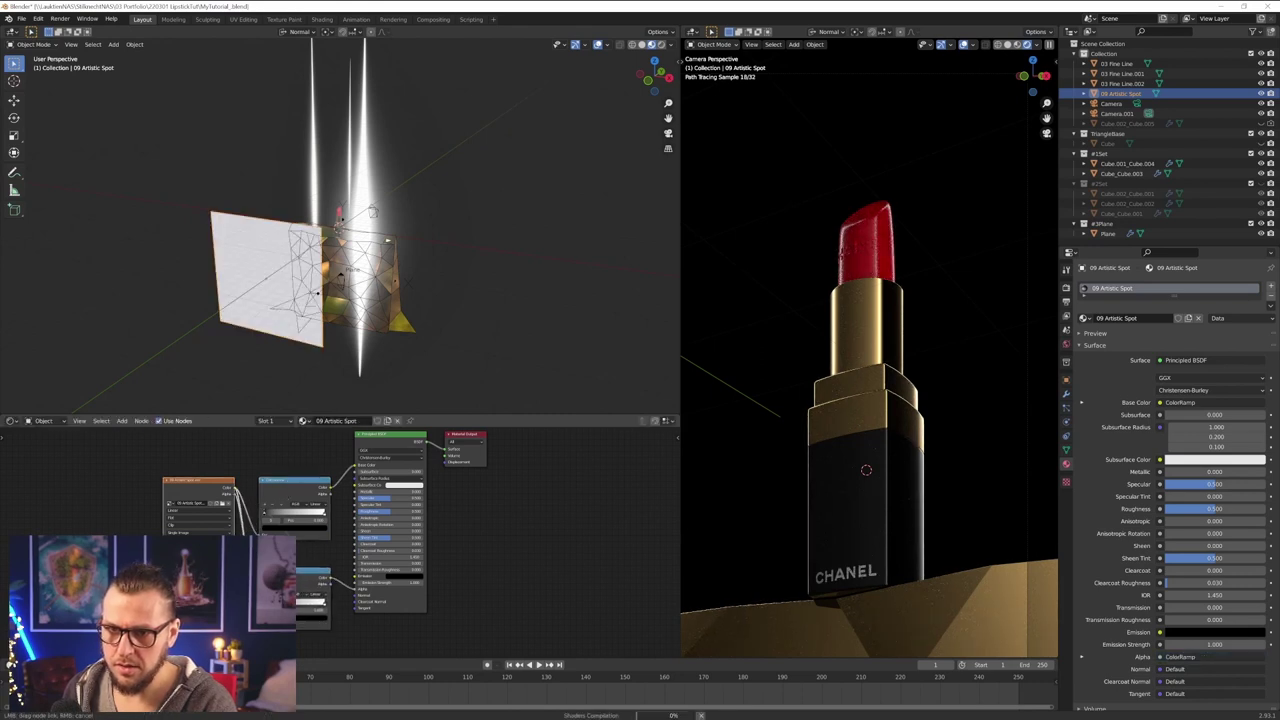
{"action": "scroll", "coordinate": [348, 612], "scroll_direction": "up", "scroll_amount": 2}
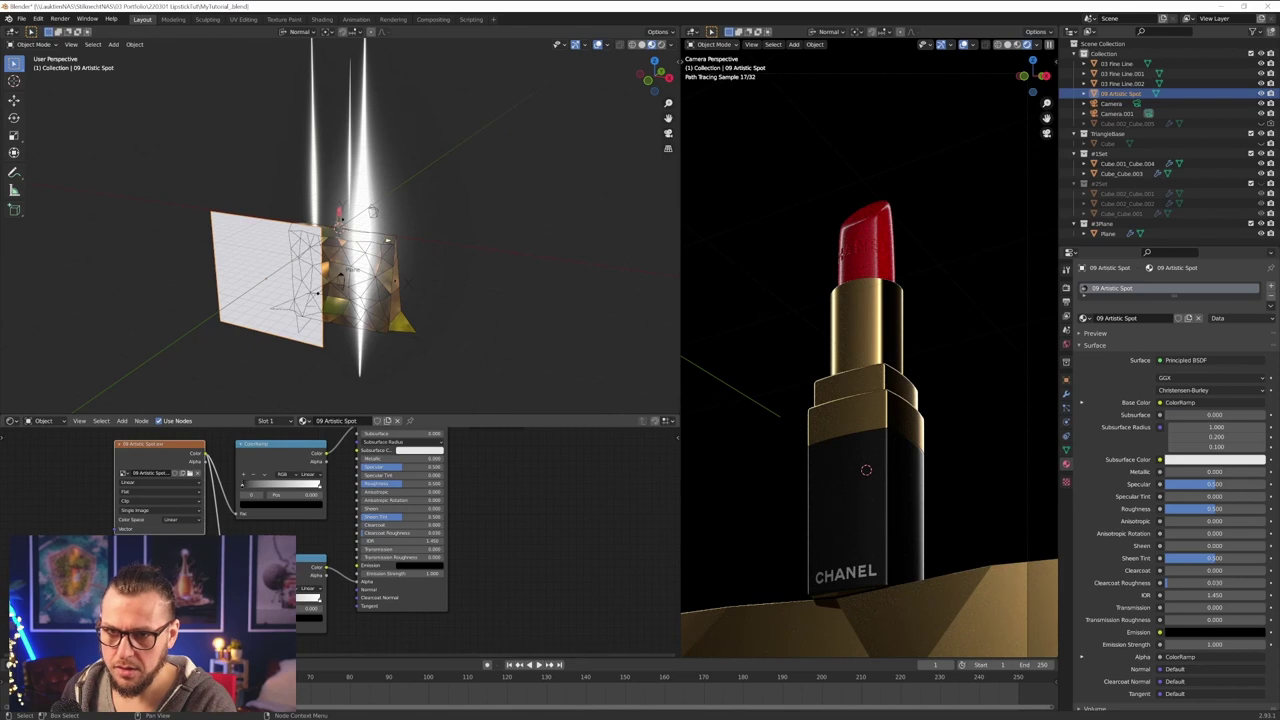
- Connect the first ColorRamp's color to Emission and set the Artistic Spot material's emission strength to 8
{"action": "middle_click_drag", "start_coordinate": [335, 491], "coordinate": [321, 517]}
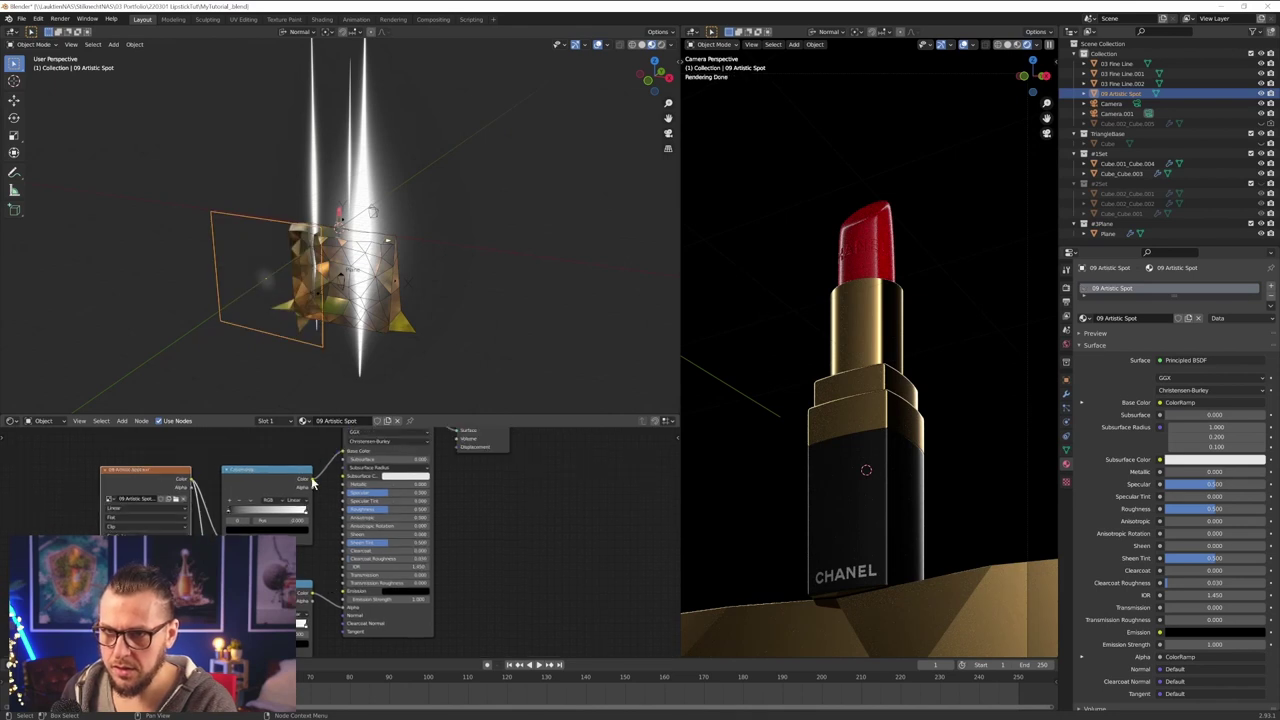
{"action": "left_click_drag", "start_coordinate": [348, 592], "coordinate": [345, 592]}
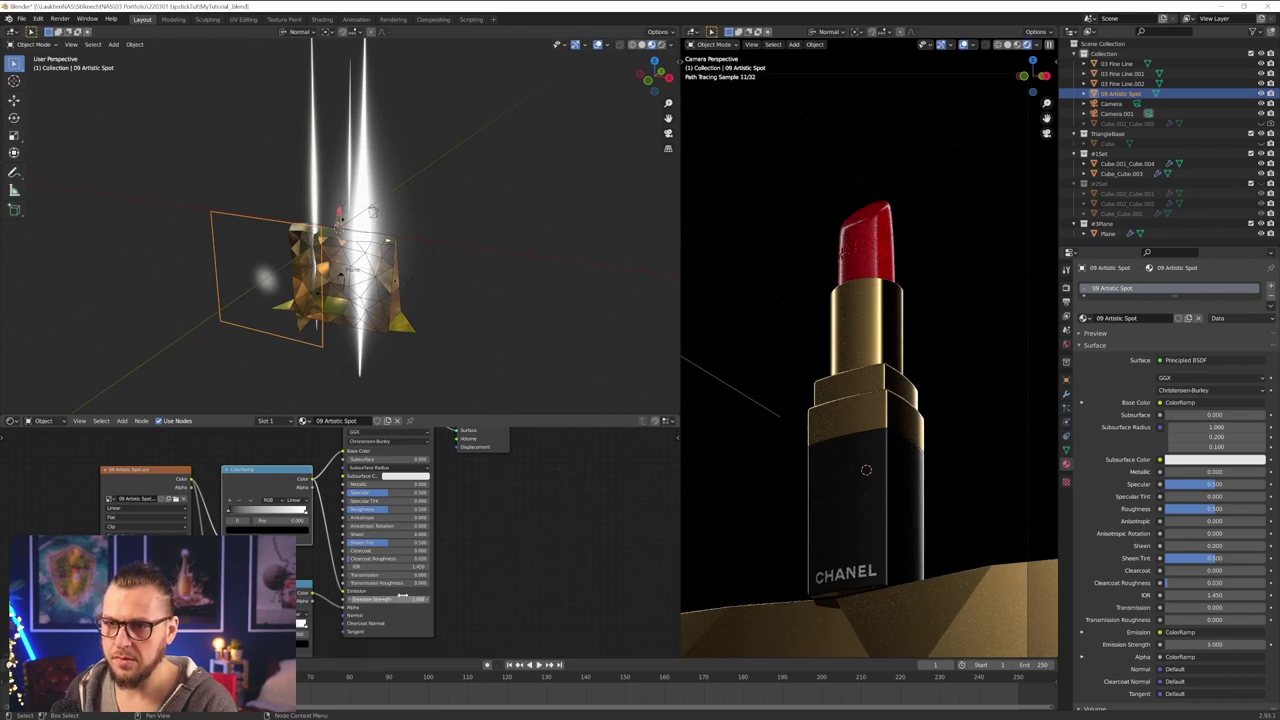
{"action": "type", "text": "8"}
{"action": "key", "text": "Return"}
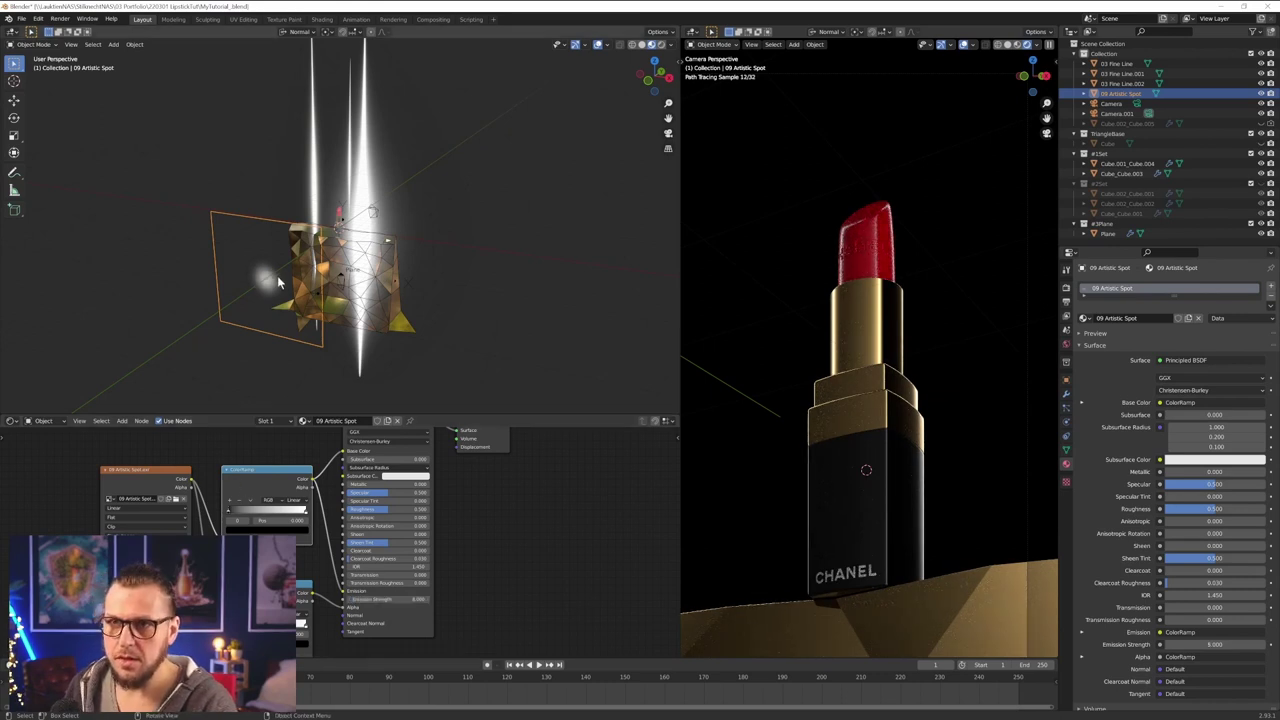
- Scale the Artistic Spot plane up about fourfold and adjust the white stop of its alpha ColorRamp to strengthen the spot
{"action": "key", "text": "s"}
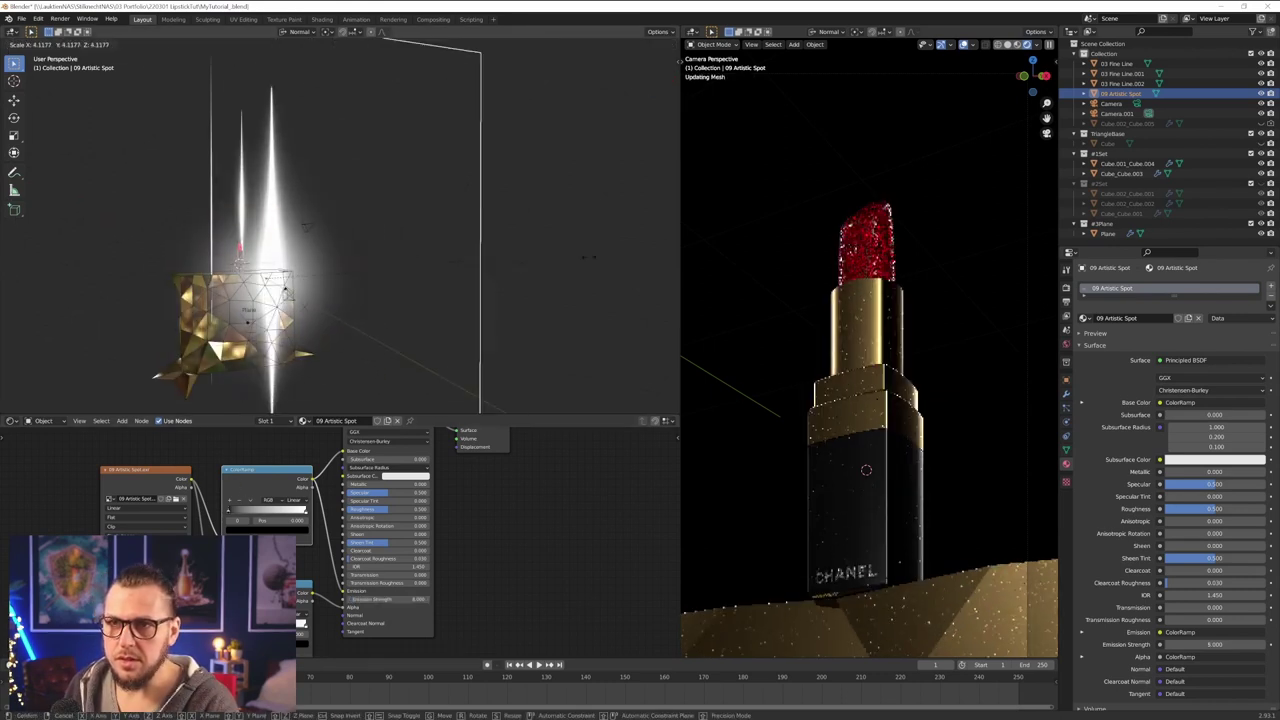
{"action": "left_click", "coordinate": [447, 267]}
{"action": "middle_click_drag", "start_coordinate": [447, 270], "coordinate": [419, 274]}
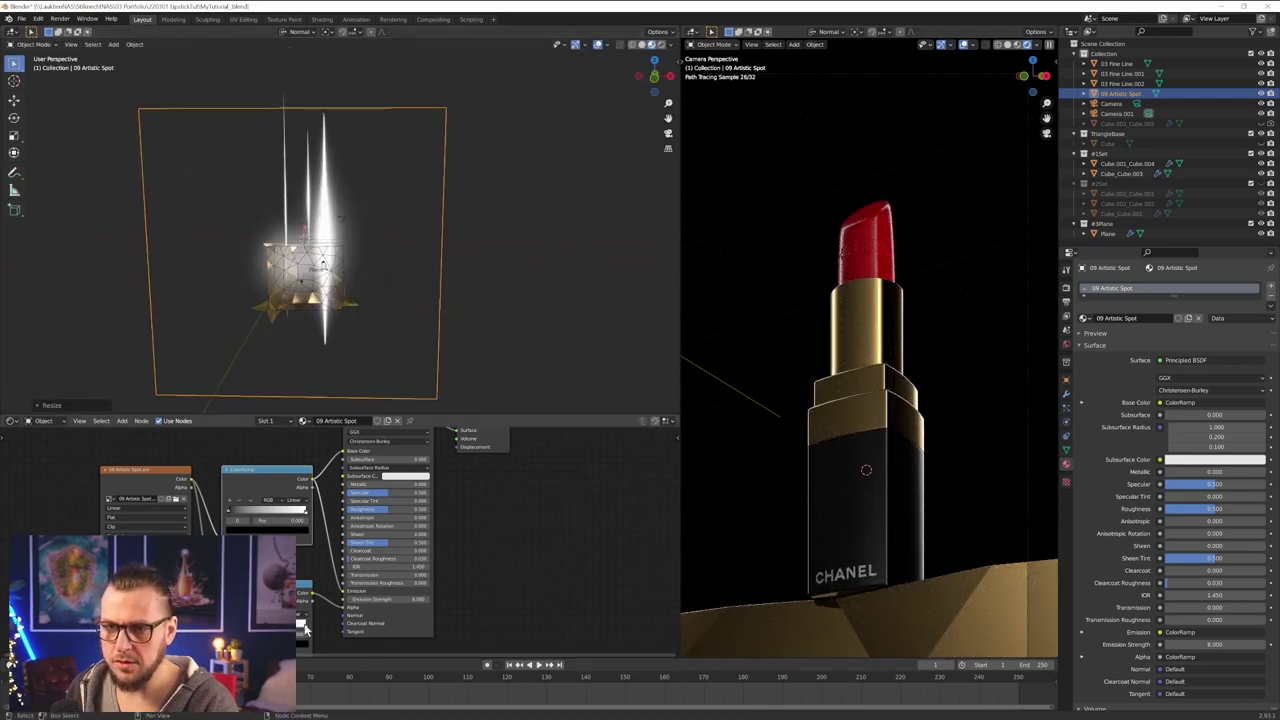
{"action": "left_click_drag", "start_coordinate": [305, 626], "coordinate": [238, 627]}
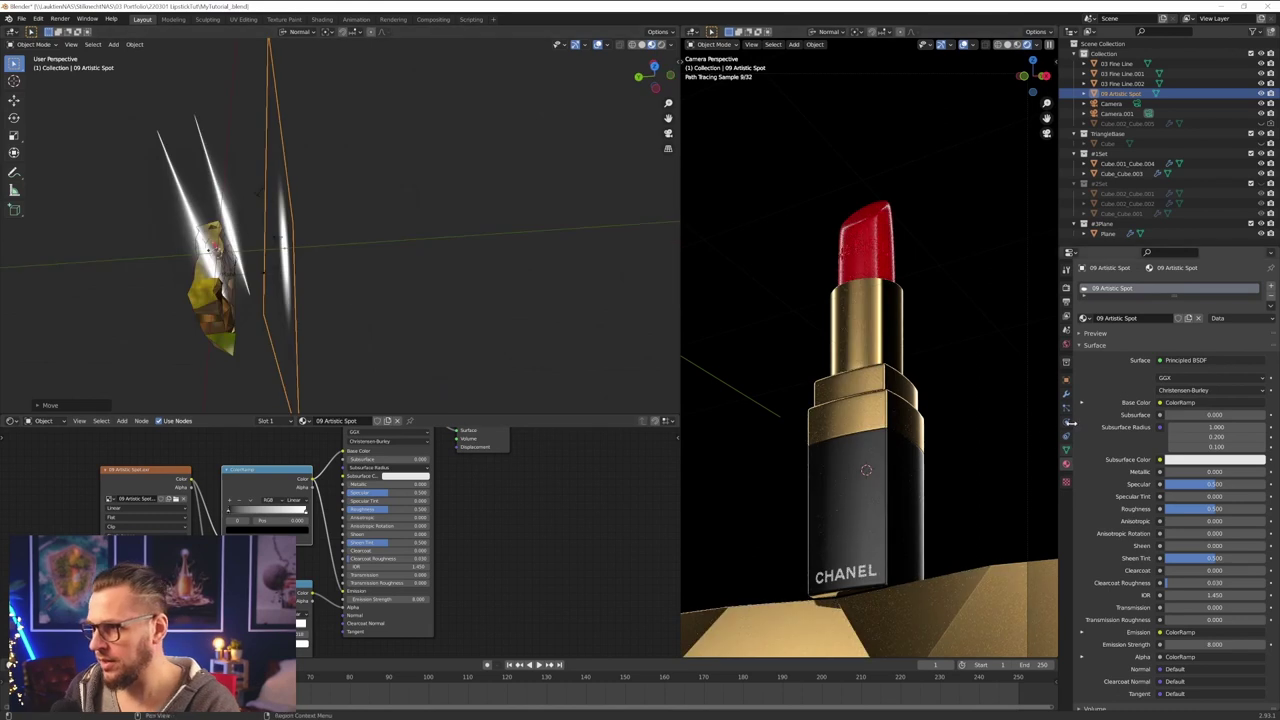
- Hide the Artistic Spot plane from camera rays and reposition it to about X -6.18 m, Y -5.16 m, Z 2.51 m
{"action": "left_click", "coordinate": [1065, 381]}
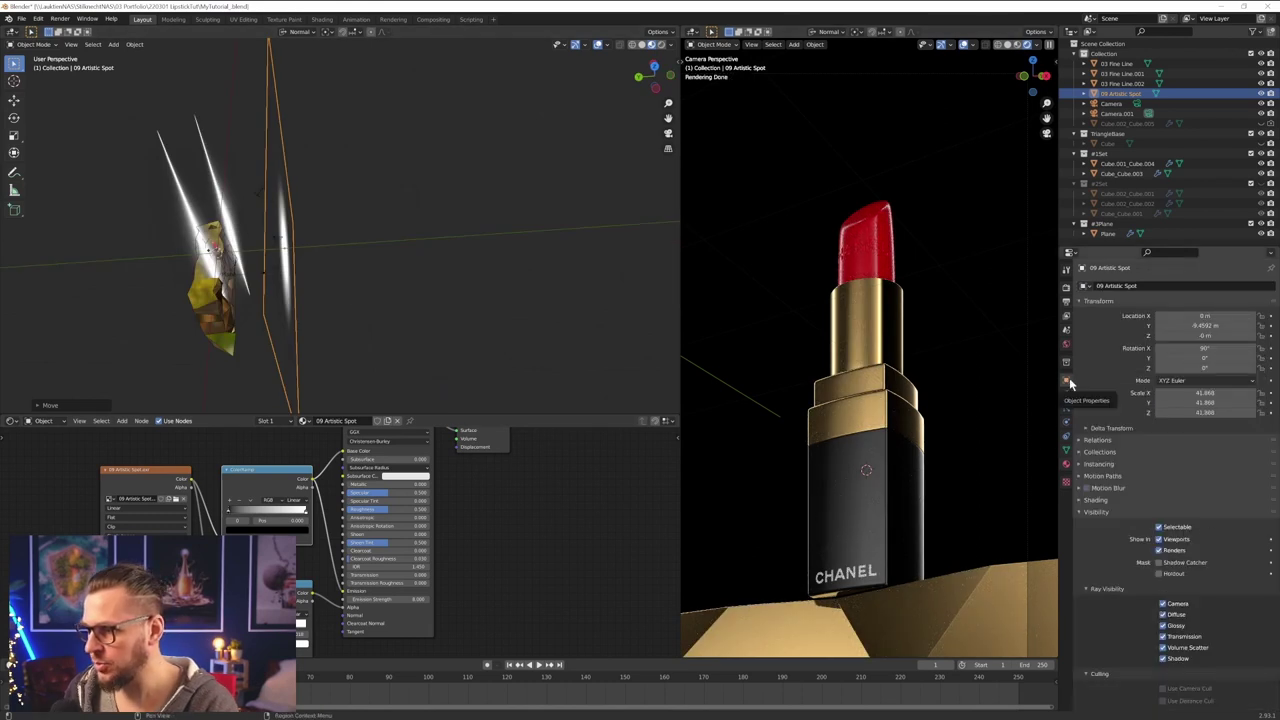
{"action": "key", "text": "g"}
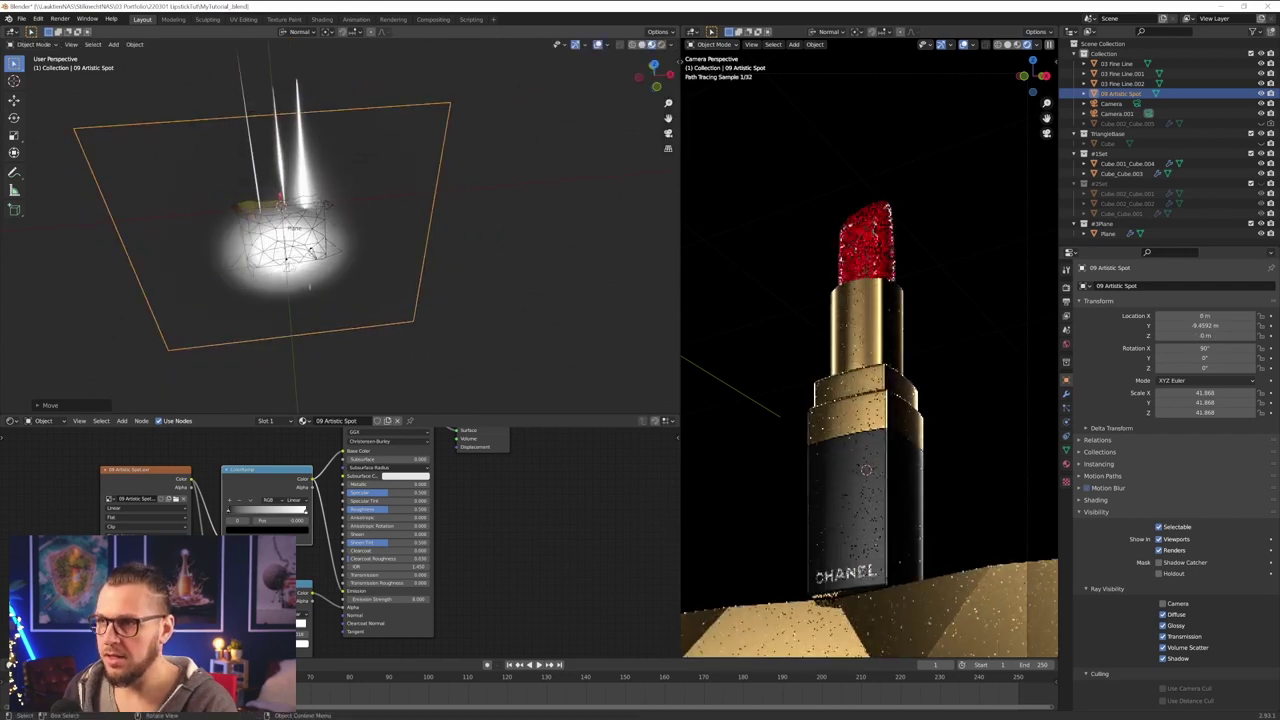
{"action": "key", "text": "z"}
{"action": "key", "text": "z"}
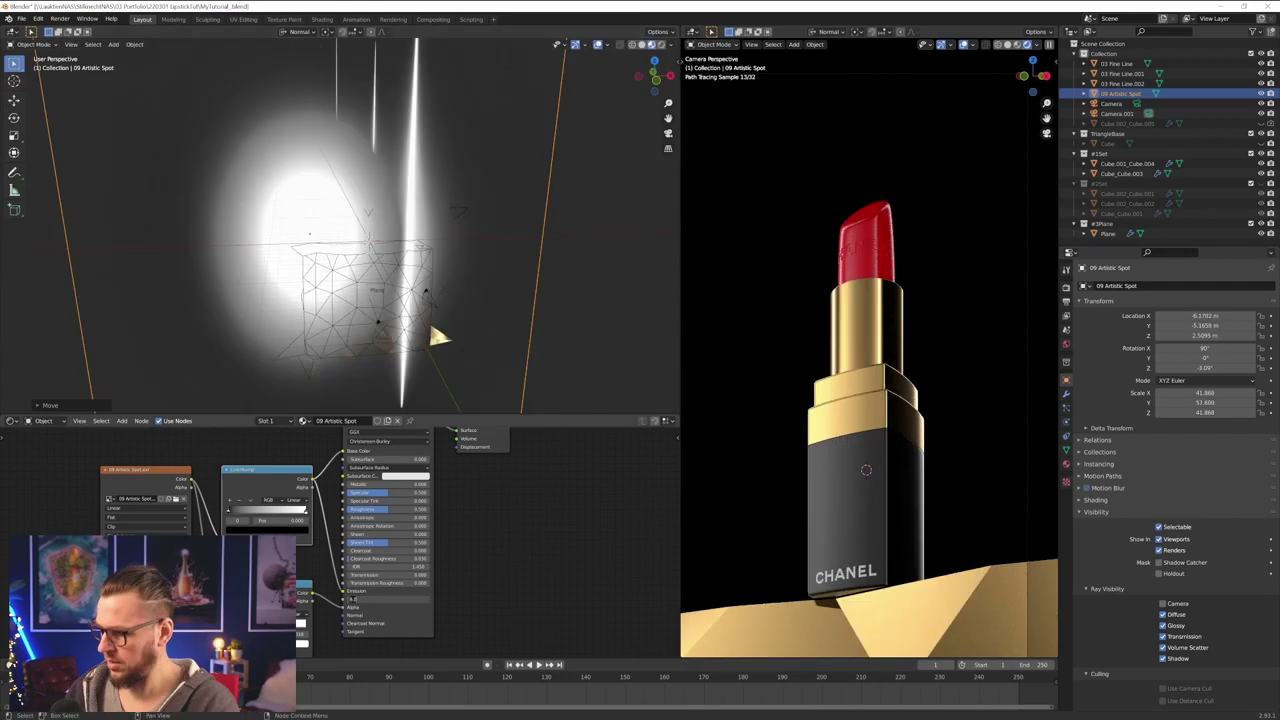
- Set the Artistic Spot emission strength to 5 and move the plane to about X -8.79 m, Y -4.76 m, Z 3.72 m
{"action": "left_click_drag", "start_coordinate": [400, 598], "coordinate": [397, 598]}
{"action": "key", "text": "g"}
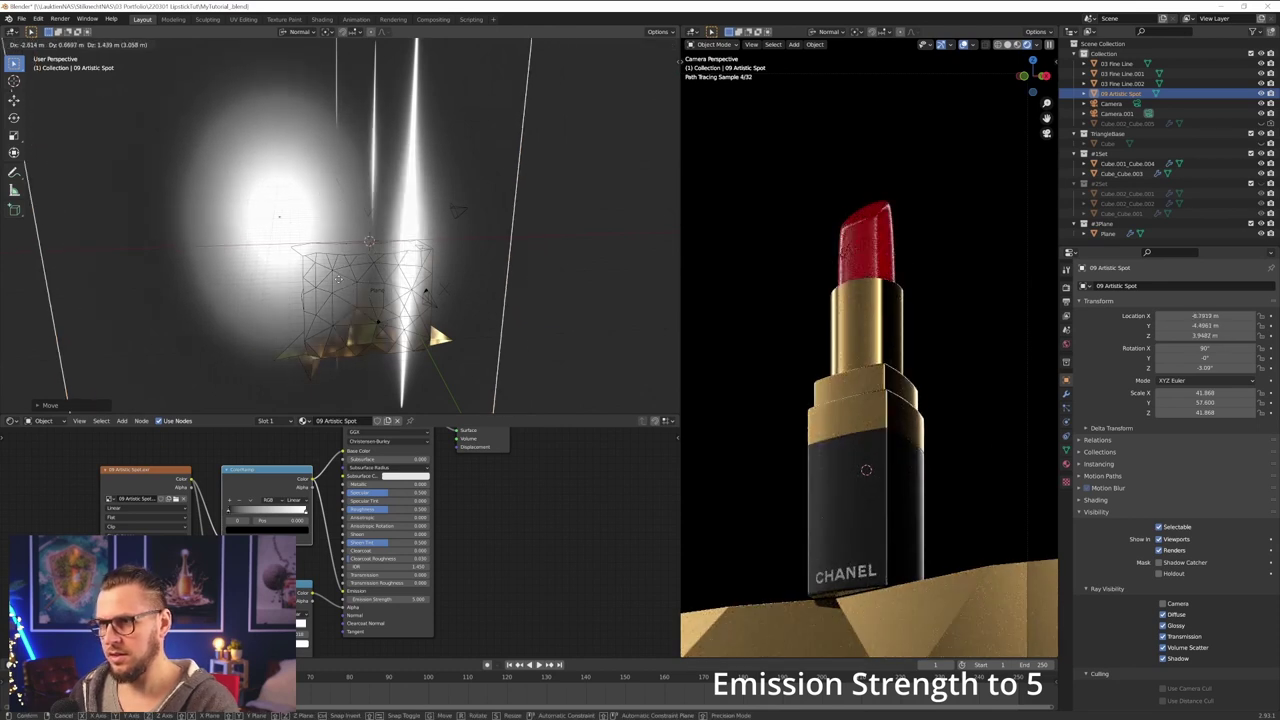
{"action": "left_click", "coordinate": [279, 216]}
- Narrow the Artistic Spot plane along its local X axis
{"action": "key", "text": "s"}
{"action": "key", "text": "x"}
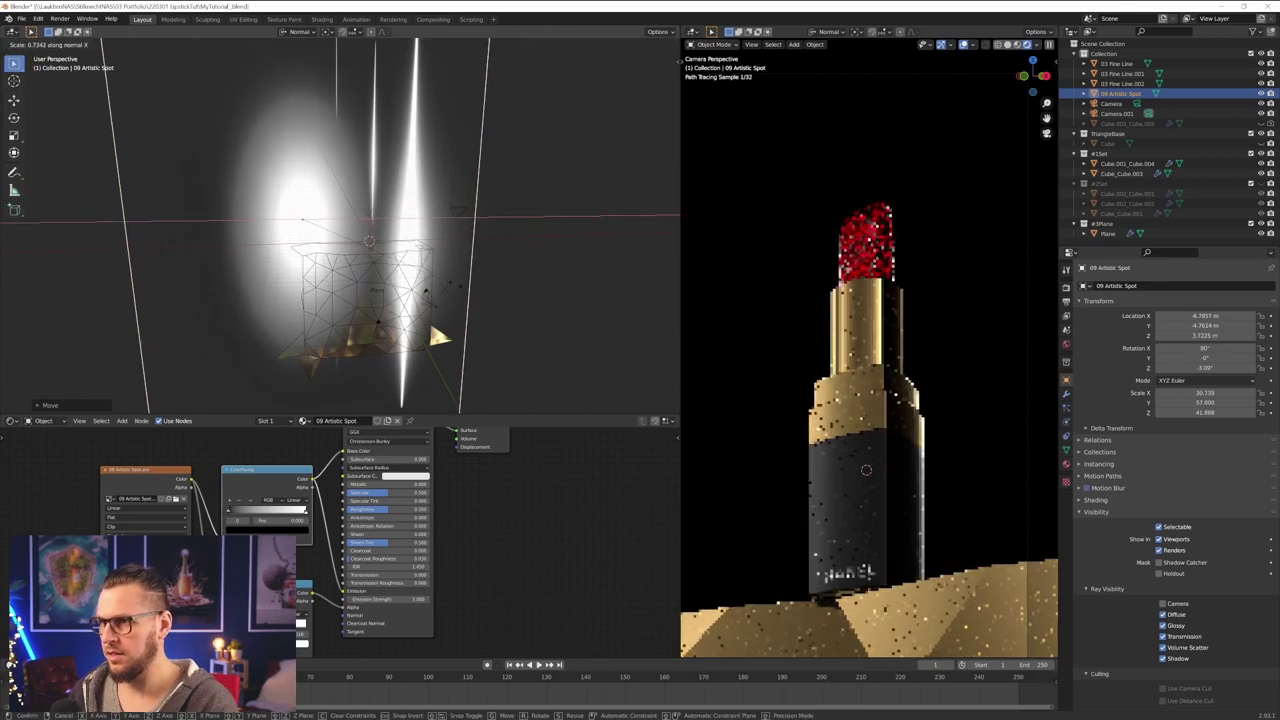
{"action": "left_click", "coordinate": [424, 289]}
- Rotate the Artistic Spot plane by about 37° to face the lipstick and move it closer to the product
{"action": "key", "text": "g"}
{"action": "key", "text": "r"}
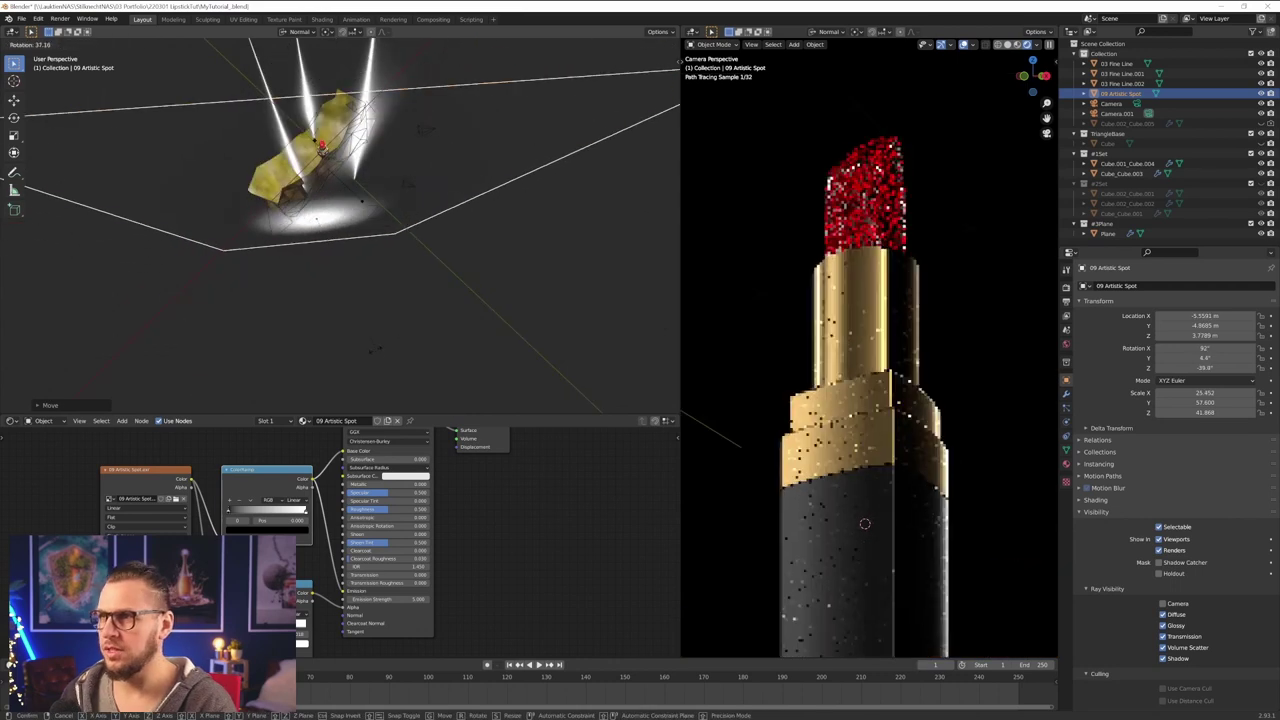
{"action": "left_click", "coordinate": [375, 349]}
{"action": "key", "text": "g"}
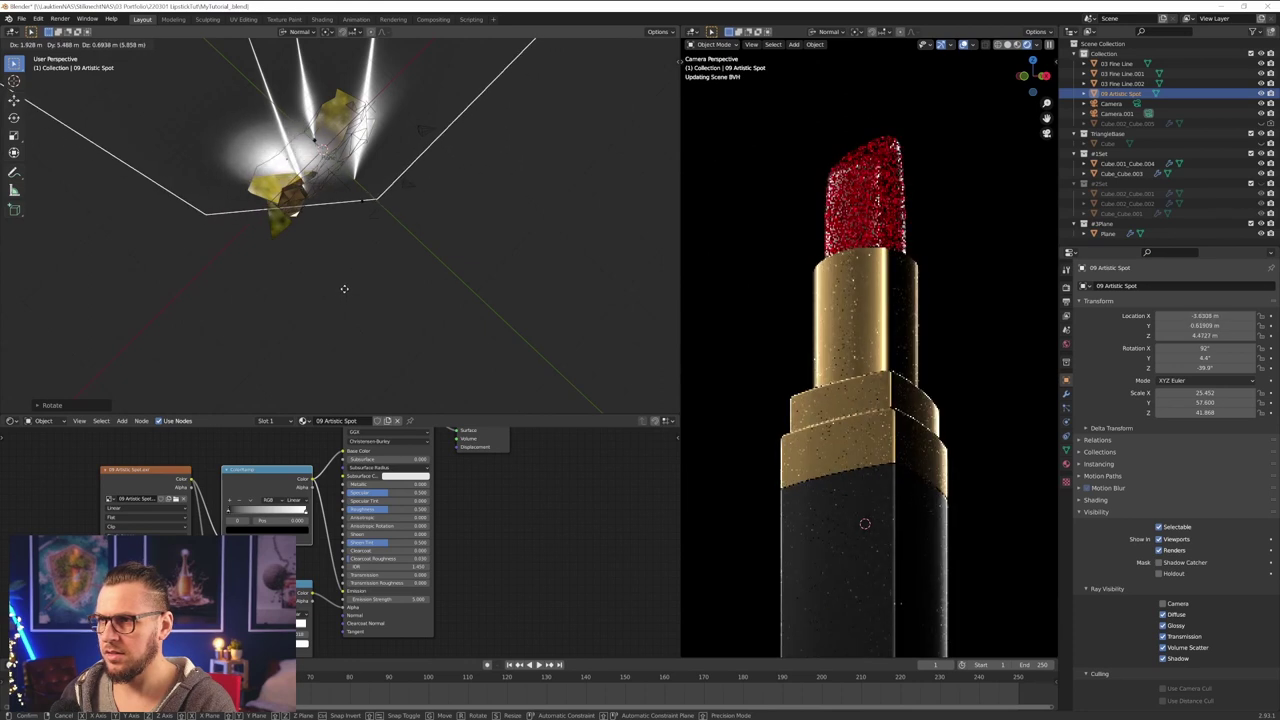
{"action": "left_click", "coordinate": [346, 298]}
- Fine-tune the Artistic Spot plane's position to about X -3.06 m, Y -2.06 m, Z 3.91 m for a subtle front gradient
{"action": "middle_click_drag", "start_coordinate": [348, 298], "coordinate": [289, 215]}
{"action": "key", "text": "g"}
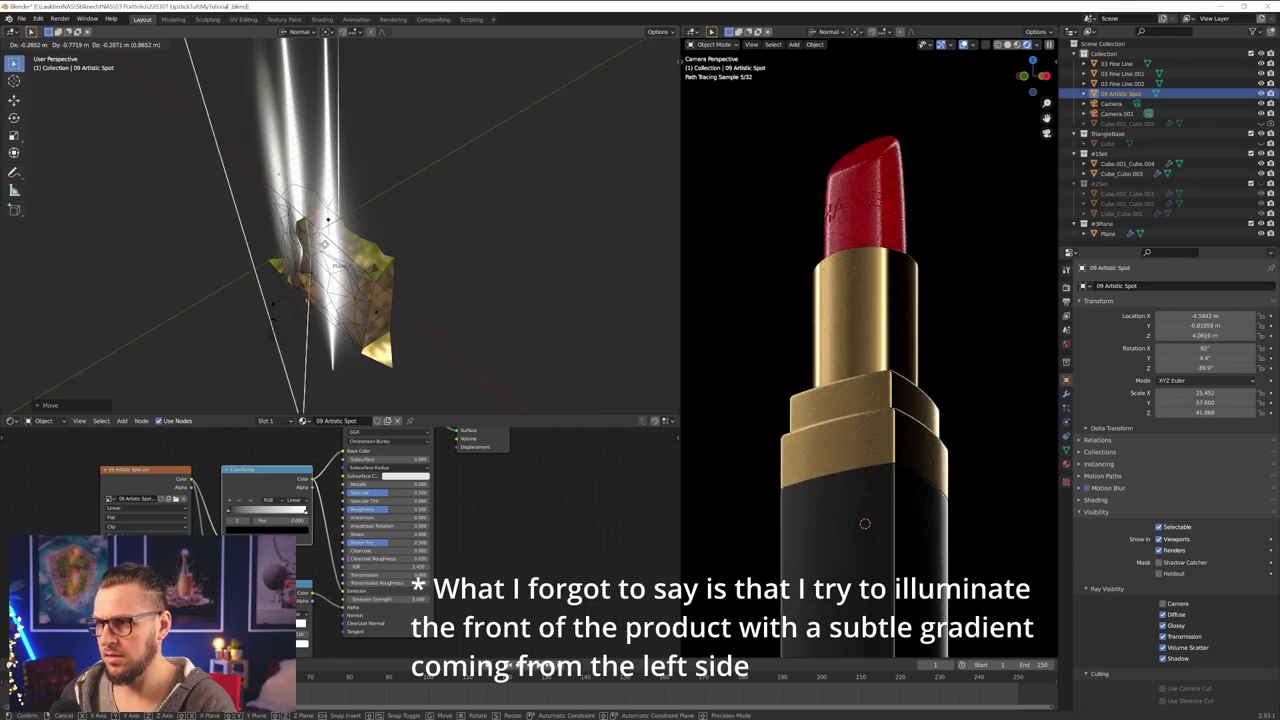
{"action": "key", "text": "x"}
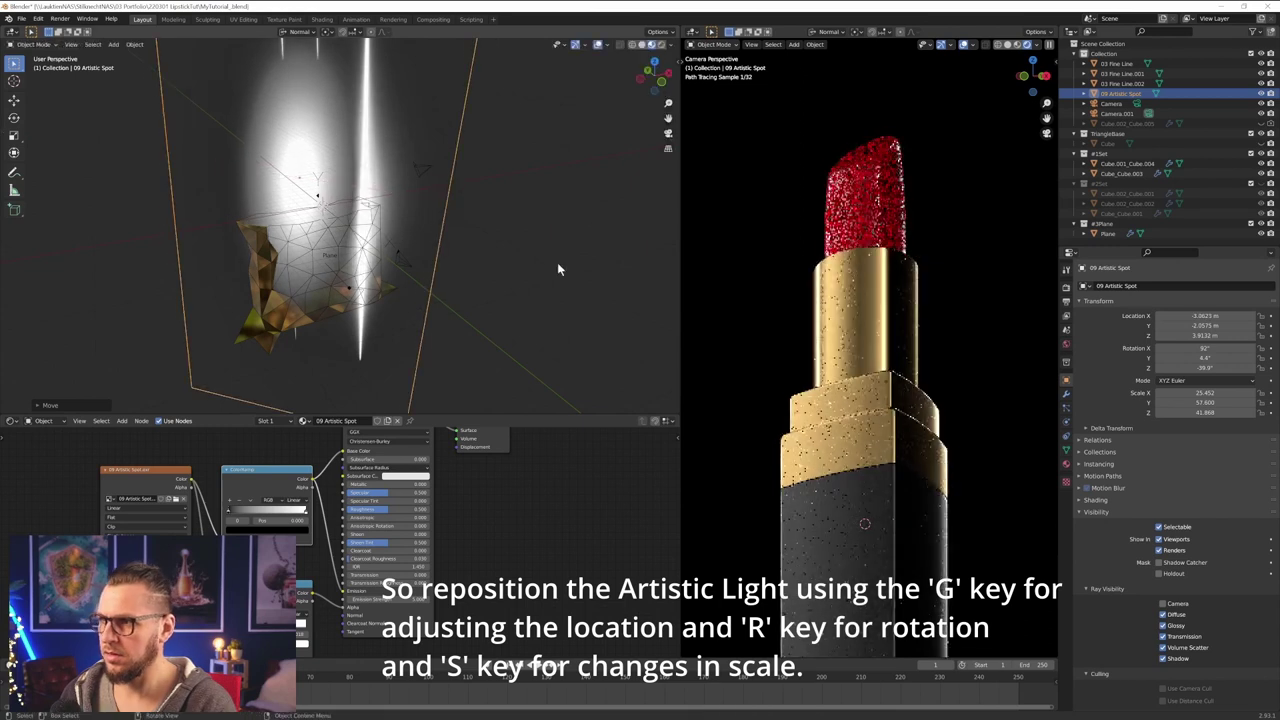
{"action": "left_click", "coordinate": [557, 262]}
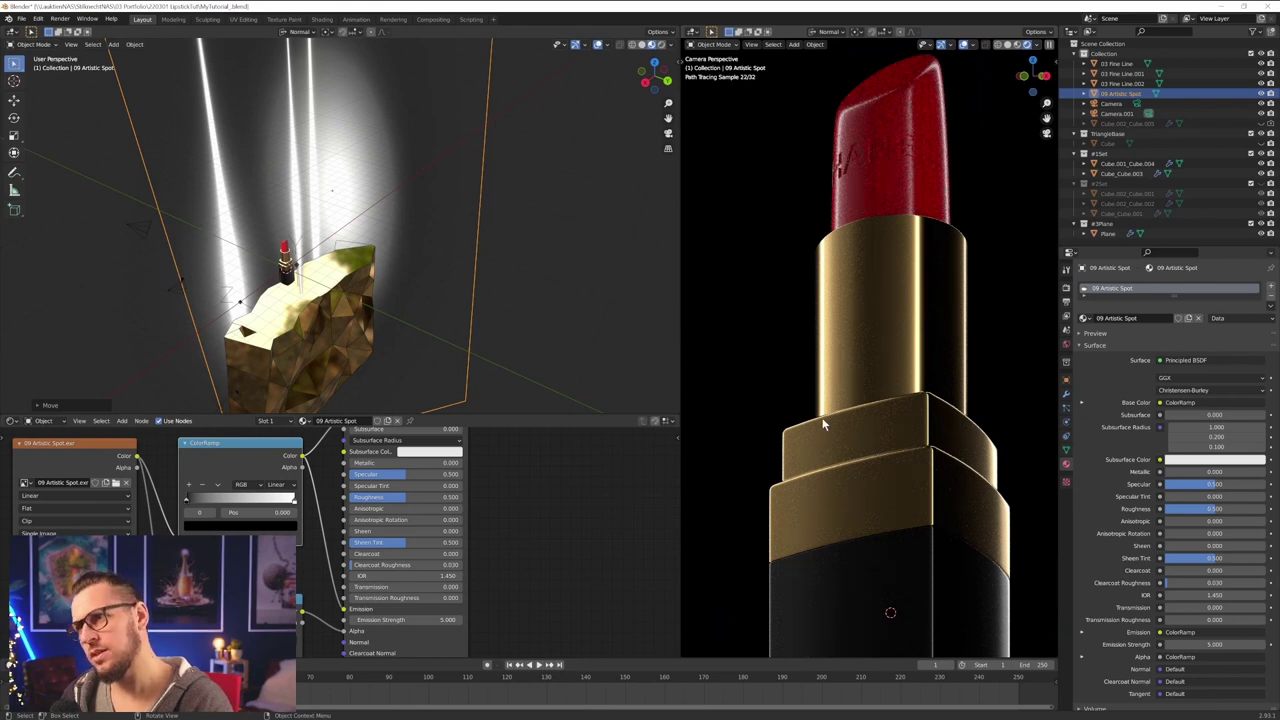
- Reposition the 03 Fine Line.001 light plane beside the lipstick and rotate it slightly to refine the gold tube's edge highlight
{"action": "middle_click_drag", "start_coordinate": [262, 172], "coordinate": [358, 220]}
{"action": "left_click", "coordinate": [352, 237]}
{"action": "left_click", "coordinate": [383, 101]}
{"action": "key", "text": "g"}
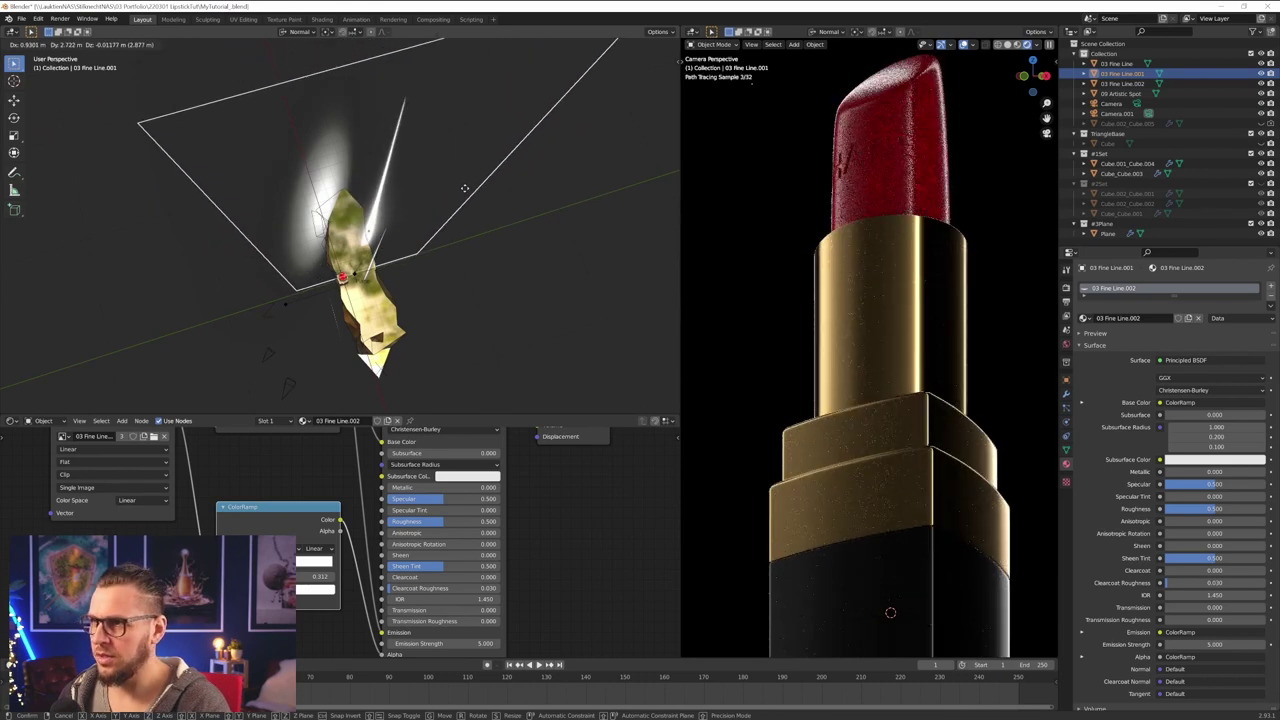
{"action": "left_click", "coordinate": [518, 223]}
{"action": "key", "text": "r"}
{"action": "key", "text": "x"}
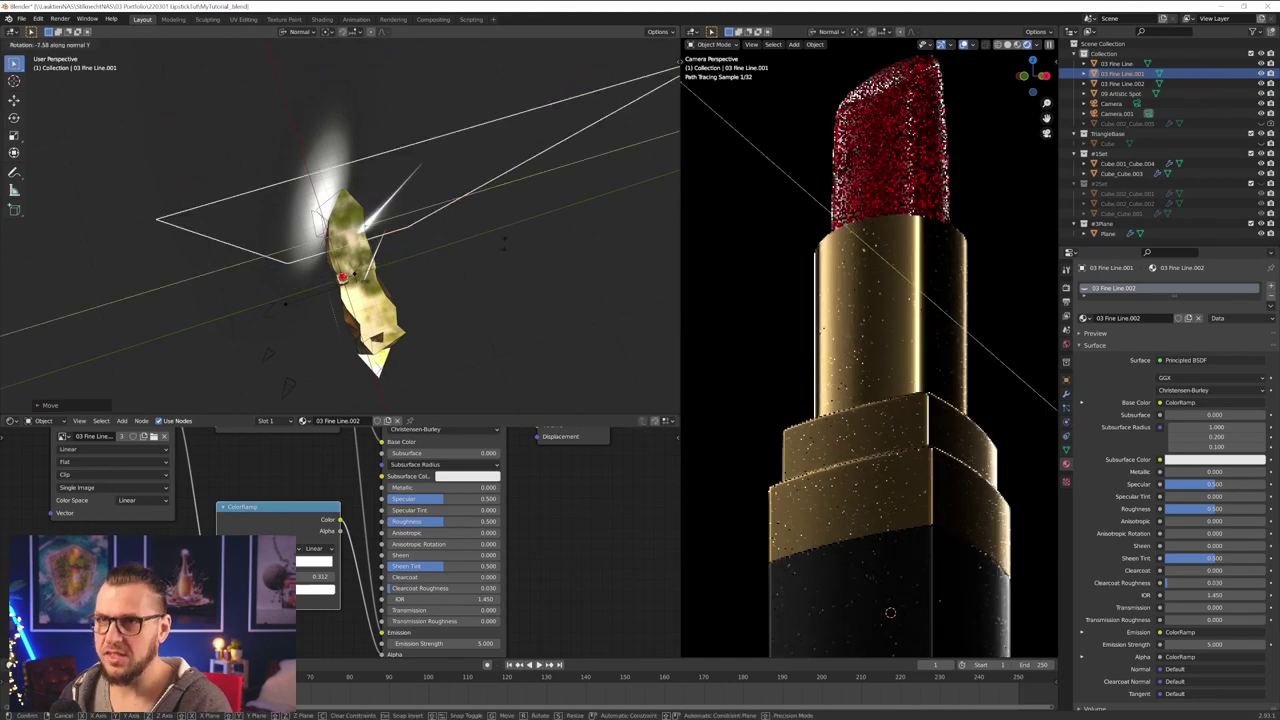
{"action": "left_click", "coordinate": [466, 268]}
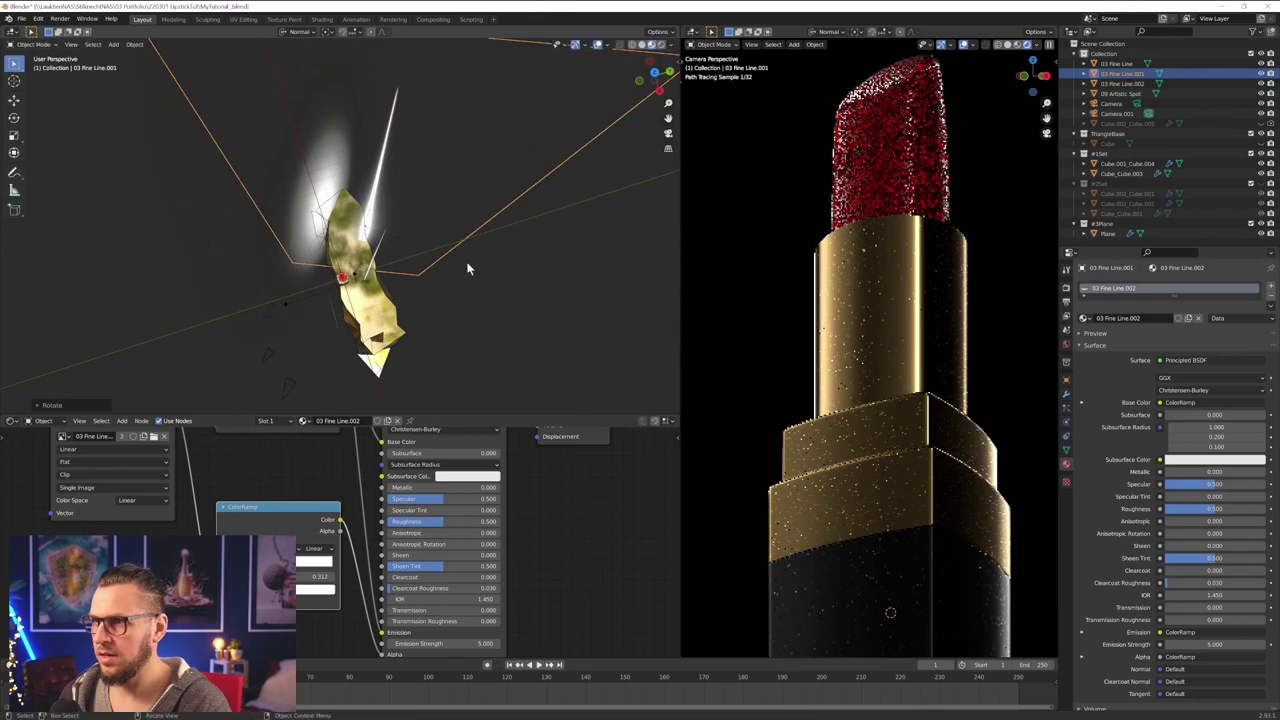
- Scale the 03 Fine Line.001 light plane up to about twice its size along its local Y axis
{"action": "key", "text": "s"}
{"action": "key", "text": "x"}
{"action": "key", "text": "y"}
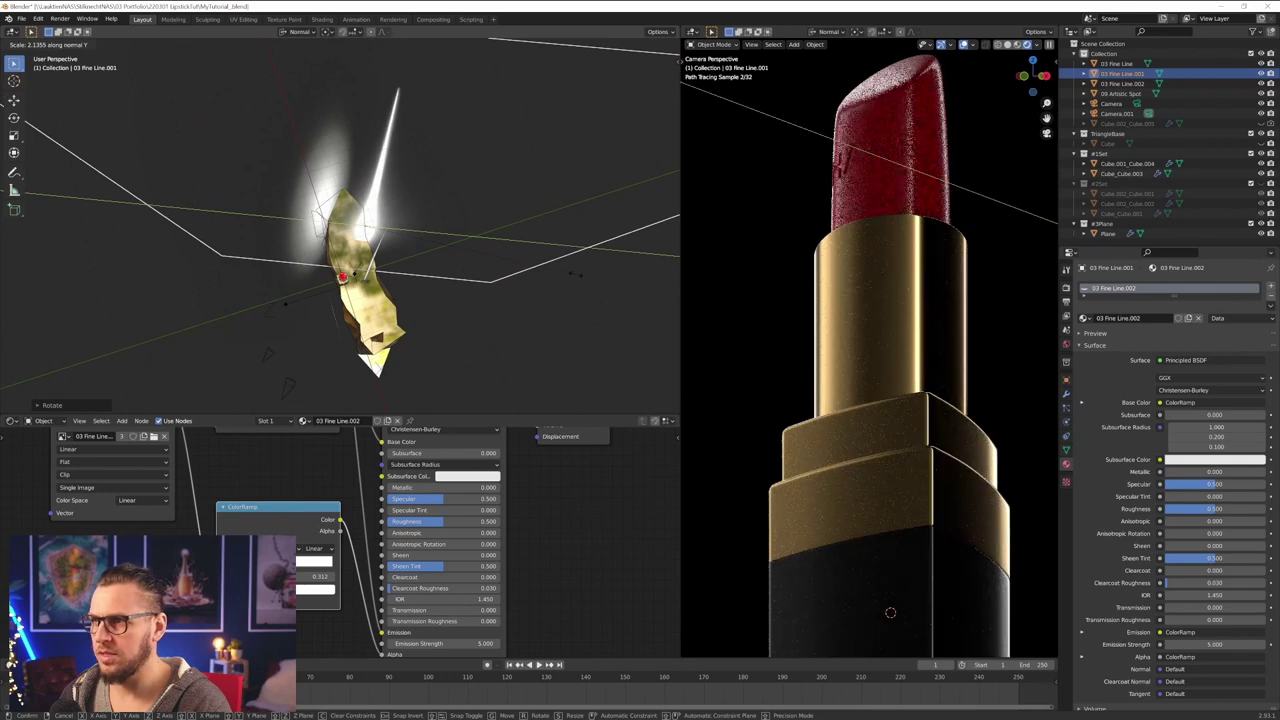
{"action": "left_click", "coordinate": [556, 267]}
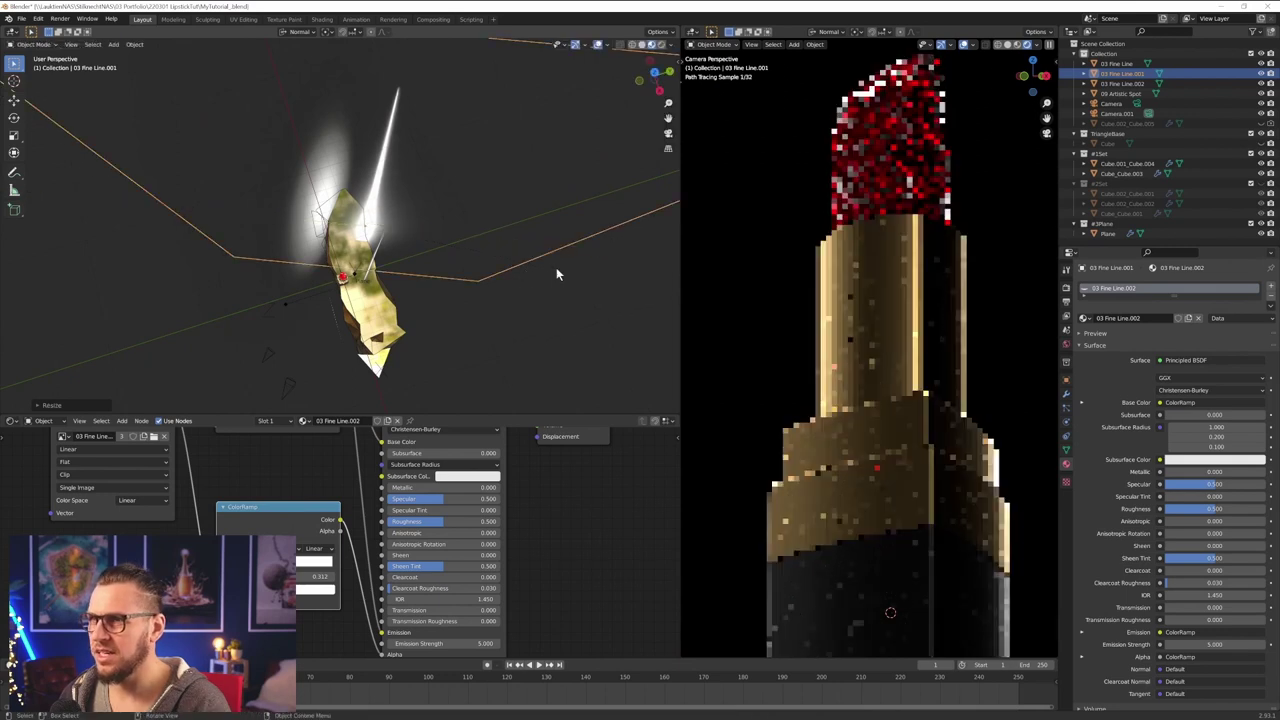
- Shift the 09 Artistic Spot plane along its local Y axis beside the lipstick
{"action": "middle_click_drag", "start_coordinate": [556, 267], "coordinate": [439, 271]}
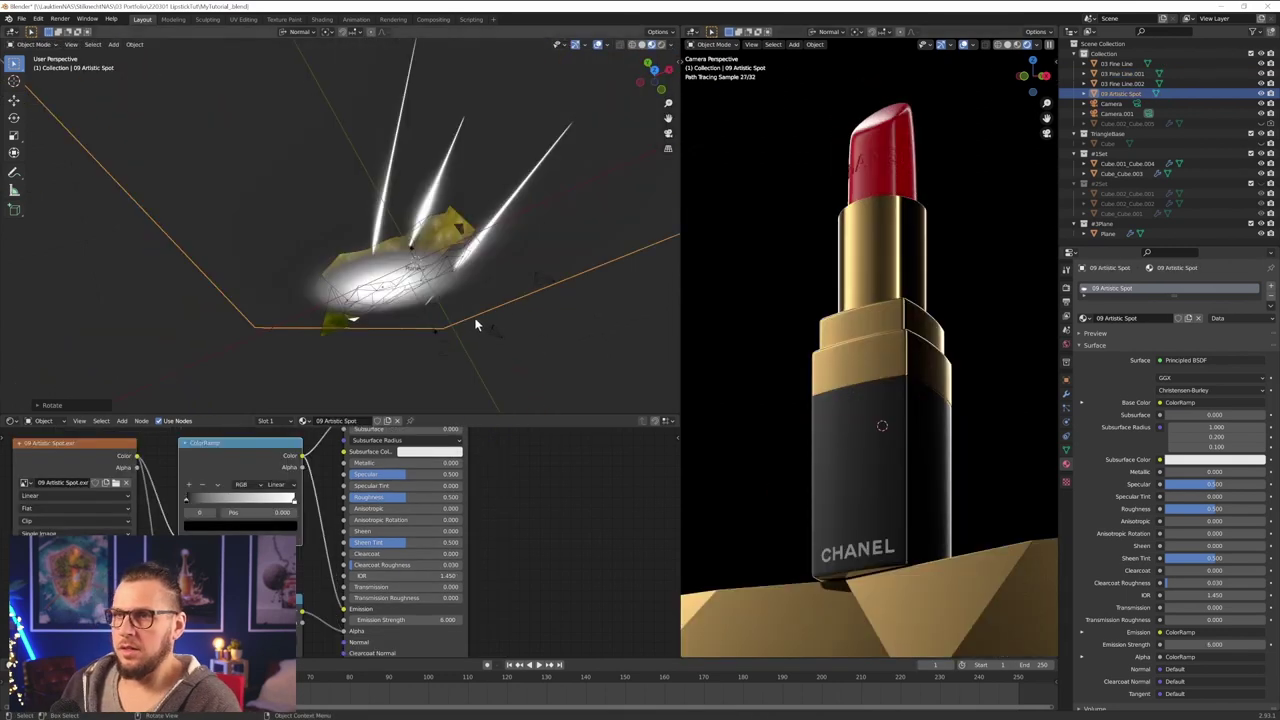
{"action": "key", "text": "g"}
{"action": "key", "text": "y"}
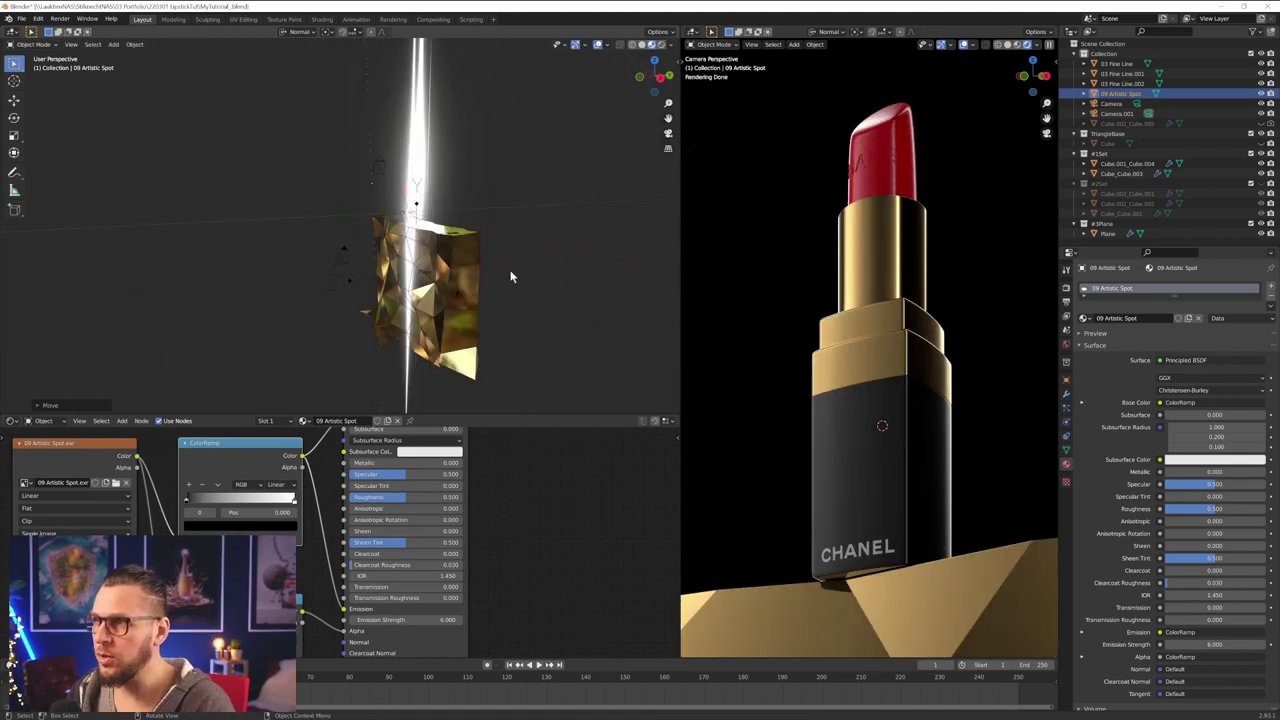
{"action": "middle_click_drag", "start_coordinate": [514, 277], "coordinate": [423, 262]}
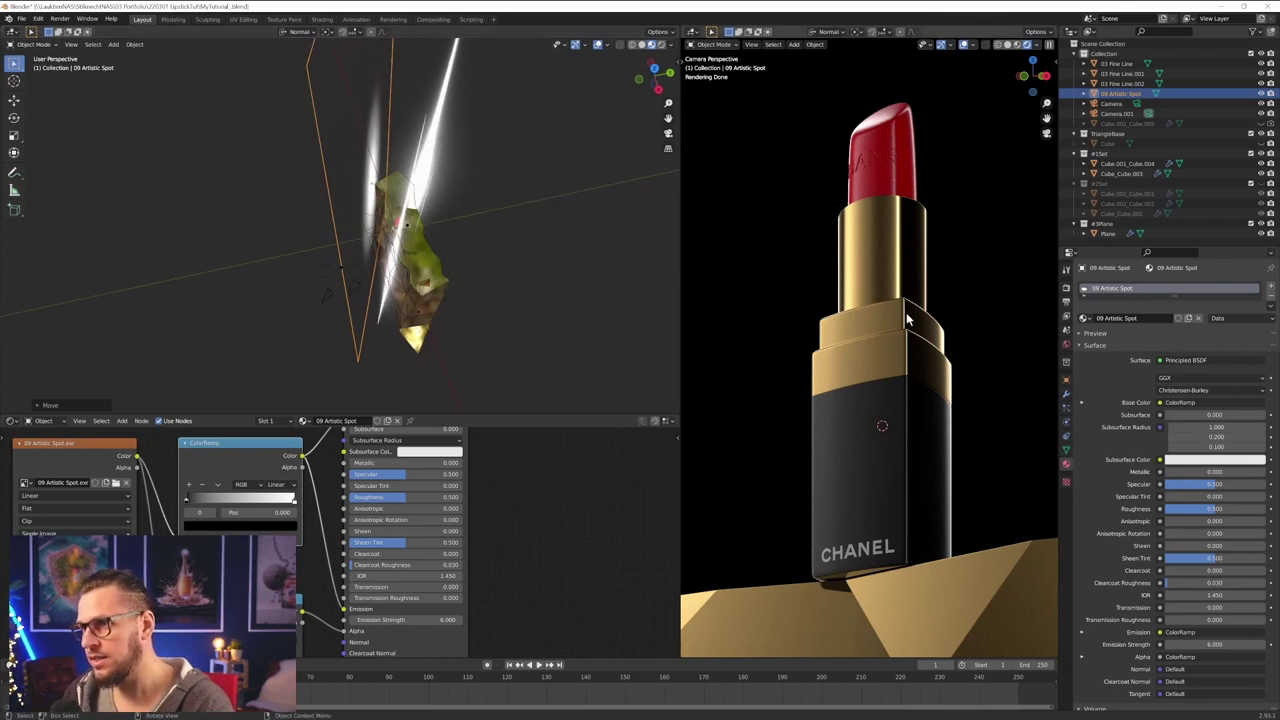
{"action": "middle_click_drag", "start_coordinate": [364, 228], "coordinate": [438, 280]}
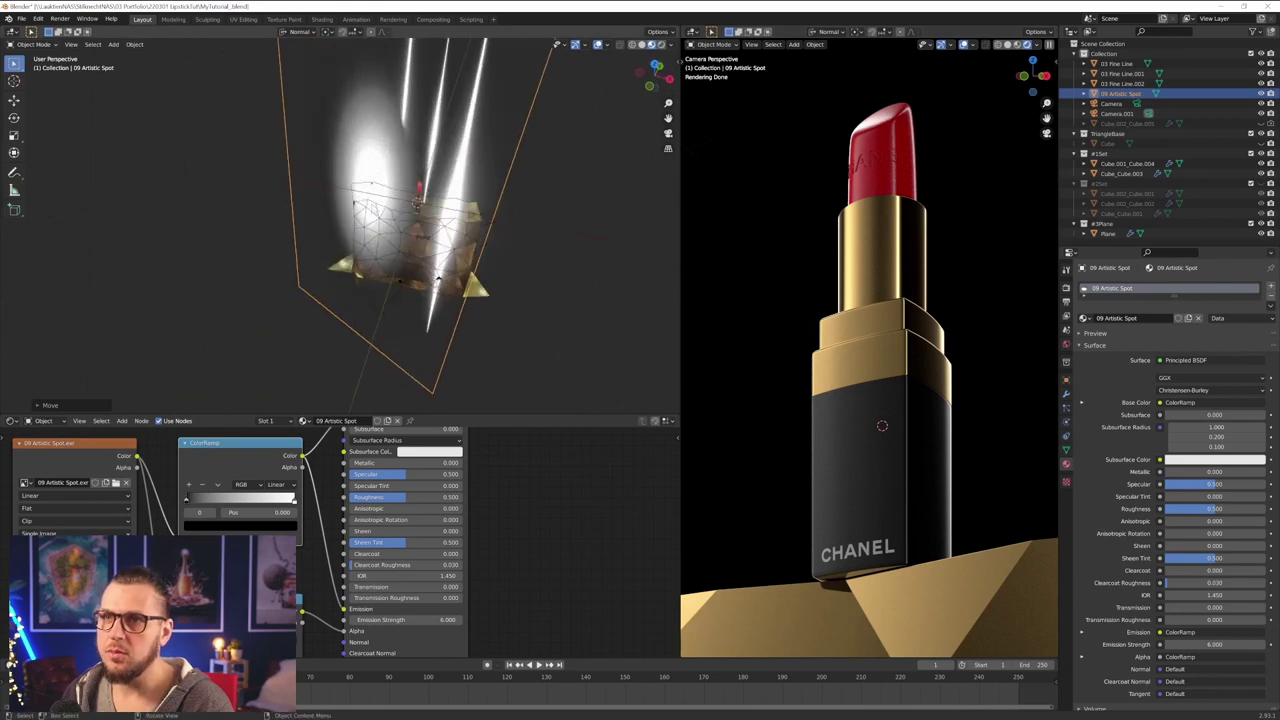
{"action": "middle_click_drag", "start_coordinate": [419, 210], "coordinate": [539, 388]}
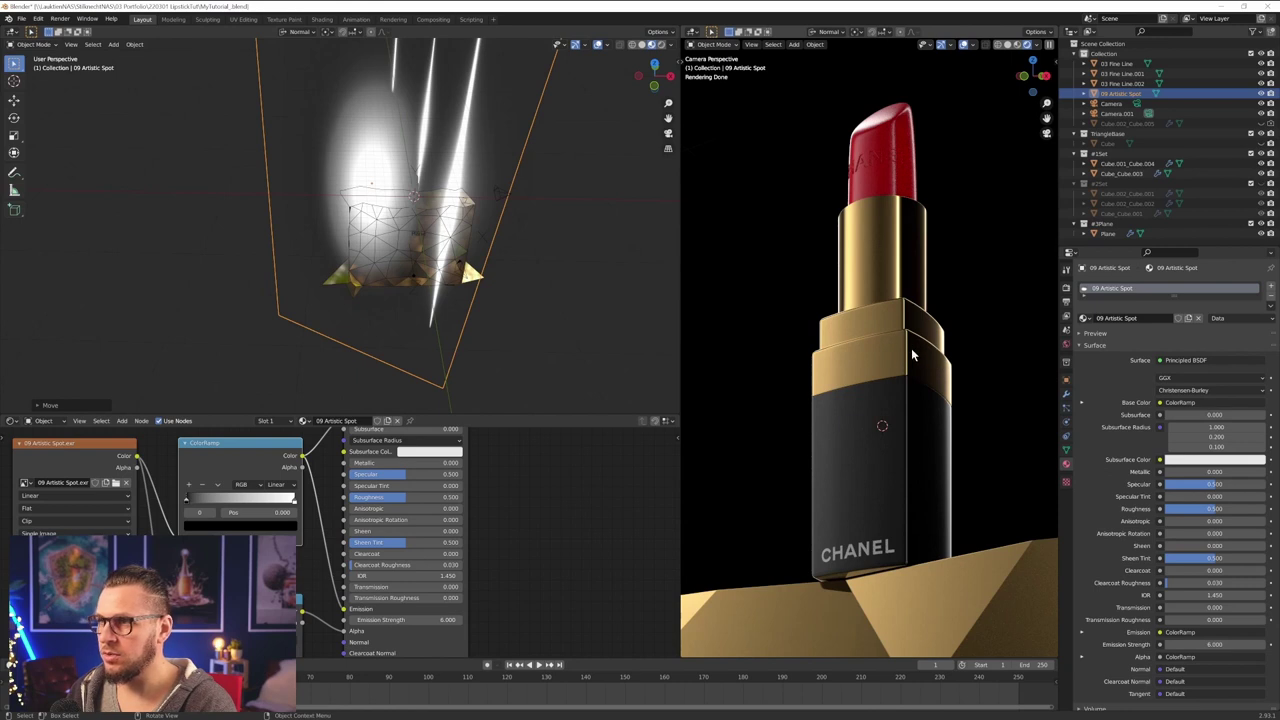
- Rescale the 03 Fine Line light plane along its local Y axis and shift it along the same axis
{"action": "middle_click_drag", "start_coordinate": [586, 277], "coordinate": [374, 285]}
{"action": "scroll", "coordinate": [417, 307], "scroll_direction": "up", "scroll_amount": 2}
{"action": "left_click", "coordinate": [403, 294]}
{"action": "key", "text": "s"}
{"action": "key", "text": "y"}
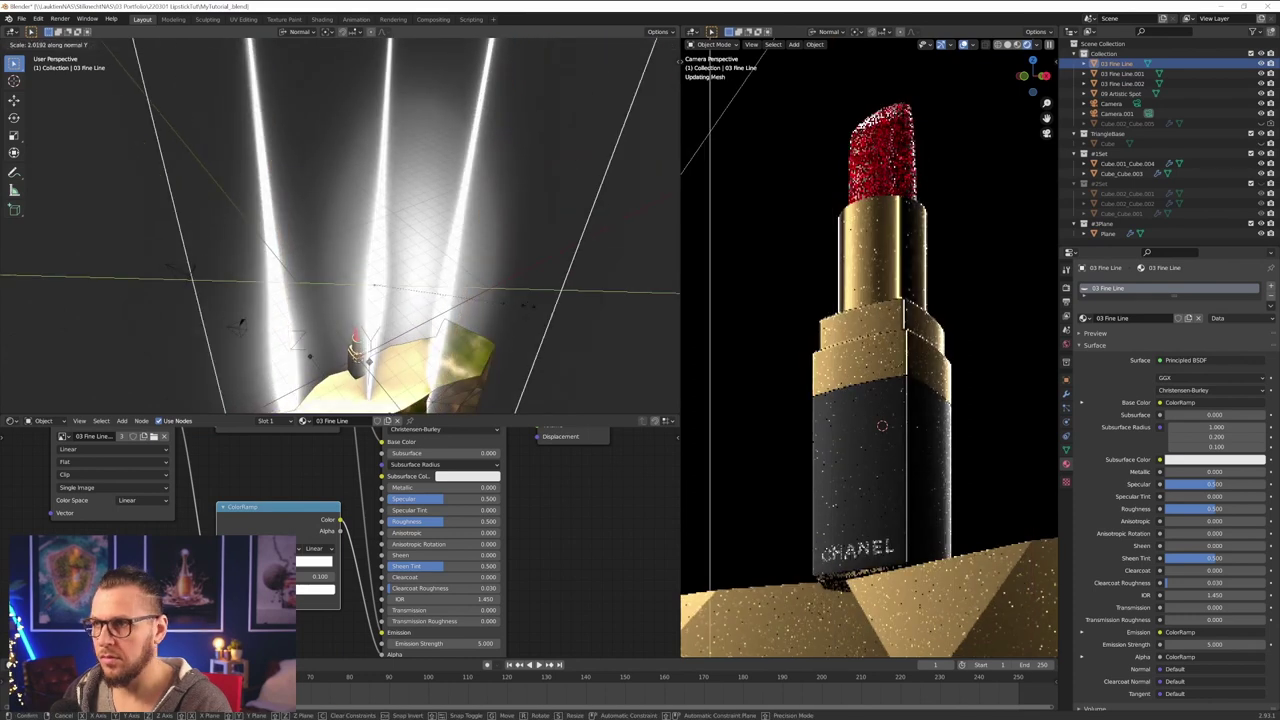
{"action": "right_click", "coordinate": [10, 304]}
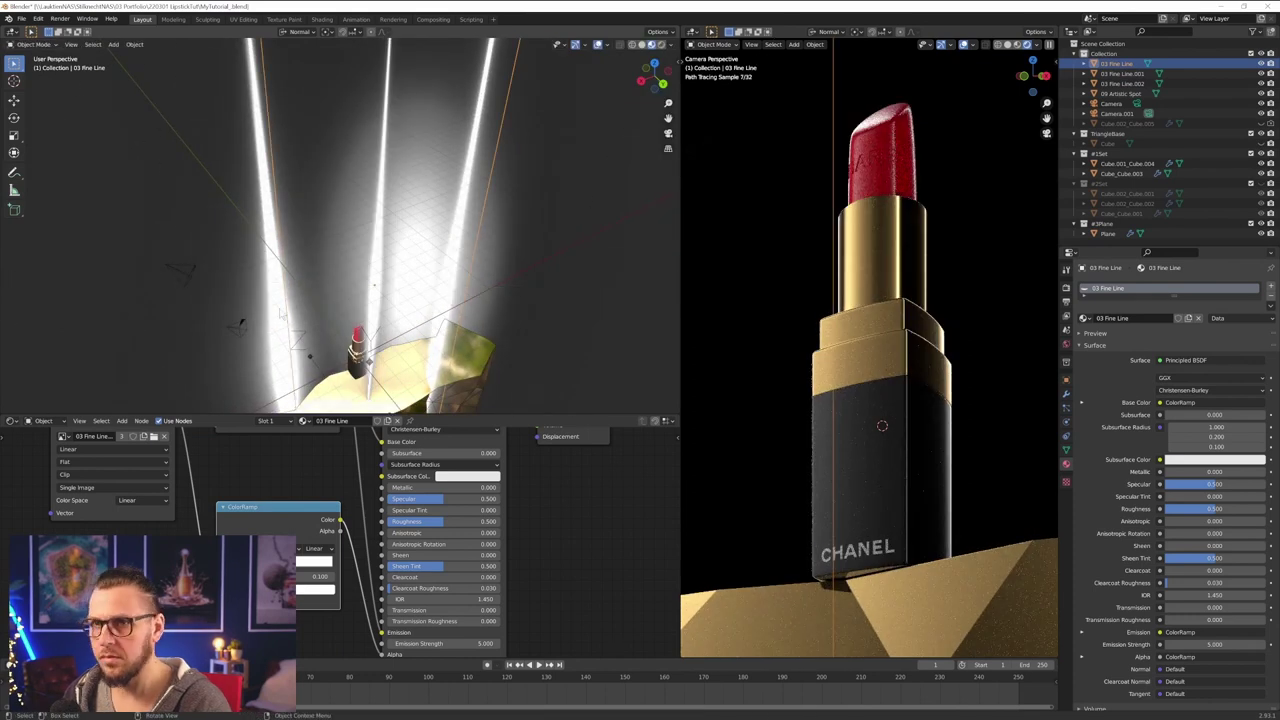
{"action": "key", "text": "s"}
{"action": "key", "text": "y"}
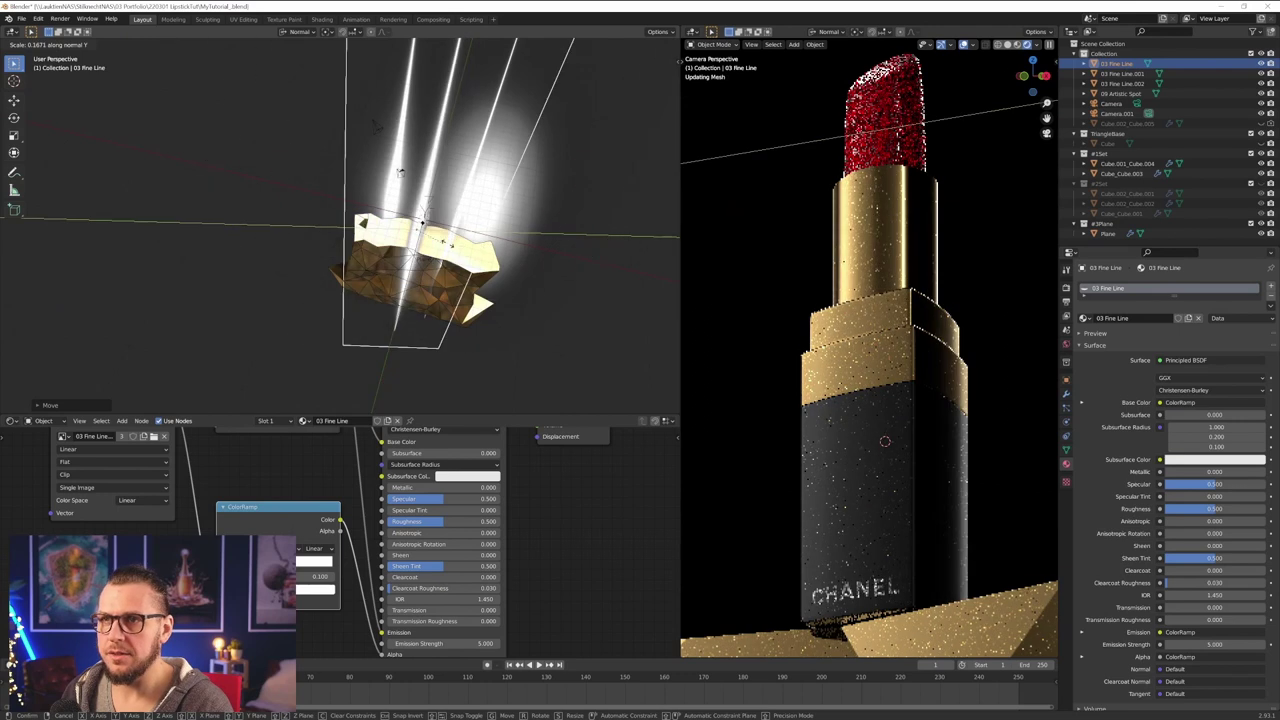
{"action": "left_click", "coordinate": [456, 257]}
{"action": "key", "text": "g"}
{"action": "key", "text": "y"}
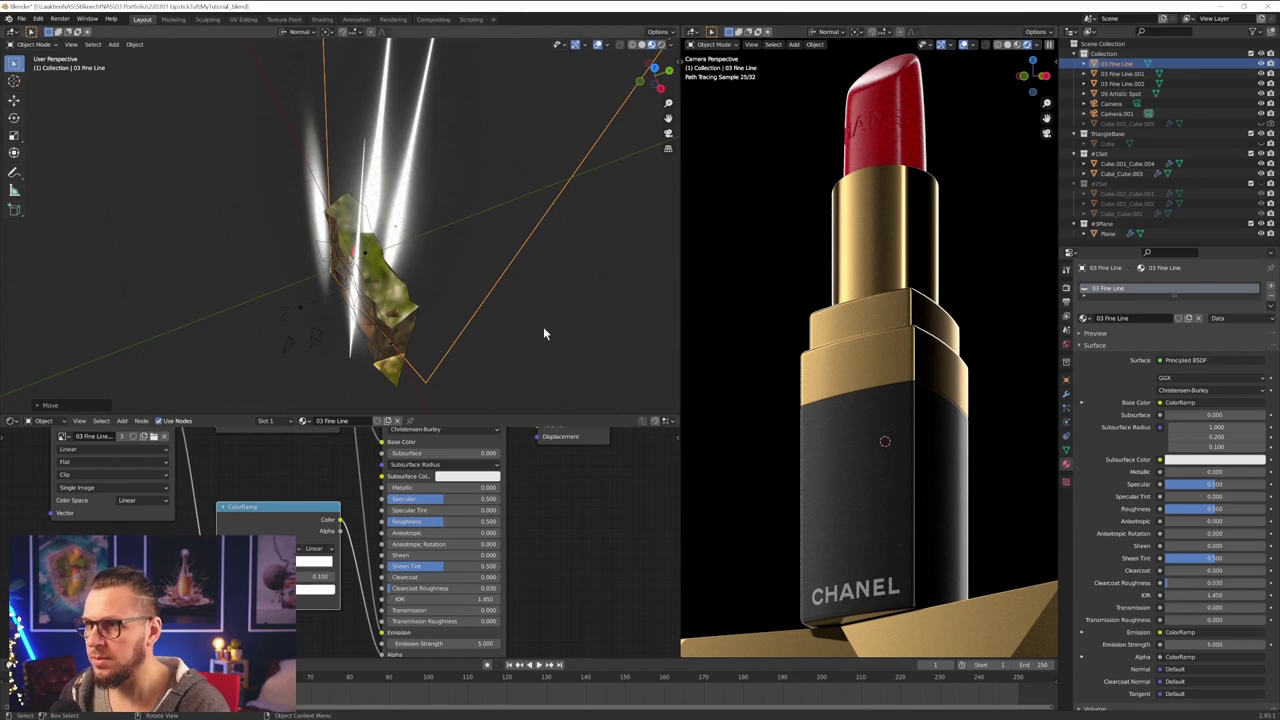
- Duplicate the 09 Artistic Spot plane to the opposite side of the lipstick and rotate the copy about its Y axis
{"action": "middle_click_drag", "start_coordinate": [430, 237], "coordinate": [461, 248]}
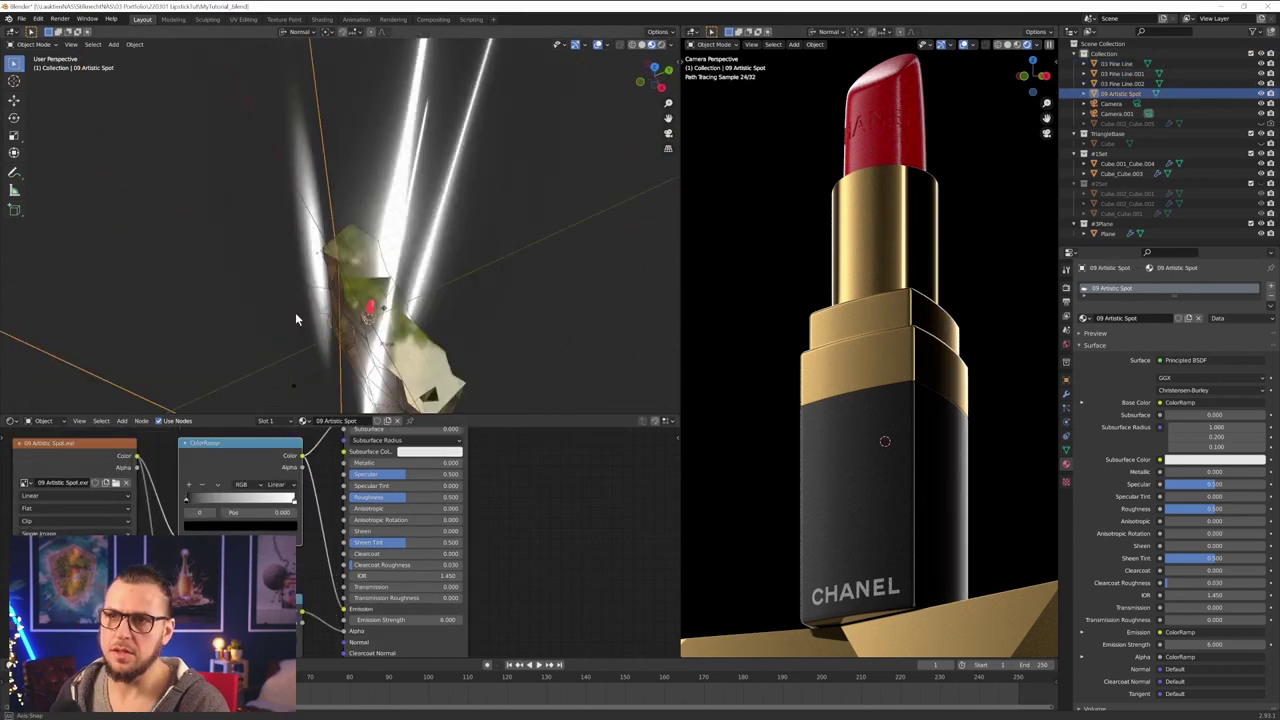
{"action": "middle_click_drag", "start_coordinate": [295, 312], "coordinate": [328, 291]}
{"action": "key", "text": "shift+d"}
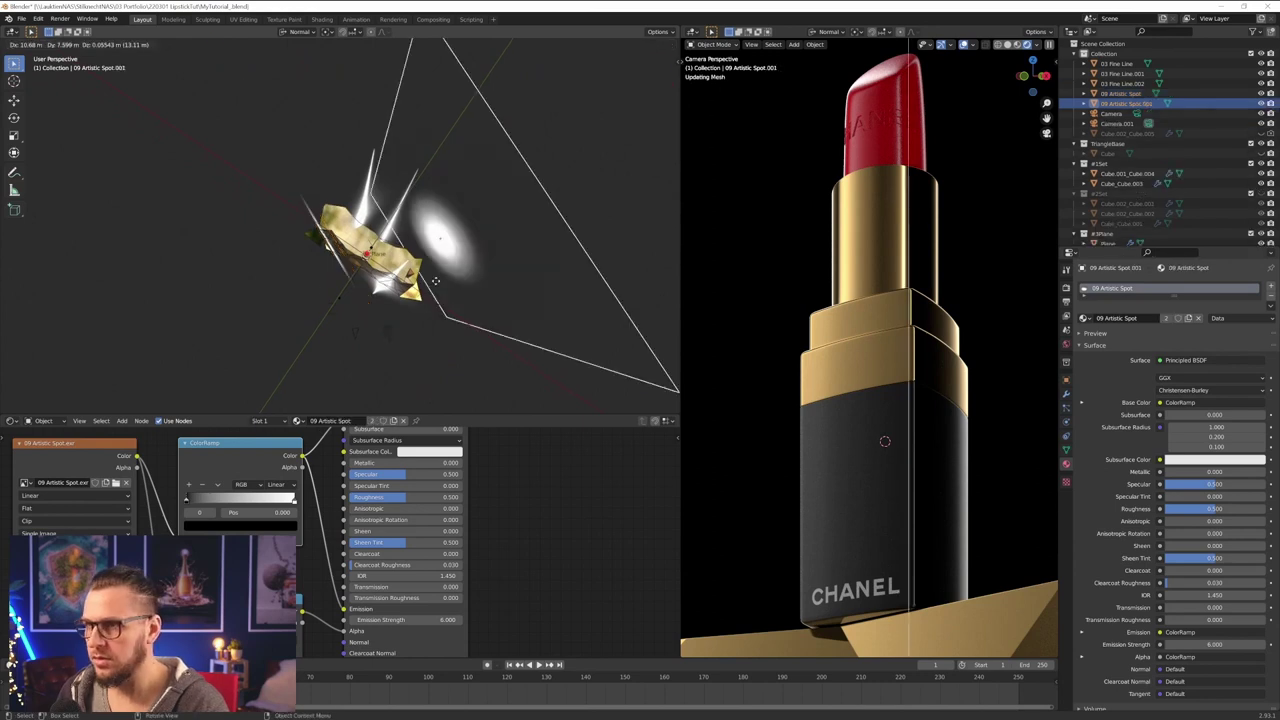
{"action": "left_click", "coordinate": [453, 268]}
{"action": "key", "text": "r"}
{"action": "key", "text": "y"}
{"action": "key", "text": "y"}
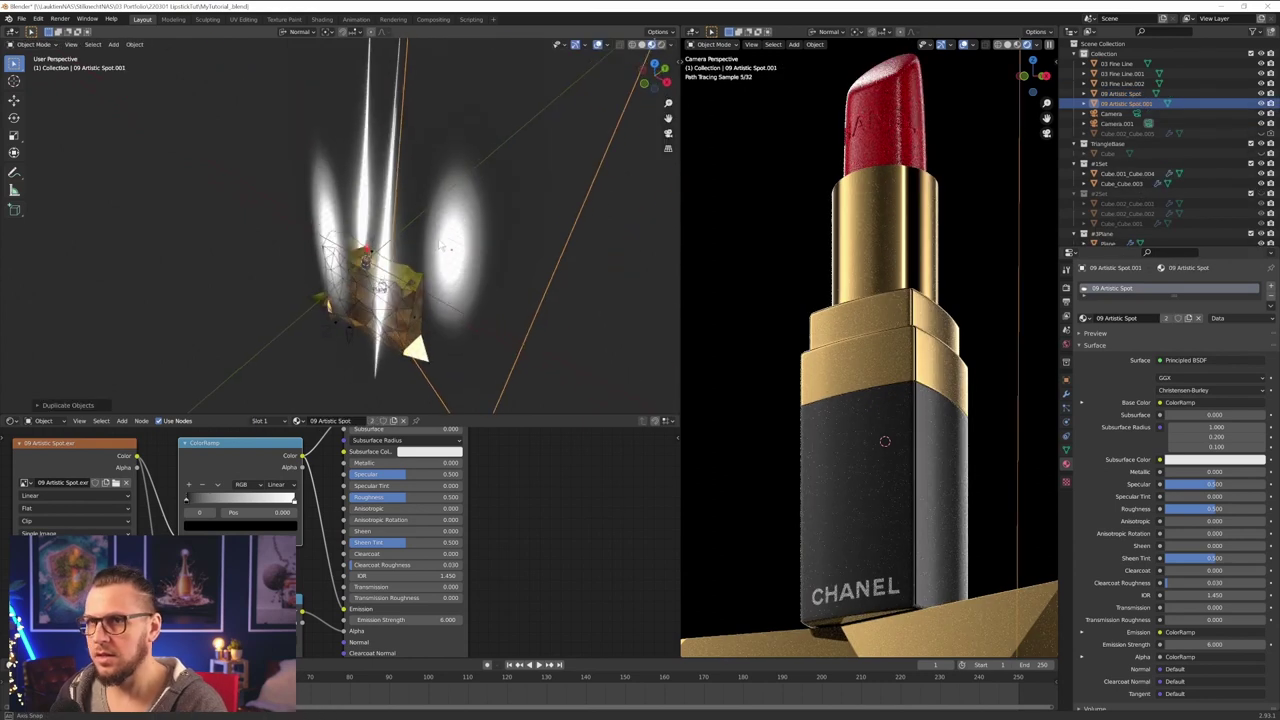
{"action": "left_click", "coordinate": [475, 319]}
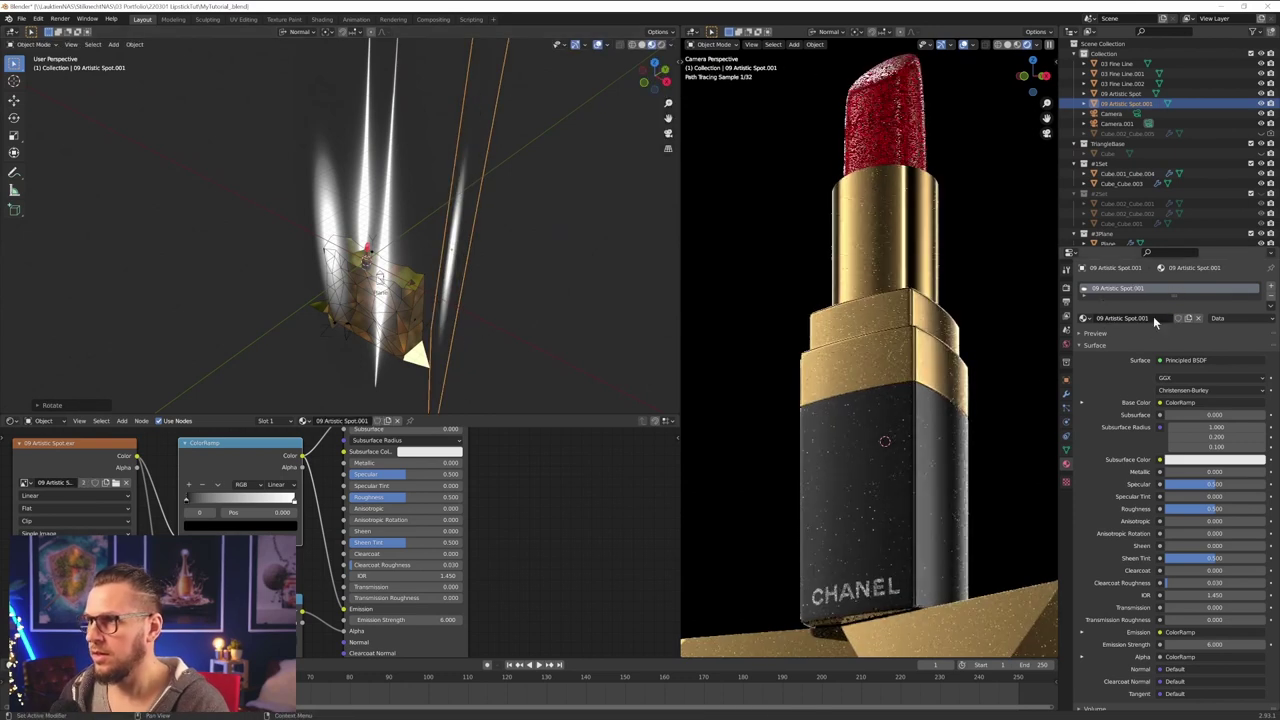
- Set the emission strength of the duplicated Artistic Spot's own material, 09 Artistic Spot.001, to 1
{"action": "middle_click_drag", "start_coordinate": [409, 374], "coordinate": [474, 386]}
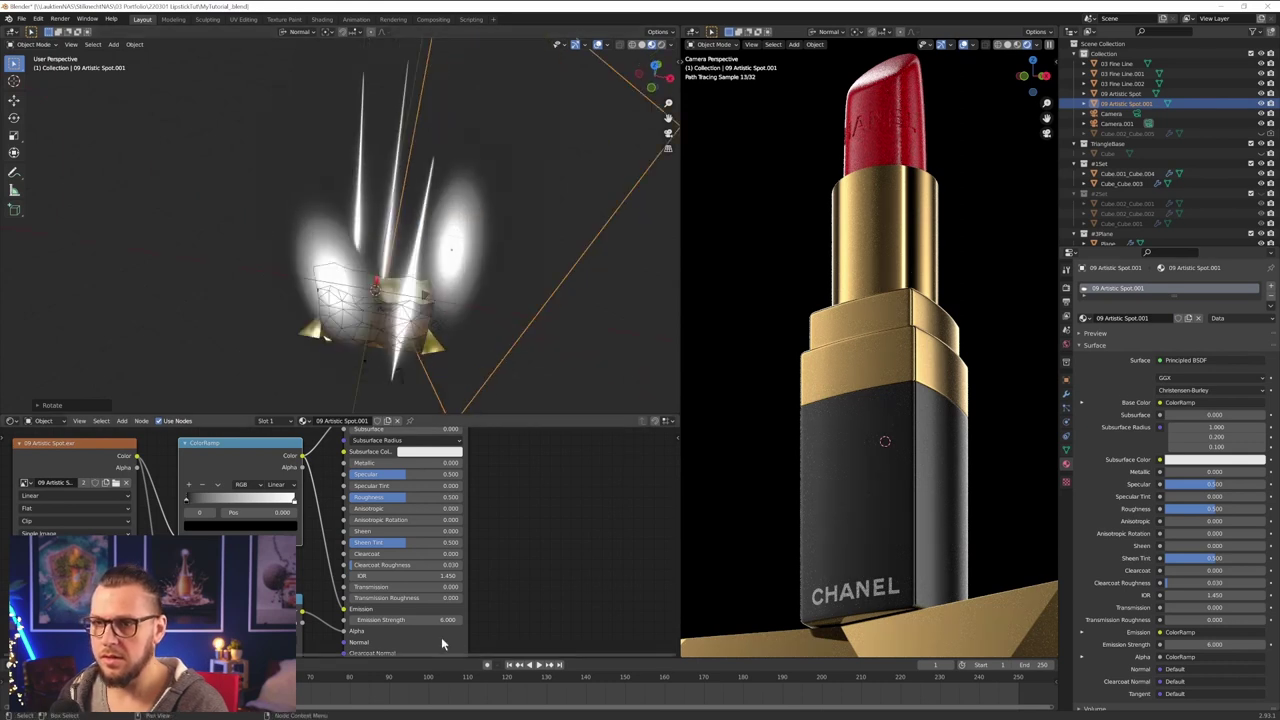
{"action": "left_click", "coordinate": [424, 620]}
{"action": "type", "text": "1"}
{"action": "key", "text": "Return"}
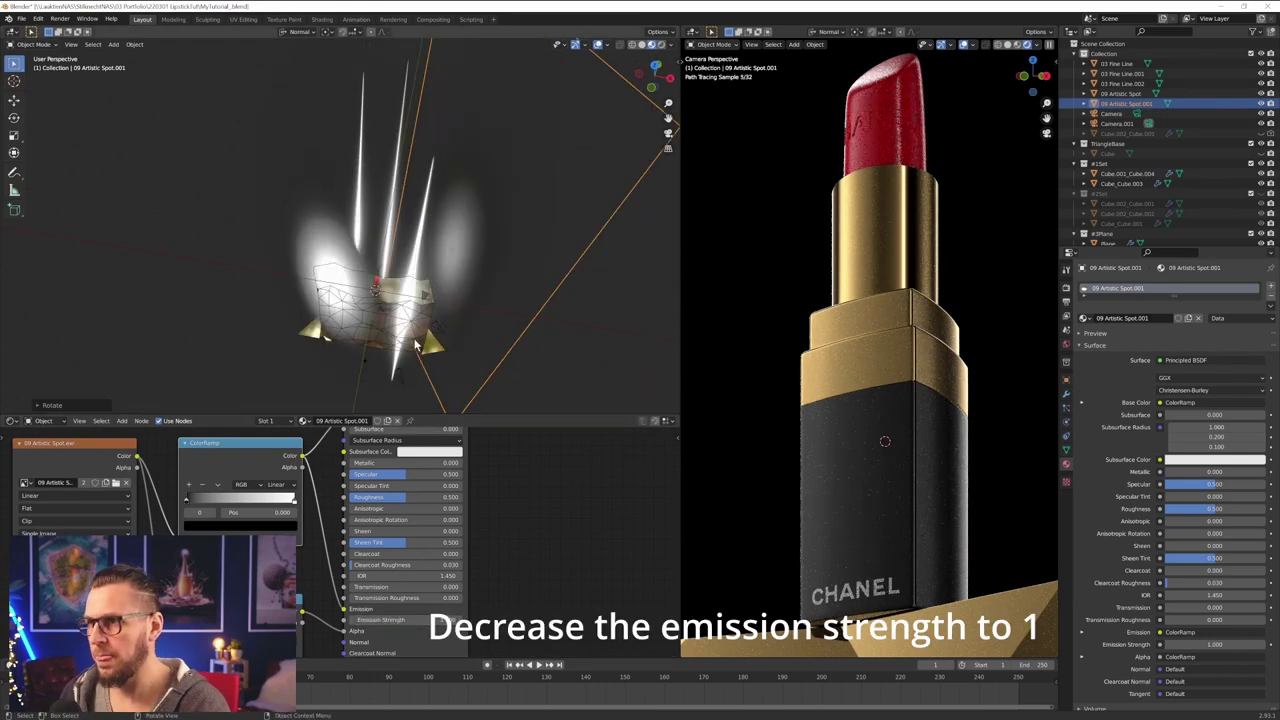
- Move the 09 Artistic Spot.001 plane closer to the lipstick, rotating it slightly to adjust the side reflection
{"action": "middle_click_drag", "start_coordinate": [507, 262], "coordinate": [481, 297]}
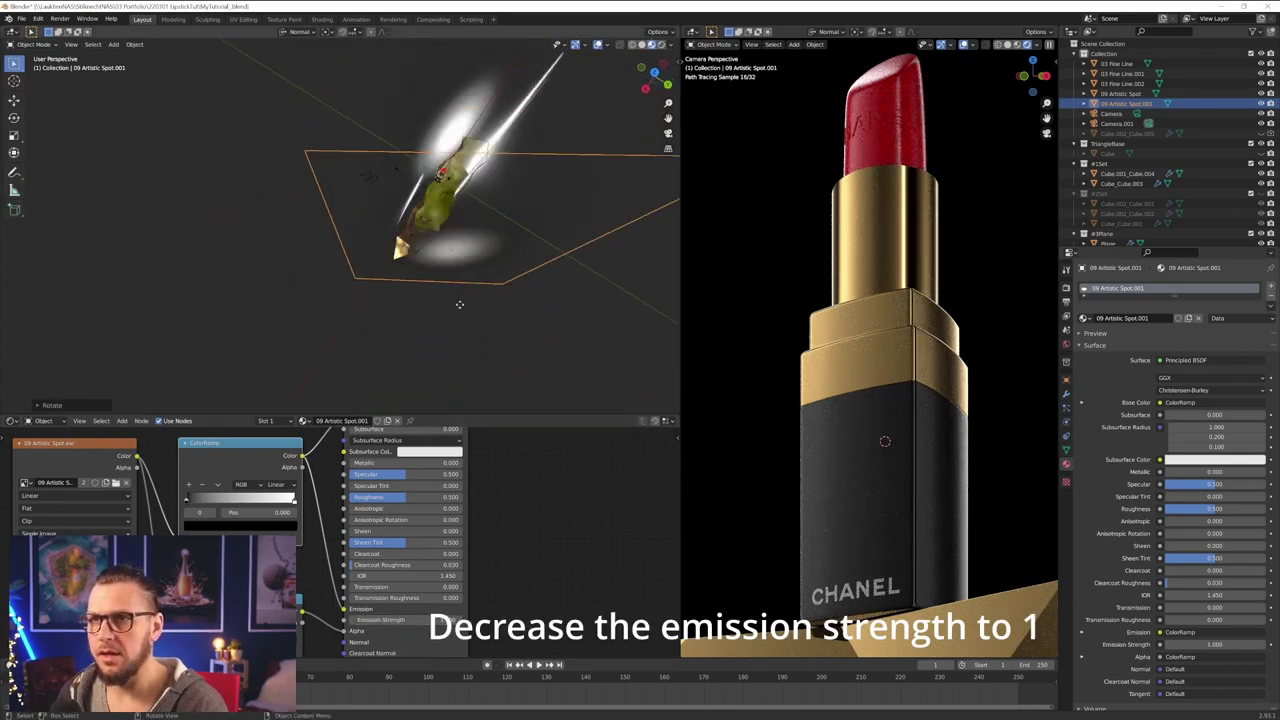
{"action": "key", "text": "g"}
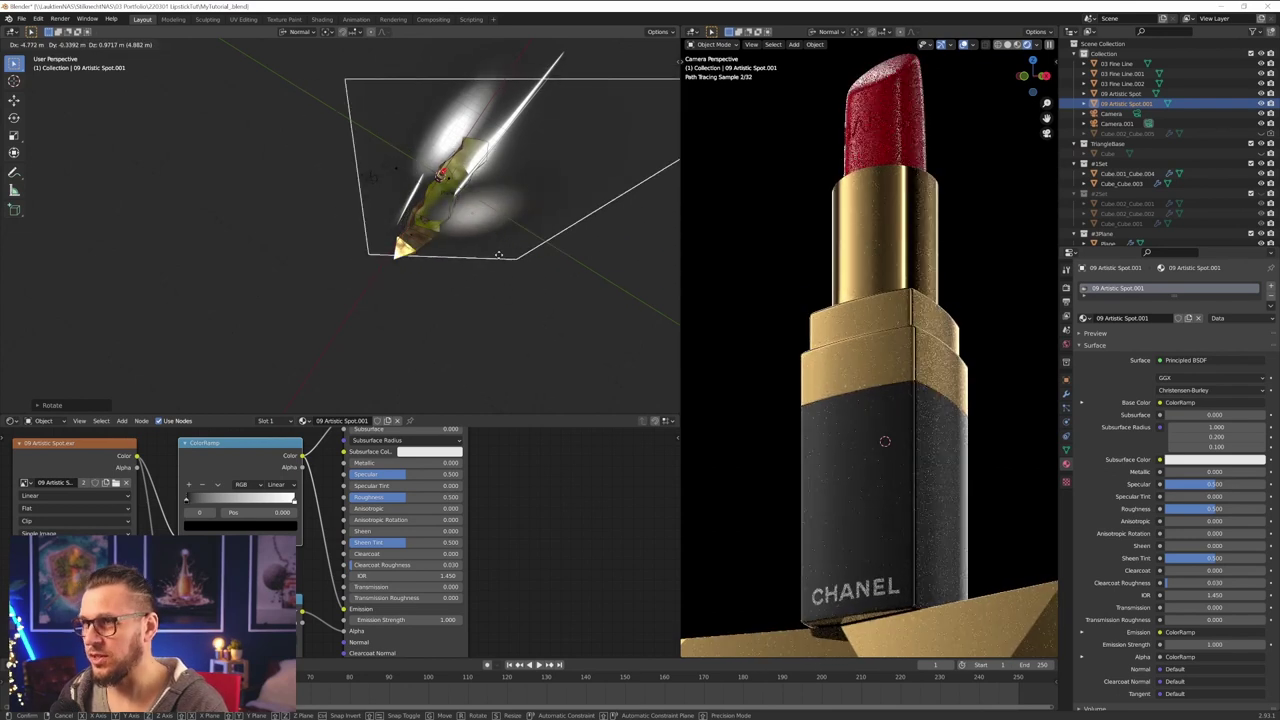
{"action": "left_click", "coordinate": [498, 254]}
{"action": "middle_click_drag", "start_coordinate": [498, 254], "coordinate": [549, 255]}
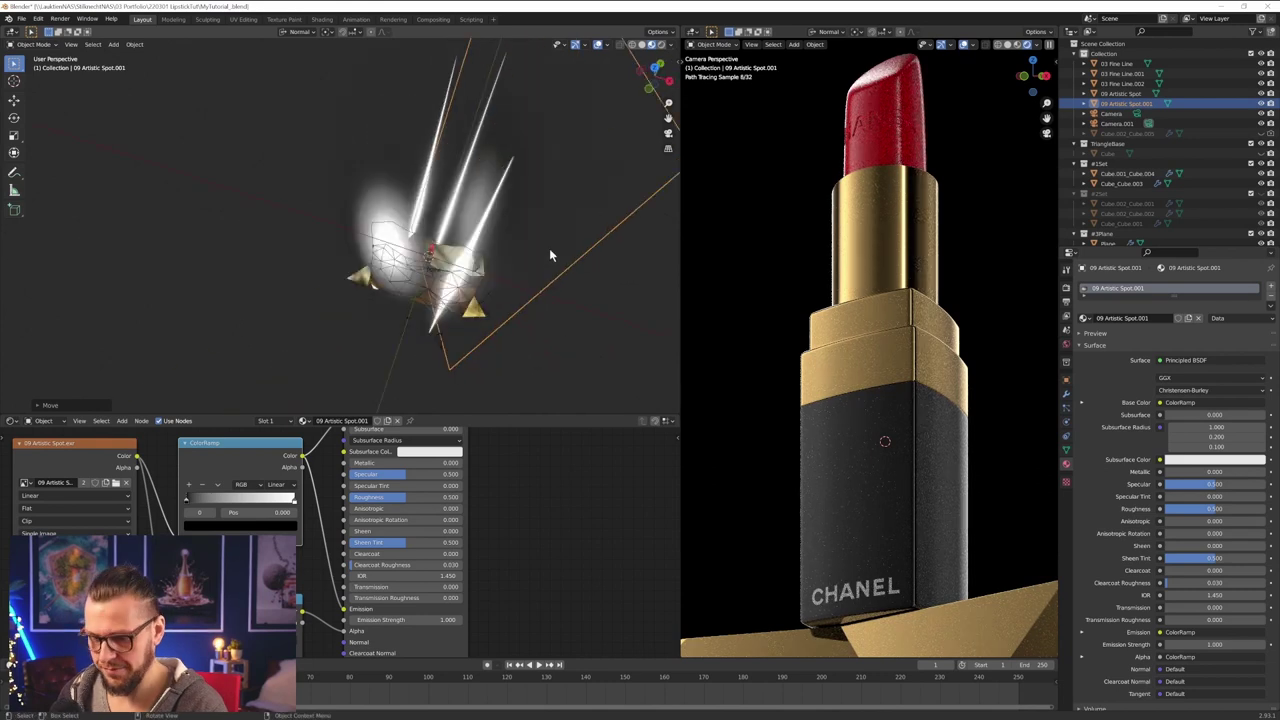
{"action": "key", "text": "r"}
{"action": "left_click", "coordinate": [557, 214]}
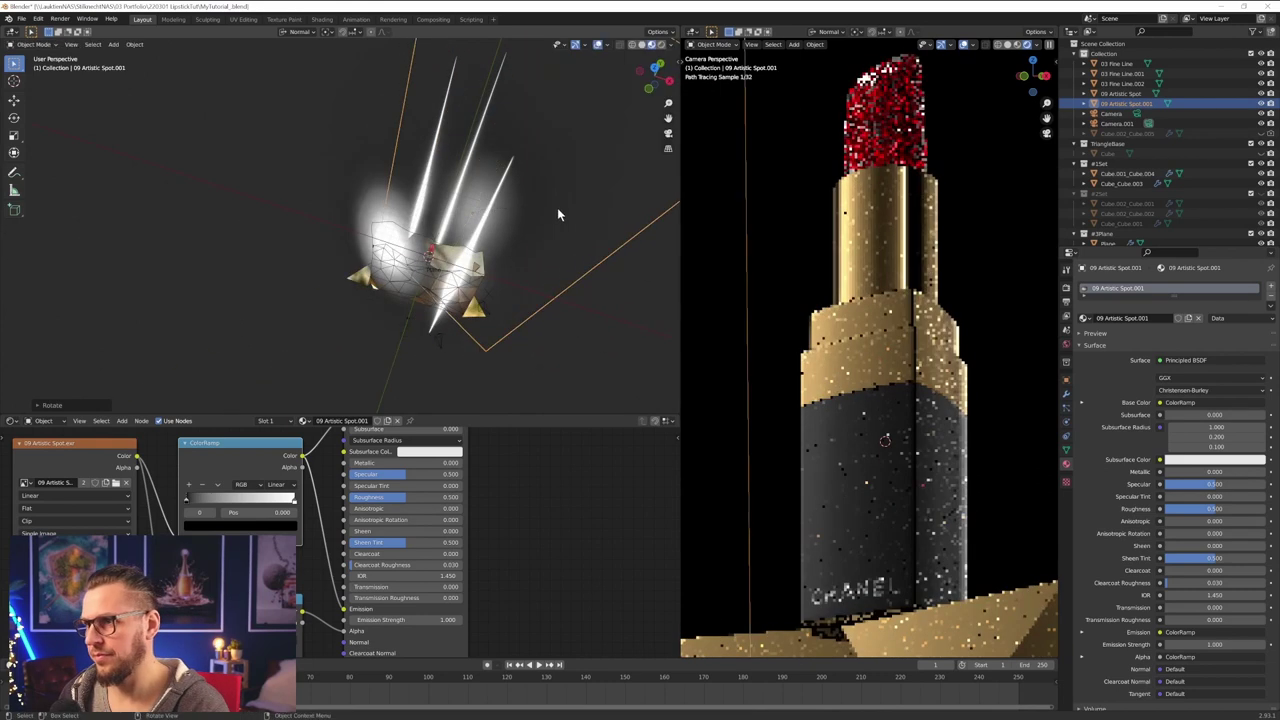
{"action": "key", "text": "g"}
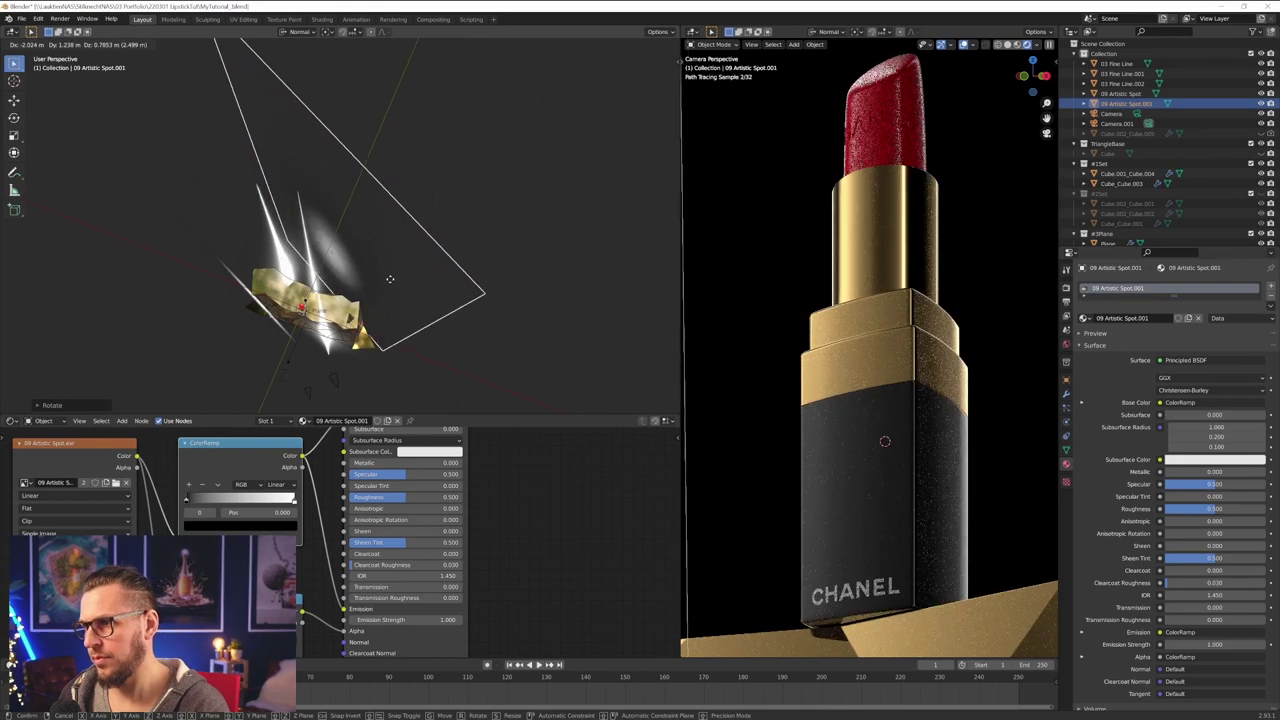
{"action": "left_click", "coordinate": [390, 279]}
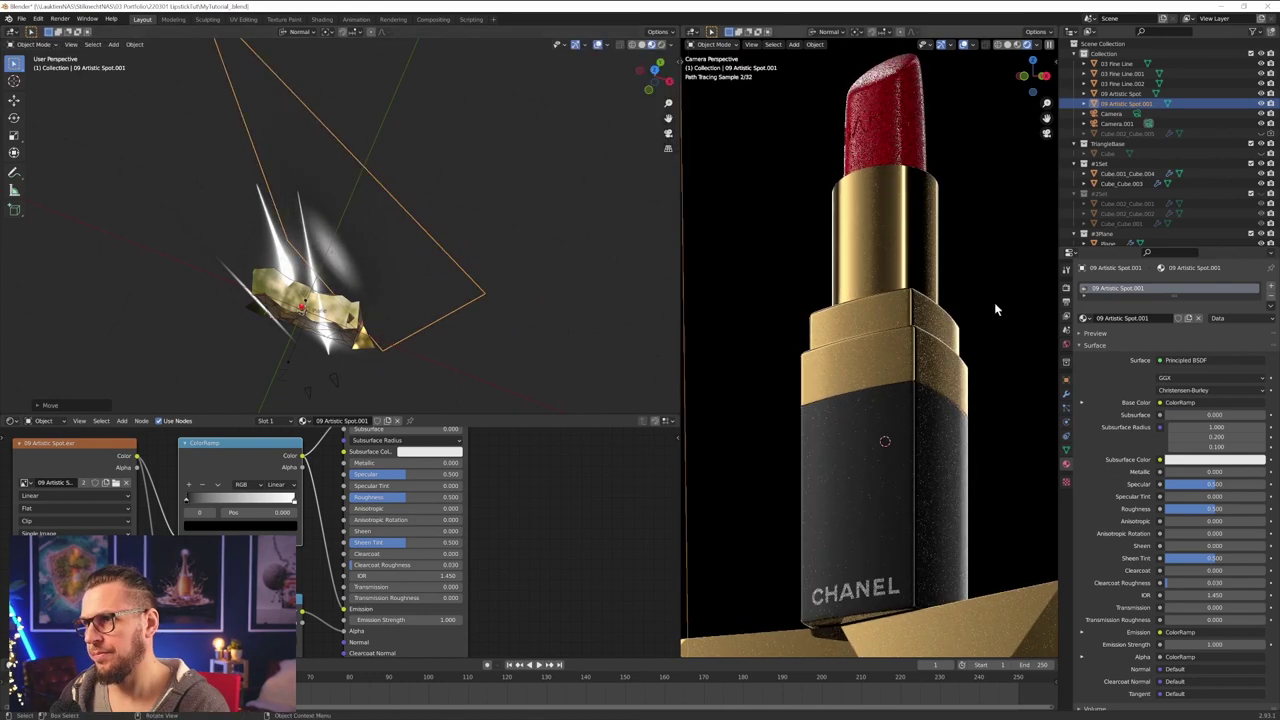
- Toggle the visibility of the 09 Artistic Spot.001 plane to compare the render with and without it
{"action": "left_click", "coordinate": [1261, 105]}
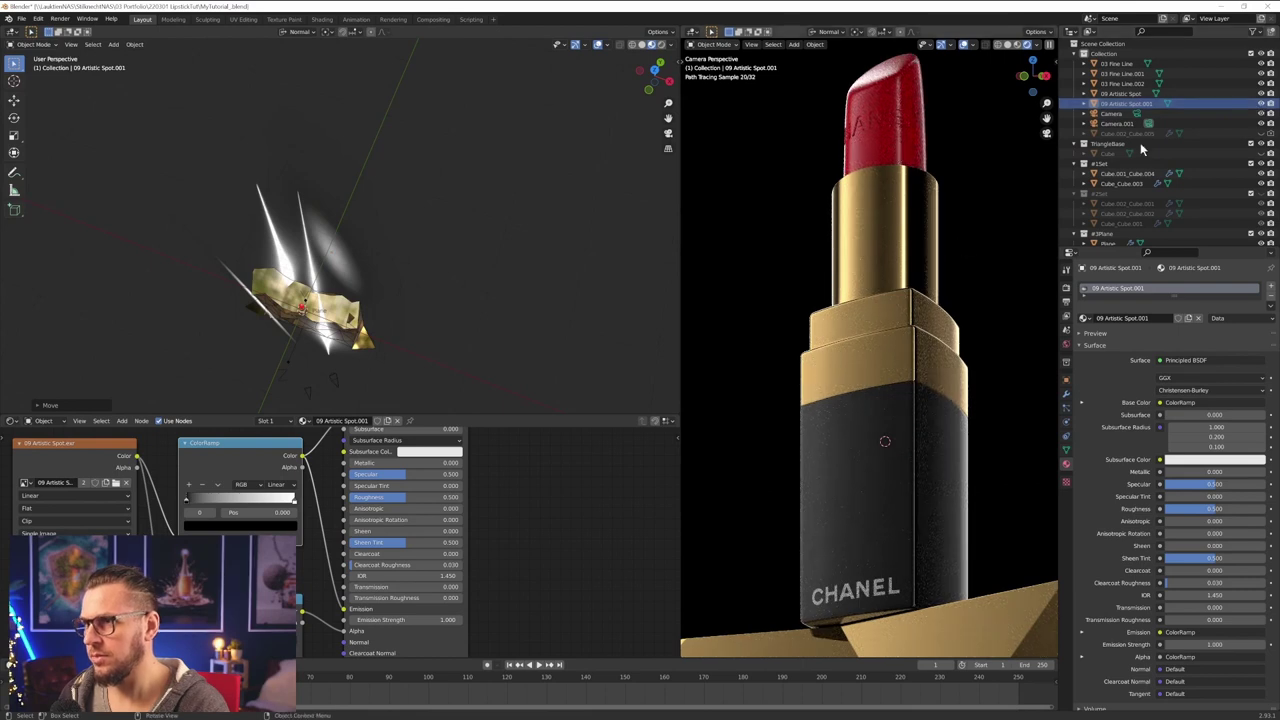
{"action": "left_click", "coordinate": [1260, 105]}
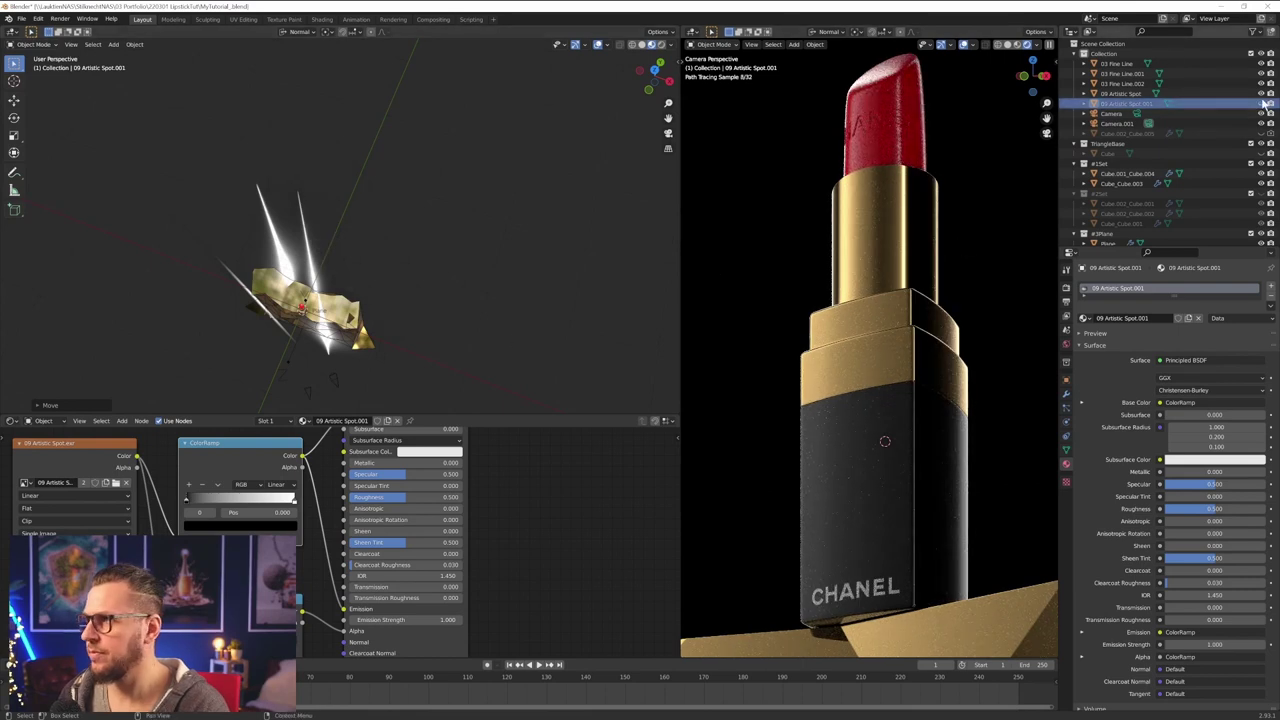
- Reposition the 09 Artistic Spot.001 plane along its local X axis and scale it up uniformly about 2.8 times
{"action": "middle_click_drag", "start_coordinate": [489, 294], "coordinate": [378, 310]}
{"action": "left_click", "coordinate": [347, 268]}
{"action": "left_click", "coordinate": [368, 307]}
{"action": "key", "text": "g"}
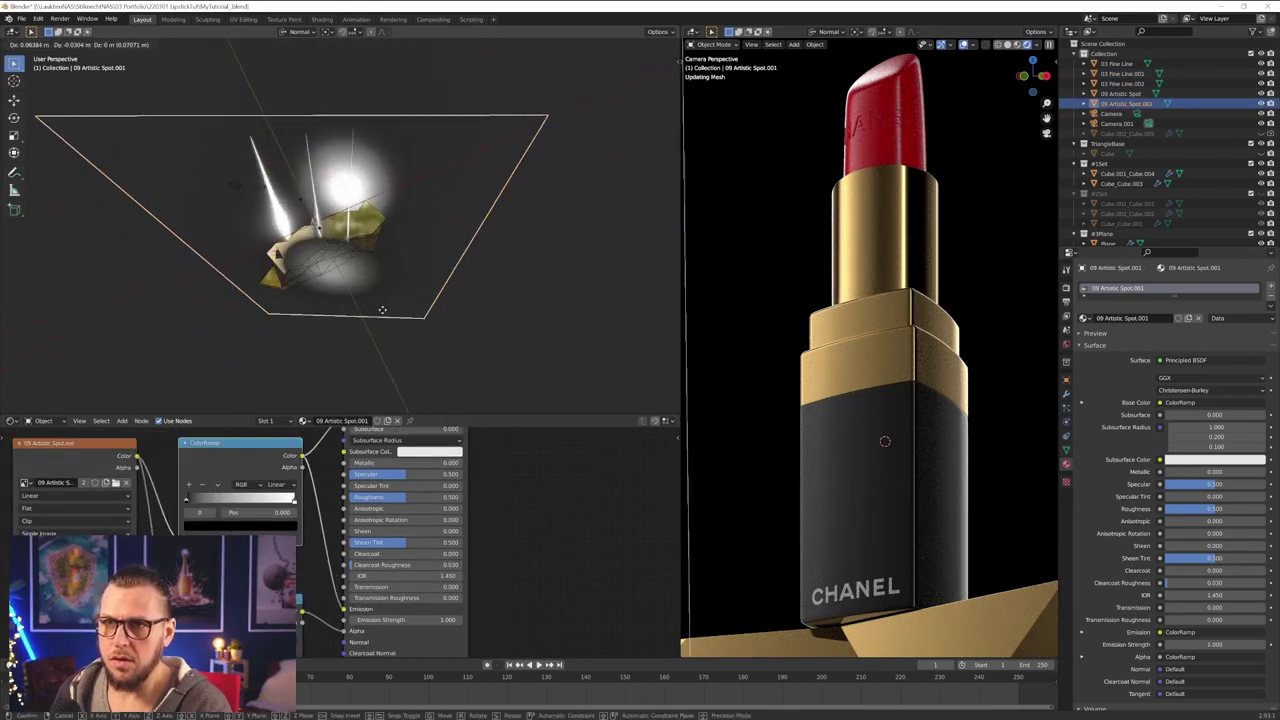
{"action": "key", "text": "x"}
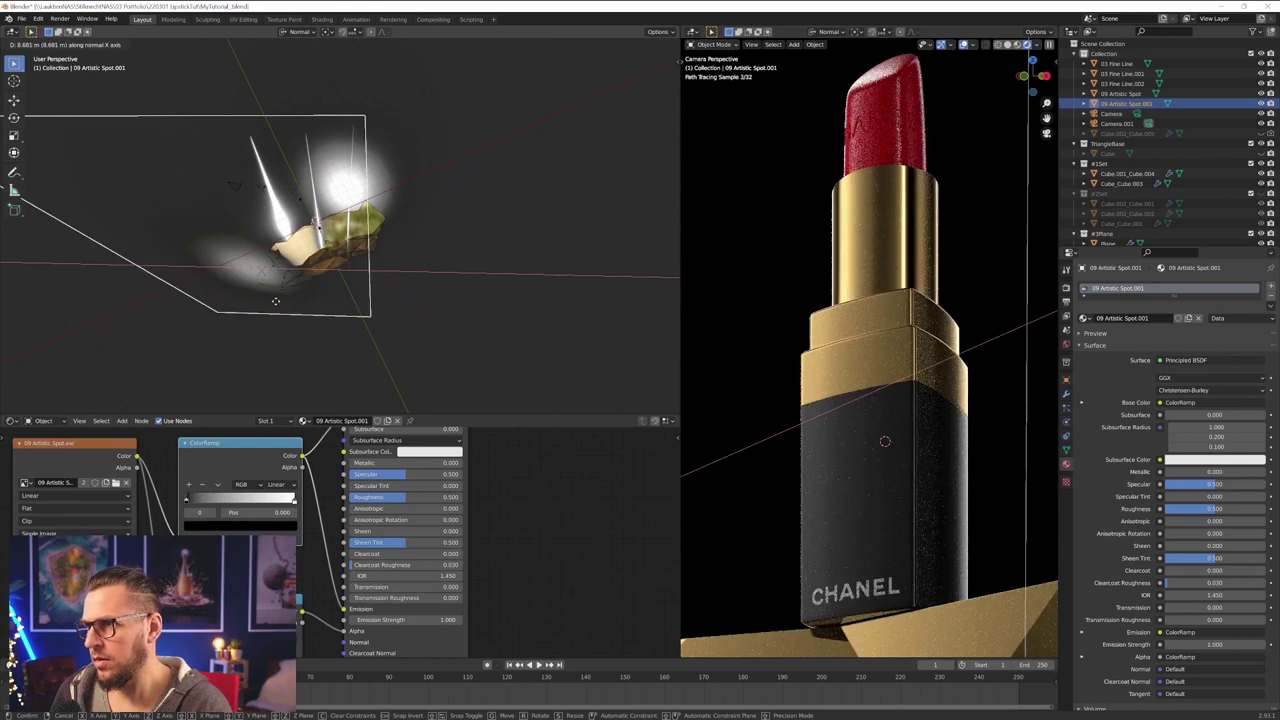
{"action": "left_click", "coordinate": [275, 301]}
{"action": "key", "text": "s"}
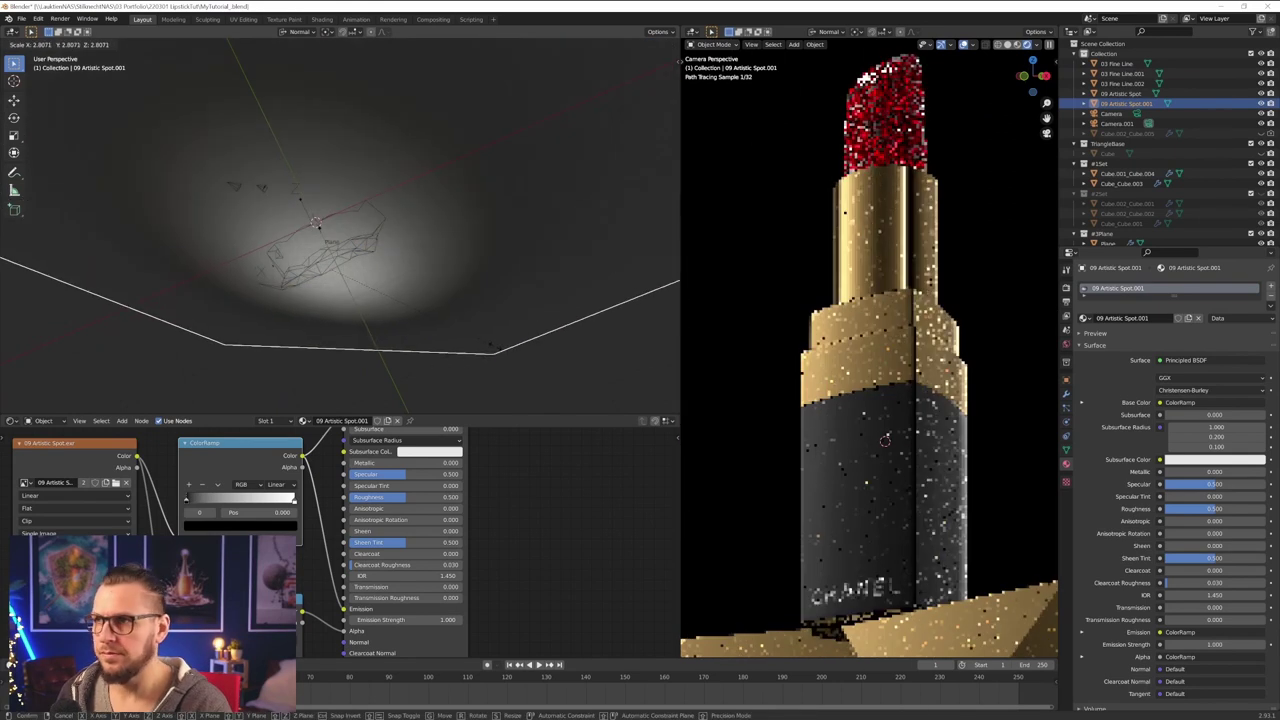
{"action": "left_click", "coordinate": [495, 350]}
- Move the enlarged 09 Artistic Spot.001 plane about -4.6 m along its local Z axis and about 18.8 m along its local X axis
{"action": "key", "text": "g"}
{"action": "key", "text": "z"}
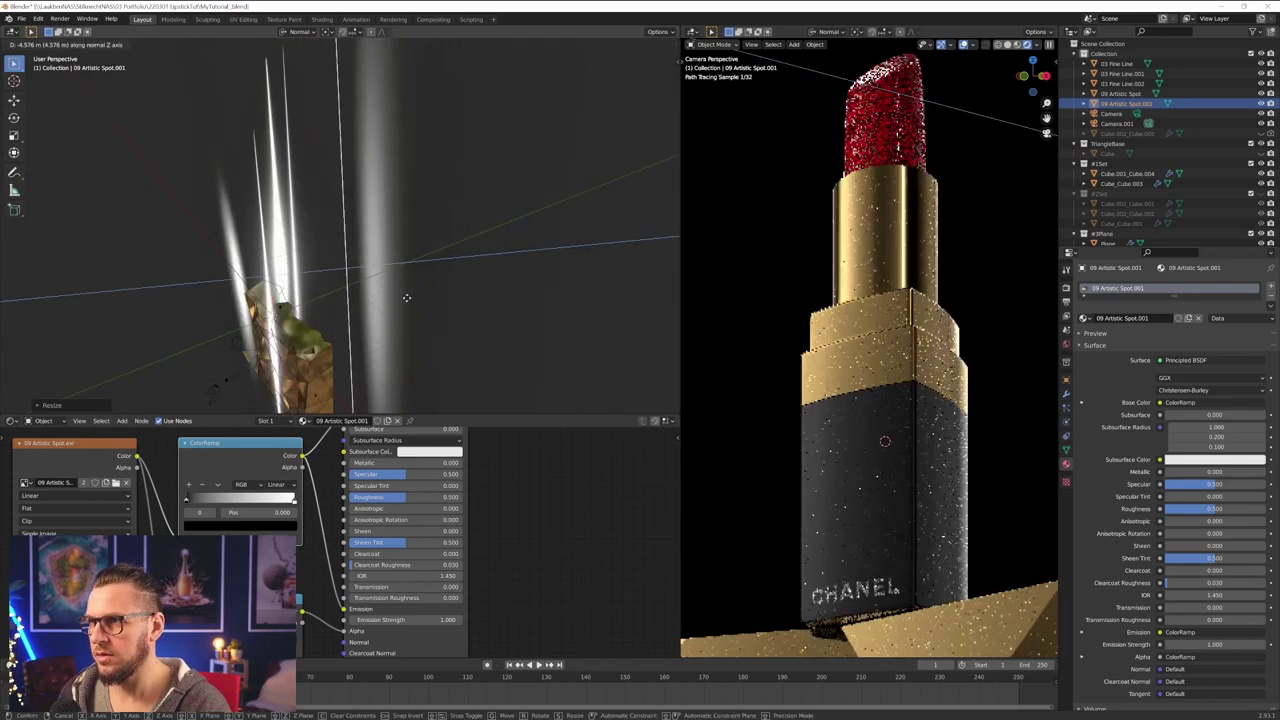
{"action": "left_click", "coordinate": [407, 298]}
{"action": "middle_click_drag", "start_coordinate": [408, 301], "coordinate": [495, 280]}
{"action": "key", "text": "g"}
{"action": "key", "text": "x"}
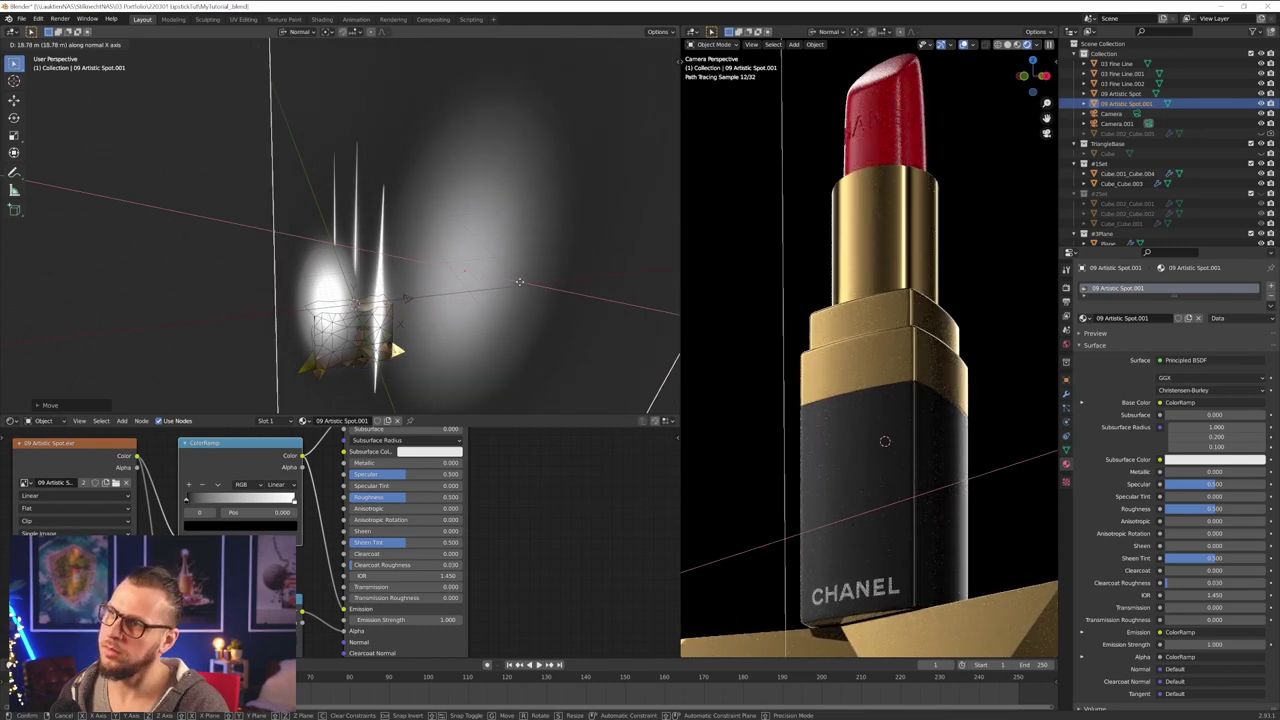
{"action": "left_click", "coordinate": [520, 282]}
- Narrow the 09 Artistic Spot.001 plane to about 0.6 along its local X axis and shift it about -4 m along that axis
{"action": "middle_click_drag", "start_coordinate": [520, 282], "coordinate": [509, 266]}
{"action": "key", "text": "s"}
{"action": "key", "text": "x"}
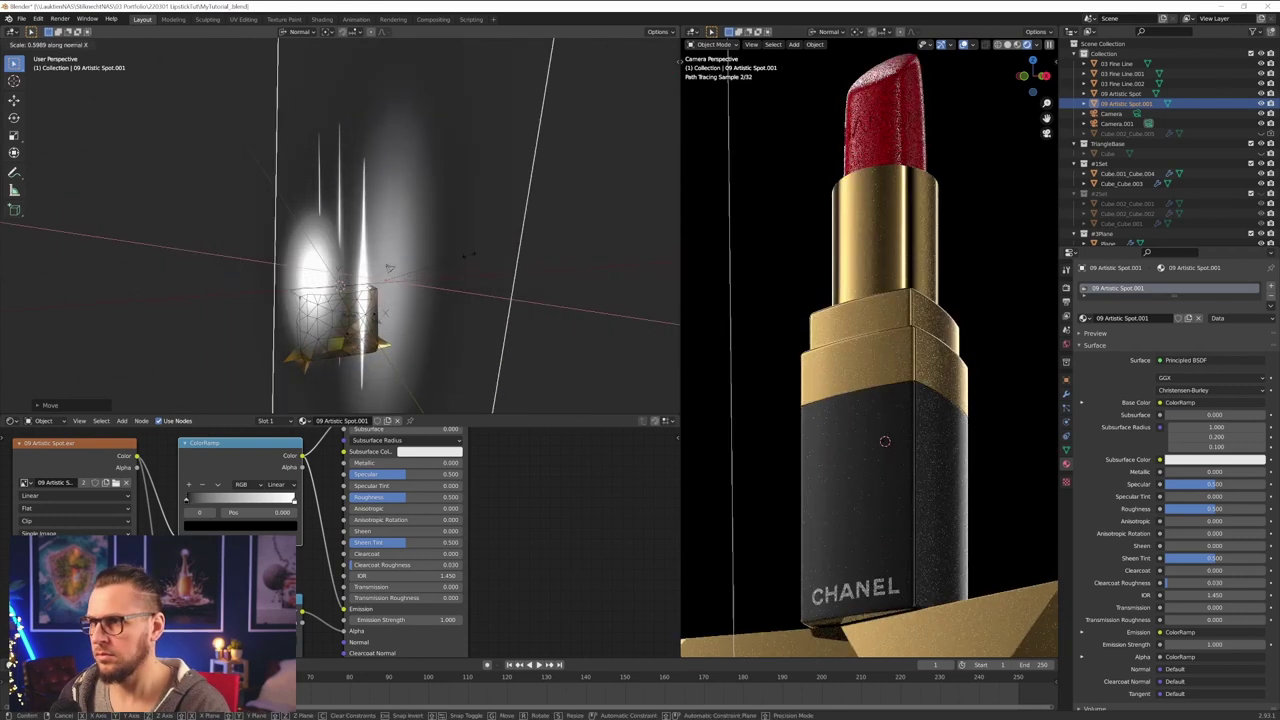
{"action": "left_click", "coordinate": [458, 253]}
{"action": "key", "text": "g"}
{"action": "key", "text": "x"}
{"action": "key", "text": "x"}
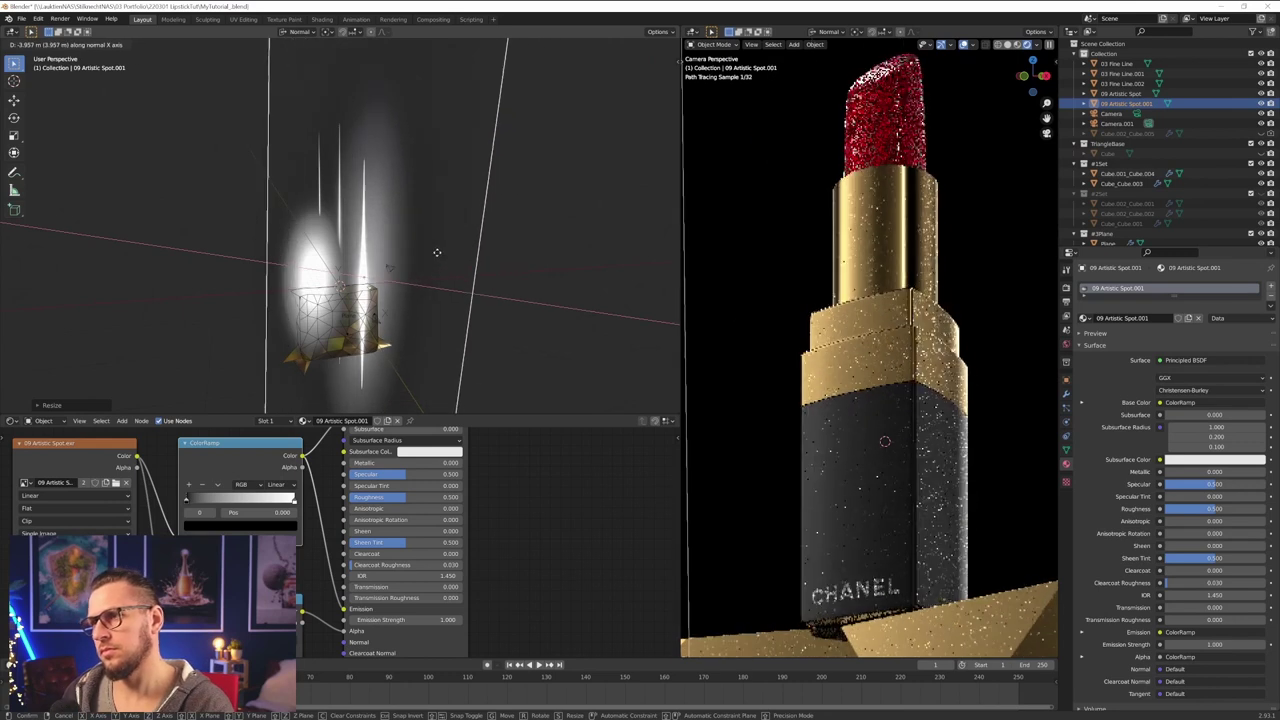
{"action": "left_click", "coordinate": [440, 254]}
- Narrow the 09 Artistic Spot.001 plane further along its local X axis and shift it about 3.7 m along that axis
{"action": "key", "text": "s"}
{"action": "key", "text": "x"}
{"action": "key", "text": "x"}
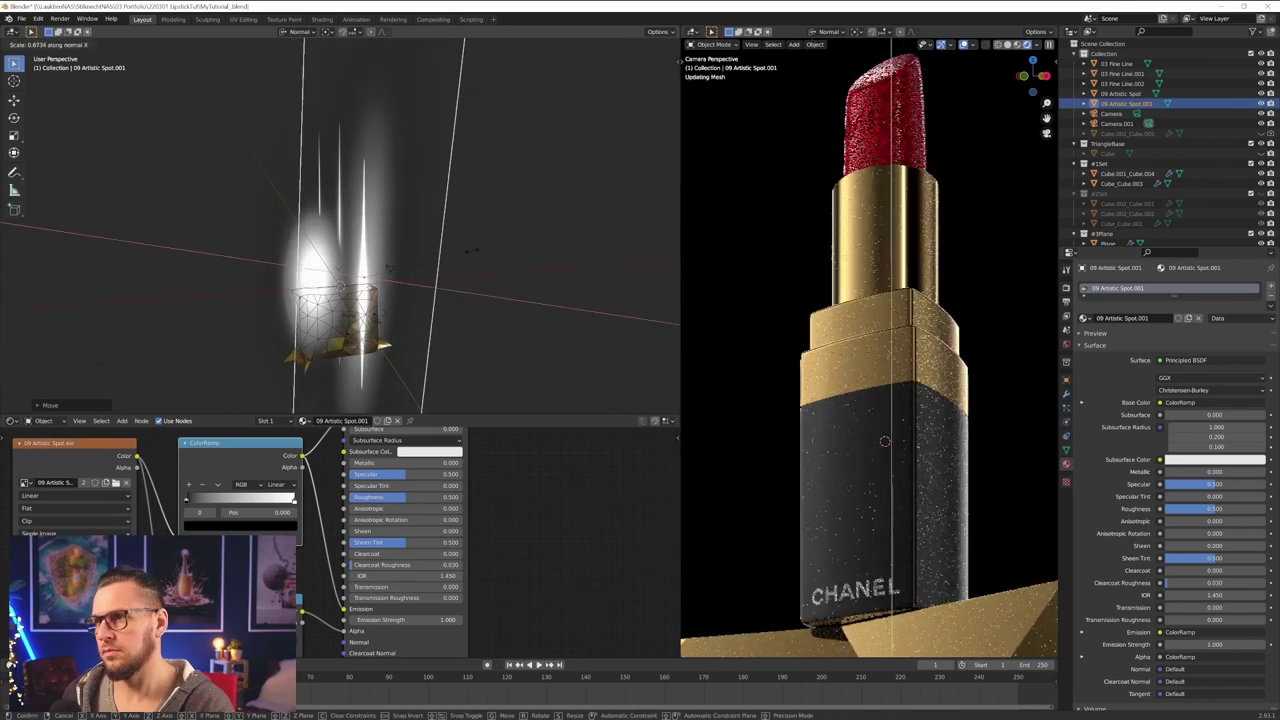
{"action": "left_click", "coordinate": [449, 250]}
{"action": "key", "text": "g"}
{"action": "key", "text": "x"}
{"action": "key", "text": "x"}
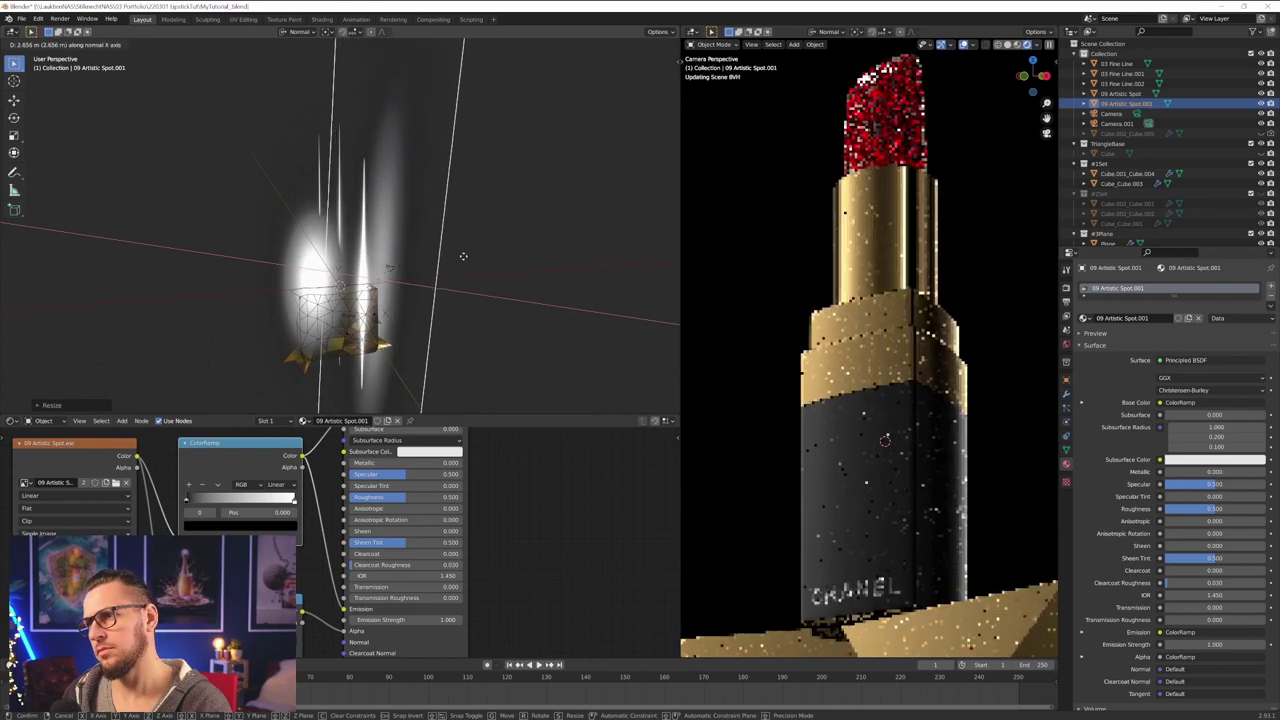
{"action": "left_click", "coordinate": [463, 256]}
- Rotate the 09 Artistic Spot.001 plane about its Y axis to refine the soft side reflection
{"action": "key", "text": "r"}
{"action": "key", "text": "y"}
{"action": "key", "text": "y"}
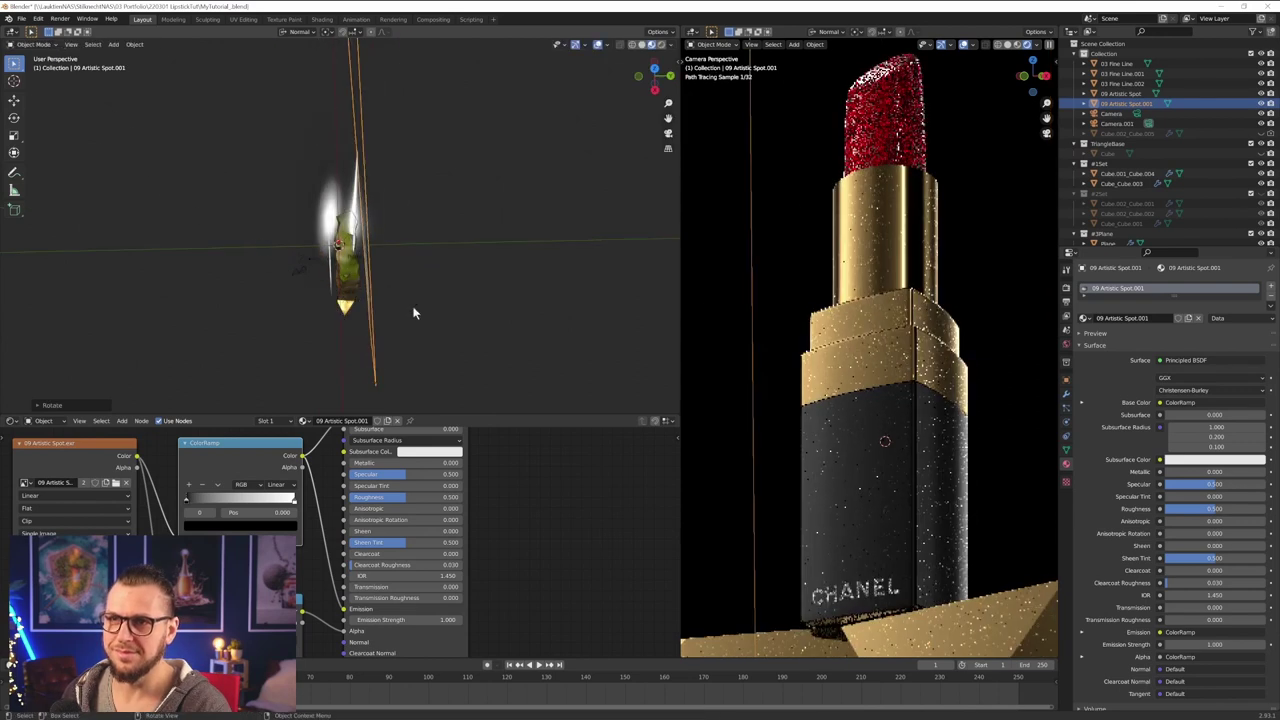
- Widen the 09 Artistic Spot.001 plane to about 2.3 times along its local X axis
{"action": "left_click", "coordinate": [458, 289]}
{"action": "key", "text": "s"}
{"action": "key", "text": "x"}
{"action": "key", "text": "x"}
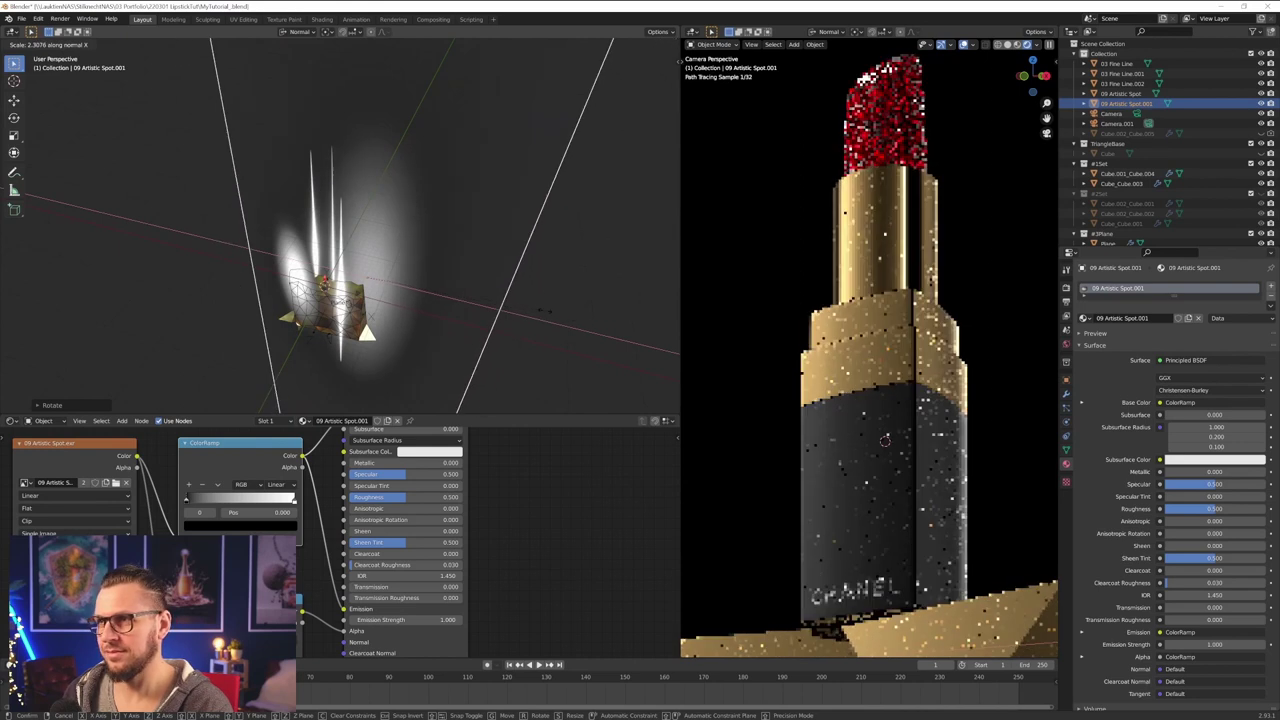
{"action": "left_click", "coordinate": [491, 315]}
- Rotate the widened 09 Artistic Spot.001 plane about its local Y axis and reposition it freely beside the product
{"action": "middle_click_drag", "start_coordinate": [491, 315], "coordinate": [468, 321]}
{"action": "key", "text": "r"}
{"action": "key", "text": "y"}
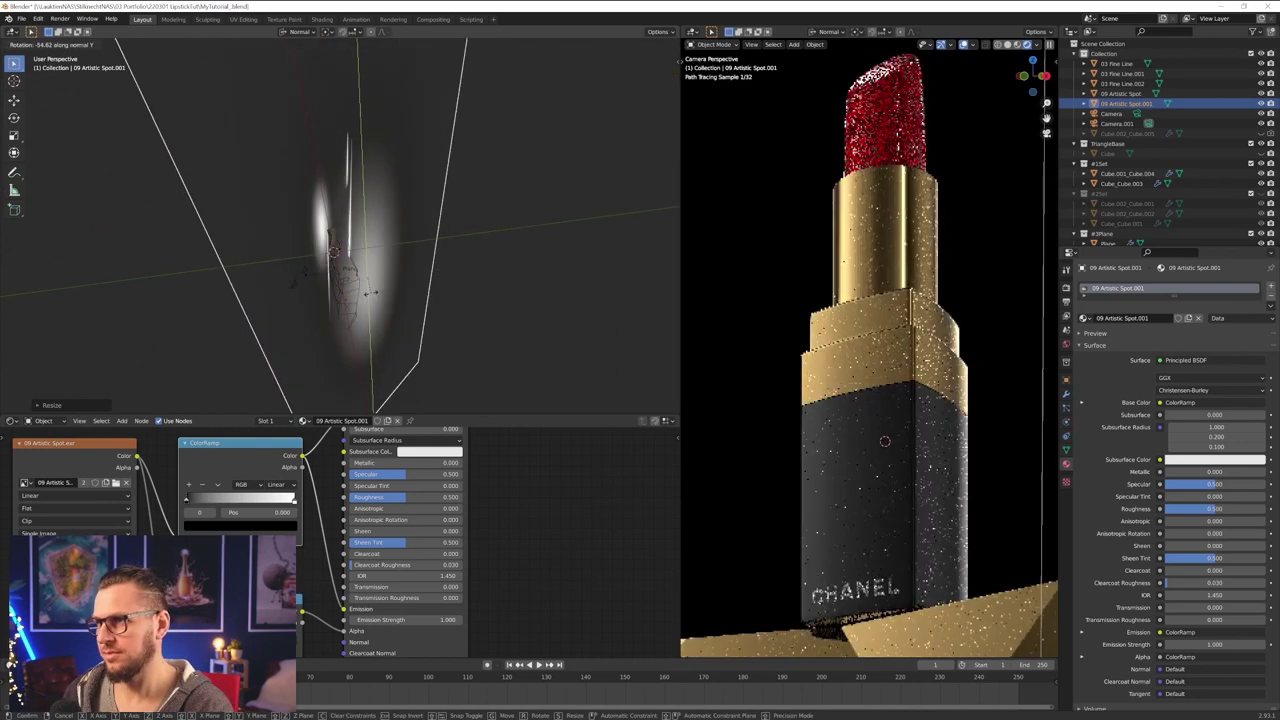
{"action": "left_click", "coordinate": [338, 300]}
{"action": "key", "text": "g"}
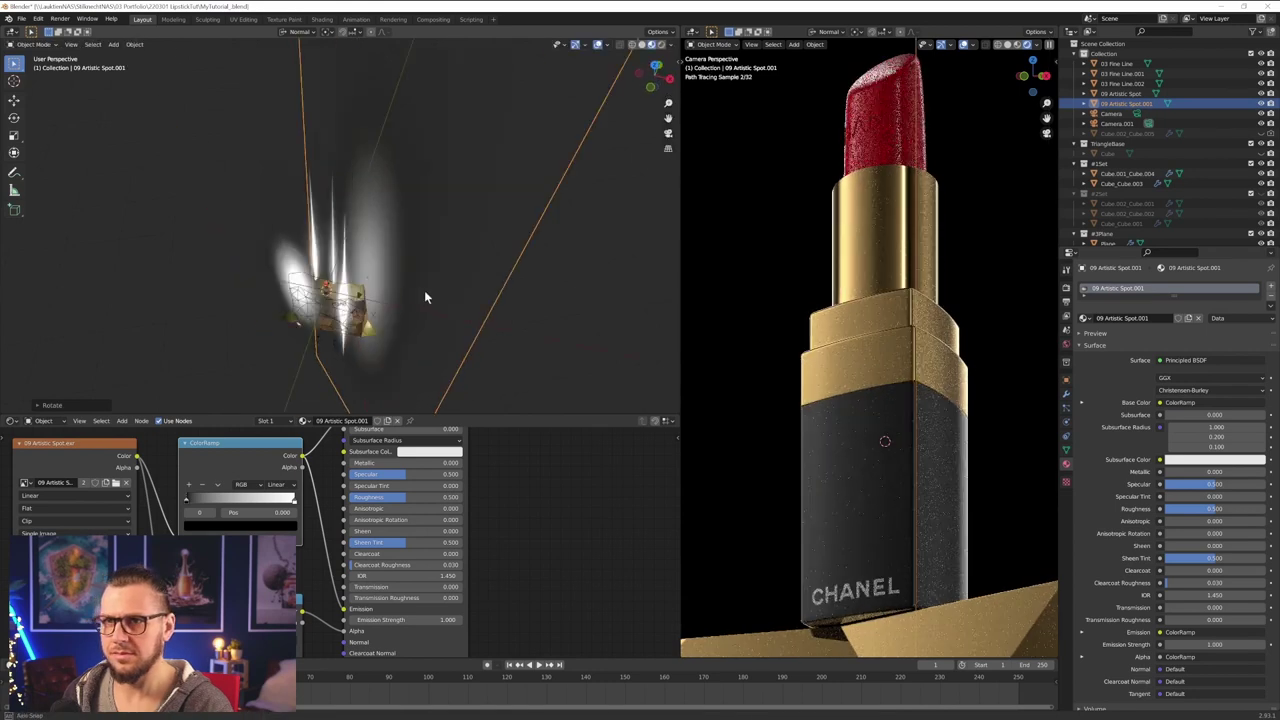
{"action": "left_click", "coordinate": [390, 307]}
- Shift the 09 Artistic Spot.001 plane about 3 m along its local X axis and rotate it about -9° around its local Y axis
{"action": "key", "text": "g"}
{"action": "key", "text": "x"}
{"action": "key", "text": "x"}
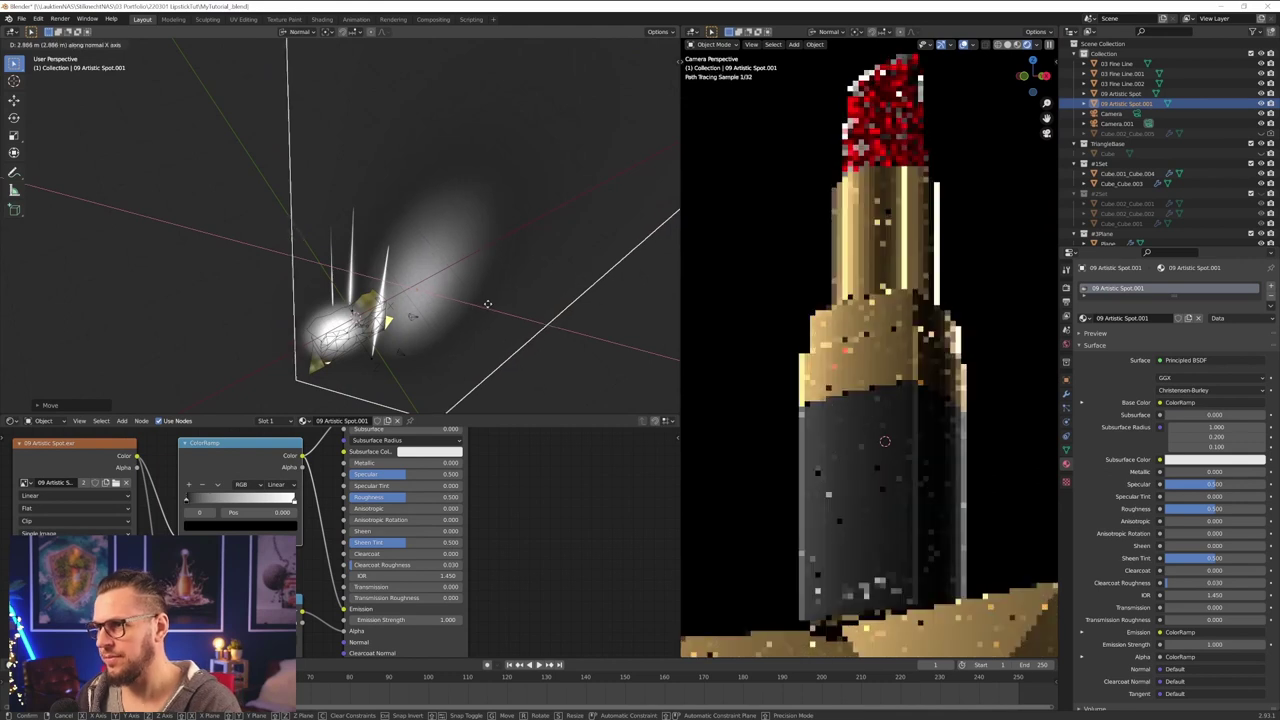
{"action": "left_click", "coordinate": [487, 304]}
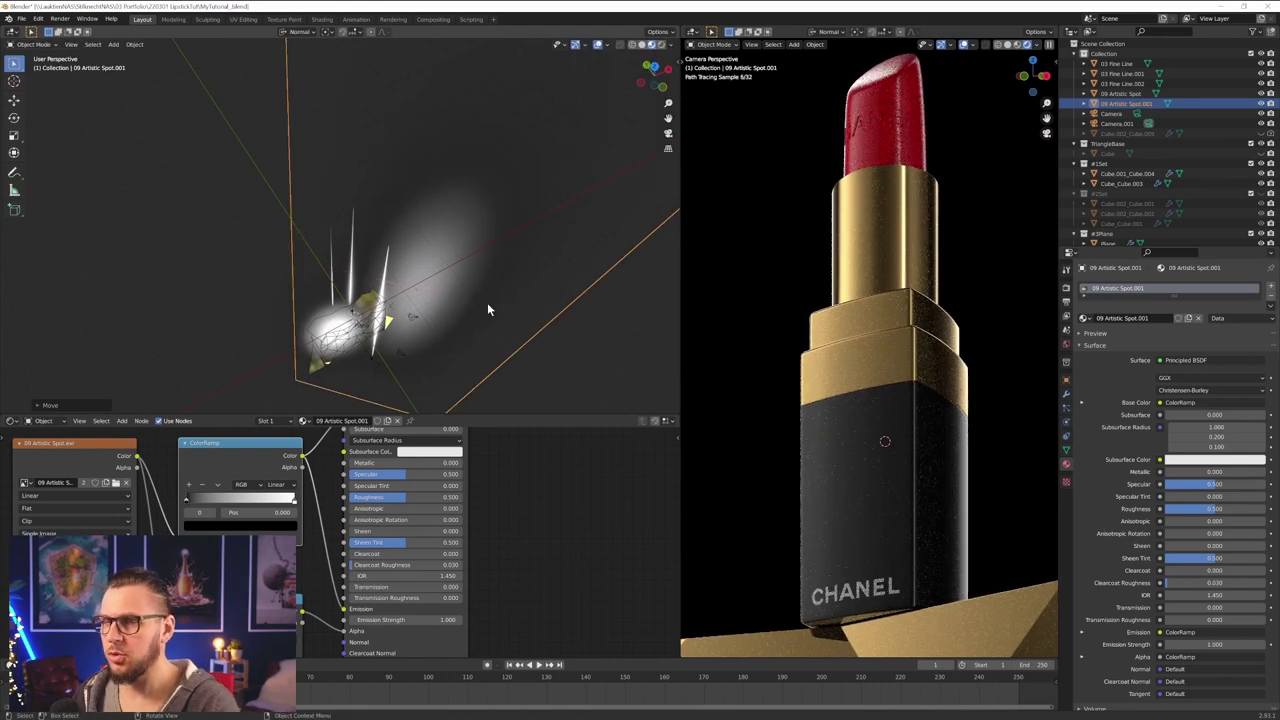
{"action": "mouse_move", "coordinate": [460, 302]}
{"action": "middle_mouse_down"}
{"action": "mouse_move", "coordinate": [416, 263]}
{"action": "mouse_move", "coordinate": [438, 301]}
{"action": "middle_mouse_up"}
{"action": "key", "text": "g"}
{"action": "key", "text": "x"}
{"action": "key", "text": "x"}
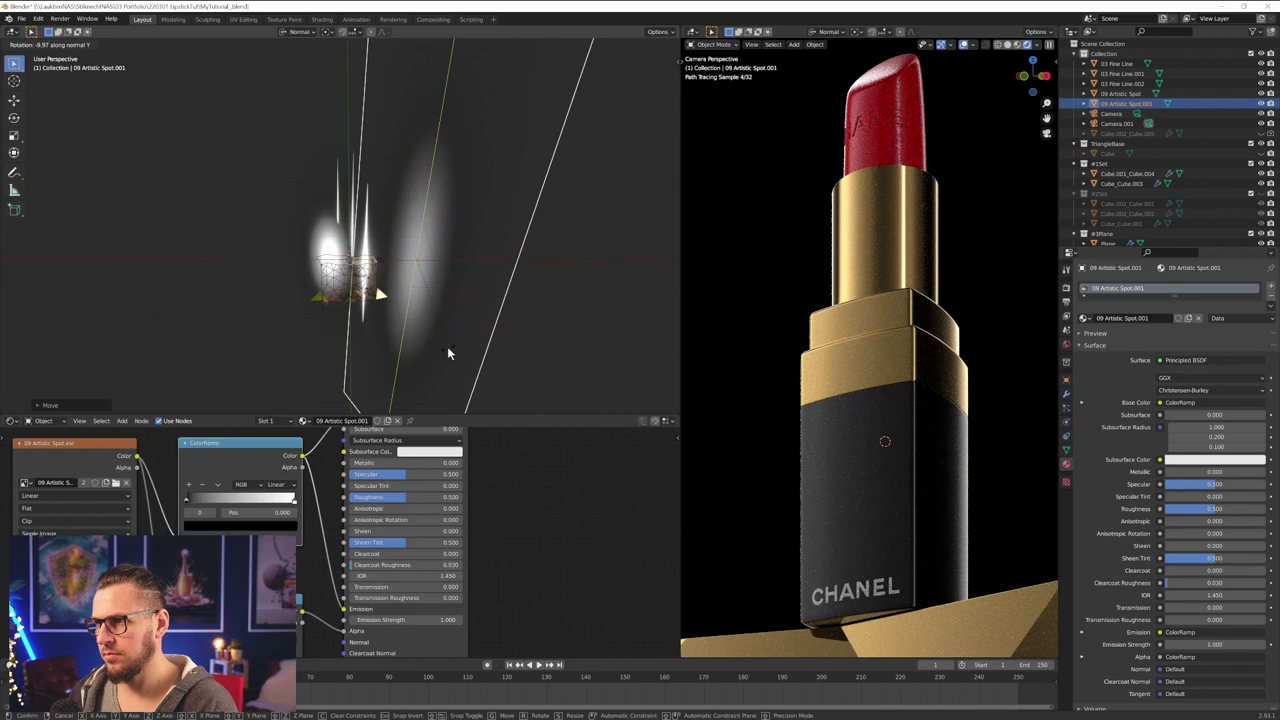
{"action": "left_click", "coordinate": [447, 346]}
- Scale the 09 Artistic Spot.001 plane to about 1.56 along its local X axis to broaden the soft reflection
{"action": "middle_click_drag", "start_coordinate": [447, 346], "coordinate": [498, 303]}
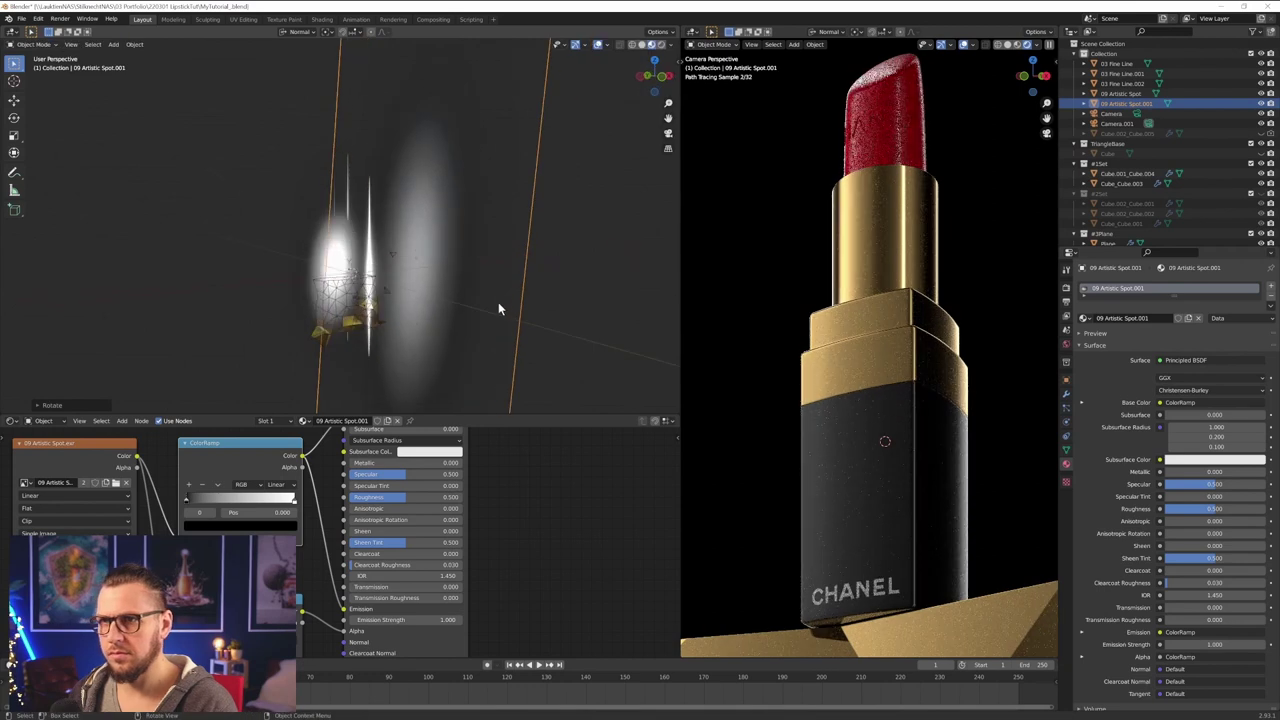
{"action": "key", "text": "s"}
{"action": "key", "text": "x"}
{"action": "key", "text": "x"}
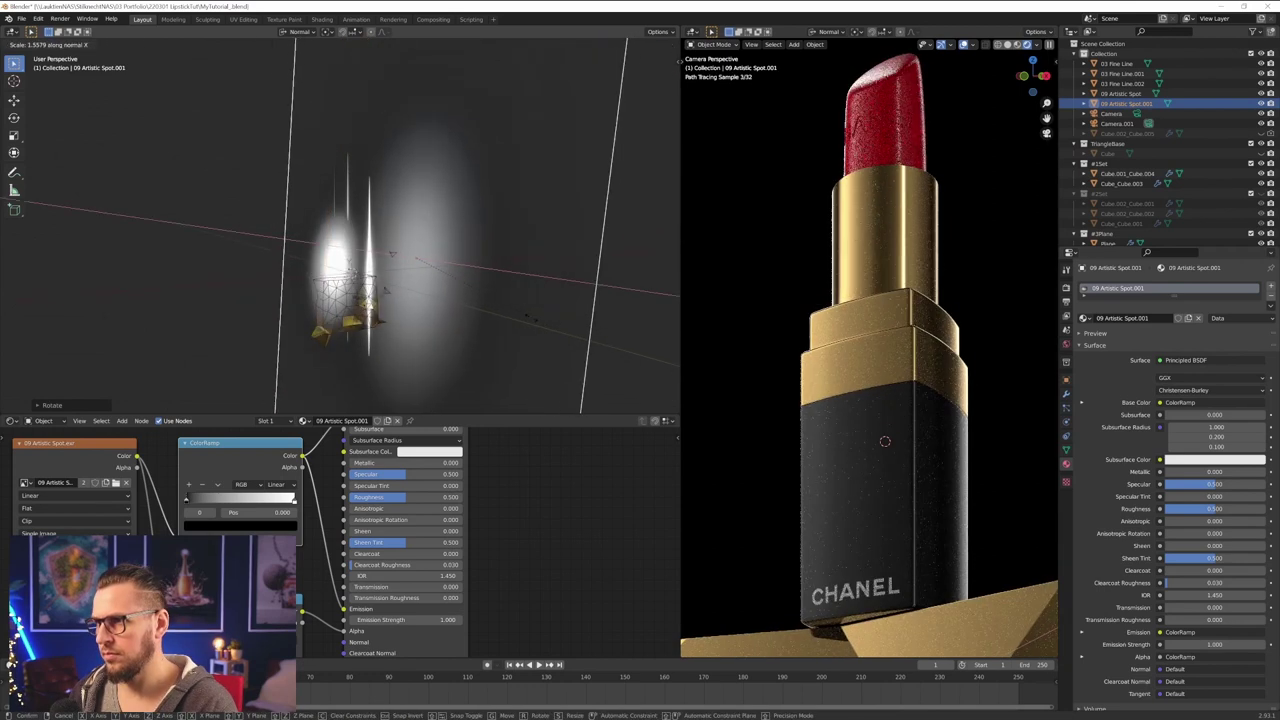
{"action": "left_click", "coordinate": [533, 322]}
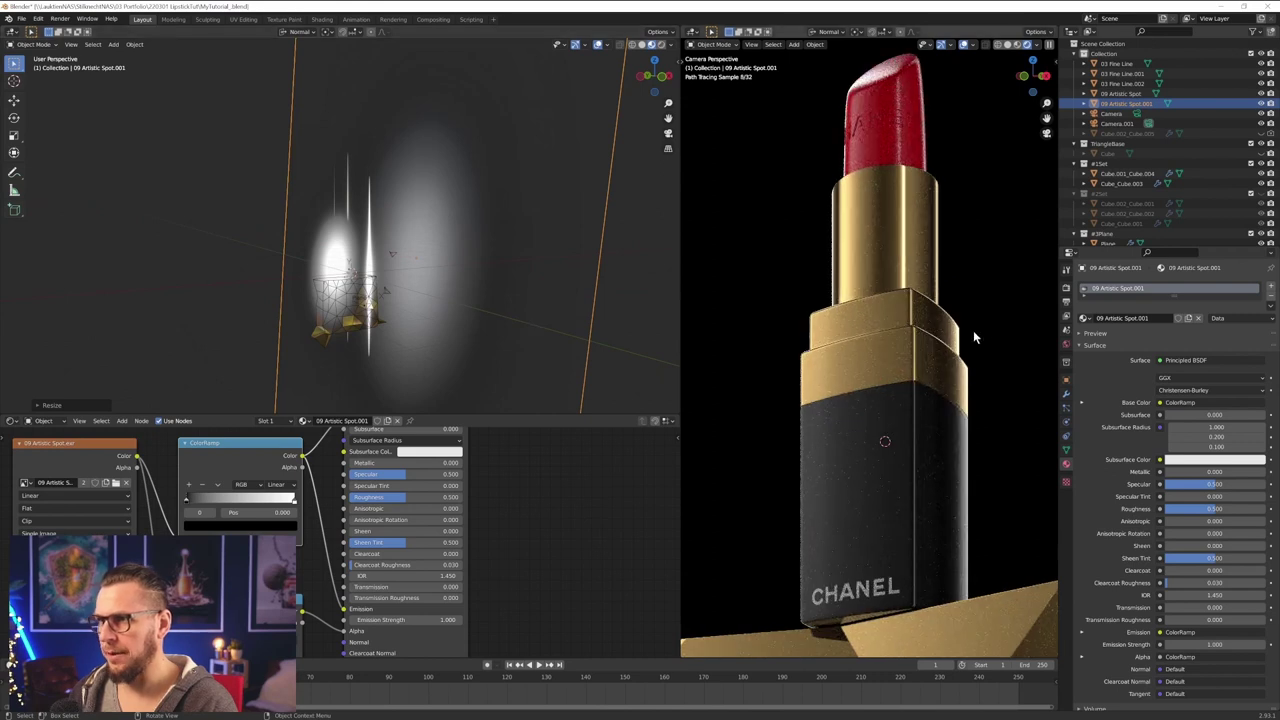
- Duplicate the original 09 Artistic Spot plane and move the copy up about 28 m along its local Y axis
{"action": "scroll", "coordinate": [974, 331], "scroll_direction": "down", "scroll_amount": 3}
{"action": "scroll", "coordinate": [974, 324], "scroll_direction": "up", "scroll_amount": 2}
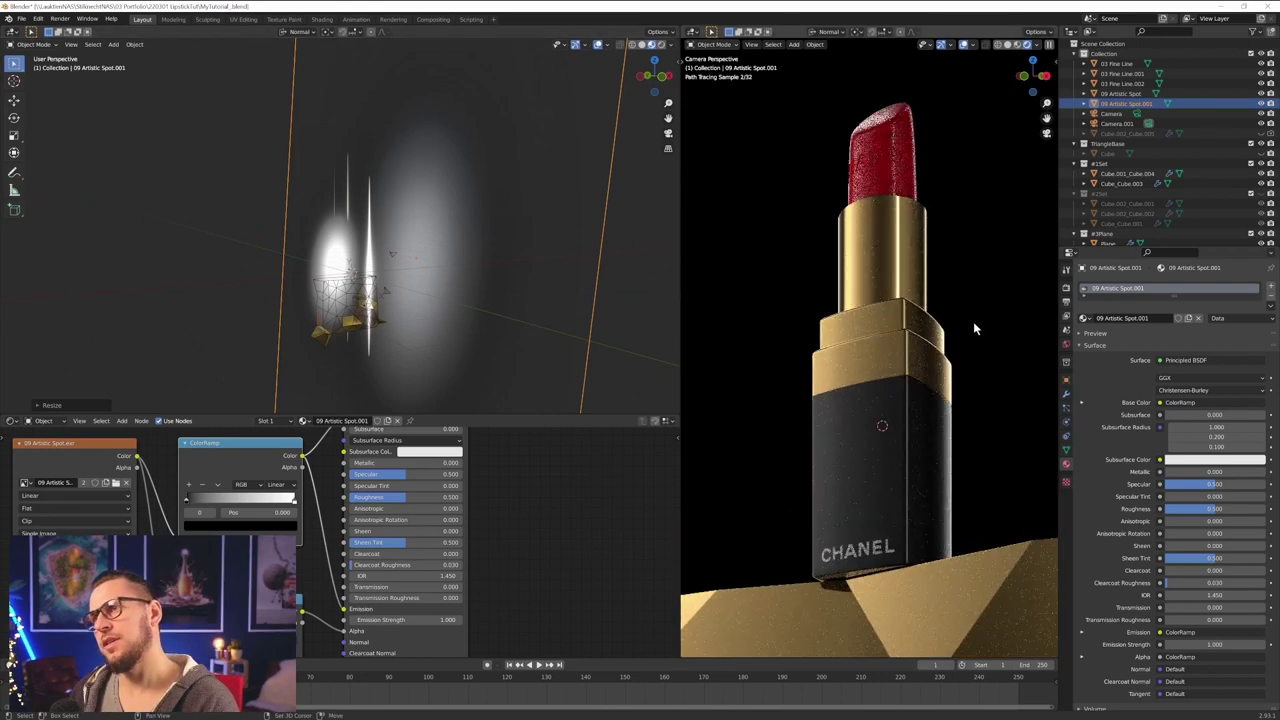
{"action": "middle_click_drag", "start_coordinate": [973, 321], "coordinate": [972, 327], "text": "shift"}
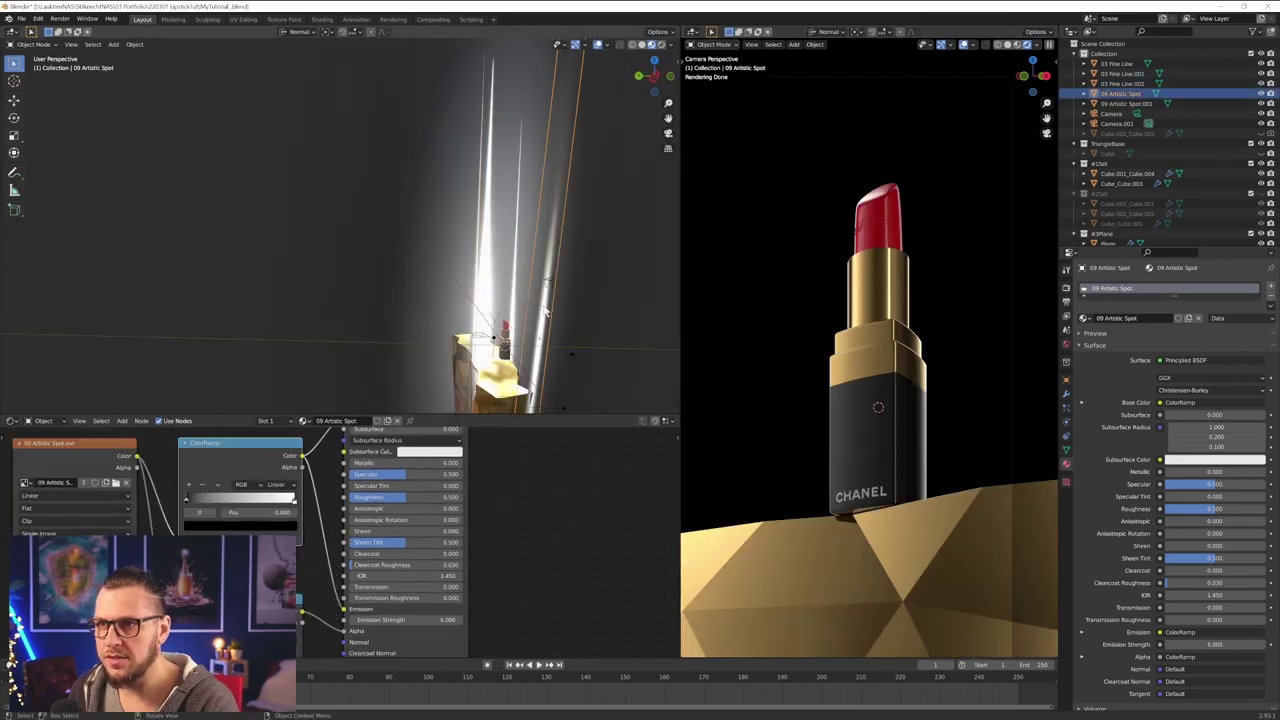
{"action": "middle_click_drag", "start_coordinate": [546, 312], "coordinate": [440, 327]}
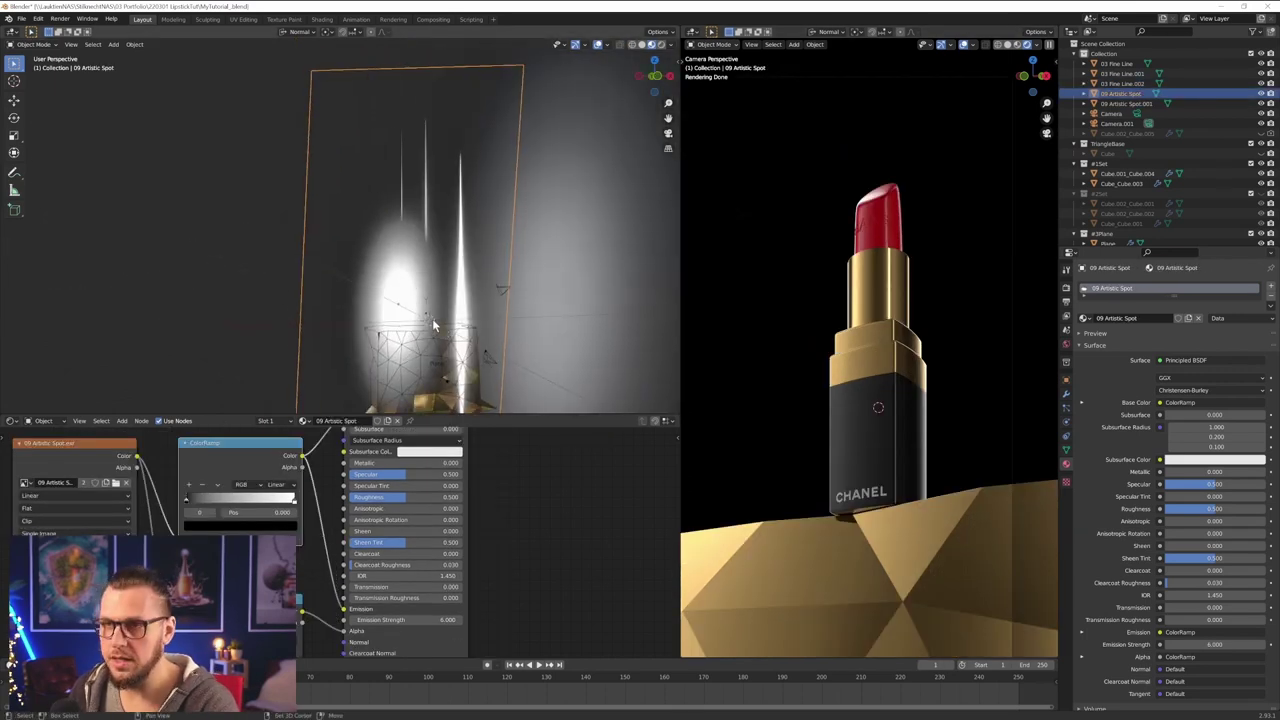
{"action": "key", "text": "shift+d"}
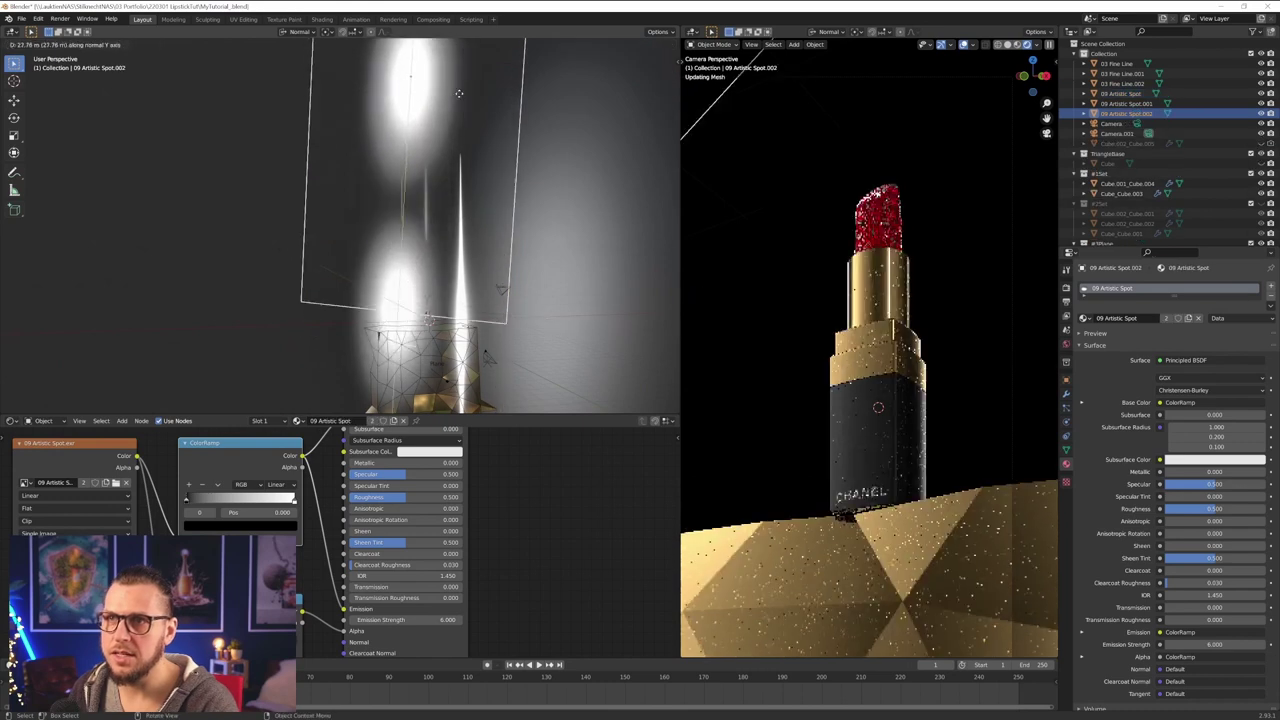
{"action": "left_click", "coordinate": [407, 167]}
- Rotate the 09 Artistic Spot.002 plane about its local X axis until it lies nearly flat overhead, and enlarge it about 2.8 times
{"action": "middle_click_drag", "start_coordinate": [407, 167], "coordinate": [378, 165]}
{"action": "key", "text": "r"}
{"action": "key", "text": "y"}
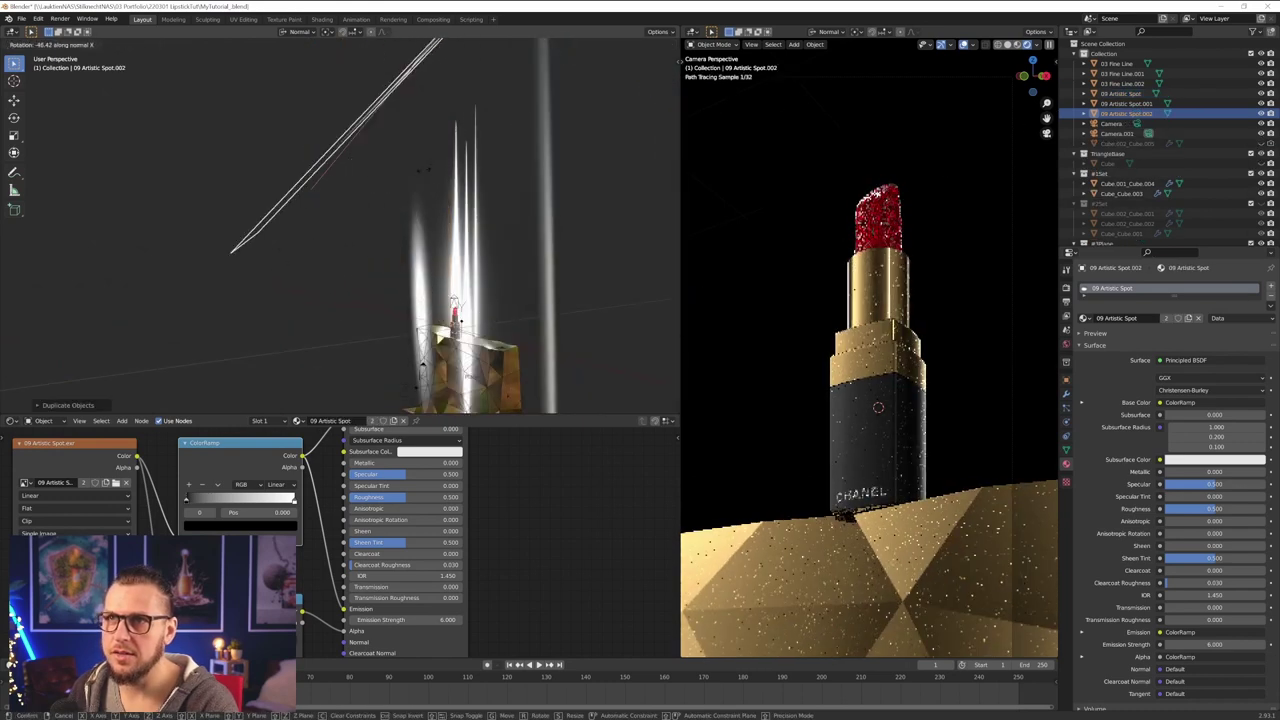
{"action": "left_click", "coordinate": [368, 154]}
{"action": "key", "text": "s"}
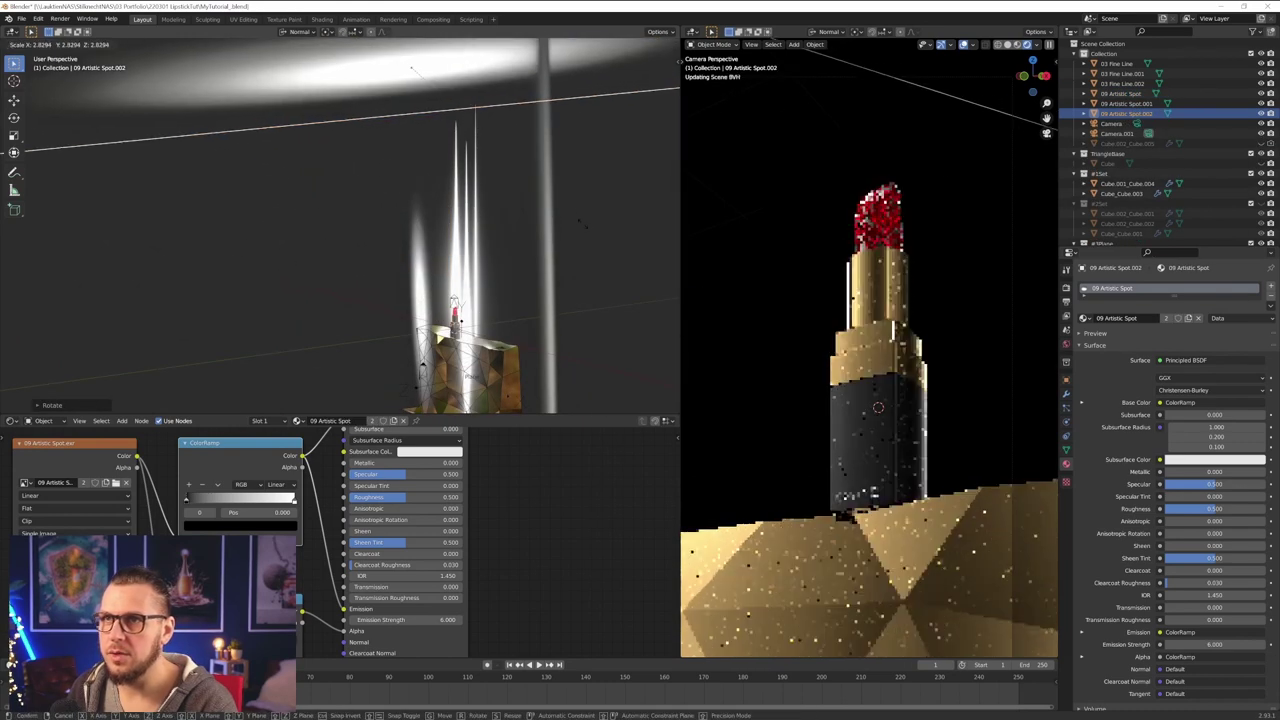
{"action": "left_click", "coordinate": [427, 160]}
- Position the 09 Artistic Spot.002 plane above the lipstick and give it its own copy of the material
{"action": "key", "text": "g"}
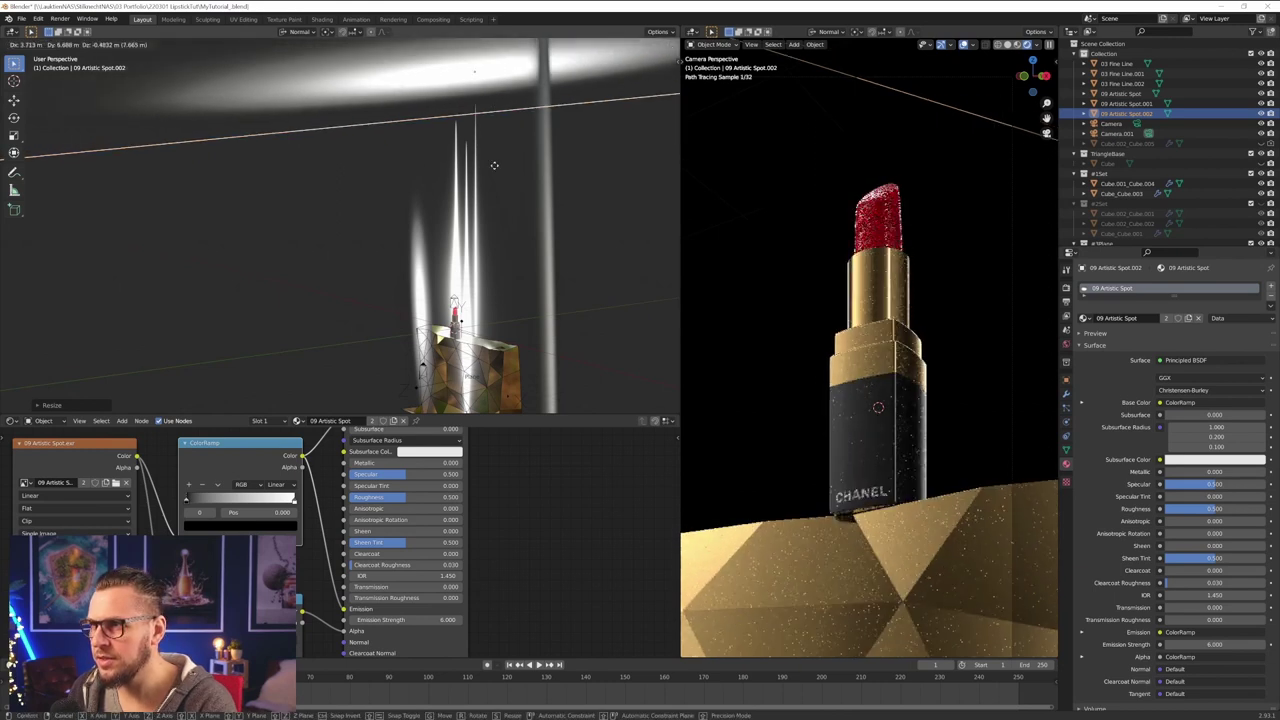
{"action": "left_click", "coordinate": [366, 143]}
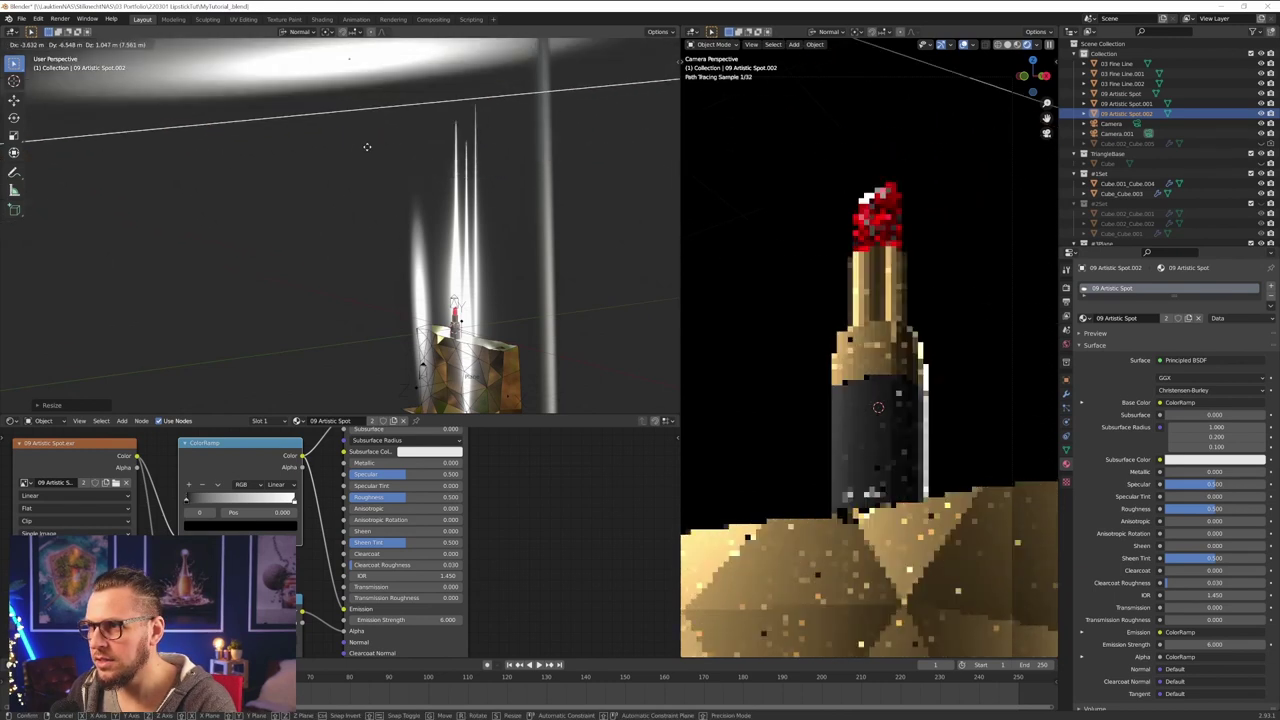
{"action": "key", "text": "g"}
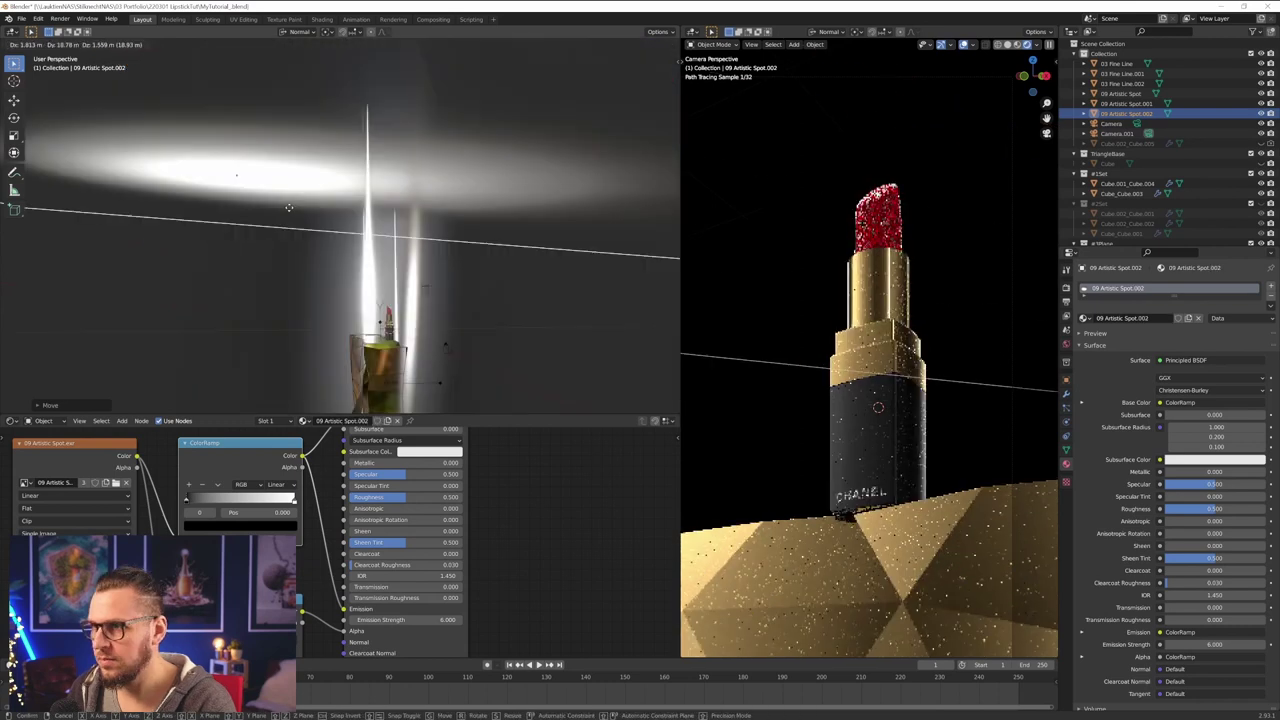
{"action": "left_click", "coordinate": [560, 187]}
- Toggle the visibility of 09 Artistic Spot.002 off and on to compare its effect on the rendered lipstick
{"action": "left_click", "coordinate": [1262, 114]}
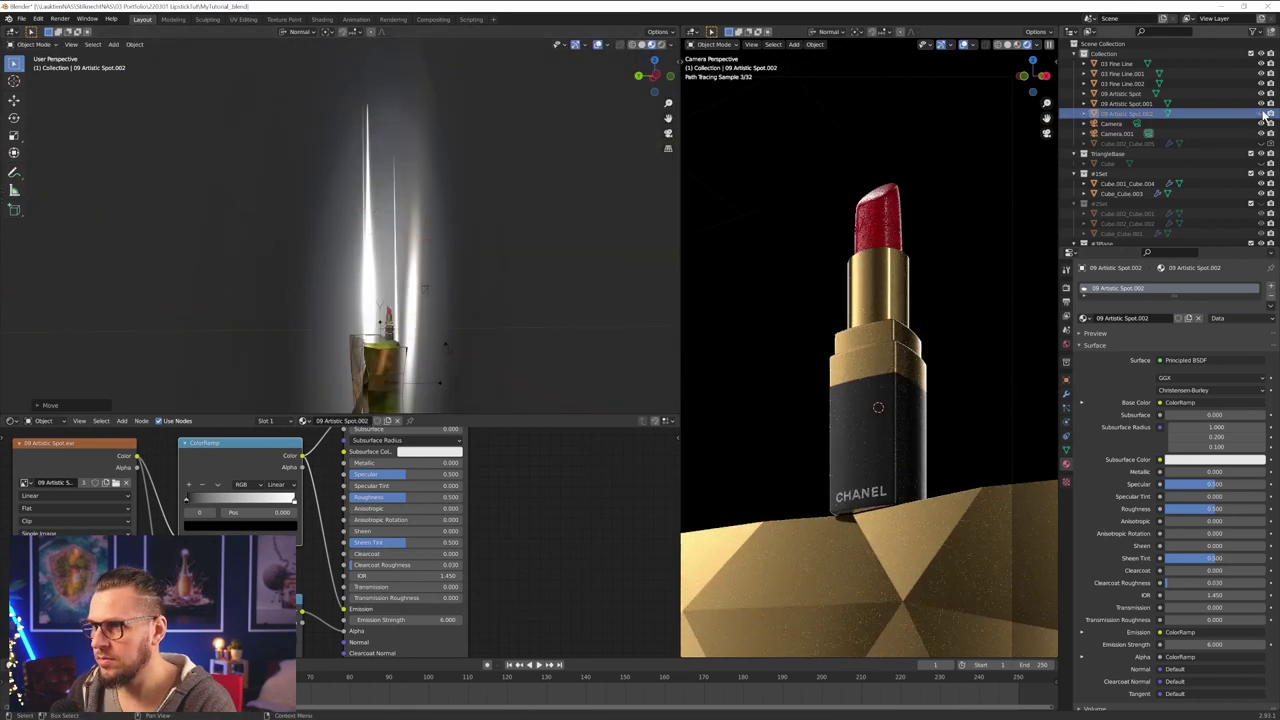
{"action": "left_click", "coordinate": [1262, 114]}
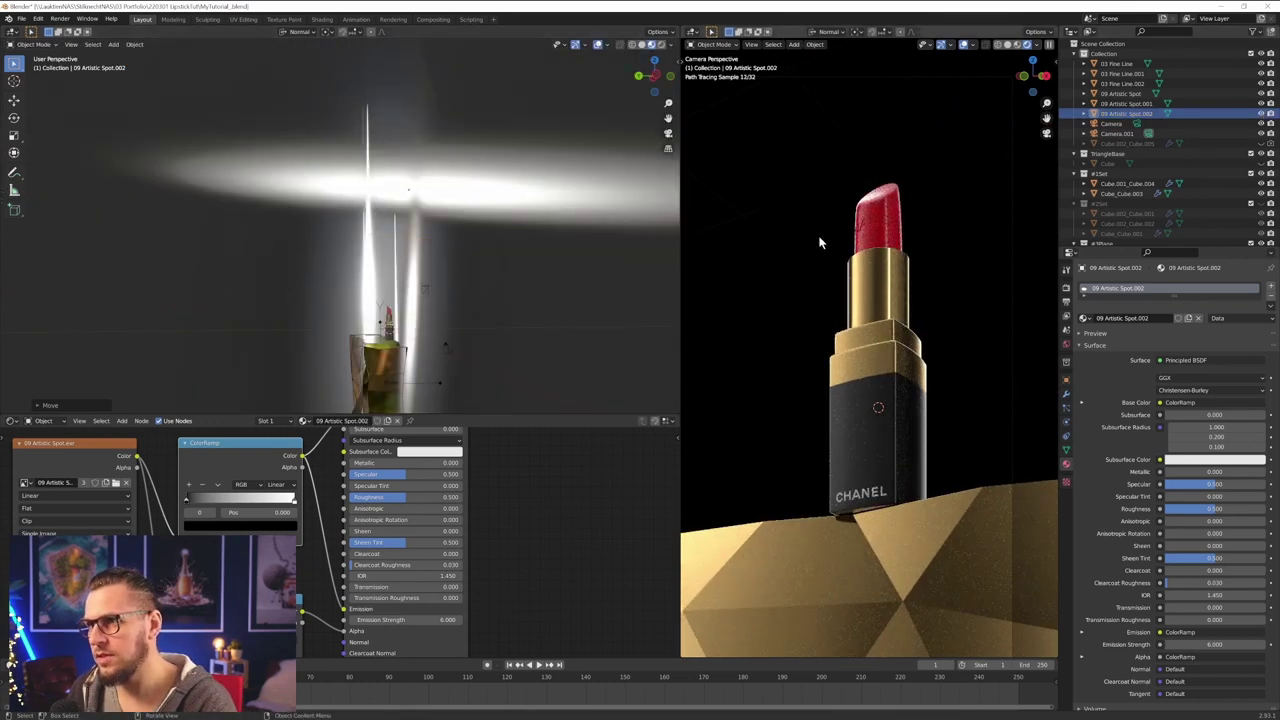
{"action": "scroll", "coordinate": [922, 310], "scroll_direction": "up", "scroll_amount": 4}
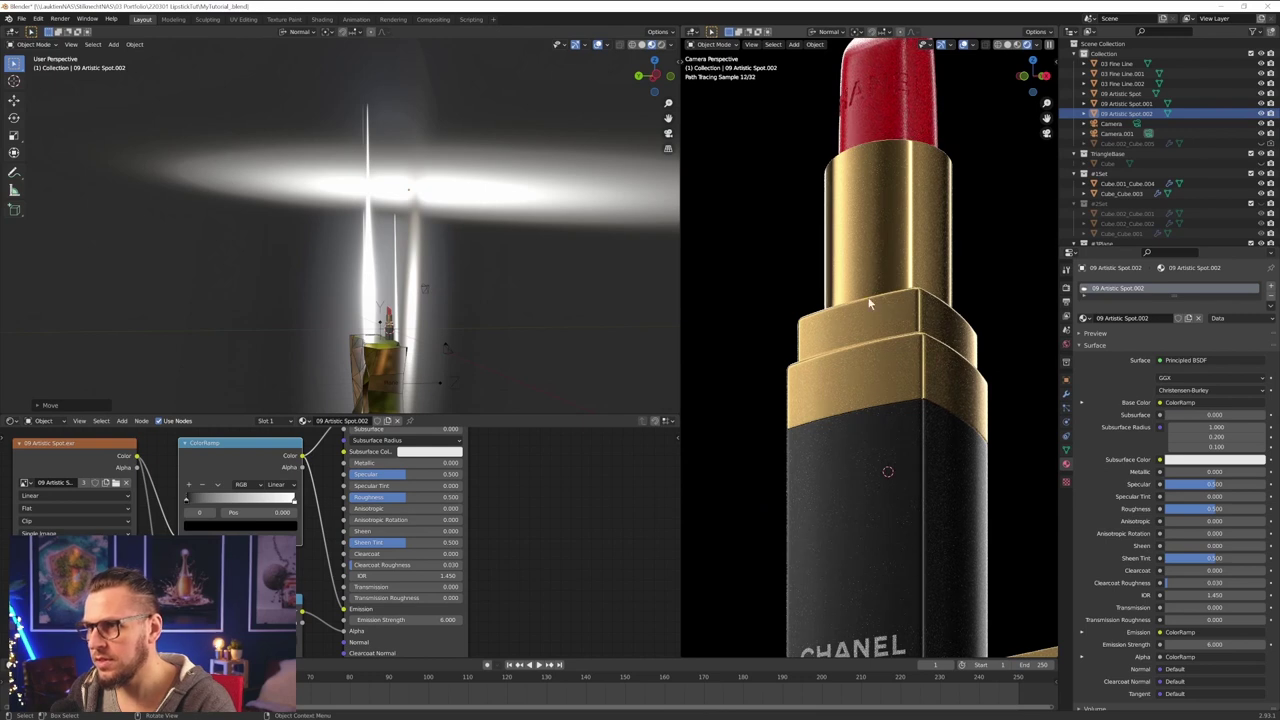
{"action": "scroll", "coordinate": [967, 222], "scroll_direction": "down", "scroll_amount": 3}
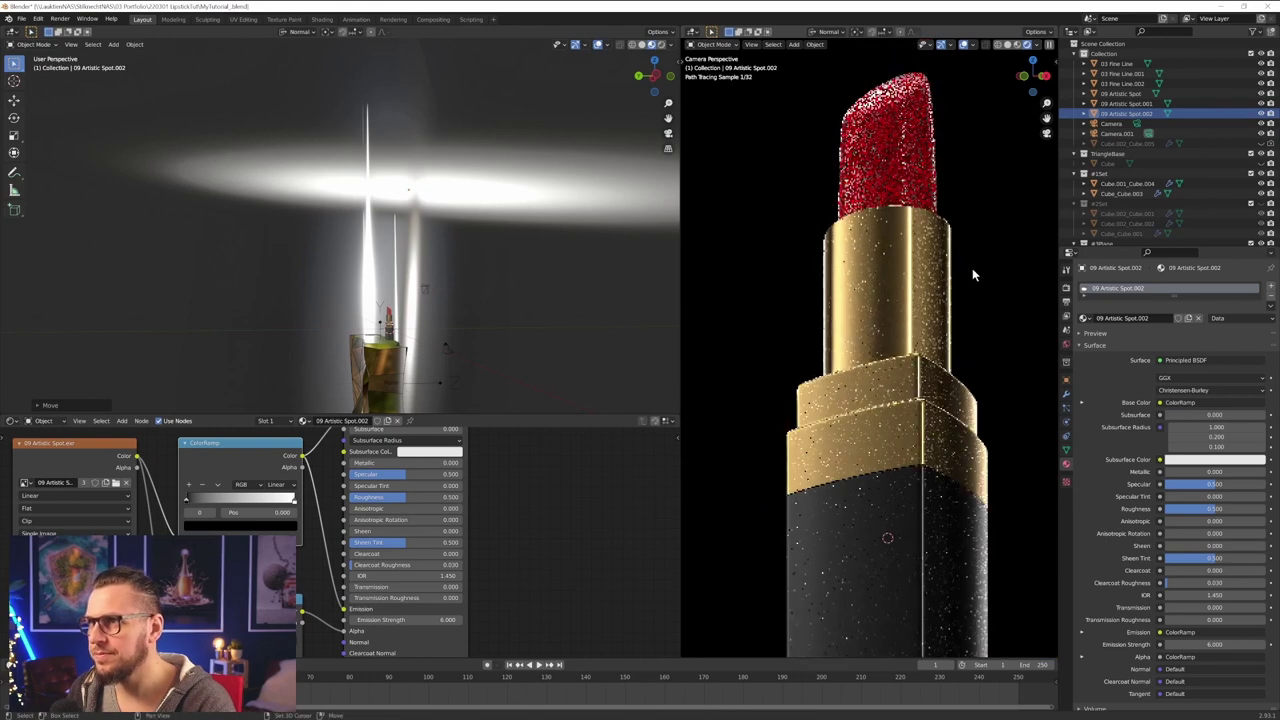
{"action": "left_click", "coordinate": [1261, 114]}
{"action": "left_click", "coordinate": [1262, 114]}
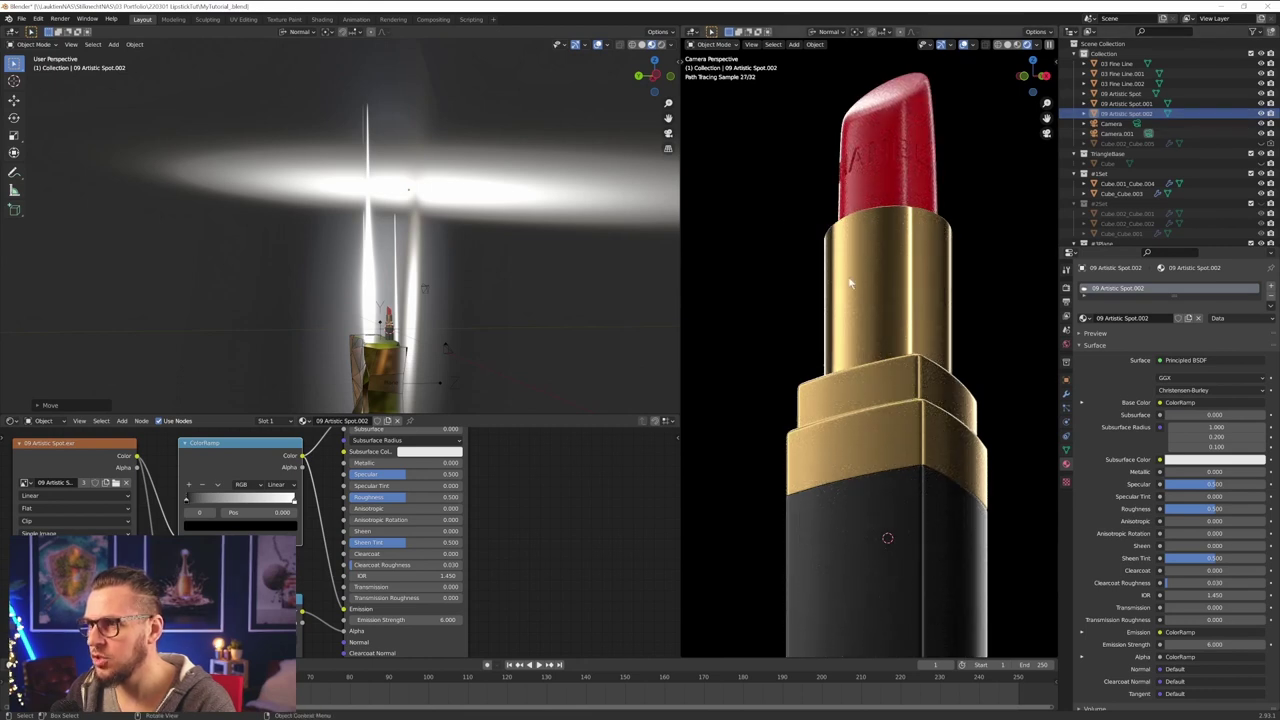
{"action": "scroll", "coordinate": [849, 284], "scroll_direction": "down", "scroll_amount": 4}
{"action": "scroll", "coordinate": [826, 318], "scroll_direction": "up", "scroll_amount": 1}
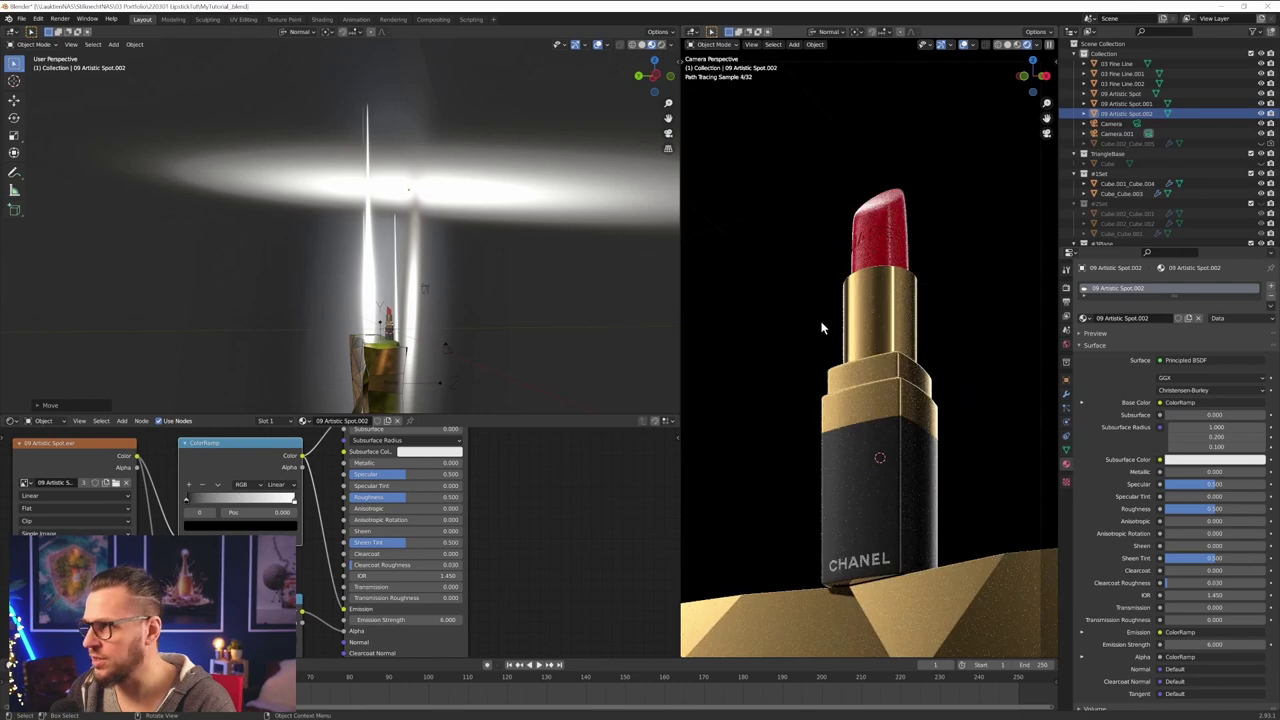
- Enlarge the 09 Artistic Spot.002 plane about 1.6 times uniformly and scale it to about 0.27 along its local Y axis
{"action": "left_click", "coordinate": [499, 197]}
{"action": "scroll", "coordinate": [521, 222], "scroll_direction": "down", "scroll_amount": 6}
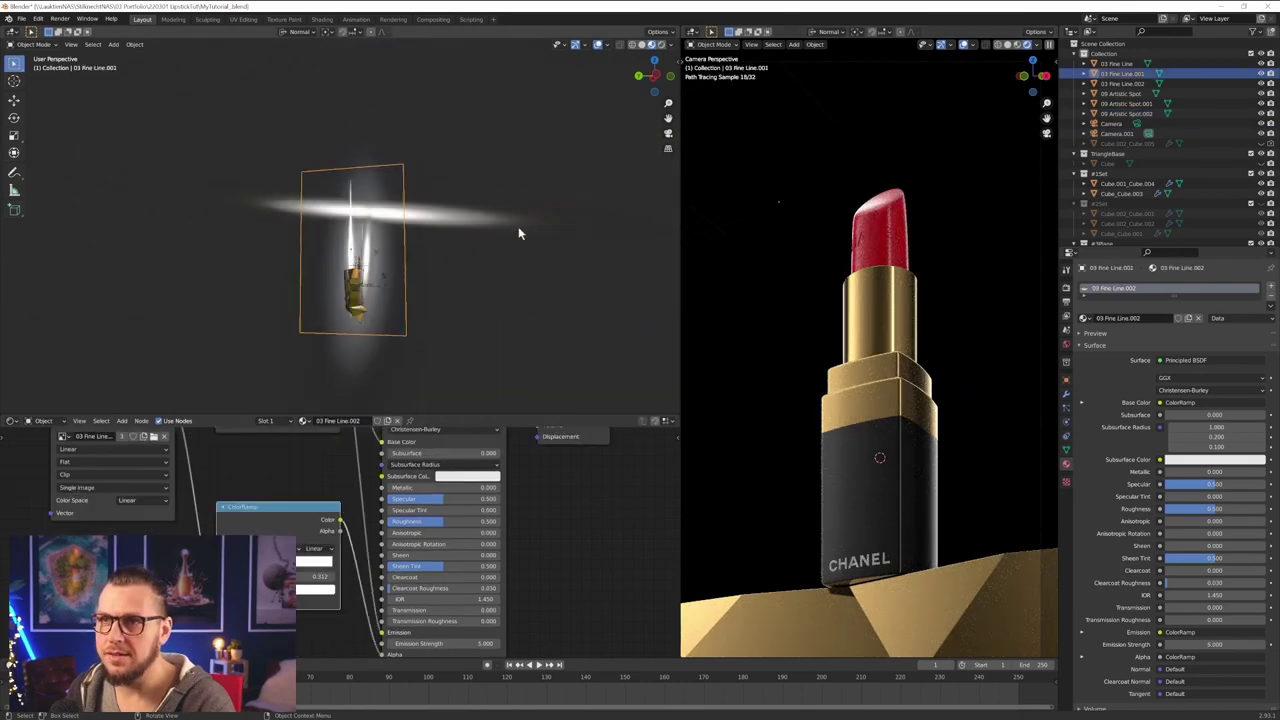
{"action": "middle_click_drag", "start_coordinate": [517, 226], "coordinate": [497, 203]}
{"action": "left_click", "coordinate": [491, 196]}
{"action": "key", "text": "s"}
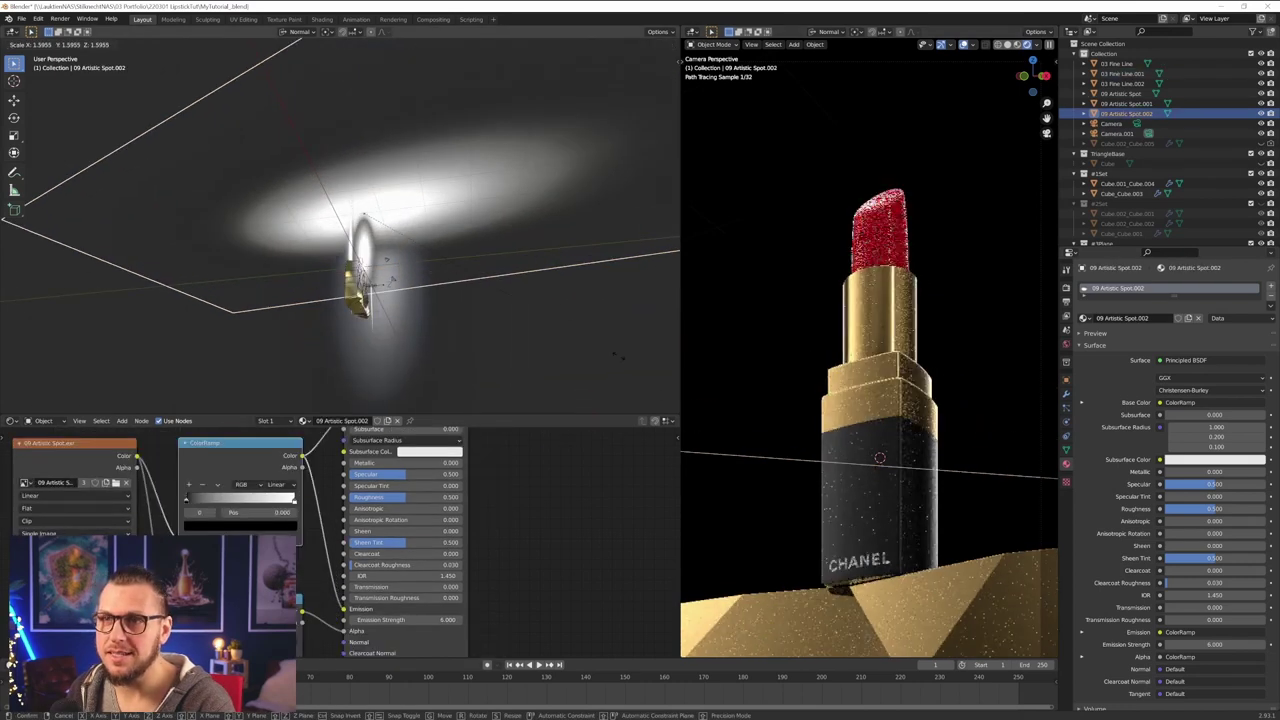
{"action": "left_click", "coordinate": [575, 300]}
{"action": "key", "text": "s"}
{"action": "key", "text": "y"}
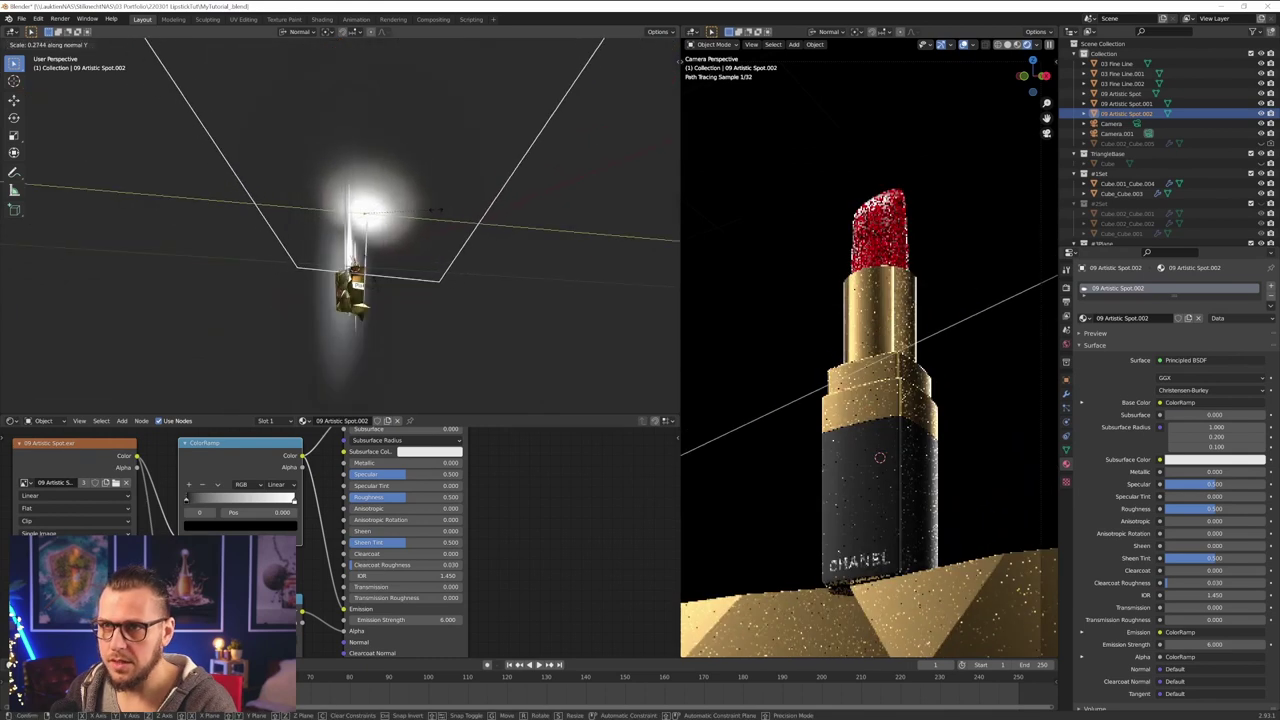
{"action": "left_click", "coordinate": [436, 215]}
- Reposition the narrowed 09 Artistic Spot.002 plane directly above the lipstick and its base
{"action": "key", "text": "g"}
{"action": "key", "text": "y"}
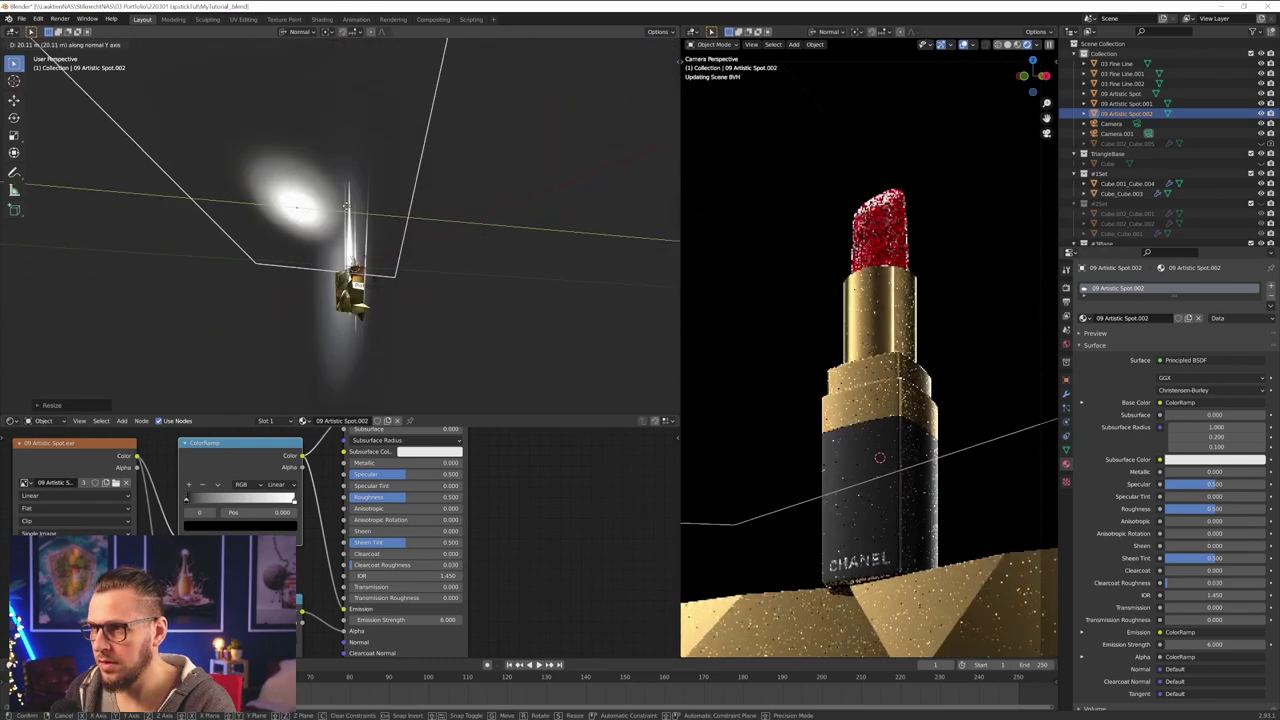
{"action": "left_click", "coordinate": [378, 218]}
{"action": "key", "text": "g"}
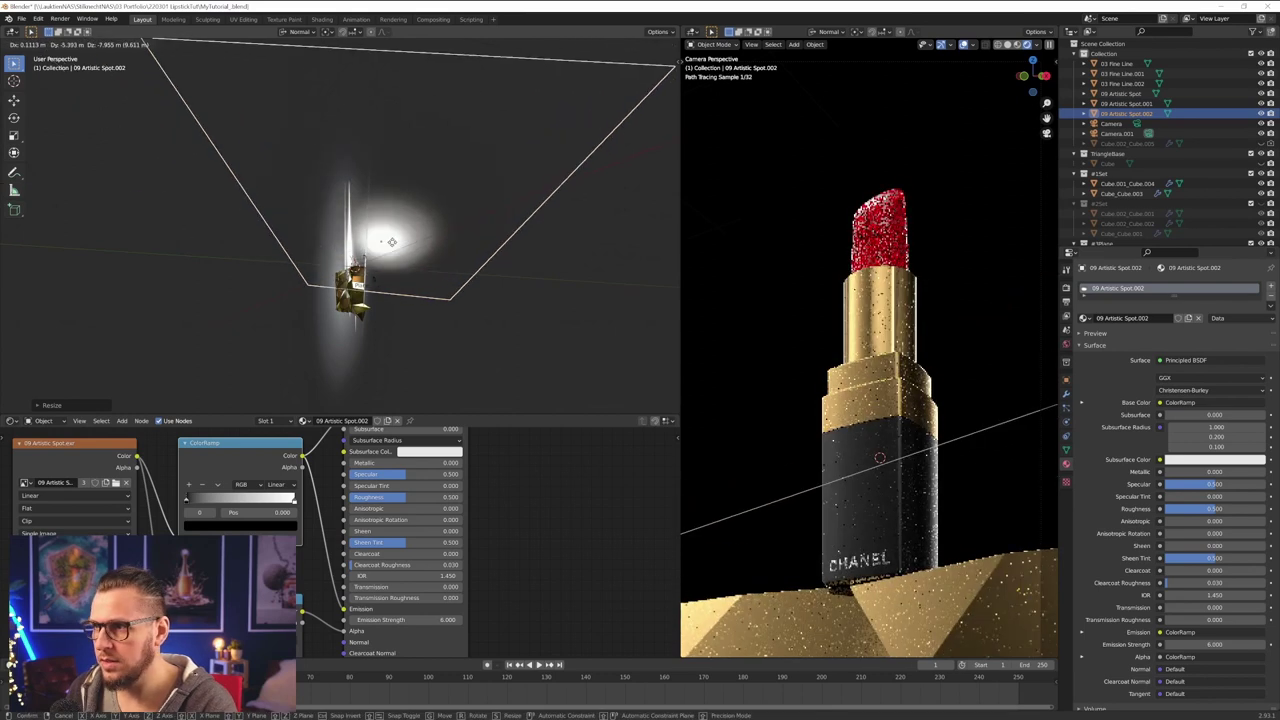
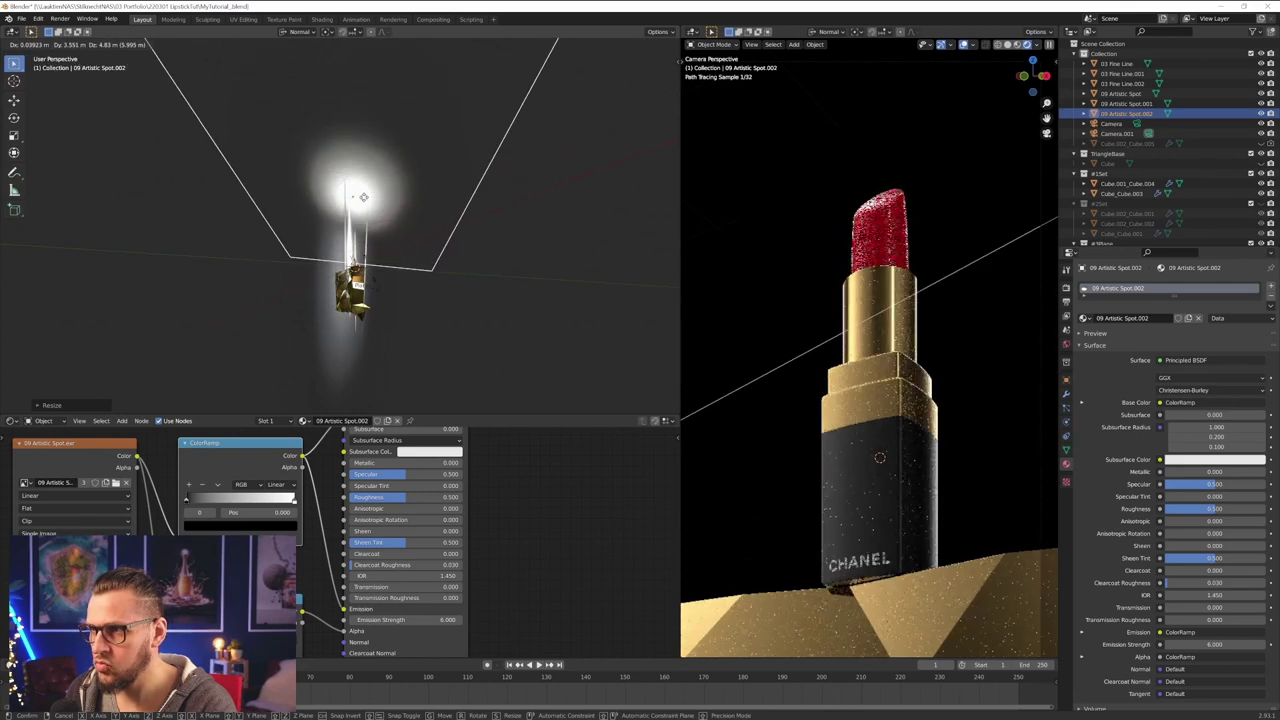
{"action": "left_click", "coordinate": [361, 222]}
{"action": "scroll", "coordinate": [361, 225], "scroll_direction": "up", "scroll_amount": 4}
{"action": "middle_click_drag", "start_coordinate": [361, 232], "coordinate": [381, 201]}
{"action": "key", "text": "g"}
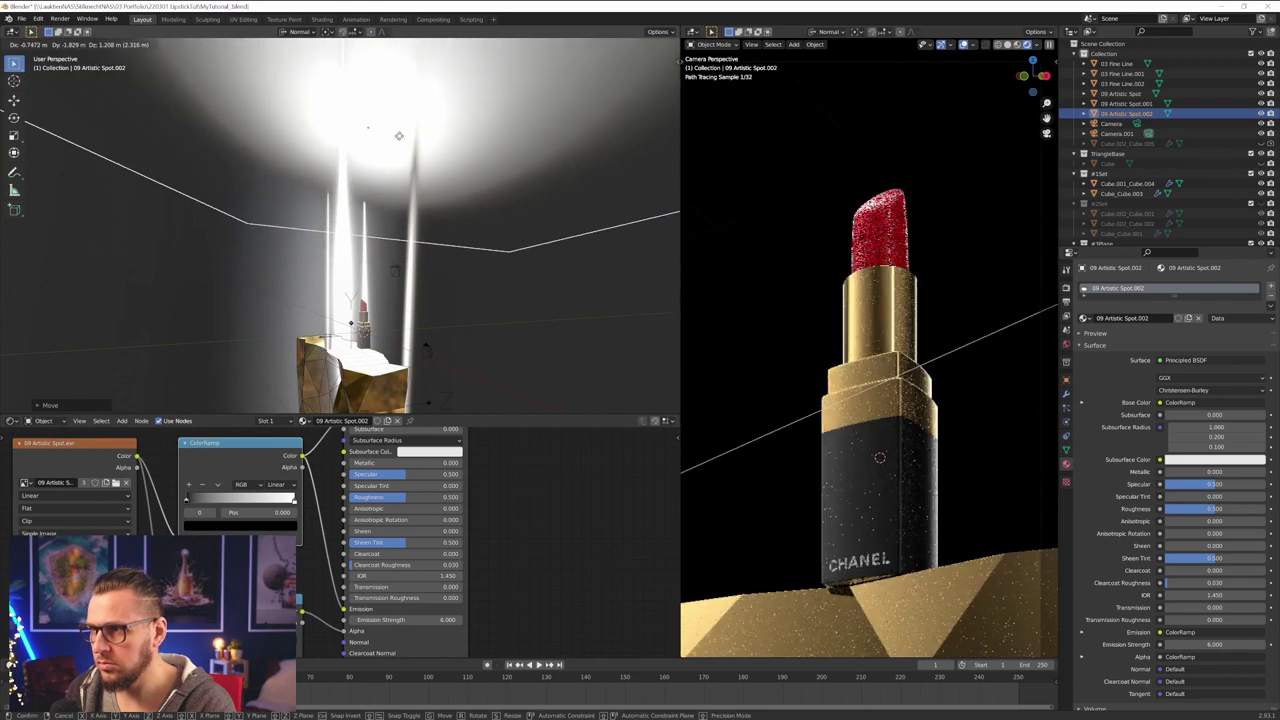
{"action": "left_click", "coordinate": [388, 108]}
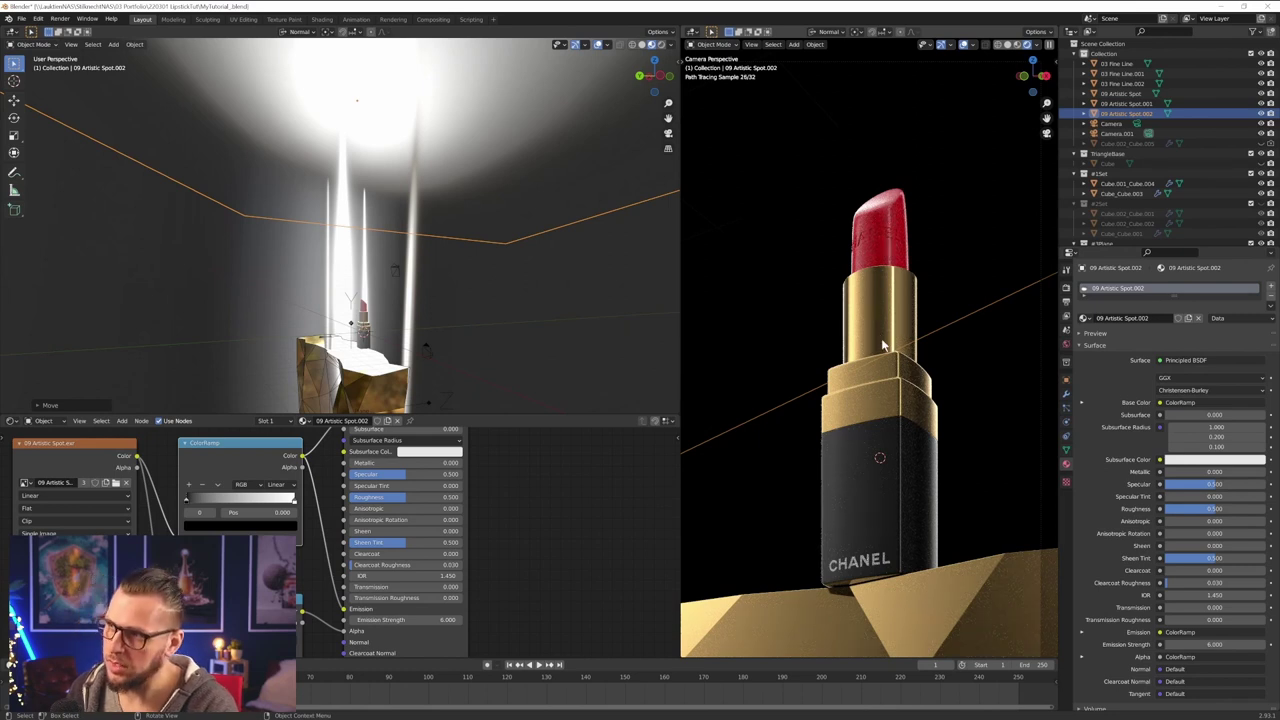
- Rotate the 09 Artistic Spot.002 plane about its local Y axis and rescale it along that axis
{"action": "scroll", "coordinate": [887, 365], "scroll_direction": "up", "scroll_amount": 2}
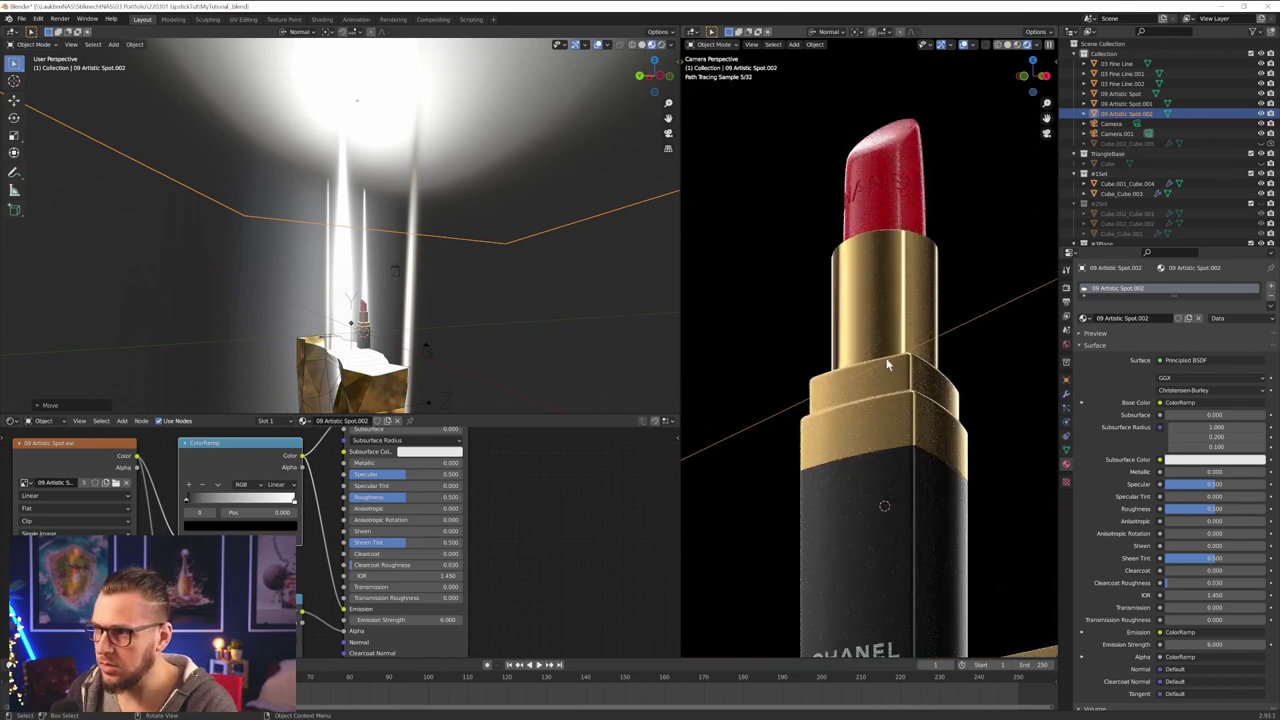
{"action": "middle_click_drag", "start_coordinate": [540, 262], "coordinate": [412, 287]}
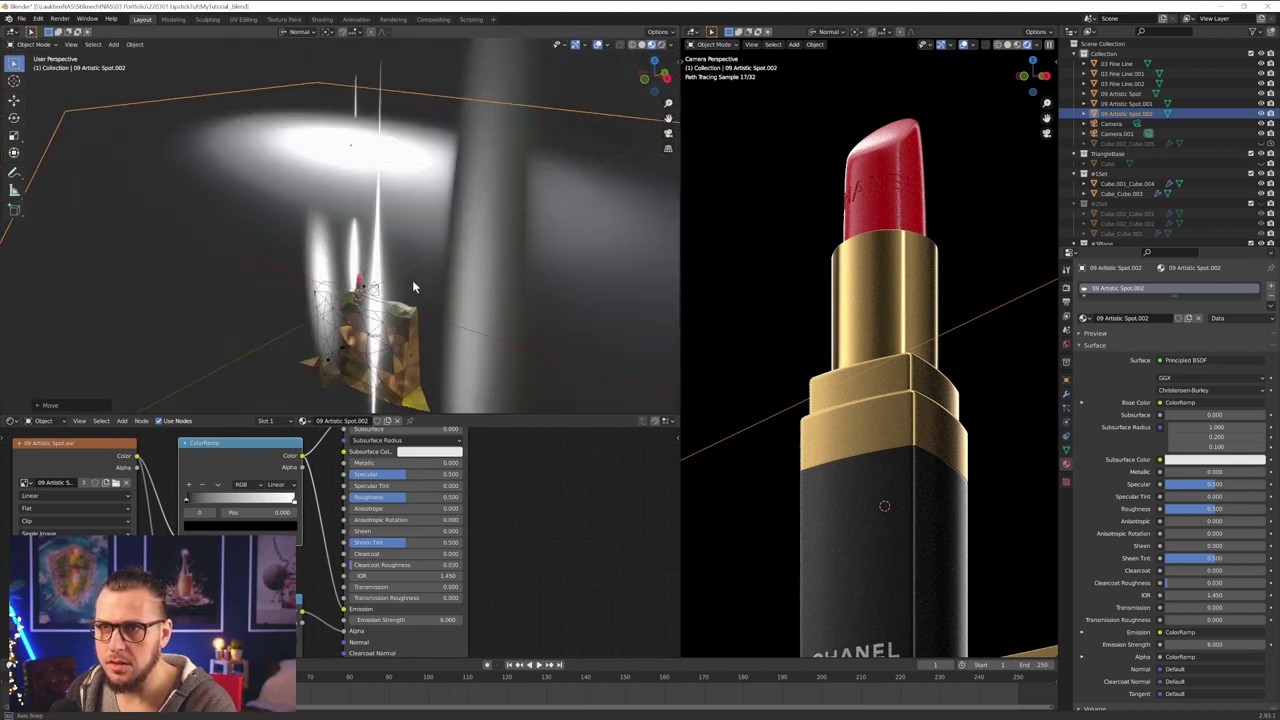
{"action": "key", "text": "r"}
{"action": "key", "text": "y"}
{"action": "key", "text": "y"}
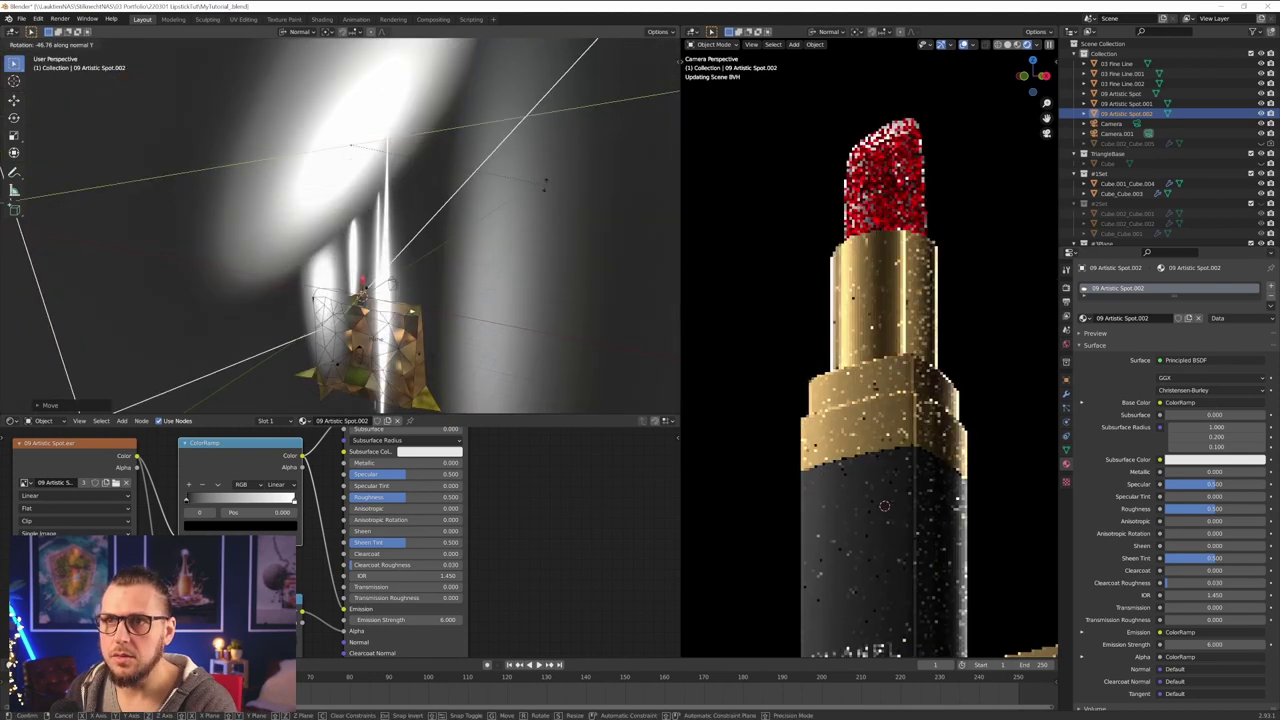
{"action": "left_click", "coordinate": [476, 187]}
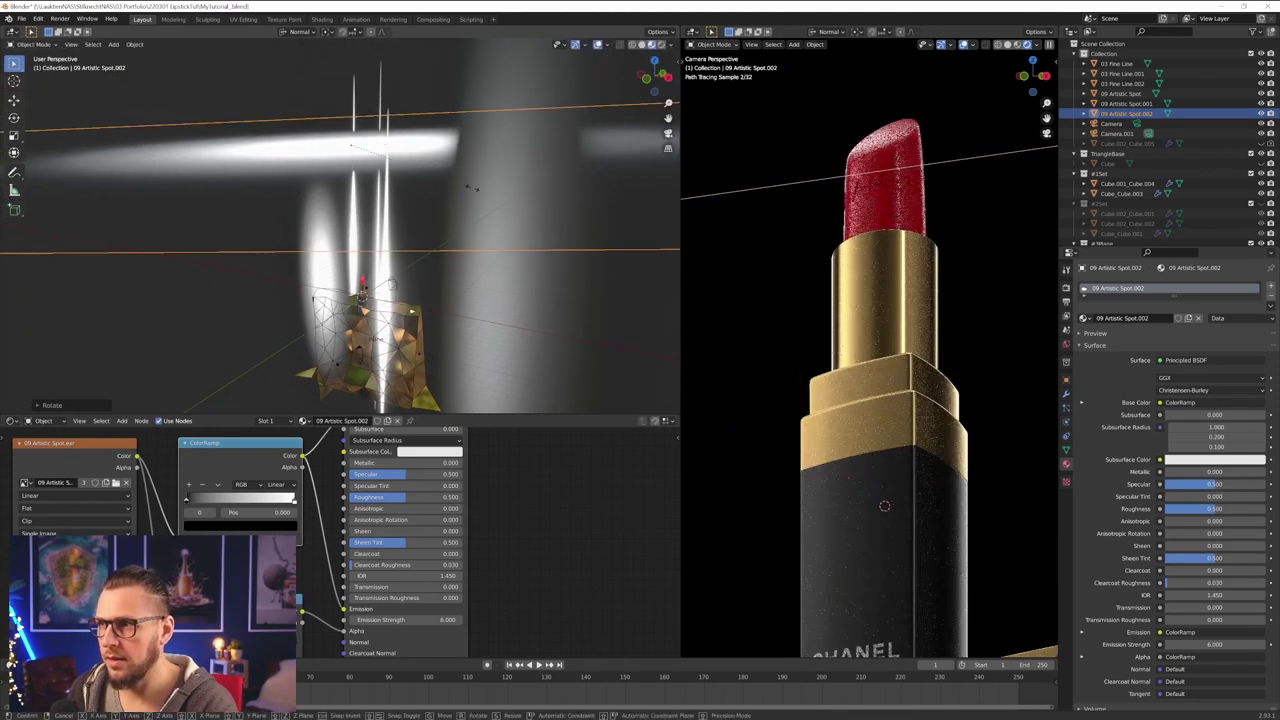
{"action": "key", "text": "y"}
{"action": "left_click", "coordinate": [541, 200]}
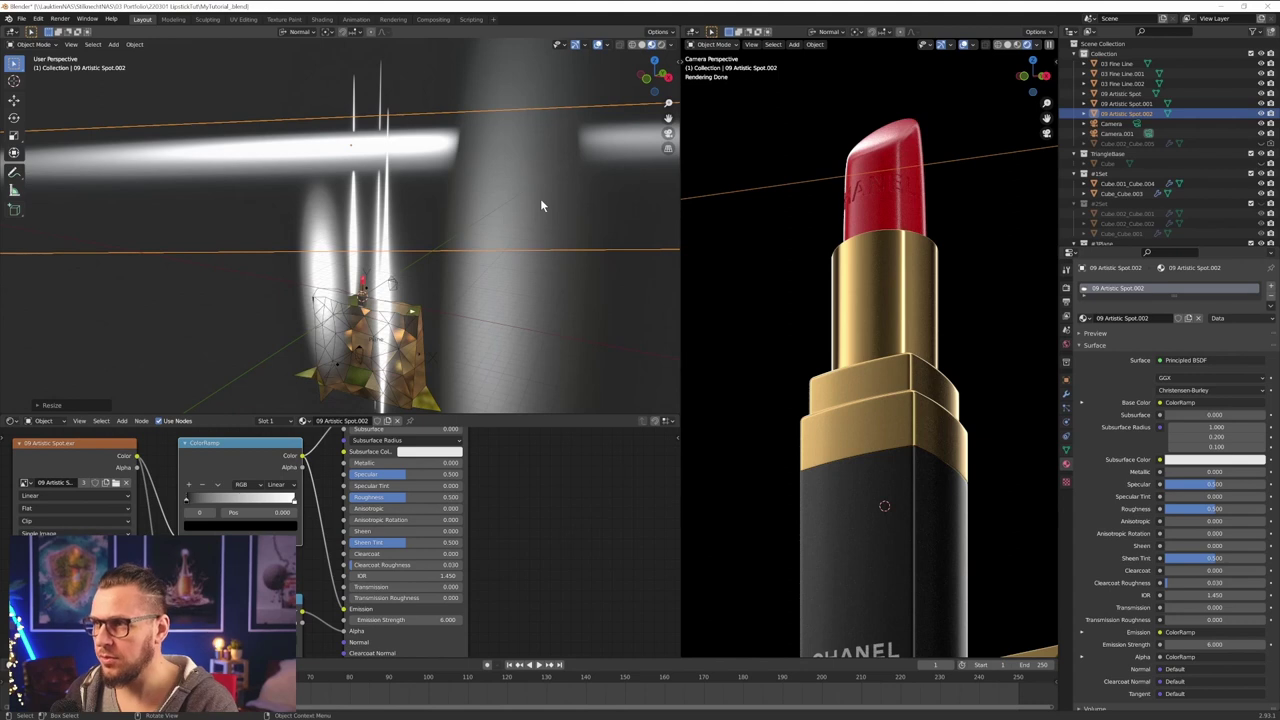
{"action": "middle_click_drag", "start_coordinate": [411, 200], "coordinate": [388, 176]}
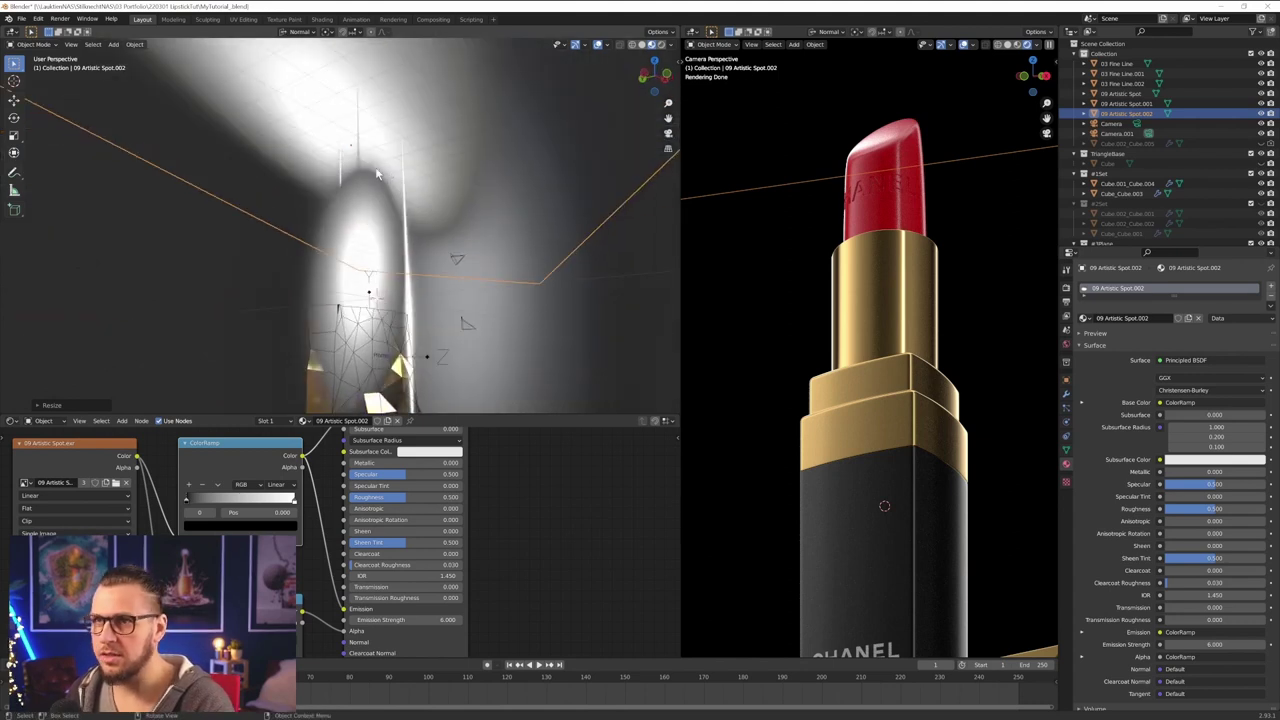
{"action": "key", "text": "g"}
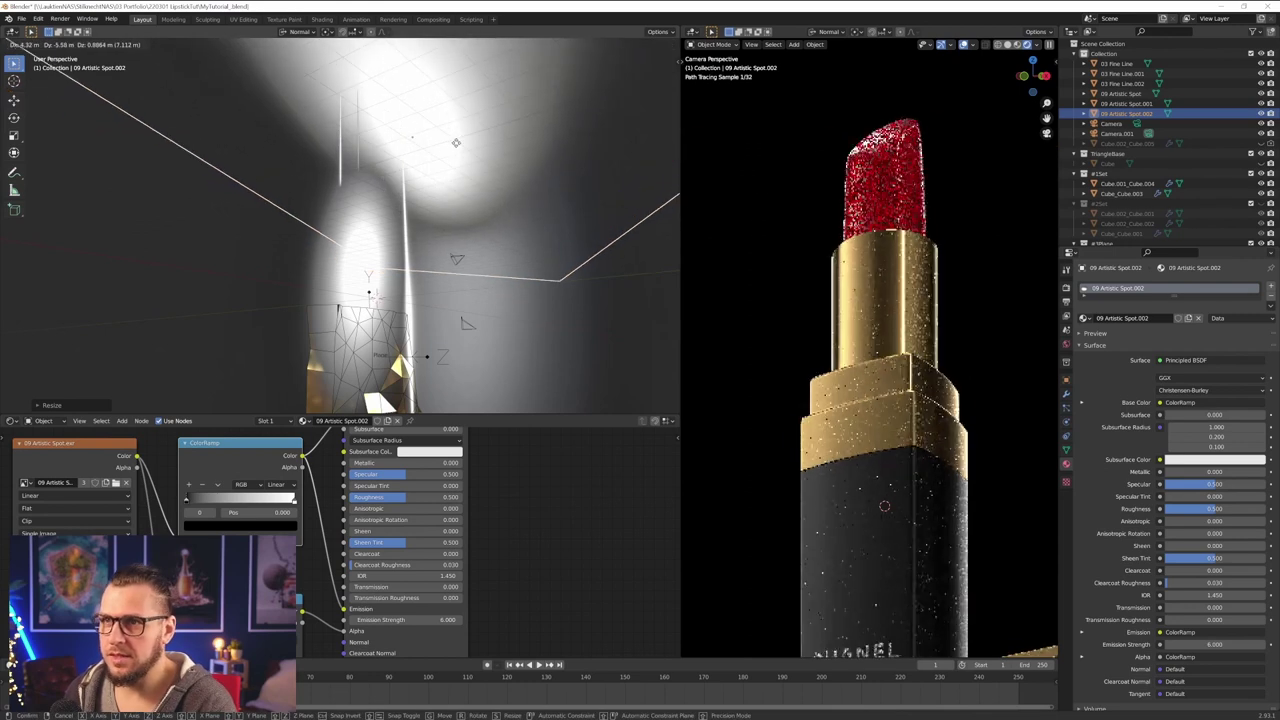
{"action": "mouse_move", "coordinate": [400, 183]}
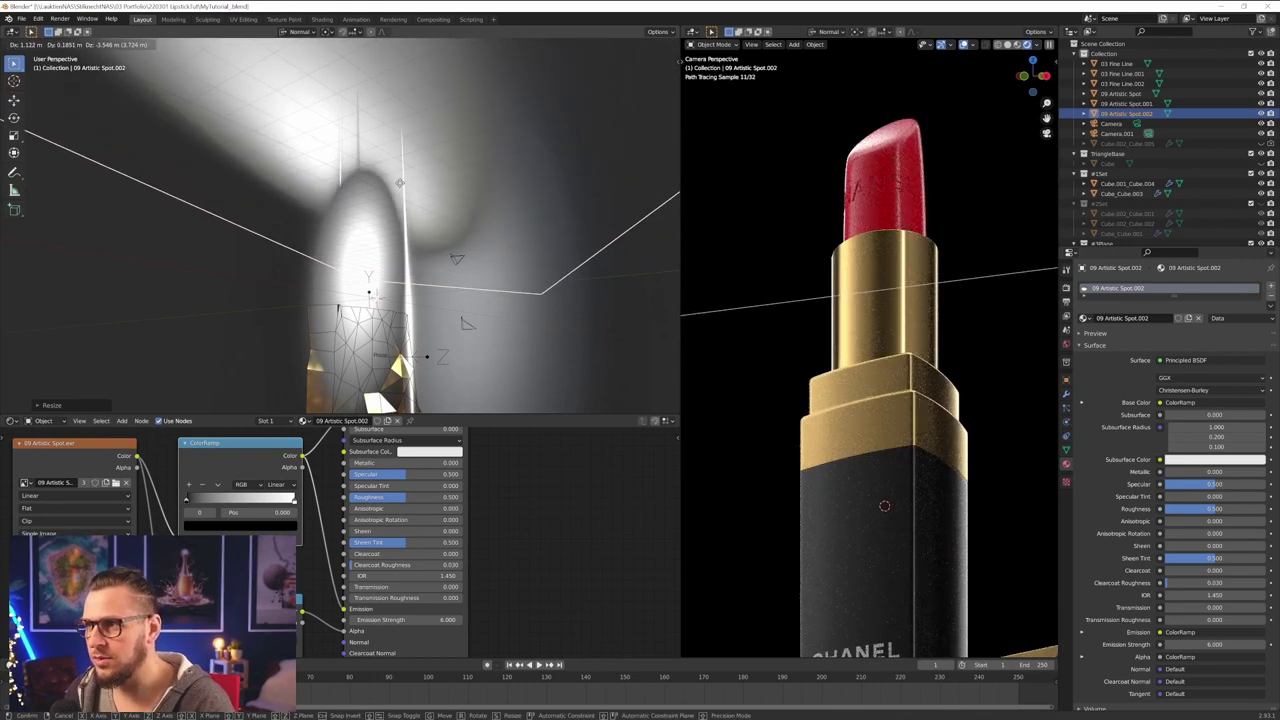
{"action": "left_click", "coordinate": [402, 185]}
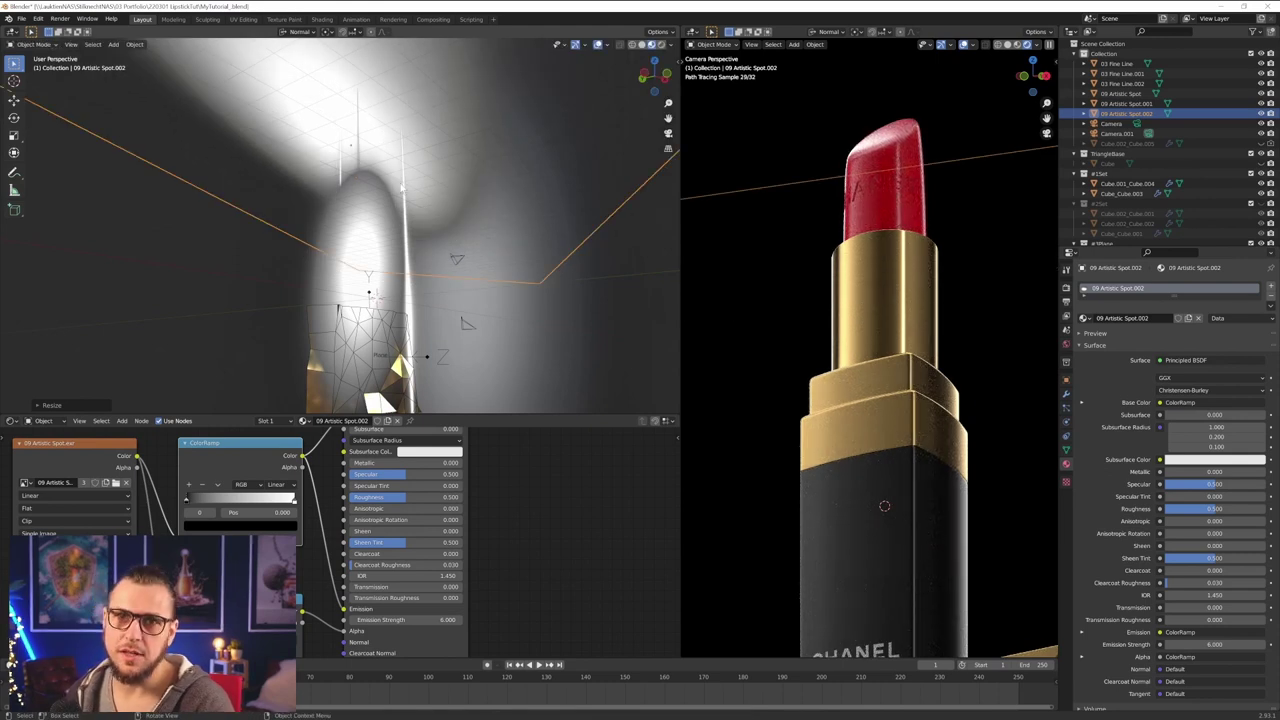
- Toggle the visibility of 09 Artistic Spot.002 to compare its effect, and inspect the rendered lipstick and its gold base
{"action": "middle_click_drag", "start_coordinate": [402, 187], "coordinate": [436, 282]}
{"action": "key", "text": "h"}
{"action": "left_click", "coordinate": [1262, 114]}
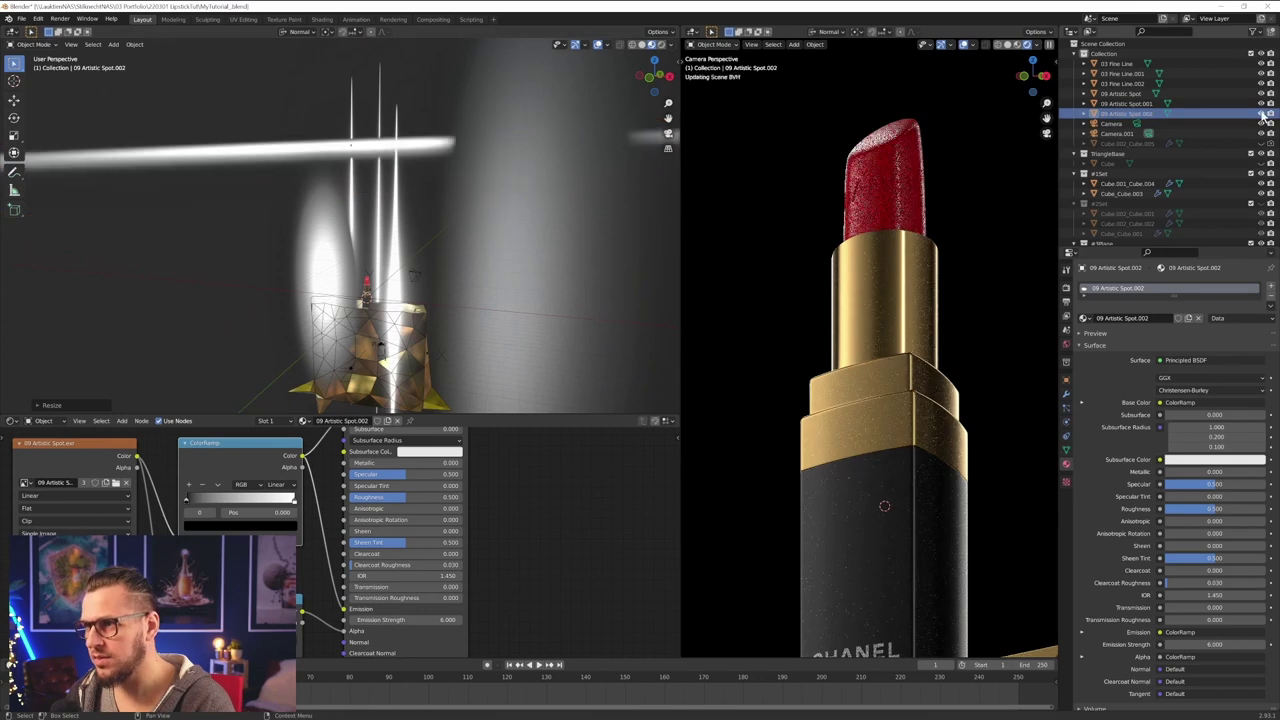
{"action": "left_click", "coordinate": [1262, 114]}
{"action": "left_click", "coordinate": [1262, 114]}
{"action": "middle_click_drag", "start_coordinate": [941, 332], "coordinate": [947, 203], "text": "shift"}
{"action": "middle_click_drag", "start_coordinate": [879, 232], "coordinate": [881, 308], "text": "shift"}
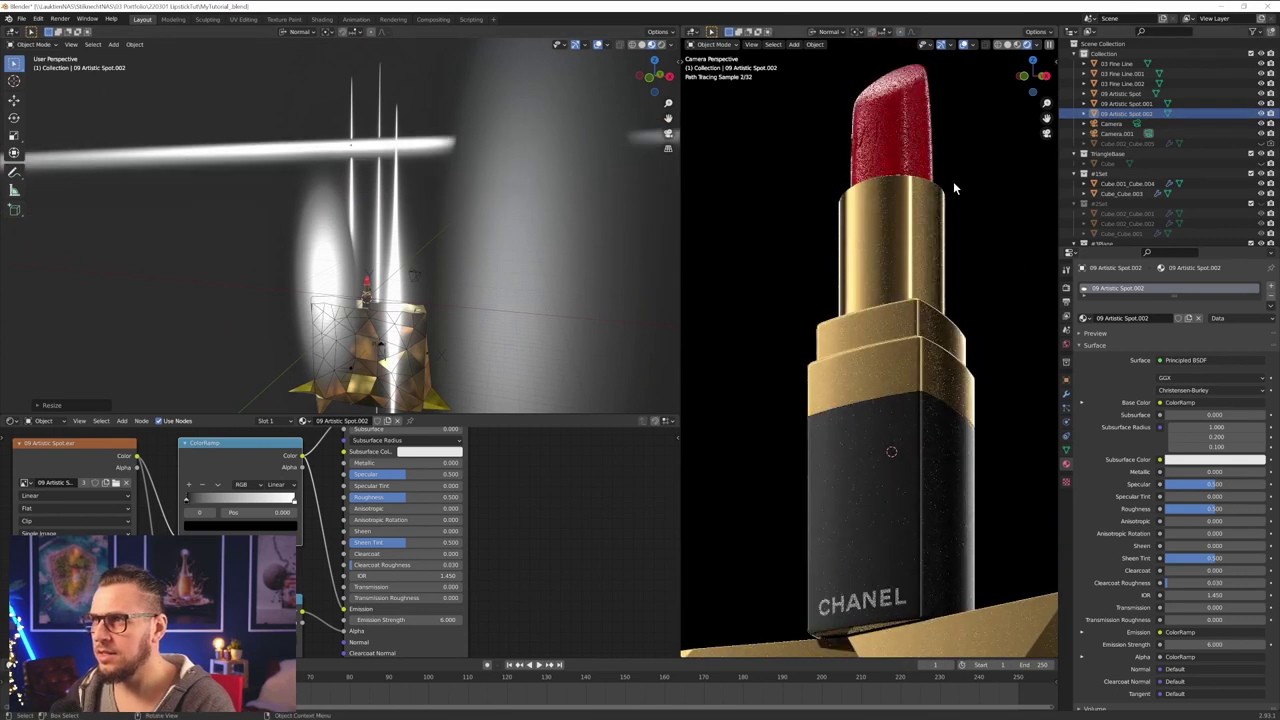
{"action": "middle_click_drag", "start_coordinate": [929, 405], "coordinate": [930, 394], "text": "shift"}
{"action": "scroll", "coordinate": [930, 396], "scroll_direction": "down", "scroll_amount": 3}
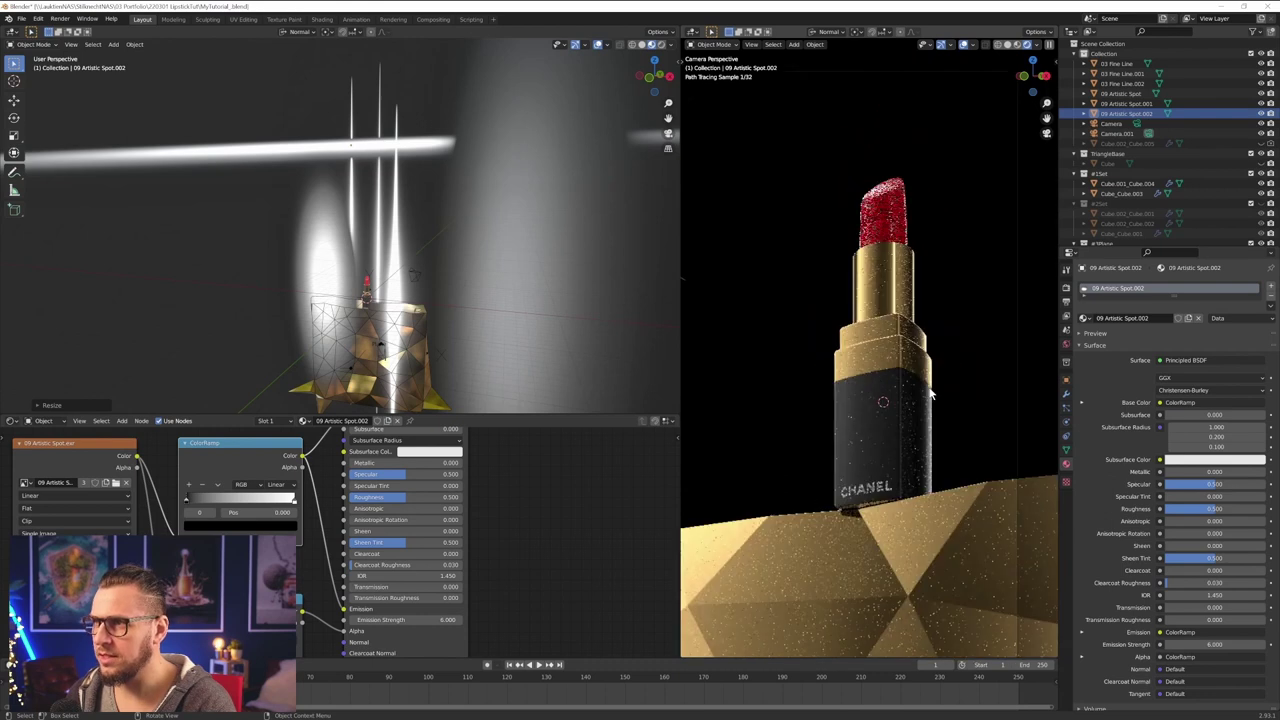
- Move all the light planes, from 03 Fine Line through 09 Artistic Spot.002, into a new collection named #1 Lights
{"action": "left_click", "coordinate": [1006, 292]}
{"action": "scroll", "coordinate": [1006, 292], "scroll_direction": "down", "scroll_amount": 3}
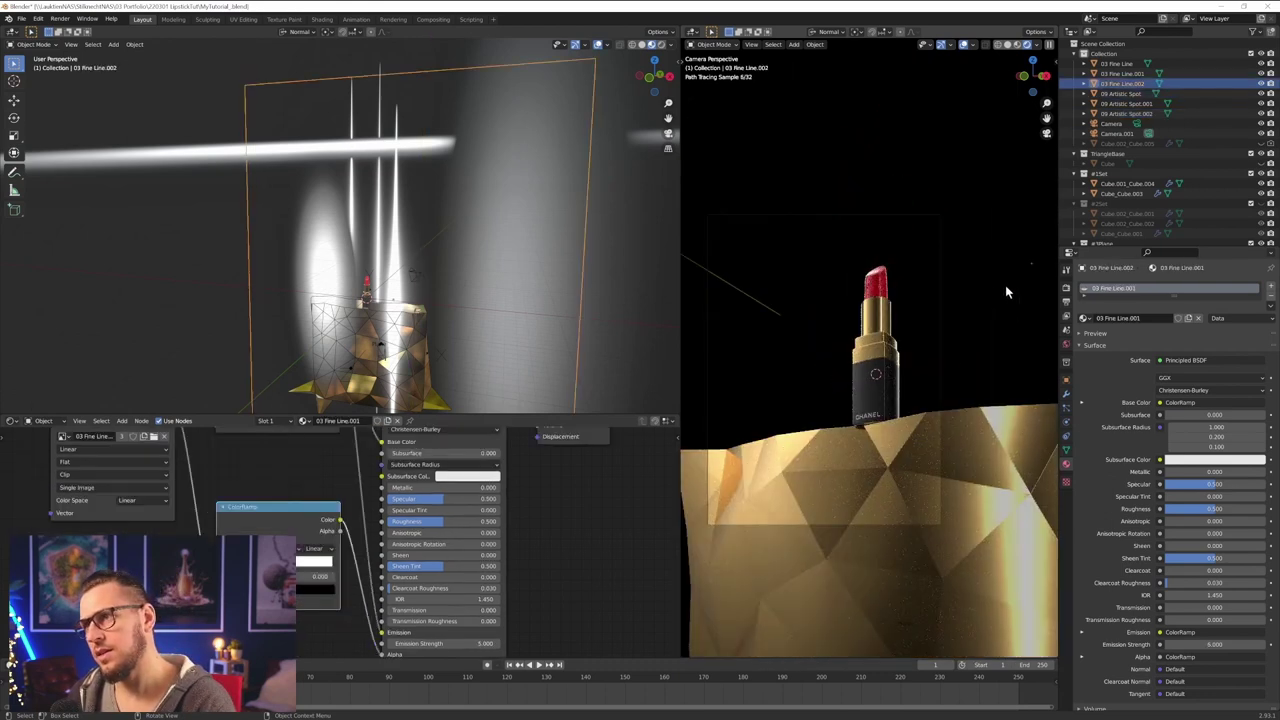
{"action": "scroll", "coordinate": [1005, 285], "scroll_direction": "up", "scroll_amount": 4}
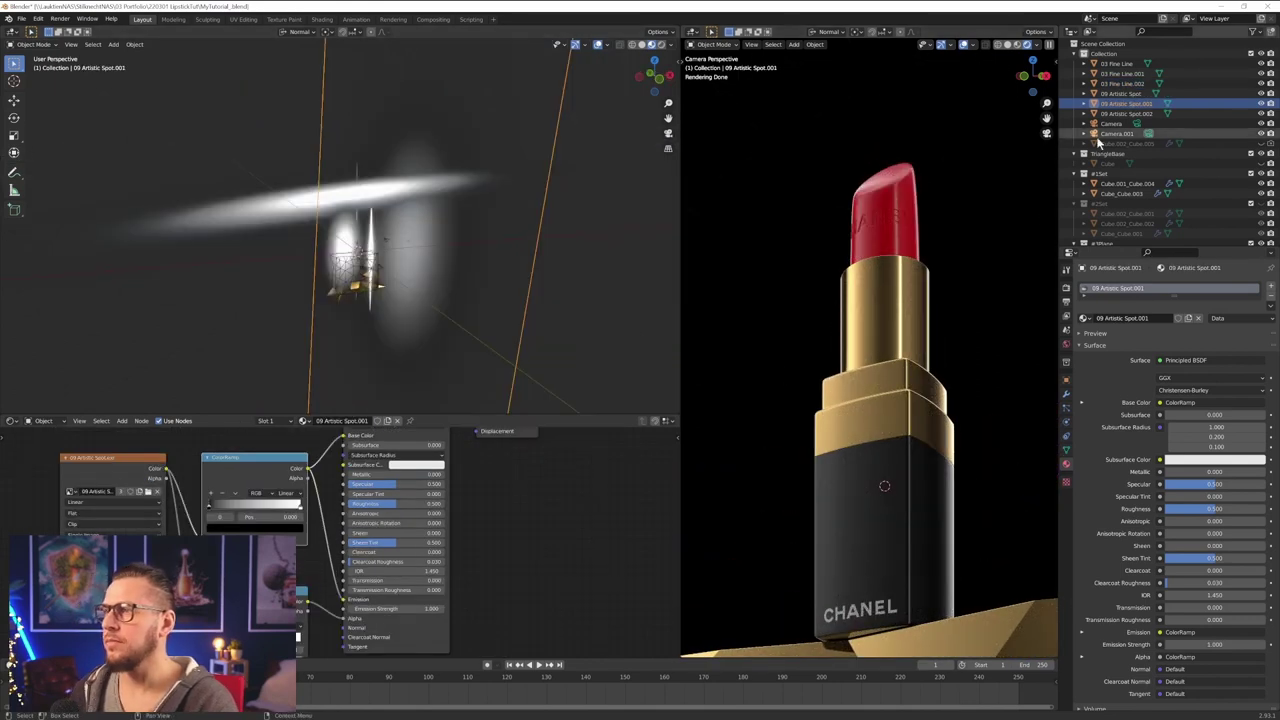
{"action": "left_click", "coordinate": [1118, 63]}
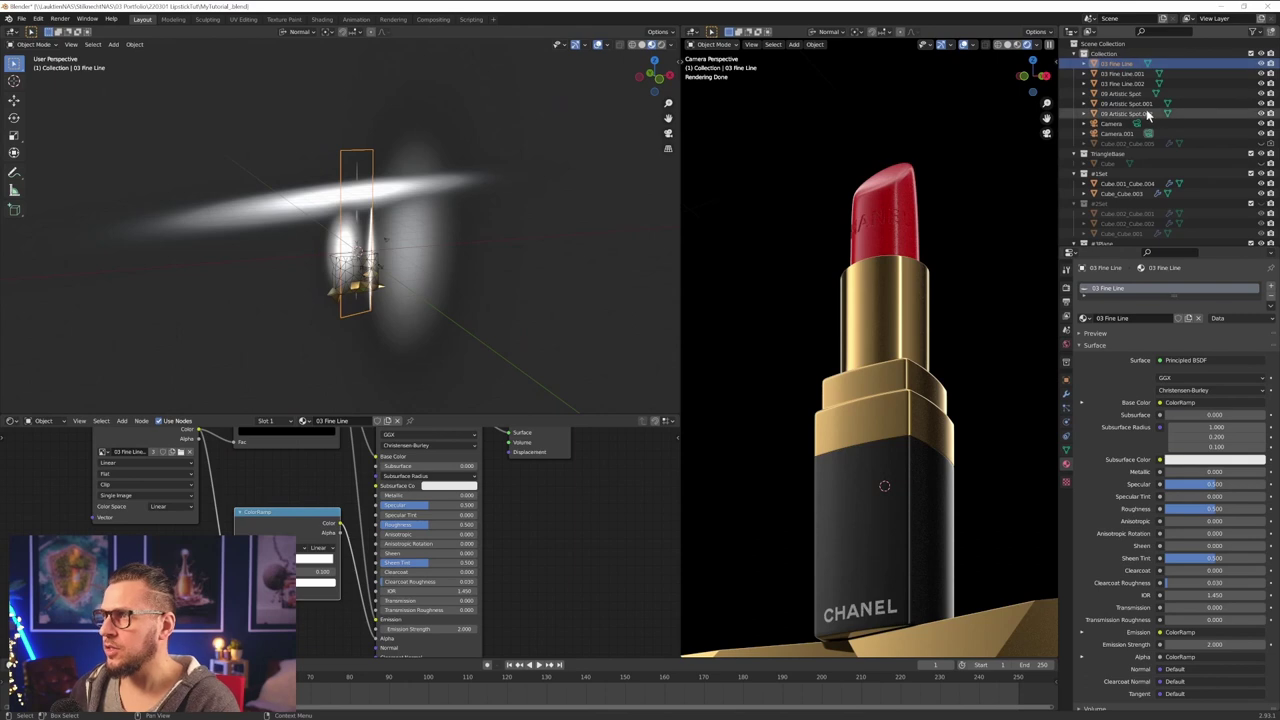
{"action": "left_click", "coordinate": [1148, 114], "text": "shift"}
{"action": "scroll", "coordinate": [926, 349], "scroll_direction": "down", "scroll_amount": 3}
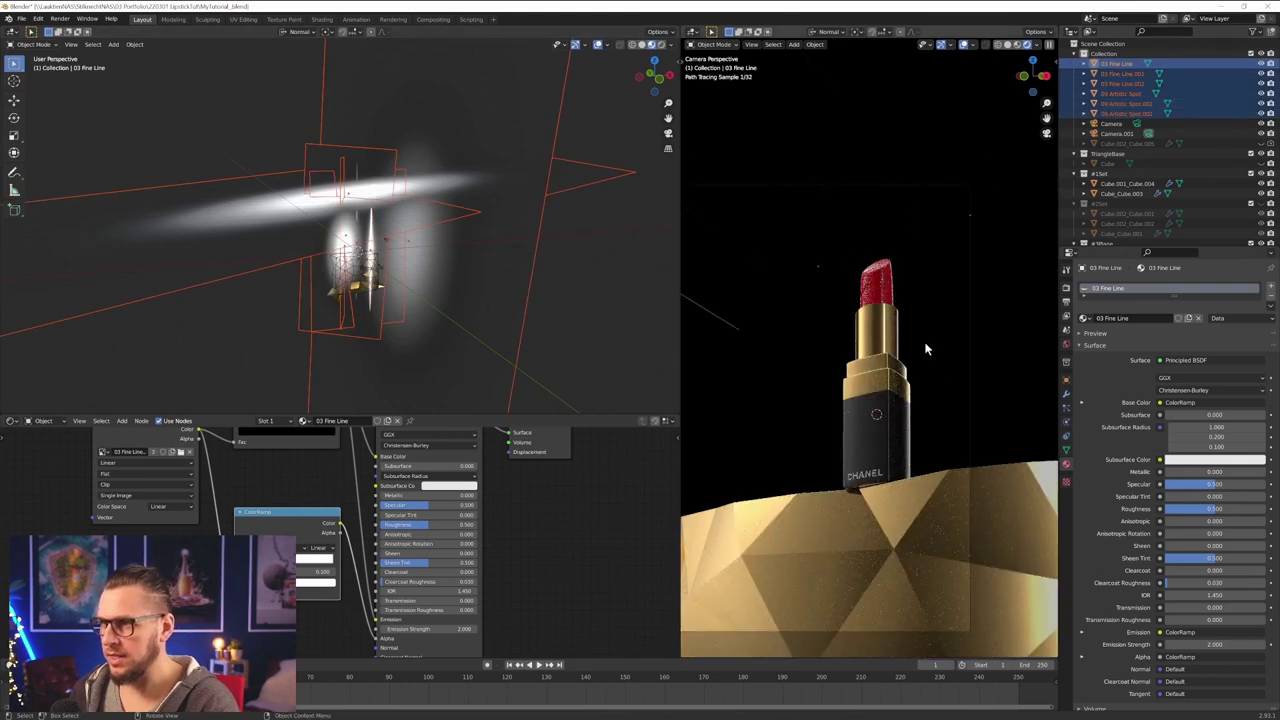
{"action": "scroll", "coordinate": [918, 512], "scroll_direction": "up", "scroll_amount": 2}
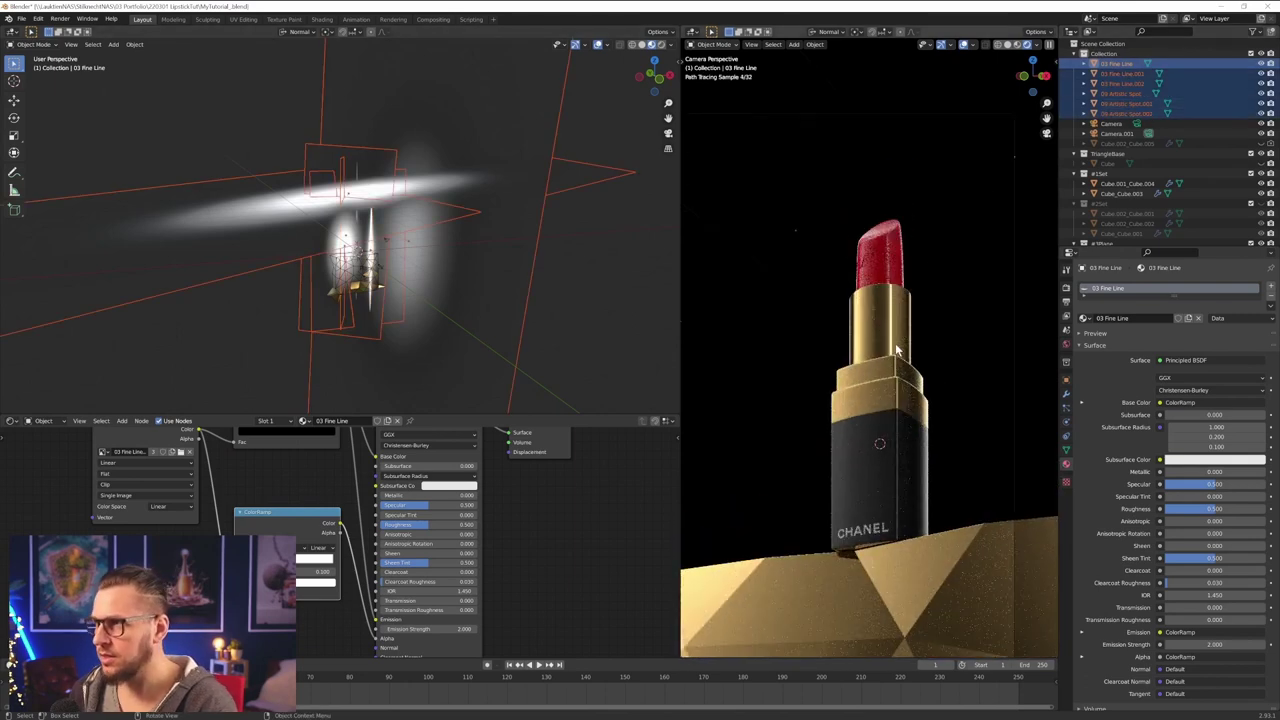
{"action": "key", "text": "m"}
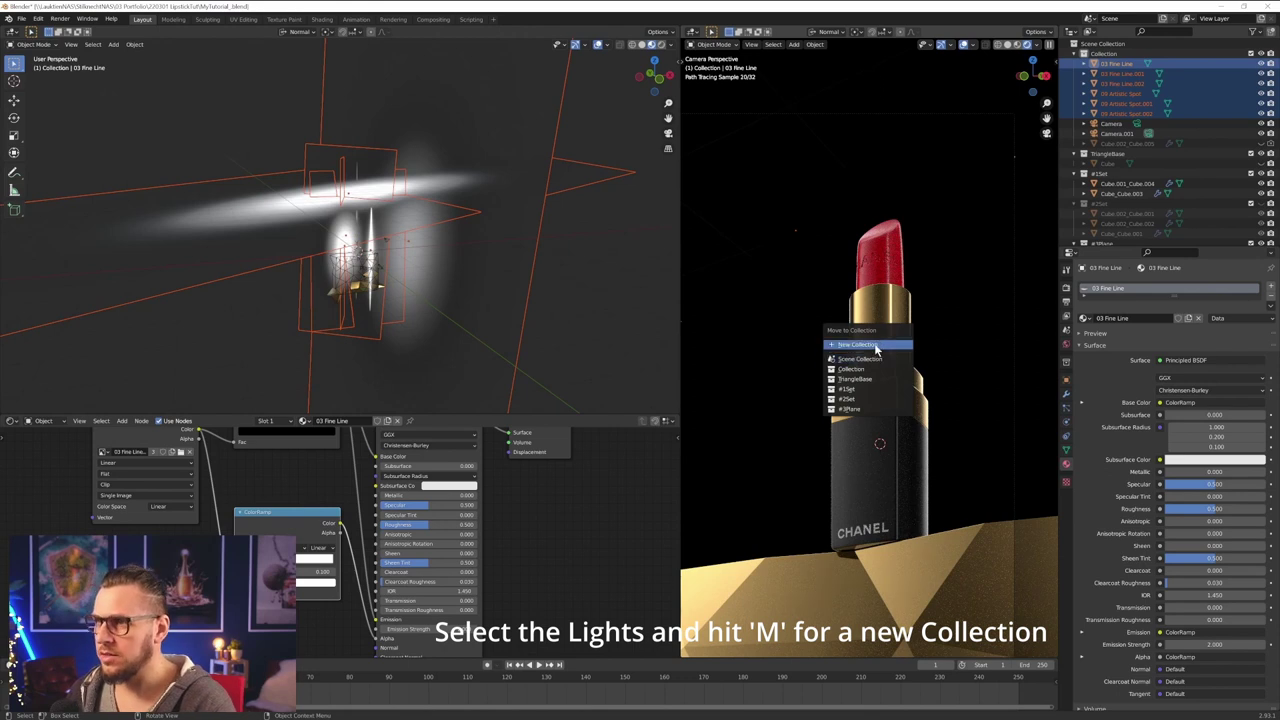
{"action": "left_click", "coordinate": [874, 345]}
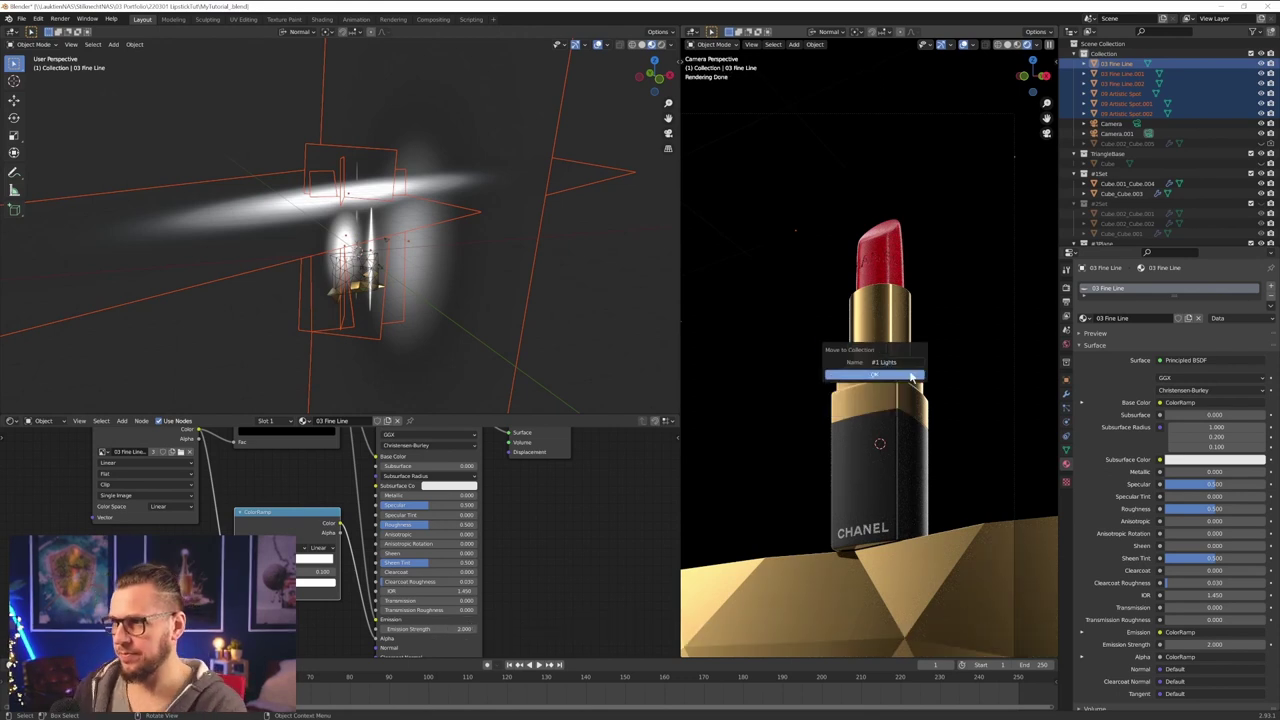
{"action": "key", "text": "Return"}
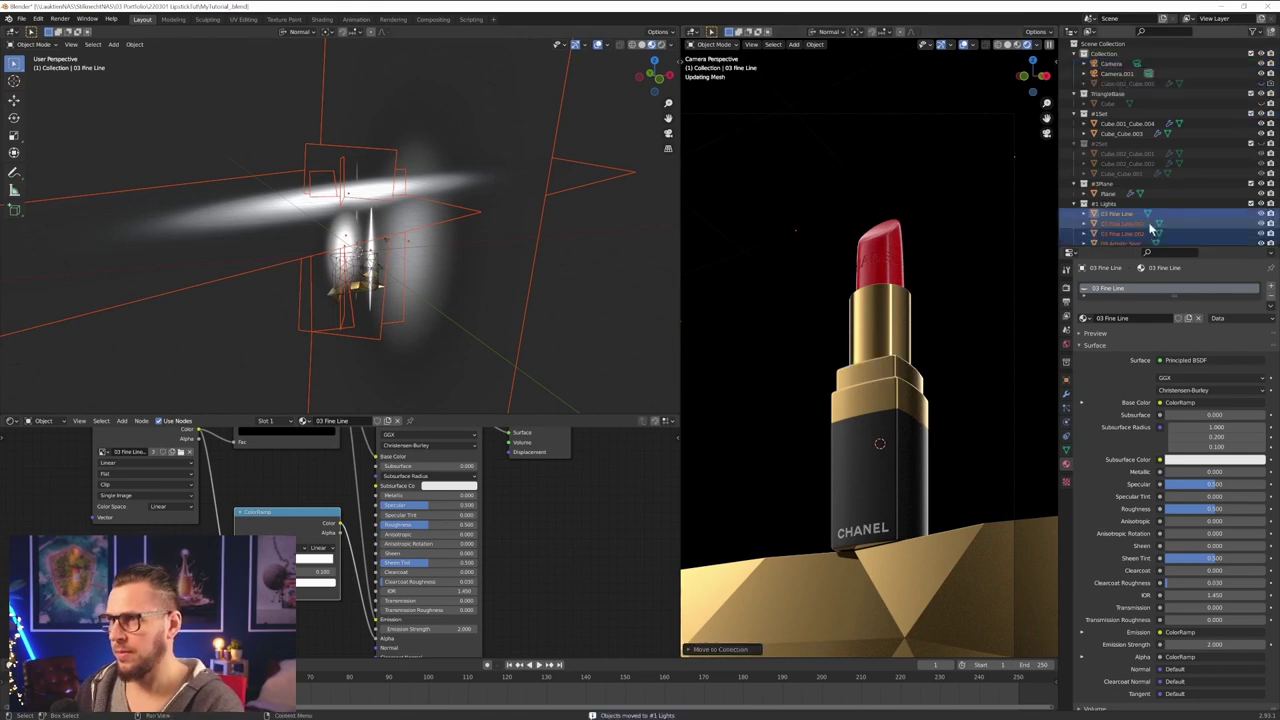
- Toggle the visibility of the whole #1 Lights collection off and on to compare the render with and without it
{"action": "left_click", "coordinate": [1261, 204]}
{"action": "left_click", "coordinate": [1261, 204]}
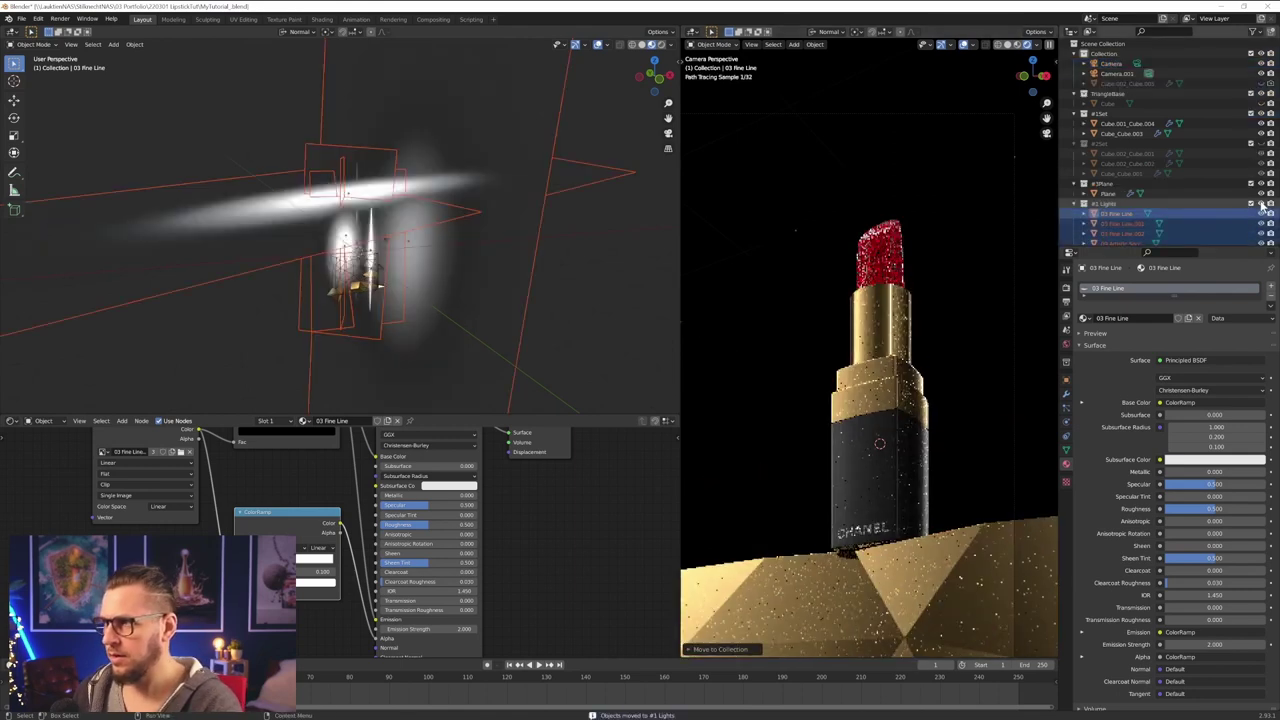
{"action": "left_click", "coordinate": [1261, 204]}
{"action": "left_click", "coordinate": [1261, 204]}
{"action": "left_click", "coordinate": [1261, 204]}
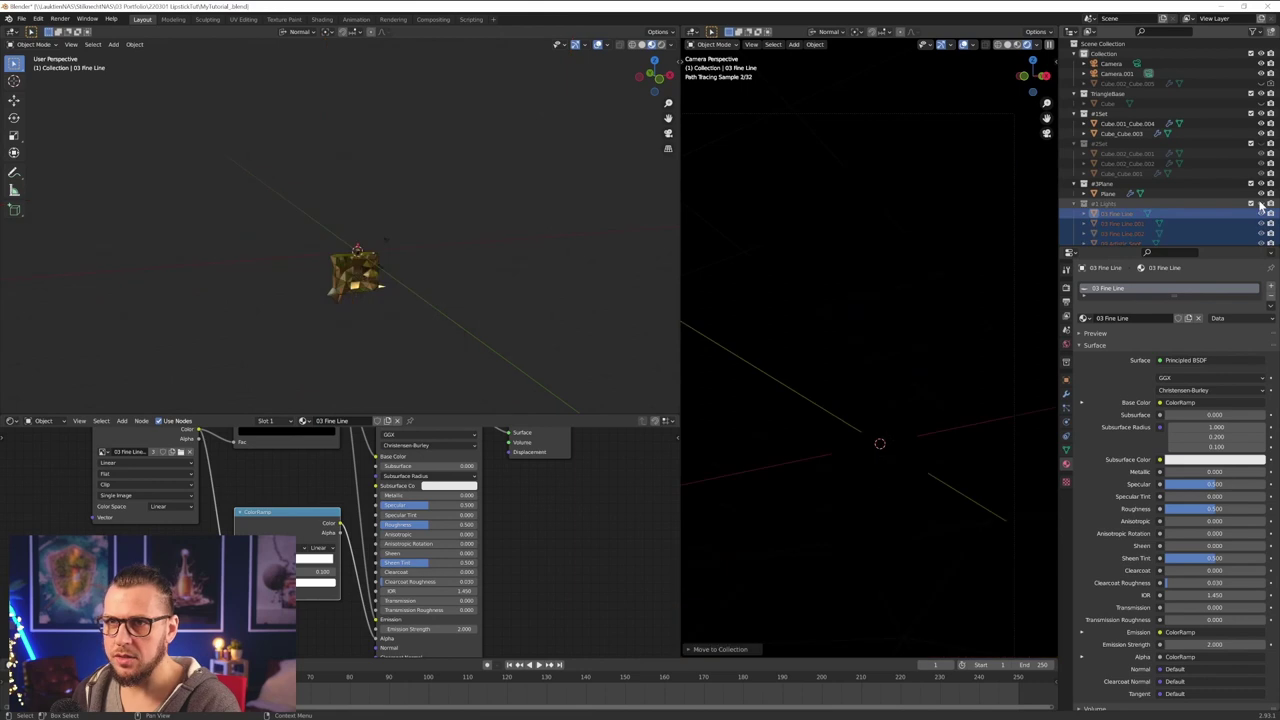
{"action": "left_click", "coordinate": [1261, 204]}
{"action": "left_click", "coordinate": [1261, 204]}
{"action": "left_click", "coordinate": [1261, 204]}
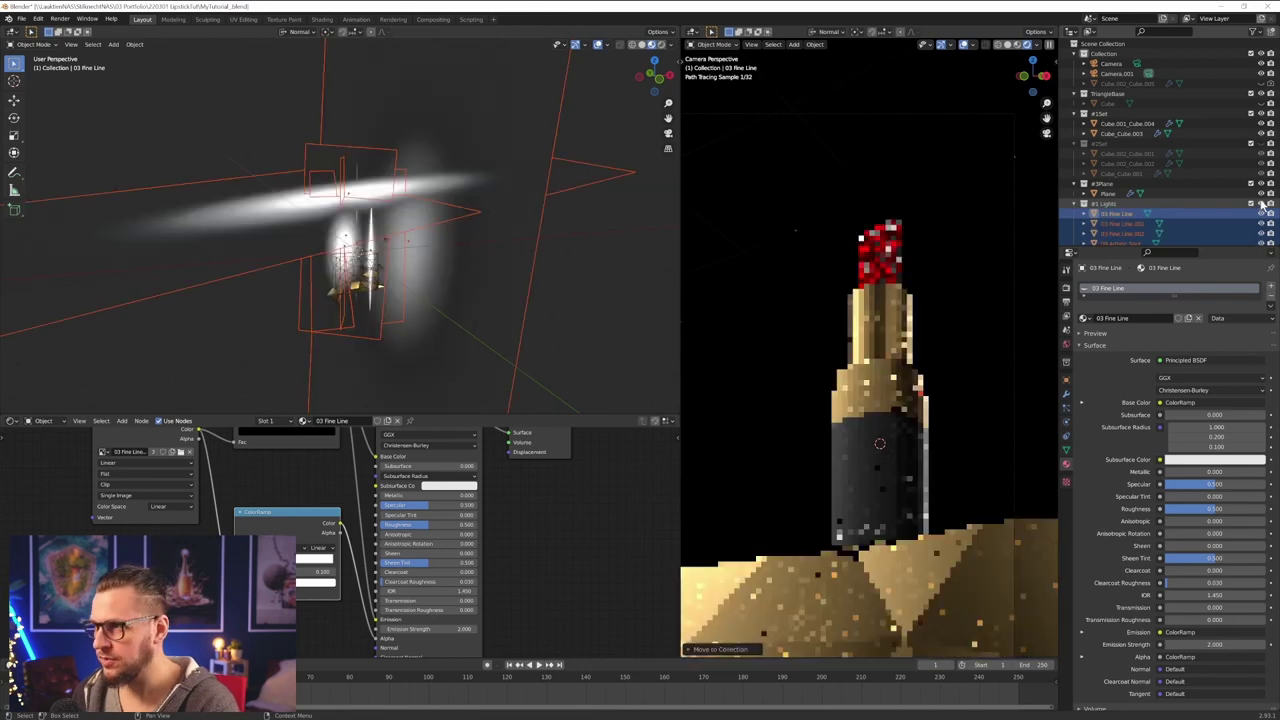
- Hide the #1 Lights and #1Set collections and show the #2Set collection instead
{"action": "left_click", "coordinate": [936, 162]}
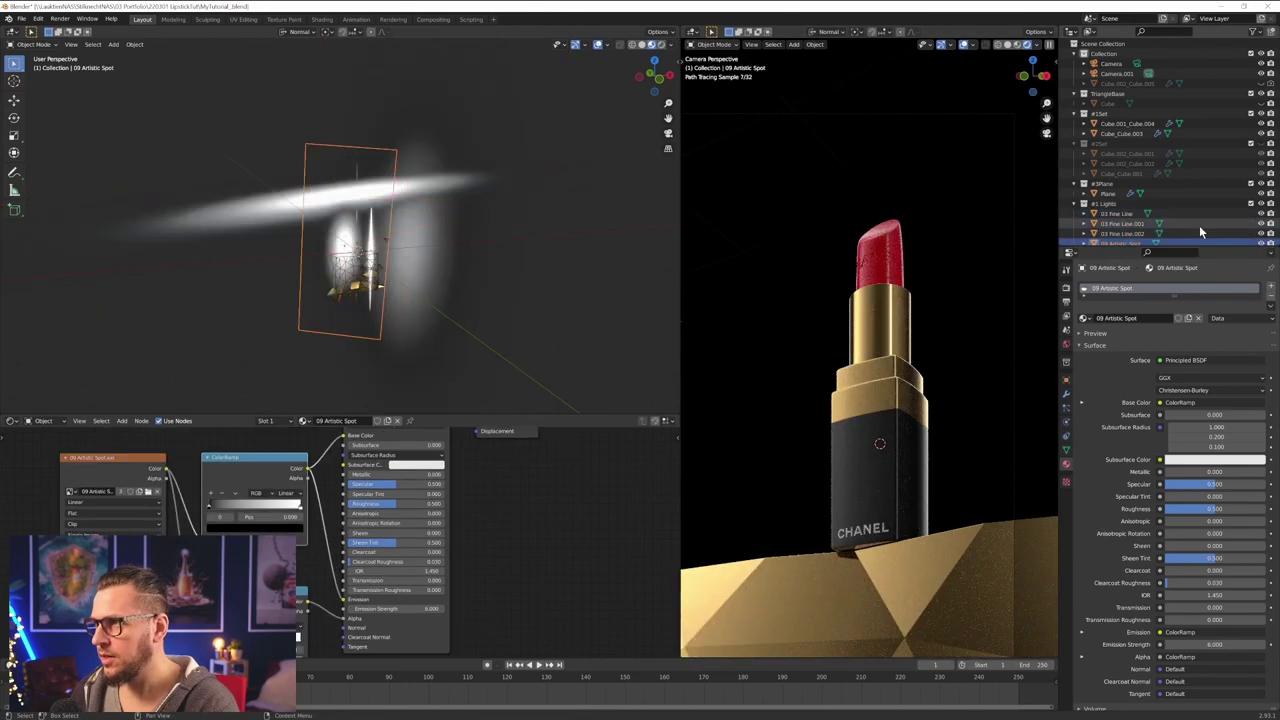
{"action": "left_click", "coordinate": [1262, 204]}
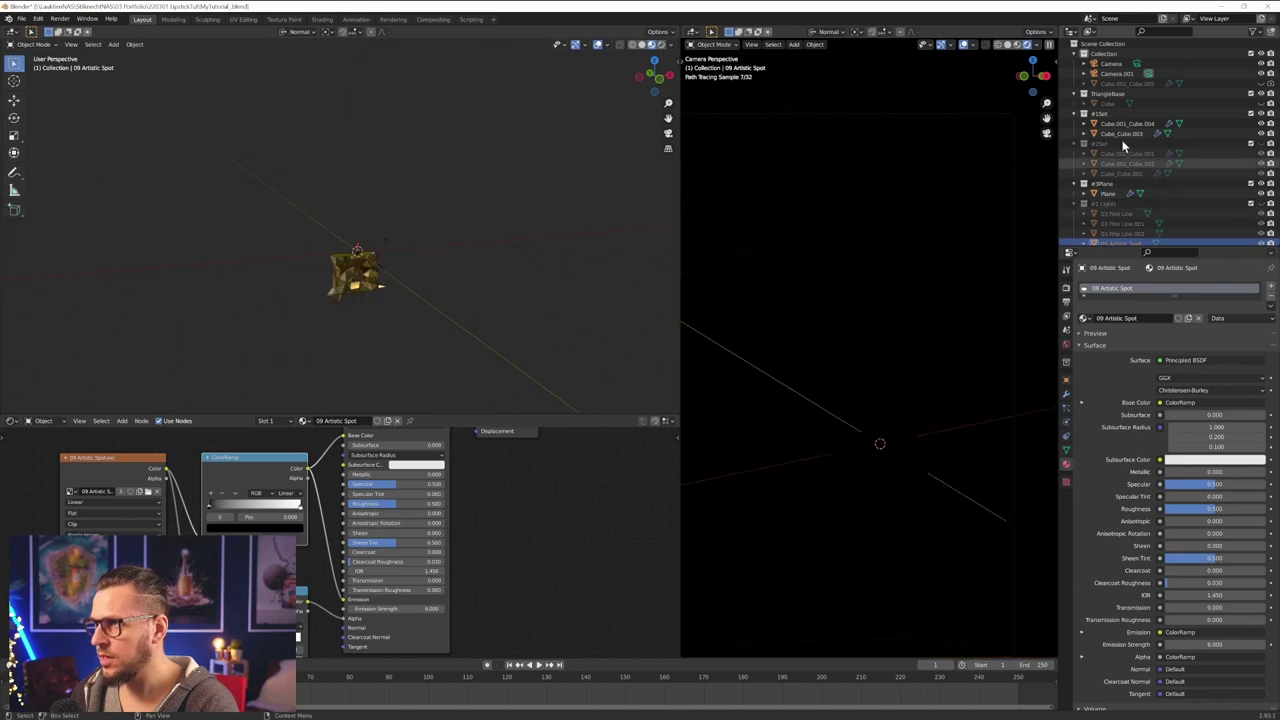
{"action": "left_click", "coordinate": [1261, 113]}
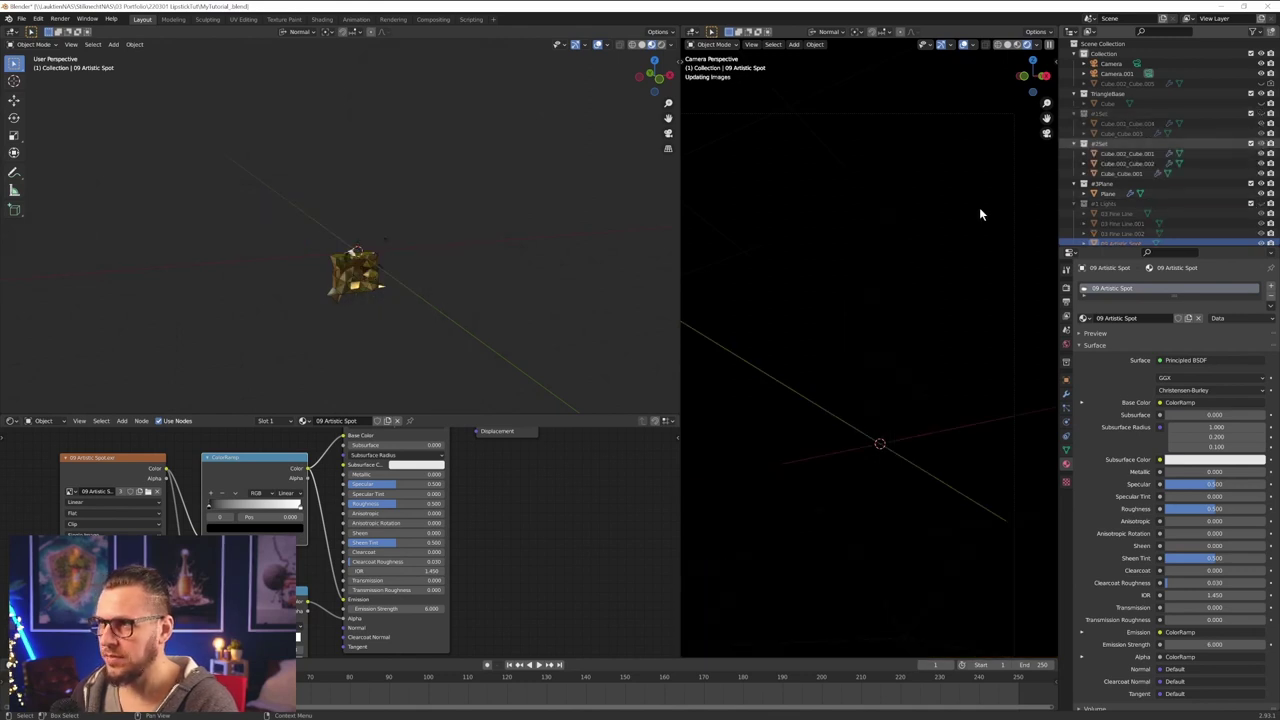
- Show #1 Lights again, duplicate 03 Fine Line in place and move the copy into a new collection named #2 Lights
{"action": "left_click", "coordinate": [1124, 215]}
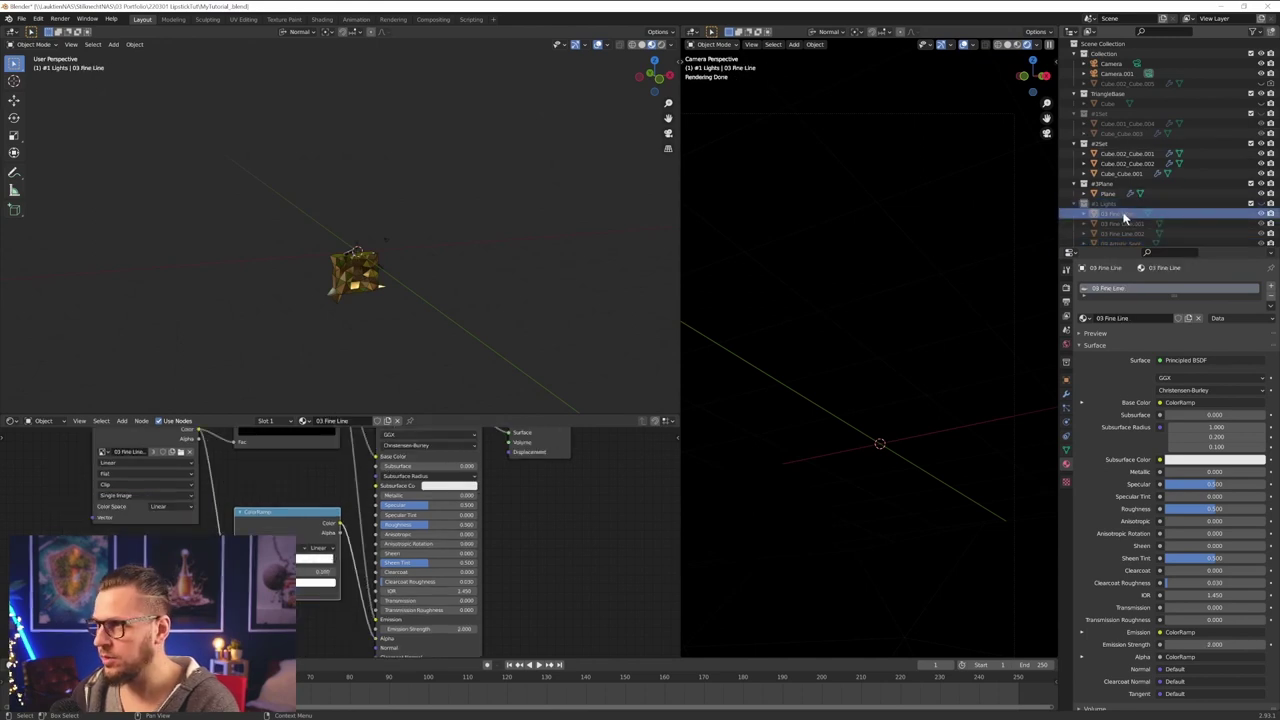
{"action": "left_click", "coordinate": [1261, 204]}
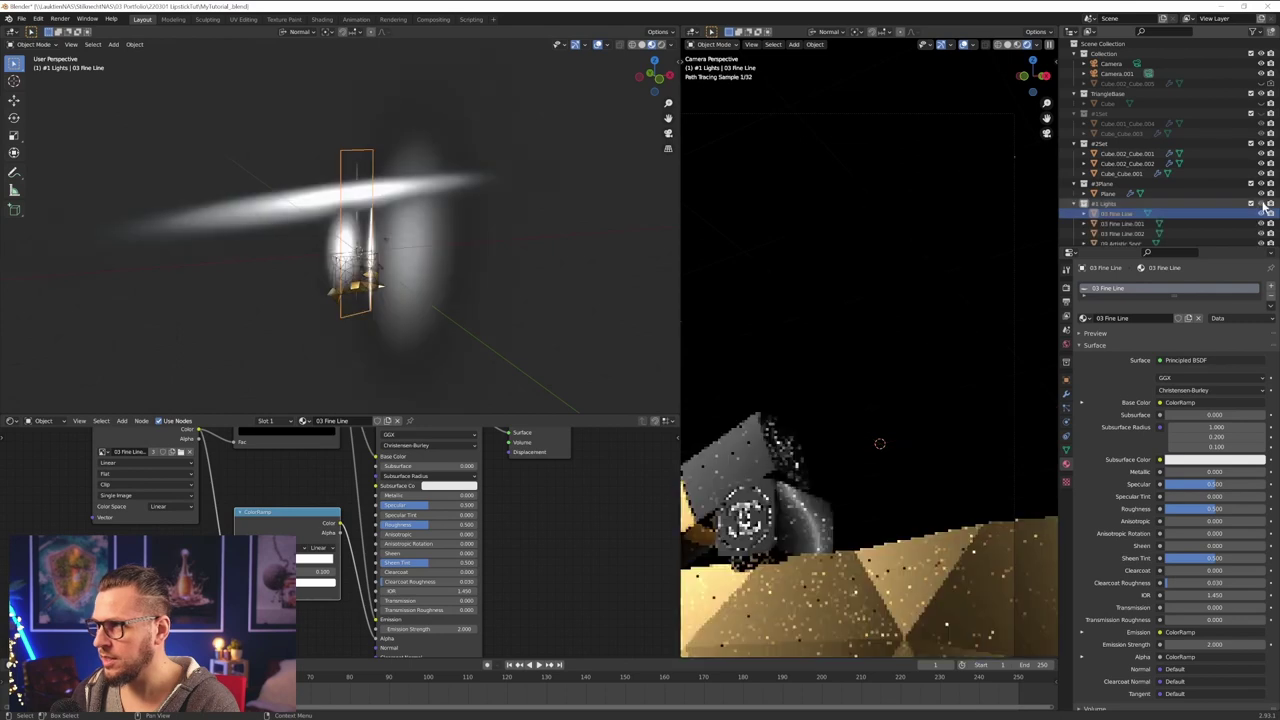
{"action": "key", "text": "shift+d"}
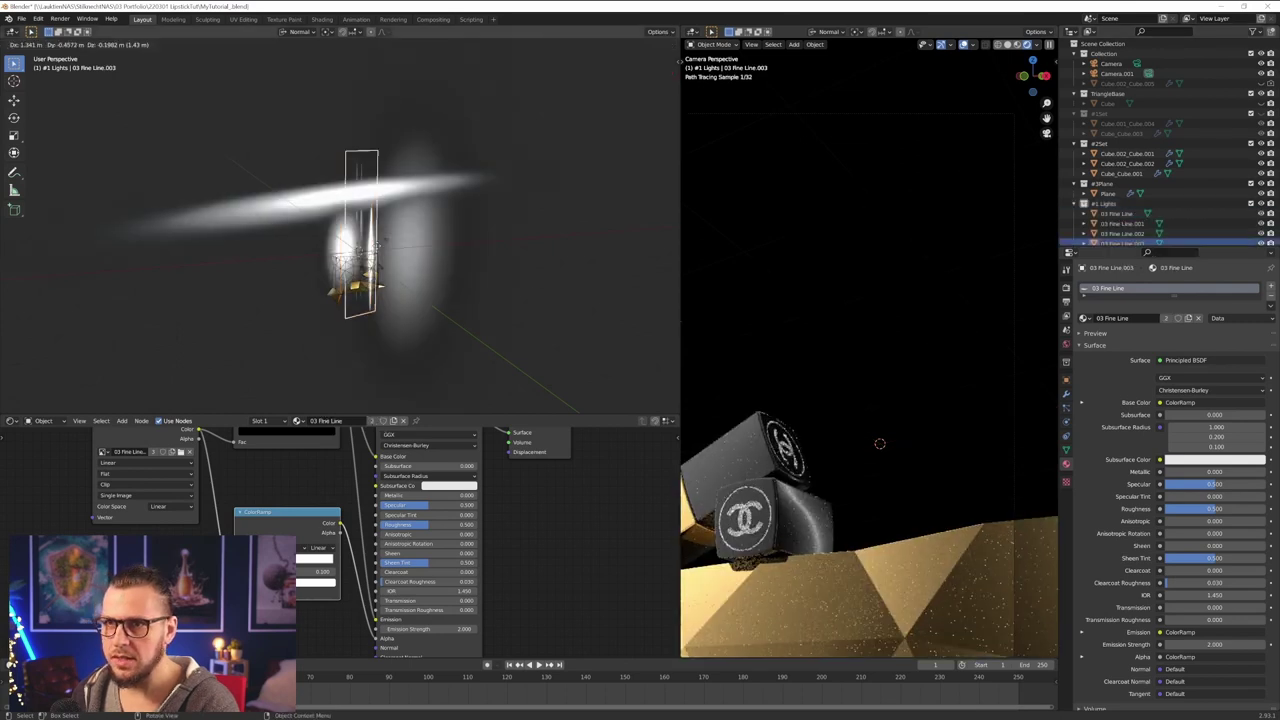
{"action": "right_click", "coordinate": [416, 232]}
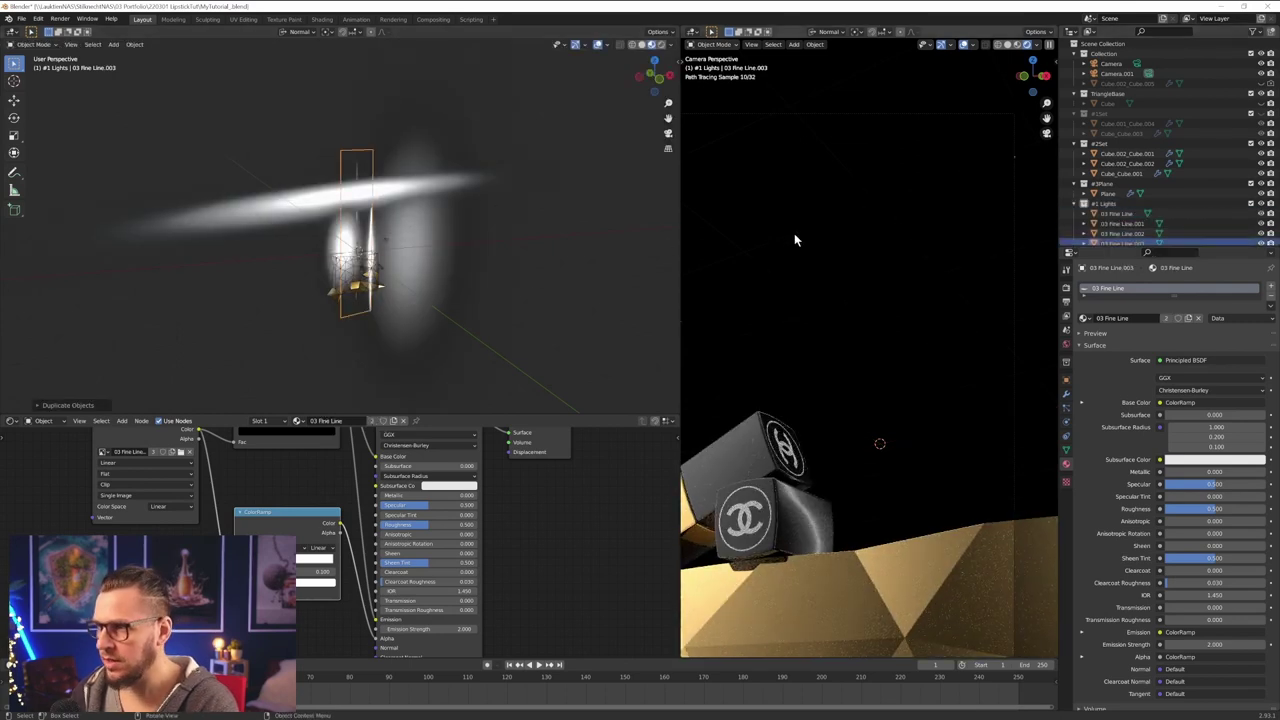
{"action": "key", "text": "m"}
{"action": "left_click", "coordinate": [755, 246]}
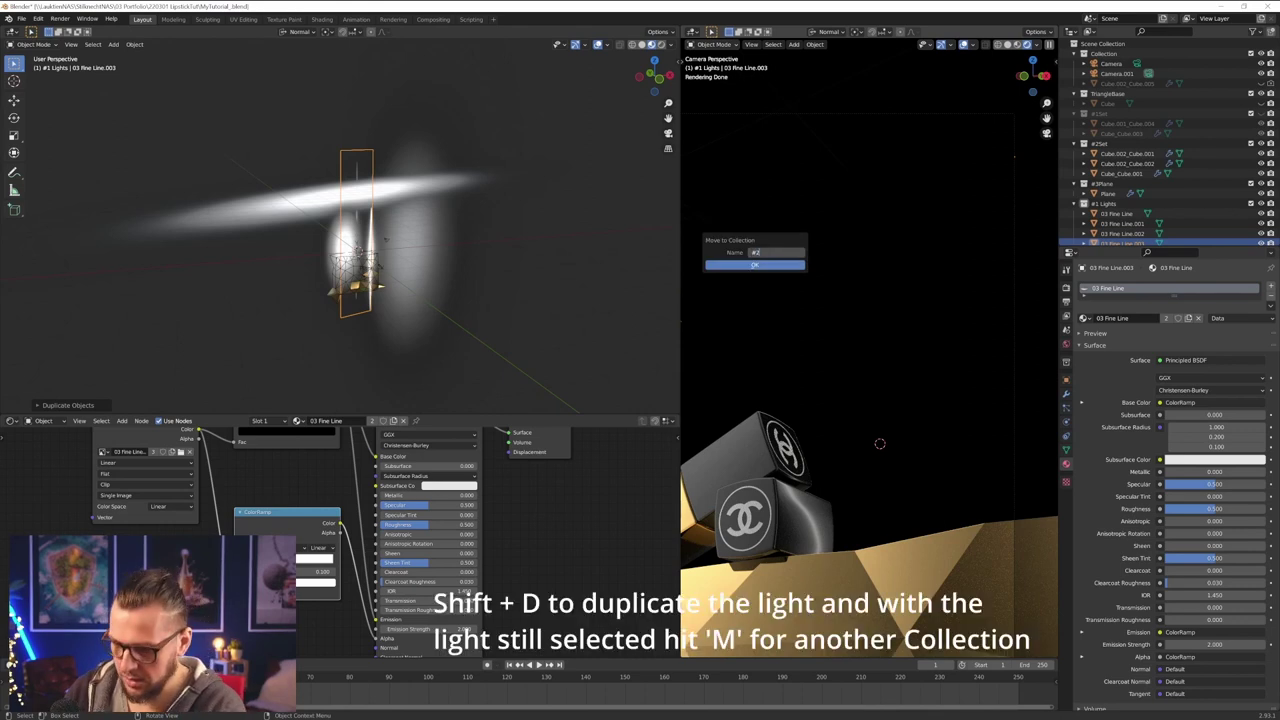
{"action": "key", "text": "Return"}
{"action": "key", "text": "Return"}
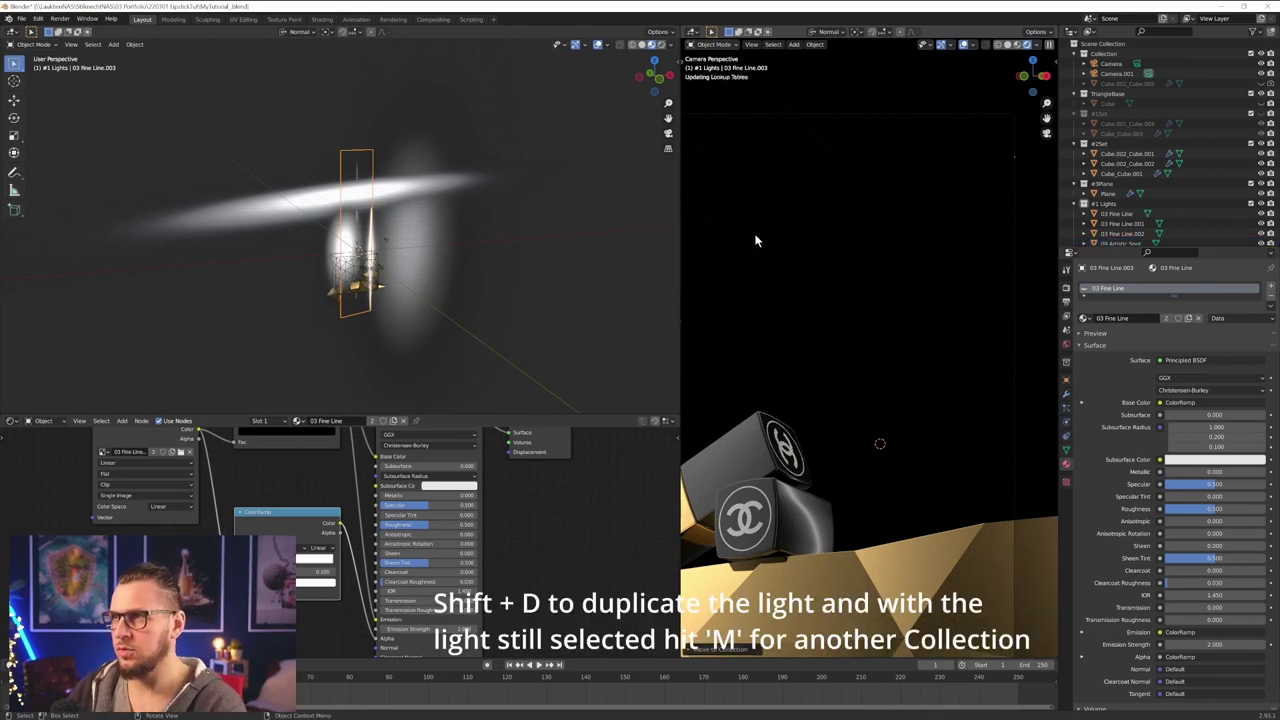
- Hide the #1 Lights collection and give the duplicated 03 Fine Line.003 plane its own copy of the material
{"action": "left_click", "coordinate": [1268, 205]}
{"action": "scroll", "coordinate": [1250, 180], "scroll_direction": "down", "scroll_amount": 2}
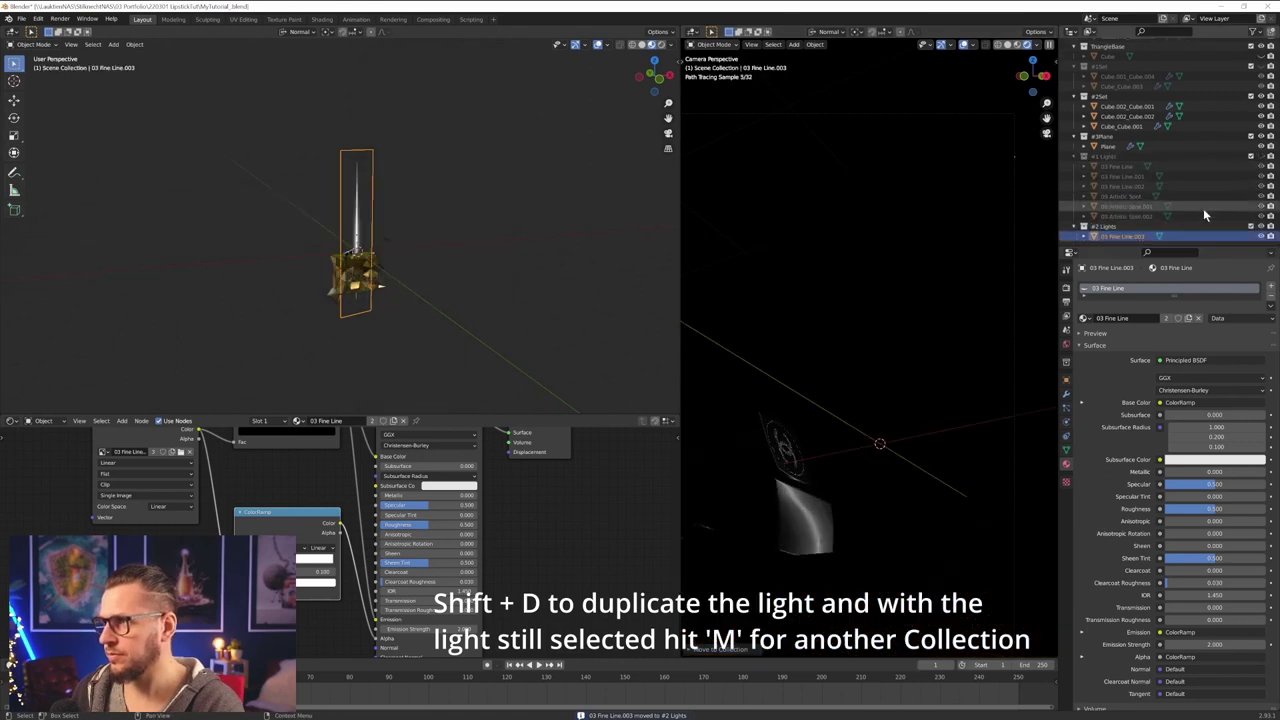
{"action": "left_click", "coordinate": [1166, 318]}
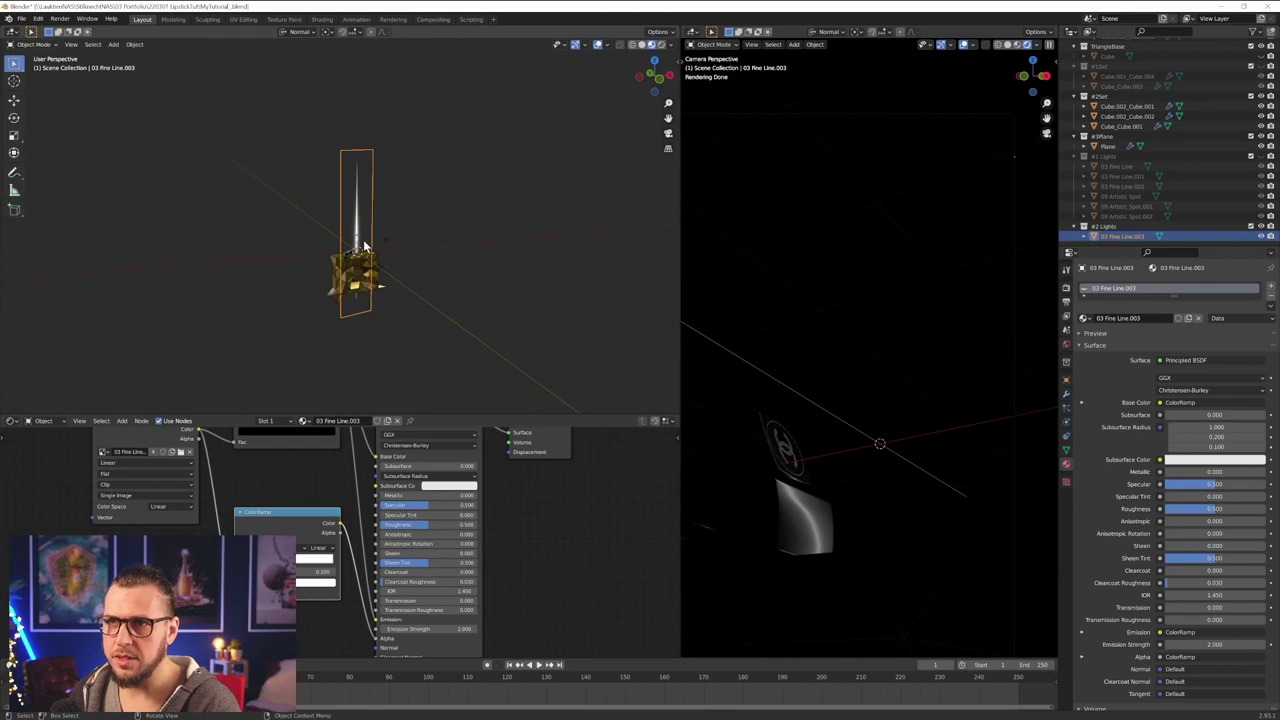
{"action": "scroll", "coordinate": [364, 245], "scroll_direction": "up", "scroll_amount": 6}
{"action": "key", "text": "KP_0"}
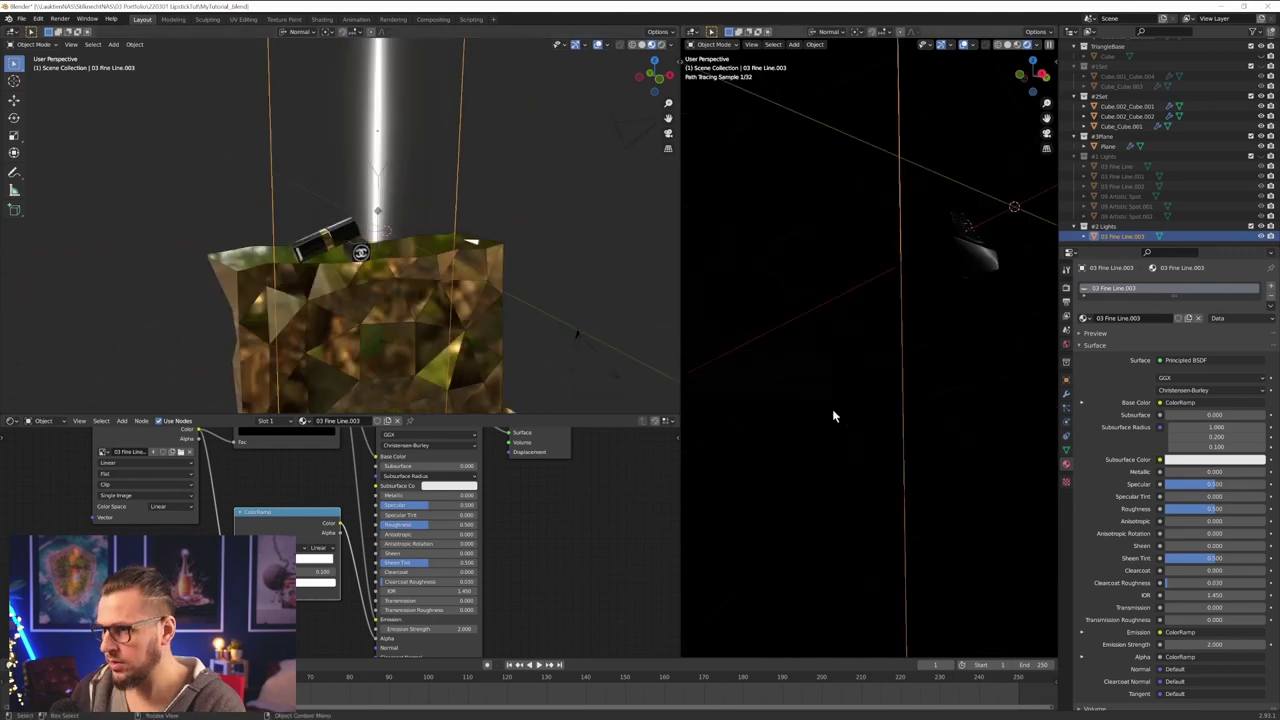
- Move the 03 Fine Line.003 light plane about 1.9 m, mostly upward, checking its reflection on the lipstick through the camera
{"action": "key", "text": "KP_0"}
{"action": "scroll", "coordinate": [830, 420], "scroll_direction": "down", "scroll_amount": 1}
{"action": "middle_click_drag", "start_coordinate": [826, 426], "coordinate": [881, 369], "text": "shift"}
{"action": "key", "text": "g"}
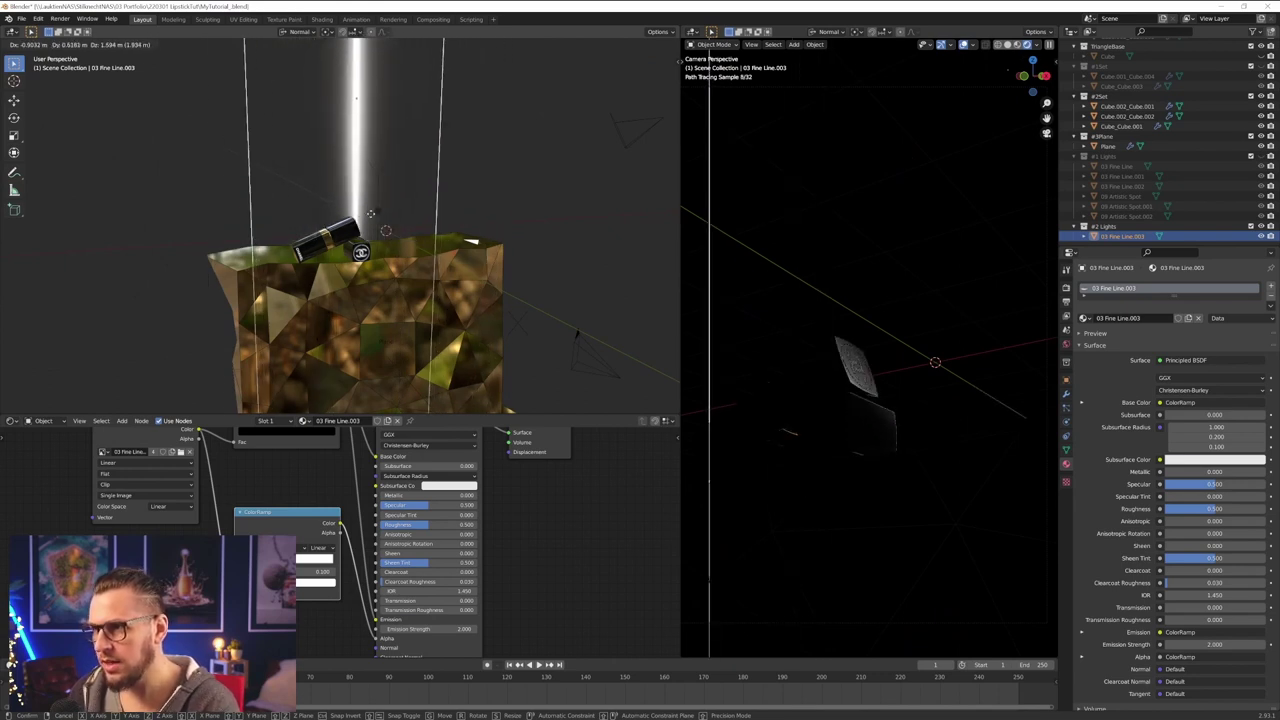
{"action": "left_click", "coordinate": [373, 216]}
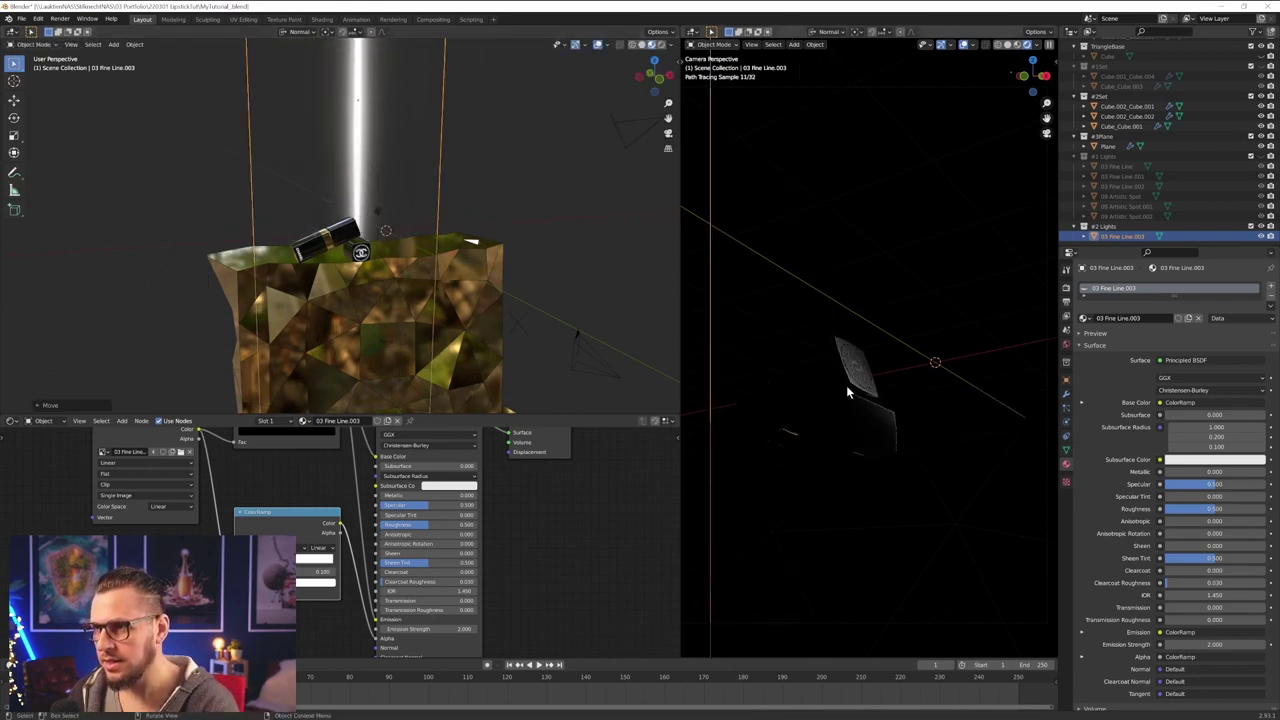
{"action": "scroll", "coordinate": [845, 410], "scroll_direction": "up", "scroll_amount": 4}
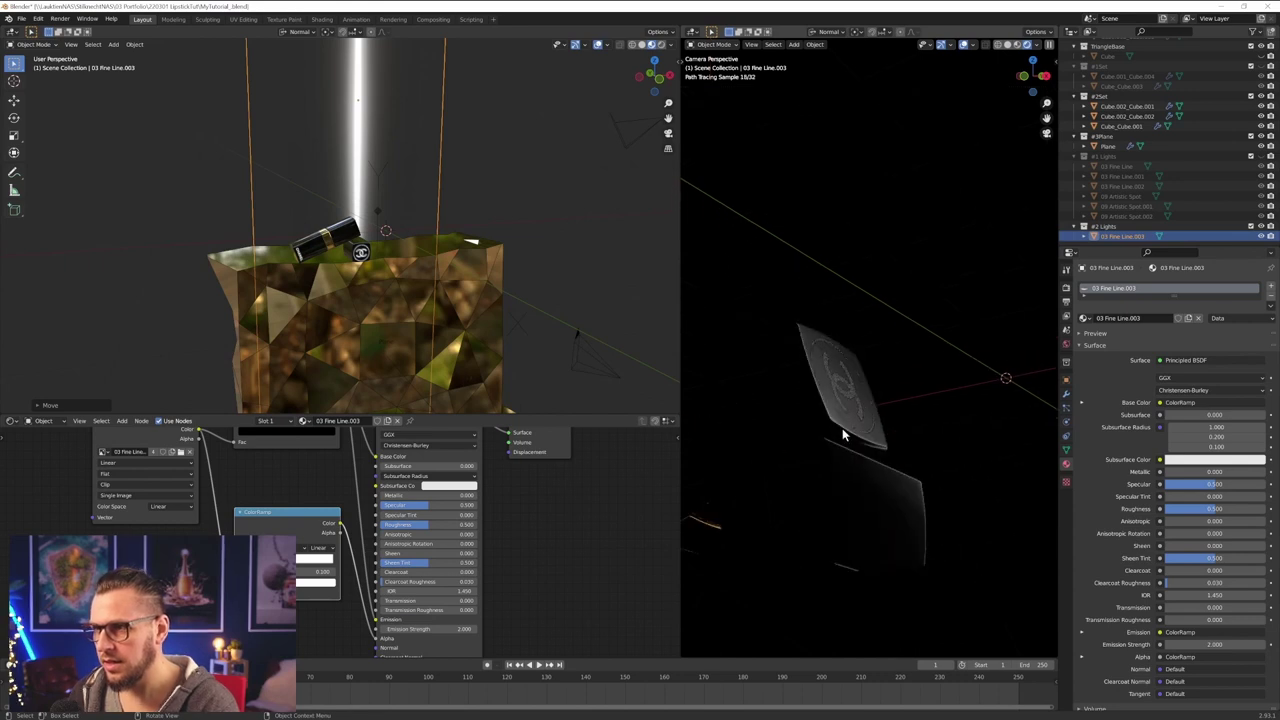
- Rotate the 03 Fine Line.003 plane about 17° around its normal Z axis and reposition it behind the lipsticks
{"action": "left_click", "coordinate": [408, 165]}
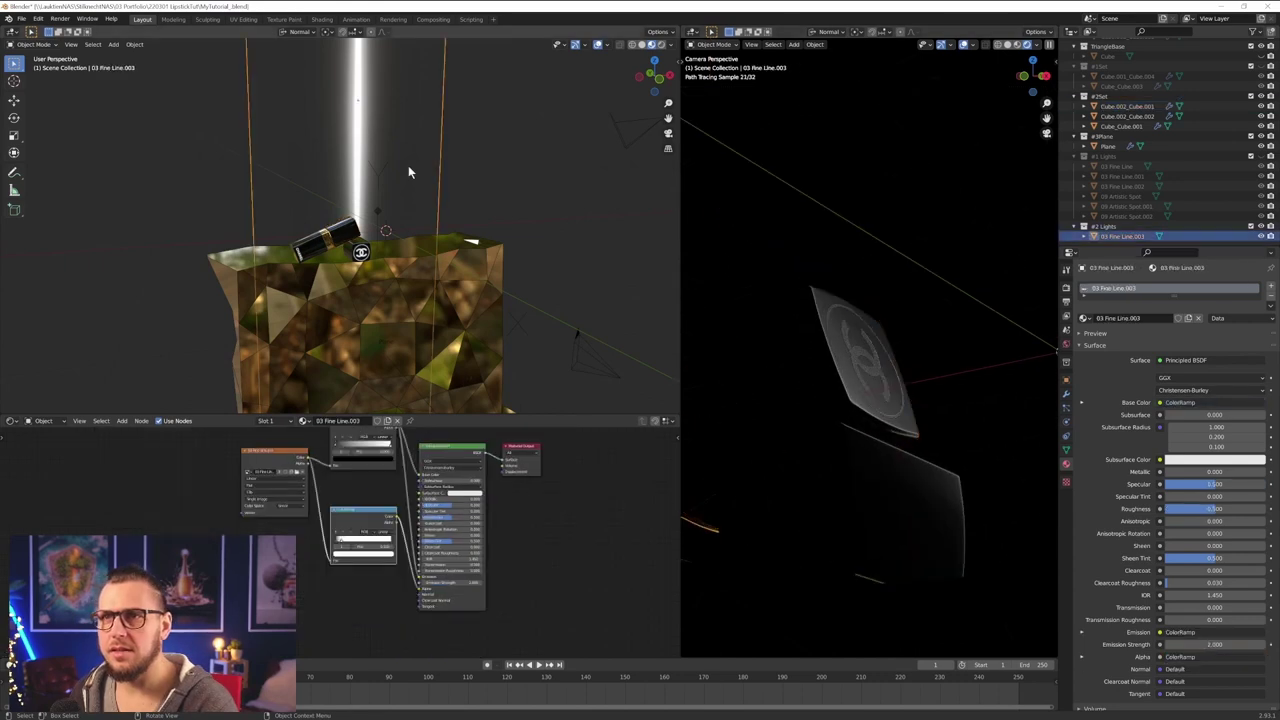
{"action": "middle_click_drag", "start_coordinate": [408, 165], "coordinate": [465, 106]}
{"action": "key", "text": "r"}
{"action": "key", "text": "x"}
{"action": "key", "text": "y"}
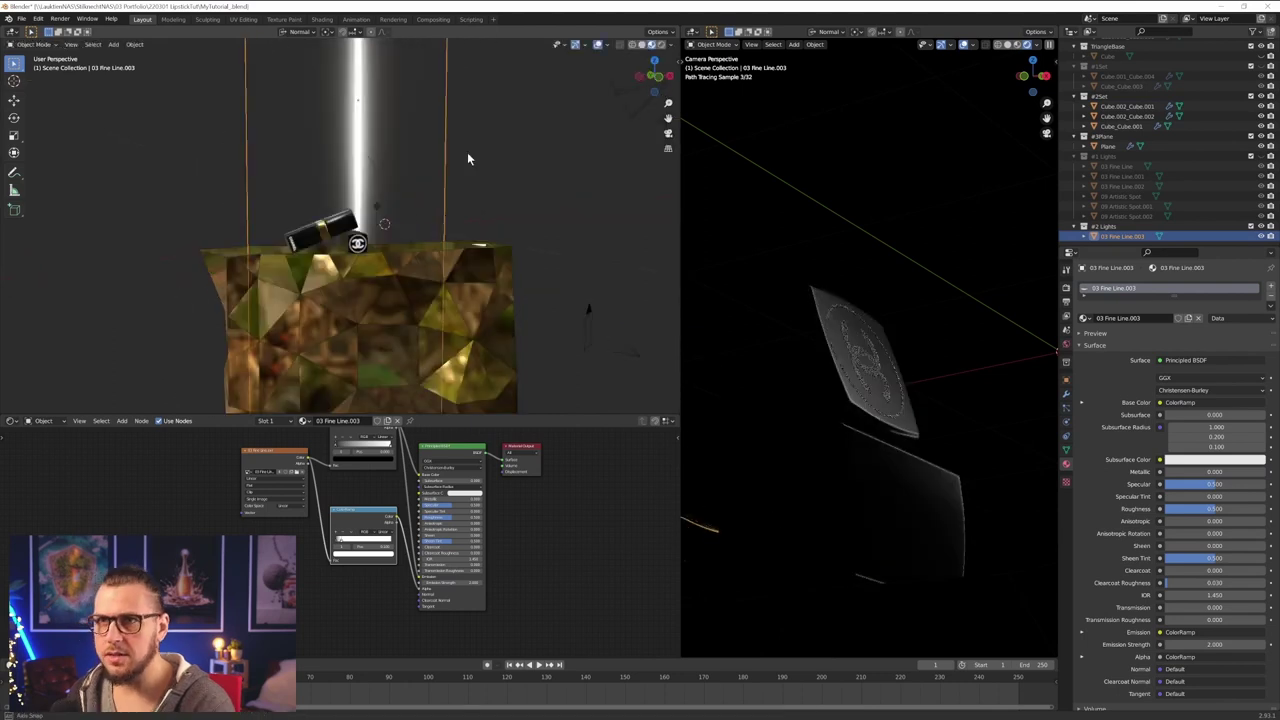
{"action": "key", "text": "z"}
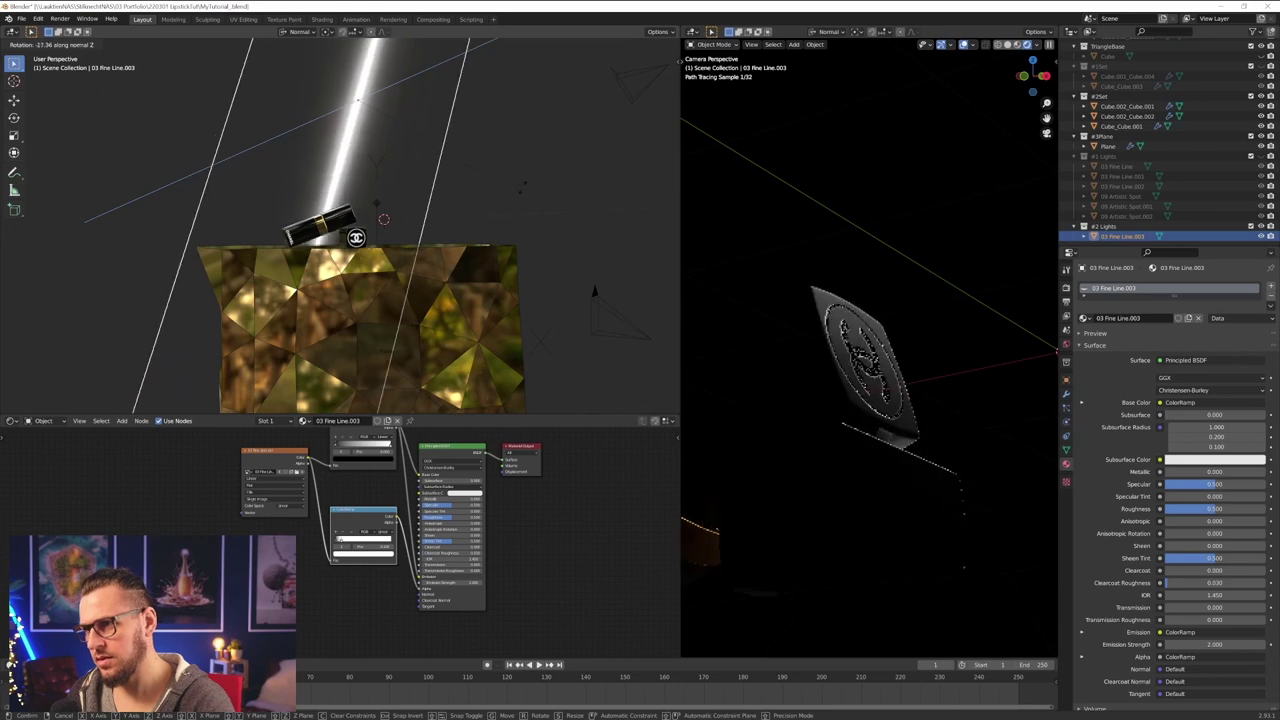
{"action": "left_click", "coordinate": [521, 196]}
{"action": "key", "text": "g"}
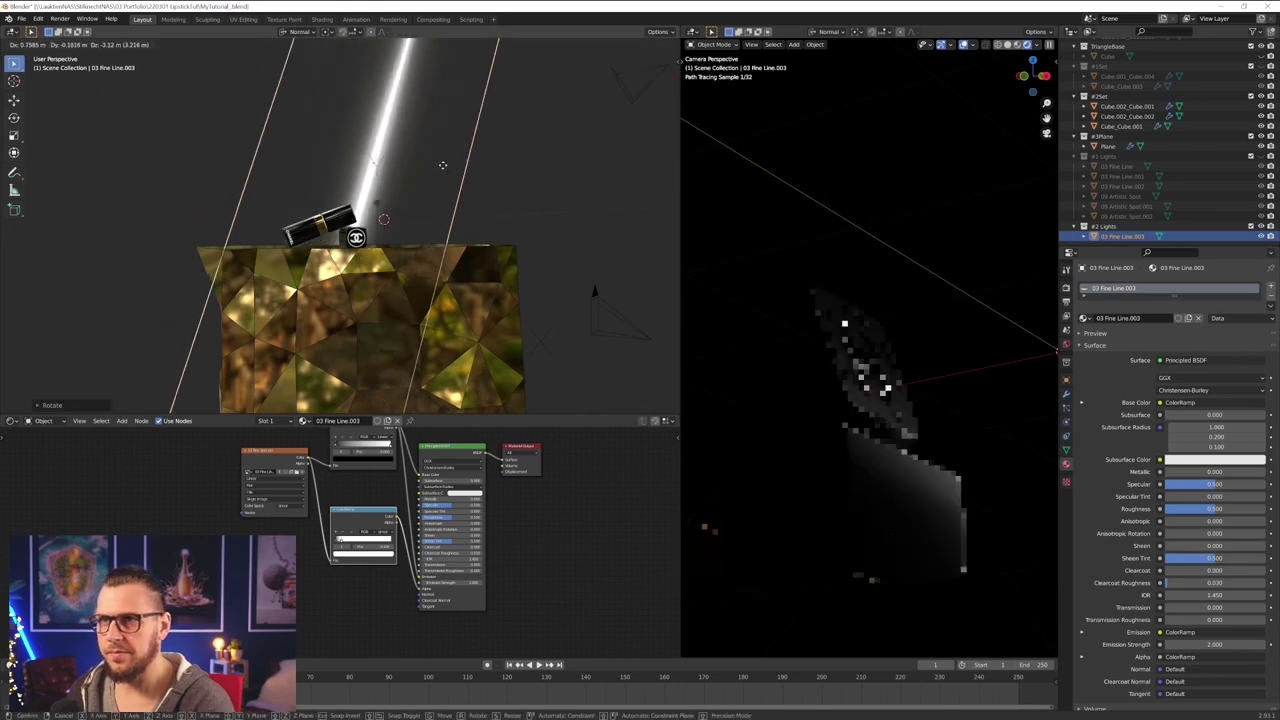
{"action": "left_click", "coordinate": [417, 120]}
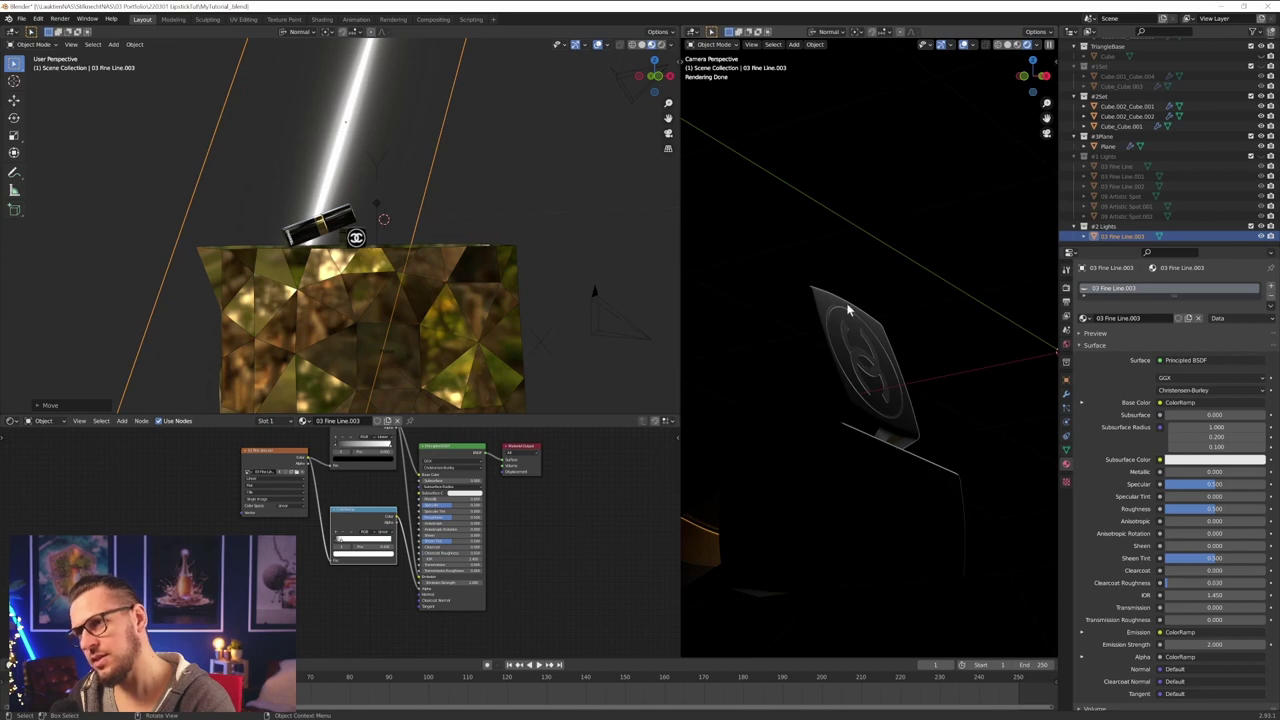
- Tilt the 03 Fine Line.003 plane diagonally over the lipsticks and lower it by about 2 m
{"action": "scroll", "coordinate": [831, 321], "scroll_direction": "up", "scroll_amount": 4}
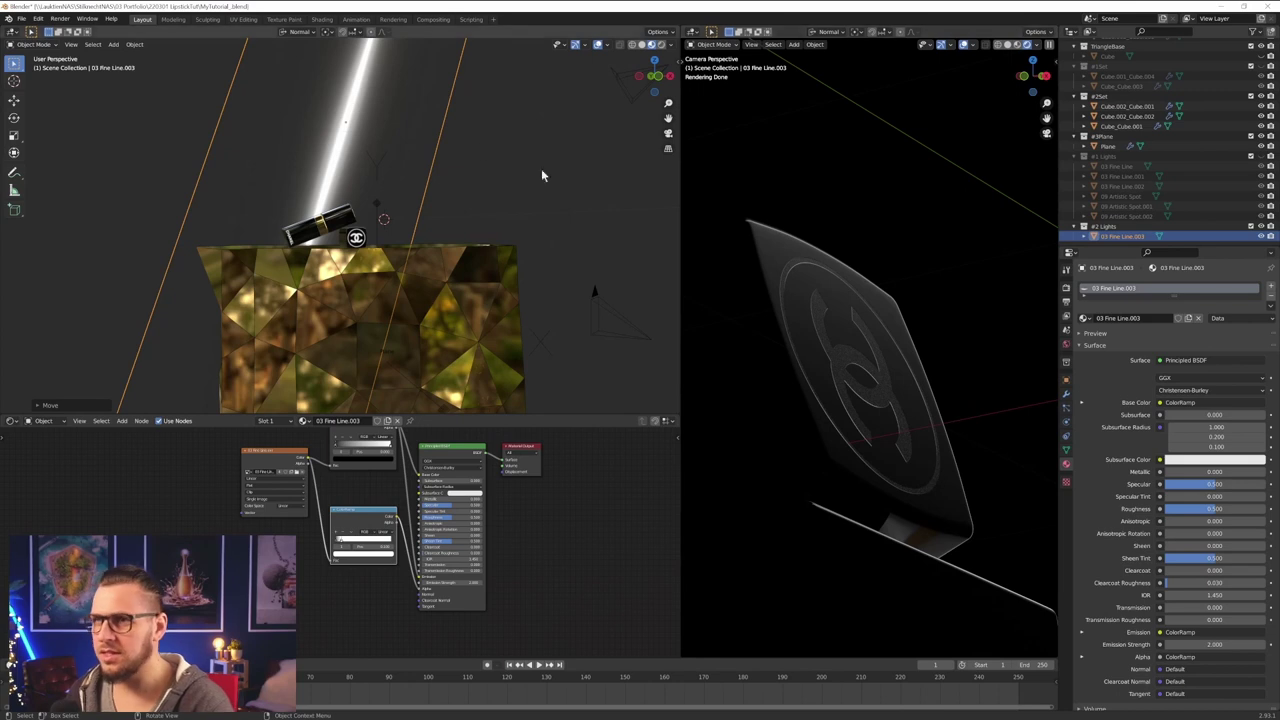
{"action": "key", "text": "r"}
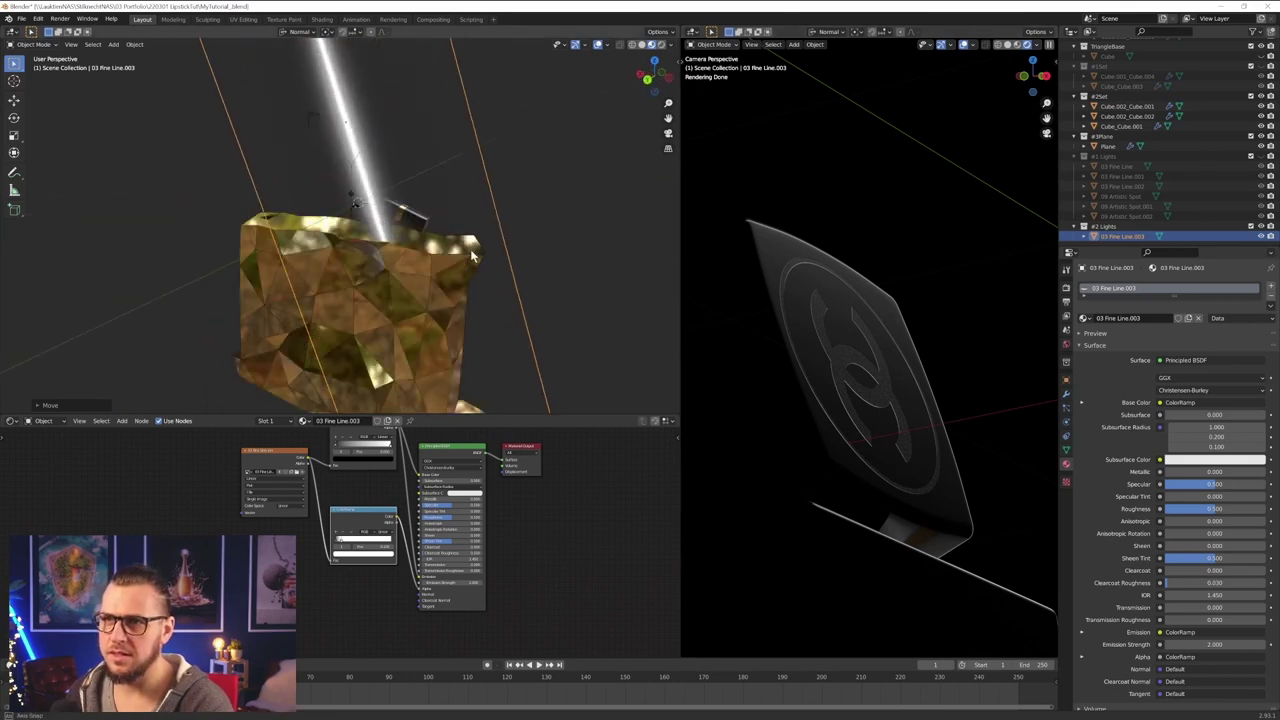
{"action": "key", "text": "z"}
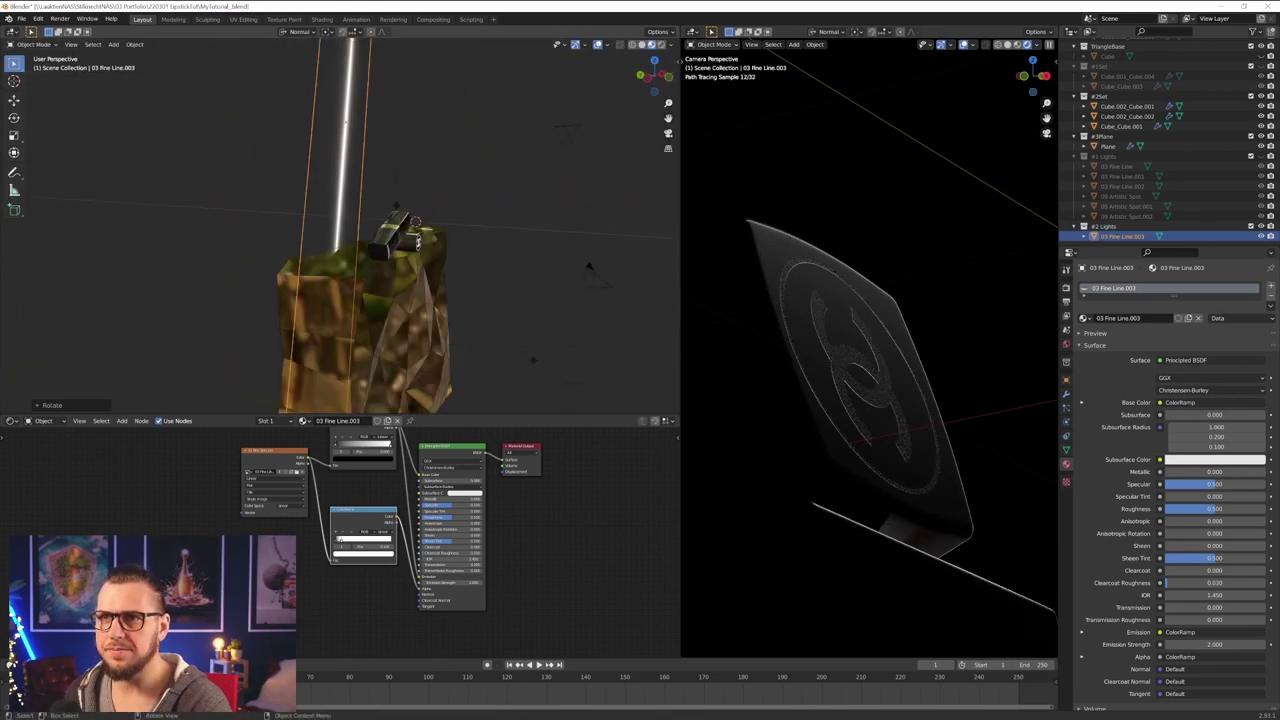
{"action": "left_click", "coordinate": [463, 180]}
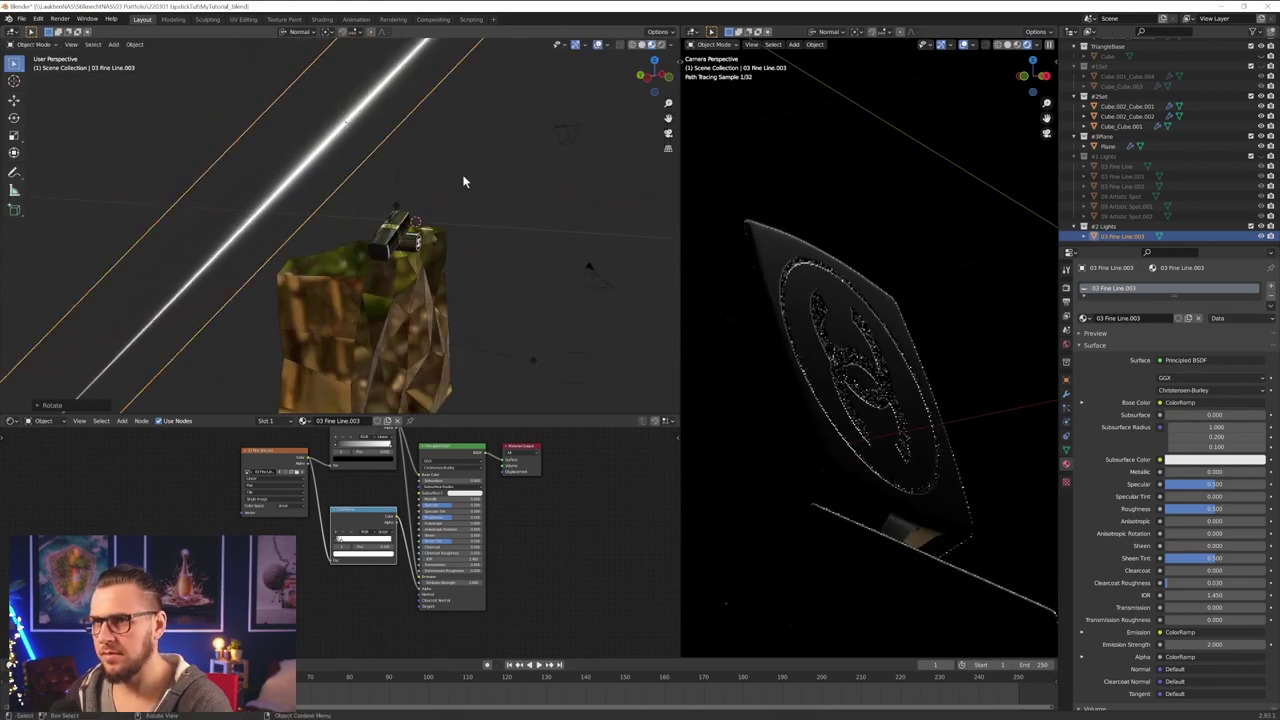
{"action": "key", "text": "g"}
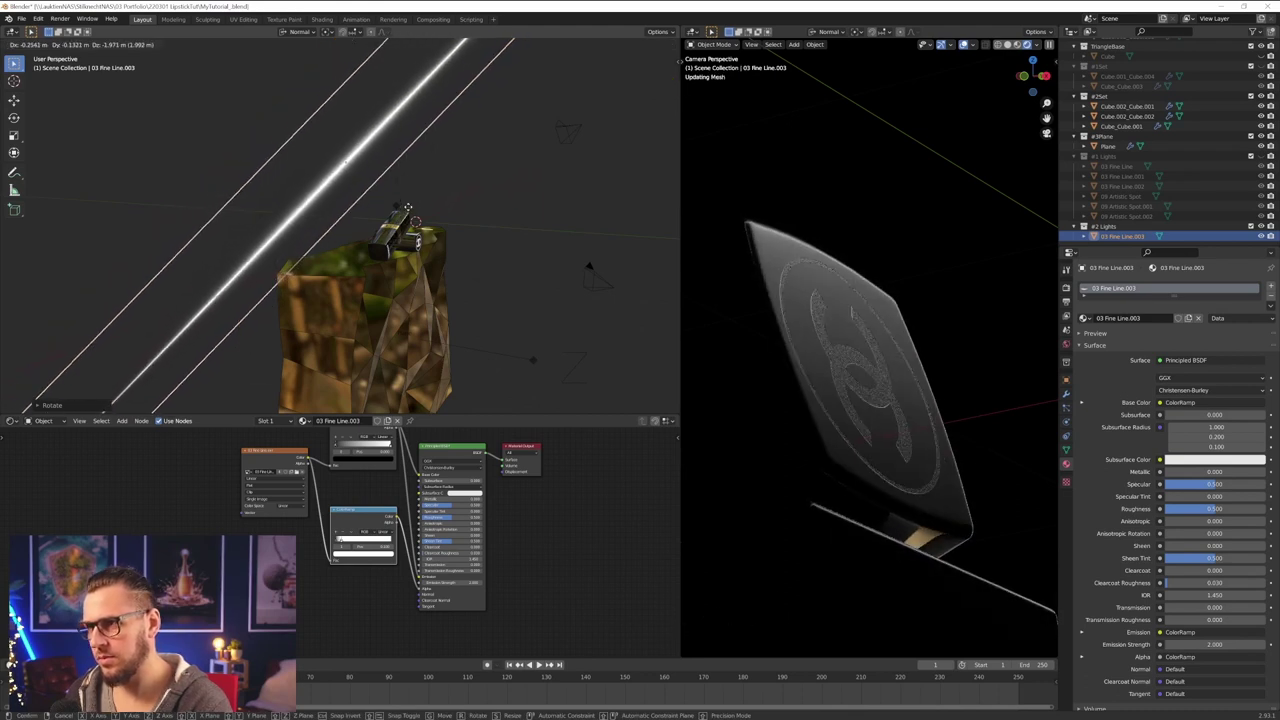
{"action": "left_click", "coordinate": [408, 208]}
- Duplicate the tilted 03 Fine Line.003 plane, place the copy about 7.1 m away beside the lipsticks, and rotate it
{"action": "scroll", "coordinate": [836, 347], "scroll_direction": "down", "scroll_amount": 3}
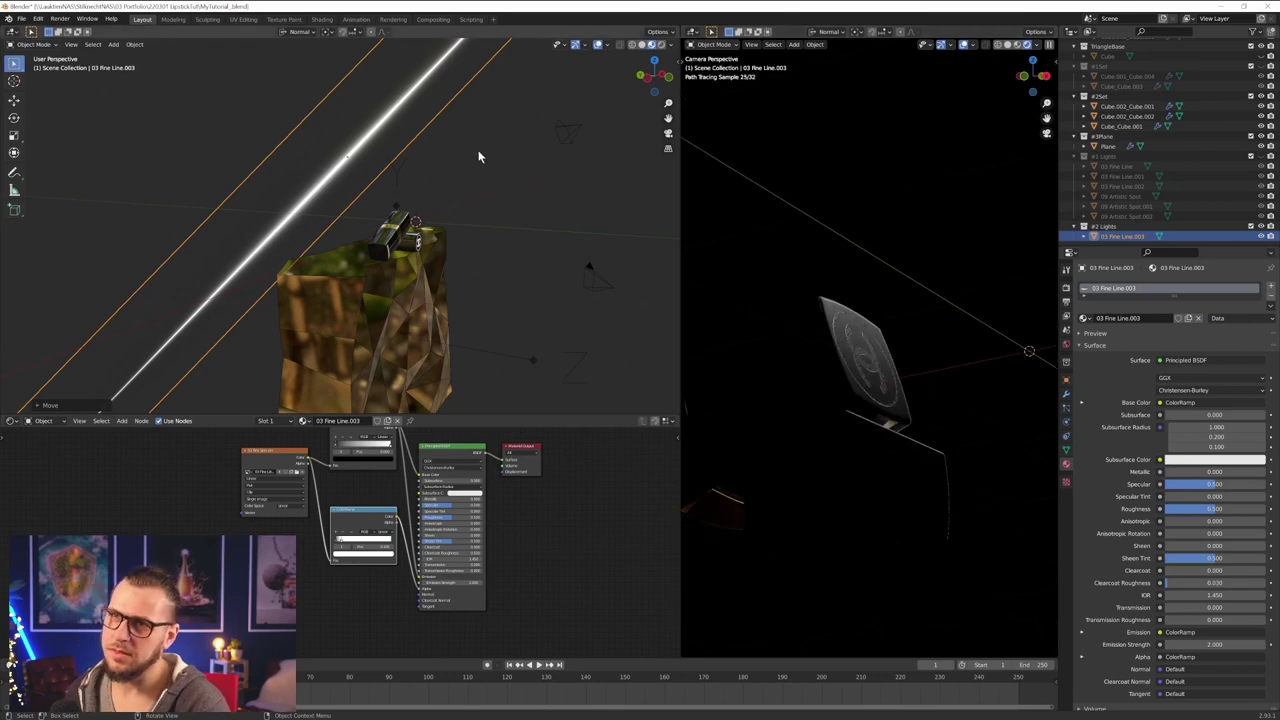
{"action": "scroll", "coordinate": [463, 180], "scroll_direction": "down", "scroll_amount": 4}
{"action": "middle_click_drag", "start_coordinate": [463, 180], "coordinate": [425, 195]}
{"action": "scroll", "coordinate": [391, 177], "scroll_direction": "up", "scroll_amount": 4}
{"action": "key", "text": "shift+d"}
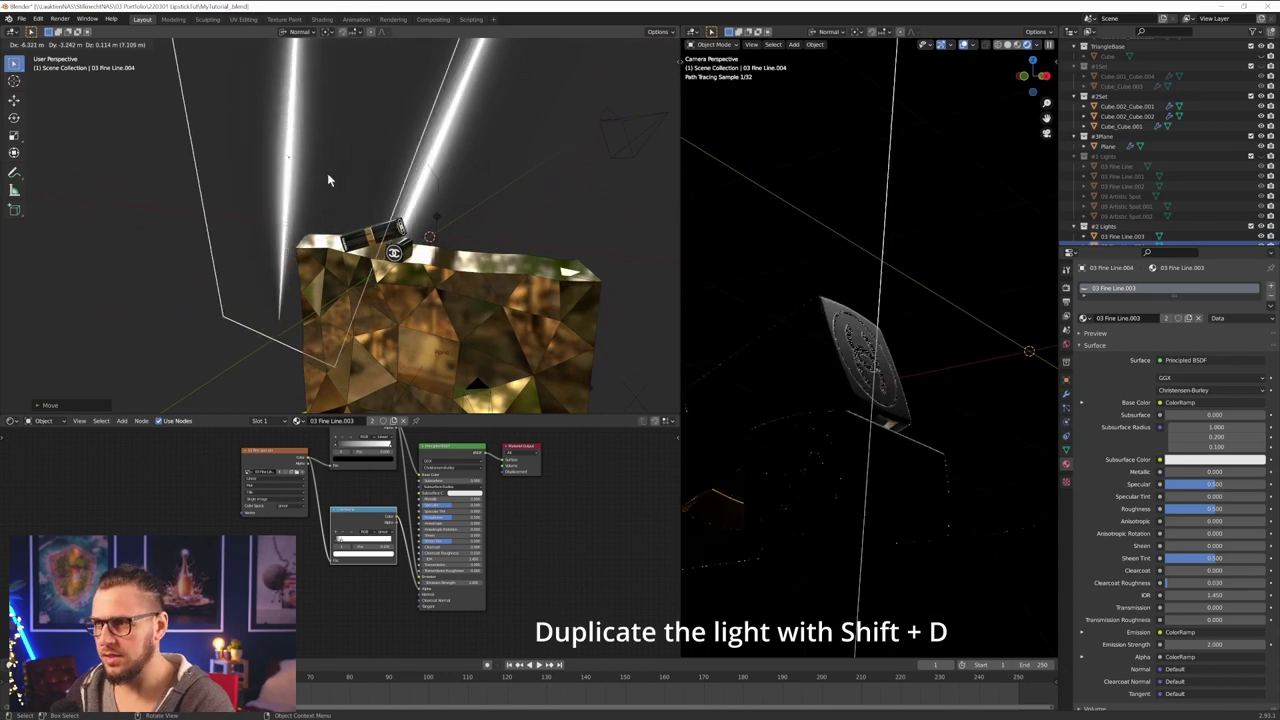
{"action": "left_click", "coordinate": [328, 180]}
{"action": "middle_click_drag", "start_coordinate": [328, 180], "coordinate": [357, 197]}
{"action": "scroll", "coordinate": [357, 197], "scroll_direction": "down", "scroll_amount": 5}
{"action": "key", "text": "r"}
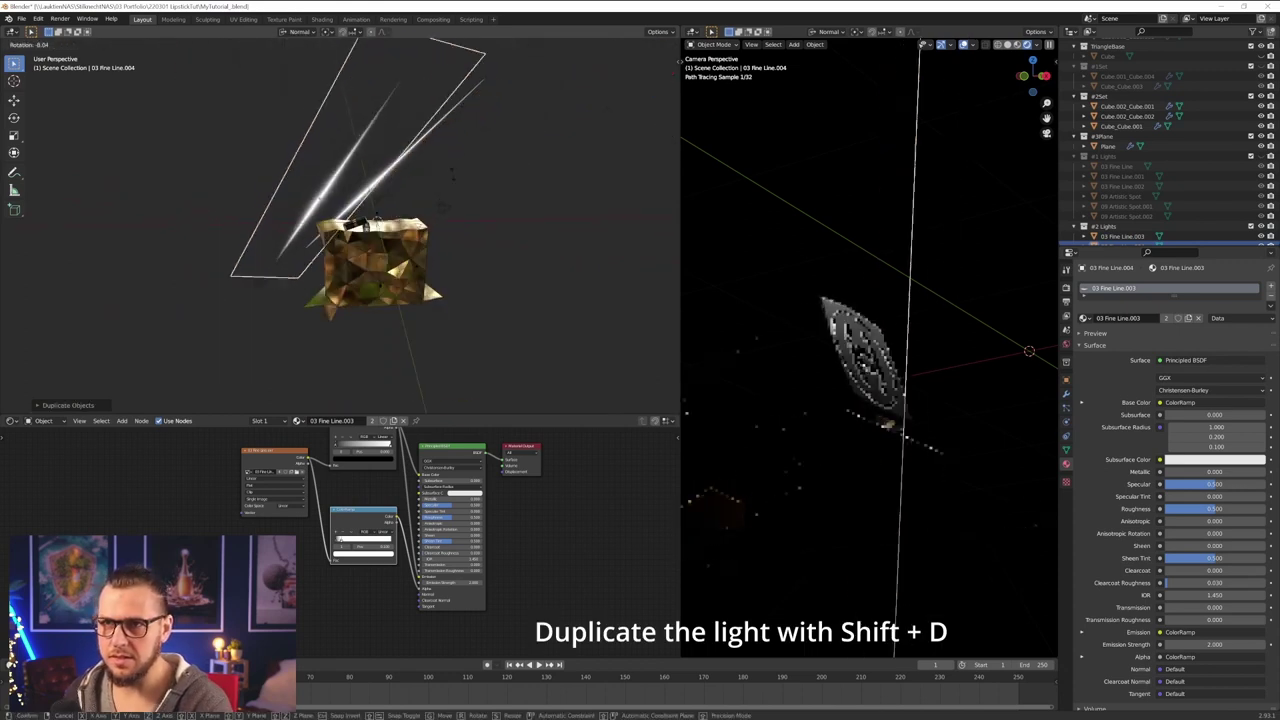
- Place the duplicated fine-line light and reset its rotation to 0° on the X, Y and Z axes
{"action": "left_click", "coordinate": [445, 133]}
{"action": "type", "text": "n"}
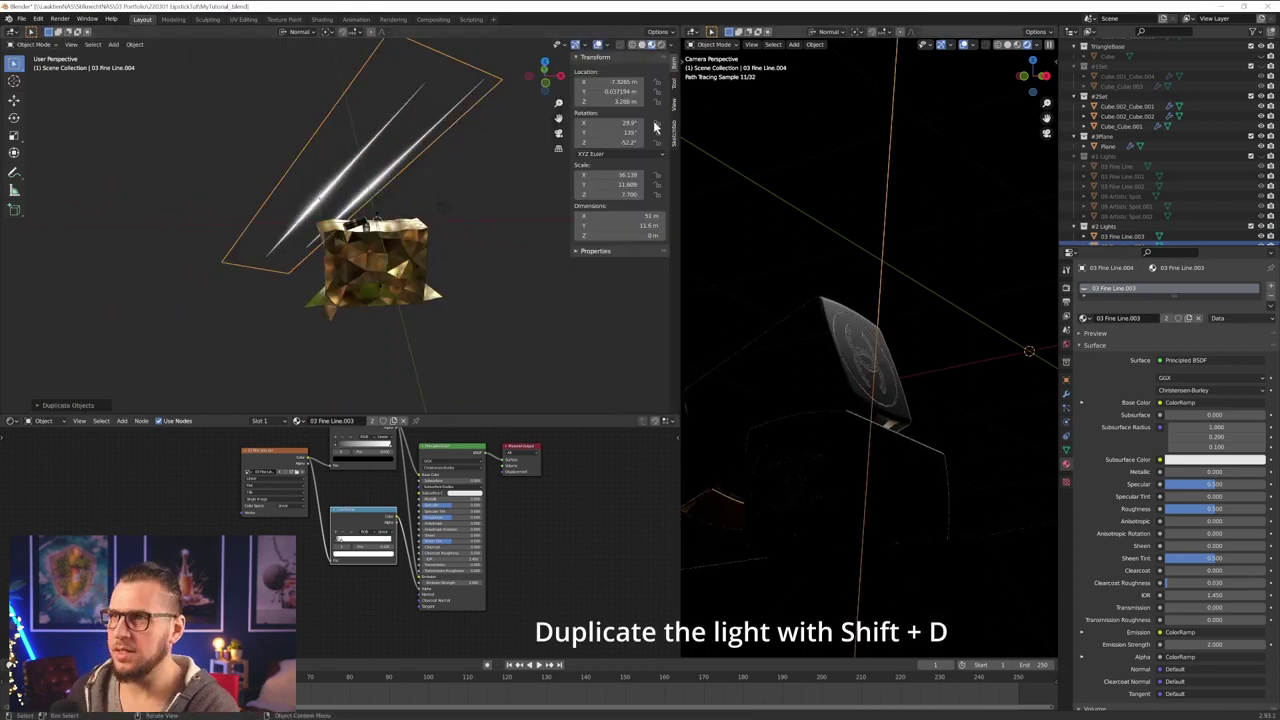
{"action": "type", "text": "0"}
{"action": "key", "text": "Return"}
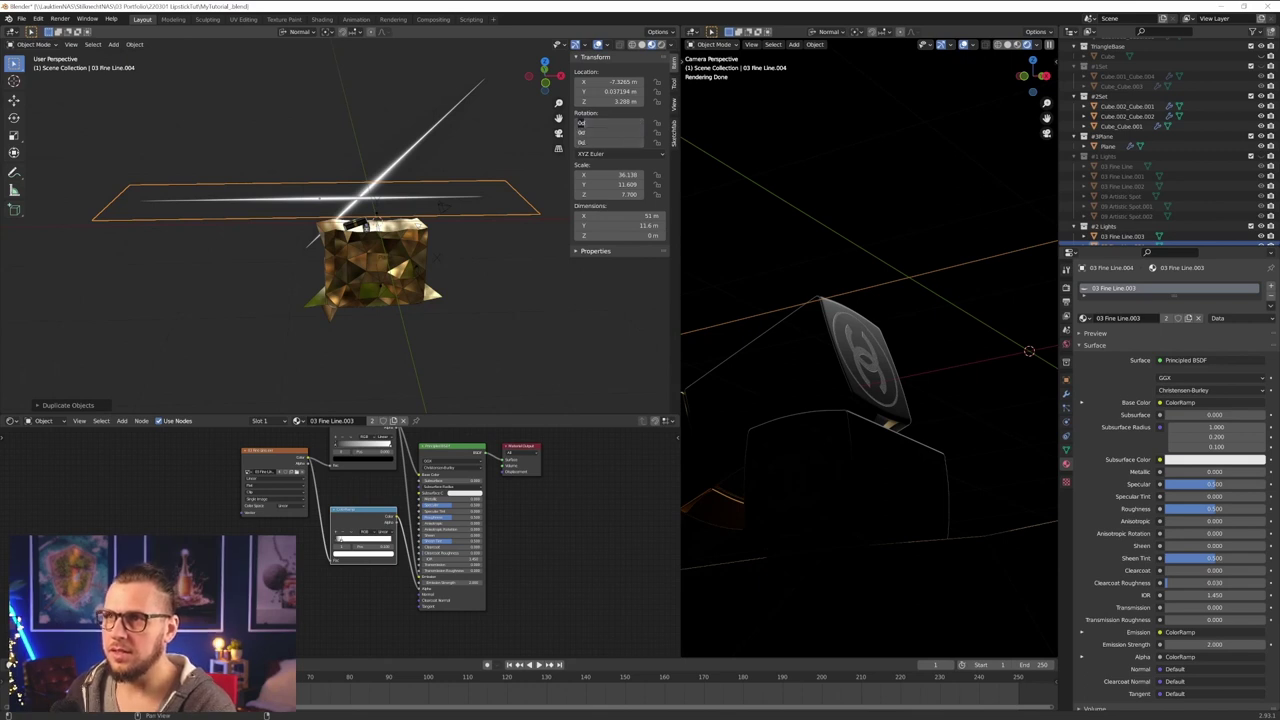
{"action": "key", "text": "Return"}
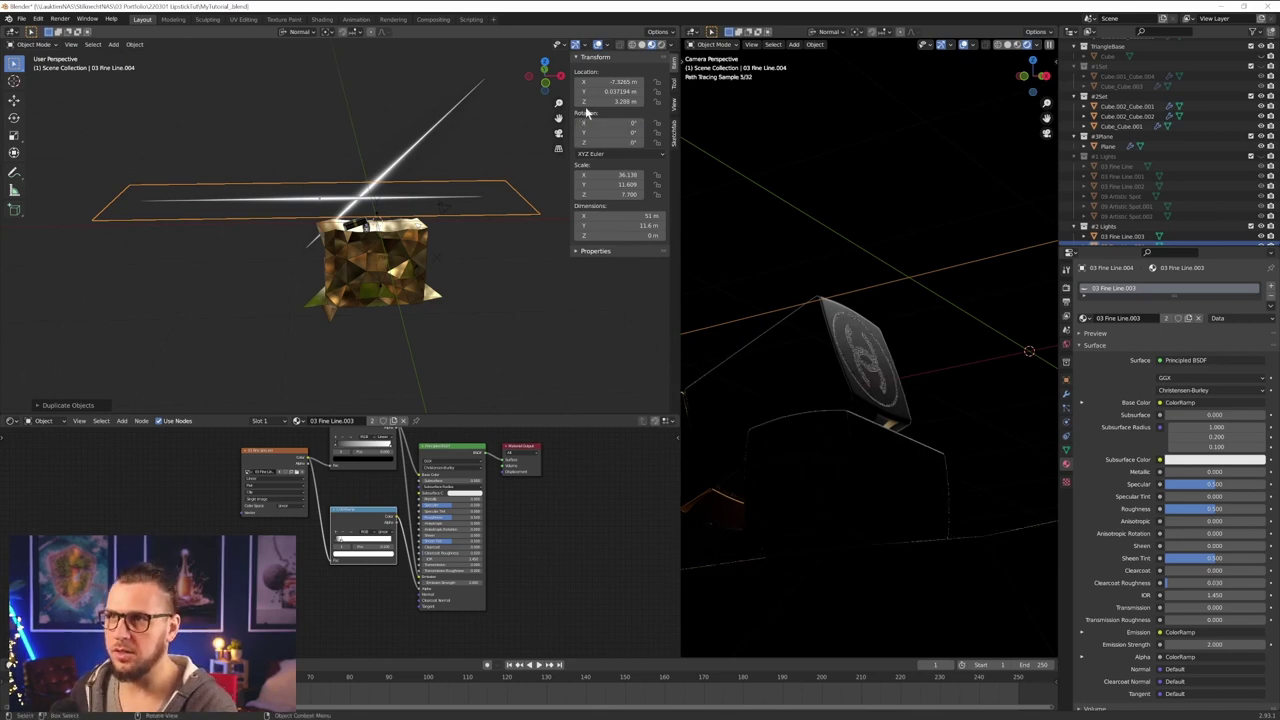
{"action": "key", "text": "n"}
- Tilt the duplicated light about -48° around the Y axis and reposition it beside the lipsticks
{"action": "key", "text": "r"}
{"action": "key", "text": "y"}
{"action": "key", "text": "y"}
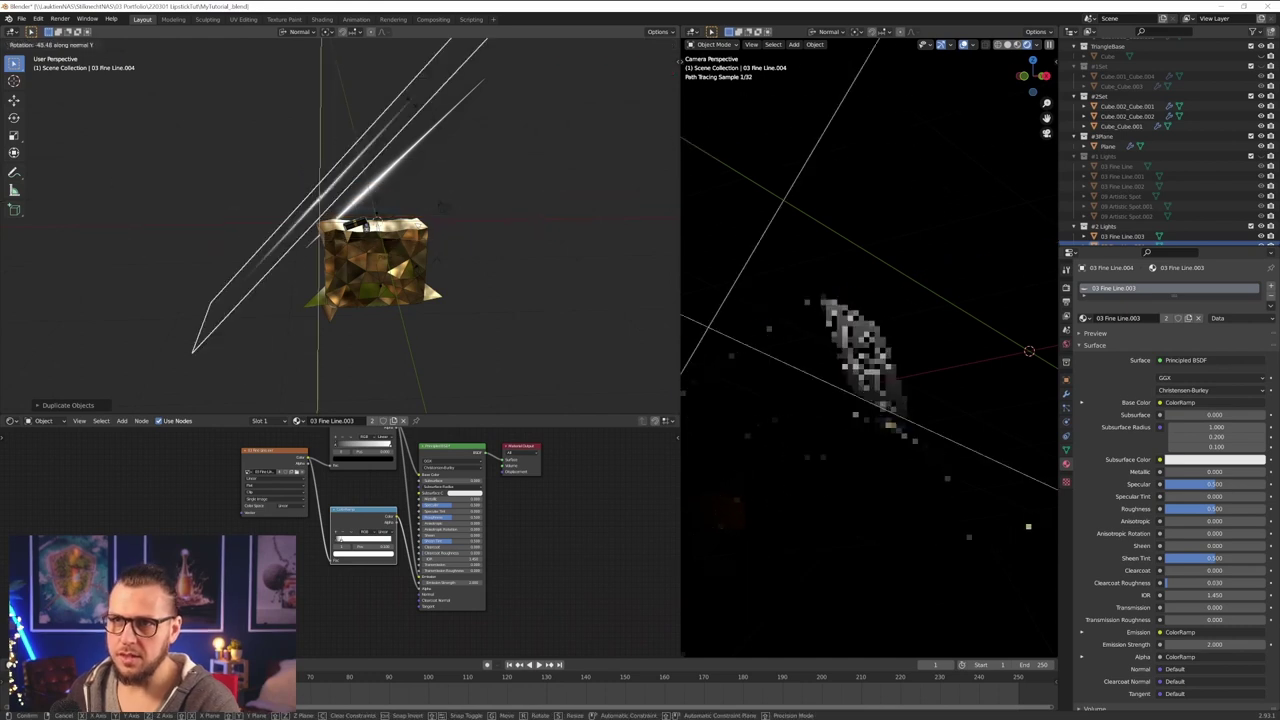
{"action": "left_click", "coordinate": [480, 230]}
{"action": "middle_click_drag", "start_coordinate": [480, 230], "coordinate": [347, 228]}
{"action": "key", "text": "g"}
{"action": "left_click", "coordinate": [286, 251]}
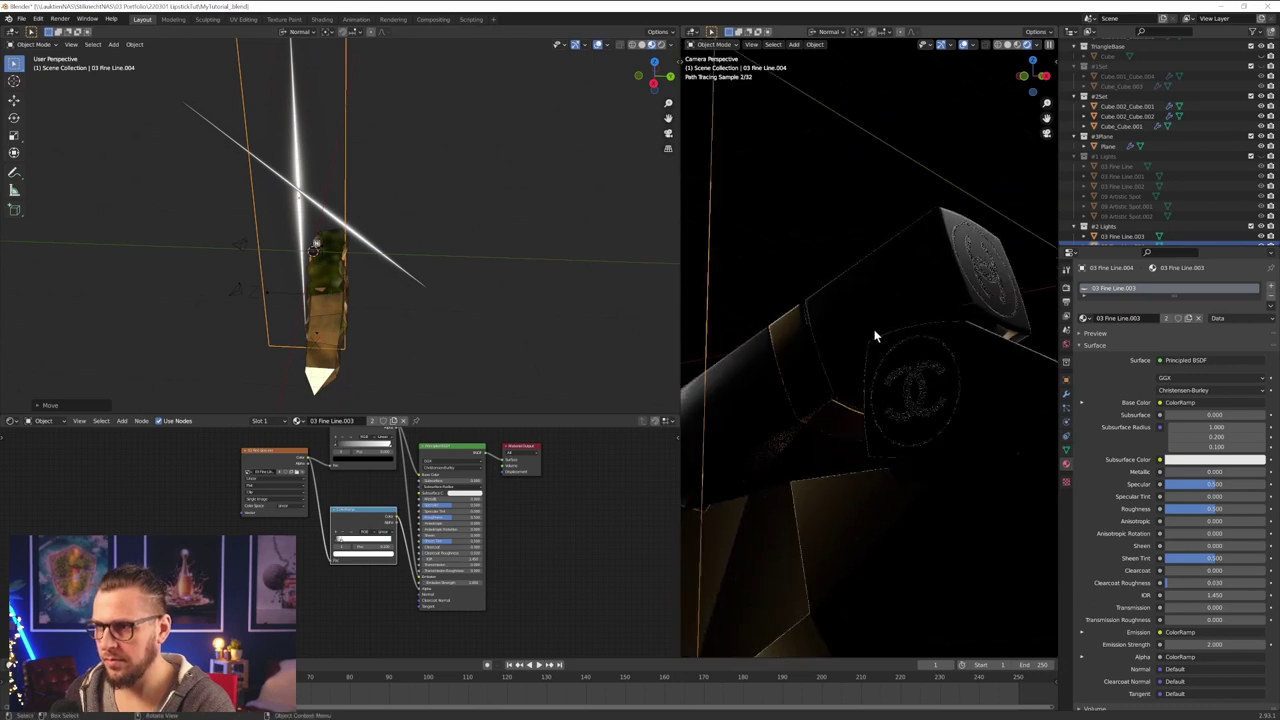
- Rotate the duplicated light by about 41° around its normal Y axis
{"action": "key", "text": "r"}
{"action": "key", "text": "x"}
{"action": "key", "text": "x"}
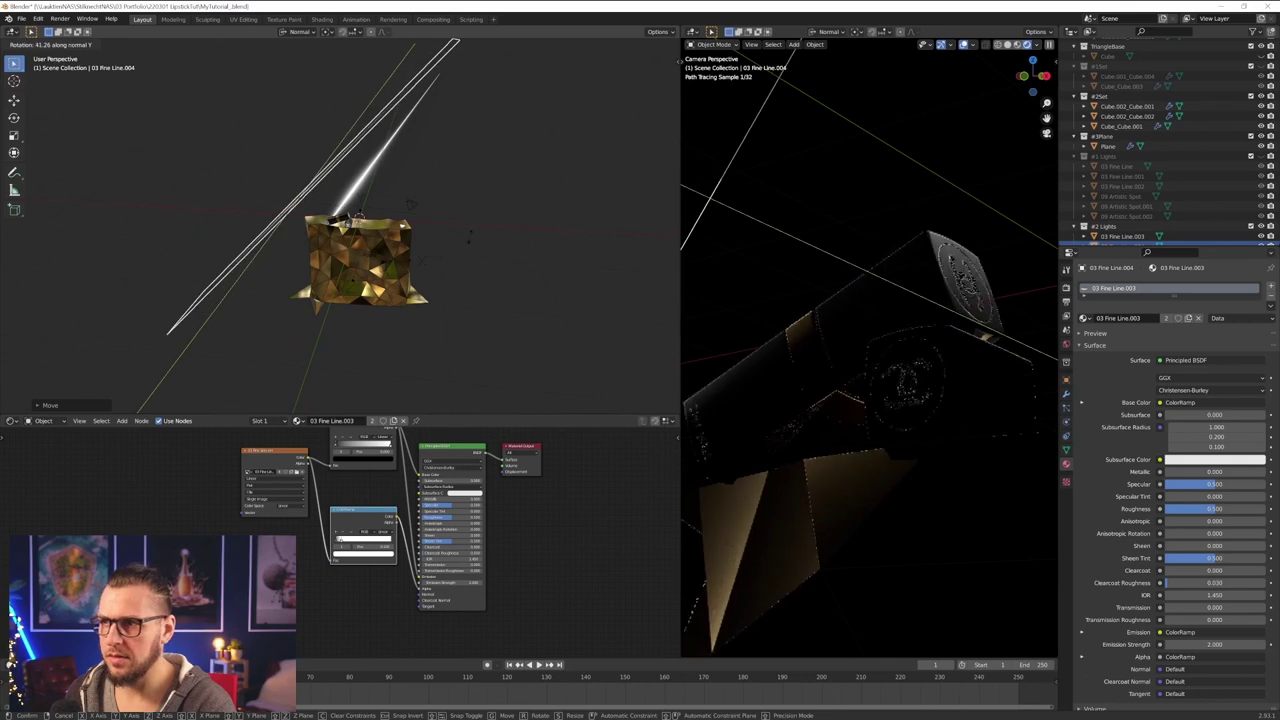
{"action": "left_click", "coordinate": [422, 262]}
- Shift the light along its normal Z axis and by about 0.53 m along its normal Y axis
{"action": "key", "text": "g"}
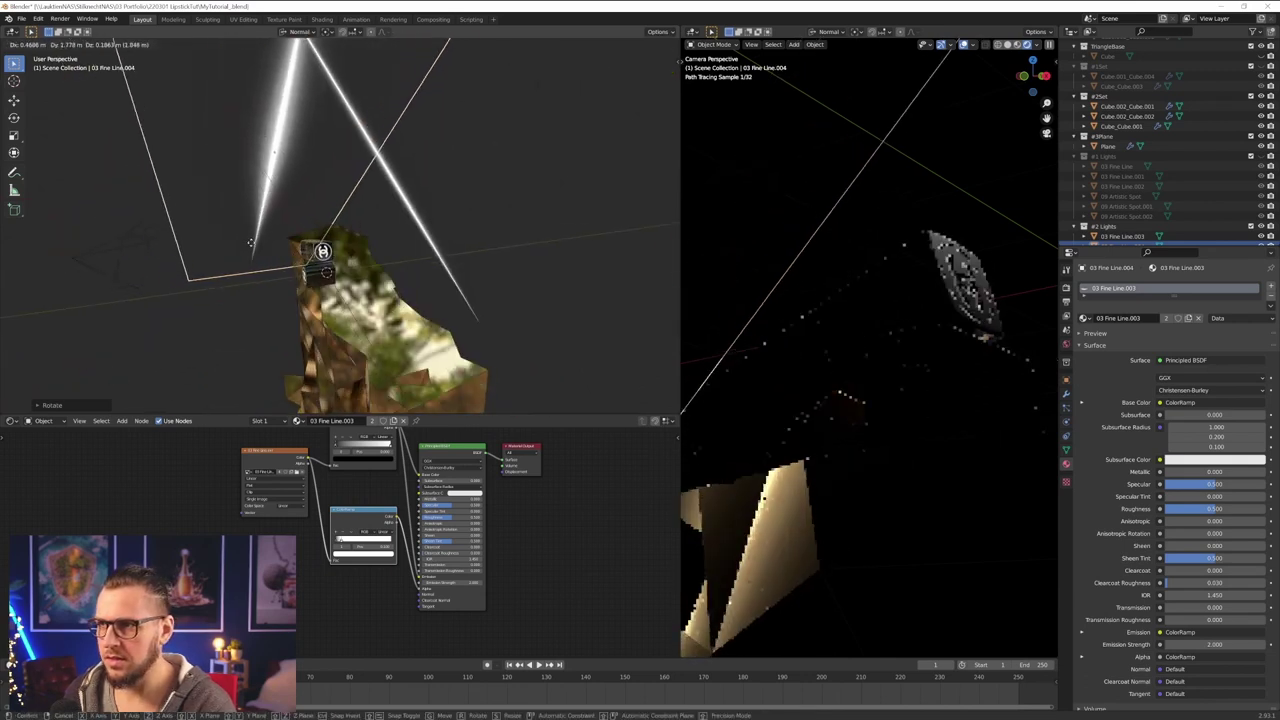
{"action": "key", "text": "z"}
{"action": "key", "text": "z"}
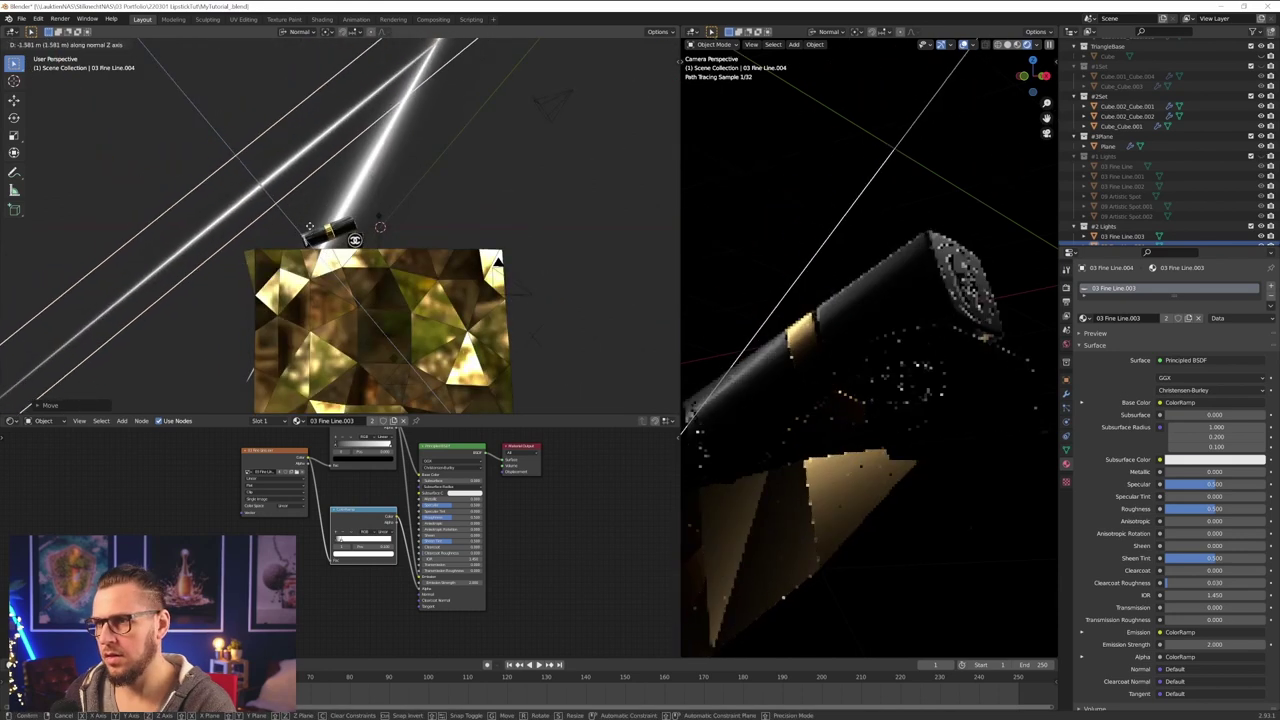
{"action": "left_click", "coordinate": [308, 235]}
{"action": "mouse_move", "coordinate": [308, 235]}
{"action": "middle_mouse_down"}
{"action": "mouse_move", "coordinate": [229, 256]}
{"action": "mouse_move", "coordinate": [284, 241]}
{"action": "middle_mouse_up"}
{"action": "key", "text": "g"}
{"action": "key", "text": "y"}
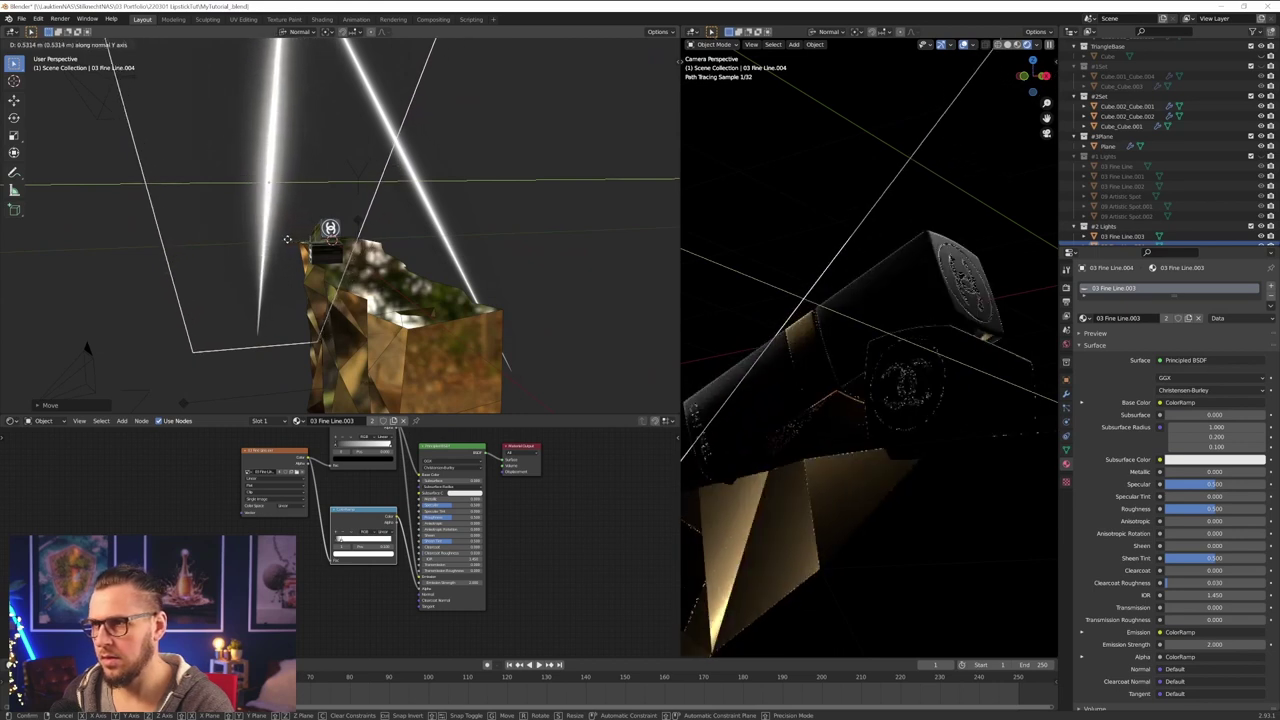
{"action": "left_click", "coordinate": [287, 239]}
- Rotate the light slightly around its normal Z axis and move it freely near the lipsticks
{"action": "middle_click_drag", "start_coordinate": [287, 239], "coordinate": [328, 250]}
{"action": "key", "text": "r"}
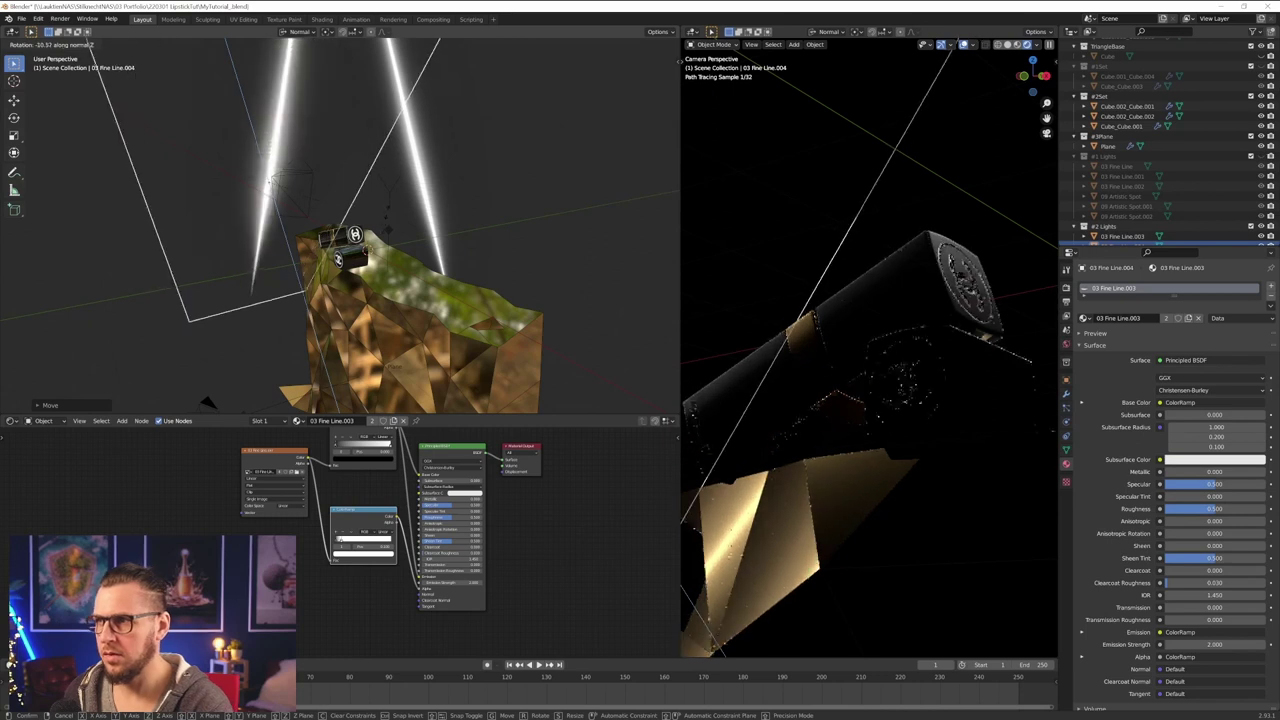
{"action": "left_click", "coordinate": [378, 232]}
{"action": "key", "text": "g"}
{"action": "left_click", "coordinate": [364, 258]}
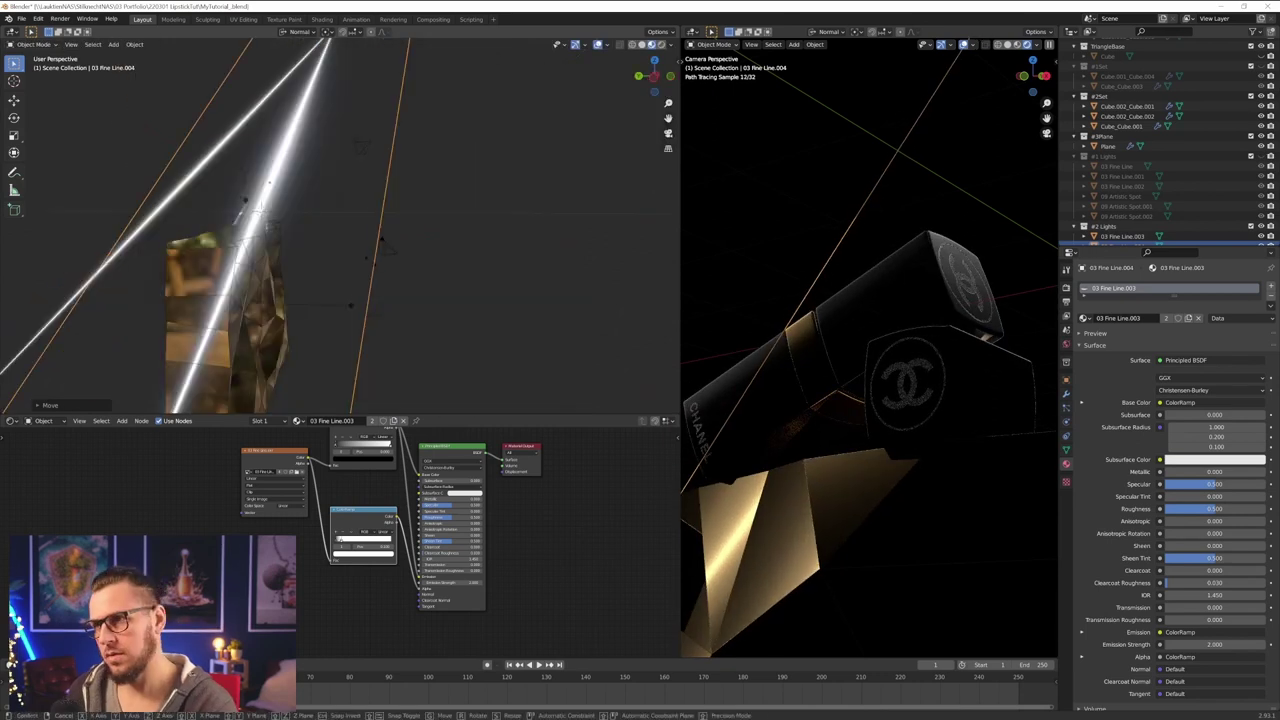
- Widen the light to about 5.7 times along its normal Y axis and shift it about 0.2 m along Y
{"action": "key", "text": "s"}
{"action": "key", "text": "y"}
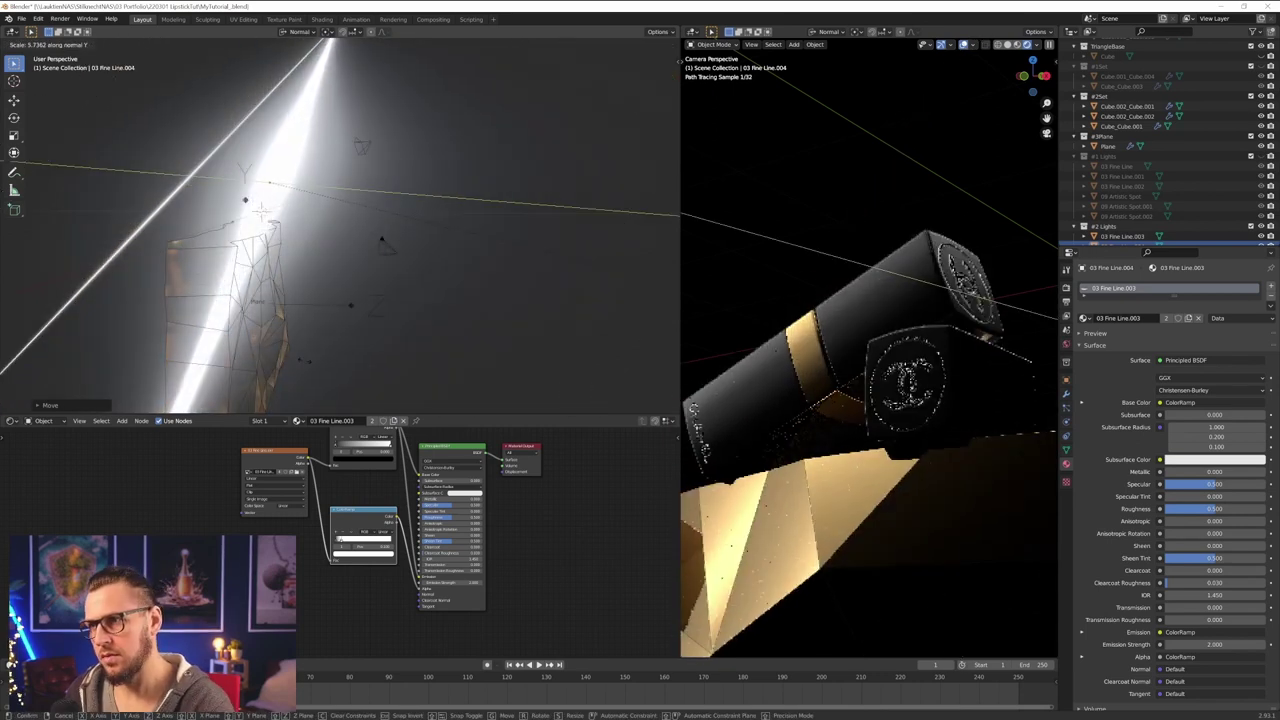
{"action": "scroll", "coordinate": [388, 309], "scroll_direction": "down", "scroll_amount": 3}
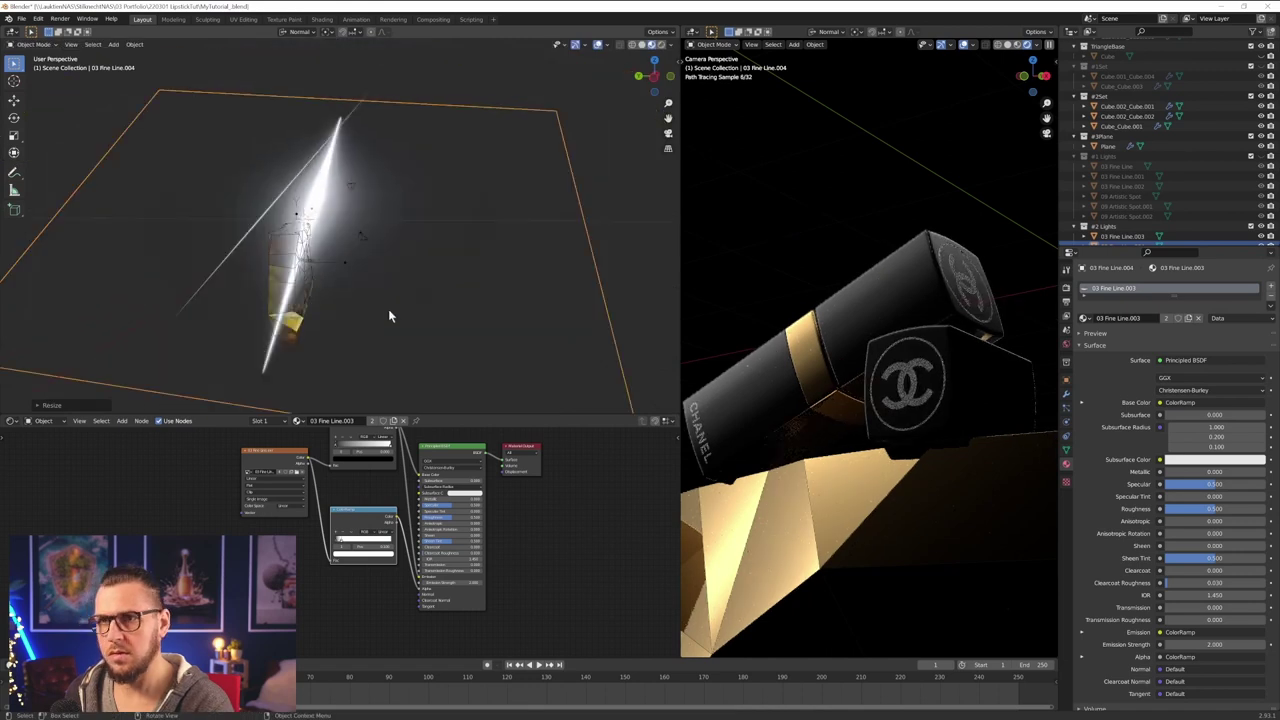
{"action": "key", "text": "g"}
{"action": "key", "text": "y"}
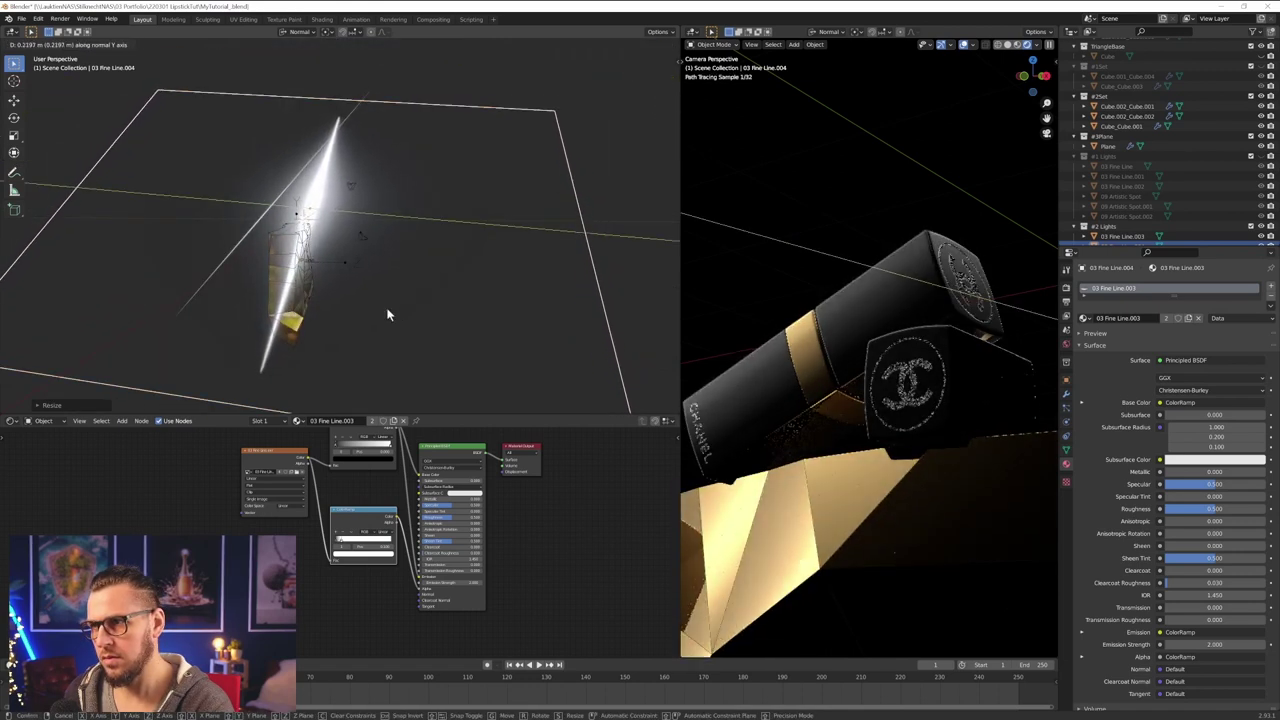
{"action": "left_click", "coordinate": [389, 312]}
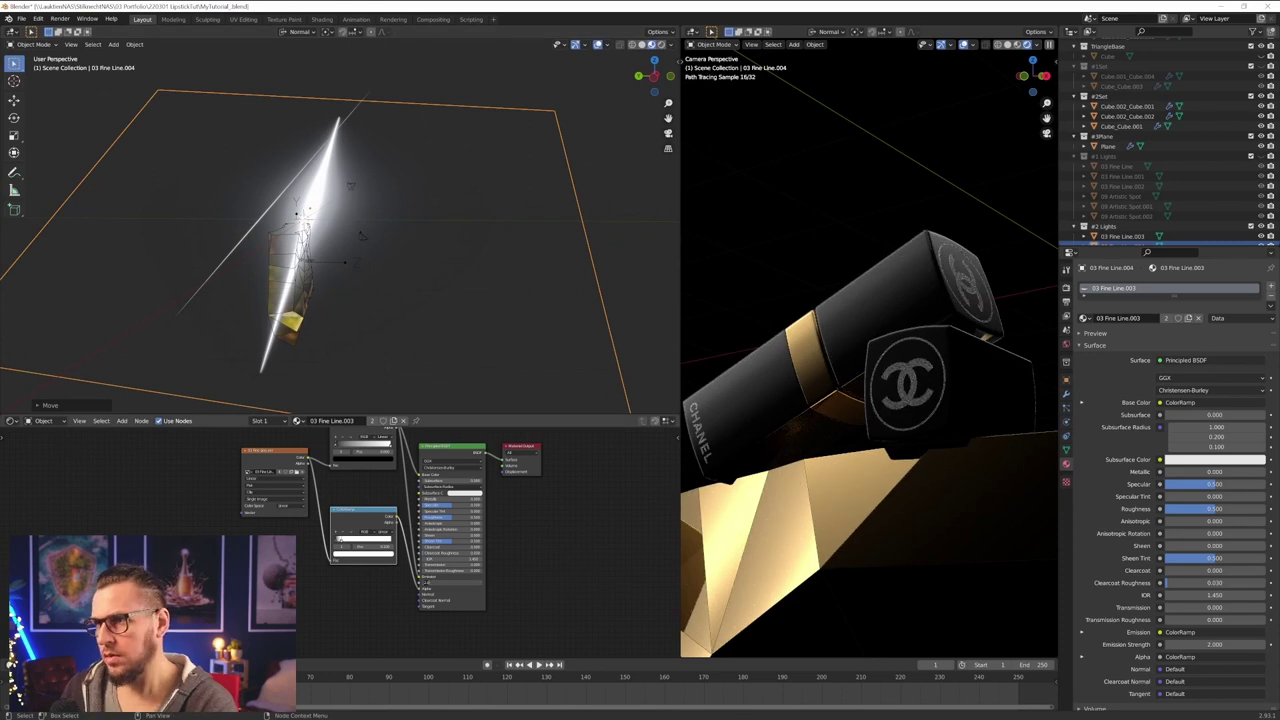
- Set the light material's emission strength to 3 and shift the light about -0.17 m along its normal Y axis
{"action": "key", "text": "Return"}
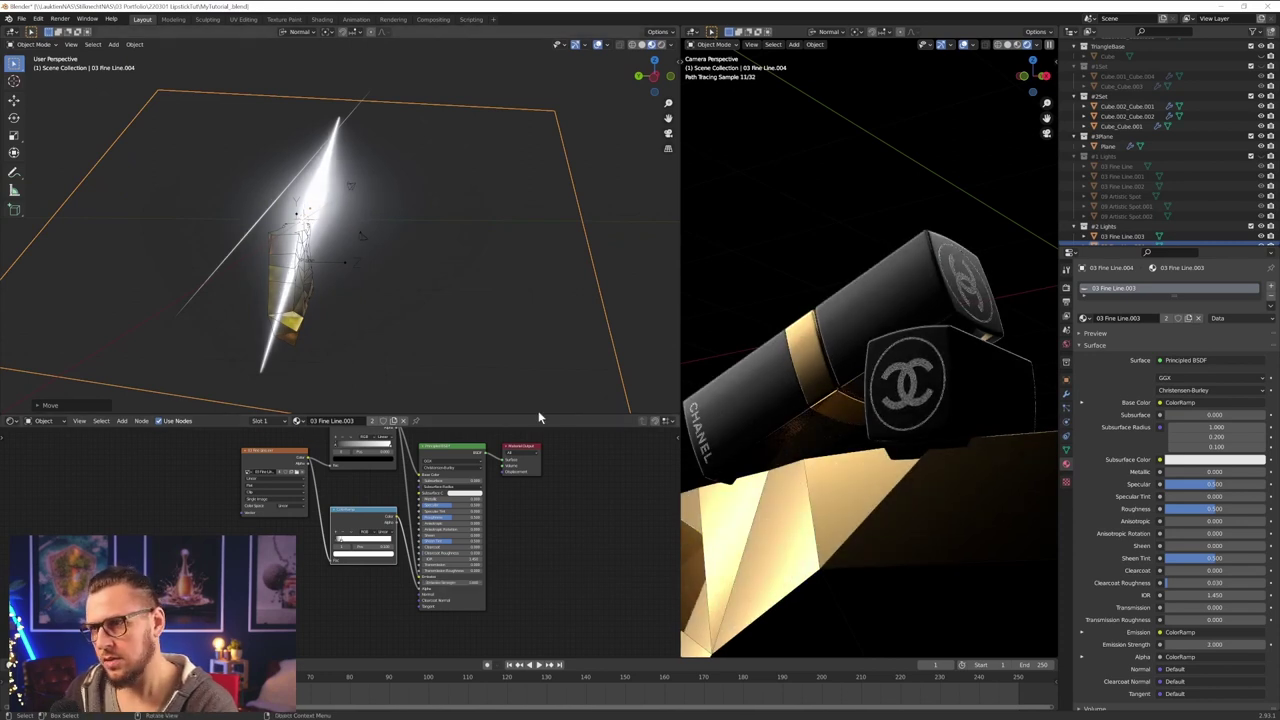
{"action": "key", "text": "g"}
{"action": "key", "text": "z"}
{"action": "key", "text": "z"}
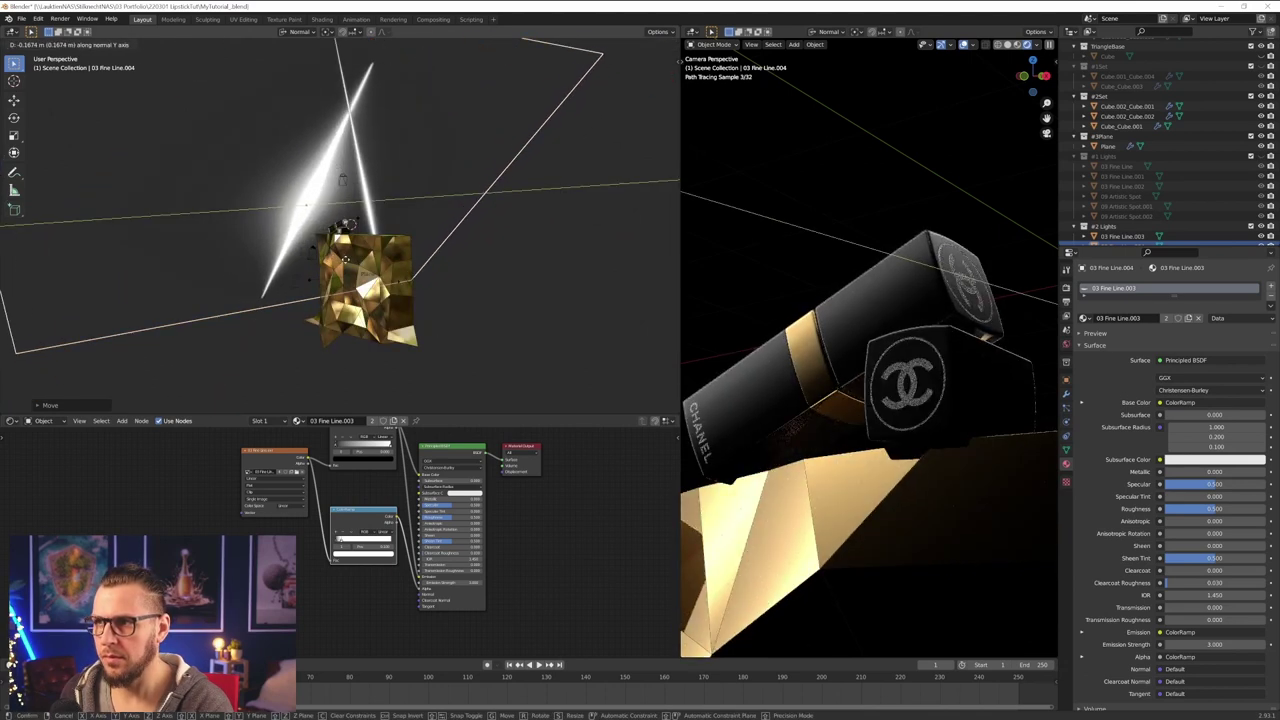
{"action": "key", "text": "Return"}
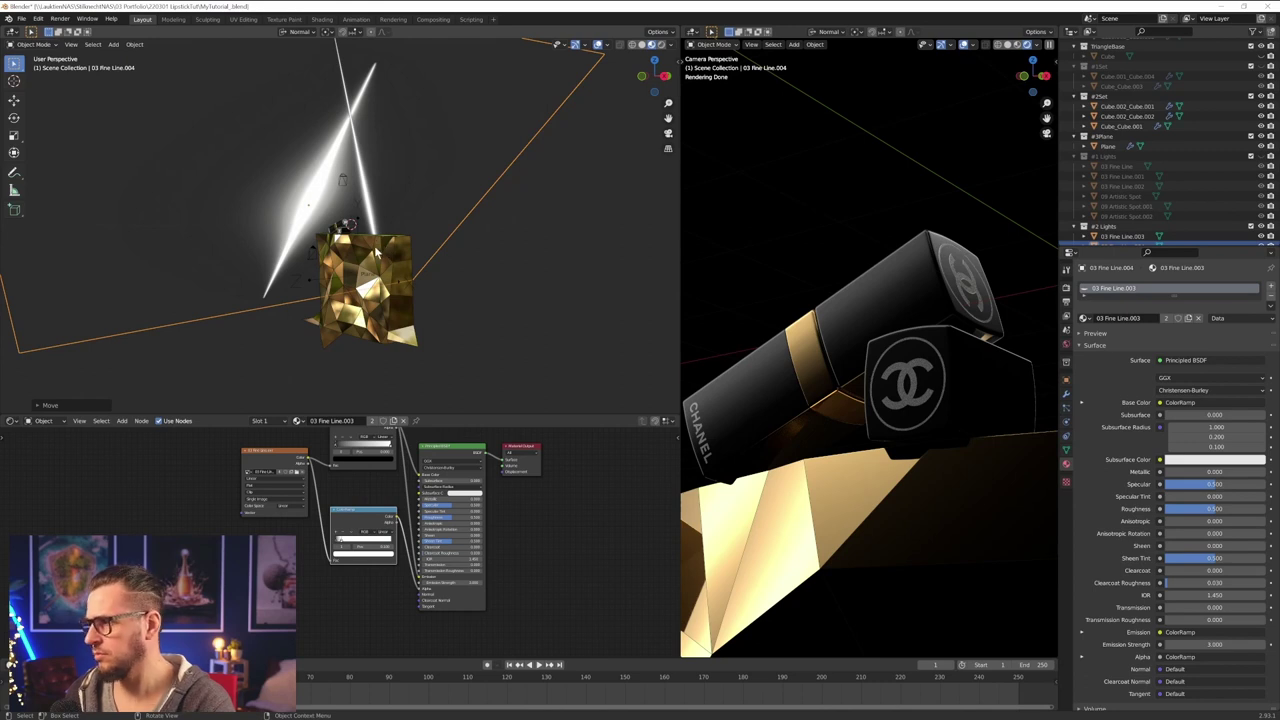
- Rotate the light by about 29° around the X axis and nudge its position slightly
{"action": "key", "text": "r"}
{"action": "key", "text": "x"}
{"action": "key", "text": "x"}
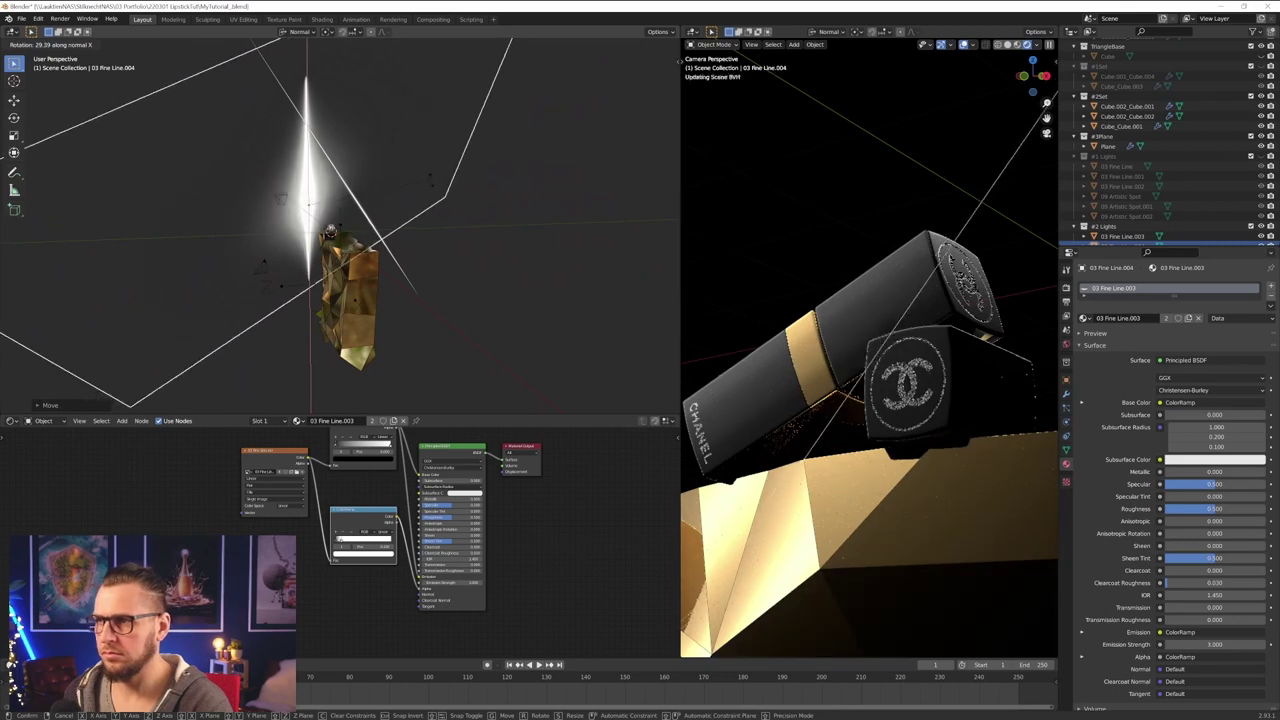
{"action": "left_click", "coordinate": [348, 210]}
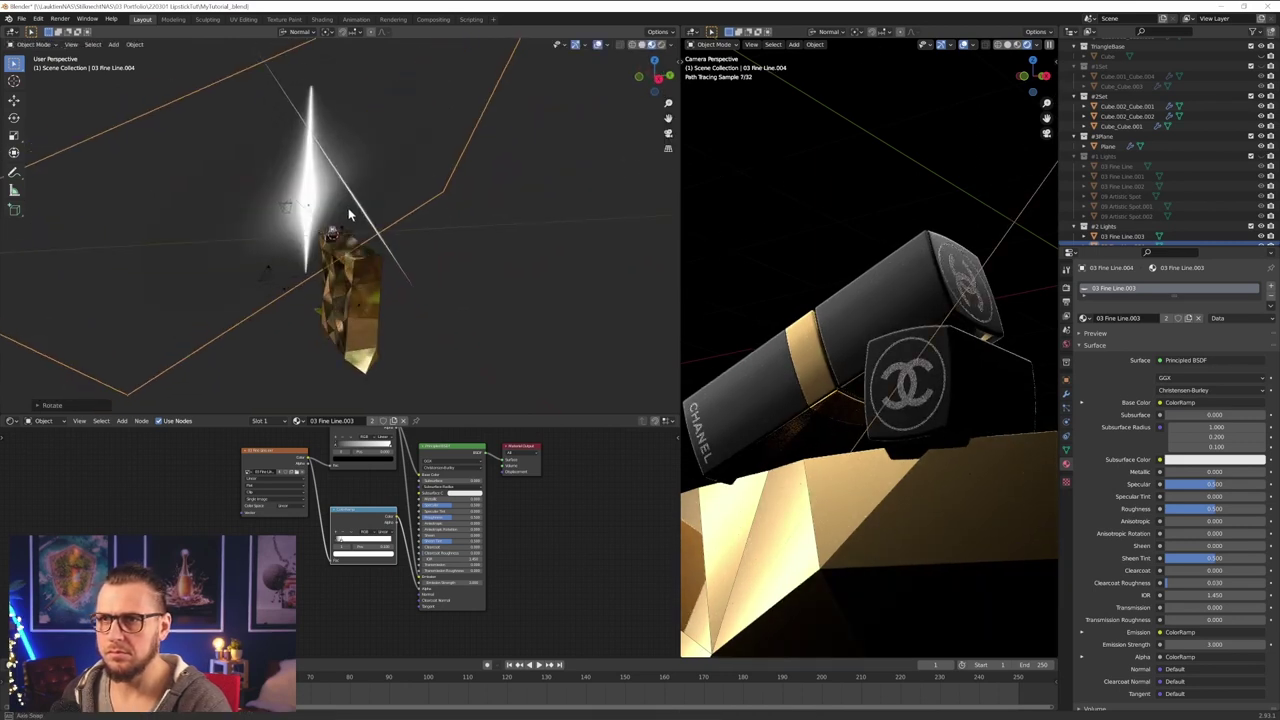
{"action": "key", "text": "g"}
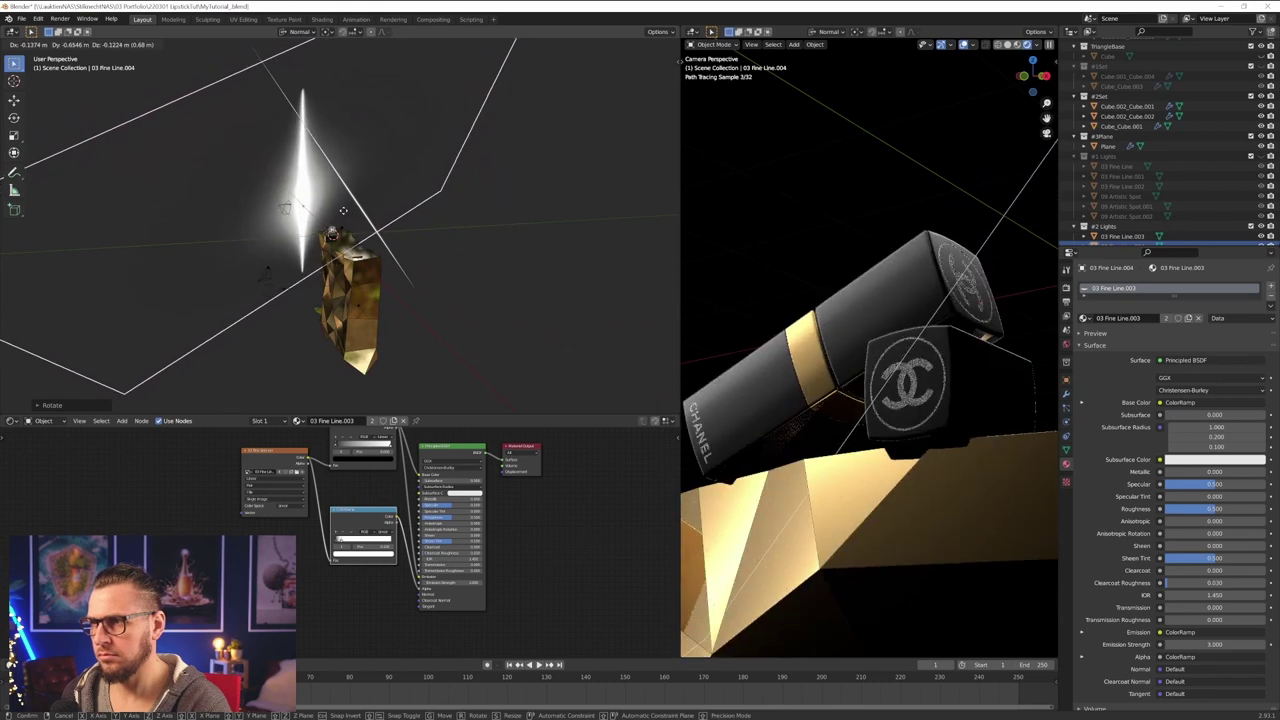
{"action": "left_click", "coordinate": [345, 207]}
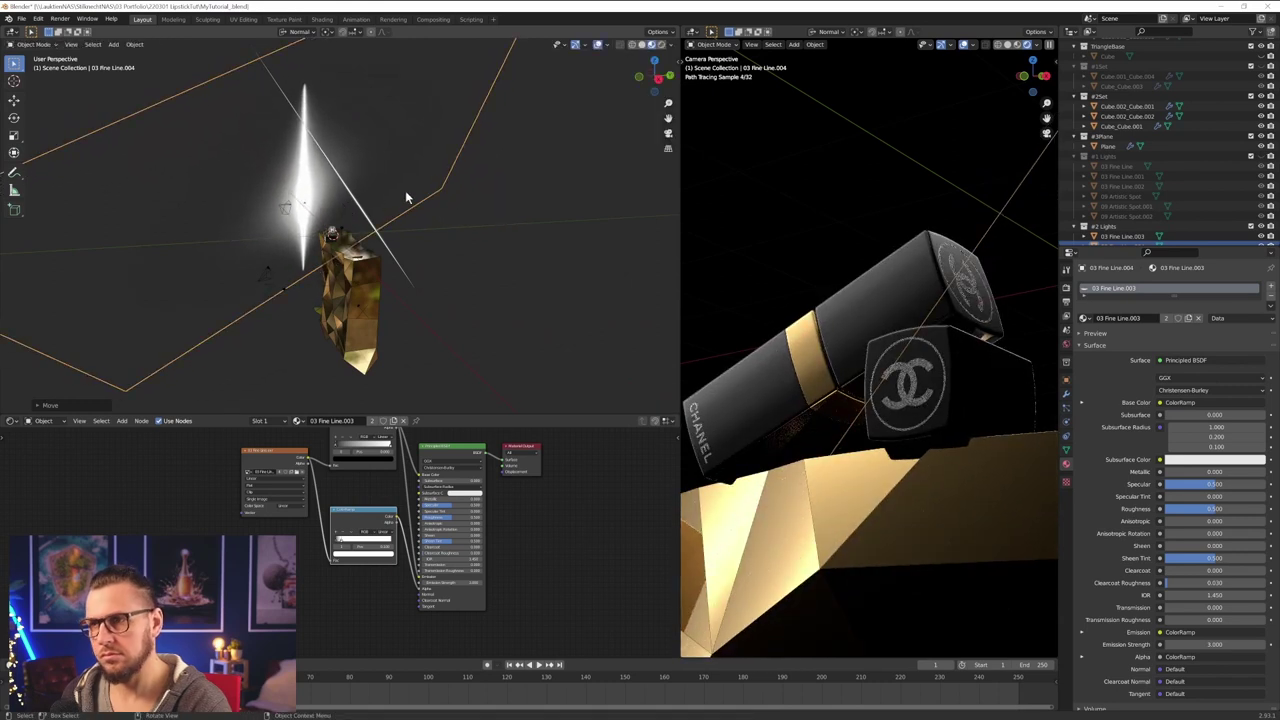
{"action": "key", "text": "r"}
{"action": "key", "text": "x"}
{"action": "key", "text": "x"}
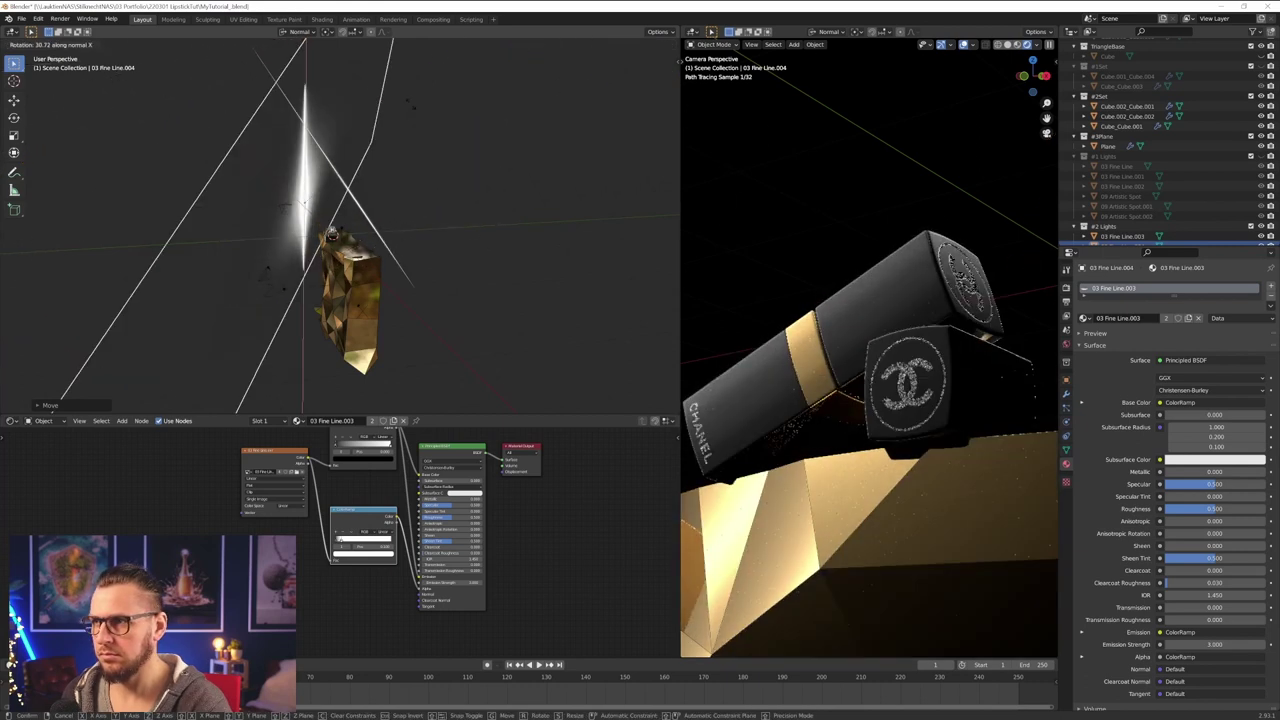
{"action": "left_click", "coordinate": [403, 490]}
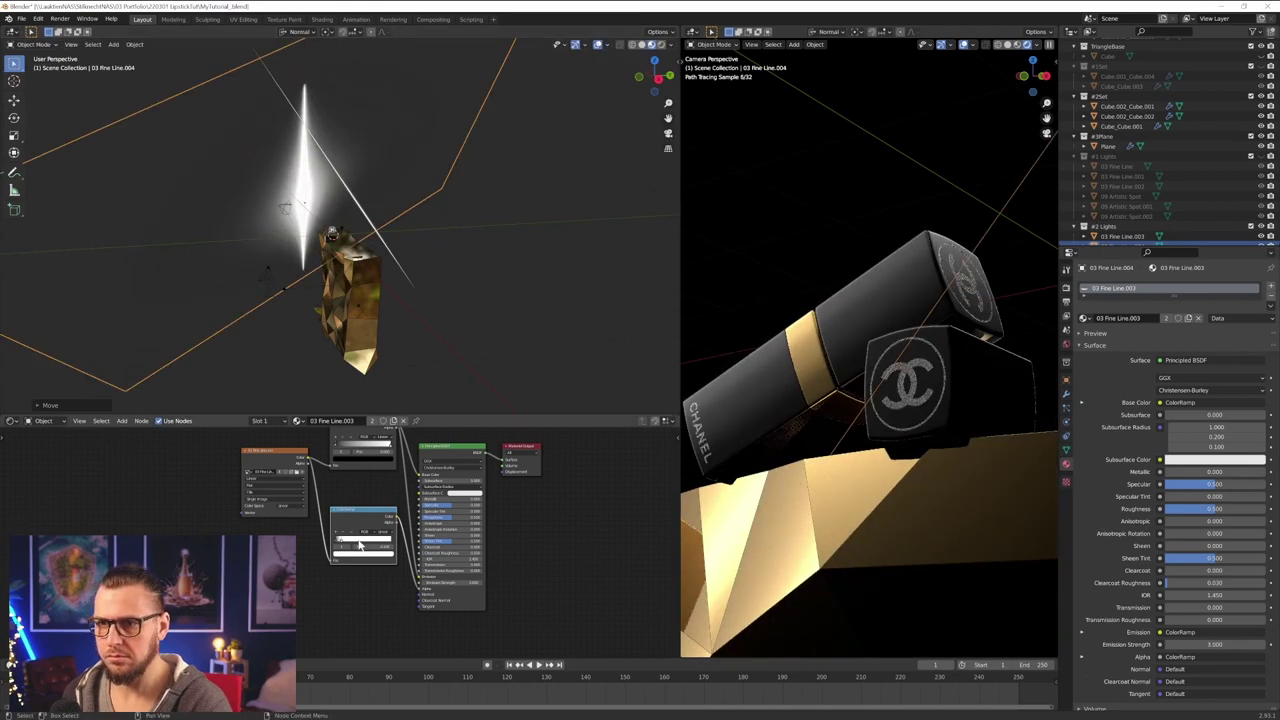
- Move the white handle of the lower ColorRamp feeding the light's emission to position 0.024
{"action": "left_click_drag", "start_coordinate": [342, 541], "coordinate": [337, 543]}
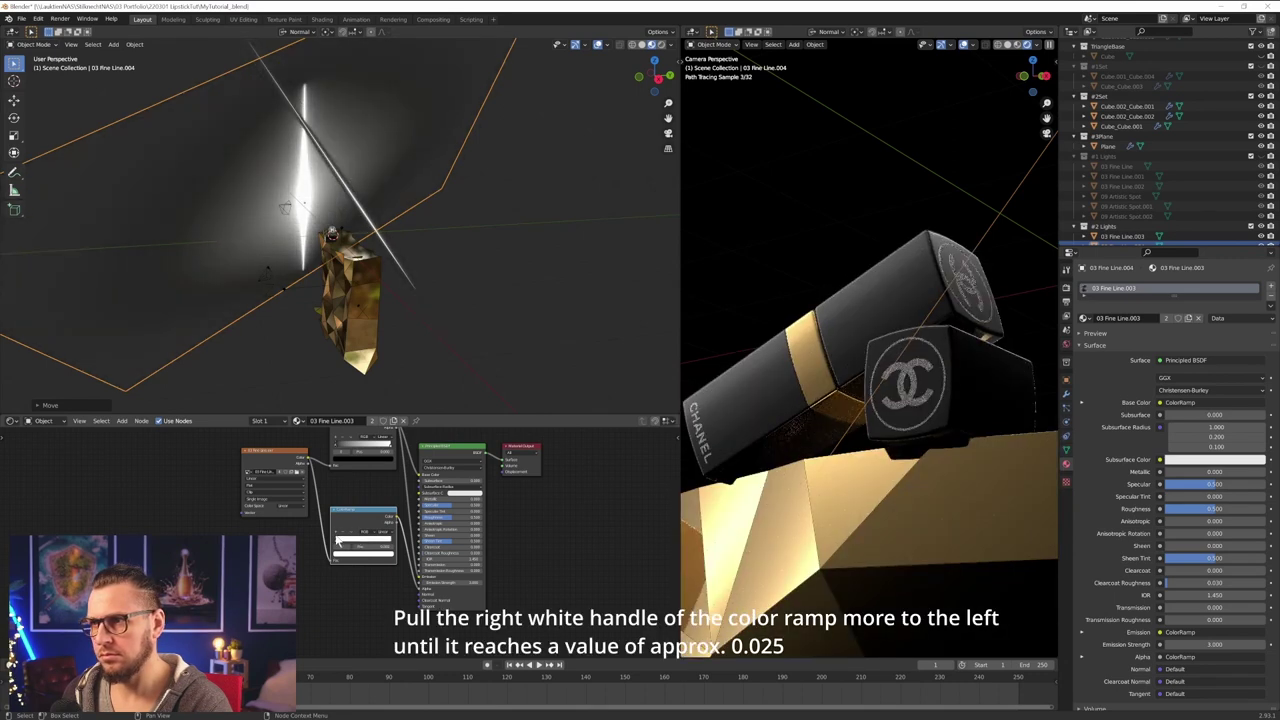
{"action": "scroll", "coordinate": [337, 544], "scroll_direction": "up", "scroll_amount": 4}
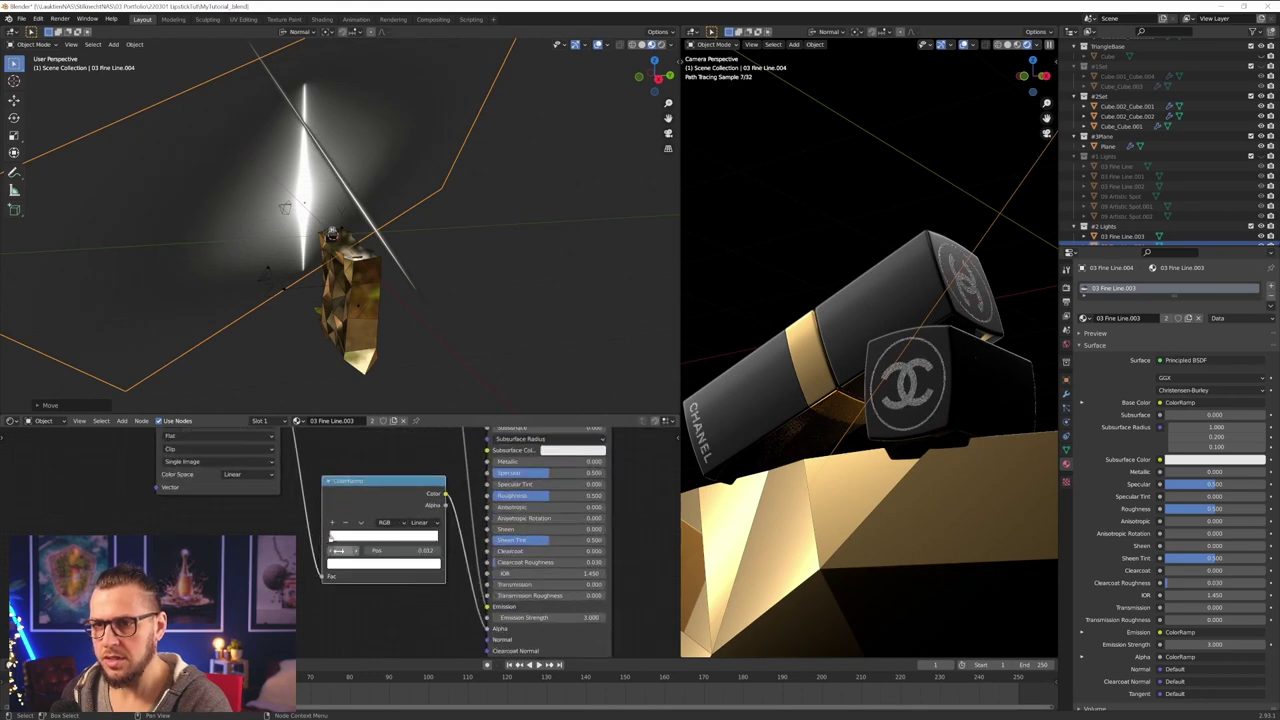
{"action": "left_click_drag", "start_coordinate": [337, 541], "coordinate": [335, 541]}
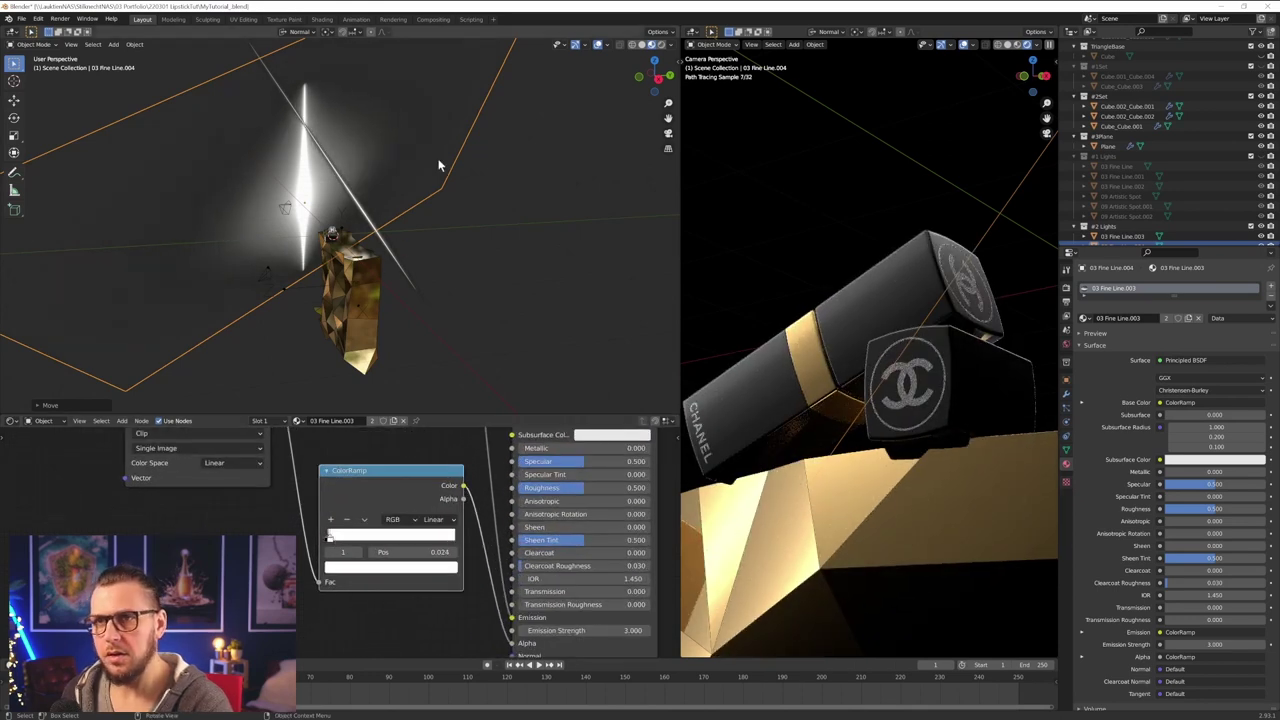
- Rotate the light by about 25° around the X axis and move it about 1.6 m
{"action": "key", "text": "r"}
{"action": "key", "text": "x"}
{"action": "key", "text": "x"}
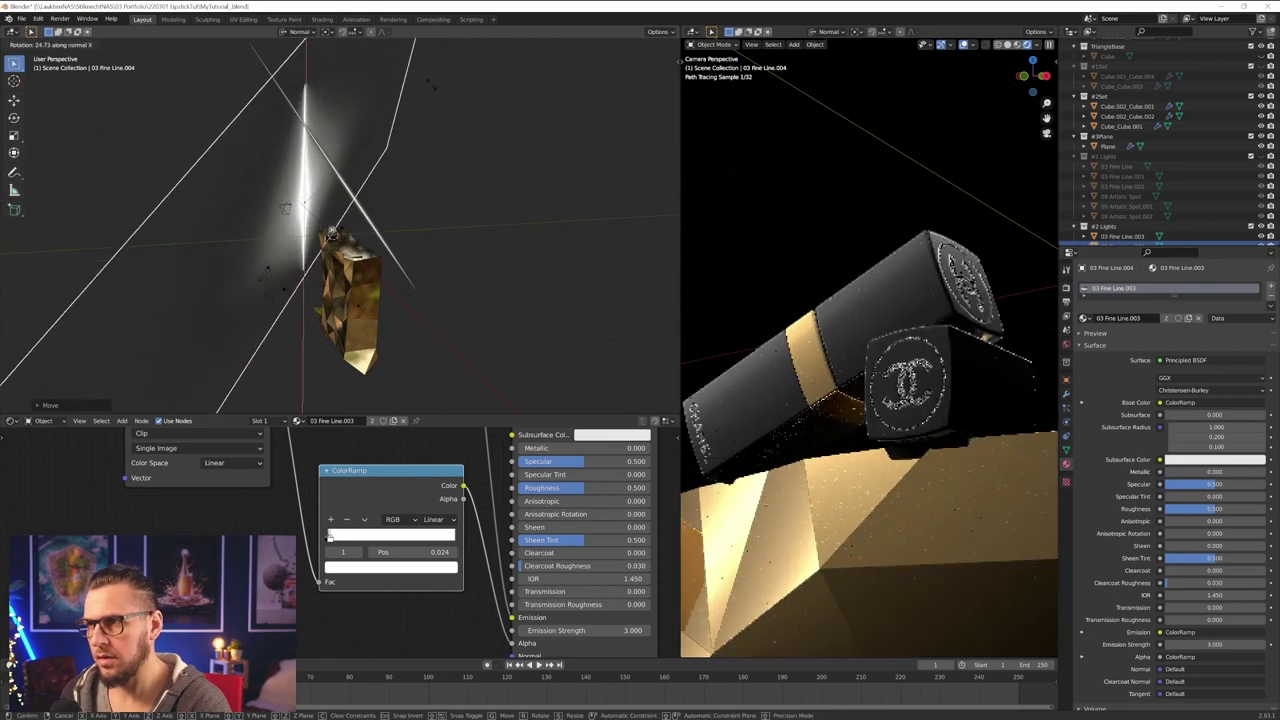
{"action": "left_click", "coordinate": [388, 188]}
{"action": "key", "text": "g"}
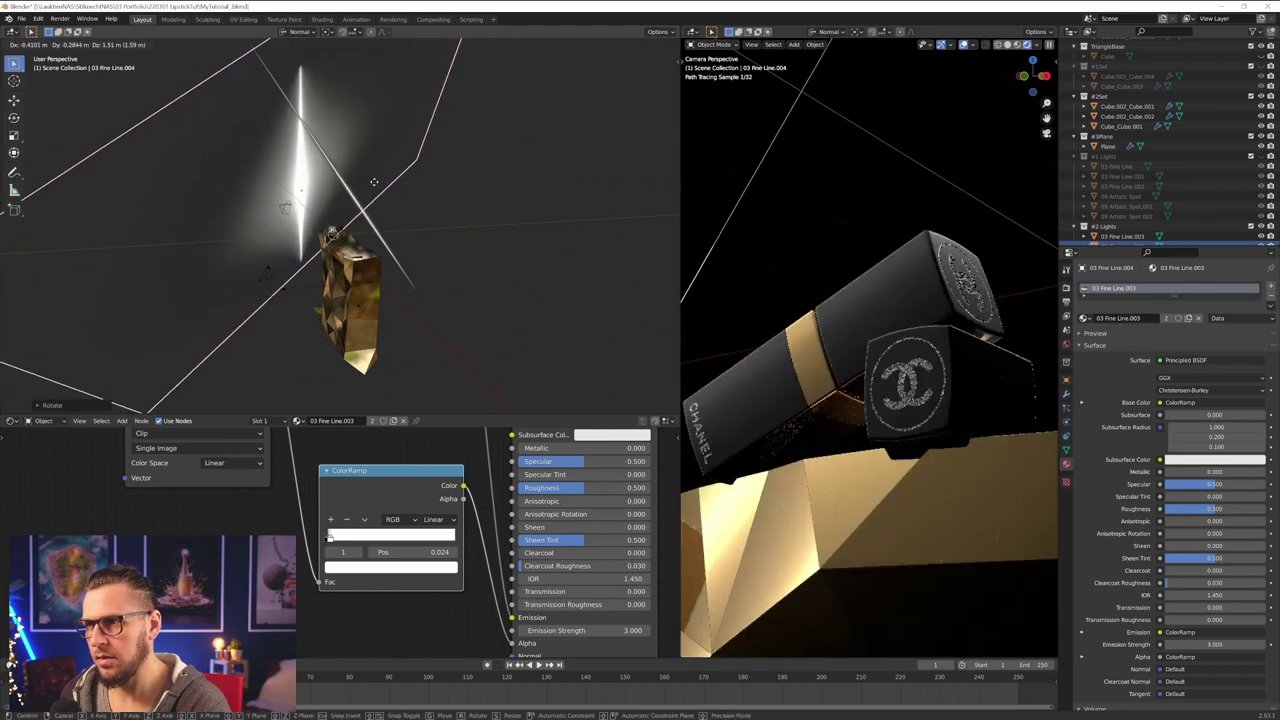
{"action": "key", "text": "Return"}
- Shrink the light to about 0.6 along the Y axis and reposition it above the lipsticks
{"action": "key", "text": "s"}
{"action": "key", "text": "y"}
{"action": "key", "text": "y"}
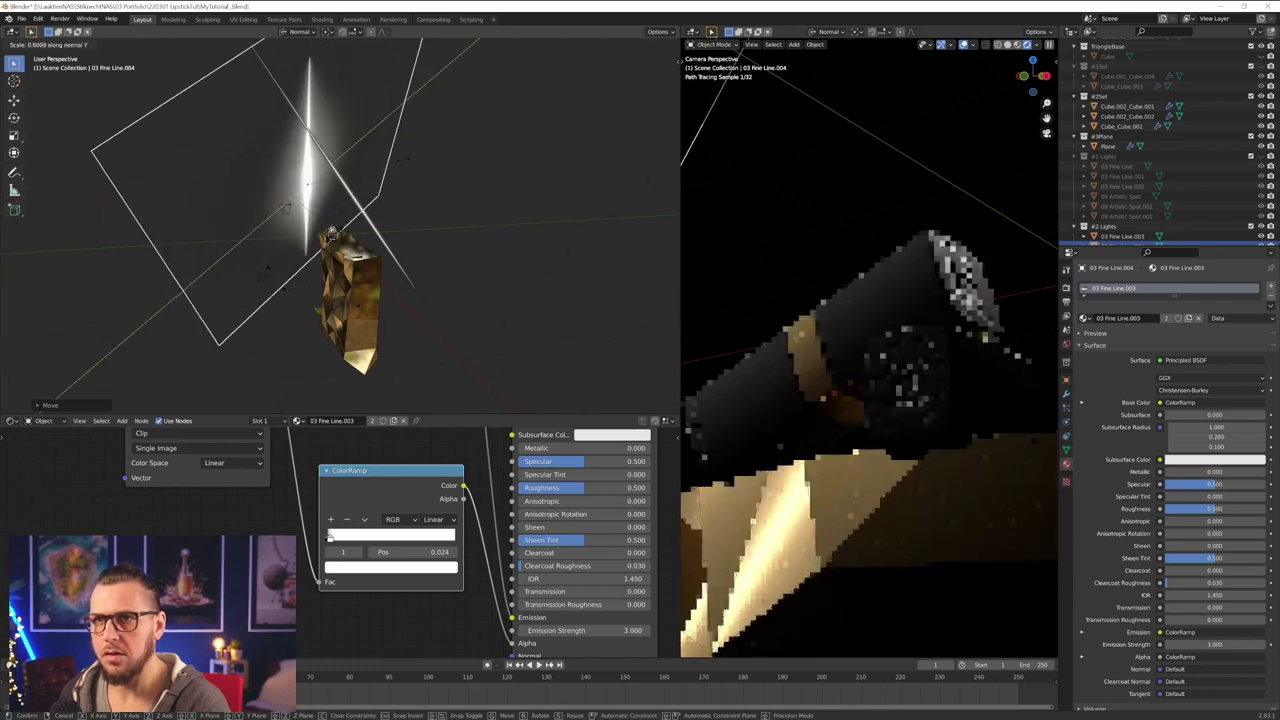
{"action": "key", "text": "Return"}
{"action": "key", "text": "g"}
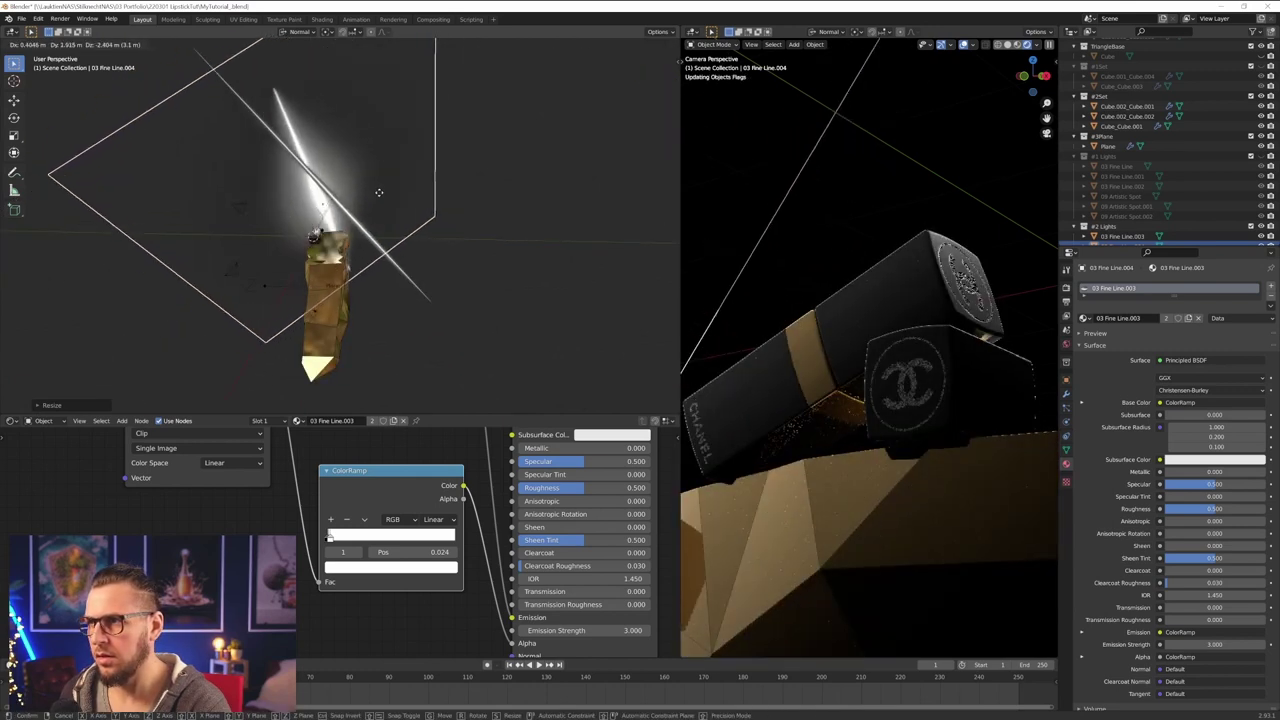
{"action": "left_click", "coordinate": [380, 193]}
- Set the light material's emission strength to 8 and move the light about 0.5 m
{"action": "middle_click_drag", "start_coordinate": [380, 193], "coordinate": [490, 210]}
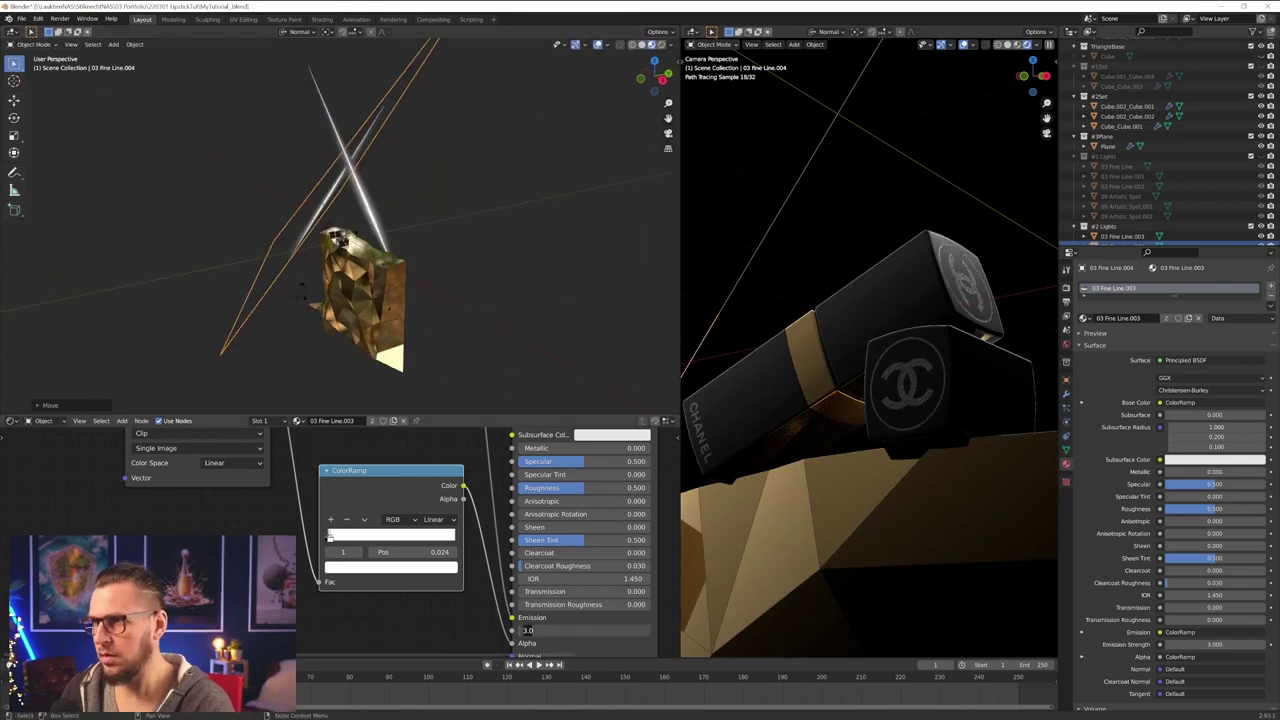
{"action": "key", "text": "Return"}
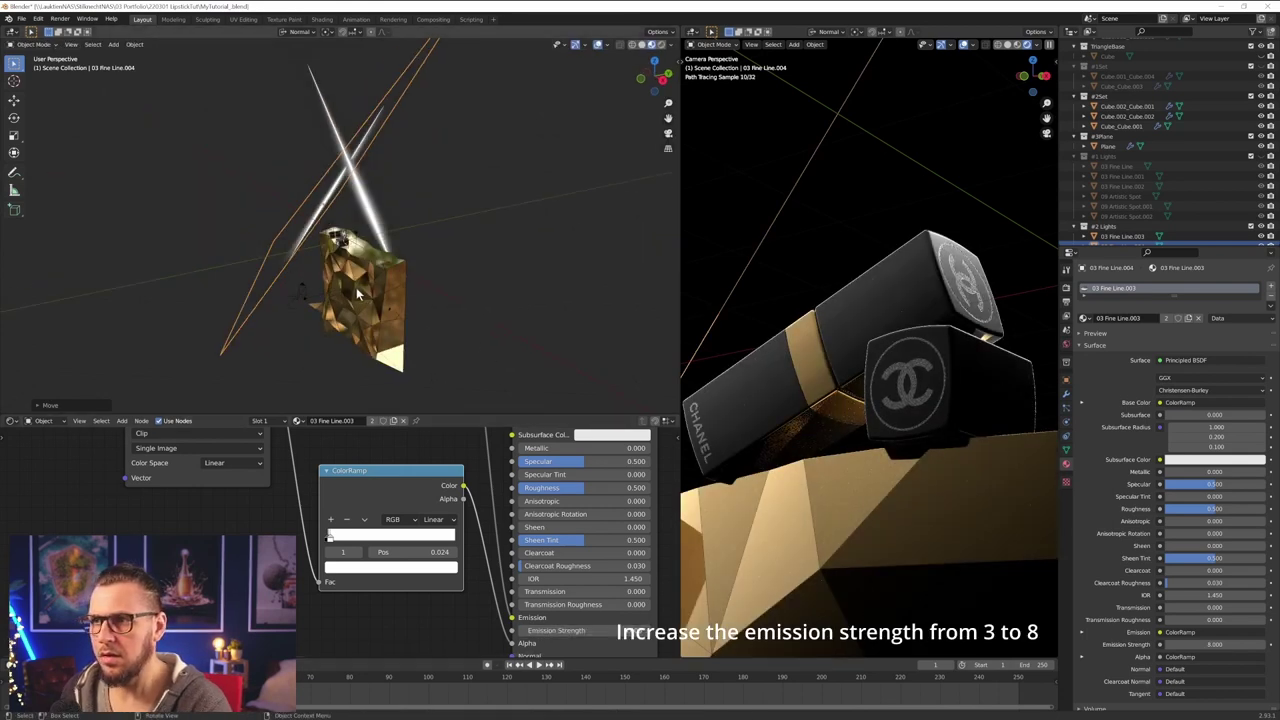
{"action": "key", "text": "g"}
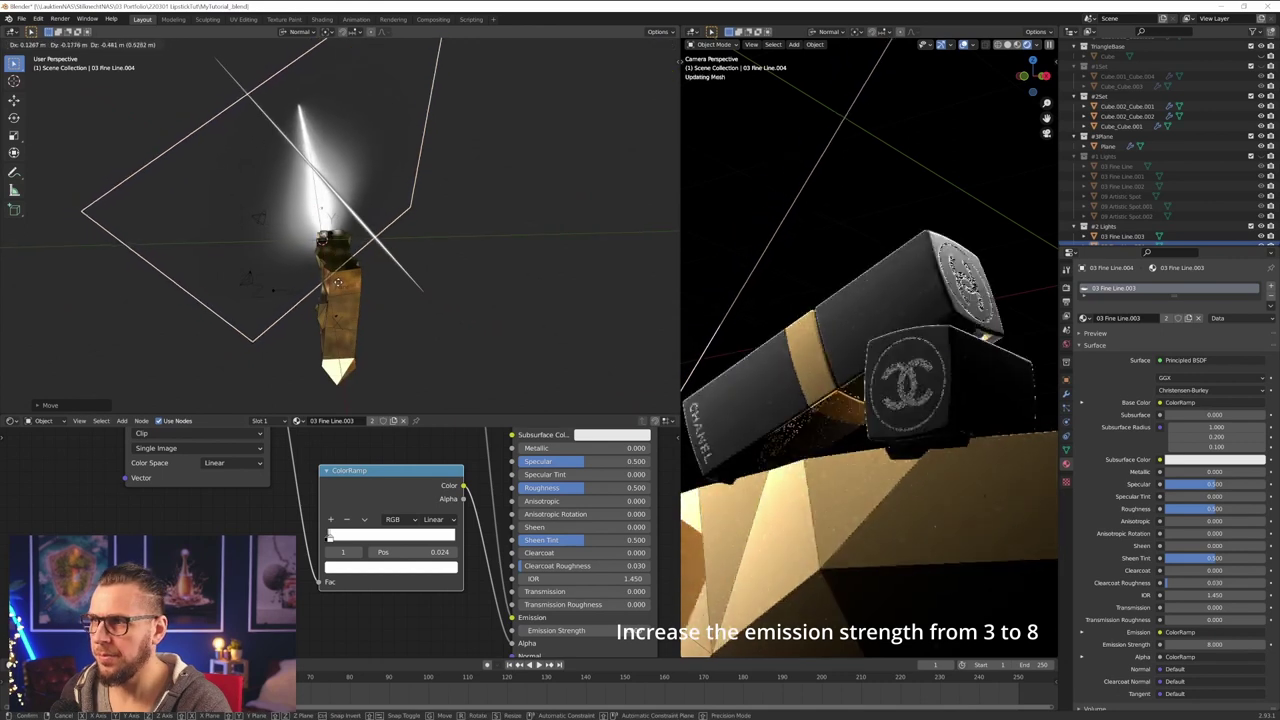
{"action": "left_click", "coordinate": [338, 287]}
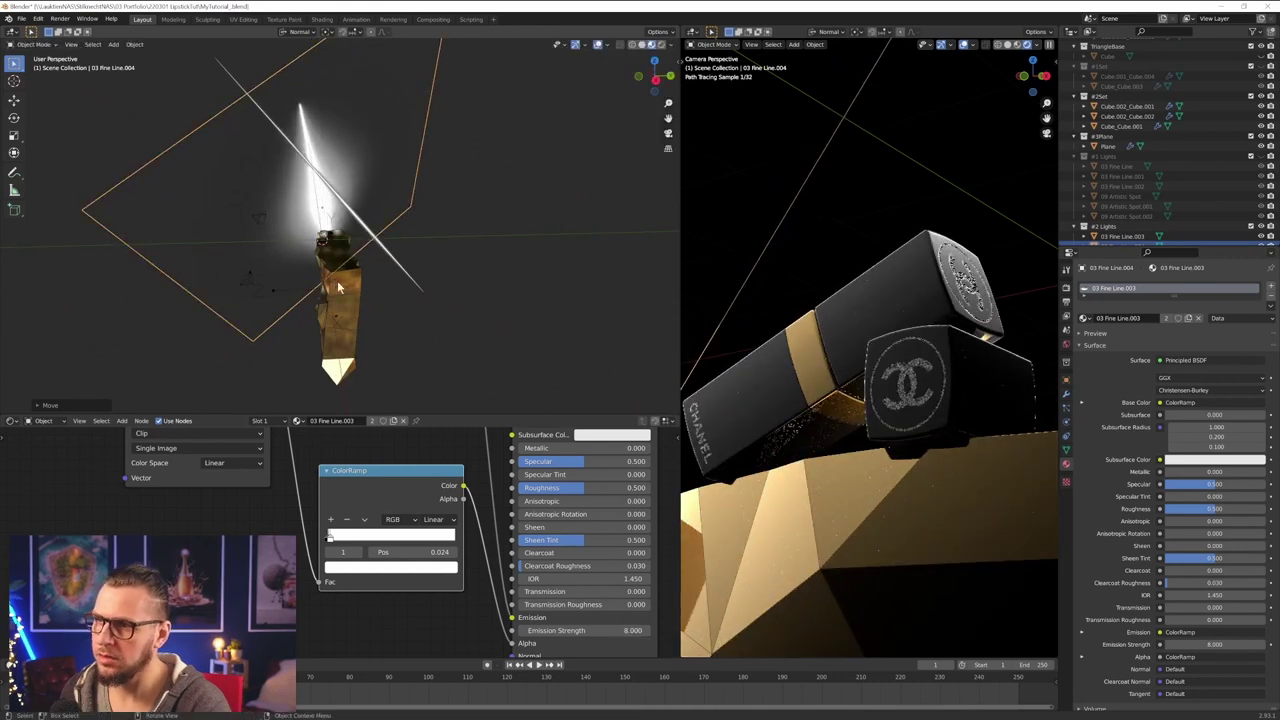
- Move the 03 Fine Line.004 light about 0.9 m, away from the lipsticks
{"action": "key", "text": "g"}
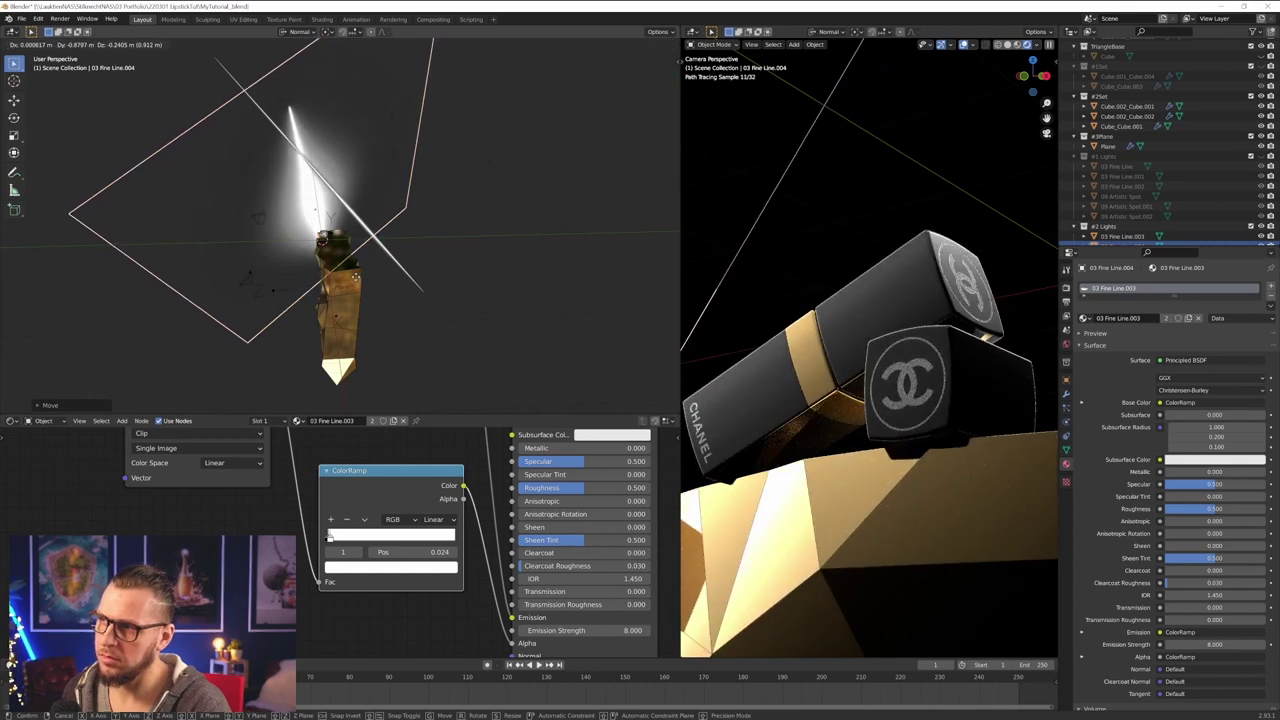
{"action": "left_click", "coordinate": [436, 238]}
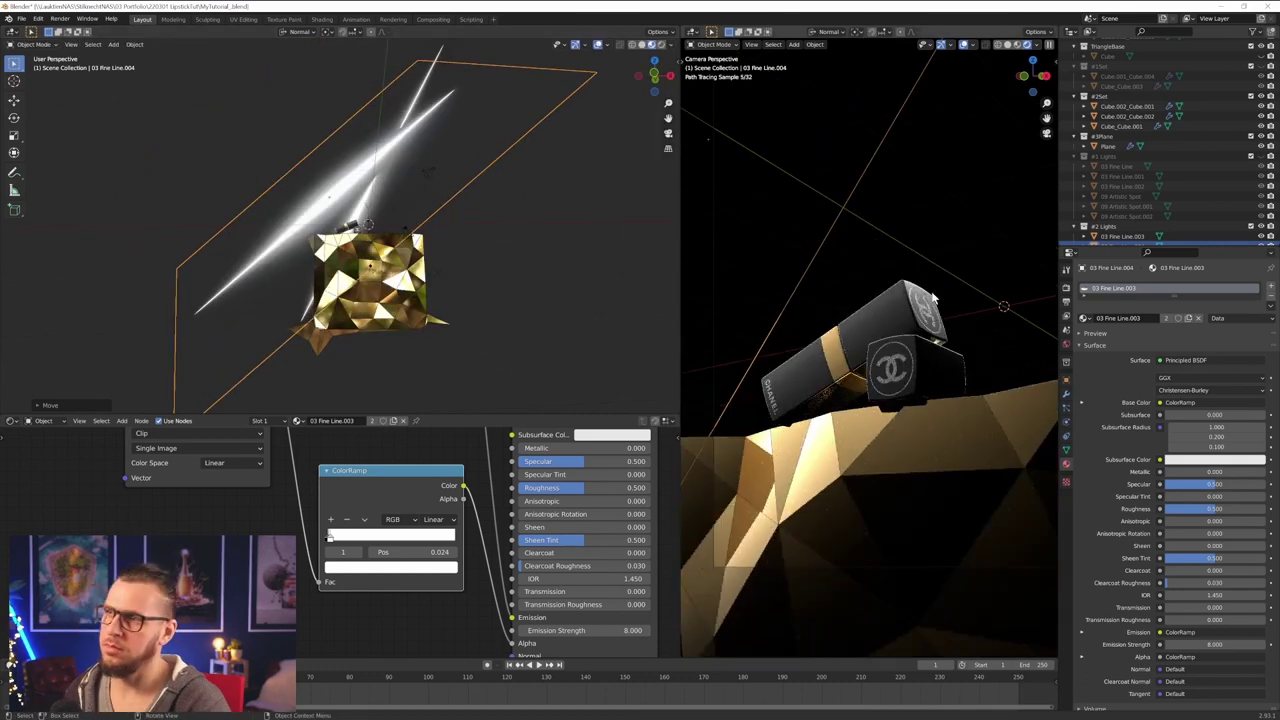
- Select the 03 Fine Line.003 light and examine the reflections on the lipstick caps and gold rock in the rendered camera view
{"action": "left_click", "coordinate": [957, 253]}
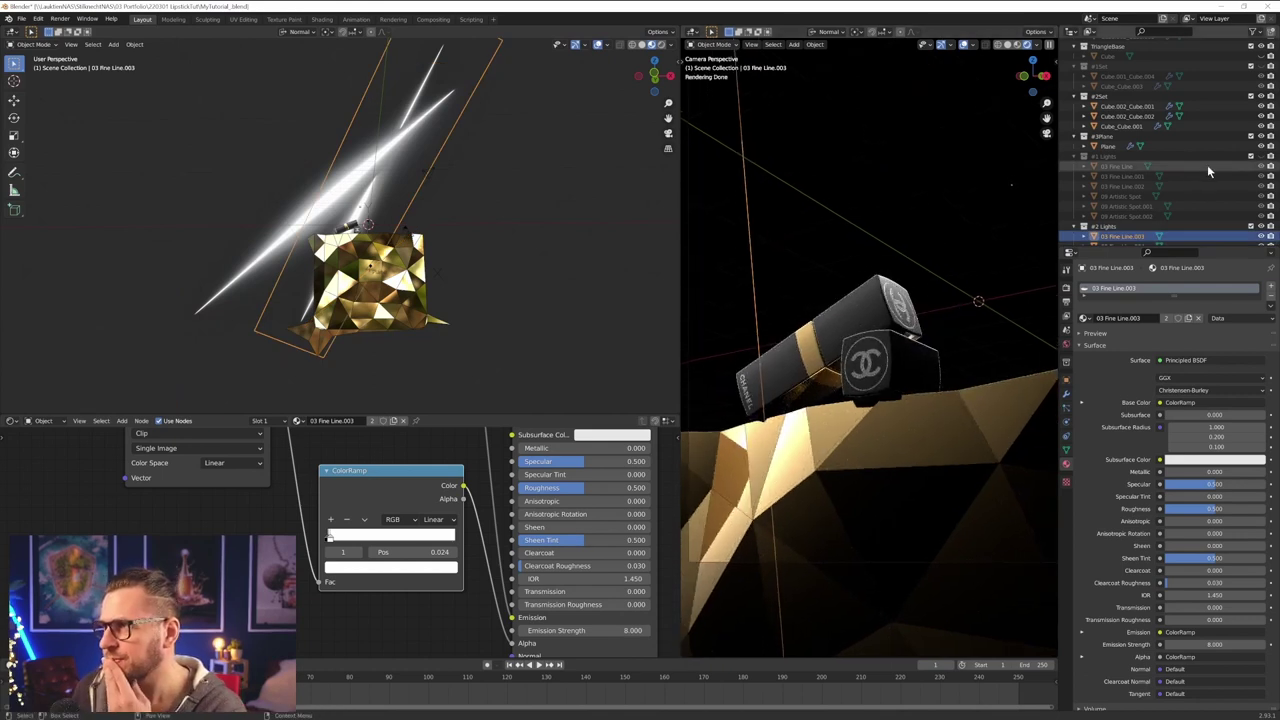
{"action": "scroll", "coordinate": [850, 411], "scroll_direction": "up", "scroll_amount": 1}
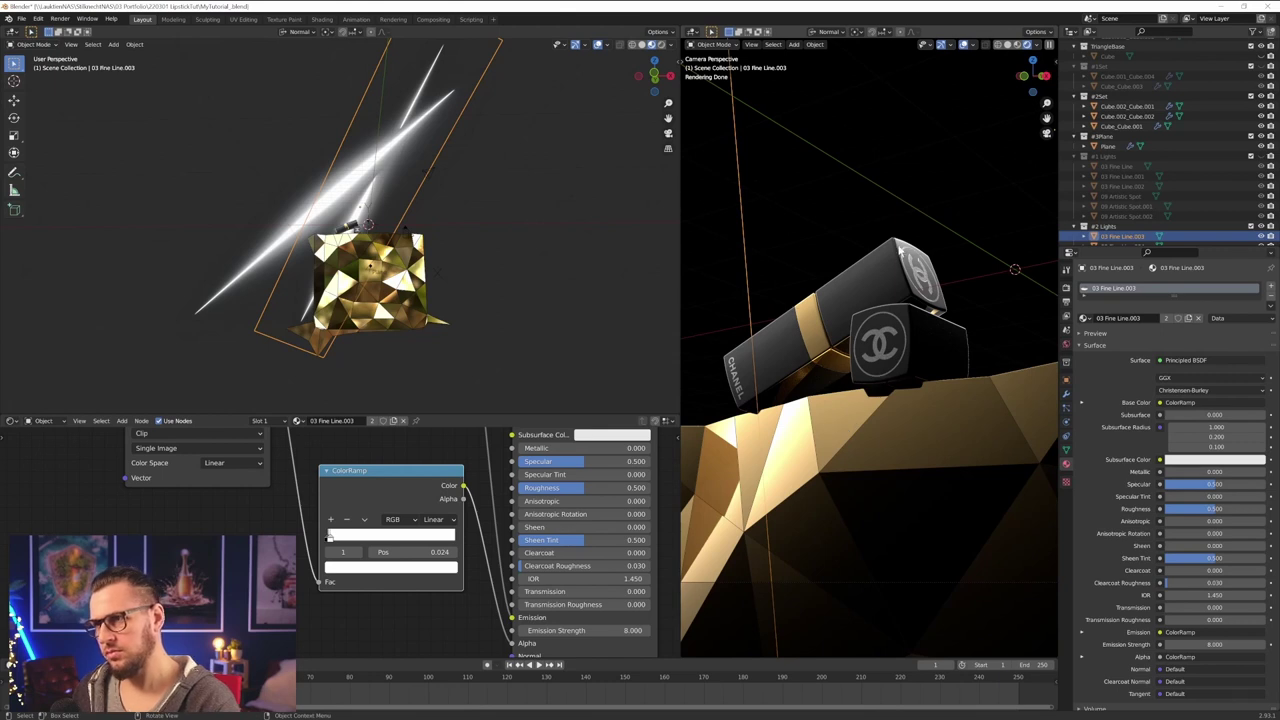
{"action": "scroll", "coordinate": [895, 225], "scroll_direction": "up", "scroll_amount": 2}
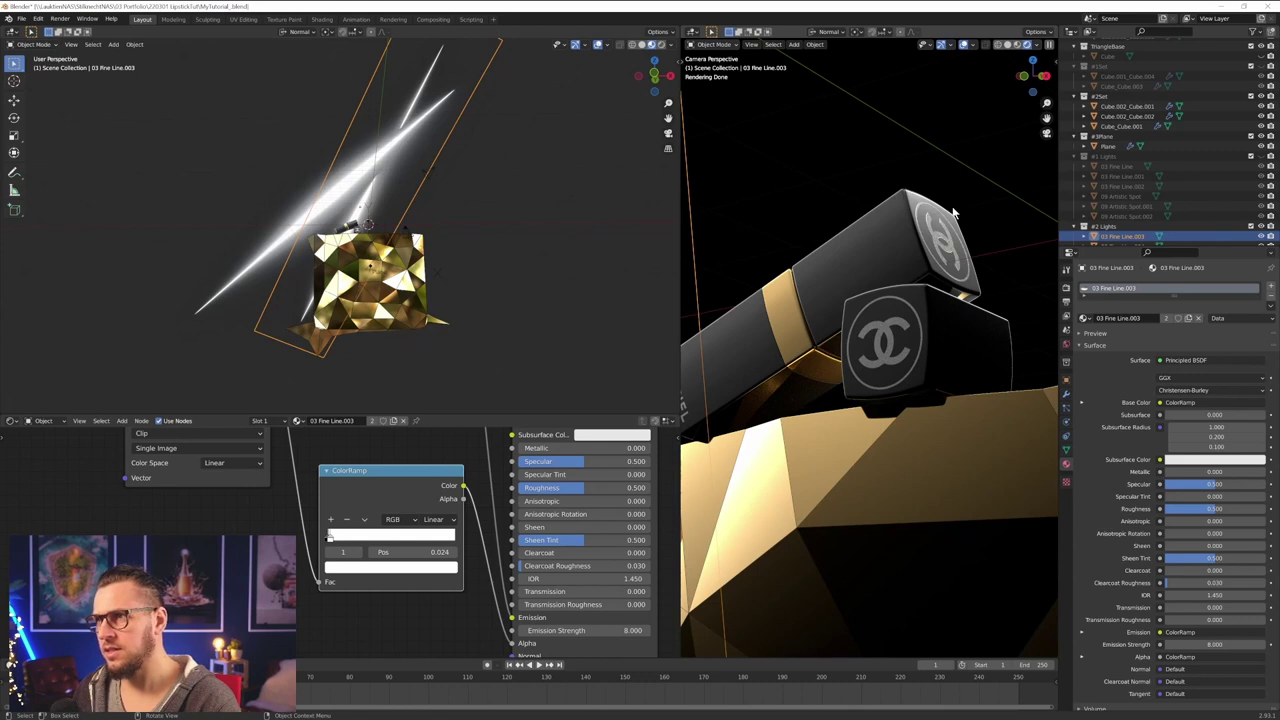
{"action": "scroll", "coordinate": [948, 207], "scroll_direction": "up", "scroll_amount": 3}
{"action": "scroll", "coordinate": [948, 206], "scroll_direction": "down", "scroll_amount": 1}
{"action": "middle_click_drag", "start_coordinate": [956, 192], "coordinate": [897, 262], "text": "shift"}
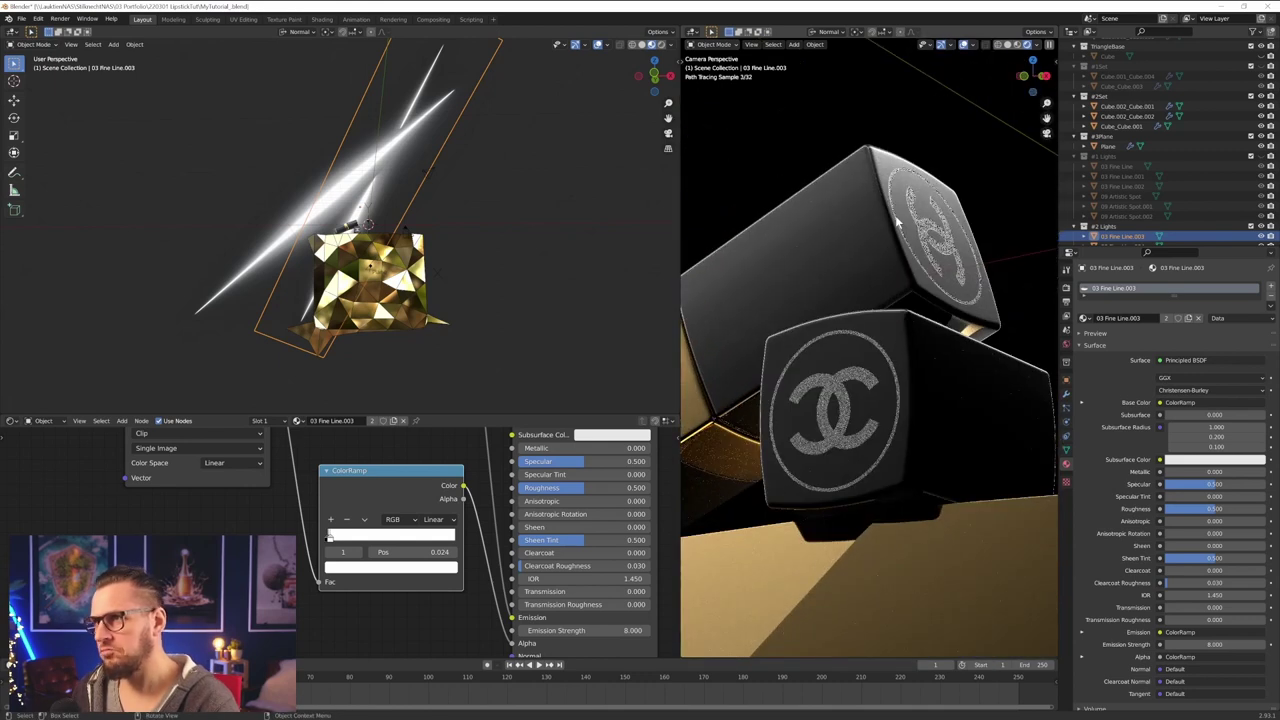
{"action": "scroll", "coordinate": [895, 268], "scroll_direction": "down", "scroll_amount": 7}
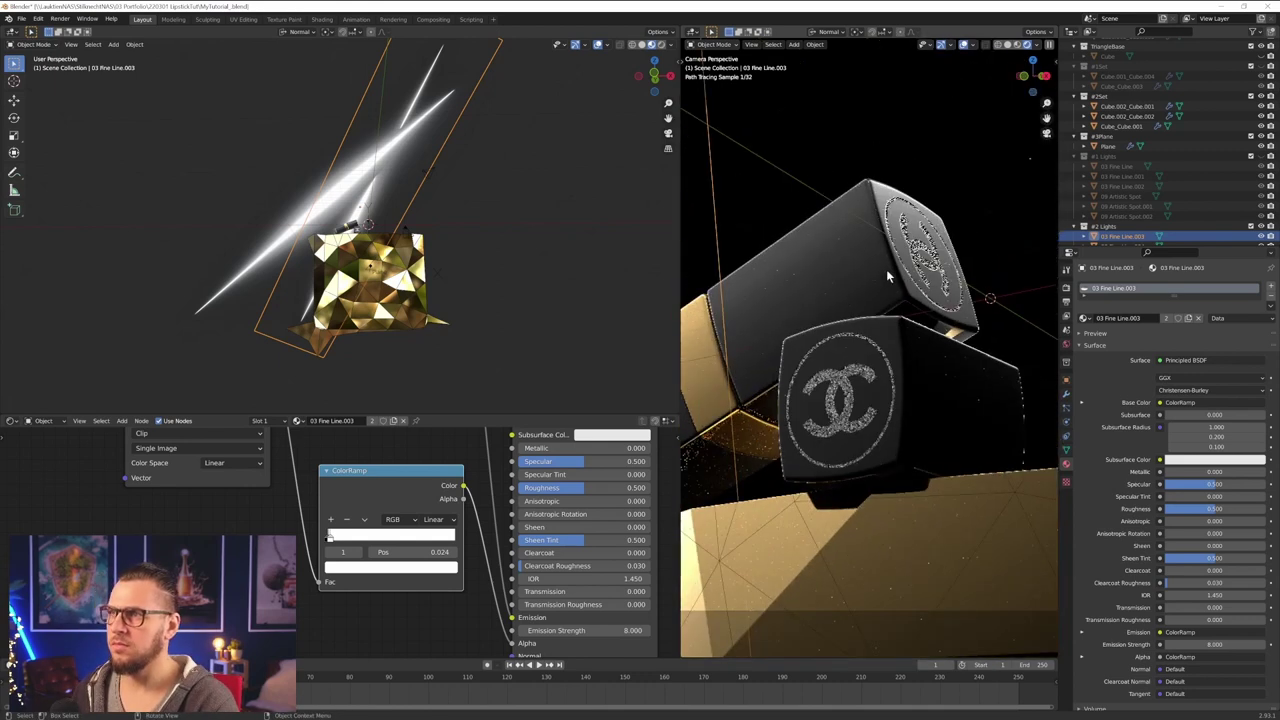
{"action": "middle_click_drag", "start_coordinate": [887, 270], "coordinate": [910, 290], "text": "shift"}
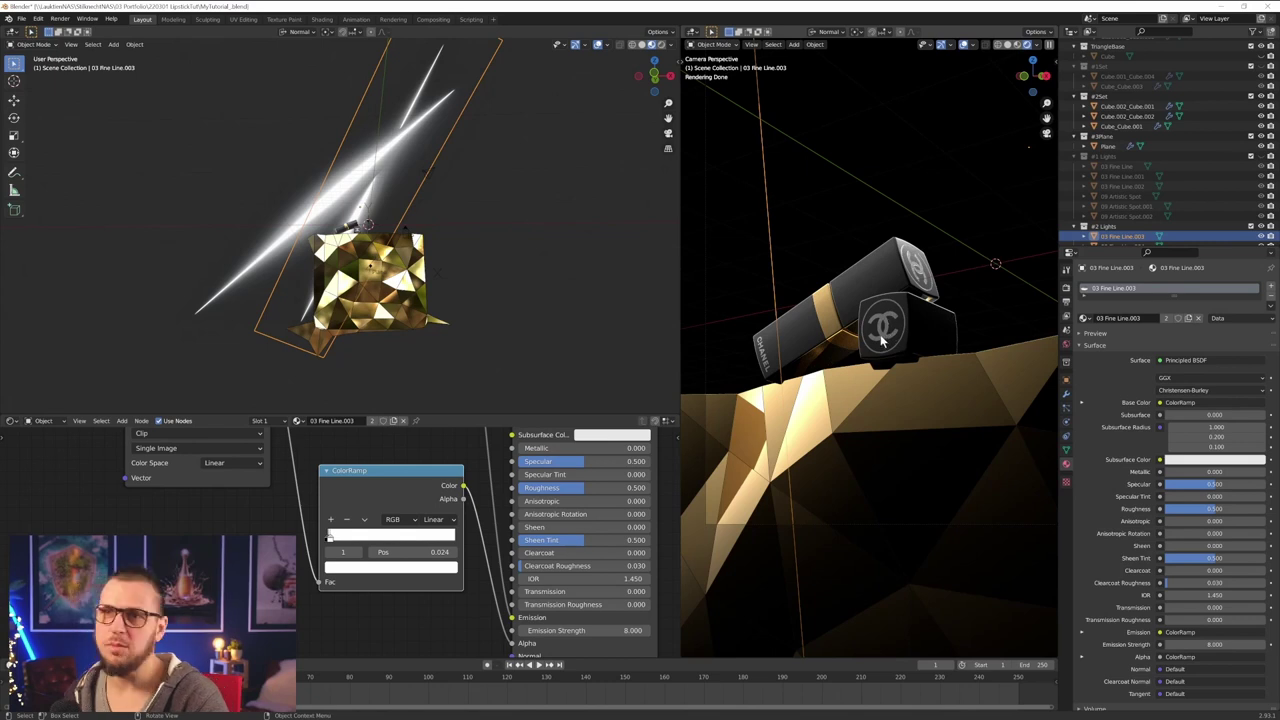
- Import 09 Artistic Spot.exr from the Advanced-Light-Maps_ folder as an image plane
{"action": "left_click", "coordinate": [20, 19]}
{"action": "mouse_move", "coordinate": [40, 153]}
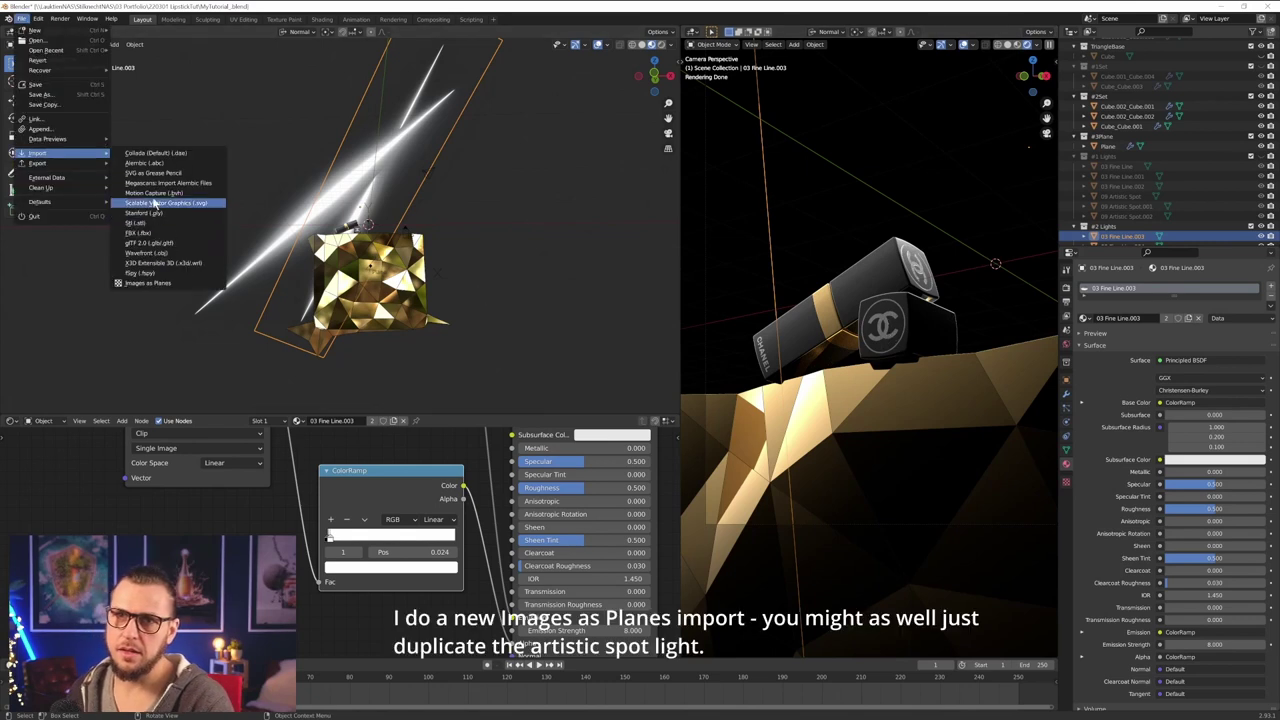
{"action": "left_click", "coordinate": [150, 283]}
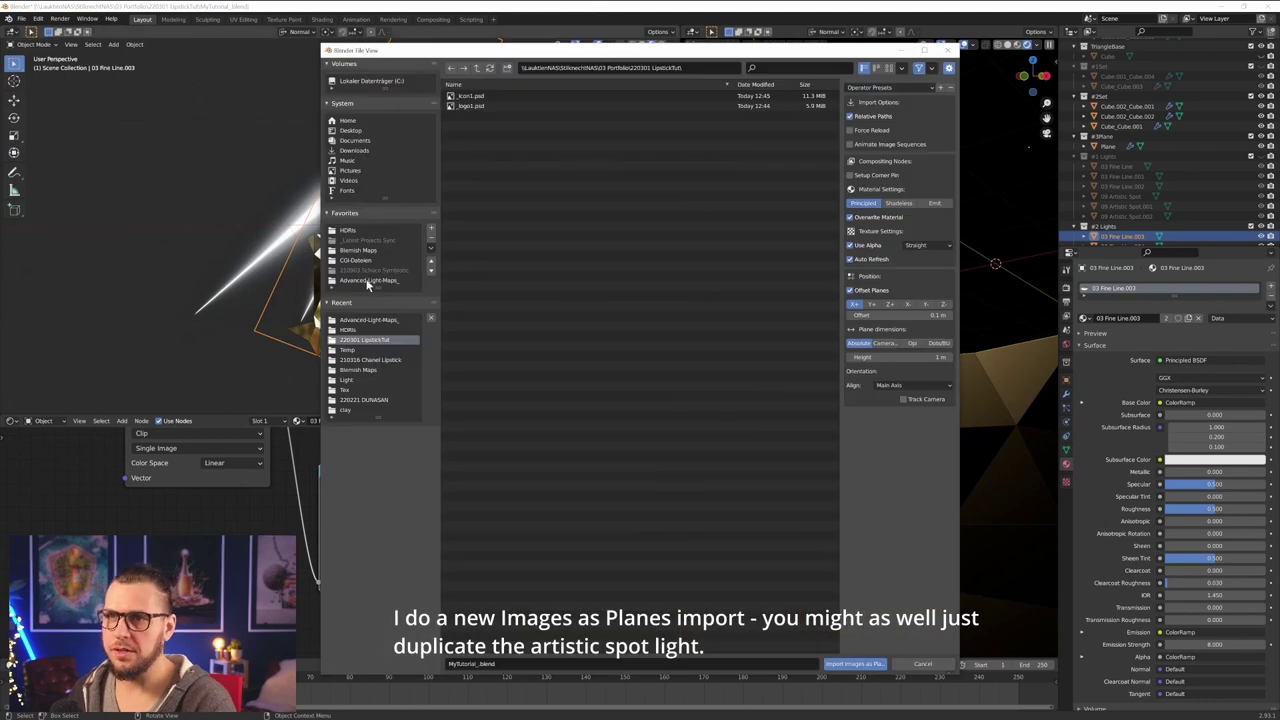
{"action": "left_click", "coordinate": [368, 281]}
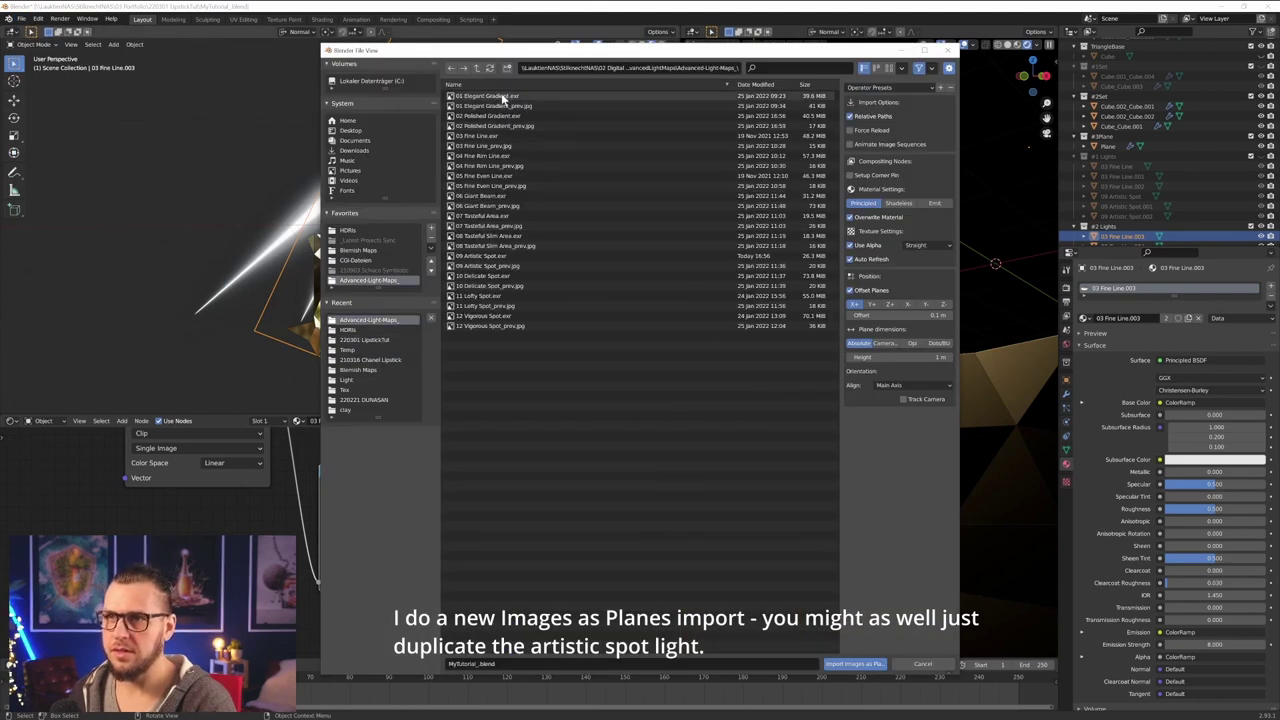
{"action": "double_click", "coordinate": [496, 258]}
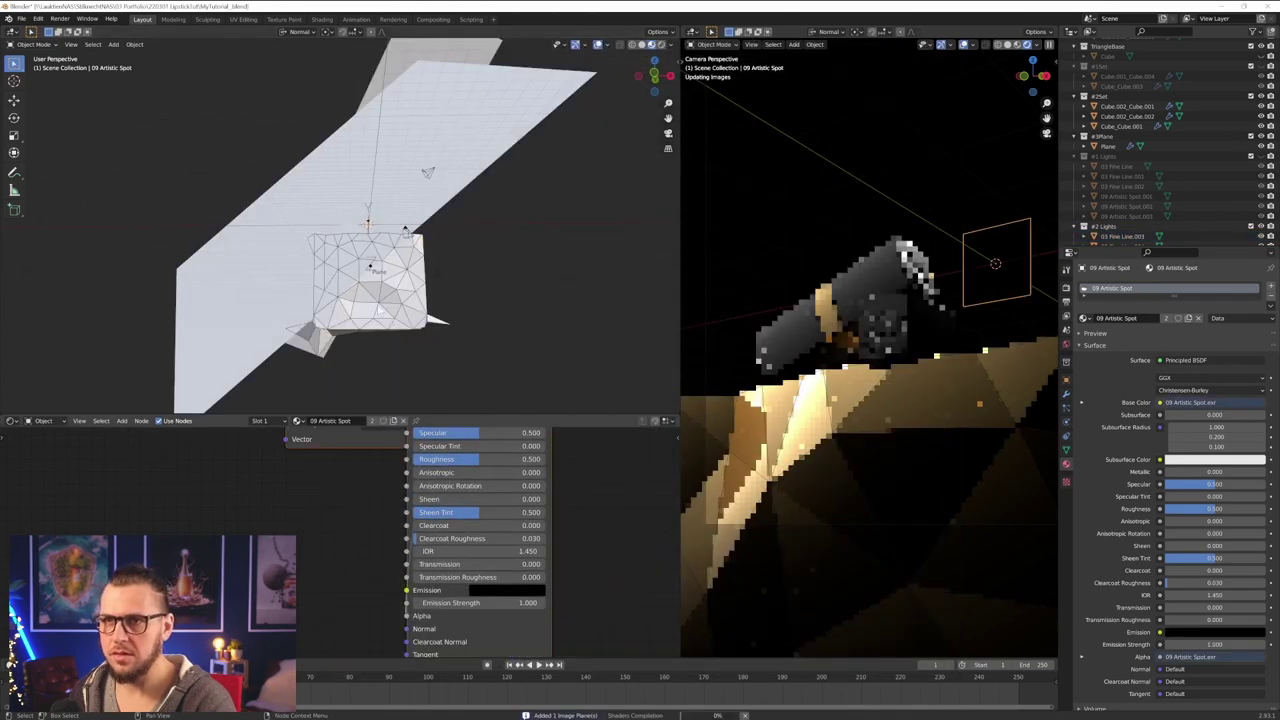
- Rearrange the artistic spot's material nodes and insert a ColorRamp between the image texture and the shader's Alpha input
{"action": "middle_click_drag", "start_coordinate": [379, 311], "coordinate": [290, 305]}
{"action": "scroll", "coordinate": [350, 490], "scroll_direction": "down", "scroll_amount": 5}
{"action": "middle_click_drag", "start_coordinate": [390, 480], "coordinate": [310, 570]}
{"action": "left_click_drag", "start_coordinate": [320, 478], "coordinate": [394, 458]}
{"action": "left_click_drag", "start_coordinate": [283, 473], "coordinate": [132, 505]}
{"action": "middle_click_drag", "start_coordinate": [222, 516], "coordinate": [248, 484]}
{"action": "key", "text": "shift+a"}
{"action": "left_click", "coordinate": [248, 484]}
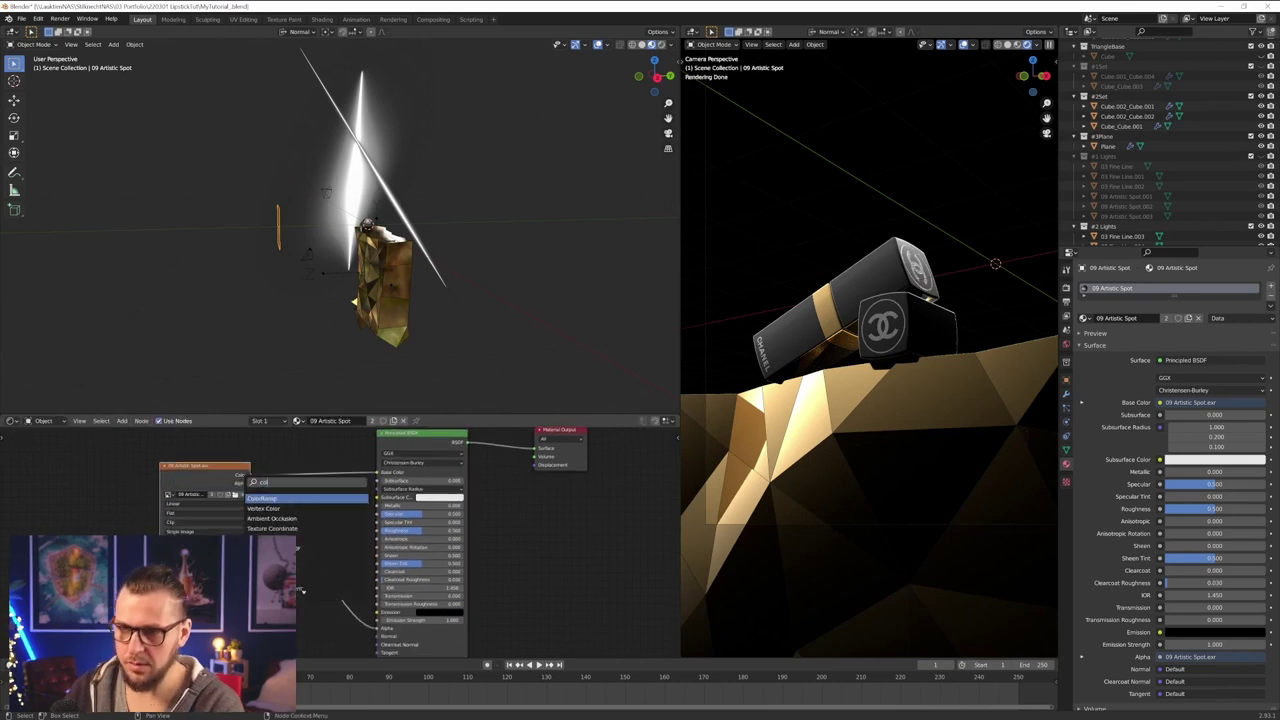
{"action": "key", "text": "Return"}
{"action": "left_click", "coordinate": [270, 490]}
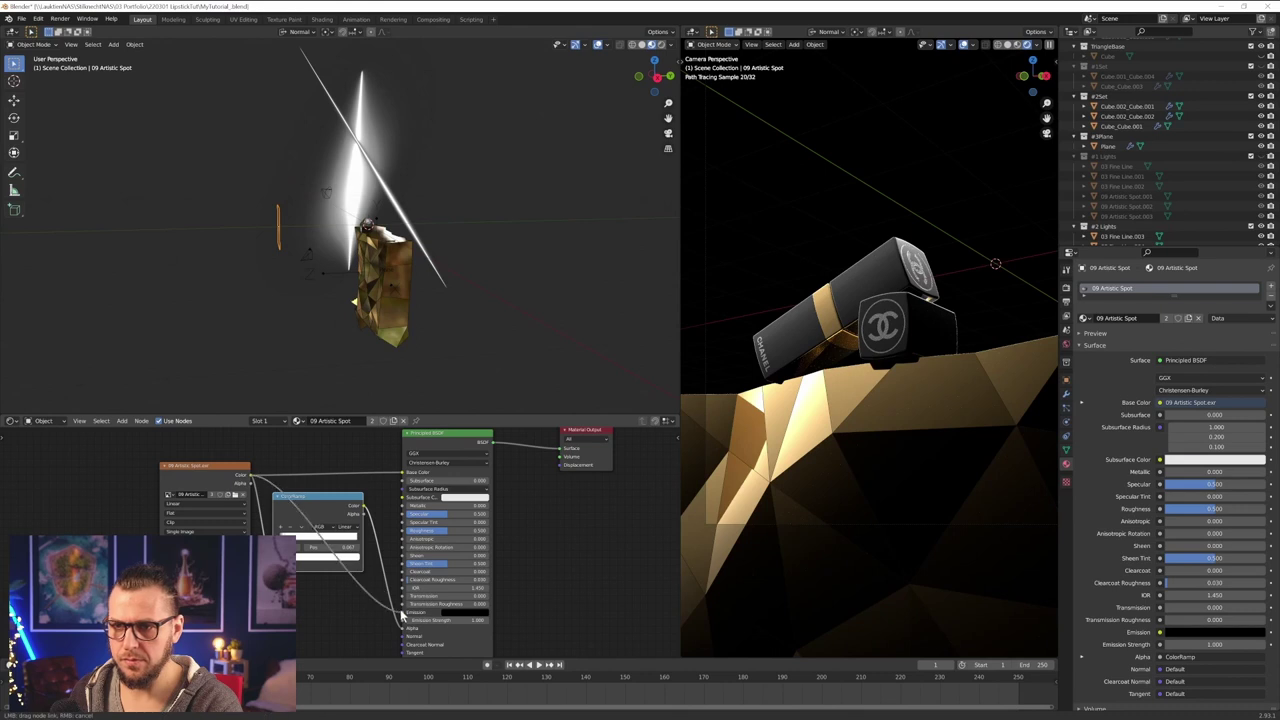
- Connect the image texture's color to Emission, unlink it from Base Color, and make the base color black
{"action": "left_click_drag", "start_coordinate": [404, 616], "coordinate": [403, 613]}
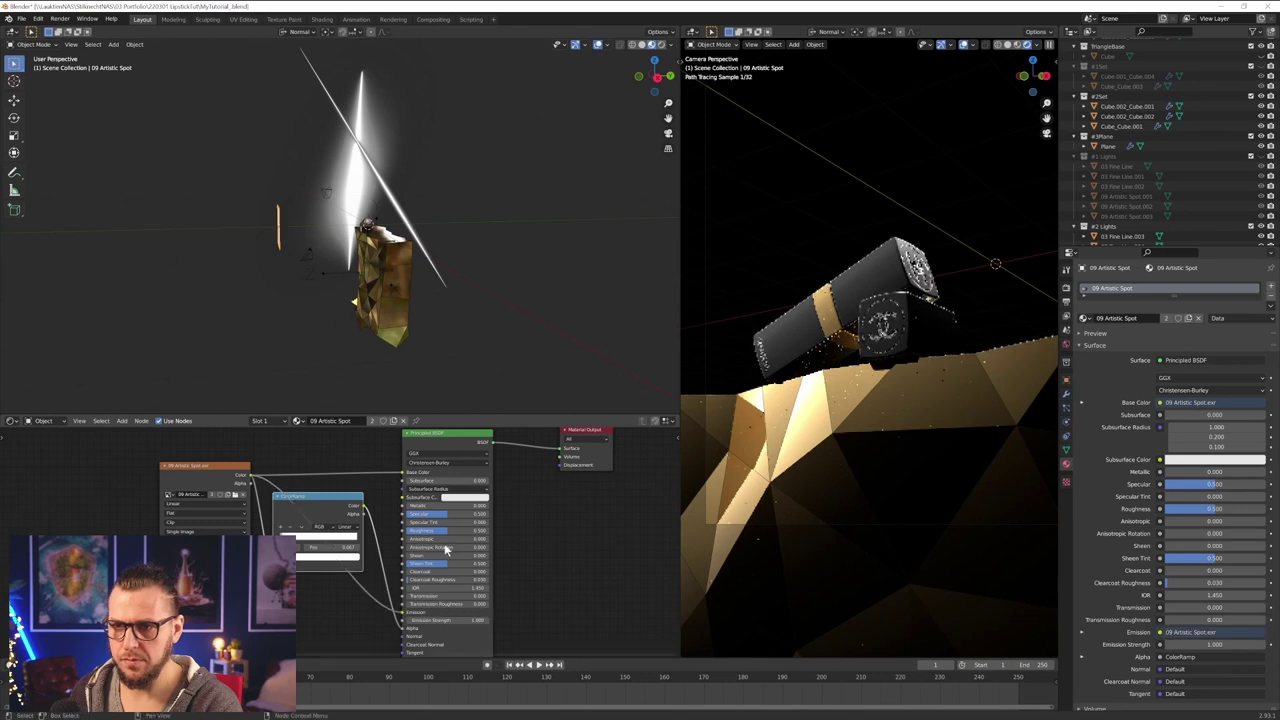
{"action": "left_click", "coordinate": [484, 473]}
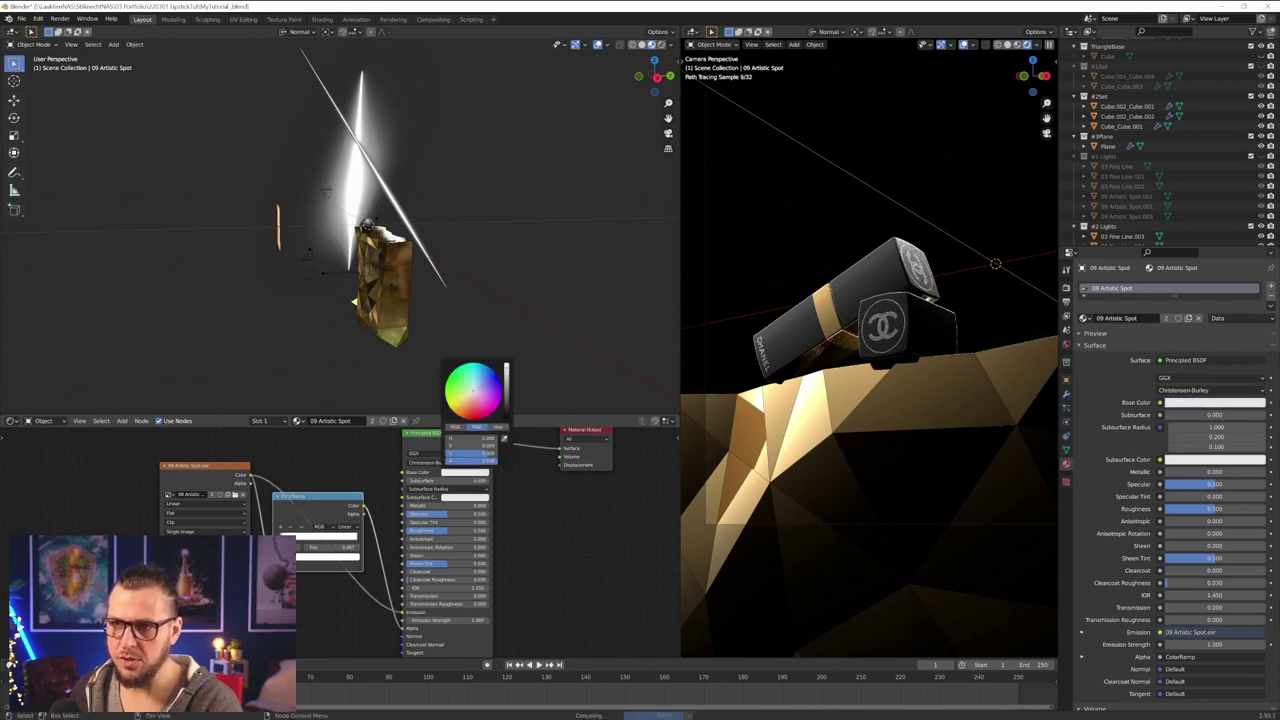
{"action": "left_click", "coordinate": [508, 413]}
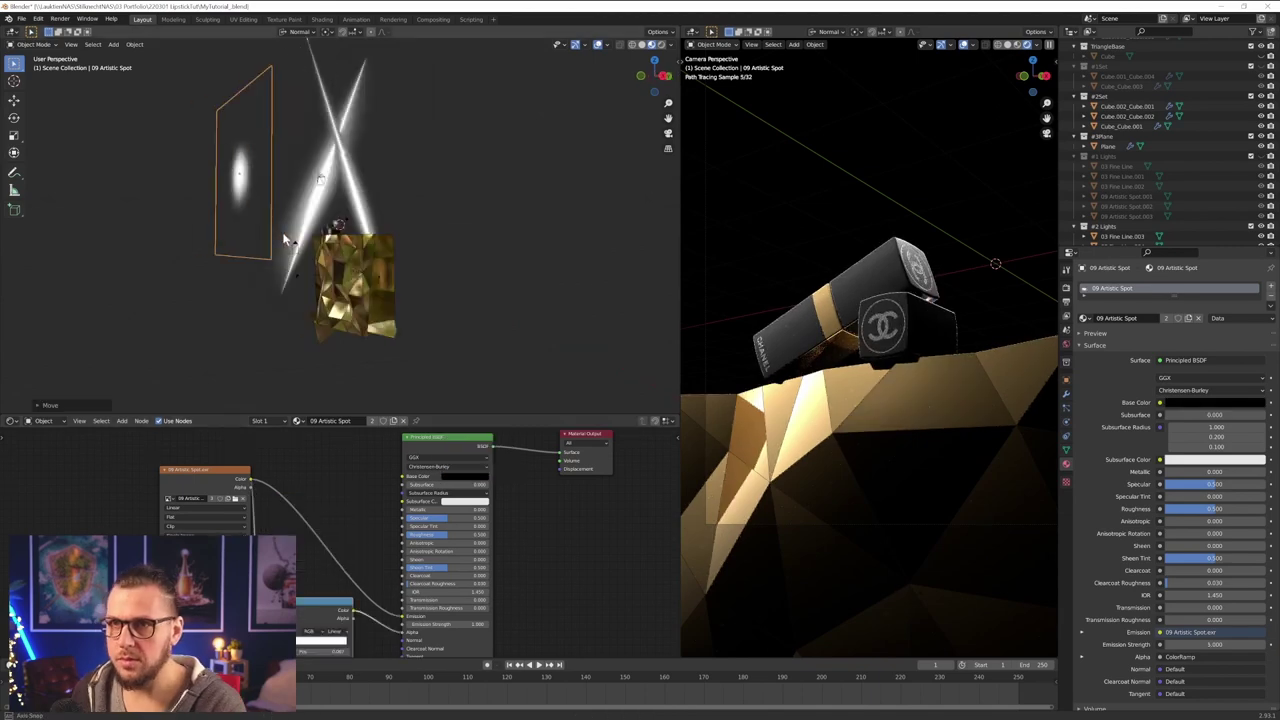
- Move the artistic spot light about 8.5 m toward the lipsticks, resize it, and shift it about 2.2 m further
{"action": "key", "text": "g"}
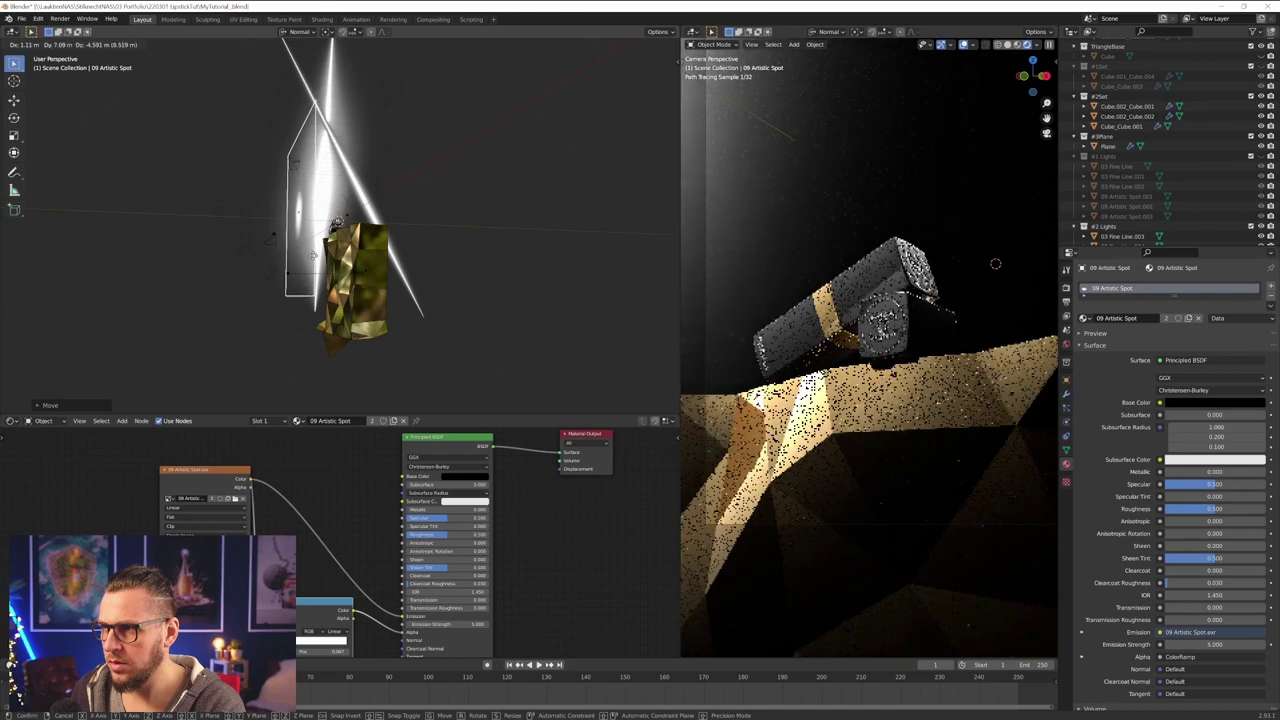
{"action": "left_click", "coordinate": [316, 265]}
{"action": "key", "text": "s"}
{"action": "left_click", "coordinate": [299, 244]}
{"action": "key", "text": "g"}
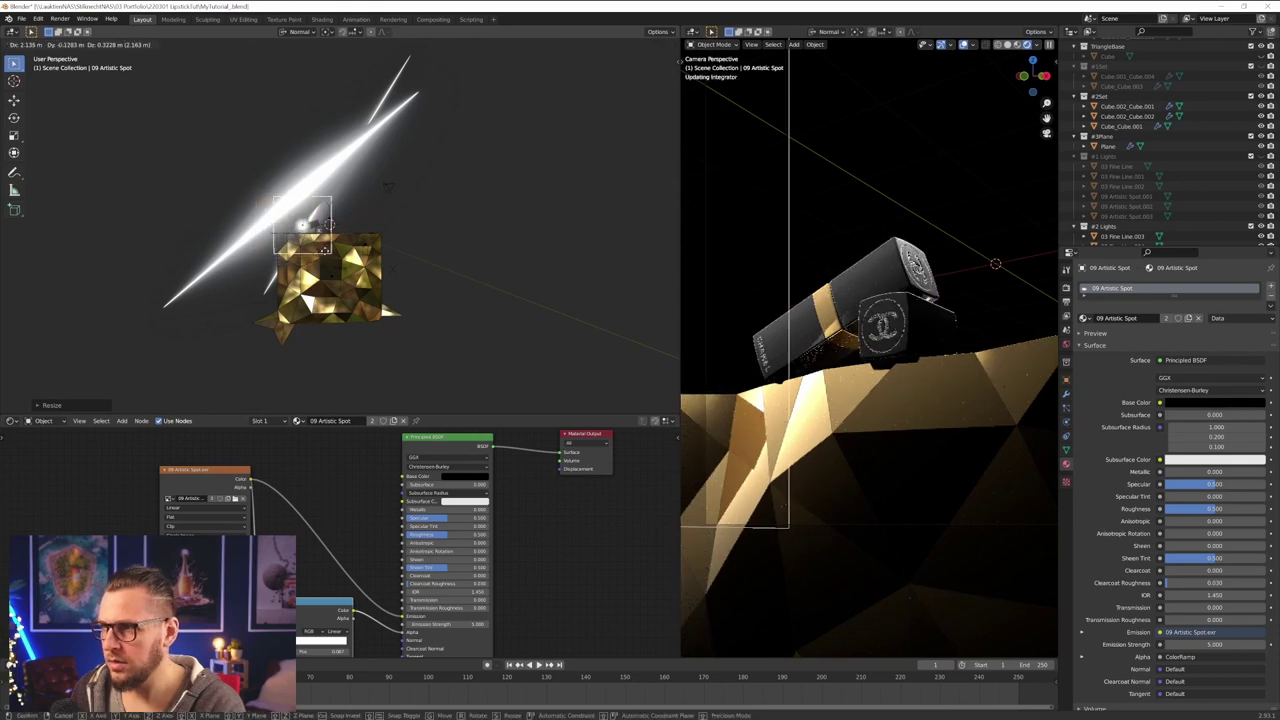
{"action": "left_click", "coordinate": [322, 252]}
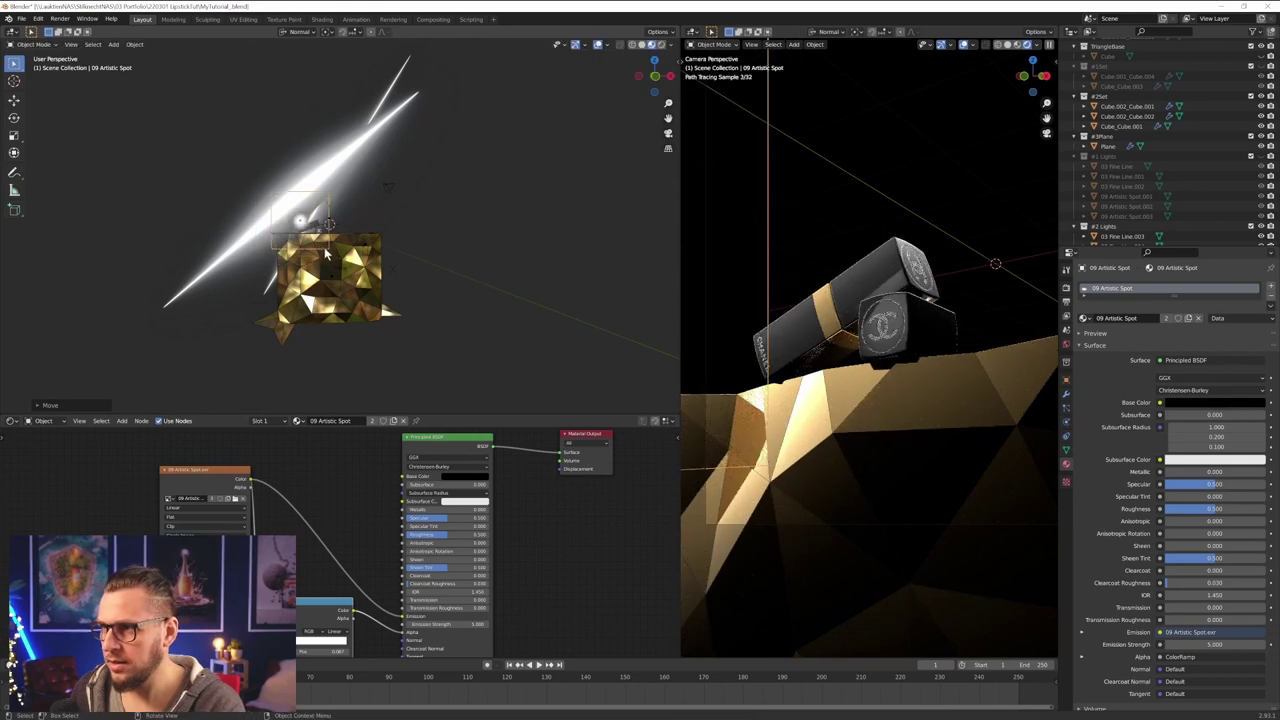
- Shrink the artistic spot light to about 0.81, and once more to about 0.84
{"action": "scroll", "coordinate": [322, 252], "scroll_direction": "up", "scroll_amount": 2}
{"action": "key", "text": "s"}
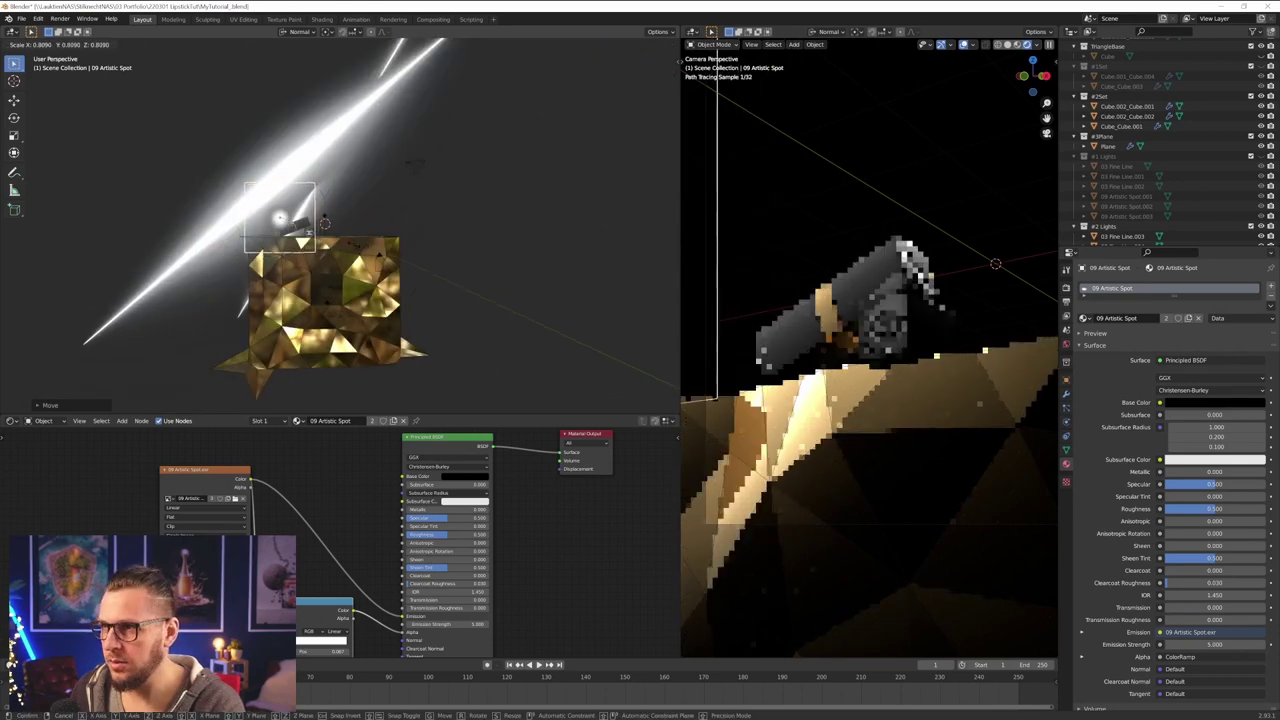
{"action": "left_click", "coordinate": [354, 248]}
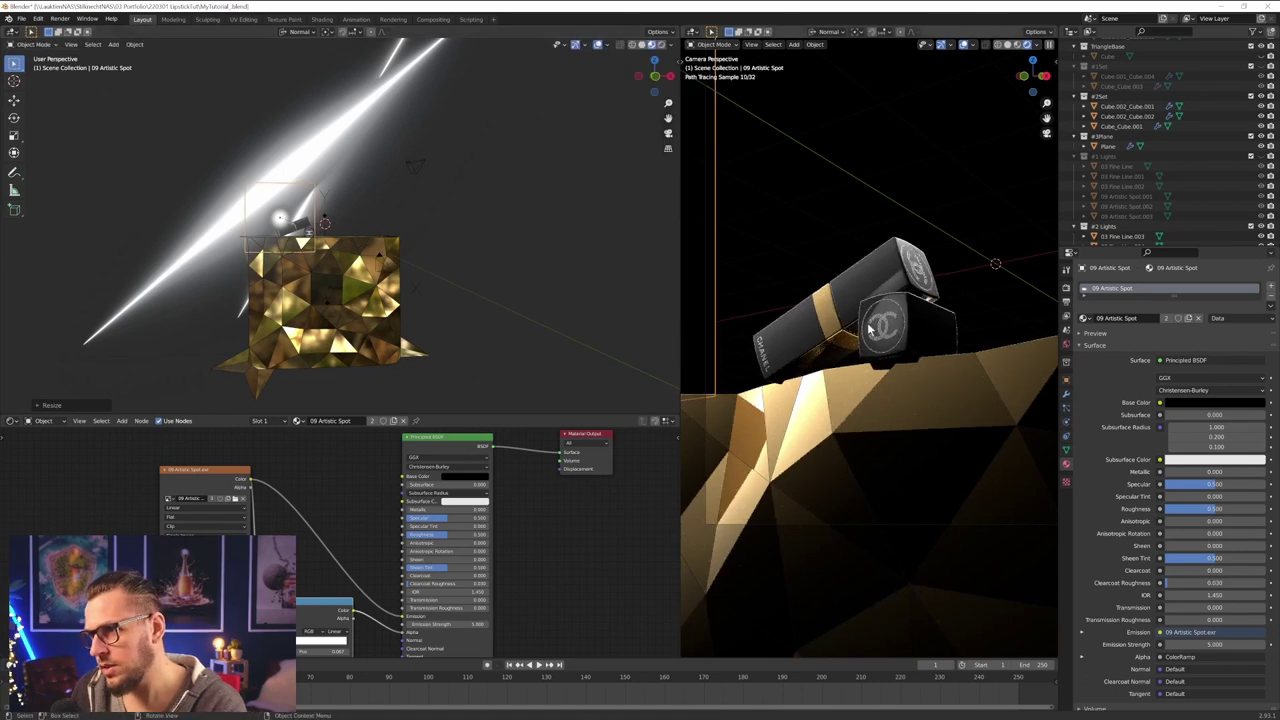
{"action": "key", "text": "s"}
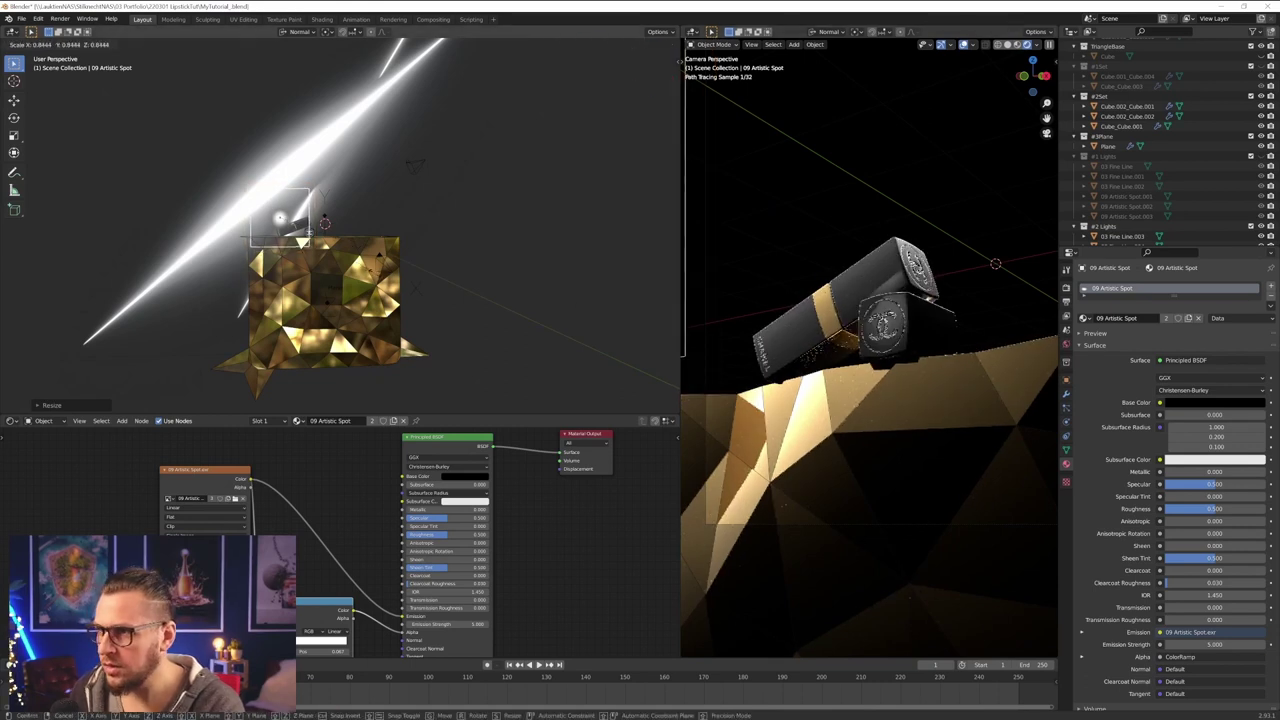
{"action": "left_click", "coordinate": [325, 222]}
- Move the artistic spot light along its local Z axis, closer to the lipsticks
{"action": "middle_click_drag", "start_coordinate": [325, 222], "coordinate": [500, 295]}
{"action": "scroll", "coordinate": [310, 268], "scroll_direction": "up", "scroll_amount": 10}
{"action": "scroll", "coordinate": [287, 266], "scroll_direction": "down", "scroll_amount": 2}
{"action": "middle_click_drag", "start_coordinate": [500, 295], "coordinate": [467, 283]}
{"action": "key", "text": "g"}
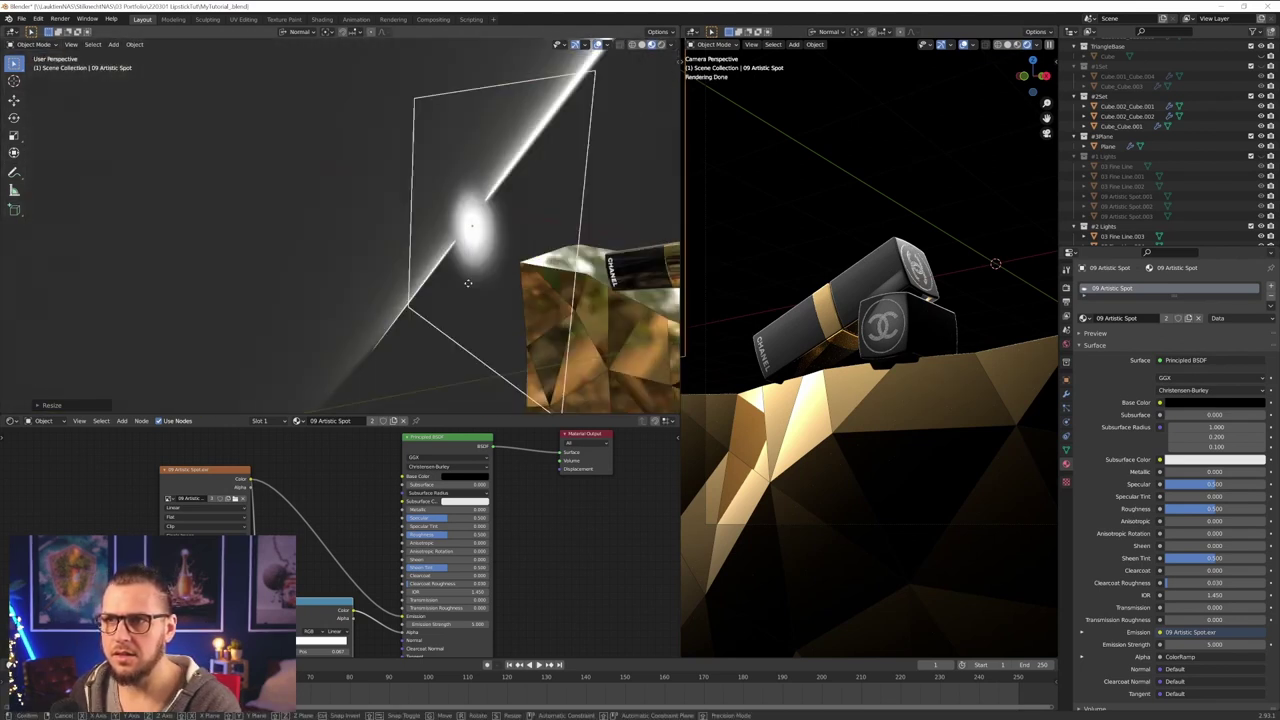
{"action": "key", "text": "z"}
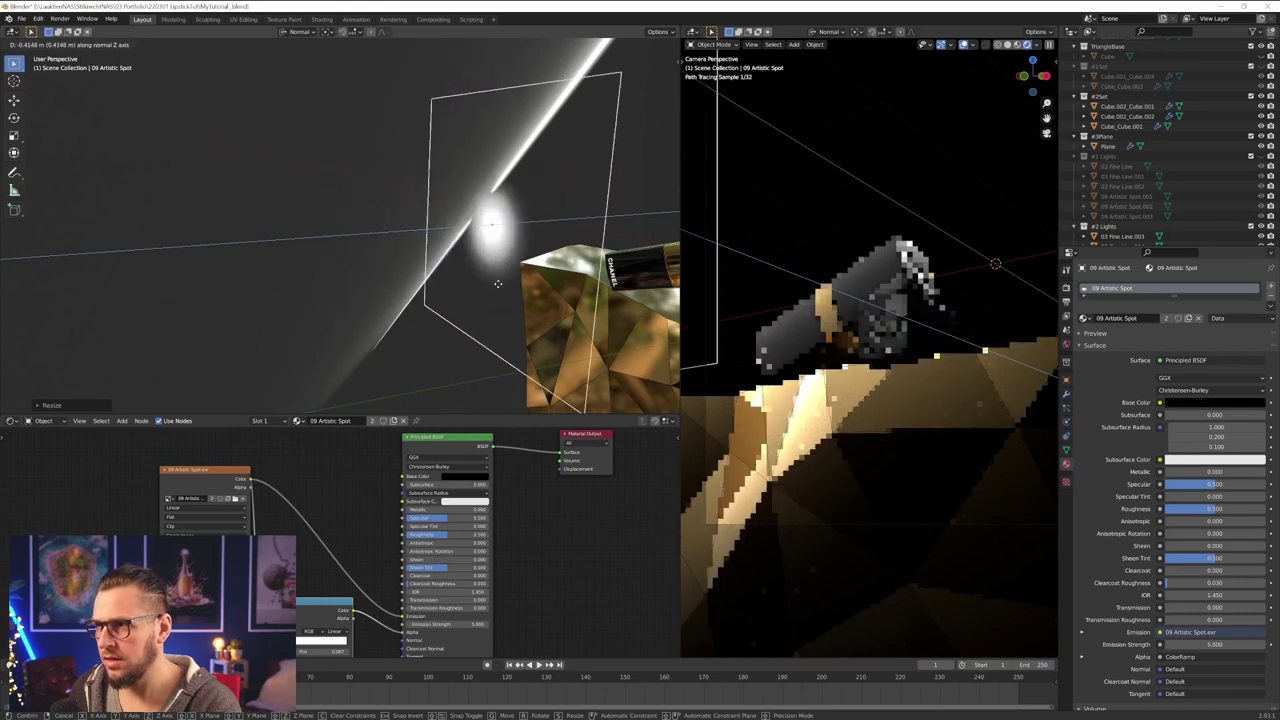
{"action": "left_click", "coordinate": [544, 285]}
{"action": "middle_click_drag", "start_coordinate": [546, 285], "coordinate": [547, 271]}
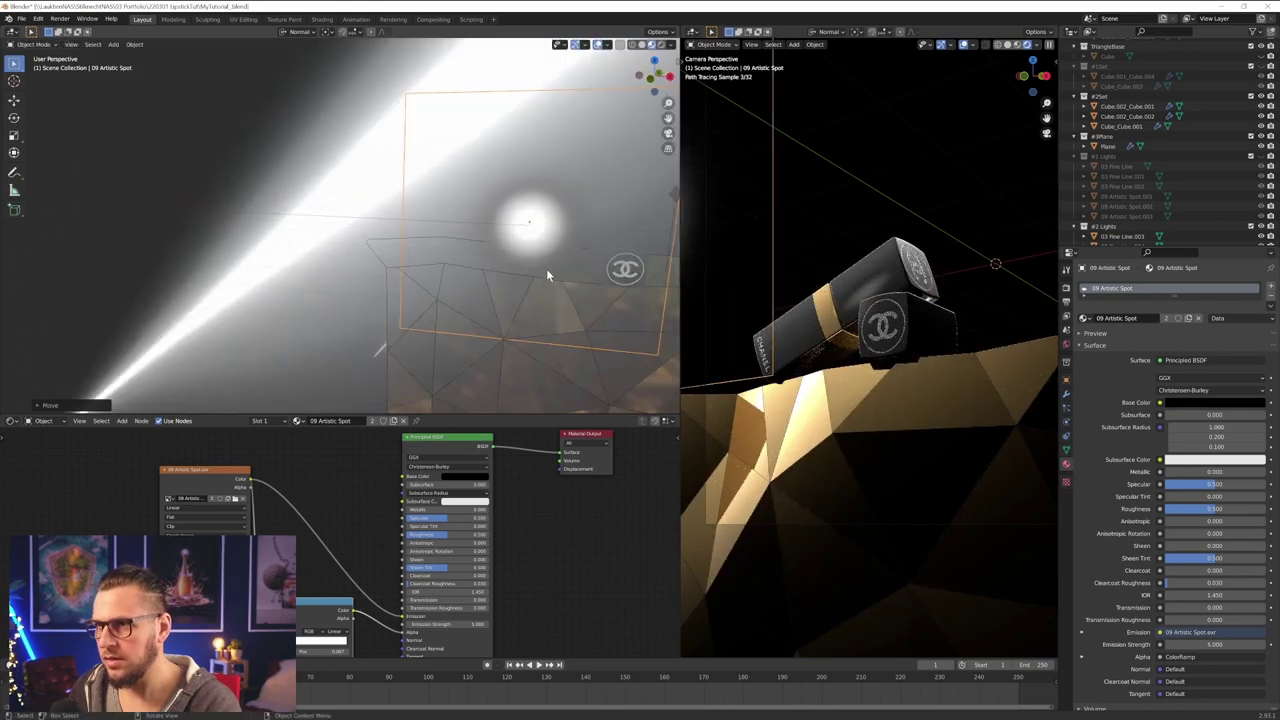
- Move the artistic spot light about 1.1 m down toward the lipsticks and enlarge it slightly, to about 1.05
{"action": "key", "text": "g"}
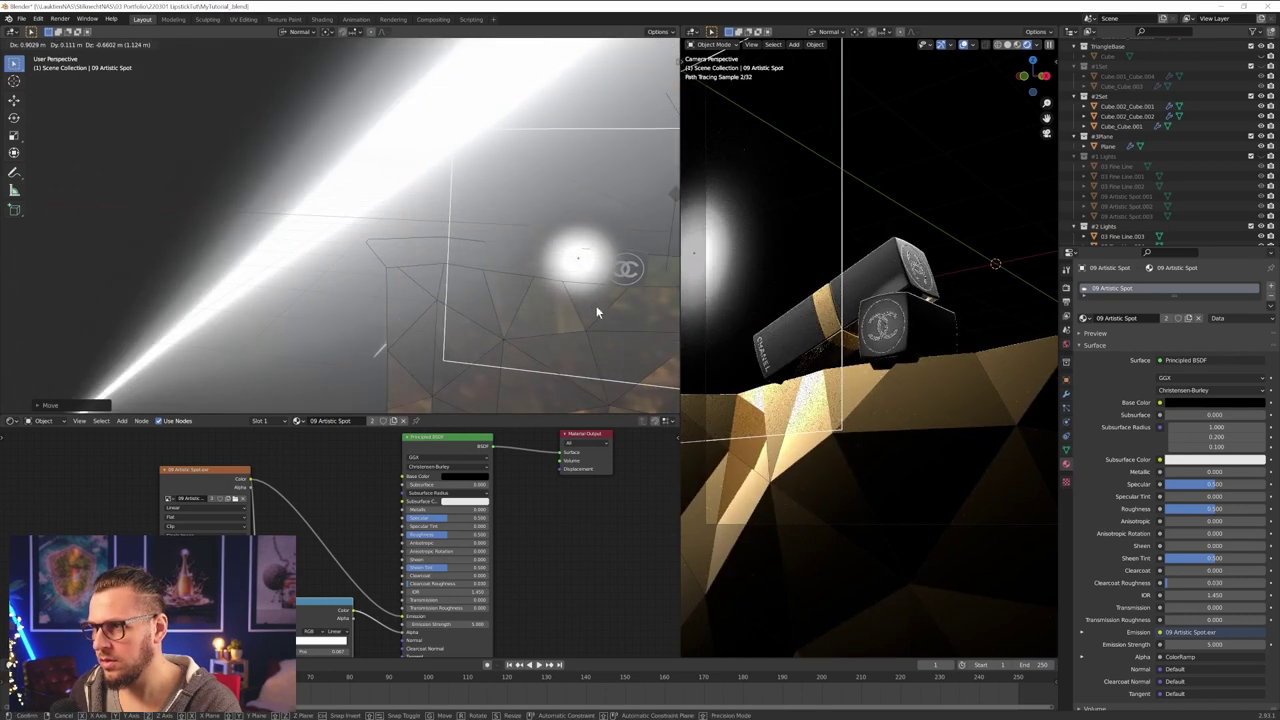
{"action": "key", "text": "s"}
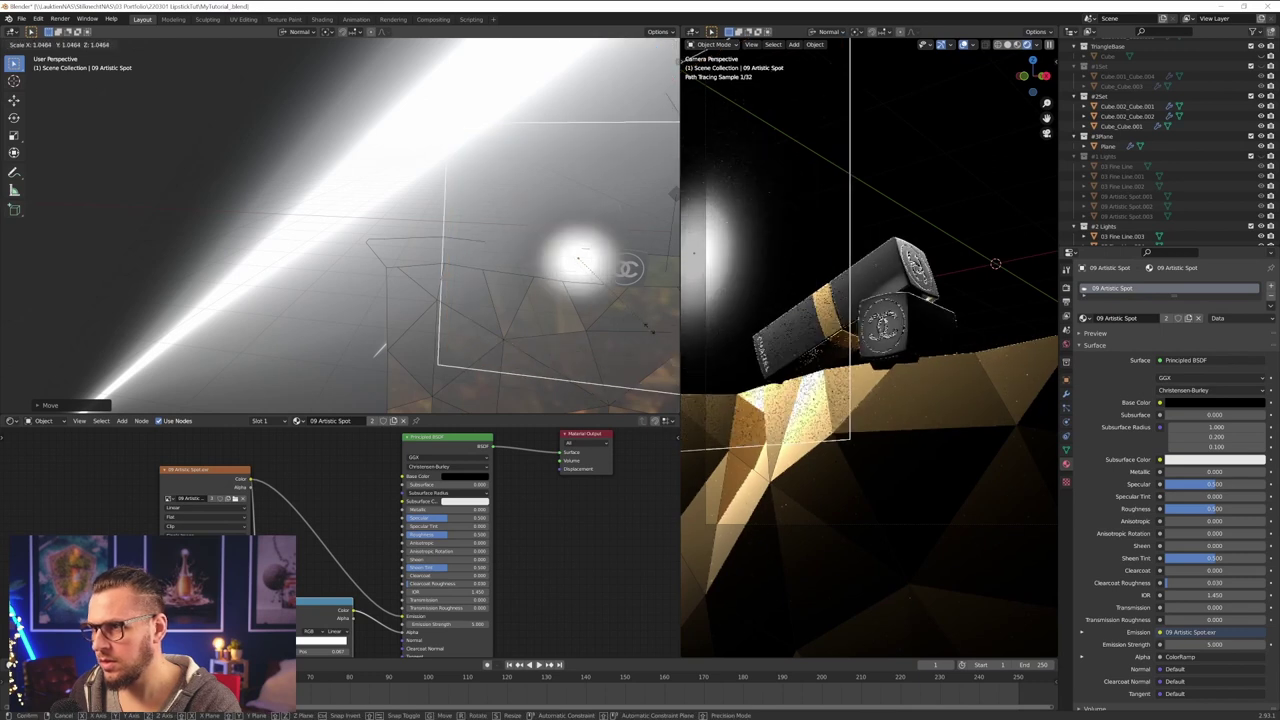
{"action": "left_click", "coordinate": [640, 322]}
{"action": "middle_click_drag", "start_coordinate": [631, 318], "coordinate": [525, 318]}
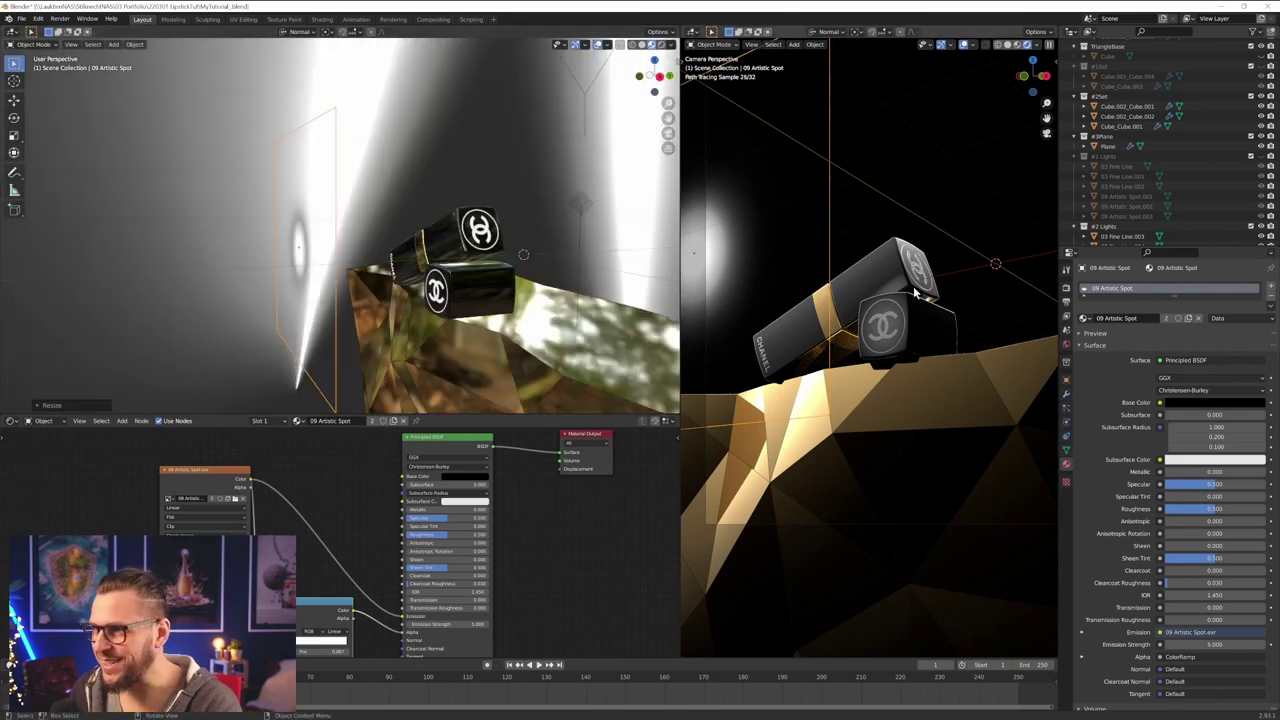
- Move the artistic spot light about 0.55 m and enlarge it further beside the lipstick caps
{"action": "scroll", "coordinate": [914, 291], "scroll_direction": "up", "scroll_amount": 5}
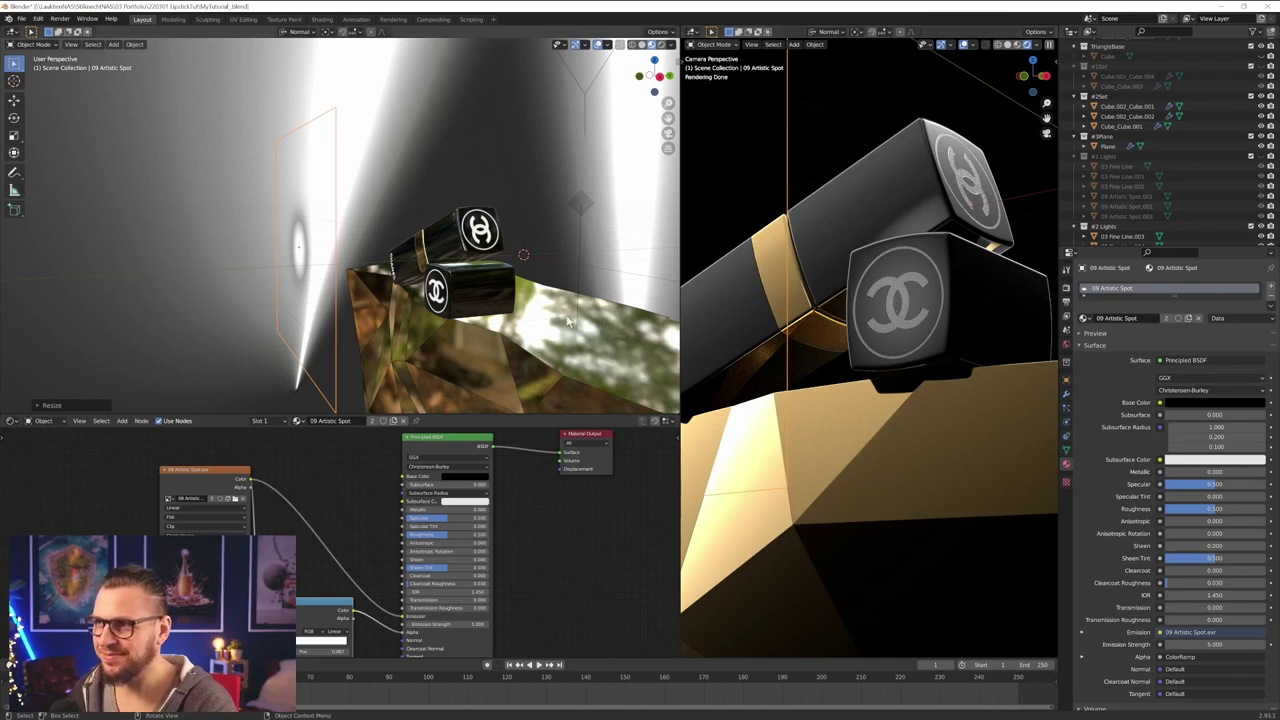
{"action": "middle_click_drag", "start_coordinate": [290, 271], "coordinate": [342, 278]}
{"action": "key", "text": "g"}
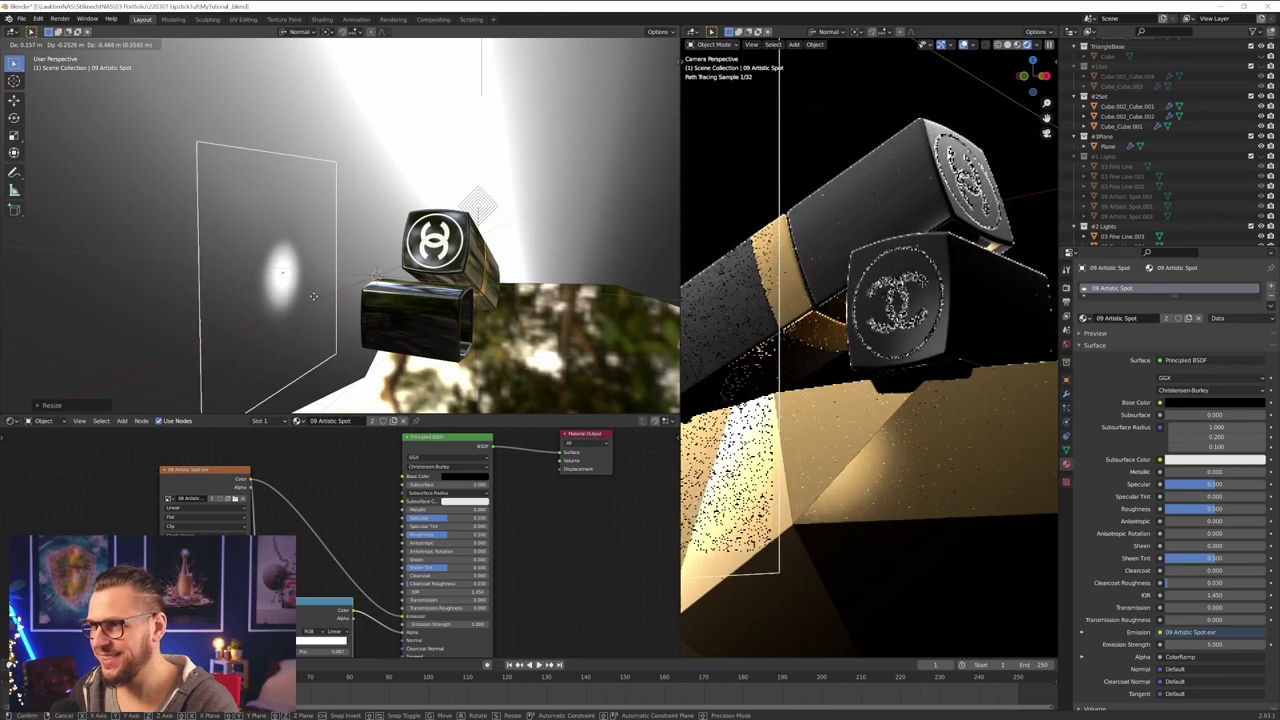
{"action": "left_click", "coordinate": [323, 296]}
{"action": "key", "text": "s"}
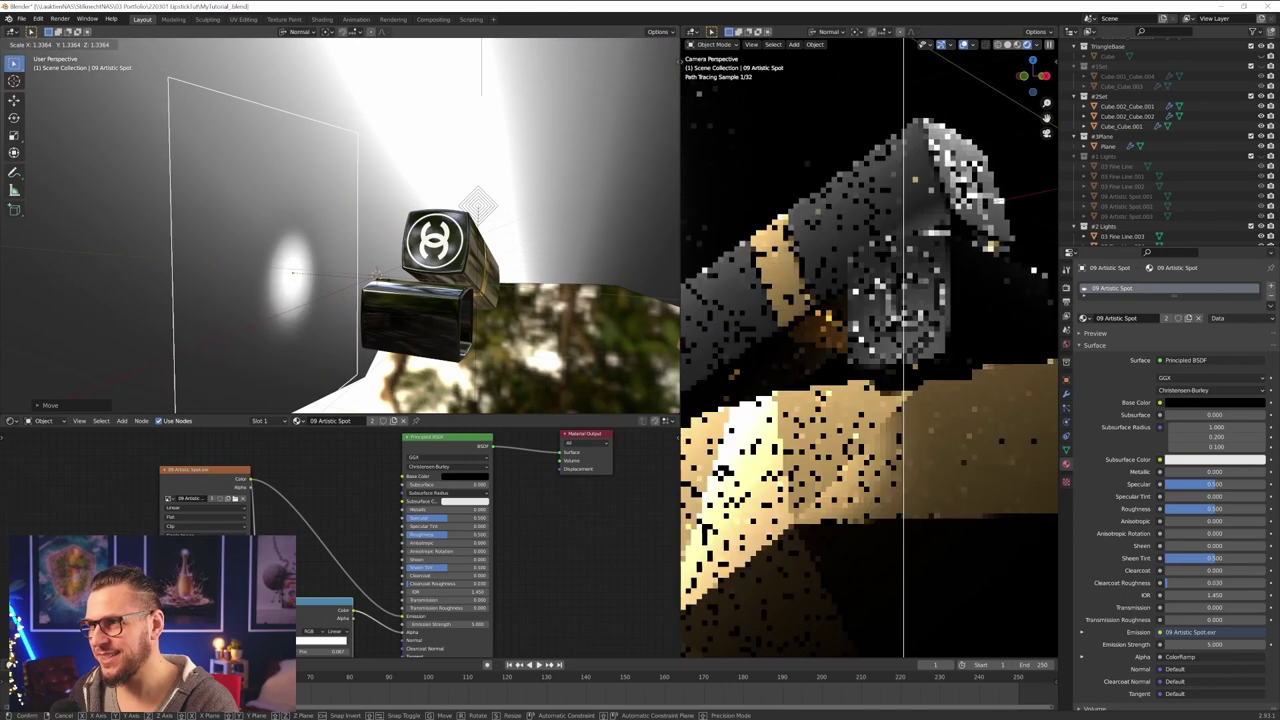
{"action": "left_click", "coordinate": [331, 302]}
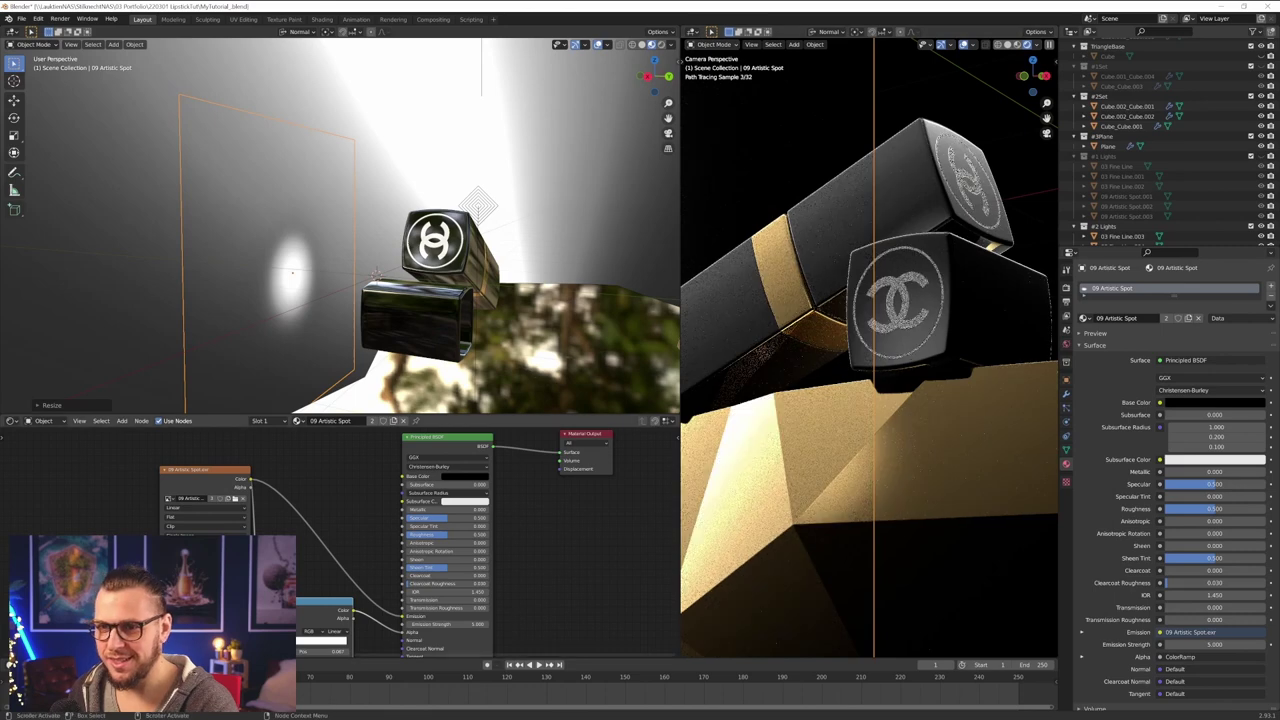
- Move the white handle of the artistic spot's ColorRamp to position 0.315
{"action": "middle_click_drag", "start_coordinate": [299, 652], "coordinate": [353, 603]}
{"action": "scroll", "coordinate": [353, 603], "scroll_direction": "up", "scroll_amount": 4}
{"action": "scroll", "coordinate": [353, 601], "scroll_direction": "up", "scroll_amount": 1}
{"action": "left_click_drag", "start_coordinate": [326, 595], "coordinate": [349, 597]}
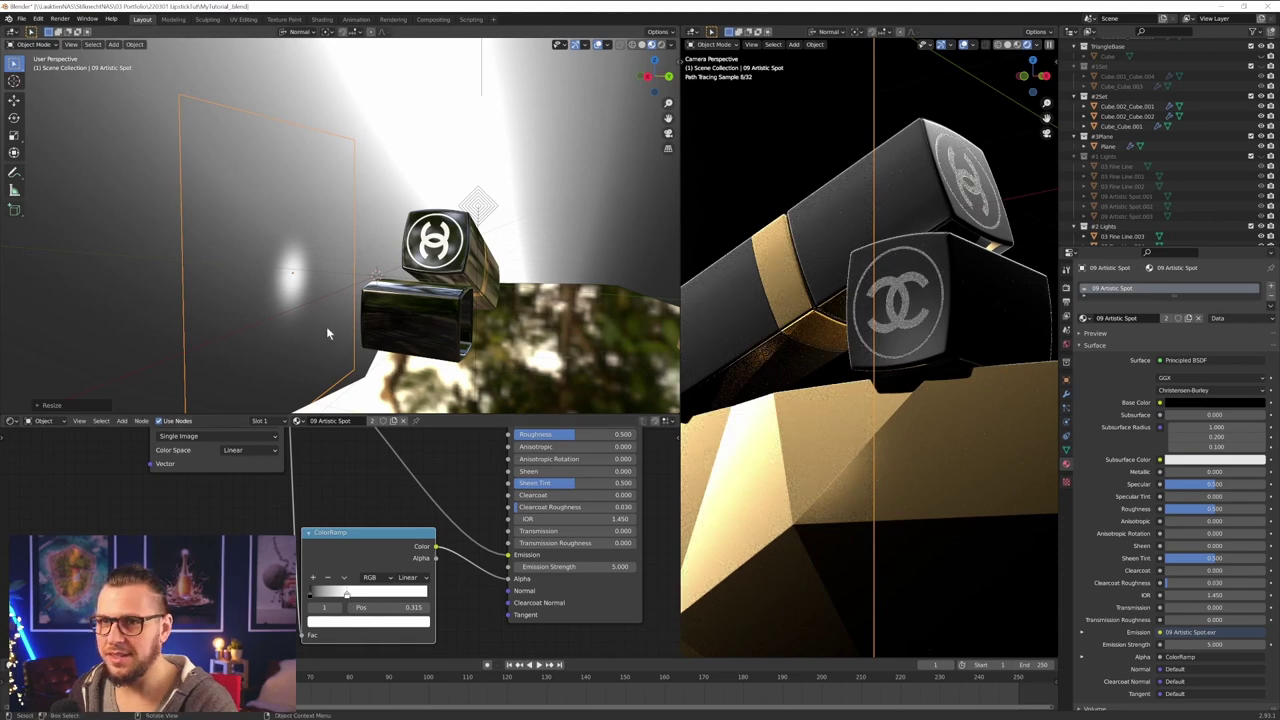
- Move the artistic spot light up about 0.2 m and scale it up slightly
{"action": "key", "text": "g"}
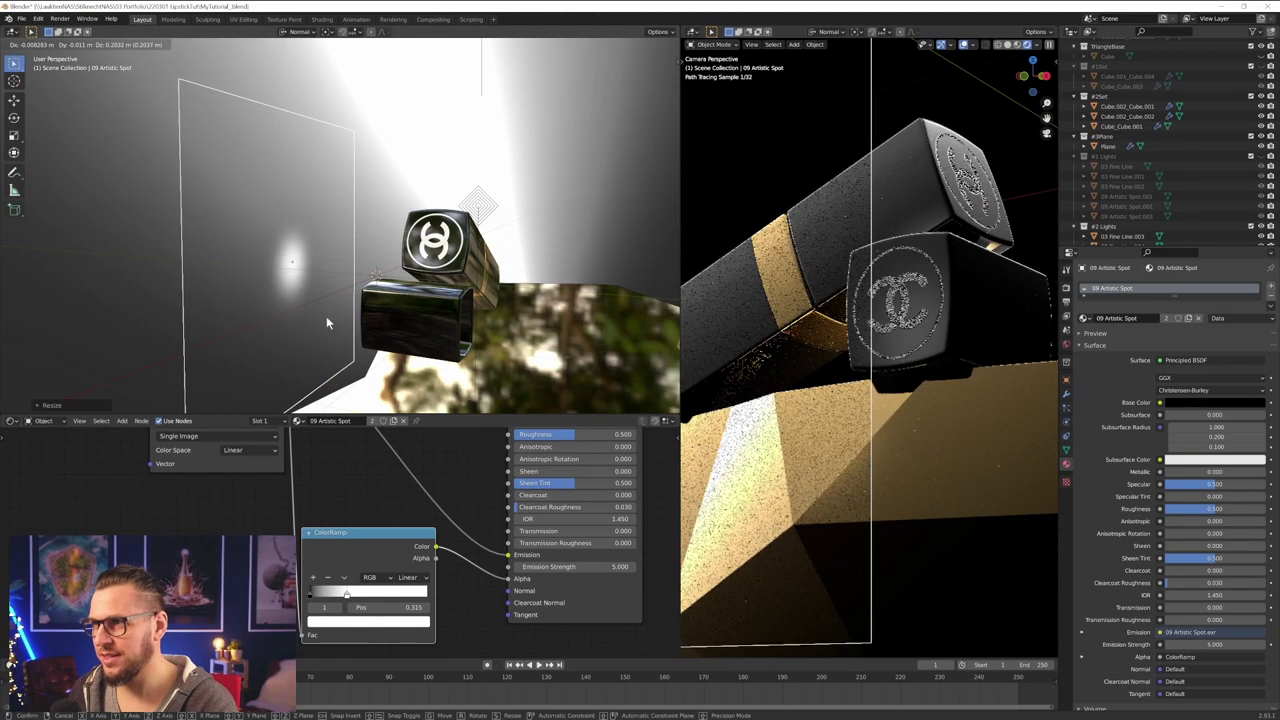
{"action": "left_click", "coordinate": [326, 322]}
{"action": "key", "text": "s"}
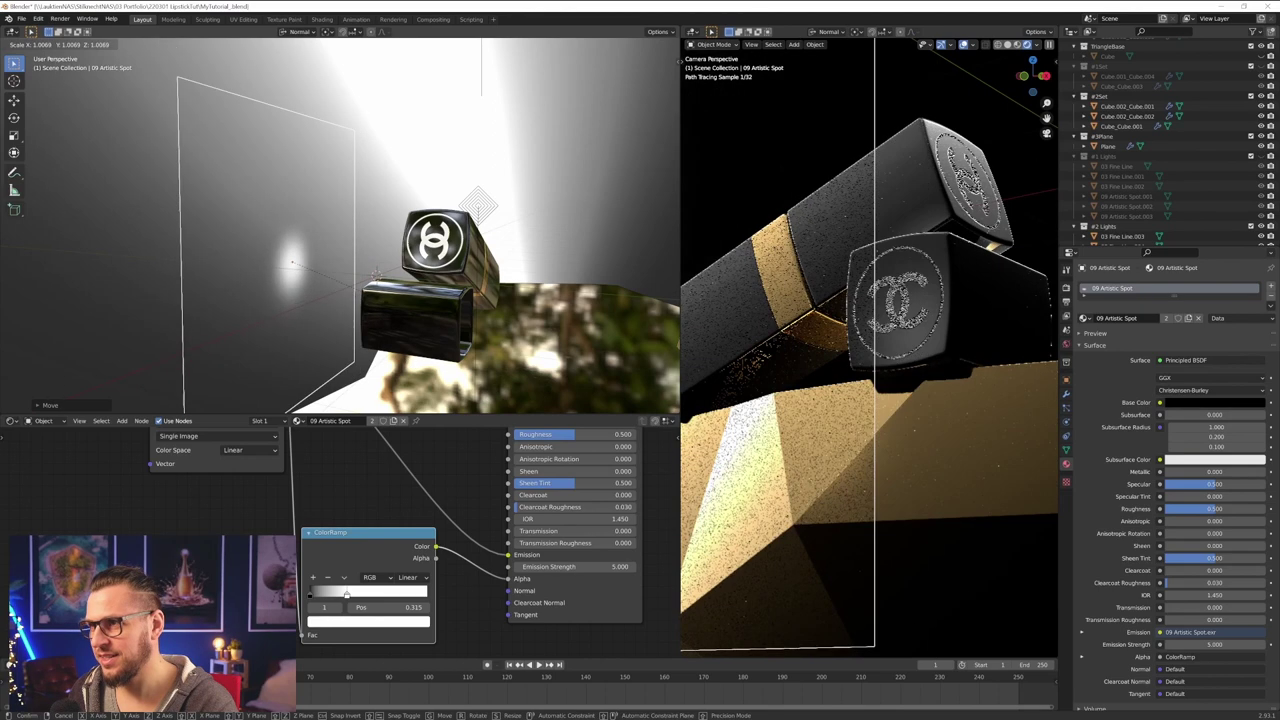
{"action": "left_click", "coordinate": [383, 308]}
- Nudge the artistic spot light in small moves to refine its reflection on the lipstick caps in the camera view
{"action": "middle_click_drag", "start_coordinate": [351, 303], "coordinate": [452, 300]}
{"action": "key", "text": "g"}
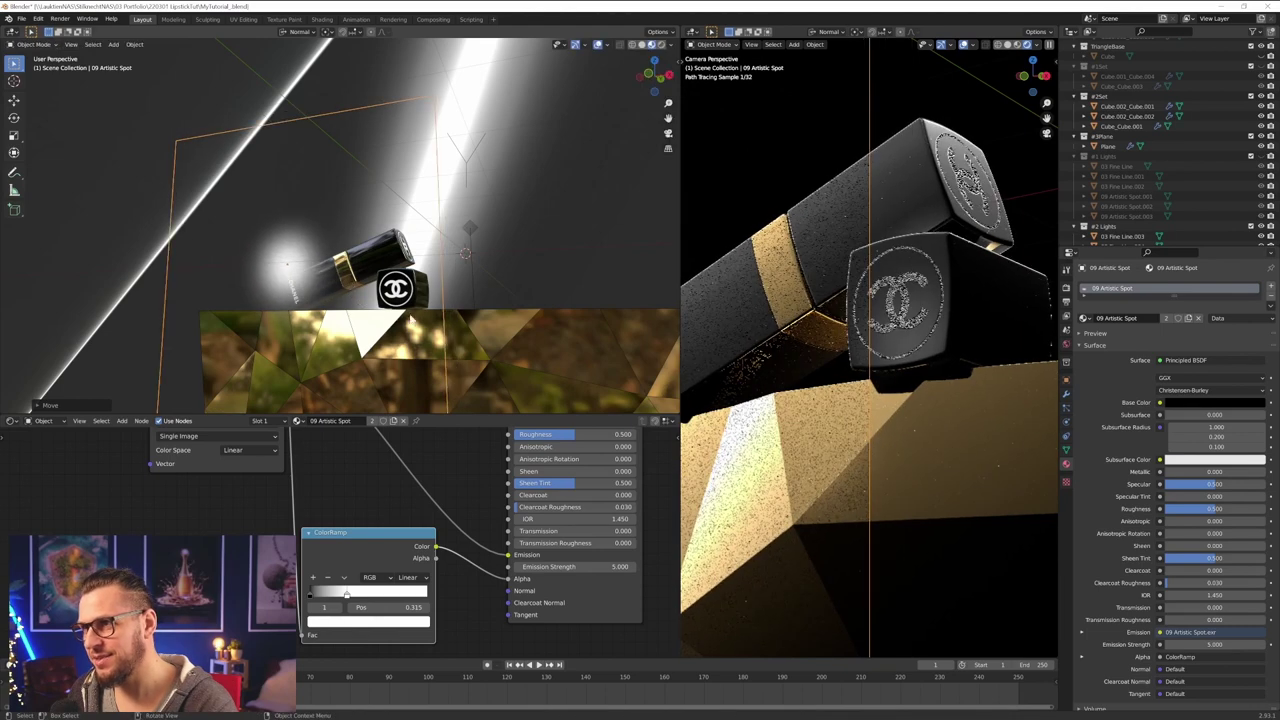
{"action": "left_click", "coordinate": [351, 295]}
{"action": "key", "text": "g"}
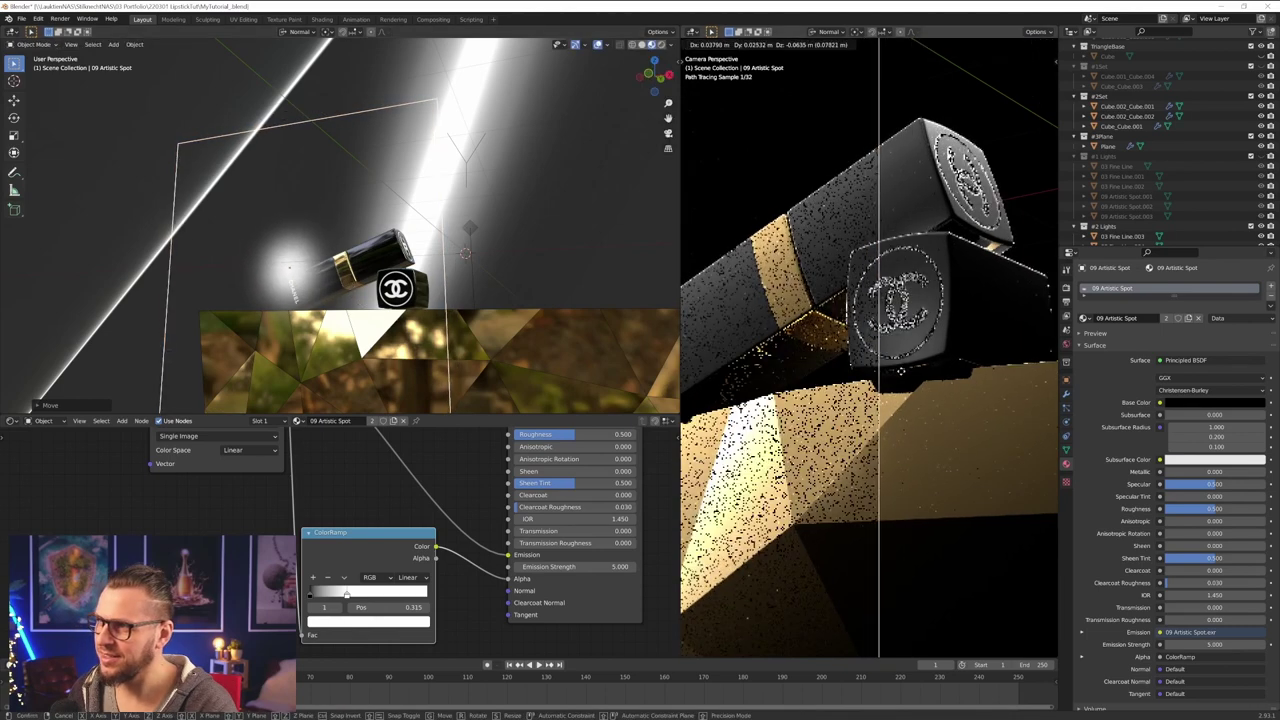
{"action": "left_click", "coordinate": [845, 378]}
{"action": "key", "text": "g"}
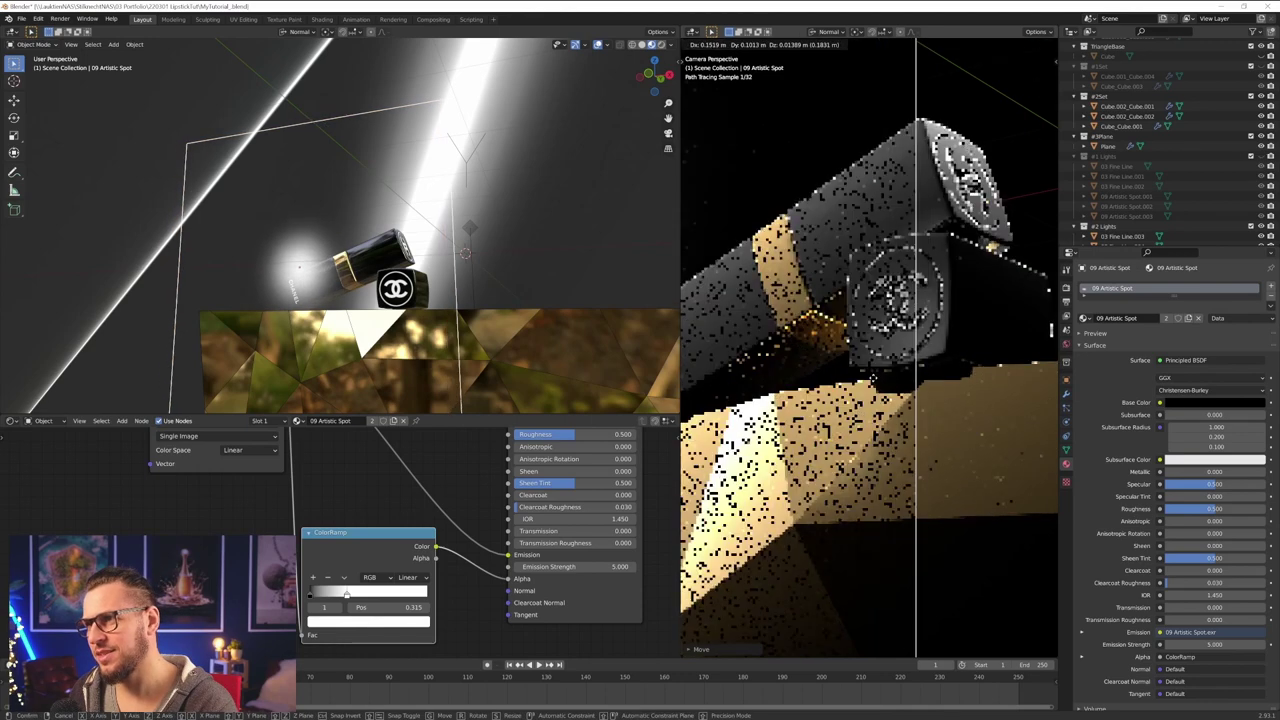
{"action": "left_click", "coordinate": [911, 346]}
- Try an emission strength of 2 on the artistic spot light's material, and settle on 3
{"action": "scroll", "coordinate": [878, 330], "scroll_direction": "down", "scroll_amount": 6}
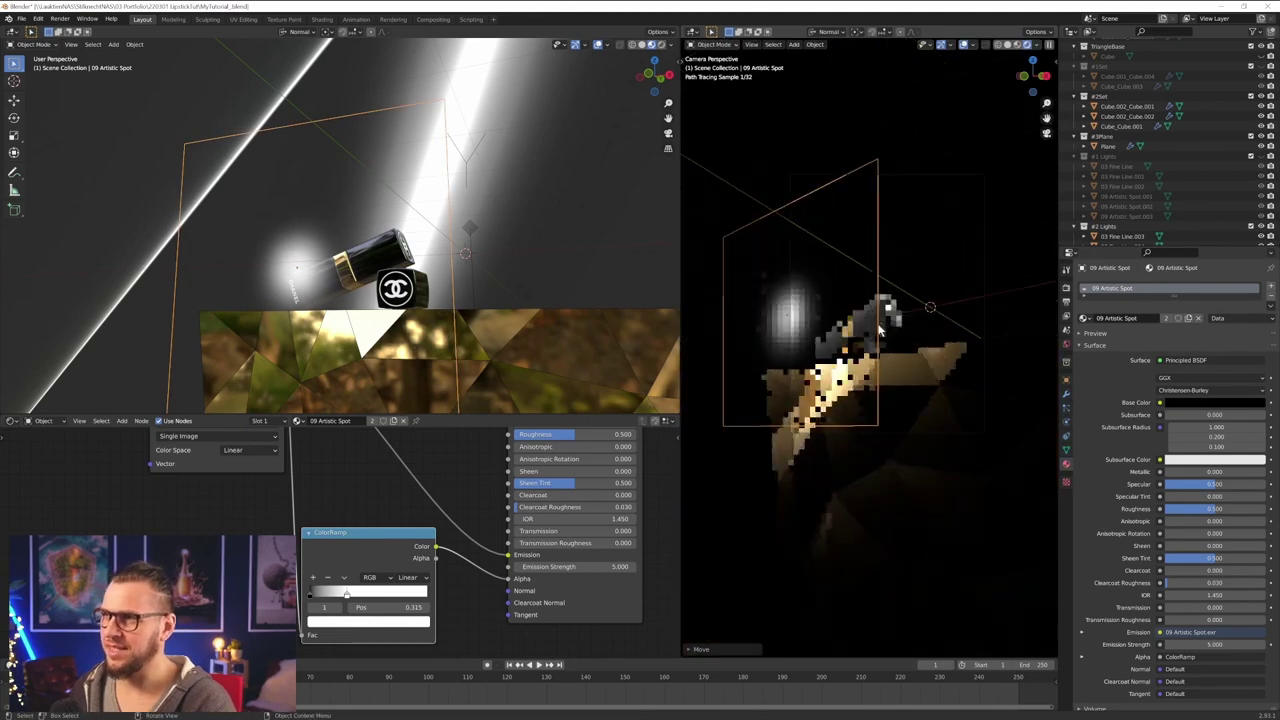
{"action": "left_click", "coordinate": [926, 212]}
{"action": "scroll", "coordinate": [940, 270], "scroll_direction": "up", "scroll_amount": 3}
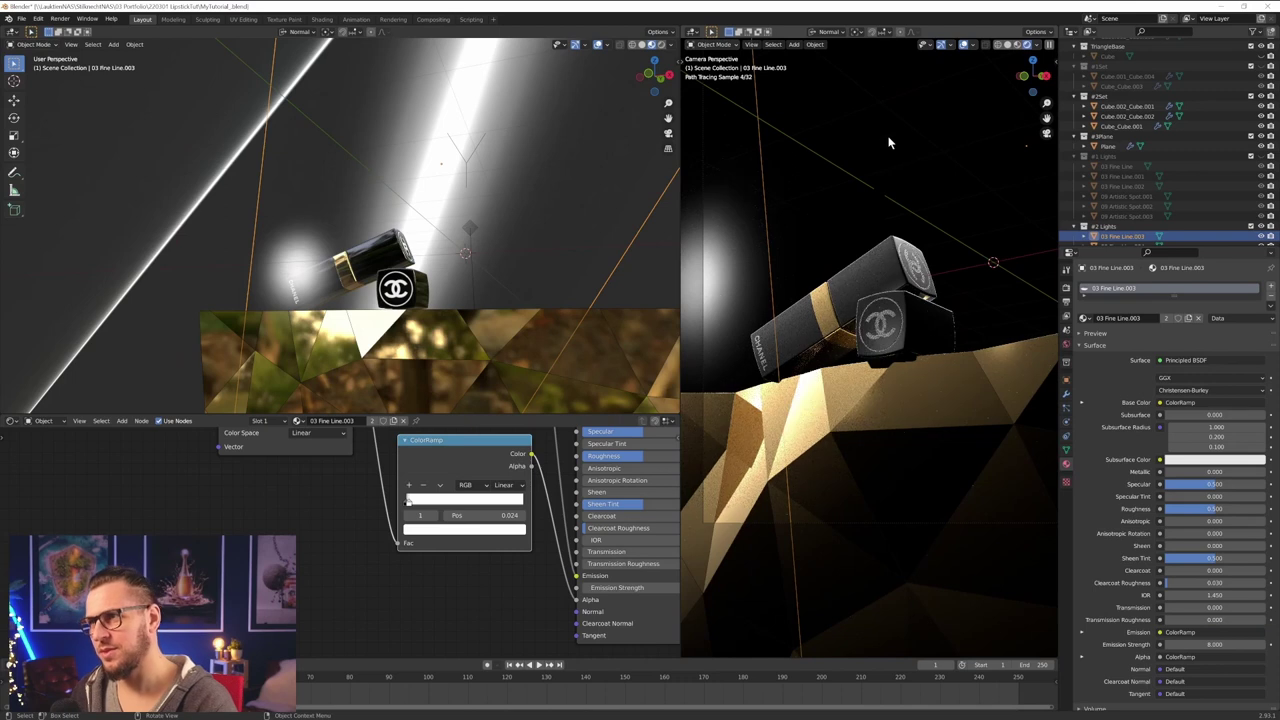
{"action": "left_click", "coordinate": [308, 274]}
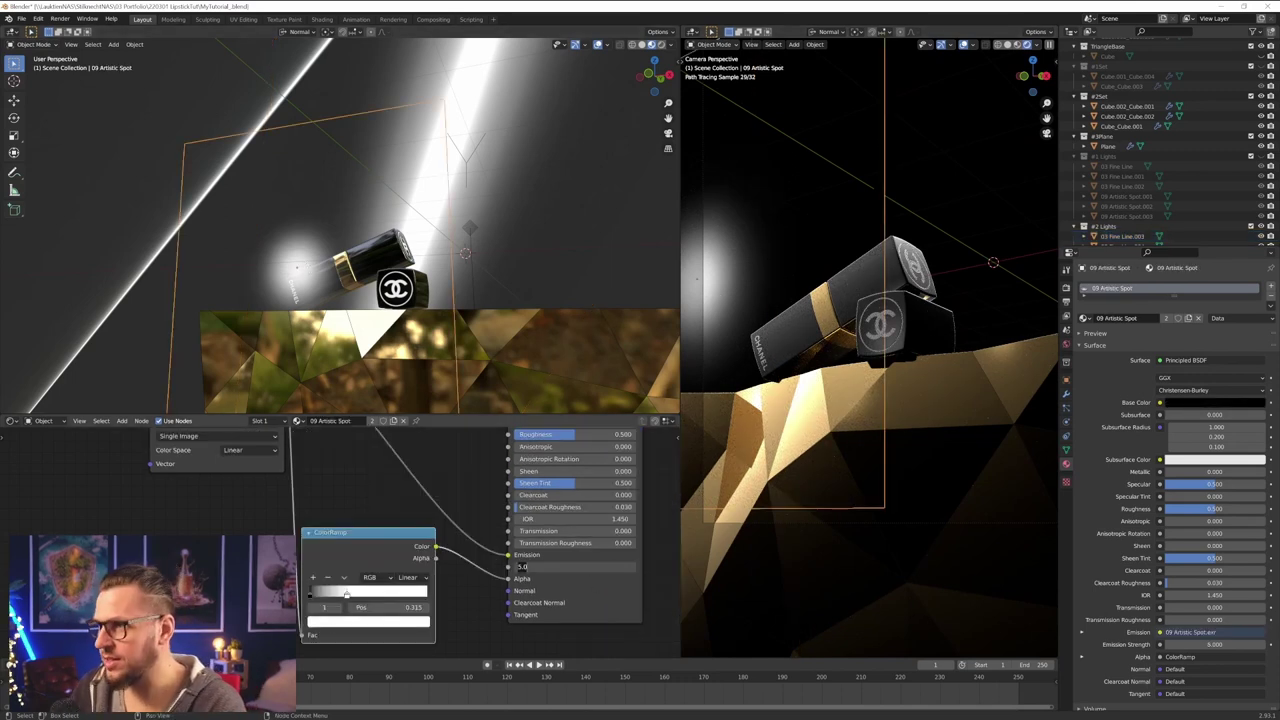
{"action": "type", "text": "2"}
{"action": "key", "text": "Return"}
{"action": "left_click", "coordinate": [593, 567]}
{"action": "type", "text": "3"}
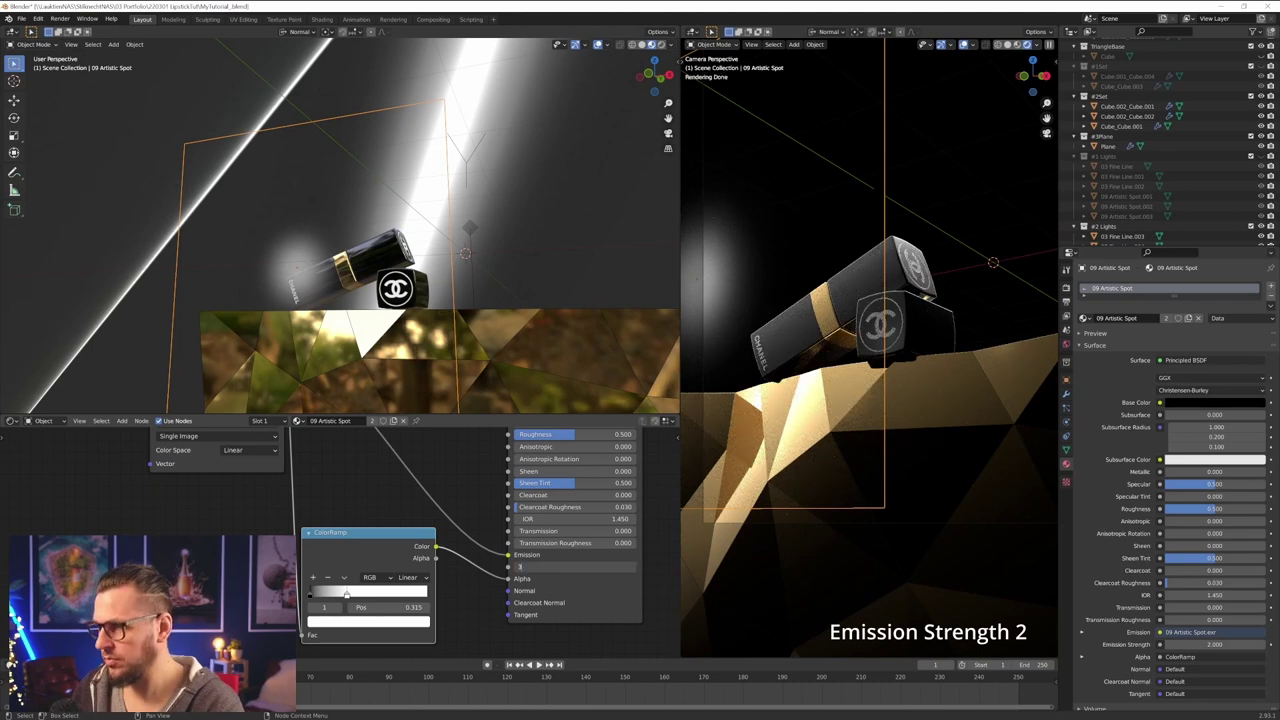
{"action": "key", "text": "Return"}
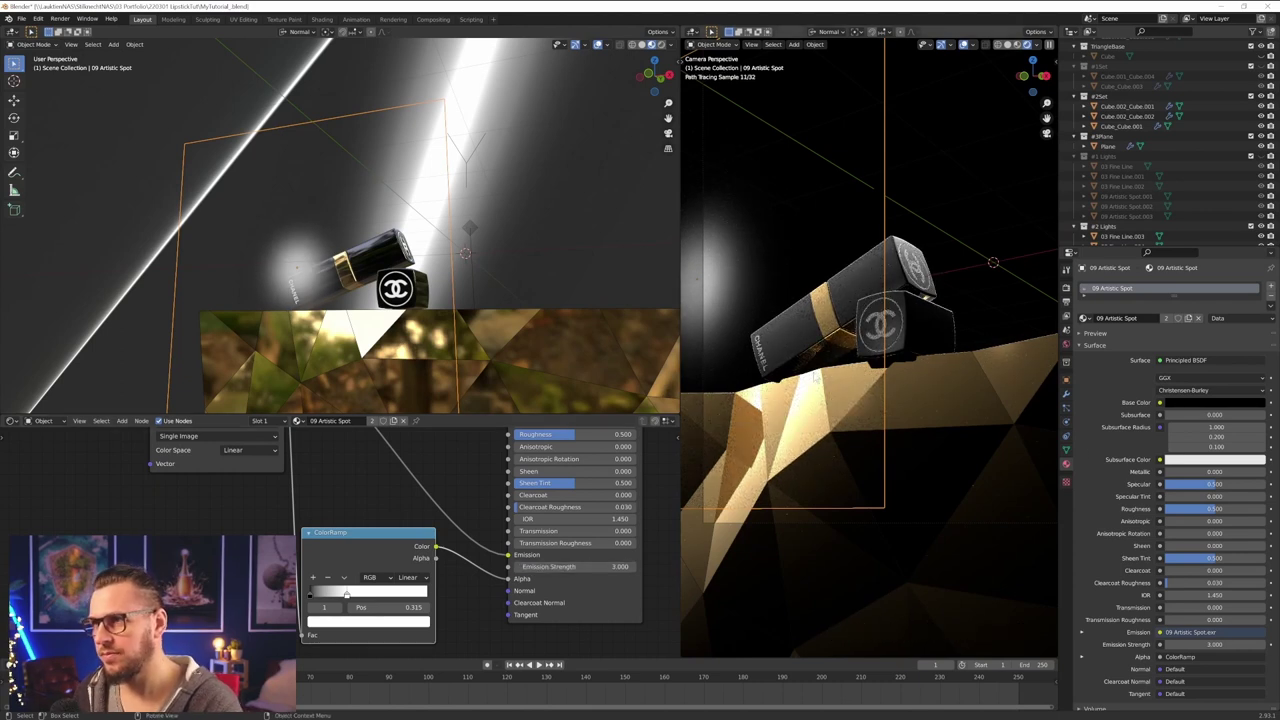
- Make the artistic spot light invisible to camera rays in its object ray visibility
{"action": "middle_click_drag", "start_coordinate": [828, 378], "coordinate": [774, 349]}
{"action": "key", "text": "KP_0"}
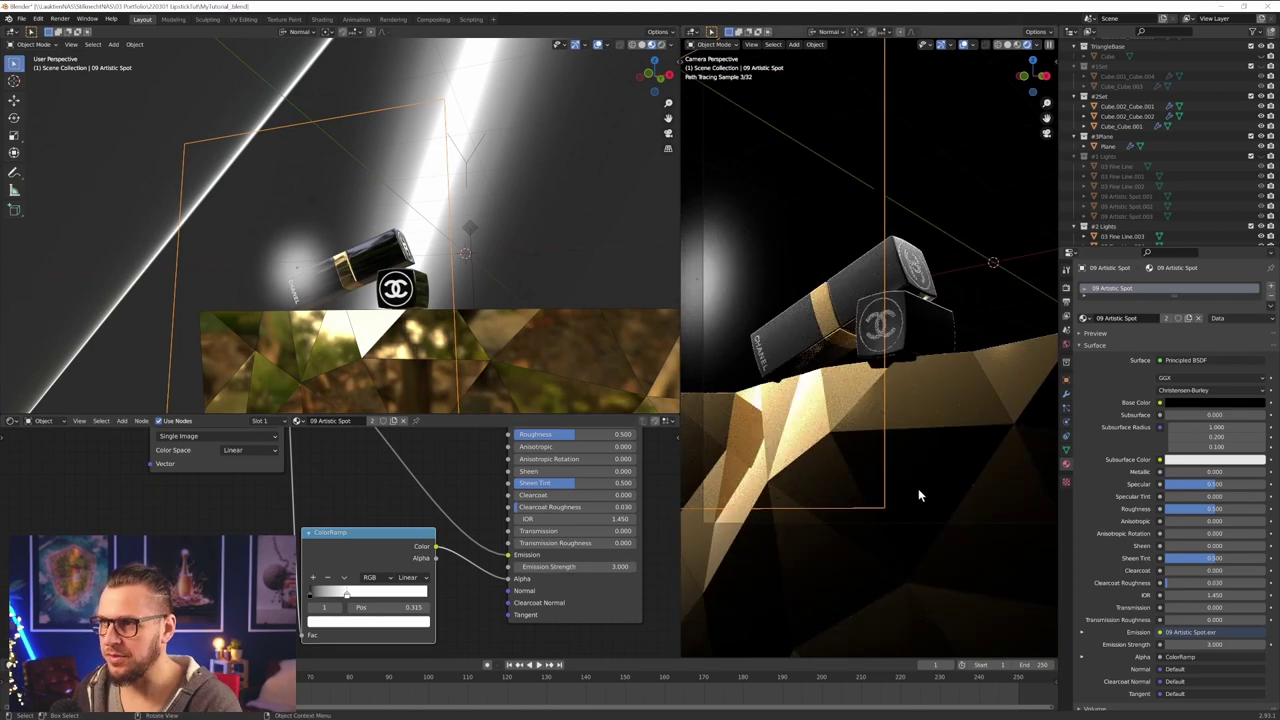
{"action": "left_click", "coordinate": [1066, 381]}
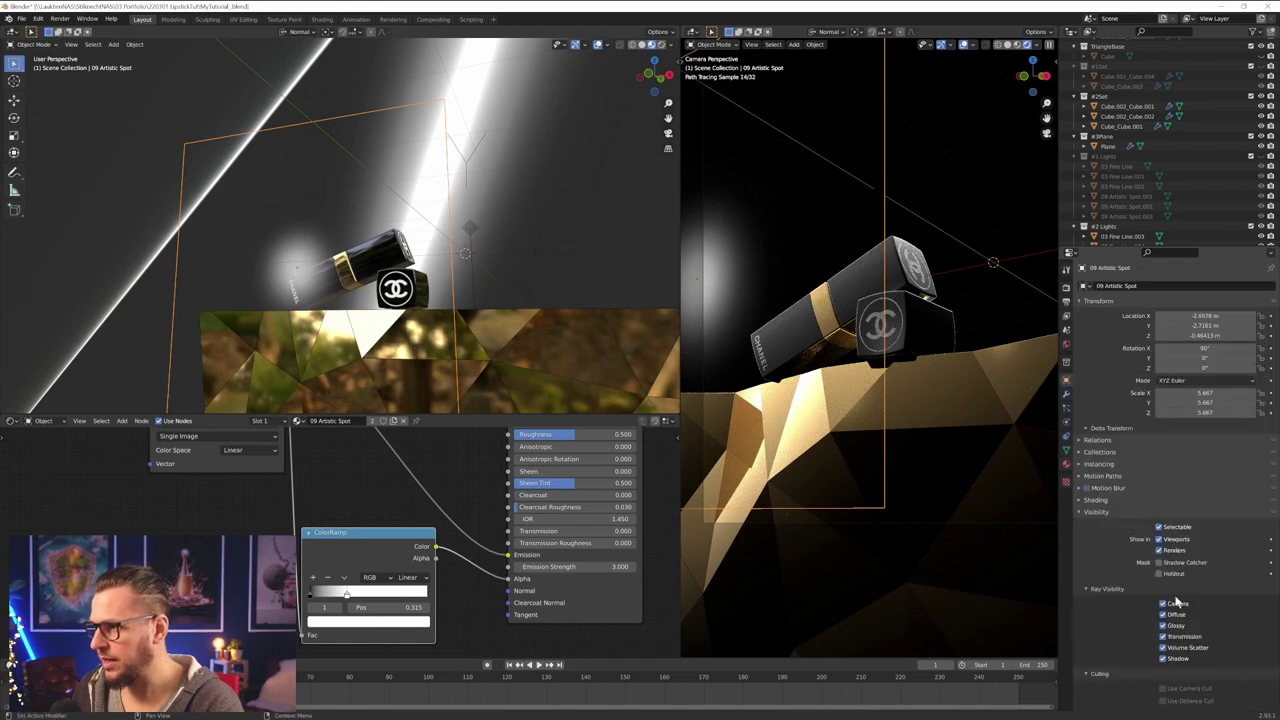
{"action": "scroll", "coordinate": [952, 140], "scroll_direction": "down", "scroll_amount": 3}
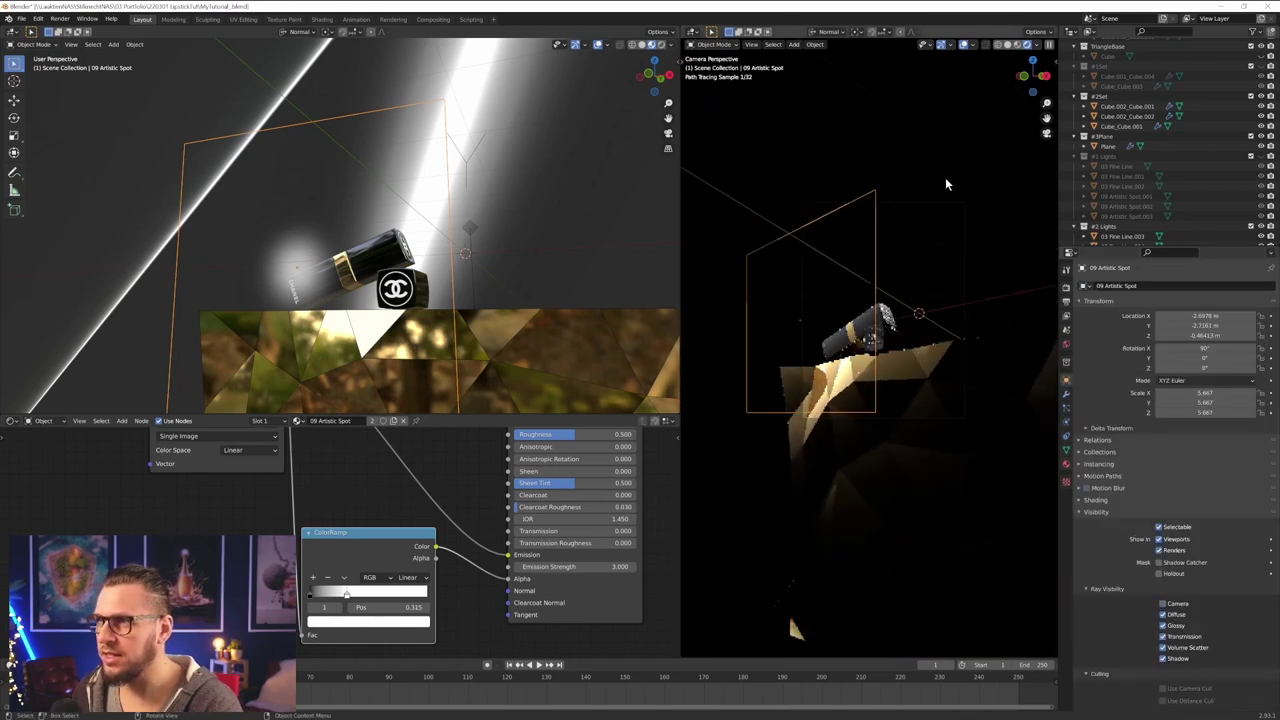
- Move the artistic spot light into the #2 Lights collection with the fine-line lights, and toggle that collection's visibility to check the grouping
{"action": "left_click", "coordinate": [921, 156]}
{"action": "scroll", "coordinate": [905, 248], "scroll_direction": "up", "scroll_amount": 1}
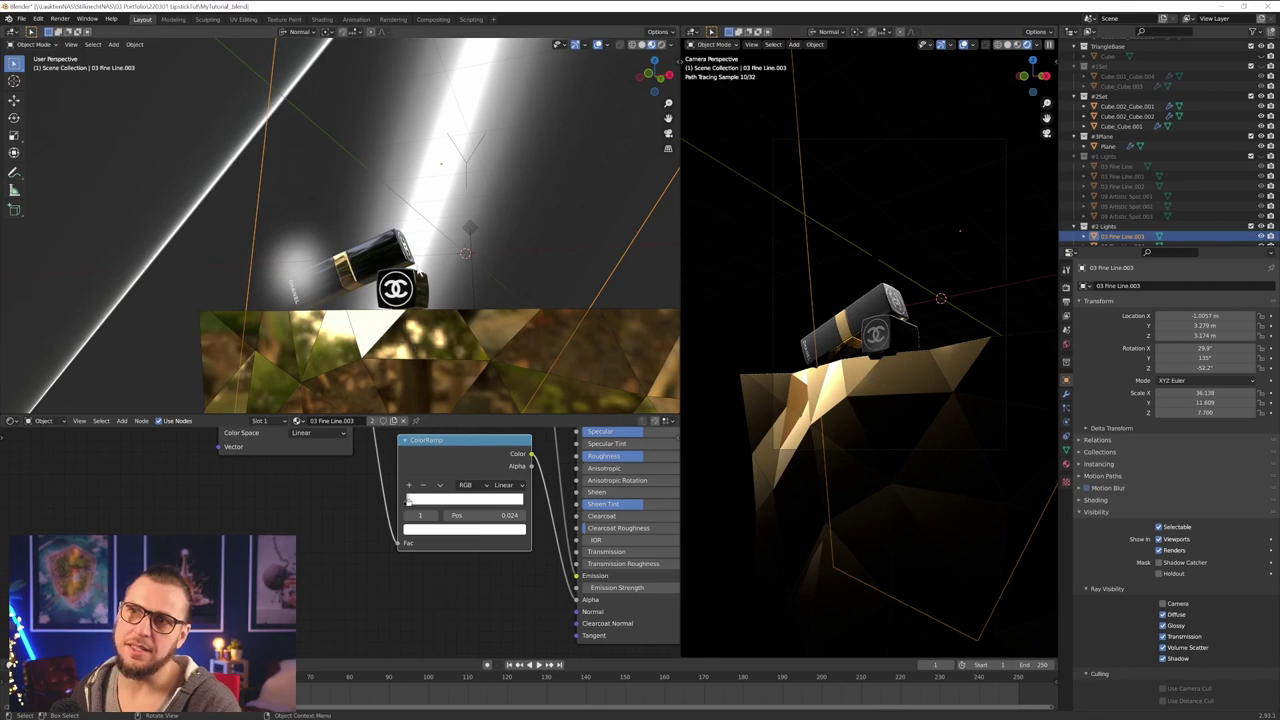
{"action": "scroll", "coordinate": [418, 266], "scroll_direction": "down", "scroll_amount": 5}
{"action": "middle_click_drag", "start_coordinate": [420, 264], "coordinate": [312, 250]}
{"action": "scroll", "coordinate": [321, 252], "scroll_direction": "up", "scroll_amount": 5}
{"action": "left_click", "coordinate": [312, 250]}
{"action": "key", "text": "KP_Decimal"}
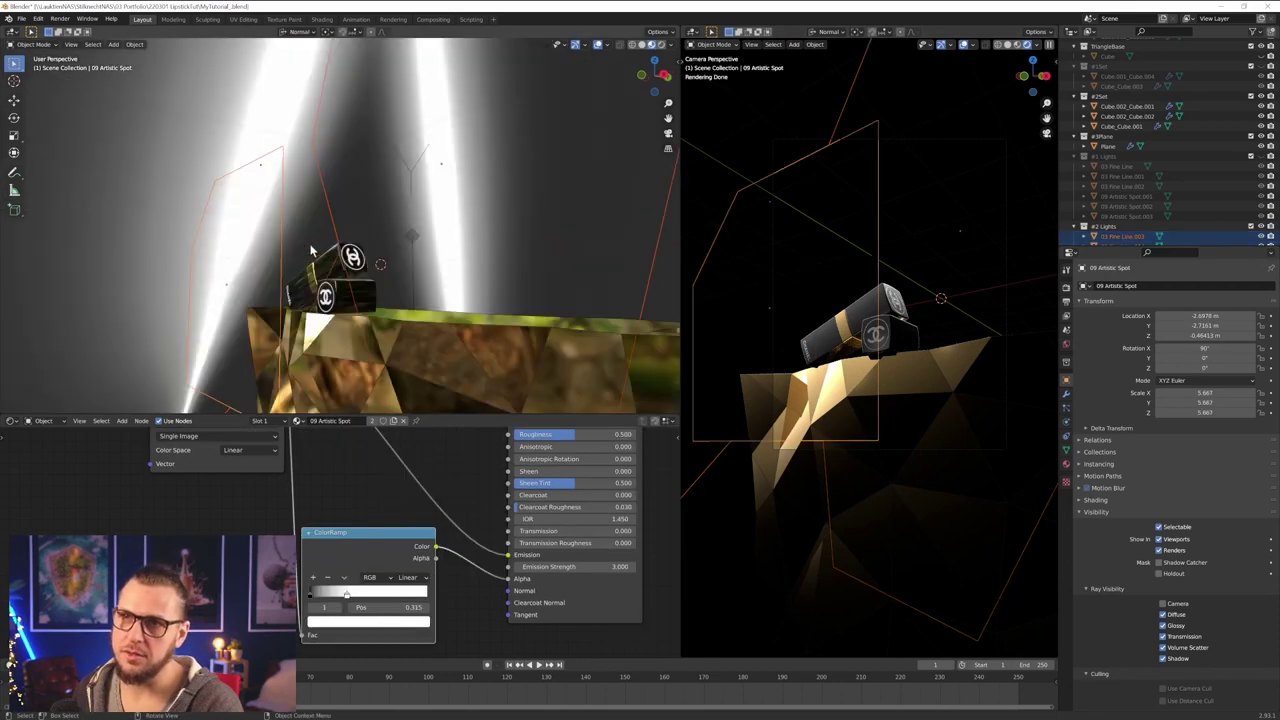
{"action": "scroll", "coordinate": [1126, 230], "scroll_direction": "down", "scroll_amount": 1}
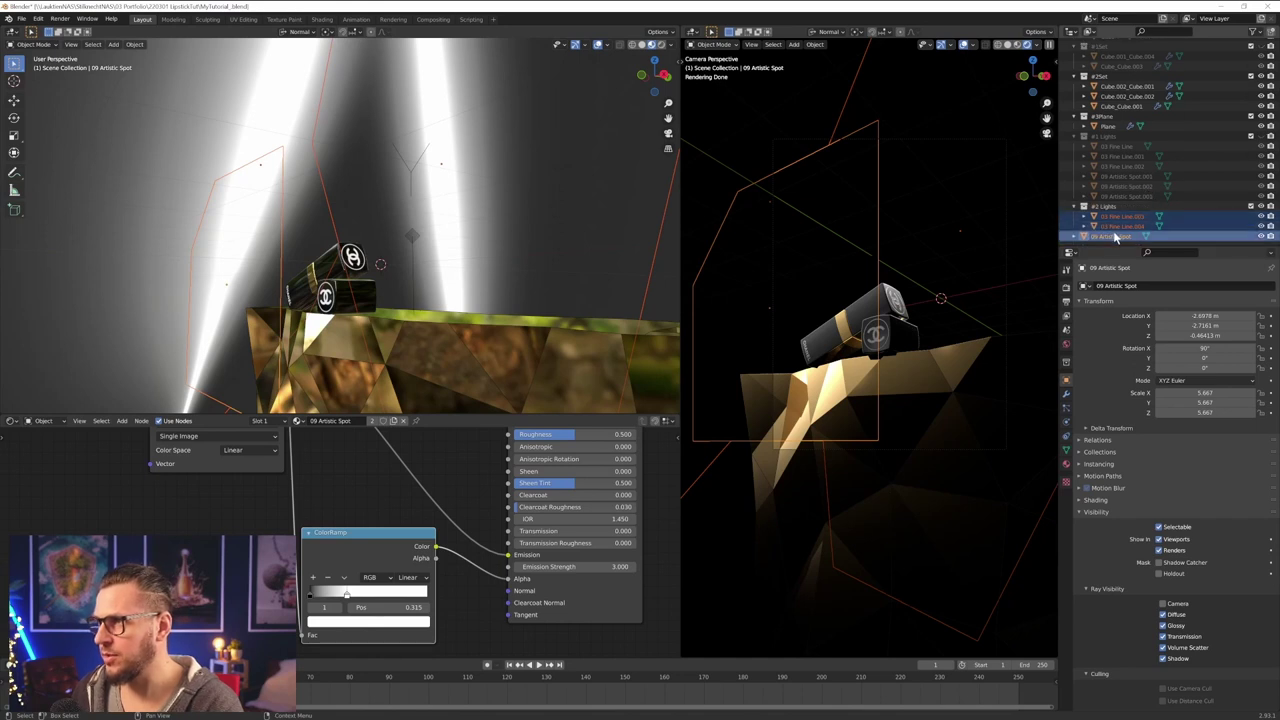
{"action": "left_click_drag", "start_coordinate": [1113, 238], "coordinate": [1120, 222]}
{"action": "left_click", "coordinate": [1261, 207]}
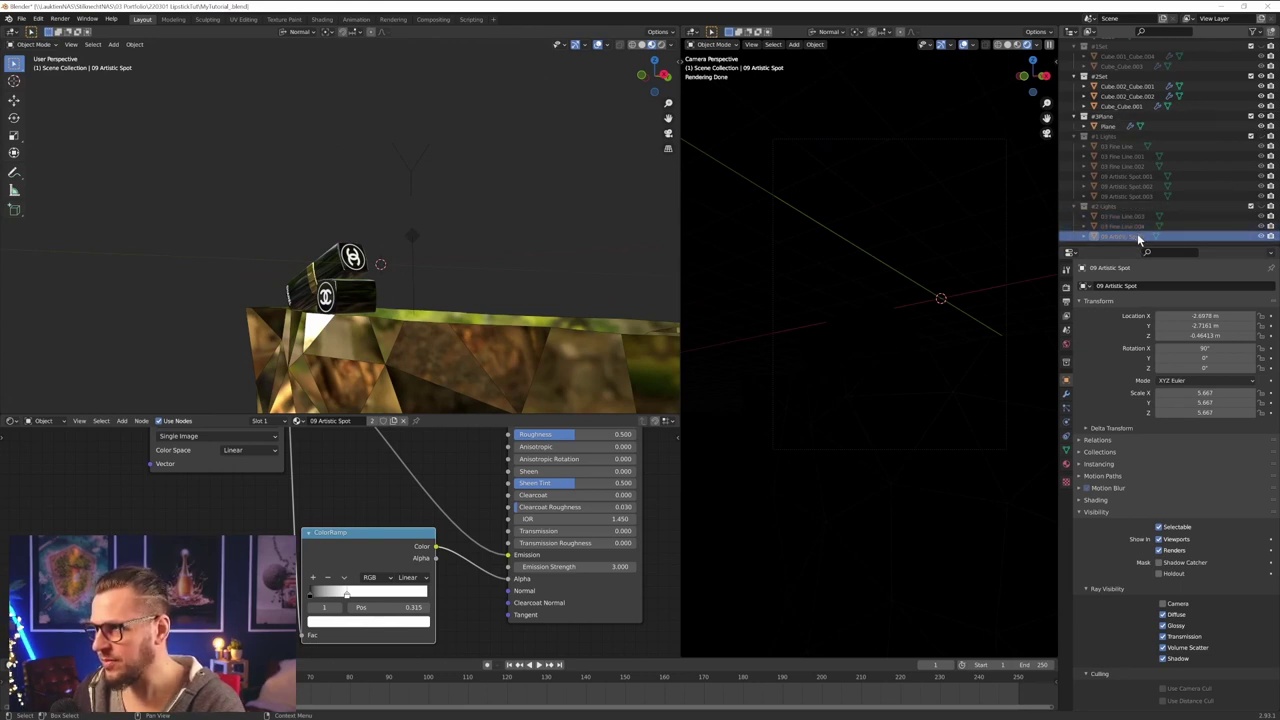
{"action": "left_click", "coordinate": [1261, 207]}
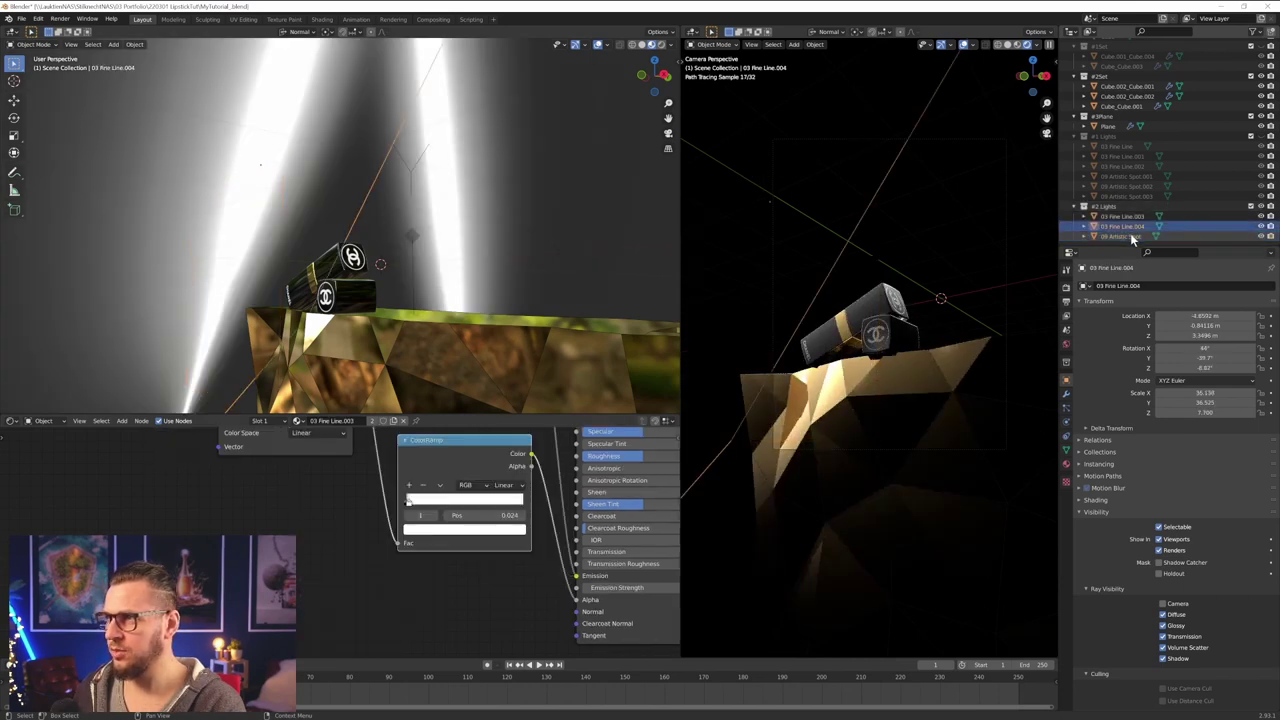
- Duplicate the artistic spot light into a new collection named #3Lights, and hide the #2 Lights collection
{"action": "key", "text": "shift+d"}
{"action": "left_click", "coordinate": [497, 348]}
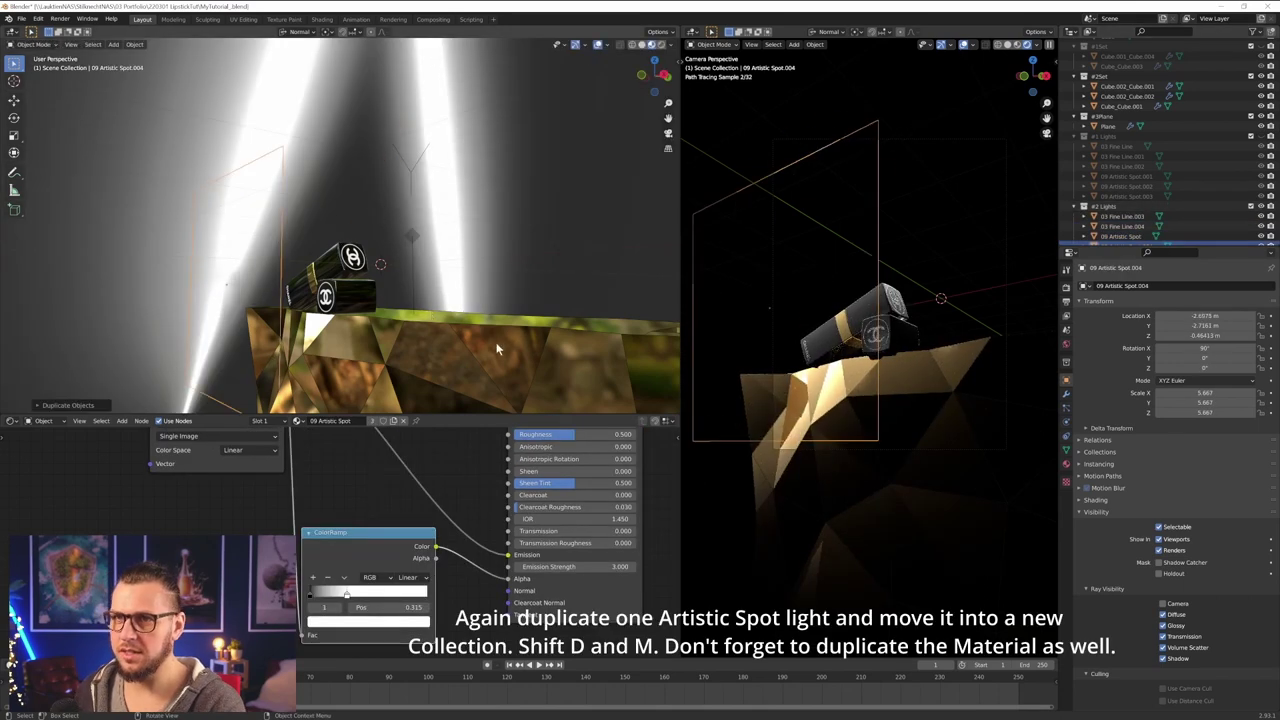
{"action": "scroll", "coordinate": [1127, 237], "scroll_direction": "down", "scroll_amount": 1}
{"action": "key", "text": "m"}
{"action": "left_click", "coordinate": [1122, 243]}
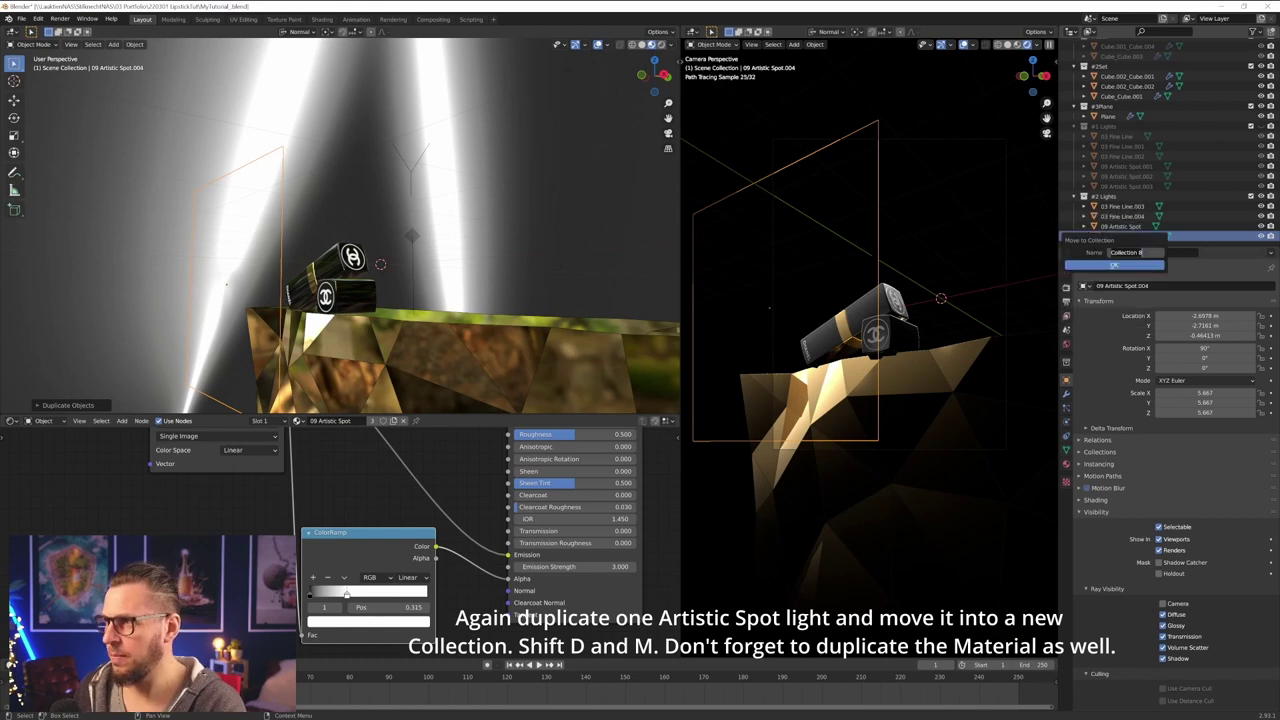
{"action": "type", "text": "#3Lights"}
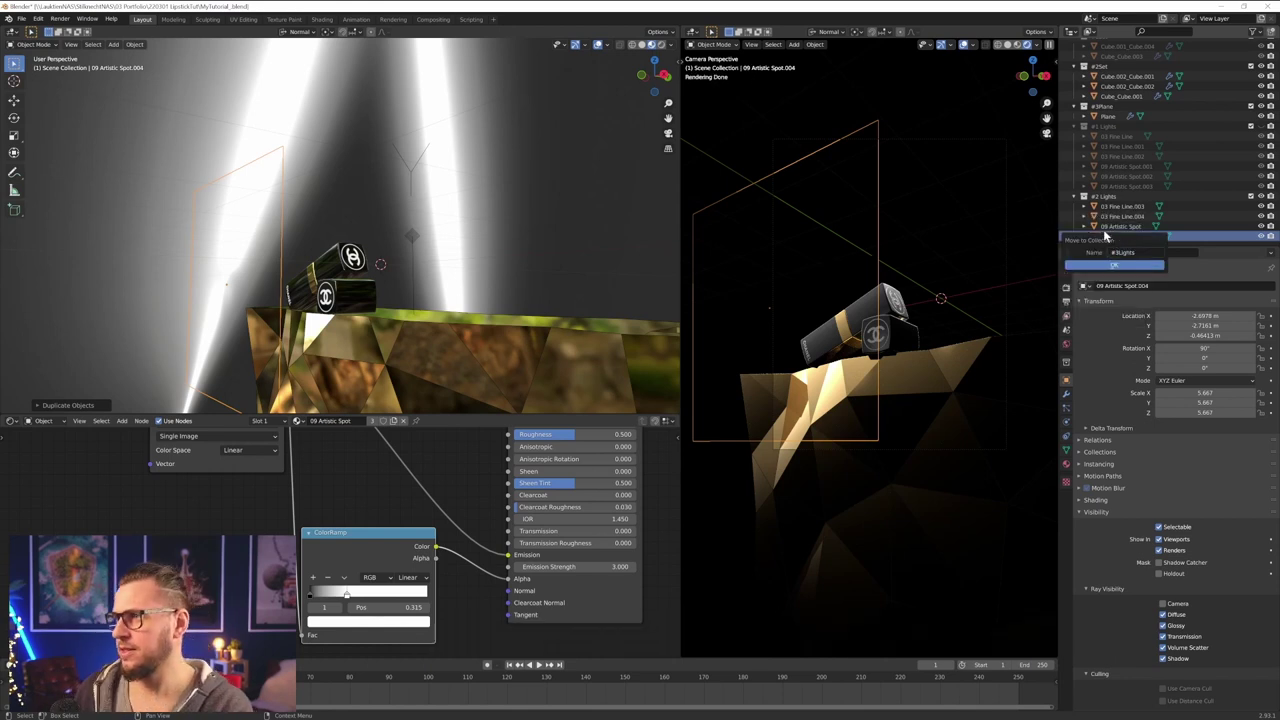
{"action": "left_click", "coordinate": [1113, 265]}
{"action": "left_click", "coordinate": [1251, 197]}
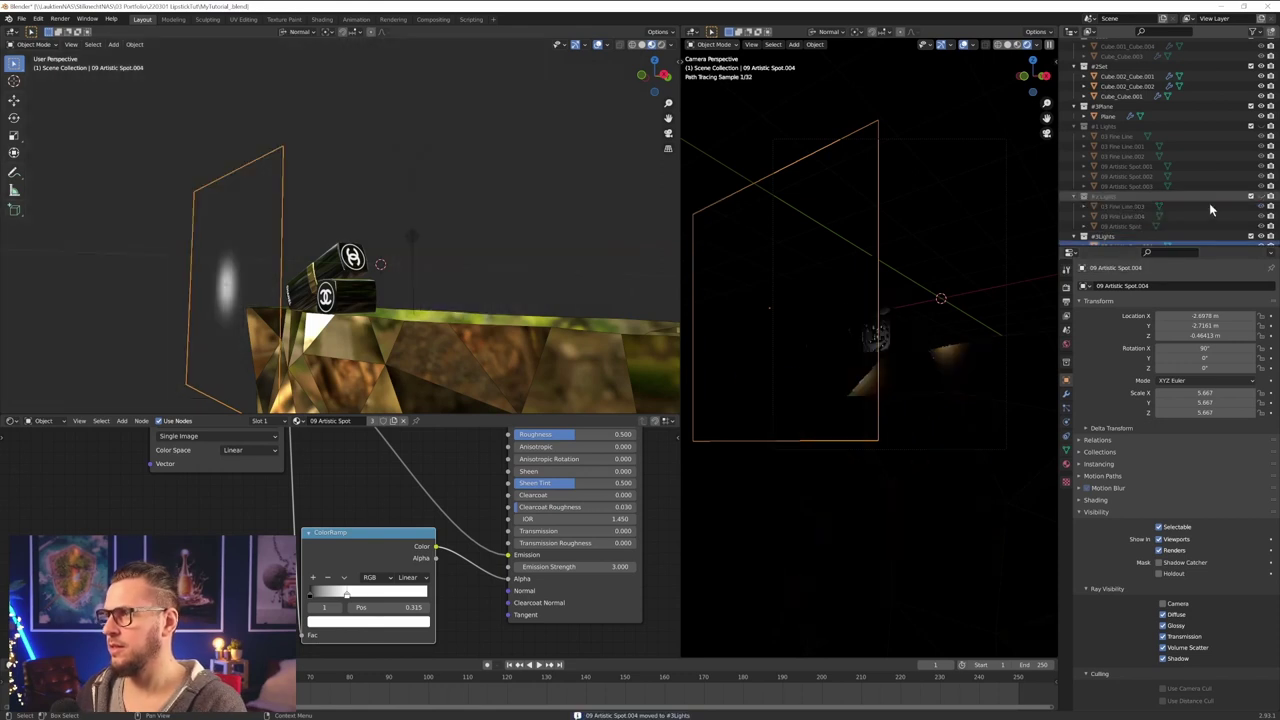
- Give the duplicated spot light its own copy of the material and set its emission strength to 5
{"action": "left_click", "coordinate": [1065, 465]}
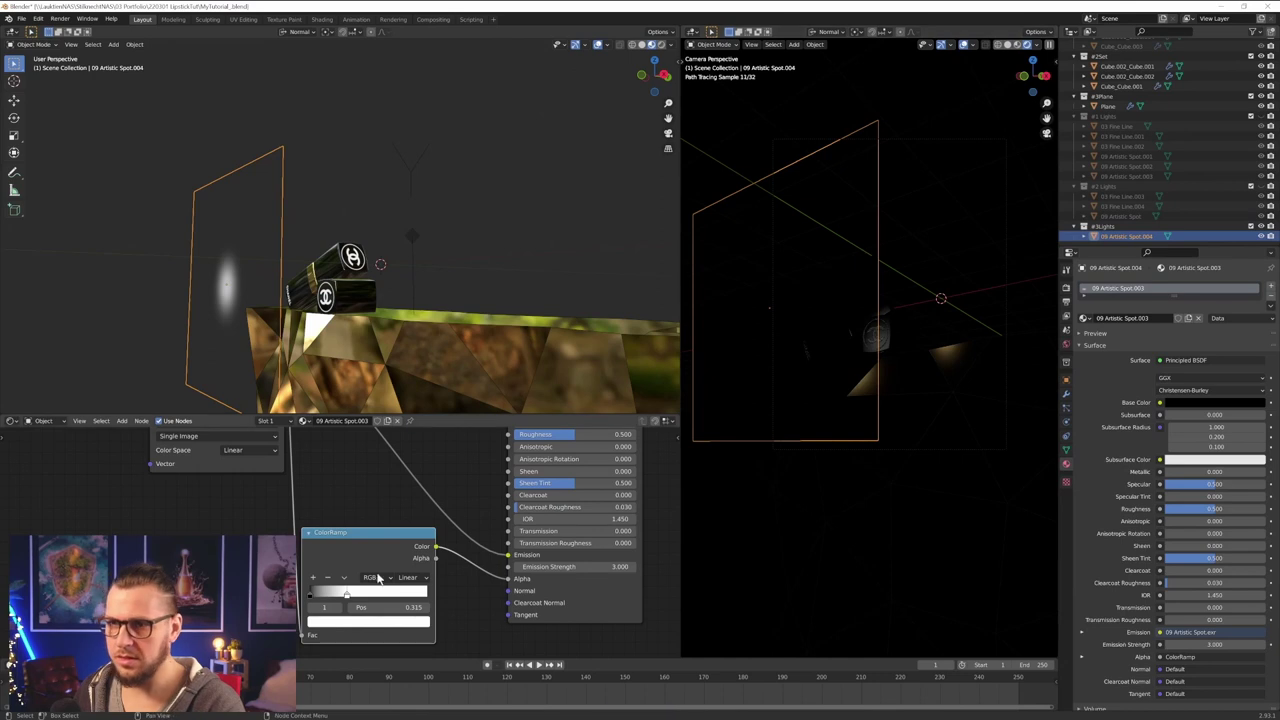
{"action": "middle_click_drag", "start_coordinate": [587, 600], "coordinate": [557, 619]}
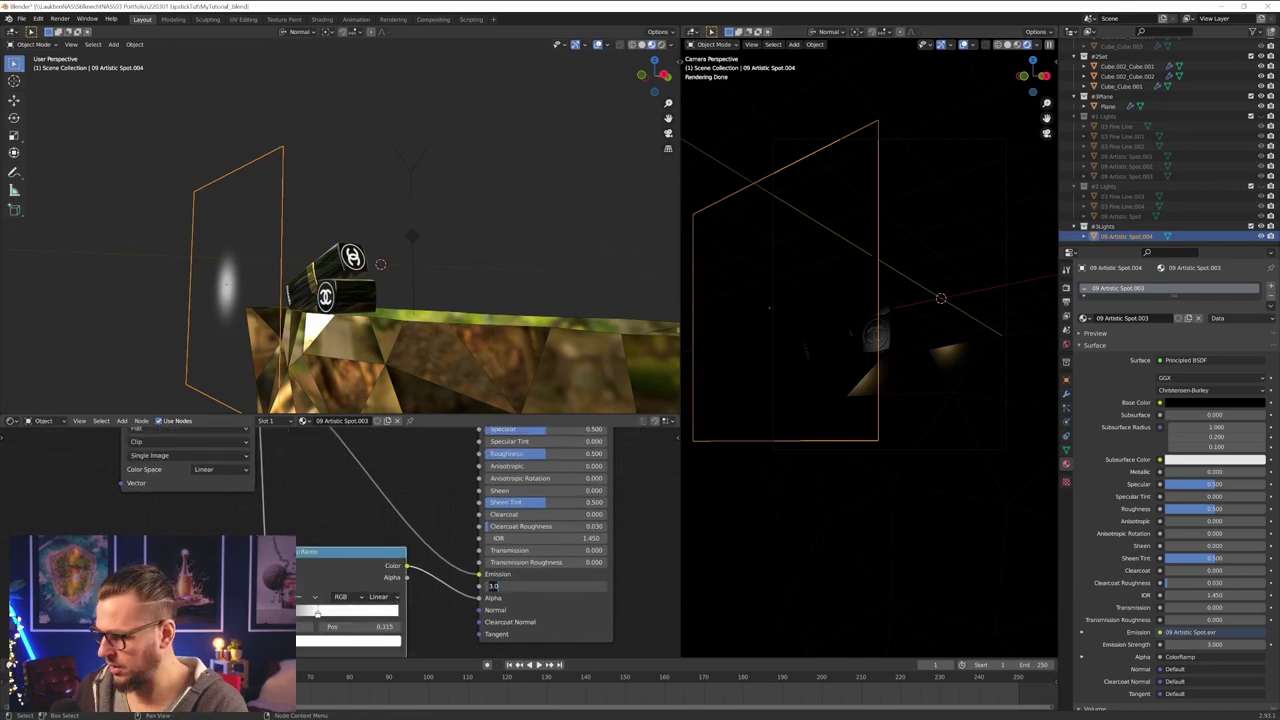
{"action": "key", "text": "Return"}
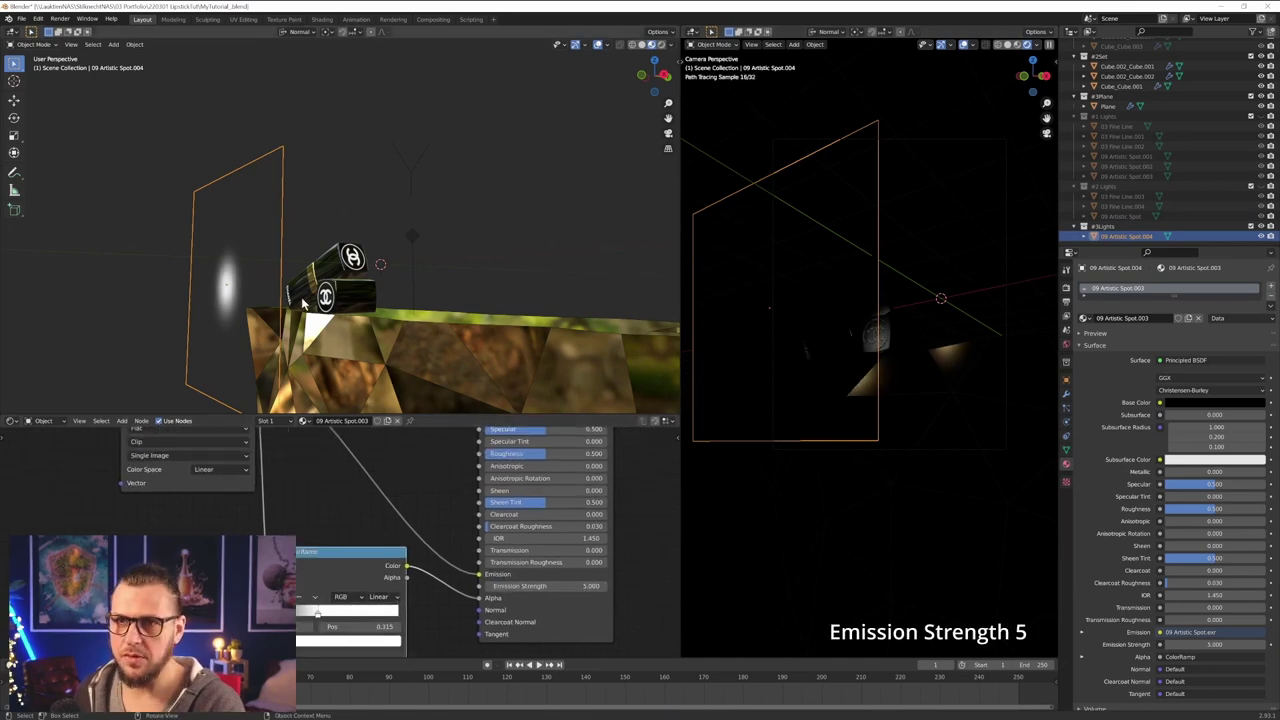
- Enlarge the duplicated spot light considerably and move it lower, in front of the faceted gold base
{"action": "key", "text": "s"}
{"action": "left_click", "coordinate": [440, 397]}
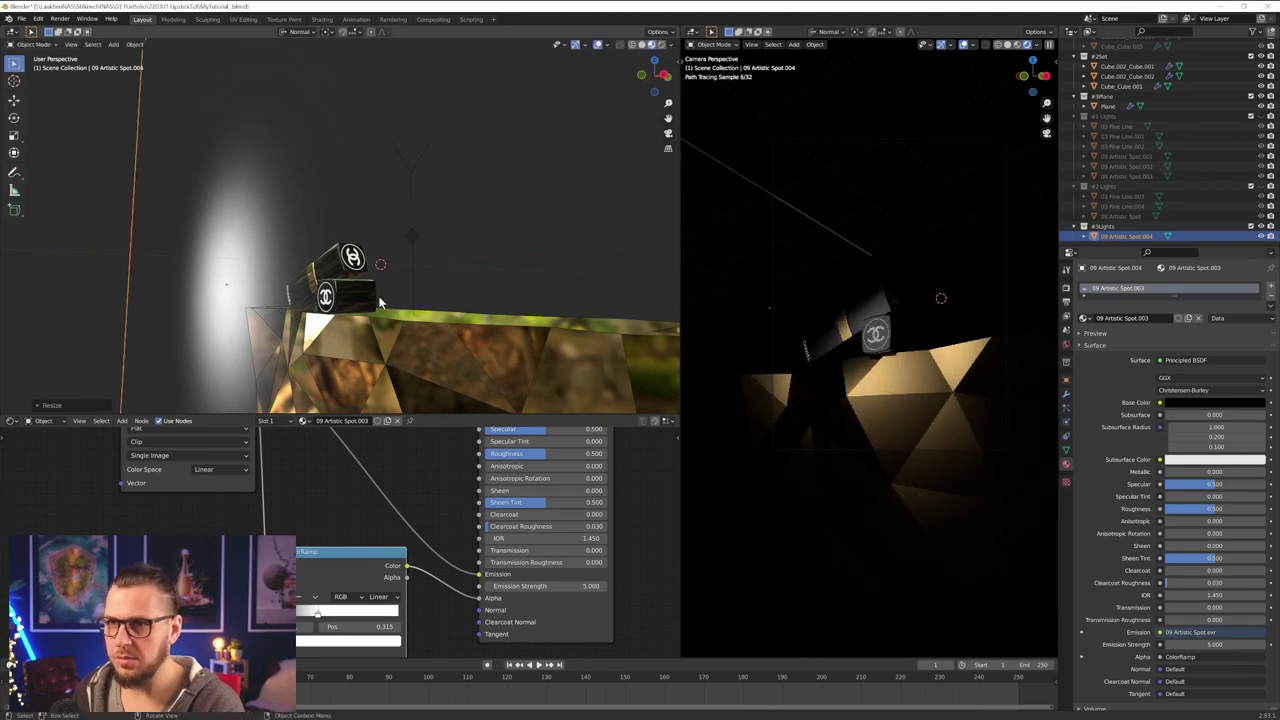
{"action": "key", "text": "g"}
{"action": "left_click", "coordinate": [866, 457]}
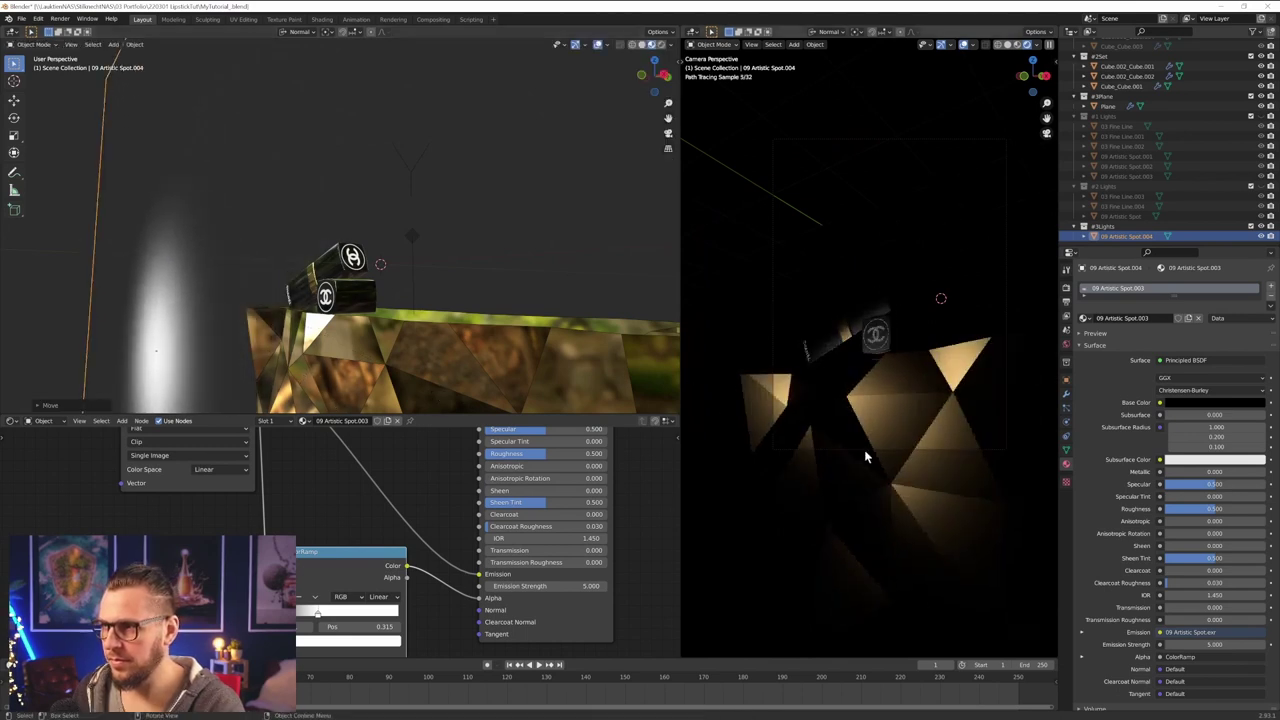
{"action": "scroll", "coordinate": [866, 457], "scroll_direction": "up", "scroll_amount": 2}
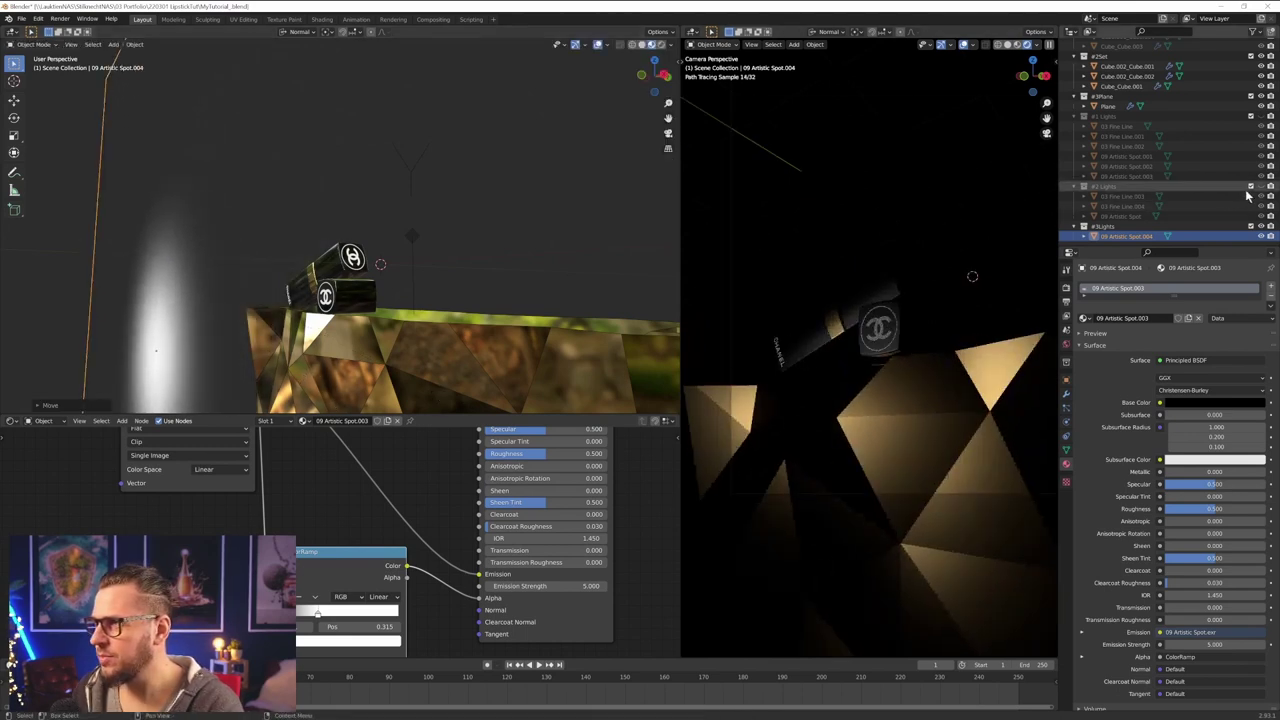
- Hide the #2Set product collection and move the duplicated spot light to the side of the faceted gold base
{"action": "scroll", "coordinate": [1248, 97], "scroll_direction": "up", "scroll_amount": 1}
{"action": "left_click", "coordinate": [1261, 70]}
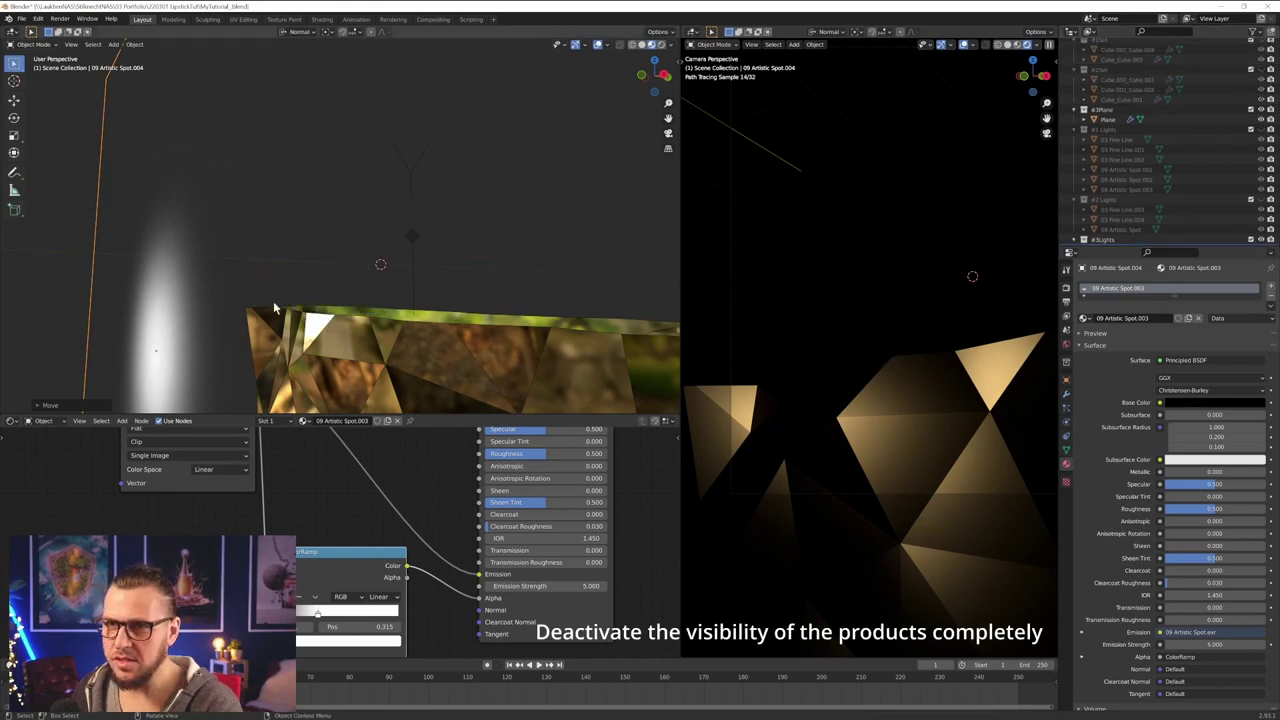
{"action": "middle_click_drag", "start_coordinate": [273, 301], "coordinate": [377, 274]}
{"action": "key", "text": "g"}
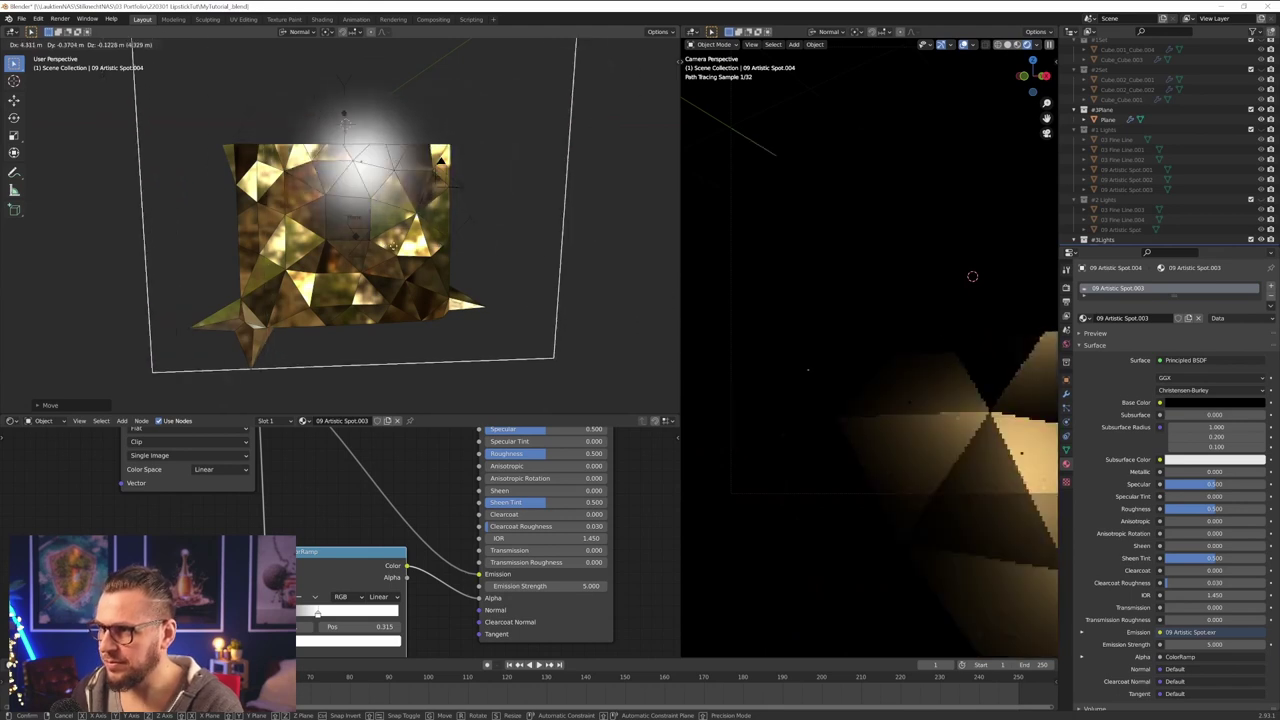
{"action": "left_click", "coordinate": [191, 258]}
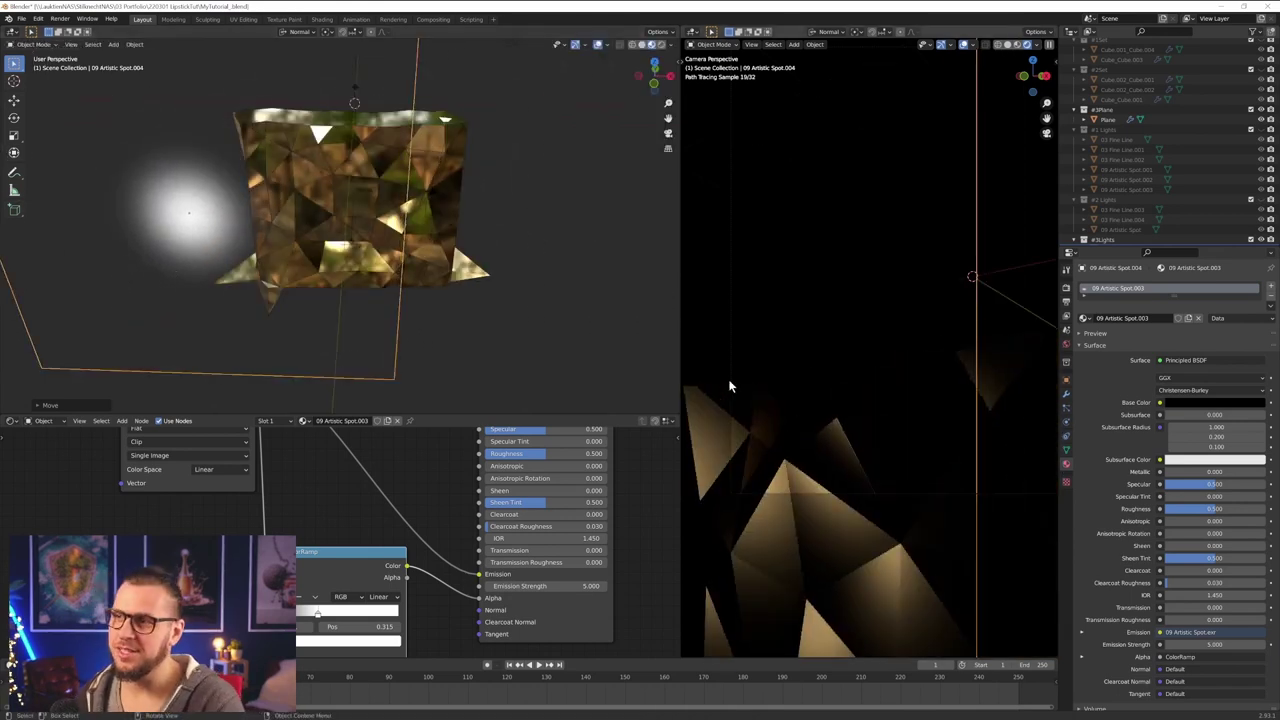
- Examine the lit facets and edges of the gold base up close in the camera view
{"action": "middle_click_drag", "start_coordinate": [240, 248], "coordinate": [326, 215]}
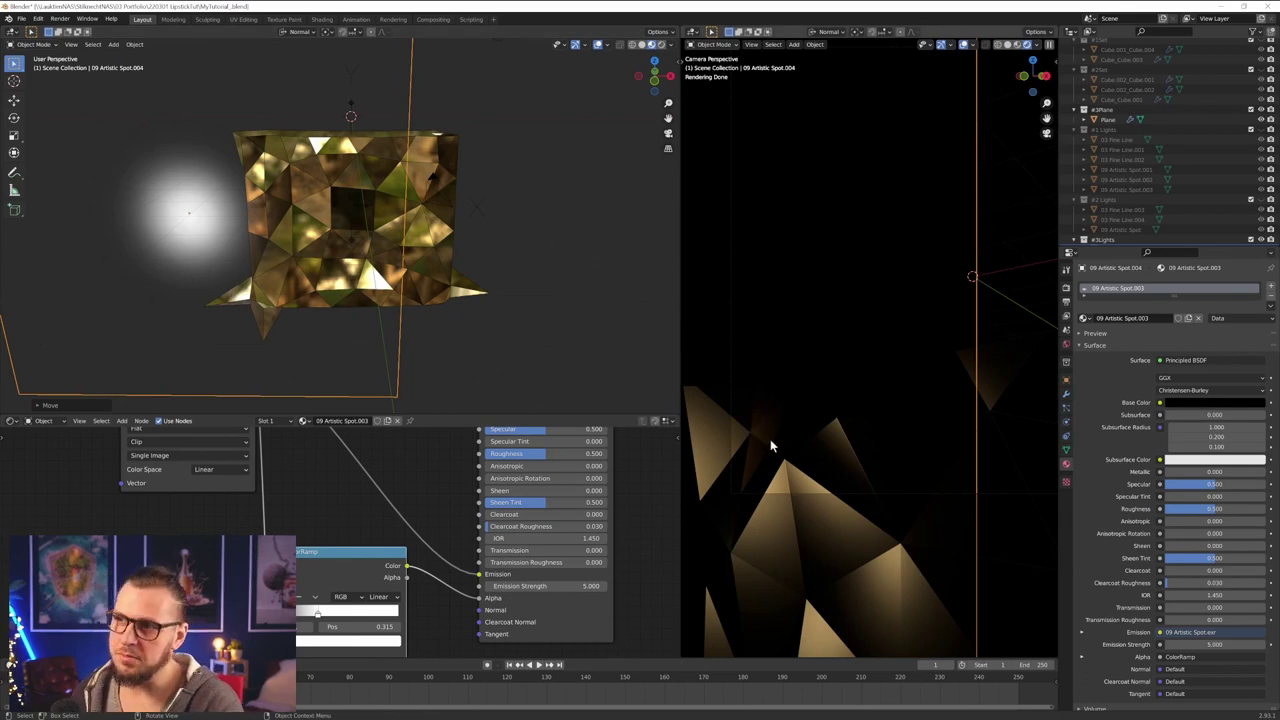
{"action": "scroll", "coordinate": [808, 474], "scroll_direction": "up", "scroll_amount": 2}
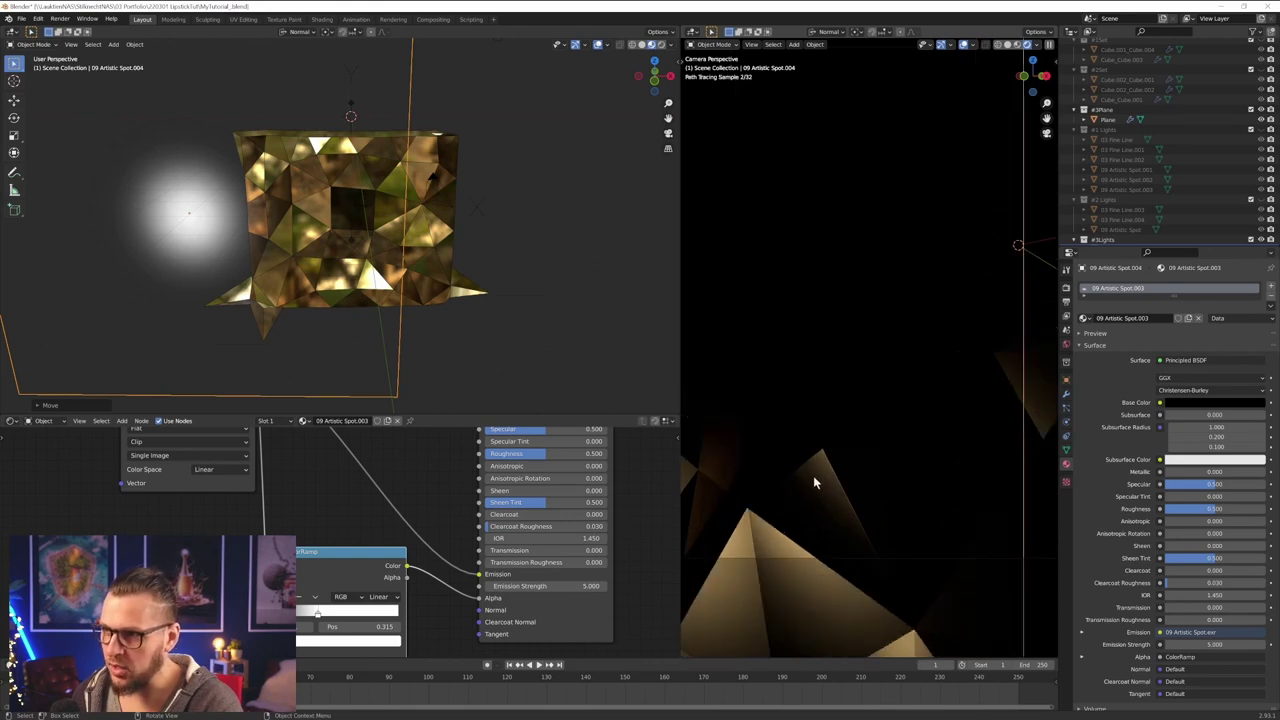
{"action": "middle_click_drag", "start_coordinate": [813, 476], "coordinate": [833, 377], "text": "shift"}
{"action": "scroll", "coordinate": [851, 420], "scroll_direction": "up", "scroll_amount": 5}
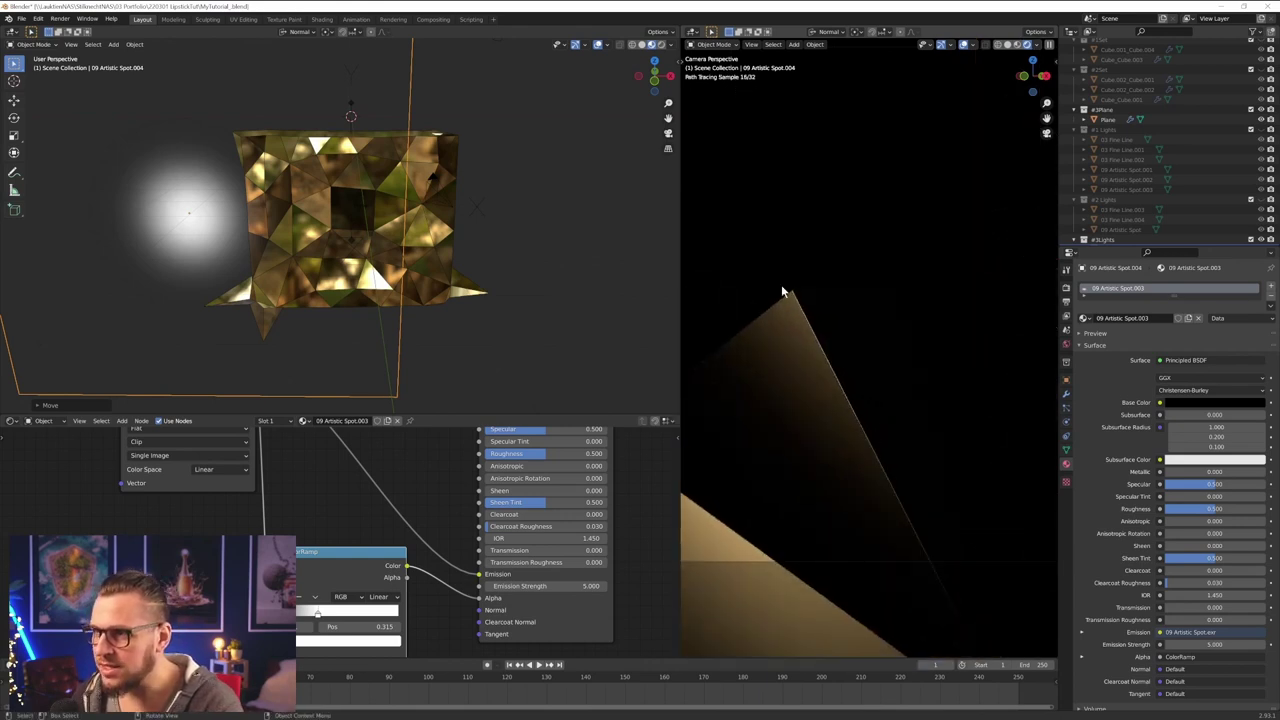
{"action": "mouse_move", "coordinate": [849, 409]}
{"action": "middle_mouse_down"}
{"action": "mouse_move", "coordinate": [853, 360]}
{"action": "mouse_move", "coordinate": [883, 378]}
{"action": "mouse_move", "coordinate": [826, 420]}
{"action": "mouse_move", "coordinate": [843, 413]}
{"action": "mouse_move", "coordinate": [828, 405]}
{"action": "middle_mouse_up"}
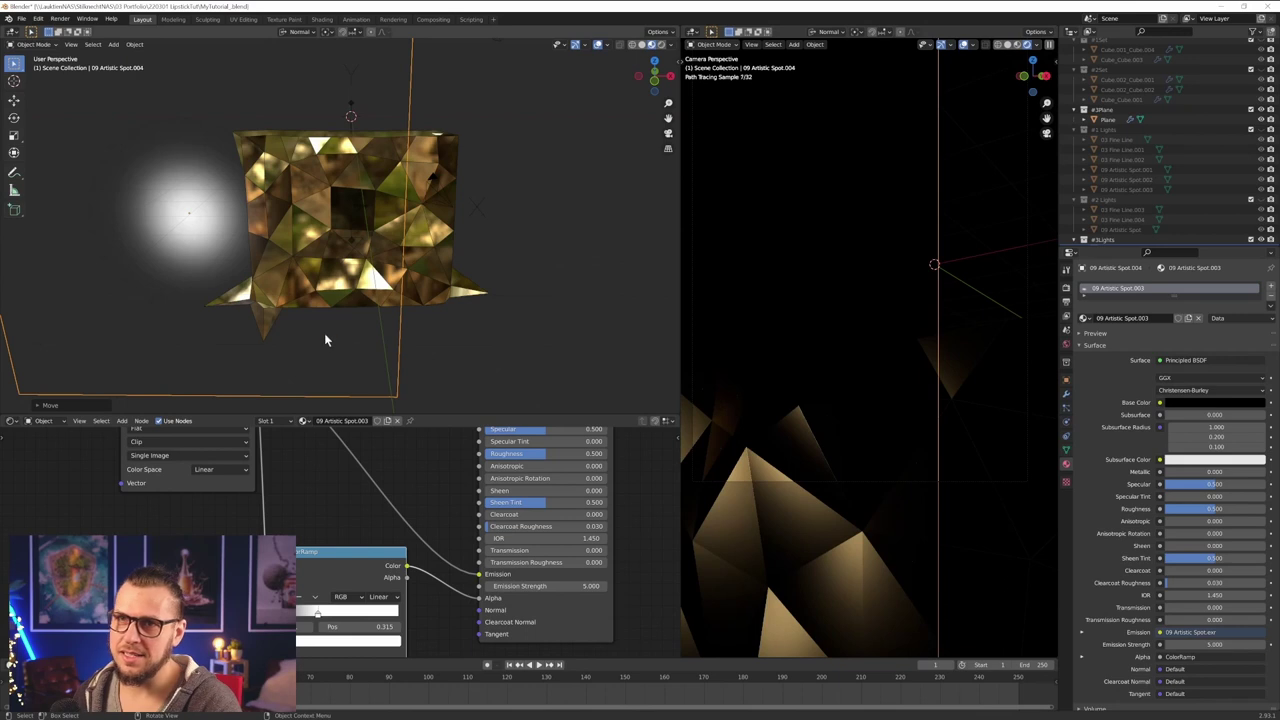
- Enlarge the spot light further and move it up in front of the upper part of the gold base
{"action": "key", "text": "s"}
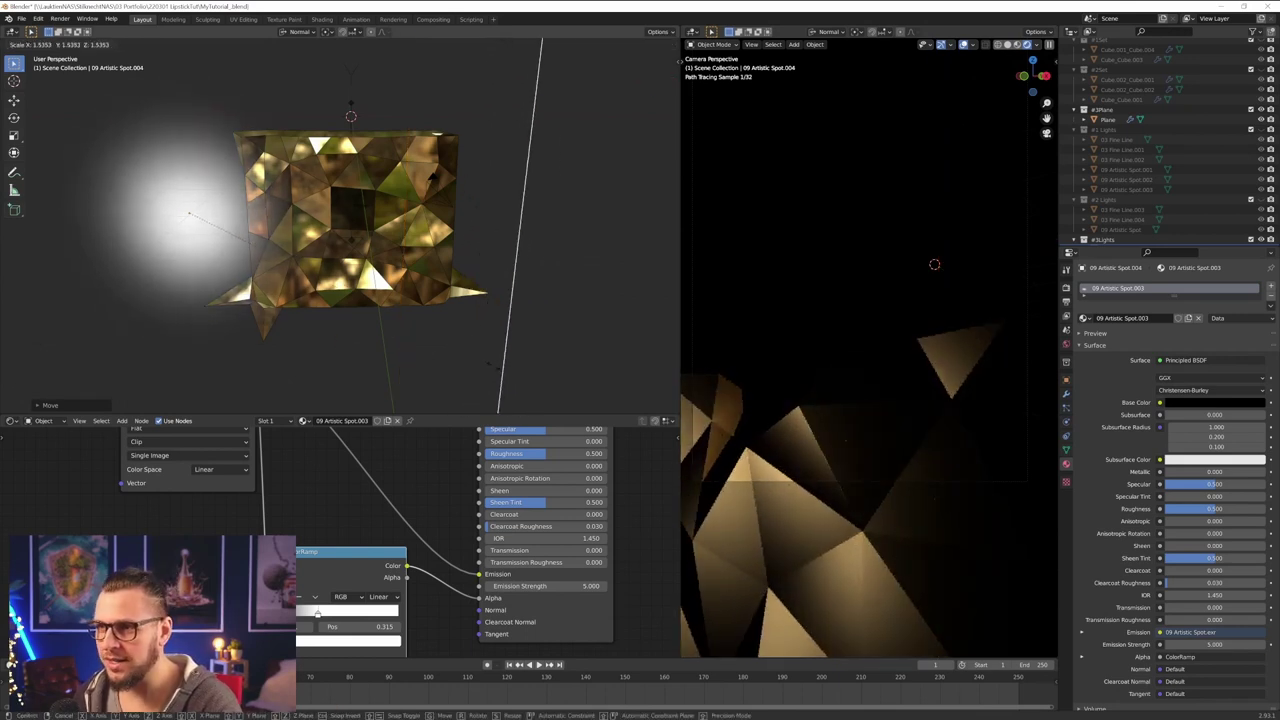
{"action": "left_click", "coordinate": [360, 337]}
{"action": "key", "text": "g"}
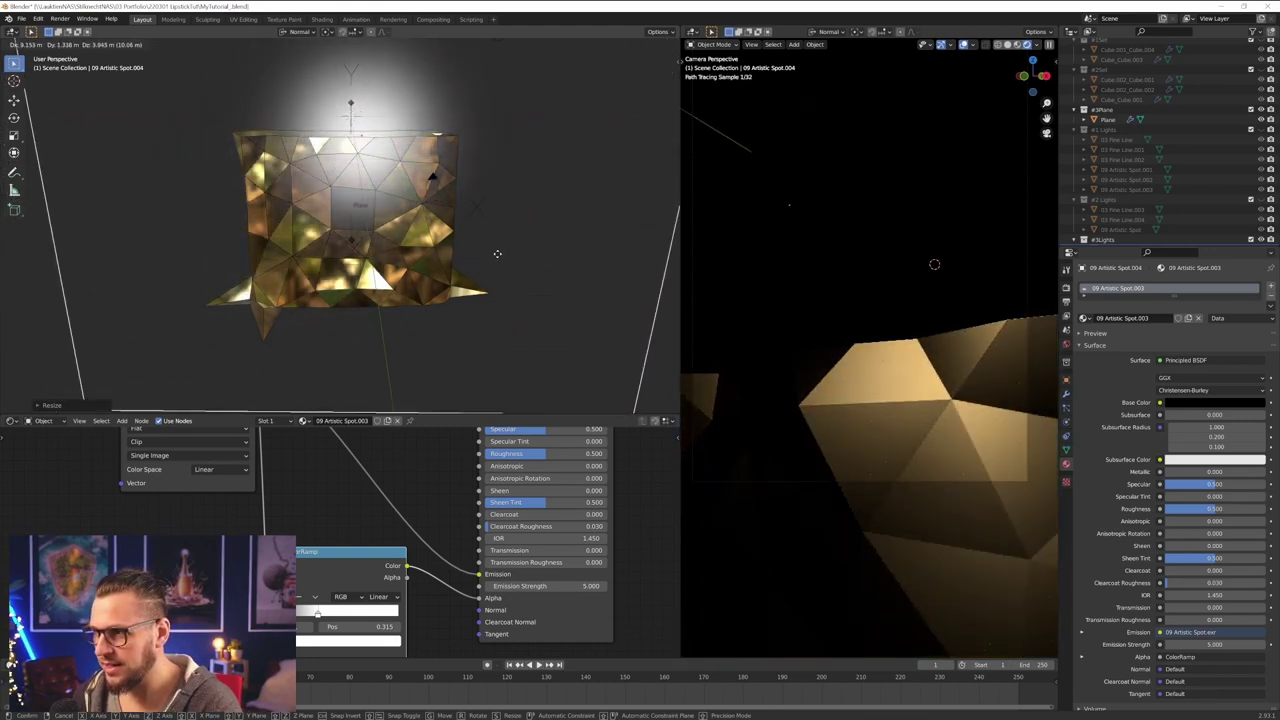
{"action": "left_click", "coordinate": [488, 243]}
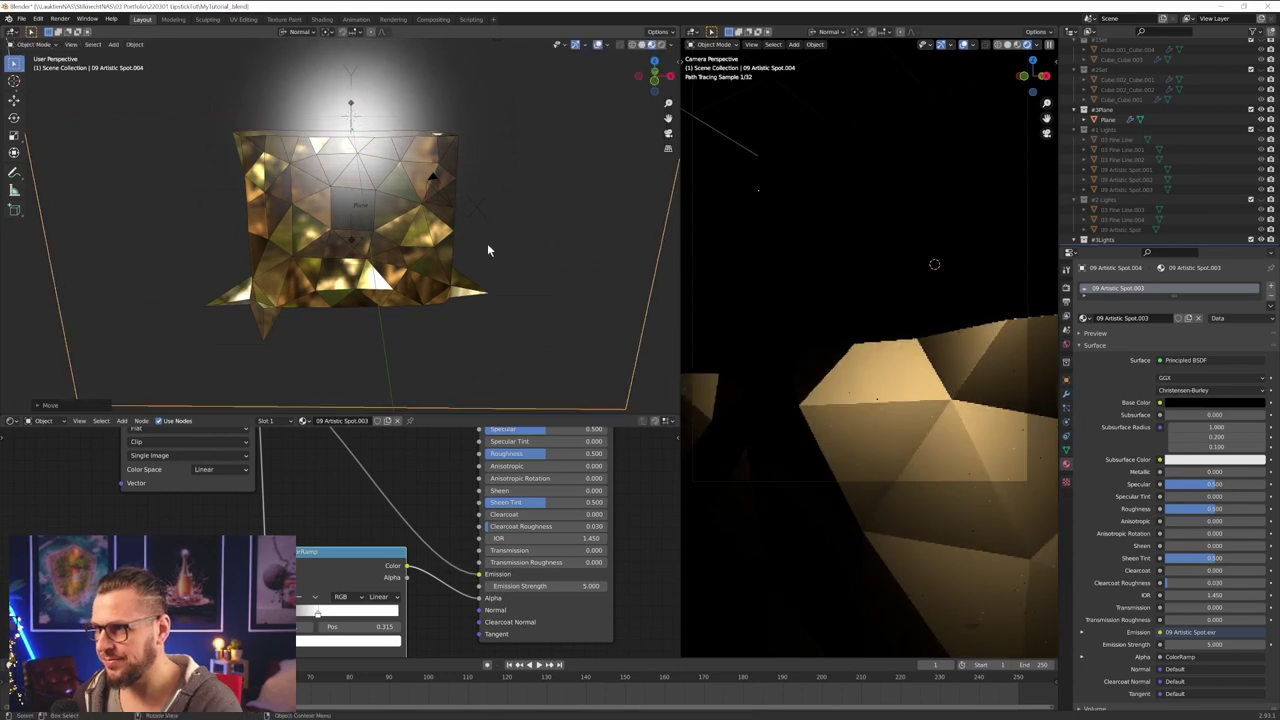
{"action": "key", "text": "g"}
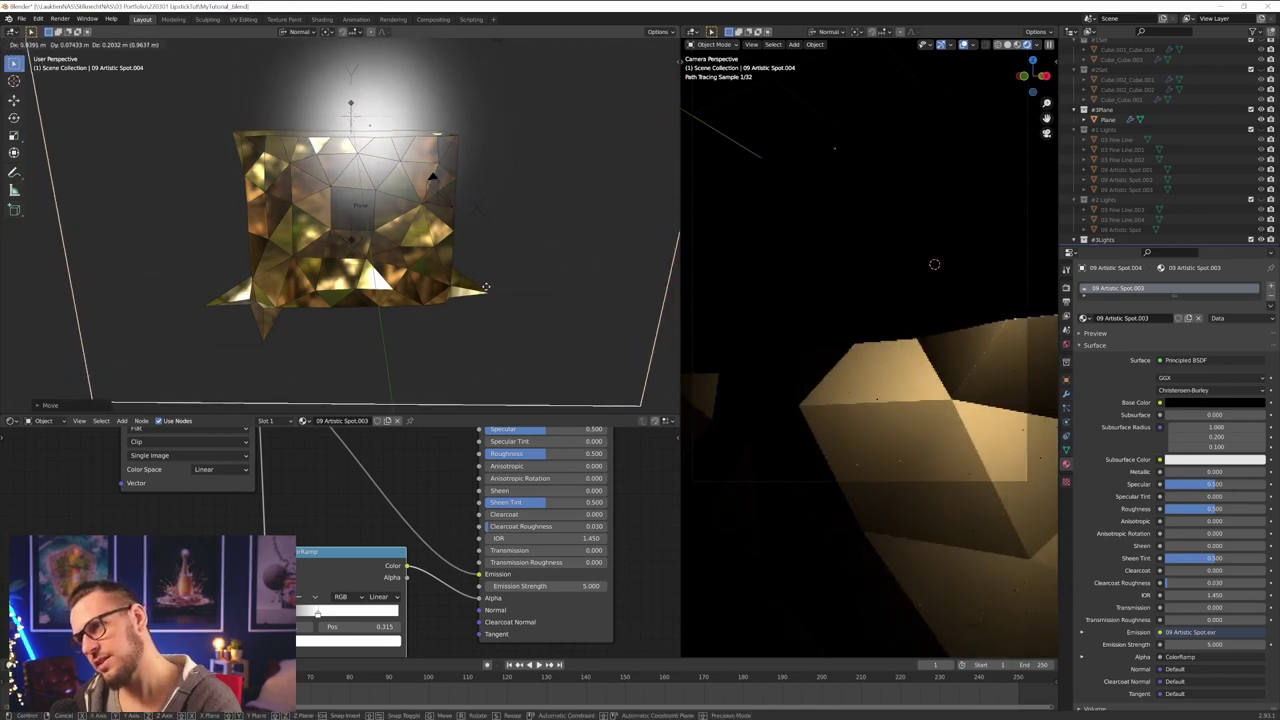
{"action": "left_click", "coordinate": [488, 292]}
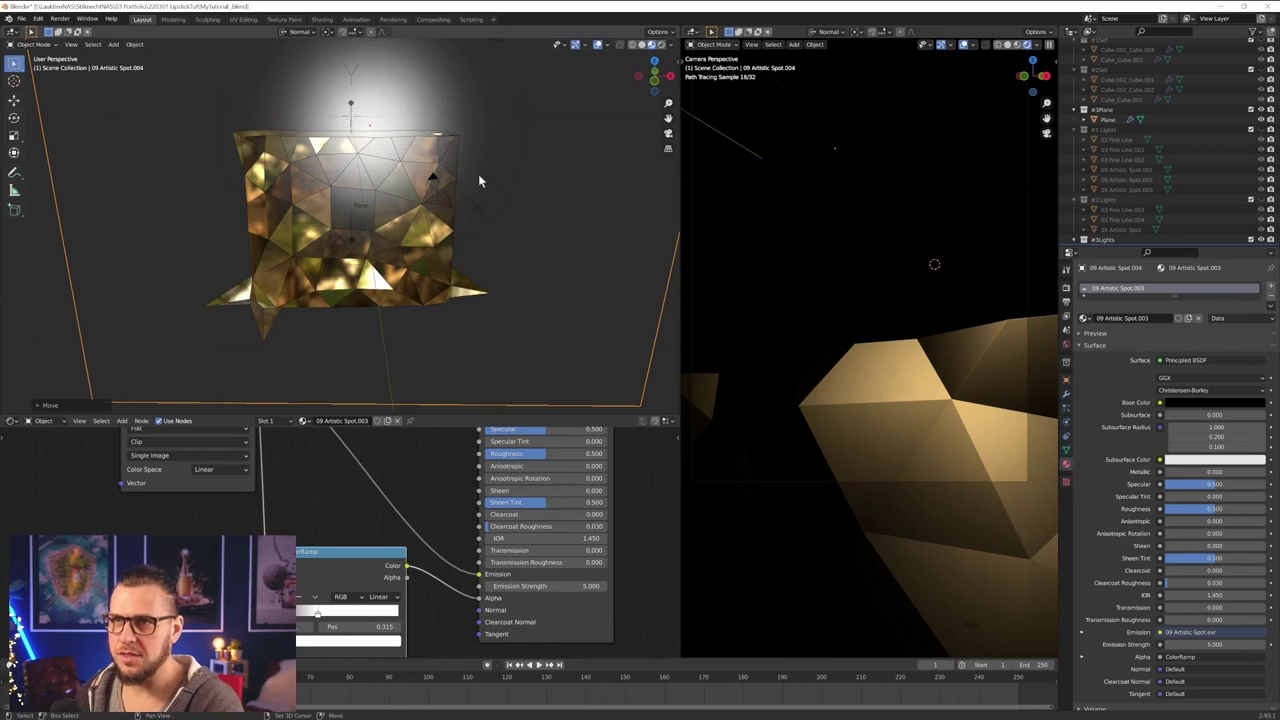
- Duplicate the spot light and place the copy lower, beside the front edge of the faceted gold base
{"action": "key", "text": "shift+d"}
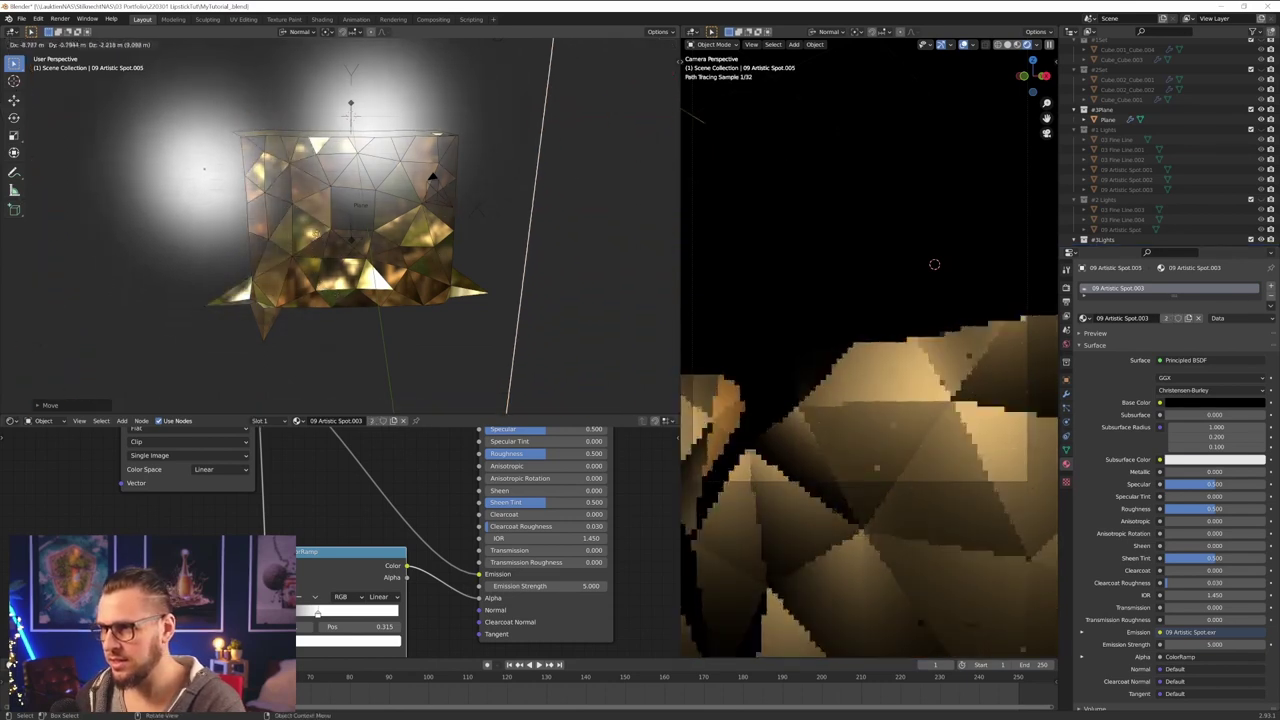
{"action": "left_click", "coordinate": [342, 360]}
{"action": "middle_click_drag", "start_coordinate": [356, 345], "coordinate": [409, 329]}
{"action": "key", "text": "g"}
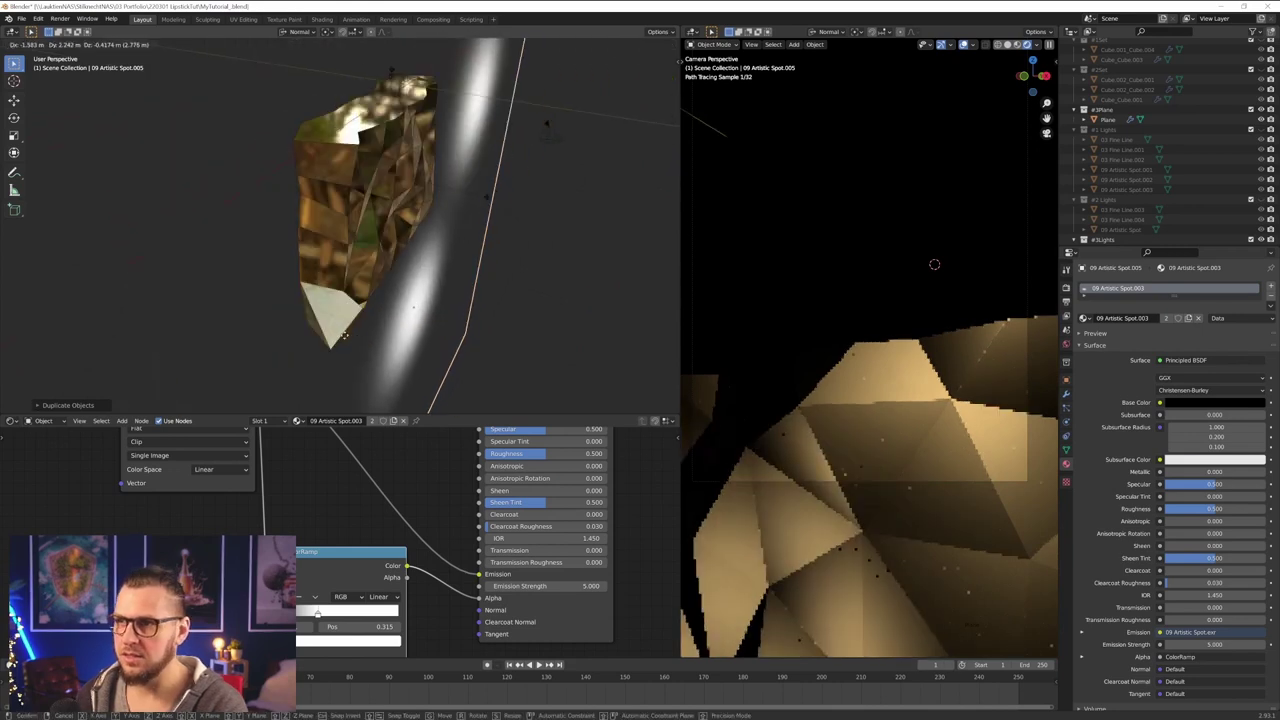
{"action": "left_click", "coordinate": [360, 329]}
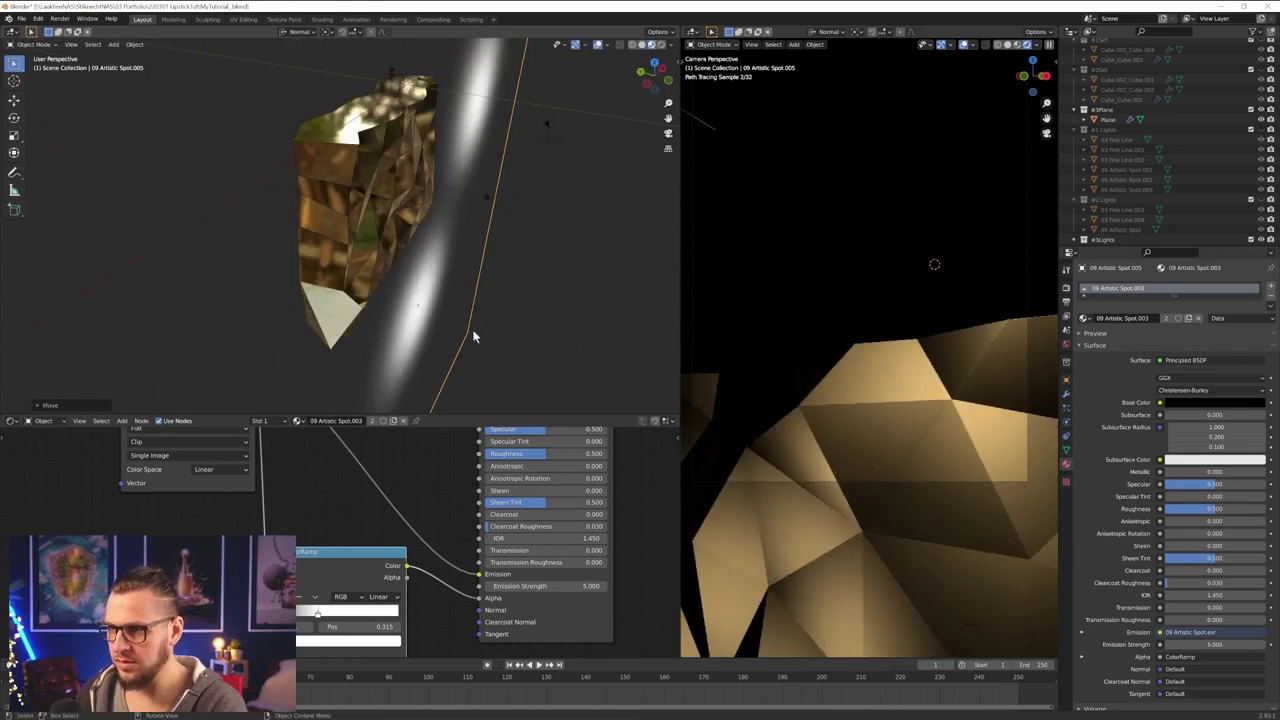
- Rotate the duplicated spot light about the Z axis towards the gold base, then adjust its position and scale it down slightly
{"action": "key", "text": "r"}
{"action": "key", "text": "z"}
{"action": "left_click", "coordinate": [483, 369]}
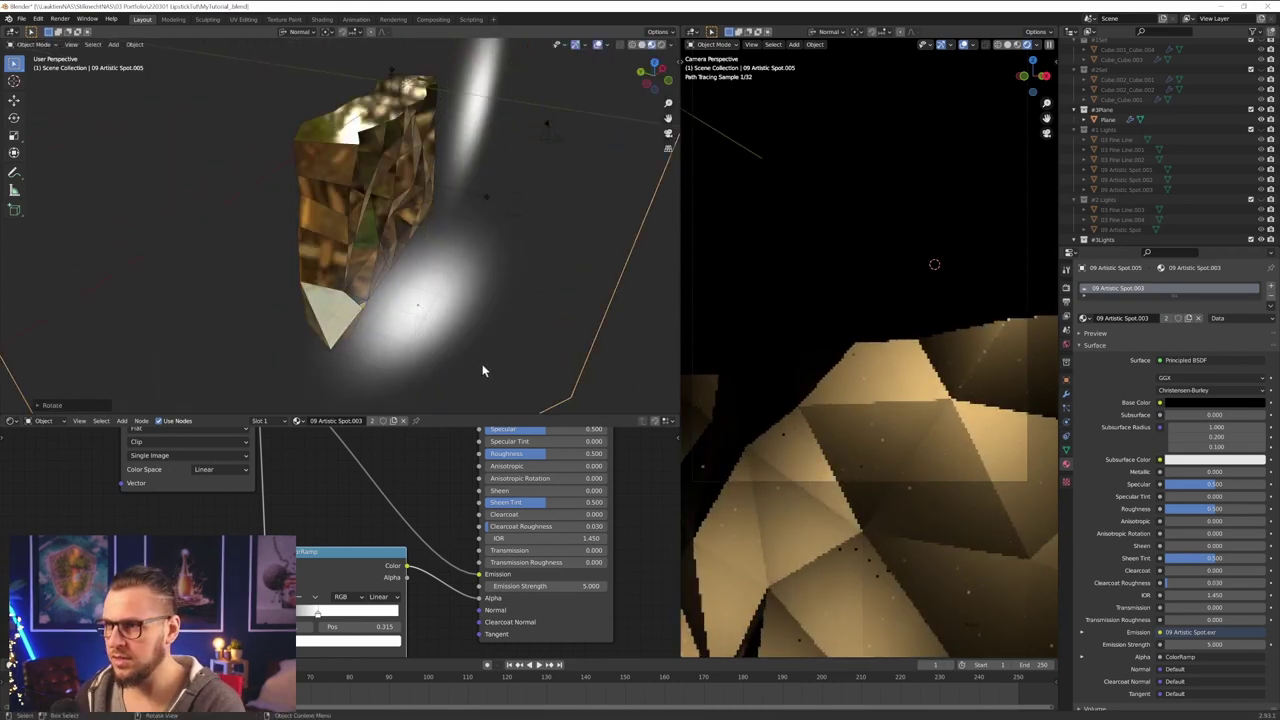
{"action": "key", "text": "g"}
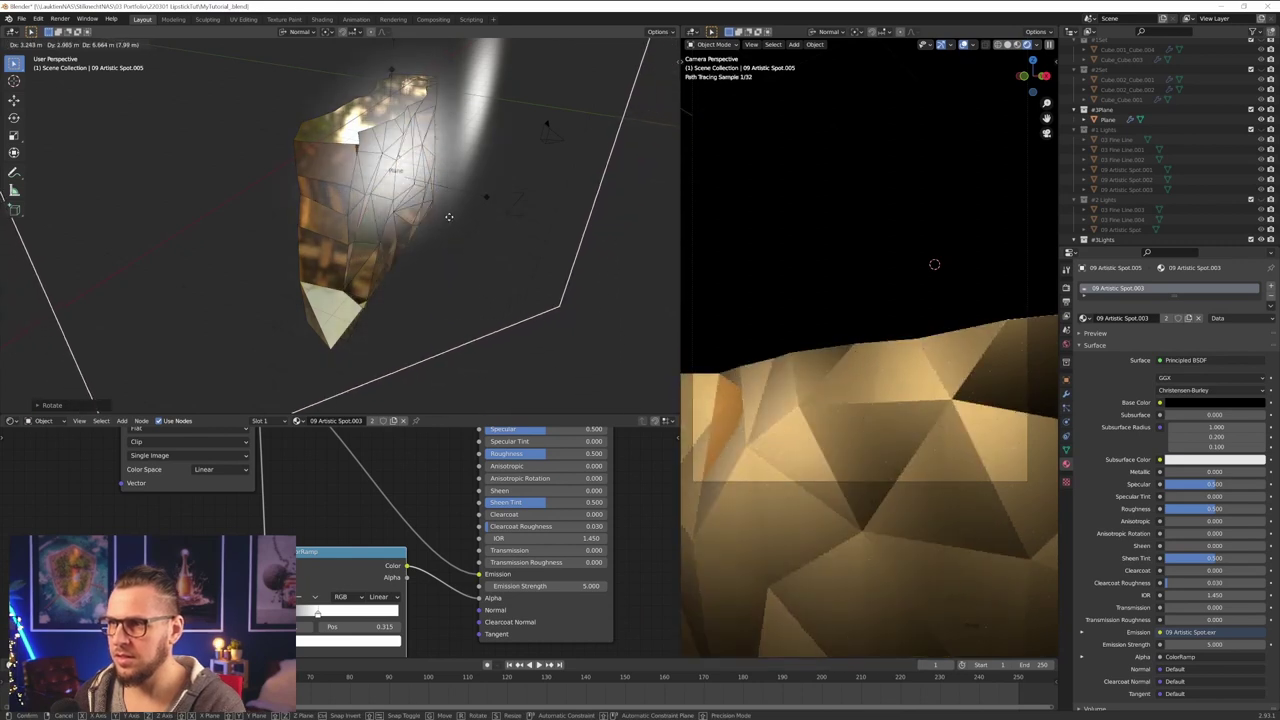
{"action": "left_click", "coordinate": [478, 338]}
{"action": "key", "text": "s"}
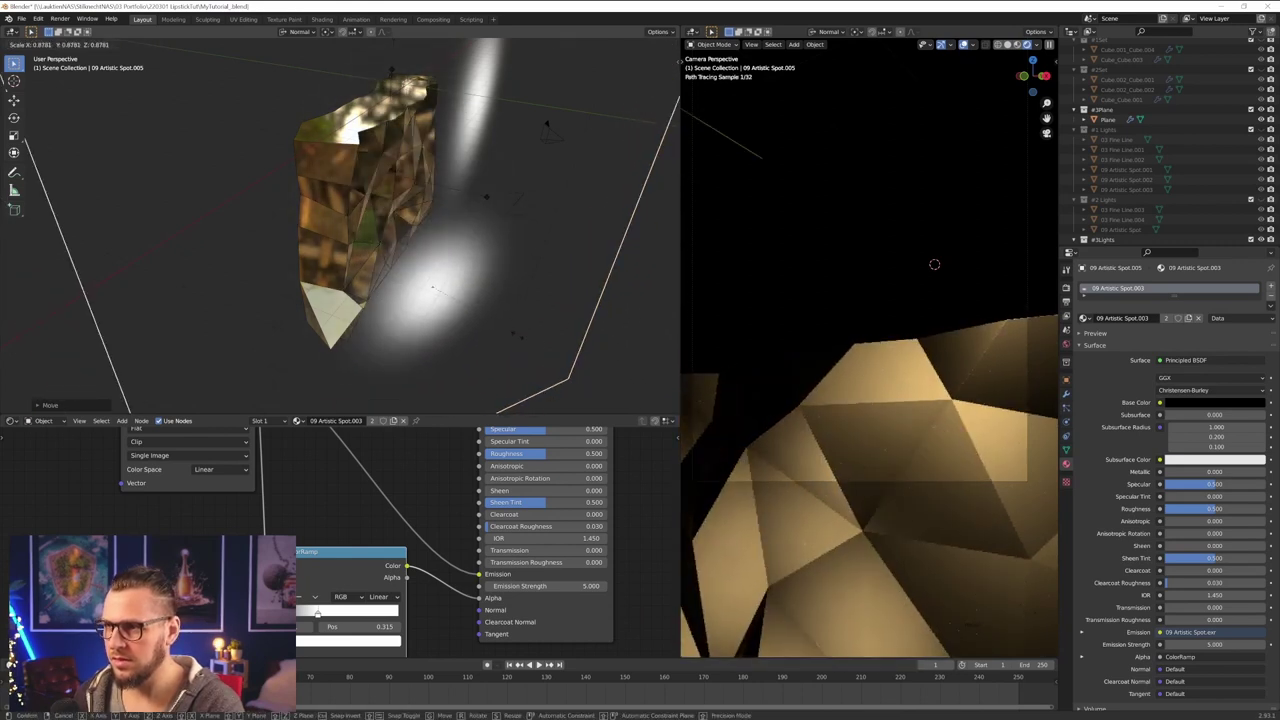
{"action": "left_click", "coordinate": [509, 333]}
- Give the duplicated spot light its own copy of the material and set its emission strength to 7, after trying 8
{"action": "scroll", "coordinate": [495, 328], "scroll_direction": "down", "scroll_amount": 5}
{"action": "middle_click_drag", "start_coordinate": [482, 323], "coordinate": [453, 345]}
{"action": "left_click", "coordinate": [1166, 318]}
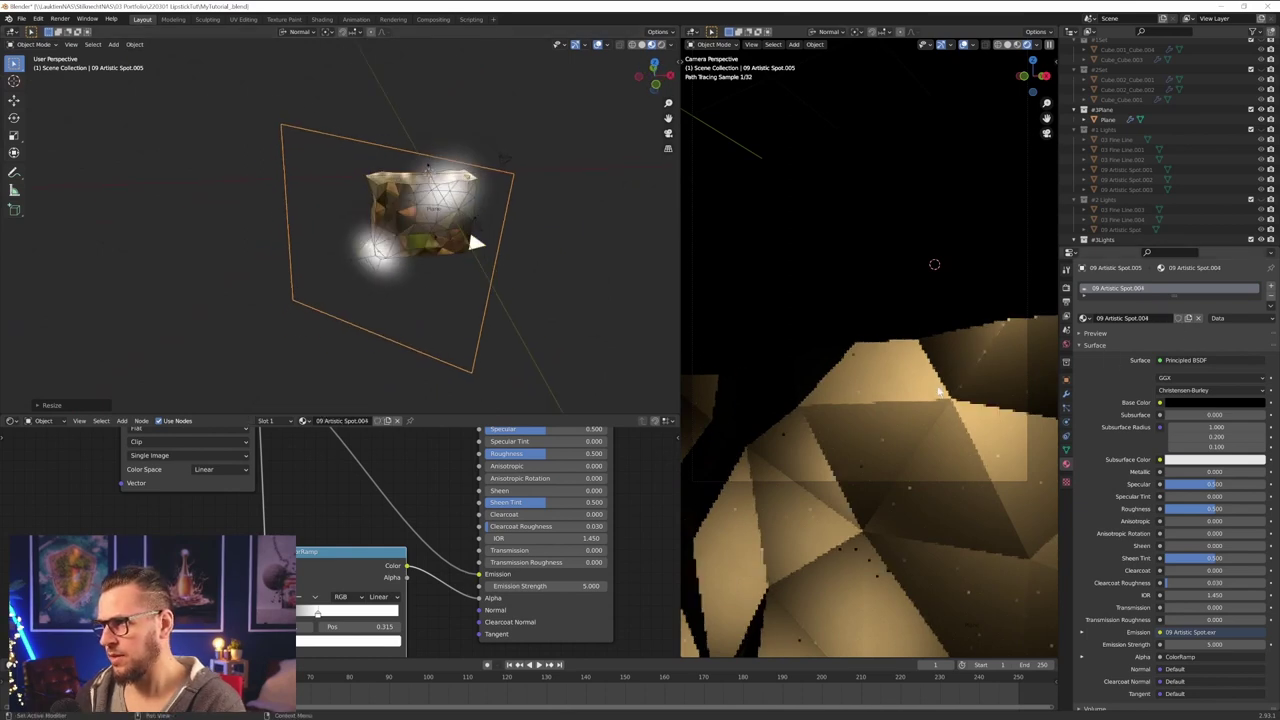
{"action": "left_click", "coordinate": [545, 586]}
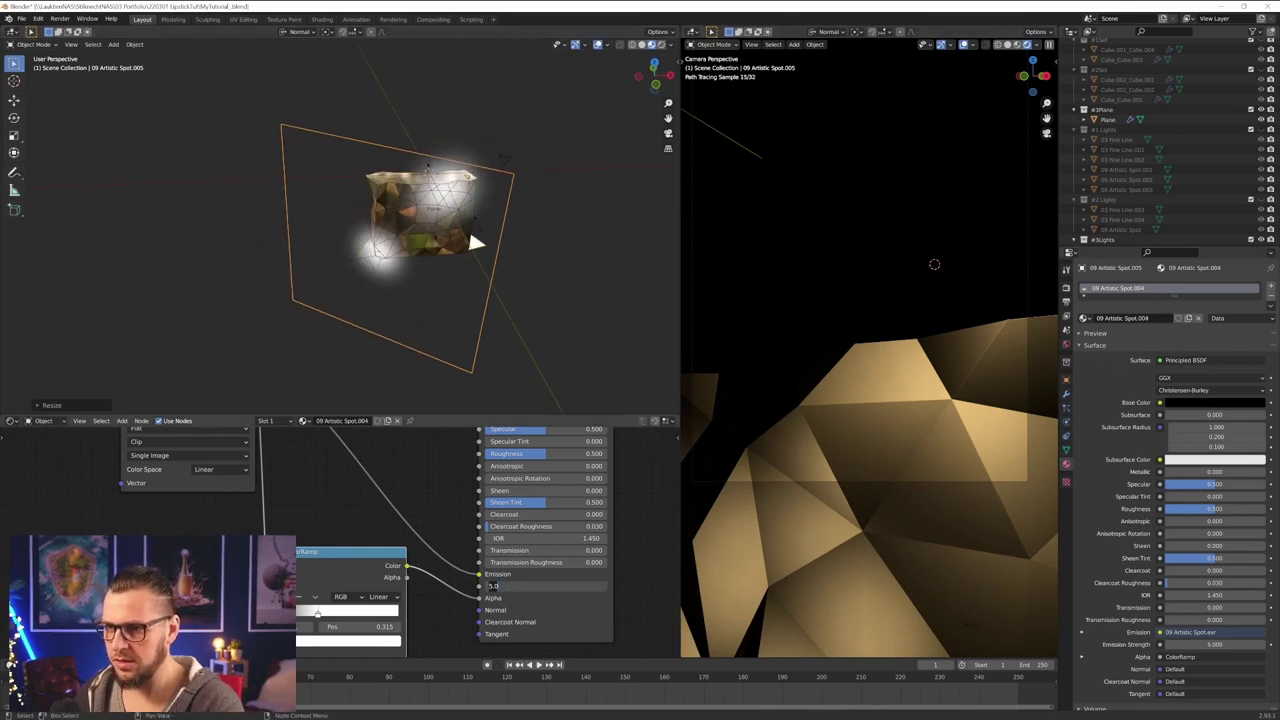
{"action": "type", "text": "8"}
{"action": "key", "text": "Return"}
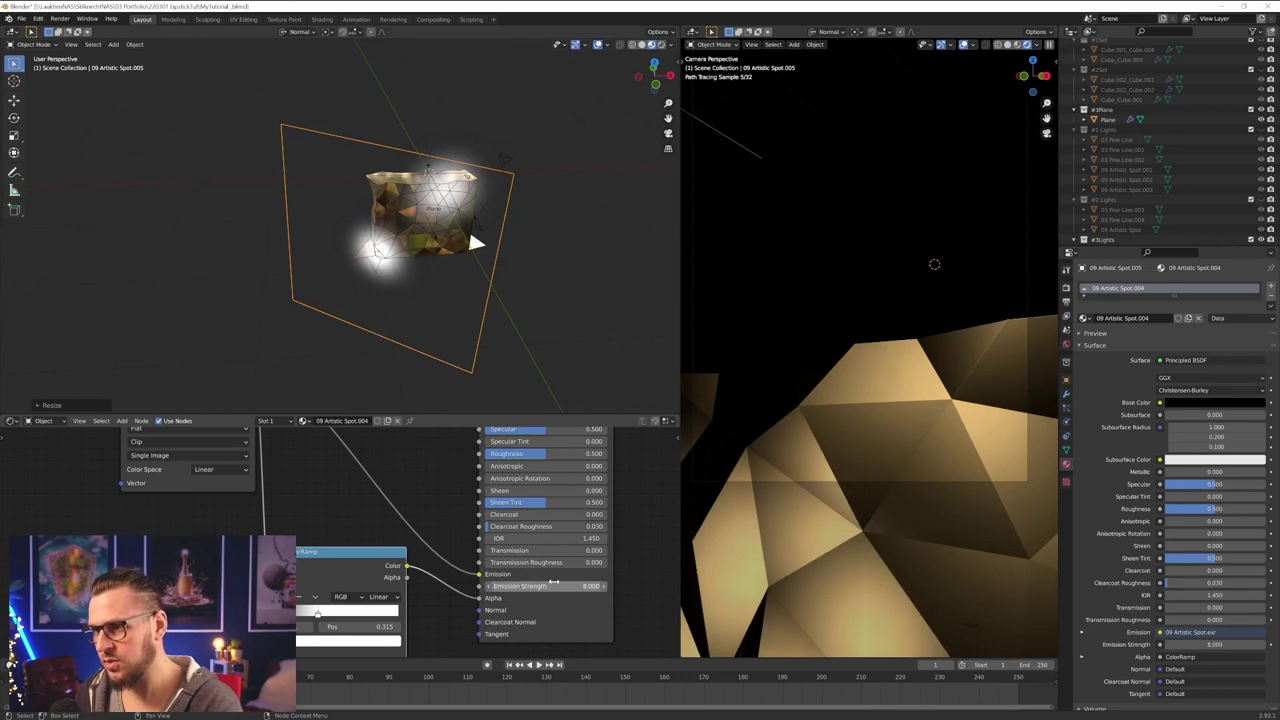
{"action": "left_click", "coordinate": [545, 586]}
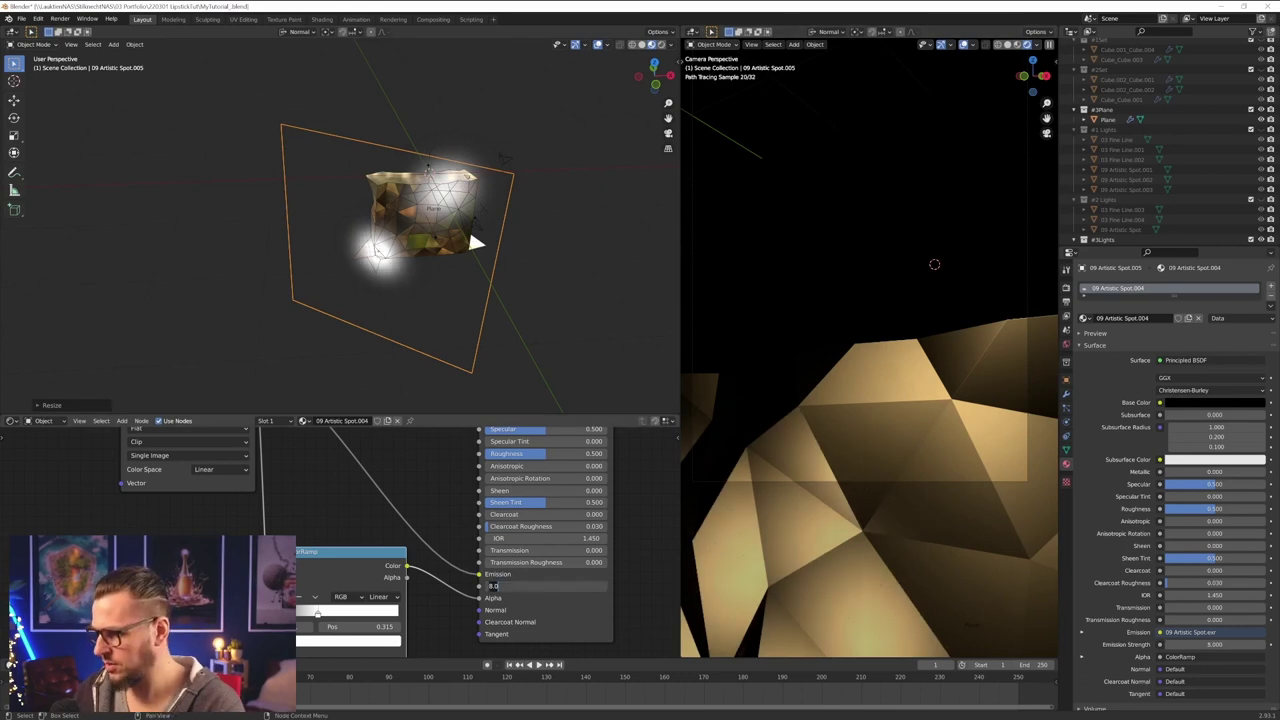
{"action": "type", "text": "7"}
{"action": "key", "text": "Return"}
- Duplicate the side spot light and place the copy above it, near the upper corner of the gold base
{"action": "key", "text": "g"}
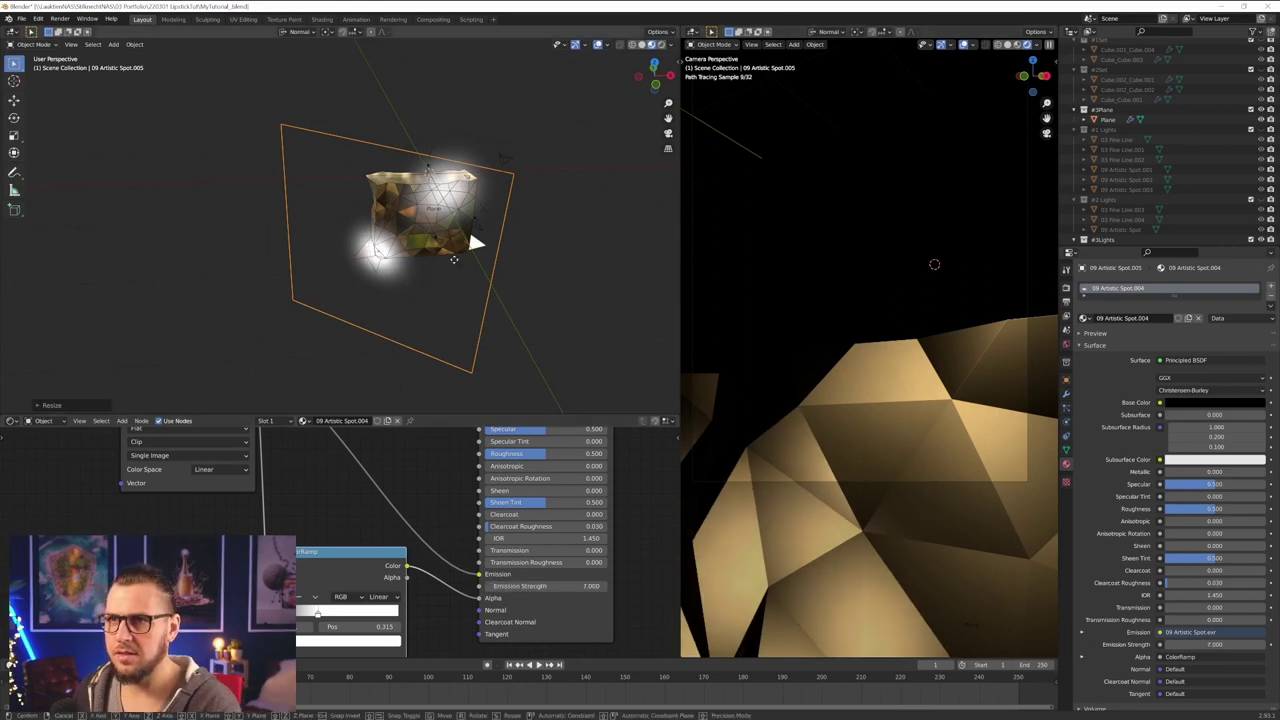
{"action": "left_click", "coordinate": [403, 268]}
{"action": "key", "text": "shift+d"}
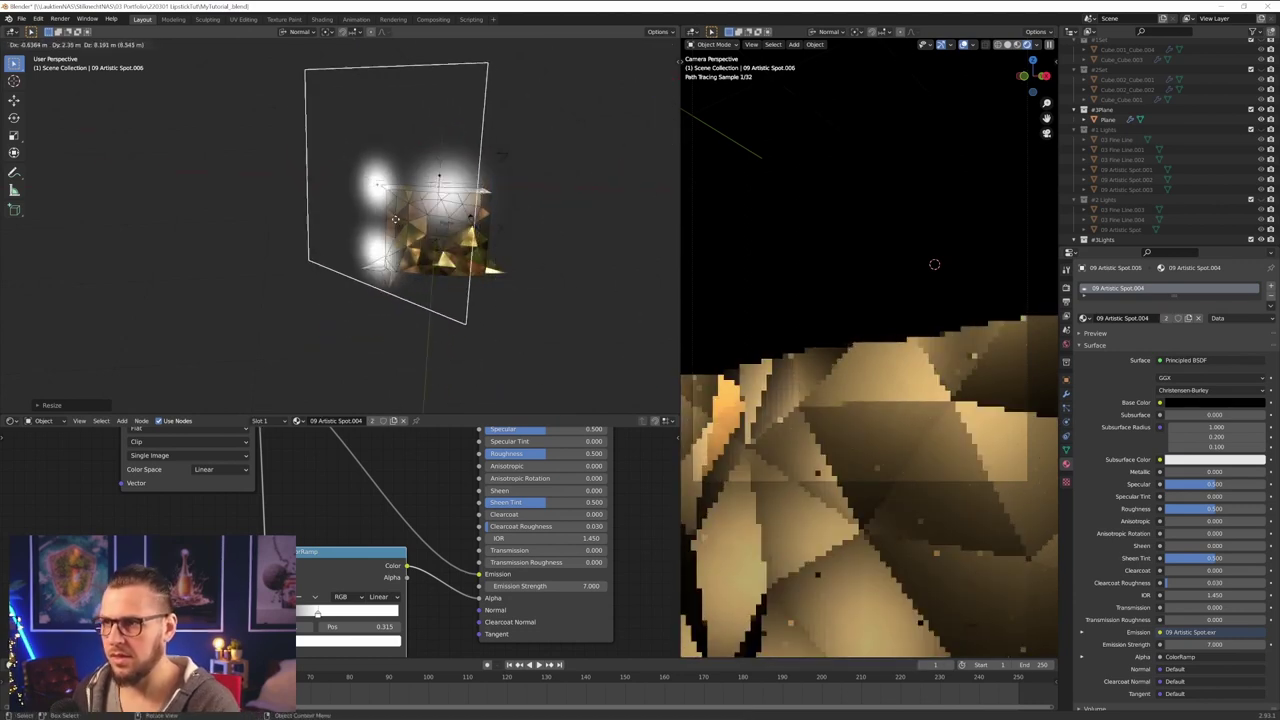
{"action": "left_click", "coordinate": [384, 219]}
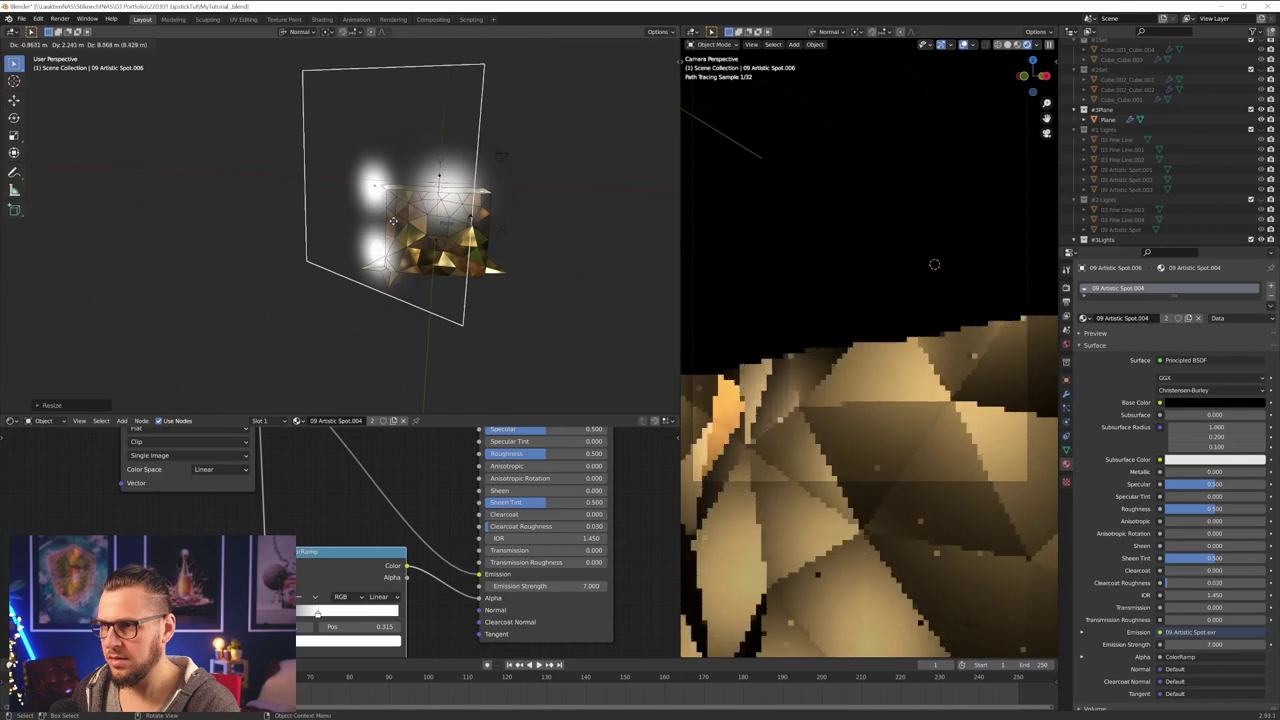
{"action": "left_click", "coordinate": [402, 207]}
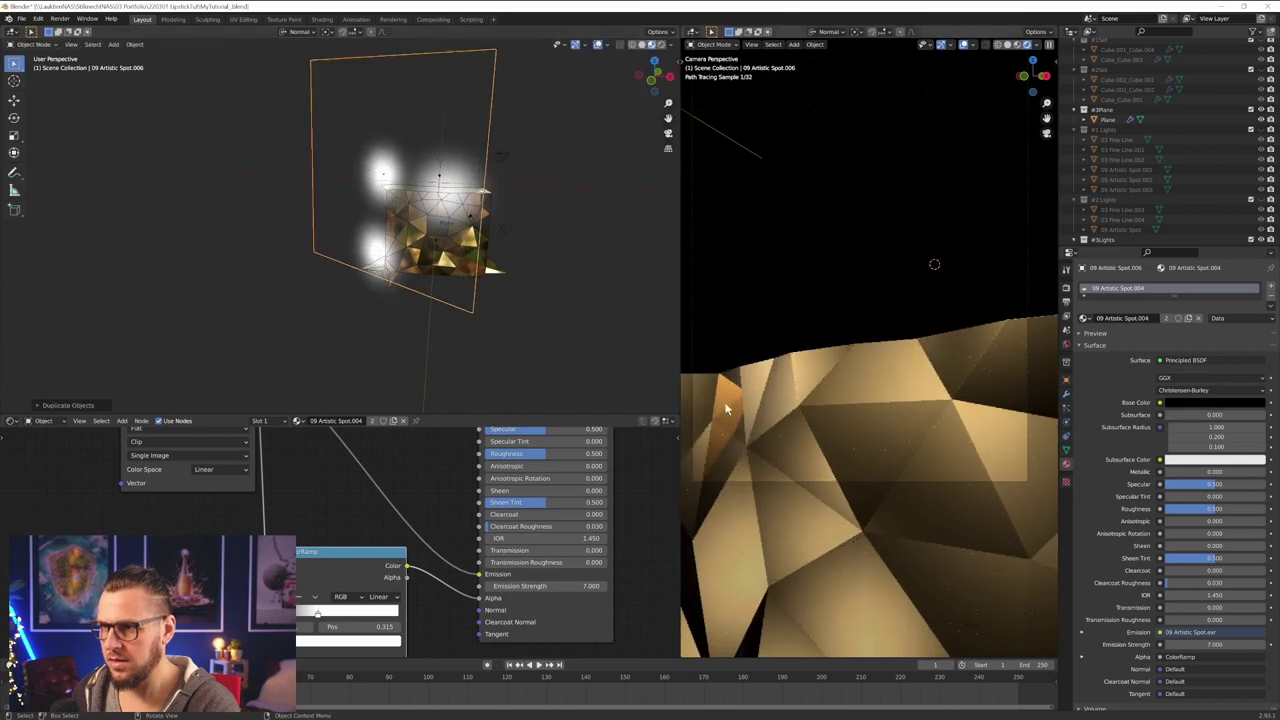
- Select the gold base plane and set the strength of its Displace modifier to 0.3
{"action": "middle_click_drag", "start_coordinate": [766, 413], "coordinate": [757, 322]}
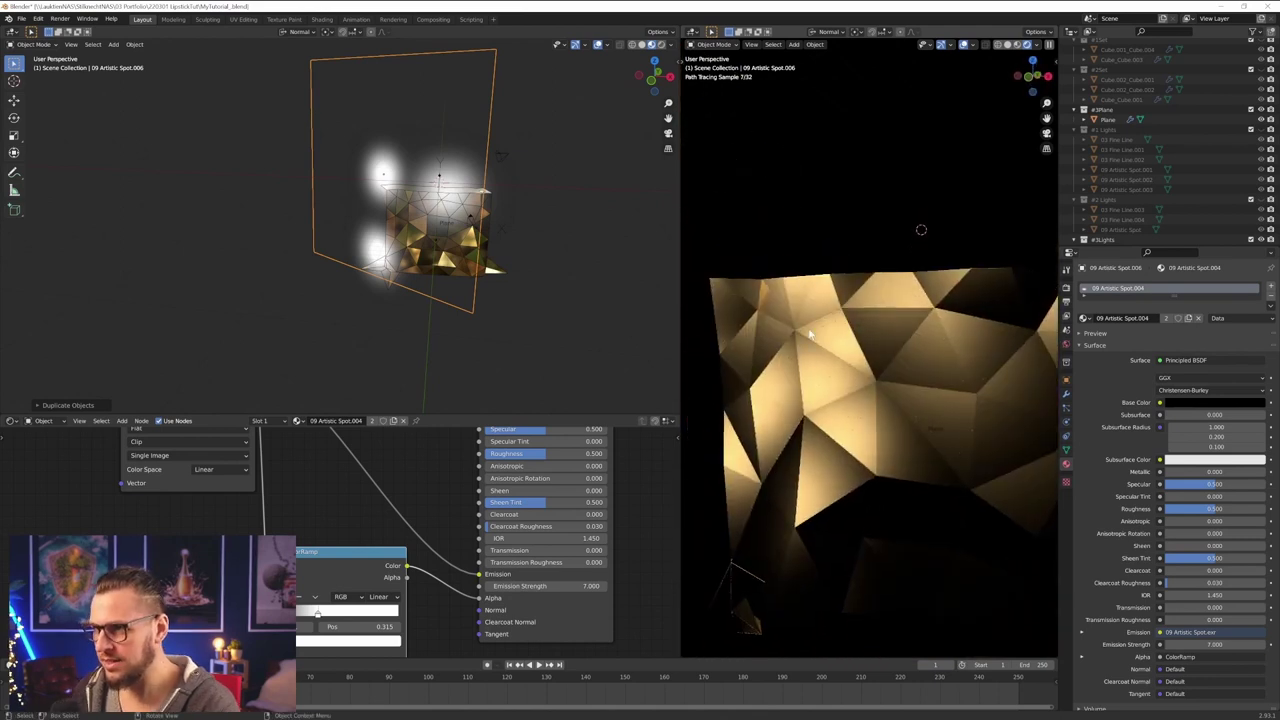
{"action": "key", "text": "KP_0"}
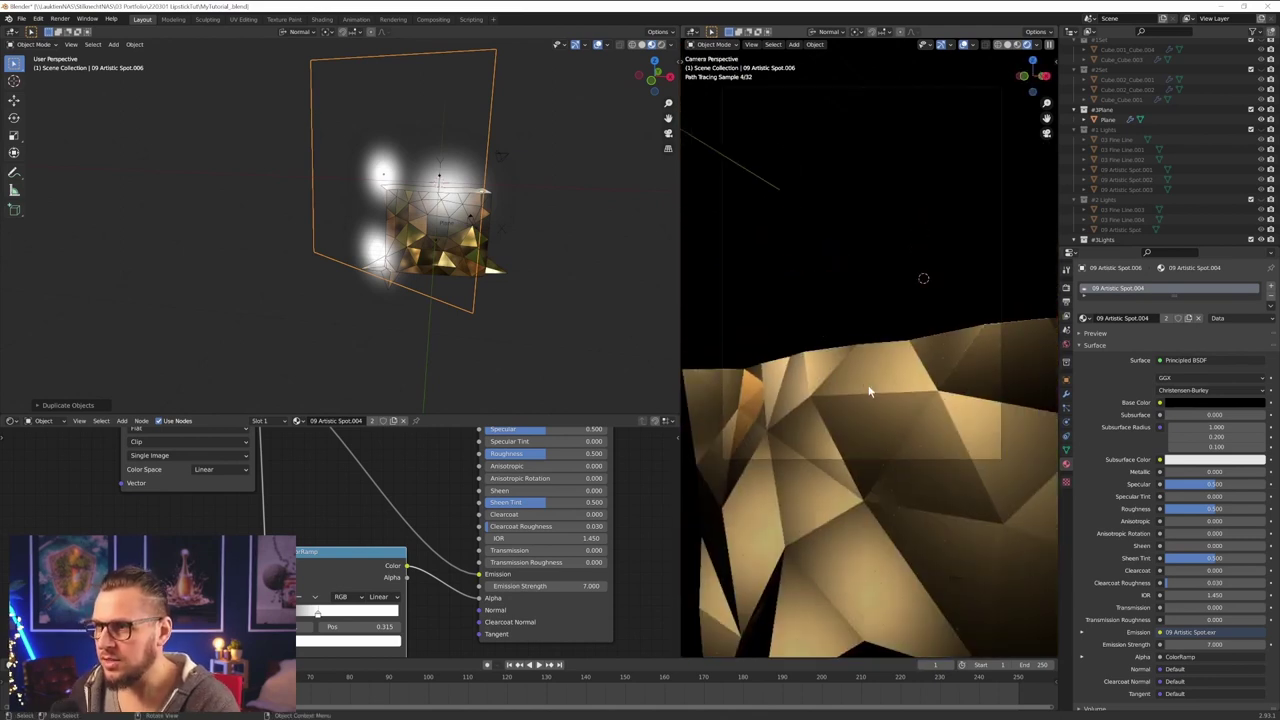
{"action": "left_click", "coordinate": [870, 392]}
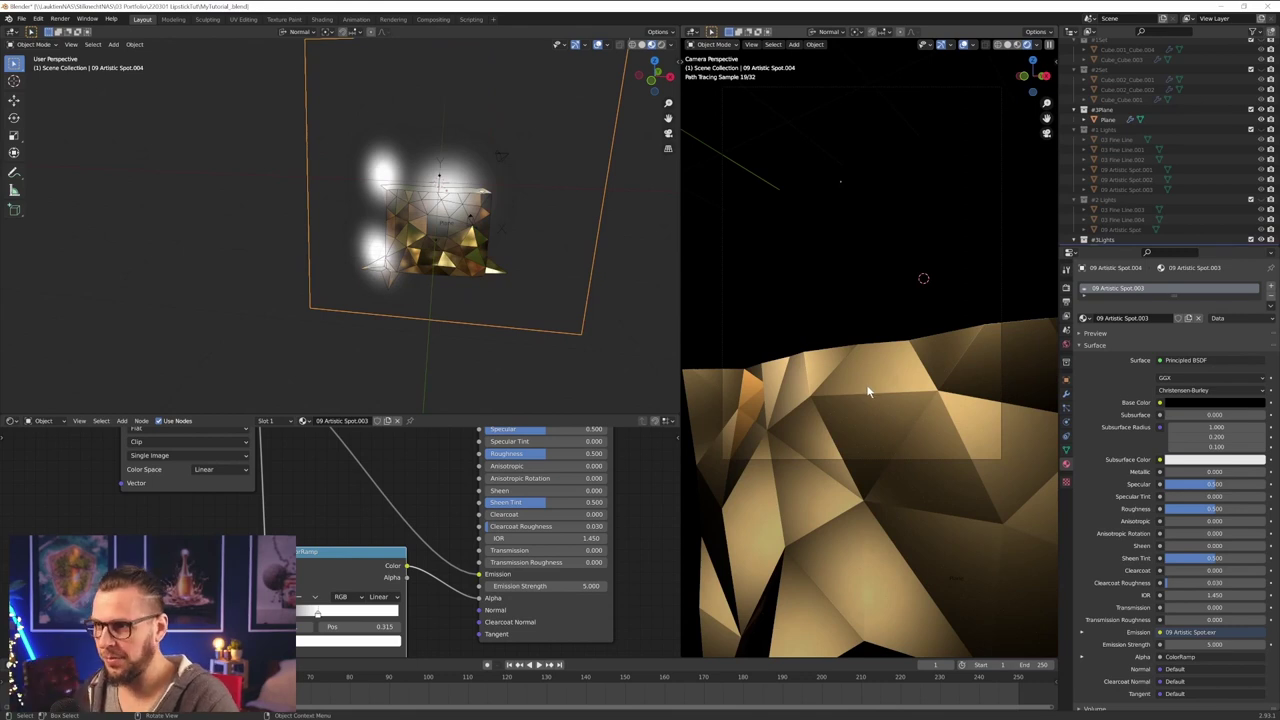
{"action": "left_click", "coordinate": [850, 542]}
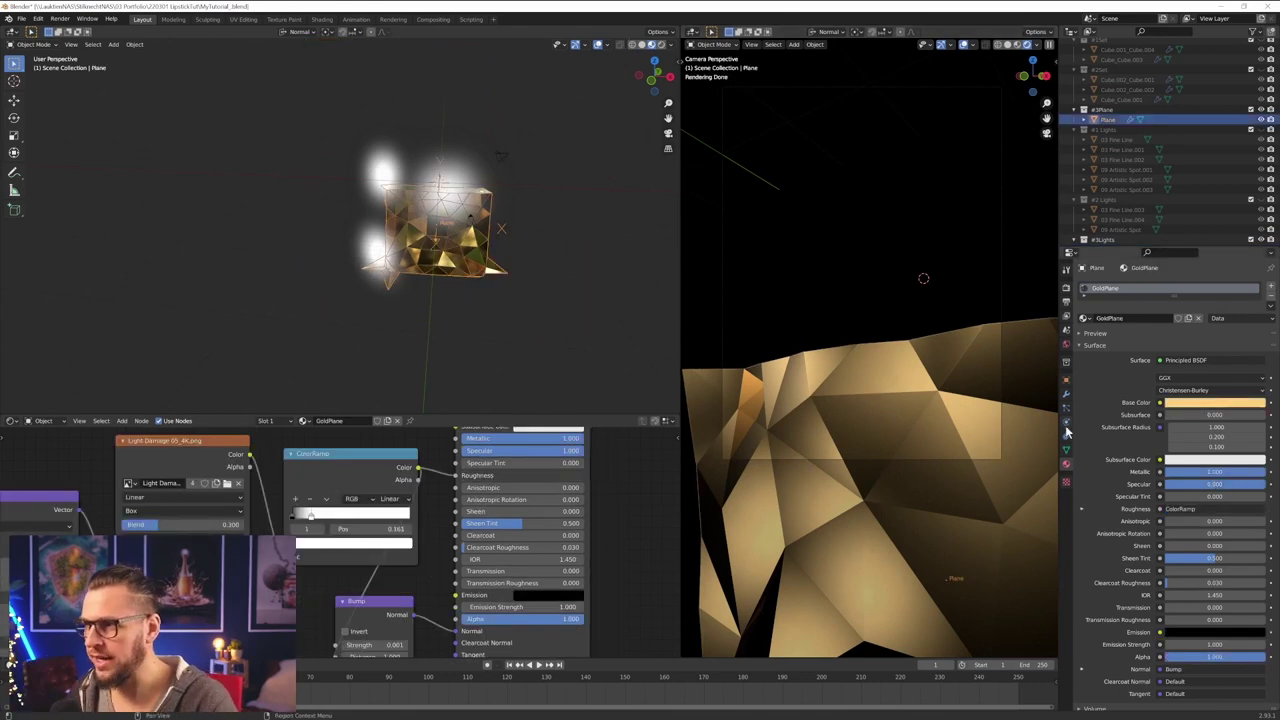
{"action": "left_click", "coordinate": [1066, 386]}
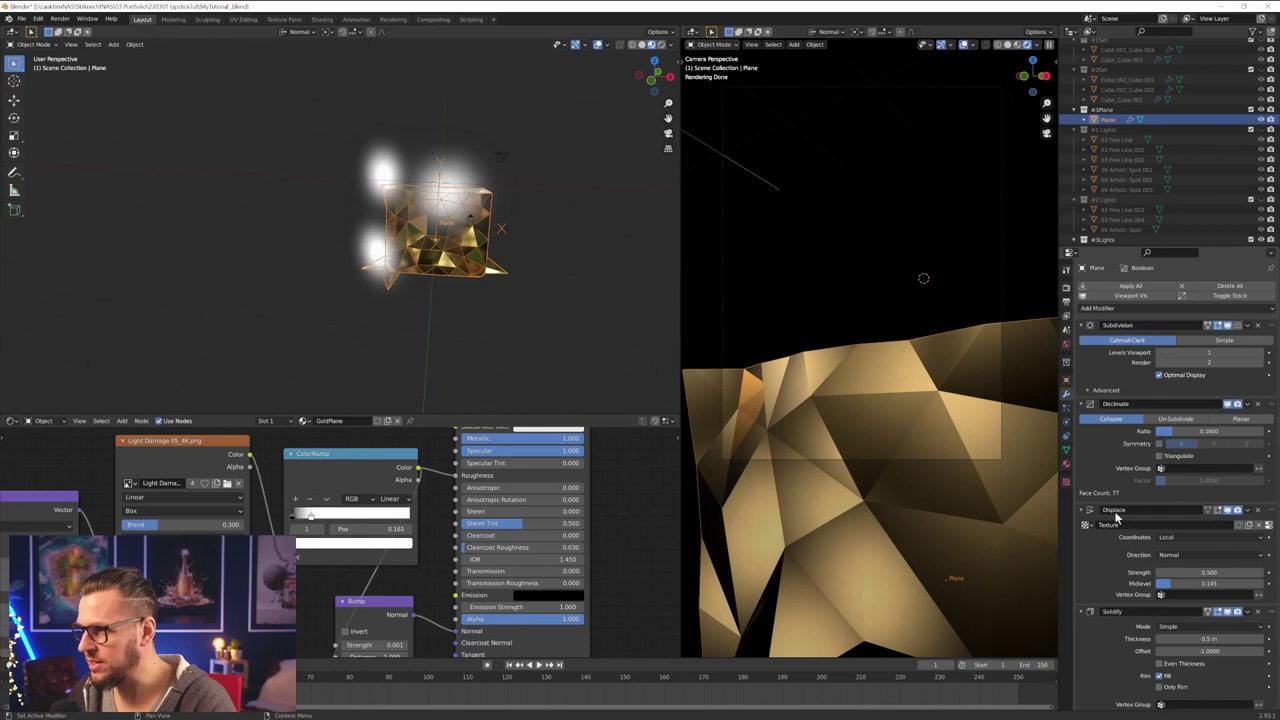
{"action": "left_click", "coordinate": [1210, 572]}
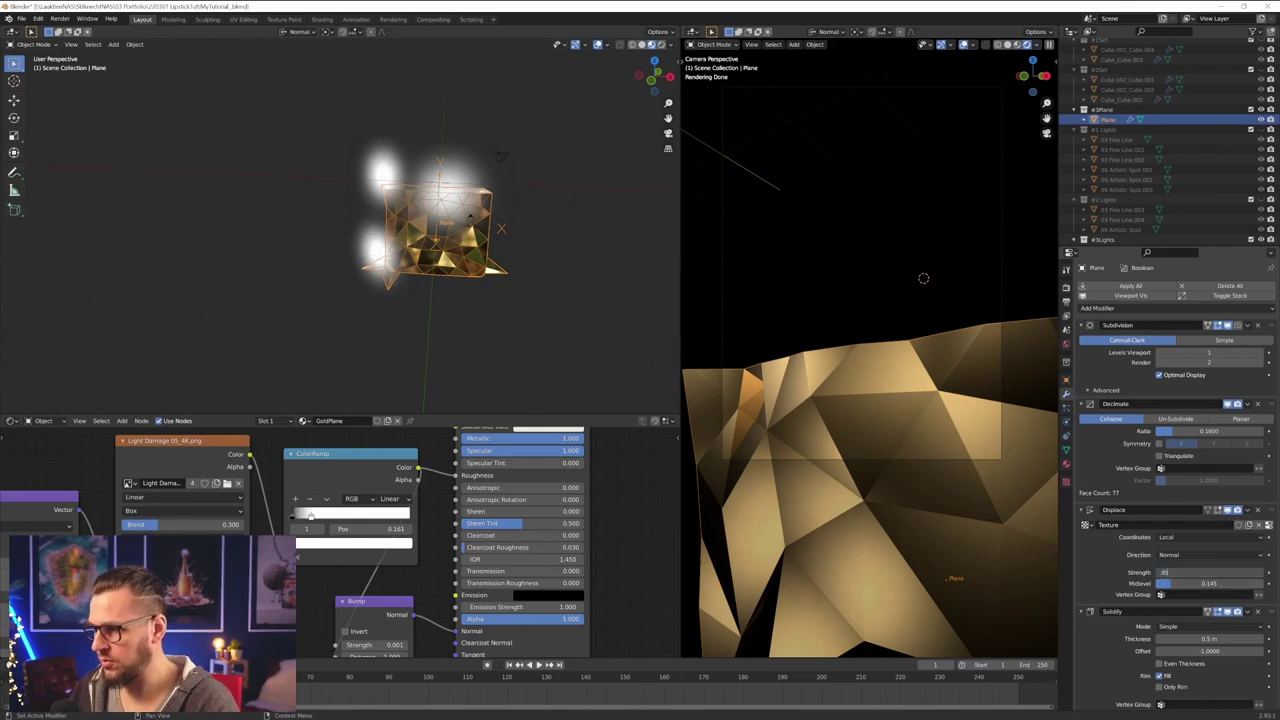
{"action": "key", "text": "Return"}
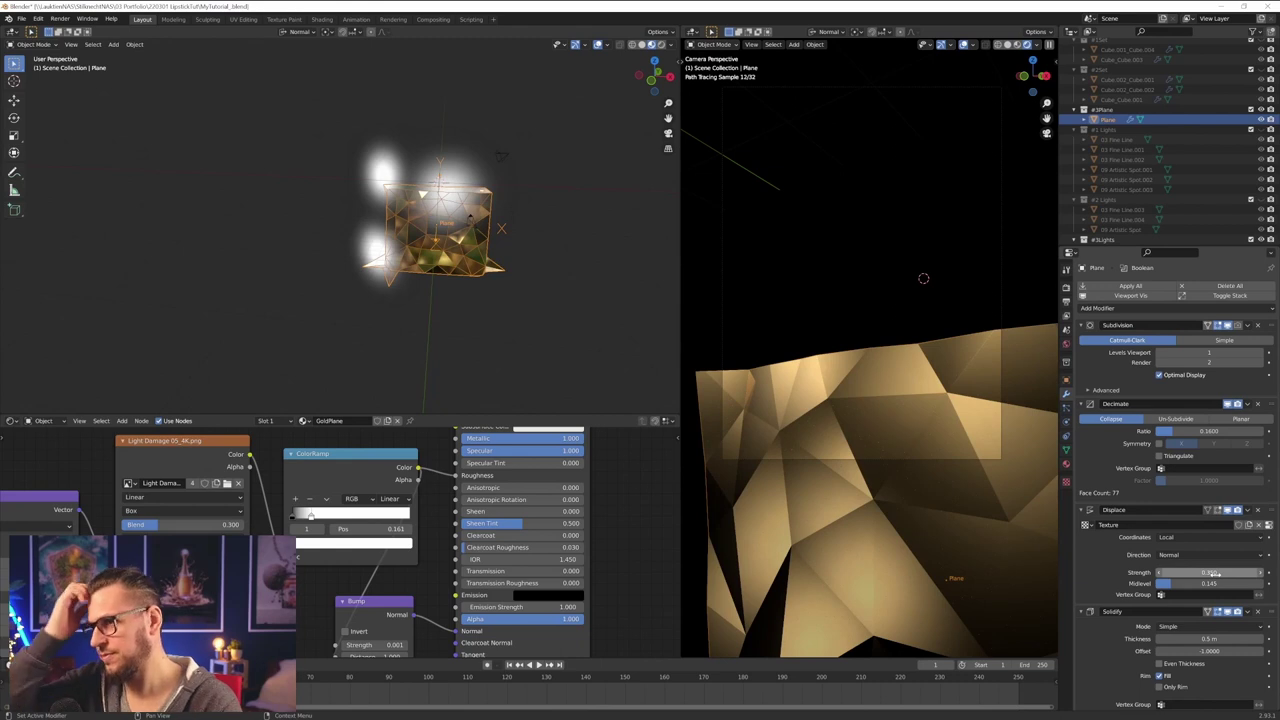
{"action": "left_click", "coordinate": [1213, 572]}
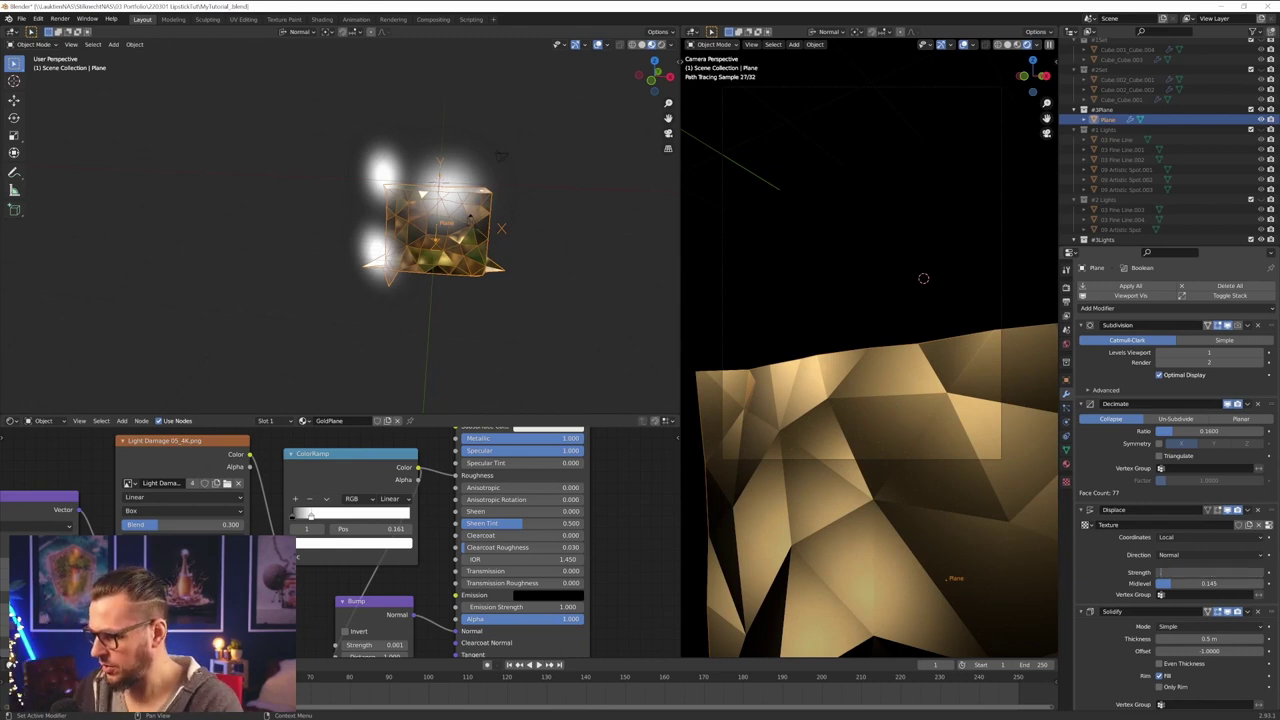
{"action": "key", "text": "Return"}
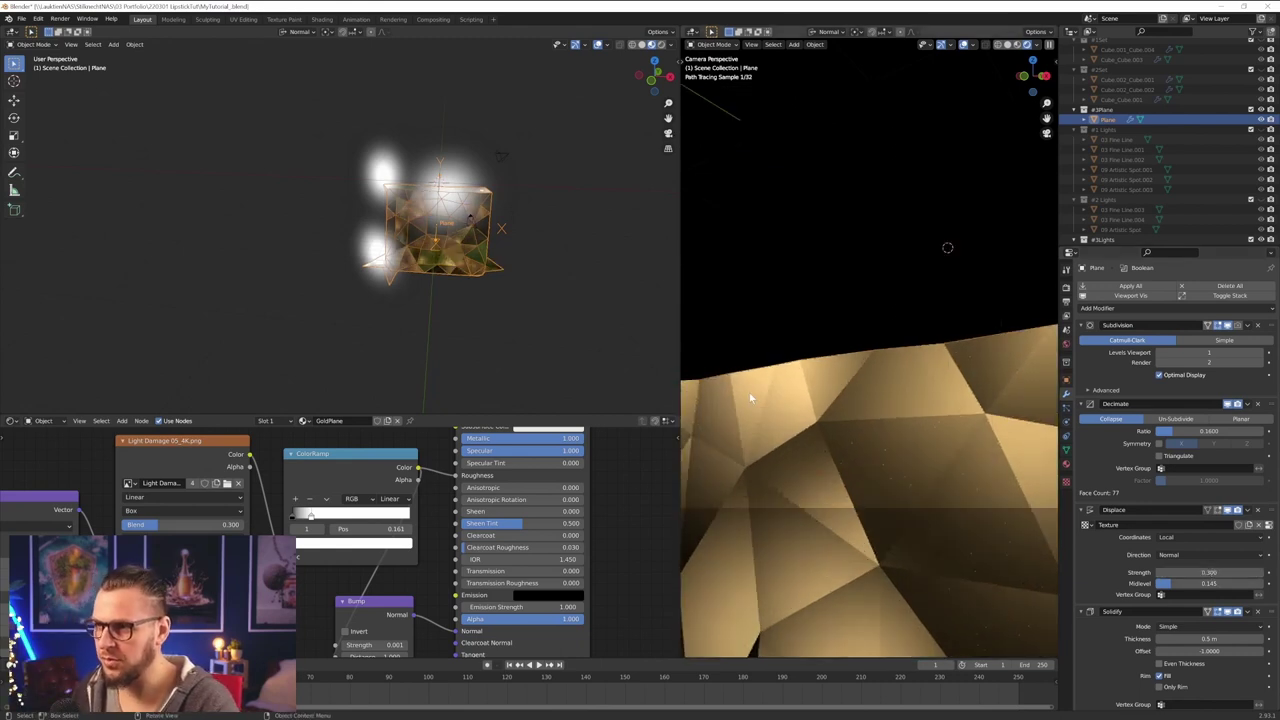
- Check the gold facets up close in the camera view and set the Displace modifier's strength to 0.35
{"action": "middle_click_drag", "start_coordinate": [788, 410], "coordinate": [844, 398], "text": "shift"}
{"action": "scroll", "coordinate": [767, 429], "scroll_direction": "up", "scroll_amount": 3}
{"action": "middle_click_drag", "start_coordinate": [743, 443], "coordinate": [773, 428], "text": "shift"}
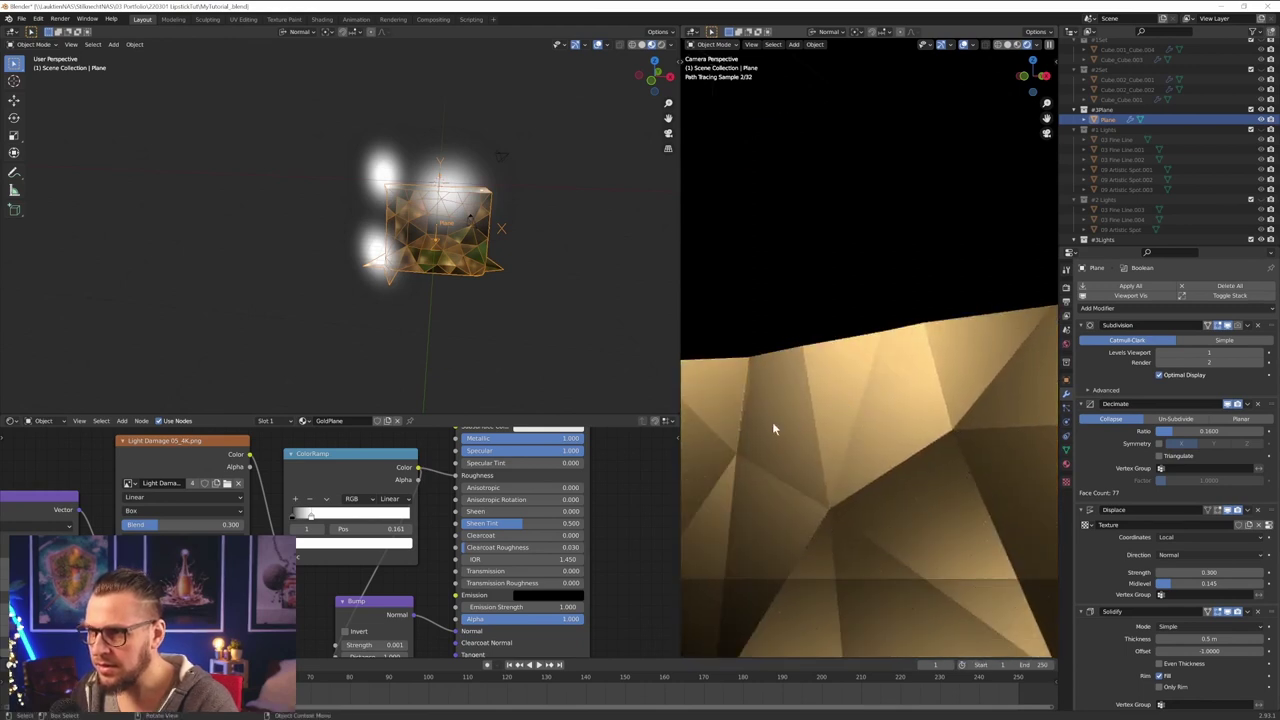
{"action": "left_click", "coordinate": [1205, 572]}
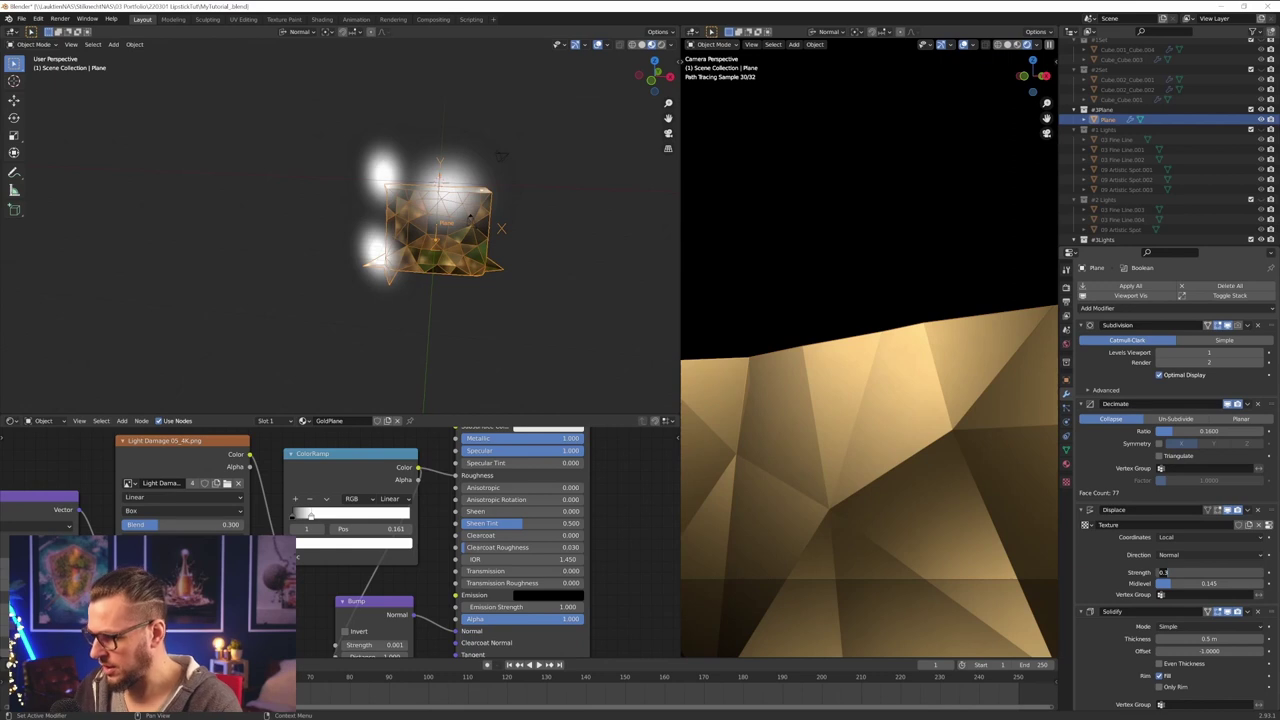
{"action": "type", "text": ".35"}
{"action": "key", "text": "Return"}
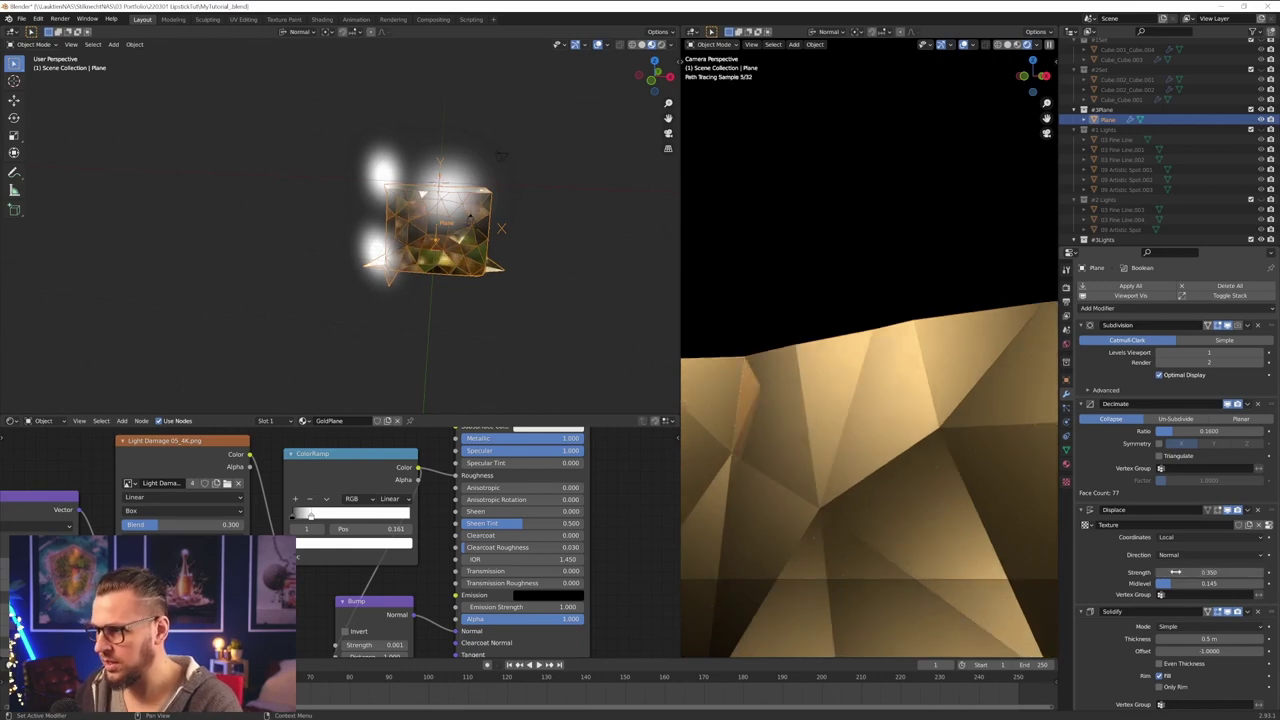
- Try other sizes for the Clouds texture of the gold base's Displace modifier and inspect the facets
{"action": "left_click", "coordinate": [1066, 482]}
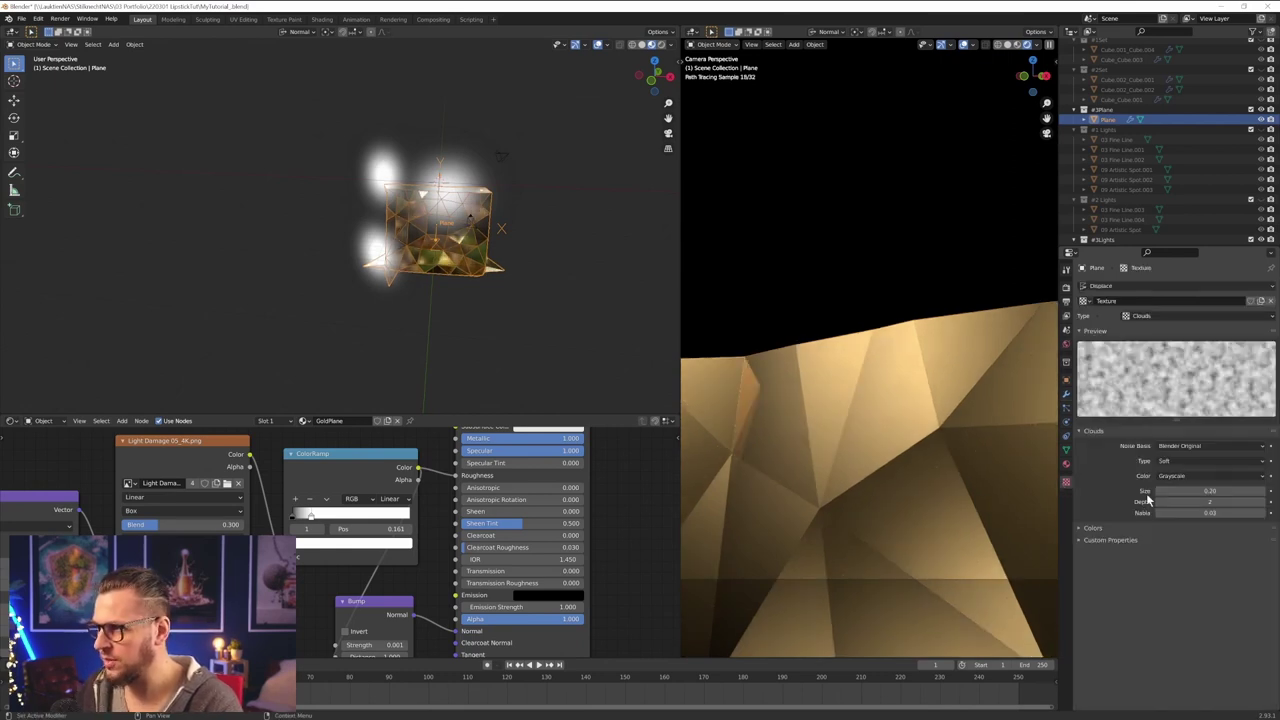
{"action": "scroll", "coordinate": [791, 490], "scroll_direction": "down", "scroll_amount": 2}
{"action": "mouse_move", "coordinate": [1202, 490]}
{"action": "left_mouse_down"}
{"action": "mouse_move", "coordinate": [1228, 490]}
{"action": "mouse_move", "coordinate": [1200, 490]}
{"action": "left_mouse_up"}
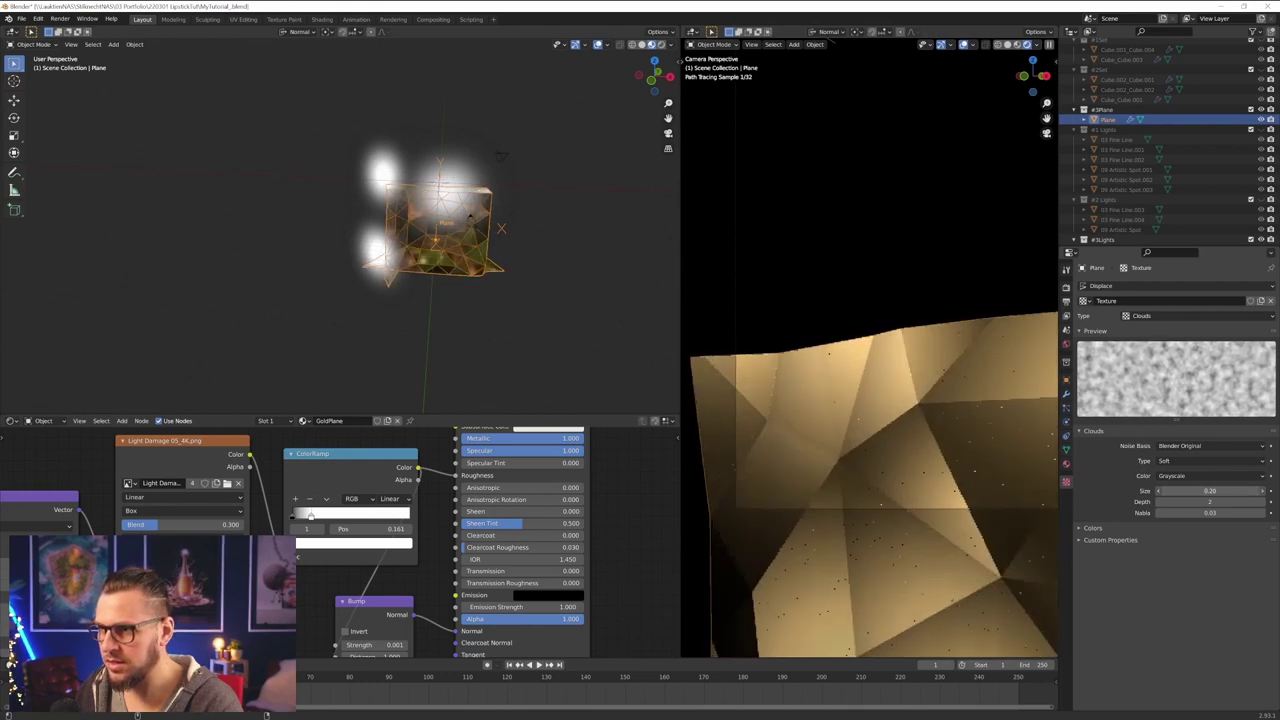
{"action": "scroll", "coordinate": [948, 496], "scroll_direction": "down", "scroll_amount": 1}
{"action": "mouse_move", "coordinate": [948, 496]}
{"action": "middle_mouse_down", "text": "shift"}
{"action": "mouse_move", "coordinate": [860, 507]}
{"action": "mouse_move", "coordinate": [926, 506]}
{"action": "middle_mouse_up", "text": "shift"}
{"action": "scroll", "coordinate": [940, 506], "scroll_direction": "down", "scroll_amount": 1}
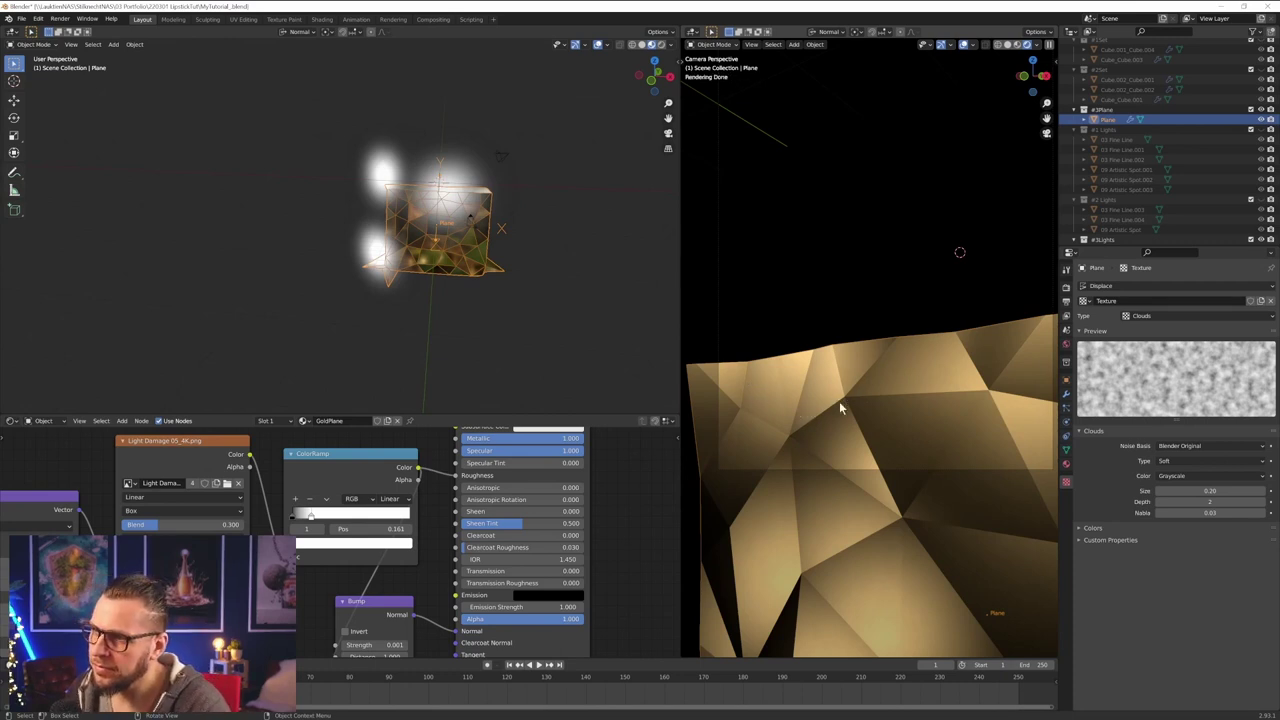
{"action": "mouse_move", "coordinate": [471, 349]}
{"action": "middle_mouse_down"}
{"action": "mouse_move", "coordinate": [508, 251]}
{"action": "mouse_move", "coordinate": [588, 285]}
{"action": "mouse_move", "coordinate": [585, 266]}
{"action": "mouse_move", "coordinate": [424, 268]}
{"action": "middle_mouse_up"}
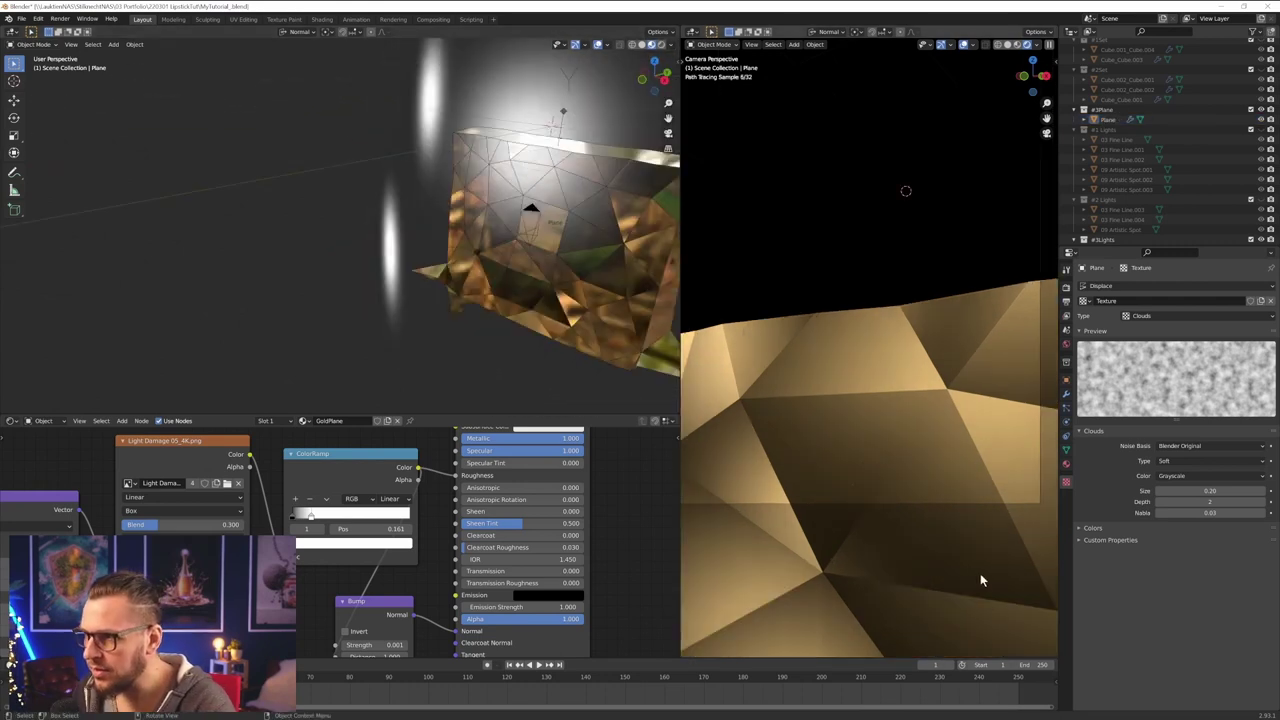
- Select the gold base plane and set the Bump node's strength in its GoldPlane material to 0.01
{"action": "left_click", "coordinate": [913, 478]}
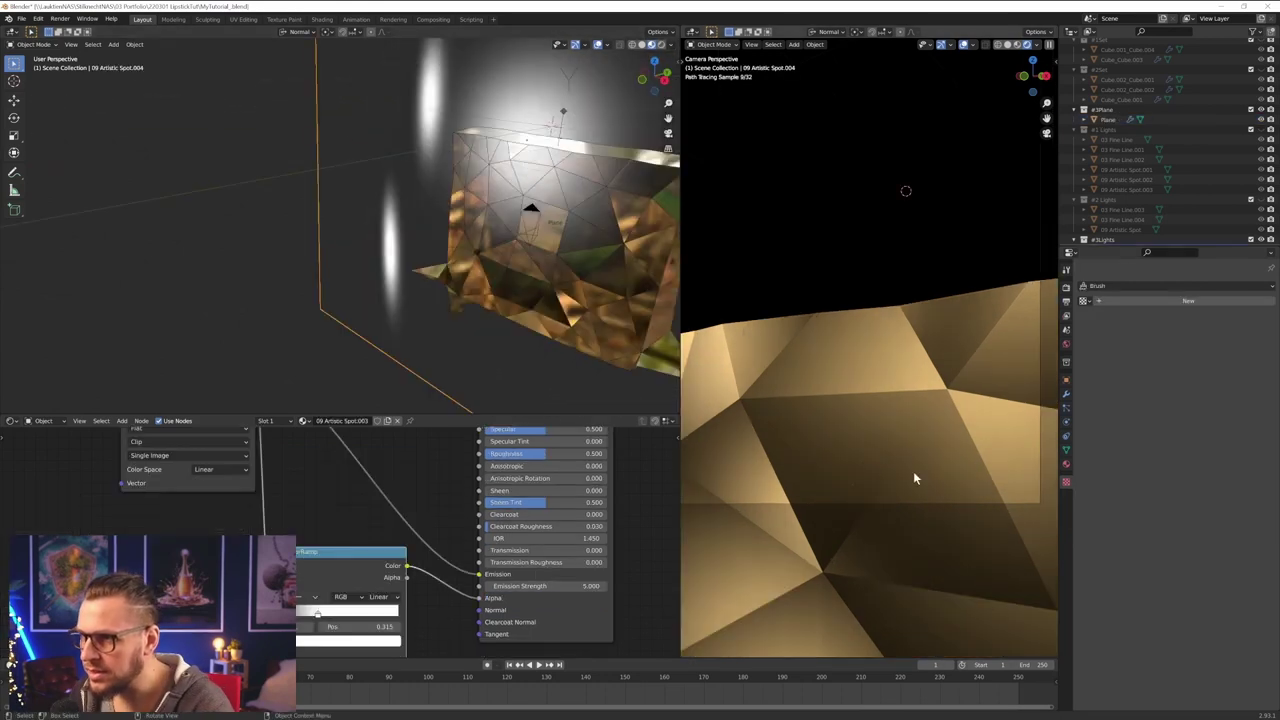
{"action": "left_click", "coordinate": [855, 470]}
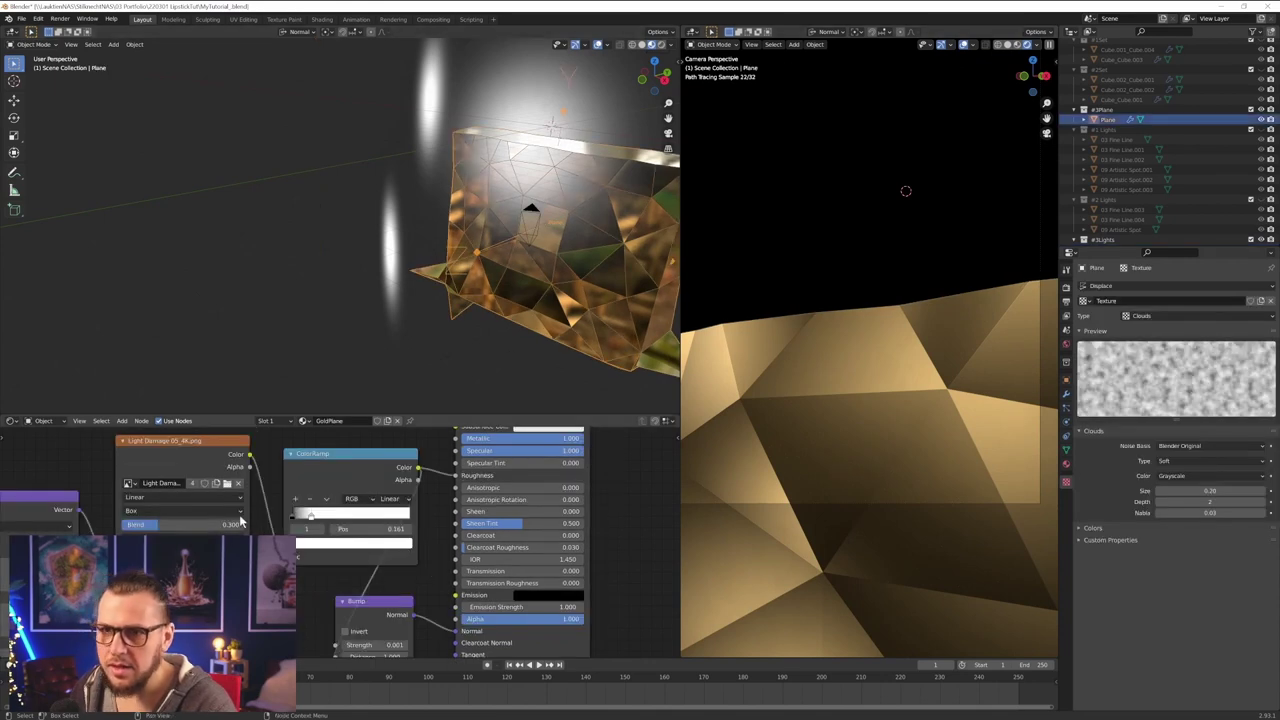
{"action": "scroll", "coordinate": [273, 523], "scroll_direction": "down", "scroll_amount": 1}
{"action": "middle_click_drag", "start_coordinate": [363, 571], "coordinate": [315, 541]}
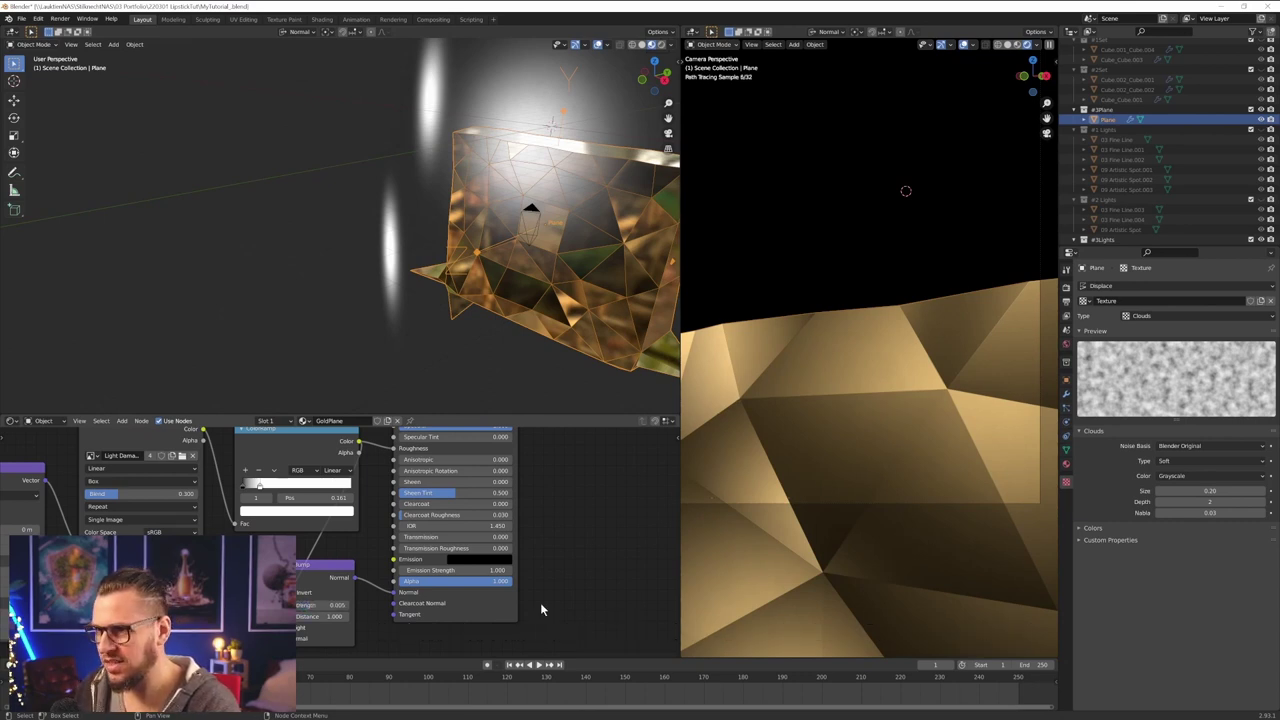
{"action": "left_click", "coordinate": [320, 605]}
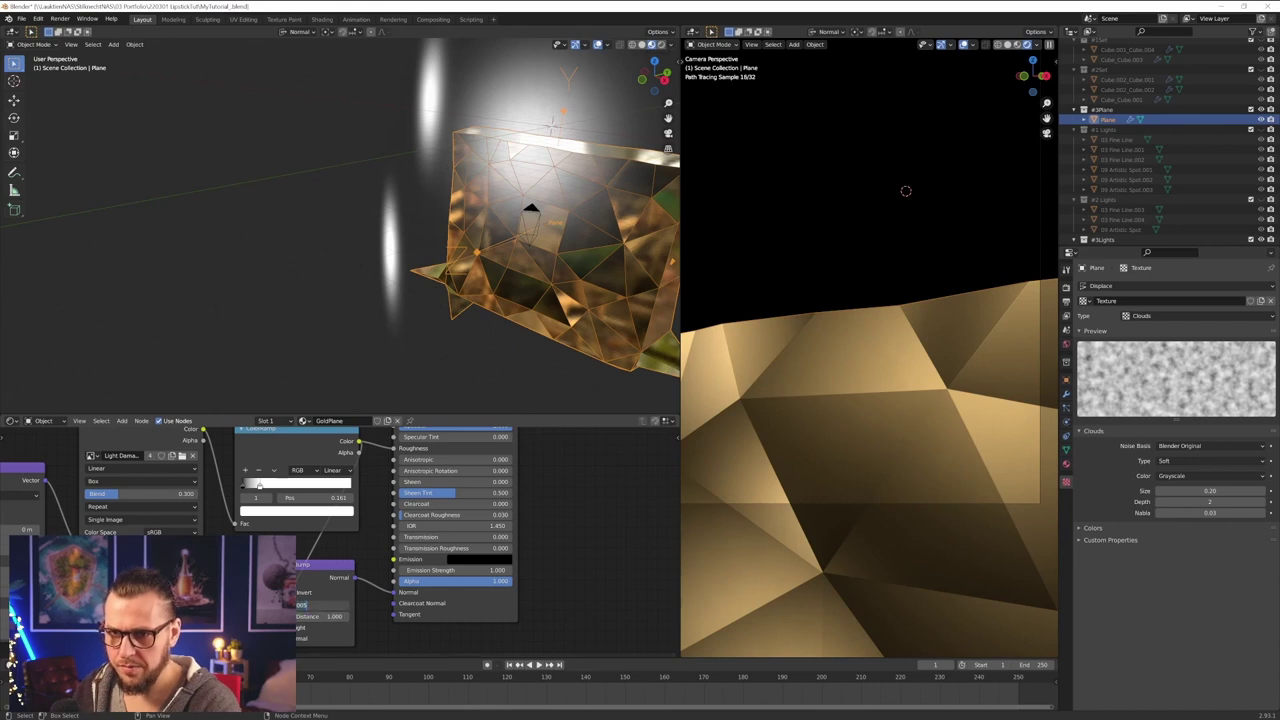
{"action": "type", "text": "0.01"}
{"action": "key", "text": "Return"}
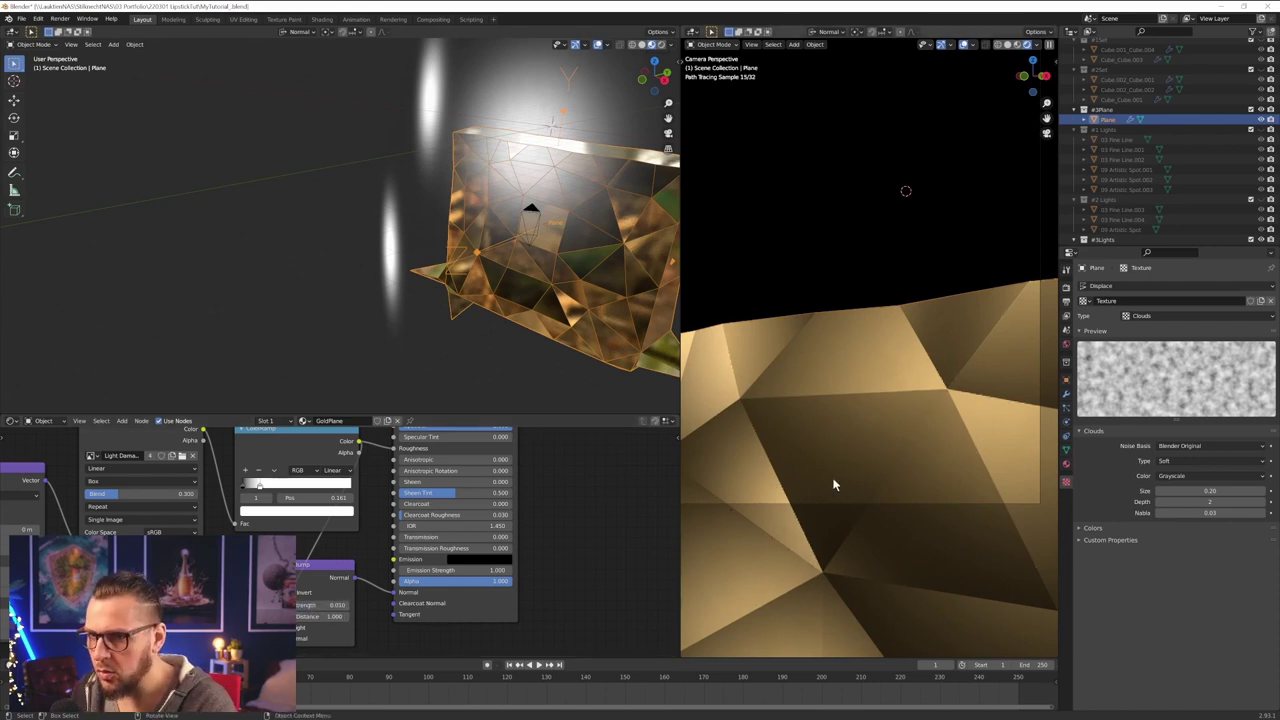
- Enable Invert on the GoldPlane material's Bump node and inspect the surface texture up close in the camera view
{"action": "scroll", "coordinate": [819, 478], "scroll_direction": "up", "scroll_amount": 2}
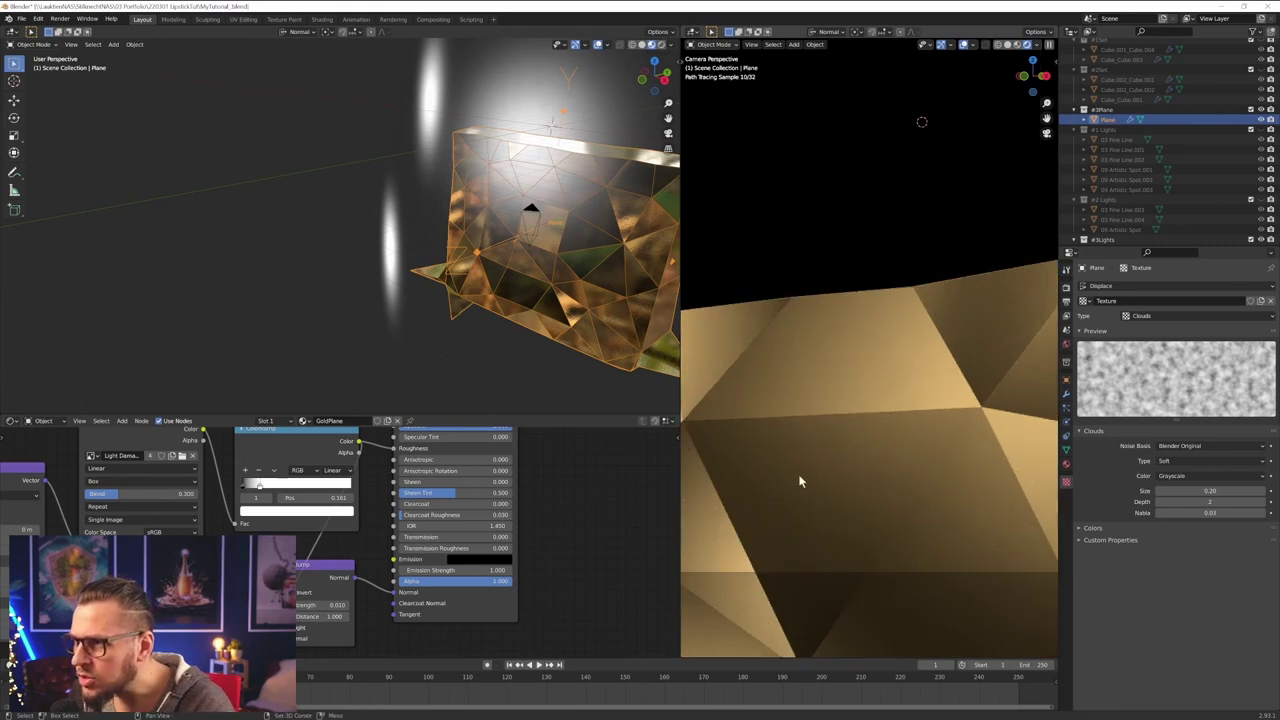
{"action": "middle_click_drag", "start_coordinate": [797, 480], "coordinate": [876, 455]}
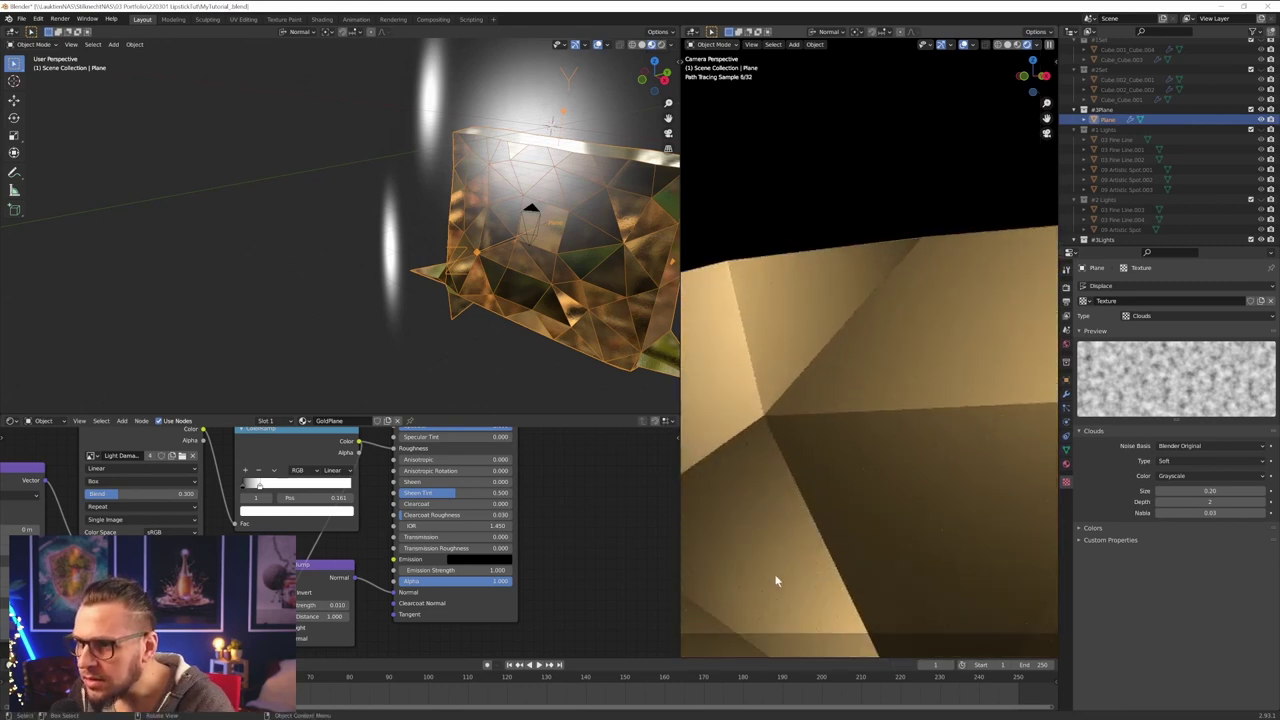
{"action": "left_click", "coordinate": [306, 592]}
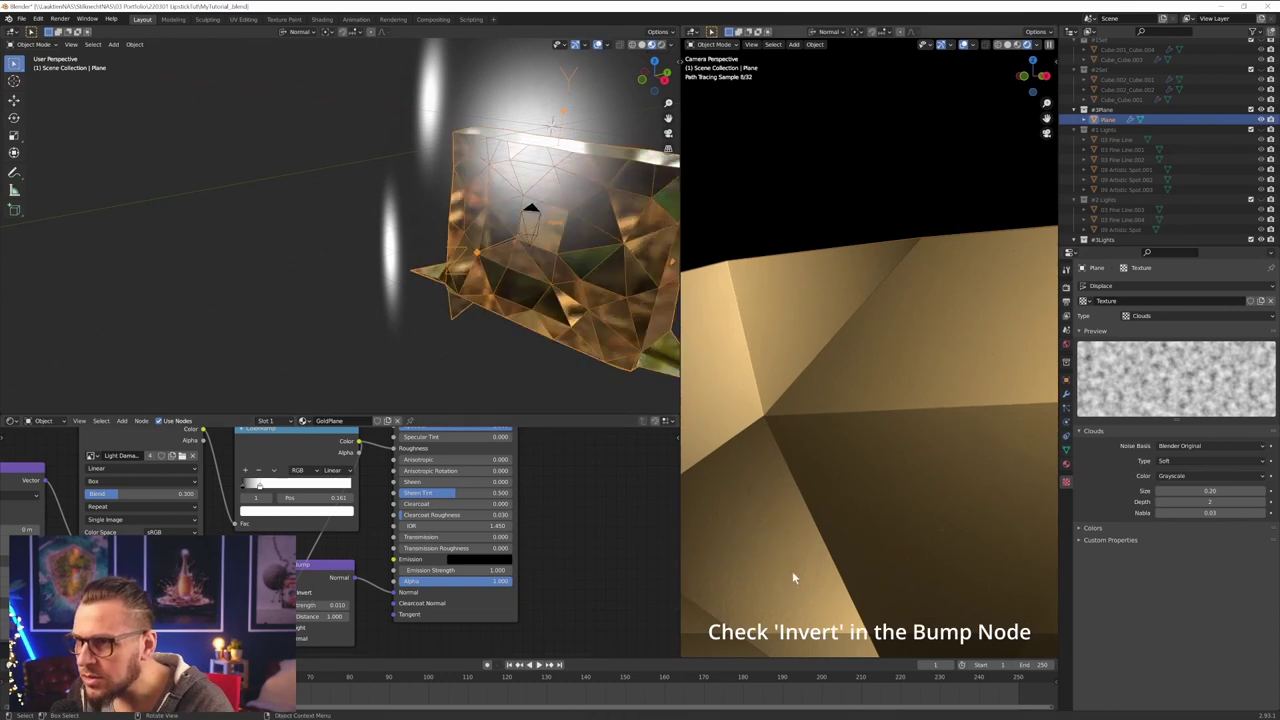
{"action": "middle_click_drag", "start_coordinate": [752, 517], "coordinate": [887, 512], "text": "shift"}
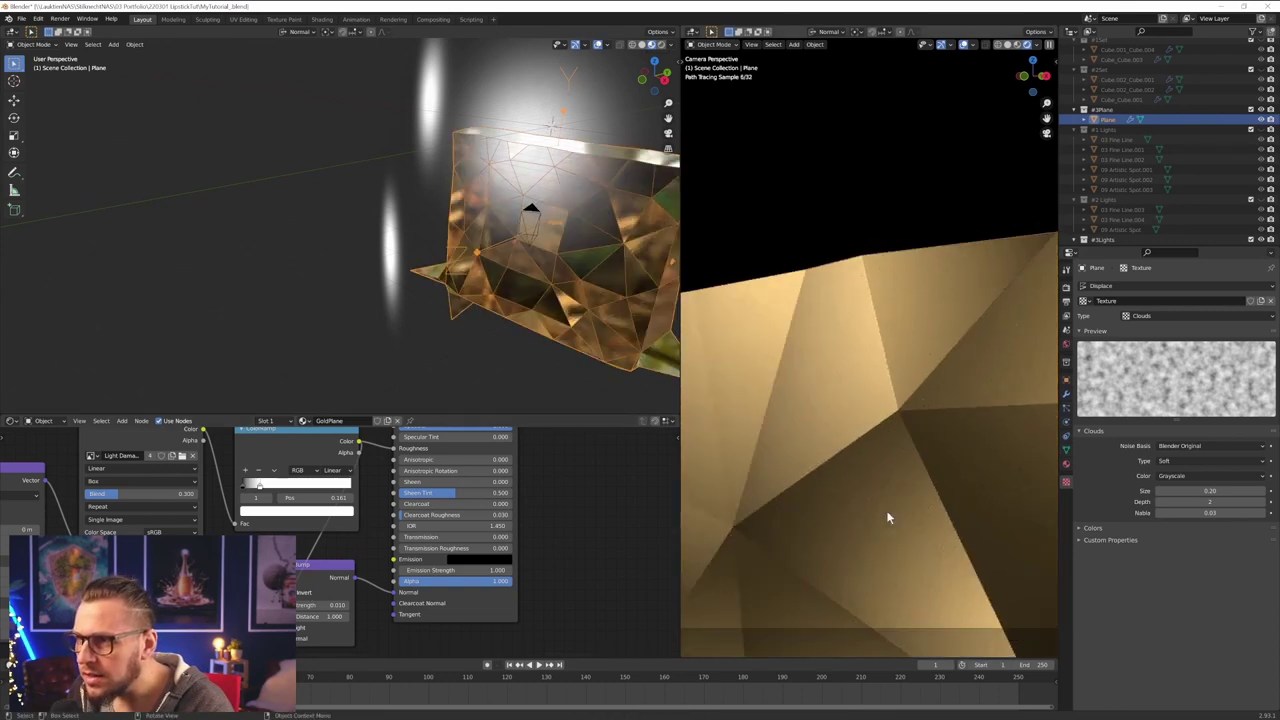
{"action": "scroll", "coordinate": [844, 516], "scroll_direction": "up", "scroll_amount": 2}
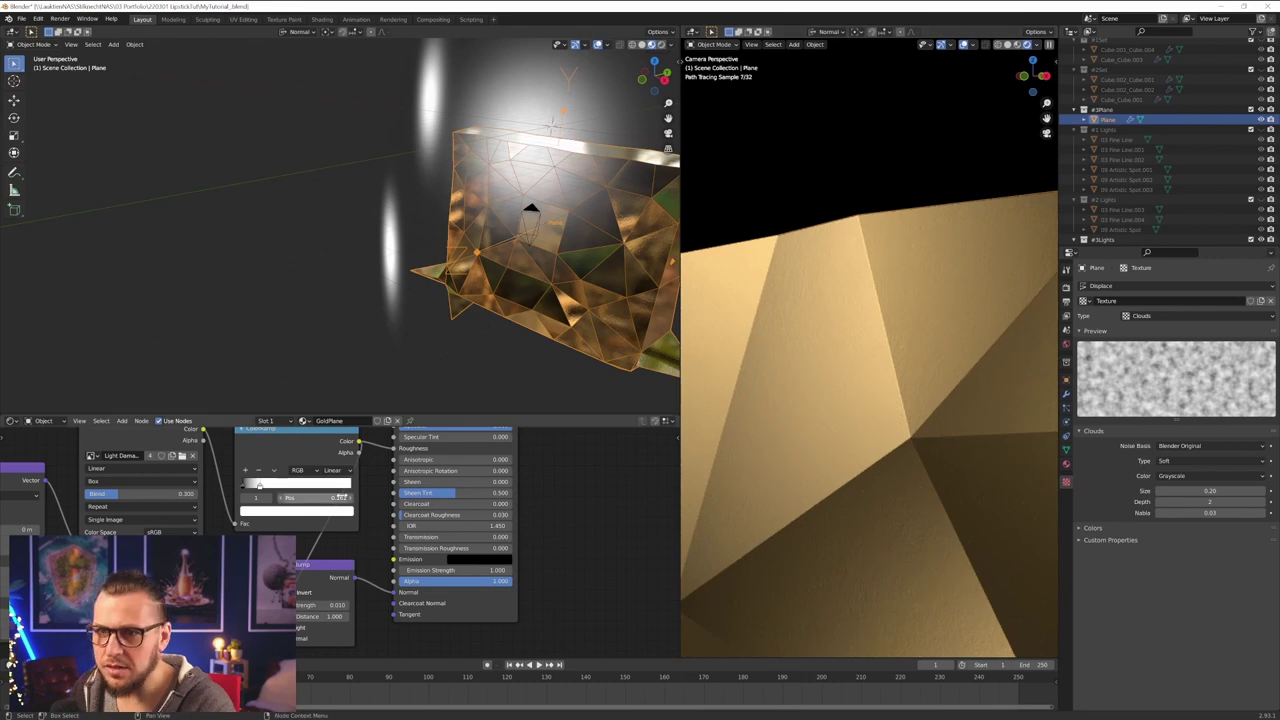
- Set the white ColorRamp handle of the GoldPlane material to position 0.033 and check the gold in the camera view
{"action": "middle_click_drag", "start_coordinate": [333, 481], "coordinate": [330, 559]}
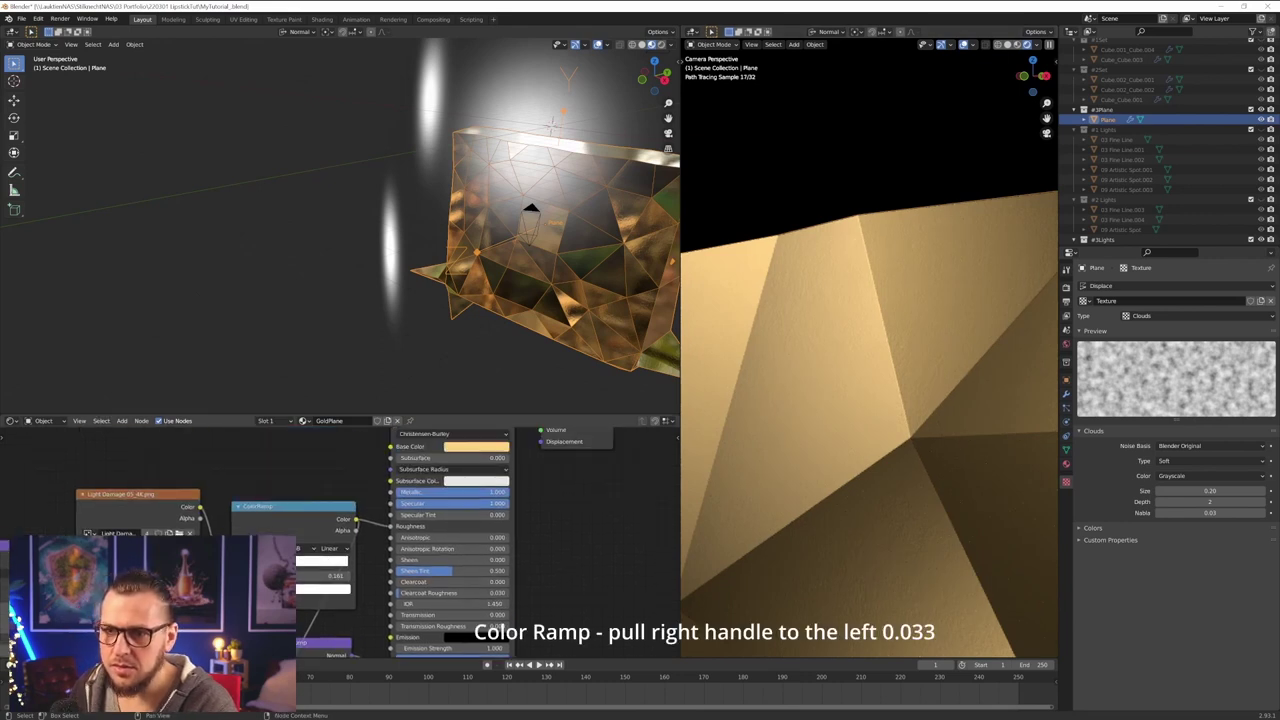
{"action": "left_click_drag", "start_coordinate": [255, 564], "coordinate": [241, 564]}
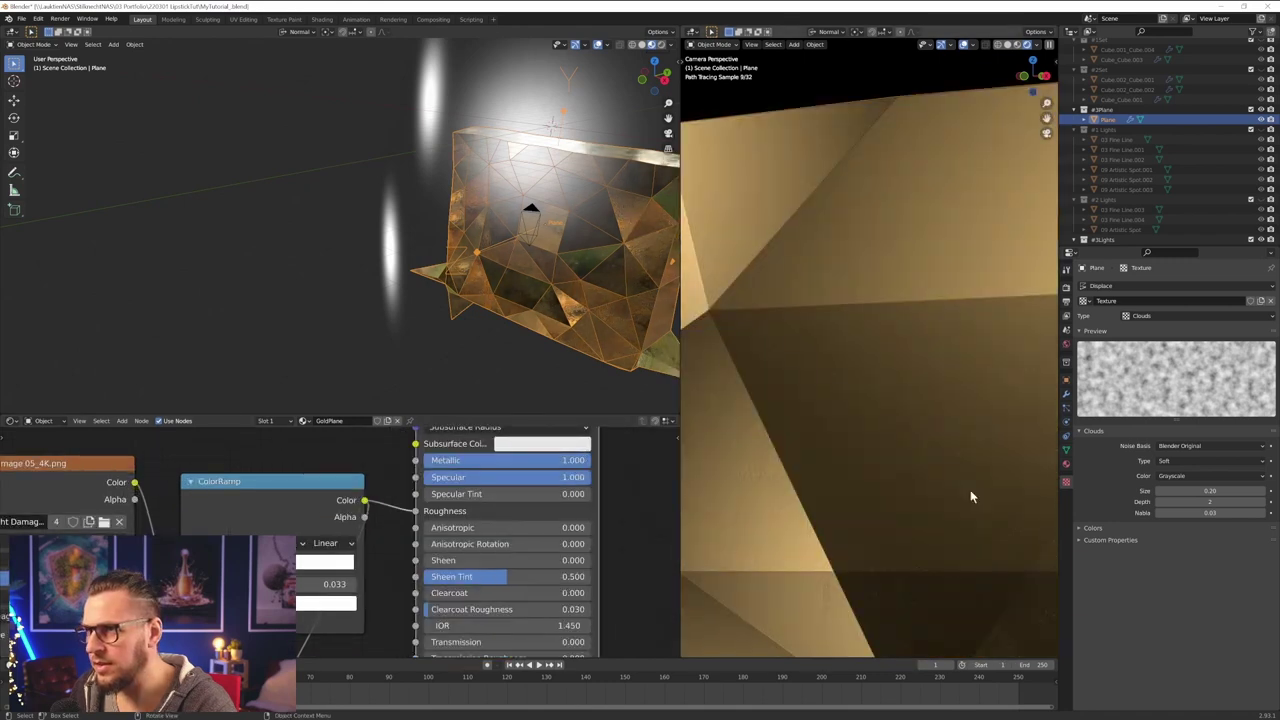
{"action": "scroll", "coordinate": [970, 490], "scroll_direction": "down", "scroll_amount": 3}
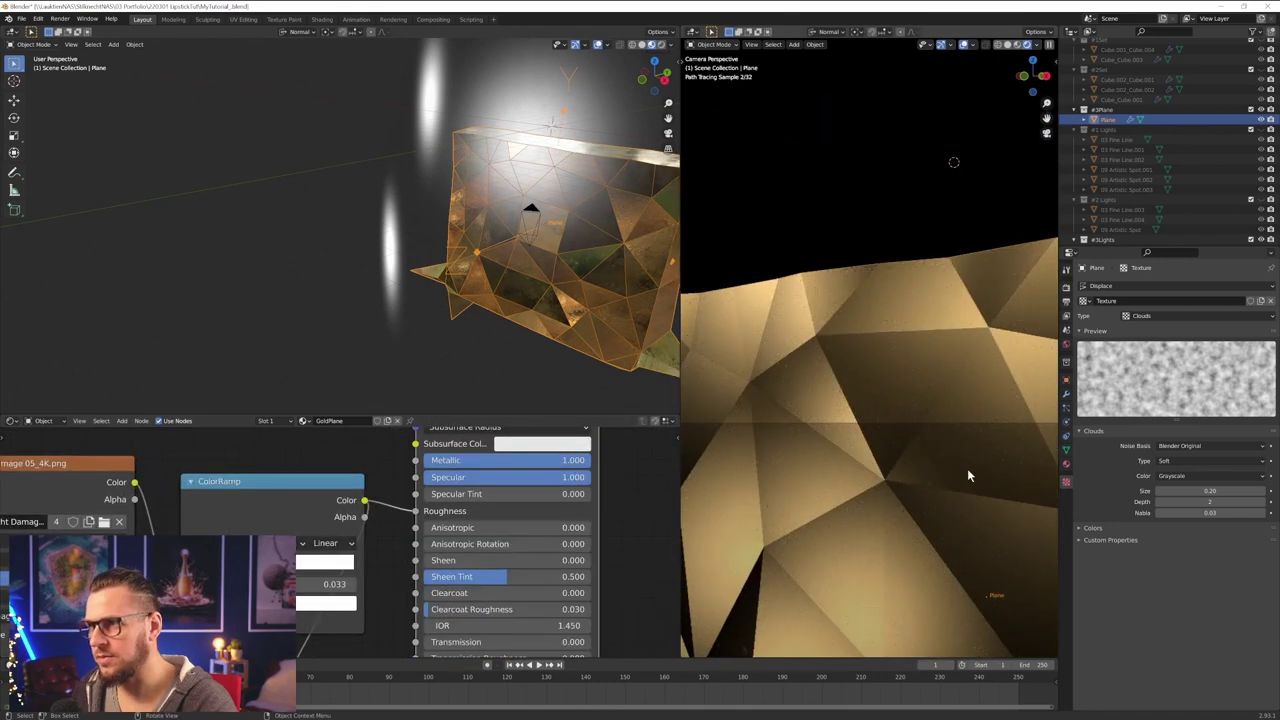
{"action": "left_click", "coordinate": [840, 206]}
{"action": "scroll", "coordinate": [861, 343], "scroll_direction": "up", "scroll_amount": 4}
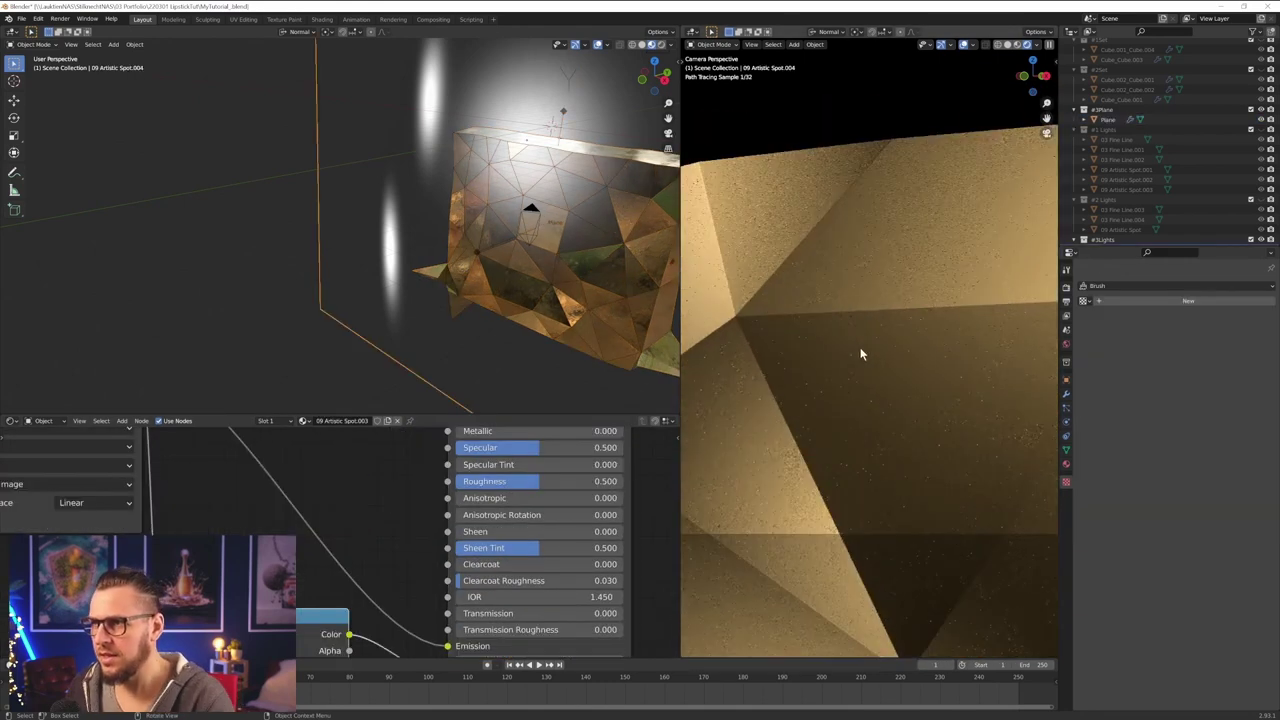
- Reselect the gold plane, adjust the node feeding the Bump node's Normal input, and inspect the facet edges
{"action": "left_click", "coordinate": [868, 375]}
{"action": "middle_click_drag", "start_coordinate": [303, 578], "coordinate": [371, 496]}
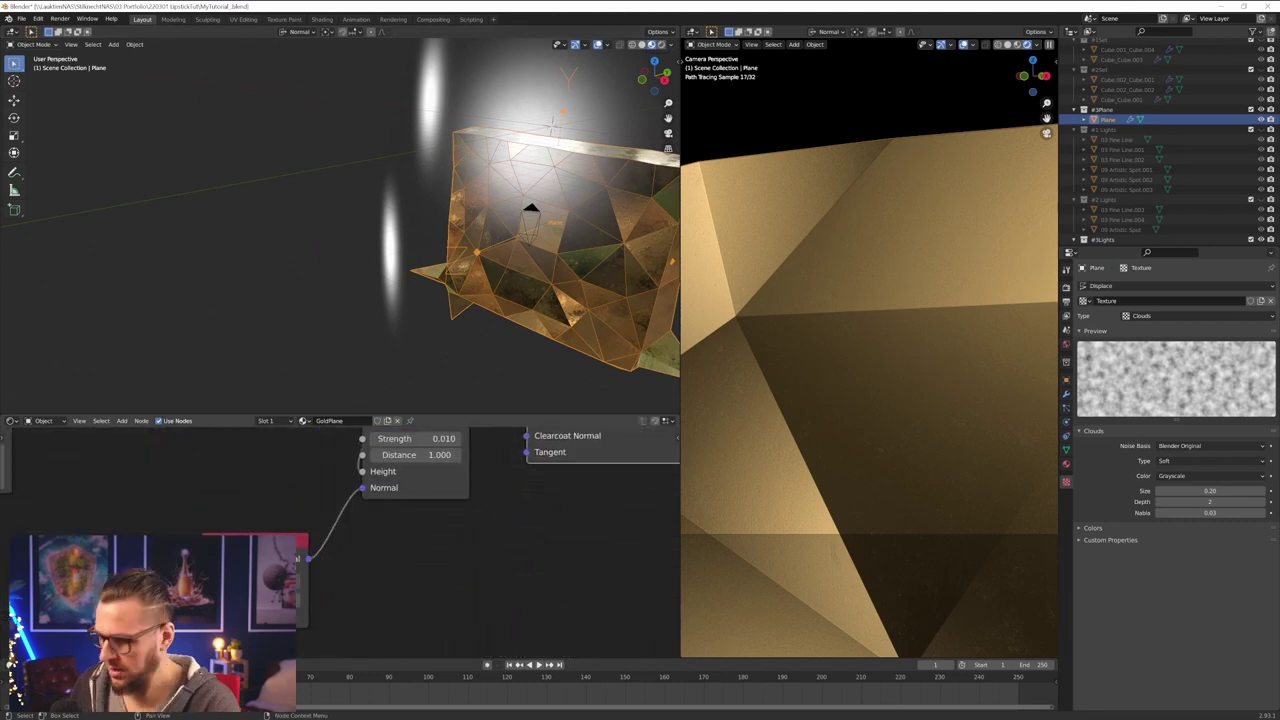
{"action": "key", "text": "Return"}
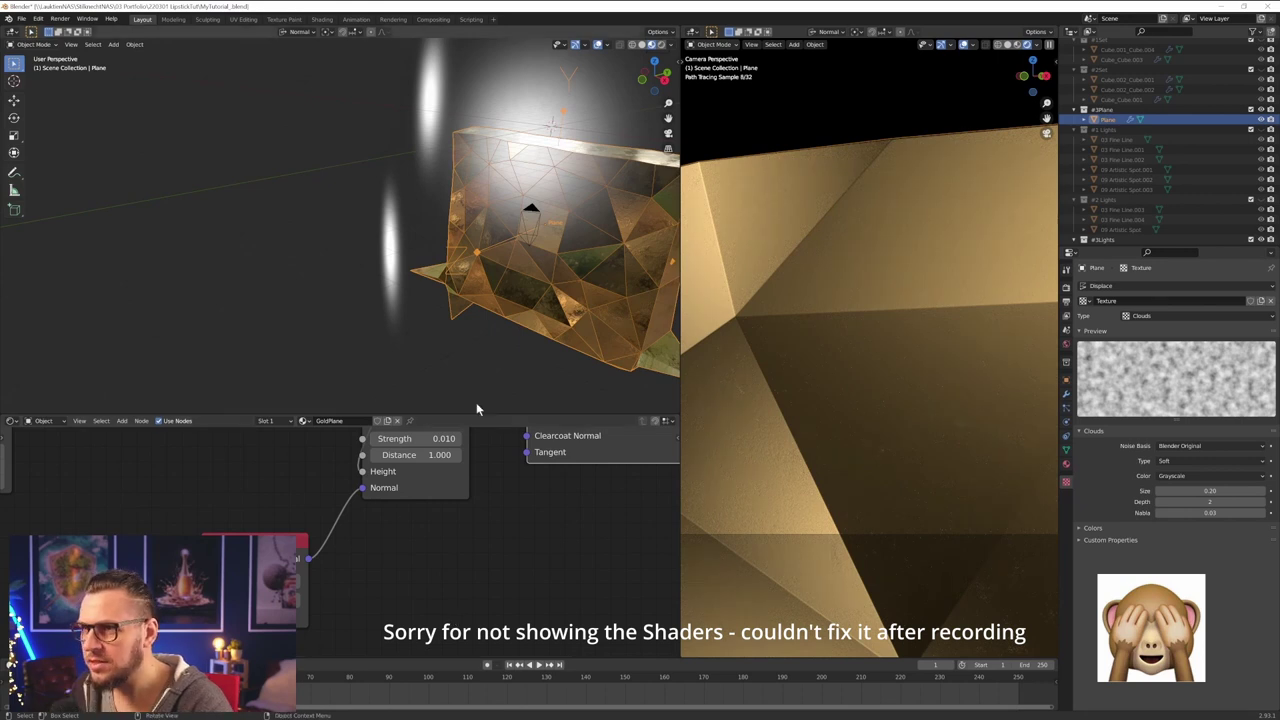
{"action": "middle_click_drag", "start_coordinate": [708, 398], "coordinate": [887, 383], "text": "shift"}
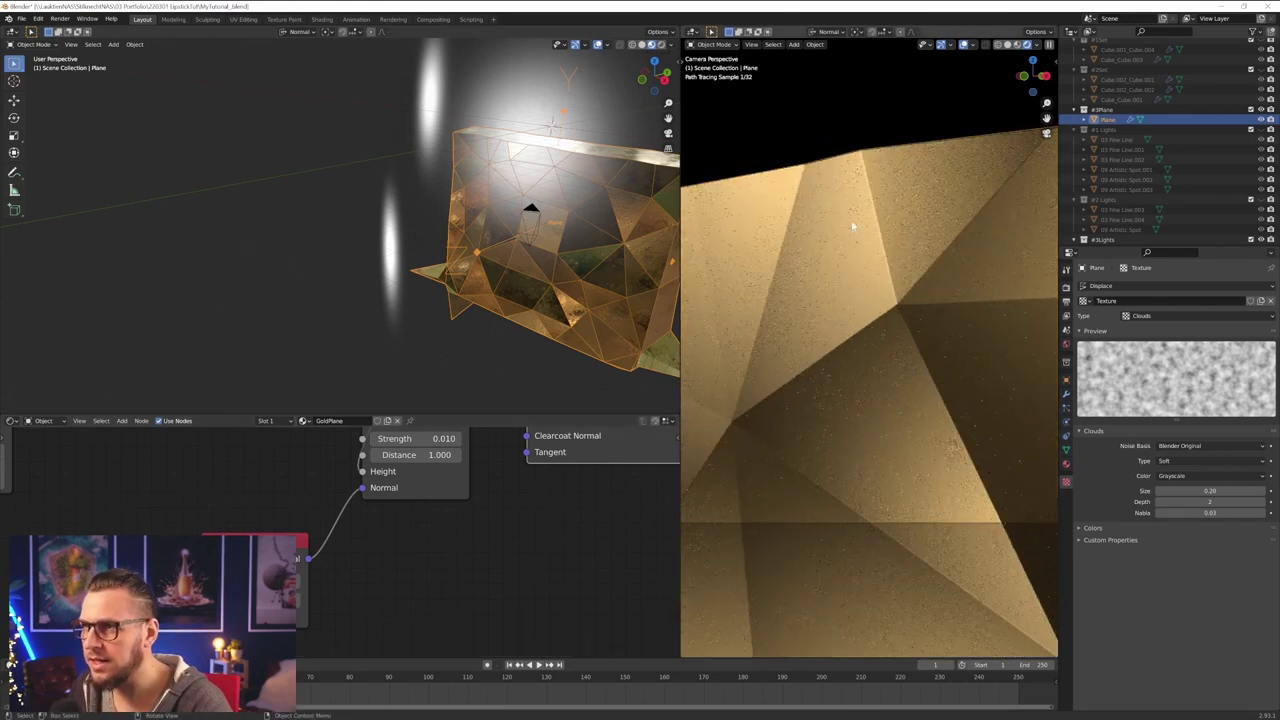
{"action": "middle_click_drag", "start_coordinate": [790, 406], "coordinate": [919, 356], "text": "shift"}
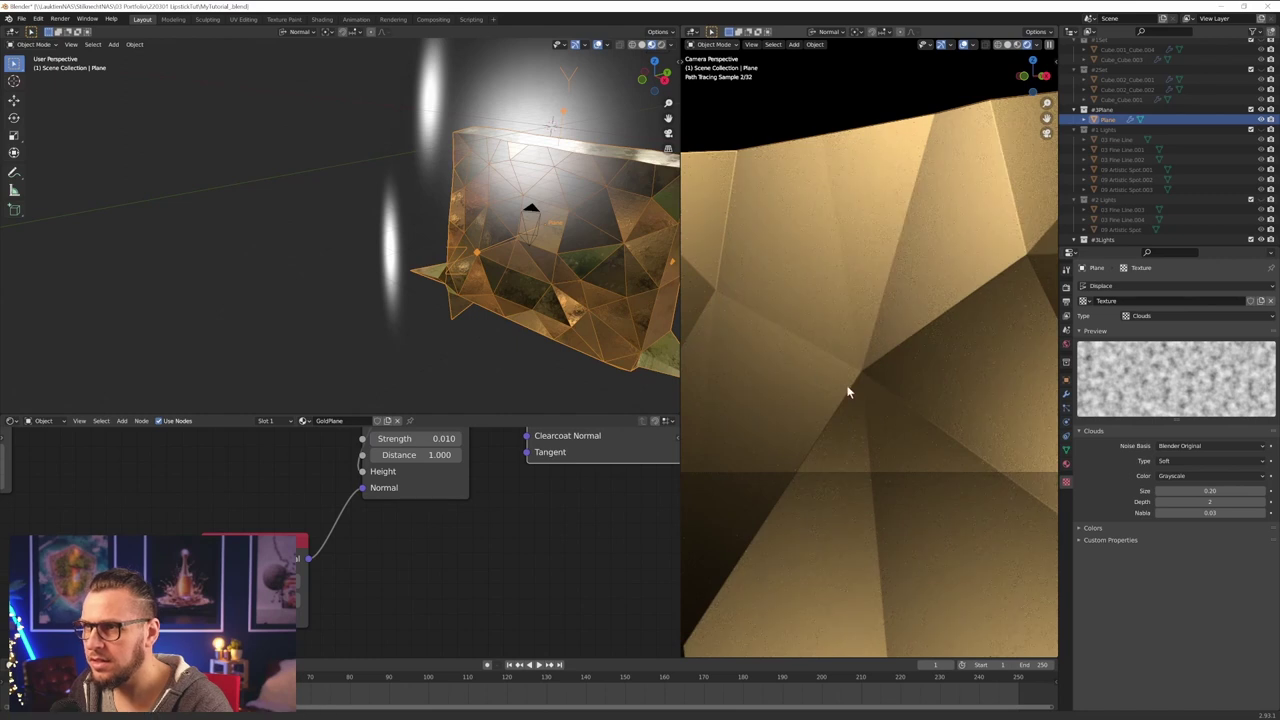
{"action": "middle_click_drag", "start_coordinate": [847, 392], "coordinate": [838, 389]}
{"action": "middle_click_drag", "start_coordinate": [978, 392], "coordinate": [938, 404]}
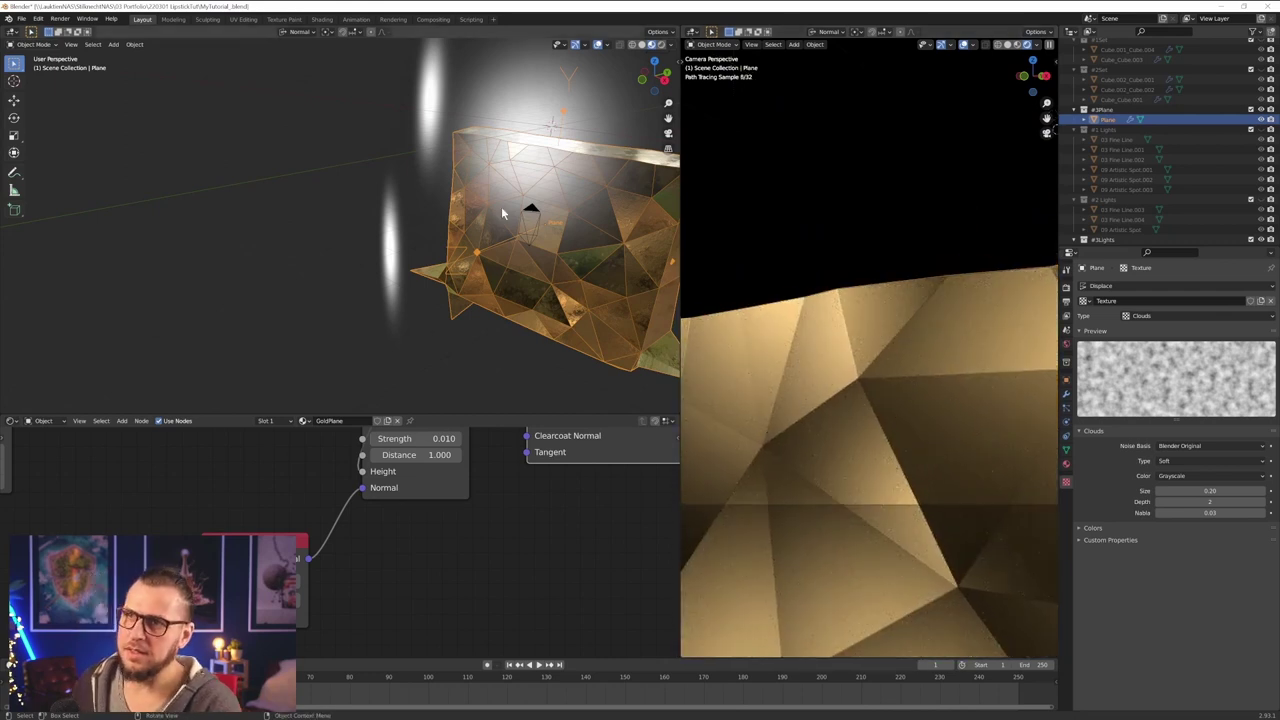
- Select the 09 Artistic Spot.004 light, enlarge it and reposition it beside the upper part of the gold base
{"action": "mouse_move", "coordinate": [547, 186]}
{"action": "middle_mouse_down"}
{"action": "mouse_move", "coordinate": [385, 250]}
{"action": "mouse_move", "coordinate": [335, 222]}
{"action": "mouse_move", "coordinate": [412, 198]}
{"action": "middle_mouse_up"}
{"action": "left_click", "coordinate": [335, 222]}
{"action": "left_click", "coordinate": [408, 198]}
{"action": "key", "text": "g"}
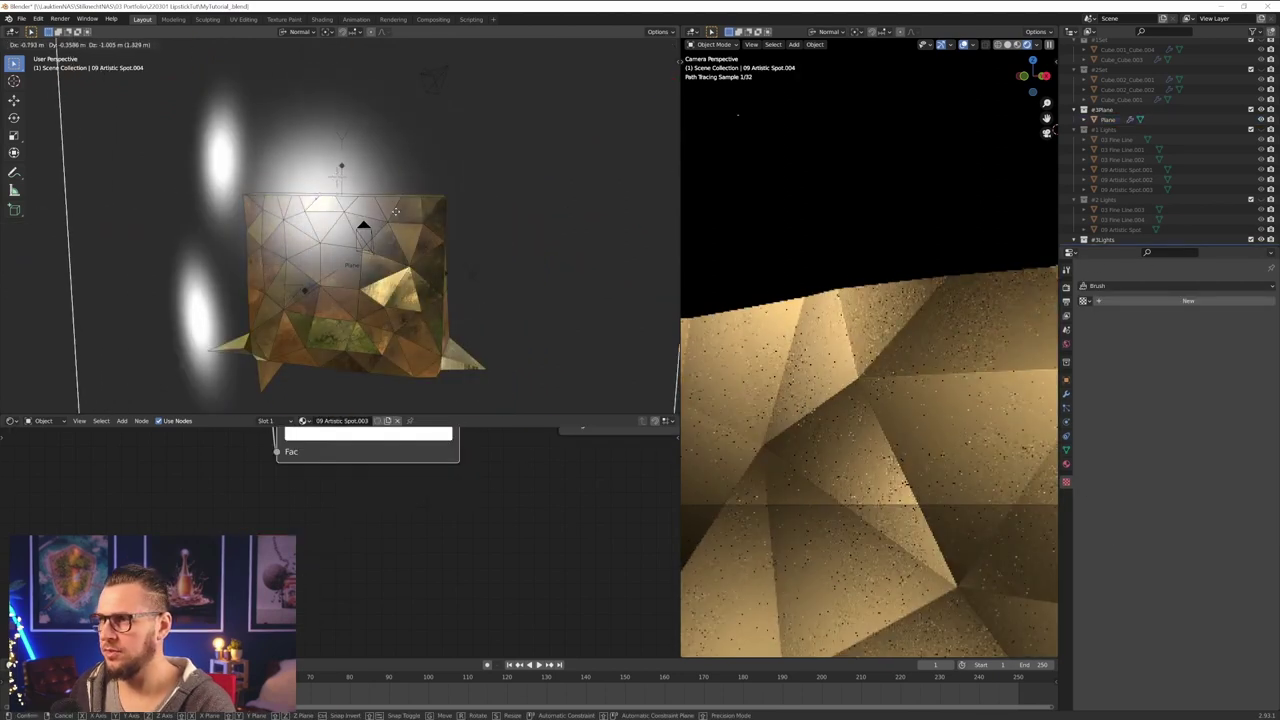
{"action": "left_click", "coordinate": [451, 247]}
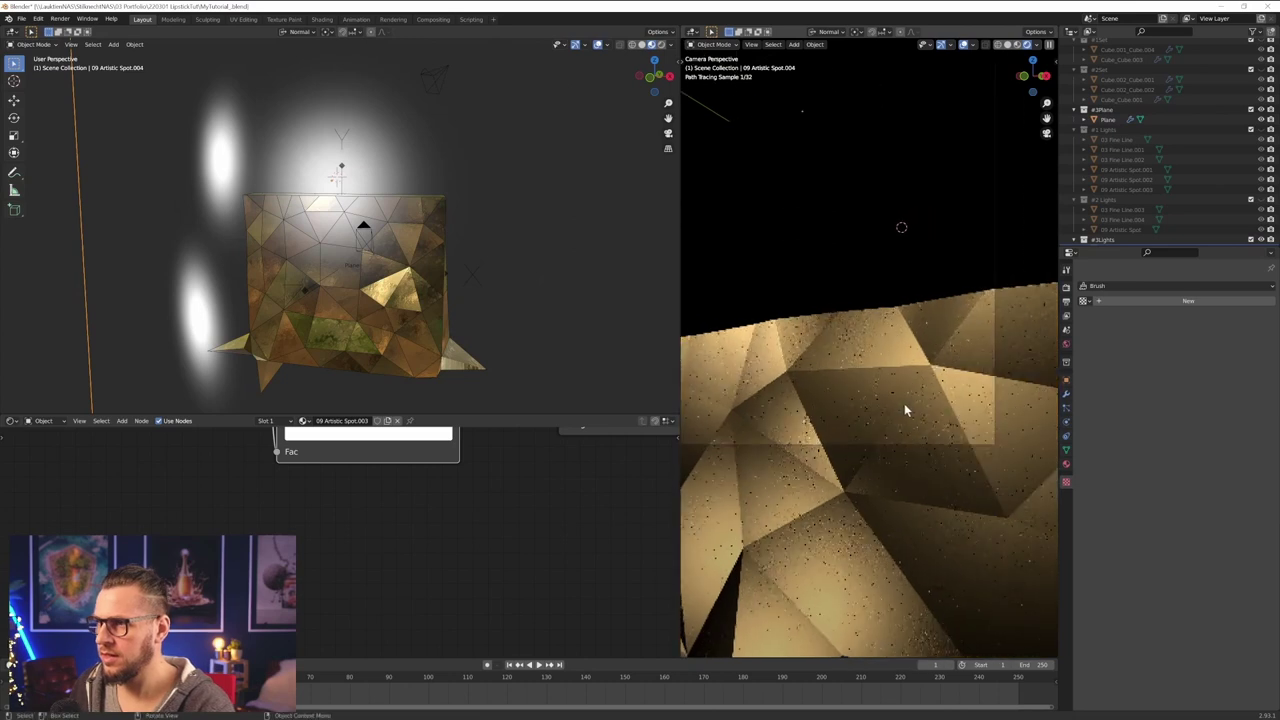
{"action": "key", "text": "g"}
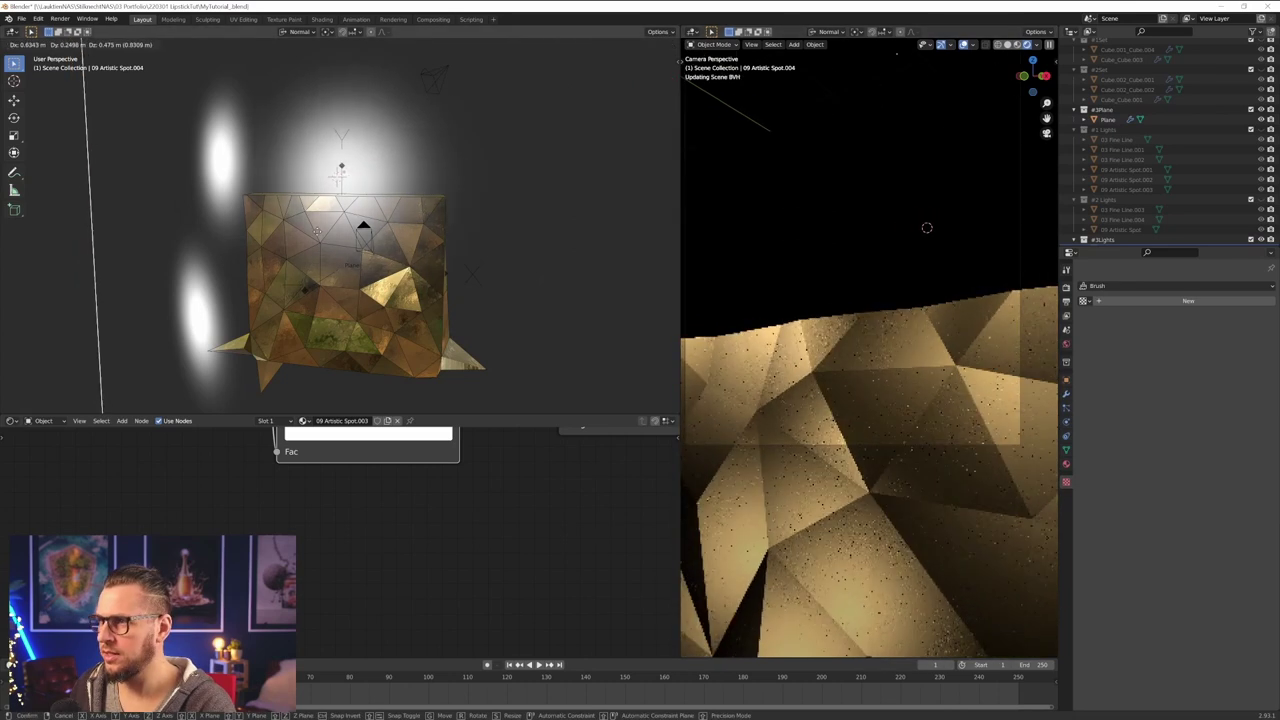
{"action": "left_click", "coordinate": [313, 232]}
{"action": "key", "text": "s"}
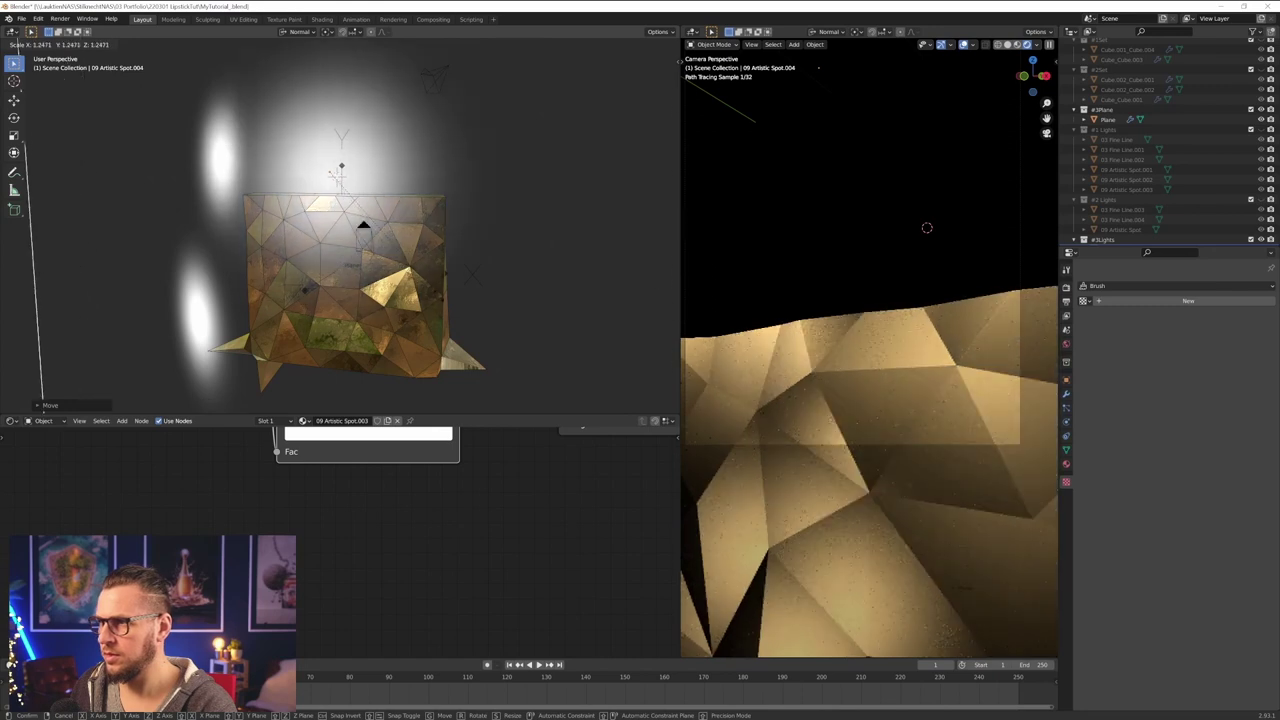
{"action": "key", "text": "Return"}
{"action": "key", "text": "g"}
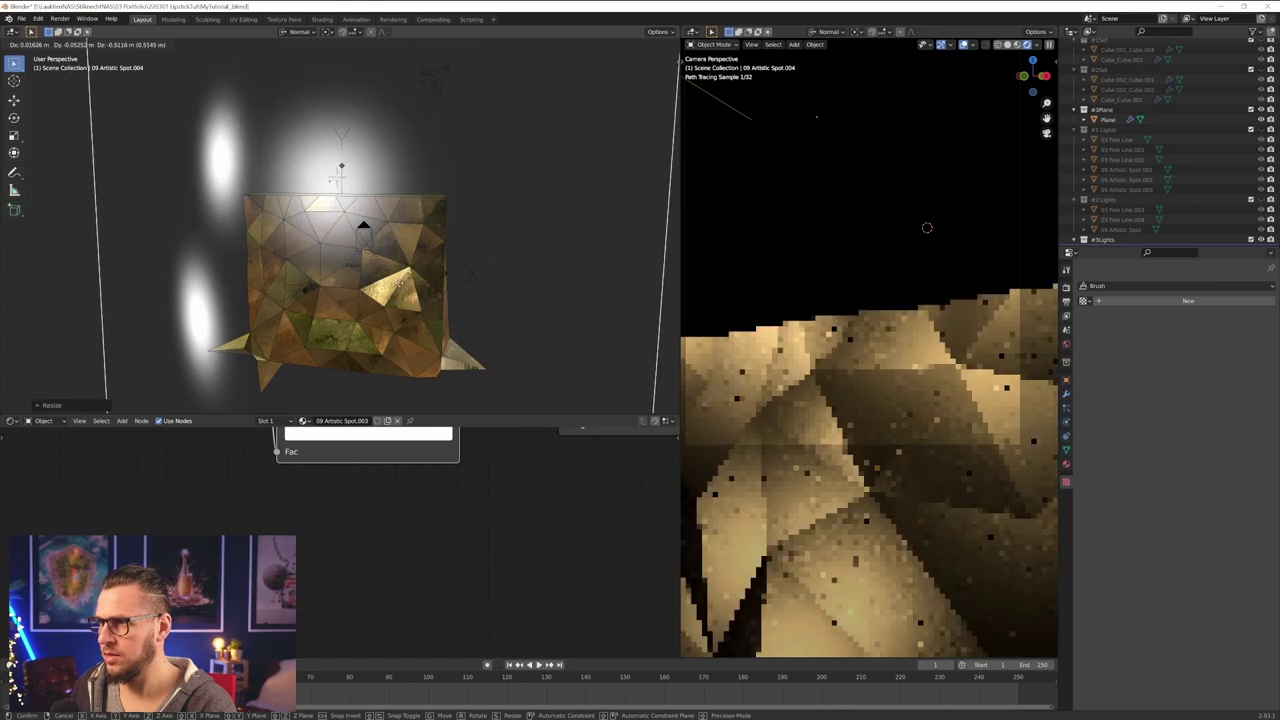
{"action": "left_click", "coordinate": [366, 291]}
- Move the 09 Artistic Spot.005 light over the gold base and adjust its size
{"action": "left_click", "coordinate": [207, 156]}
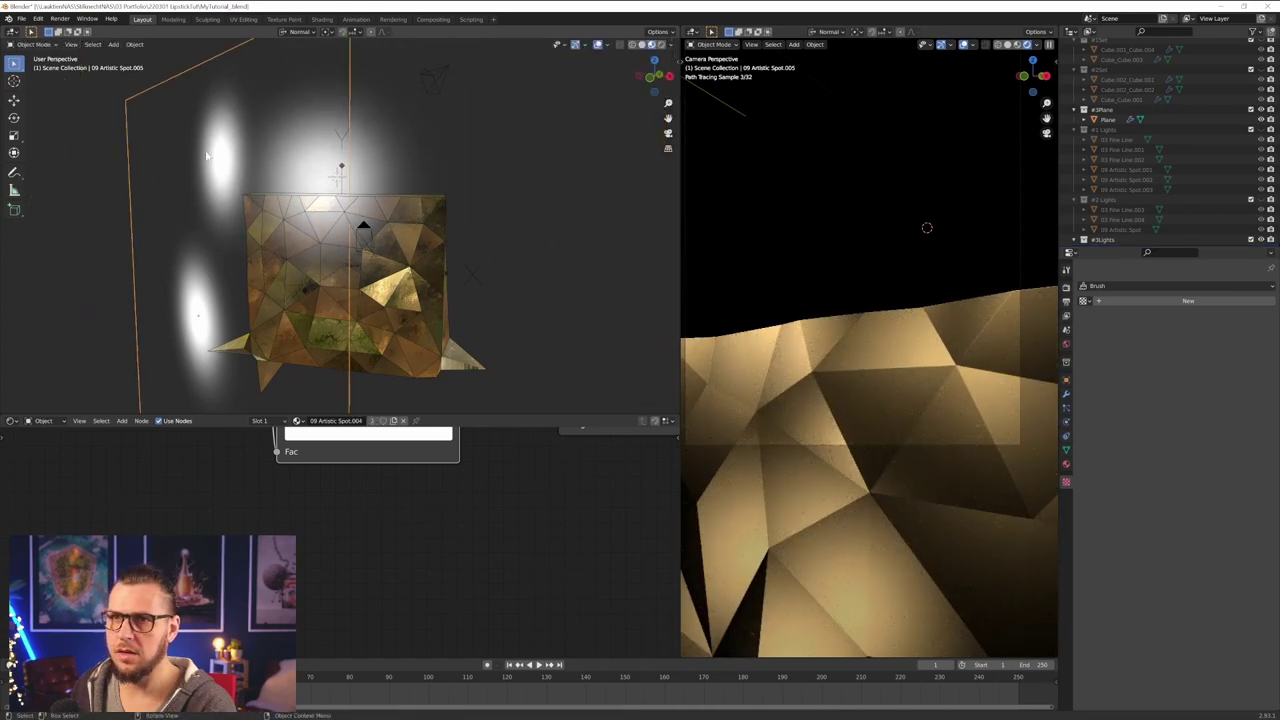
{"action": "key", "text": "g"}
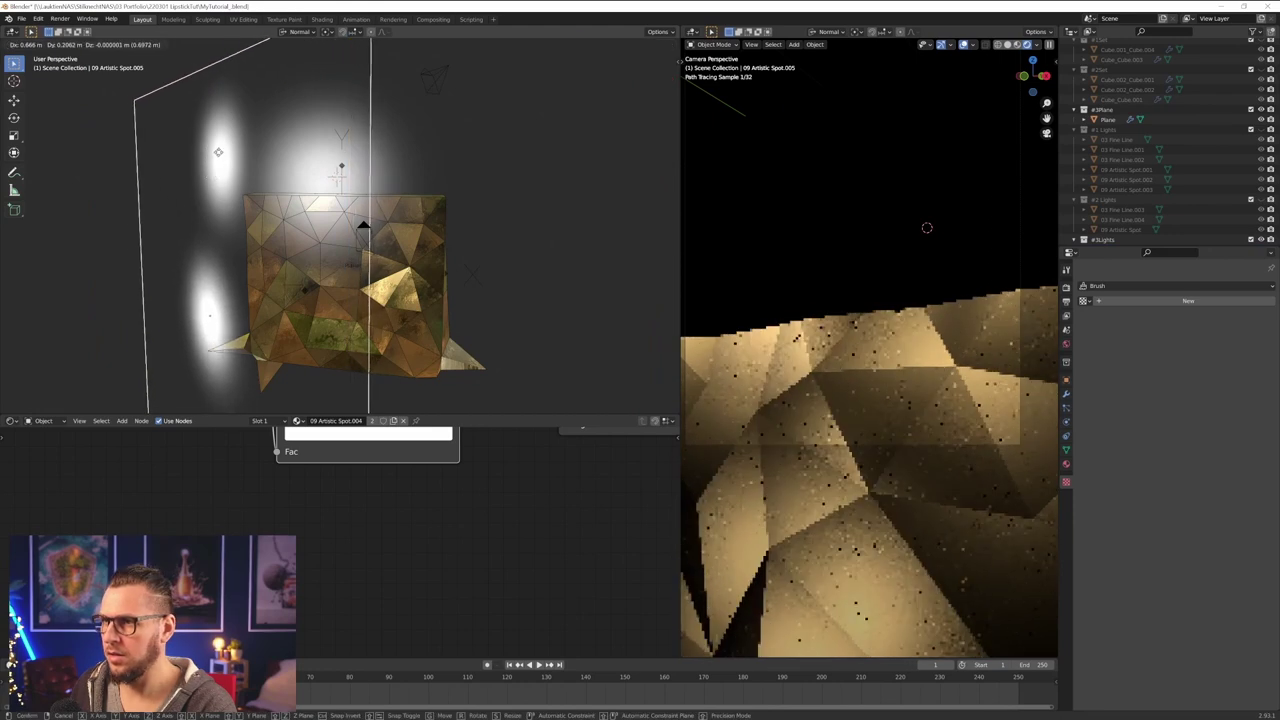
{"action": "left_click", "coordinate": [230, 194]}
{"action": "middle_click_drag", "start_coordinate": [232, 197], "coordinate": [285, 245]}
{"action": "key", "text": "g"}
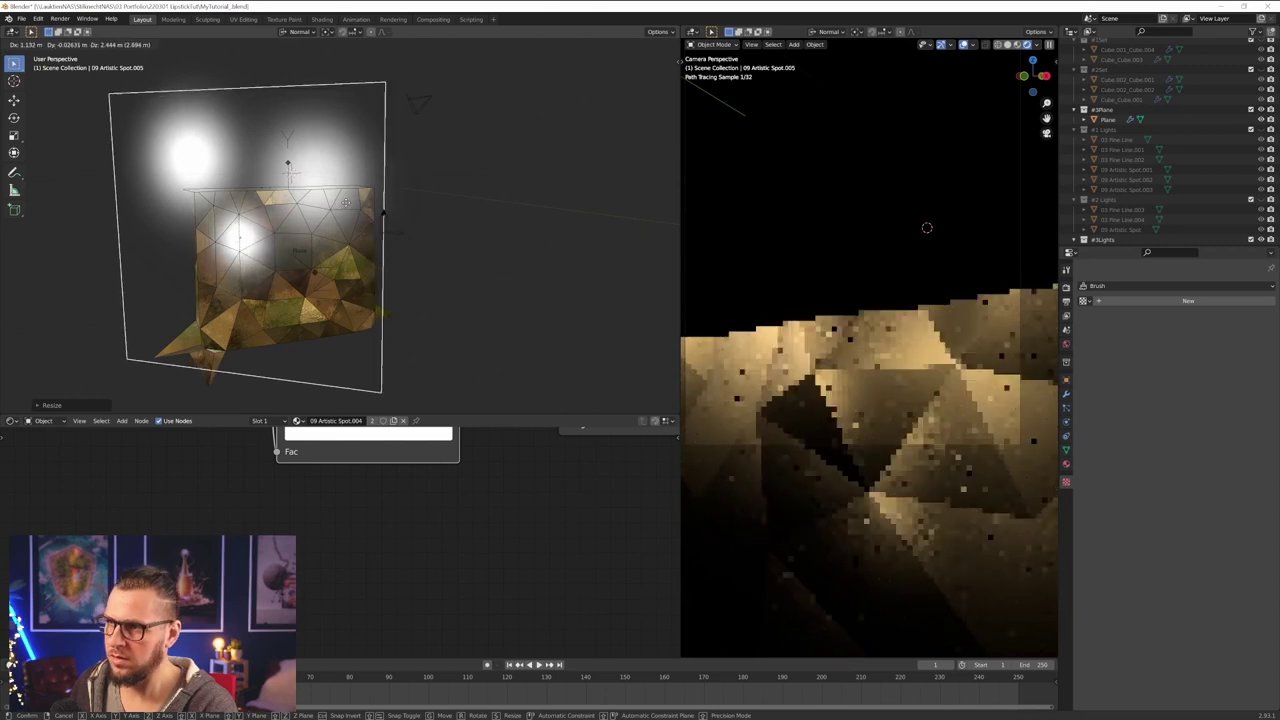
{"action": "key", "text": "Return"}
{"action": "key", "text": "s"}
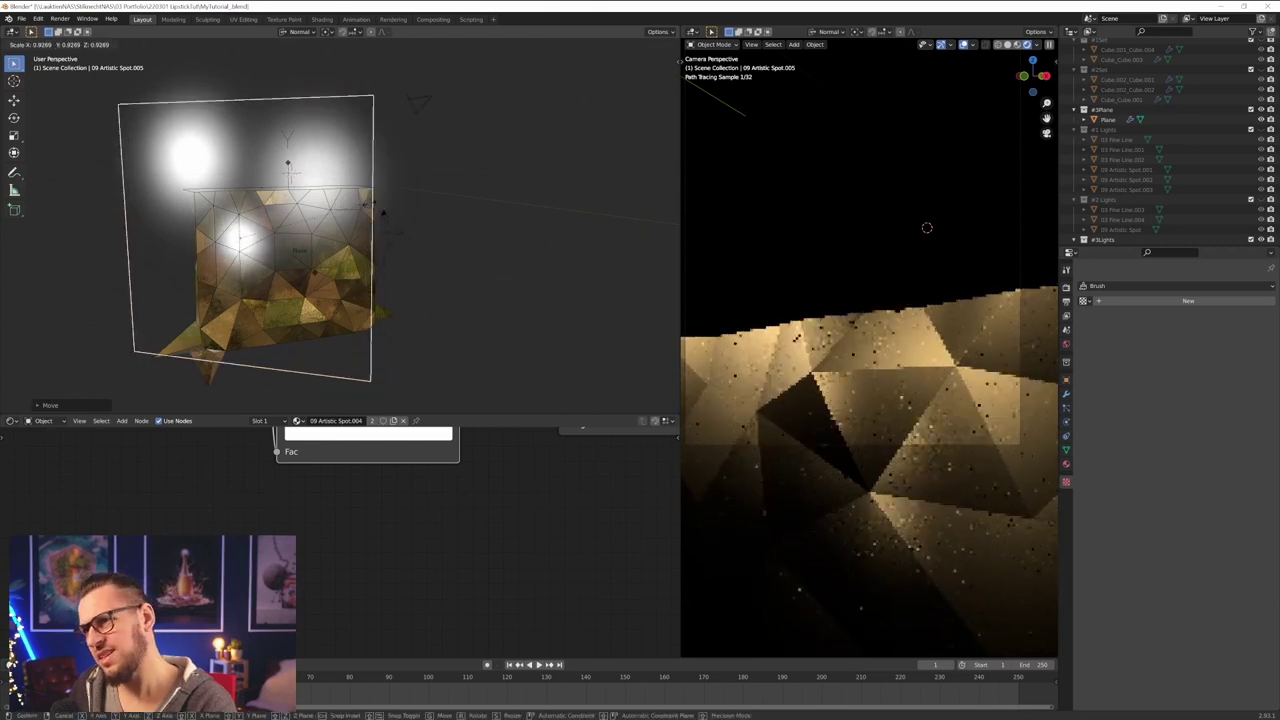
{"action": "left_click", "coordinate": [365, 225]}
{"action": "key", "text": "s"}
{"action": "left_click", "coordinate": [389, 228]}
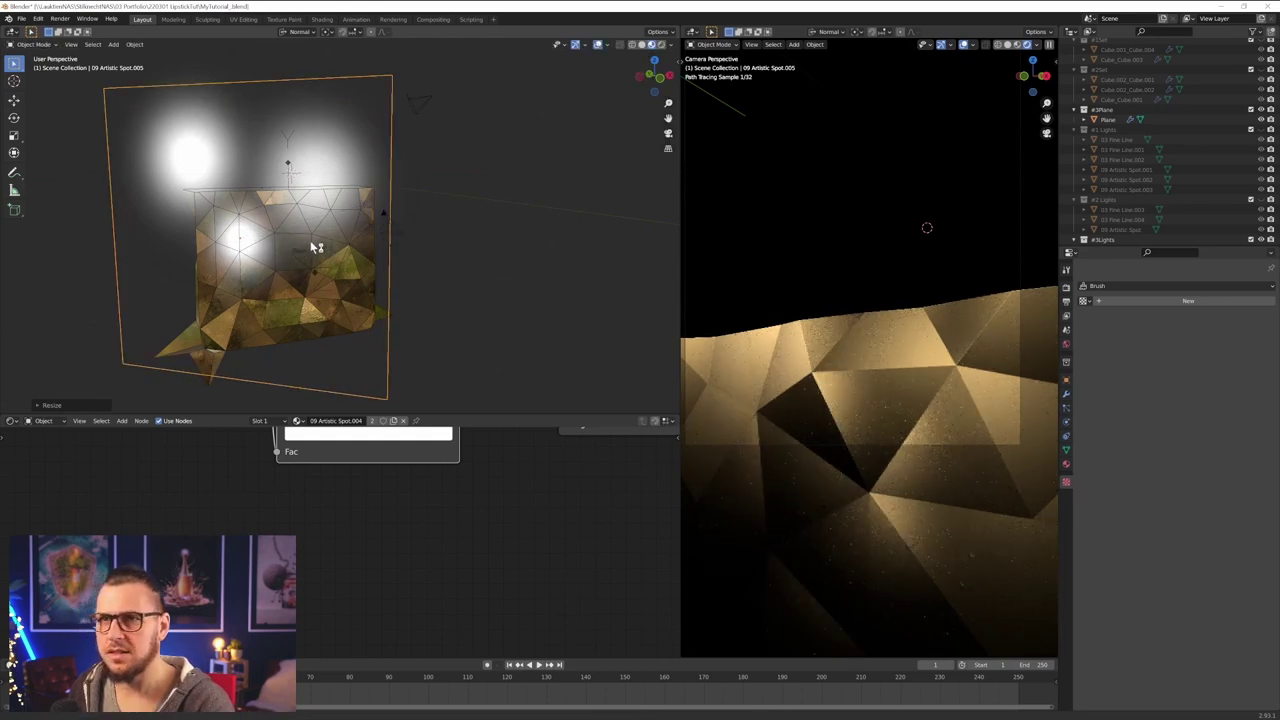
- Duplicate the 09 Artistic Spot.005 light, rotate the copy about Y and place it at an angle beside the gold base
{"action": "key", "text": "shift+d"}
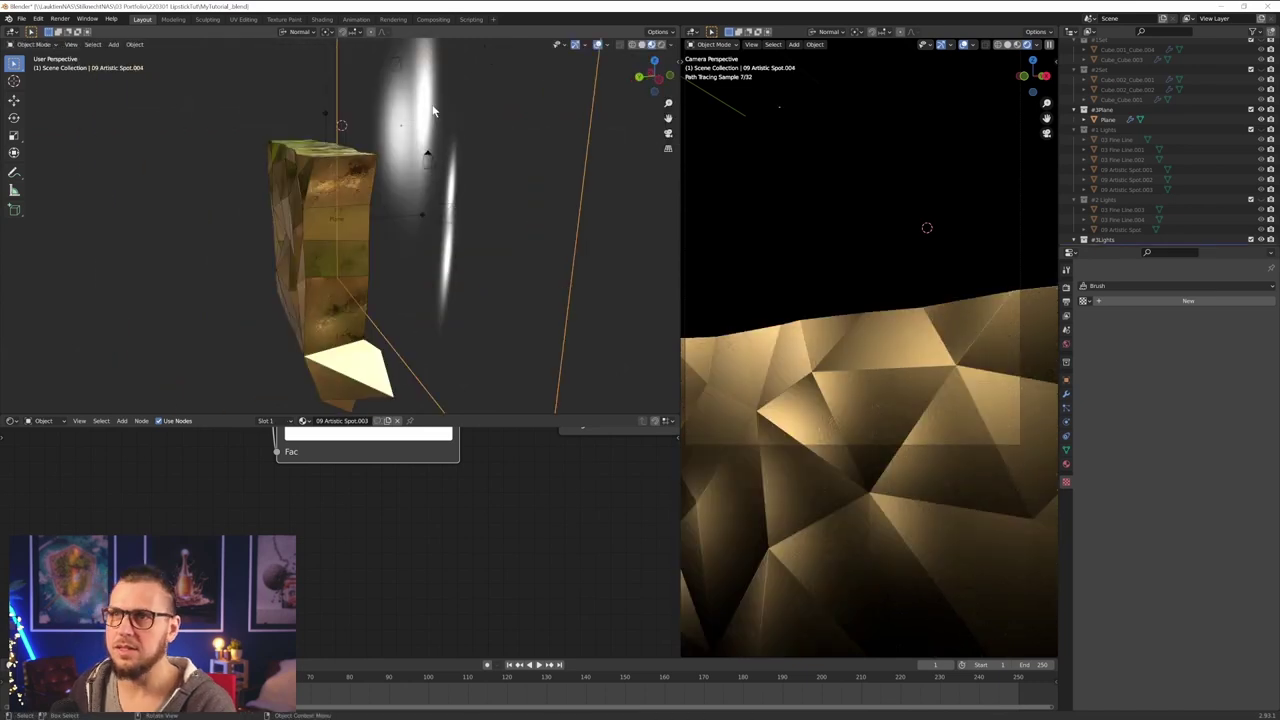
{"action": "middle_click_drag", "start_coordinate": [434, 112], "coordinate": [386, 268]}
{"action": "key", "text": "g"}
{"action": "left_click", "coordinate": [462, 246]}
{"action": "key", "text": "r"}
{"action": "key", "text": "y"}
{"action": "left_click", "coordinate": [400, 250]}
{"action": "key", "text": "g"}
{"action": "left_click", "coordinate": [400, 225]}
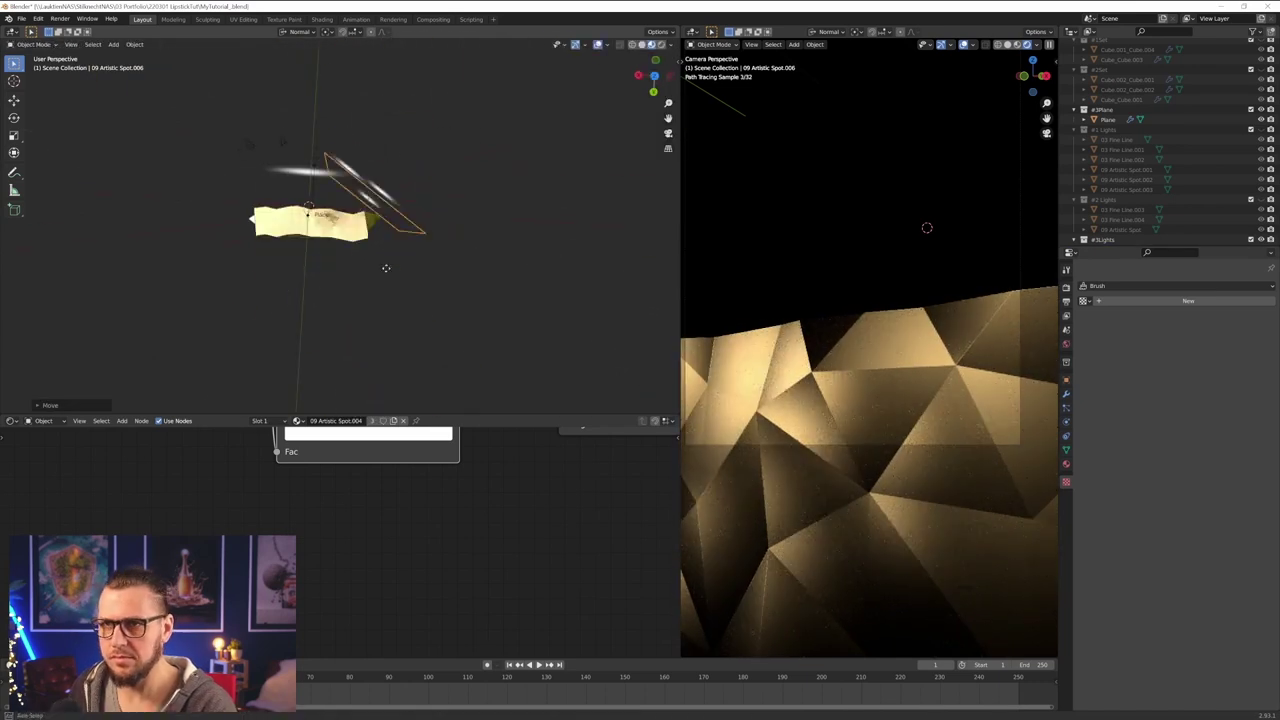
- Refine the duplicated spot light's position, size and Y rotation so it lights the gold base diagonally from the side
{"action": "key", "text": "g"}
{"action": "left_click", "coordinate": [397, 249]}
{"action": "key", "text": "r"}
{"action": "key", "text": "y"}
{"action": "left_click", "coordinate": [455, 285]}
{"action": "key", "text": "s"}
{"action": "left_click", "coordinate": [446, 308]}
{"action": "key", "text": "r"}
{"action": "key", "text": "y"}
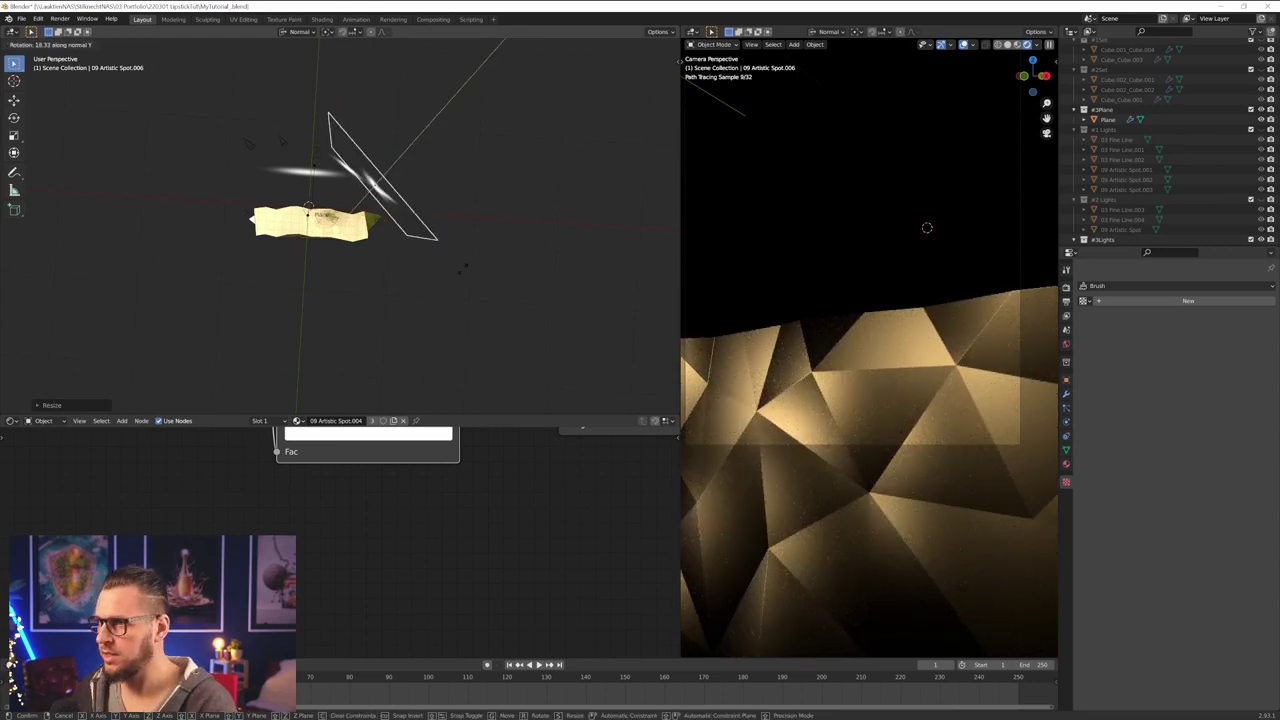
{"action": "left_click", "coordinate": [461, 275]}
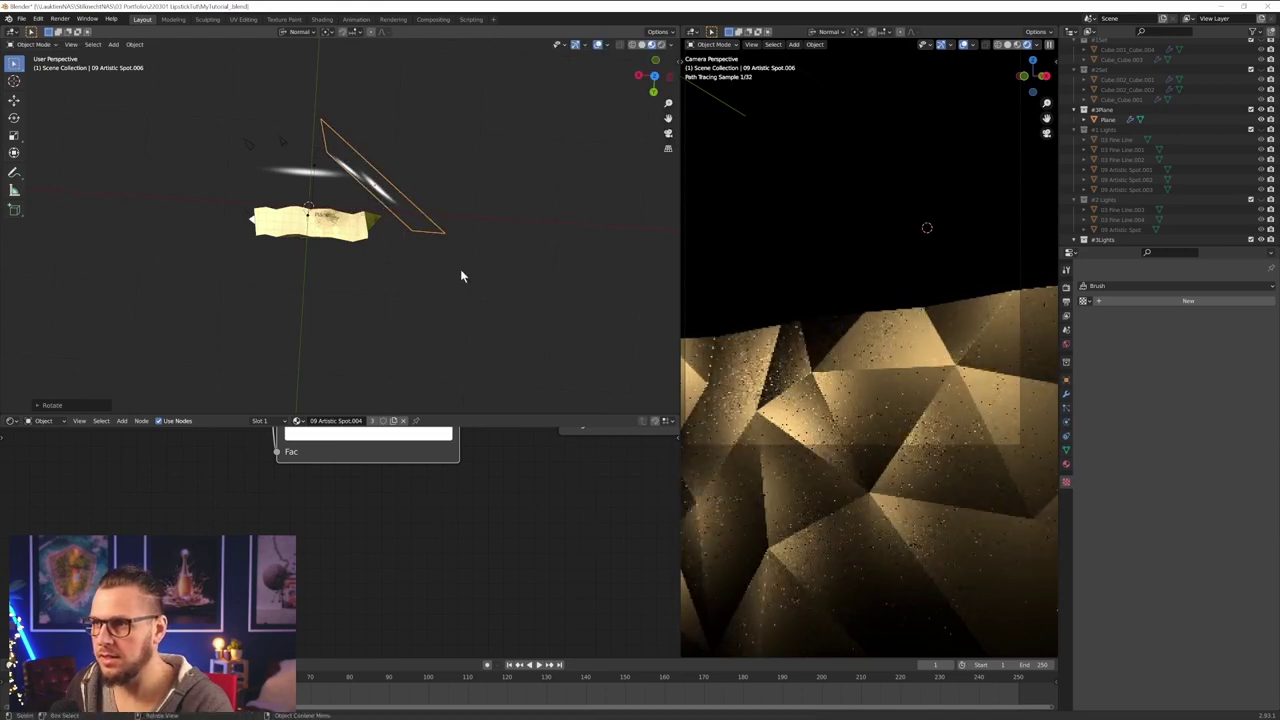
{"action": "key", "text": "g"}
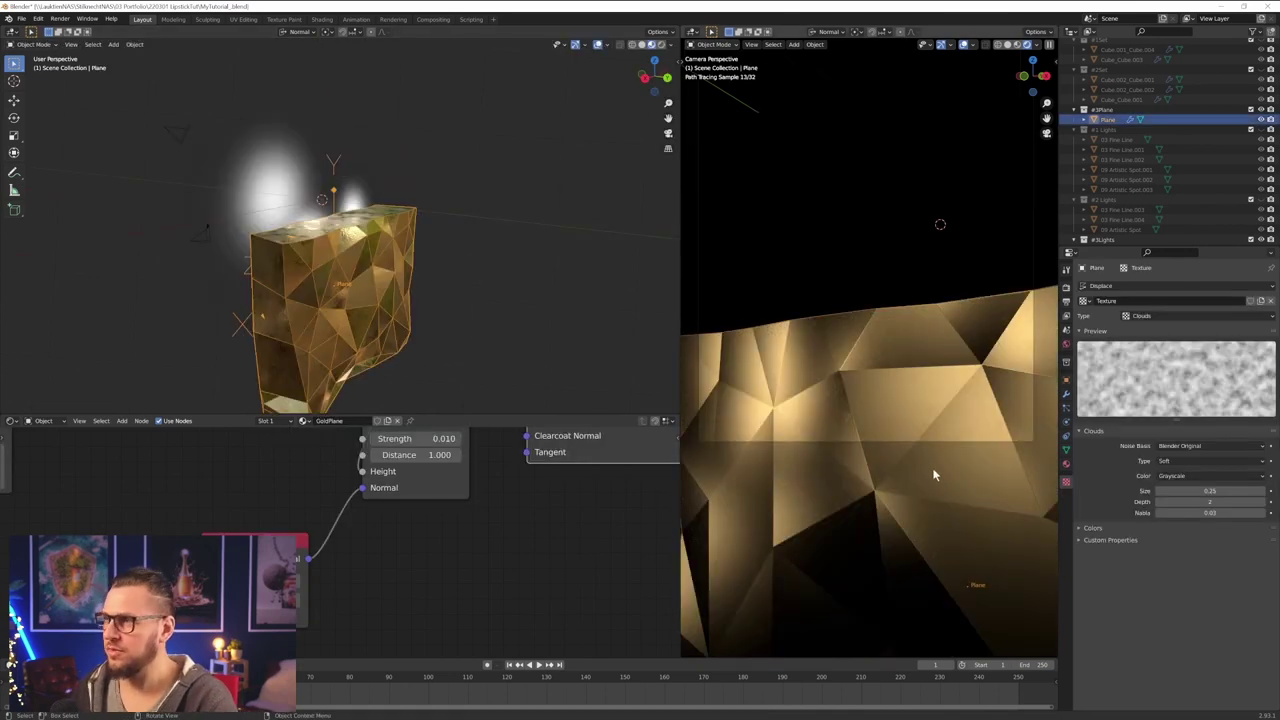
- Set the Decimate ratio of the gold plane to about 0.1726 to change its faceting
{"action": "left_click", "coordinate": [1066, 398]}
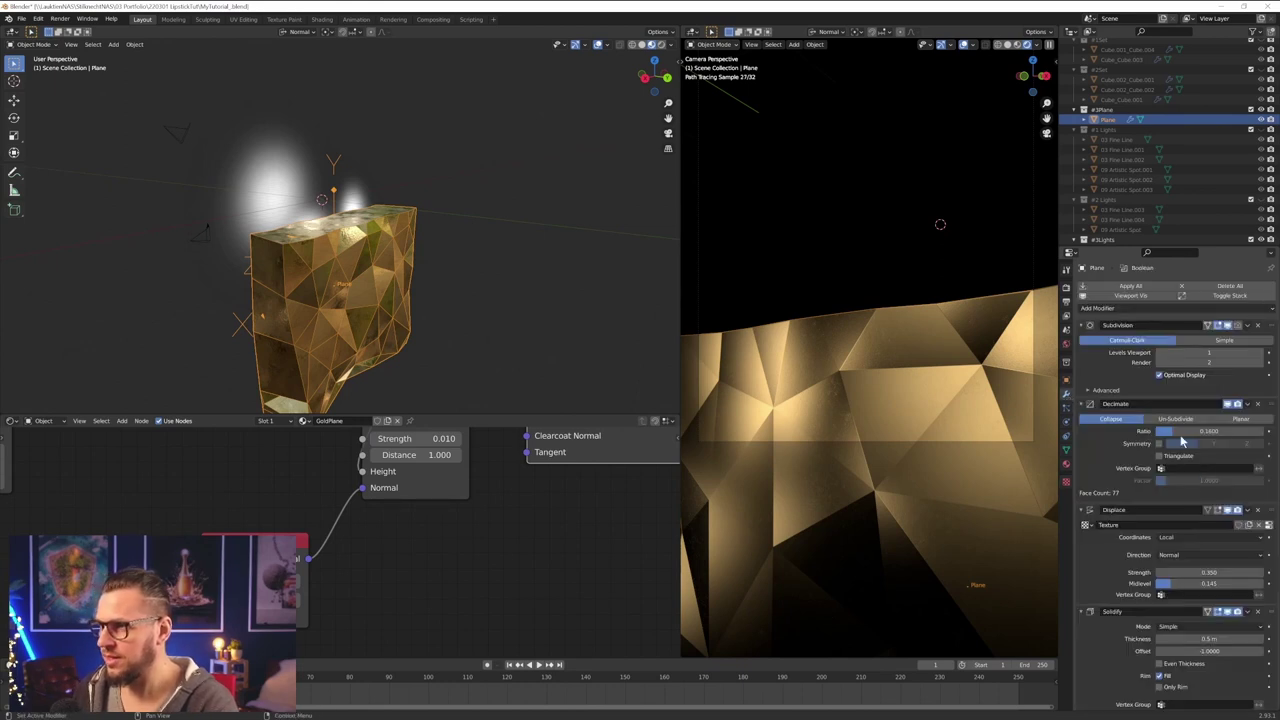
{"action": "left_click_drag", "start_coordinate": [1222, 432], "coordinate": [1197, 431]}
{"action": "left_click", "coordinate": [1066, 482]}
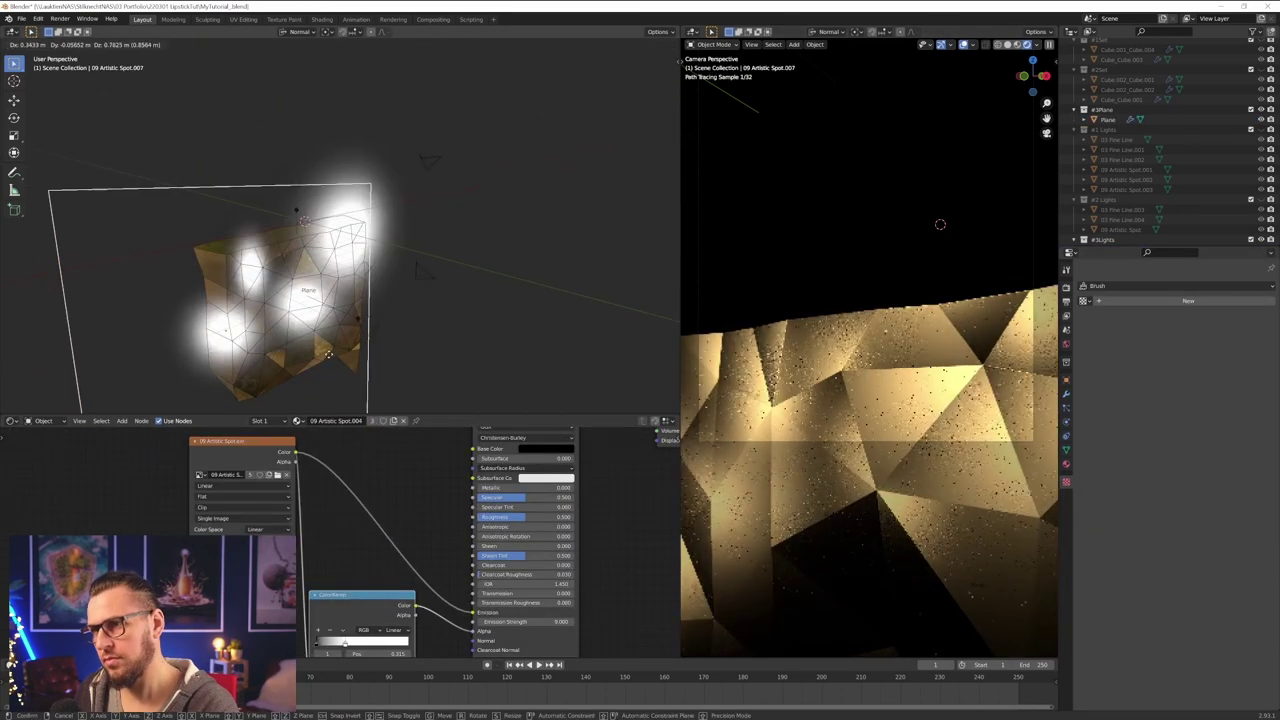
- Reposition the 09 Artistic Spot.007 and 09 Artistic Spot.006 lights in front of the gold base
{"action": "key", "text": "g"}
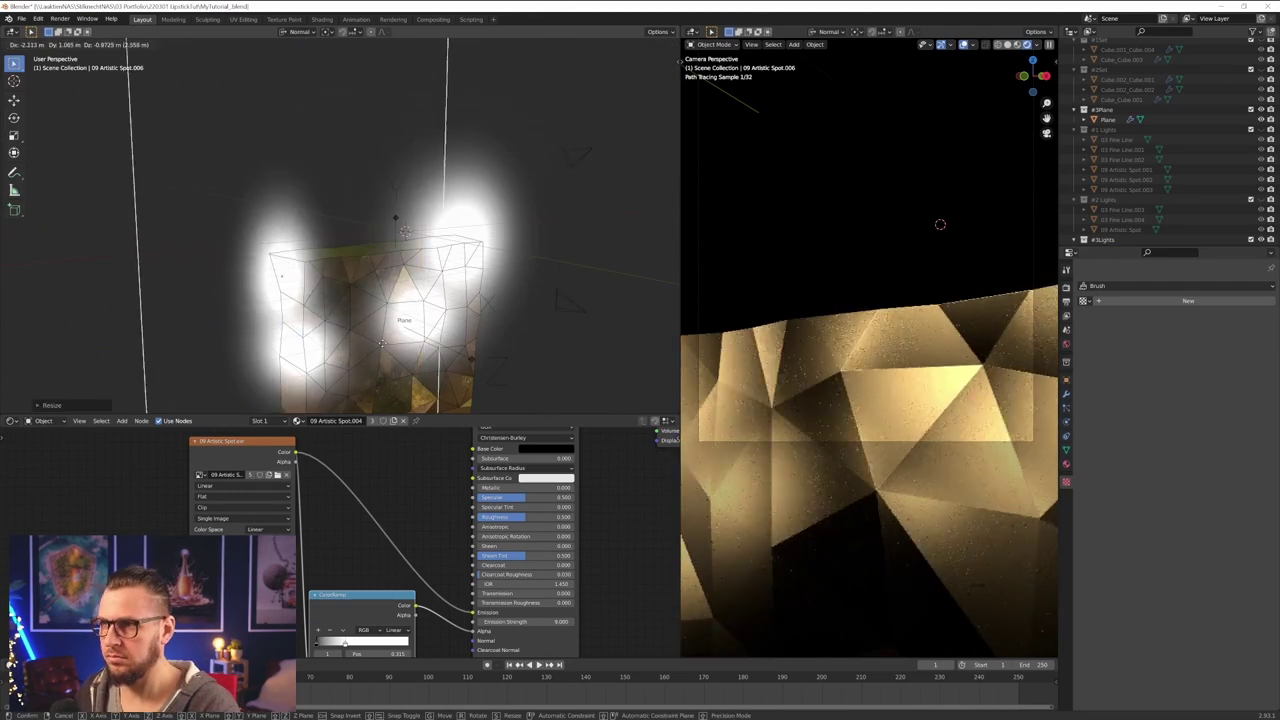
{"action": "key", "text": "g"}
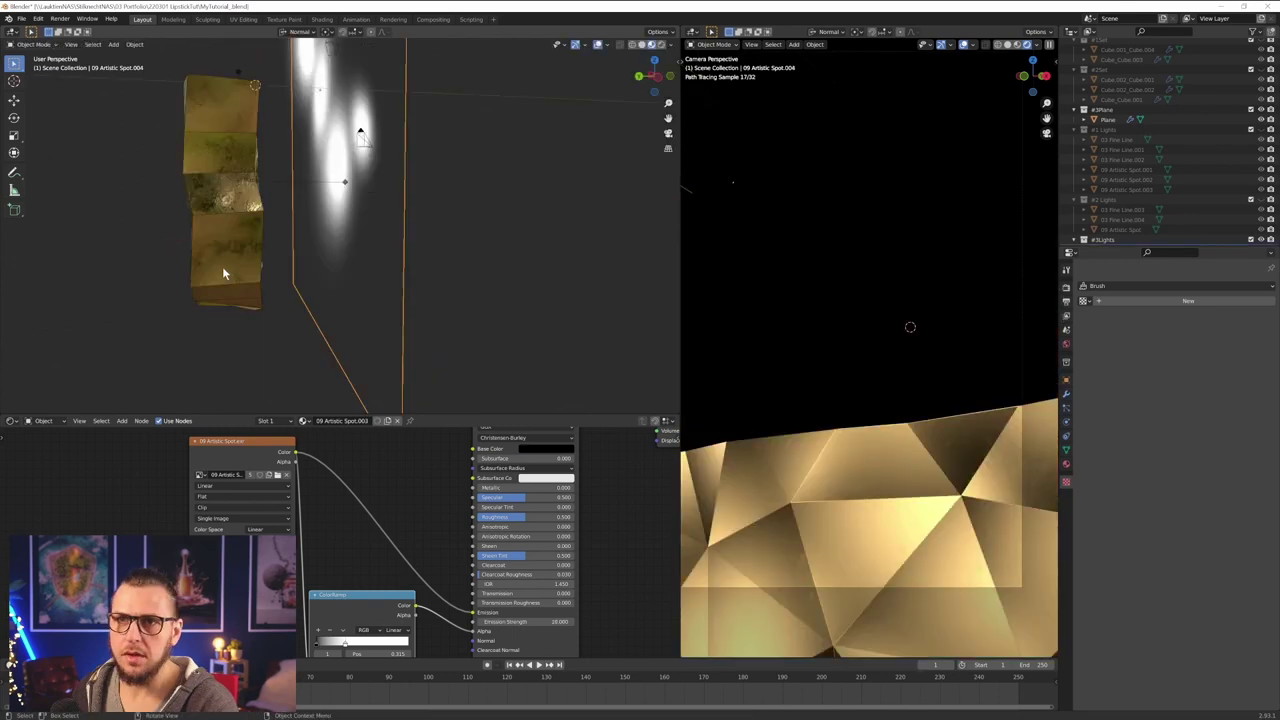
- Select the gold plane and set its Displace modifier strength to 0.290
{"action": "left_click", "coordinate": [223, 273]}
{"action": "left_click", "coordinate": [1065, 397]}
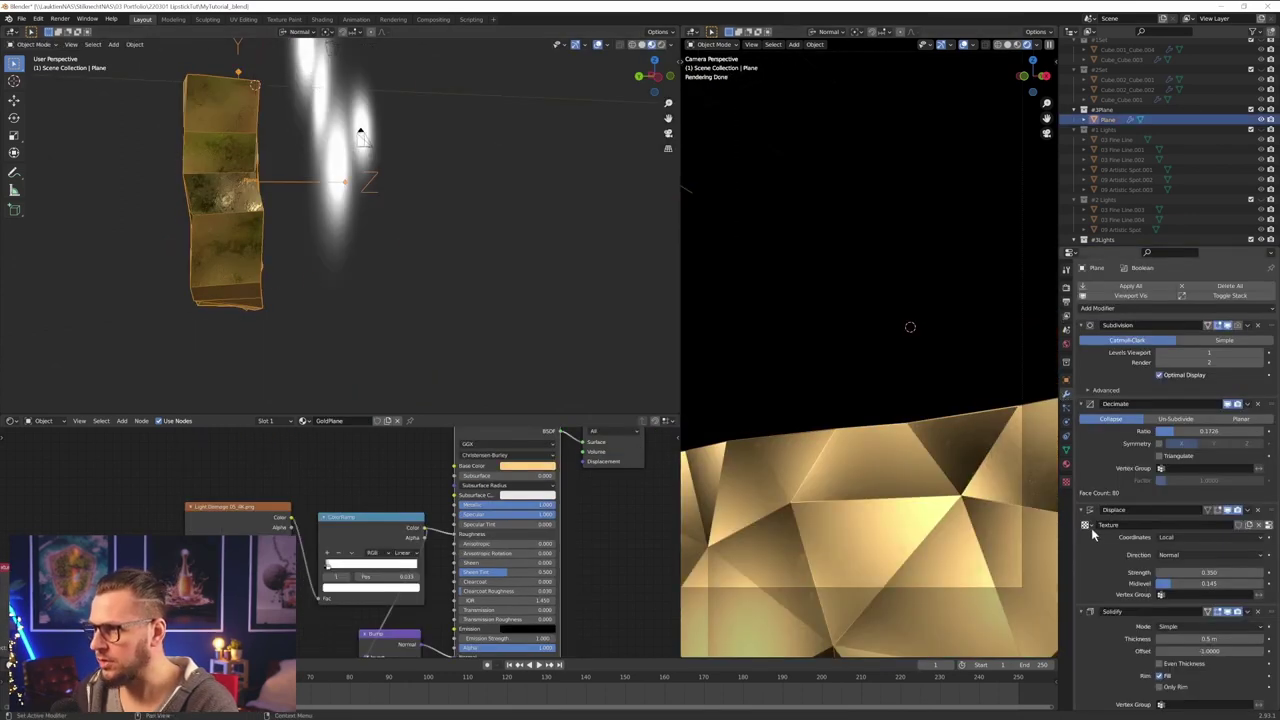
{"action": "scroll", "coordinate": [1103, 567], "scroll_direction": "down", "scroll_amount": 1}
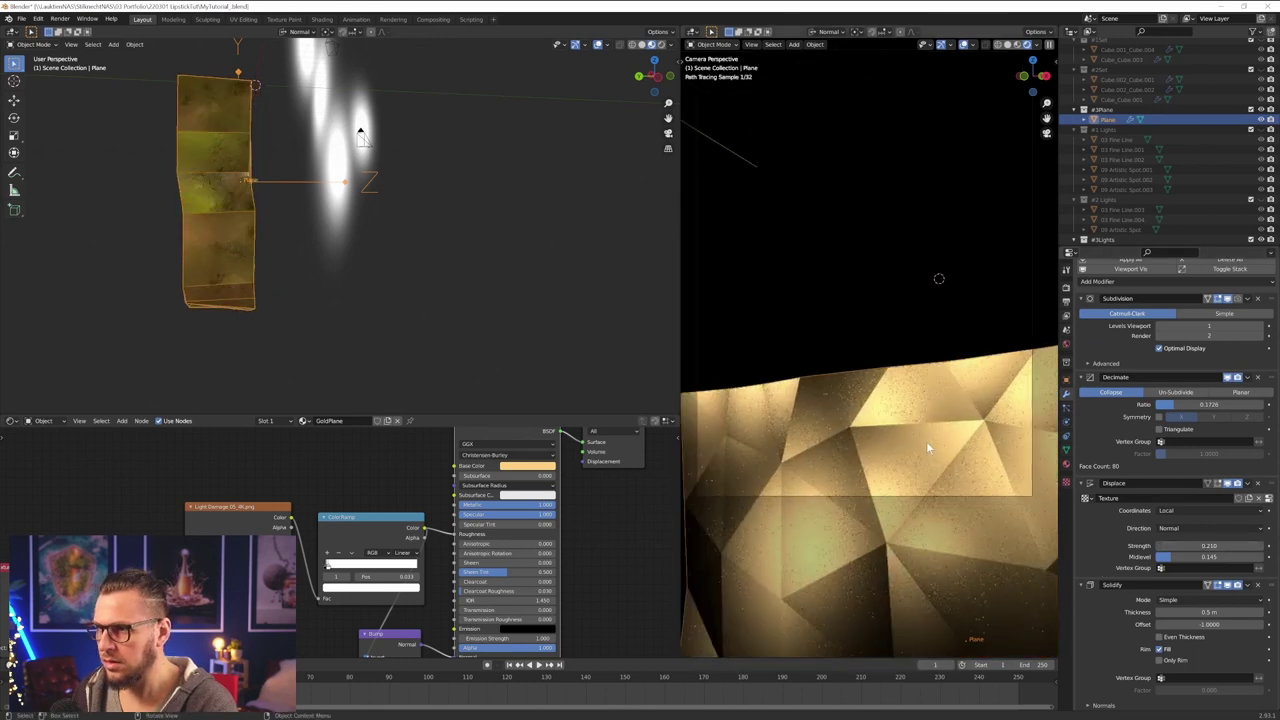
{"action": "left_click_drag", "start_coordinate": [1209, 546], "coordinate": [1179, 546]}
{"action": "scroll", "coordinate": [912, 470], "scroll_direction": "down", "scroll_amount": 2}
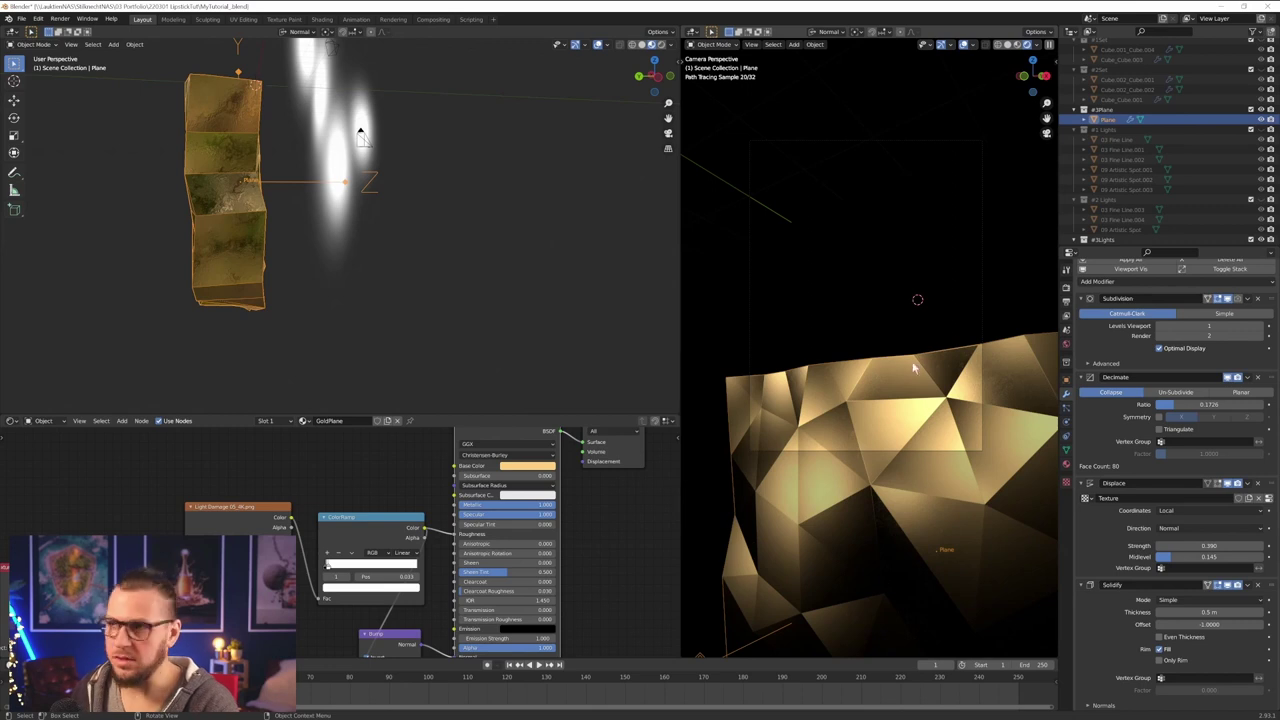
{"action": "left_click", "coordinate": [894, 335]}
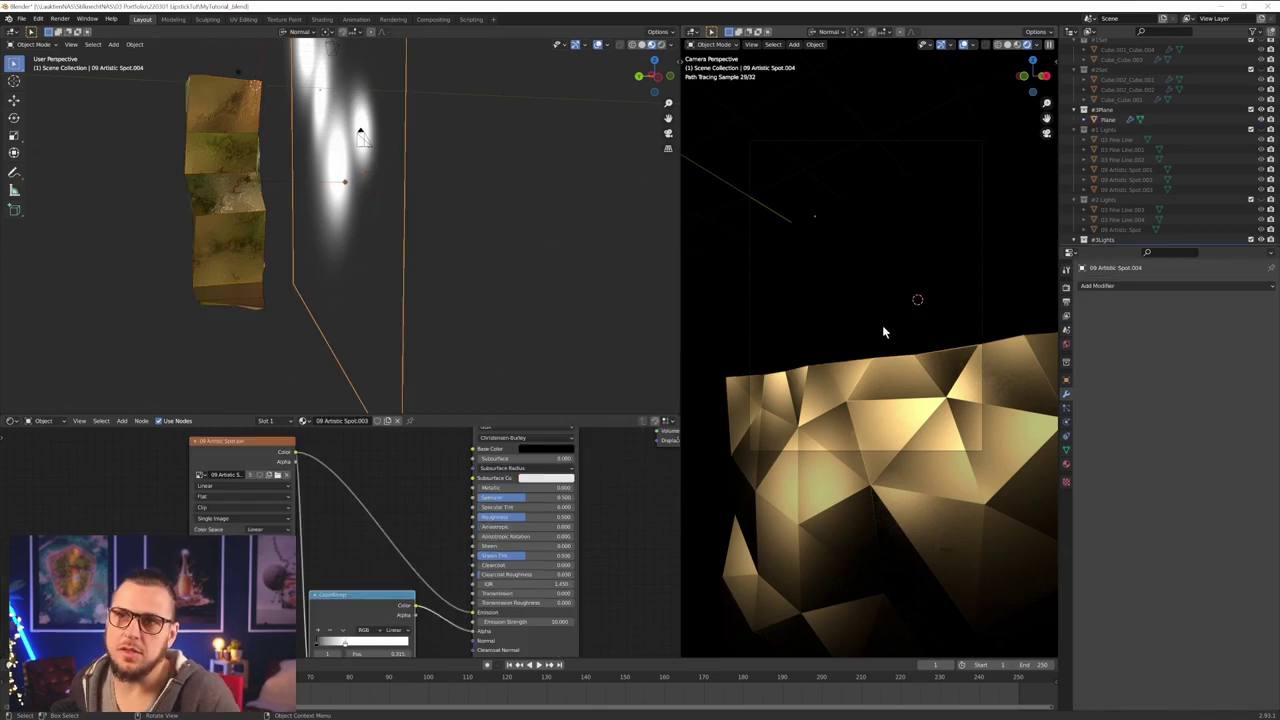
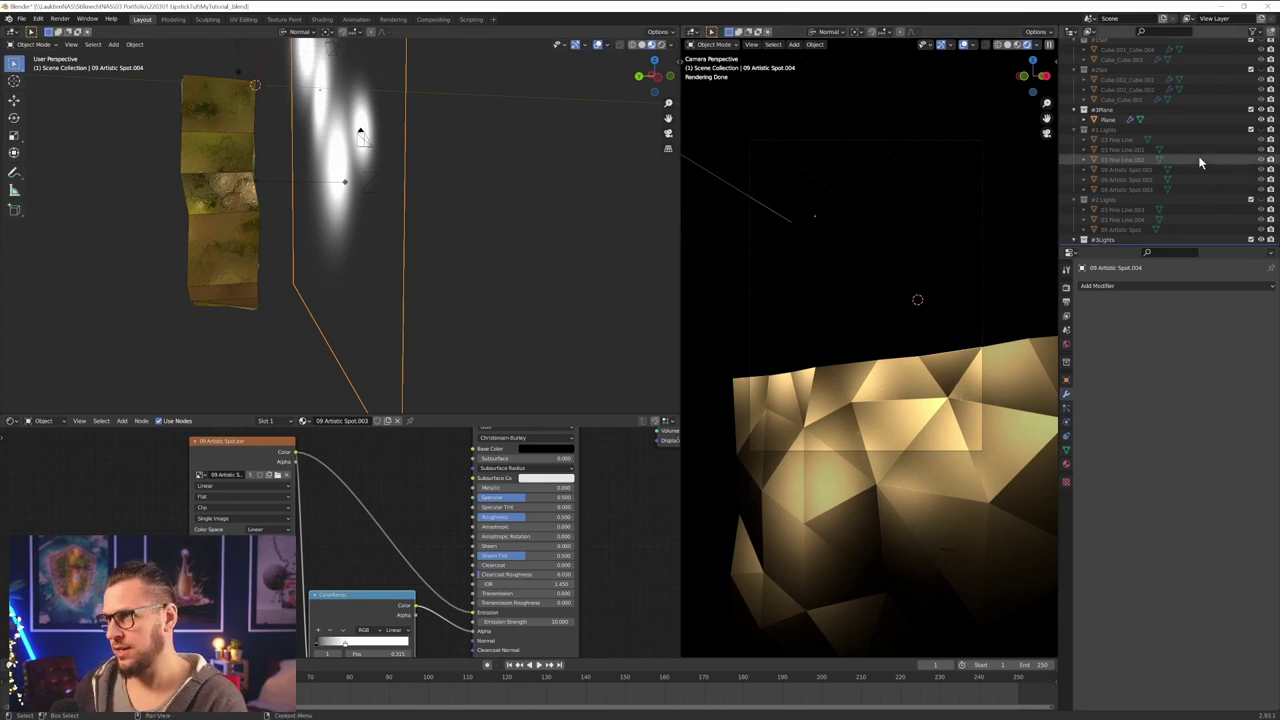
- Collapse the light collections in the outliner and exclude #1 Lights and #2 Lights from rendering
{"action": "scroll", "coordinate": [1198, 168], "scroll_direction": "down", "scroll_amount": 4}
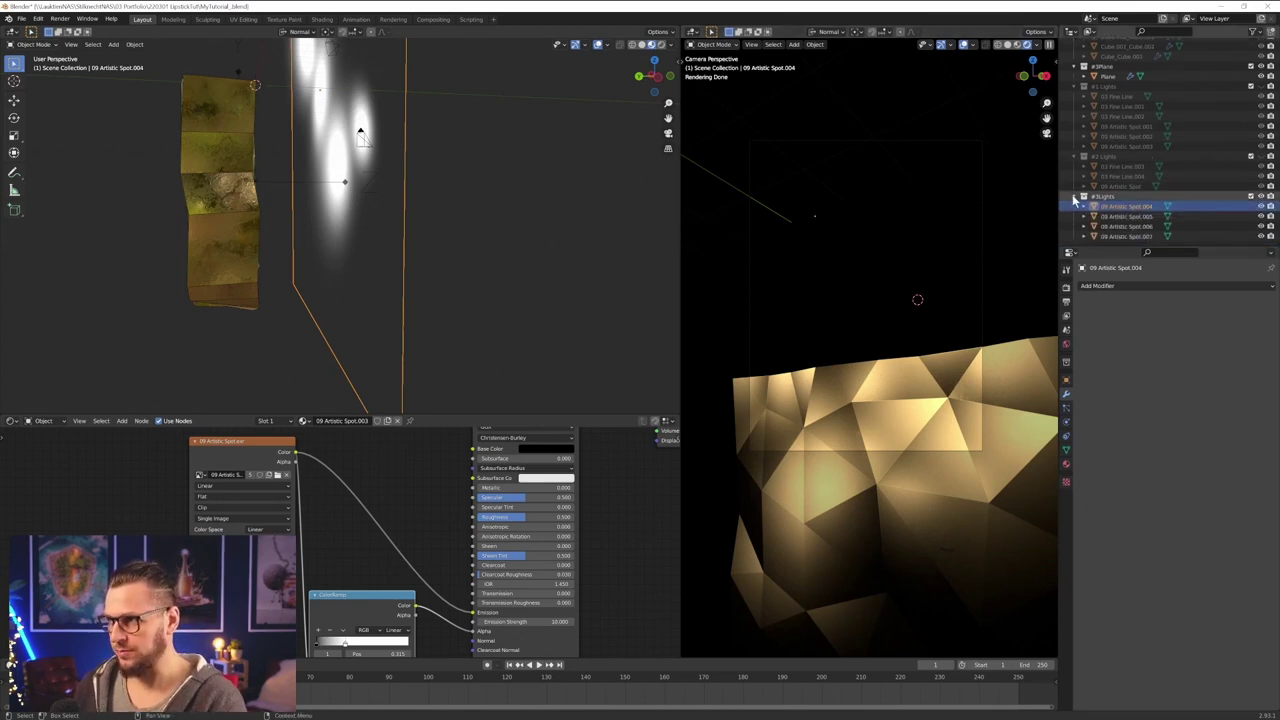
{"action": "scroll", "coordinate": [1080, 205], "scroll_direction": "up", "scroll_amount": 2}
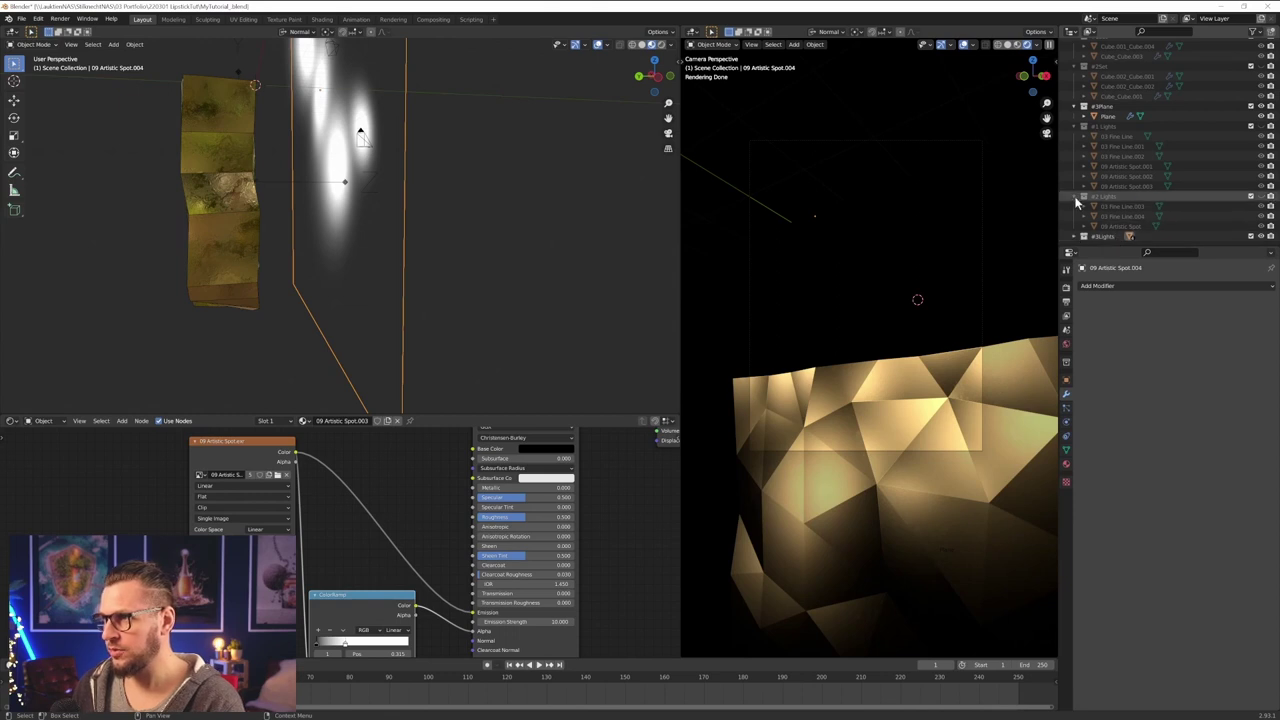
{"action": "left_click", "coordinate": [1077, 198]}
{"action": "left_click", "coordinate": [1078, 160]}
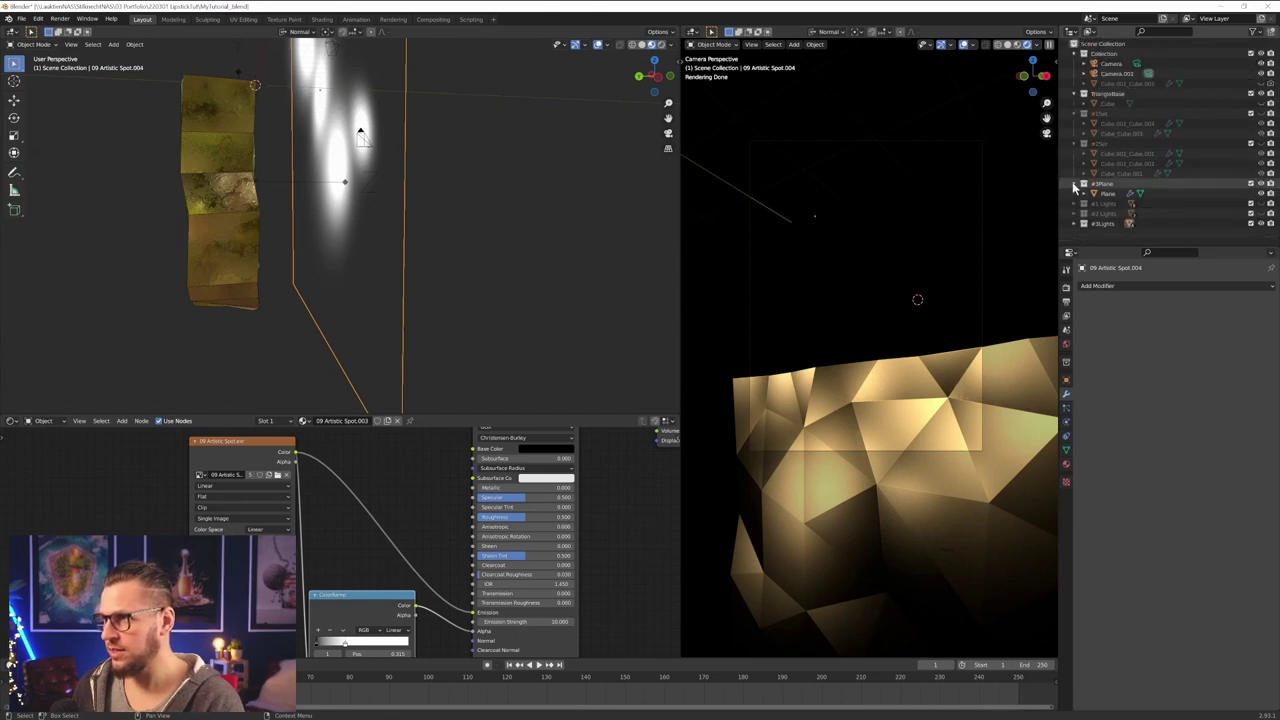
{"action": "left_click", "coordinate": [1108, 193]}
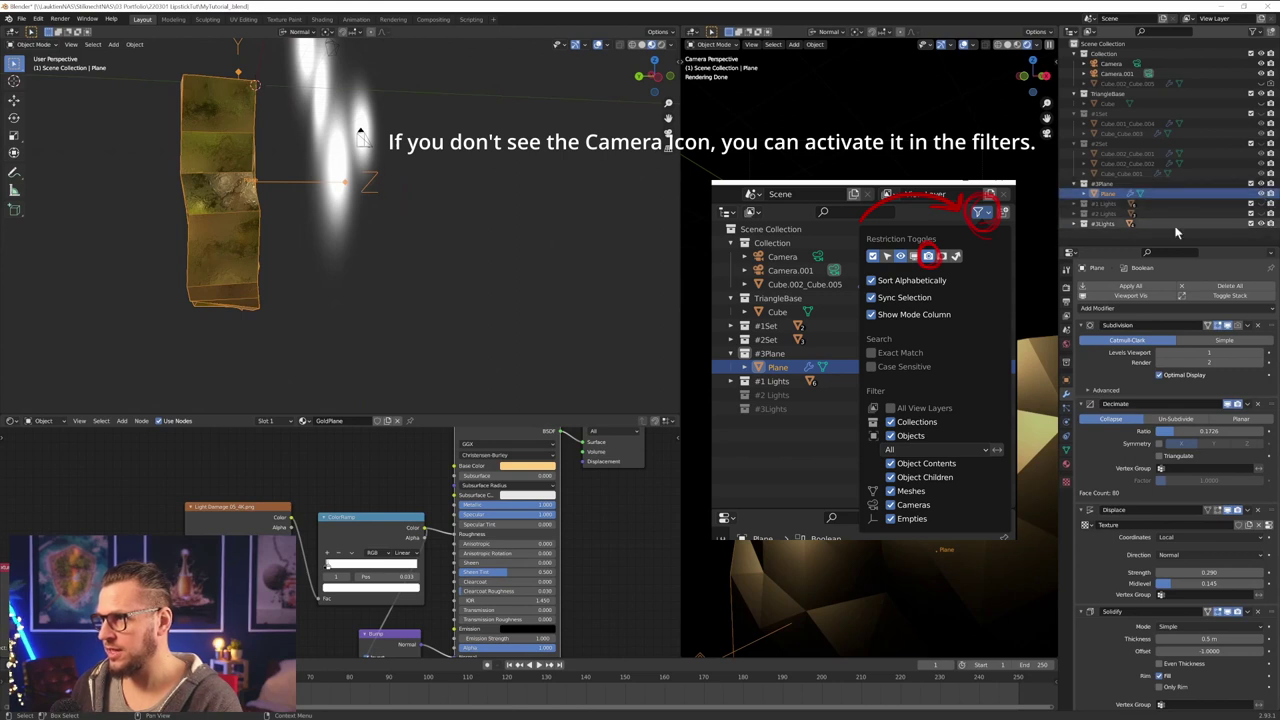
{"action": "left_click_drag", "start_coordinate": [1271, 204], "coordinate": [1266, 217]}
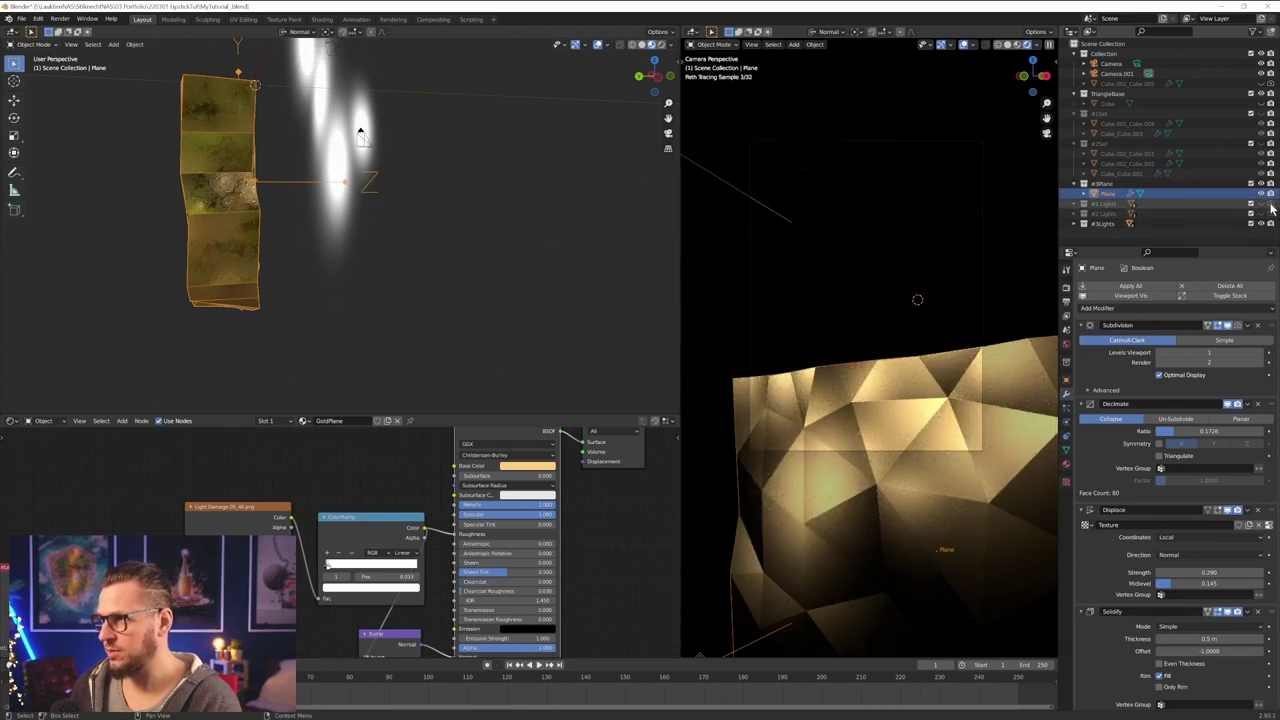
- Collapse the #1Set and #2Set collections and exclude both from rendering
{"action": "left_click", "coordinate": [1074, 143]}
{"action": "left_click", "coordinate": [1074, 113]}
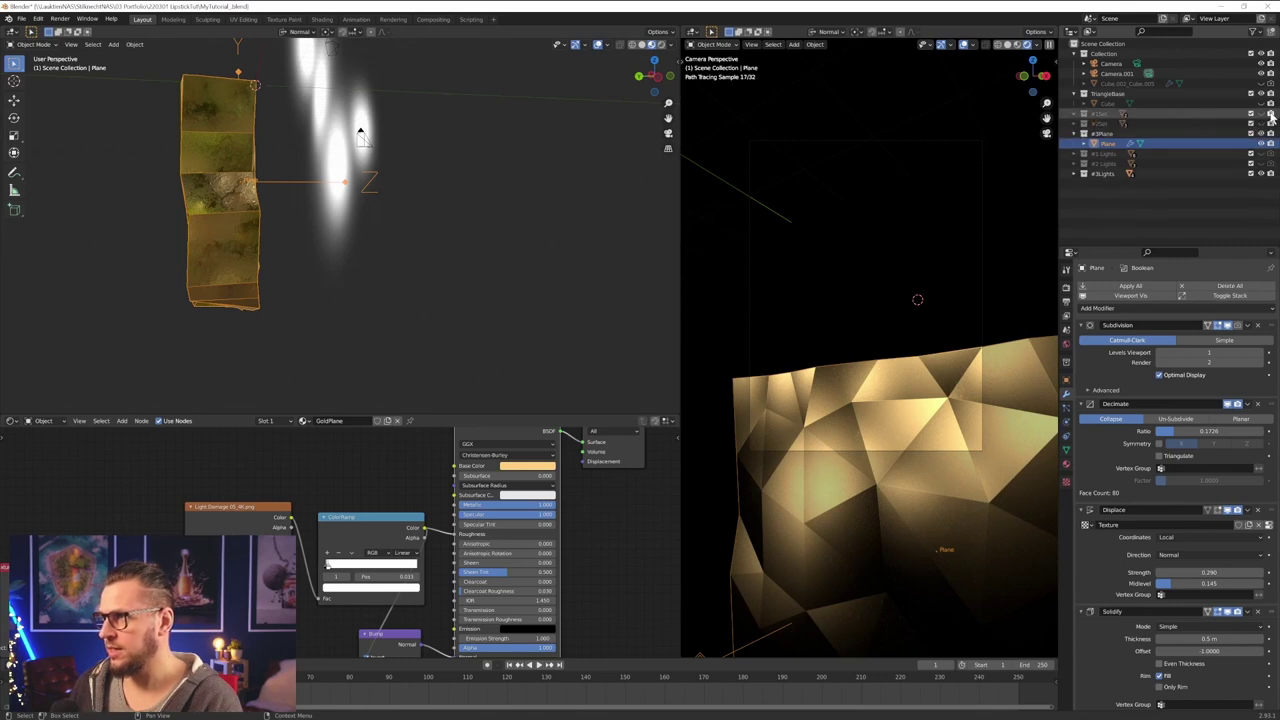
{"action": "left_click_drag", "start_coordinate": [1271, 114], "coordinate": [1271, 125]}
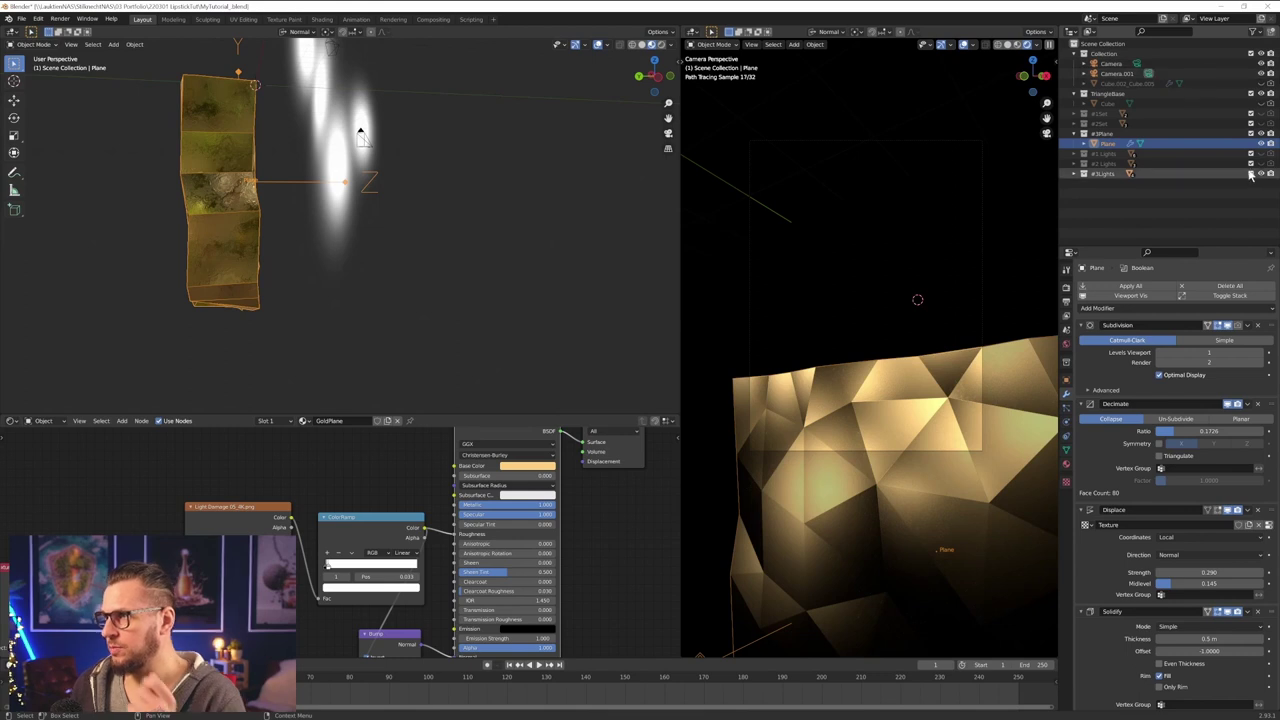
- Enable the Transparent option in the Cycles render's Film settings
{"action": "left_click", "coordinate": [1066, 289]}
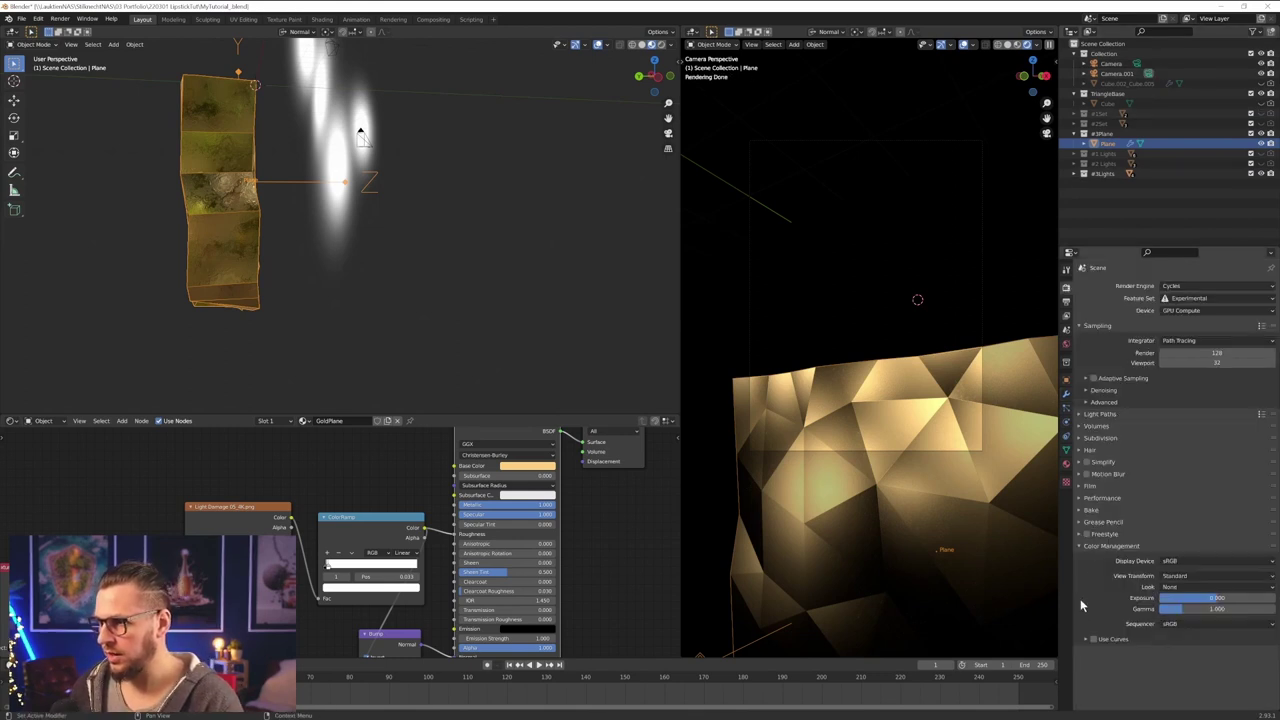
{"action": "left_click", "coordinate": [1088, 486]}
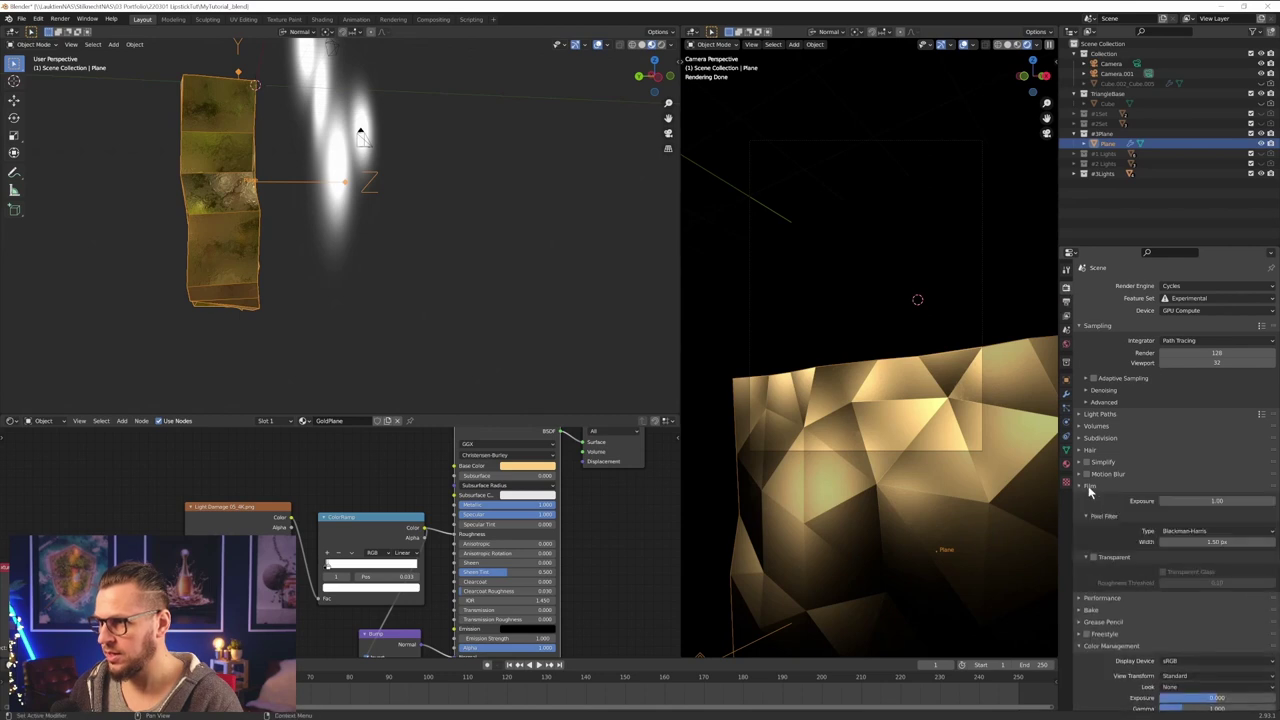
{"action": "left_click", "coordinate": [1093, 557]}
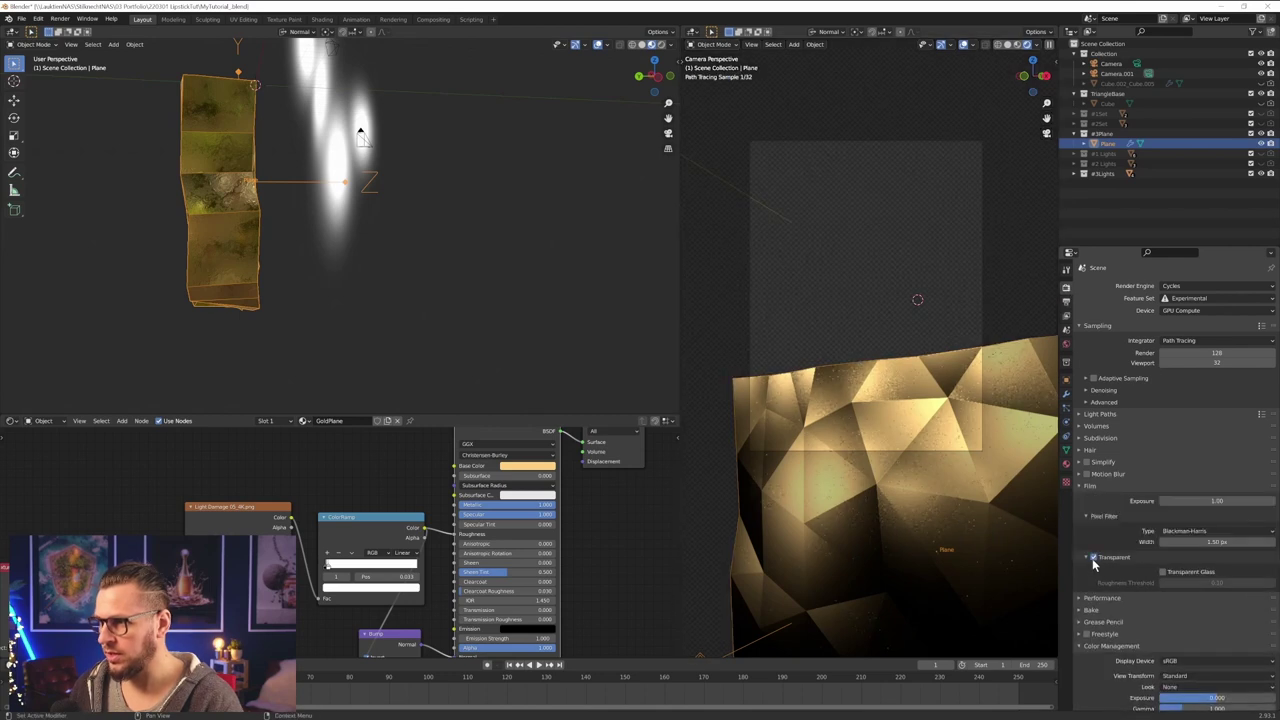
{"action": "left_click", "coordinate": [844, 318]}
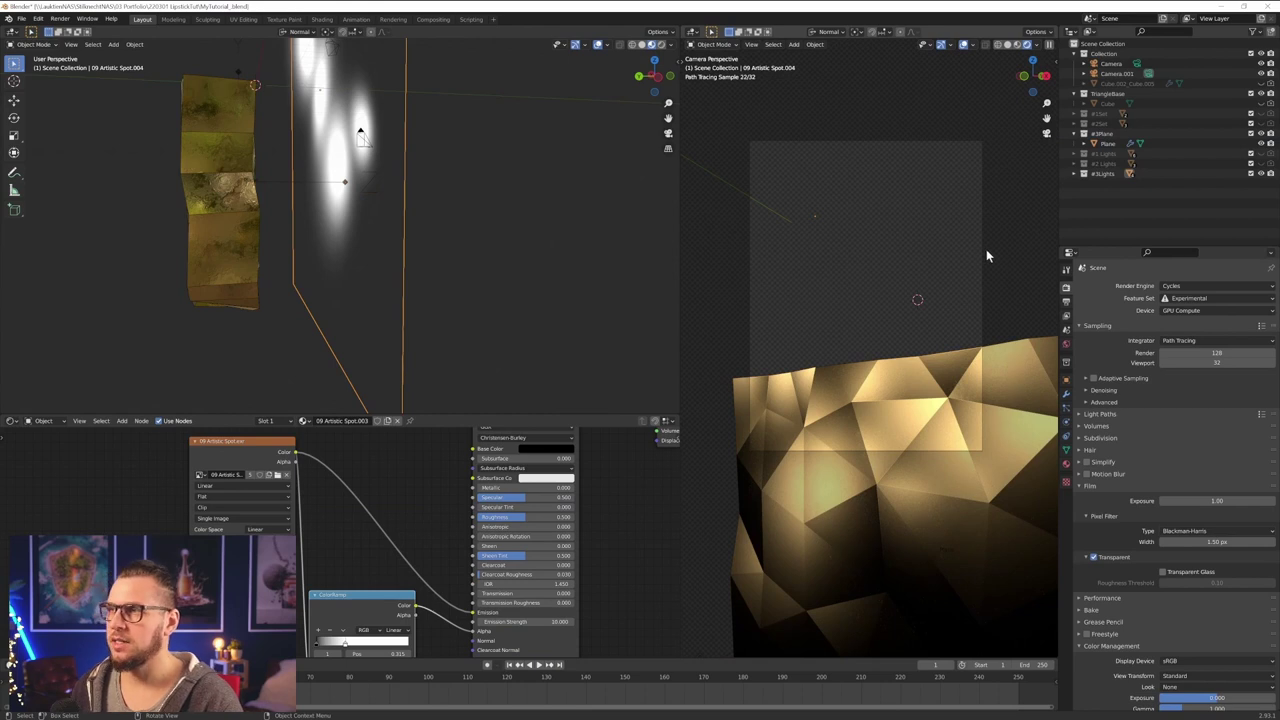
- Examine which render passes the view layer includes, paying attention to the Mist pass
{"action": "left_click", "coordinate": [1066, 380]}
{"action": "left_click", "coordinate": [1067, 395]}
{"action": "left_click", "coordinate": [1067, 362]}
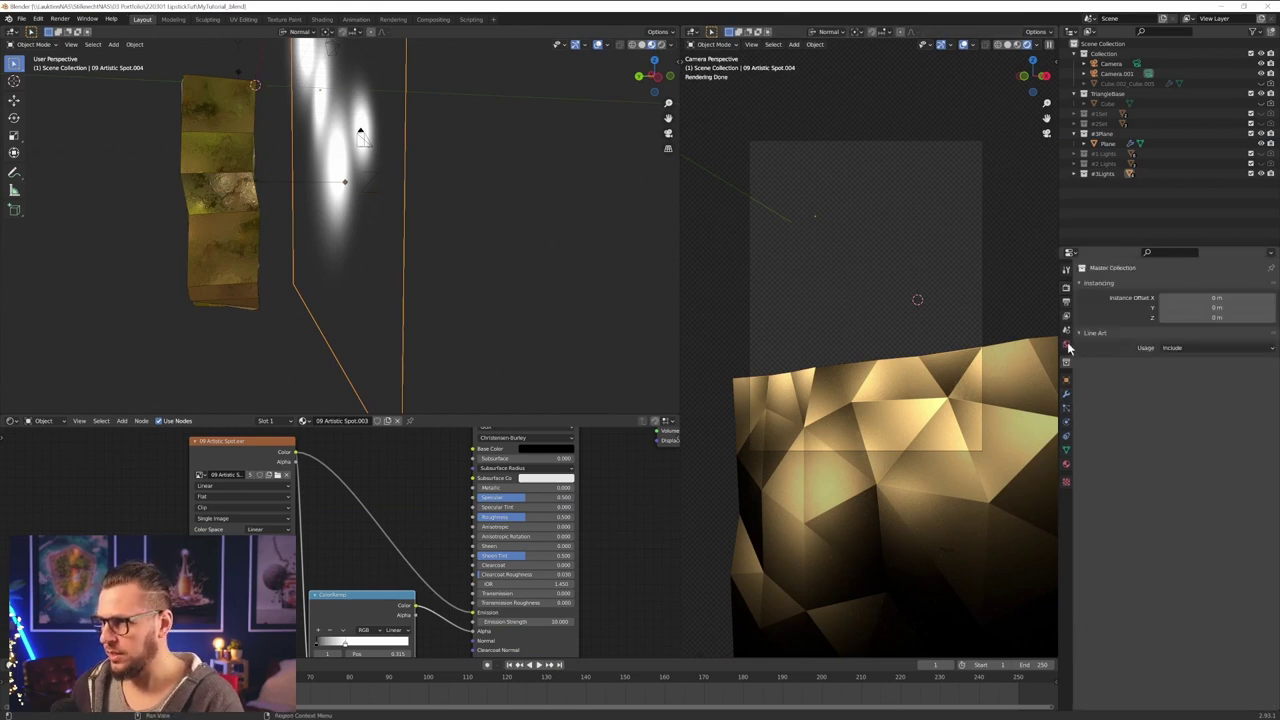
{"action": "left_click", "coordinate": [1067, 330]}
{"action": "left_click", "coordinate": [1066, 316]}
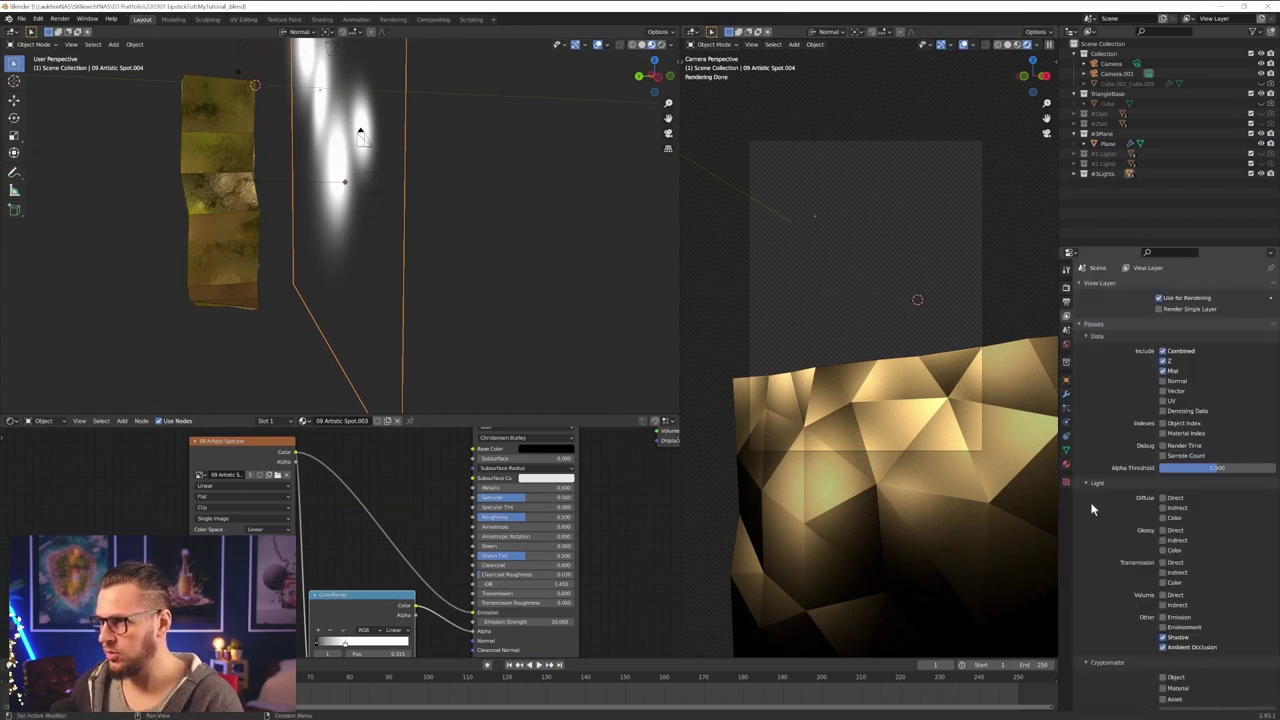
{"action": "scroll", "coordinate": [1101, 432], "scroll_direction": "down", "scroll_amount": 1}
{"action": "scroll", "coordinate": [1104, 388], "scroll_direction": "up", "scroll_amount": 1}
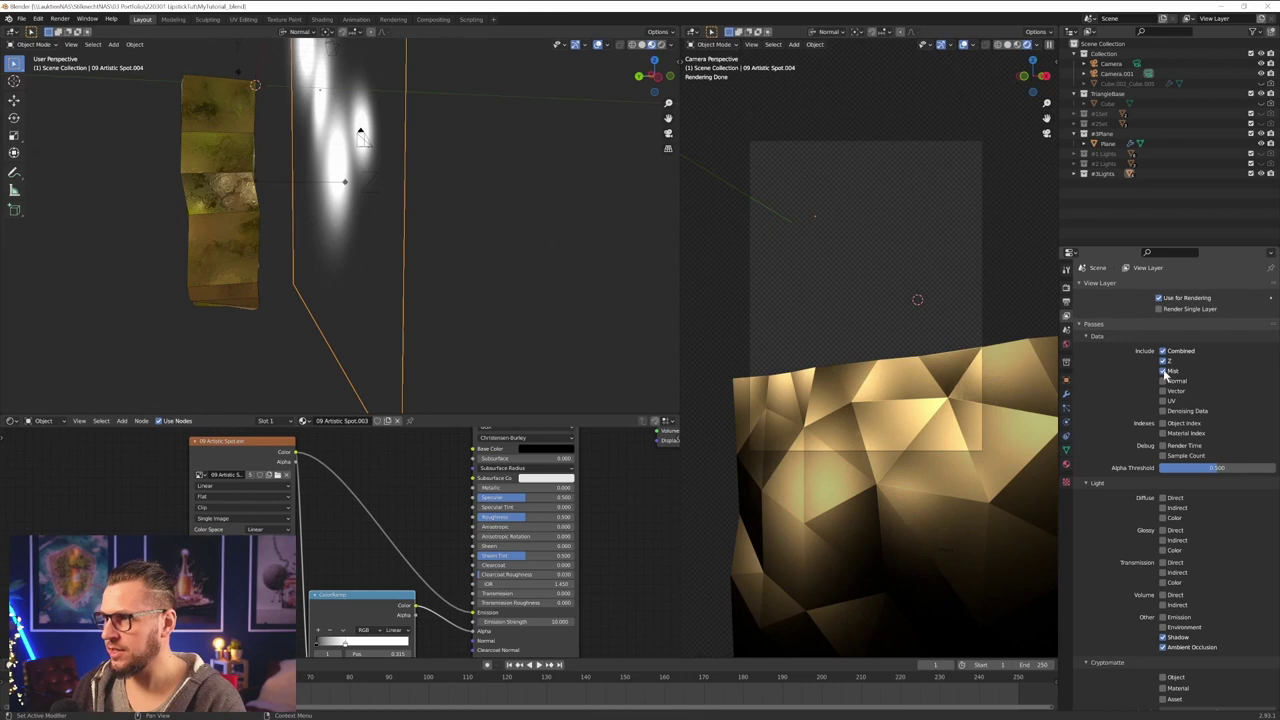
{"action": "left_click", "coordinate": [1066, 346]}
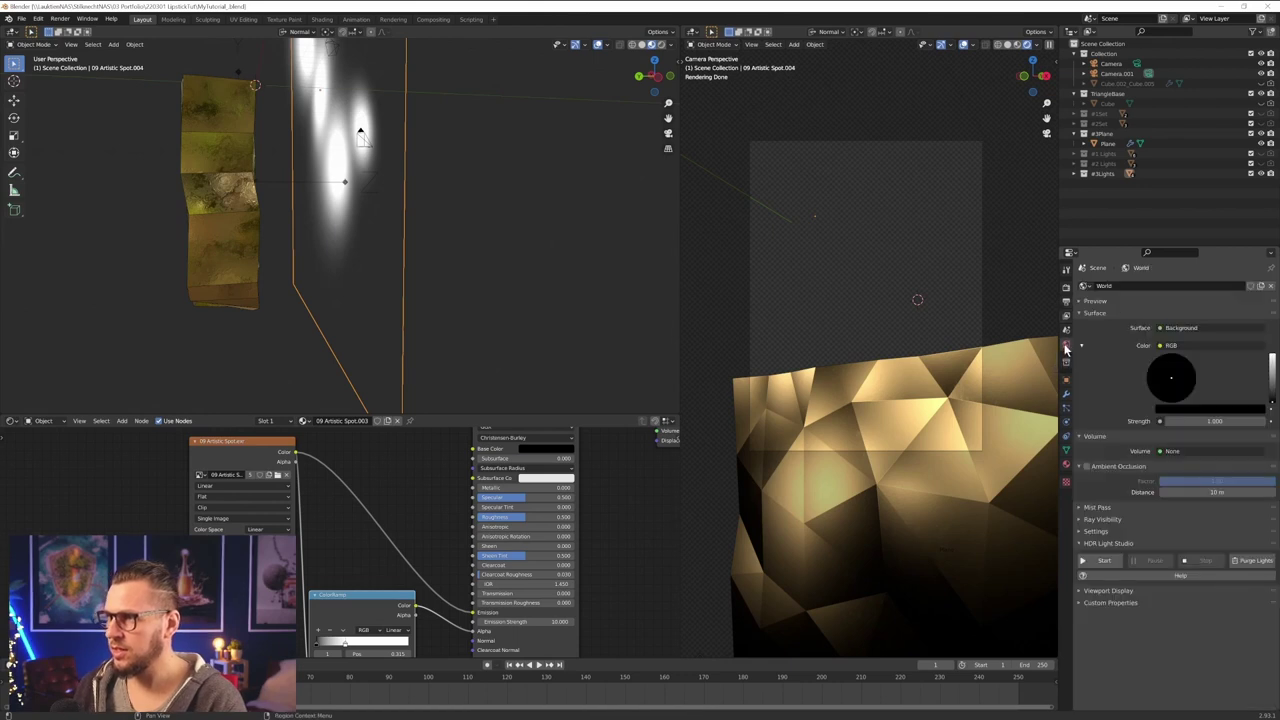
{"action": "left_click", "coordinate": [1066, 315]}
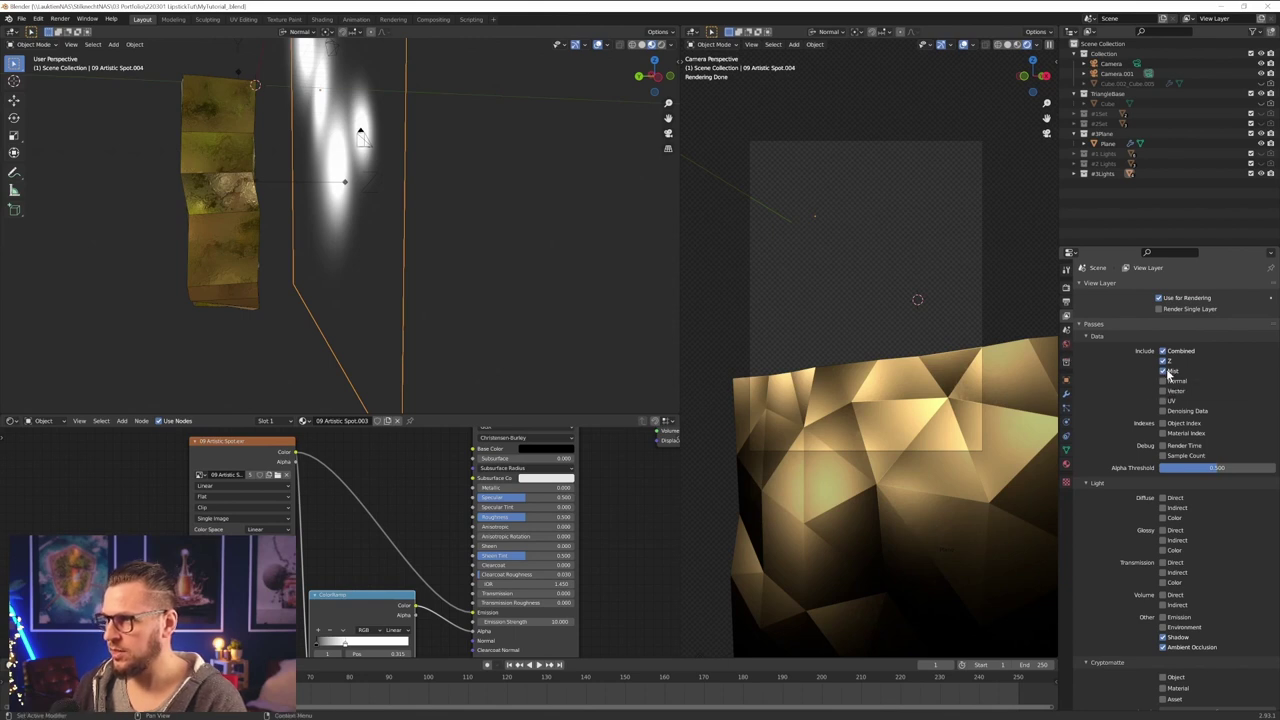
- Expand the world's Mist Pass settings and display the Mist render pass in the camera viewport
{"action": "left_click", "coordinate": [1067, 345]}
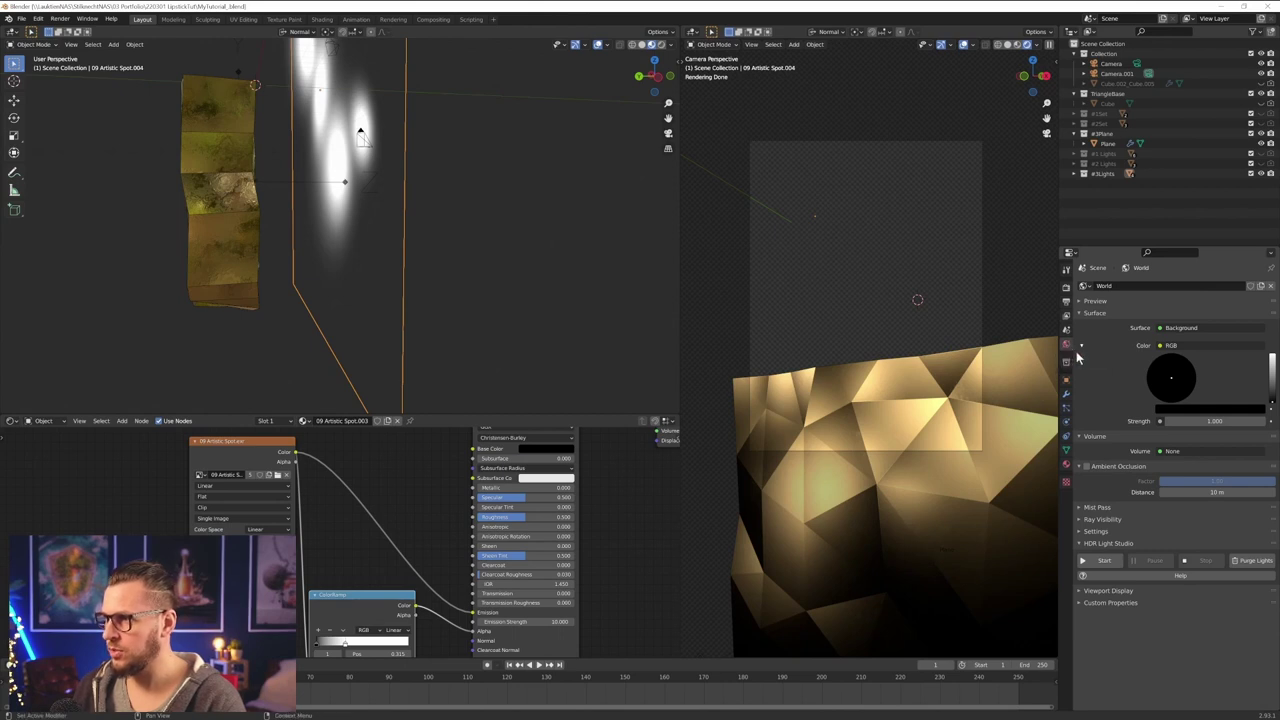
{"action": "left_click", "coordinate": [1080, 509]}
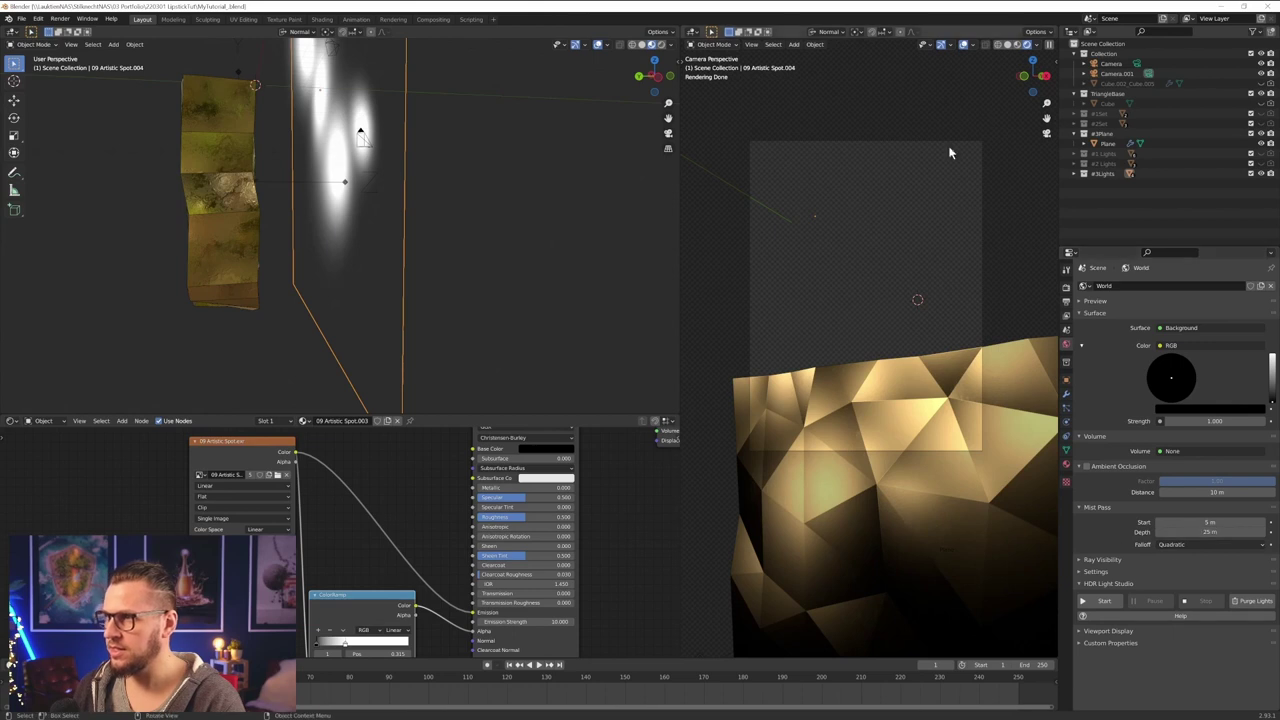
{"action": "left_click", "coordinate": [1038, 46]}
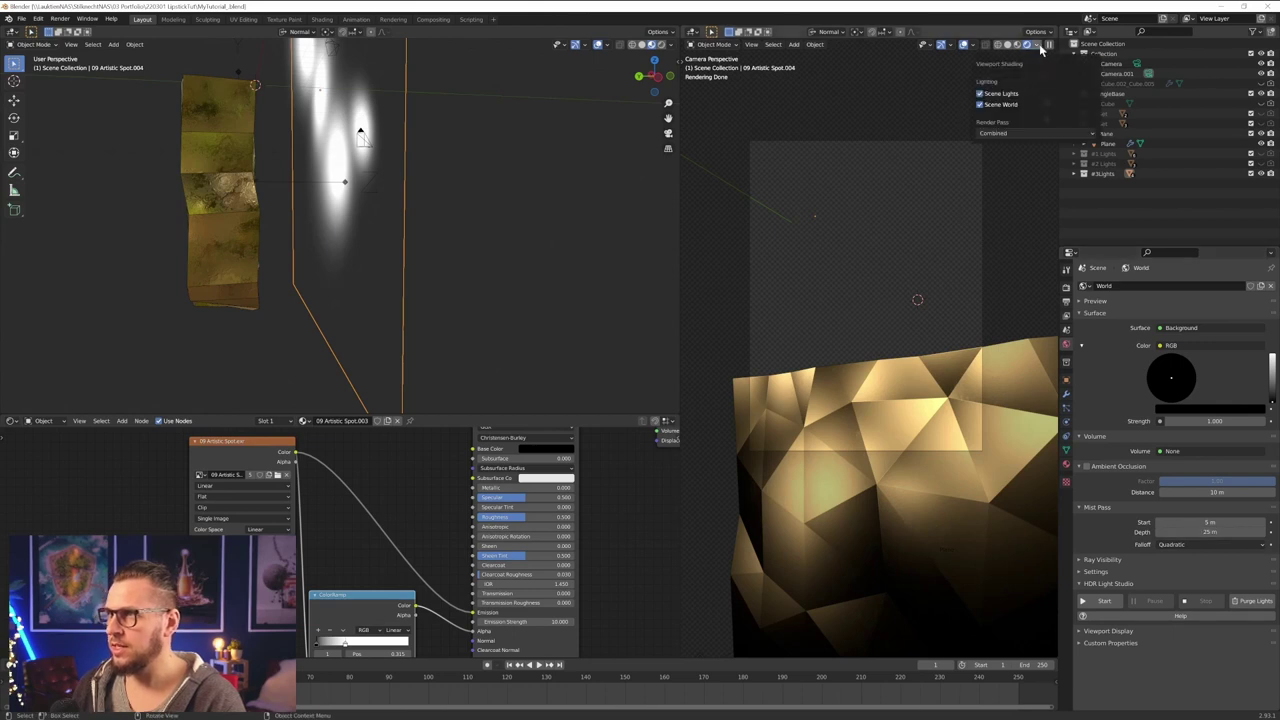
{"action": "left_click", "coordinate": [1016, 132]}
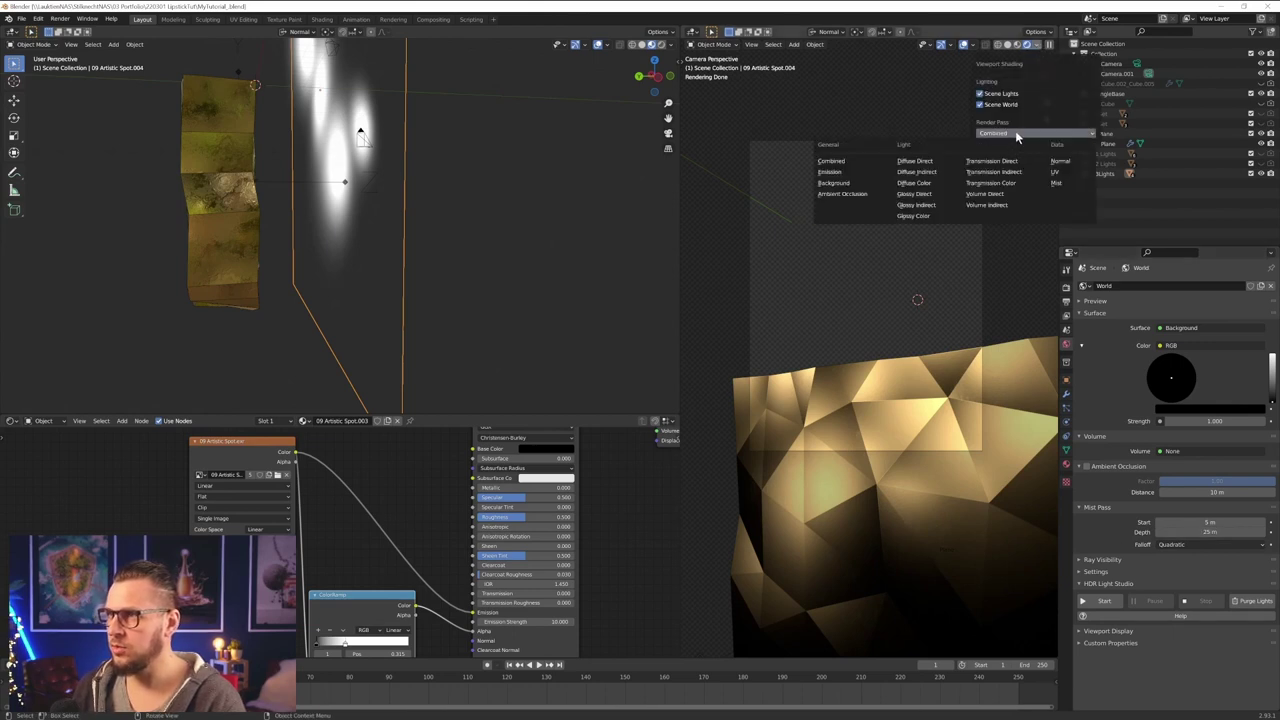
{"action": "left_click", "coordinate": [1058, 186]}
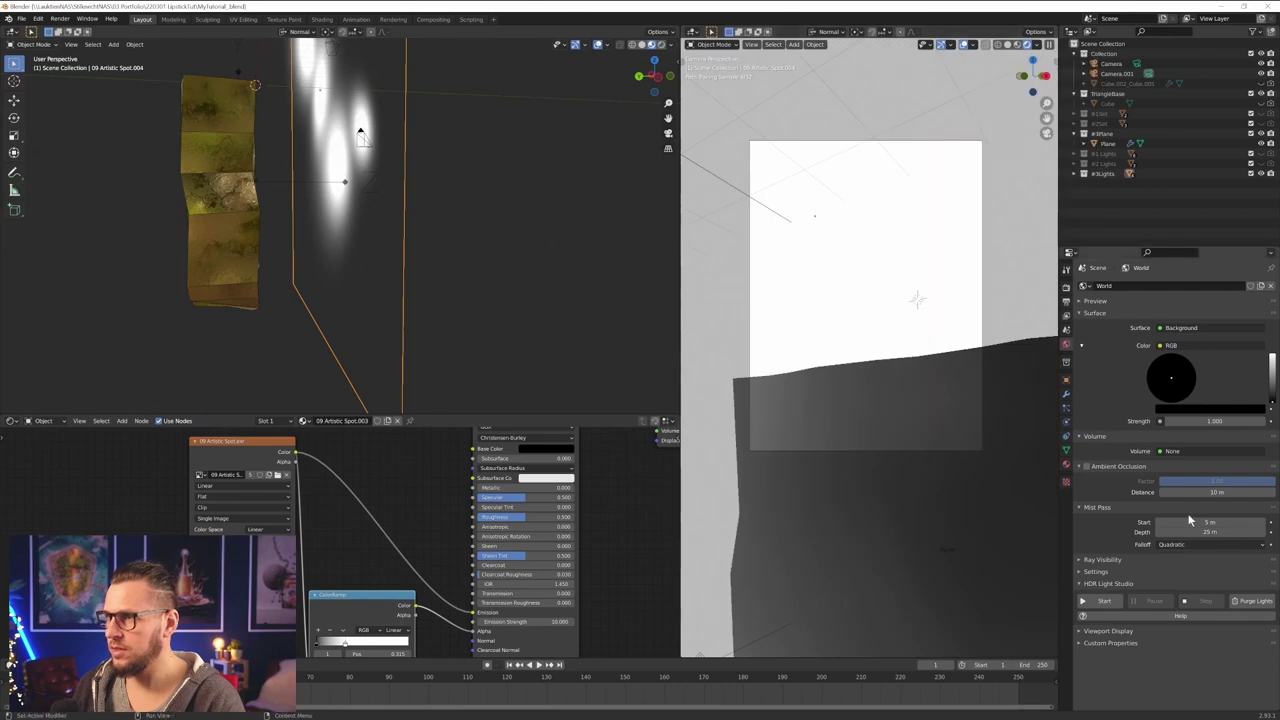
- Show the #1Set and #2Set collections and set the Mist Pass start to 6.5 m and depth to 8.5 m
{"action": "mouse_move", "coordinate": [1210, 522]}
{"action": "left_mouse_down"}
{"action": "mouse_move", "coordinate": [1190, 522]}
{"action": "mouse_move", "coordinate": [1228, 522]}
{"action": "mouse_move", "coordinate": [1180, 532]}
{"action": "mouse_move", "coordinate": [1230, 532]}
{"action": "left_mouse_up"}
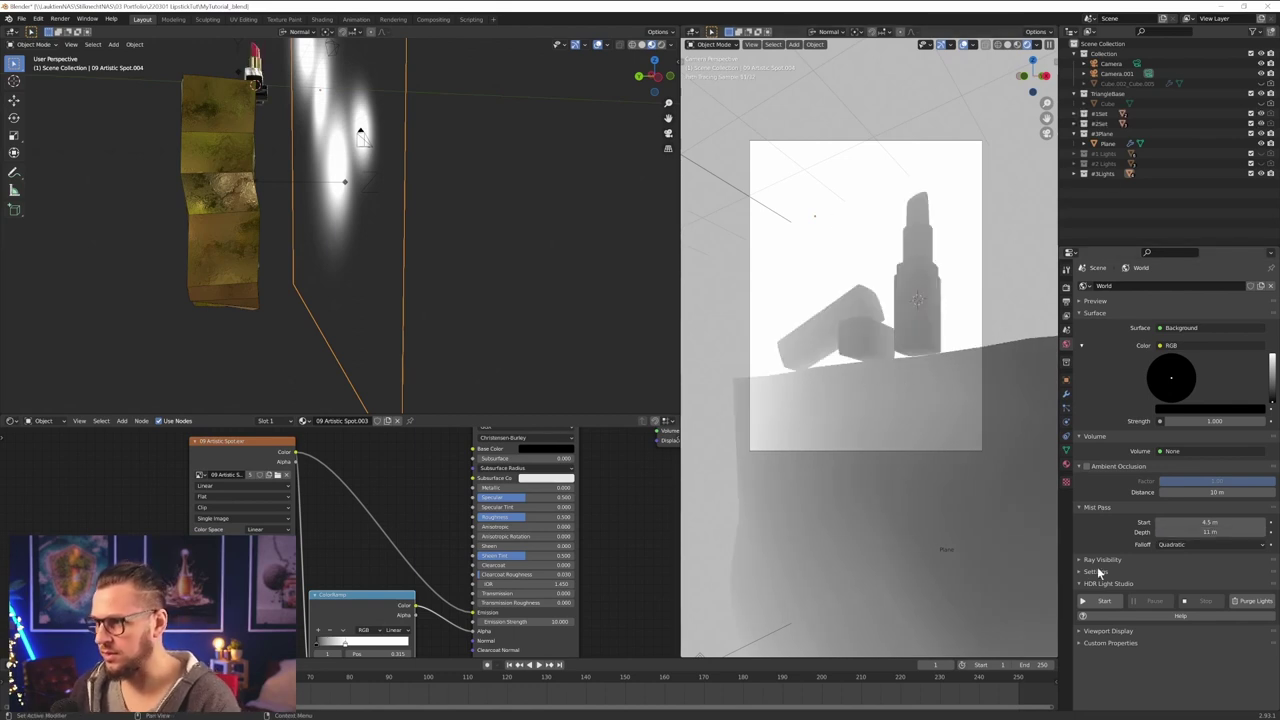
{"action": "left_click_drag", "start_coordinate": [1212, 522], "coordinate": [1187, 532]}
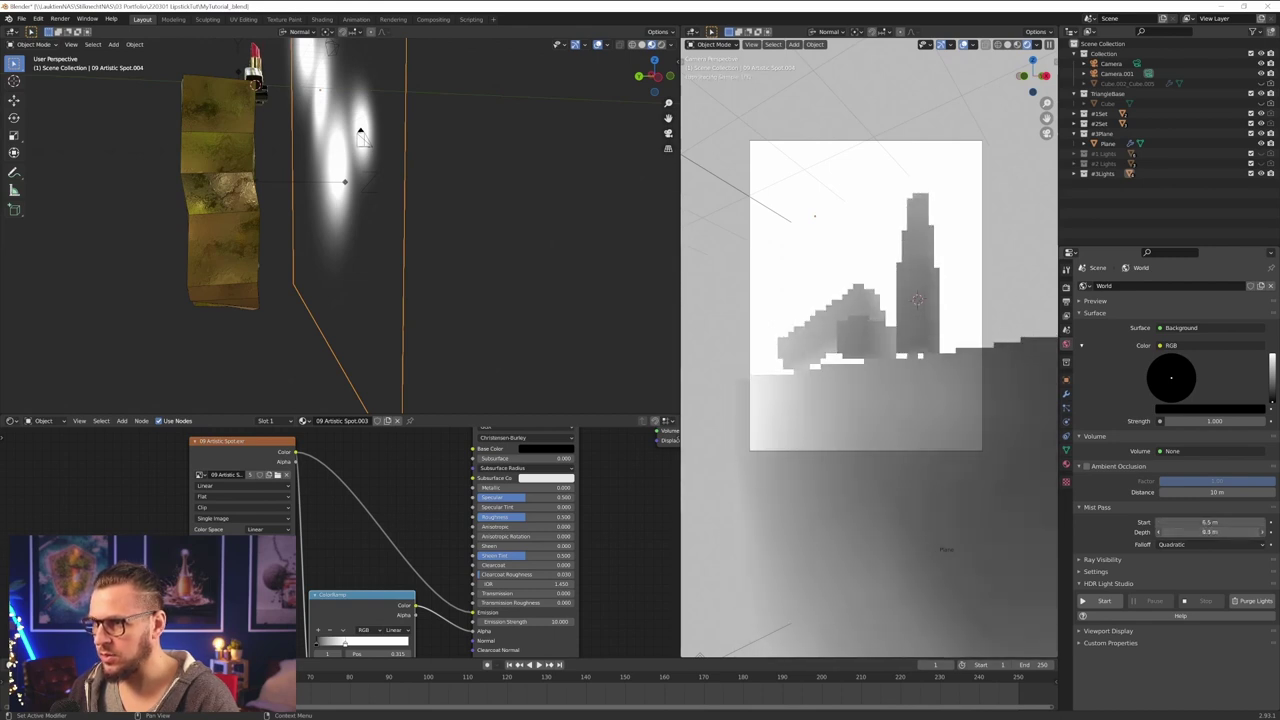
{"action": "scroll", "coordinate": [888, 302], "scroll_direction": "up", "scroll_amount": 5}
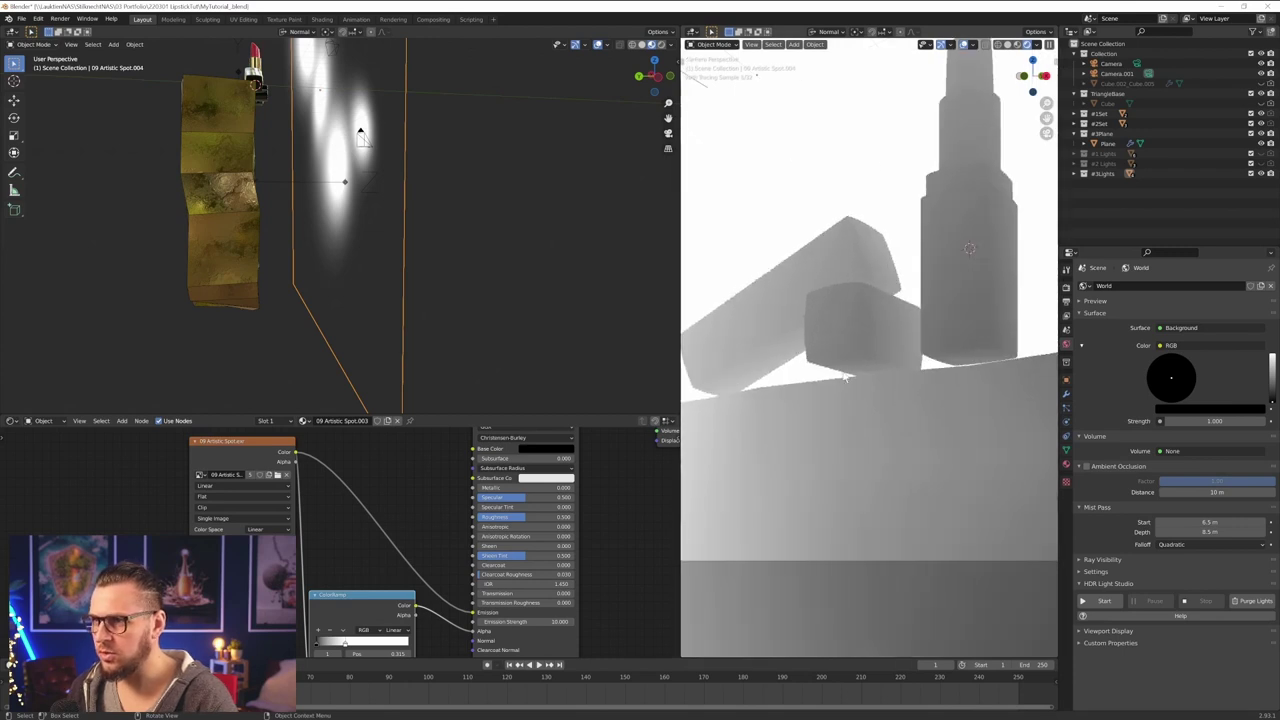
{"action": "scroll", "coordinate": [886, 391], "scroll_direction": "down", "scroll_amount": 4}
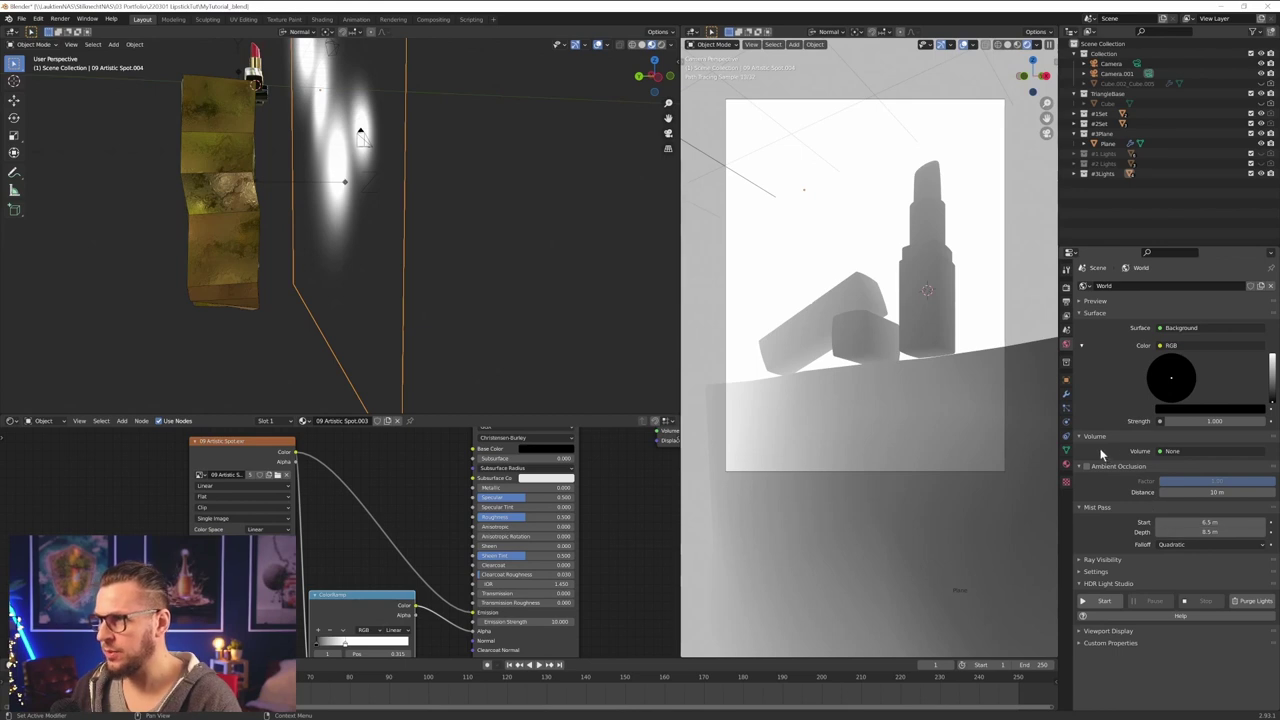
- Return the camera viewport from the Mist pass to the full shaded render, with only the #3Plane and #3Lights collections enabled
{"action": "left_click", "coordinate": [1040, 45]}
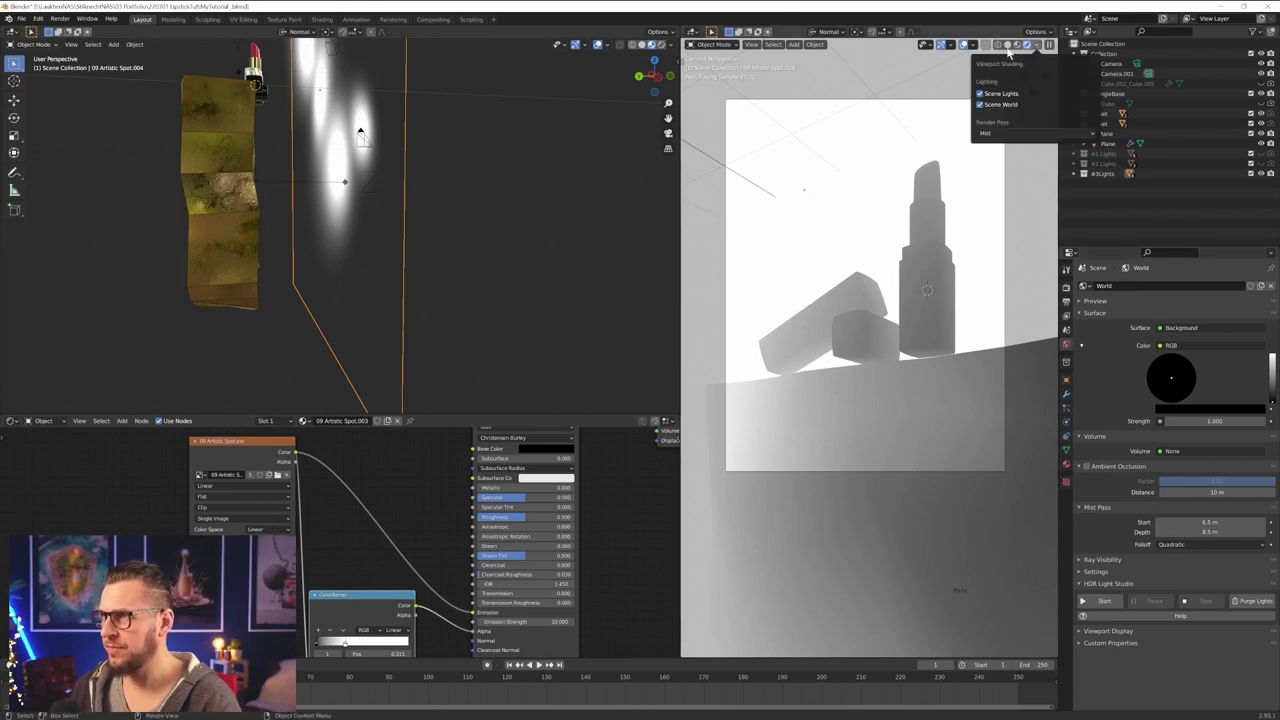
{"action": "left_click", "coordinate": [985, 134]}
{"action": "left_click", "coordinate": [830, 161]}
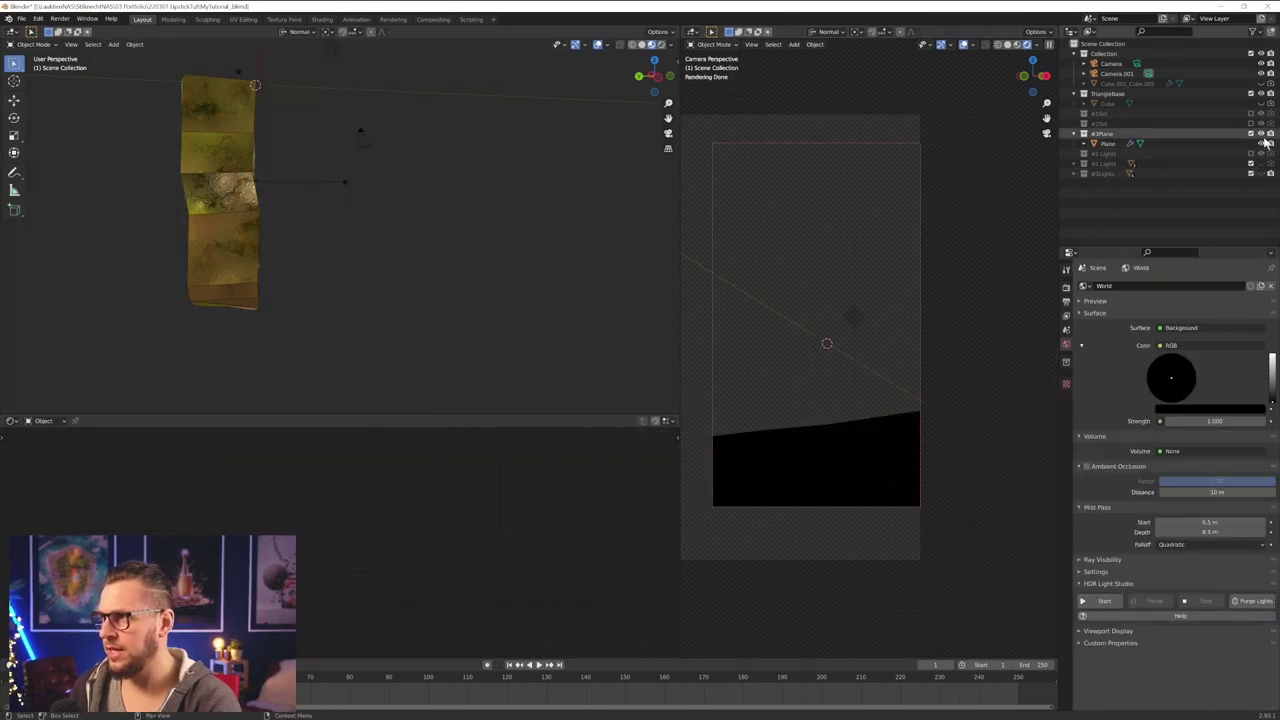
{"action": "left_click", "coordinate": [1251, 173]}
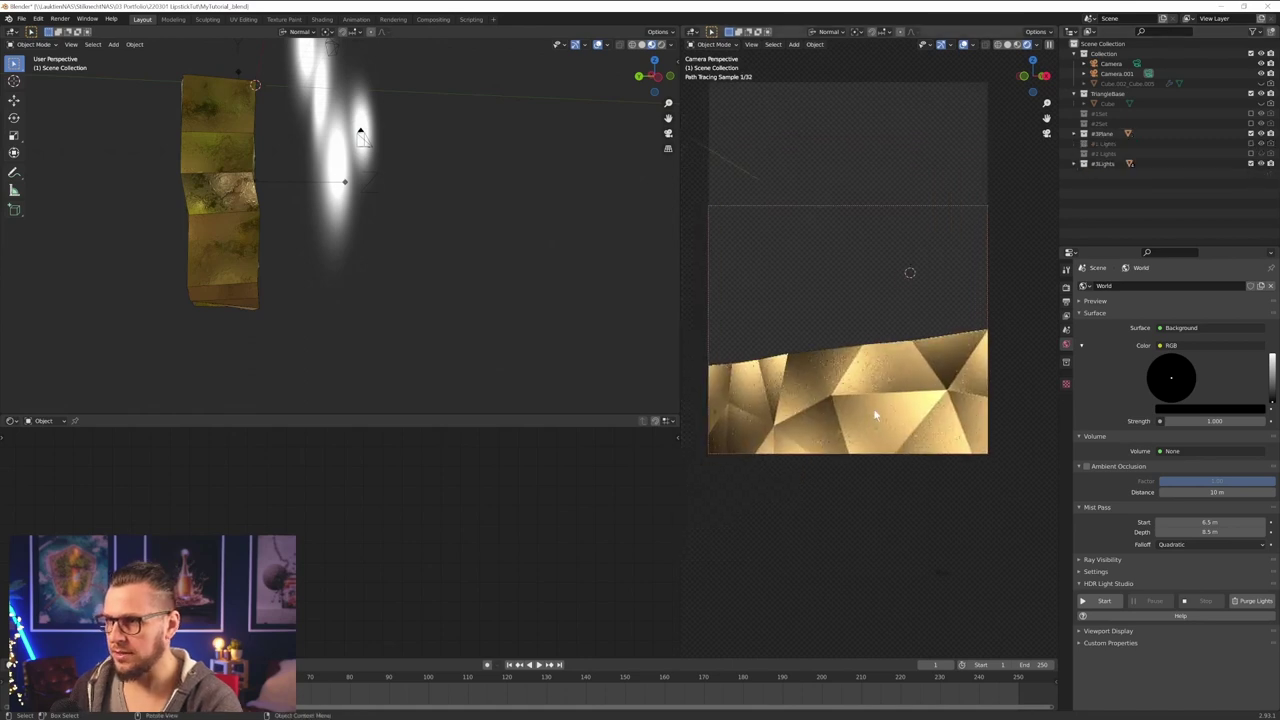
- Save the file and render the gold base on its own against the transparent background
{"action": "key", "text": "ctrl+s"}
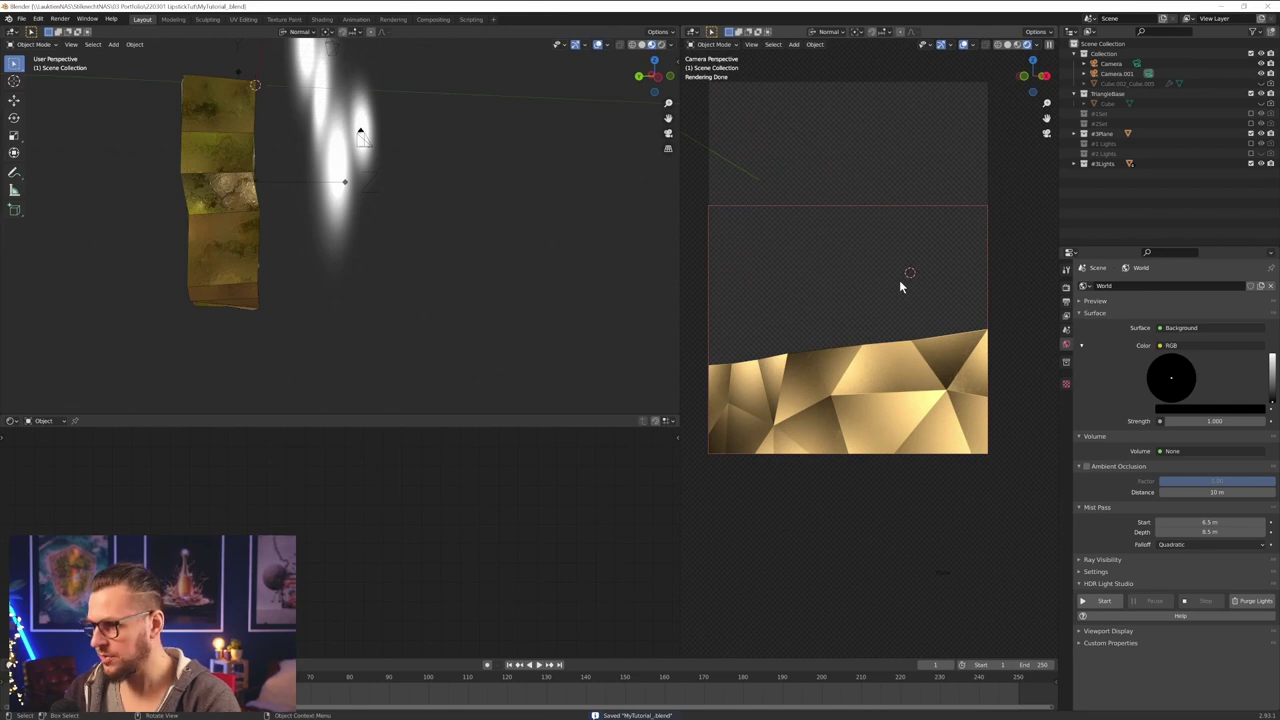
{"action": "key", "text": "F12"}
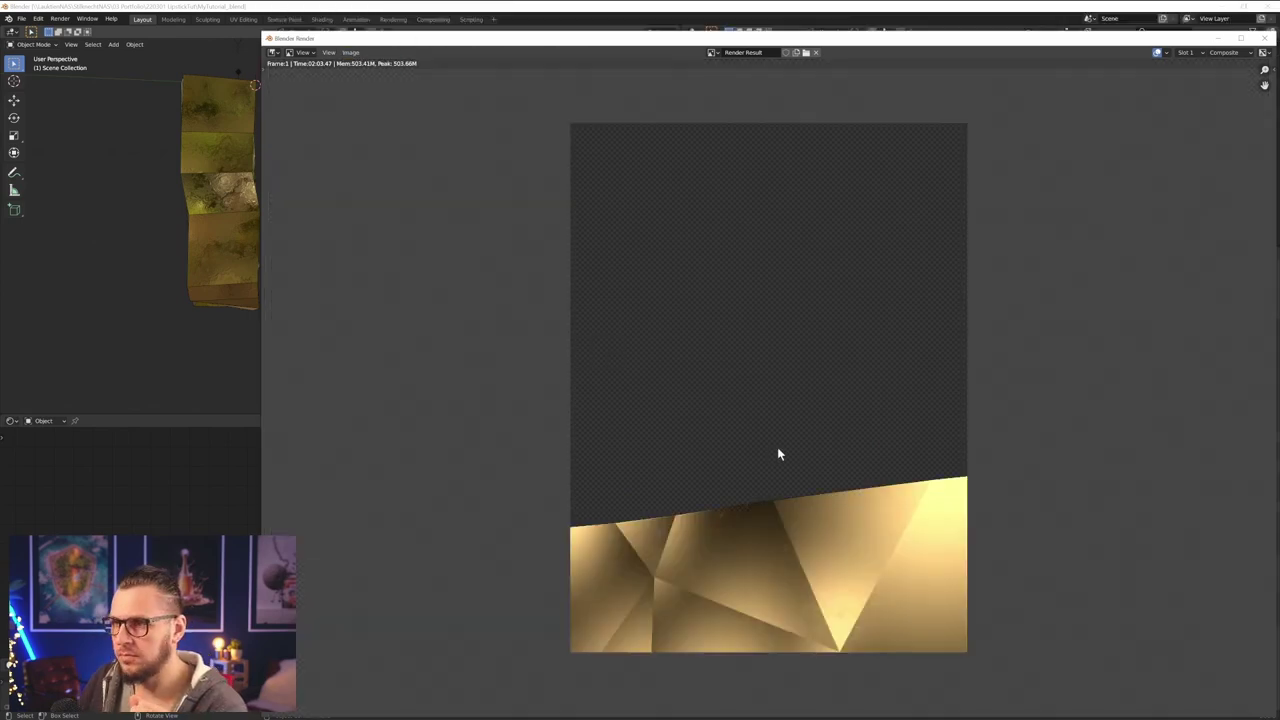
{"action": "left_click_drag", "start_coordinate": [909, 39], "coordinate": [351, 65]}
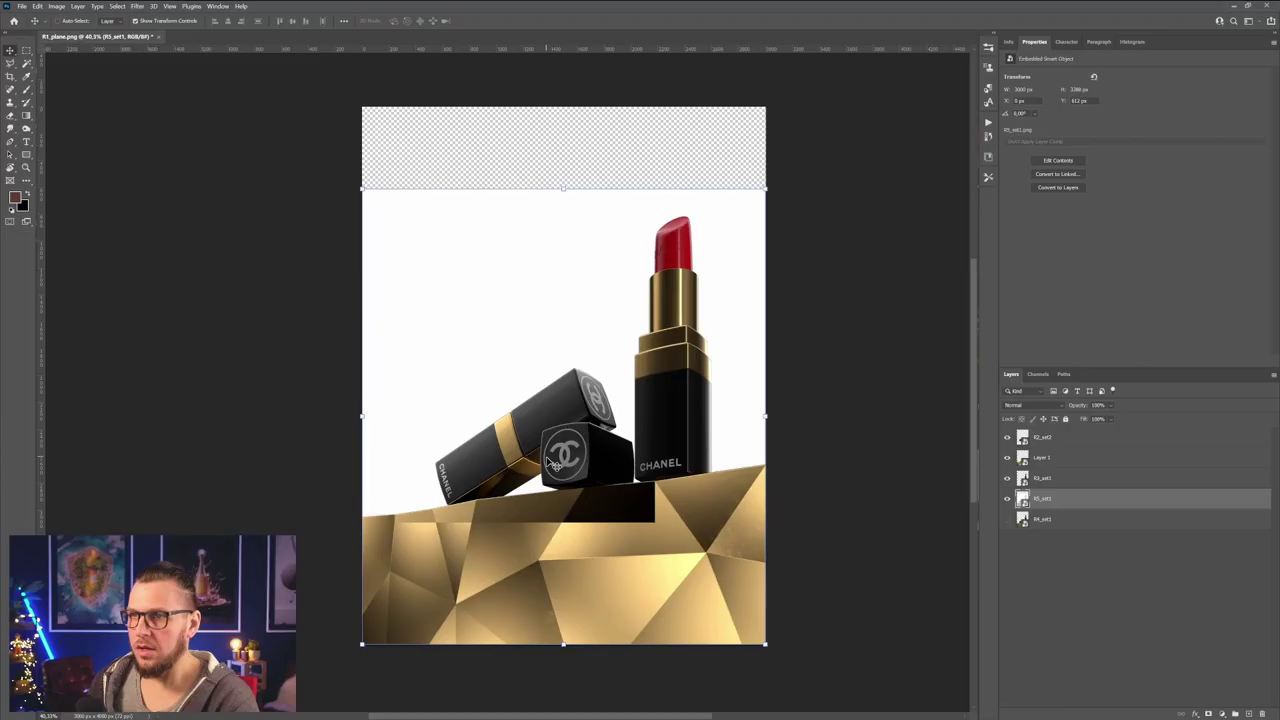
- Switch to Photoshop and hide all layers of R1_plane.png, briefly previewing the R5_set1 mist layer on its own
{"action": "scroll", "coordinate": [620, 505], "scroll_direction": "up", "scroll_amount": 2, "text": "alt"}
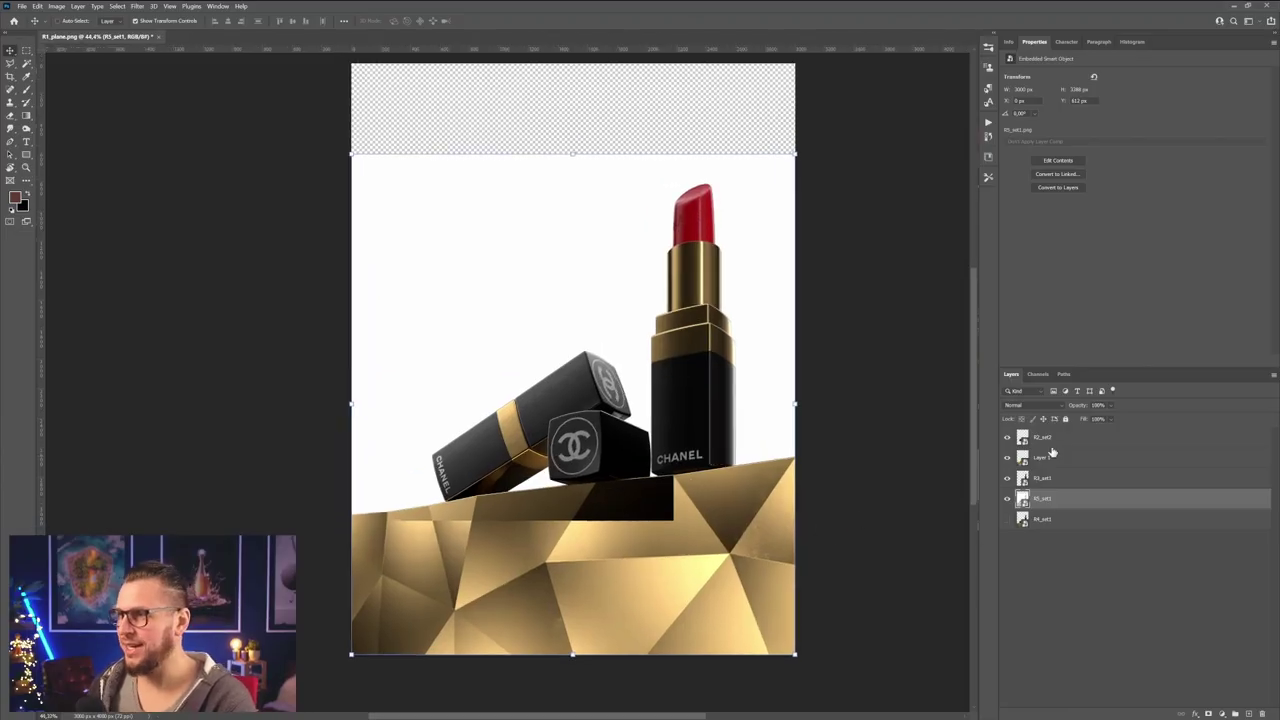
{"action": "left_click_drag", "start_coordinate": [1008, 437], "coordinate": [1008, 497]}
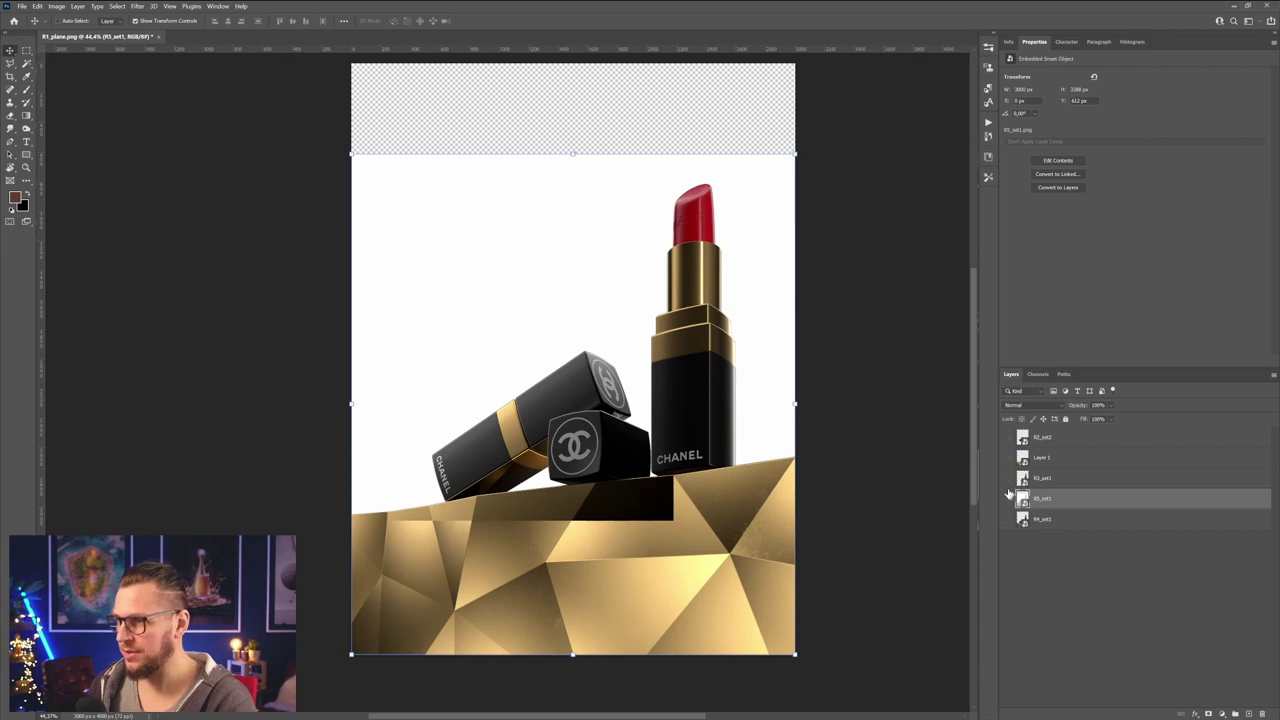
{"action": "left_click", "coordinate": [1008, 519]}
{"action": "left_click", "coordinate": [1008, 520]}
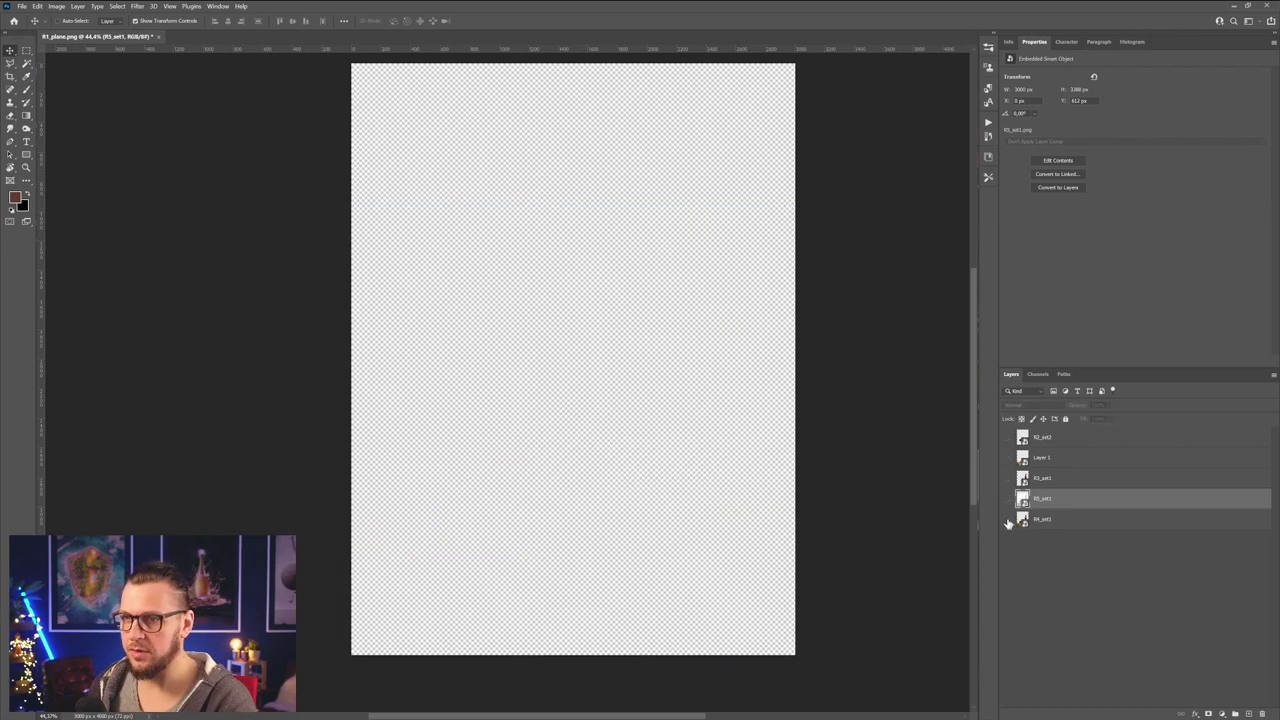
{"action": "left_click", "coordinate": [1008, 498]}
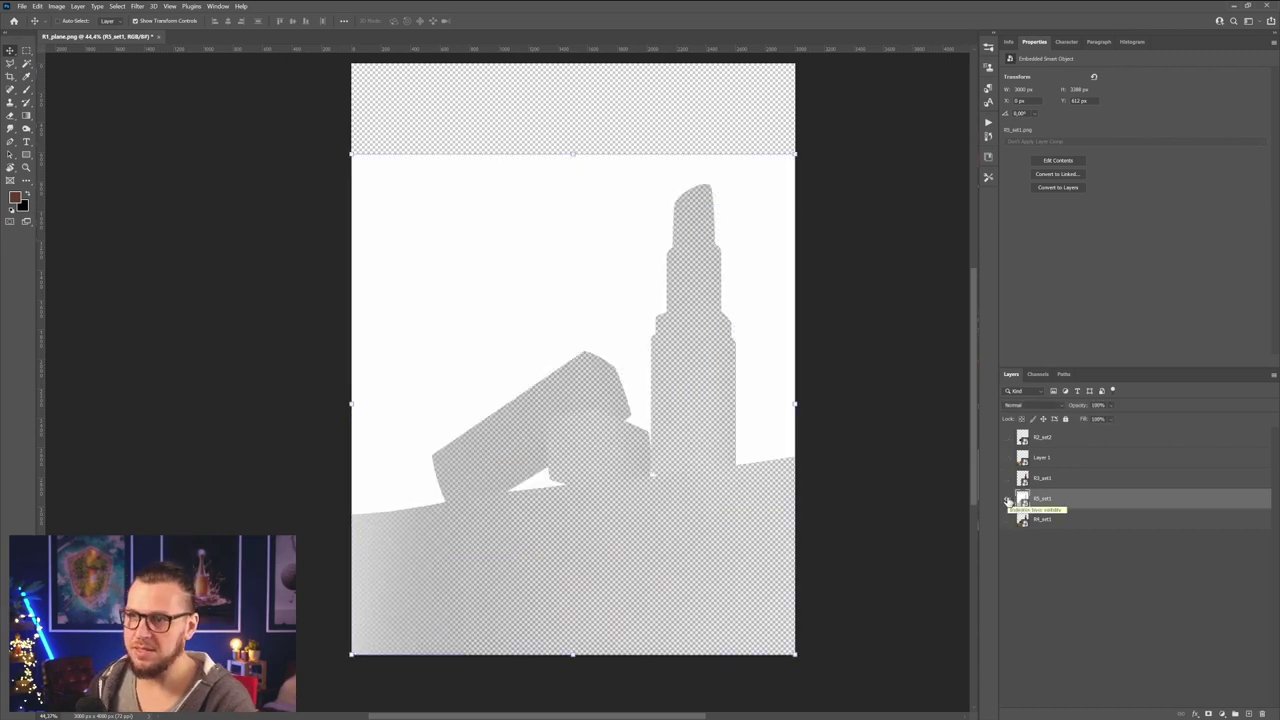
{"action": "left_click", "coordinate": [1008, 498]}
- Show the R3_set1 lipstick, Layer 1 gold base and R2_set2 caps layers
{"action": "left_click", "coordinate": [1008, 478]}
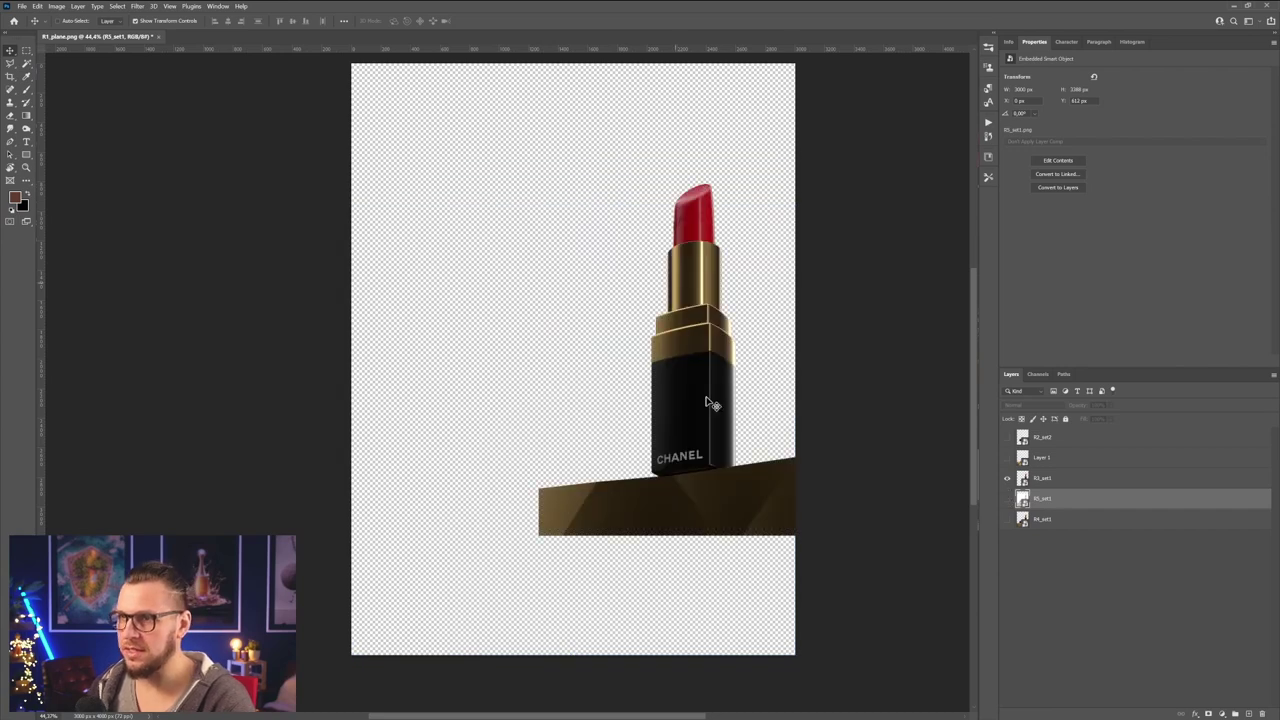
{"action": "left_click", "coordinate": [1007, 458]}
{"action": "left_click", "coordinate": [1008, 438]}
{"action": "left_click", "coordinate": [1007, 440]}
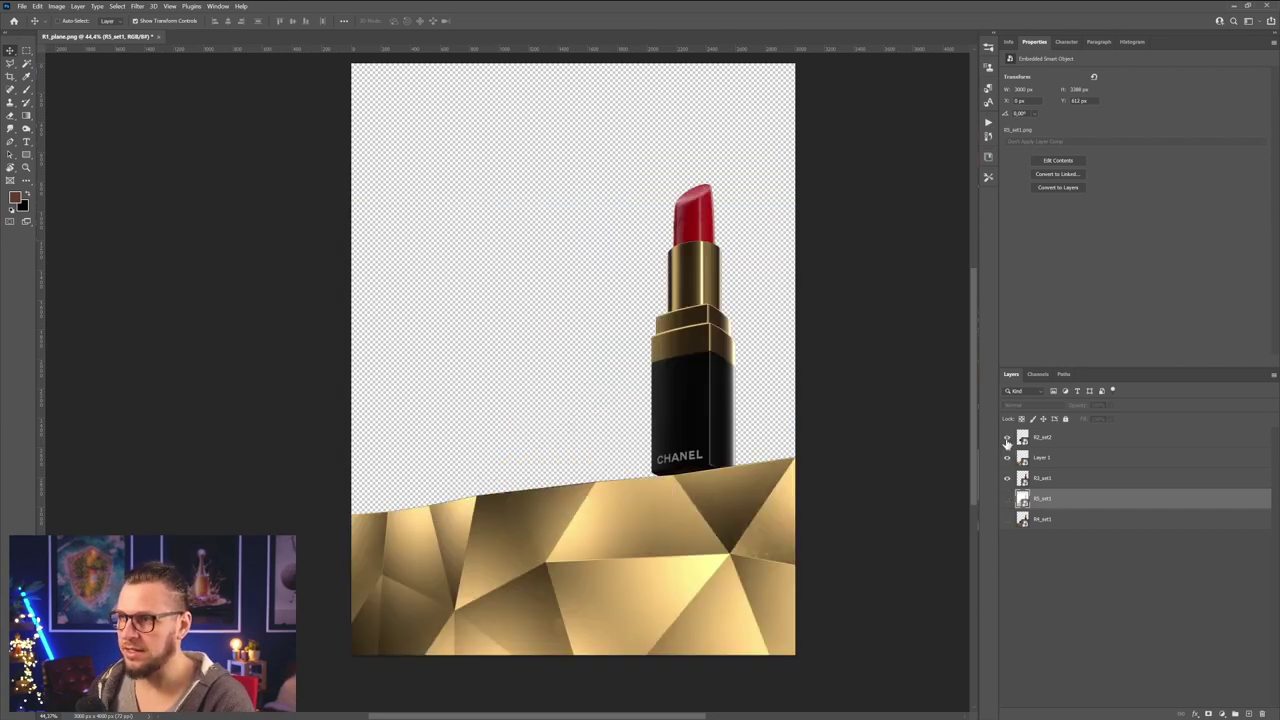
{"action": "left_click", "coordinate": [1007, 440]}
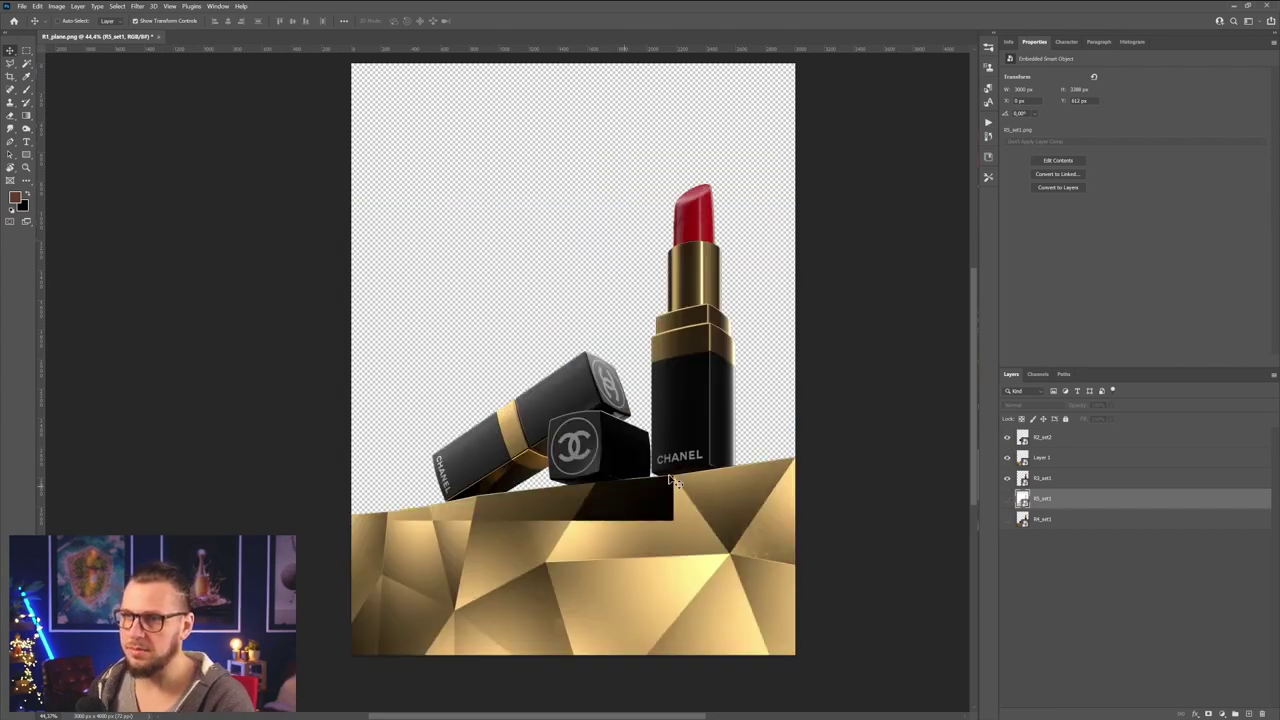
- Examine the R2_set2, Layer 1 and R3_set1 layers in turn and how their renders combine around the lipstick
{"action": "left_click", "coordinate": [1068, 442]}
{"action": "left_click", "coordinate": [1066, 460]}
{"action": "left_click", "coordinate": [1066, 478]}
{"action": "left_click", "coordinate": [1062, 445]}
{"action": "left_click", "coordinate": [1062, 456]}
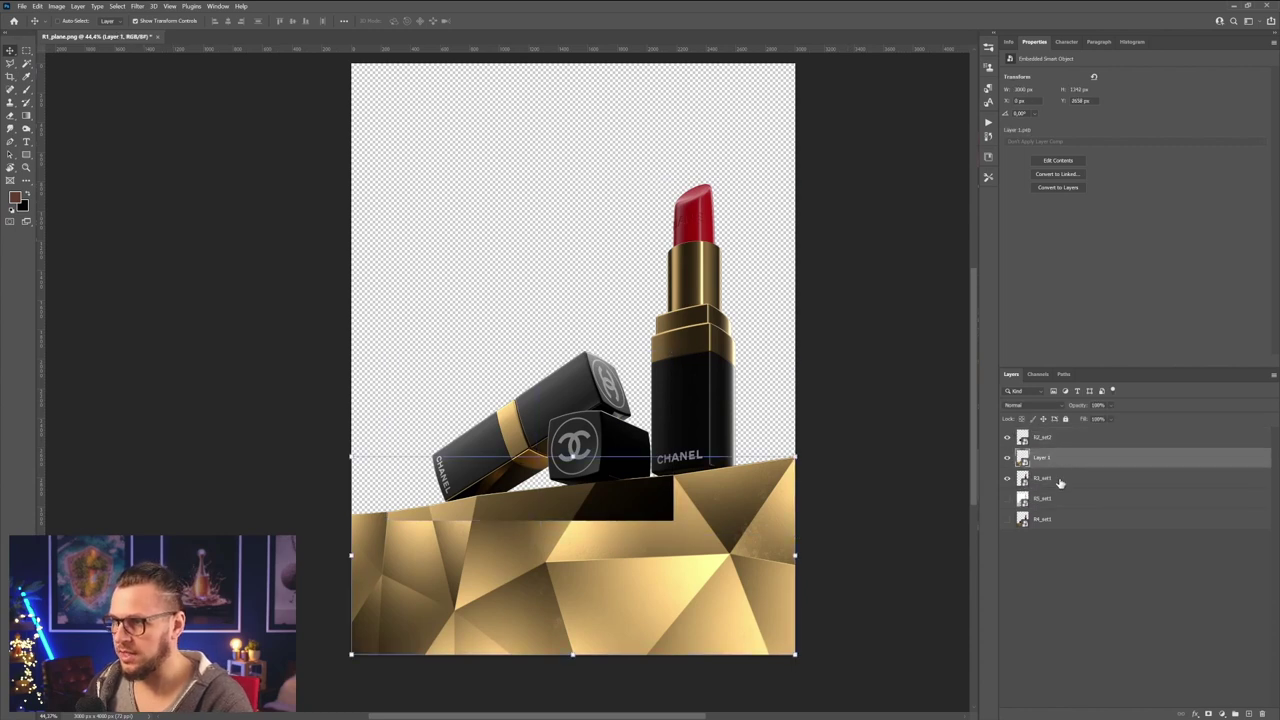
{"action": "left_click", "coordinate": [1060, 478]}
{"action": "scroll", "coordinate": [620, 422], "scroll_direction": "up", "scroll_amount": 2, "text": "alt"}
{"action": "left_click_drag", "start_coordinate": [704, 422], "coordinate": [730, 442]}
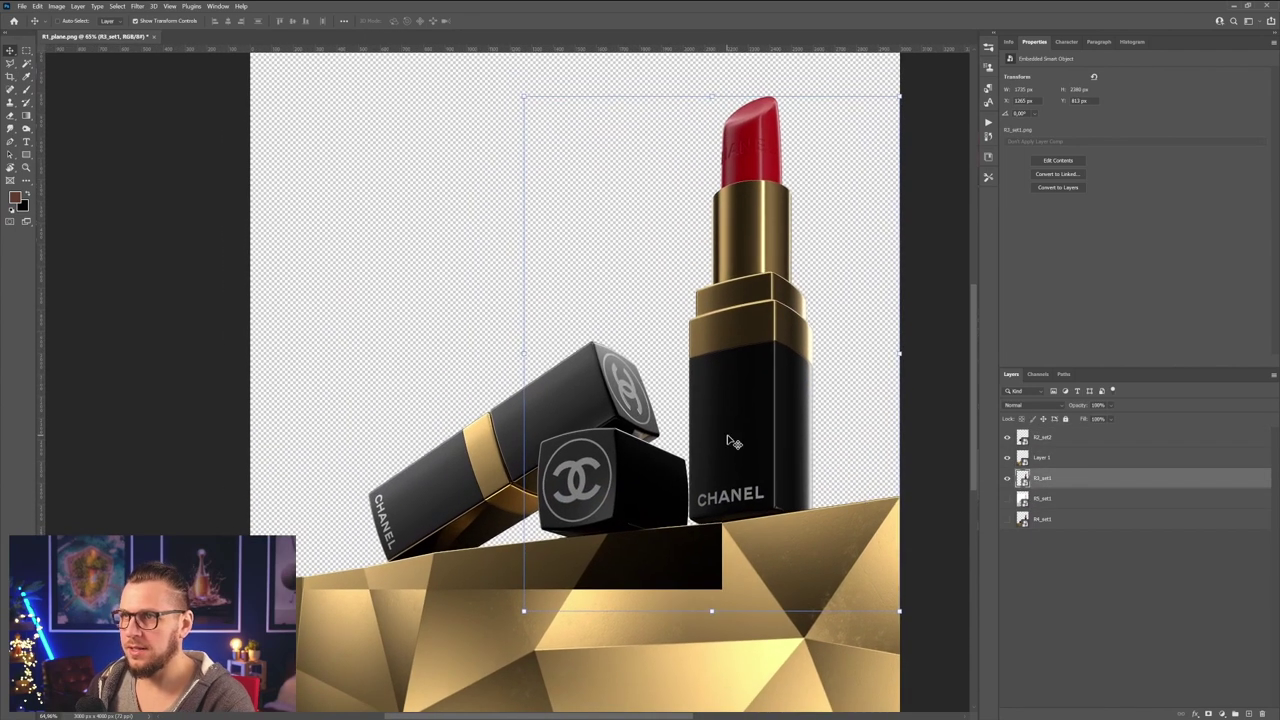
- Create a new empty layer and place it at the bottom of the layer stack, below R4_set1
{"action": "left_click", "coordinate": [1080, 523]}
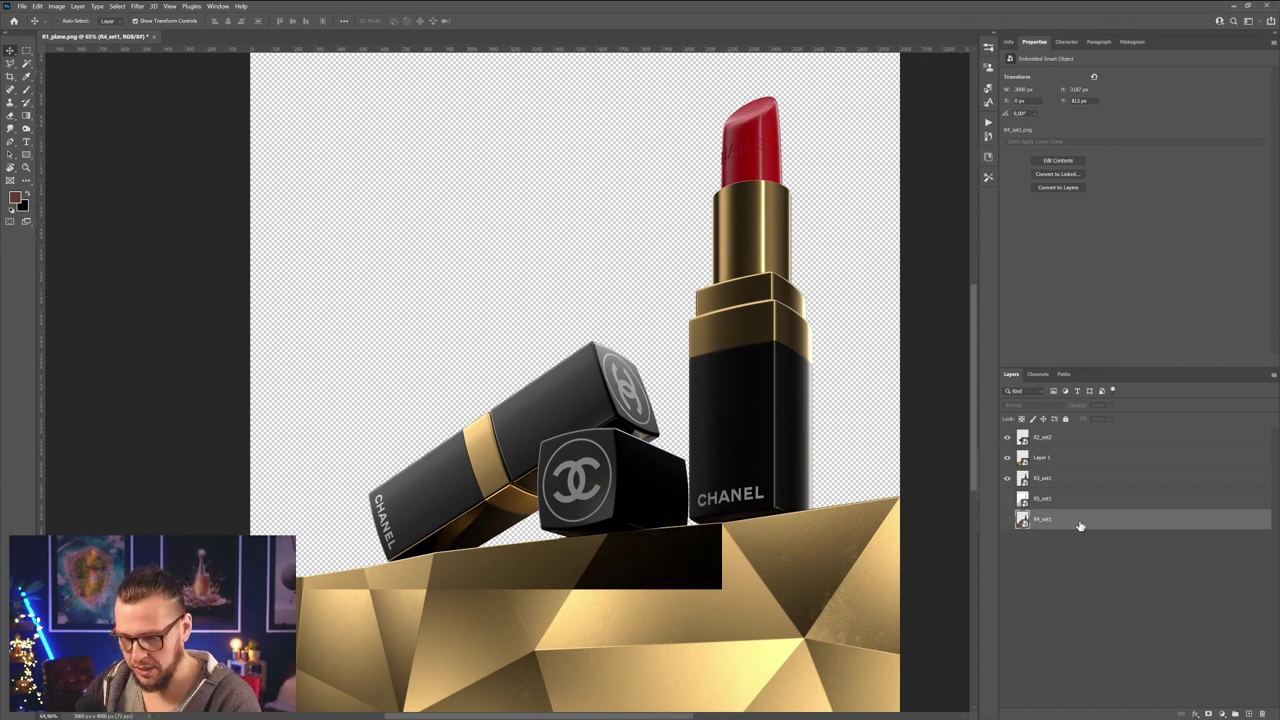
{"action": "key", "text": "ctrl+shift+n"}
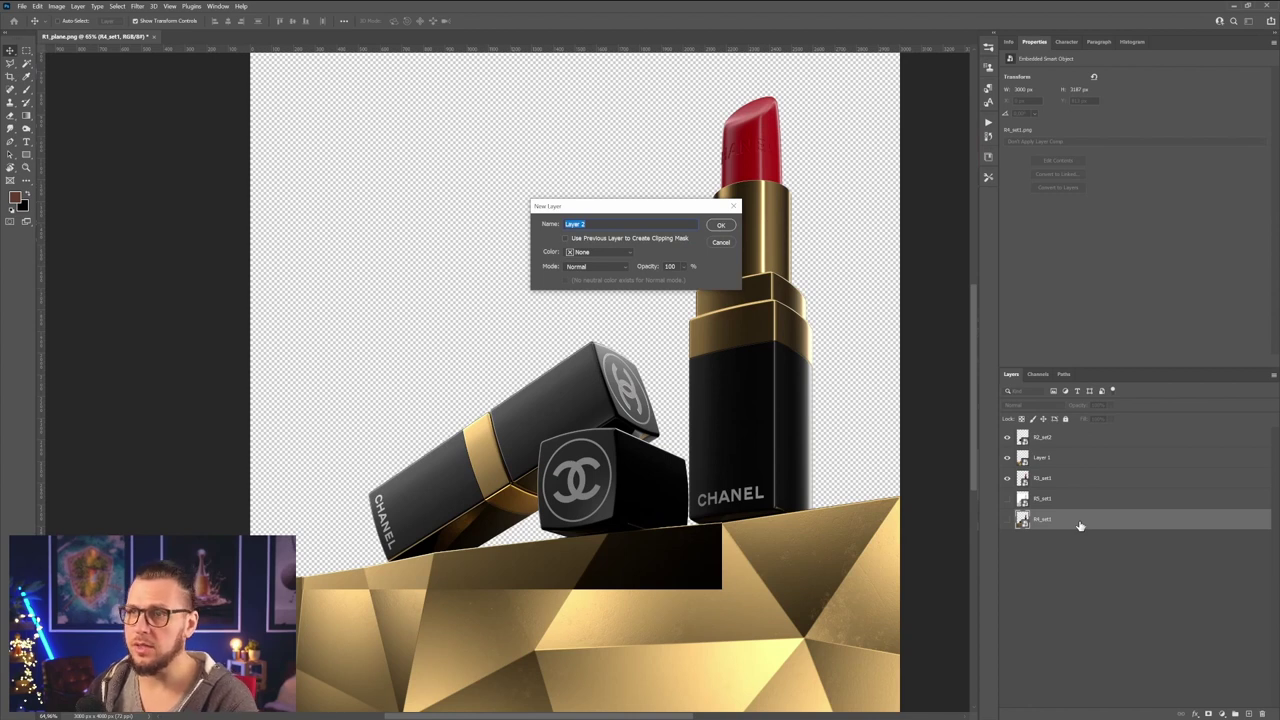
{"action": "key", "text": "Return"}
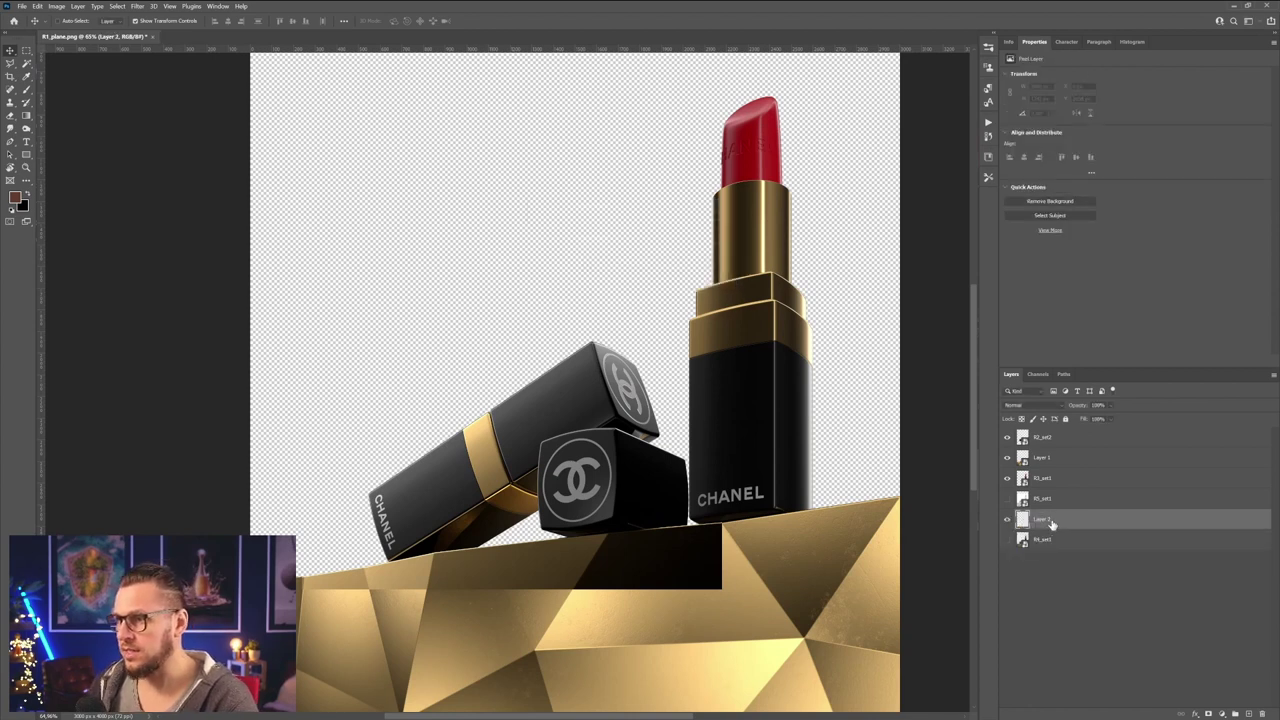
{"action": "left_click_drag", "start_coordinate": [1050, 522], "coordinate": [1064, 612]}
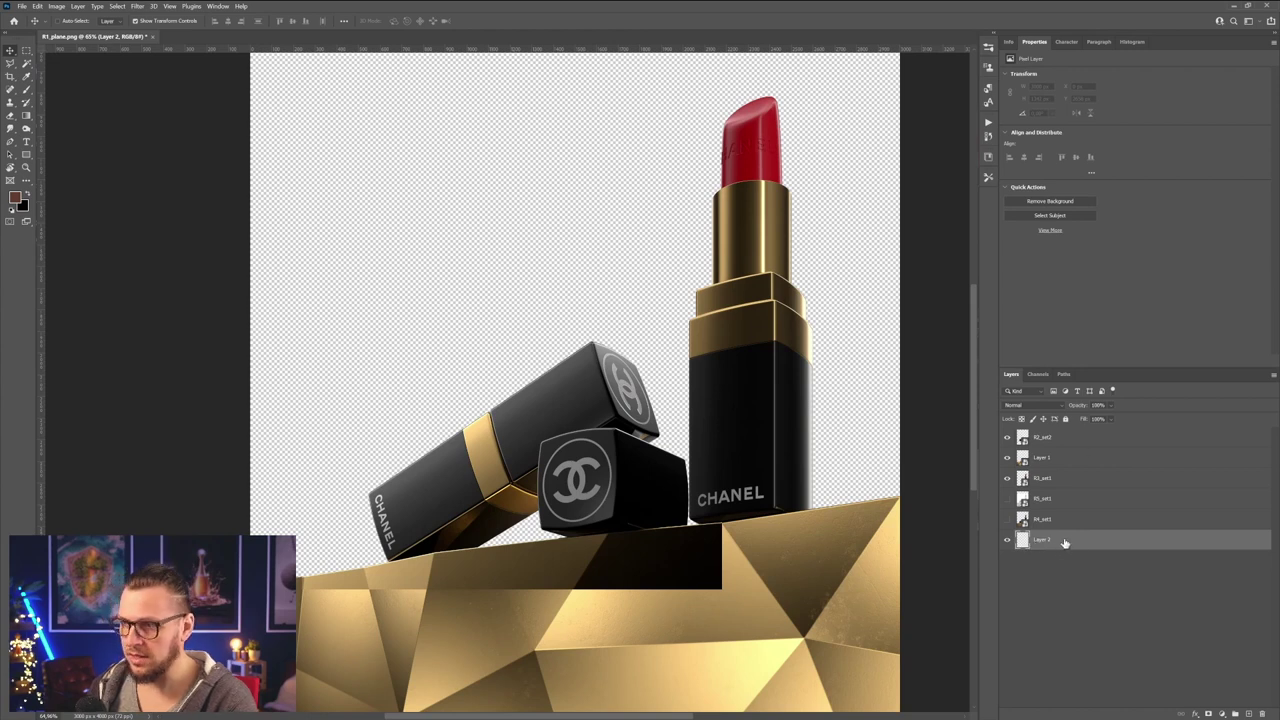
- Try brown and white fills on the bottom layer, resetting the foreground to white and background to black, and finish with a black fill
{"action": "key", "text": "alt+BackSpace"}
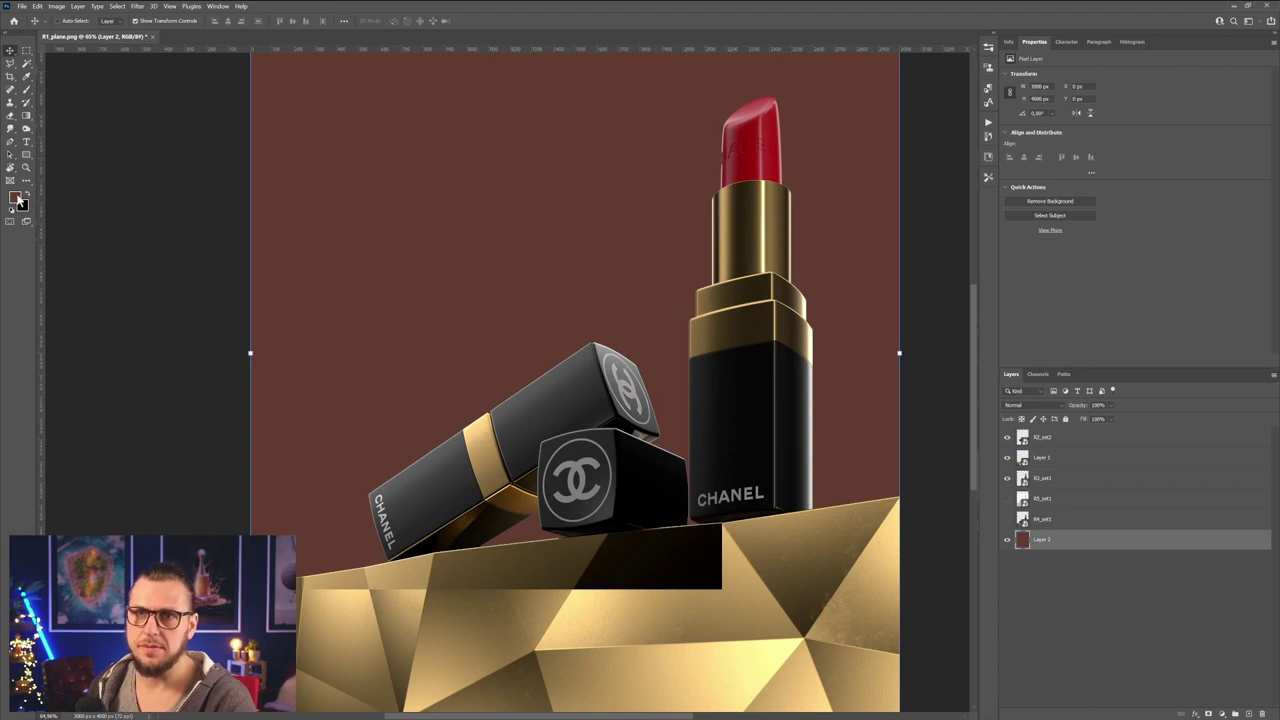
{"action": "key", "text": "d"}
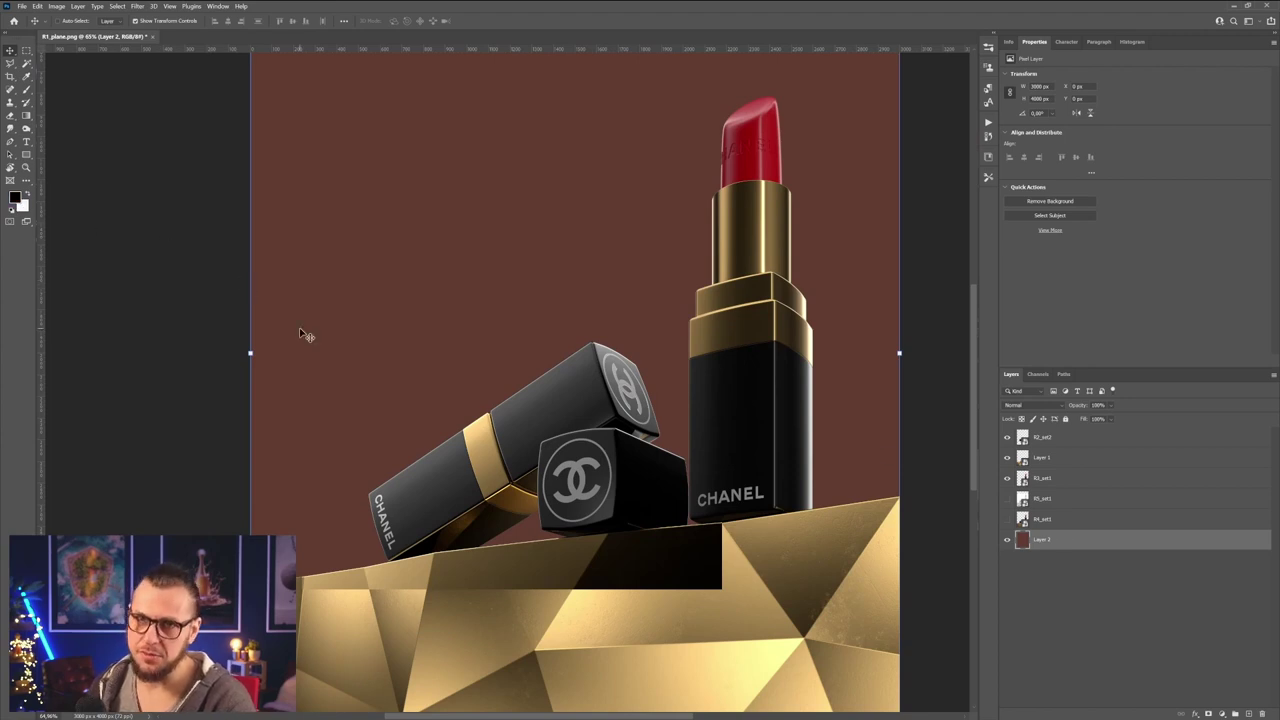
{"action": "key", "text": "x"}
{"action": "key", "text": "alt+BackSpace"}
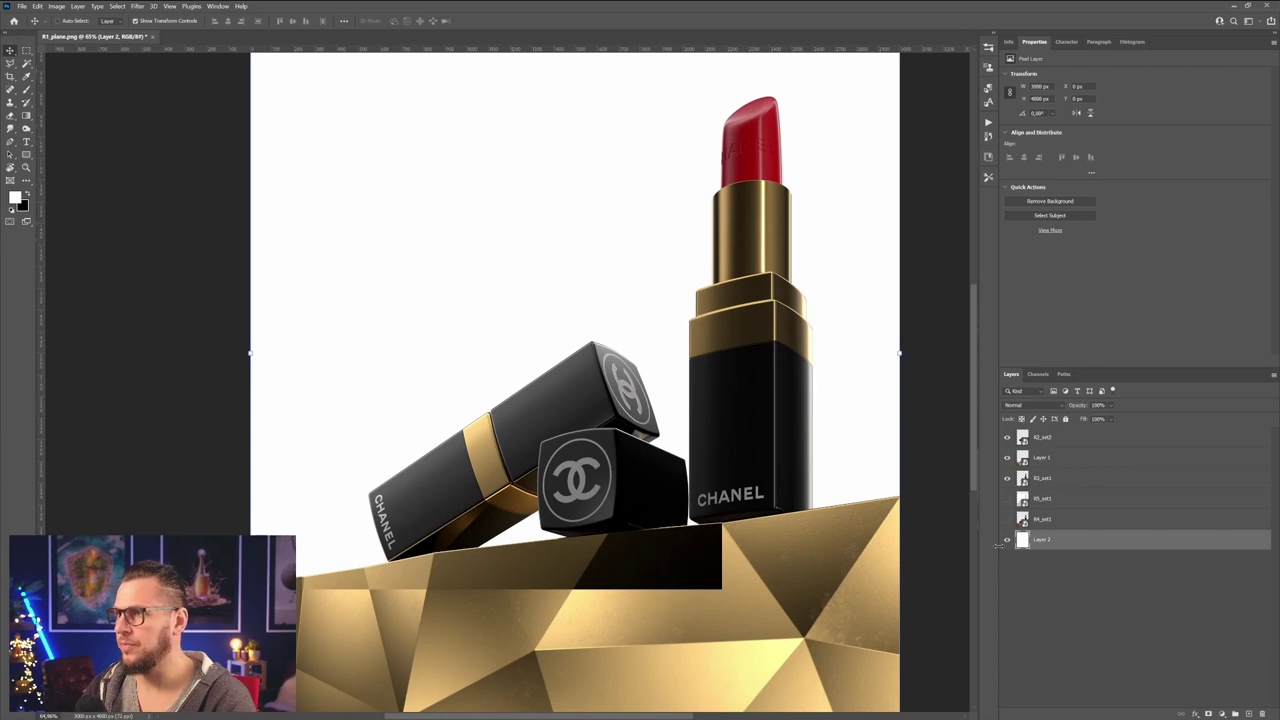
{"action": "key", "text": "ctrl+BackSpace"}
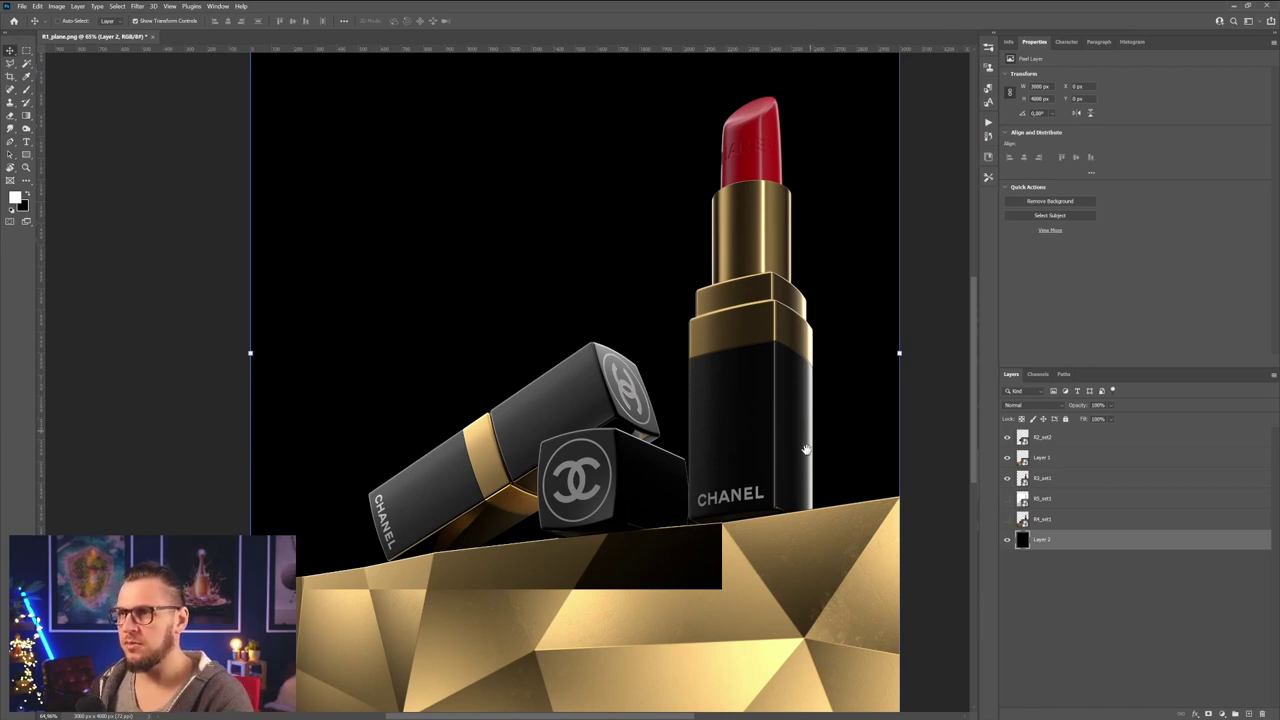
{"action": "left_click_drag", "start_coordinate": [806, 450], "coordinate": [808, 477]}
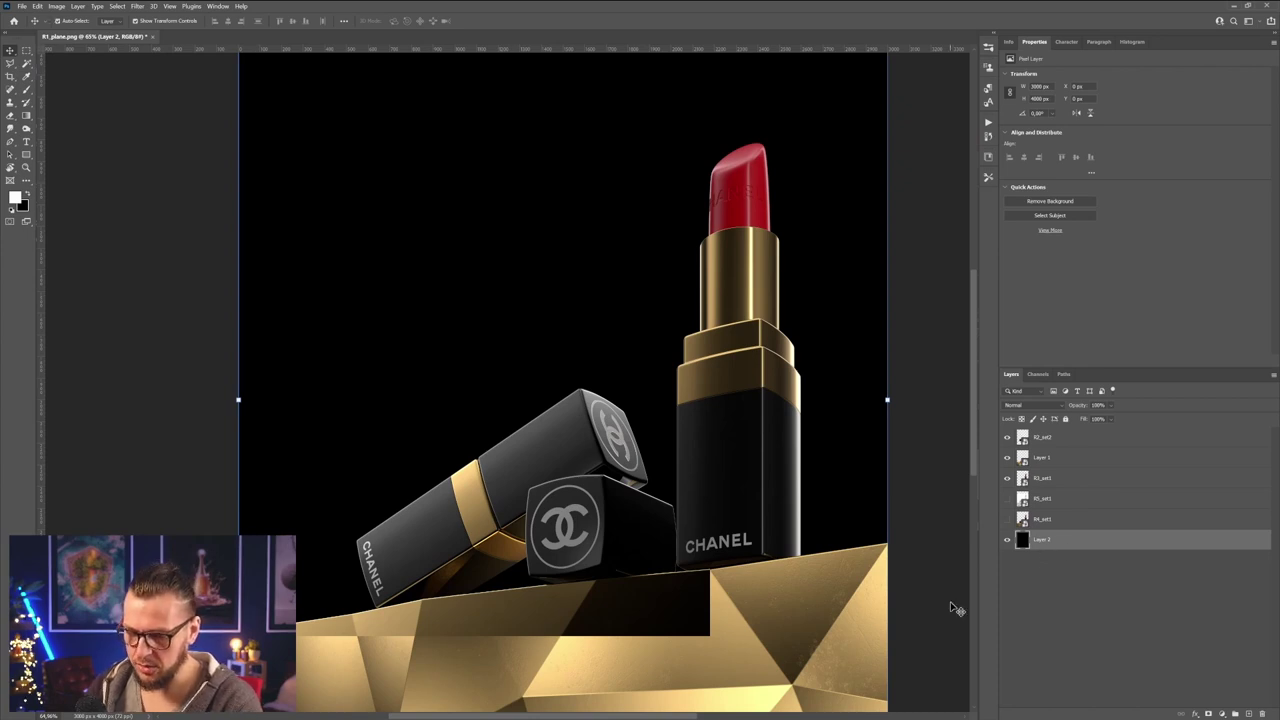
- Add a new layer above the black background and set the soft Brush to 2000 px size and 5% flow
{"action": "key", "text": "ctrl+shift+n"}
{"action": "key", "text": "Return"}
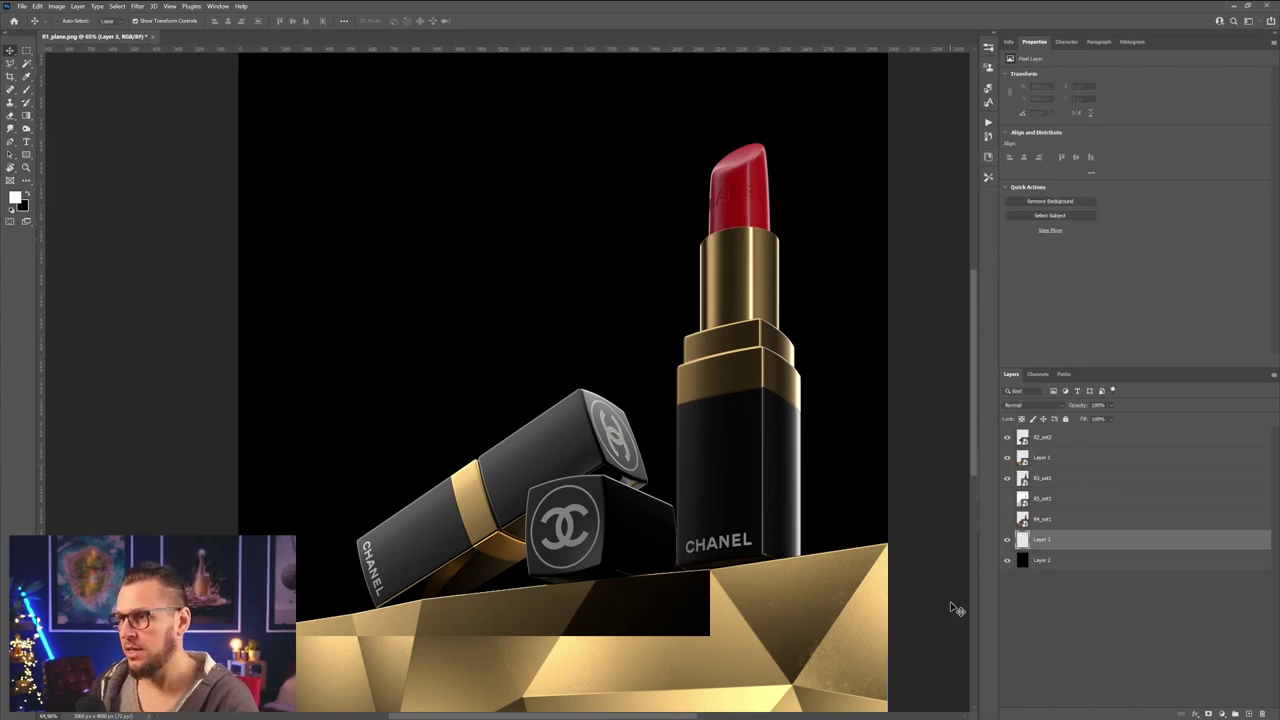
{"action": "key", "text": "b"}
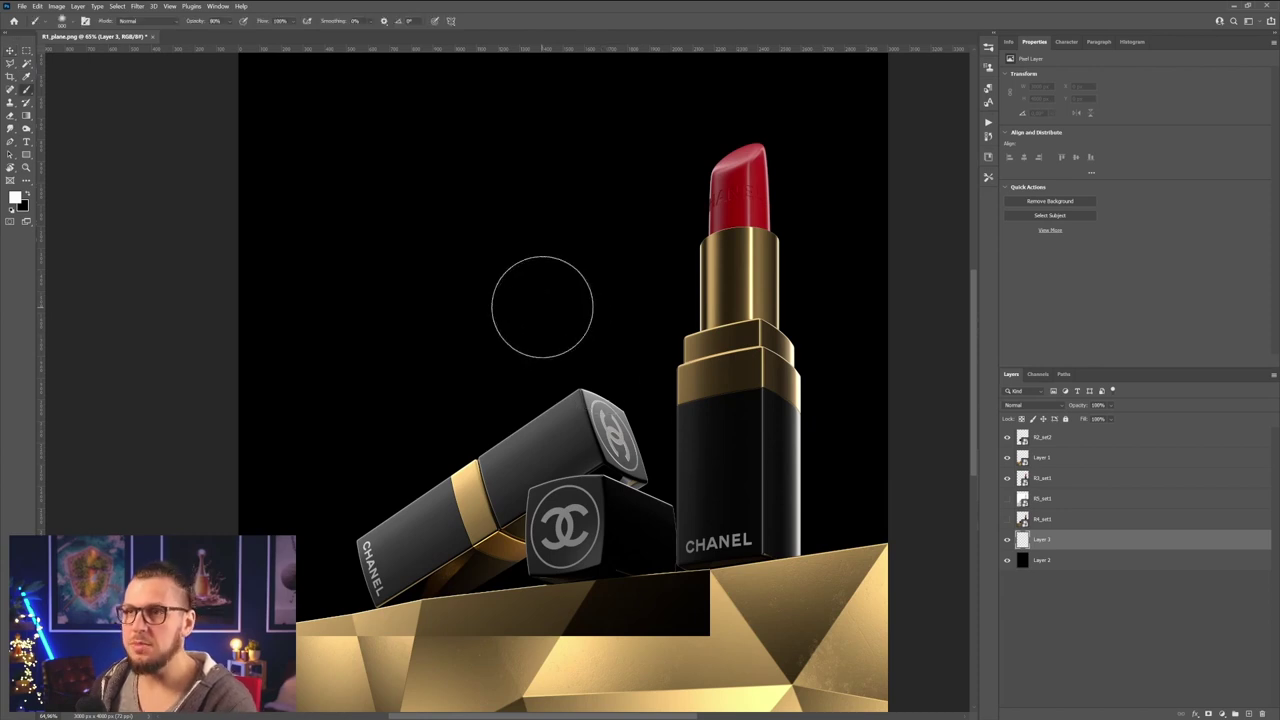
{"action": "right_click", "coordinate": [542, 306]}
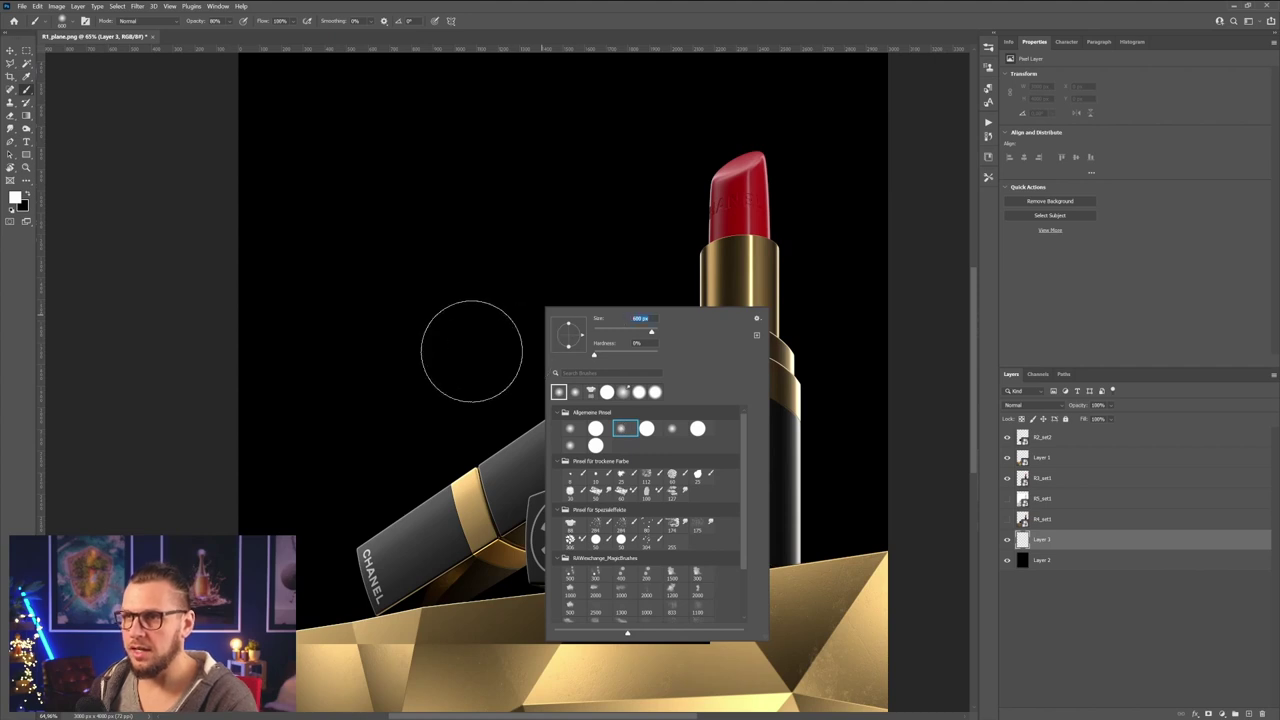
{"action": "type", "text": "2000"}
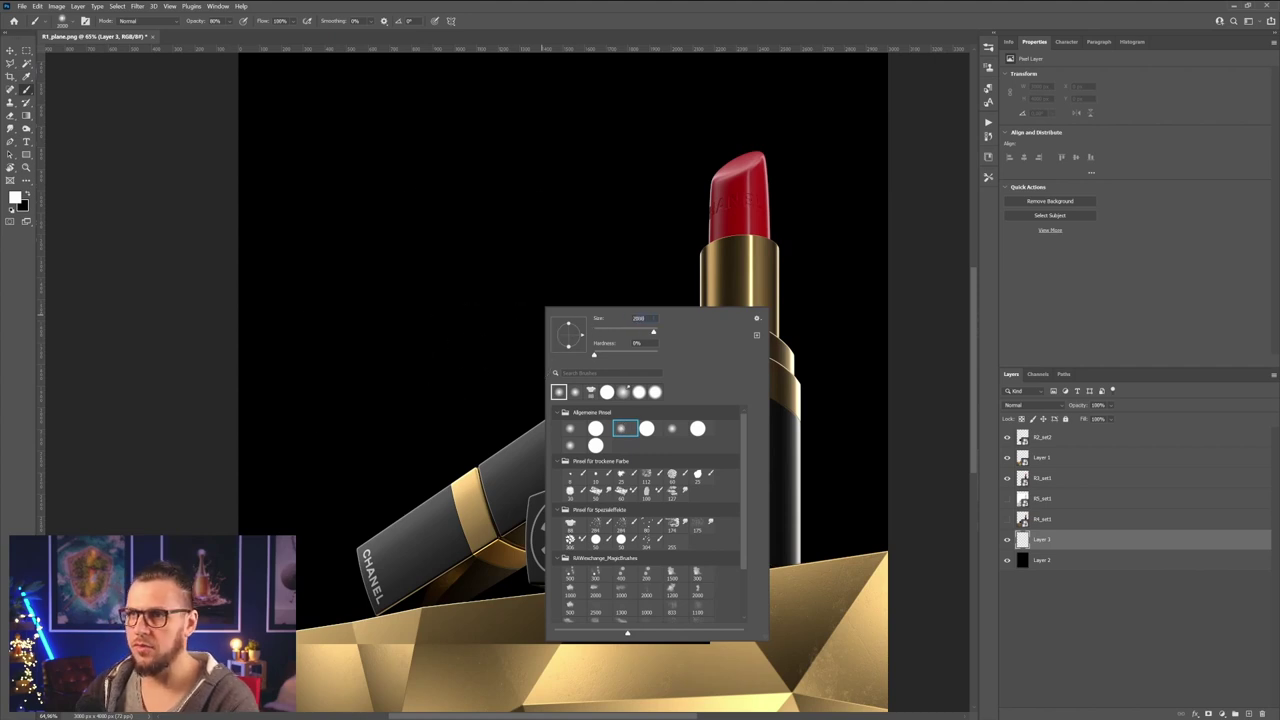
{"action": "key", "text": "Return"}
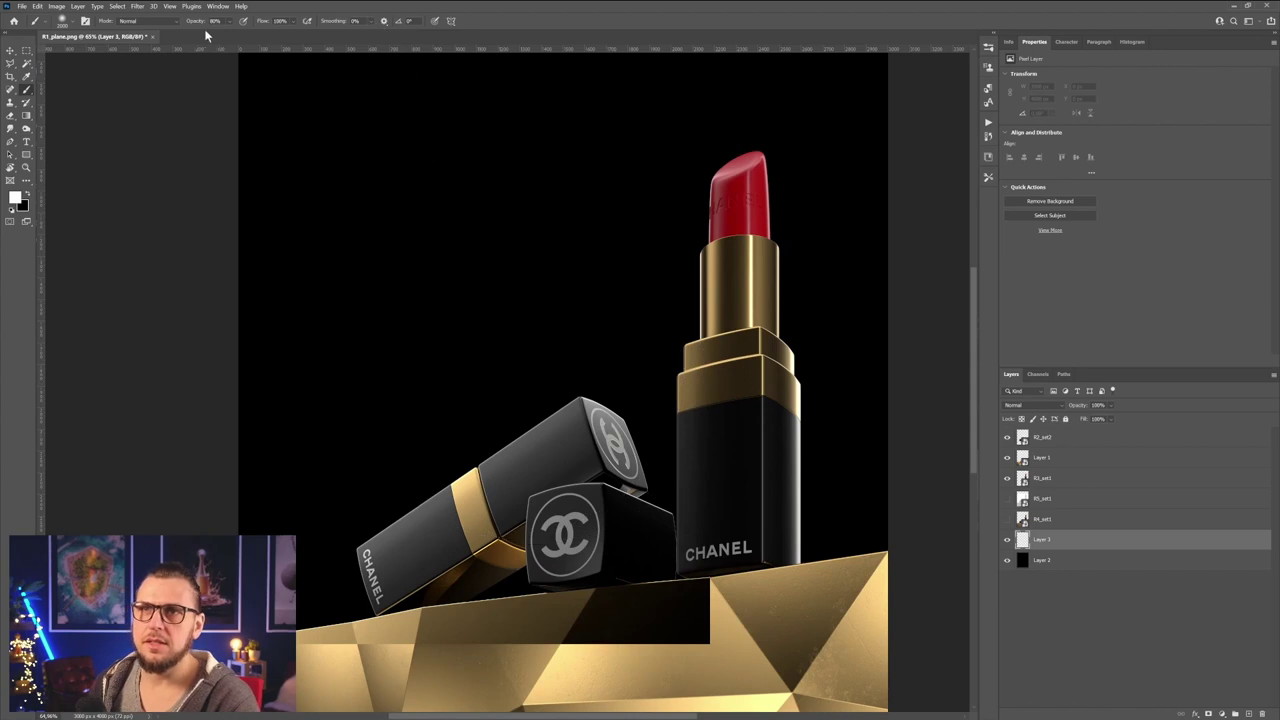
{"action": "left_click_drag", "start_coordinate": [264, 22], "coordinate": [187, 23]}
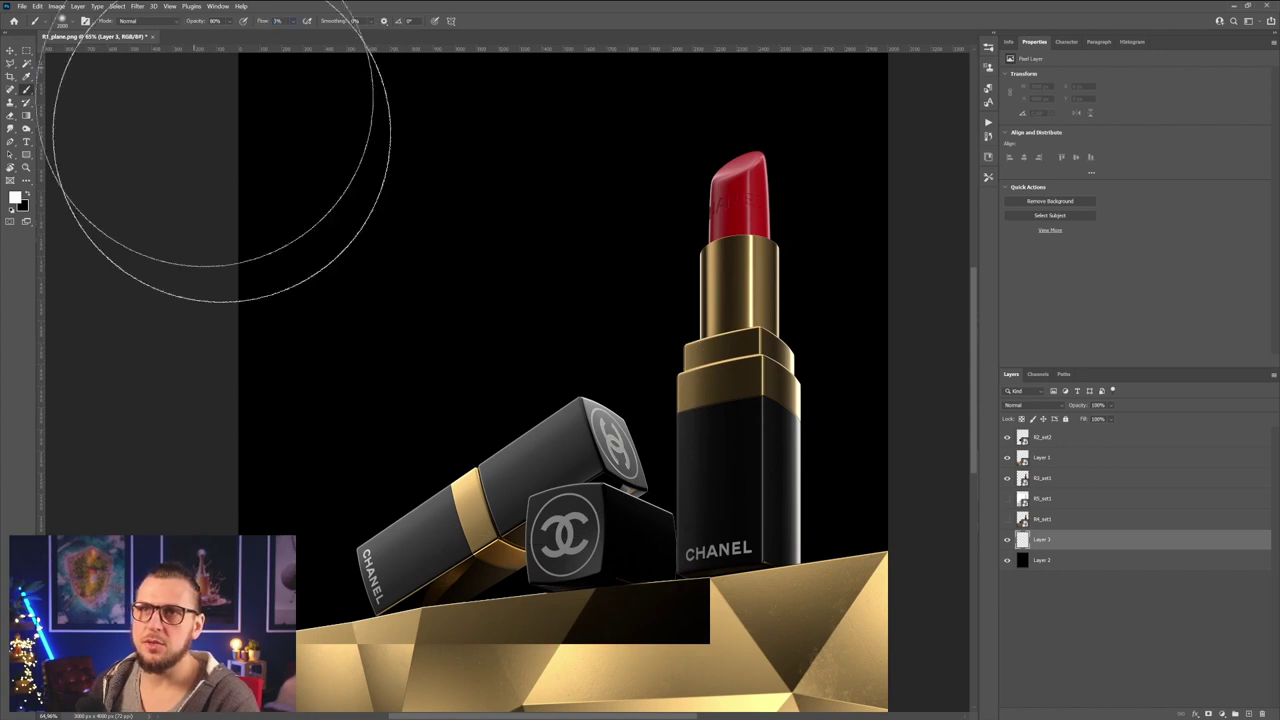
- Set the foreground colour to dark grey 3d3d3d and paint a soft glow behind the lipstick and caps
{"action": "left_click", "coordinate": [15, 197]}
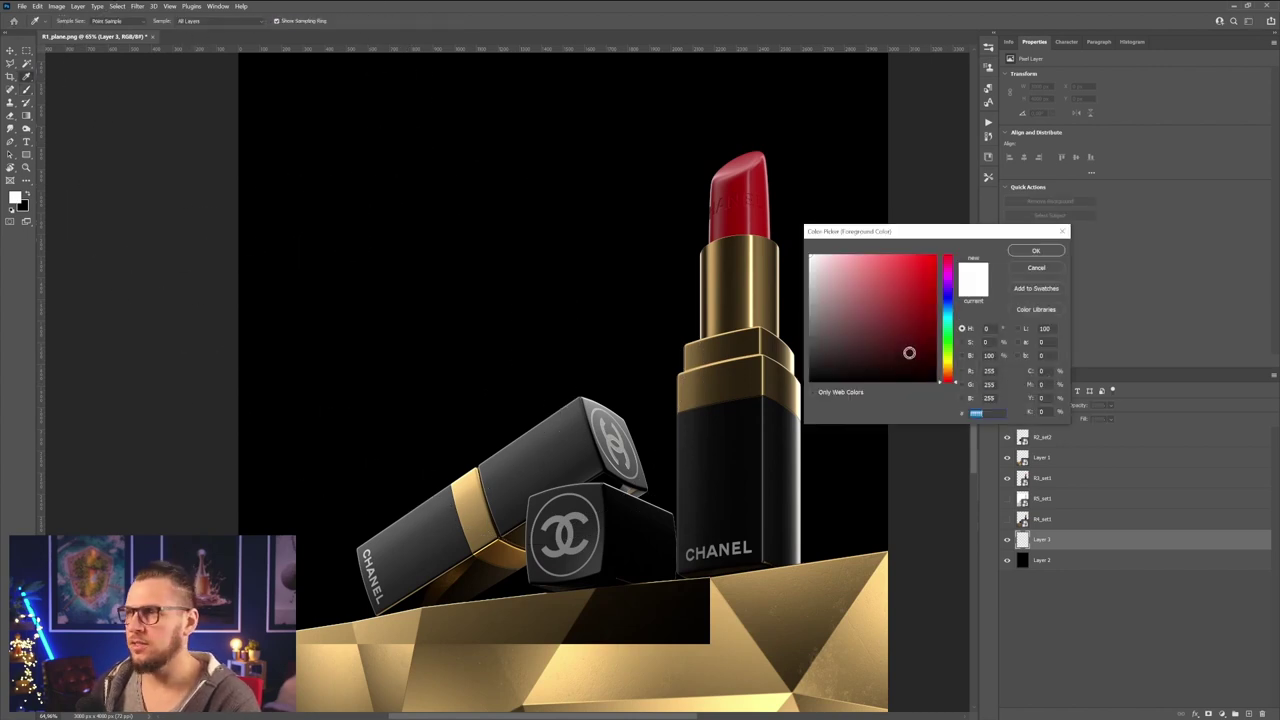
{"action": "mouse_move", "coordinate": [944, 334]}
{"action": "left_mouse_down"}
{"action": "mouse_move", "coordinate": [948, 307]}
{"action": "mouse_move", "coordinate": [894, 337]}
{"action": "mouse_move", "coordinate": [881, 330]}
{"action": "mouse_move", "coordinate": [917, 338]}
{"action": "mouse_move", "coordinate": [779, 348]}
{"action": "mouse_move", "coordinate": [808, 353]}
{"action": "left_mouse_up"}
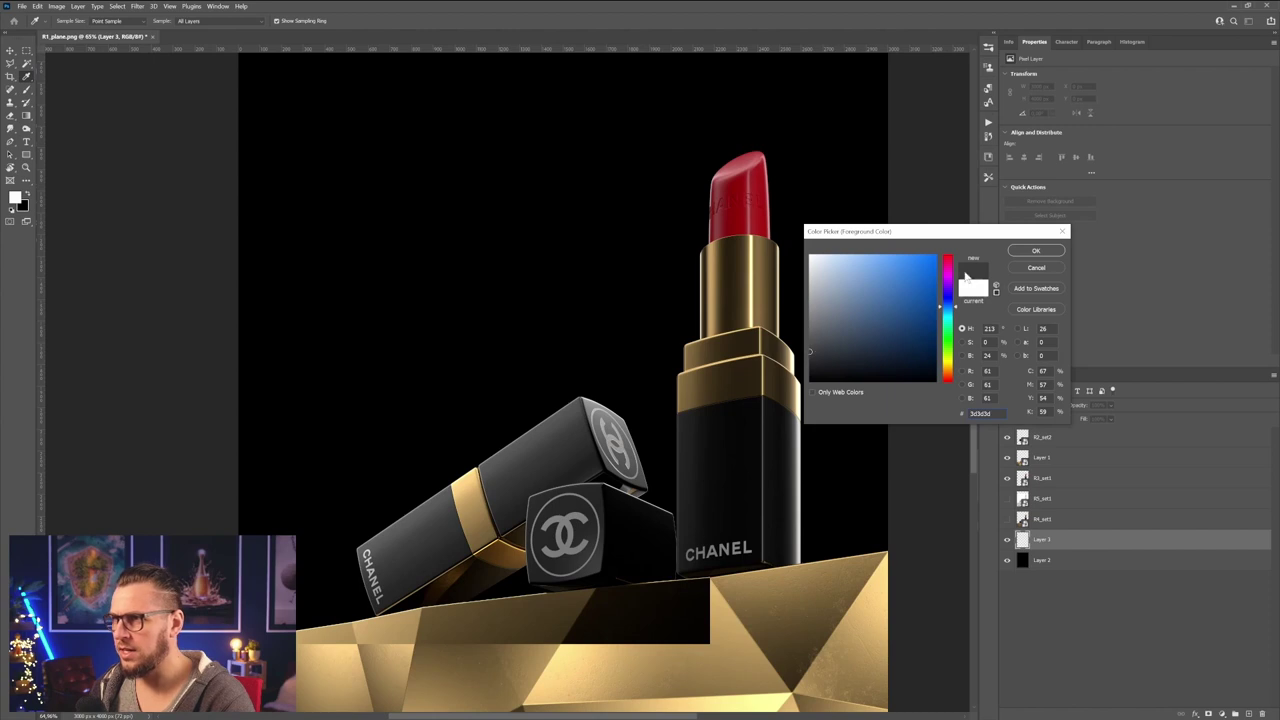
{"action": "left_click", "coordinate": [1036, 250]}
{"action": "mouse_move", "coordinate": [805, 409]}
{"action": "left_mouse_down"}
{"action": "mouse_move", "coordinate": [634, 429]}
{"action": "mouse_move", "coordinate": [830, 432]}
{"action": "mouse_move", "coordinate": [686, 400]}
{"action": "mouse_move", "coordinate": [634, 371]}
{"action": "mouse_move", "coordinate": [631, 383]}
{"action": "left_mouse_up"}
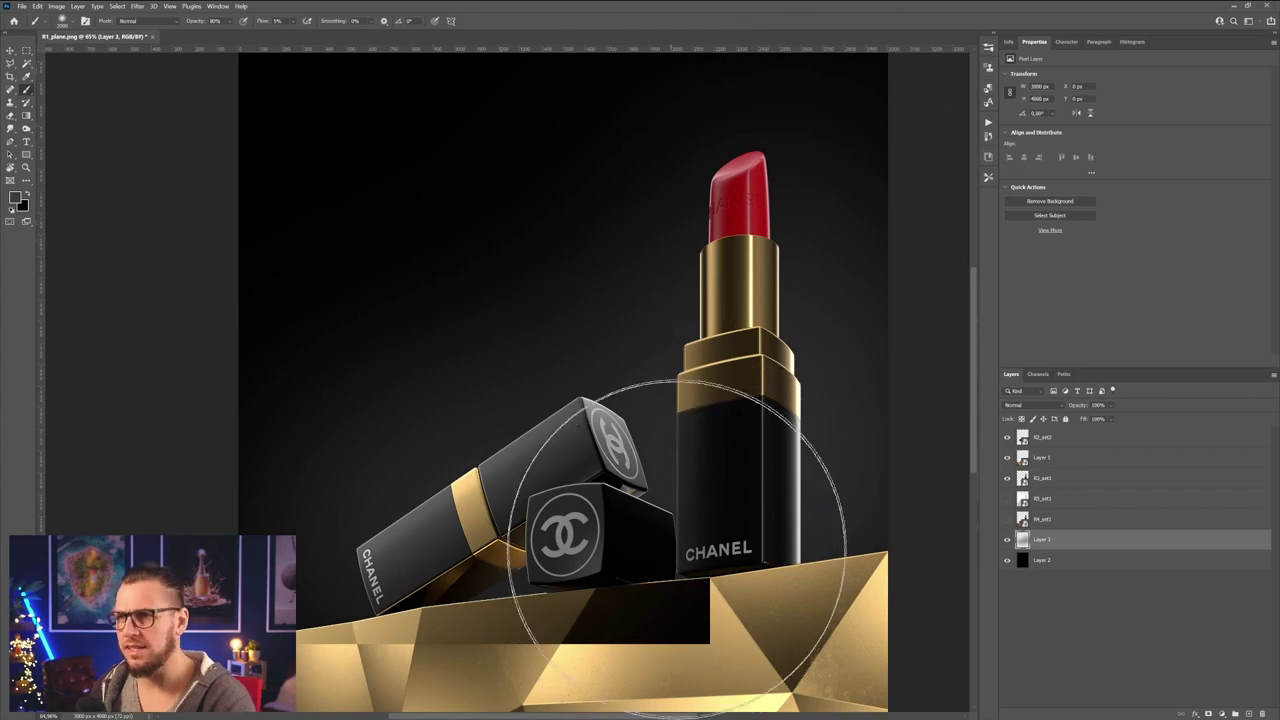
{"action": "scroll", "coordinate": [795, 472], "scroll_direction": "down", "scroll_amount": 3, "text": "alt"}
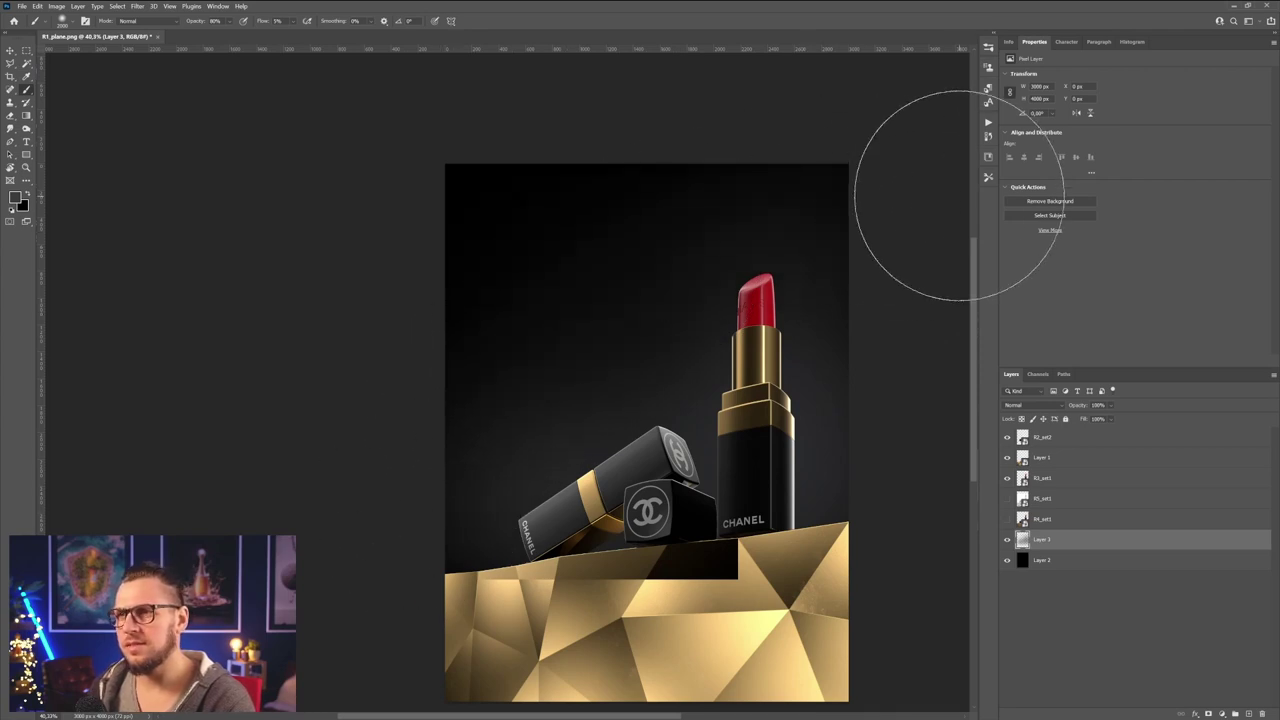
{"action": "scroll", "coordinate": [688, 450], "scroll_direction": "up", "scroll_amount": 1, "text": "alt"}
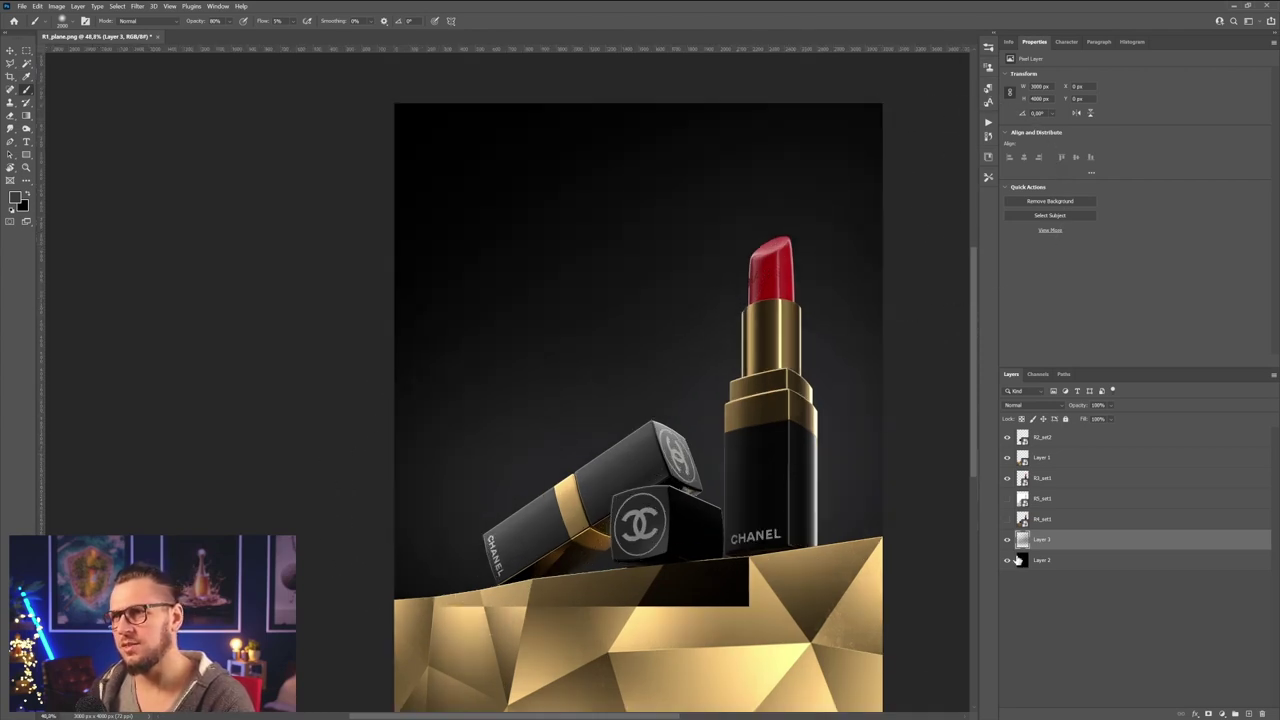
- Compare the composition with and without the grey glow, the black background, the gold plane and the lipstick layers by toggling their visibility
{"action": "left_click", "coordinate": [1008, 540]}
{"action": "left_click", "coordinate": [1008, 540]}
{"action": "left_click", "coordinate": [1008, 540]}
{"action": "left_click", "coordinate": [1008, 540]}
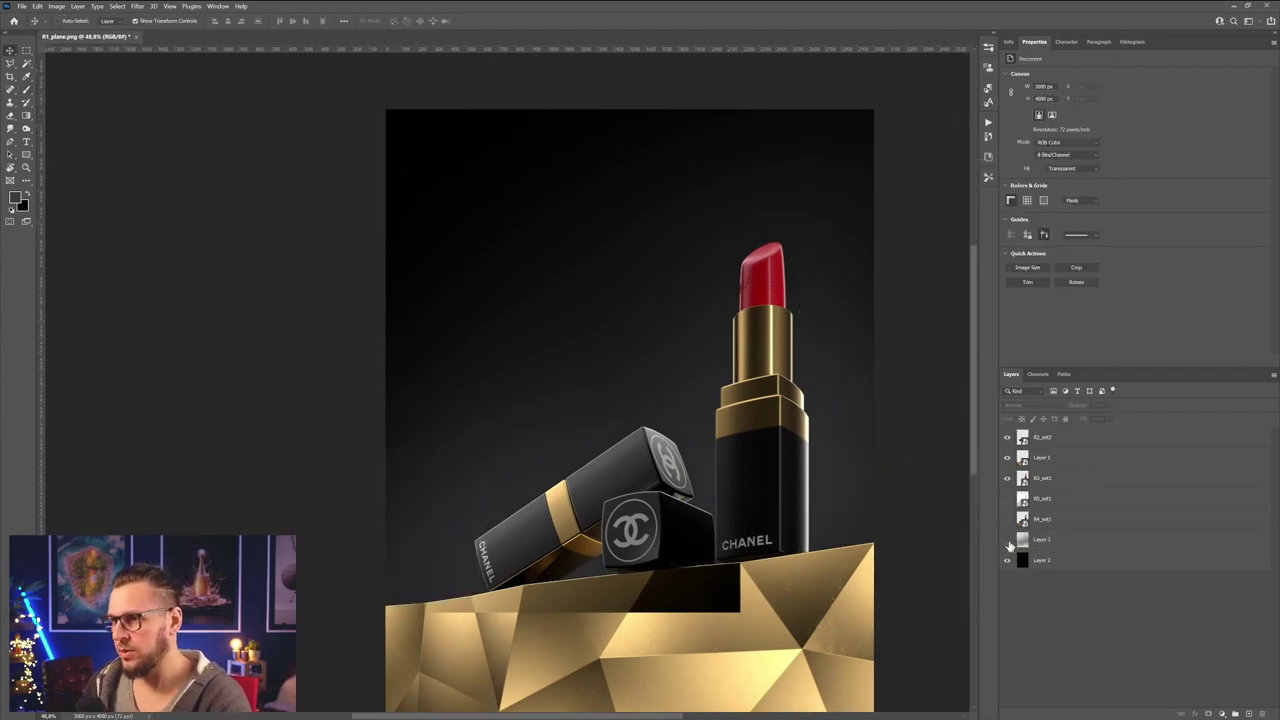
{"action": "left_click", "coordinate": [1008, 540]}
{"action": "left_click", "coordinate": [1008, 540]}
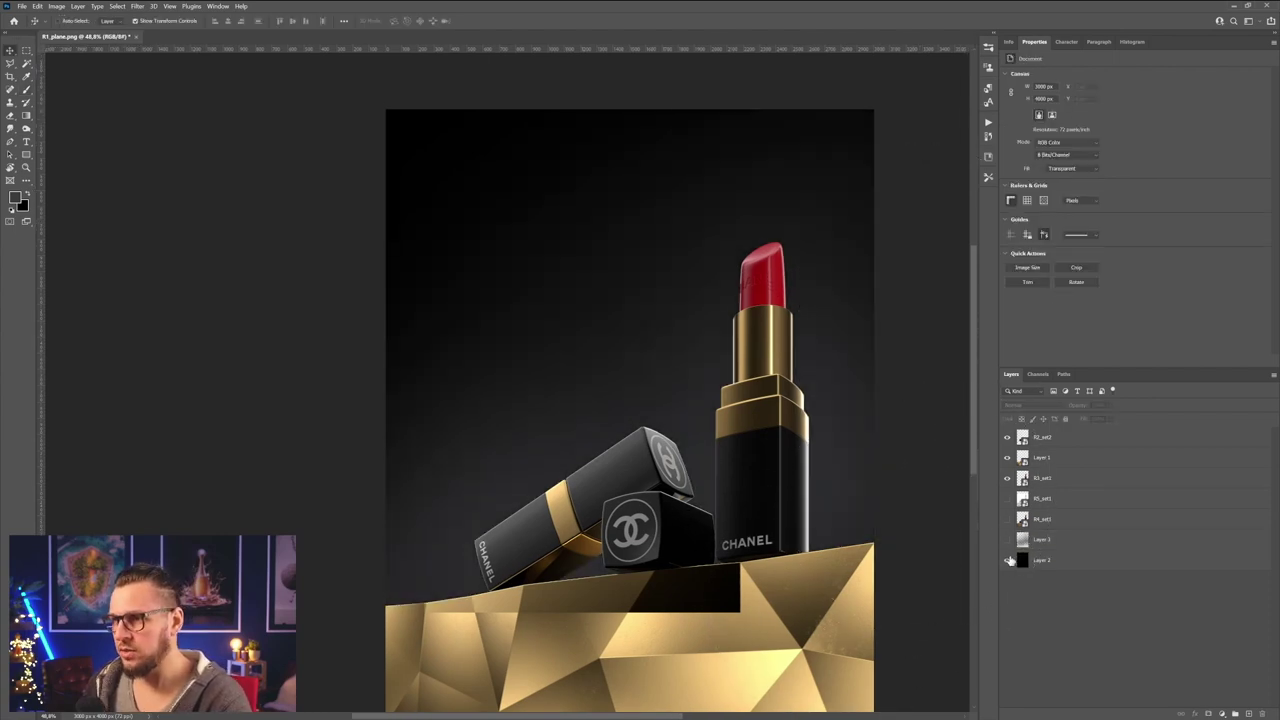
{"action": "left_click", "coordinate": [1008, 560]}
{"action": "left_click", "coordinate": [1008, 560]}
{"action": "left_click", "coordinate": [1044, 440]}
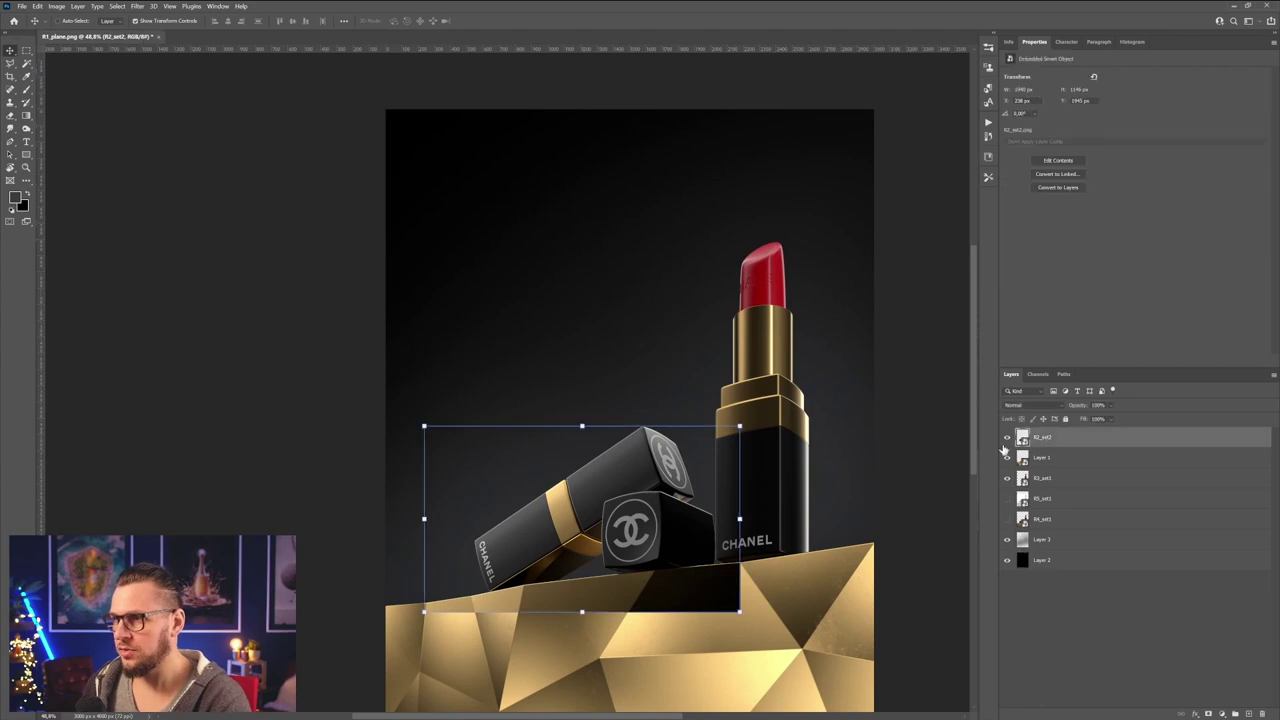
{"action": "left_click", "coordinate": [1008, 457]}
{"action": "left_click", "coordinate": [1008, 457]}
{"action": "left_click", "coordinate": [1008, 478]}
{"action": "left_click", "coordinate": [1008, 478]}
- Apply the Camera Raw Filter to lipstick layer R3_set1 with Exposure +0.85, Highlights -12, Shadows +36, Whites +11 and Blacks -2
{"action": "left_click", "coordinate": [1043, 480]}
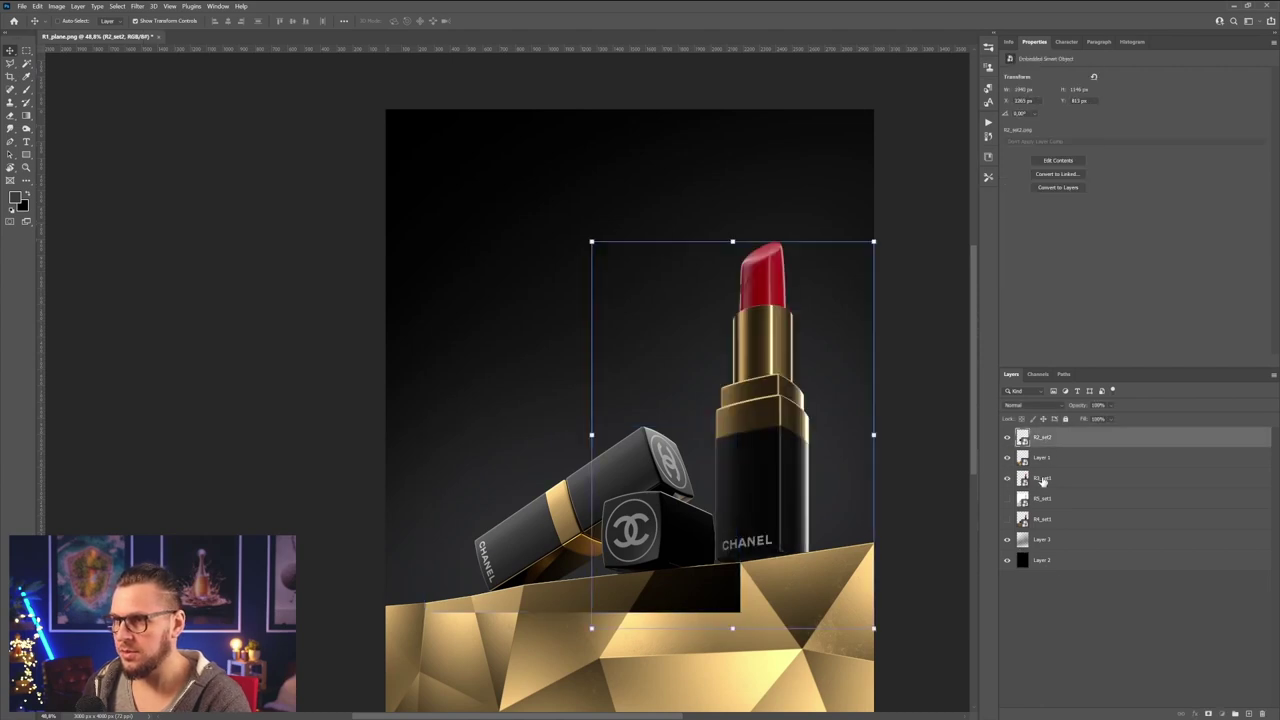
{"action": "scroll", "coordinate": [703, 498], "scroll_direction": "up", "scroll_amount": 2, "text": "alt"}
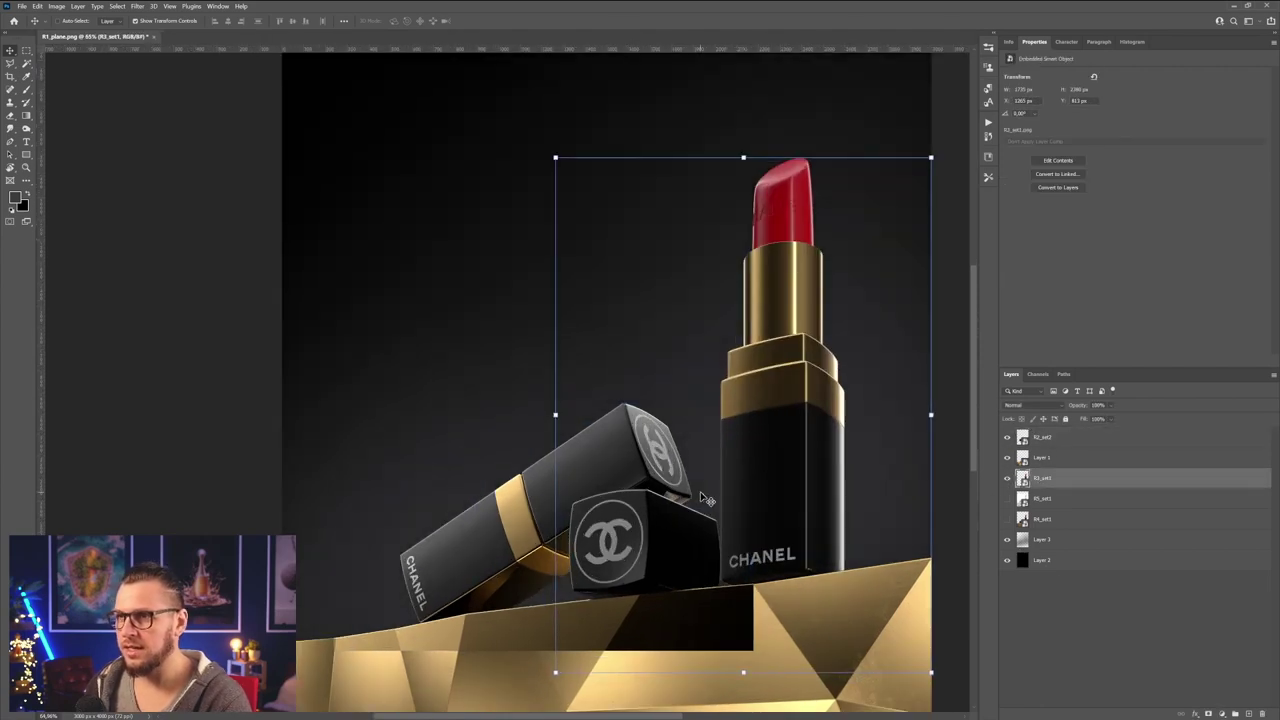
{"action": "left_click_drag", "start_coordinate": [719, 501], "coordinate": [731, 491]}
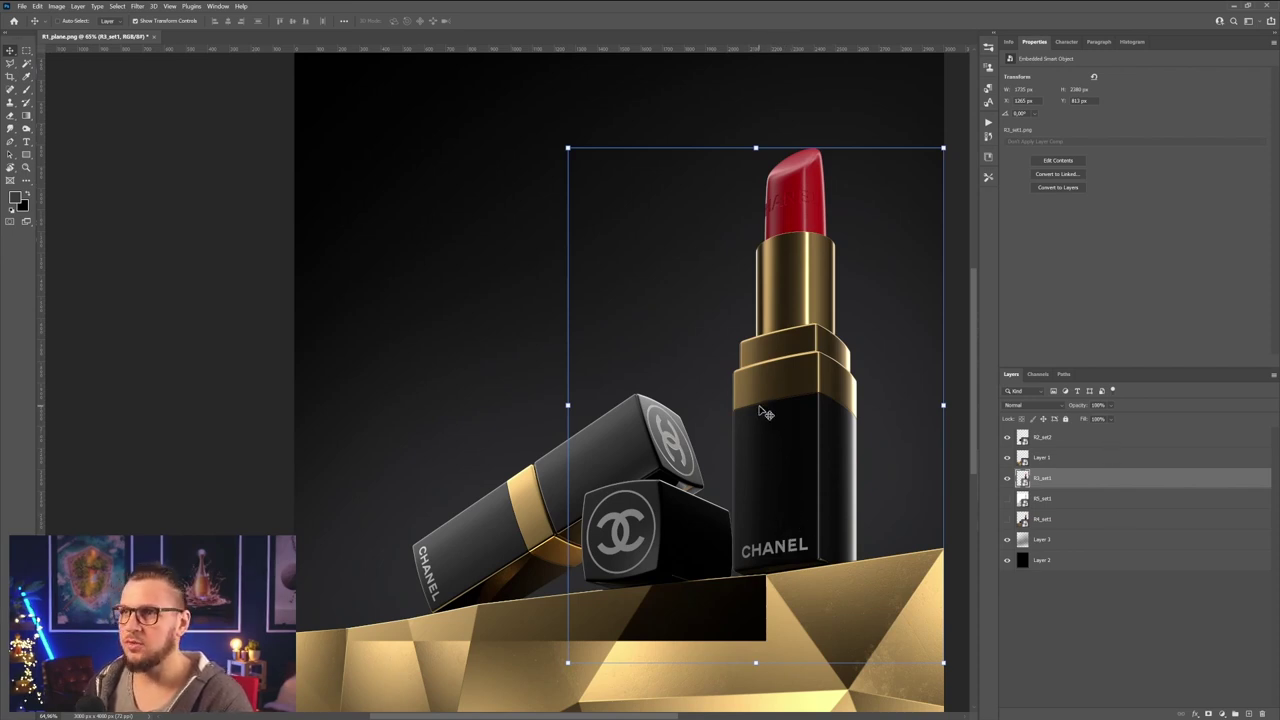
{"action": "scroll", "coordinate": [757, 405], "scroll_direction": "down", "scroll_amount": 2, "text": "alt"}
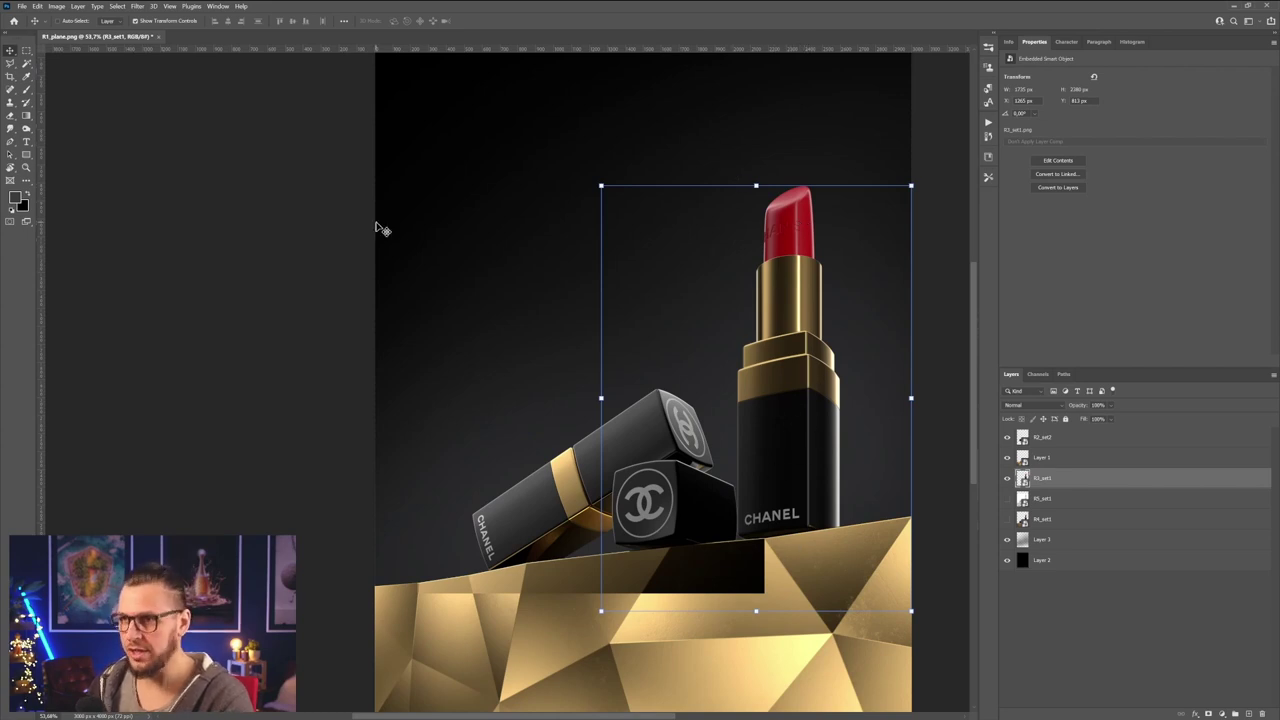
{"action": "left_click", "coordinate": [138, 7]}
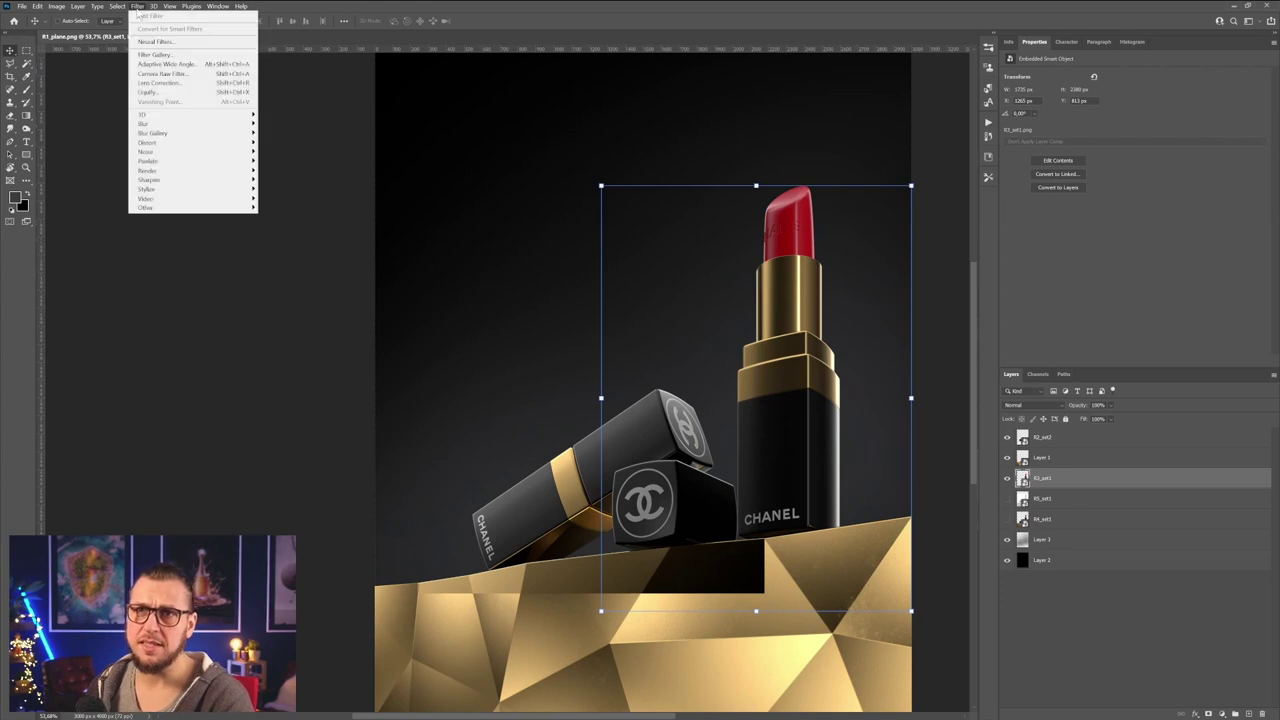
{"action": "left_click", "coordinate": [165, 75]}
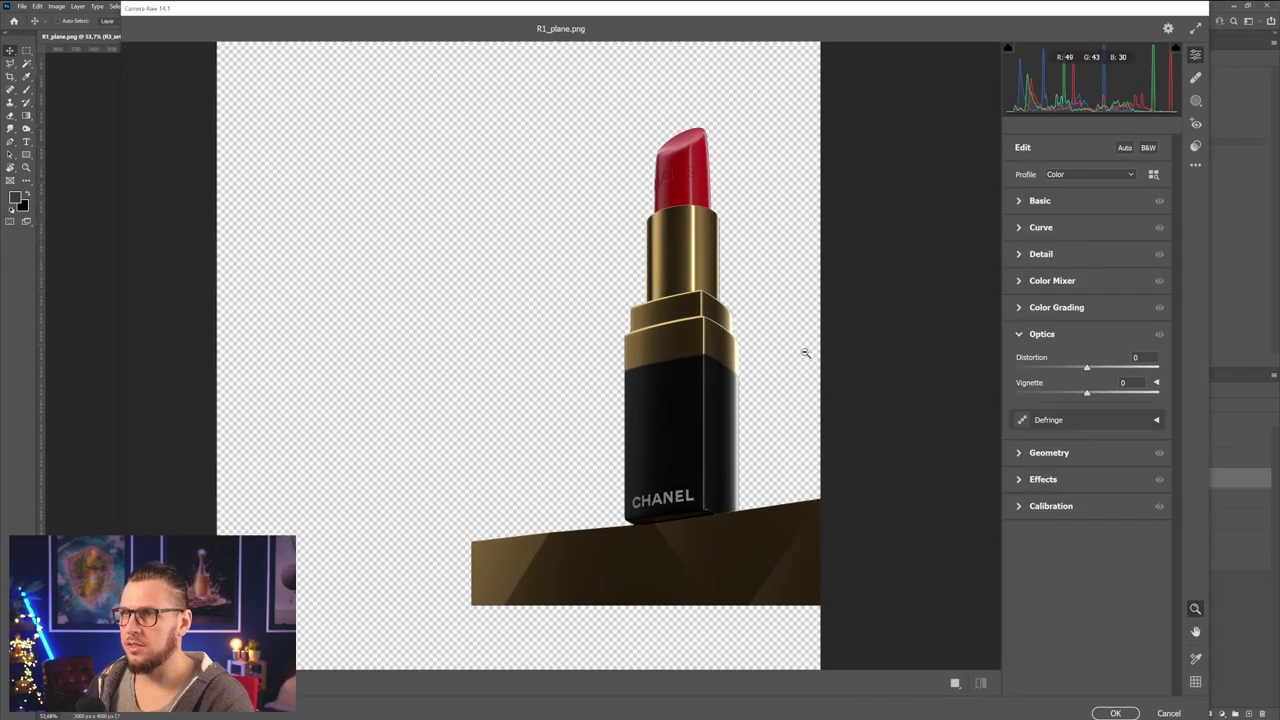
{"action": "left_click", "coordinate": [1018, 201]}
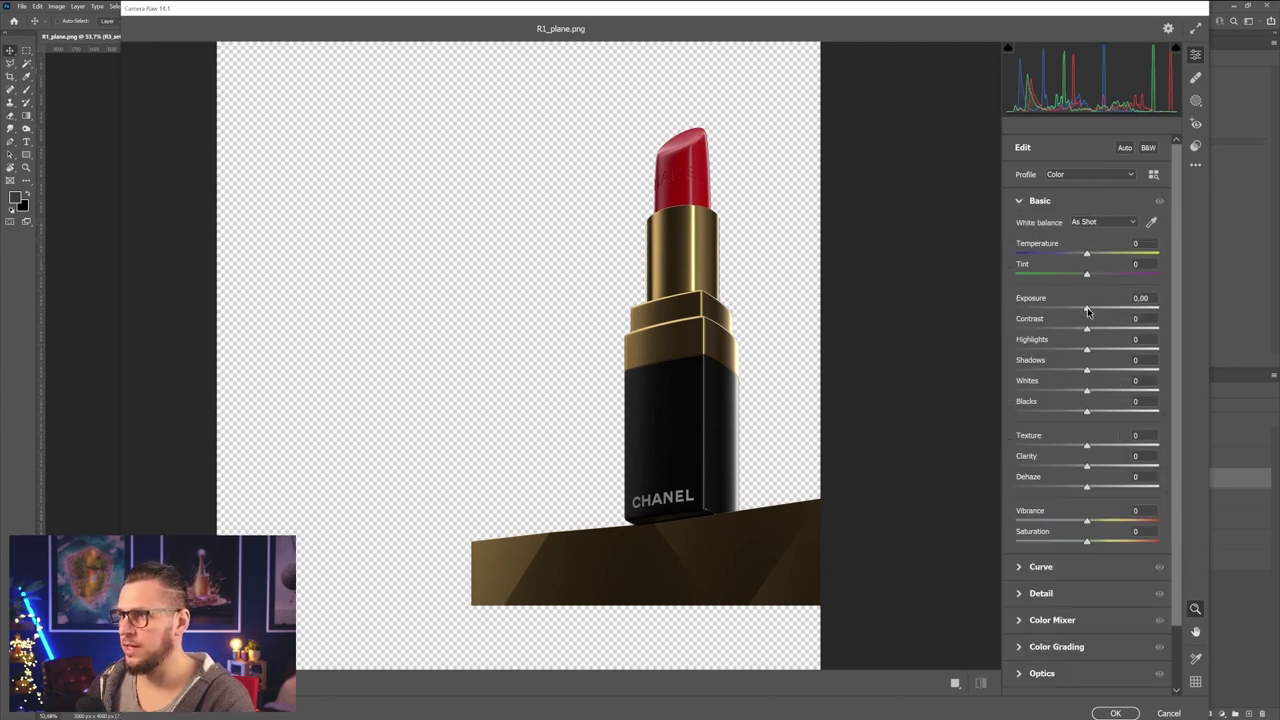
{"action": "left_click_drag", "start_coordinate": [1088, 312], "coordinate": [1087, 414]}
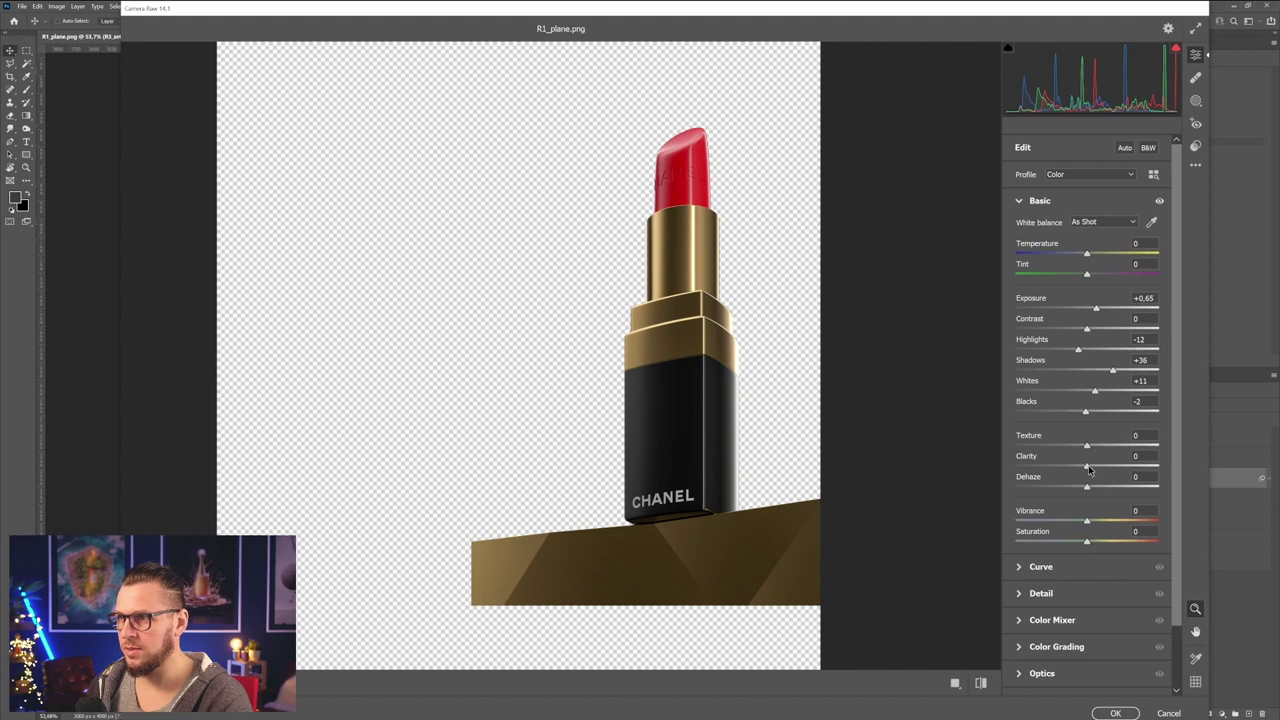
{"action": "left_click_drag", "start_coordinate": [1096, 309], "coordinate": [1098, 312]}
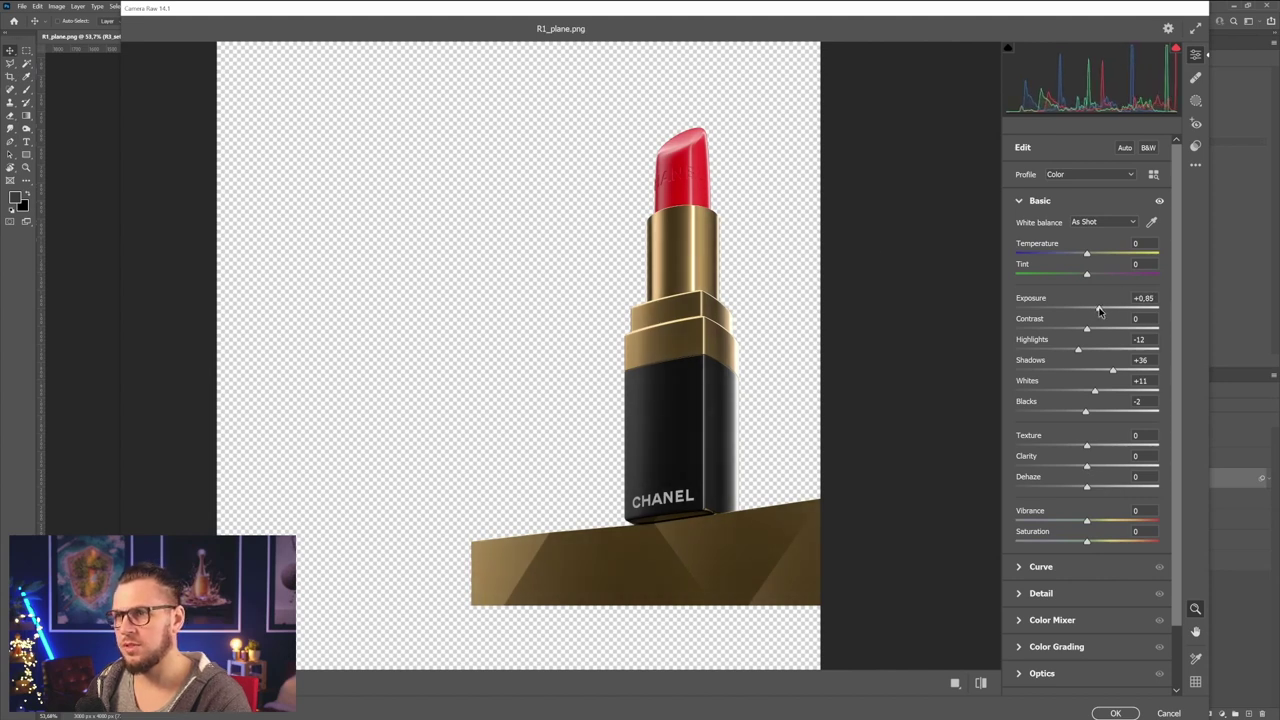
{"action": "scroll", "coordinate": [1021, 597], "scroll_direction": "down", "scroll_amount": 2}
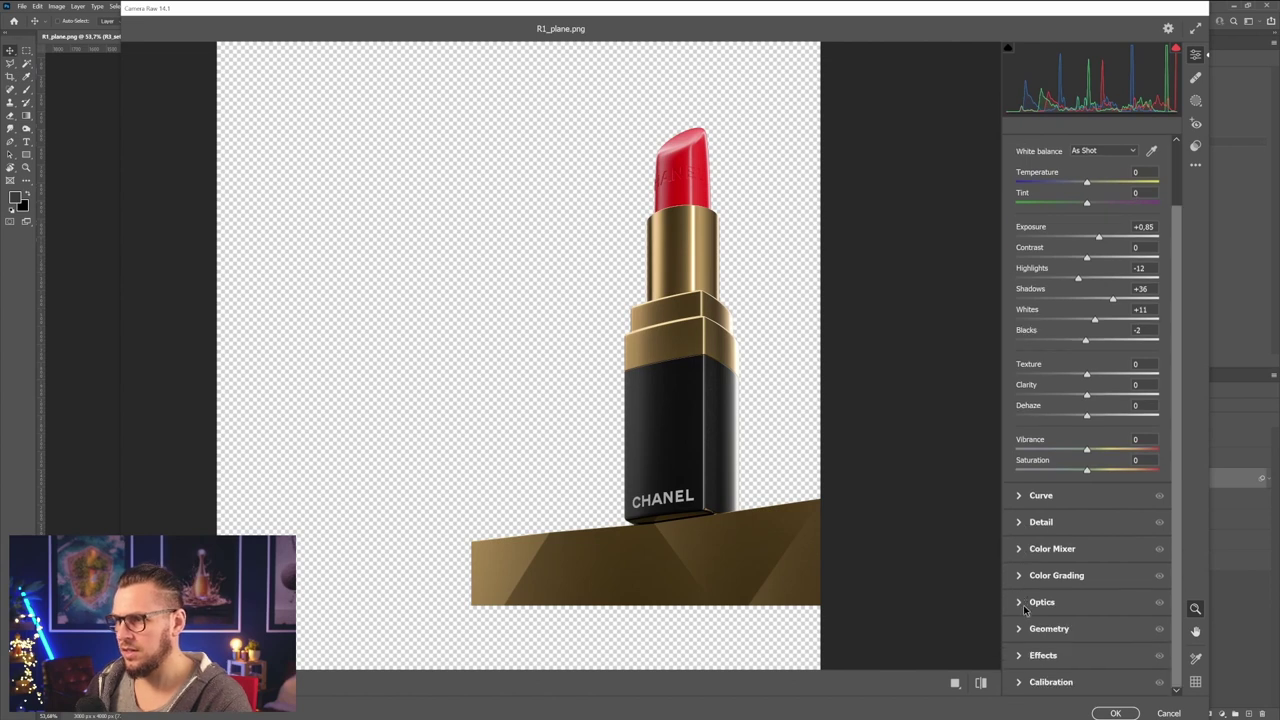
{"action": "left_click", "coordinate": [1115, 713]}
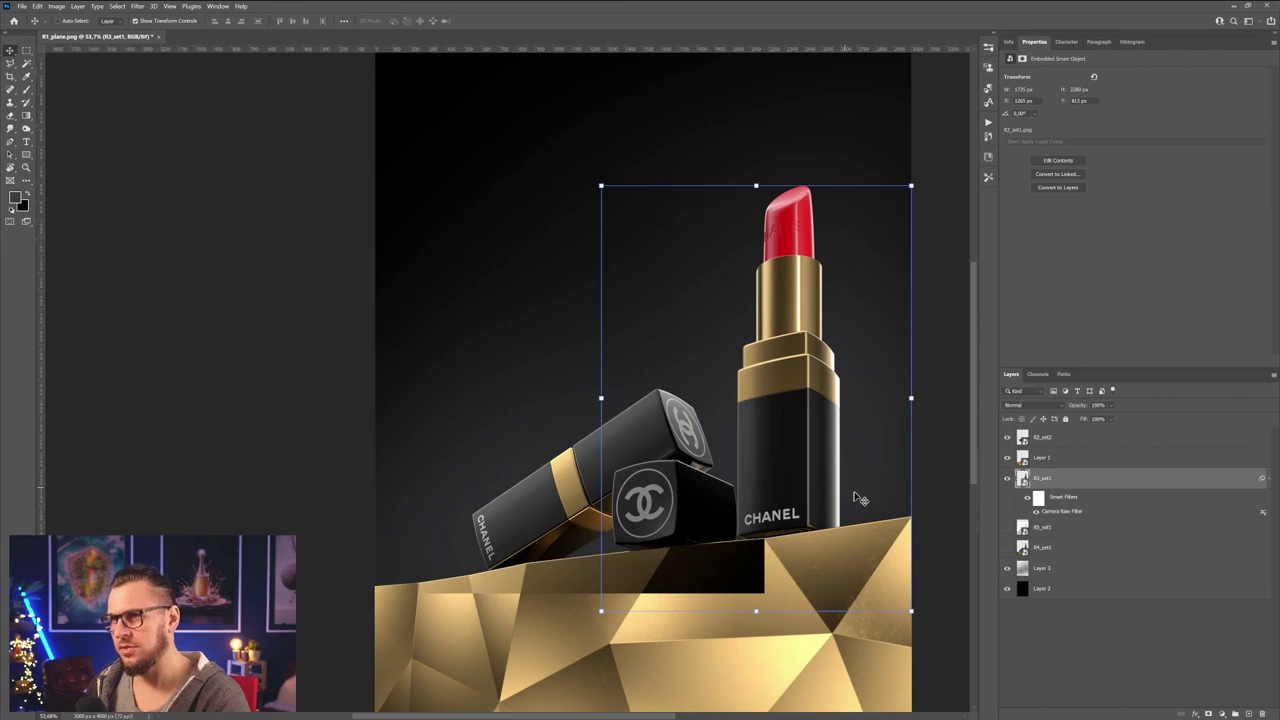
- Move the gold plane layer, Layer 1, above R2_set2 in the layer stack
{"action": "left_click", "coordinate": [1075, 460]}
{"action": "left_click_drag", "start_coordinate": [1075, 445], "coordinate": [1062, 473]}
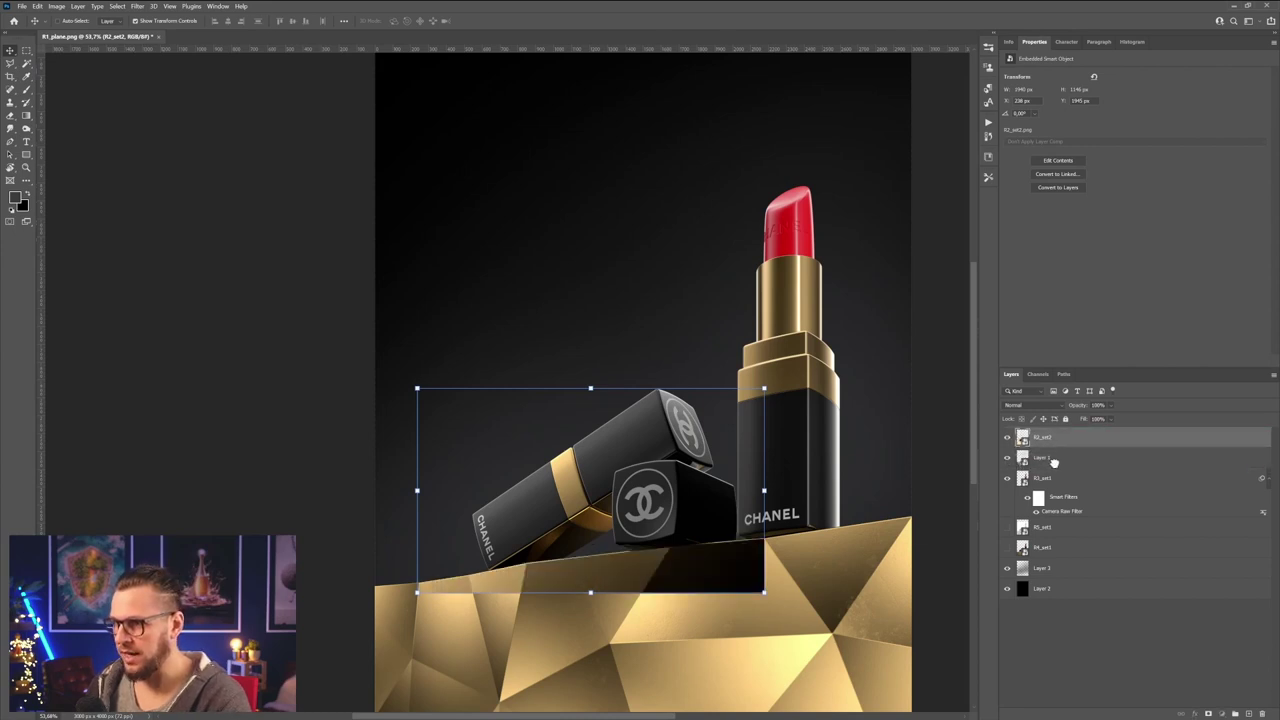
{"action": "left_click", "coordinate": [1047, 440]}
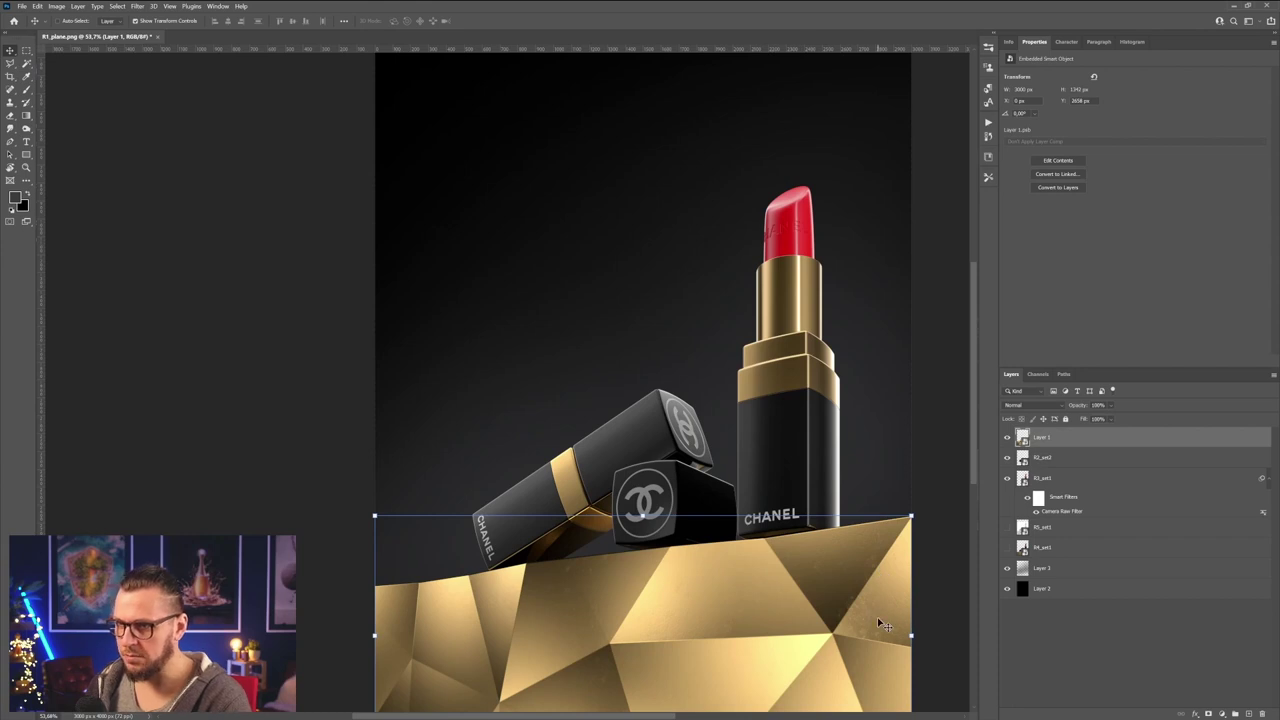
- Toggle the gold plane layer's visibility to examine how it meets the base of the lipstick and caps
{"action": "left_click", "coordinate": [1007, 440]}
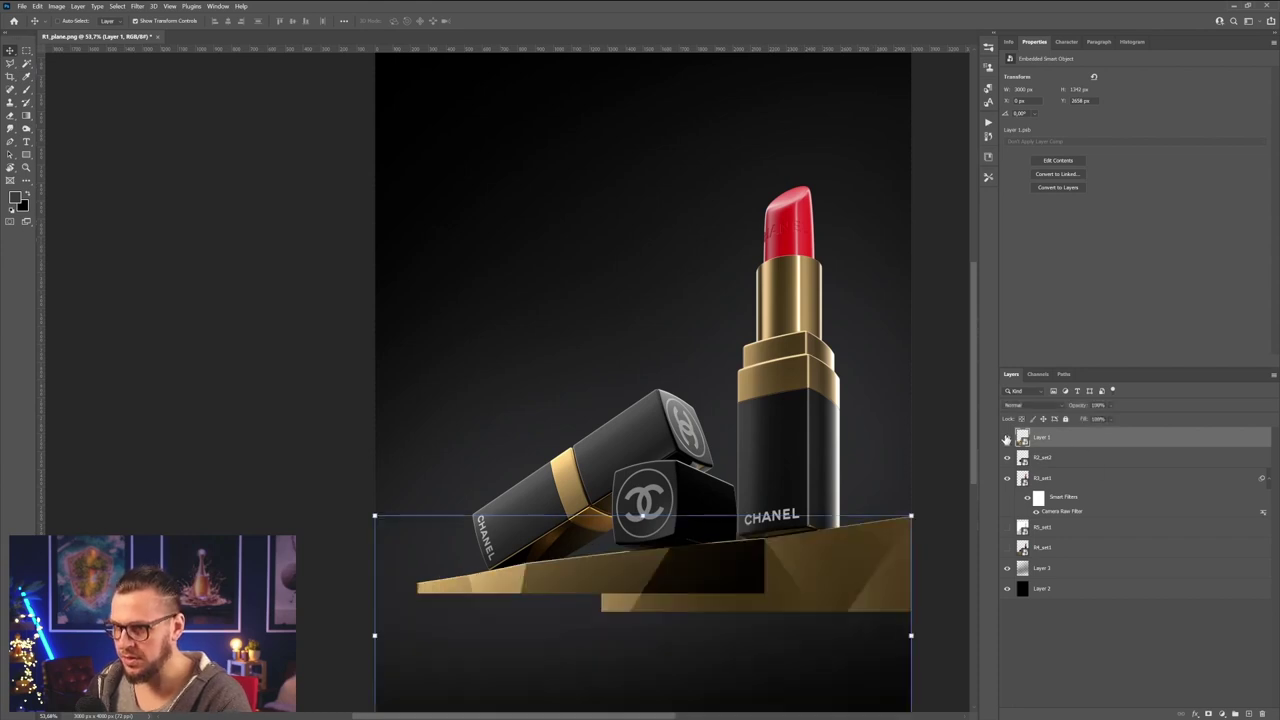
{"action": "left_click", "coordinate": [1007, 440]}
{"action": "left_click", "coordinate": [1007, 440]}
{"action": "left_click", "coordinate": [1007, 440]}
{"action": "left_click", "coordinate": [1007, 440]}
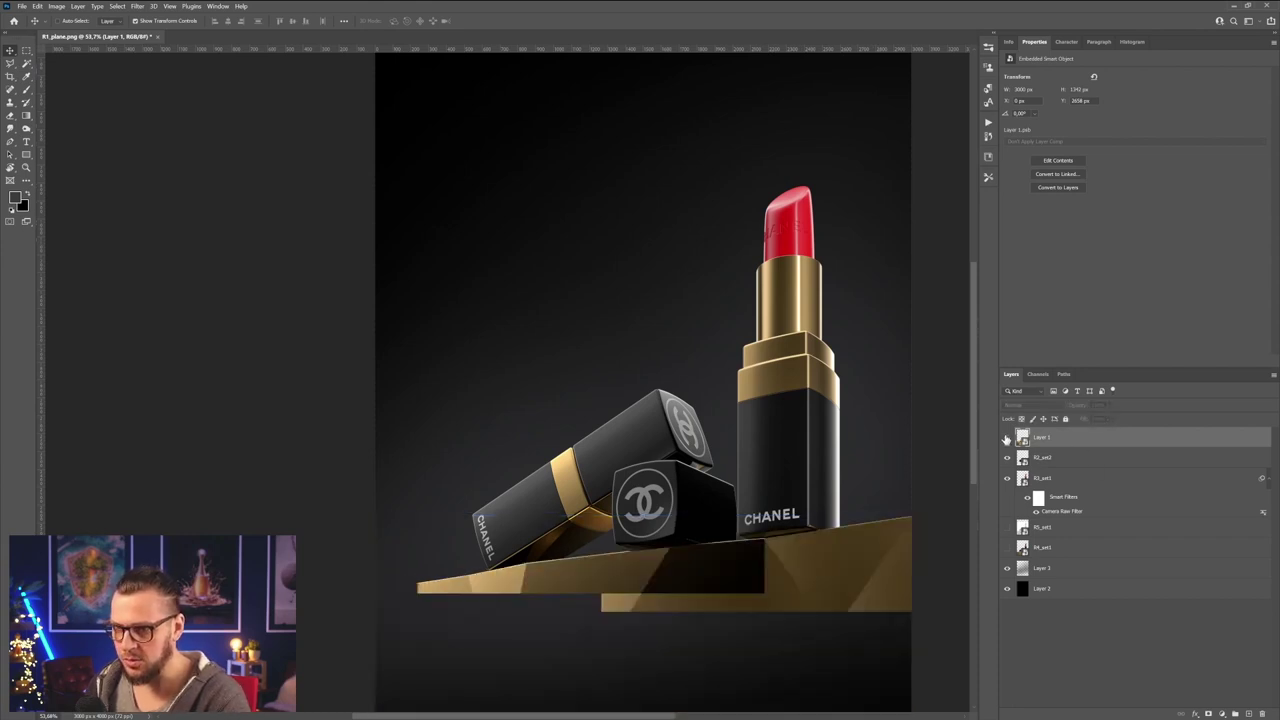
{"action": "left_click", "coordinate": [1007, 440]}
{"action": "scroll", "coordinate": [585, 598], "scroll_direction": "up", "scroll_amount": 3, "text": "alt"}
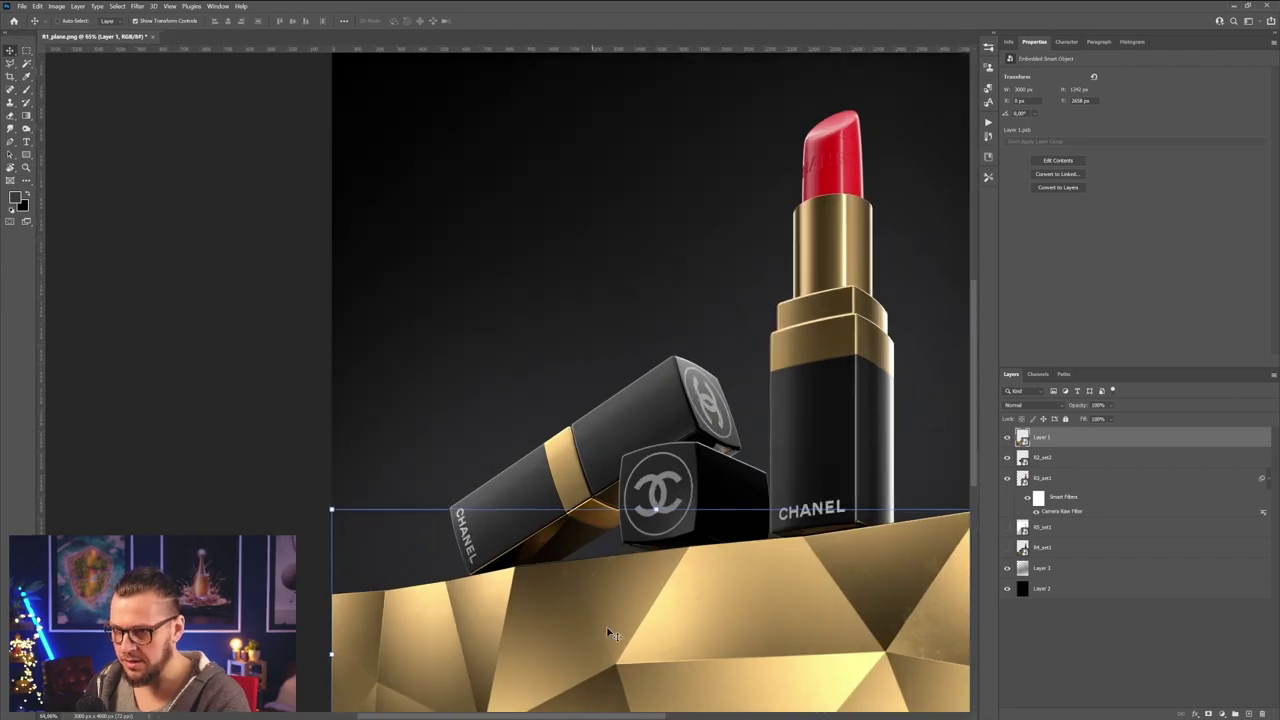
{"action": "left_click", "coordinate": [1007, 440]}
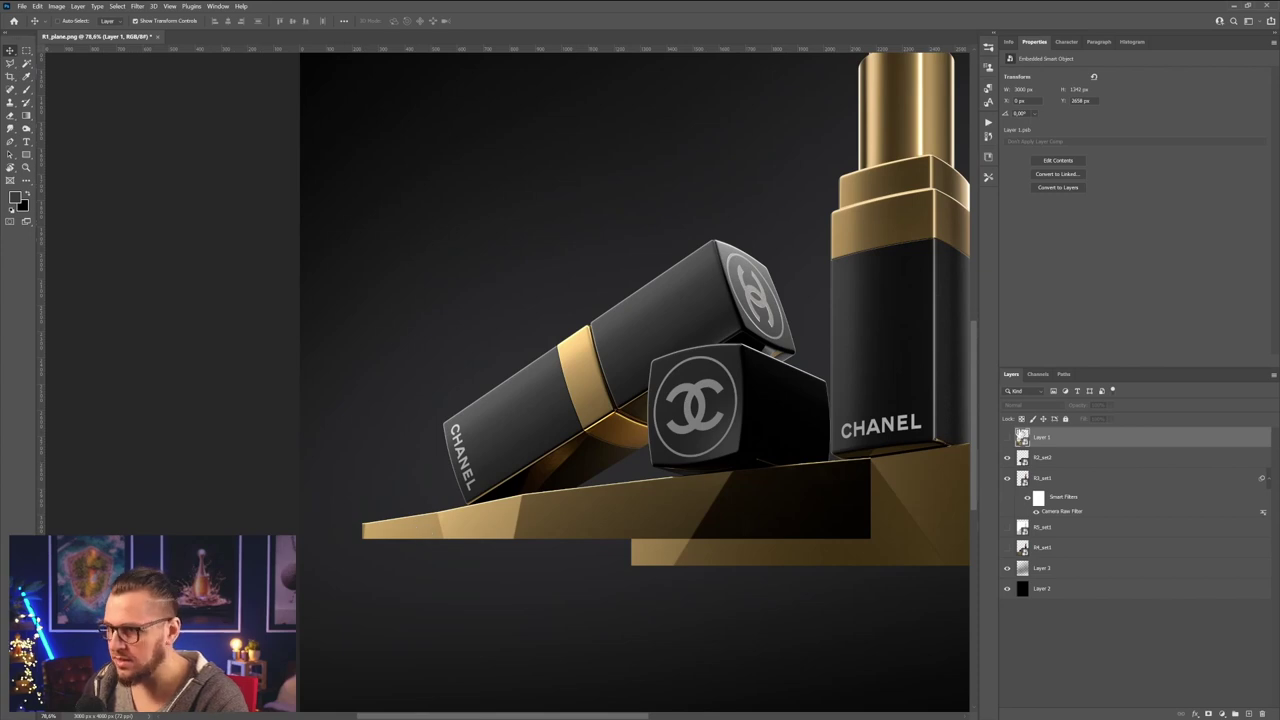
{"action": "left_click", "coordinate": [1007, 439]}
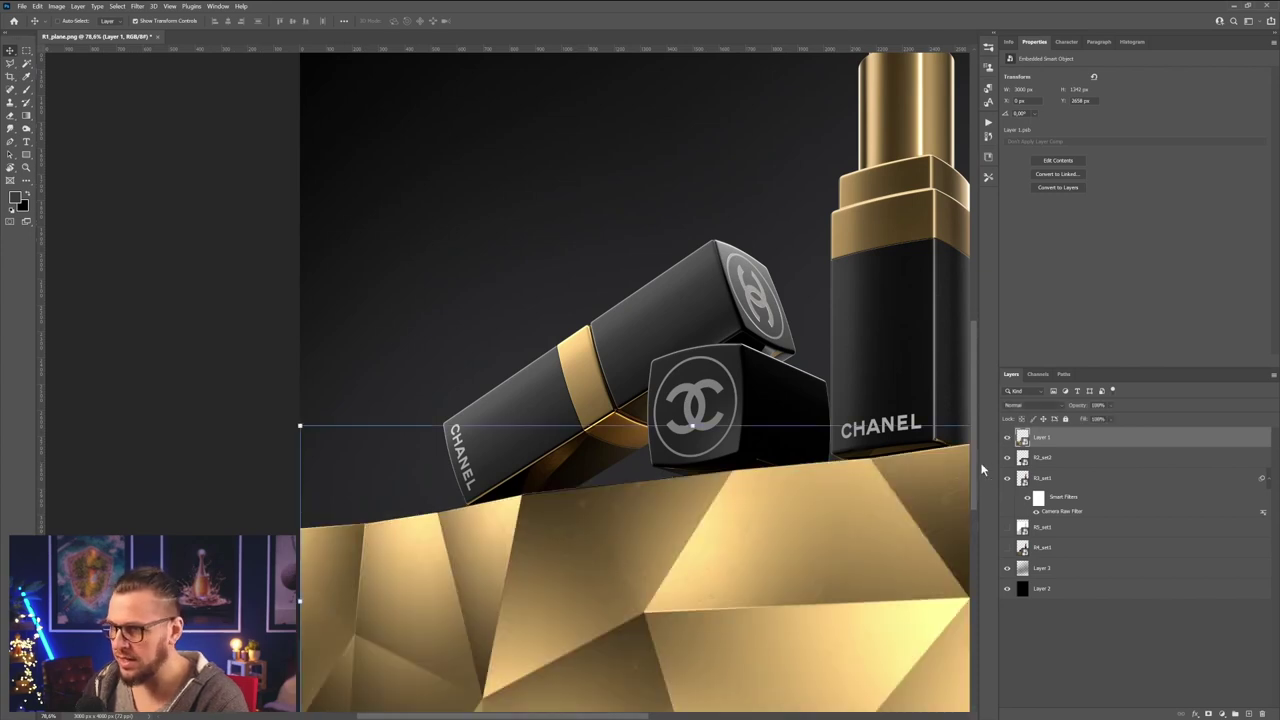
- Open the Camera Raw Filter for the gold plane layer and set Exposure +0.35, Contrast +3, Highlights -4, Shadows +7, Whites +7 and Blacks -5
{"action": "scroll", "coordinate": [594, 580], "scroll_direction": "down", "scroll_amount": 2, "text": "alt"}
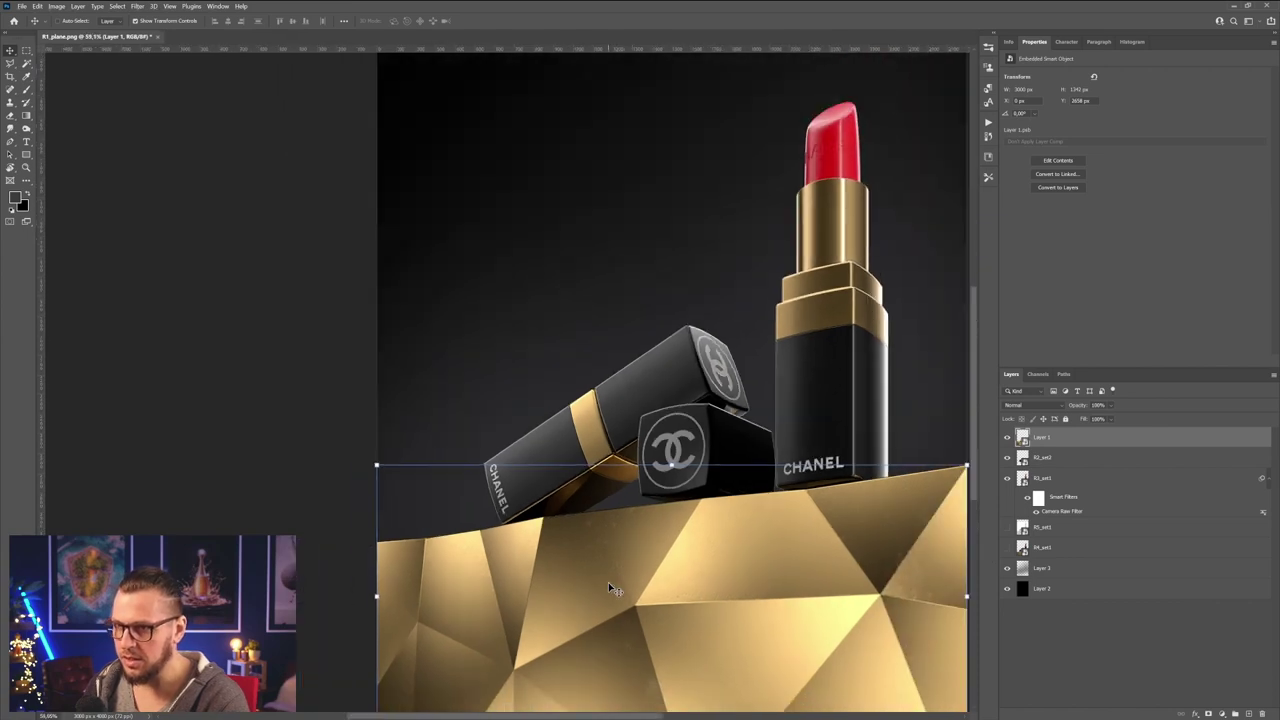
{"action": "scroll", "coordinate": [620, 545], "scroll_direction": "down", "scroll_amount": 1, "text": "alt"}
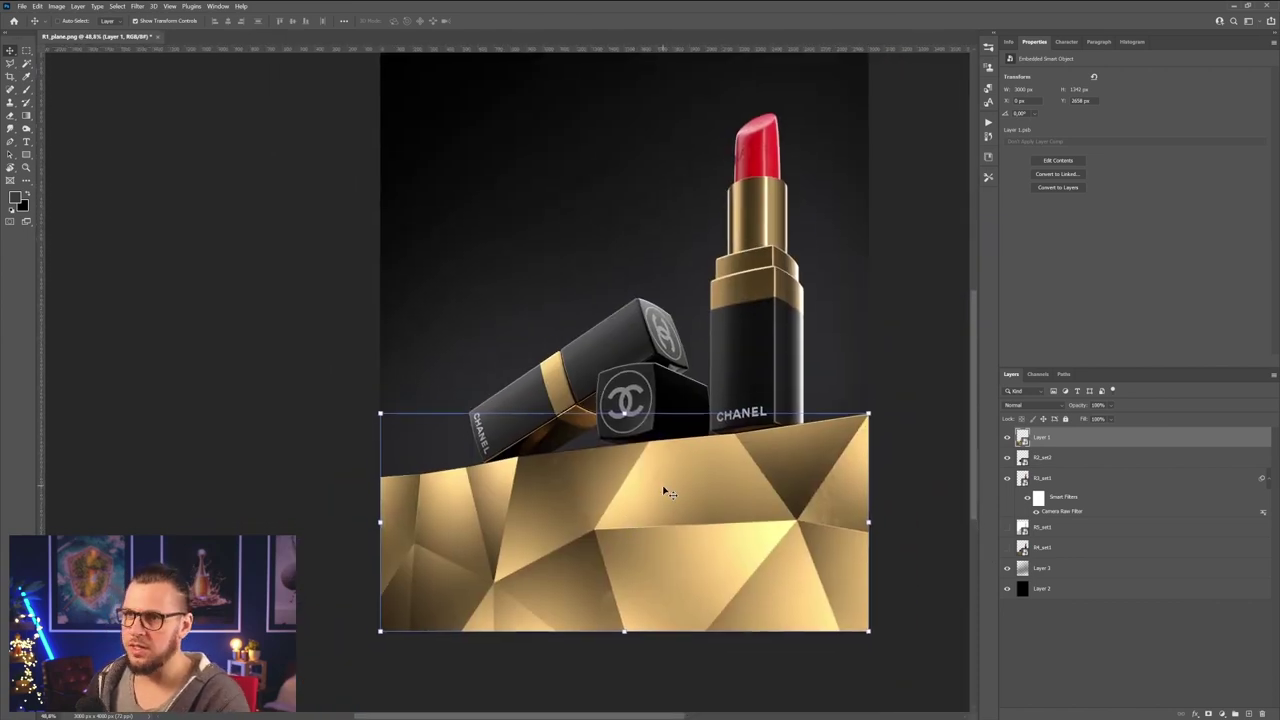
{"action": "scroll", "coordinate": [668, 492], "scroll_direction": "down", "scroll_amount": 1, "text": "alt"}
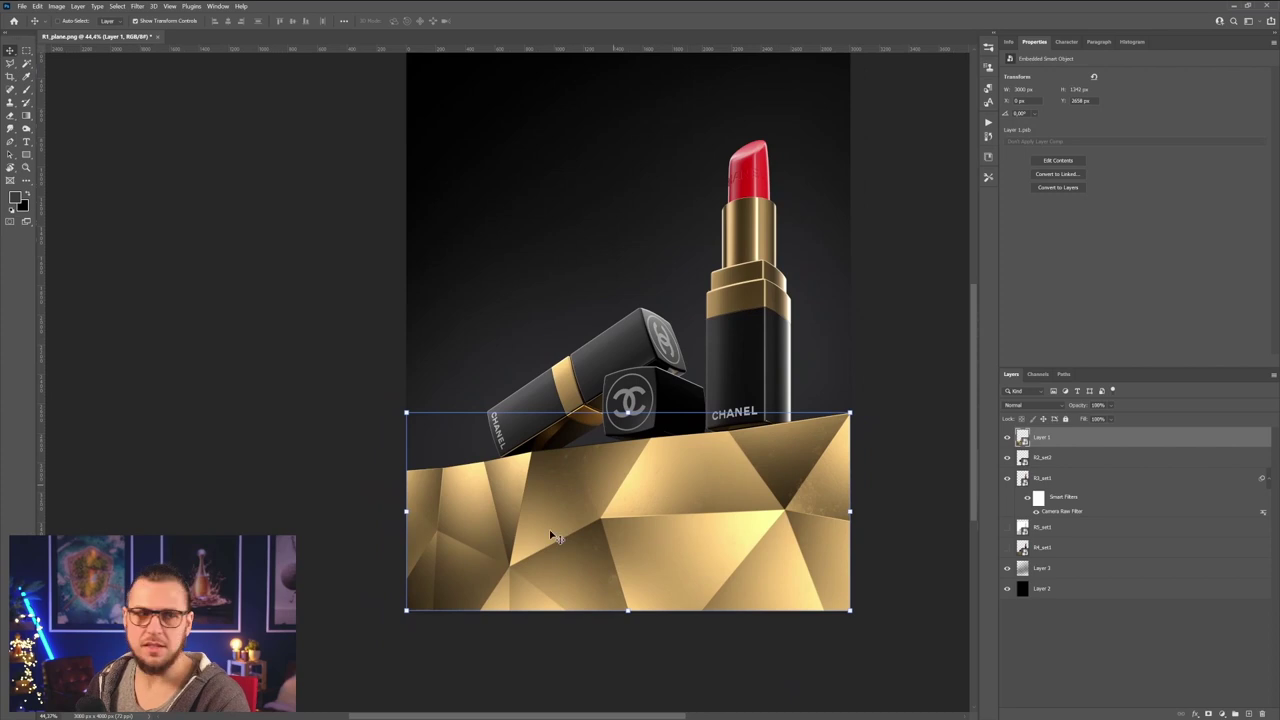
{"action": "left_click", "coordinate": [138, 7]}
{"action": "left_click", "coordinate": [180, 75]}
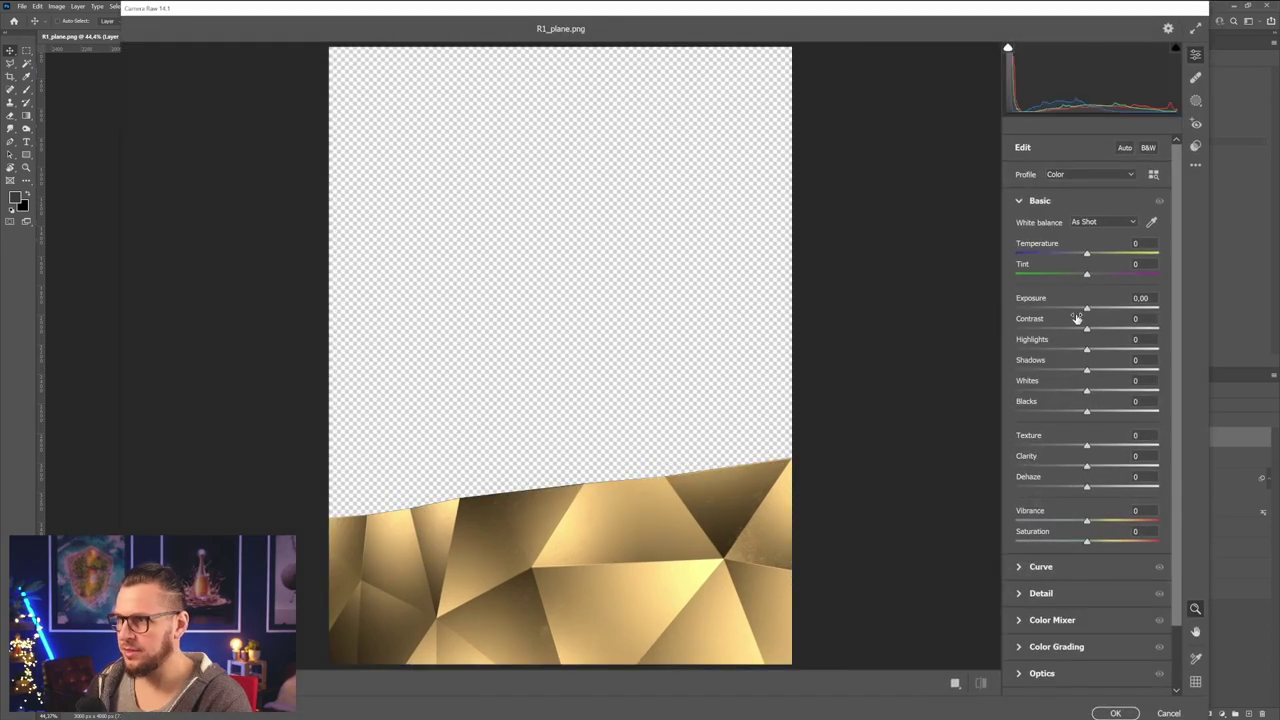
{"action": "left_click_drag", "start_coordinate": [1073, 312], "coordinate": [1091, 372]}
{"action": "left_click", "coordinate": [1086, 352]}
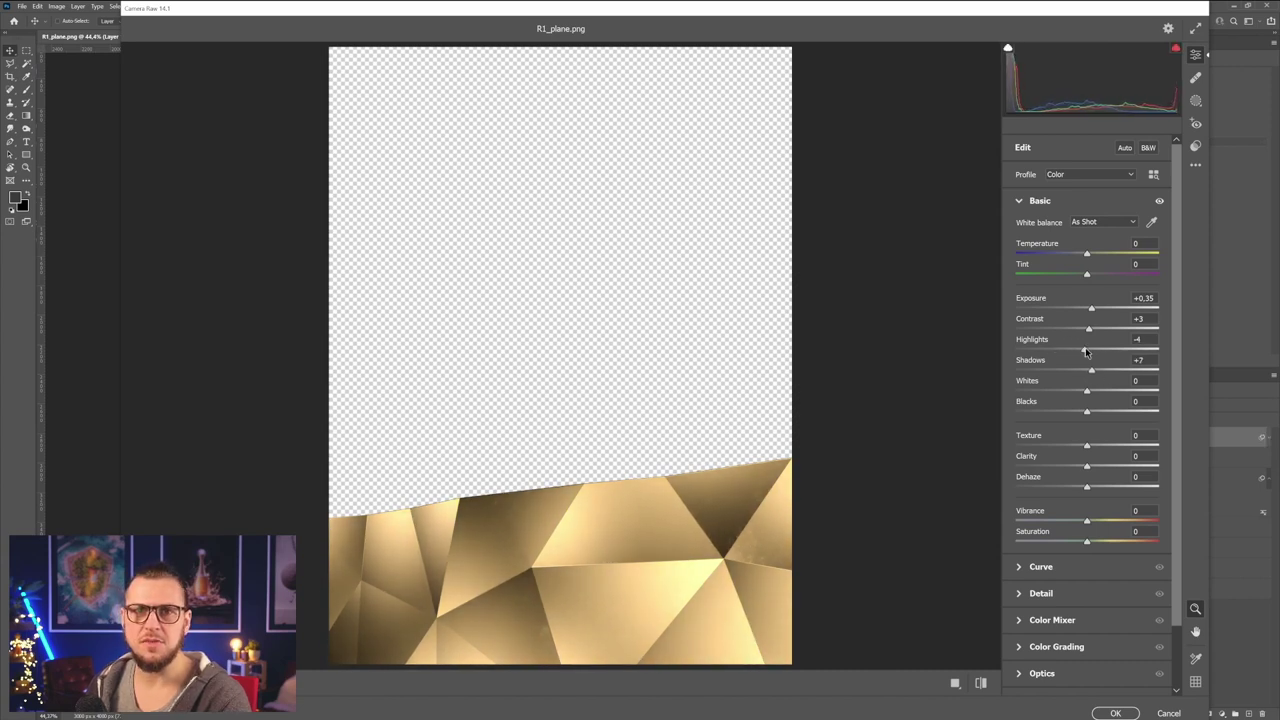
{"action": "mouse_move", "coordinate": [1086, 394]}
{"action": "left_mouse_down"}
{"action": "mouse_move", "coordinate": [1098, 394]}
{"action": "mouse_move", "coordinate": [1083, 412]}
{"action": "left_mouse_up"}
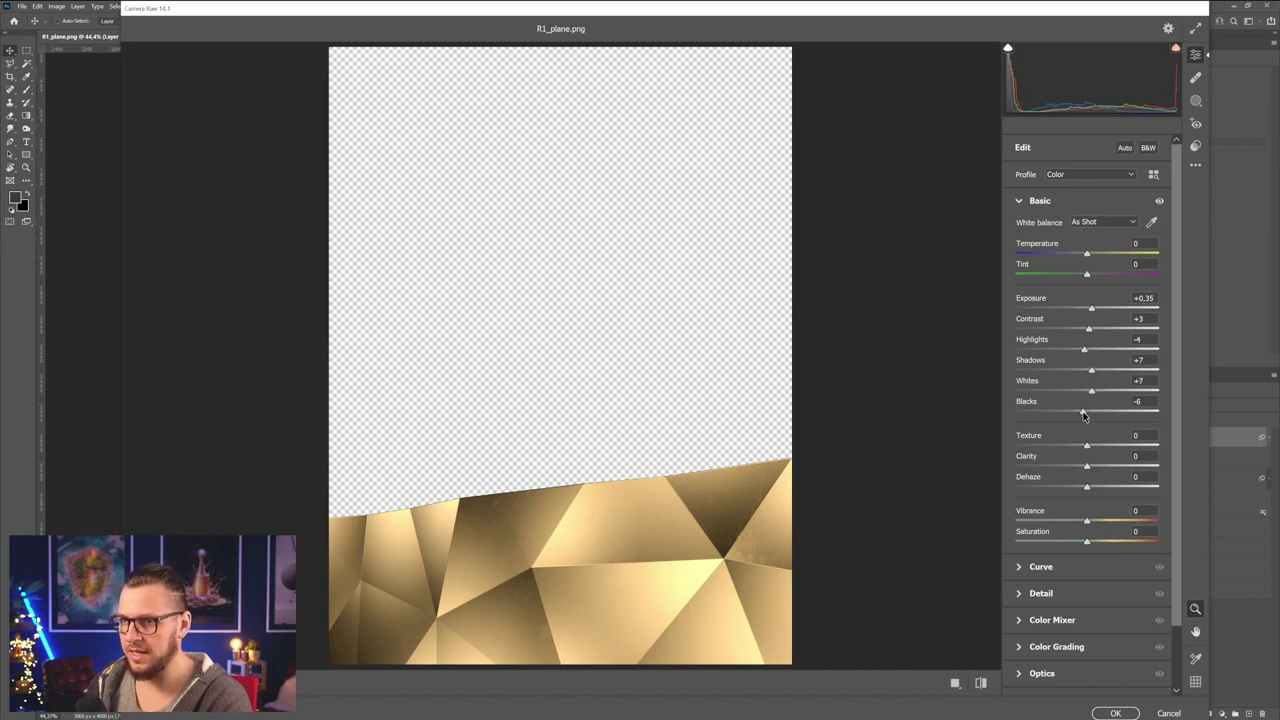
- Try a Texture of +90 on the gold plane, inspect the surface up close, and reset Texture to 0
{"action": "left_click_drag", "start_coordinate": [1100, 467], "coordinate": [1152, 454]}
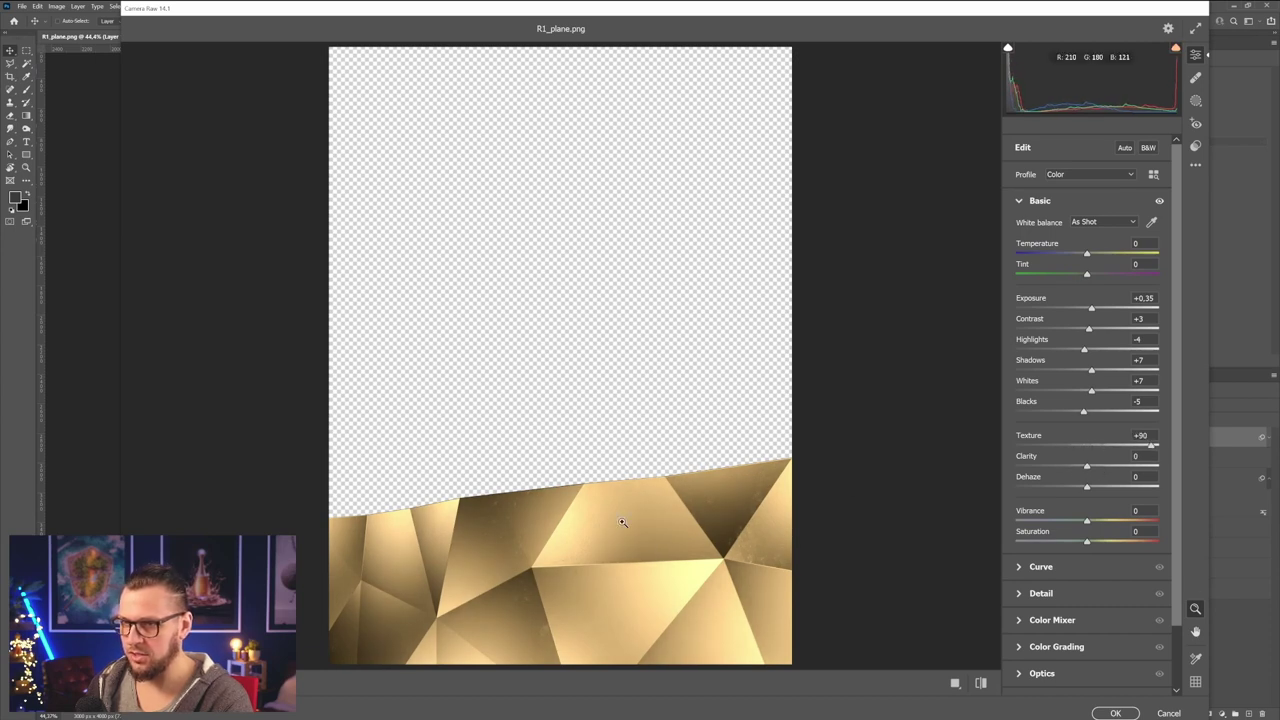
{"action": "left_click_drag", "start_coordinate": [708, 543], "coordinate": [799, 541]}
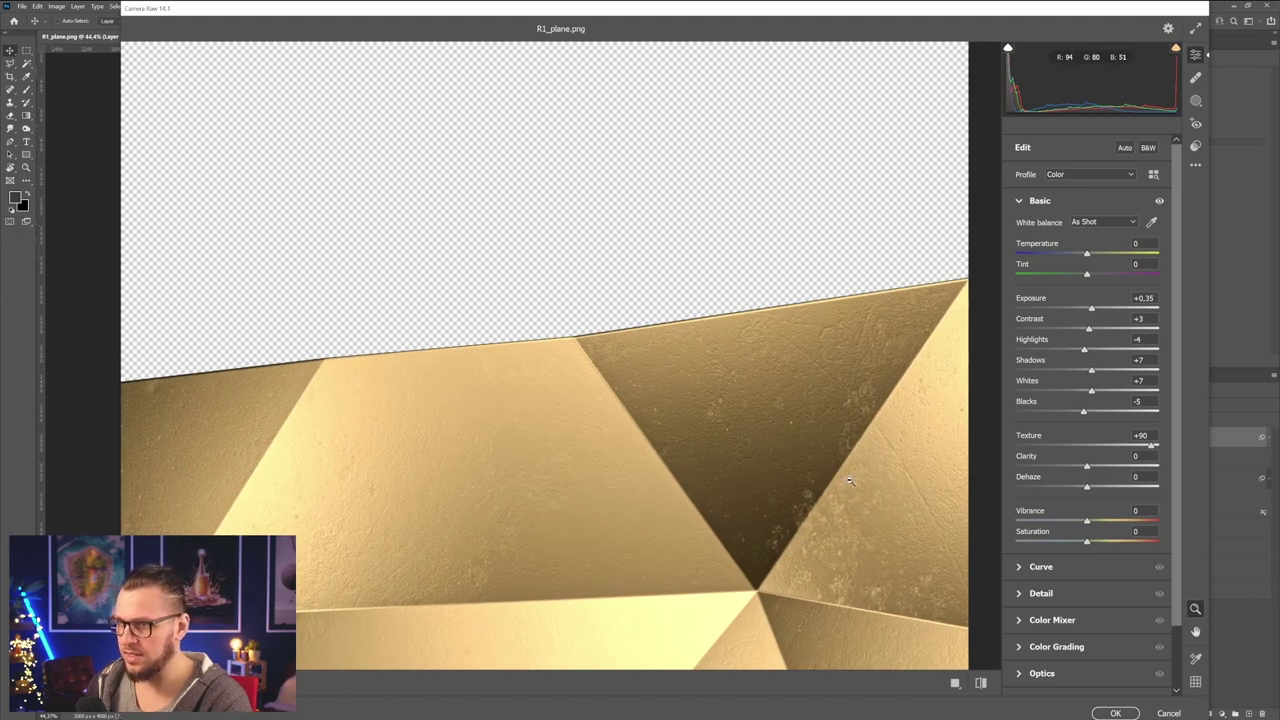
{"action": "double_click", "coordinate": [1147, 447]}
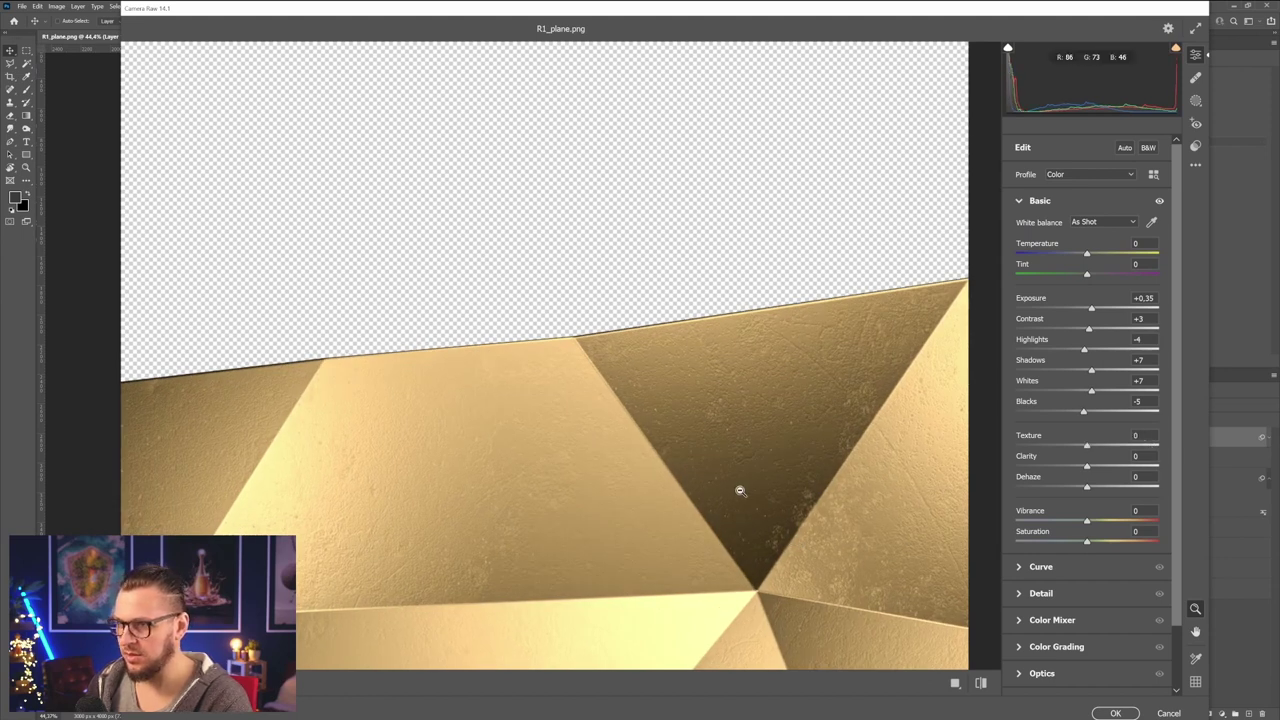
- Check the whole gold plane in the preview and apply the Camera Raw adjustments to its layer
{"action": "scroll", "coordinate": [737, 489], "scroll_direction": "down", "scroll_amount": 3}
{"action": "scroll", "coordinate": [565, 515], "scroll_direction": "up", "scroll_amount": 1}
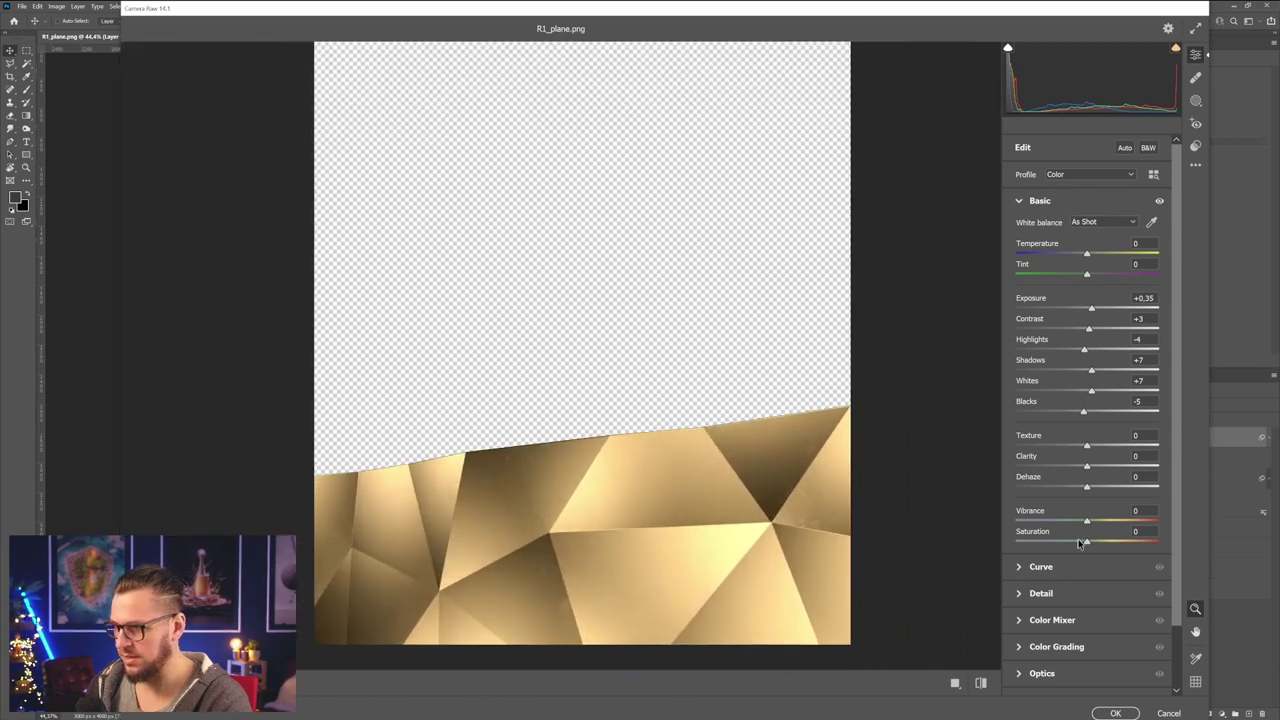
{"action": "left_click", "coordinate": [1040, 201]}
{"action": "left_click", "coordinate": [1113, 712]}
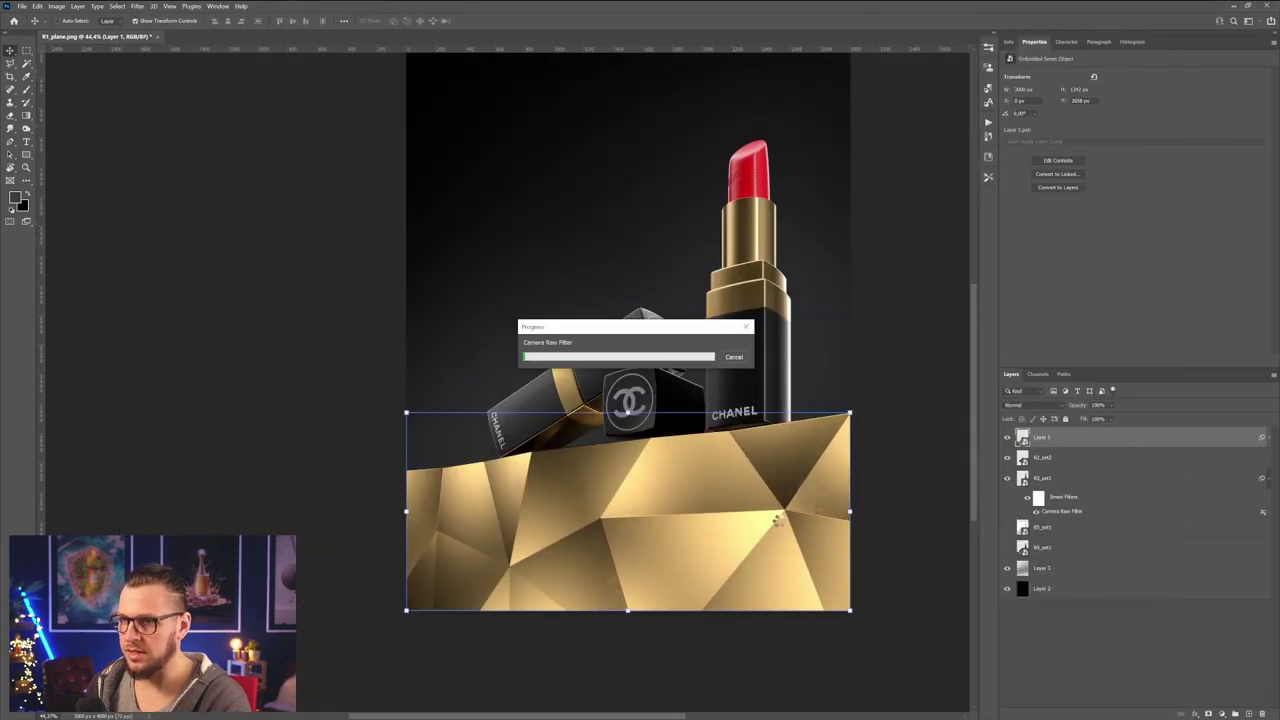
- Check the caps layer R2_set2 by toggling its visibility and move it above the gold plane layer
{"action": "left_click", "coordinate": [1042, 487]}
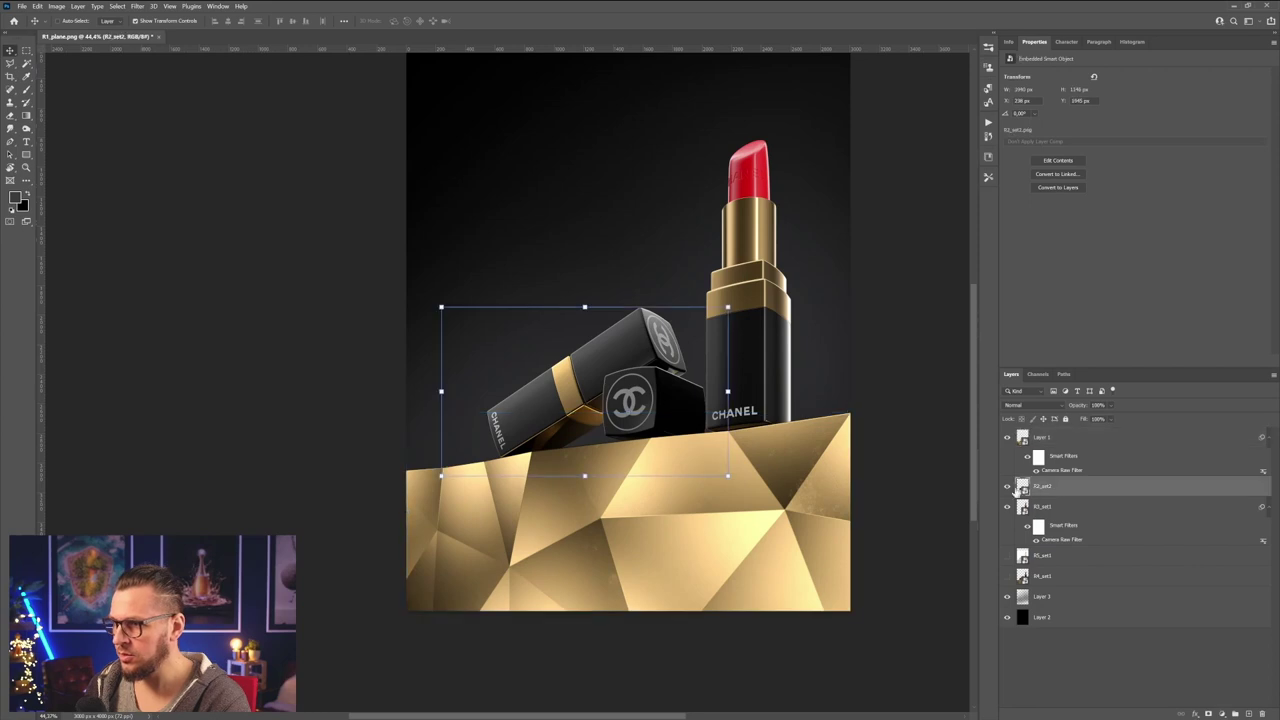
{"action": "left_click", "coordinate": [1007, 487]}
{"action": "left_click", "coordinate": [1007, 487]}
{"action": "left_click_drag", "start_coordinate": [1044, 489], "coordinate": [1045, 438]}
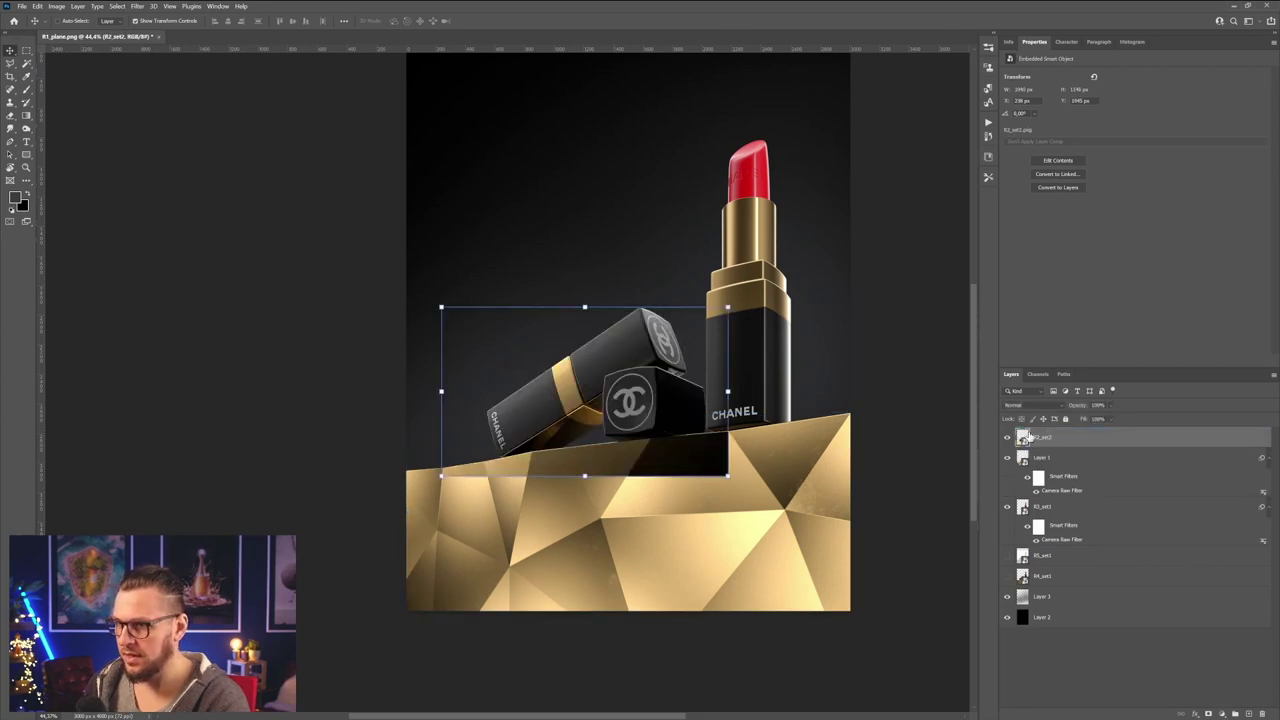
{"action": "scroll", "coordinate": [655, 465], "scroll_direction": "up", "scroll_amount": 5, "text": "alt"}
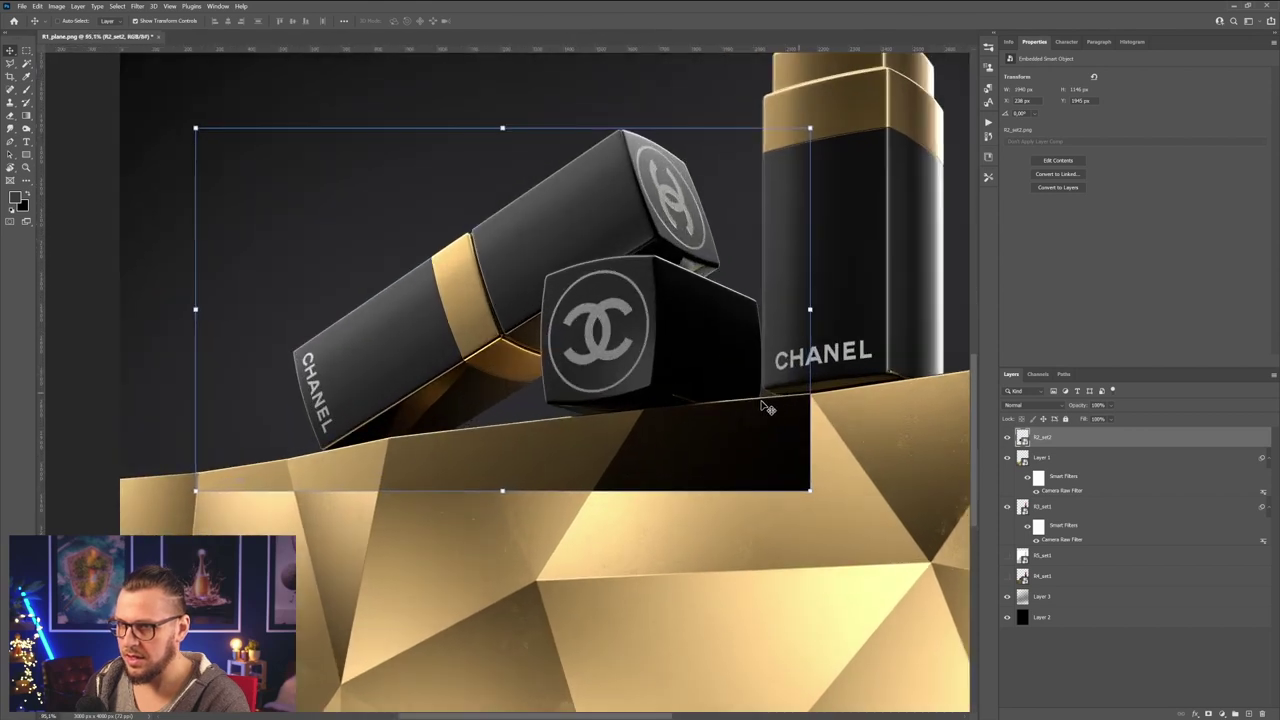
- Outline the thin strip along the gold plane's upper edge on R2_set2 with the Polygonal Lasso and copy it to a new layer
{"action": "left_click_drag", "start_coordinate": [634, 470], "coordinate": [672, 472]}
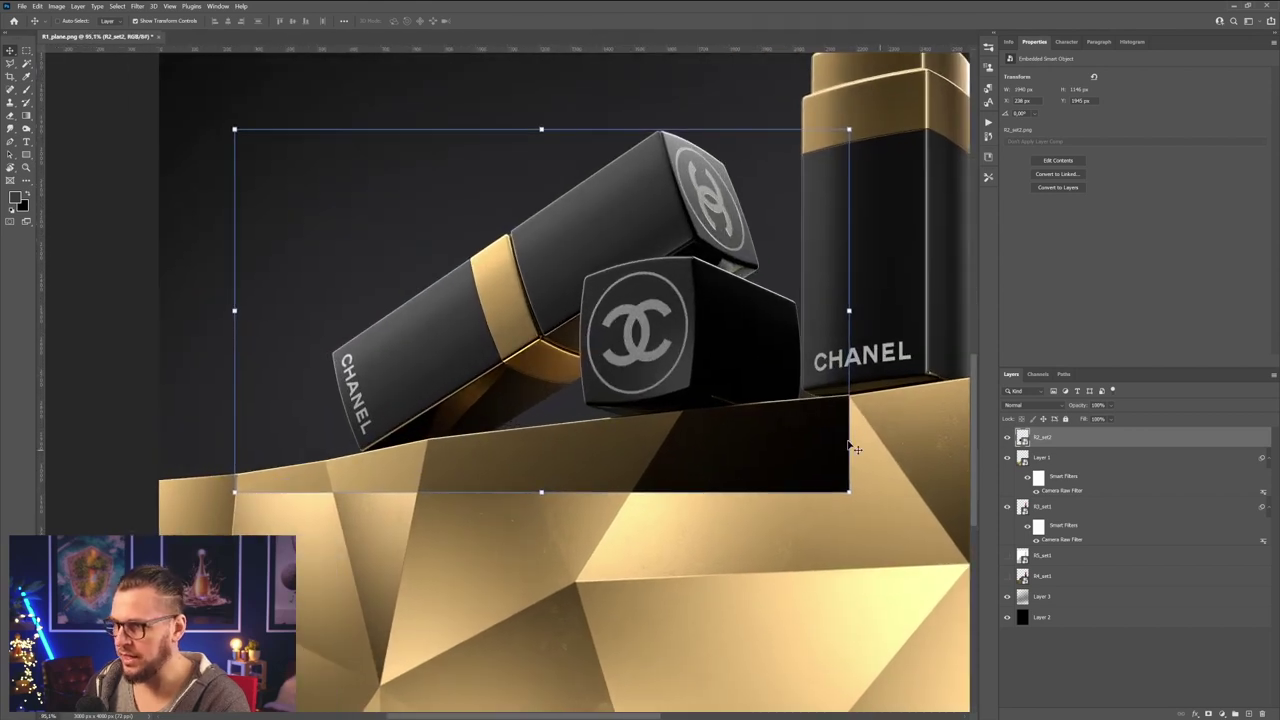
{"action": "key", "text": "l"}
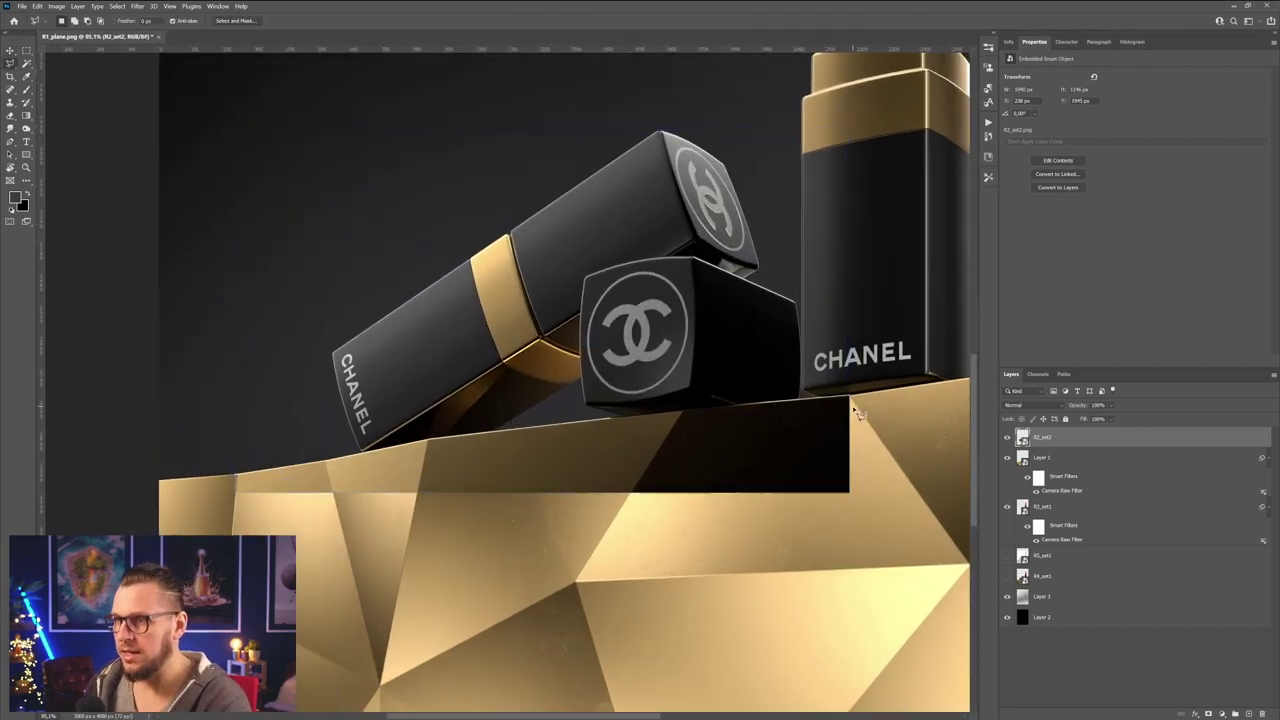
{"action": "scroll", "coordinate": [855, 400], "scroll_direction": "up", "scroll_amount": 3, "text": "alt"}
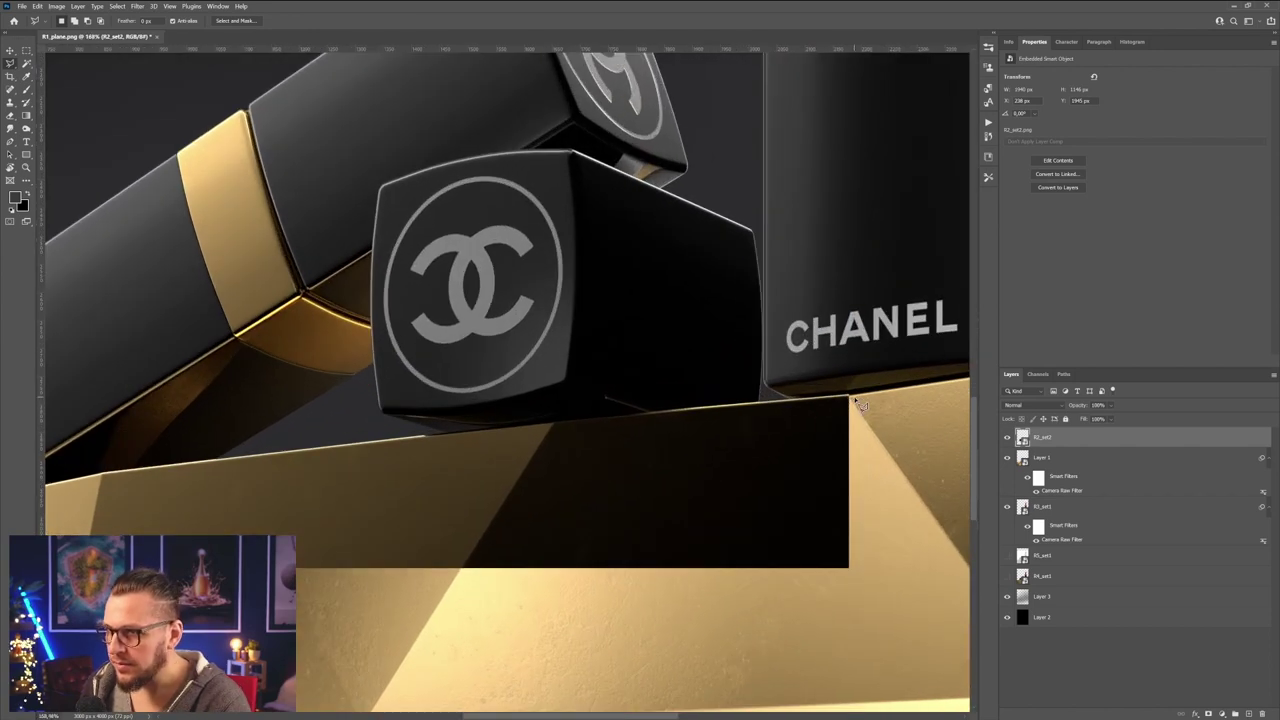
{"action": "left_click", "coordinate": [850, 394]}
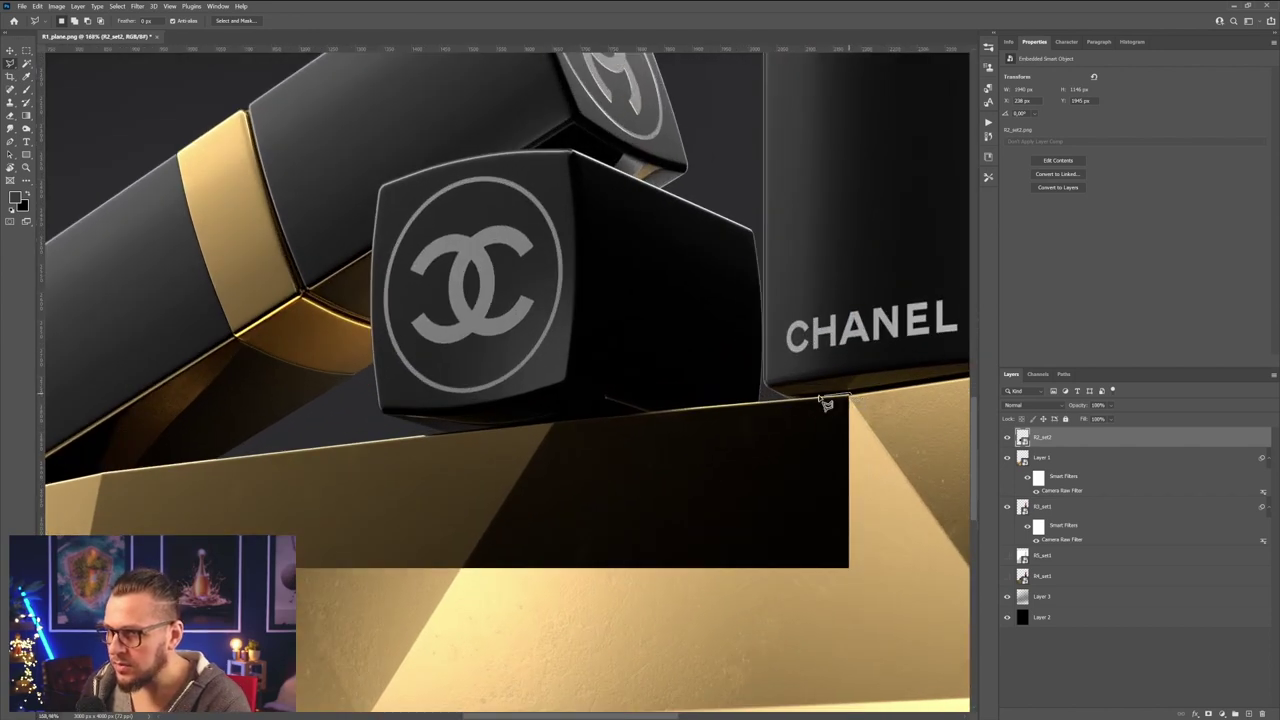
{"action": "left_click", "coordinate": [628, 414]}
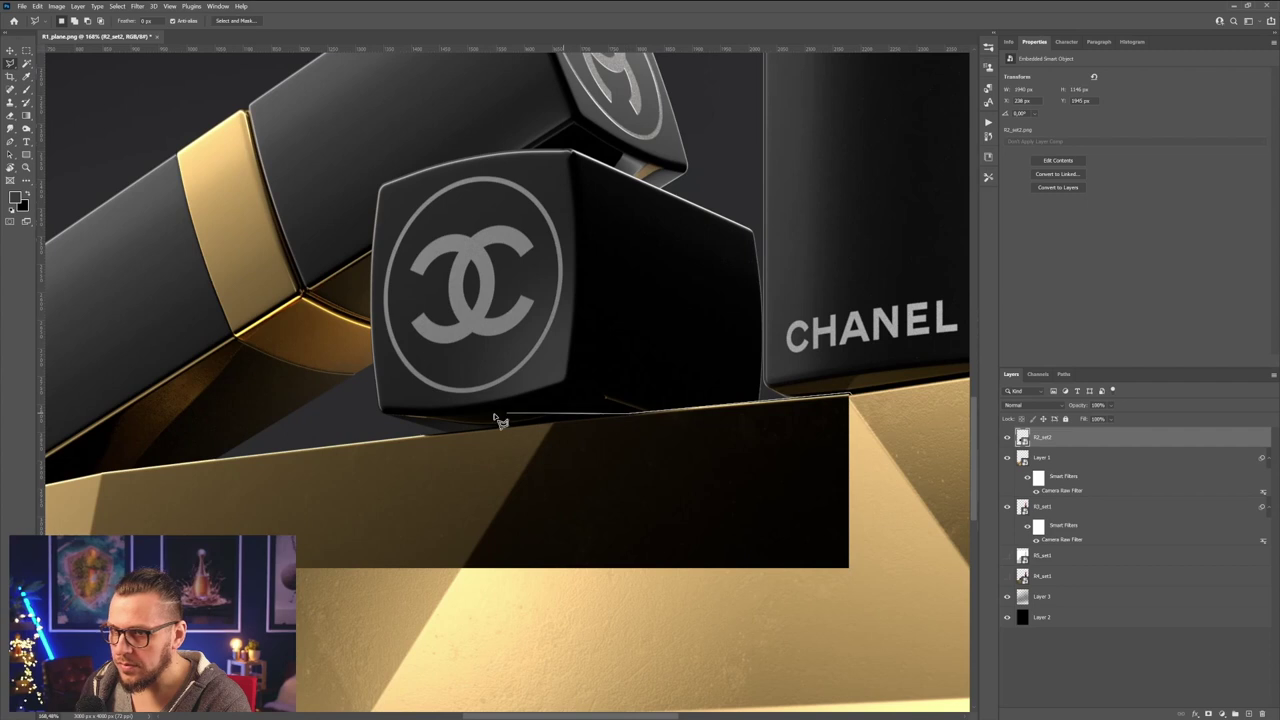
{"action": "left_click", "coordinate": [458, 431]}
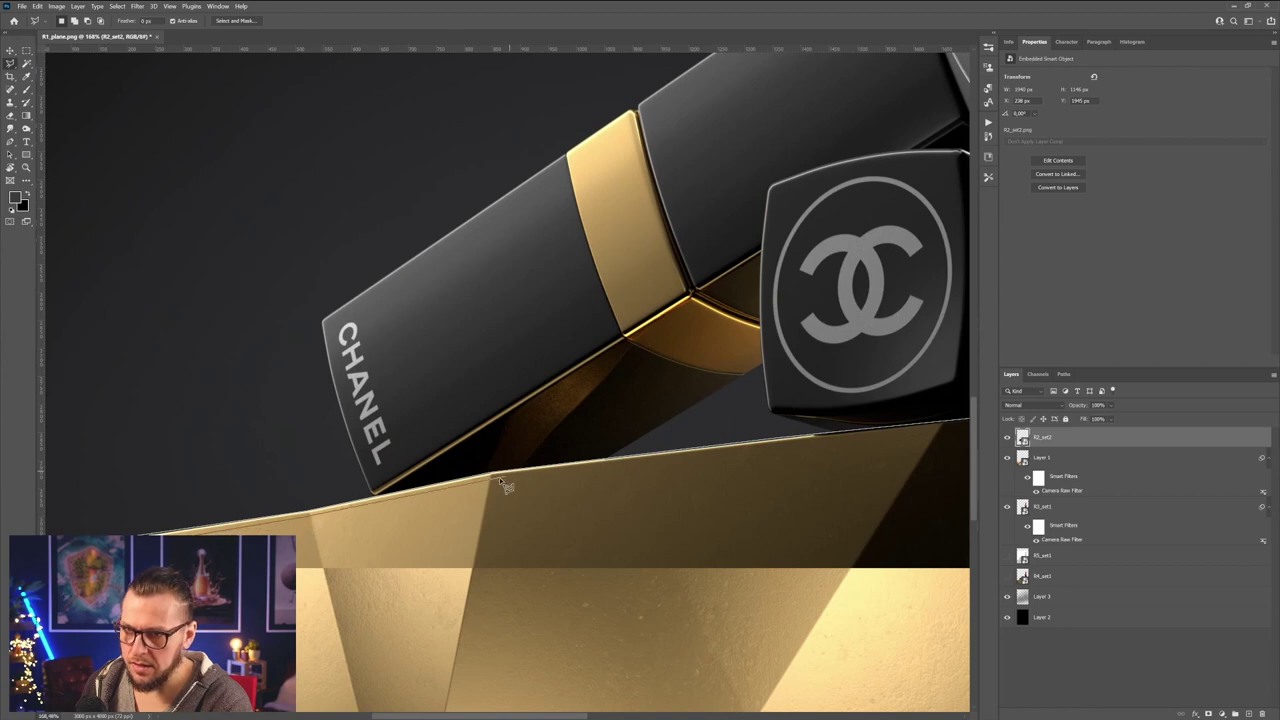
{"action": "left_click", "coordinate": [493, 480]}
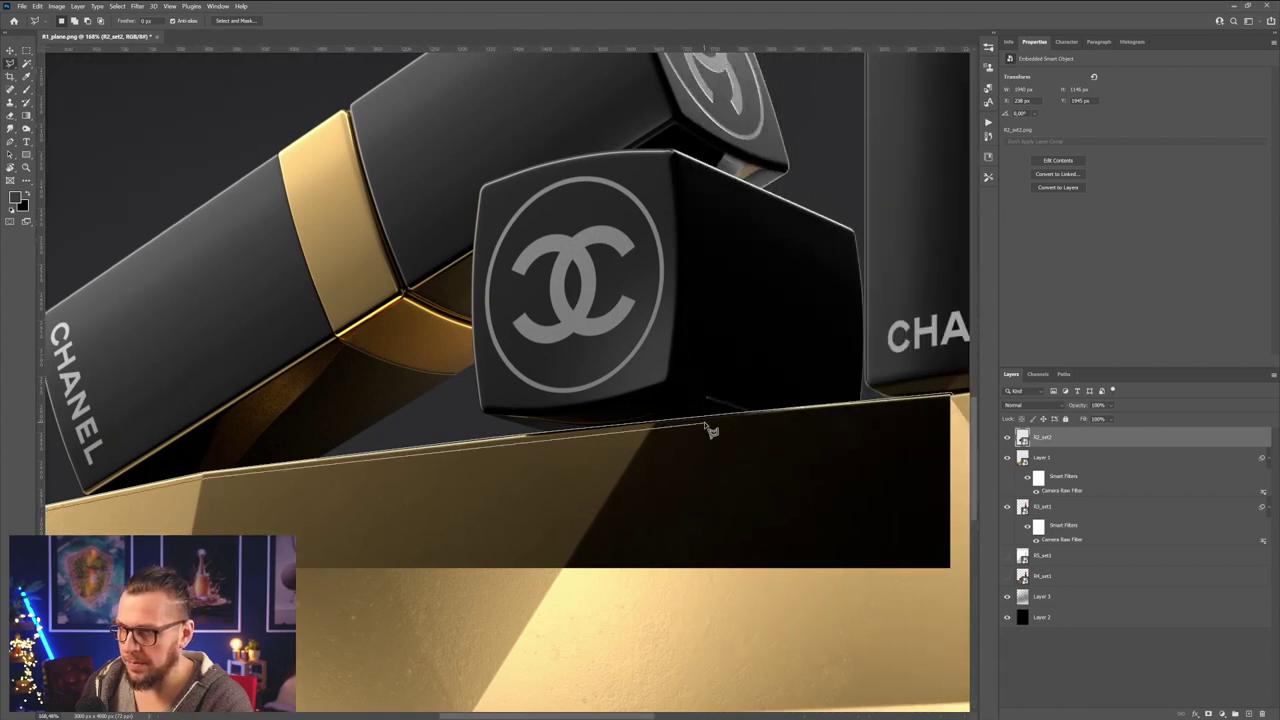
{"action": "left_click", "coordinate": [707, 422]}
{"action": "left_click", "coordinate": [950, 400]}
{"action": "left_click", "coordinate": [951, 395]}
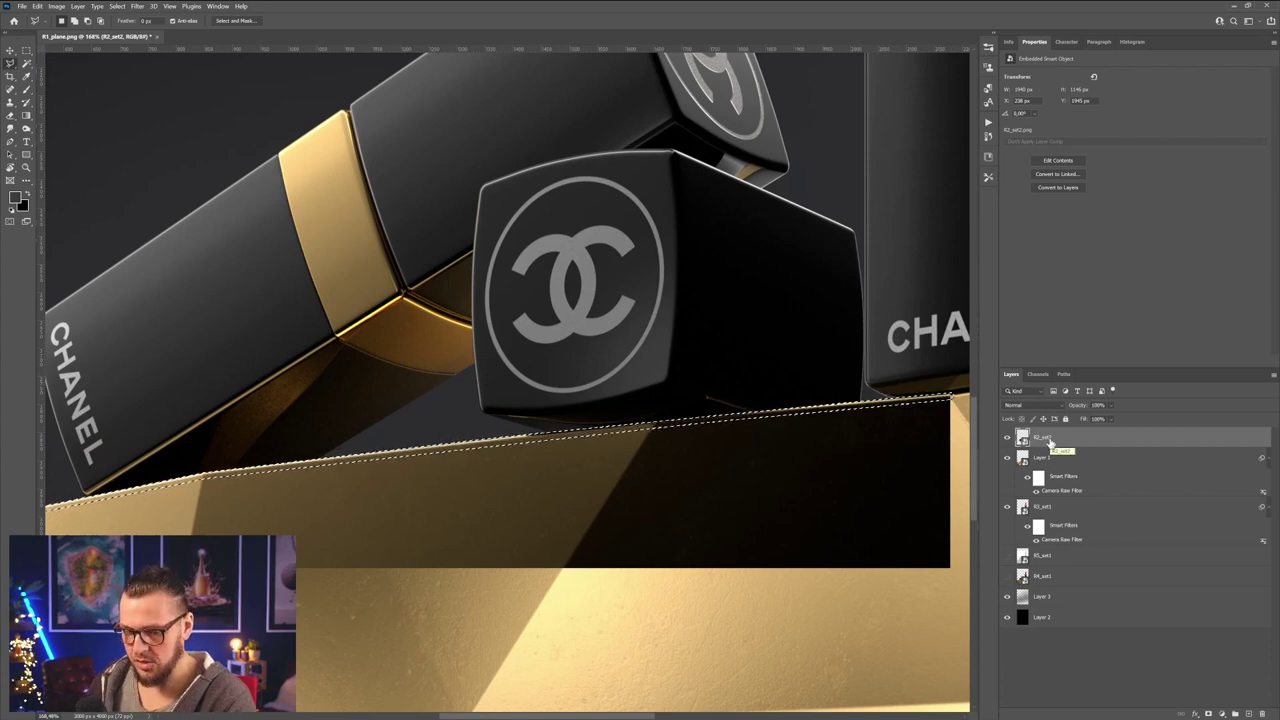
{"action": "key", "text": "ctrl+j"}
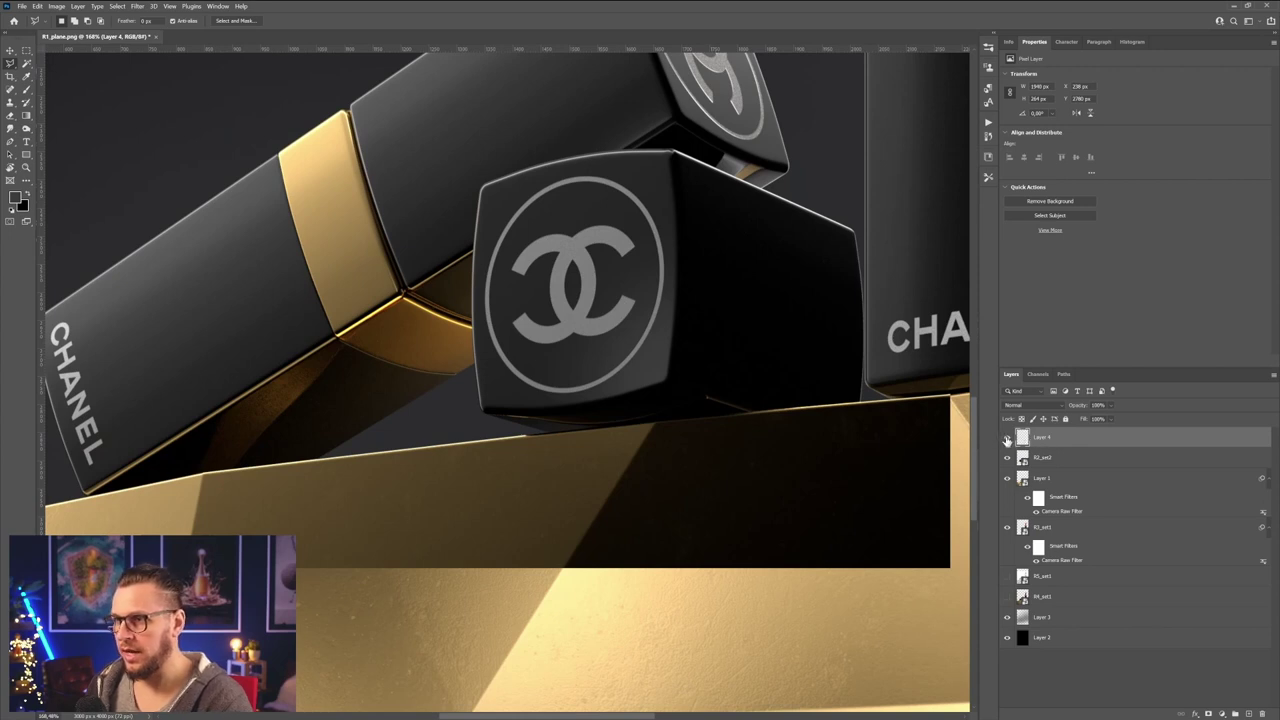
- Try moving the copied edge strip down over the gold plane and undo the move
{"action": "key", "text": "v"}
{"action": "mouse_move", "coordinate": [486, 494]}
{"action": "left_mouse_down"}
{"action": "mouse_move", "coordinate": [500, 455]}
{"action": "mouse_move", "coordinate": [601, 593]}
{"action": "mouse_move", "coordinate": [510, 582]}
{"action": "left_mouse_up"}
{"action": "key", "text": "ctrl+z"}
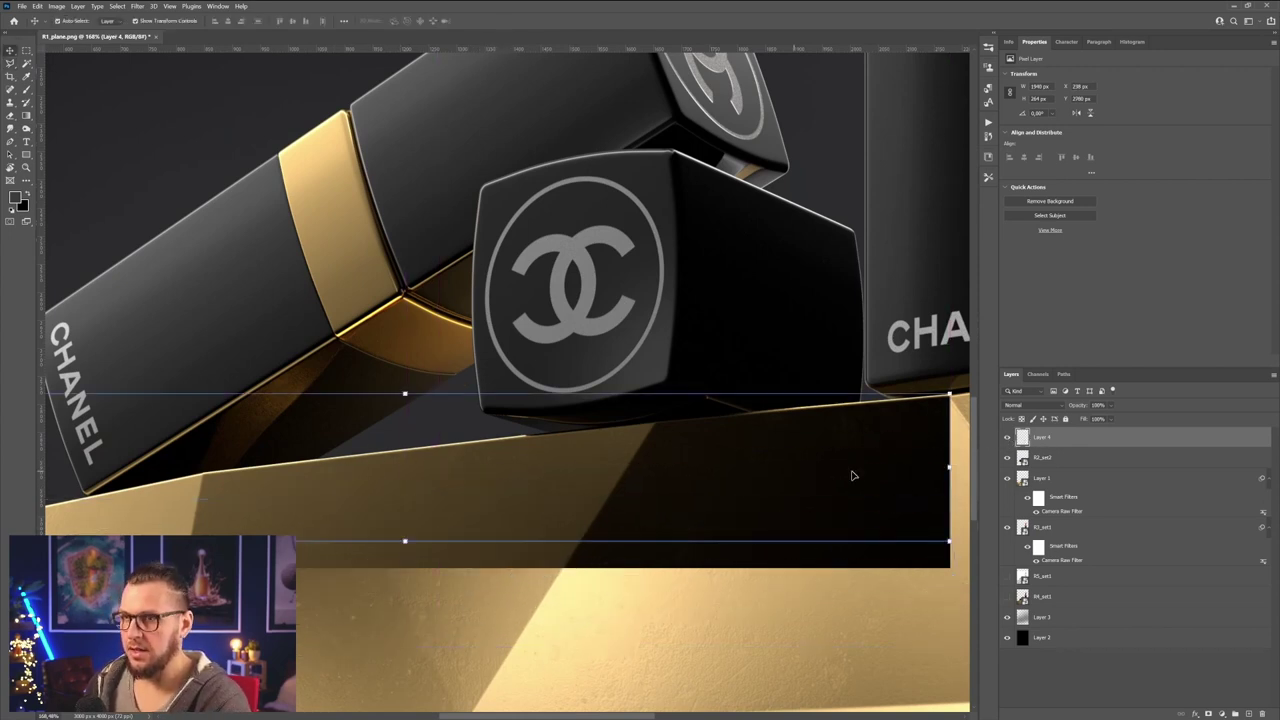
- Move the caps layer R2_set2 below the gold plane layer and inspect the edge where the caps rest on the plane
{"action": "left_click_drag", "start_coordinate": [1045, 458], "coordinate": [1070, 507]}
{"action": "left_click", "coordinate": [1062, 460]}
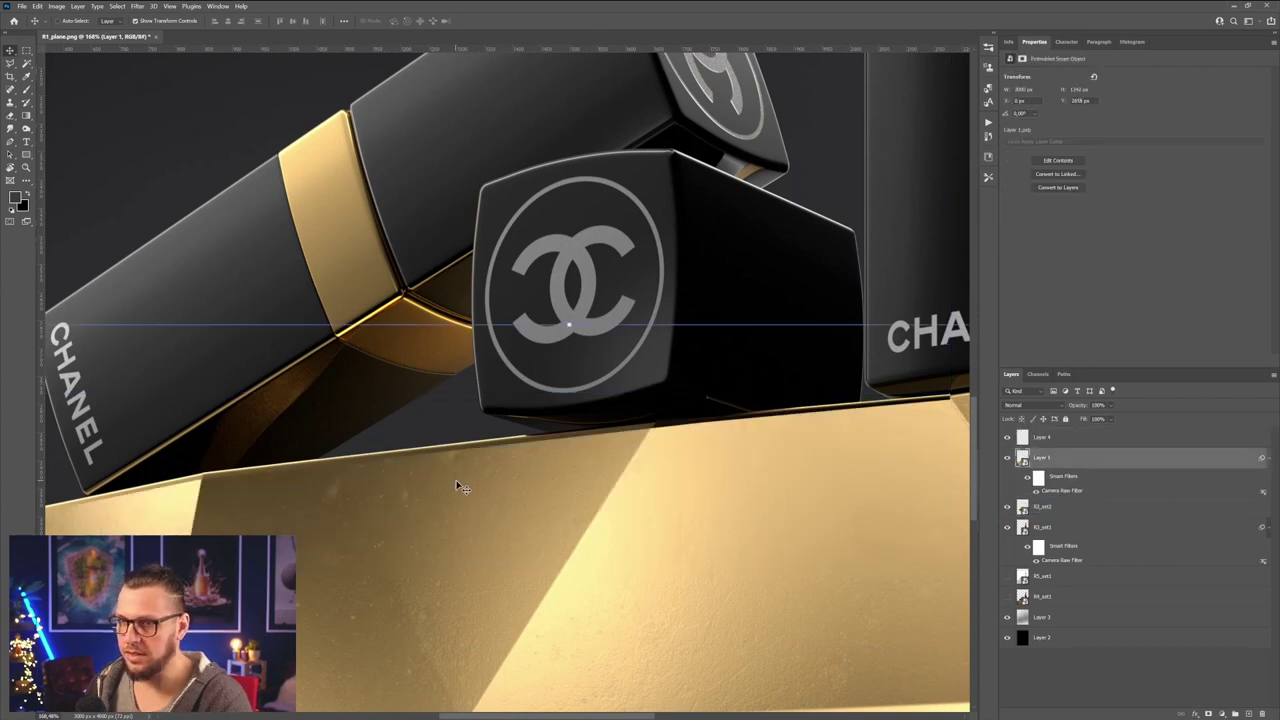
{"action": "scroll", "coordinate": [457, 485], "scroll_direction": "down", "scroll_amount": 4, "text": "alt"}
{"action": "scroll", "coordinate": [479, 480], "scroll_direction": "up", "scroll_amount": 1, "text": "alt"}
{"action": "left_click_drag", "start_coordinate": [477, 473], "coordinate": [541, 462]}
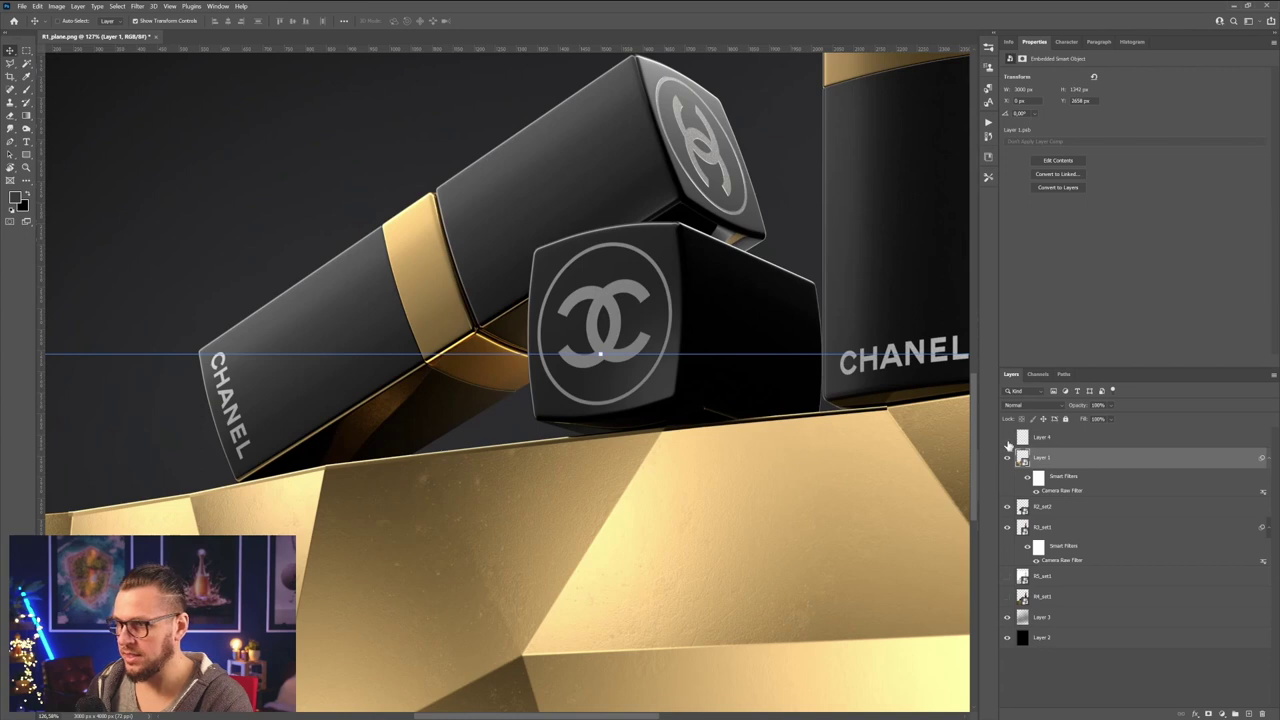
- Show and select Layer 4, try the Pin Light blend mode, and set it to Lighten instead
{"action": "left_click", "coordinate": [1045, 437]}
{"action": "left_click_drag", "start_coordinate": [696, 474], "coordinate": [481, 499]}
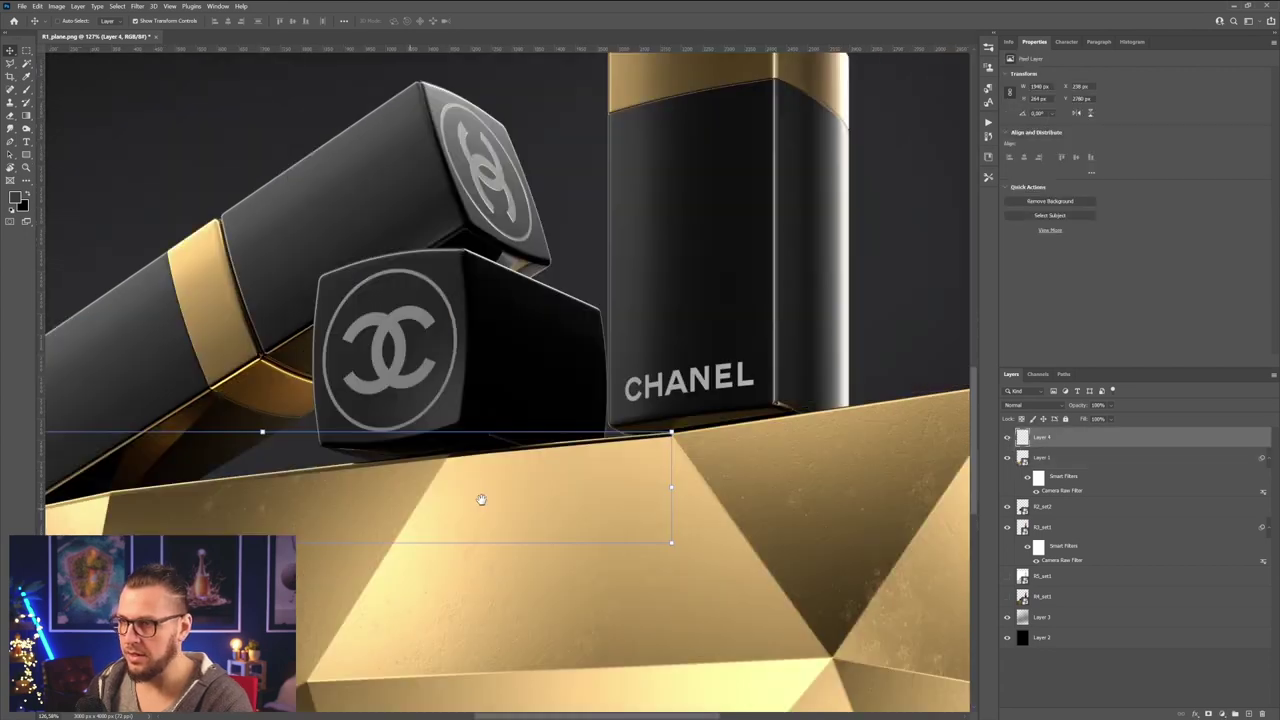
{"action": "scroll", "coordinate": [481, 499], "scroll_direction": "down", "scroll_amount": 3, "text": "alt"}
{"action": "scroll", "coordinate": [532, 465], "scroll_direction": "up", "scroll_amount": 3, "text": "alt"}
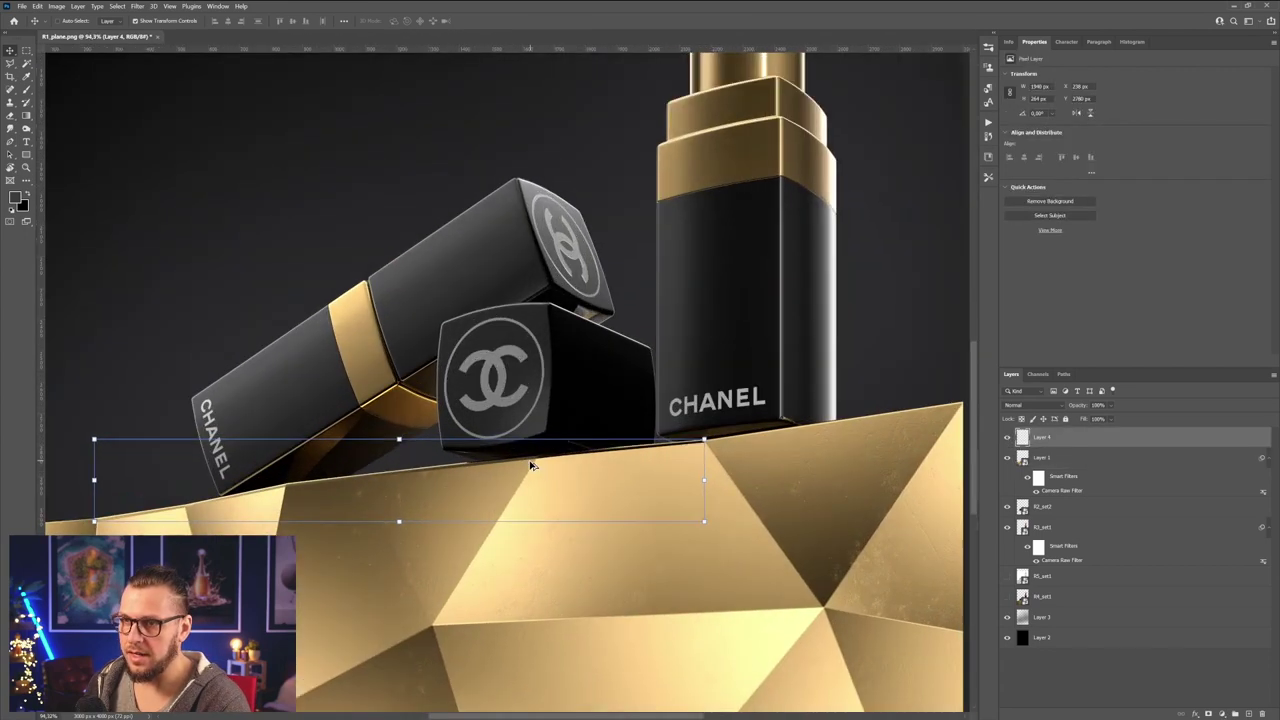
{"action": "scroll", "coordinate": [532, 465], "scroll_direction": "up", "scroll_amount": 3, "text": "alt"}
{"action": "left_click", "coordinate": [1035, 405]}
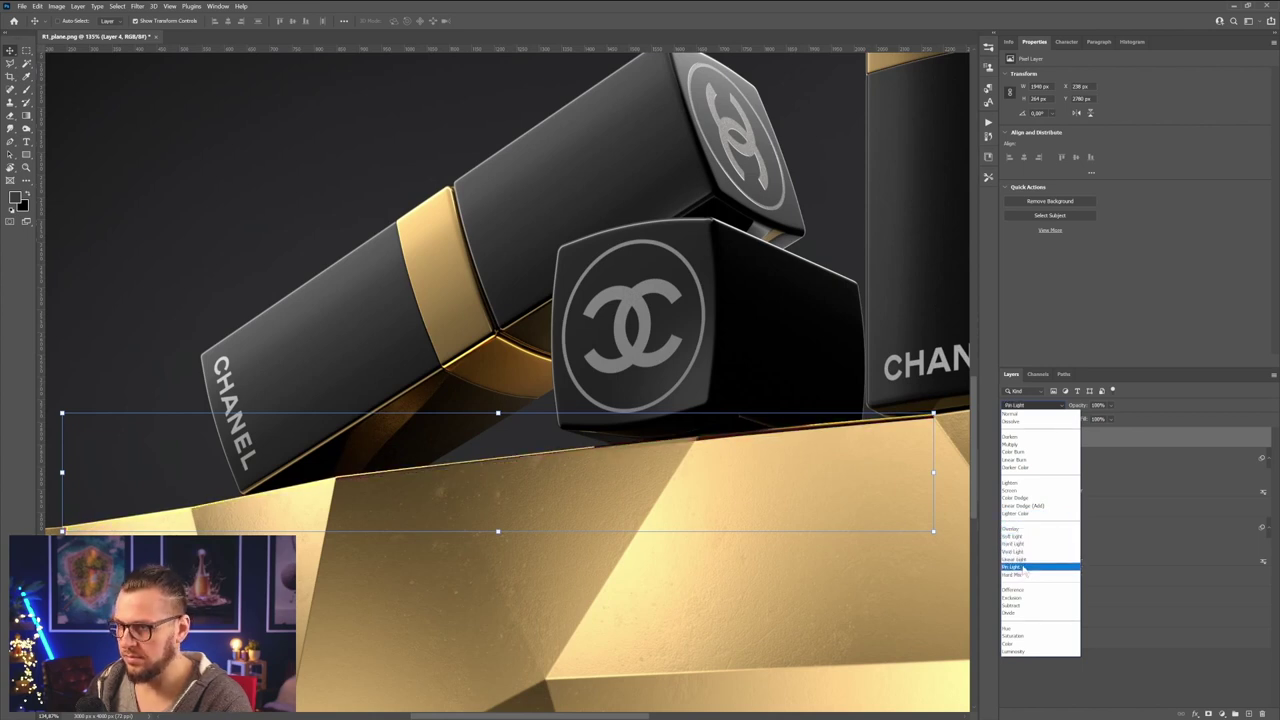
{"action": "left_click", "coordinate": [1022, 567]}
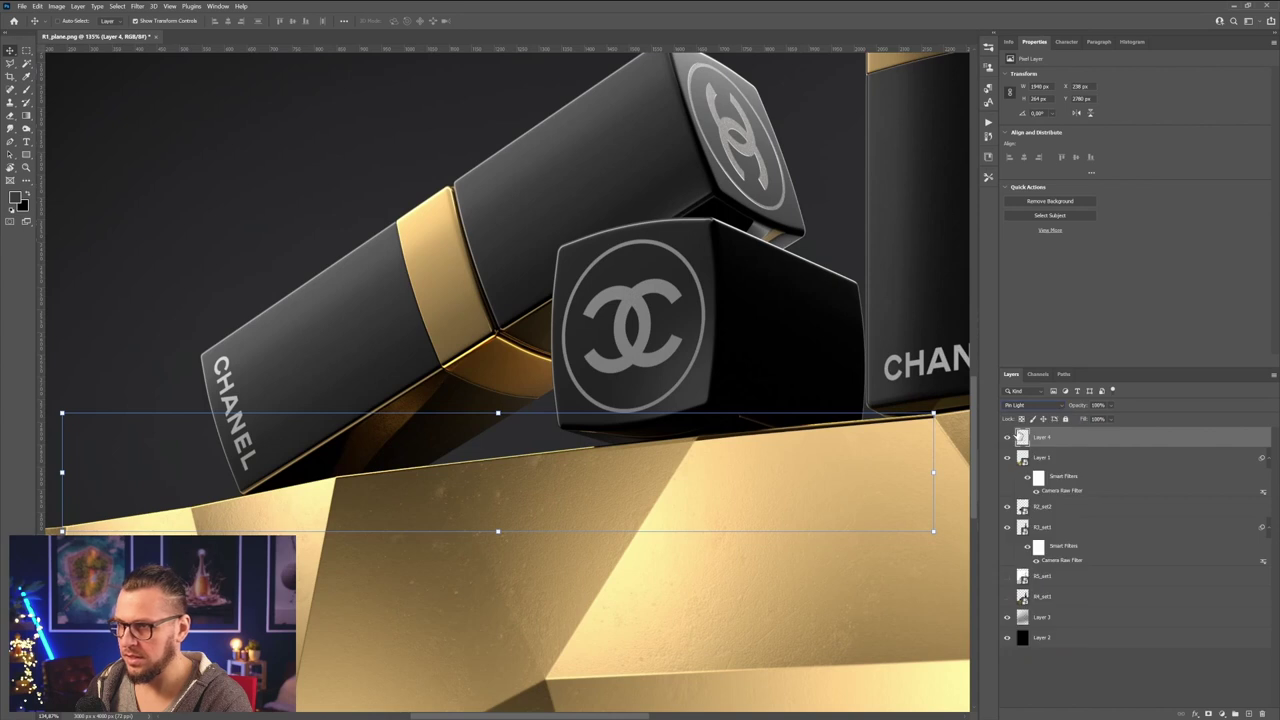
{"action": "left_click", "coordinate": [1038, 406]}
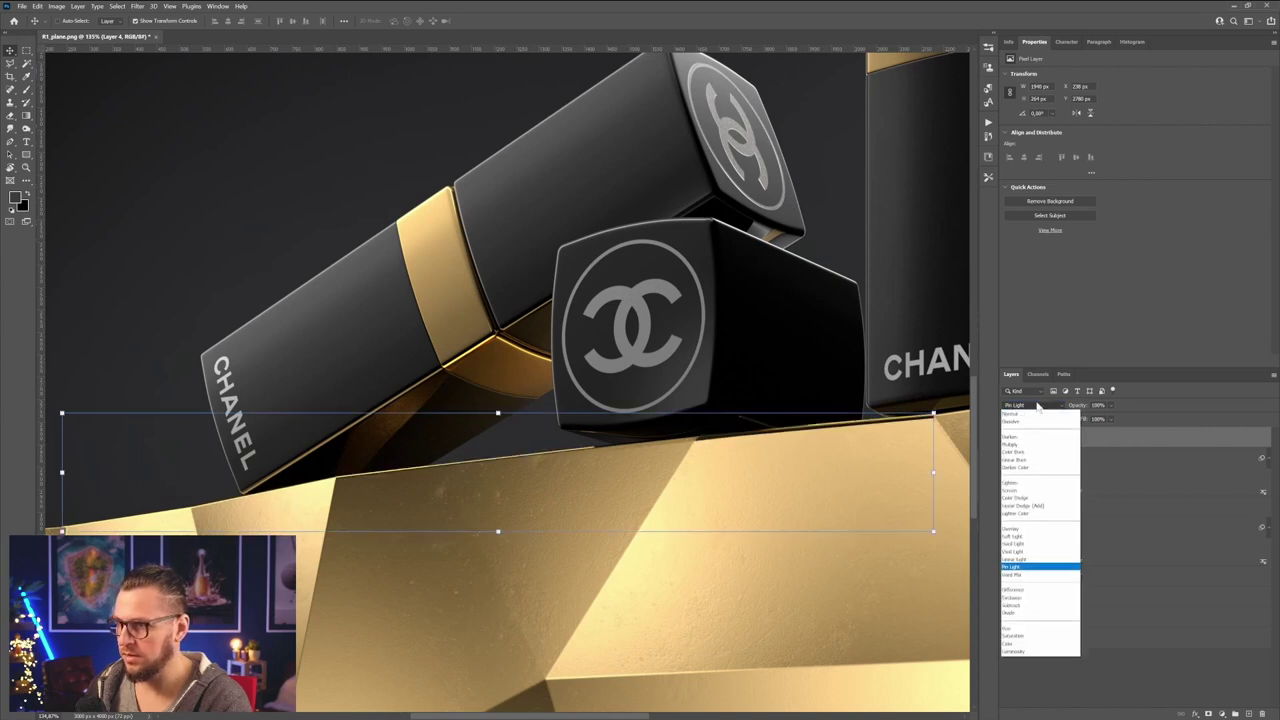
{"action": "left_click", "coordinate": [1025, 485]}
{"action": "left_click", "coordinate": [1007, 438]}
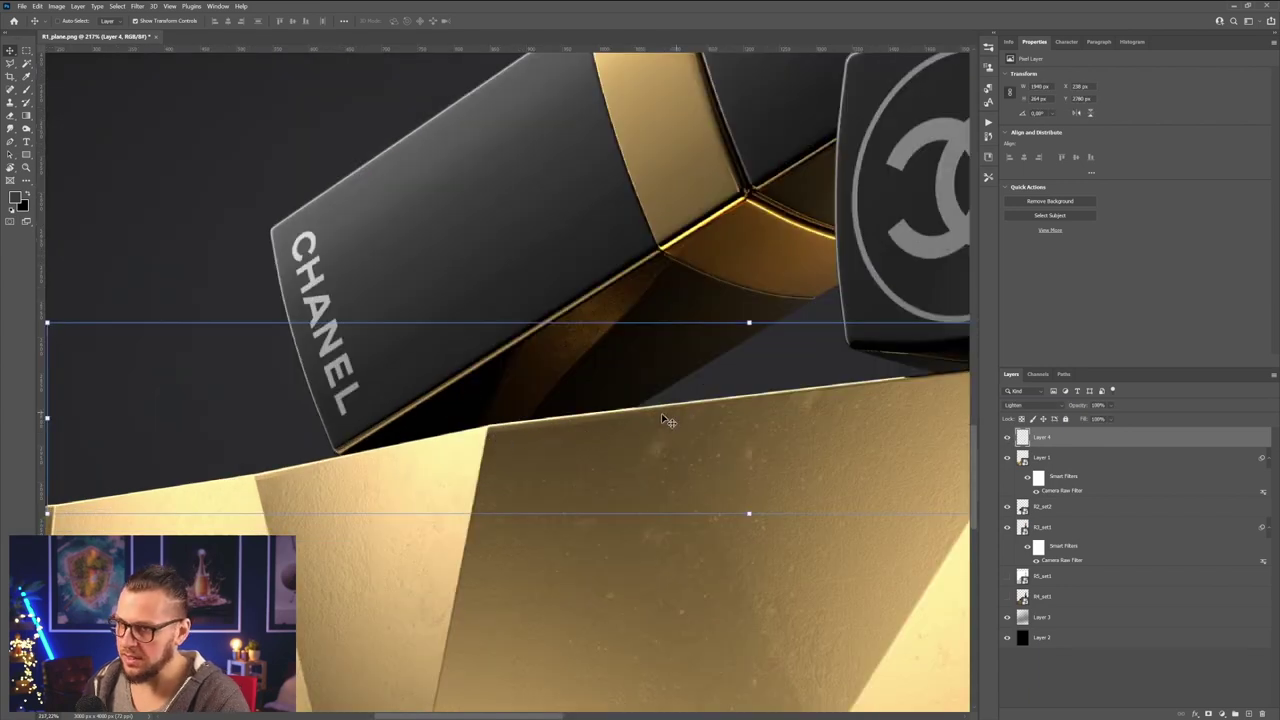
{"action": "left_click_drag", "start_coordinate": [531, 430], "coordinate": [666, 405]}
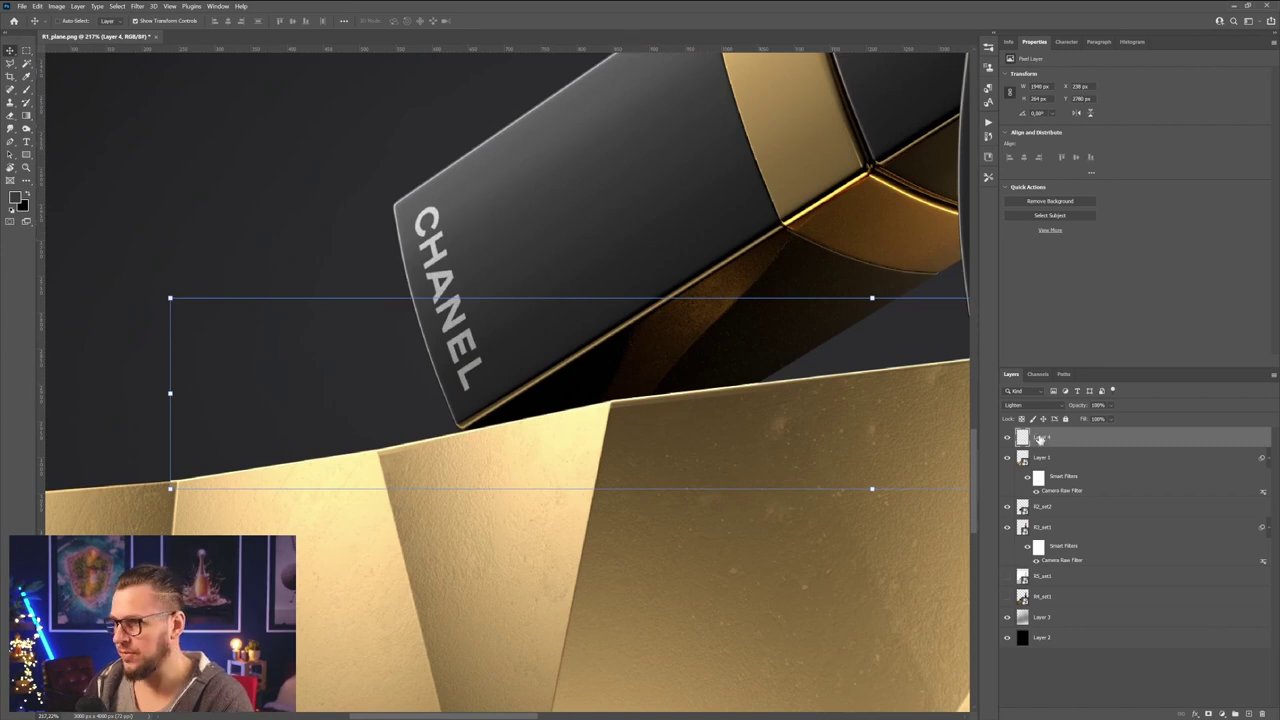
- Add a layer mask to Layer 4 and set up a small soft brush with 100% flow
{"action": "left_click", "coordinate": [1208, 713]}
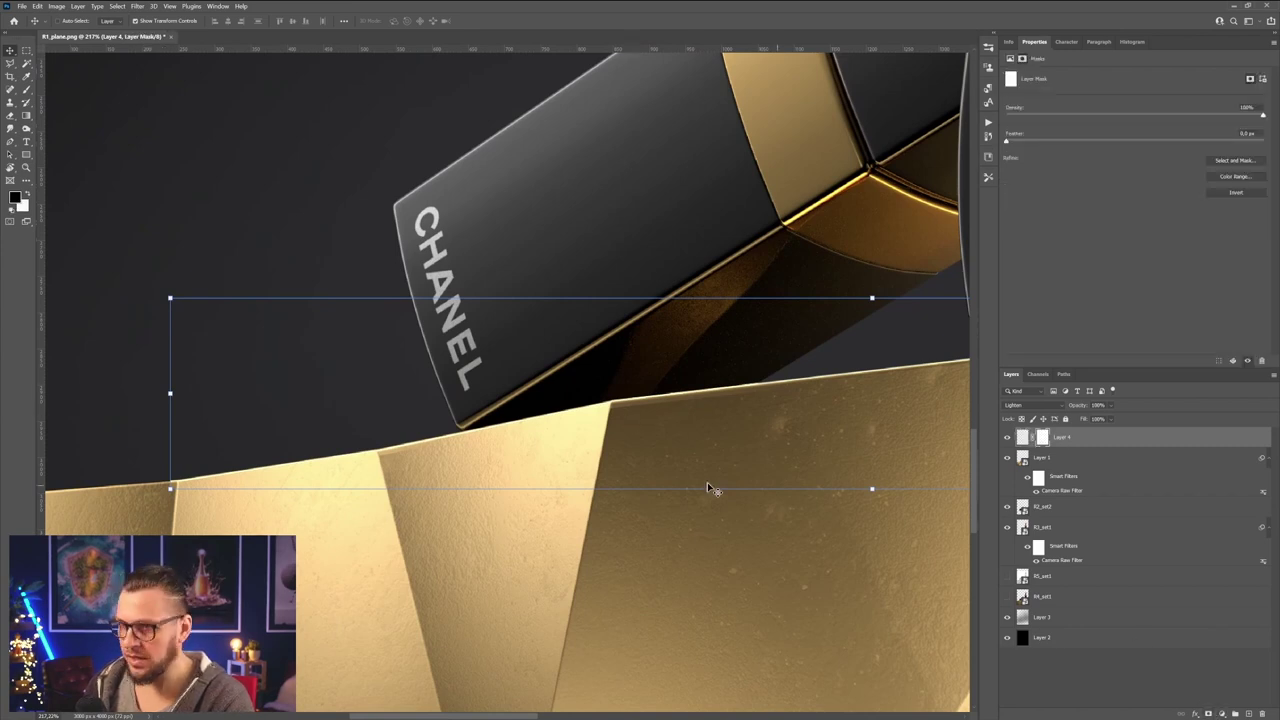
{"action": "key", "text": "b"}
{"action": "right_click", "coordinate": [692, 430]}
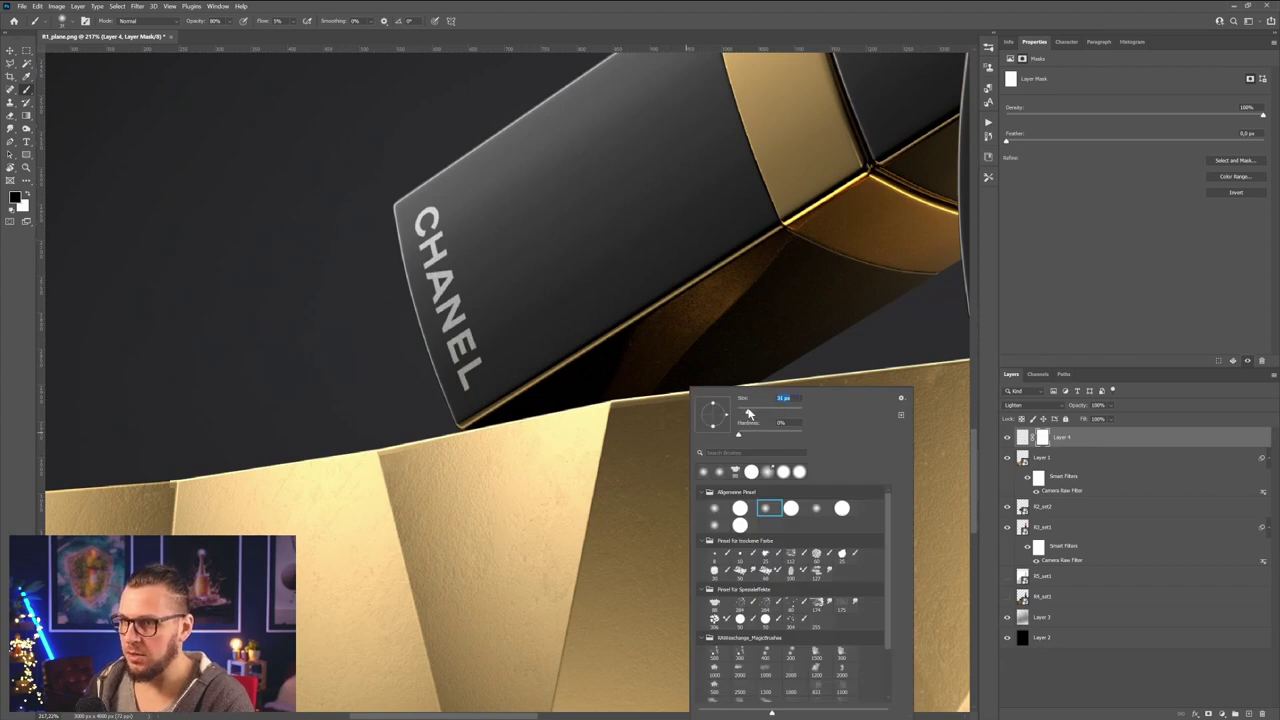
{"action": "left_click_drag", "start_coordinate": [262, 22], "coordinate": [308, 23]}
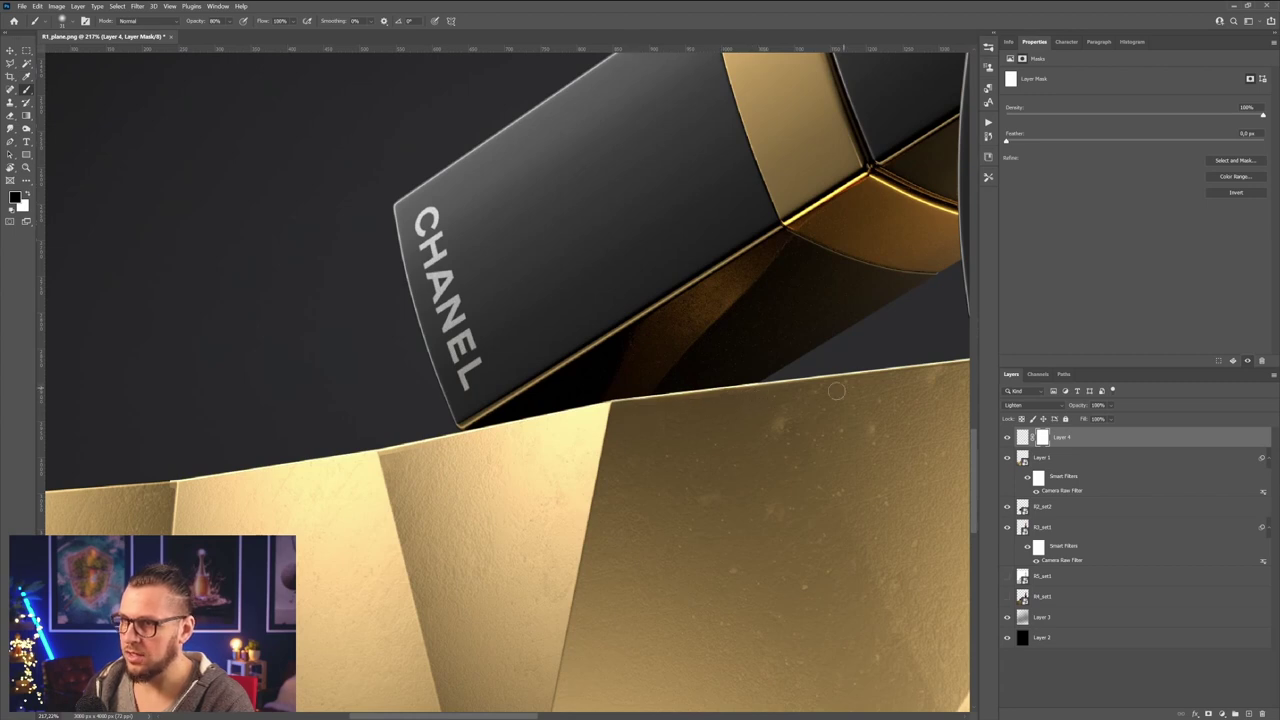
- Paint black on Layer 4's mask along the upper edge of the gold block, working around the lipstick pieces
{"action": "left_click_drag", "start_coordinate": [393, 463], "coordinate": [382, 461]}
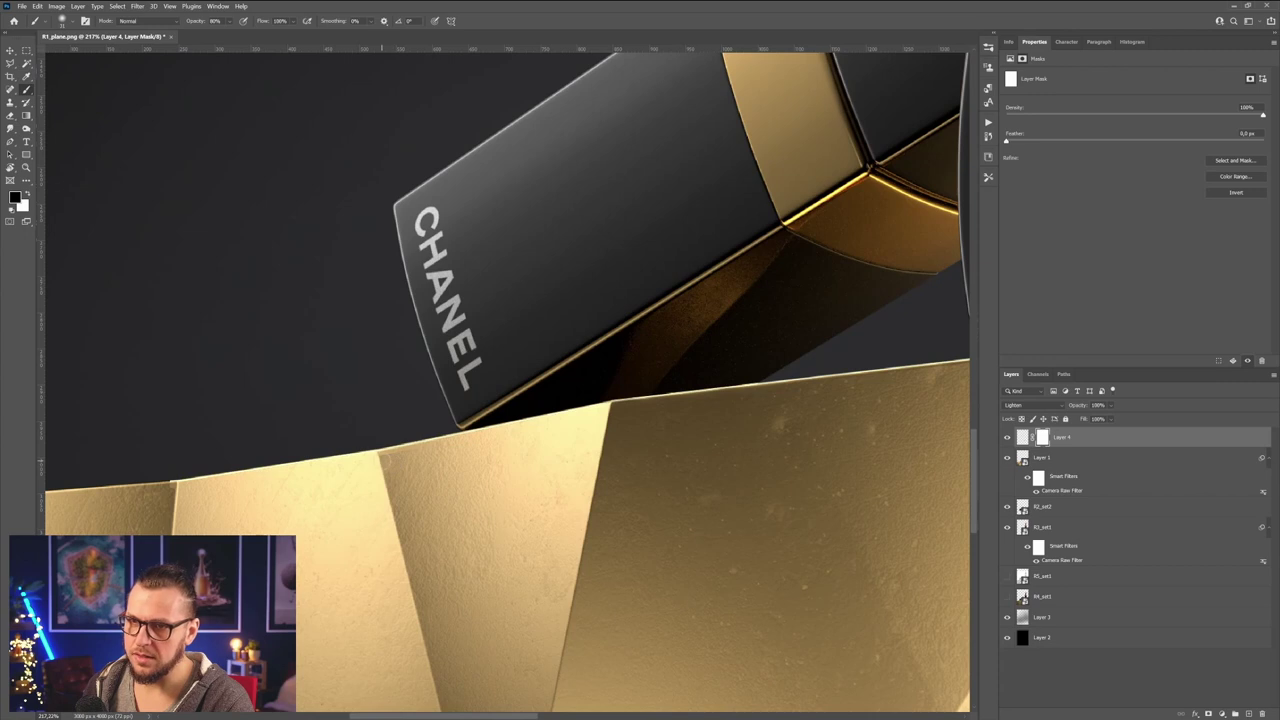
{"action": "left_click_drag", "start_coordinate": [471, 472], "coordinate": [591, 452]}
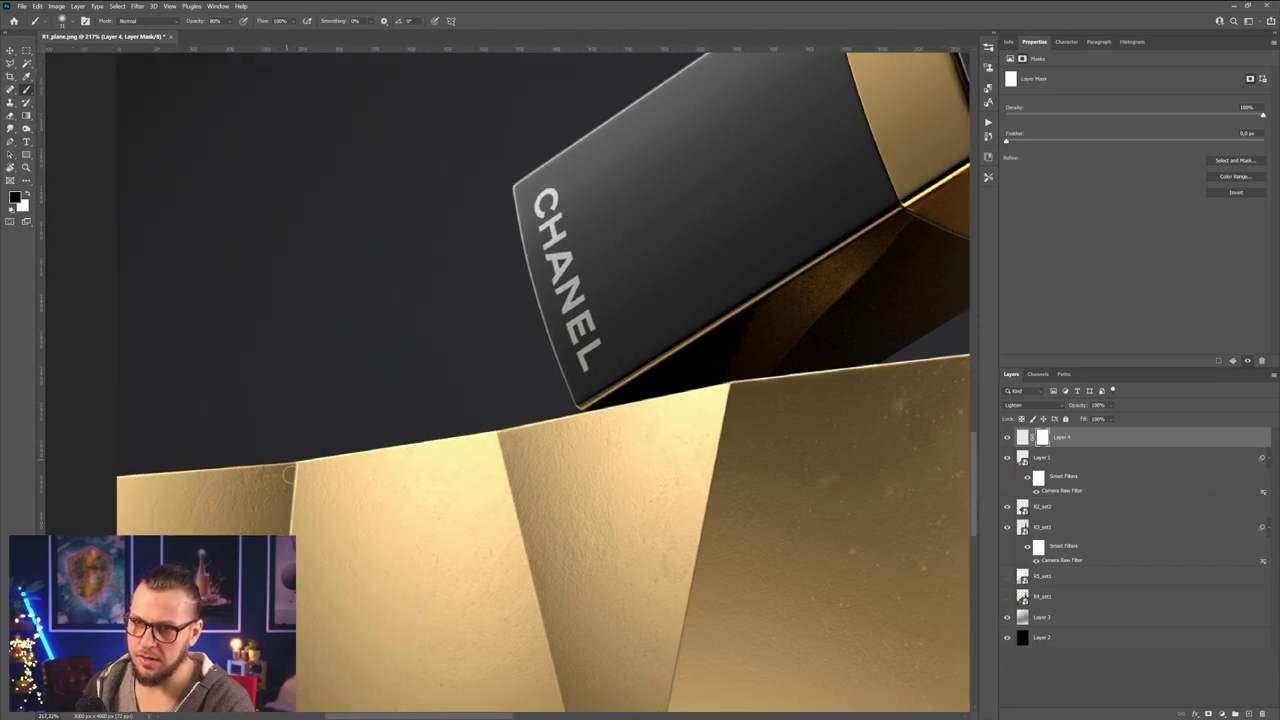
{"action": "left_click_drag", "start_coordinate": [902, 436], "coordinate": [586, 491]}
{"action": "left_click_drag", "start_coordinate": [697, 492], "coordinate": [443, 514]}
{"action": "left_click_drag", "start_coordinate": [743, 460], "coordinate": [477, 494]}
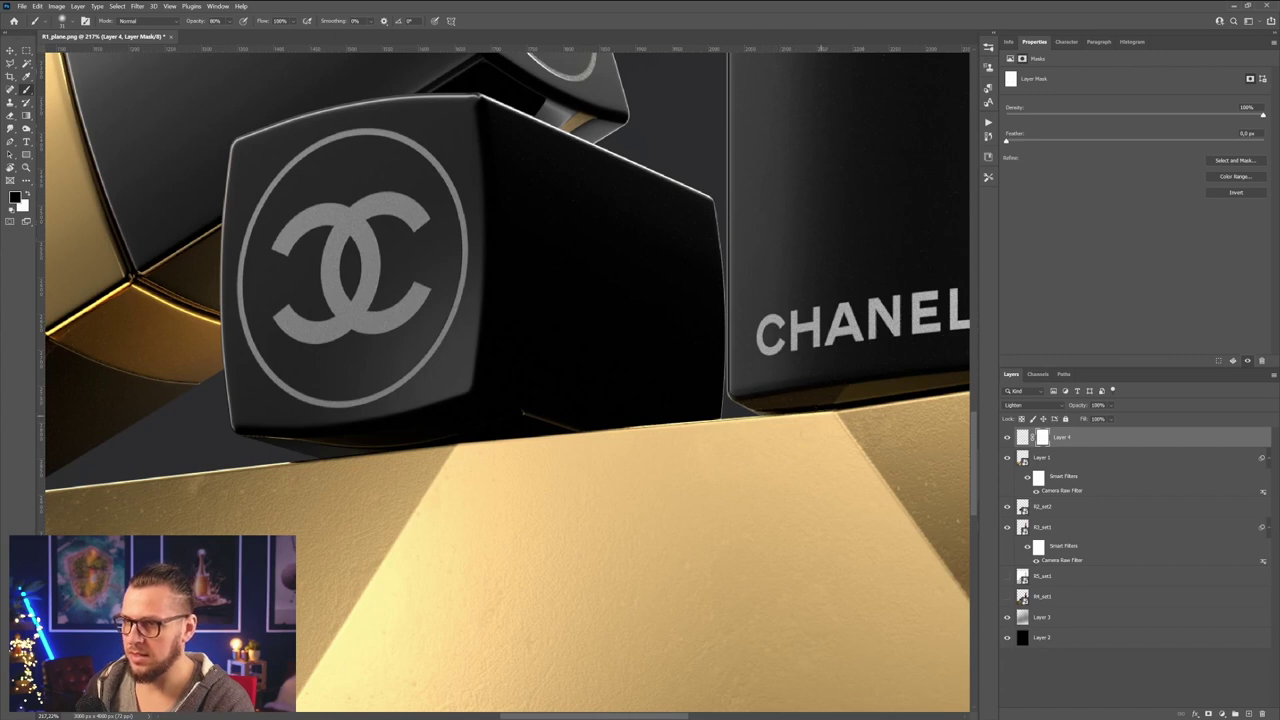
- Deselect Layer 4 and toggle the visibility of Layer 1 and the two lipstick layers below it to check their contents
{"action": "scroll", "coordinate": [700, 464], "scroll_direction": "down", "scroll_amount": 10, "text": "alt"}
{"action": "key", "text": "v"}
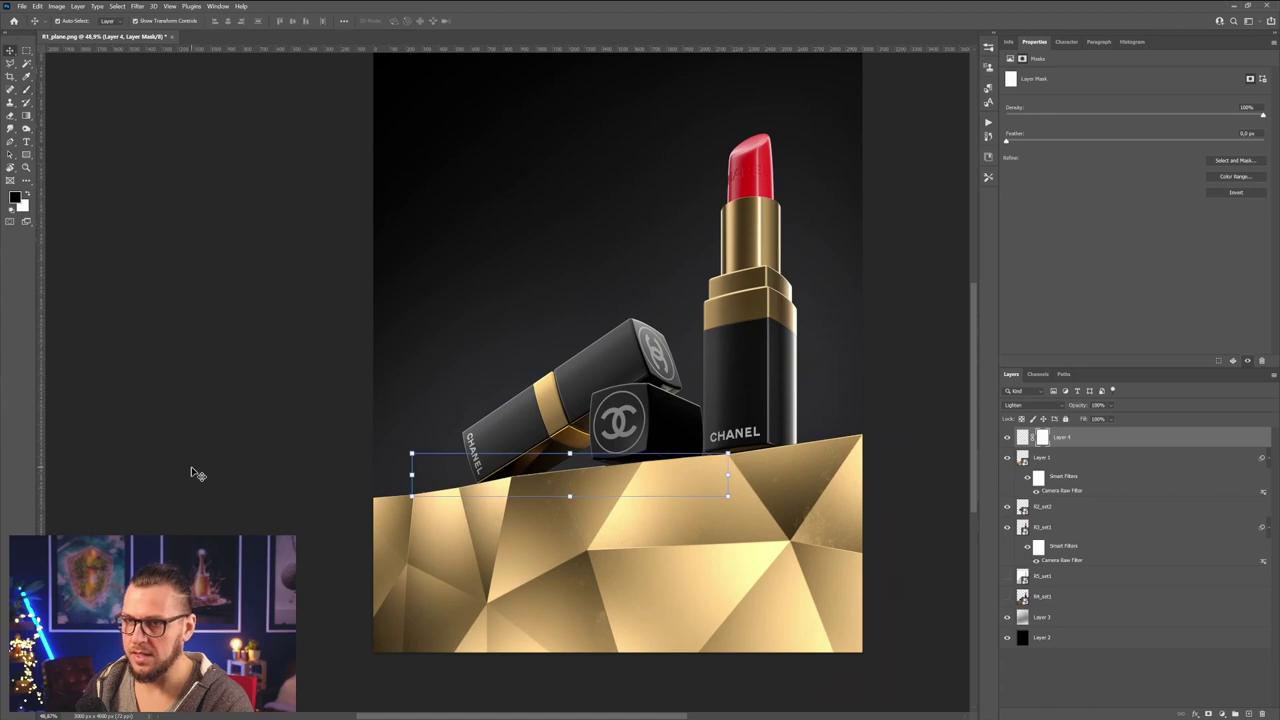
{"action": "left_click_drag", "start_coordinate": [766, 503], "coordinate": [675, 482]}
{"action": "left_click", "coordinate": [905, 469], "text": "ctrl"}
{"action": "scroll", "coordinate": [676, 469], "scroll_direction": "up", "scroll_amount": 2, "text": "alt"}
{"action": "left_click", "coordinate": [1007, 457]}
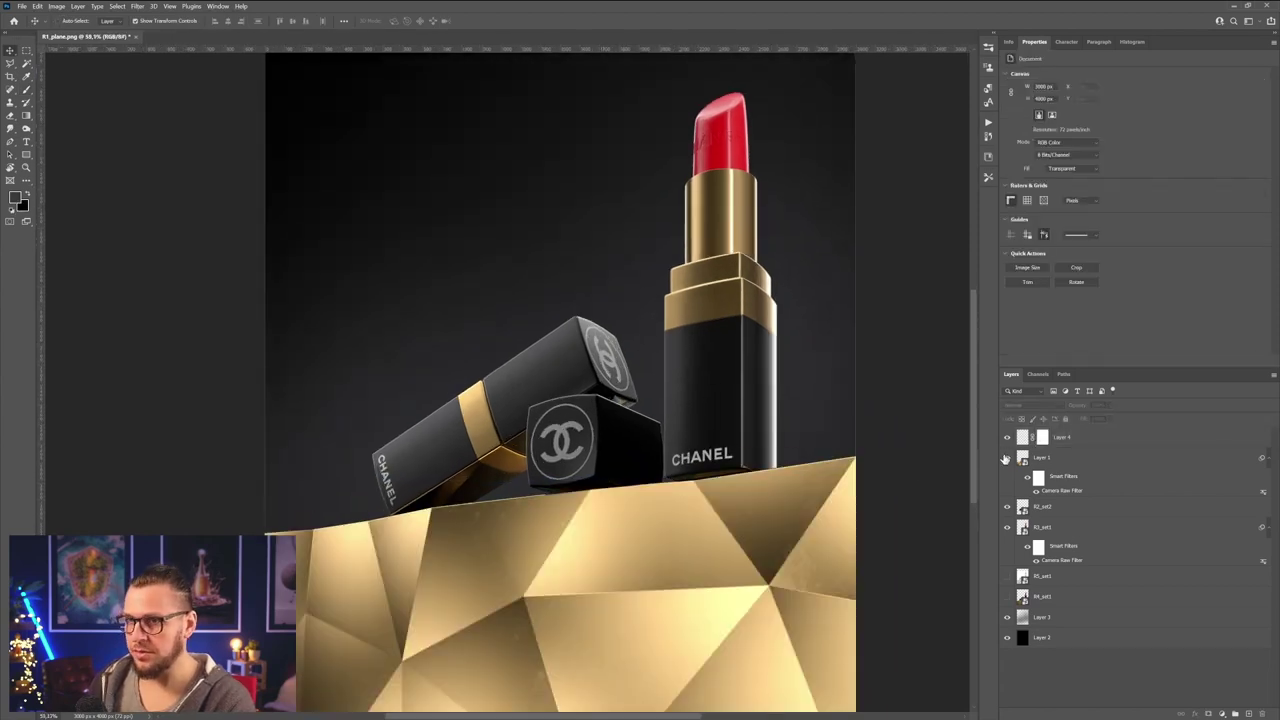
{"action": "left_click", "coordinate": [1007, 507]}
{"action": "left_click", "coordinate": [1007, 507]}
{"action": "left_click", "coordinate": [1007, 527]}
{"action": "left_click", "coordinate": [1007, 527]}
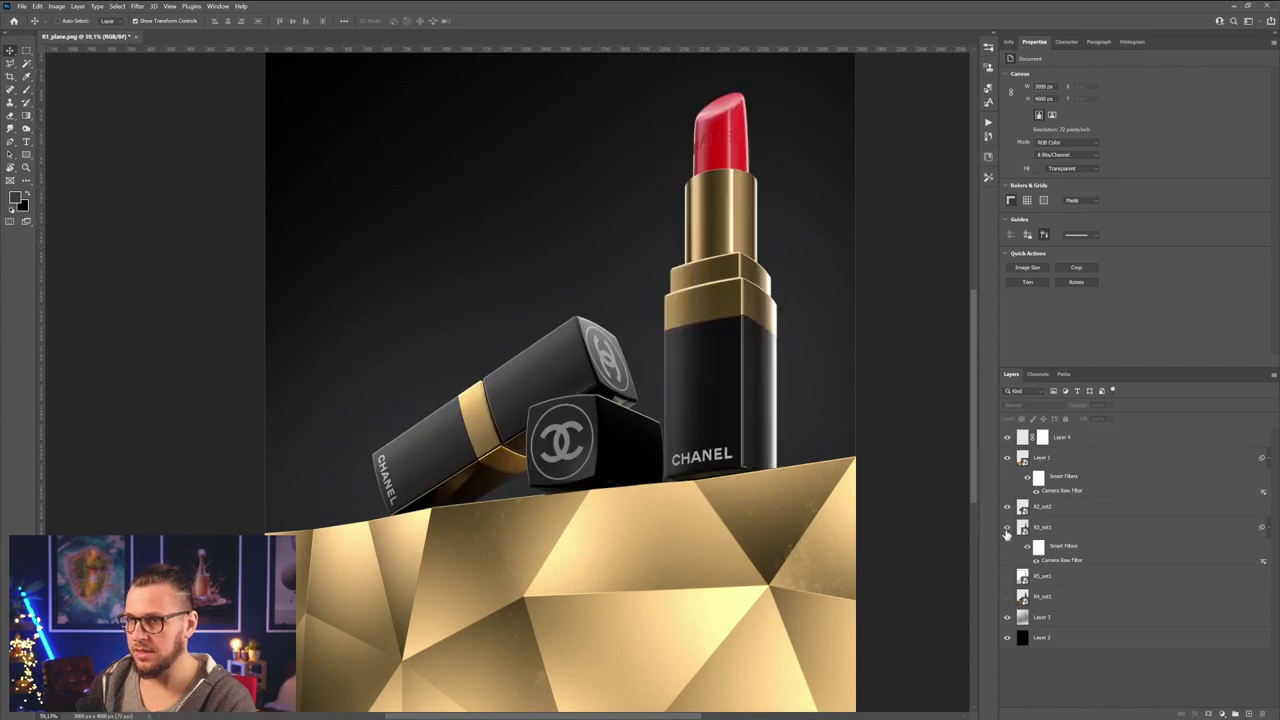
- Add a brightening Curves adjustment above R3_set1 with raised midtones and a shadow point at input 36, output 70, and invert its mask
{"action": "left_click", "coordinate": [1042, 527]}
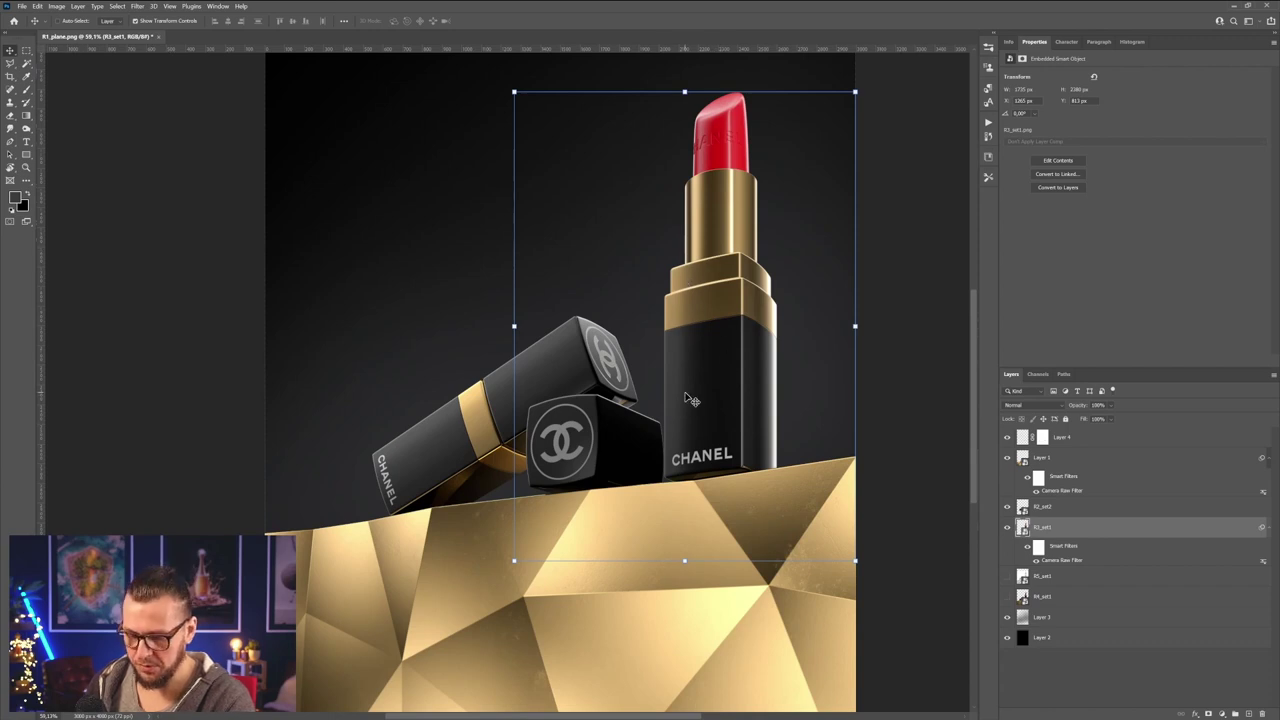
{"action": "left_click", "coordinate": [1223, 713]}
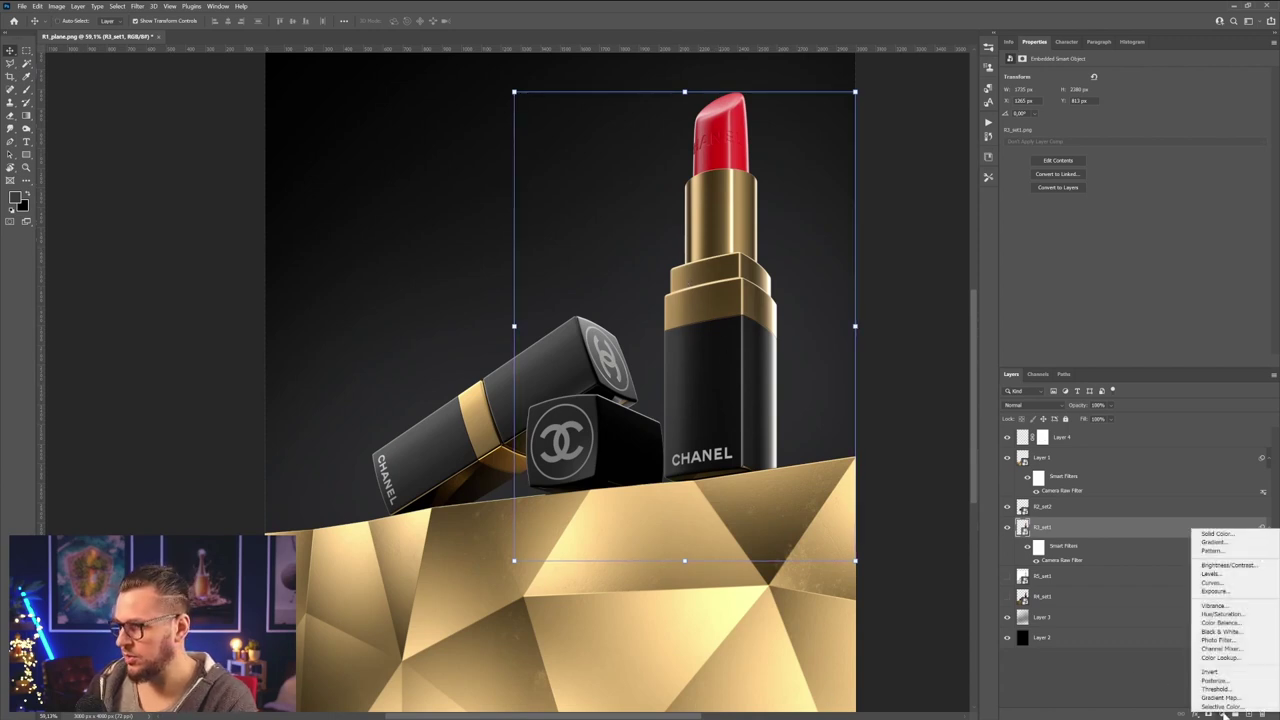
{"action": "left_click", "coordinate": [1213, 582]}
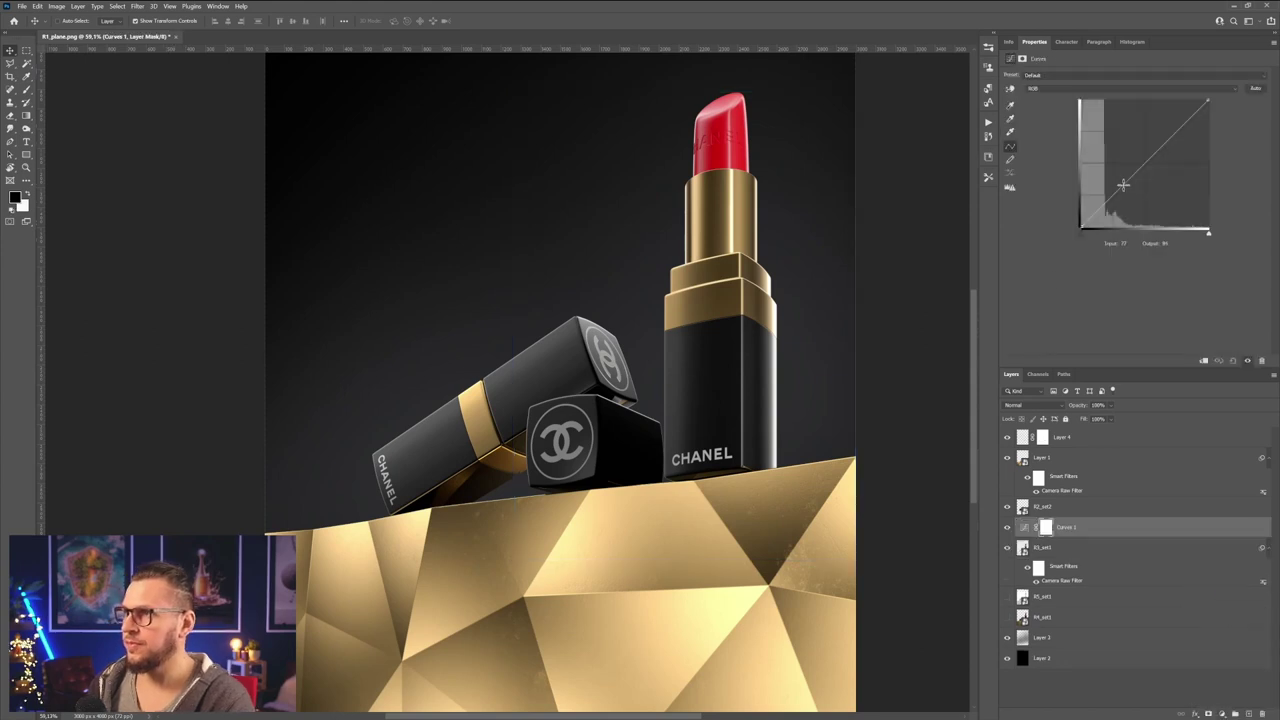
{"action": "left_click_drag", "start_coordinate": [1125, 178], "coordinate": [1136, 146]}
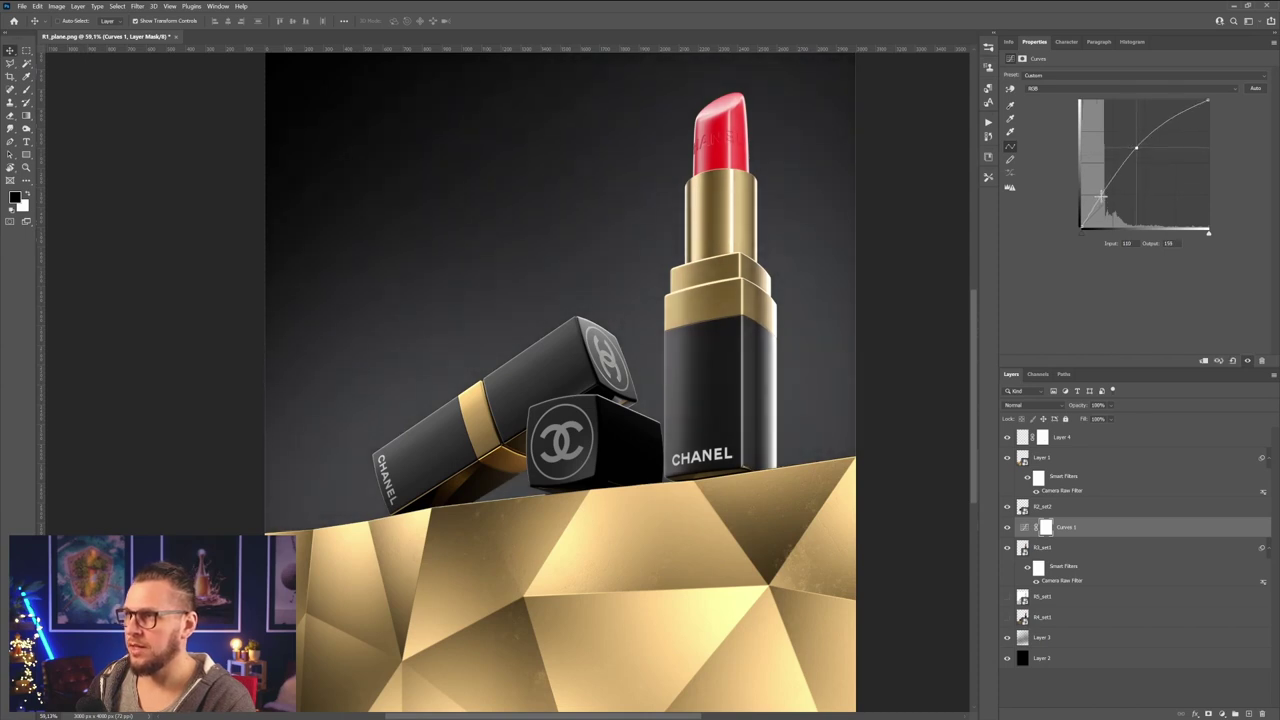
{"action": "left_click_drag", "start_coordinate": [1099, 193], "coordinate": [1099, 190]}
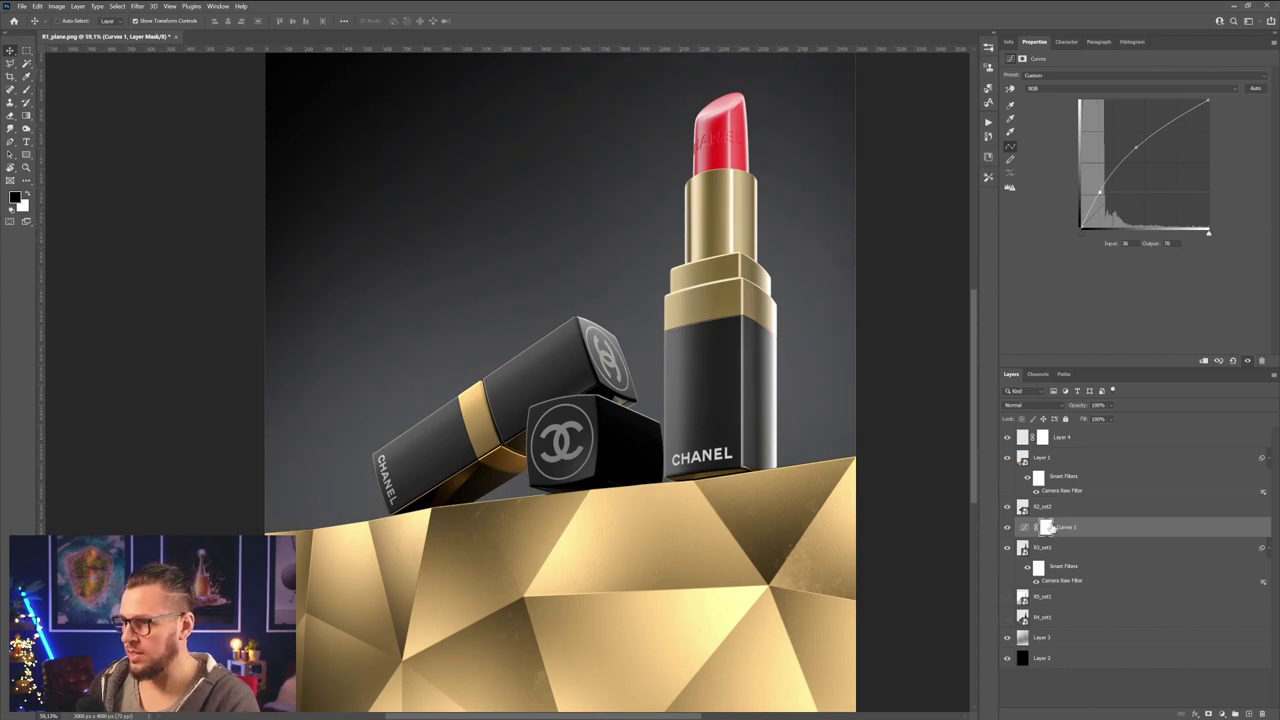
{"action": "key", "text": "ctrl+i"}
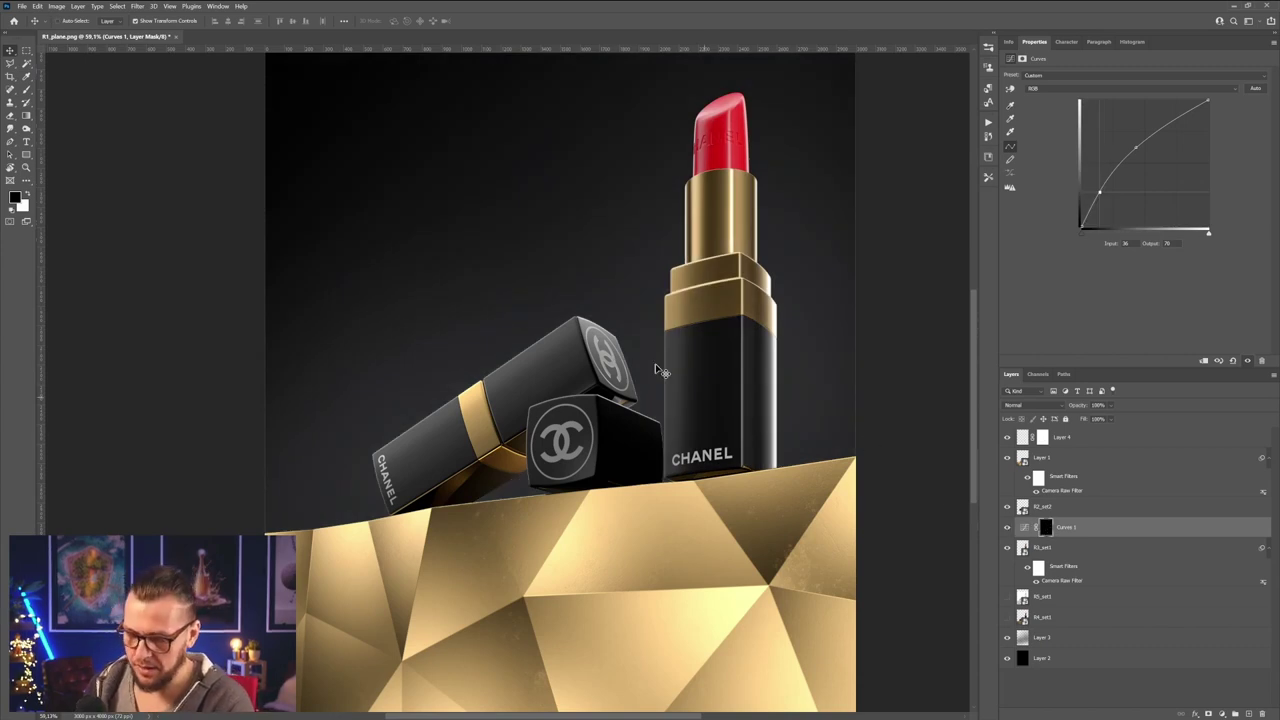
- Set up a large soft brush with white as foreground and 27% flow for the Curves mask
{"action": "key", "text": "b"}
{"action": "right_click", "coordinate": [692, 369]}
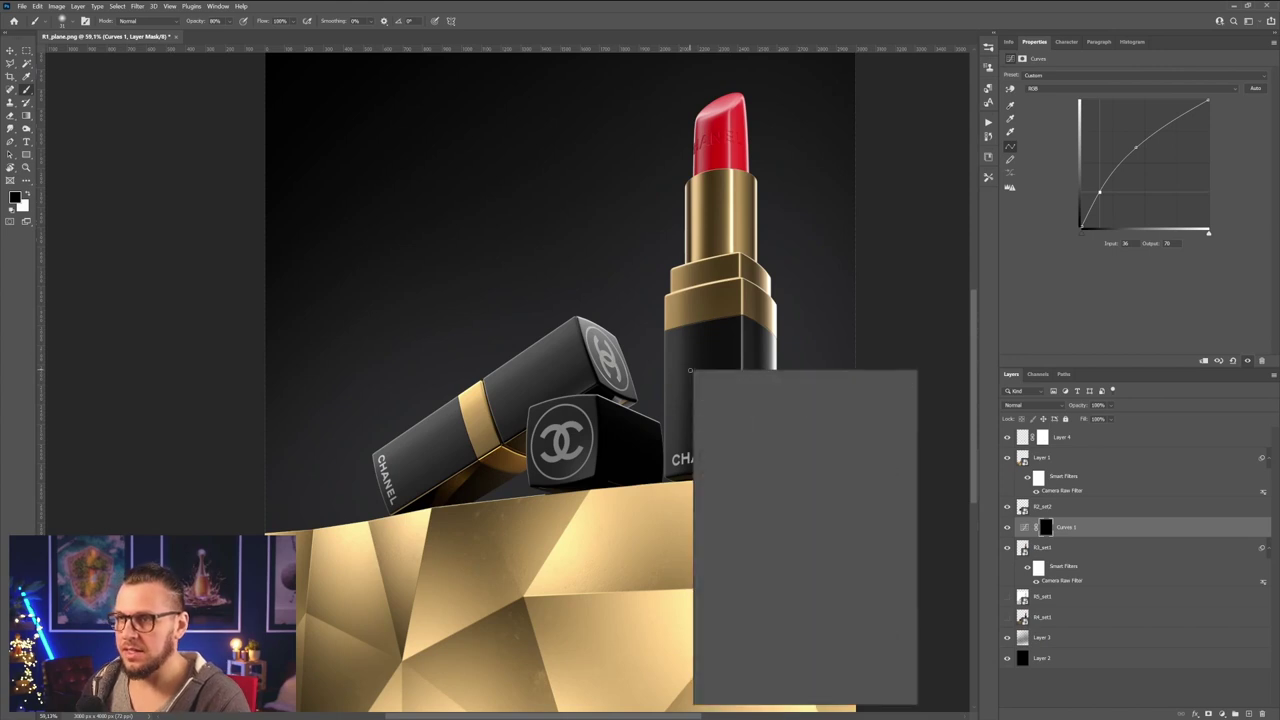
{"action": "left_click", "coordinate": [903, 288]}
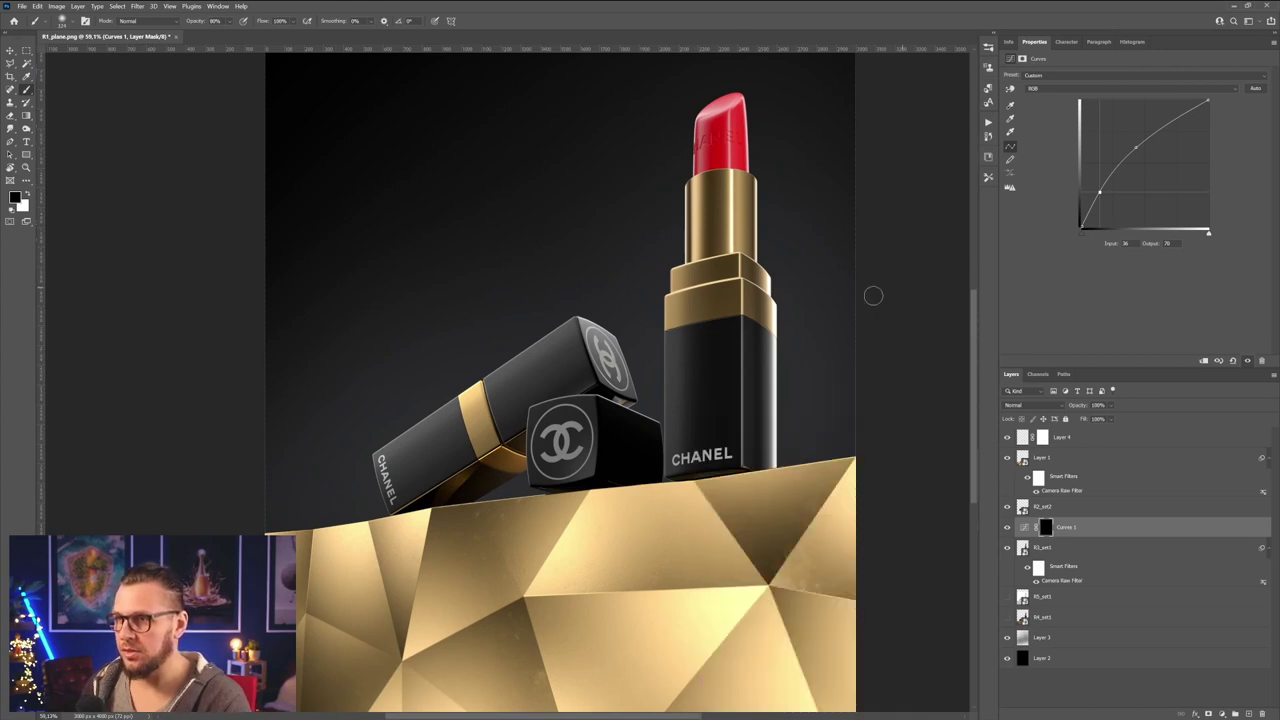
{"action": "mouse_move", "coordinate": [680, 374]}
{"action": "right_mouse_down", "text": "alt"}
{"action": "mouse_move", "coordinate": [735, 373]}
{"action": "mouse_move", "coordinate": [712, 374]}
{"action": "mouse_move", "coordinate": [703, 392]}
{"action": "mouse_move", "coordinate": [662, 384]}
{"action": "right_mouse_up", "text": "alt"}
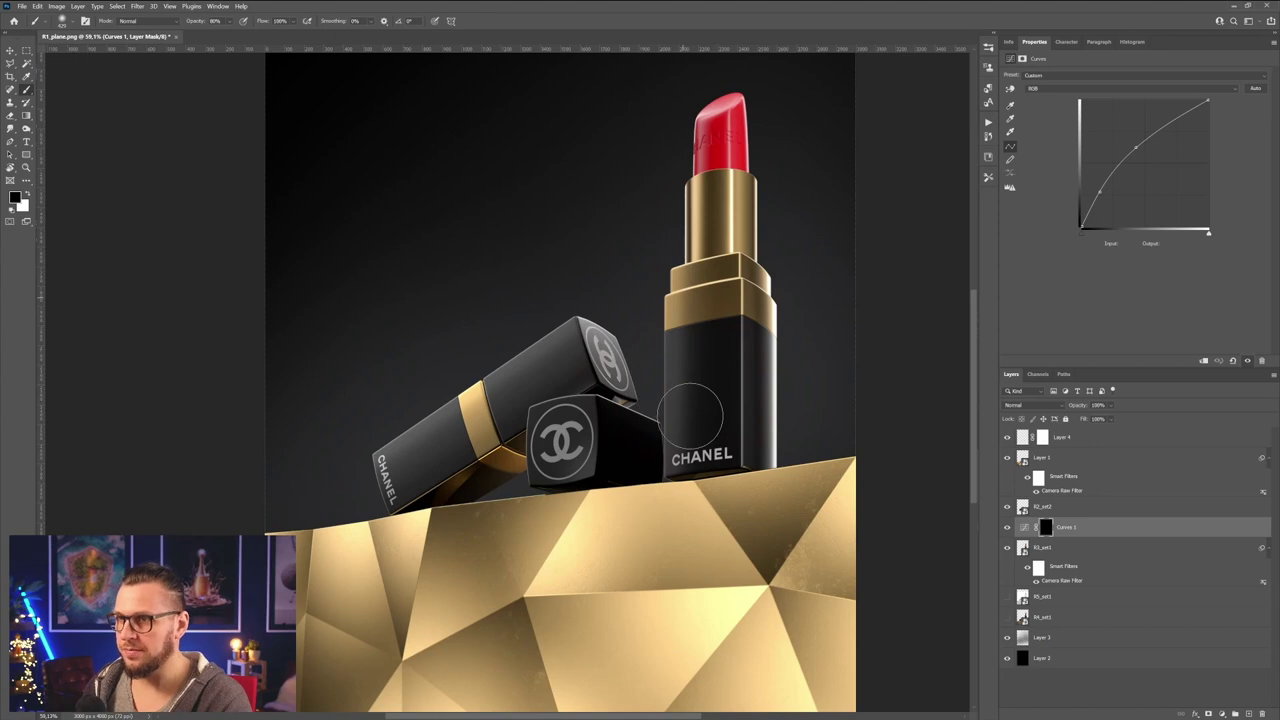
{"action": "key", "text": "x"}
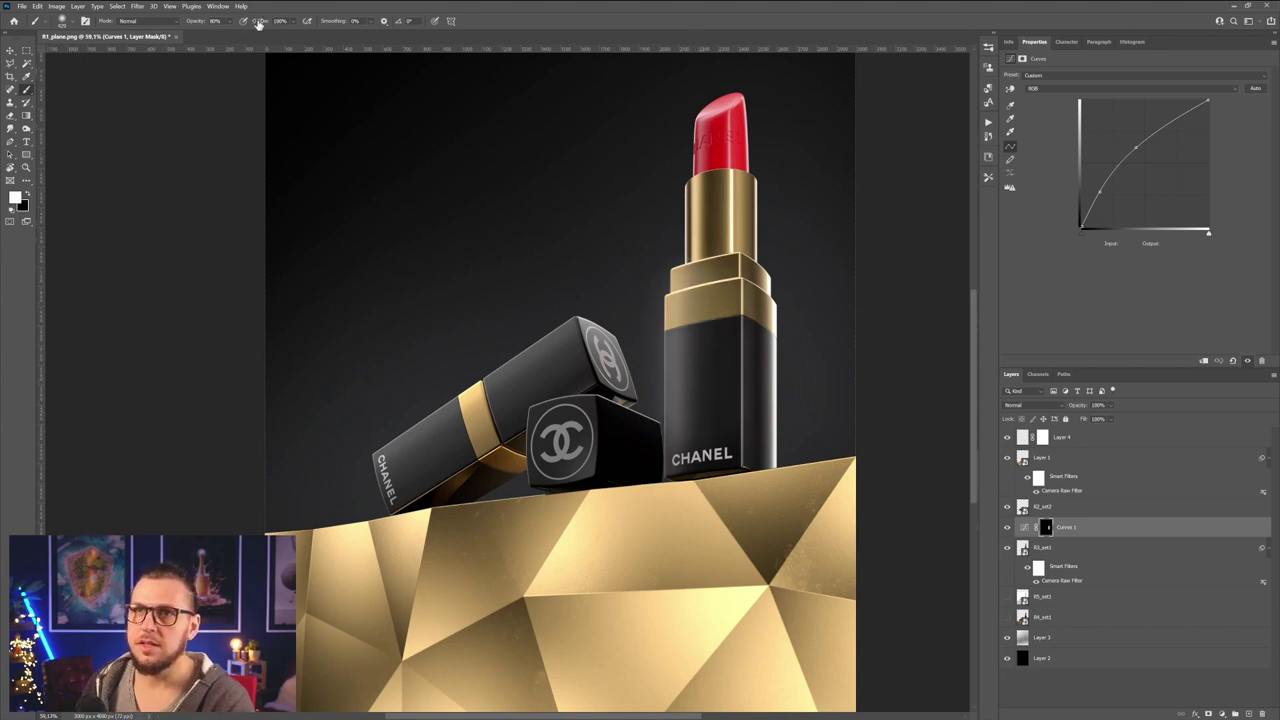
{"action": "left_click_drag", "start_coordinate": [258, 22], "coordinate": [224, 25]}
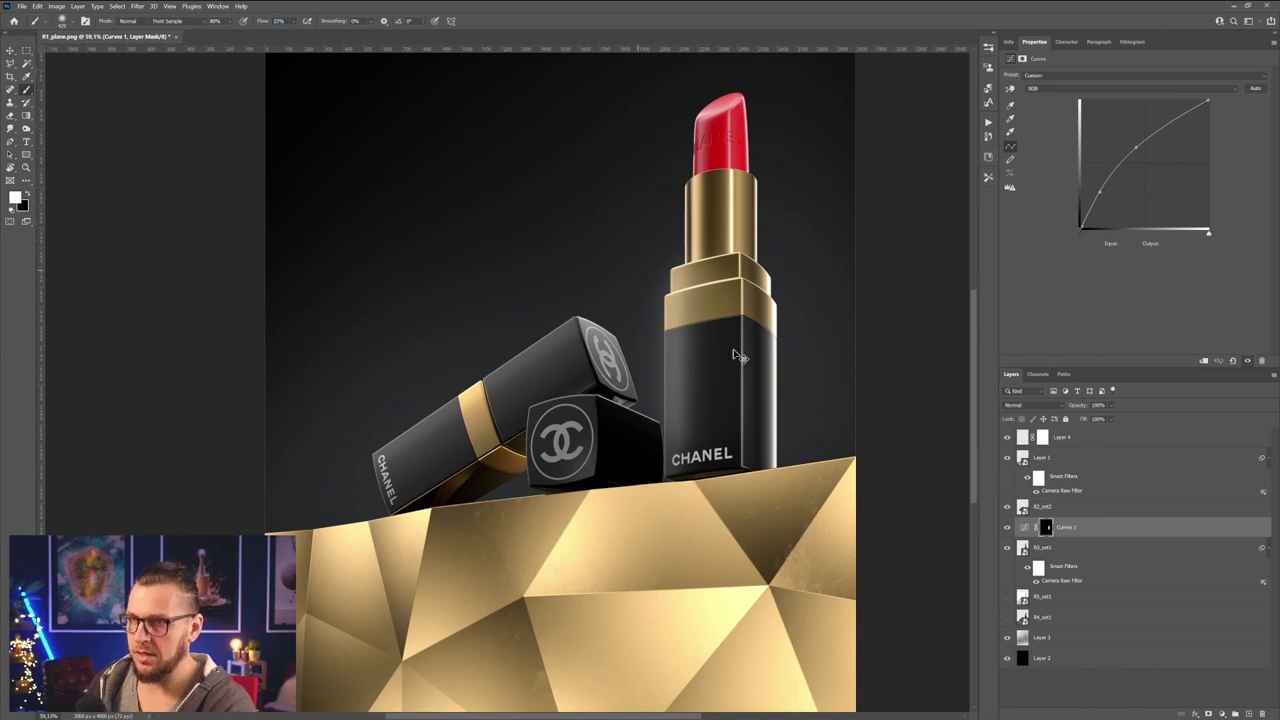
{"action": "key", "text": "w"}
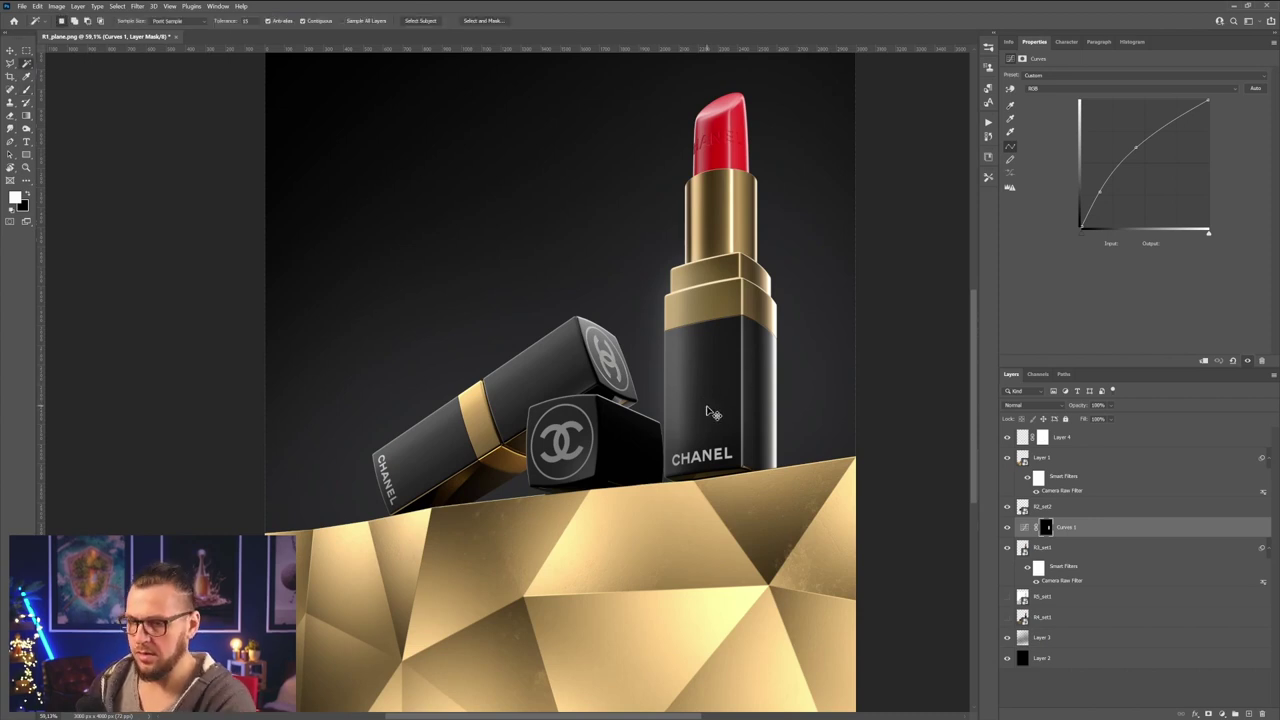
{"action": "key", "text": "b"}
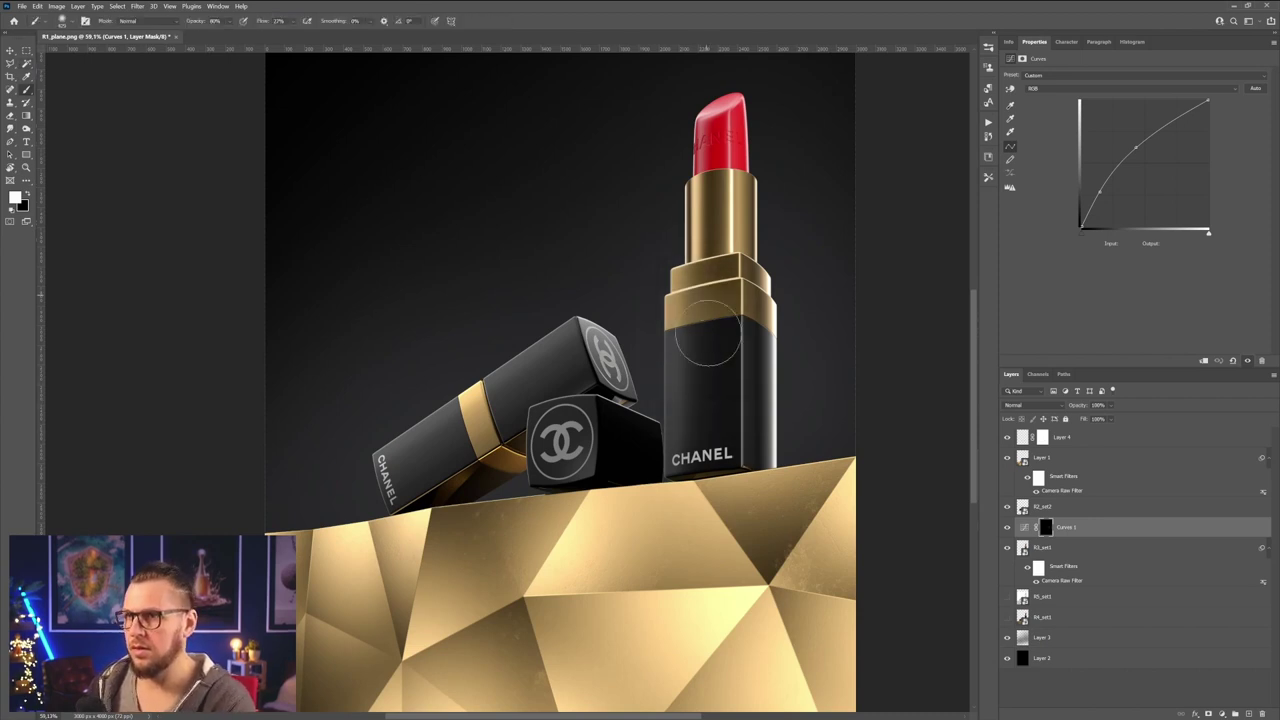
- Reduce the brush to 200 px and paint white on the Curves mask up the front face of the upright lipstick's black body
{"action": "key", "text": "bracketleft"}
{"action": "key", "text": "bracketleft"}
{"action": "key", "text": "bracketleft"}
{"action": "key", "text": "bracketleft"}
{"action": "key", "text": "bracketleft"}
{"action": "key", "text": "bracketleft"}
{"action": "left_click_drag", "start_coordinate": [699, 466], "coordinate": [687, 280]}
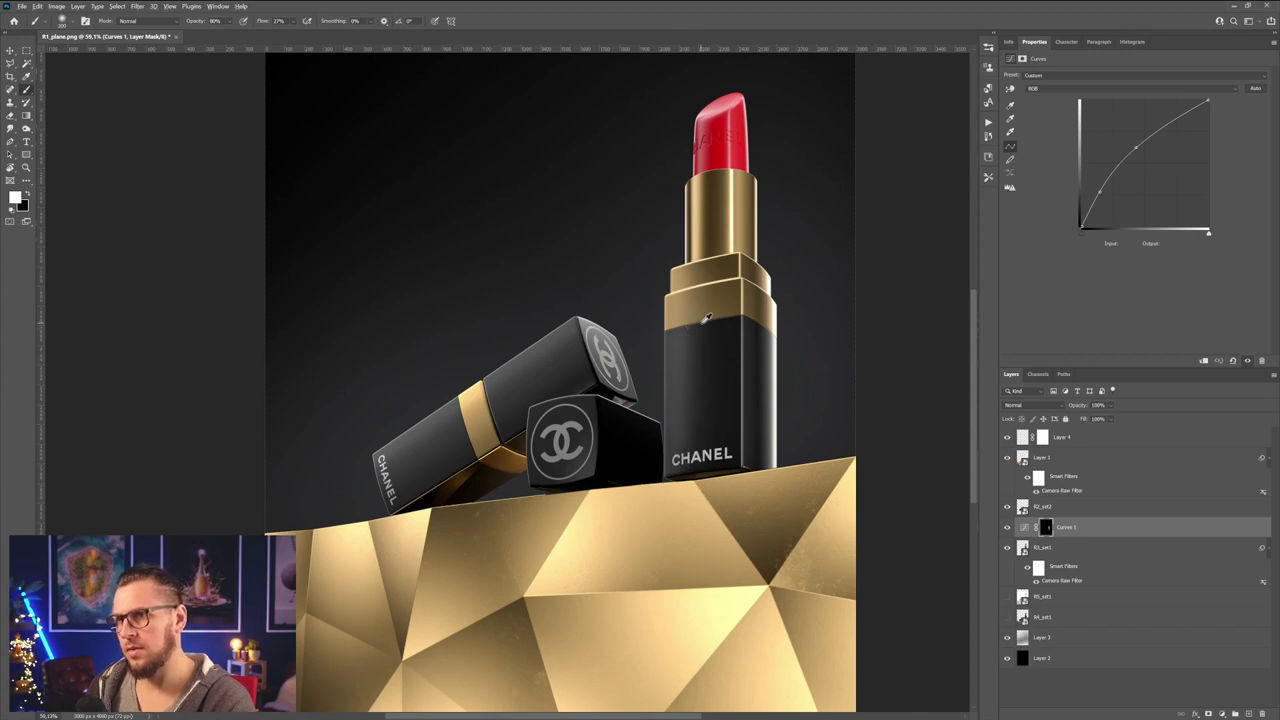
- Adjust the brush size and paint white on the Curves mask down the upright lipstick's gold tube to brighten it
{"action": "scroll", "coordinate": [706, 318], "scroll_direction": "up", "scroll_amount": 2, "text": "alt"}
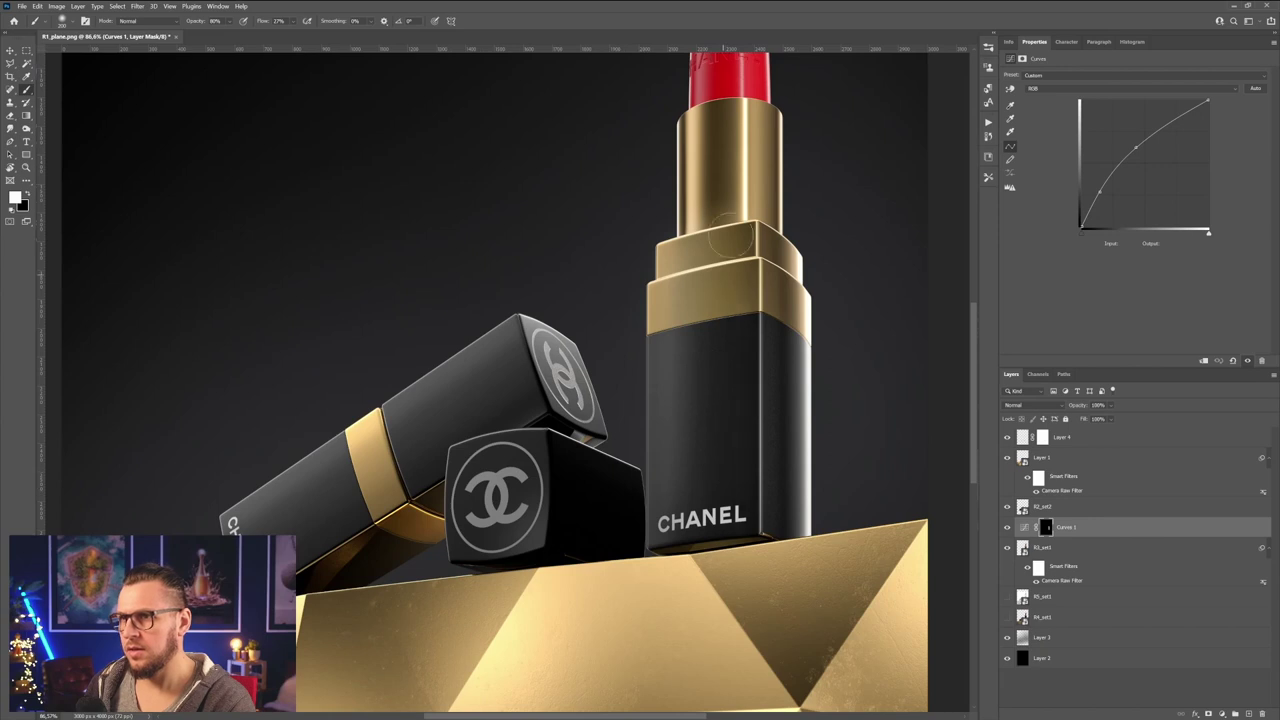
{"action": "key", "text": "x"}
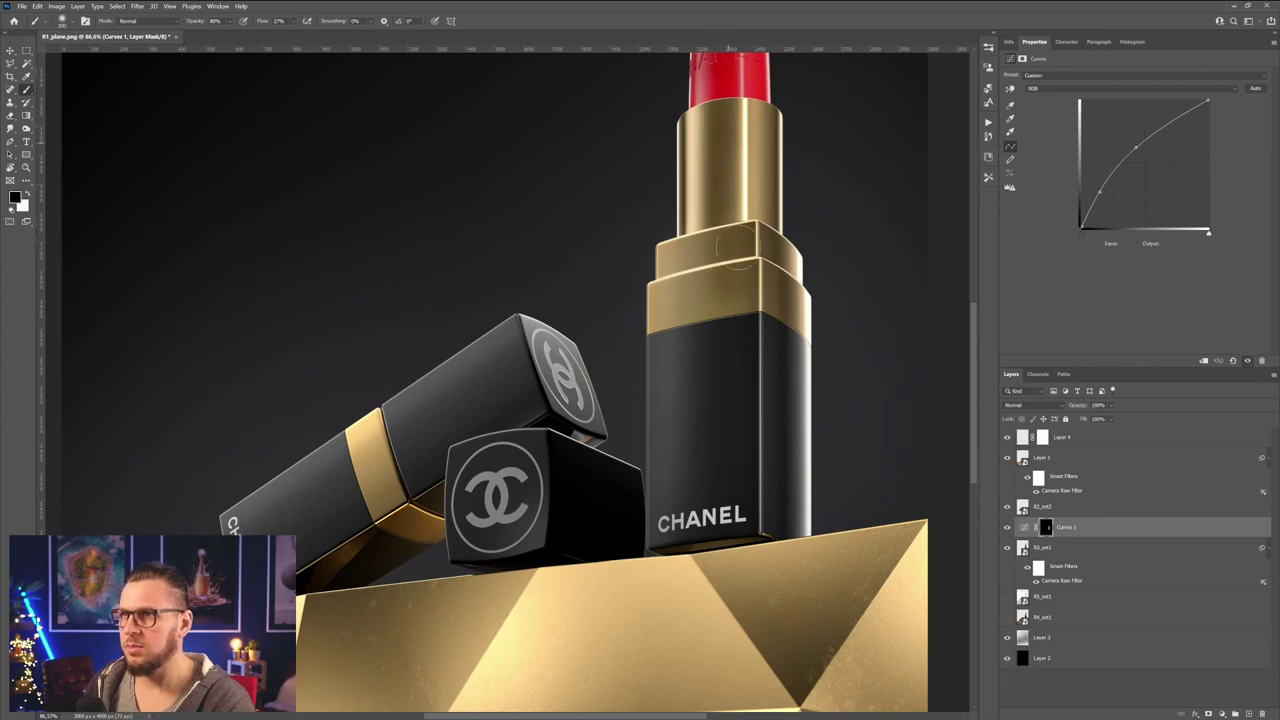
{"action": "key", "text": "bracketright"}
{"action": "key", "text": "bracketright"}
{"action": "key", "text": "bracketright"}
{"action": "key", "text": "bracketright"}
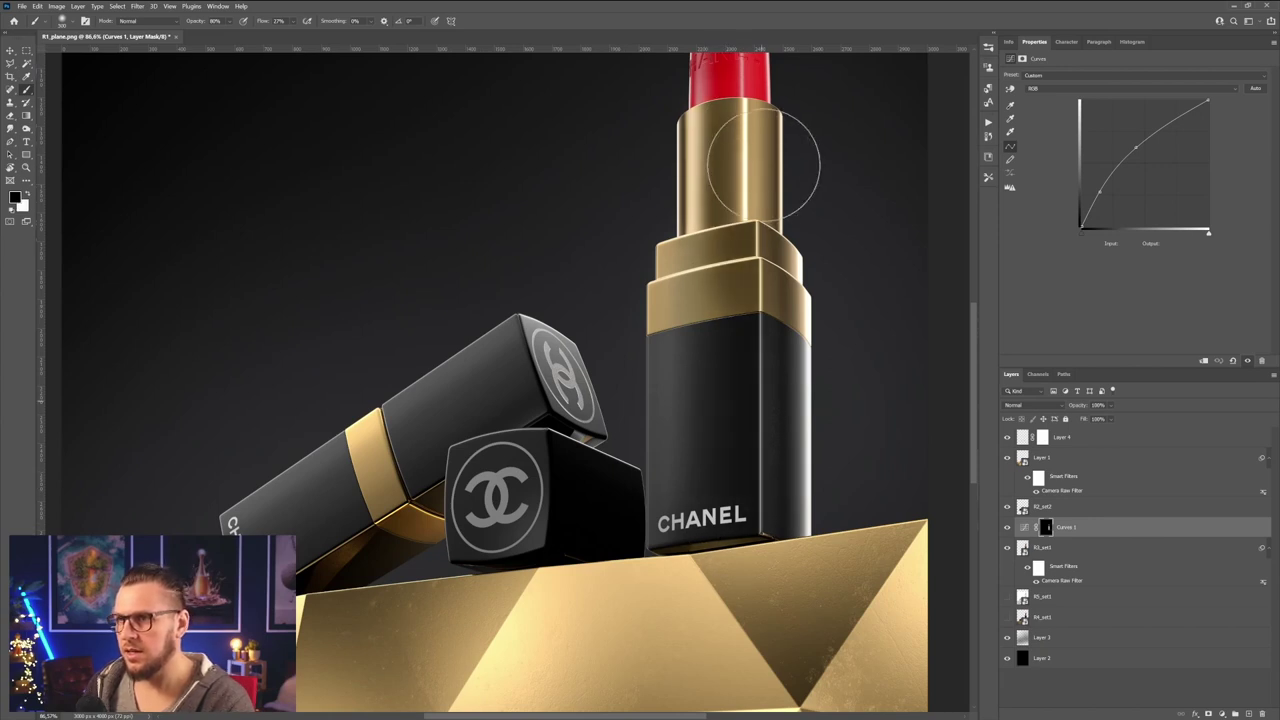
{"action": "key", "text": "x"}
{"action": "key", "text": "bracketleft"}
{"action": "key", "text": "bracketleft"}
{"action": "key", "text": "bracketleft"}
{"action": "key", "text": "bracketleft"}
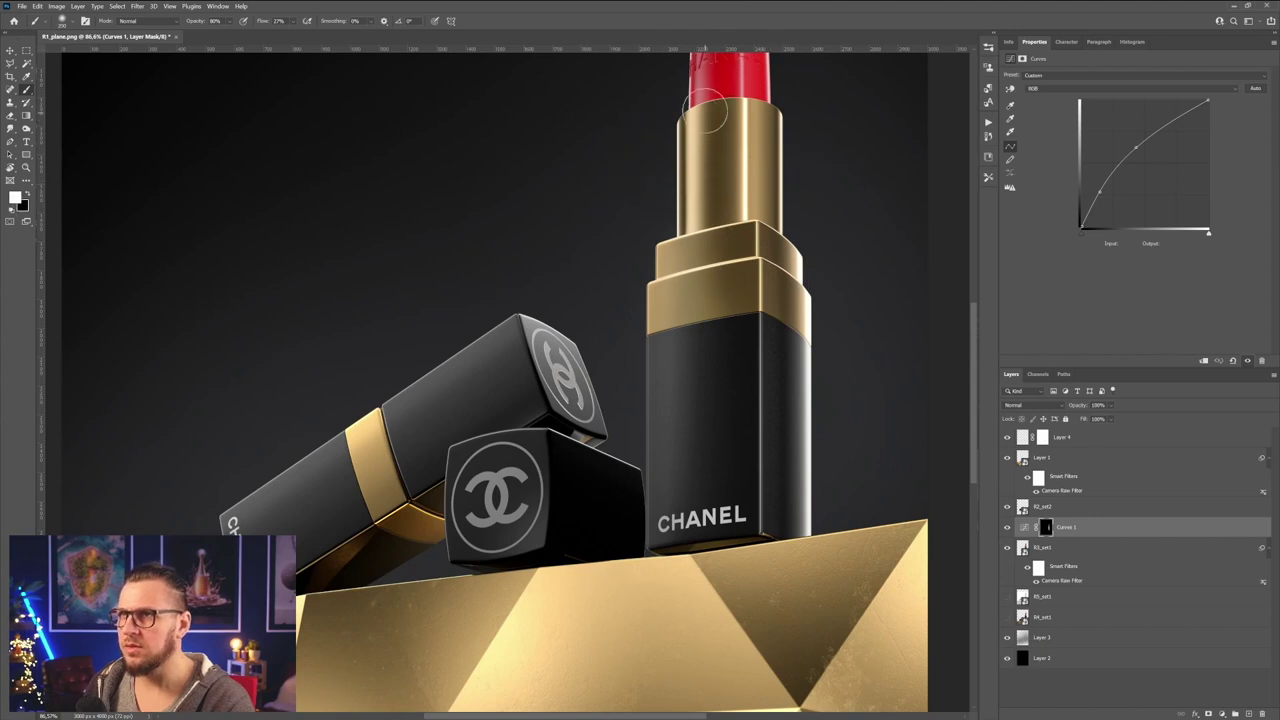
{"action": "key", "text": "x"}
{"action": "key", "text": "x"}
{"action": "left_click_drag", "start_coordinate": [705, 165], "coordinate": [707, 228]}
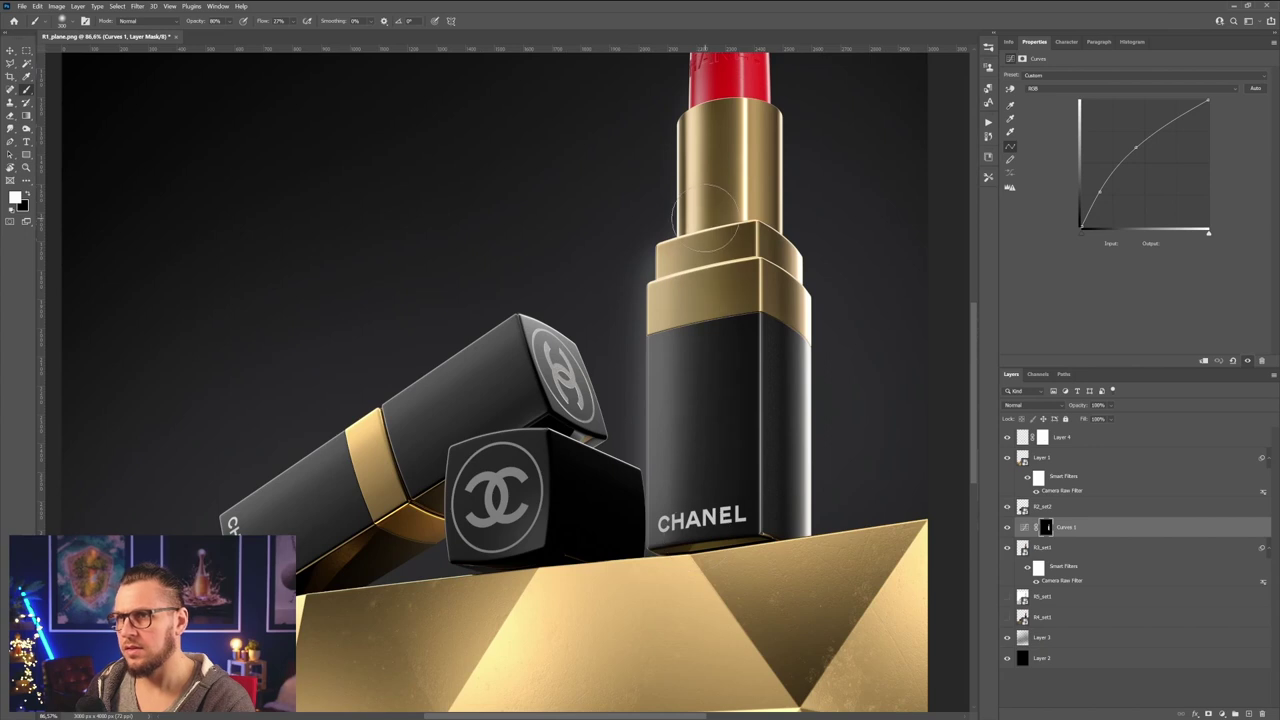
- Try touching up the Curves 1 mask with black at 100% opacity, undo it, and lower the brush flow to 13%
{"action": "scroll", "coordinate": [713, 286], "scroll_direction": "down", "scroll_amount": 1, "text": "alt"}
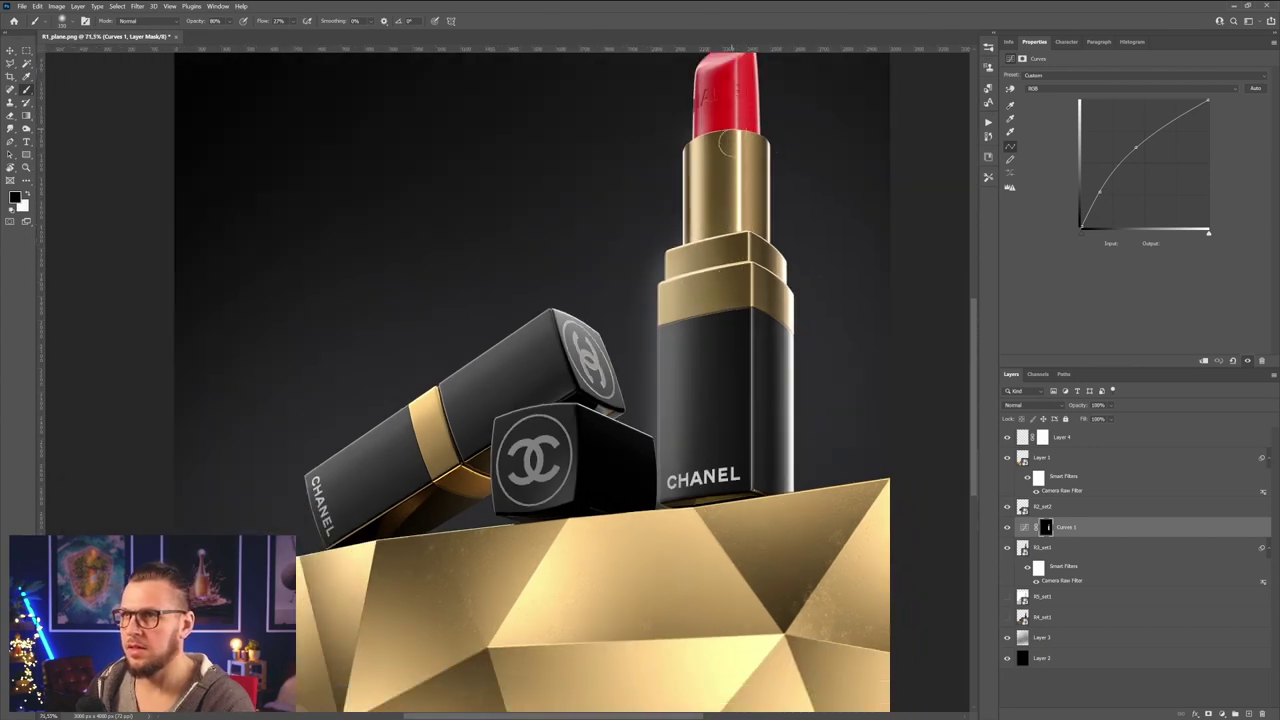
{"action": "key", "text": "6"}
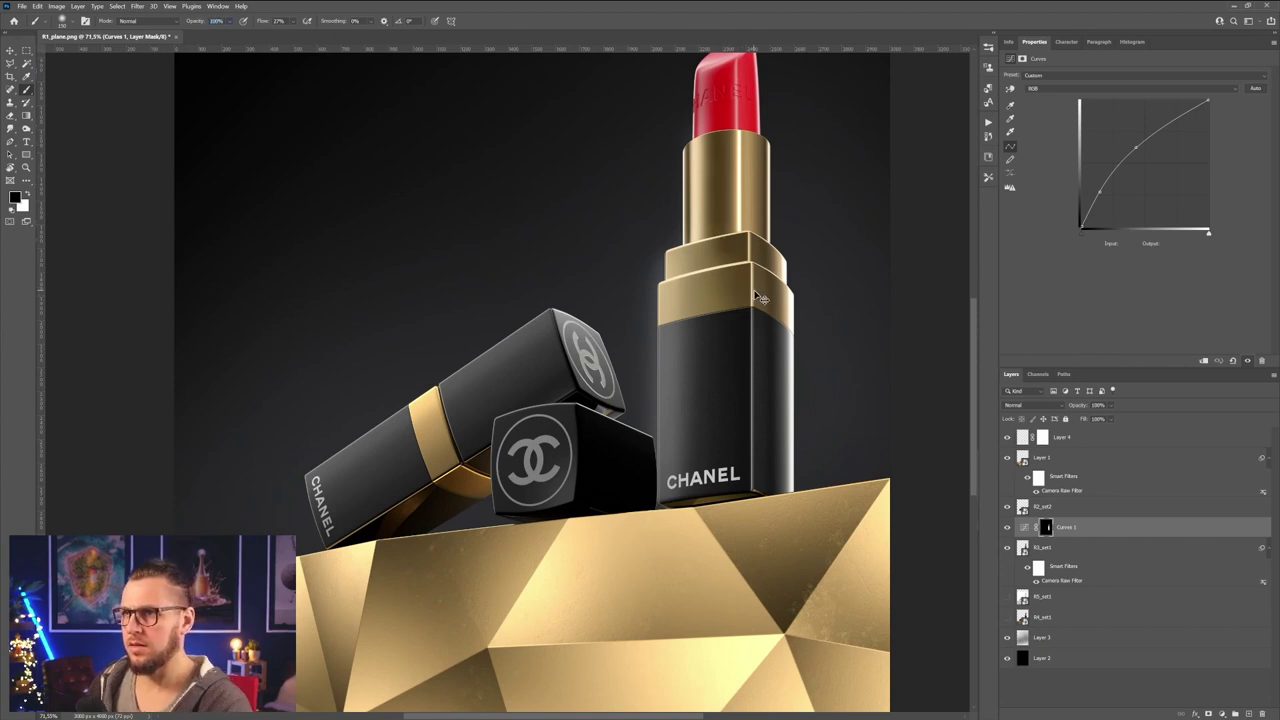
{"action": "key", "text": "ctrl+z"}
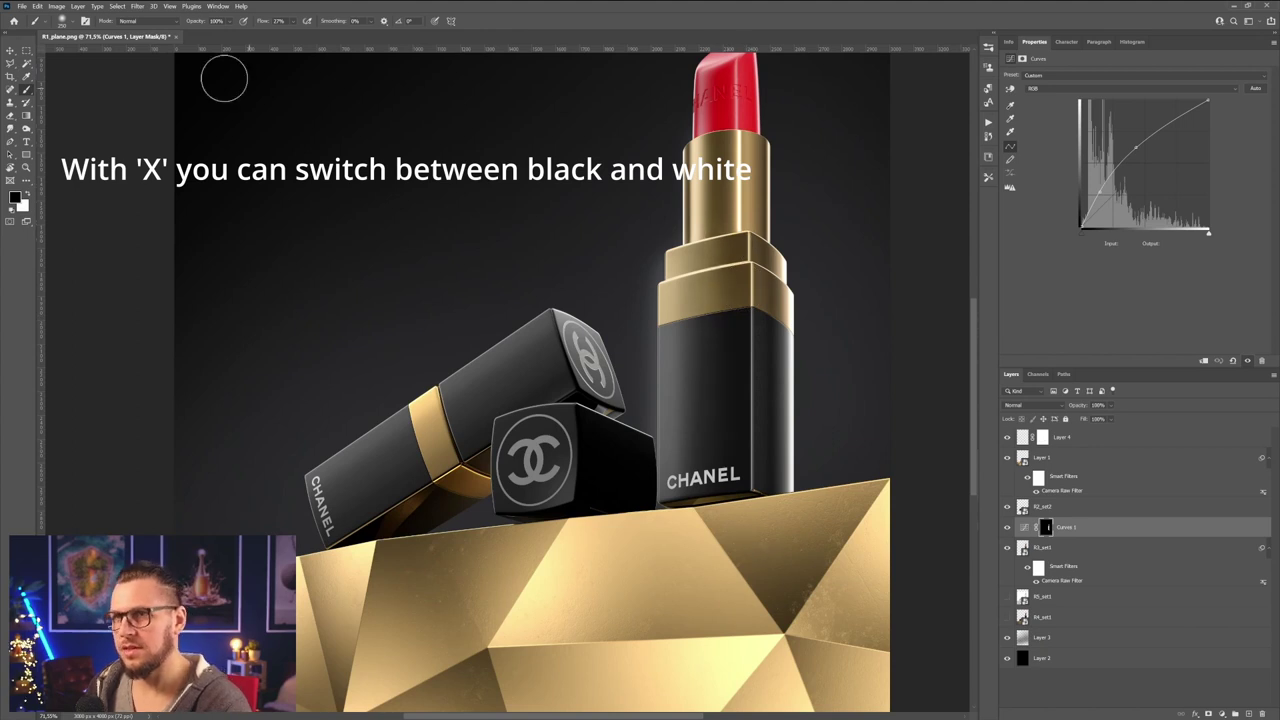
{"action": "left_click", "coordinate": [262, 22]}
{"action": "key", "text": "Return"}
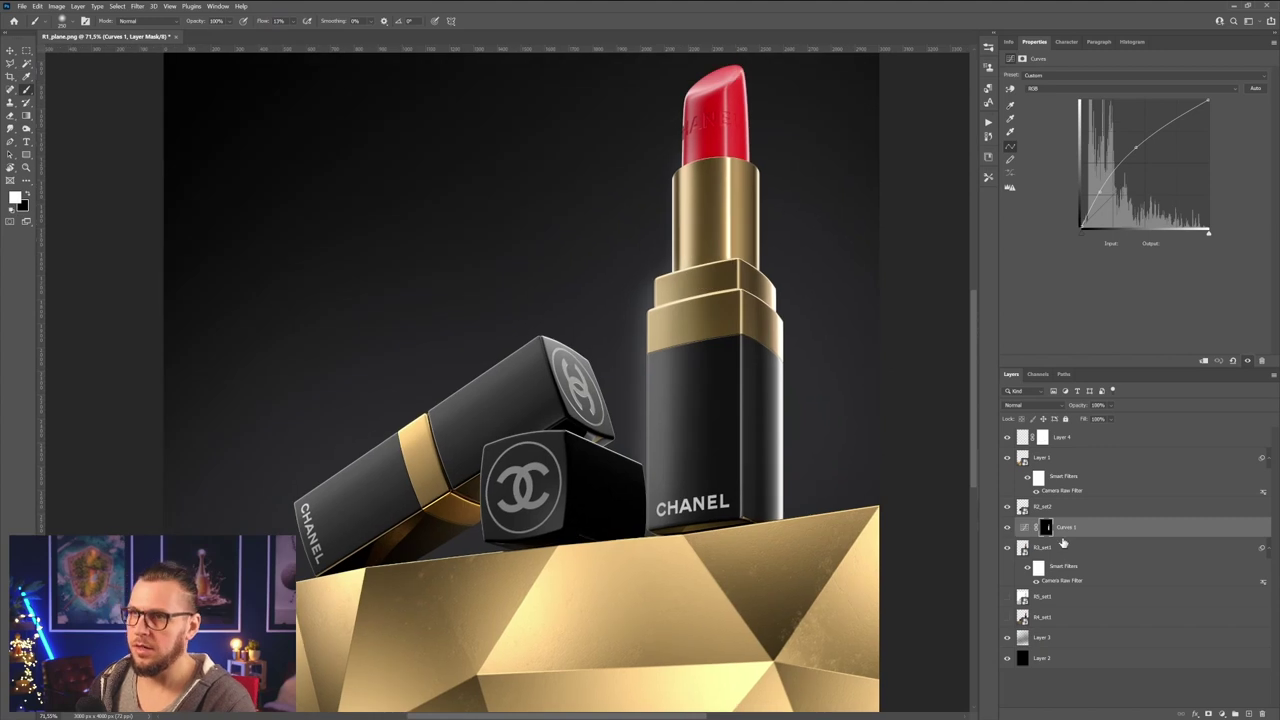
- Clip Curves 1 to the R3_set1 layer and toggle its visibility to compare the upright lipstick
{"action": "left_click", "coordinate": [1068, 537], "text": "alt"}
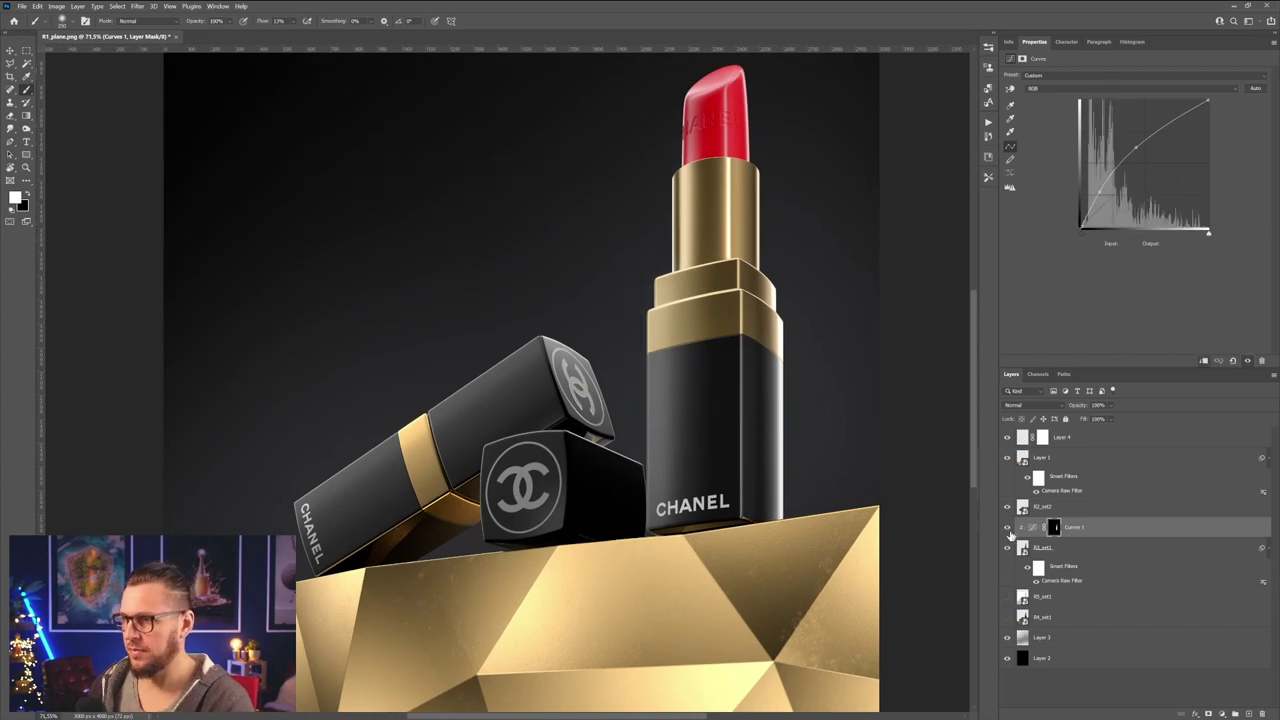
{"action": "left_click", "coordinate": [1007, 527]}
{"action": "left_click", "coordinate": [1007, 527]}
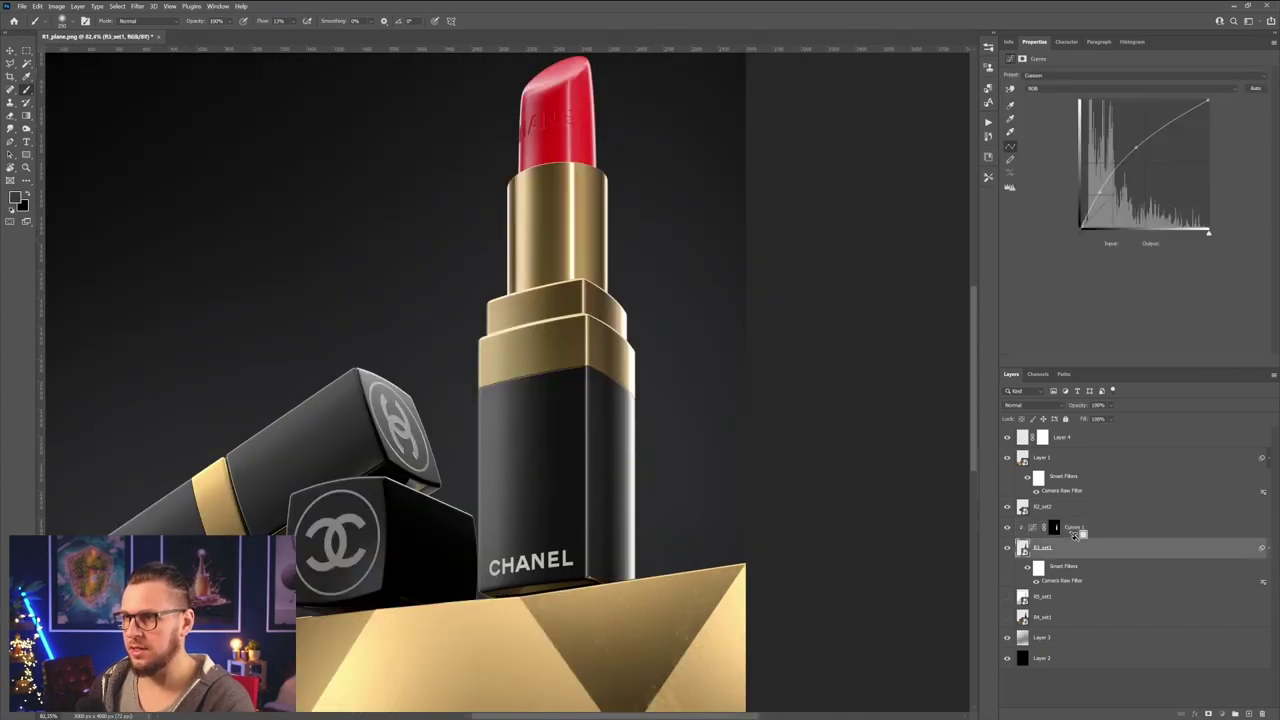
- Release Curves 1 from R3_set1 to inspect the spill around the lipstick's edges, and clip it to that layer again
{"action": "left_click", "coordinate": [1074, 530]}
{"action": "scroll", "coordinate": [500, 290], "scroll_direction": "up", "scroll_amount": 4, "text": "alt"}
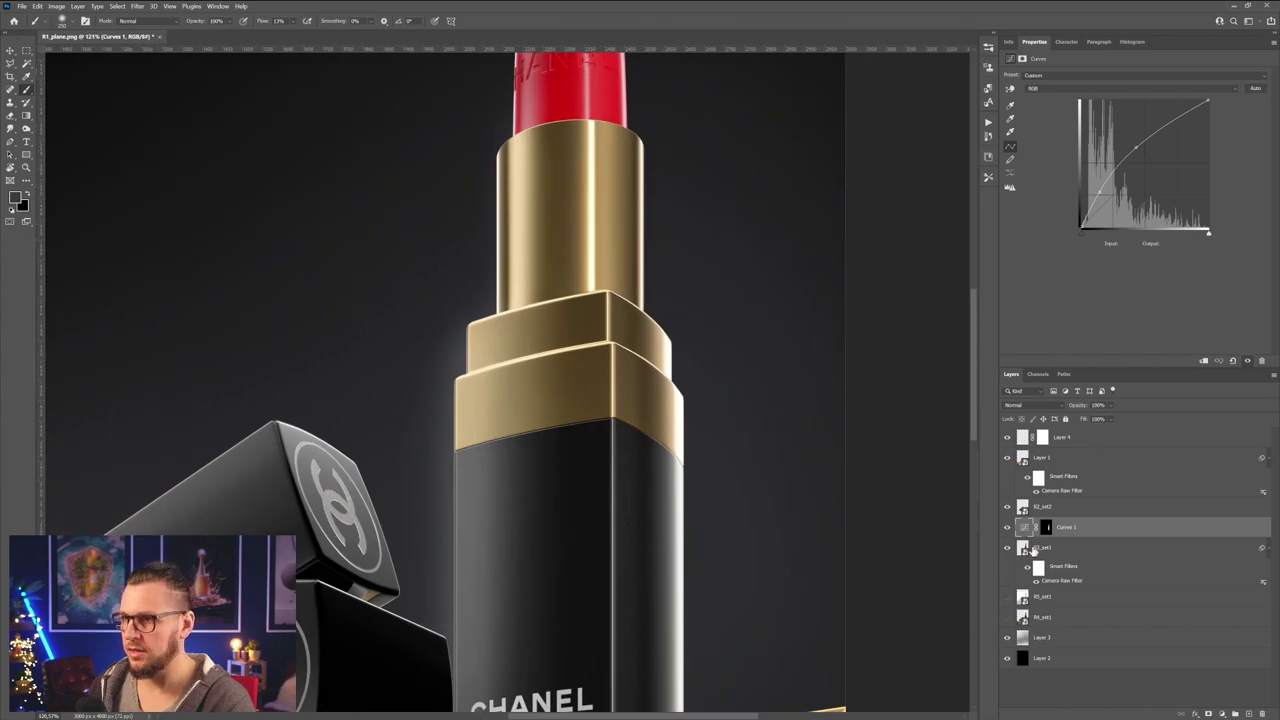
{"action": "left_click", "coordinate": [1052, 529]}
{"action": "left_click", "coordinate": [1058, 535], "text": "alt"}
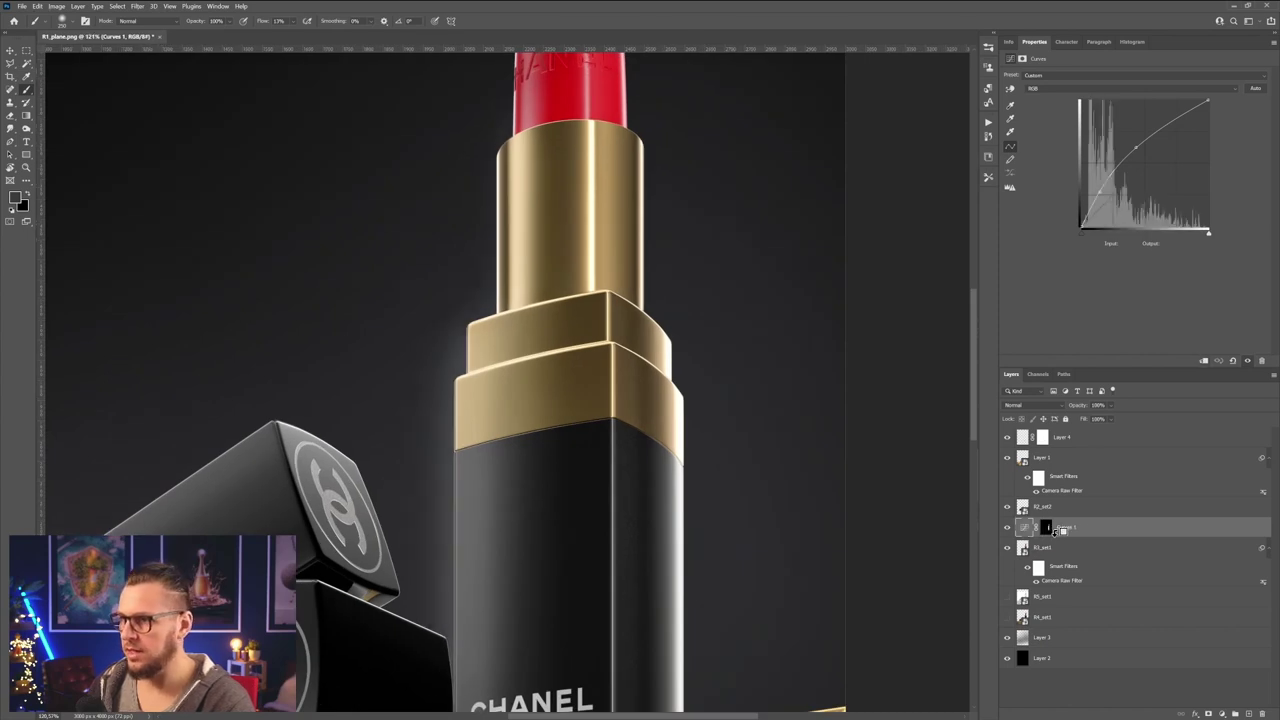
{"action": "left_click", "coordinate": [1058, 535], "text": "alt"}
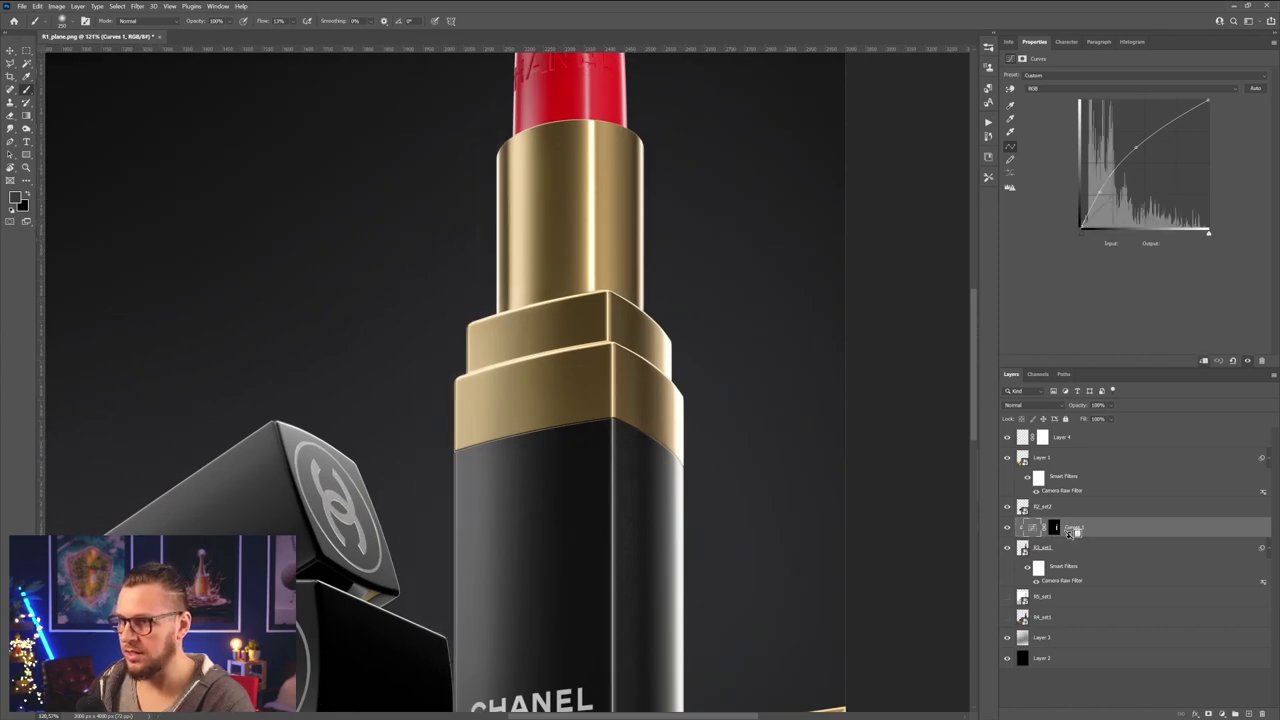
{"action": "scroll", "coordinate": [603, 468], "scroll_direction": "down", "scroll_amount": 4, "text": "alt"}
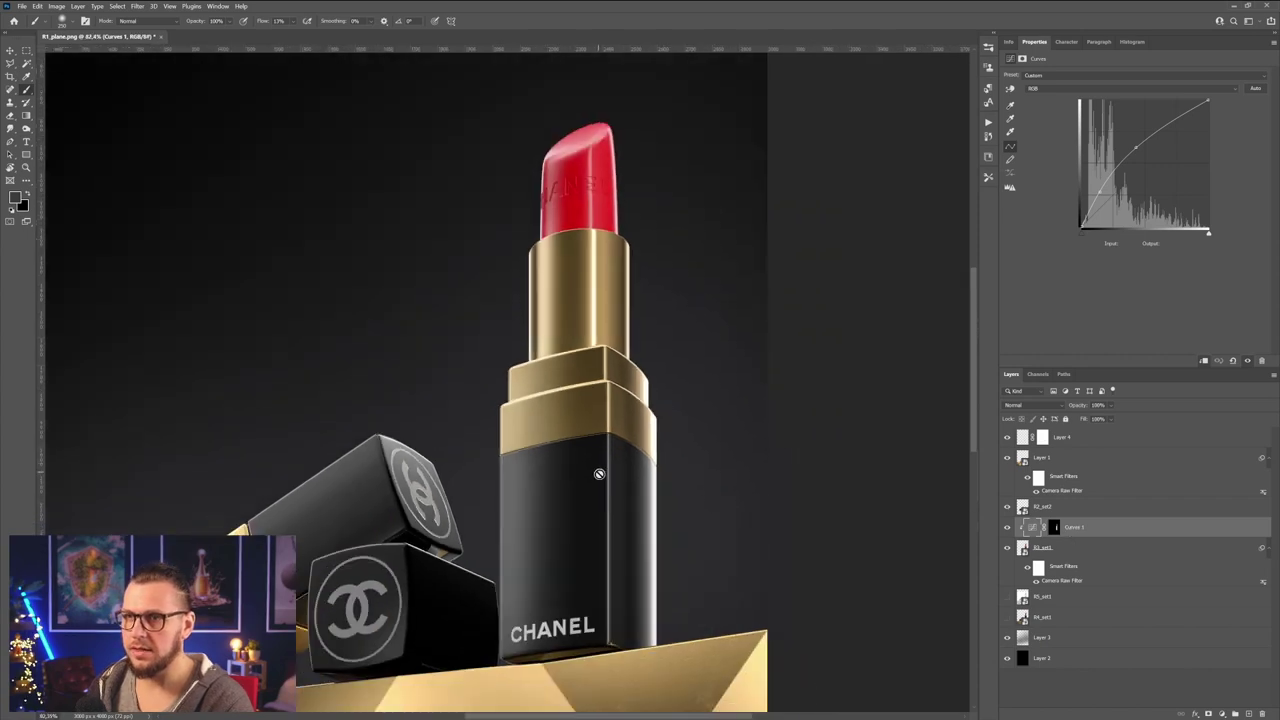
- Select the Curves 1 mask and compare the upright lipstick with the adjustment hidden and shown
{"action": "left_click_drag", "start_coordinate": [621, 447], "coordinate": [640, 414]}
{"action": "key", "text": "v"}
{"action": "left_click", "coordinate": [874, 427]}
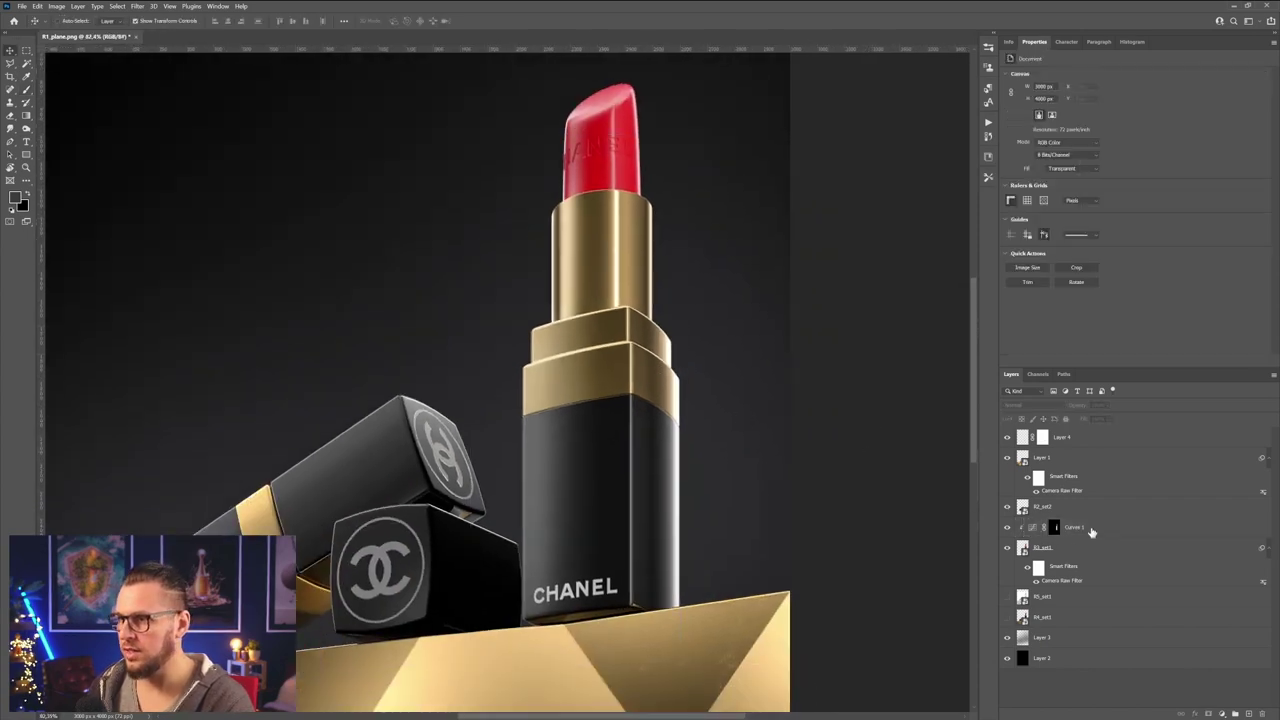
{"action": "left_click", "coordinate": [1054, 529]}
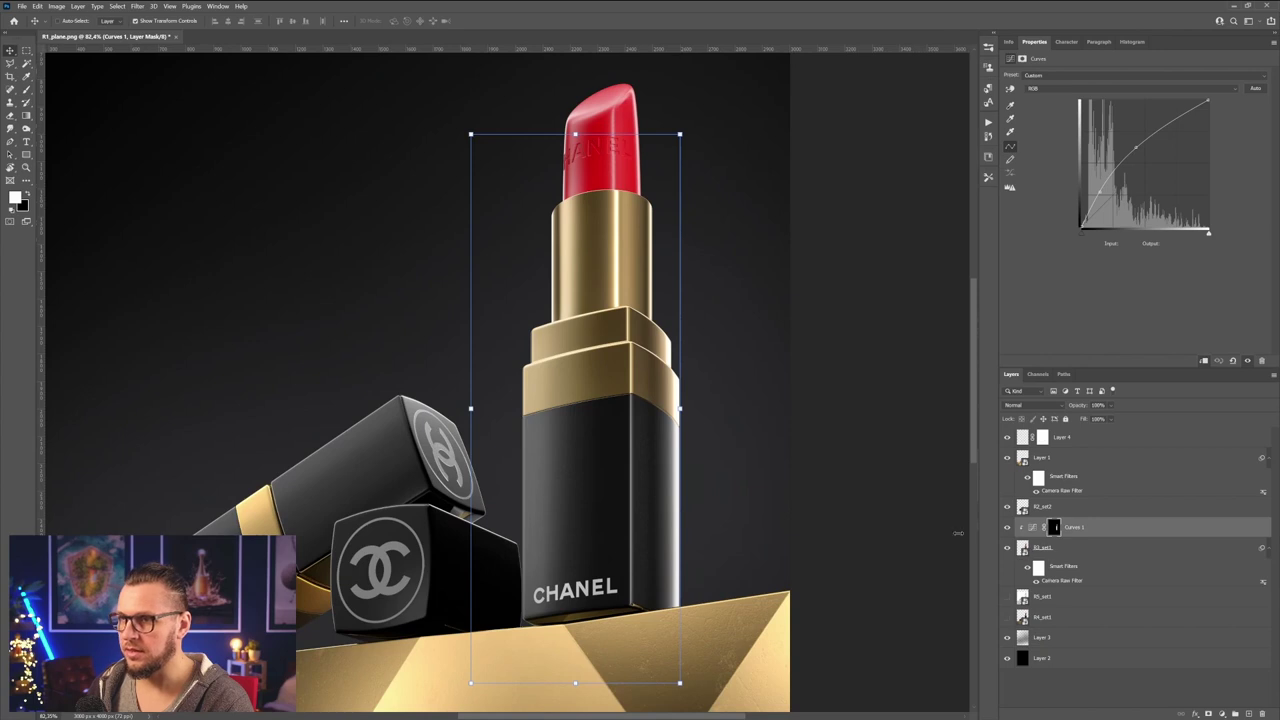
{"action": "left_click_drag", "start_coordinate": [661, 455], "coordinate": [668, 477]}
{"action": "left_click", "coordinate": [1006, 528]}
{"action": "left_click", "coordinate": [1006, 528]}
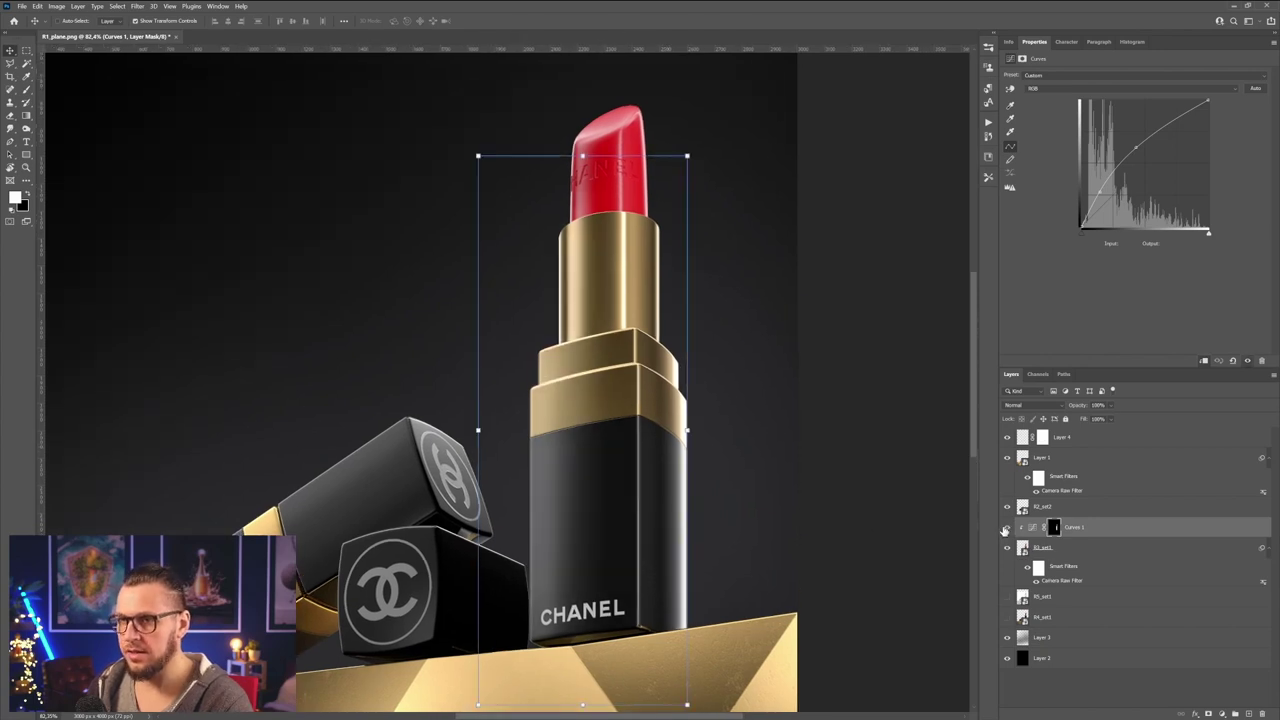
- Raise the midtone point of Curves 1 for a stronger brightening and check it by switching the adjustment off and on
{"action": "key", "text": "b"}
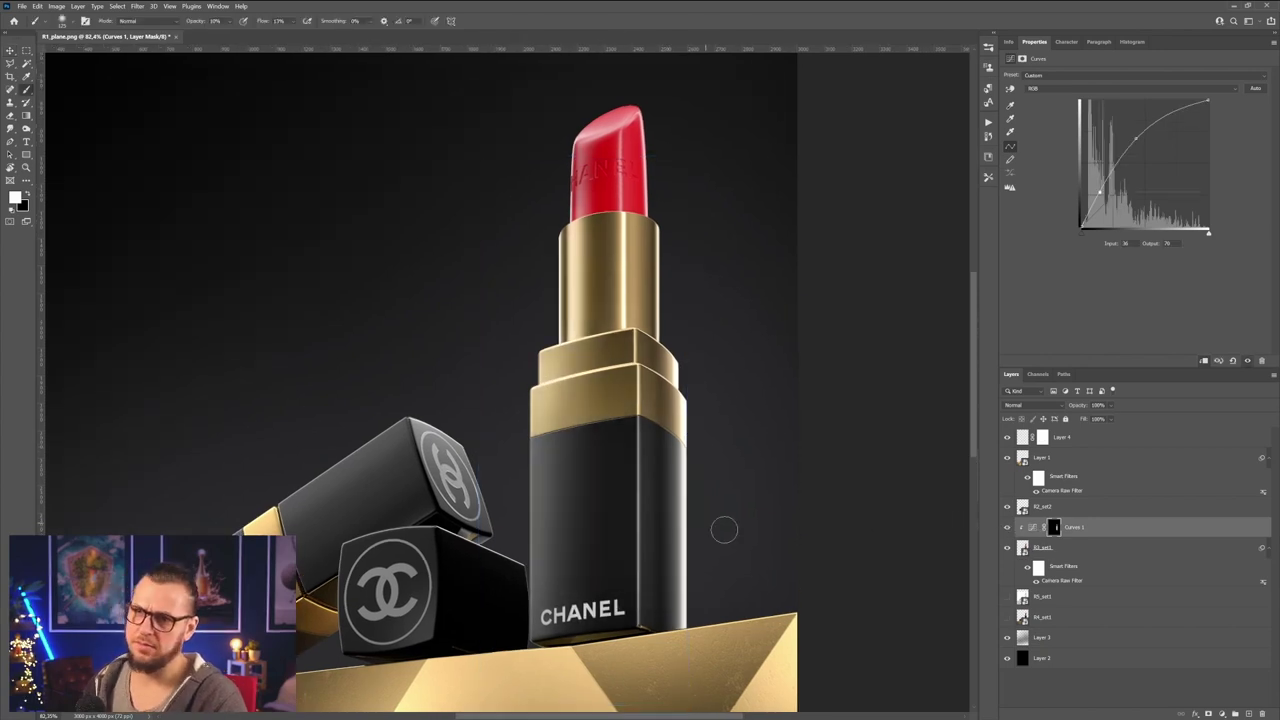
{"action": "left_click", "coordinate": [1007, 530]}
{"action": "left_click", "coordinate": [1007, 529]}
{"action": "left_click", "coordinate": [1007, 529]}
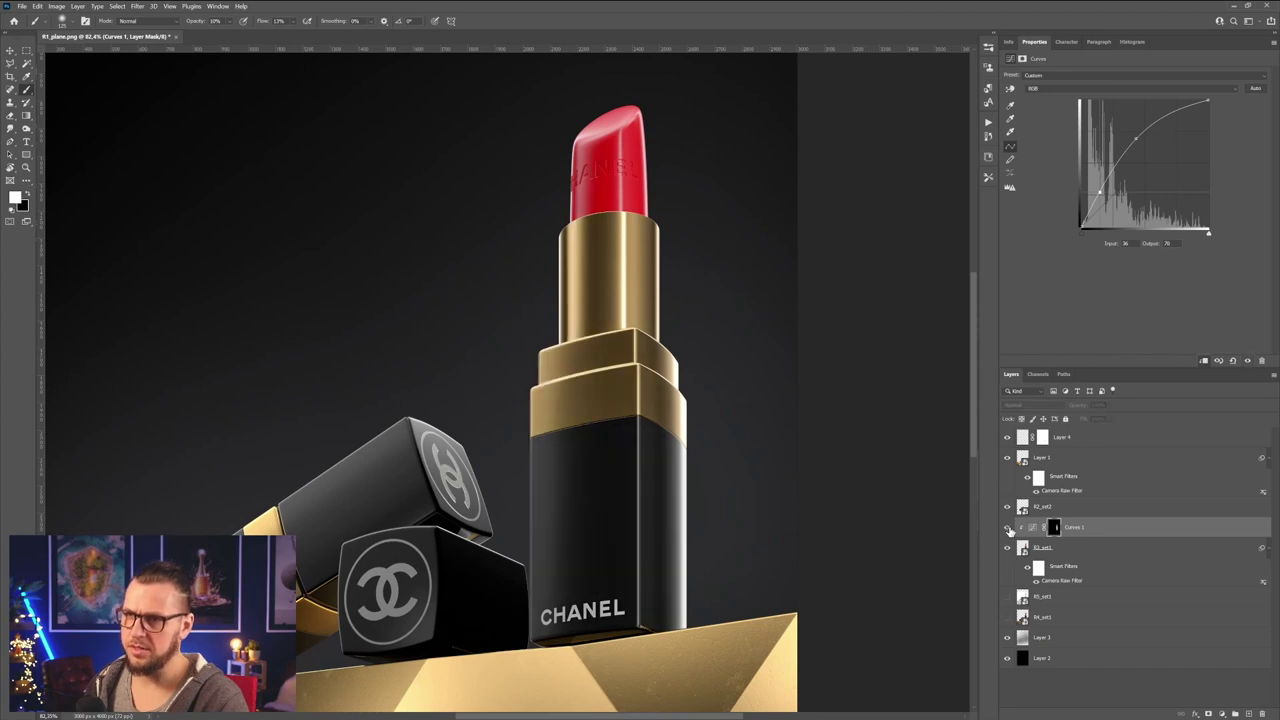
{"action": "left_click", "coordinate": [1007, 529]}
- Add a Curves adjustment above R2_set2 with raised midtones and a lifted black point, and invert its mask
{"action": "left_click", "coordinate": [1082, 511]}
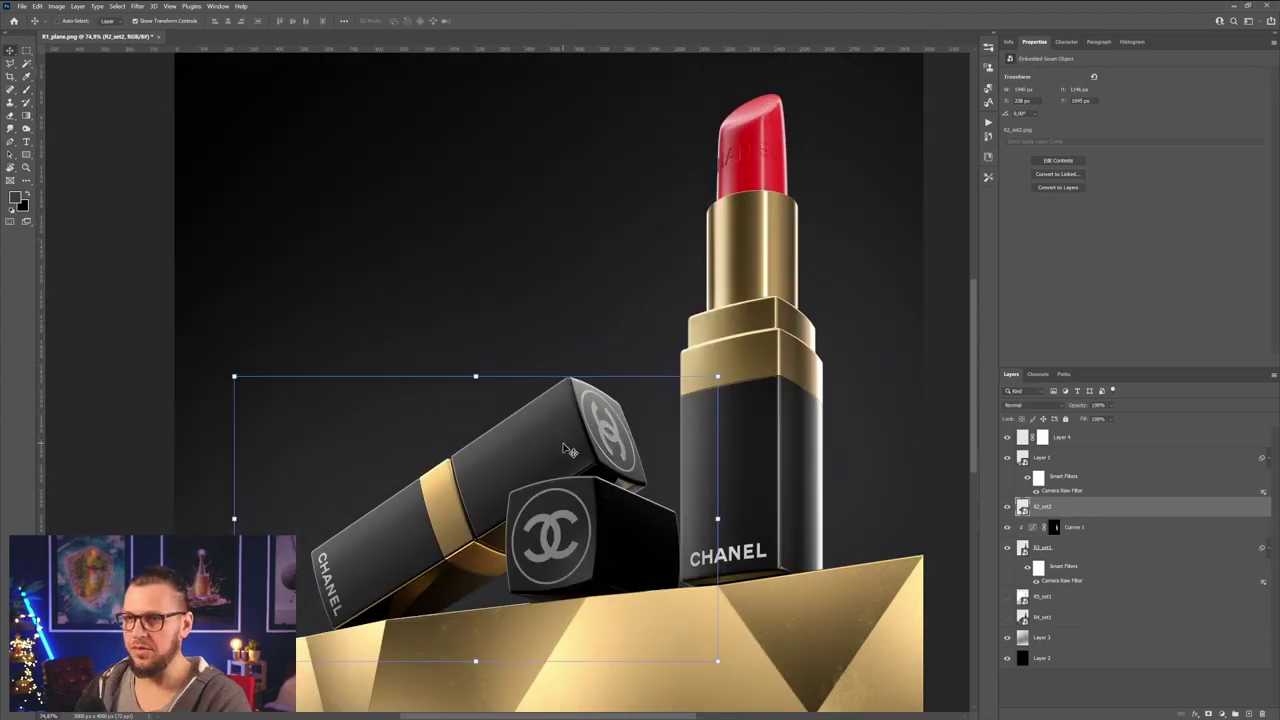
{"action": "scroll", "coordinate": [660, 563], "scroll_direction": "up", "scroll_amount": 2, "text": "alt"}
{"action": "left_click_drag", "start_coordinate": [657, 559], "coordinate": [625, 492]}
{"action": "scroll", "coordinate": [623, 493], "scroll_direction": "up", "scroll_amount": 1, "text": "alt"}
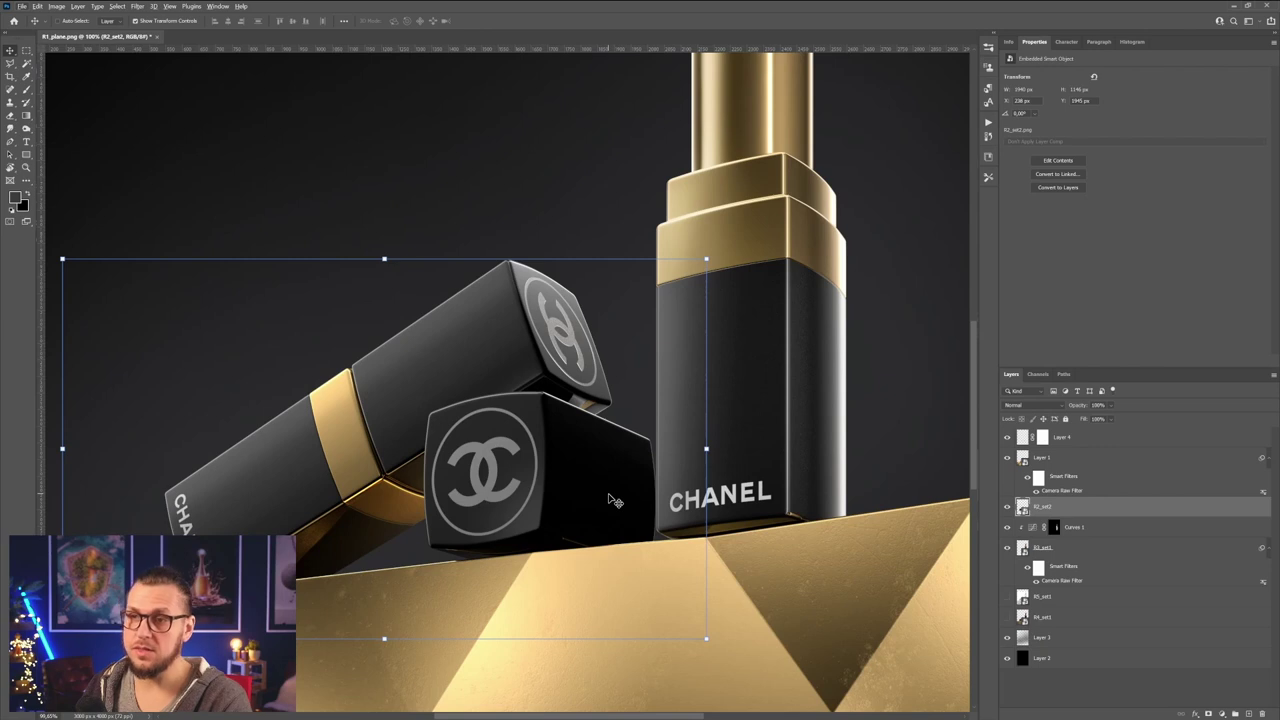
{"action": "left_click", "coordinate": [1222, 714]}
{"action": "left_click", "coordinate": [1222, 580]}
{"action": "left_click_drag", "start_coordinate": [1128, 178], "coordinate": [1116, 142]}
{"action": "left_click_drag", "start_coordinate": [1081, 228], "coordinate": [1079, 210]}
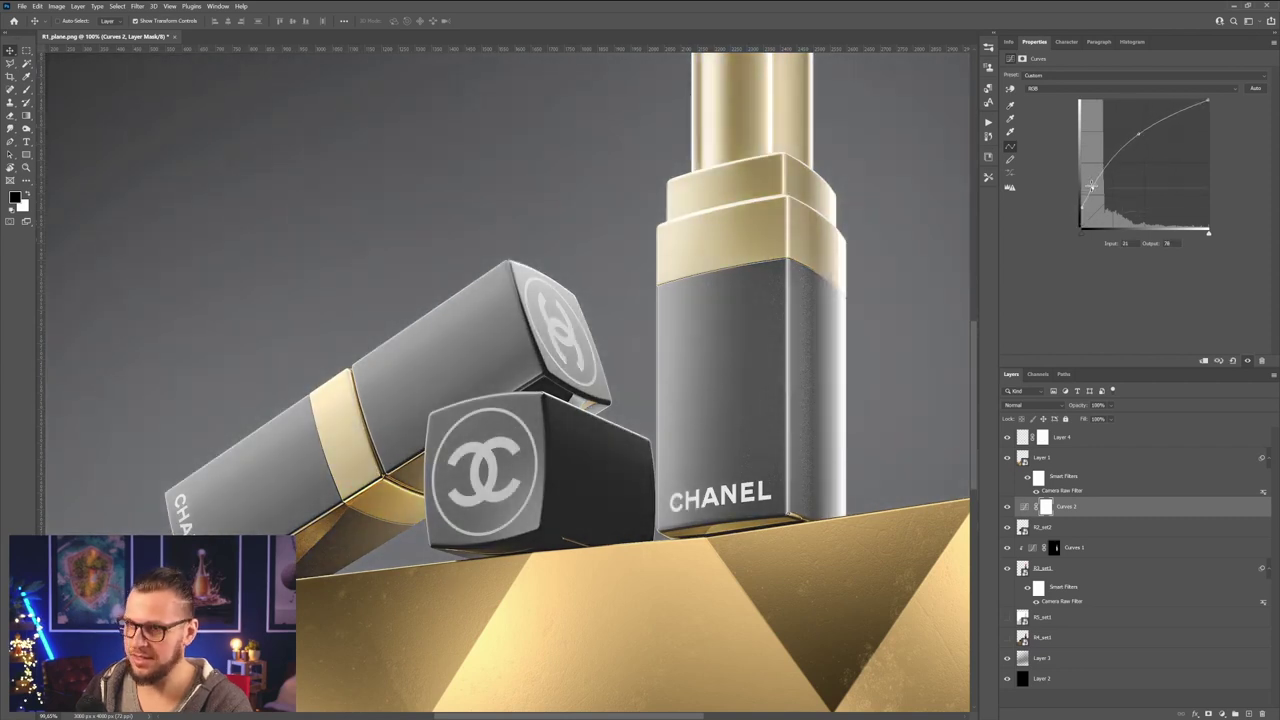
{"action": "left_click_drag", "start_coordinate": [1092, 184], "coordinate": [1080, 202]}
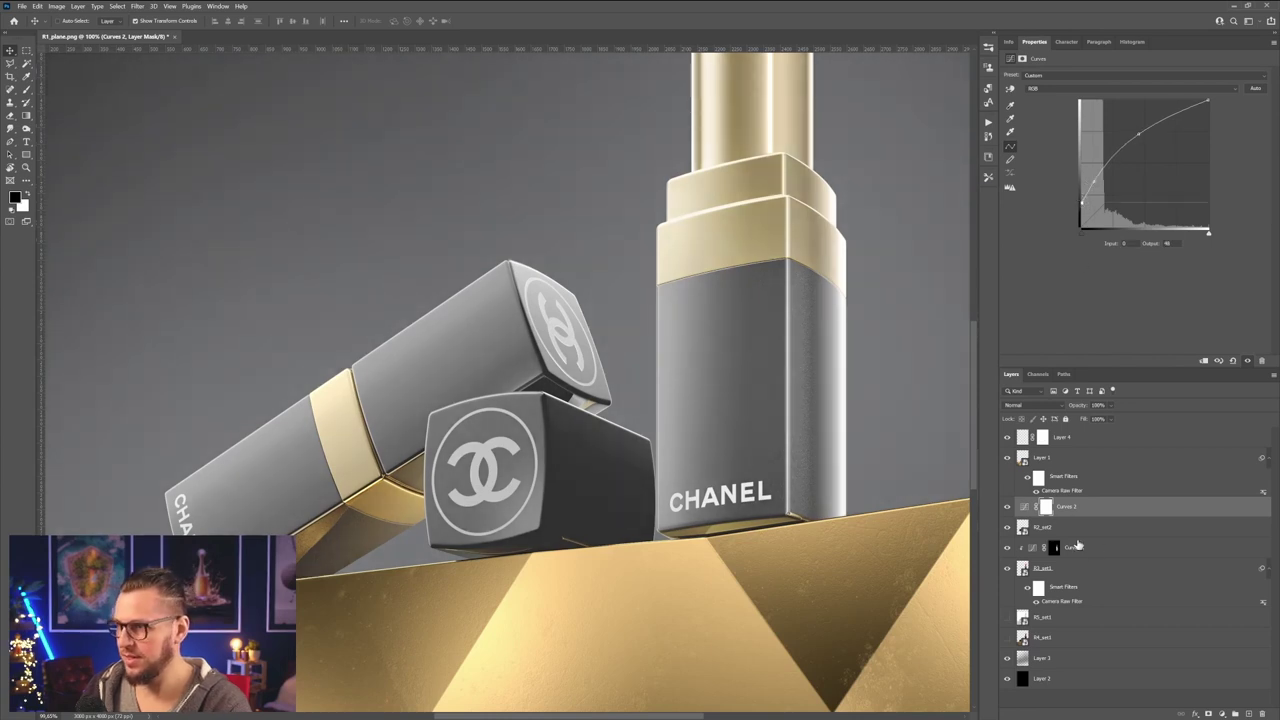
{"action": "key", "text": "ctrl+i"}
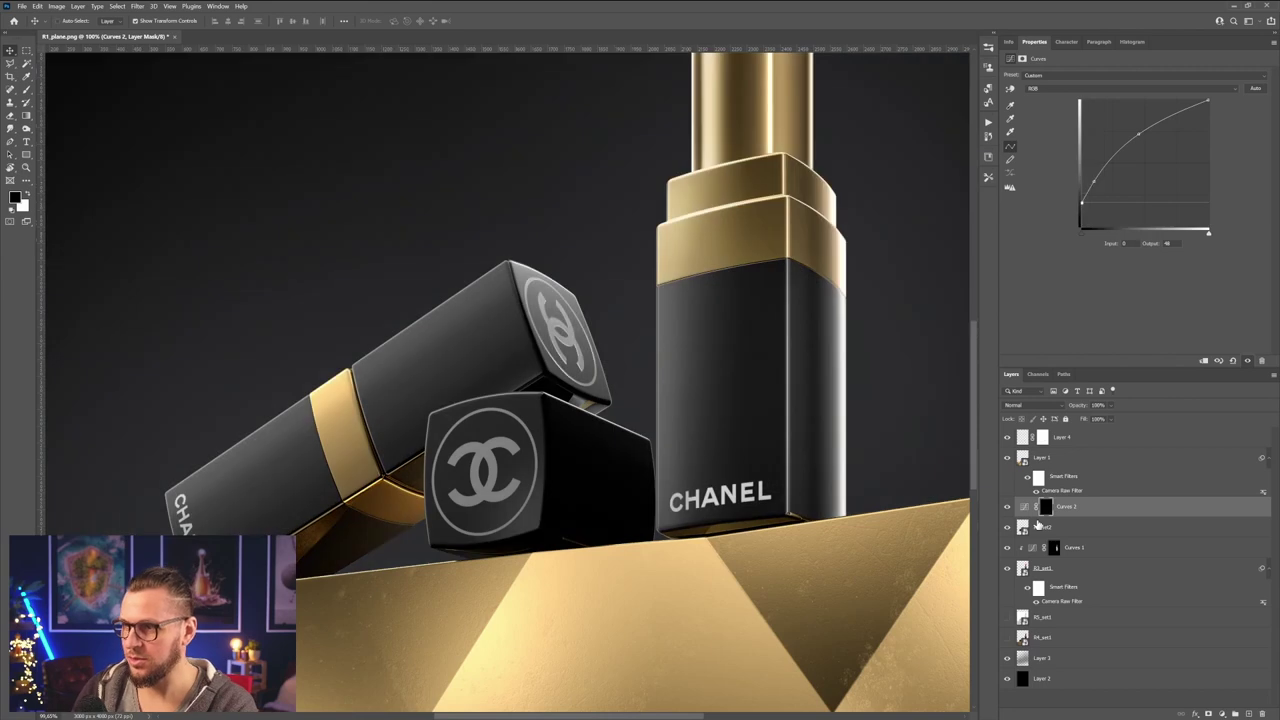
- Paint white at 60% opacity and 13% flow on the Curves 2 mask over the front cap's dark side, and clip it to R2_set2
{"action": "key", "text": "b"}
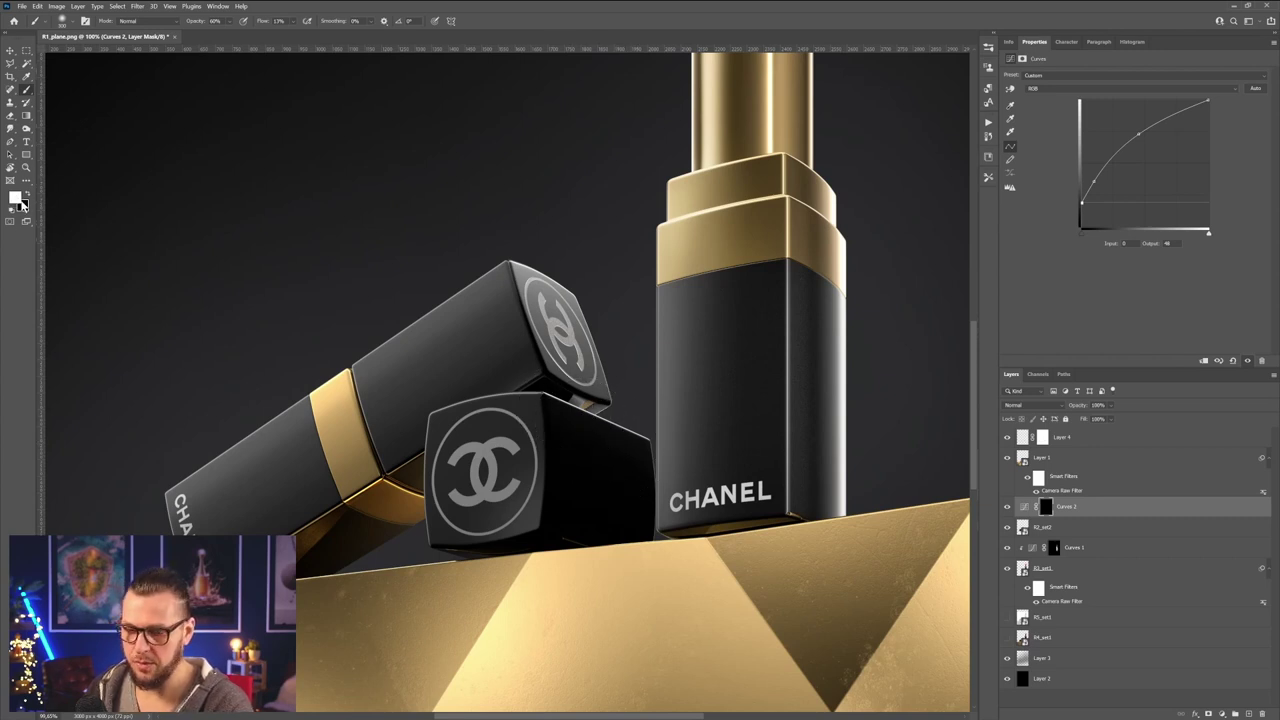
{"action": "key", "text": "x"}
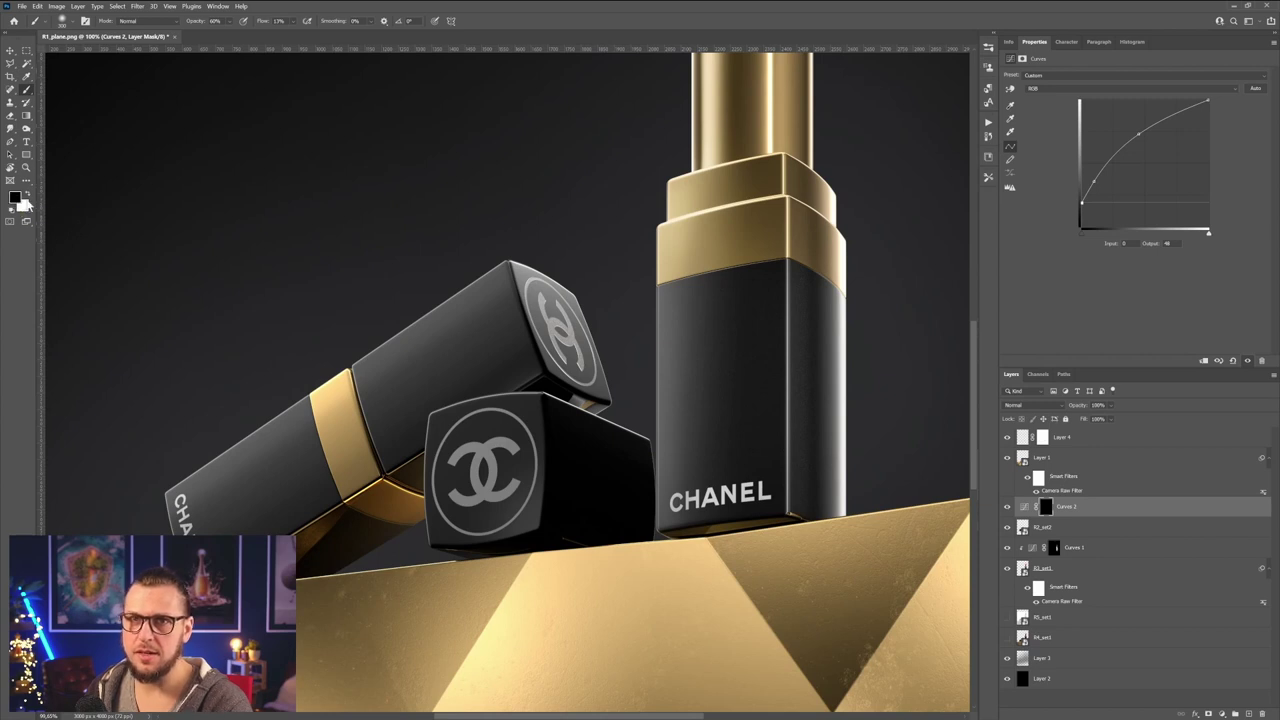
{"action": "key", "text": "x"}
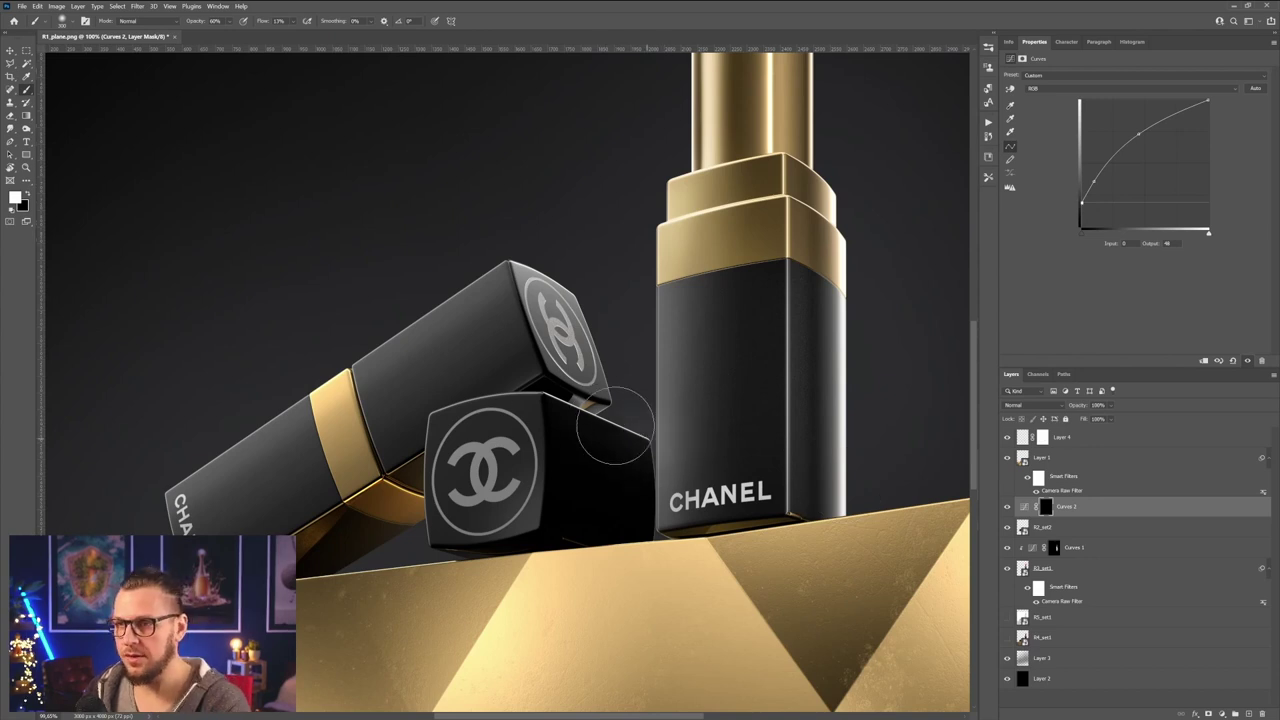
{"action": "left_click", "coordinate": [1072, 514], "text": "alt"}
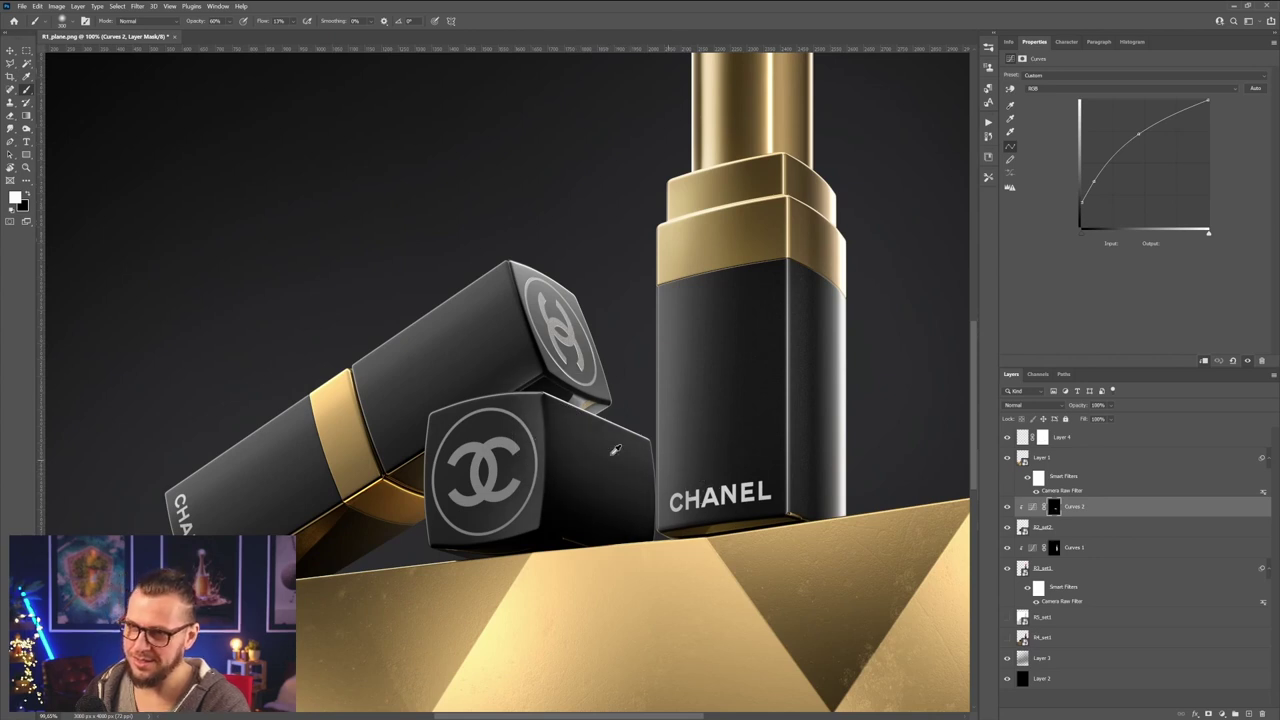
- Refine the Curves 2 mask in white near the front cap's corner edge, and make black the foreground colour
{"action": "scroll", "coordinate": [620, 450], "scroll_direction": "up", "scroll_amount": 3, "text": "alt"}
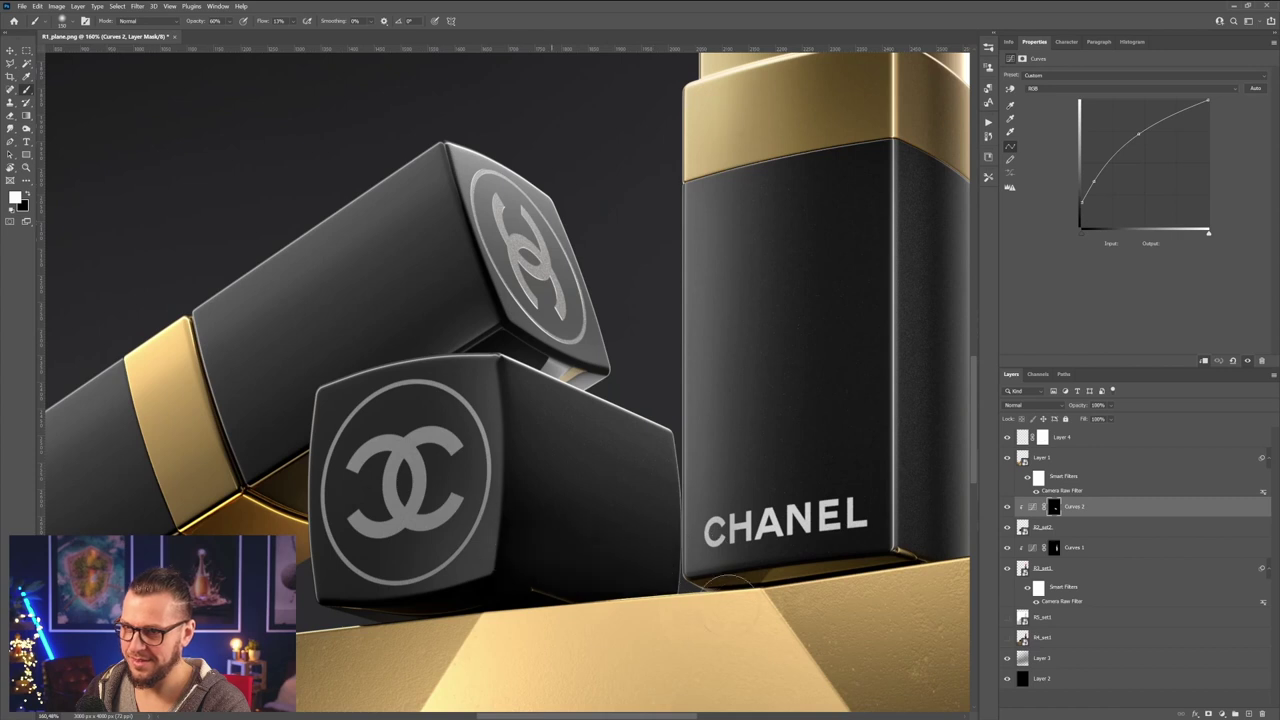
{"action": "key", "text": "x"}
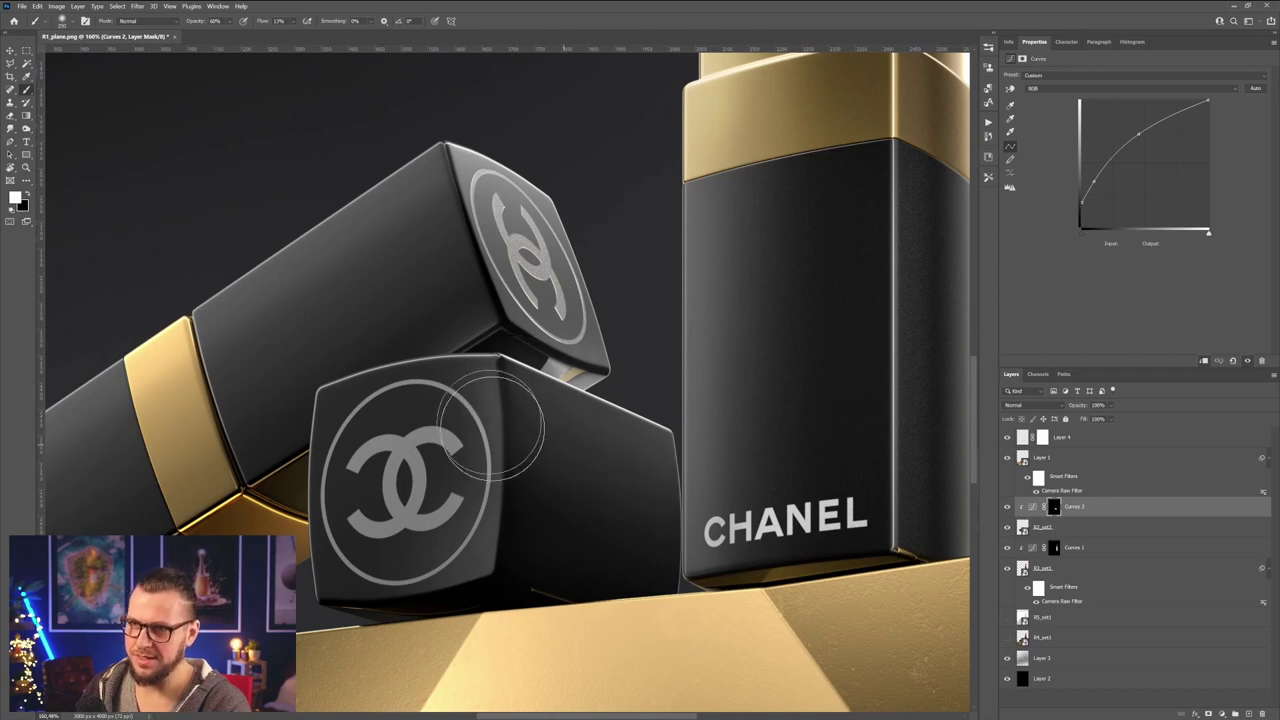
{"action": "key", "text": "x"}
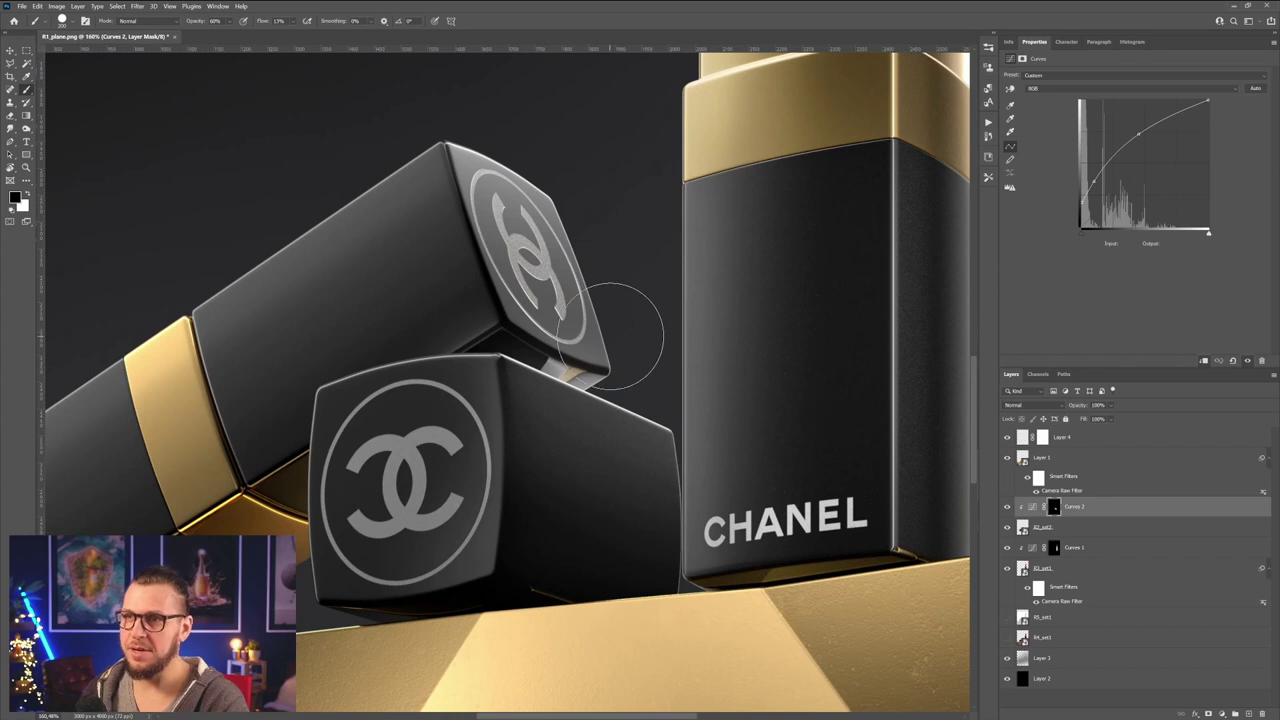
- Set the brush to 67% hardness with 100% opacity and flow, and paint black on the Curves 2 mask over the lying lipstick case
{"action": "right_click", "coordinate": [535, 300]}
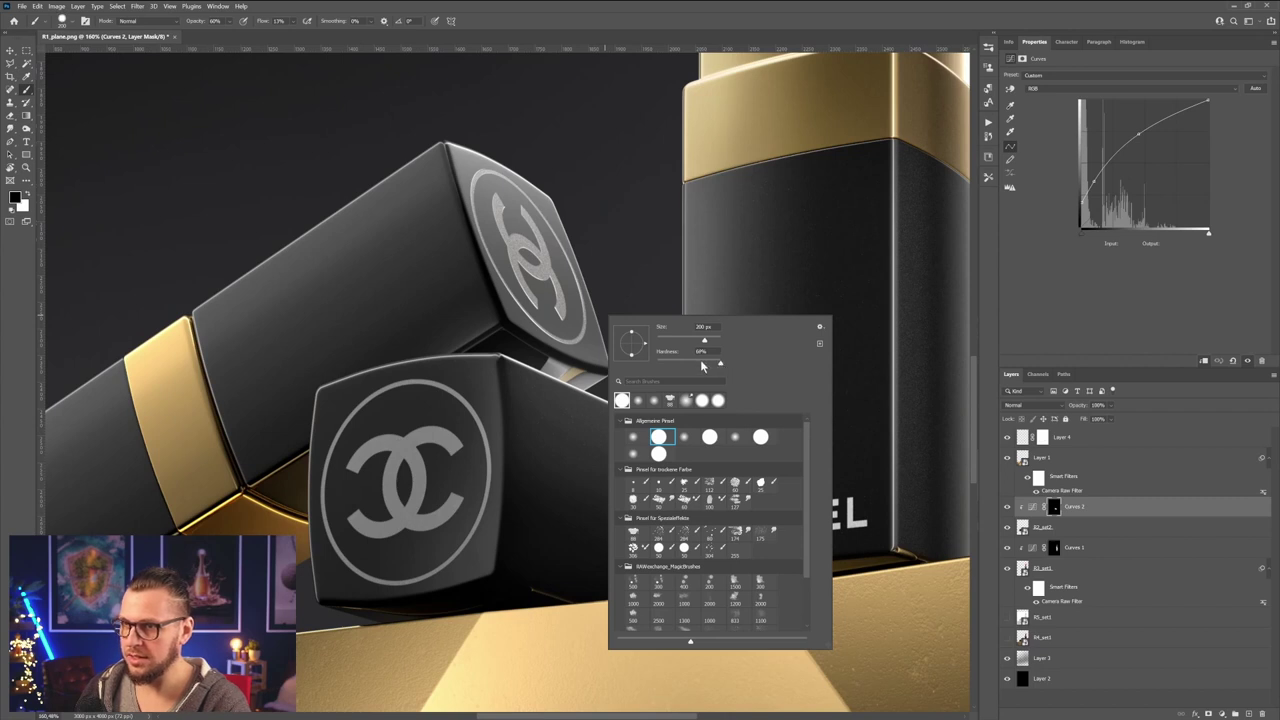
{"action": "left_click_drag", "start_coordinate": [699, 361], "coordinate": [700, 361]}
{"action": "left_click", "coordinate": [530, 299]}
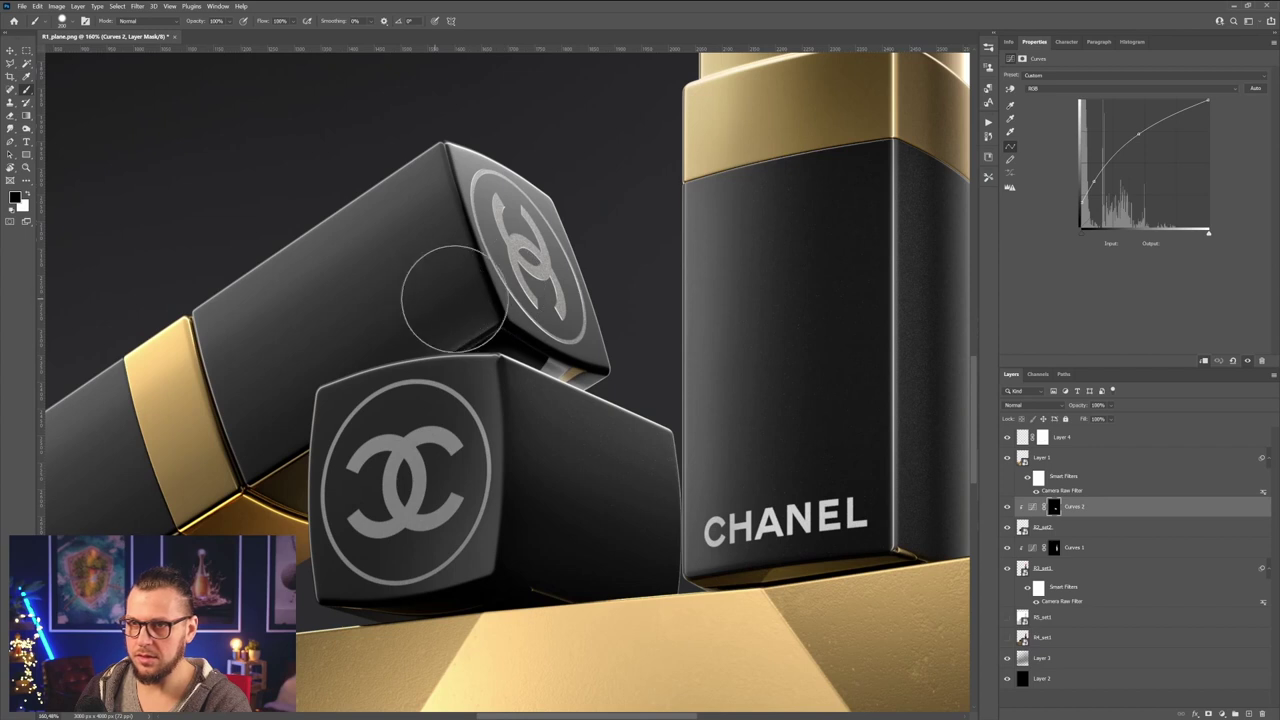
{"action": "scroll", "coordinate": [543, 315], "scroll_direction": "up", "scroll_amount": 3, "text": "alt"}
{"action": "scroll", "coordinate": [543, 315], "scroll_direction": "up", "scroll_amount": 1, "text": "alt"}
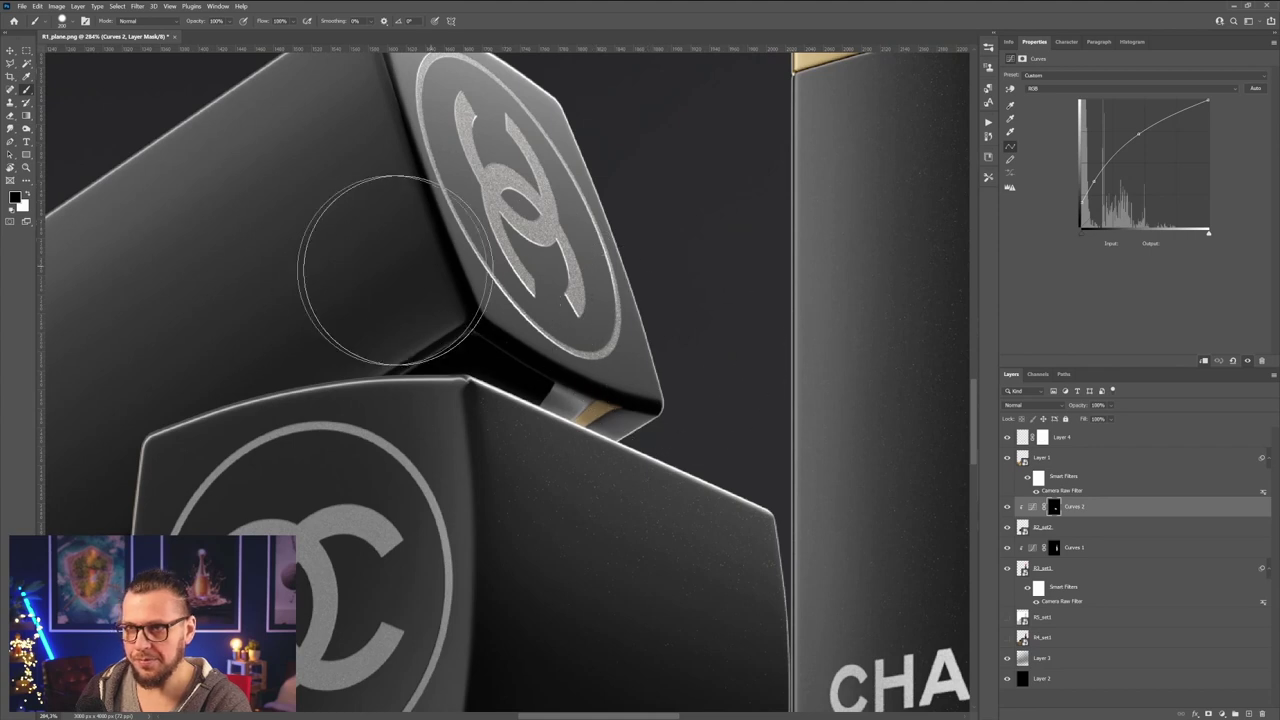
{"action": "scroll", "coordinate": [451, 337], "scroll_direction": "down", "scroll_amount": 2, "text": "alt"}
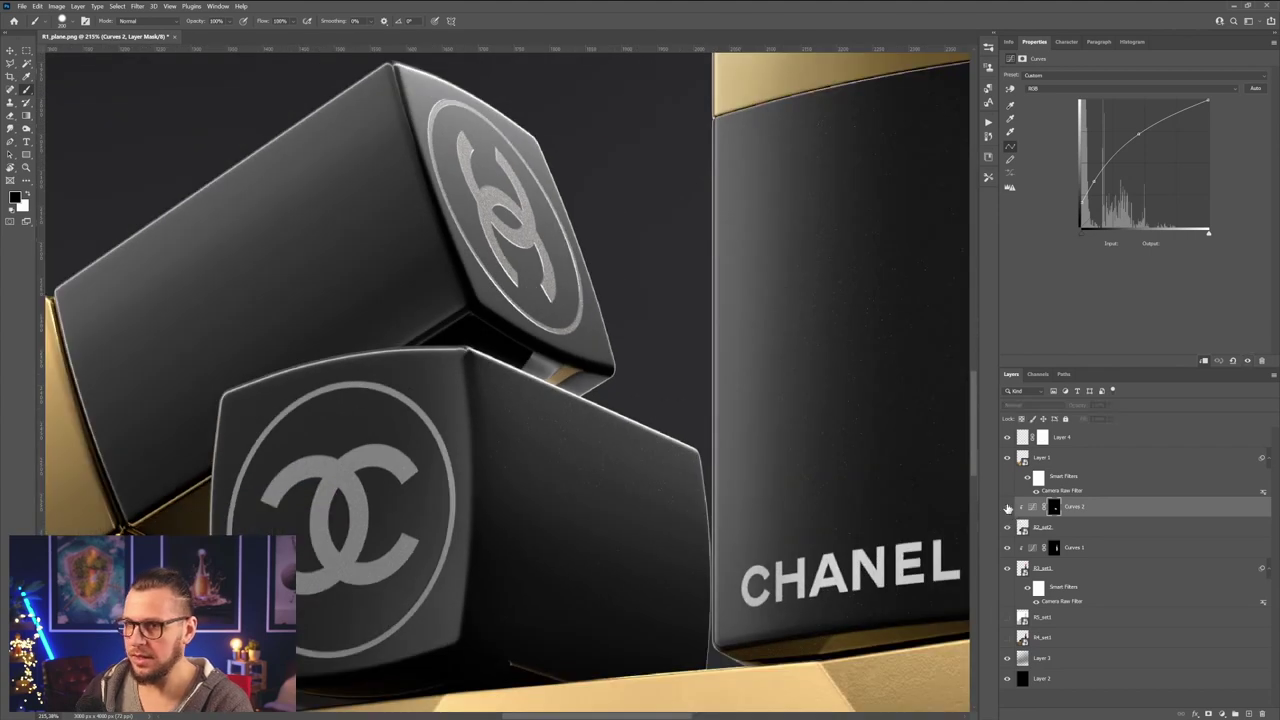
- Compare the front cap's dark side with Curves 2 hidden and shown, and examine the whole composition
{"action": "left_click", "coordinate": [1007, 507]}
{"action": "left_click", "coordinate": [1007, 507]}
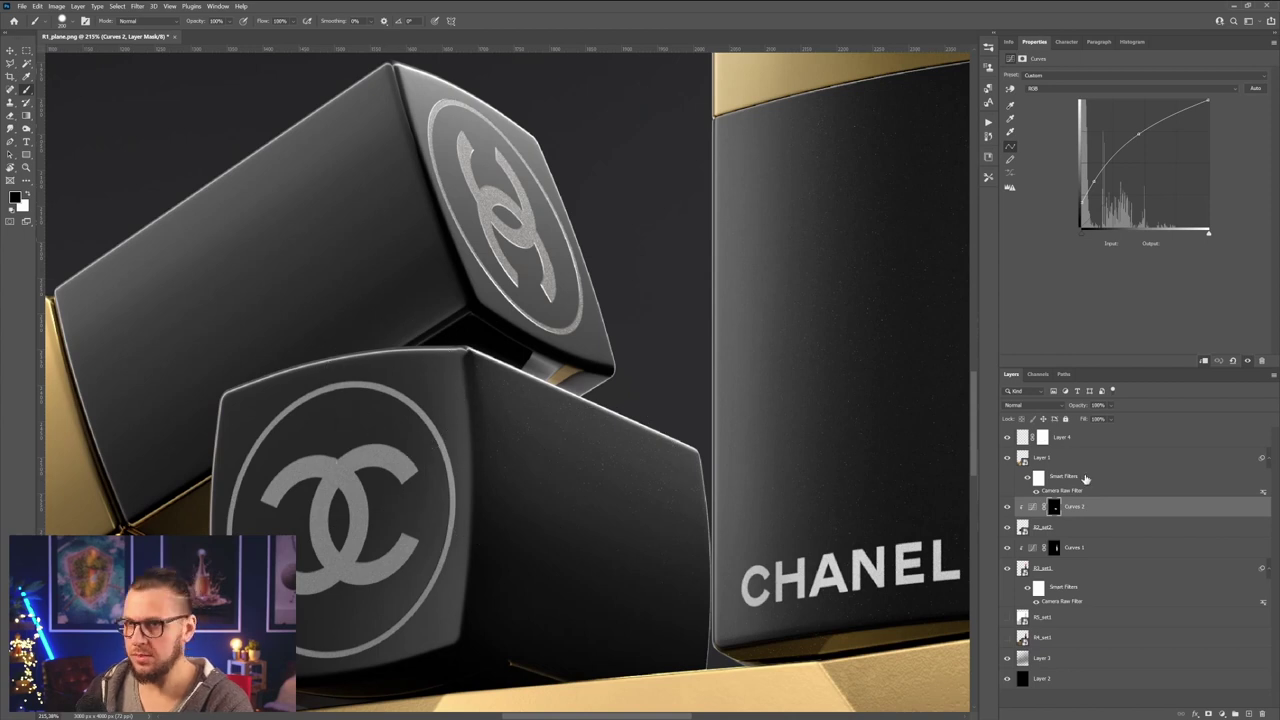
{"action": "left_click", "coordinate": [1007, 507]}
{"action": "left_click", "coordinate": [1007, 507]}
{"action": "left_click", "coordinate": [1007, 507]}
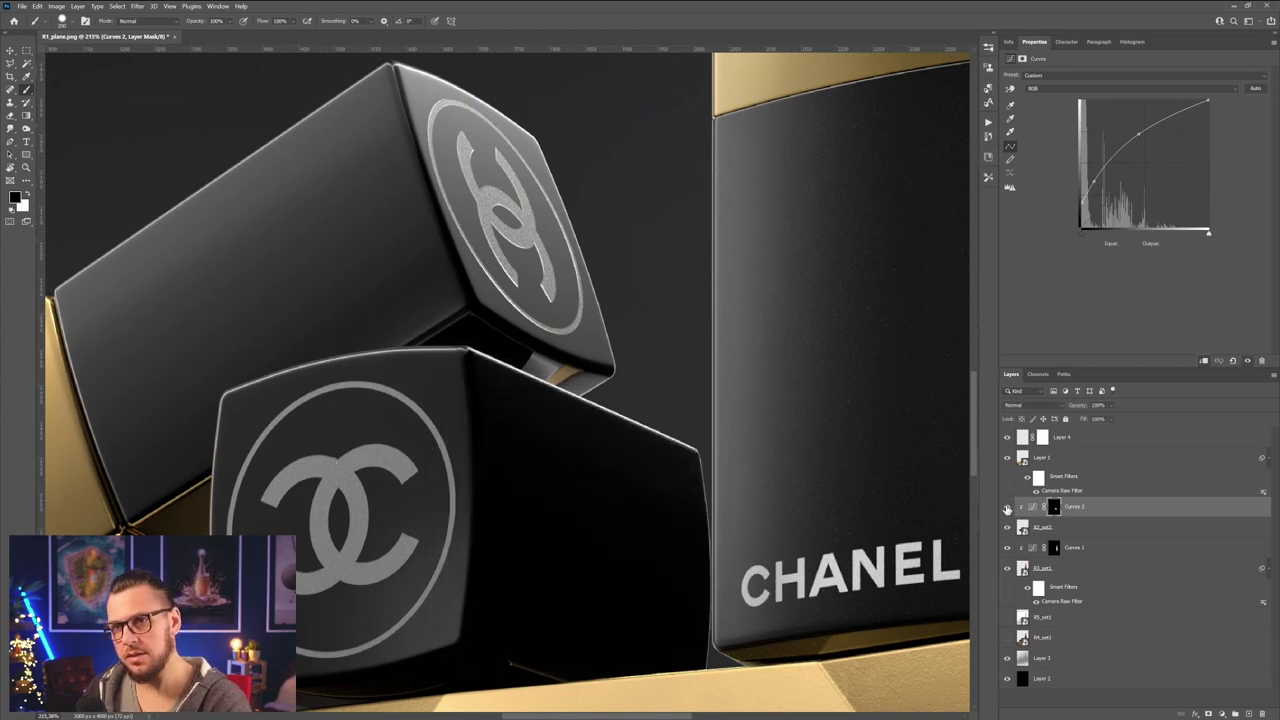
{"action": "left_click", "coordinate": [1007, 507]}
{"action": "scroll", "coordinate": [473, 516], "scroll_direction": "down", "scroll_amount": 2, "text": "alt"}
{"action": "scroll", "coordinate": [473, 516], "scroll_direction": "down", "scroll_amount": 3, "text": "alt"}
{"action": "scroll", "coordinate": [470, 525], "scroll_direction": "up", "scroll_amount": 3, "text": "alt"}
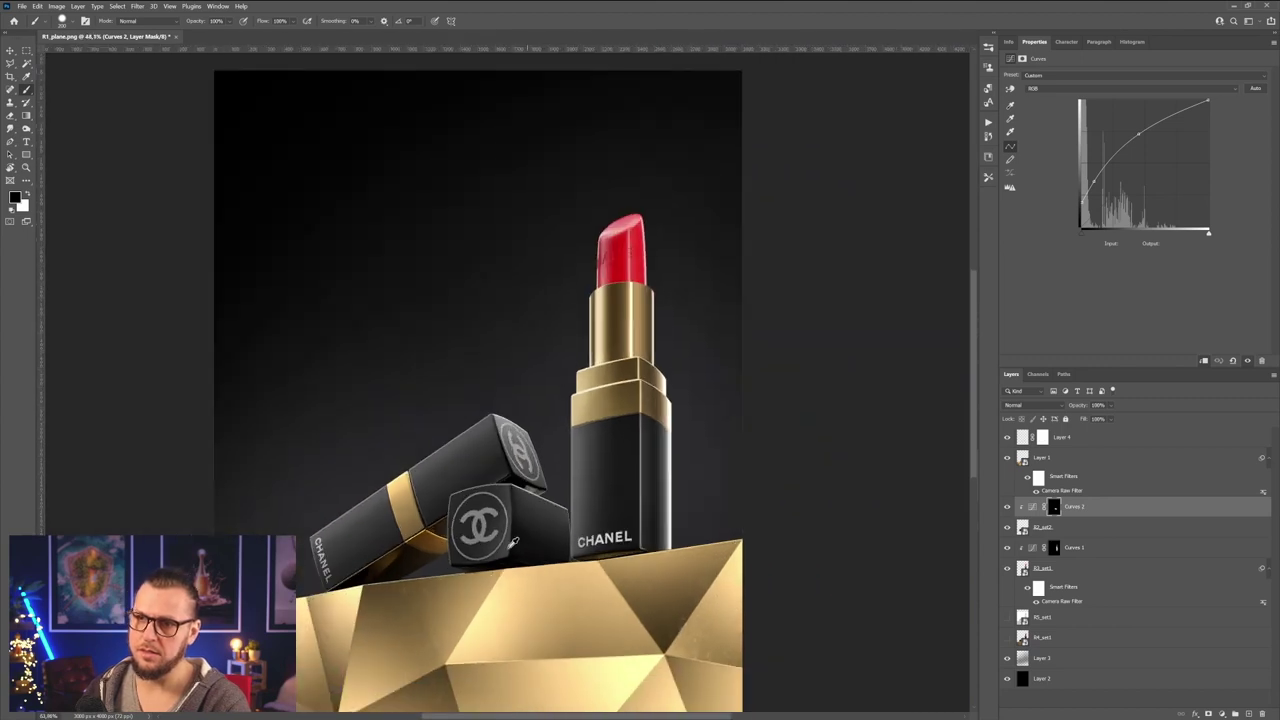
- Choose a soft round brush with 0% hardness and 22% opacity, and paint black on the Curves 2 mask near the front cap's upper corner
{"action": "scroll", "coordinate": [470, 530], "scroll_direction": "up", "scroll_amount": 2, "text": "alt"}
{"action": "right_click", "coordinate": [540, 505]}
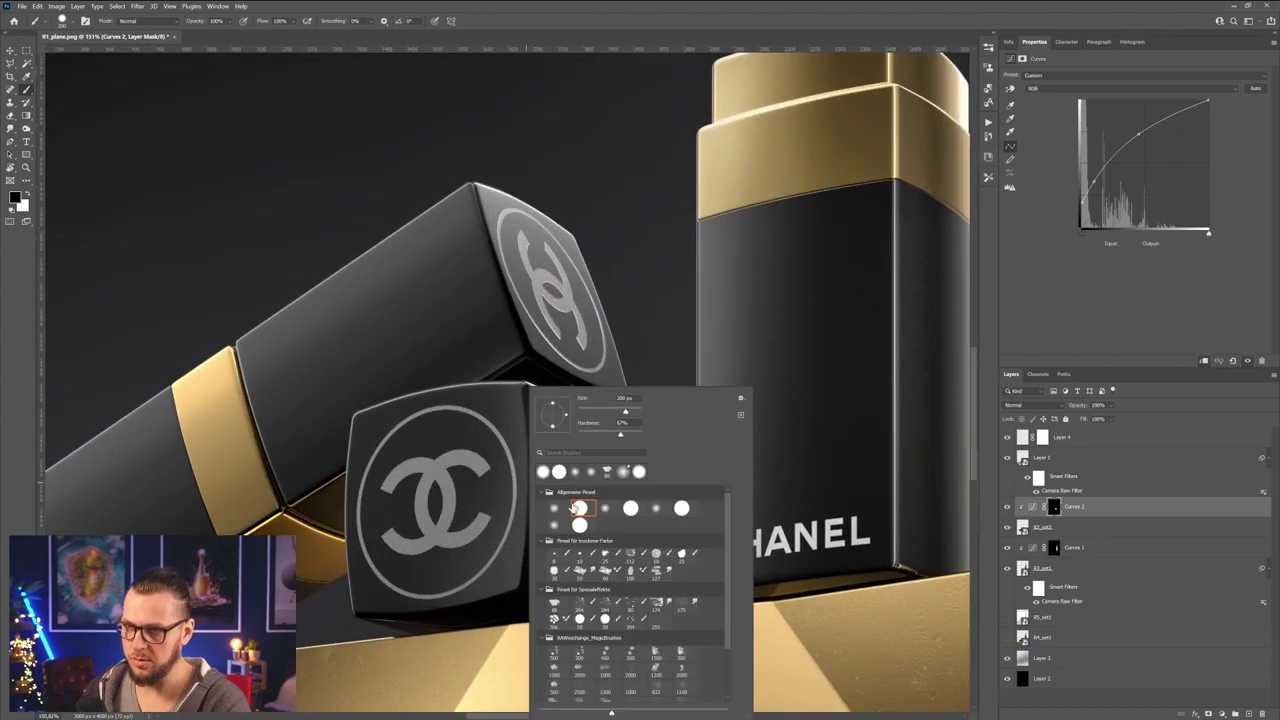
{"action": "left_click", "coordinate": [552, 509]}
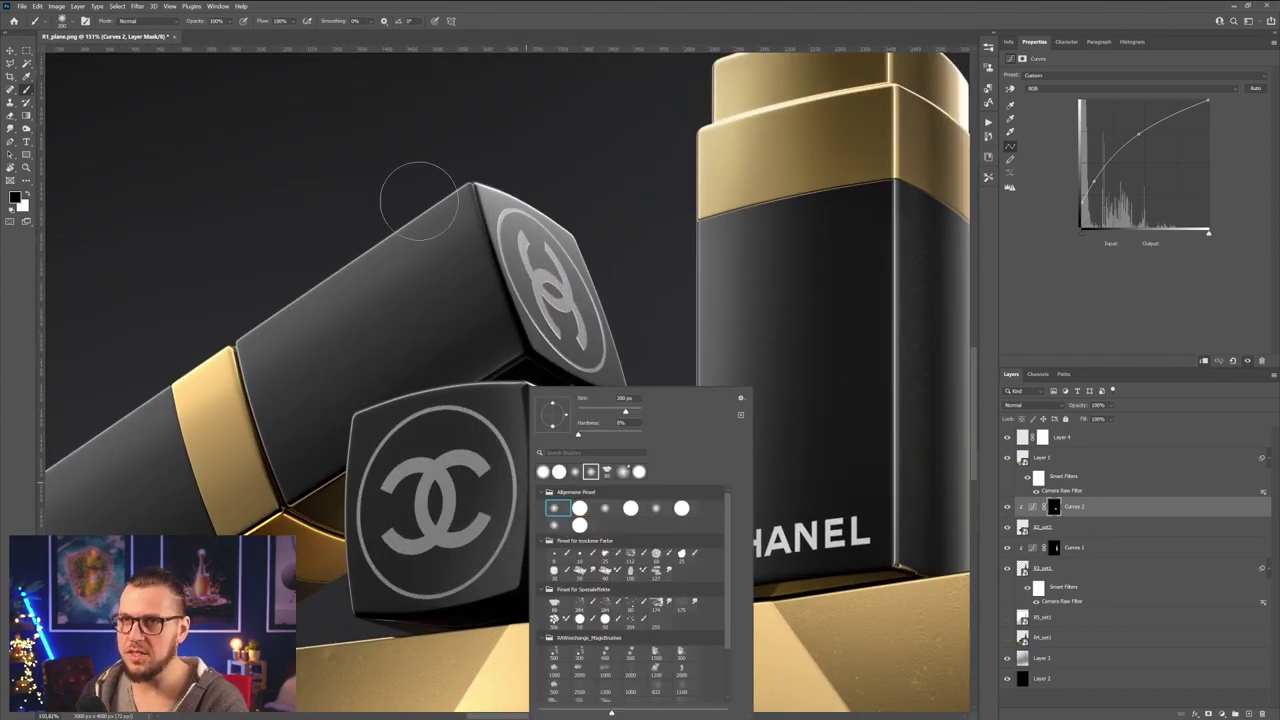
{"action": "left_click", "coordinate": [309, 117]}
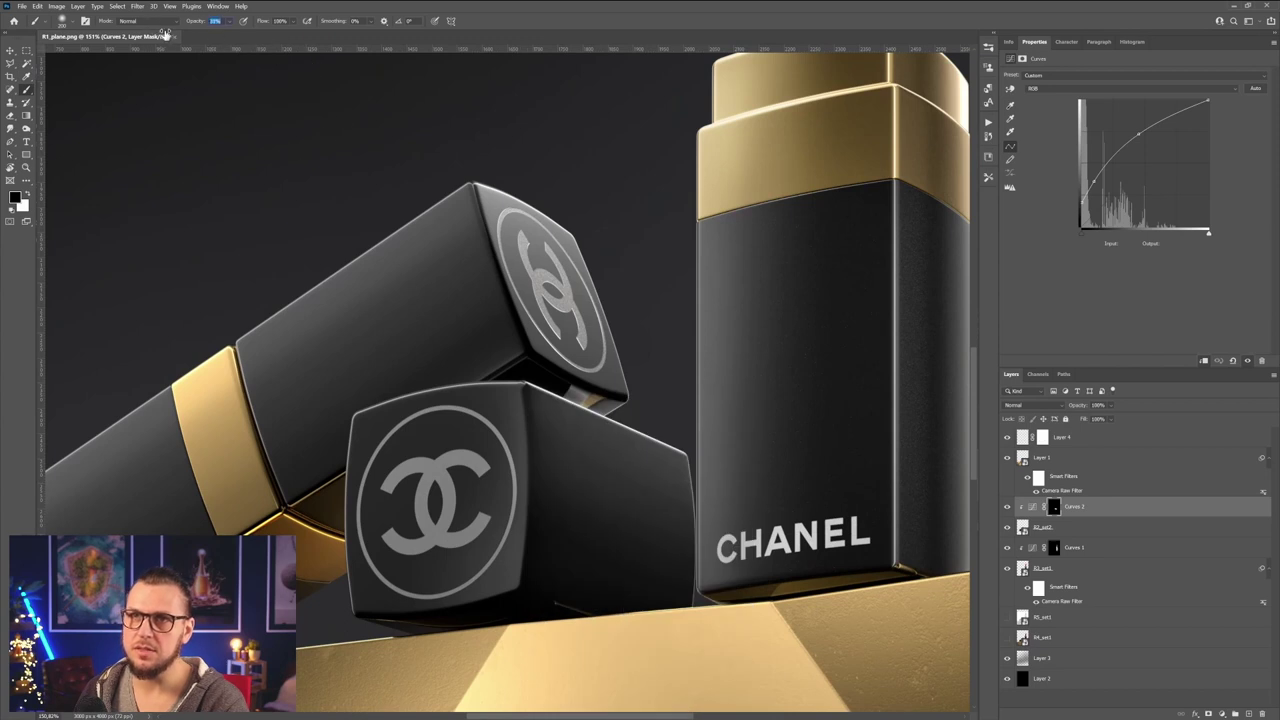
{"action": "mouse_move", "coordinate": [500, 383]}
{"action": "left_mouse_down"}
{"action": "mouse_move", "coordinate": [493, 475]}
{"action": "mouse_move", "coordinate": [499, 397]}
{"action": "left_mouse_up"}
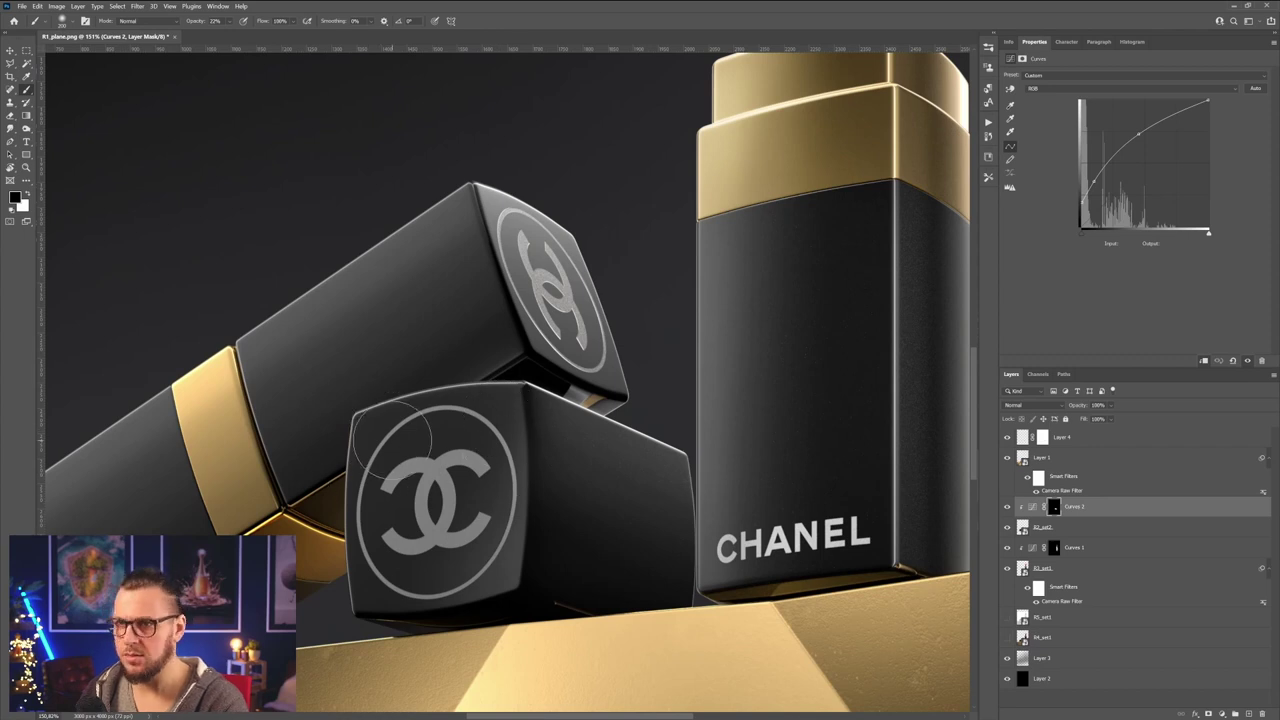
{"action": "scroll", "coordinate": [395, 418], "scroll_direction": "down", "scroll_amount": 2, "text": "alt"}
{"action": "scroll", "coordinate": [395, 418], "scroll_direction": "down", "scroll_amount": 3, "text": "alt"}
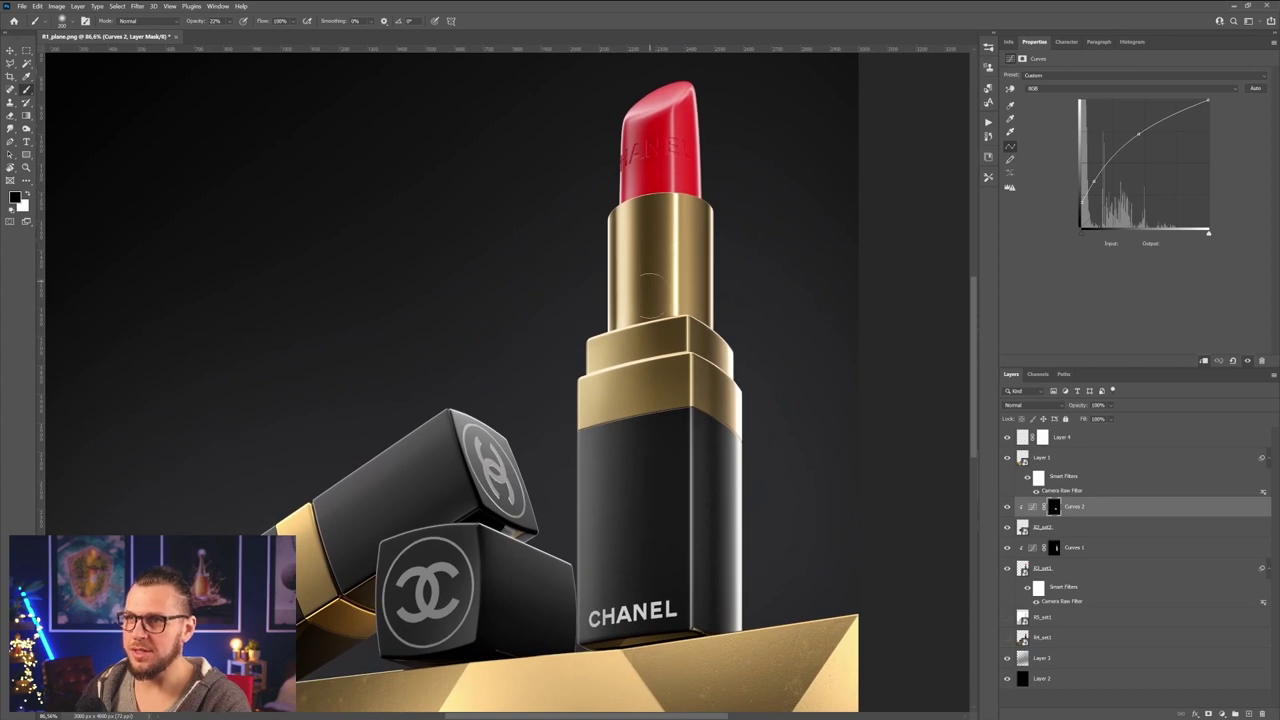
{"action": "left_click_drag", "start_coordinate": [666, 436], "coordinate": [670, 413]}
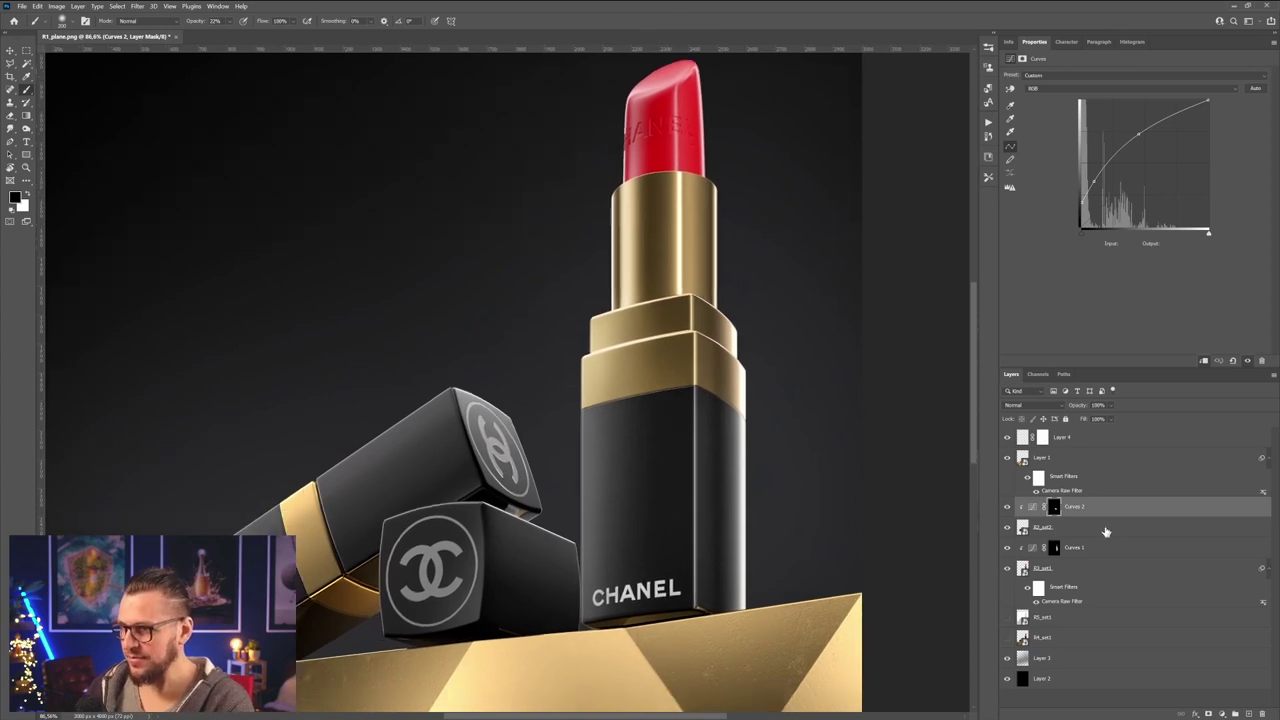
- Add a Curves adjustment clipped to R3_set1, bend its curve downward to darken the upright lipstick, and make its mask black
{"action": "left_click", "coordinate": [1015, 462]}
{"action": "left_click", "coordinate": [1048, 570]}
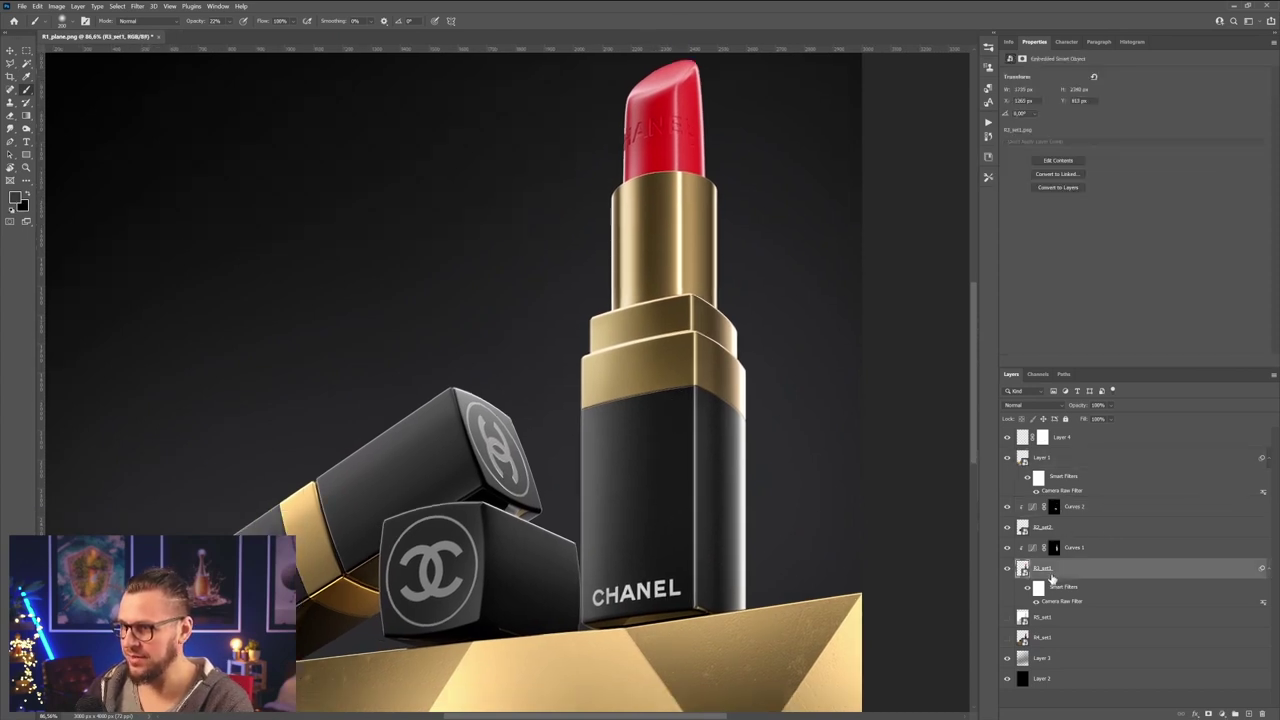
{"action": "left_click", "coordinate": [1221, 715]}
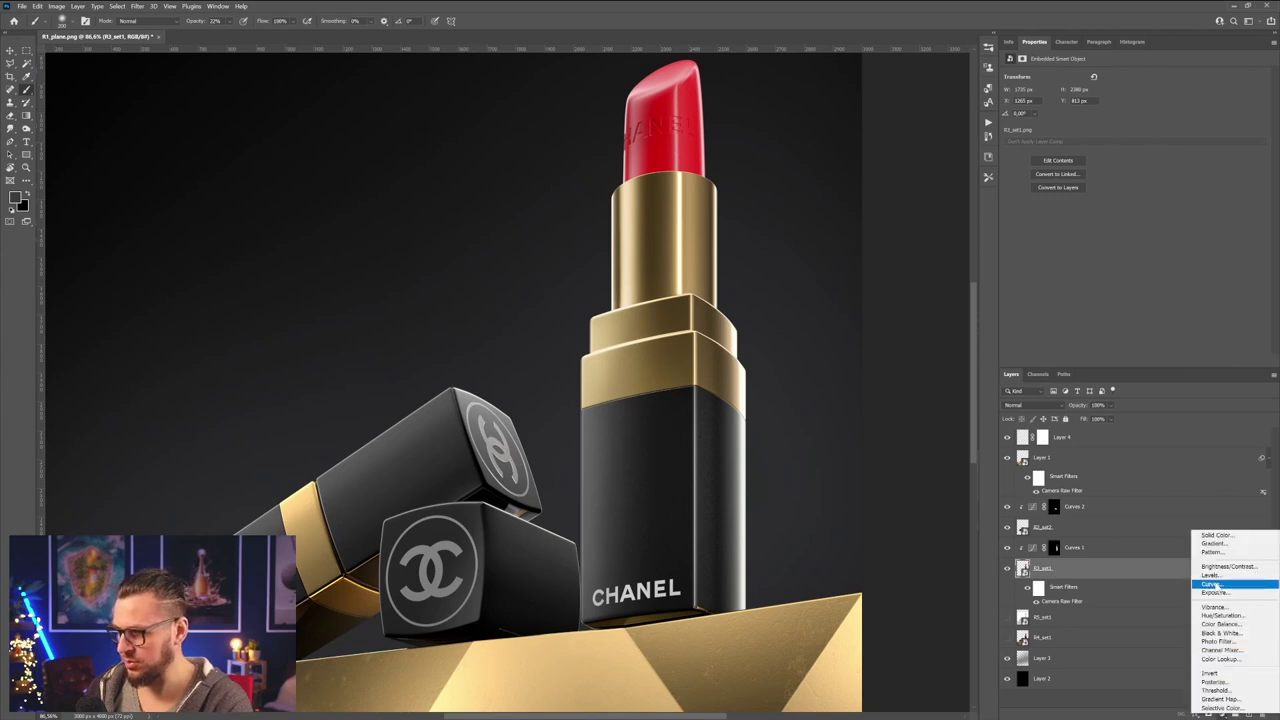
{"action": "left_click", "coordinate": [1232, 586]}
{"action": "mouse_move", "coordinate": [1146, 160]}
{"action": "left_mouse_down"}
{"action": "mouse_move", "coordinate": [1150, 182]}
{"action": "mouse_move", "coordinate": [1152, 166]}
{"action": "mouse_move", "coordinate": [1159, 176]}
{"action": "left_mouse_up"}
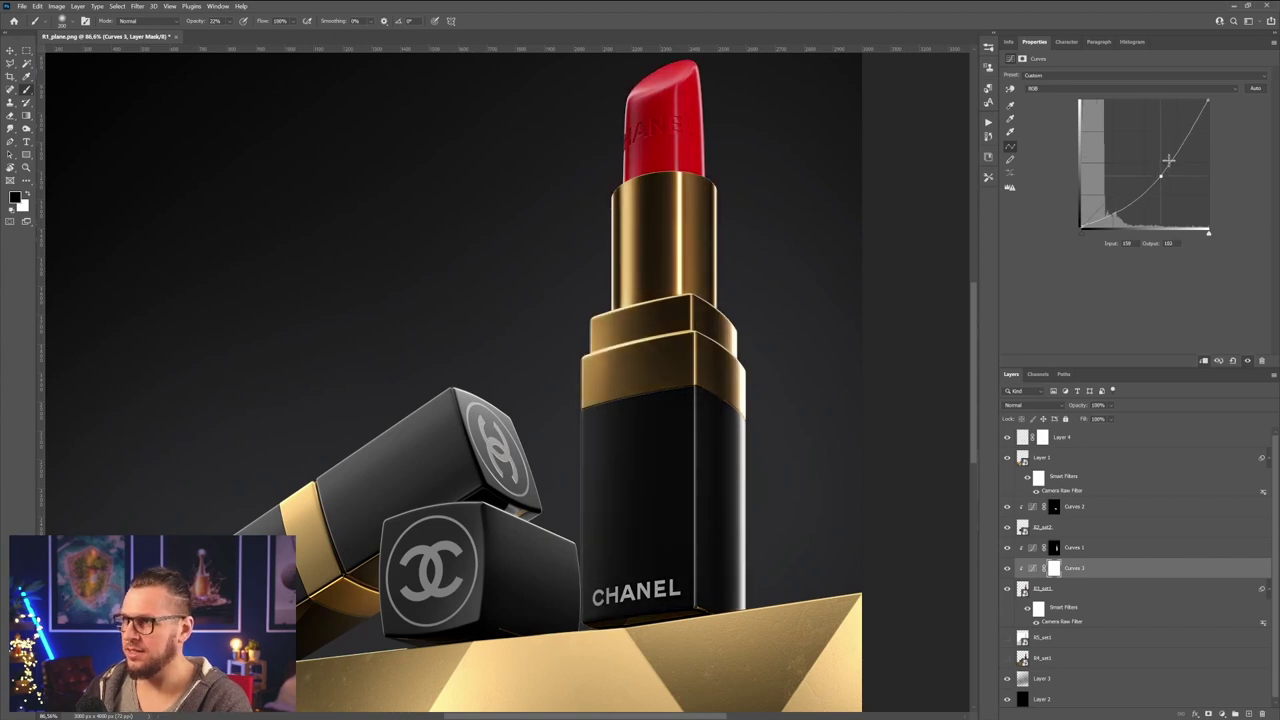
{"action": "left_click_drag", "start_coordinate": [1118, 207], "coordinate": [1118, 204]}
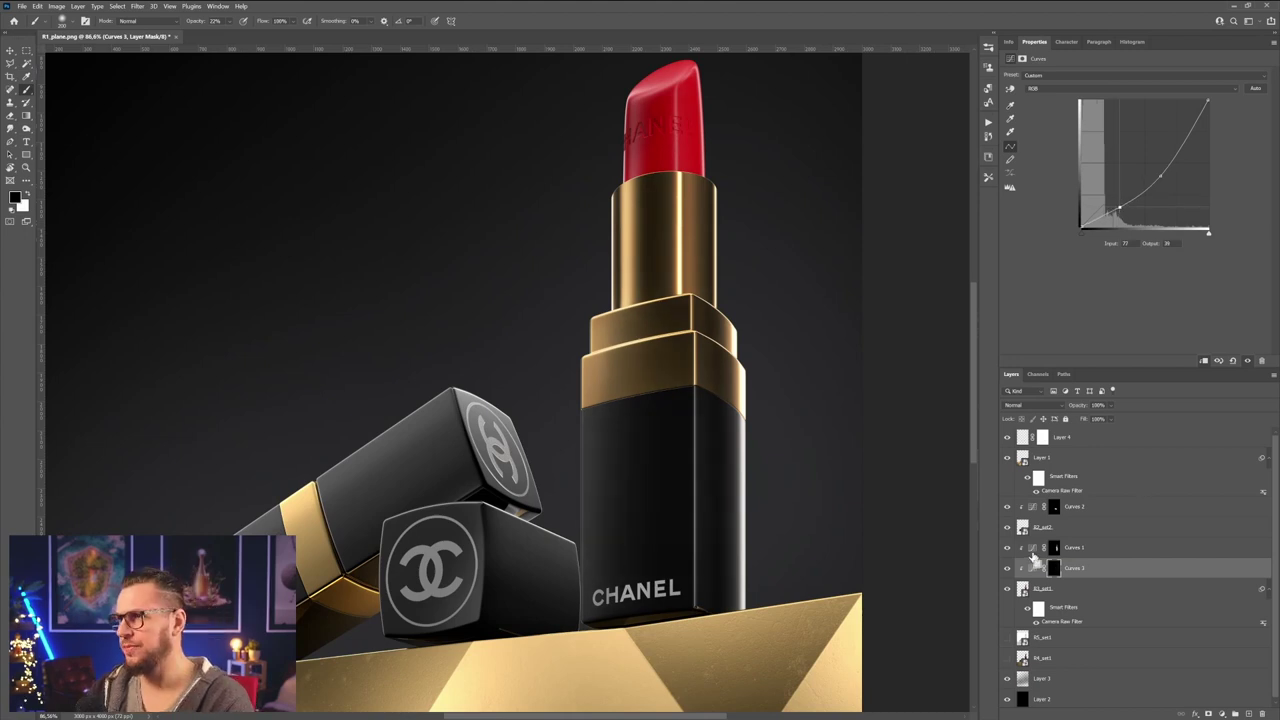
{"action": "left_click", "coordinate": [1033, 558], "text": "alt"}
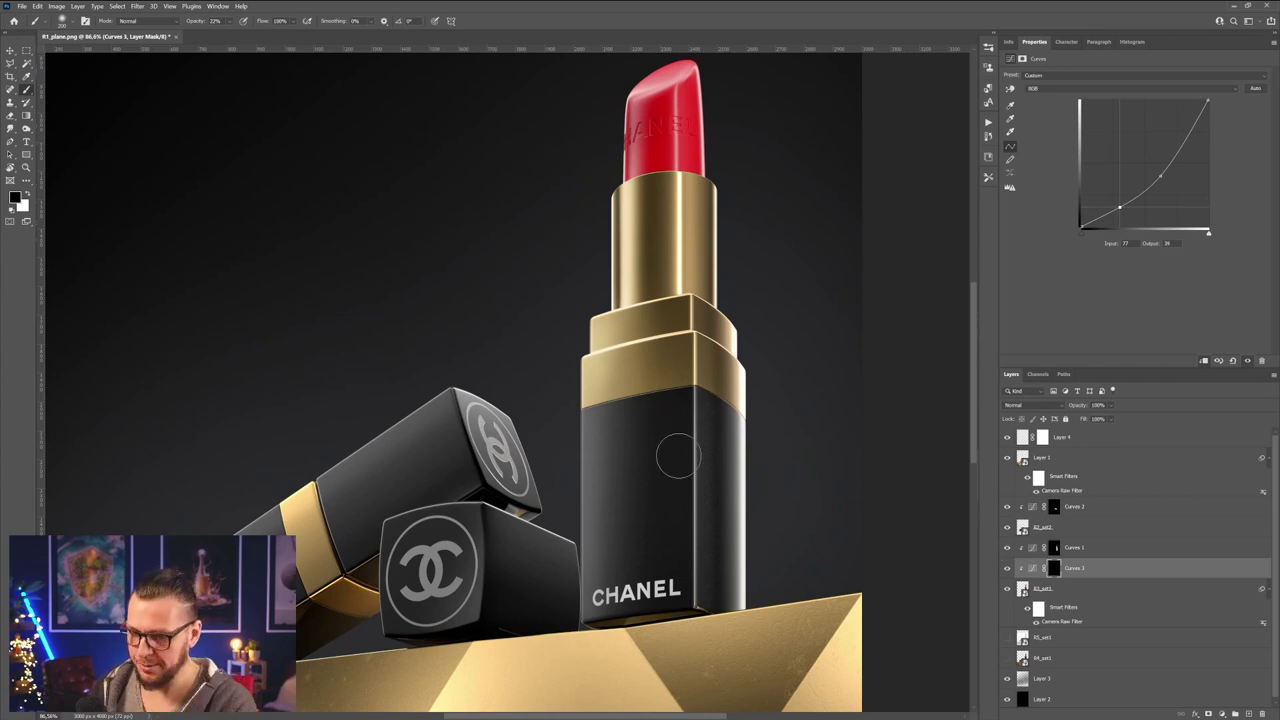
- Paint white at 100% opacity and 5% flow on the Curves 3 mask to darken the upright lipstick's gold tube and collar
{"action": "key", "text": "bracketright"}
{"action": "left_click", "coordinate": [29, 195]}
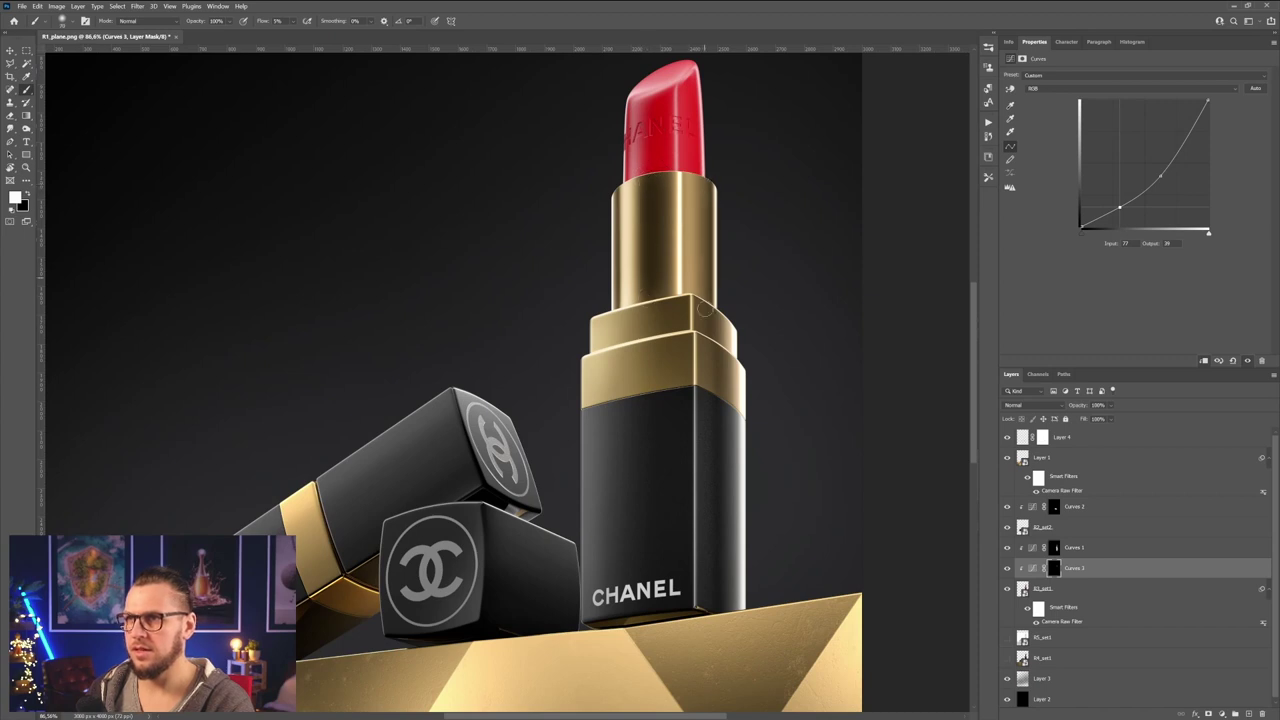
{"action": "scroll", "coordinate": [708, 213], "scroll_direction": "up", "scroll_amount": 2, "text": "alt"}
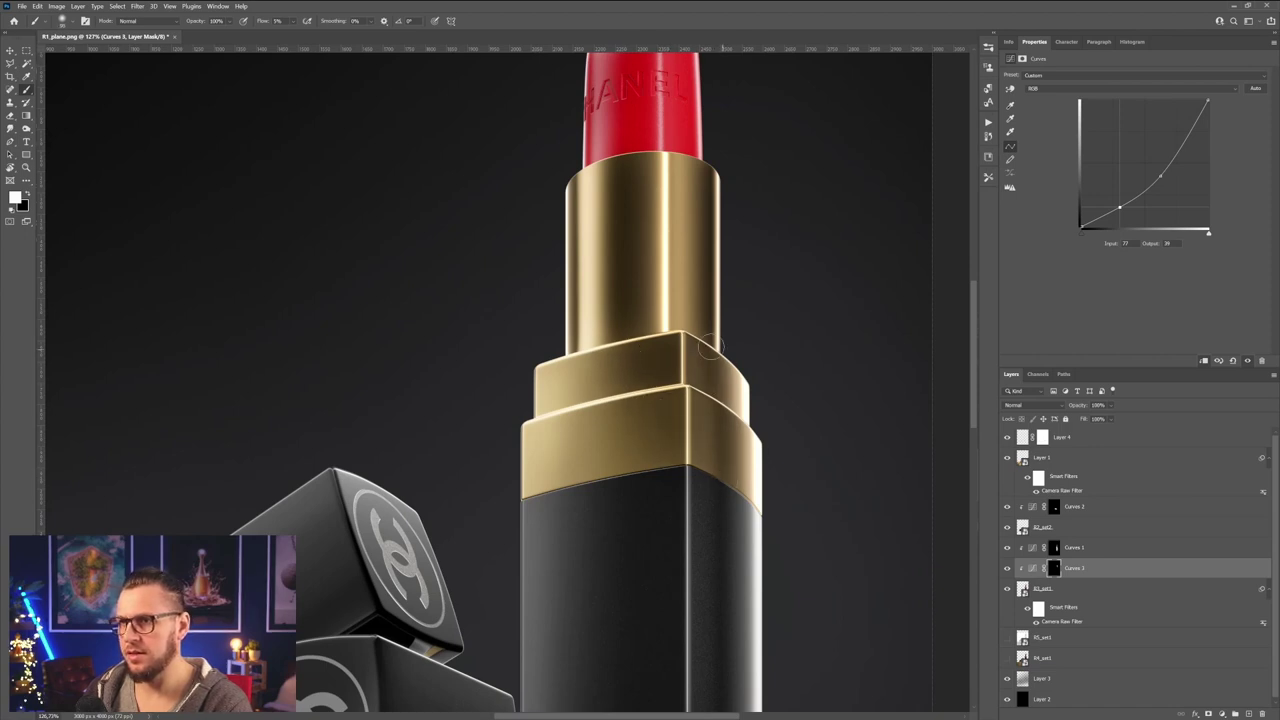
{"action": "scroll", "coordinate": [736, 516], "scroll_direction": "down", "scroll_amount": 6, "text": "alt"}
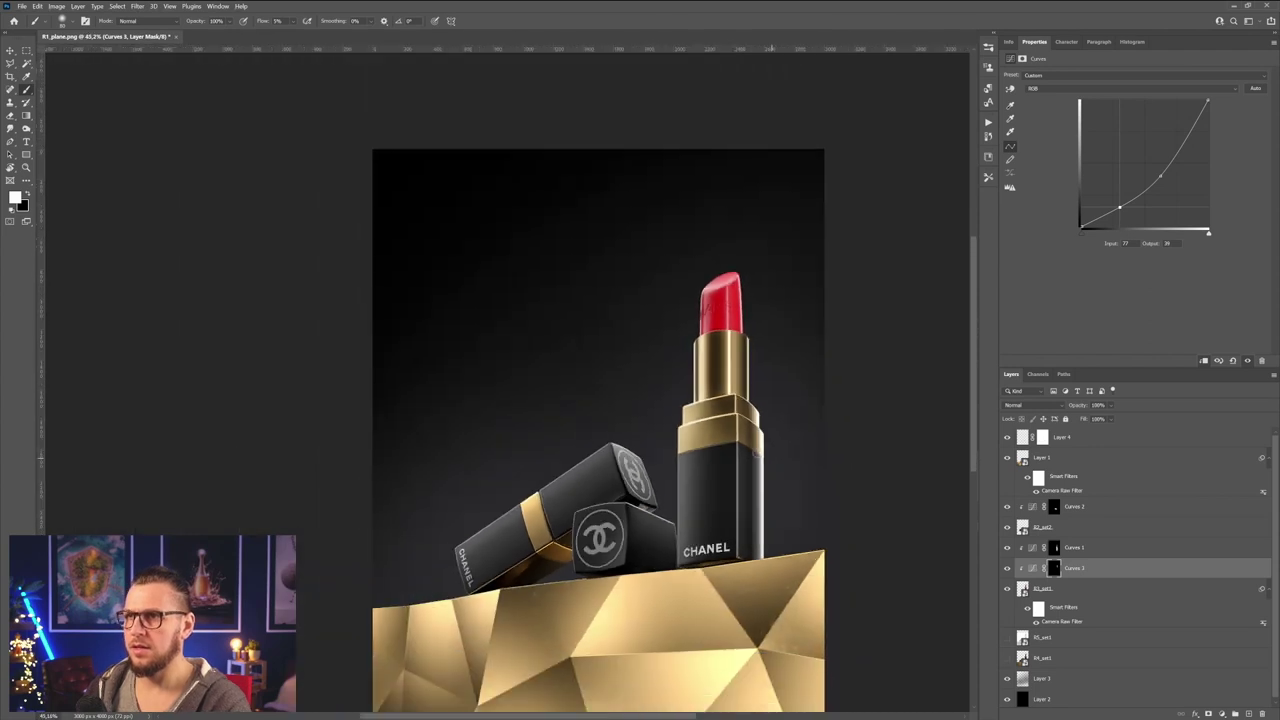
{"action": "scroll", "coordinate": [745, 450], "scroll_direction": "up", "scroll_amount": 4, "text": "alt"}
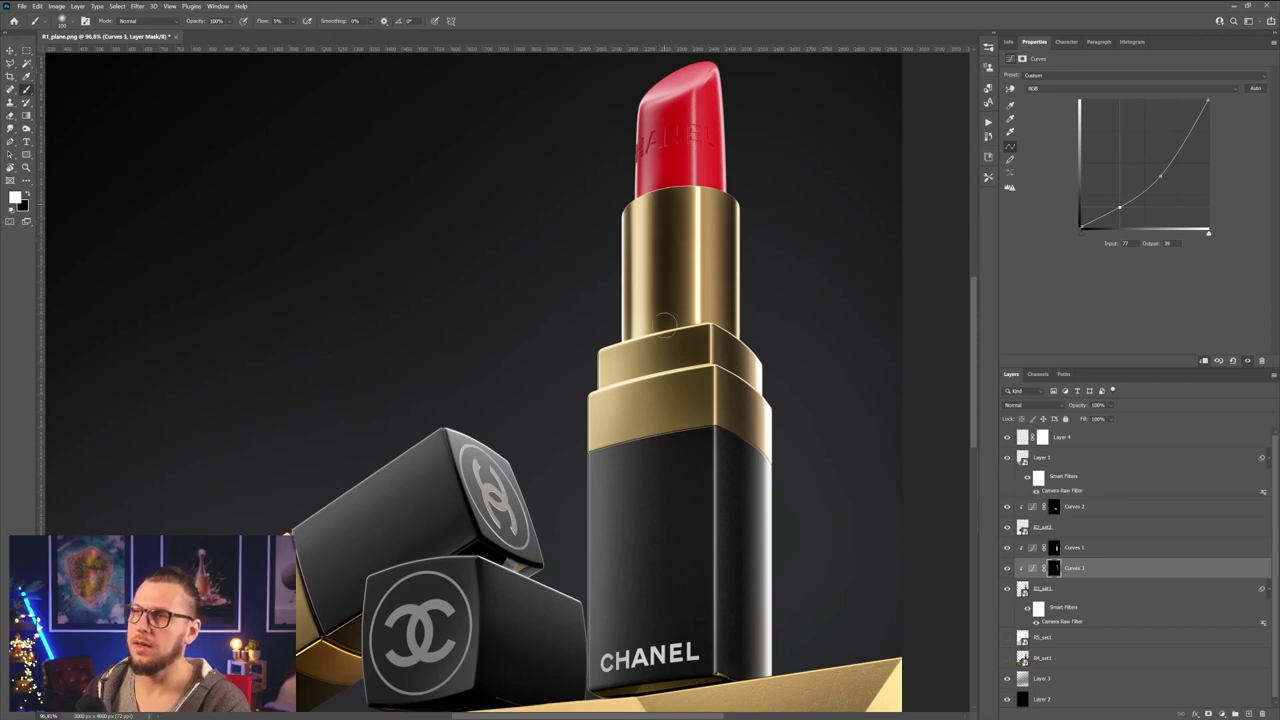
- Continue painting white on the Curves 3 mask over the red lipstick bullet and the gold tube's base, adapting the brush size
{"action": "scroll", "coordinate": [668, 190], "scroll_direction": "up", "scroll_amount": 2, "text": "alt"}
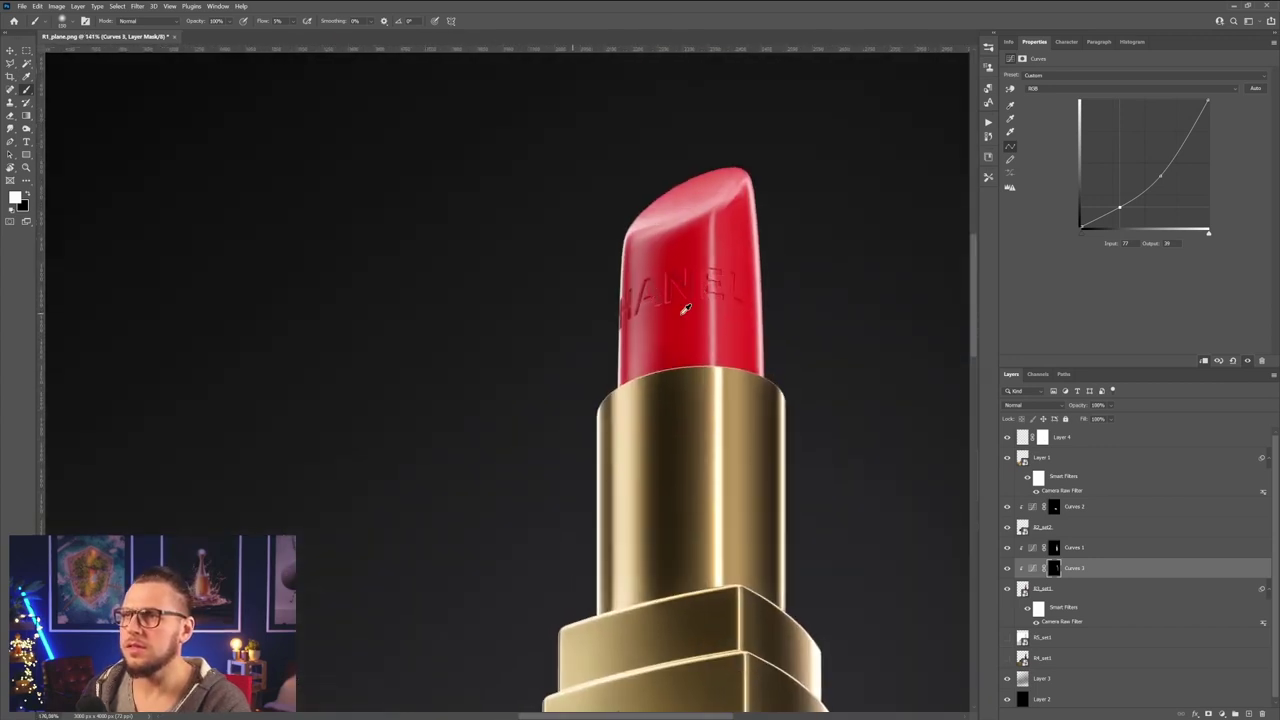
{"action": "scroll", "coordinate": [685, 309], "scroll_direction": "up", "scroll_amount": 1, "text": "alt"}
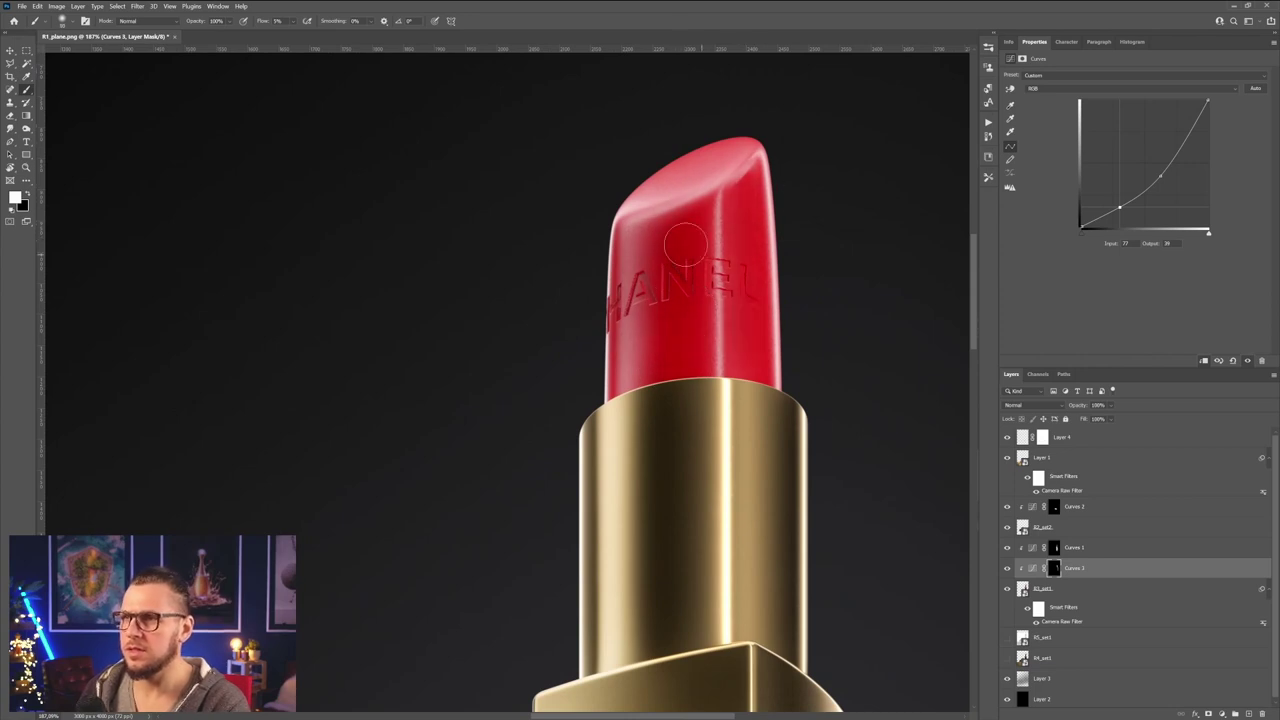
{"action": "scroll", "coordinate": [699, 354], "scroll_direction": "down", "scroll_amount": 3, "text": "alt"}
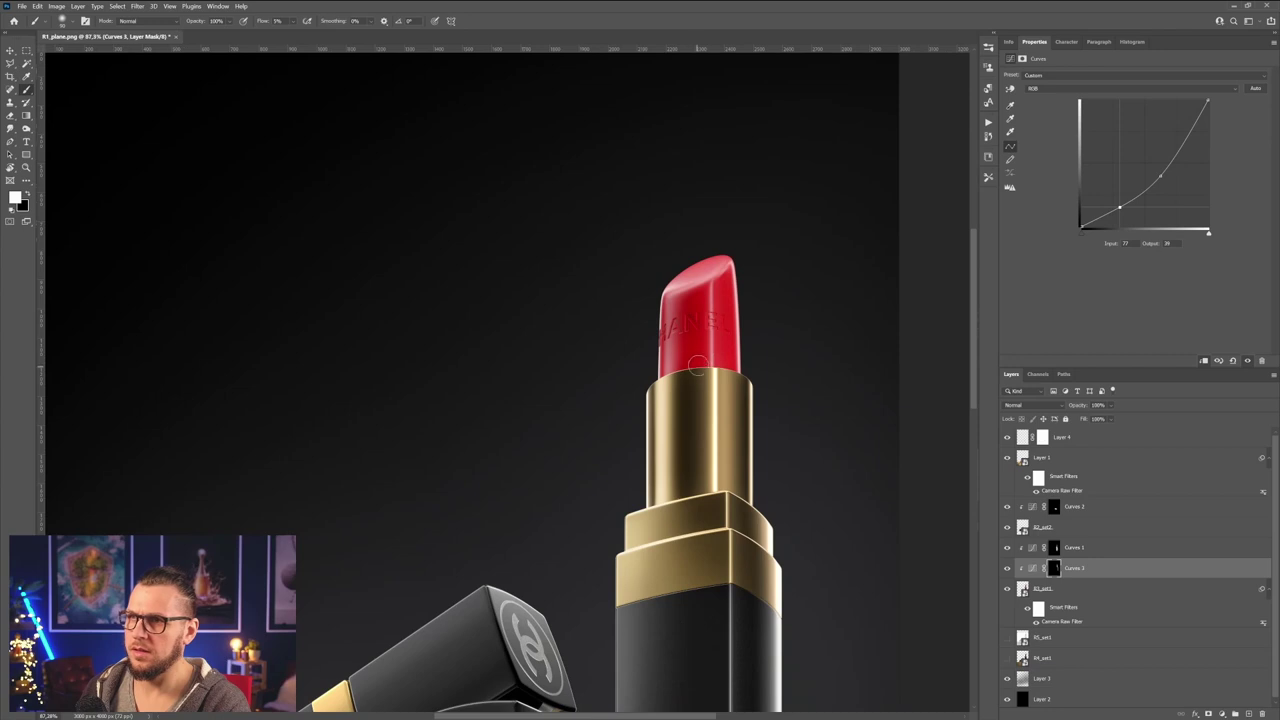
{"action": "scroll", "coordinate": [700, 323], "scroll_direction": "up", "scroll_amount": 3, "text": "alt"}
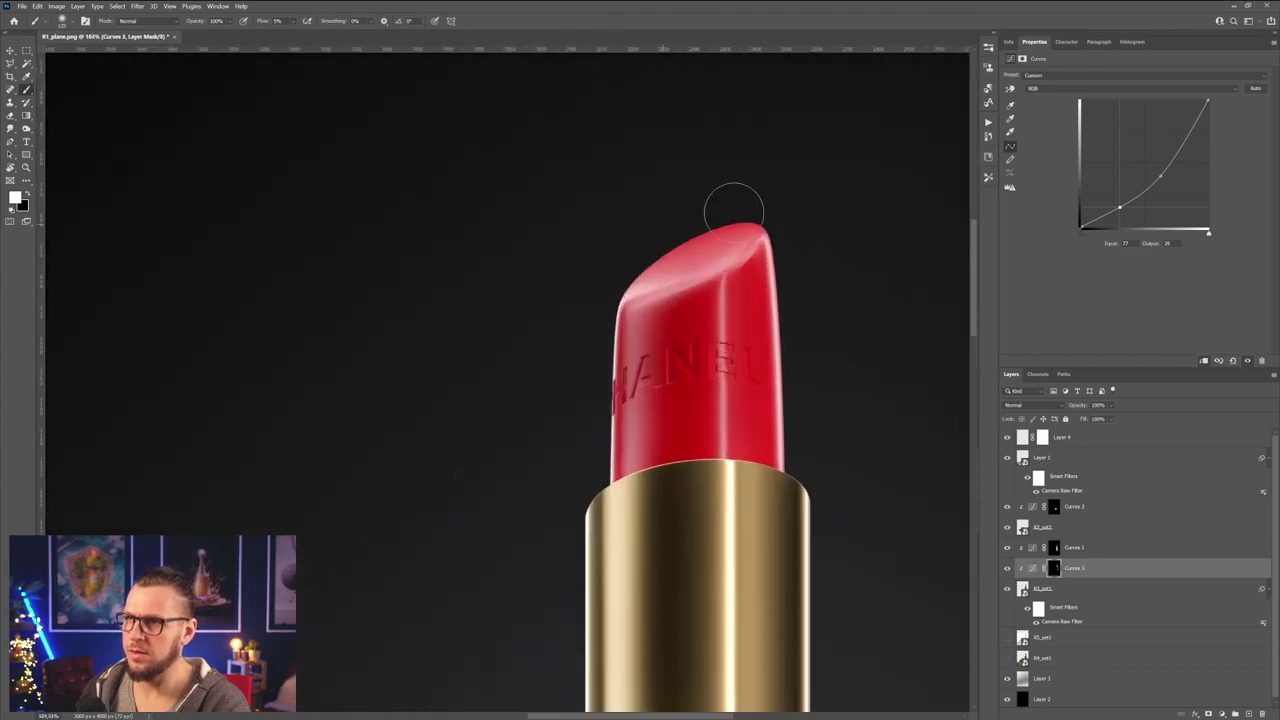
{"action": "scroll", "coordinate": [682, 385], "scroll_direction": "down", "scroll_amount": 3, "text": "alt"}
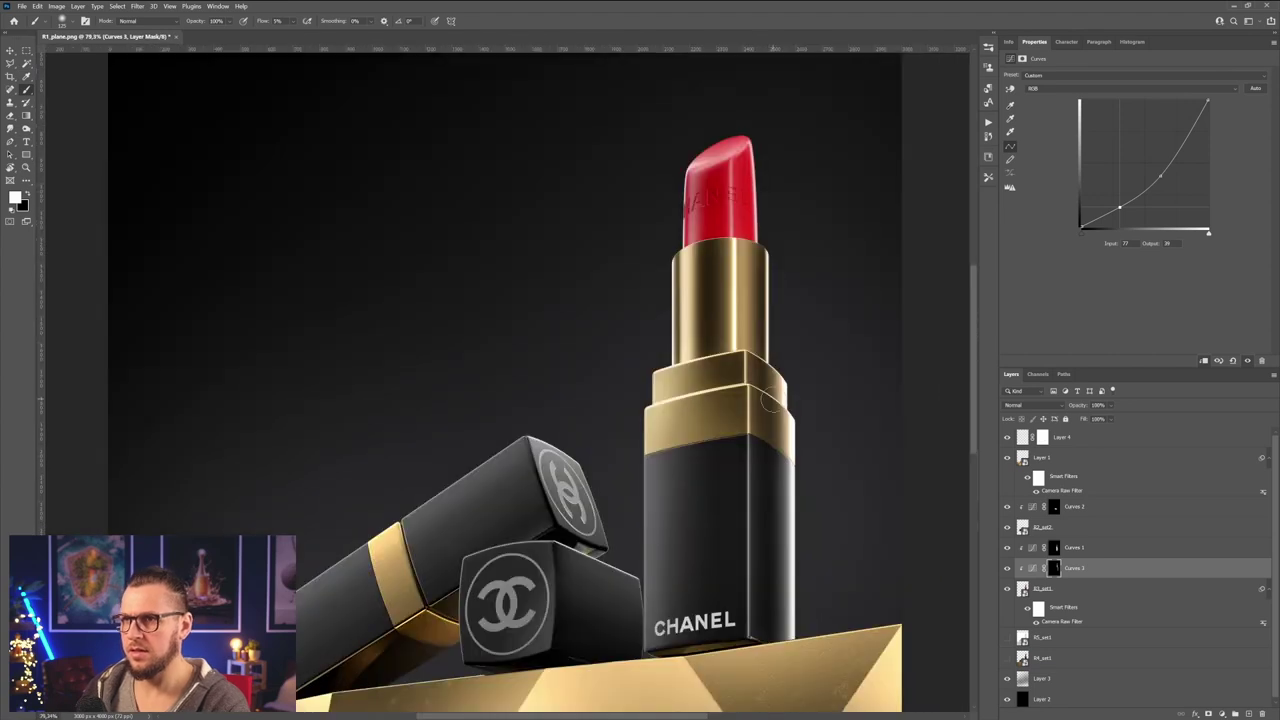
{"action": "scroll", "coordinate": [772, 398], "scroll_direction": "up", "scroll_amount": 4, "text": "alt"}
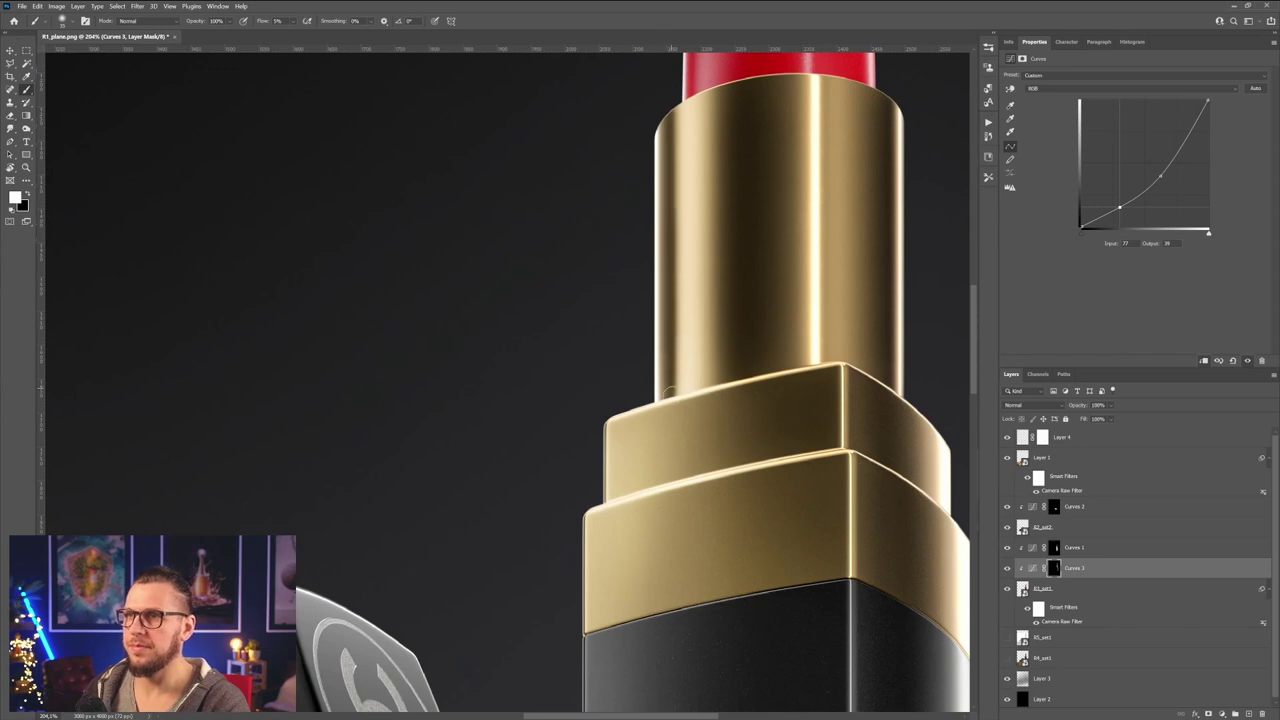
{"action": "scroll", "coordinate": [687, 342], "scroll_direction": "down", "scroll_amount": 5, "text": "alt"}
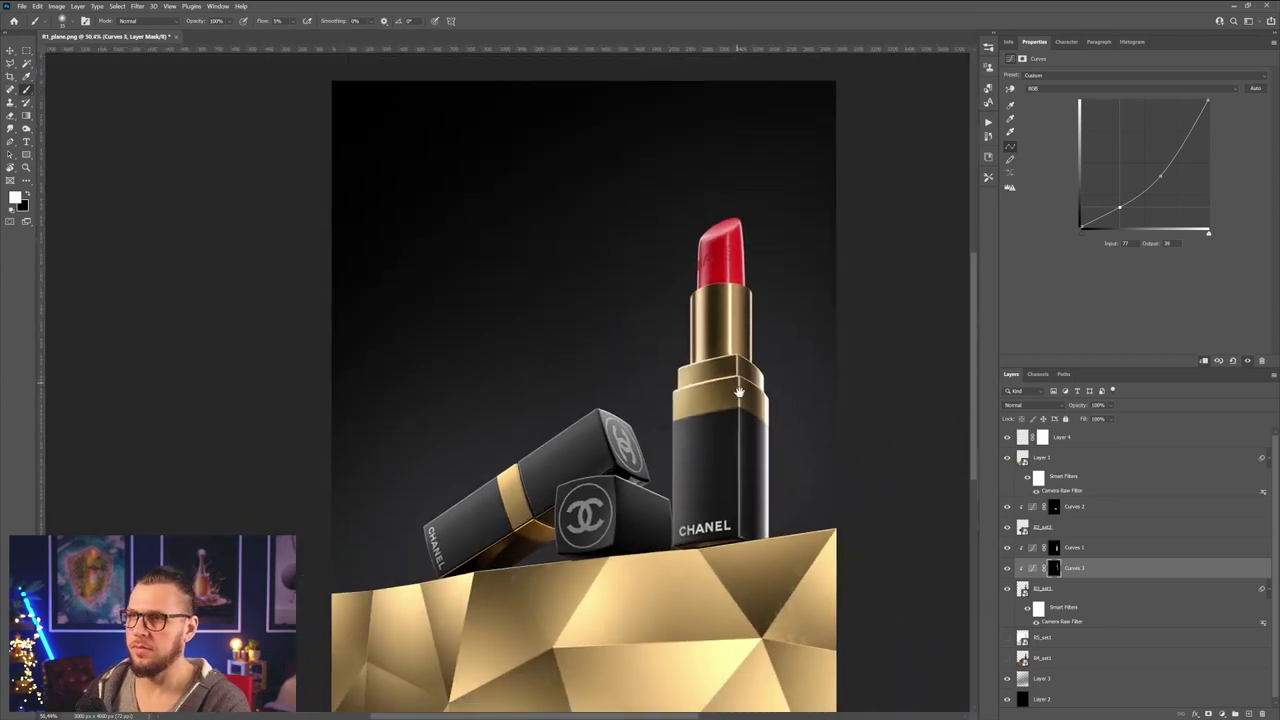
- Compare the upright lipstick with Curves 3 repeatedly hidden and shown
{"action": "scroll", "coordinate": [739, 392], "scroll_direction": "up", "scroll_amount": 3, "text": "alt"}
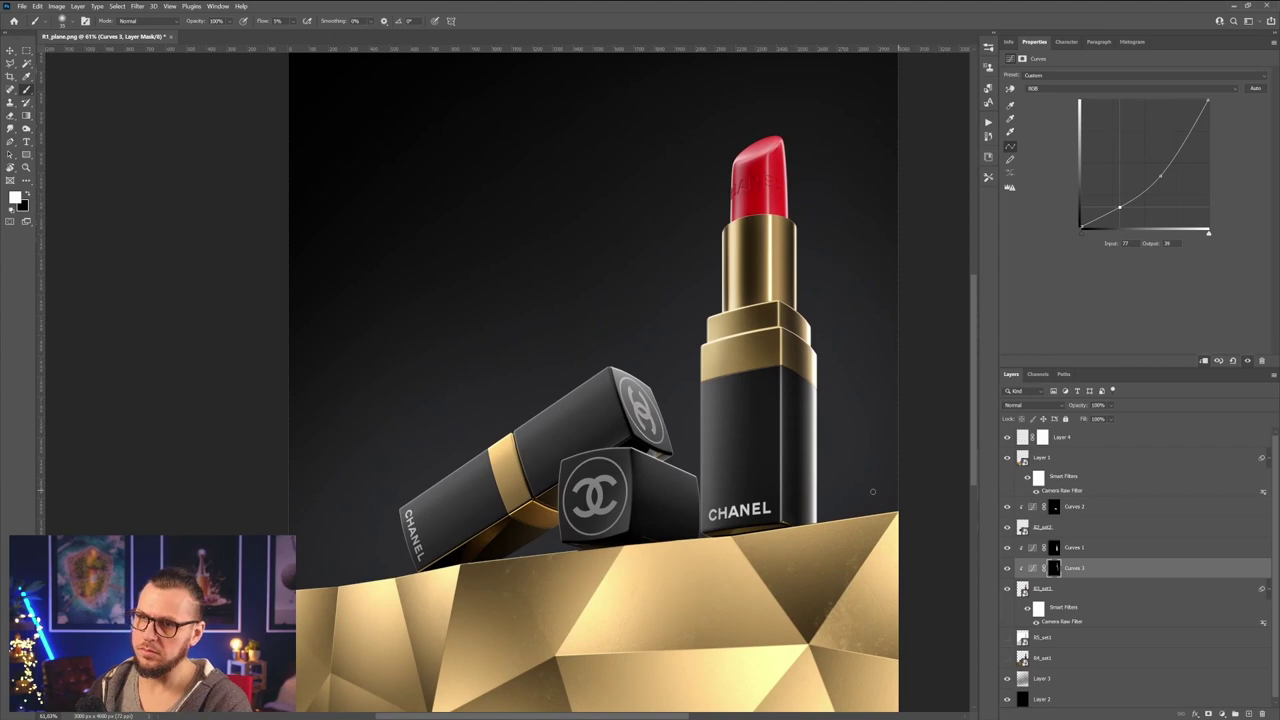
{"action": "left_click", "coordinate": [1008, 569]}
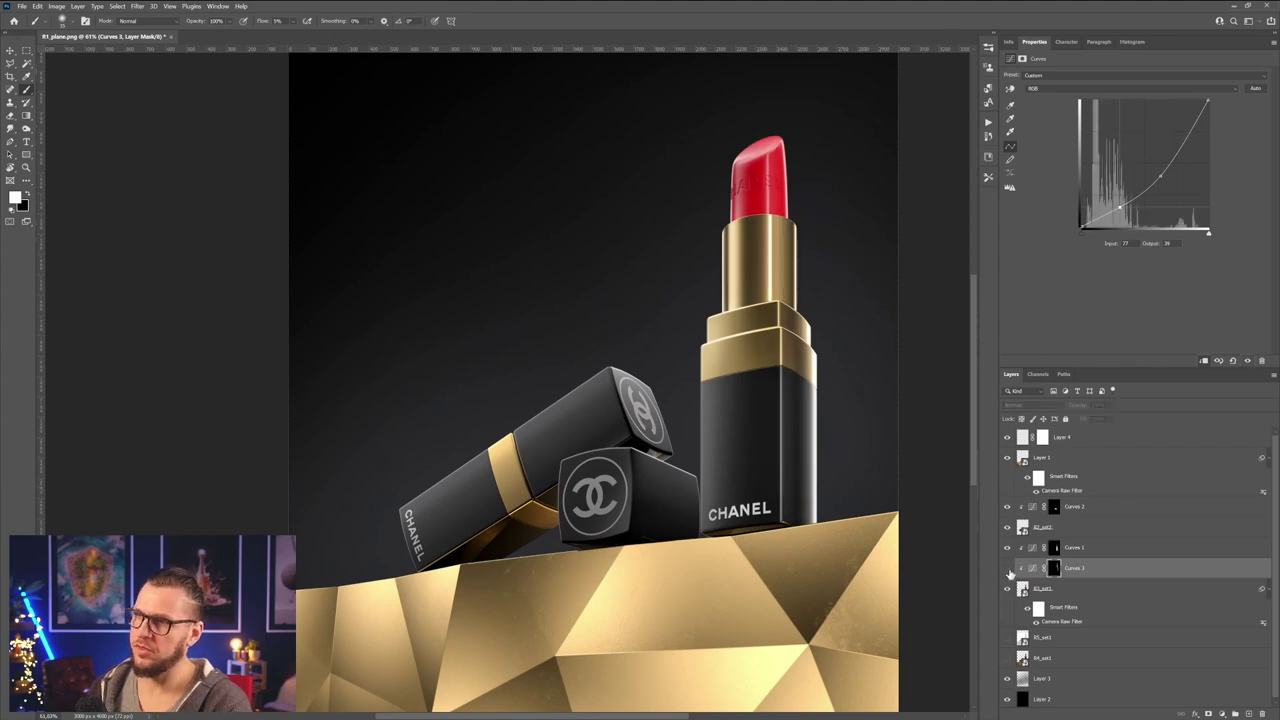
{"action": "left_click", "coordinate": [1008, 569]}
{"action": "left_click", "coordinate": [1008, 569]}
{"action": "left_click", "coordinate": [1008, 569]}
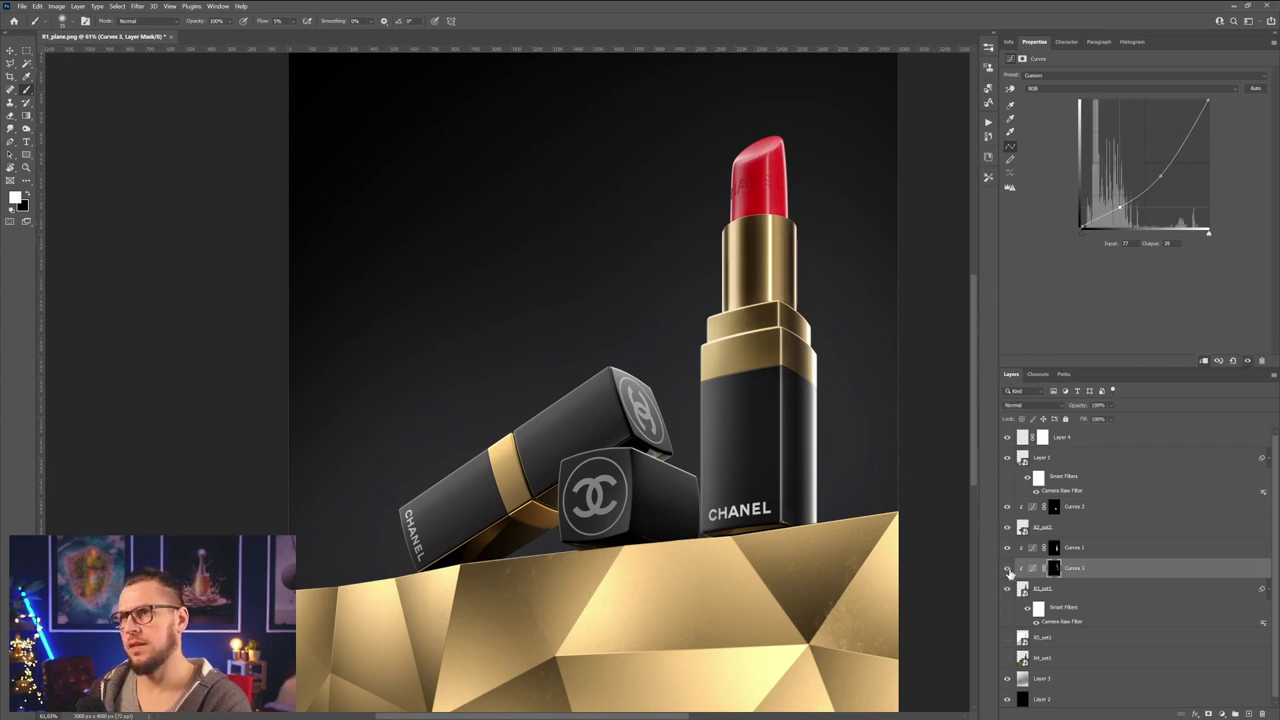
{"action": "left_click", "coordinate": [1008, 569]}
{"action": "left_click", "coordinate": [1008, 569]}
{"action": "left_click", "coordinate": [1008, 569]}
{"action": "left_click", "coordinate": [1008, 569]}
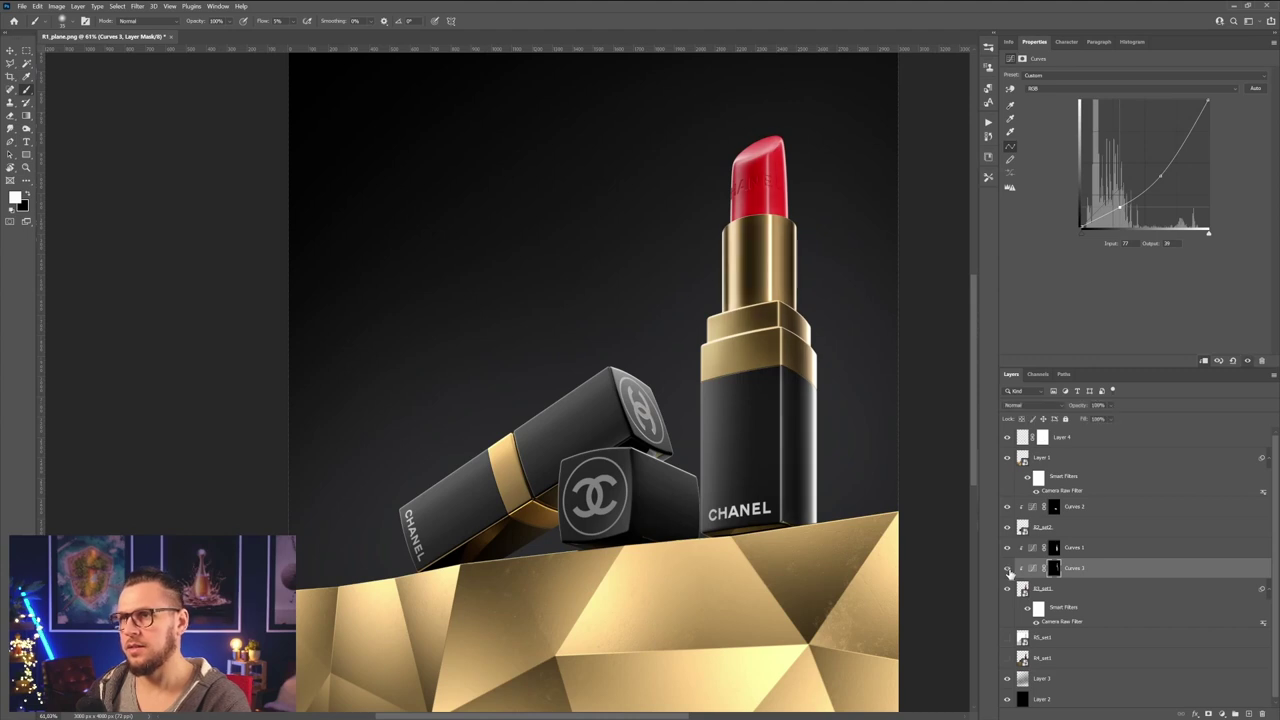
{"action": "left_click", "coordinate": [1008, 569]}
{"action": "left_click", "coordinate": [1008, 569]}
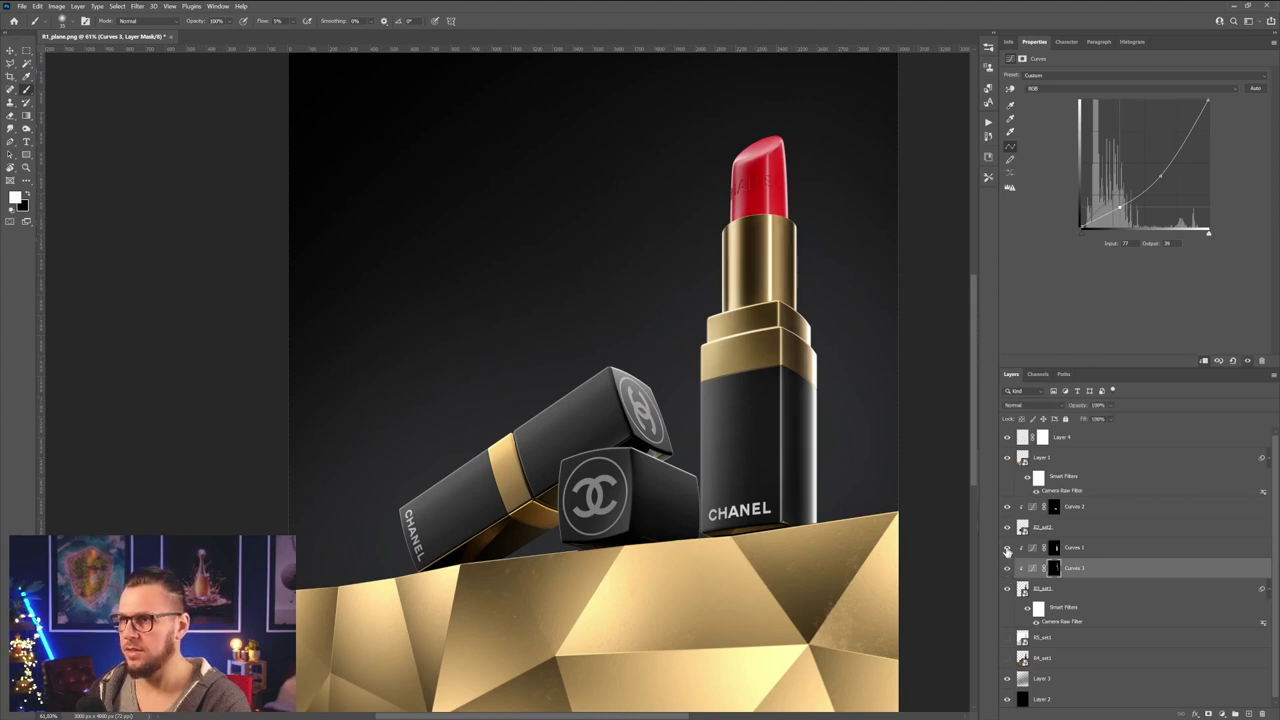
- Examine the lying lipstick case's shaded underside up close, and toggle the adjustment layers and R2_set2 to identify its source layer
{"action": "scroll", "coordinate": [486, 581], "scroll_direction": "up", "scroll_amount": 7, "text": "alt"}
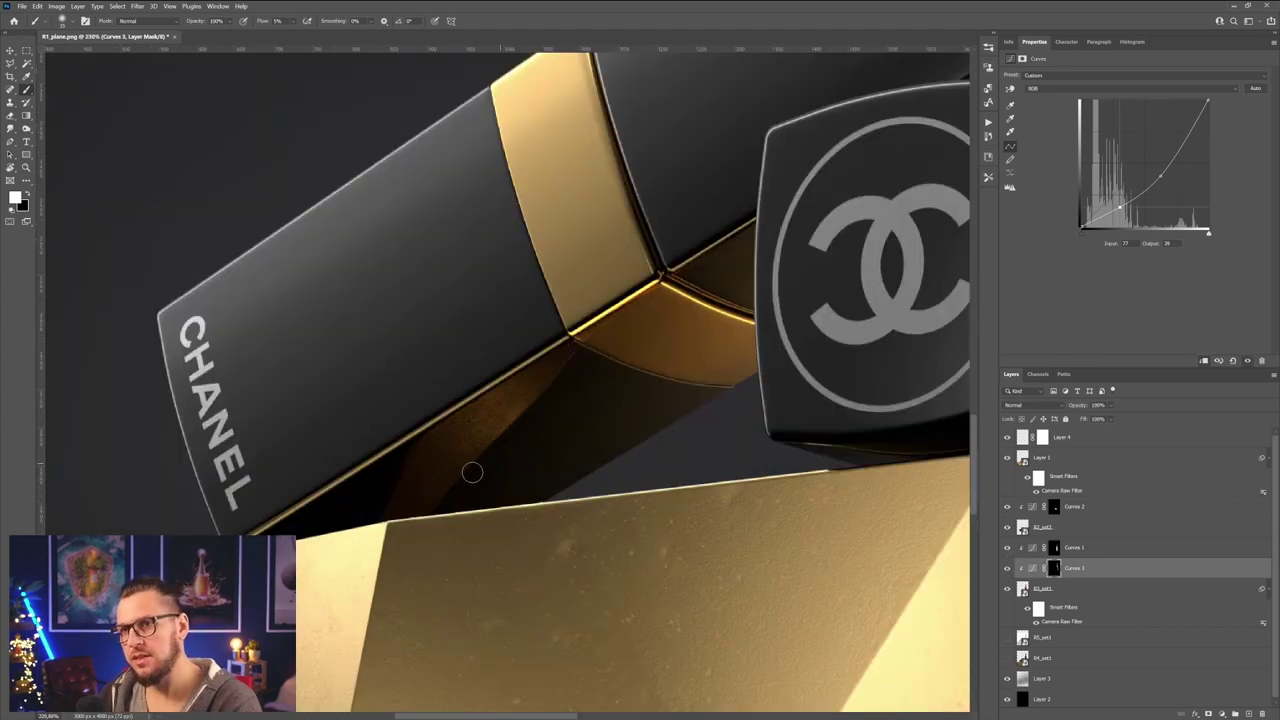
{"action": "left_click_drag", "start_coordinate": [465, 452], "coordinate": [457, 468]}
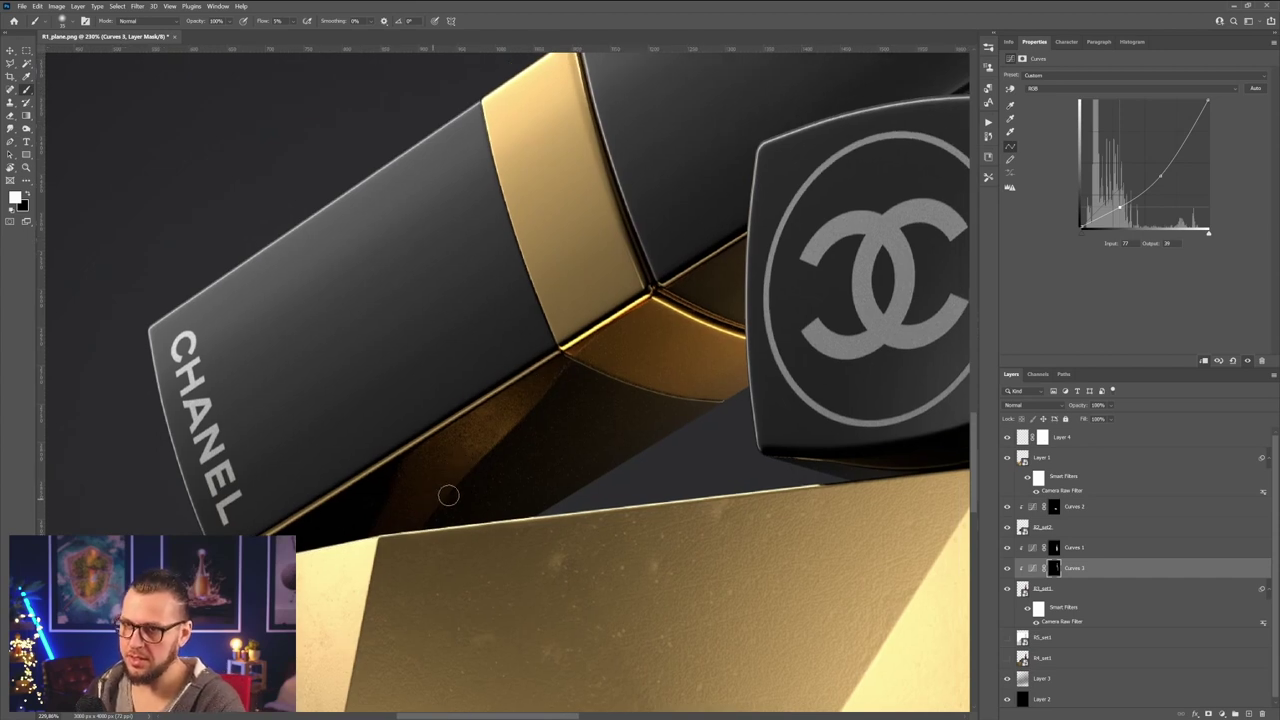
{"action": "left_click_drag", "start_coordinate": [780, 260], "coordinate": [342, 509]}
{"action": "left_click_drag", "start_coordinate": [707, 388], "coordinate": [527, 485]}
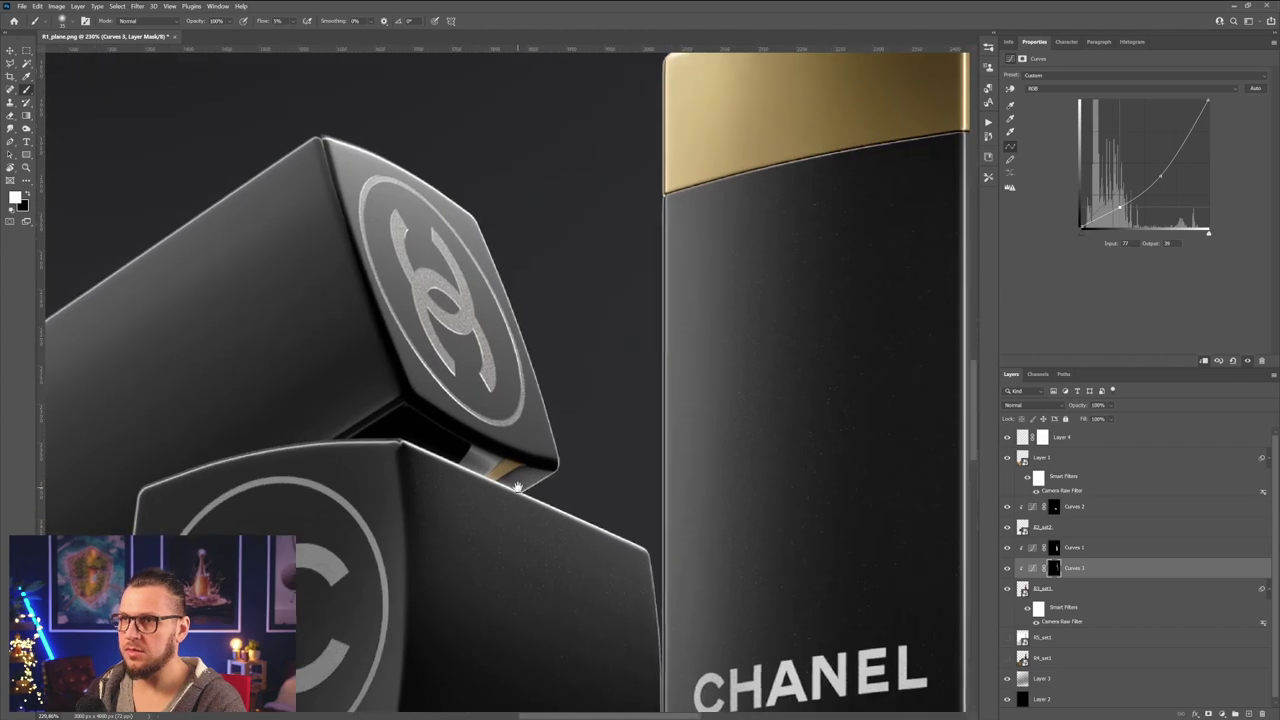
{"action": "left_click_drag", "start_coordinate": [383, 562], "coordinate": [714, 397]}
{"action": "left_click_drag", "start_coordinate": [525, 540], "coordinate": [852, 339]}
{"action": "scroll", "coordinate": [587, 418], "scroll_direction": "up", "scroll_amount": 4, "text": "alt"}
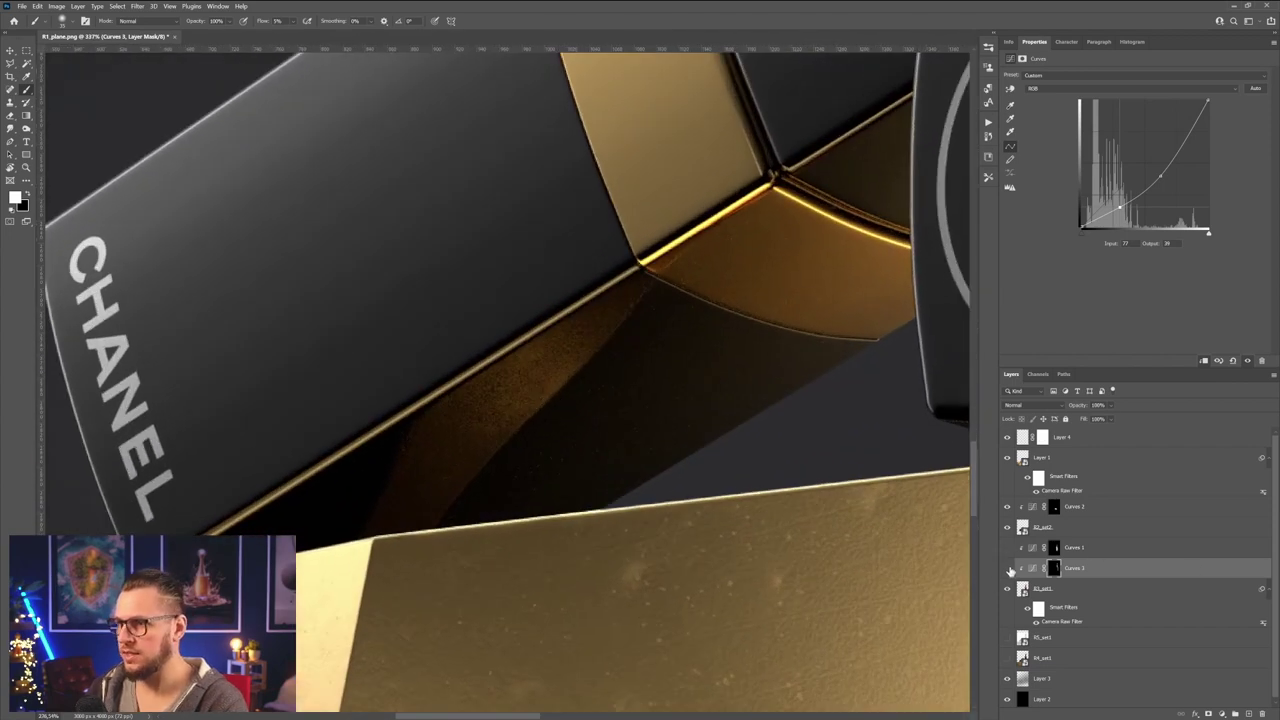
{"action": "left_click", "coordinate": [1036, 592]}
{"action": "left_click", "coordinate": [1007, 527]}
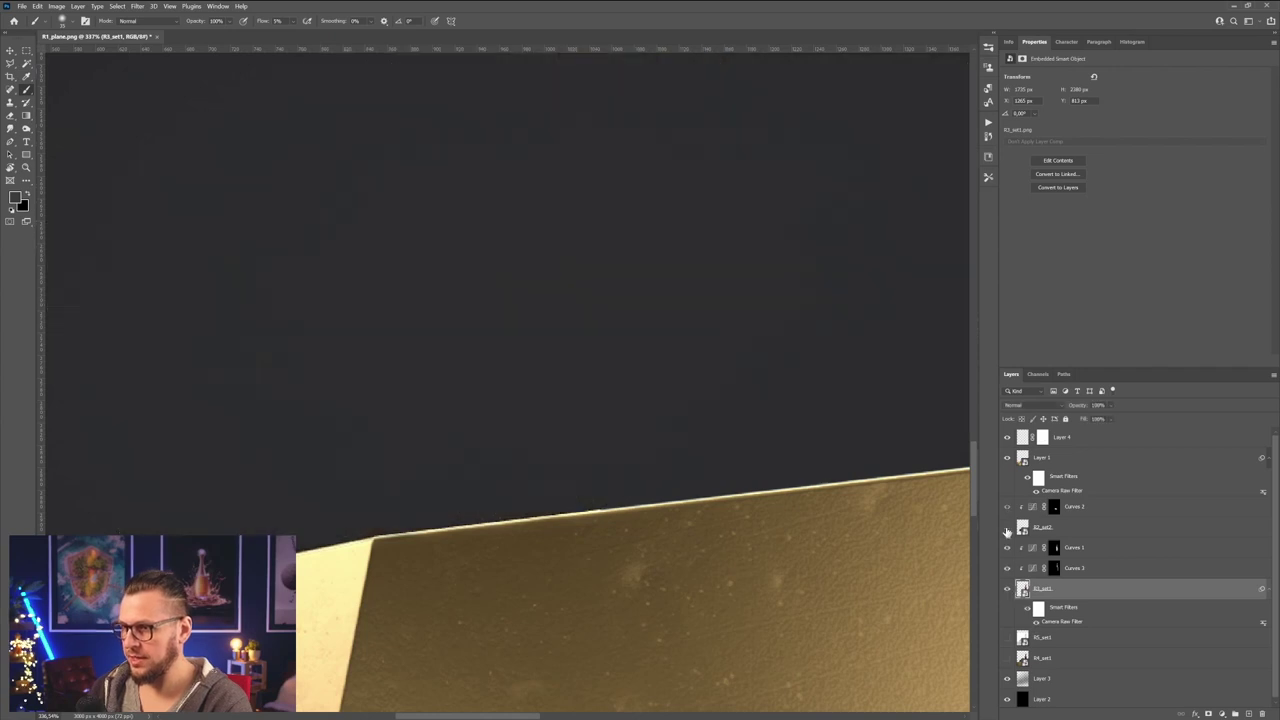
{"action": "left_click", "coordinate": [1007, 527]}
- Create a new empty layer clipped to R2_set2 and activate the Clone Stamp tool
{"action": "left_click", "coordinate": [1060, 530]}
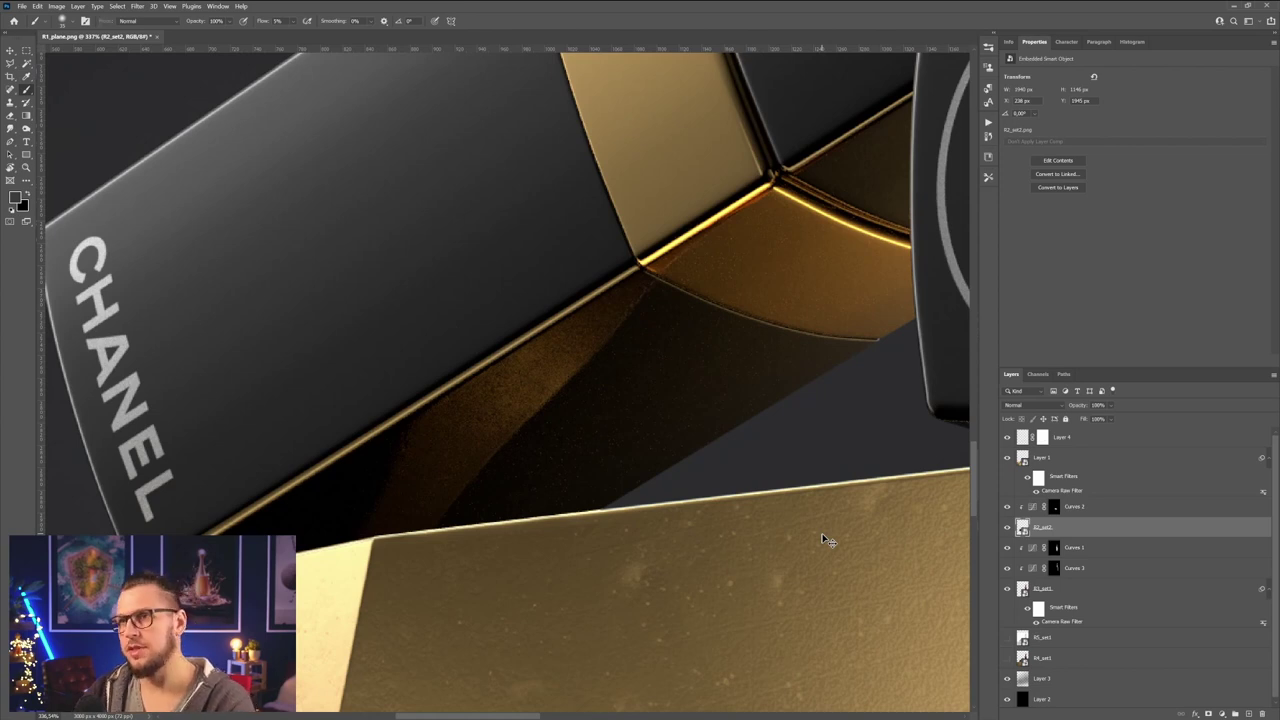
{"action": "key", "text": "ctrl+shift+n"}
{"action": "left_click", "coordinate": [721, 225]}
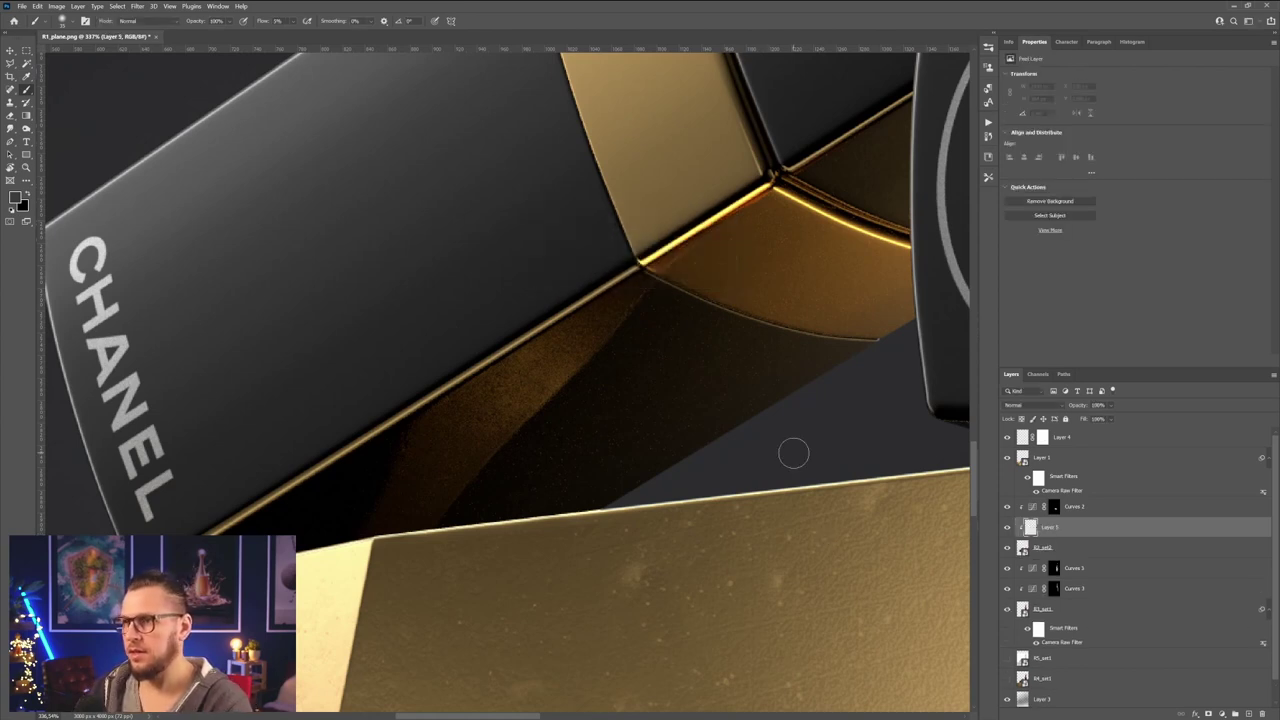
{"action": "key", "text": "s"}
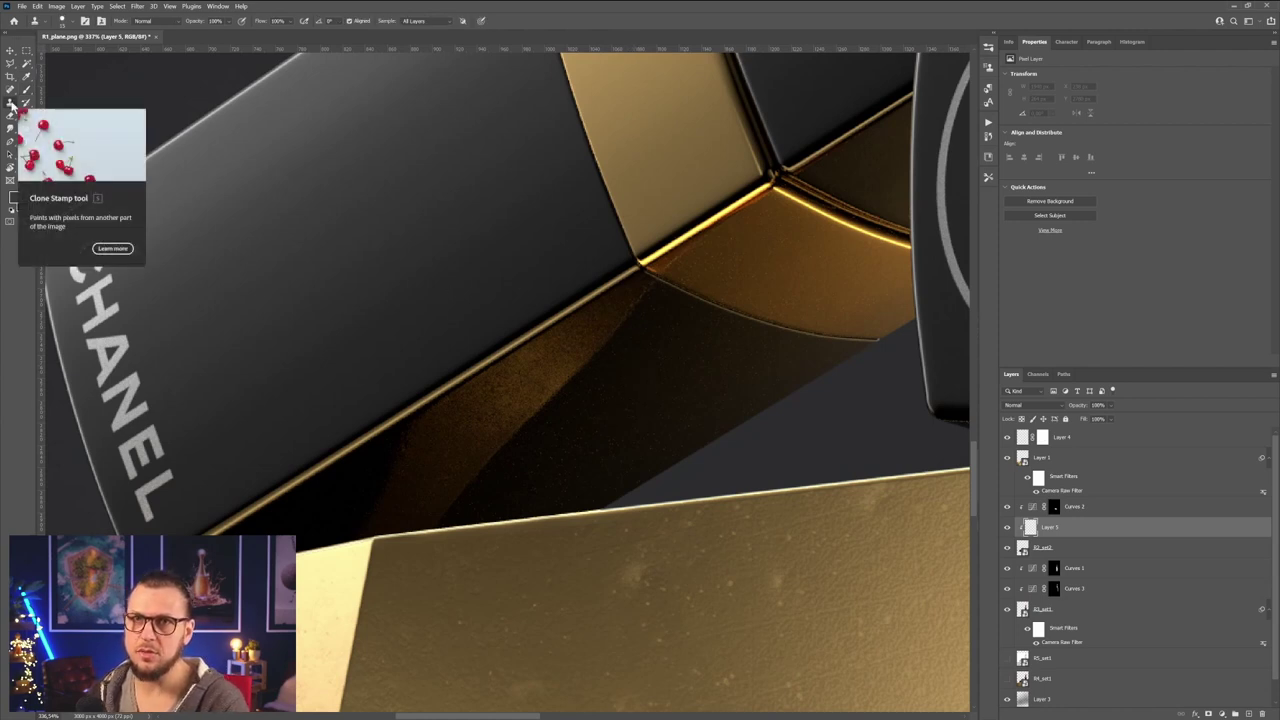
- Give the Clone Stamp a hard round brush tip and adapt its size to the brown reflection on the case's underside
{"action": "right_click", "coordinate": [647, 390]}
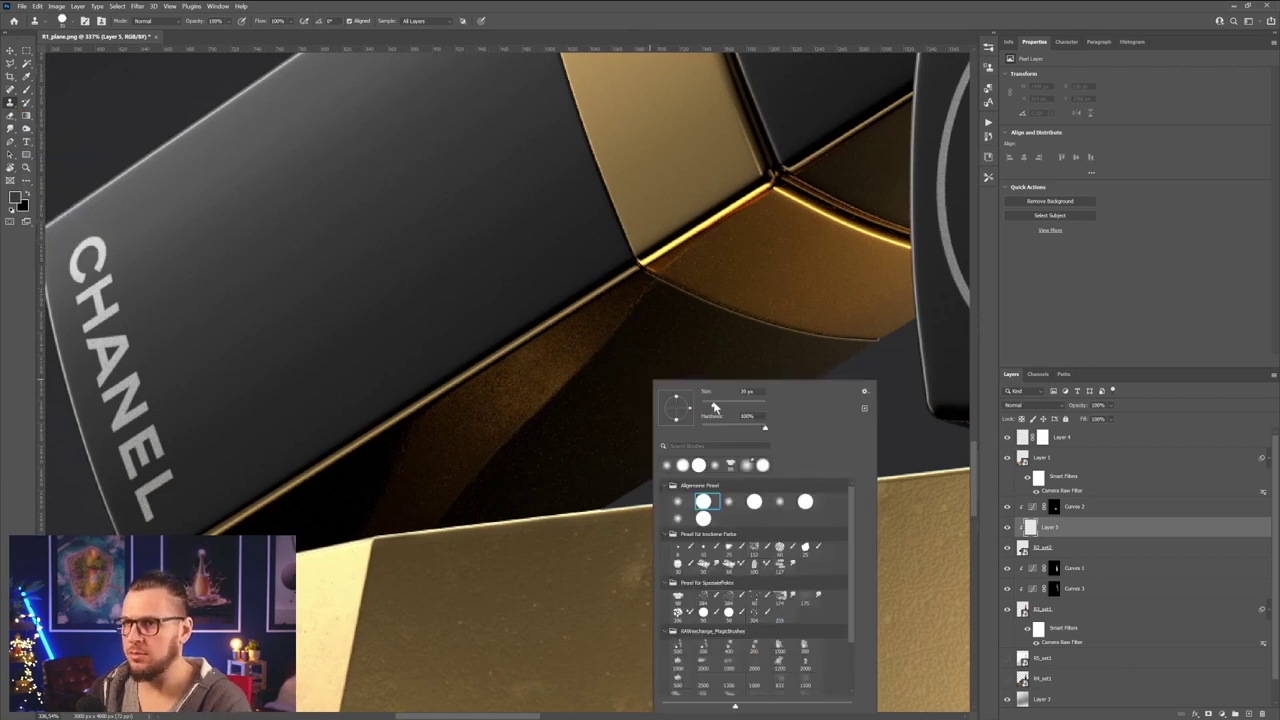
{"action": "left_click", "coordinate": [680, 501]}
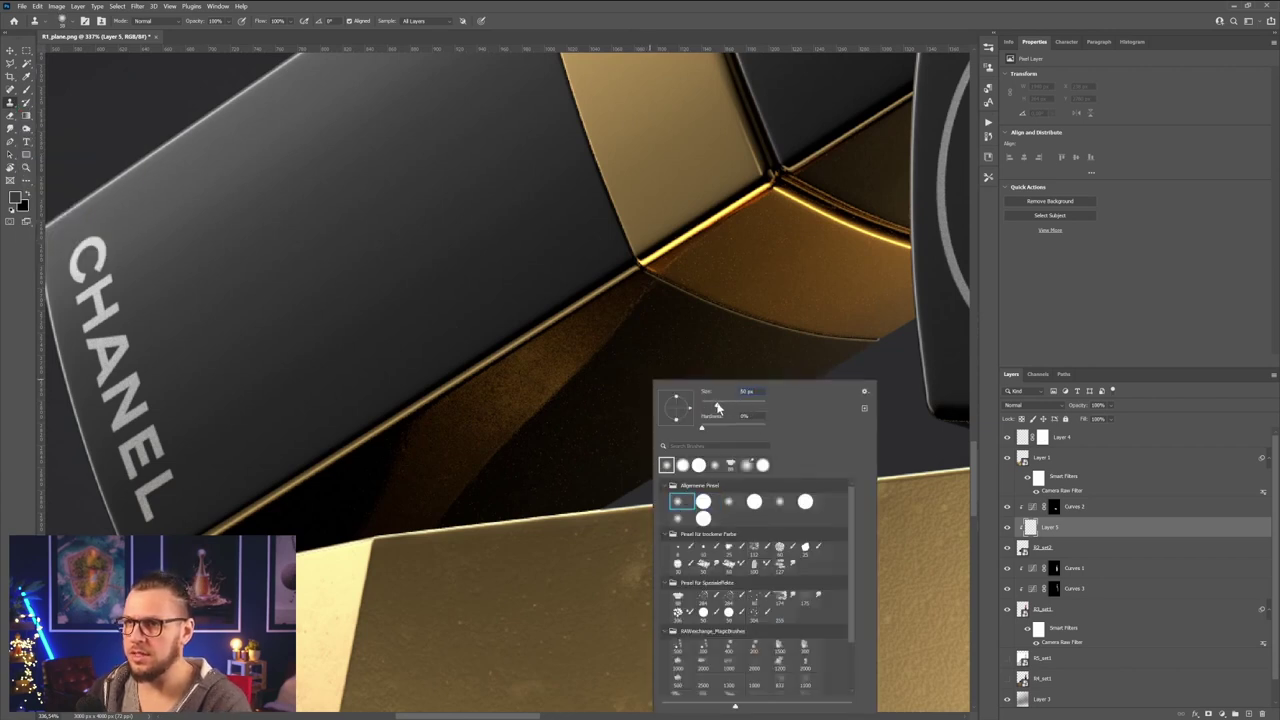
{"action": "left_click", "coordinate": [717, 406]}
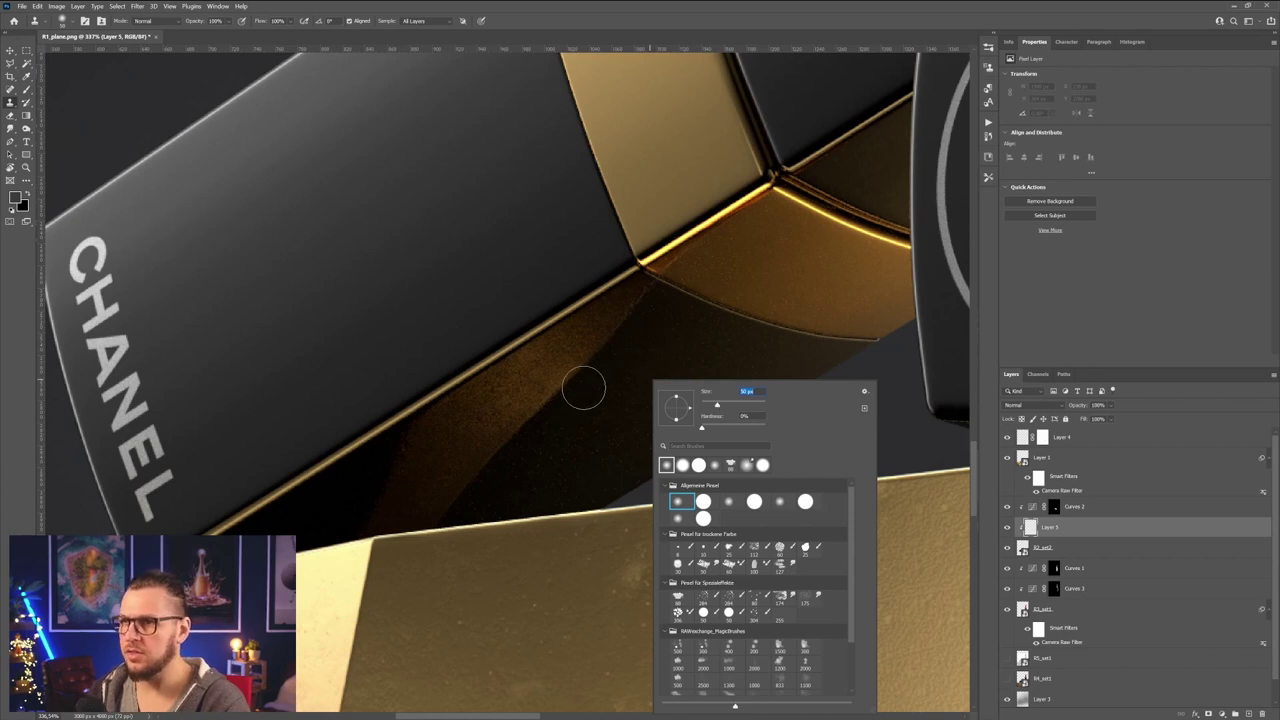
{"action": "type", "text": "15"}
{"action": "key", "text": "Return"}
{"action": "right_click", "coordinate": [610, 381]}
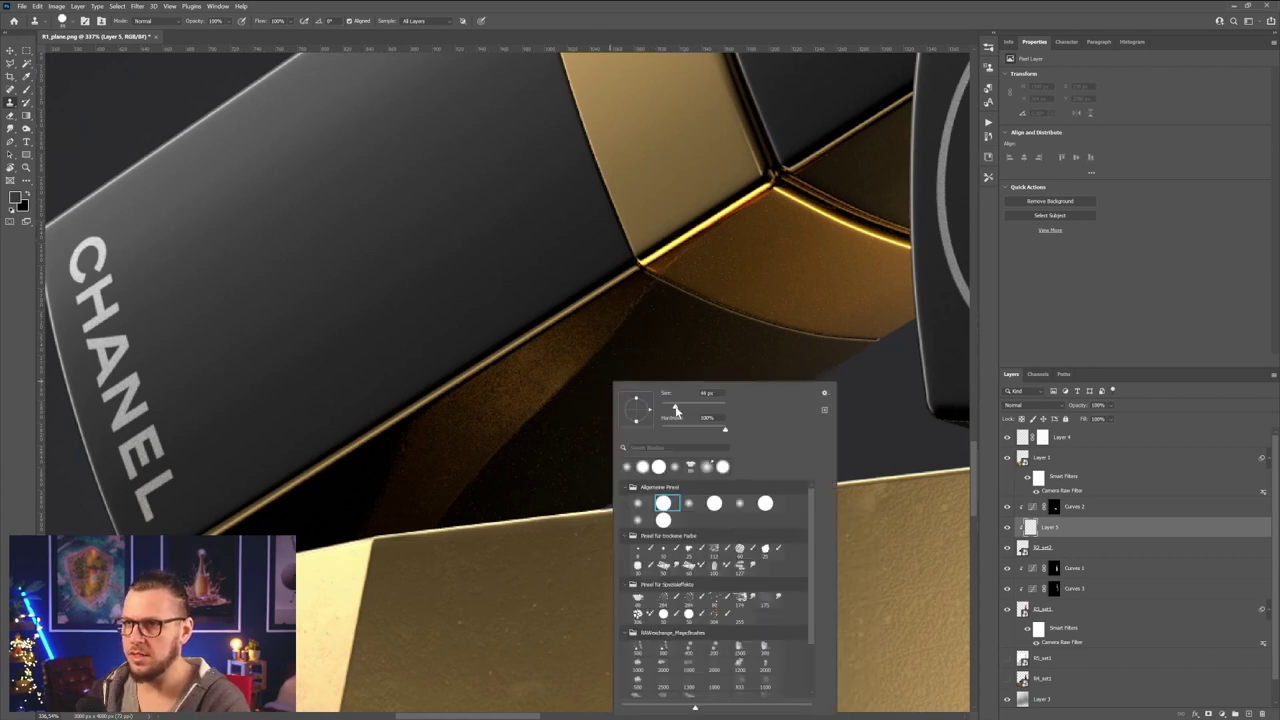
{"action": "left_click", "coordinate": [677, 406]}
{"action": "key", "text": "Return"}
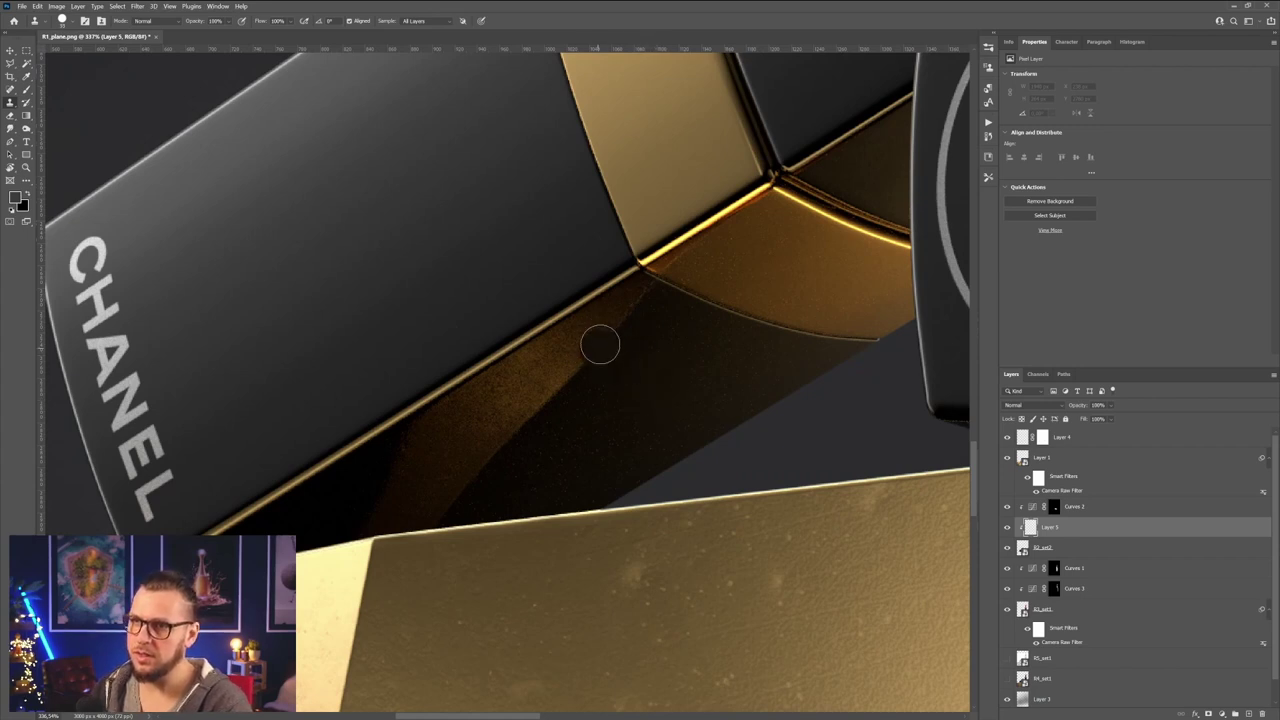
- Try cloning dark texture over the brown reflection on the lying case's underside with the hard brush, and undo it
{"action": "left_click_drag", "start_coordinate": [600, 344], "coordinate": [533, 405]}
{"action": "left_click_drag", "start_coordinate": [586, 346], "coordinate": [547, 402]}
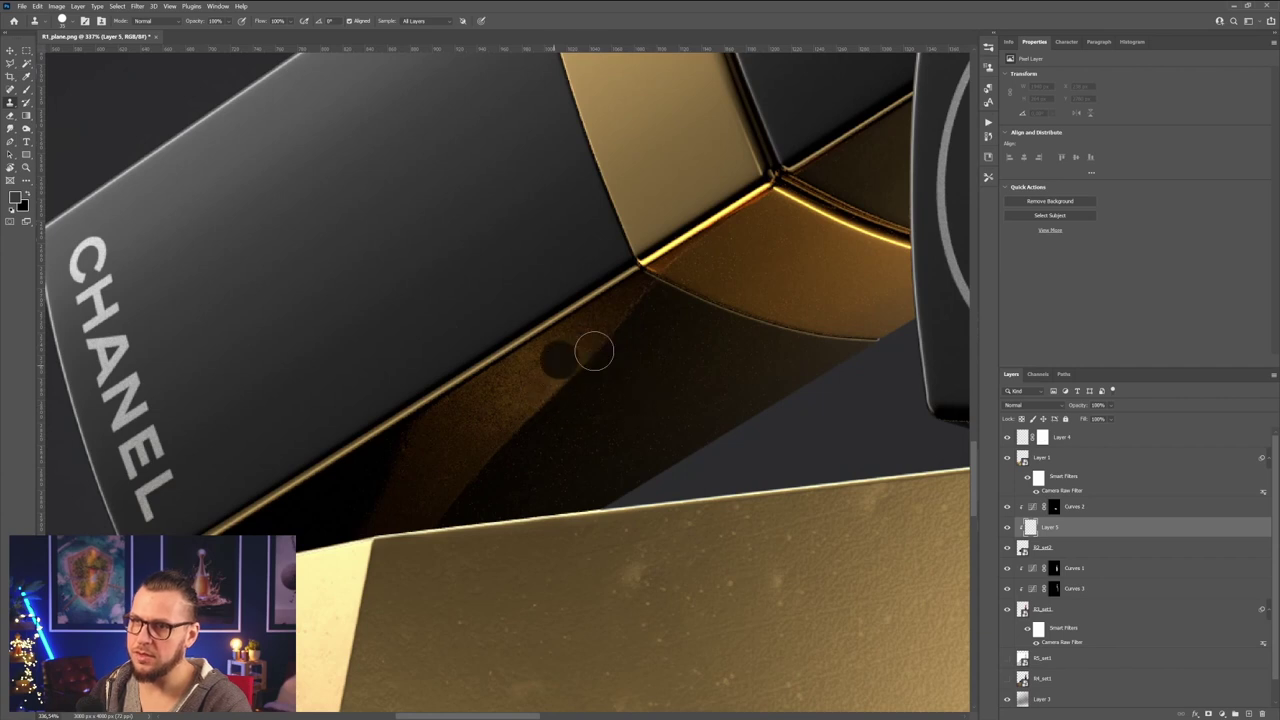
{"action": "key", "text": "ctrl+z"}
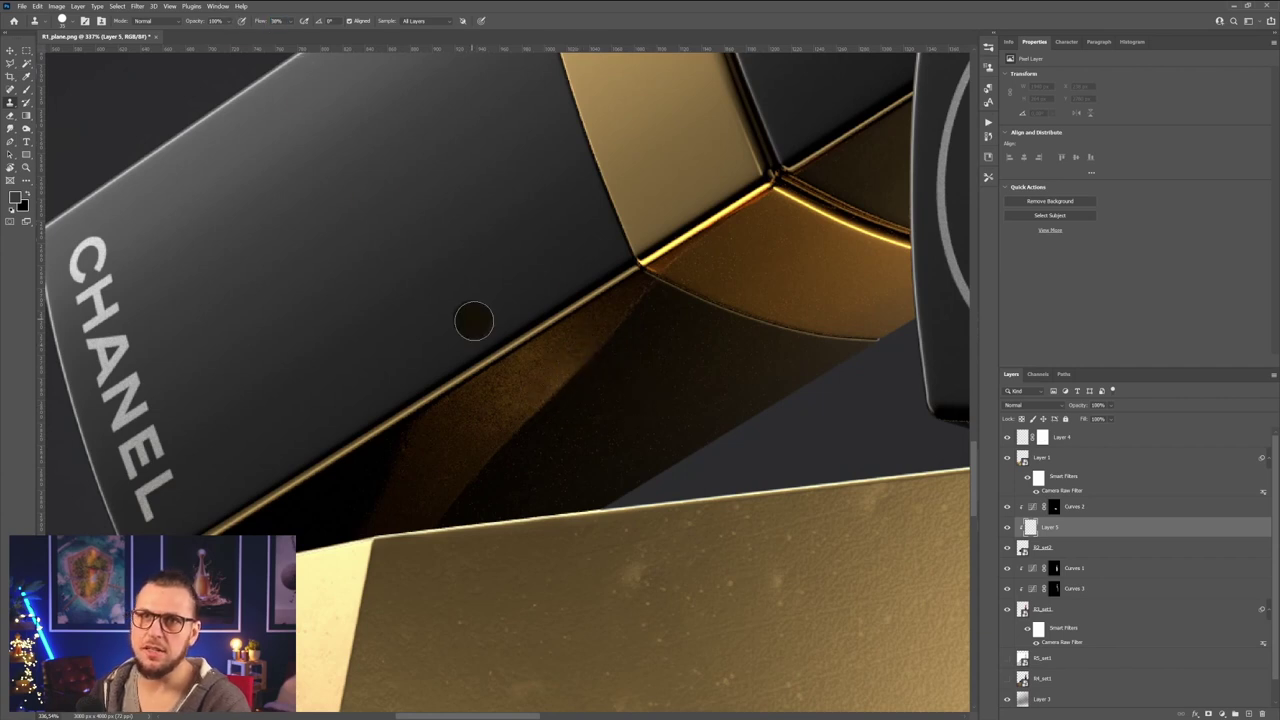
- Lower the Clone Stamp brush's hardness and set the tool to sample Current & Below
{"action": "right_click", "coordinate": [587, 350]}
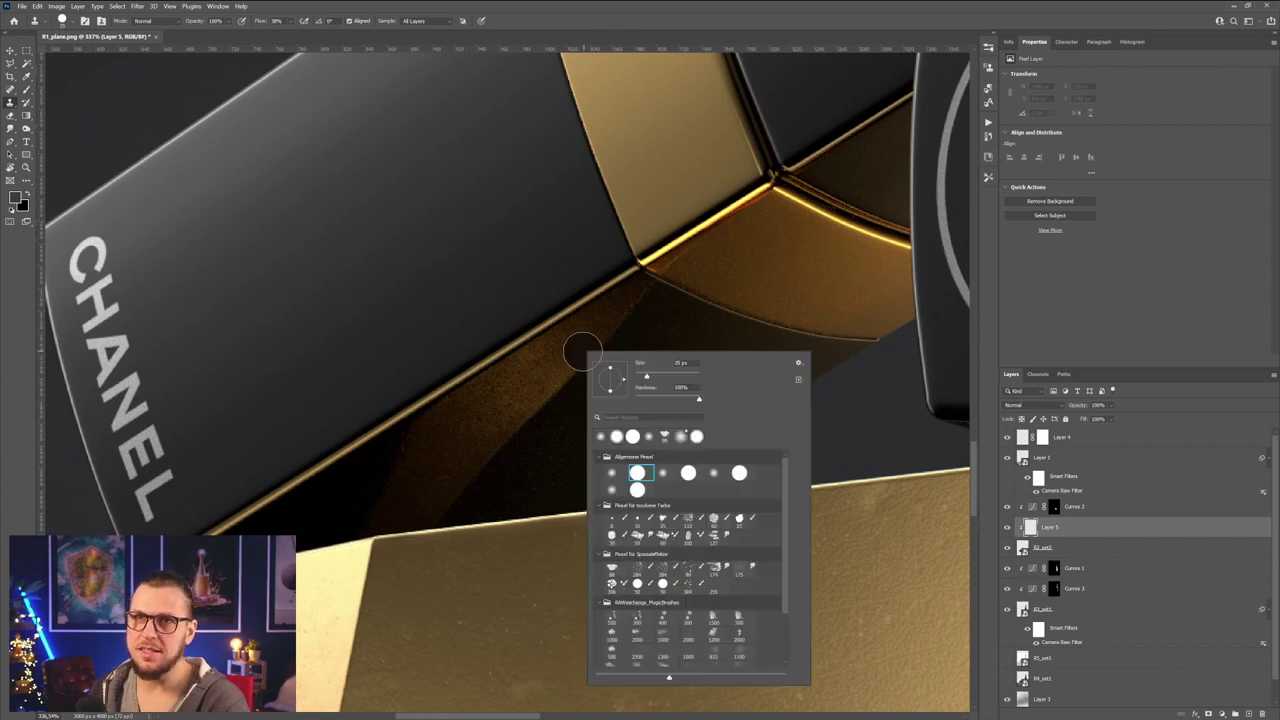
{"action": "left_click", "coordinate": [654, 399]}
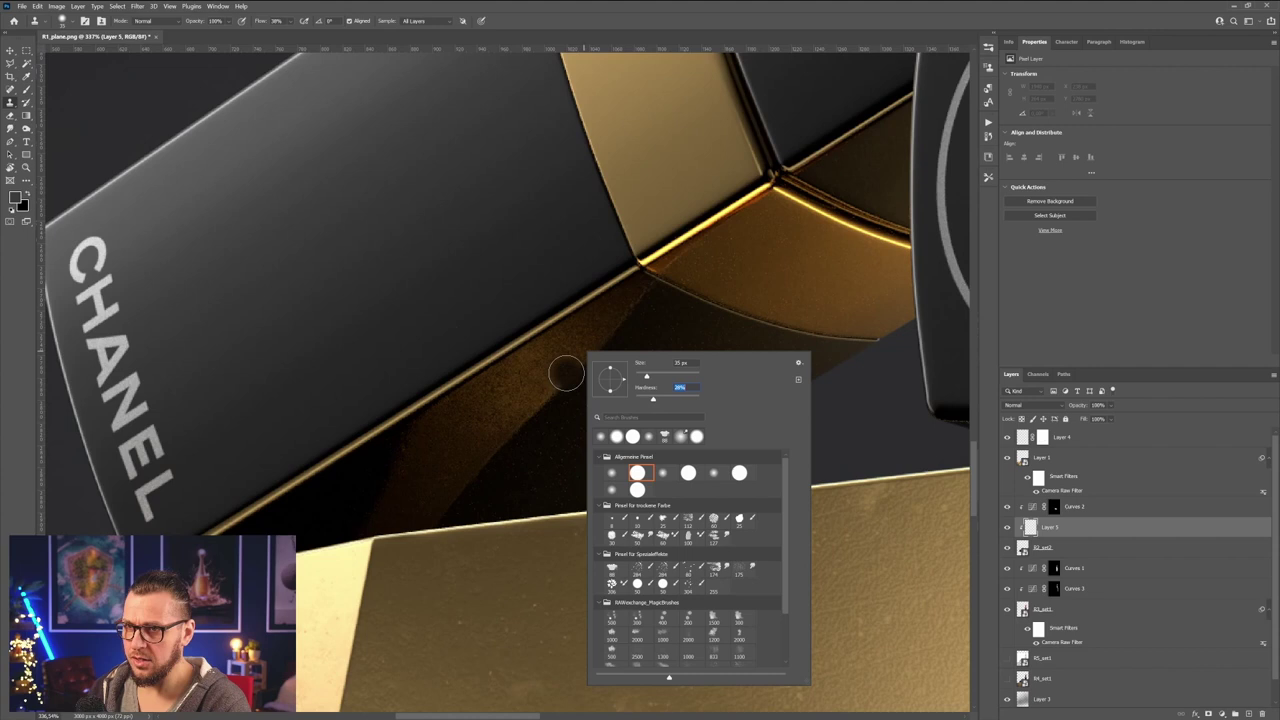
{"action": "left_click", "coordinate": [645, 399]}
{"action": "key", "text": "Return"}
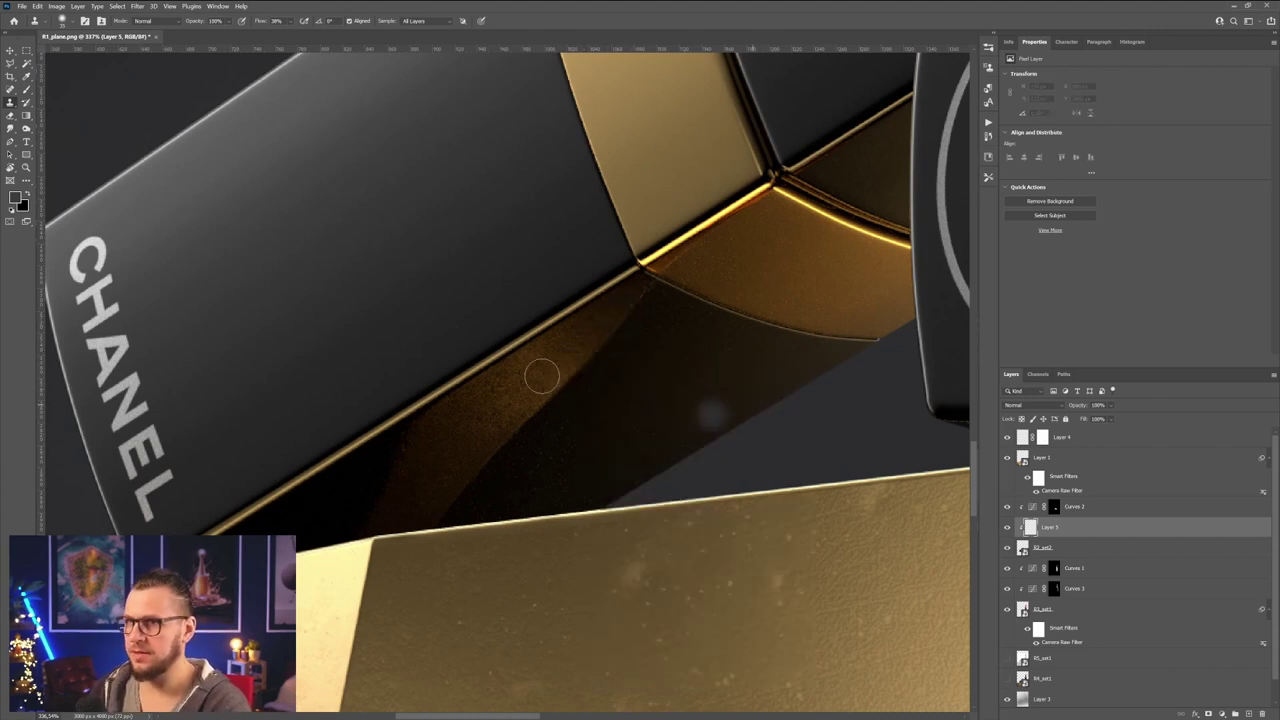
{"action": "left_click", "coordinate": [440, 21]}
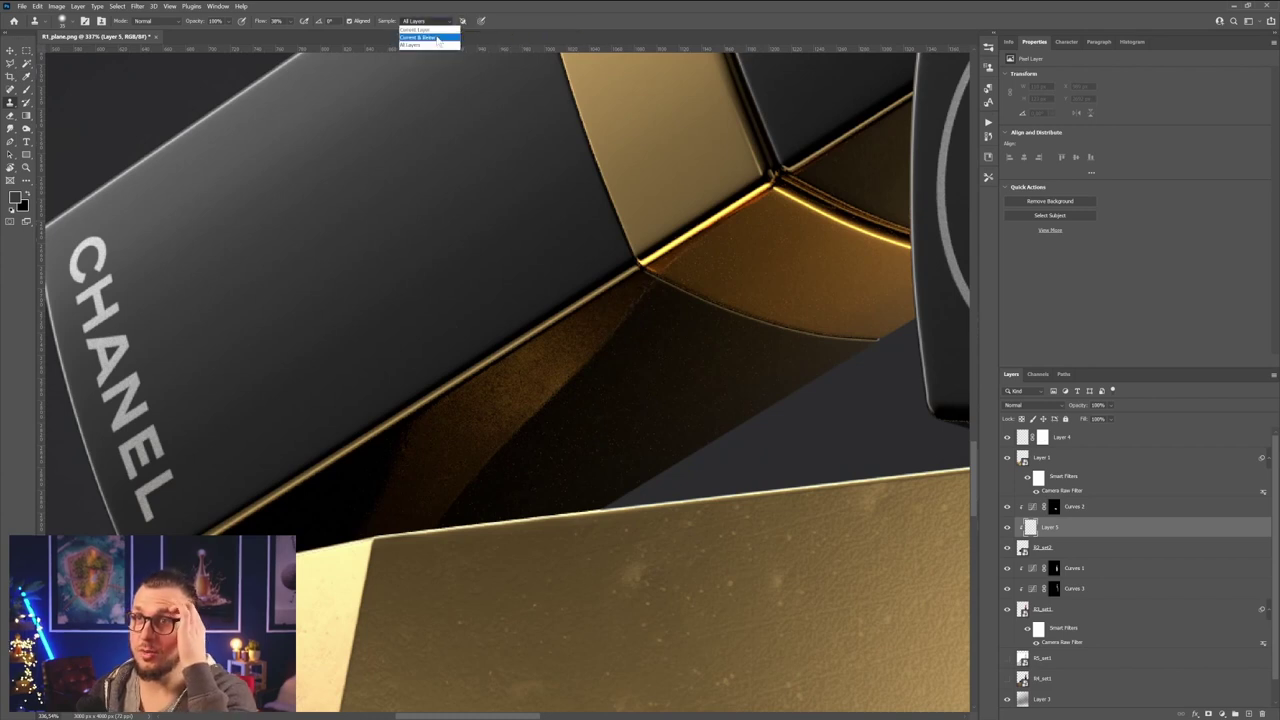
{"action": "left_click", "coordinate": [437, 38]}
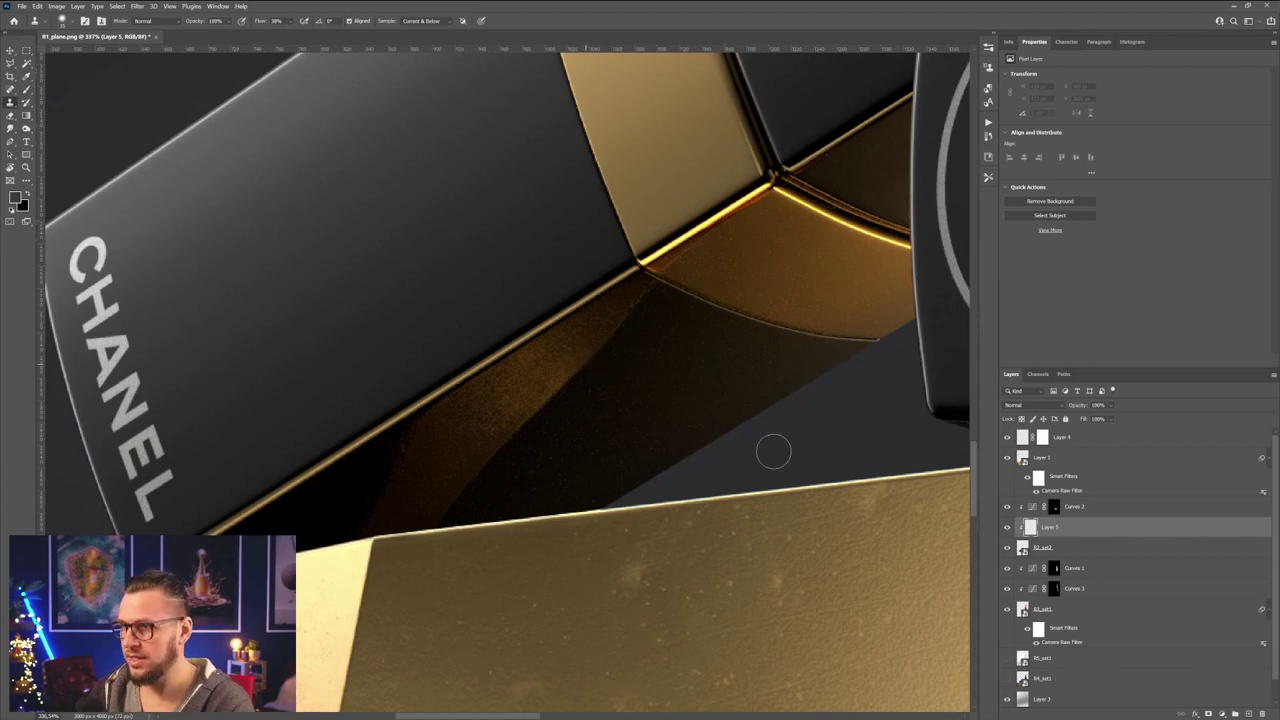
- Clone neighbouring dark texture over the brown reflection band on the lying case's underside
{"action": "left_click", "coordinate": [563, 378]}
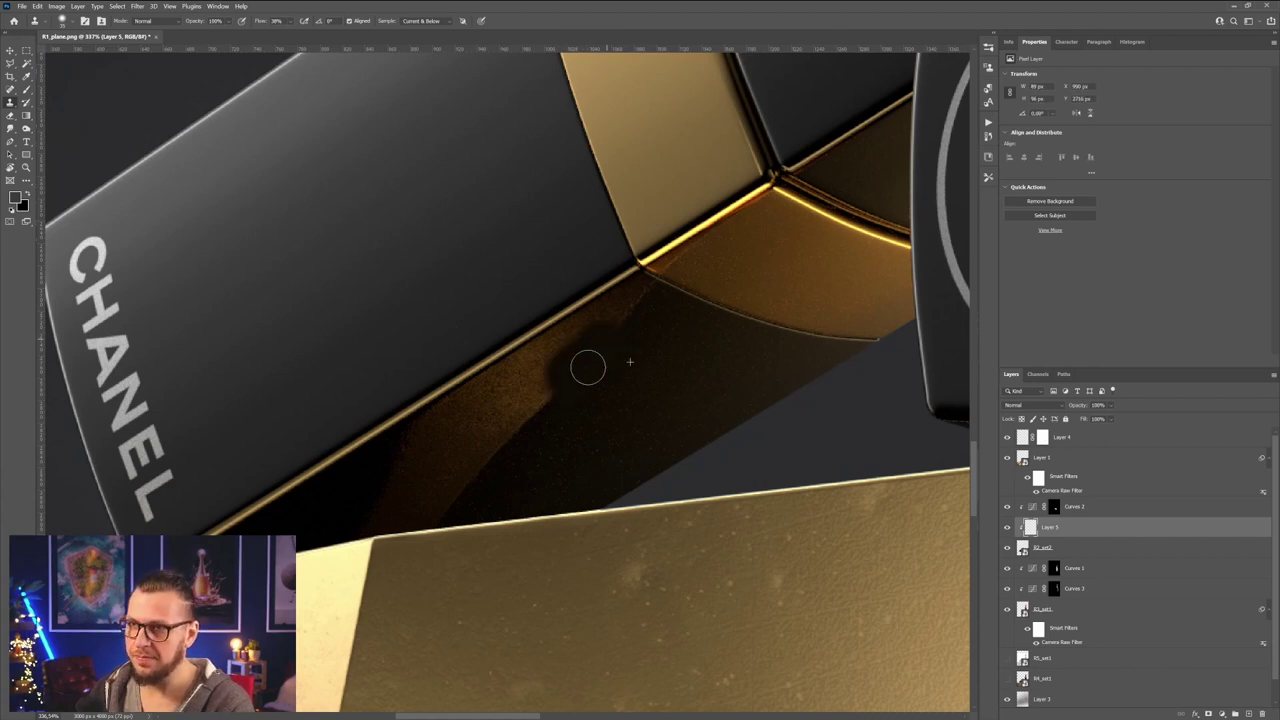
{"action": "left_click", "coordinate": [664, 330], "text": "alt"}
{"action": "left_click", "coordinate": [643, 303]}
{"action": "mouse_move", "coordinate": [570, 384]}
{"action": "left_mouse_down"}
{"action": "mouse_move", "coordinate": [560, 411]}
{"action": "mouse_move", "coordinate": [541, 406]}
{"action": "mouse_move", "coordinate": [566, 360]}
{"action": "mouse_move", "coordinate": [529, 374]}
{"action": "mouse_move", "coordinate": [599, 323]}
{"action": "left_mouse_up"}
{"action": "mouse_move", "coordinate": [536, 398]}
{"action": "left_mouse_down"}
{"action": "mouse_move", "coordinate": [447, 475]}
{"action": "mouse_move", "coordinate": [511, 391]}
{"action": "mouse_move", "coordinate": [497, 406]}
{"action": "left_mouse_up"}
- Reduce the Clone Stamp flow and remove the remaining brown traces below the gold trim line, using a smaller brush along the edge
{"action": "left_click", "coordinate": [259, 24]}
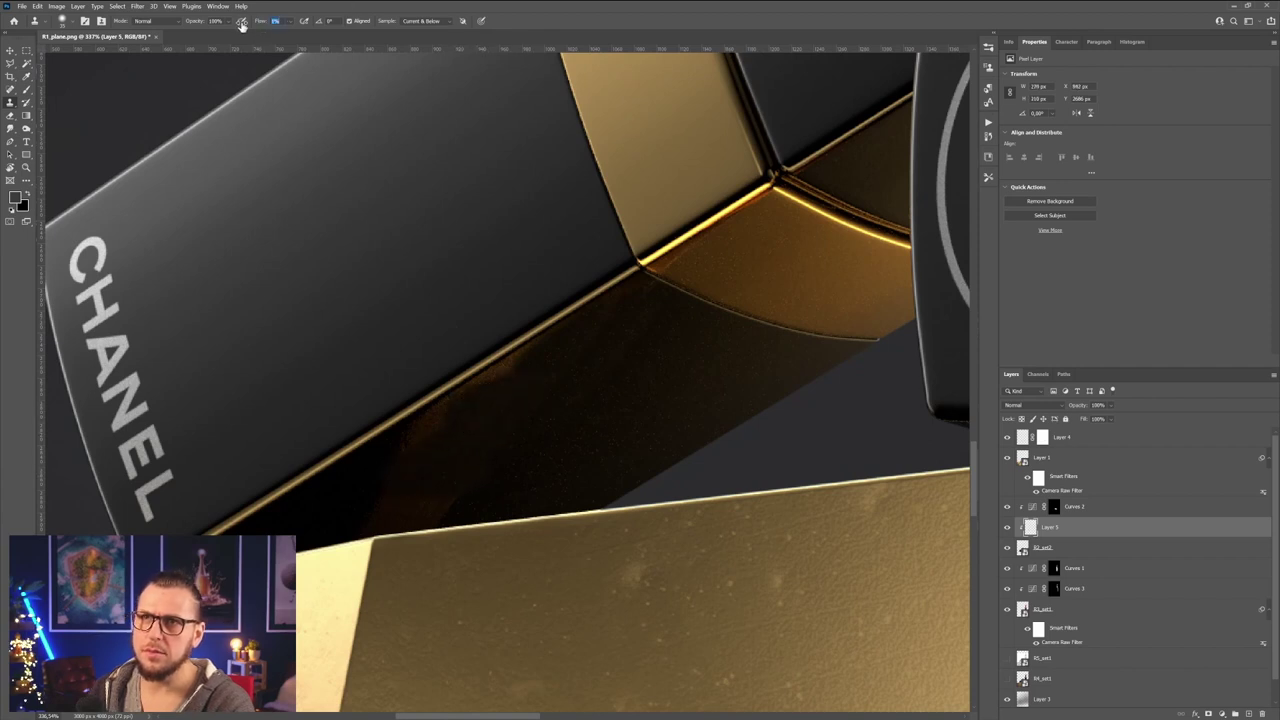
{"action": "left_click", "coordinate": [557, 406], "text": "alt"}
{"action": "left_click_drag", "start_coordinate": [412, 460], "coordinate": [404, 466]}
{"action": "left_click", "coordinate": [529, 409], "text": "alt"}
{"action": "mouse_move", "coordinate": [420, 440]}
{"action": "left_mouse_down"}
{"action": "mouse_move", "coordinate": [408, 493]}
{"action": "mouse_move", "coordinate": [451, 487]}
{"action": "mouse_move", "coordinate": [434, 480]}
{"action": "mouse_move", "coordinate": [454, 437]}
{"action": "mouse_move", "coordinate": [387, 468]}
{"action": "mouse_move", "coordinate": [449, 421]}
{"action": "left_mouse_up"}
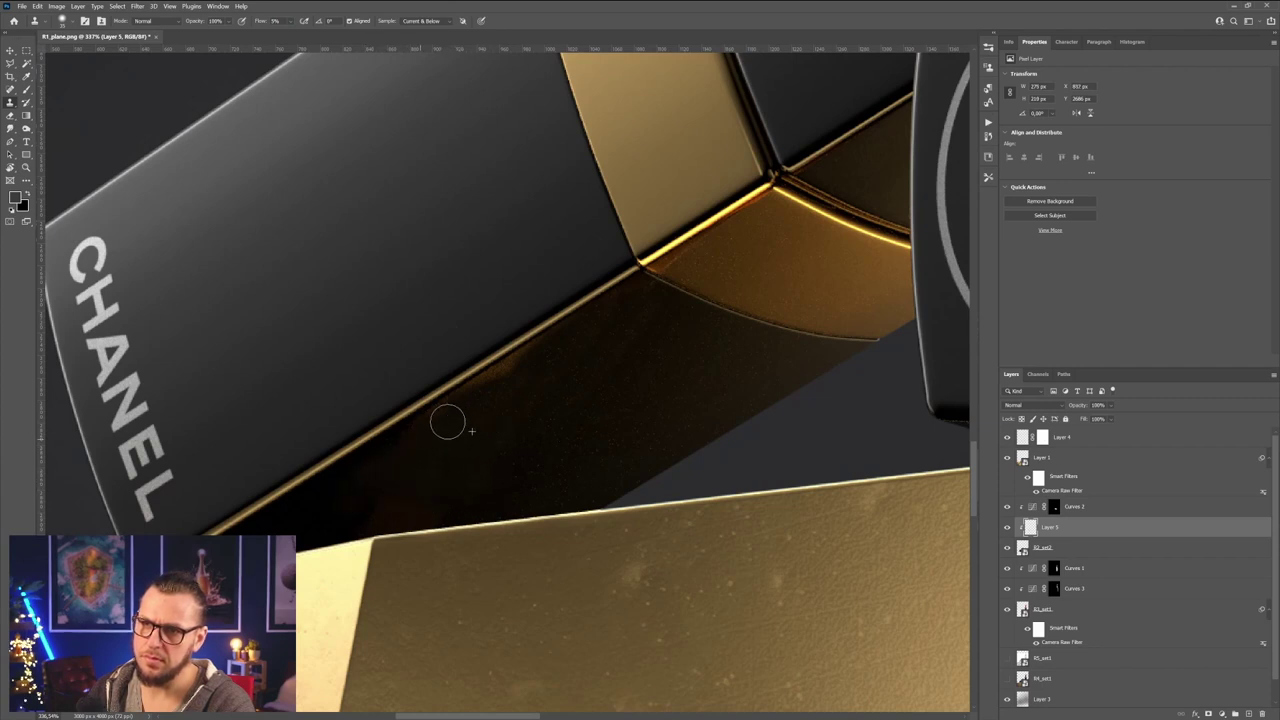
{"action": "left_click", "coordinate": [603, 349], "text": "alt"}
{"action": "mouse_move", "coordinate": [572, 352]}
{"action": "left_mouse_down"}
{"action": "mouse_move", "coordinate": [477, 391]}
{"action": "mouse_move", "coordinate": [546, 355]}
{"action": "left_mouse_up"}
{"action": "key", "text": "bracketleft"}
{"action": "key", "text": "bracketleft"}
{"action": "key", "text": "bracketleft"}
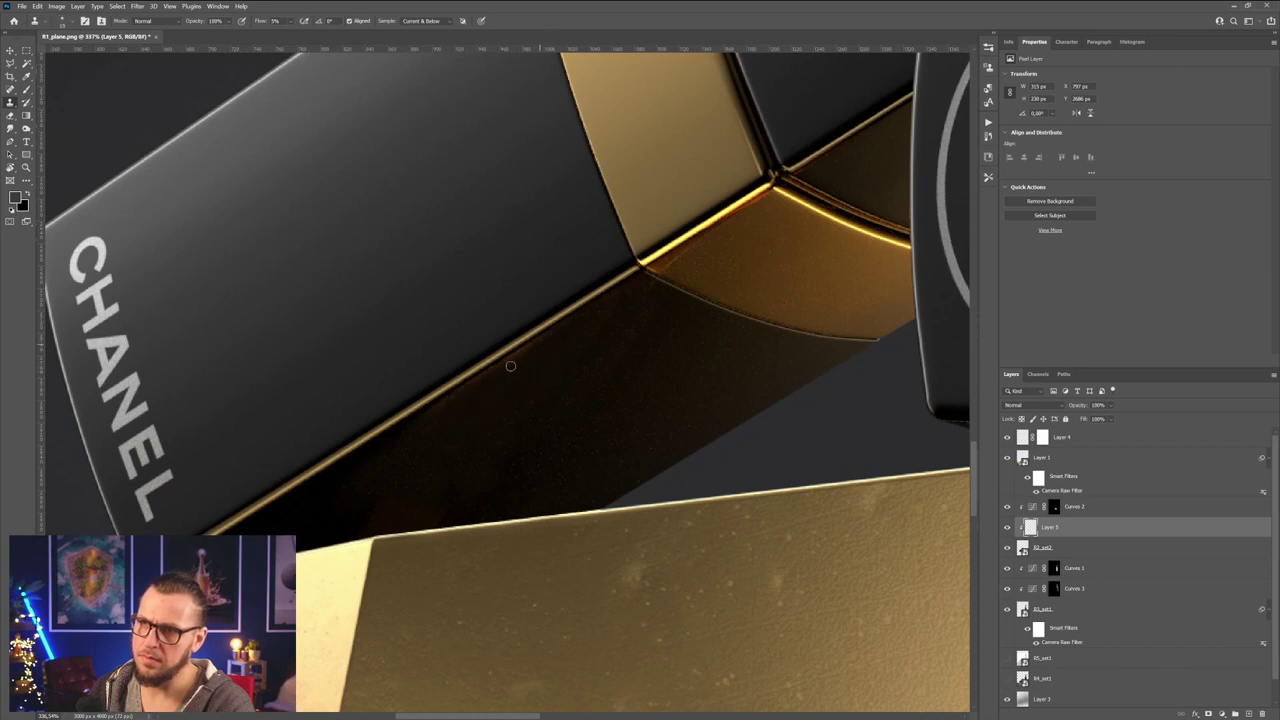
{"action": "left_click_drag", "start_coordinate": [442, 410], "coordinate": [431, 411]}
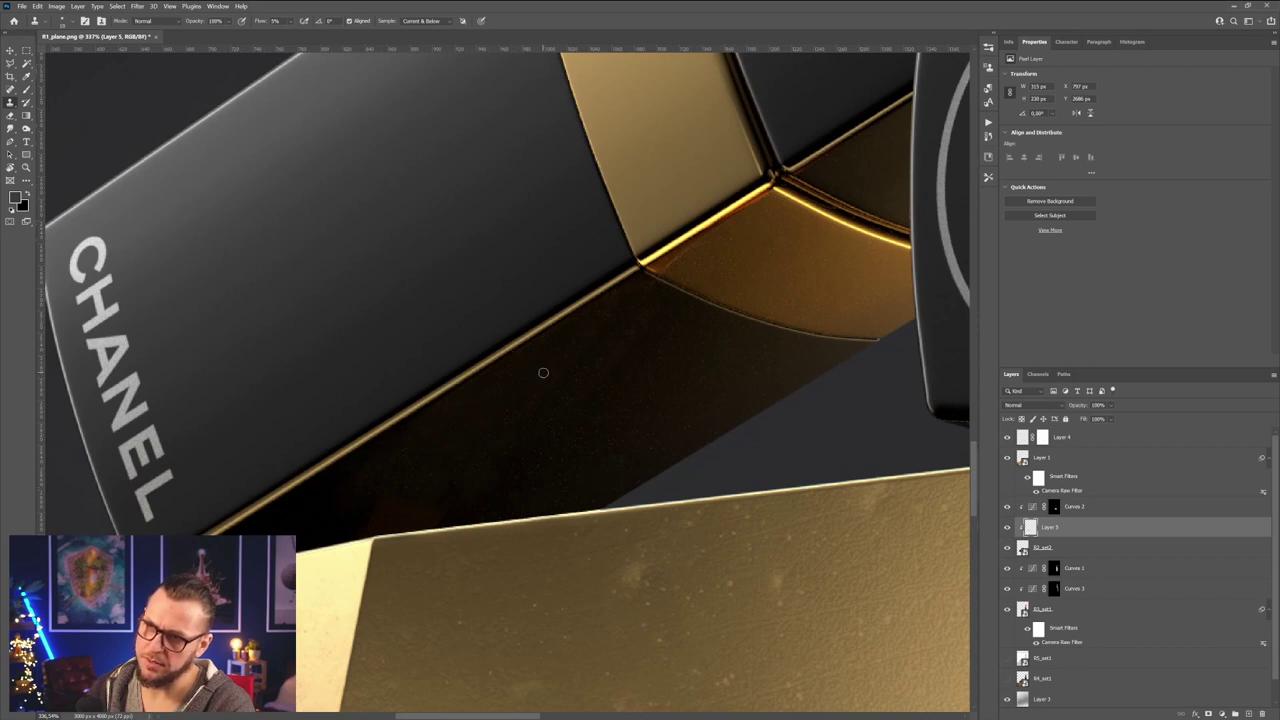
- Even out the dark underside below the gold trim with a larger, low-flow Clone Stamp brush, resampling nearby texture repeatedly
{"action": "key", "text": "bracketright"}
{"action": "key", "text": "bracketright"}
{"action": "key", "text": "bracketright"}
{"action": "key", "text": "bracketright"}
{"action": "key", "text": "bracketright"}
{"action": "left_click", "coordinate": [640, 340], "text": "alt"}
{"action": "left_click_drag", "start_coordinate": [541, 414], "coordinate": [556, 399]}
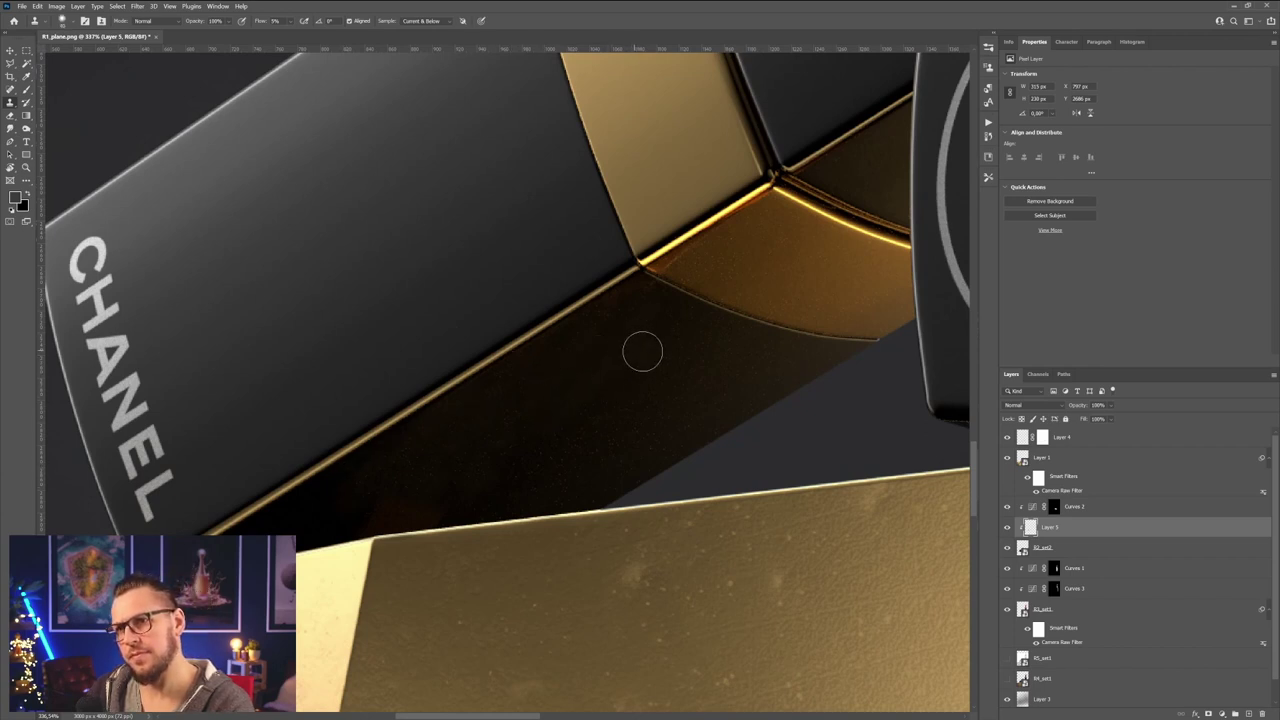
{"action": "left_click", "coordinate": [625, 385], "text": "alt"}
{"action": "mouse_move", "coordinate": [618, 348]}
{"action": "left_mouse_down"}
{"action": "mouse_move", "coordinate": [605, 364]}
{"action": "mouse_move", "coordinate": [613, 325]}
{"action": "left_mouse_up"}
{"action": "left_click", "coordinate": [629, 346], "text": "alt"}
{"action": "left_click", "coordinate": [576, 395], "text": "alt"}
{"action": "left_click_drag", "start_coordinate": [517, 411], "coordinate": [555, 393]}
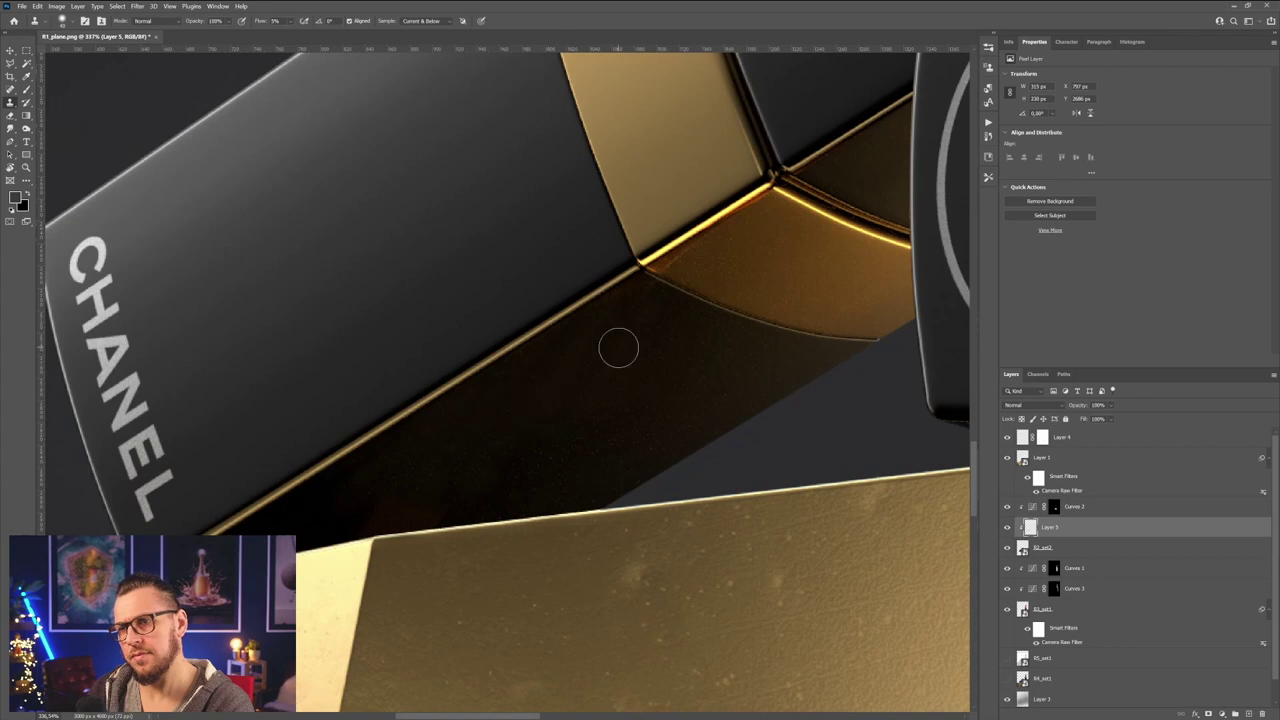
{"action": "left_click", "coordinate": [662, 307], "text": "alt"}
{"action": "left_click", "coordinate": [662, 307], "text": "alt"}
{"action": "mouse_move", "coordinate": [640, 291]}
{"action": "left_mouse_down"}
{"action": "mouse_move", "coordinate": [579, 325]}
{"action": "mouse_move", "coordinate": [556, 385]}
{"action": "left_mouse_up"}
{"action": "left_click", "coordinate": [543, 391], "text": "alt"}
{"action": "left_click_drag", "start_coordinate": [626, 341], "coordinate": [599, 367]}
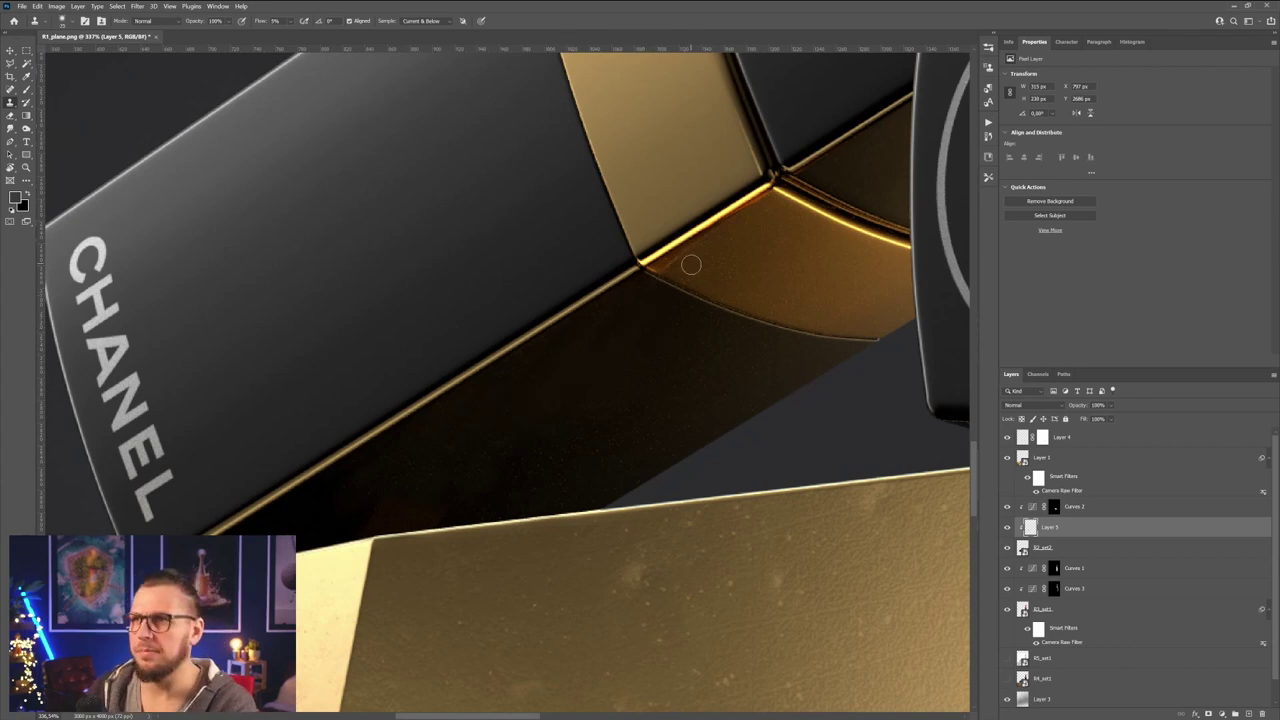
- Begin cloning grey over the small gold reflection beneath the lying case's logo end, using a reduced brush size
{"action": "scroll", "coordinate": [691, 264], "scroll_direction": "down", "scroll_amount": 8, "text": "alt"}
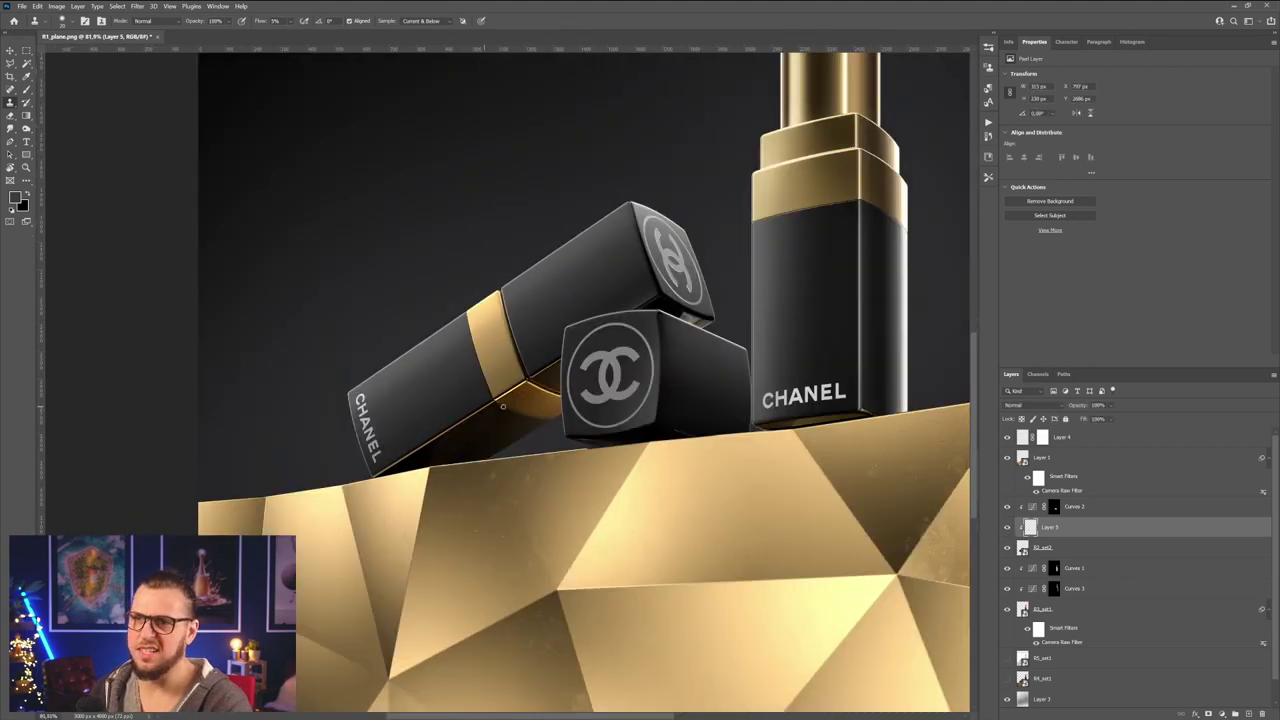
{"action": "scroll", "coordinate": [702, 304], "scroll_direction": "up", "scroll_amount": 8, "text": "alt"}
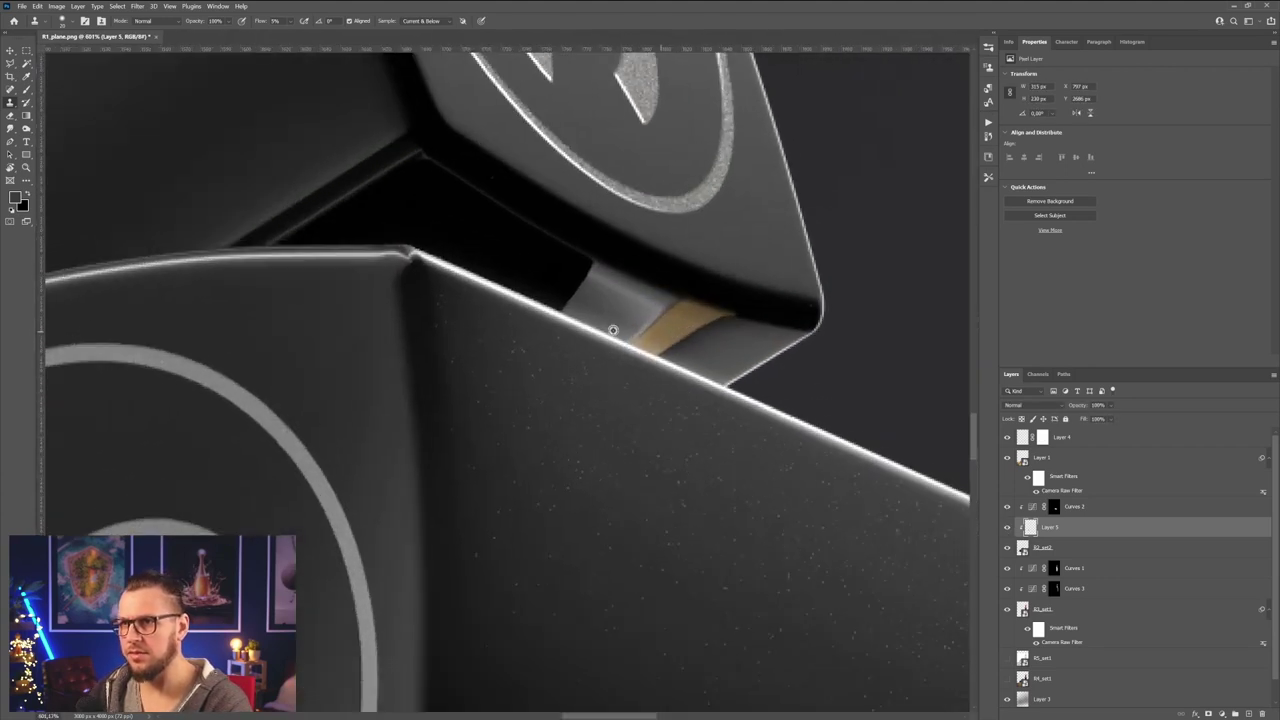
{"action": "scroll", "coordinate": [647, 297], "scroll_direction": "up", "scroll_amount": 2, "text": "alt"}
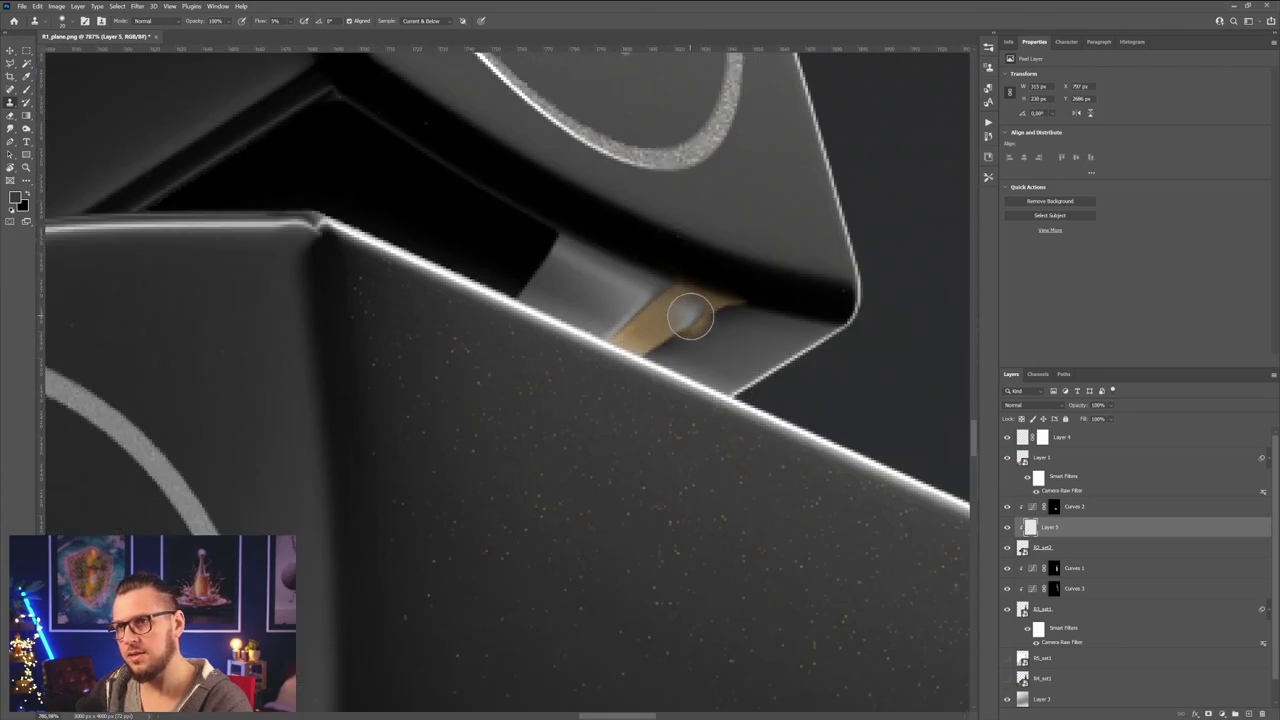
{"action": "key", "text": "bracketleft"}
{"action": "key", "text": "bracketleft"}
{"action": "key", "text": "bracketleft"}
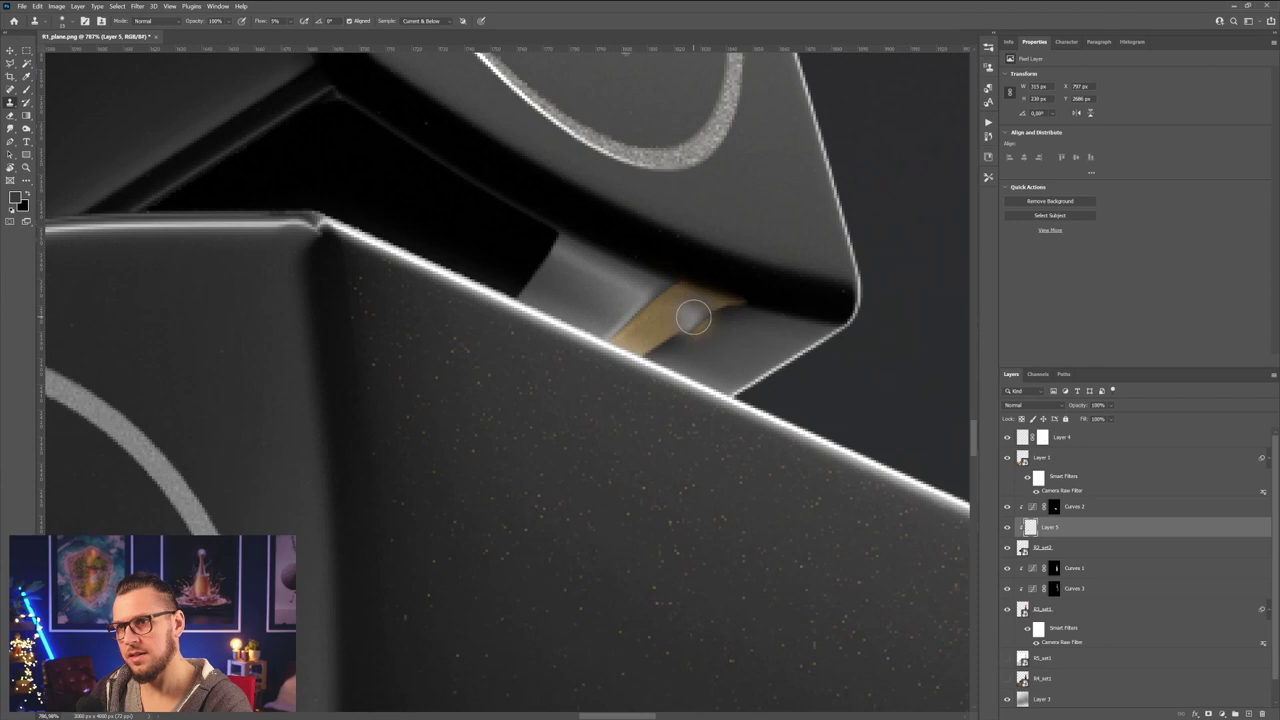
{"action": "left_click_drag", "start_coordinate": [691, 317], "coordinate": [693, 313]}
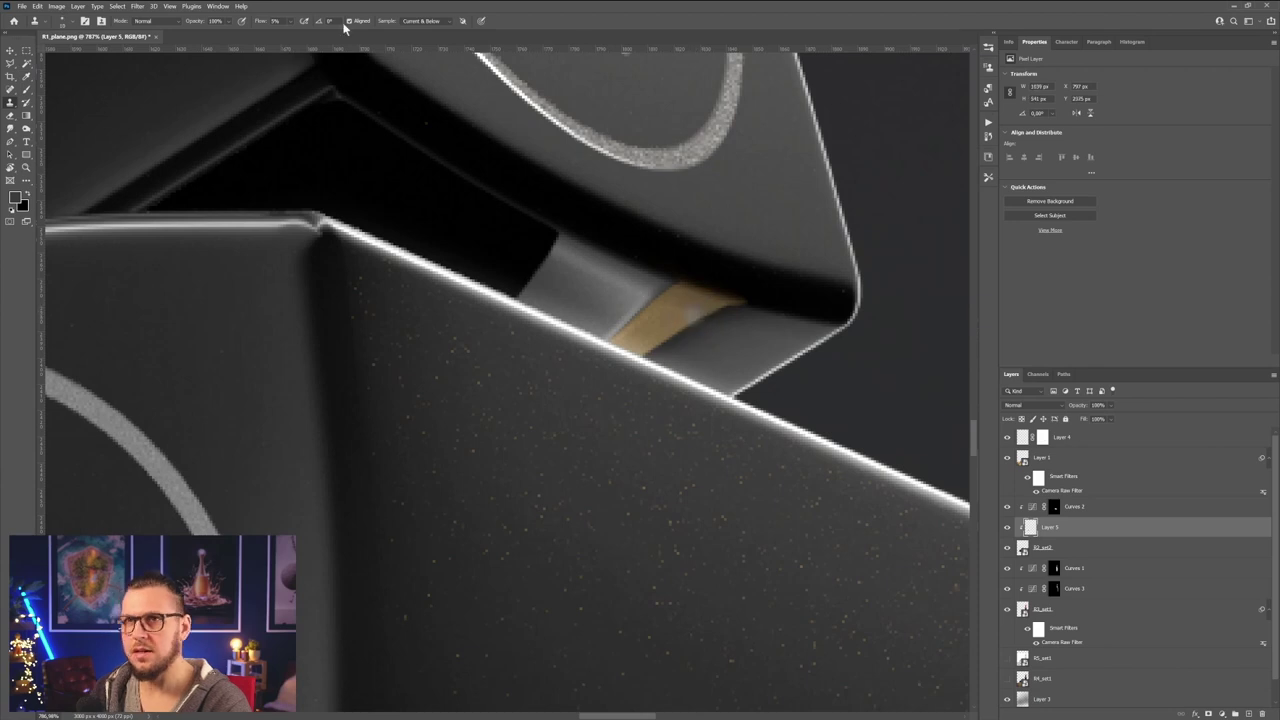
- Set the Clone Stamp flow to 19% and cover the gold reflection beneath the logo end with neighbouring grey tones
{"action": "type", "text": "10"}
{"action": "key", "text": "Return"}
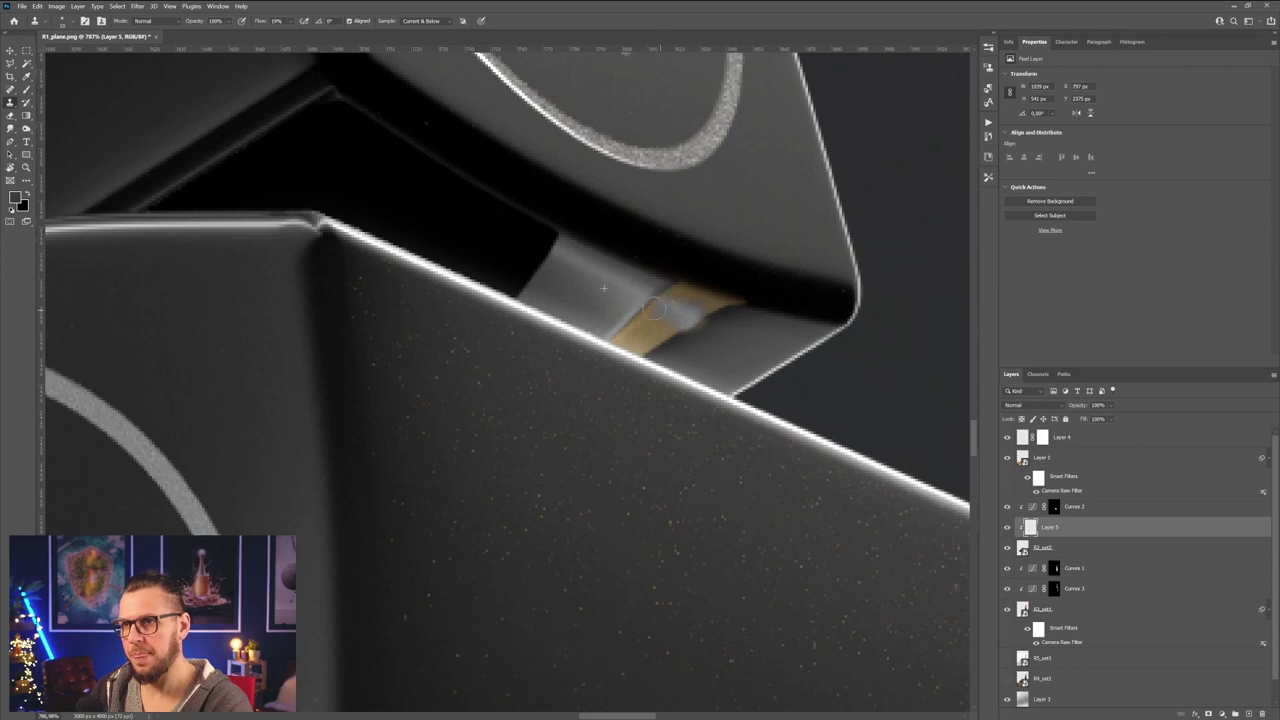
{"action": "mouse_move", "coordinate": [675, 320]}
{"action": "left_mouse_down"}
{"action": "mouse_move", "coordinate": [664, 338]}
{"action": "mouse_move", "coordinate": [628, 317]}
{"action": "left_mouse_up"}
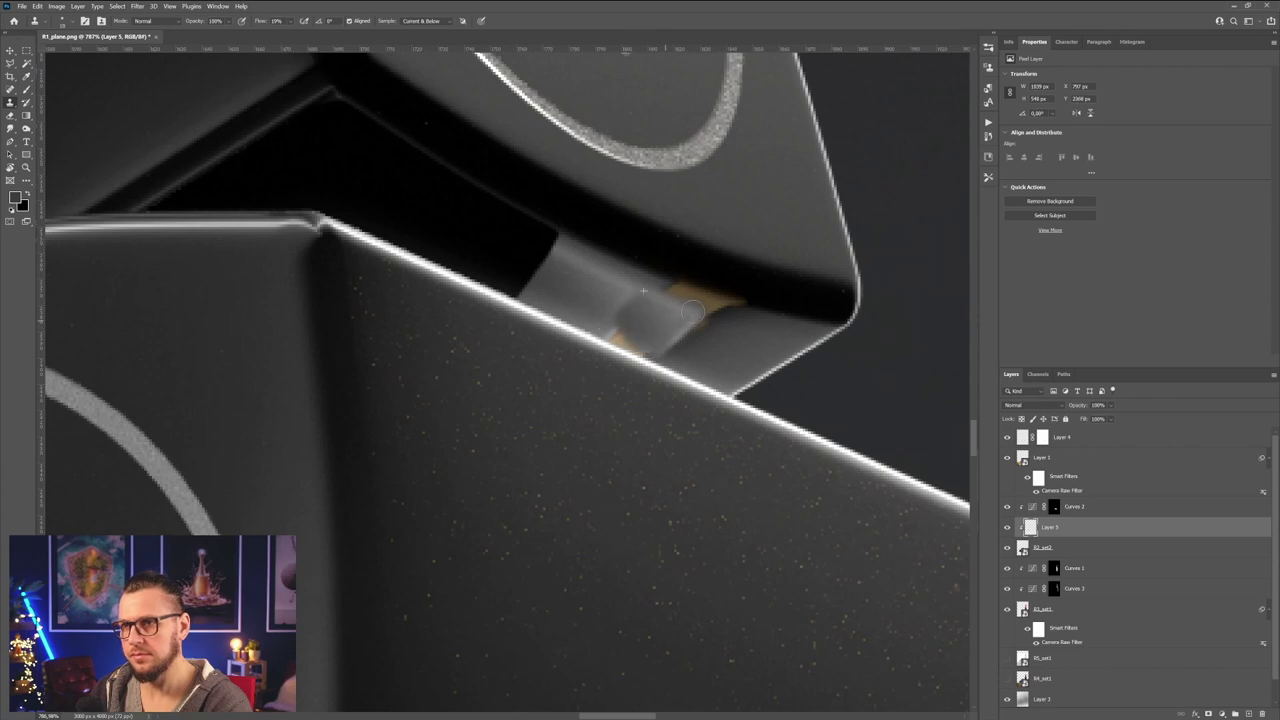
{"action": "mouse_move", "coordinate": [671, 296]}
{"action": "left_mouse_down"}
{"action": "mouse_move", "coordinate": [698, 318]}
{"action": "mouse_move", "coordinate": [664, 345]}
{"action": "left_mouse_up"}
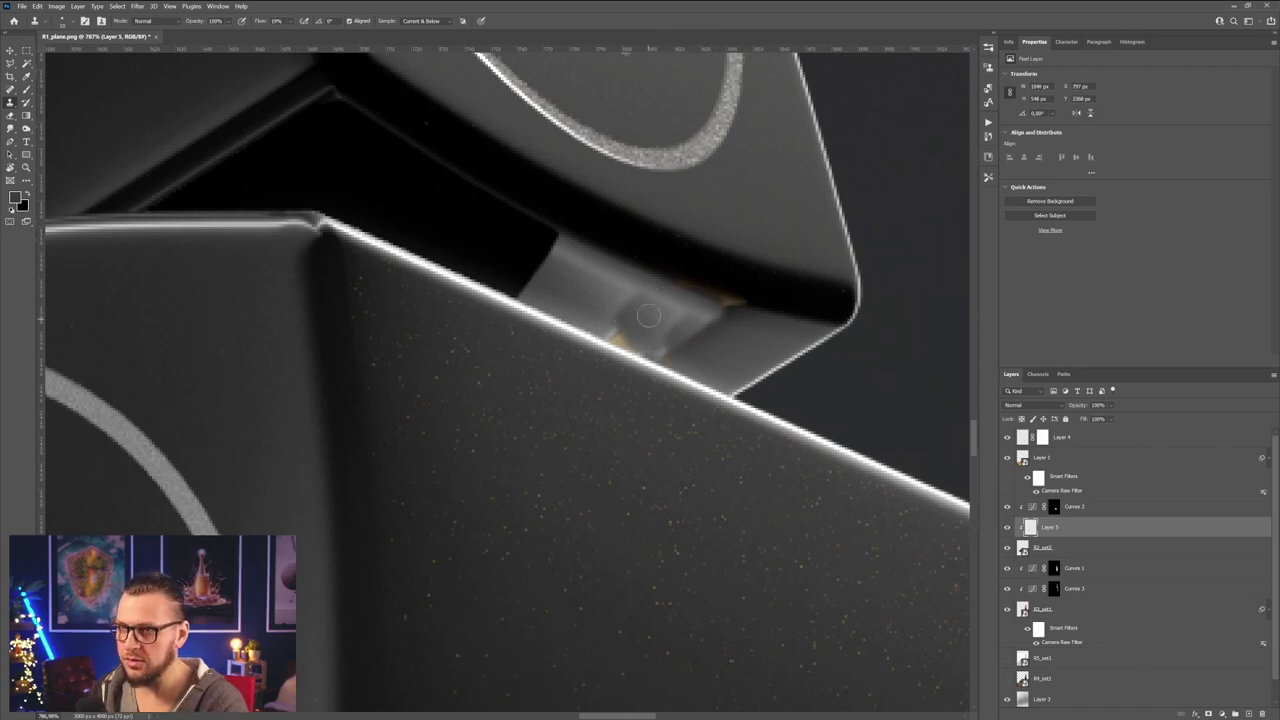
{"action": "left_click", "coordinate": [714, 345], "text": "alt"}
{"action": "left_click_drag", "start_coordinate": [723, 318], "coordinate": [725, 314]}
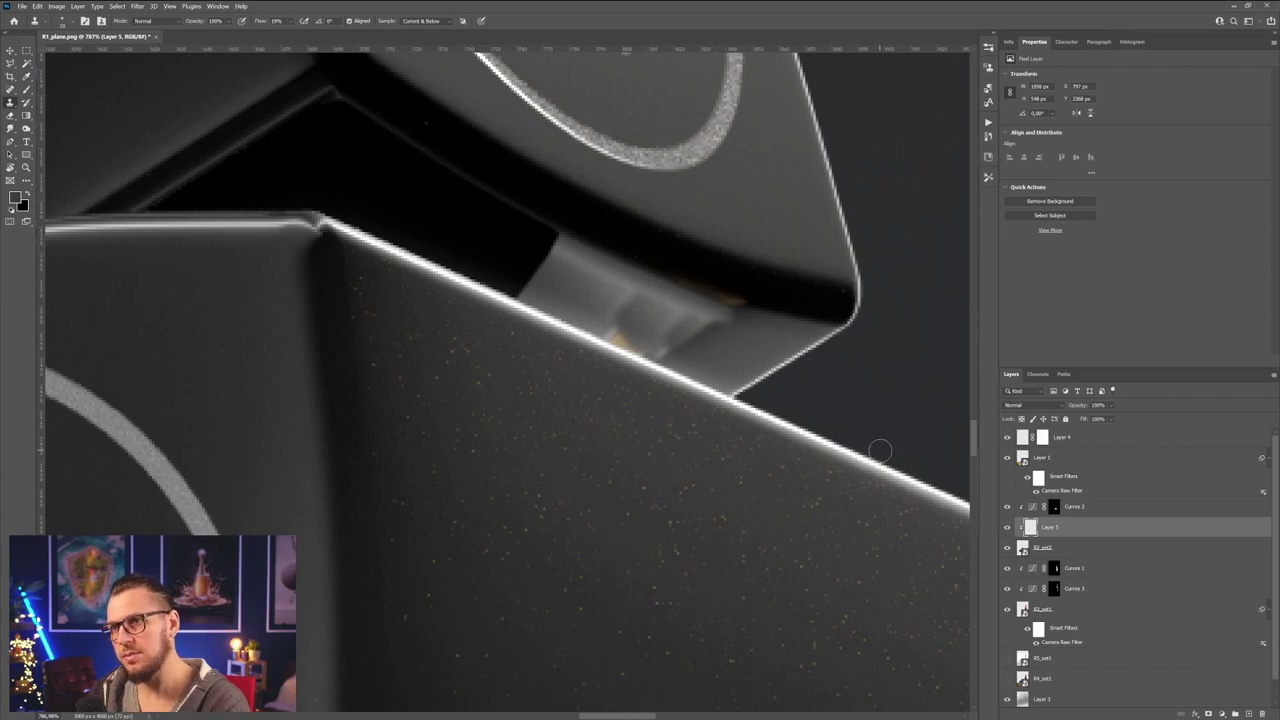
- Compare the retouched gap beneath the logo end with Layer 5 repeatedly hidden and shown
{"action": "left_click", "coordinate": [1008, 527]}
{"action": "left_click", "coordinate": [1008, 527]}
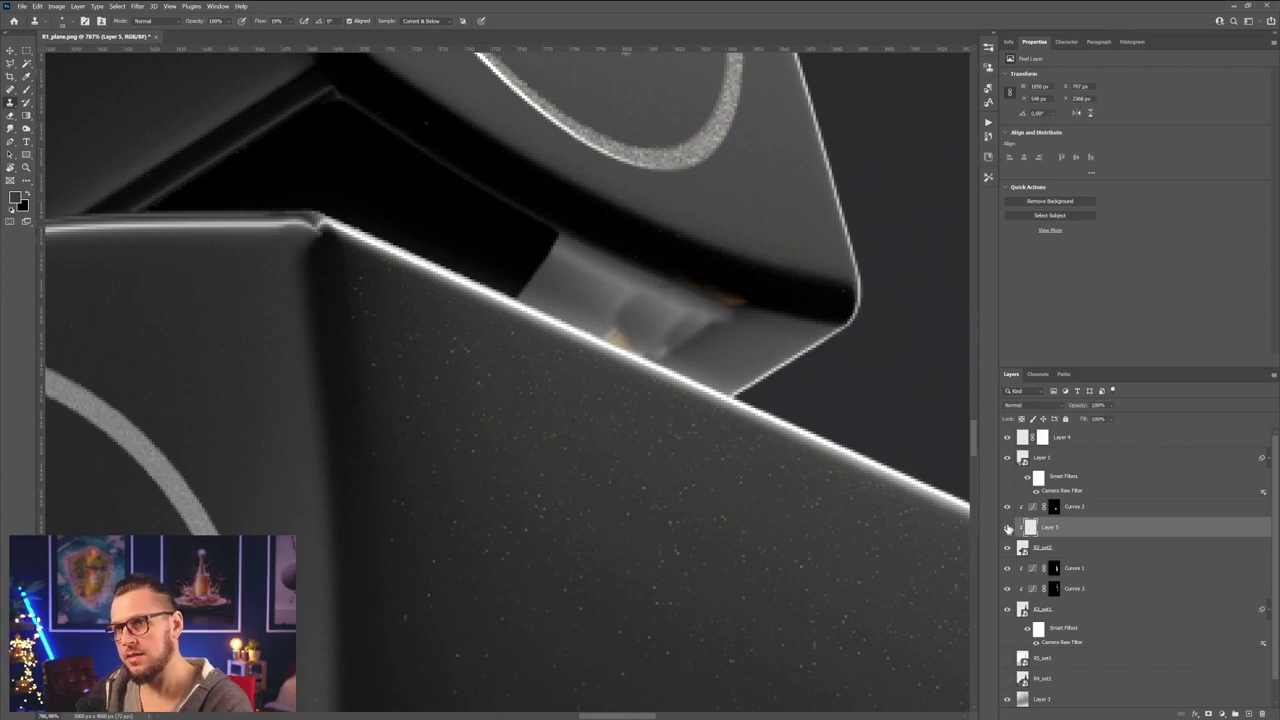
{"action": "left_click", "coordinate": [1008, 527]}
{"action": "left_click", "coordinate": [1008, 527]}
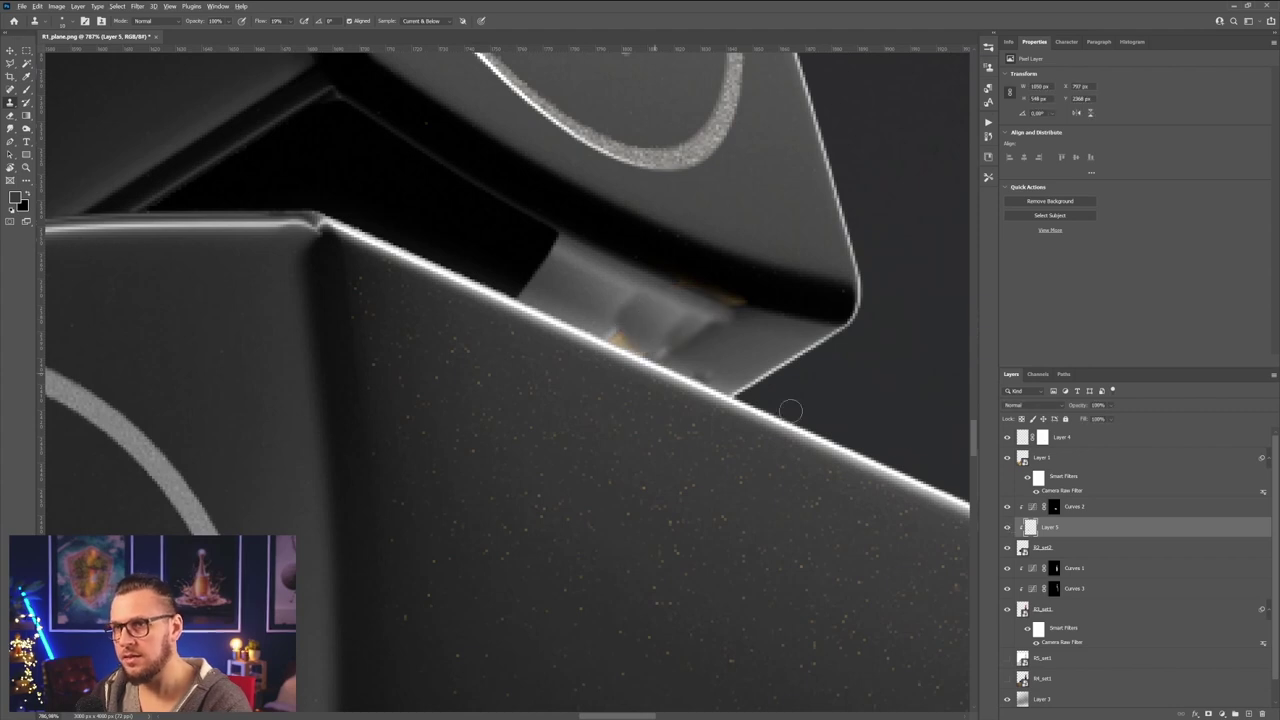
{"action": "left_click", "coordinate": [1007, 528]}
{"action": "left_click", "coordinate": [1007, 528]}
- Clone grey over the remaining thin gold strip and gold traces along the facet edge, reducing the brush size
{"action": "scroll", "coordinate": [670, 270], "scroll_direction": "down", "scroll_amount": 3, "text": "alt"}
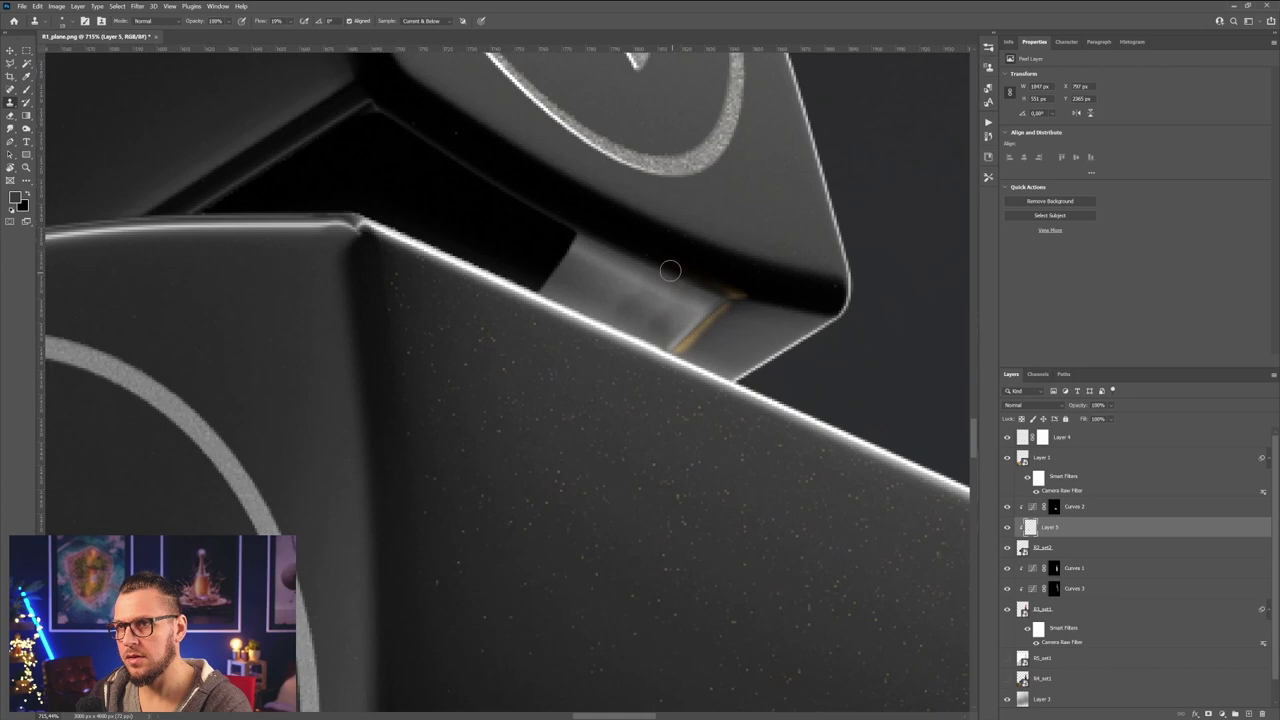
{"action": "mouse_move", "coordinate": [670, 270]}
{"action": "left_mouse_down"}
{"action": "mouse_move", "coordinate": [749, 293]}
{"action": "mouse_move", "coordinate": [693, 344]}
{"action": "mouse_move", "coordinate": [707, 331]}
{"action": "left_mouse_up"}
{"action": "left_click", "coordinate": [745, 321], "text": "alt"}
{"action": "key", "text": "bracketleft"}
{"action": "key", "text": "bracketleft"}
{"action": "scroll", "coordinate": [731, 319], "scroll_direction": "up", "scroll_amount": 3, "text": "alt"}
{"action": "scroll", "coordinate": [731, 318], "scroll_direction": "up", "scroll_amount": 1, "text": "alt"}
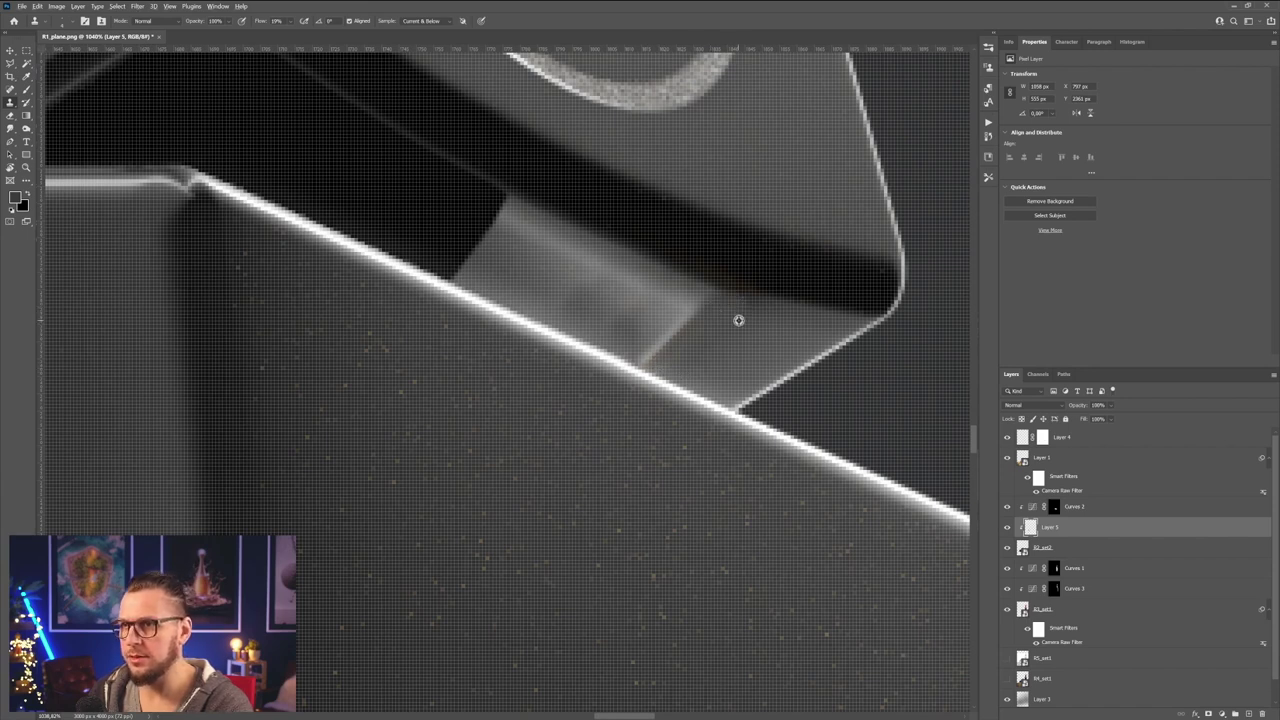
- Clone neighbouring grey over the remaining brown trace along the facet edge beneath the lying case's logo end
{"action": "scroll", "coordinate": [738, 320], "scroll_direction": "down", "scroll_amount": 2, "text": "alt"}
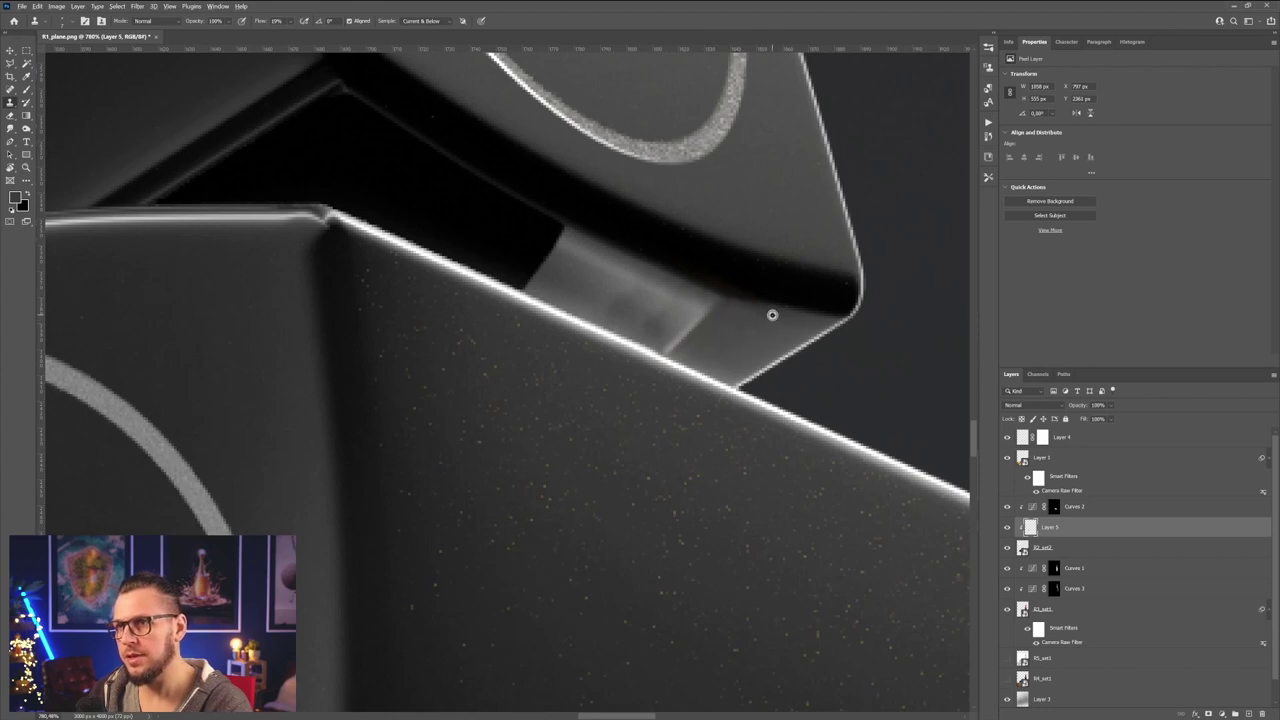
{"action": "left_click", "coordinate": [772, 315], "text": "alt"}
{"action": "mouse_move", "coordinate": [752, 311]}
{"action": "left_mouse_down"}
{"action": "mouse_move", "coordinate": [733, 305]}
{"action": "mouse_move", "coordinate": [715, 329]}
{"action": "left_mouse_up"}
{"action": "left_click", "coordinate": [763, 316], "text": "alt"}
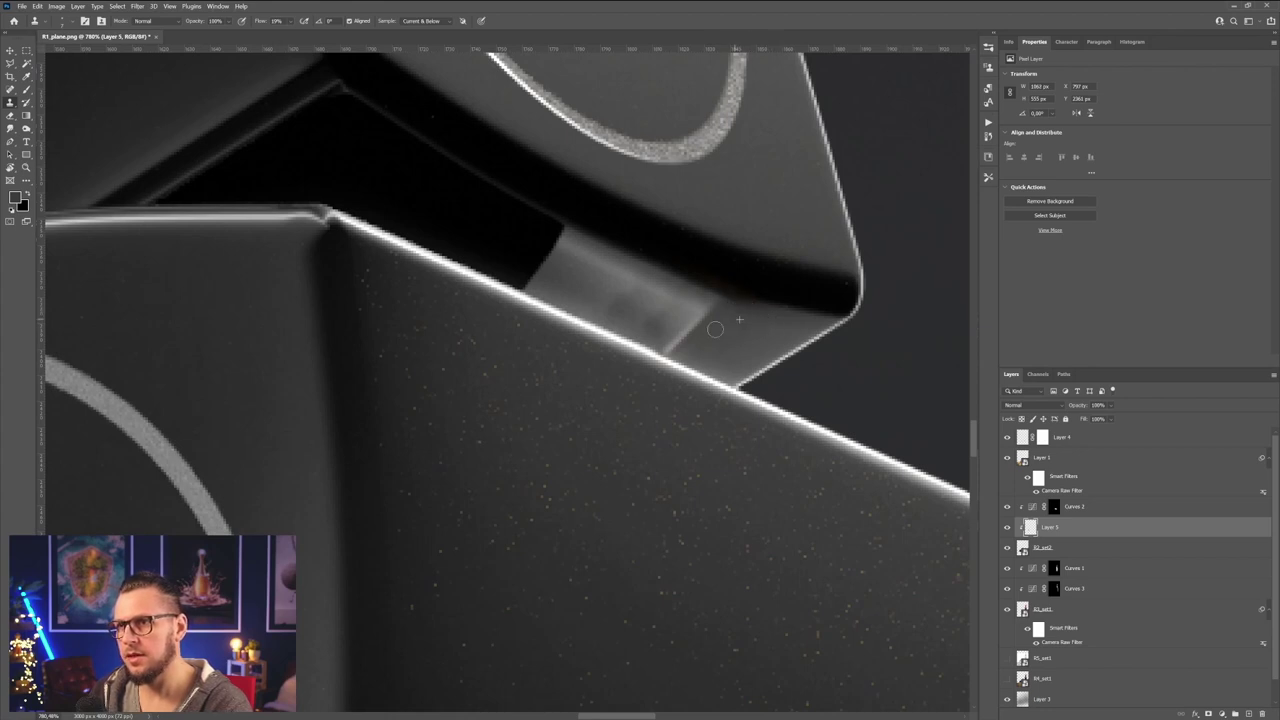
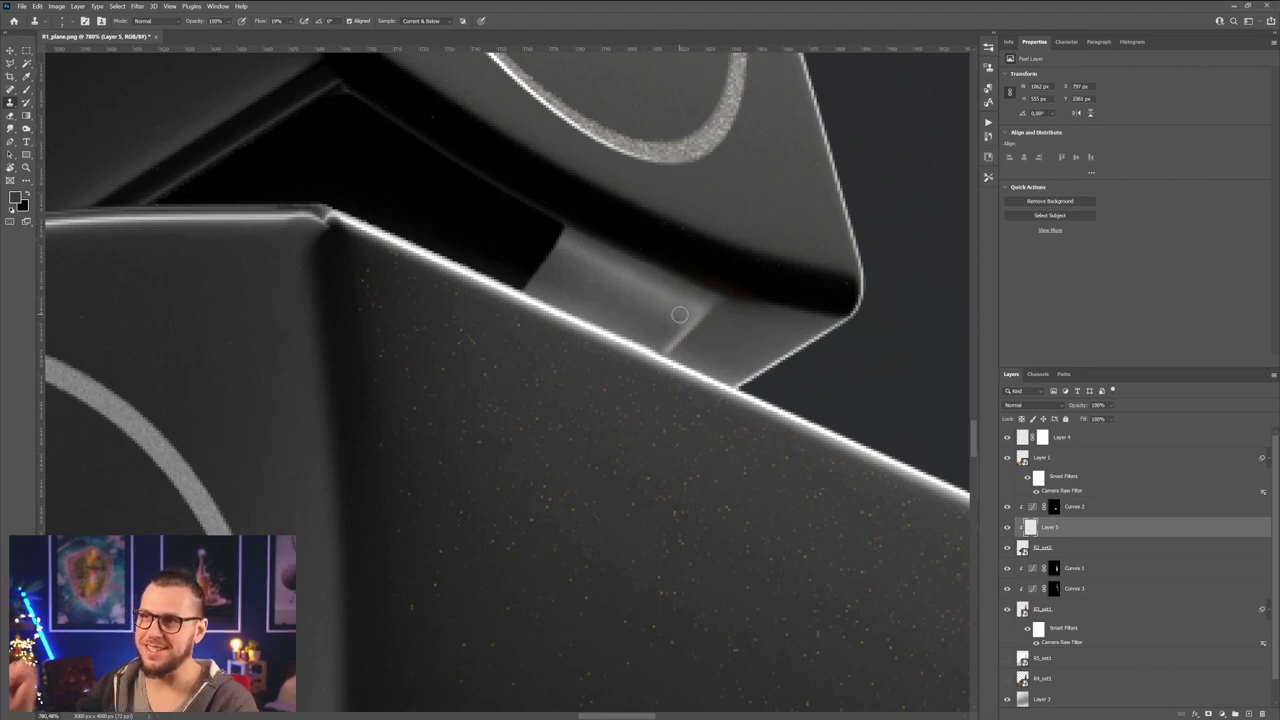
- Examine the retouched gap up close, the whole composition, and the upright lipstick's gold and black surfaces
{"action": "scroll", "coordinate": [740, 338], "scroll_direction": "down", "scroll_amount": 6, "text": "alt"}
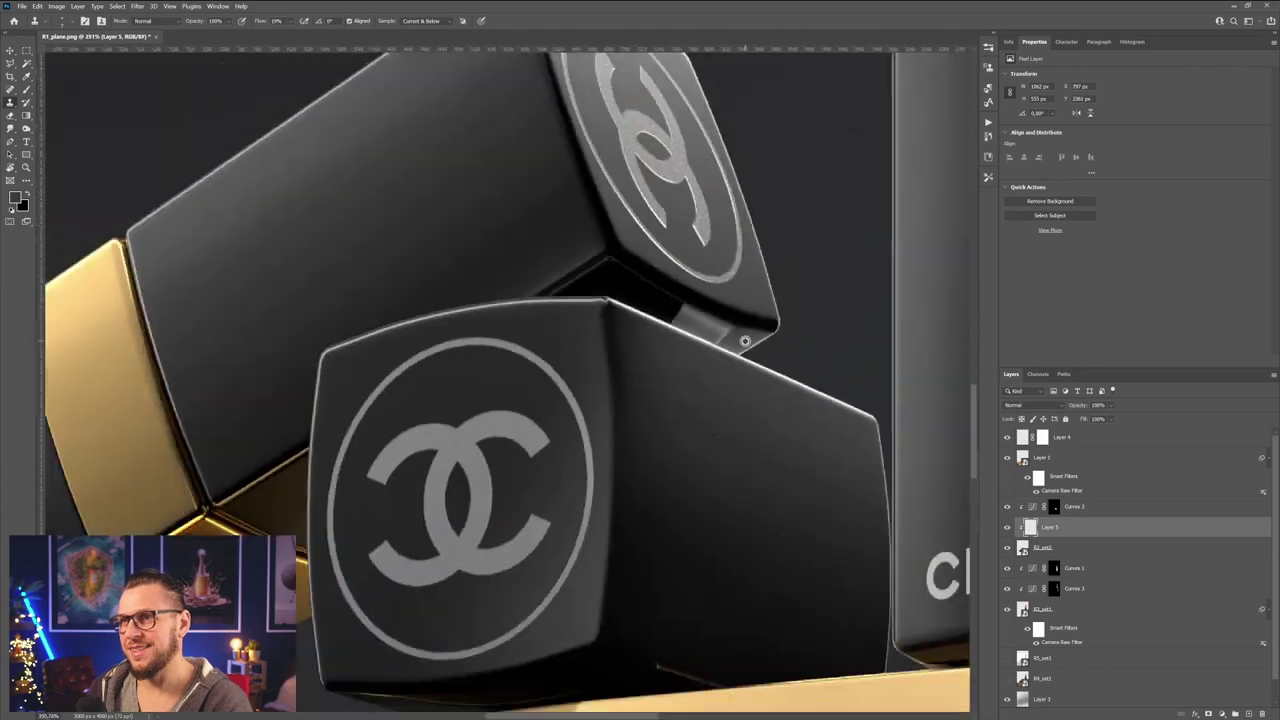
{"action": "scroll", "coordinate": [746, 339], "scroll_direction": "up", "scroll_amount": 7, "text": "alt"}
{"action": "scroll", "coordinate": [730, 318], "scroll_direction": "down", "scroll_amount": 1, "text": "alt"}
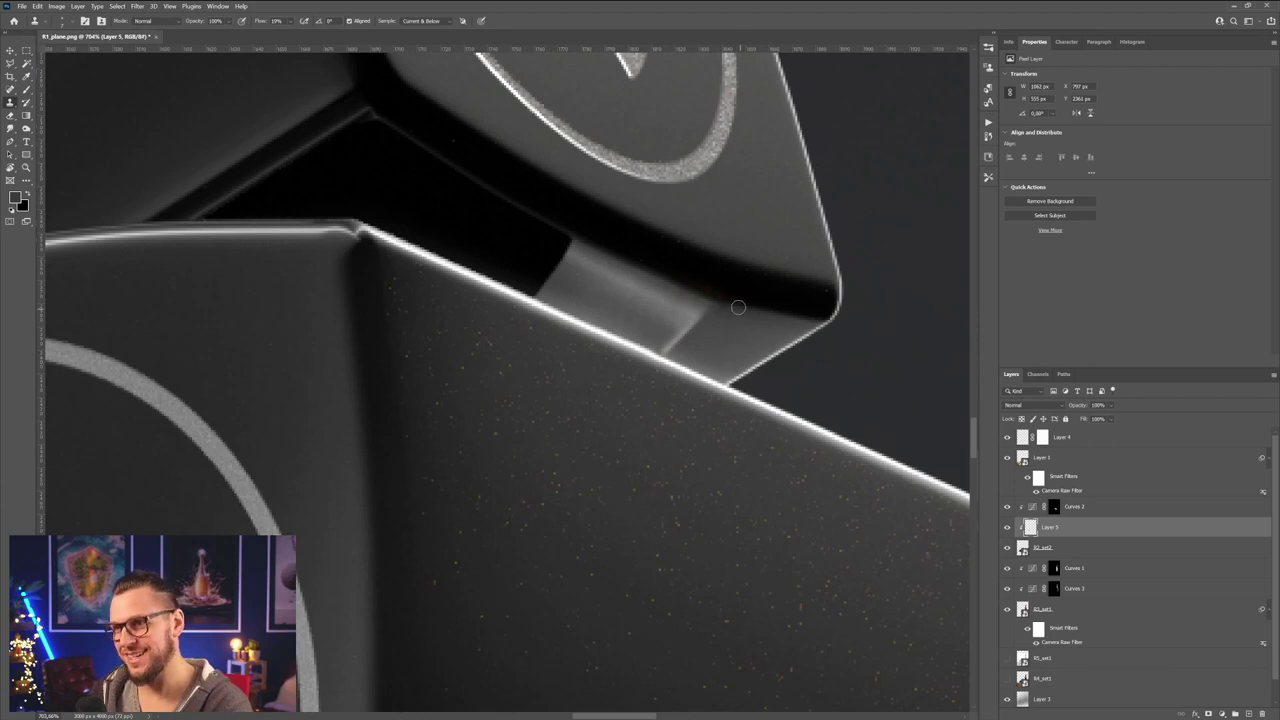
{"action": "scroll", "coordinate": [769, 414], "scroll_direction": "down", "scroll_amount": 10, "text": "alt"}
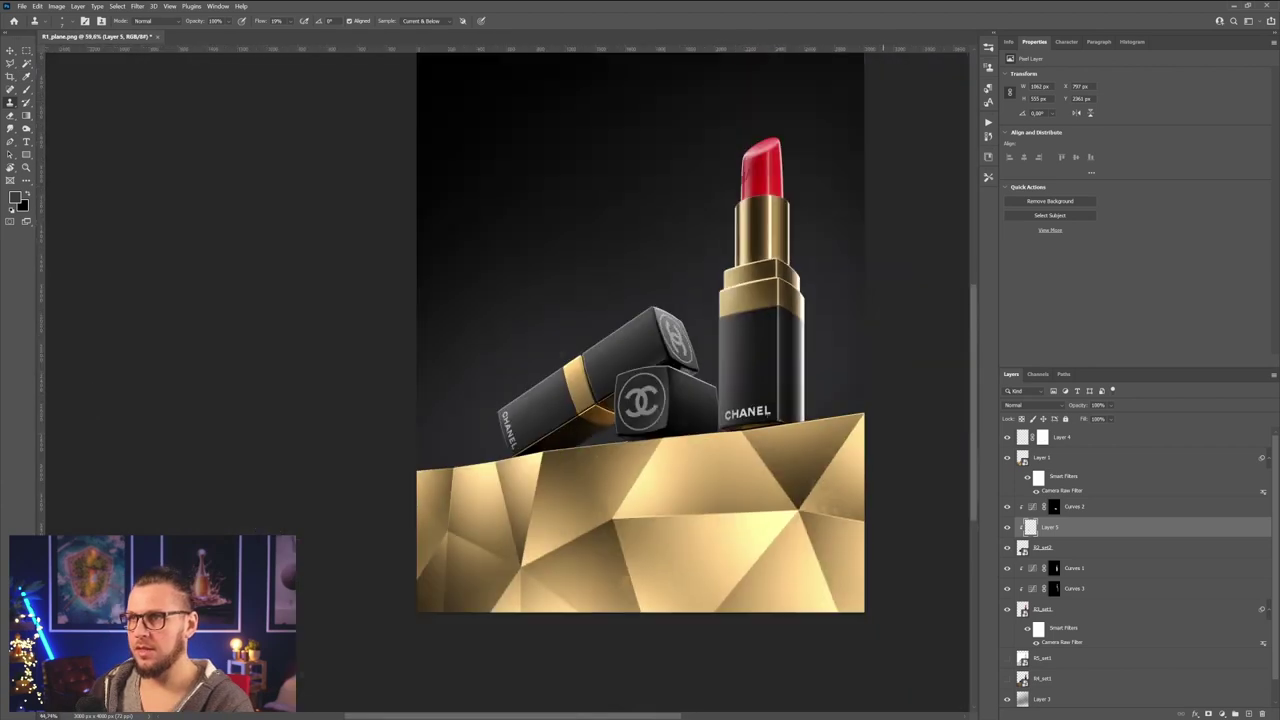
{"action": "scroll", "coordinate": [782, 392], "scroll_direction": "up", "scroll_amount": 3, "text": "alt"}
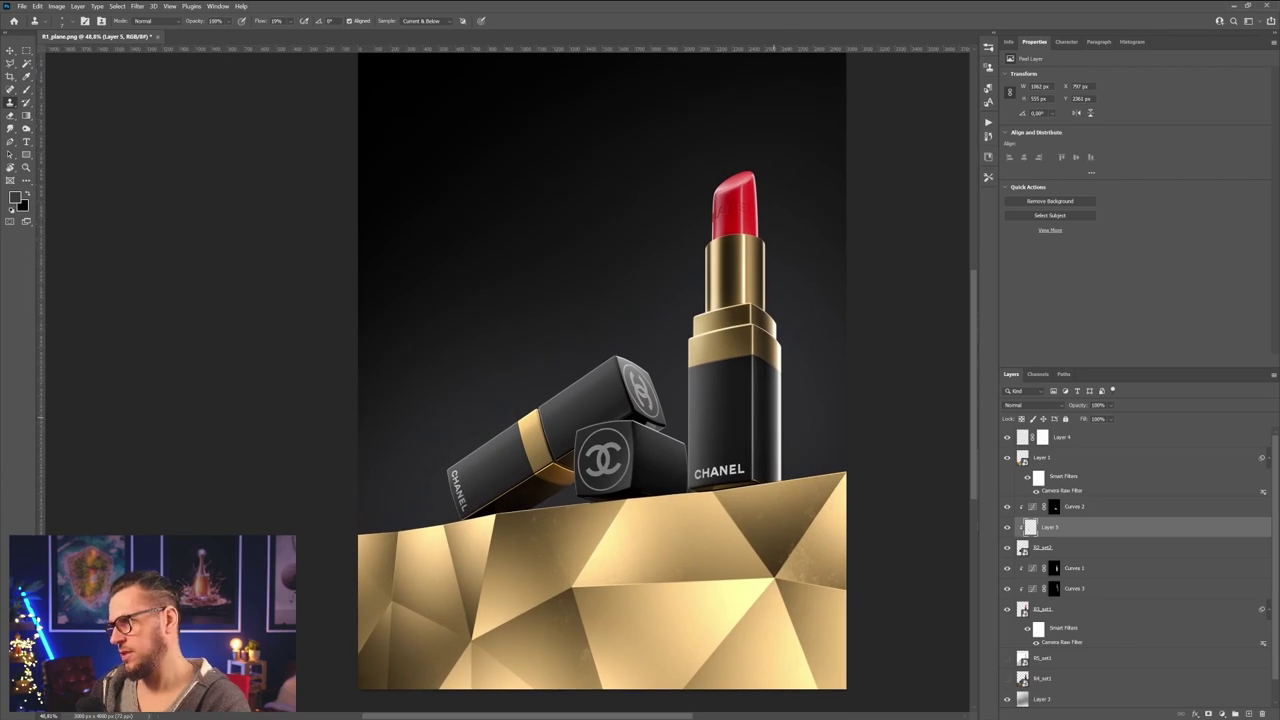
{"action": "scroll", "coordinate": [772, 418], "scroll_direction": "up", "scroll_amount": 3, "text": "alt"}
{"action": "left_click_drag", "start_coordinate": [765, 297], "coordinate": [753, 354]}
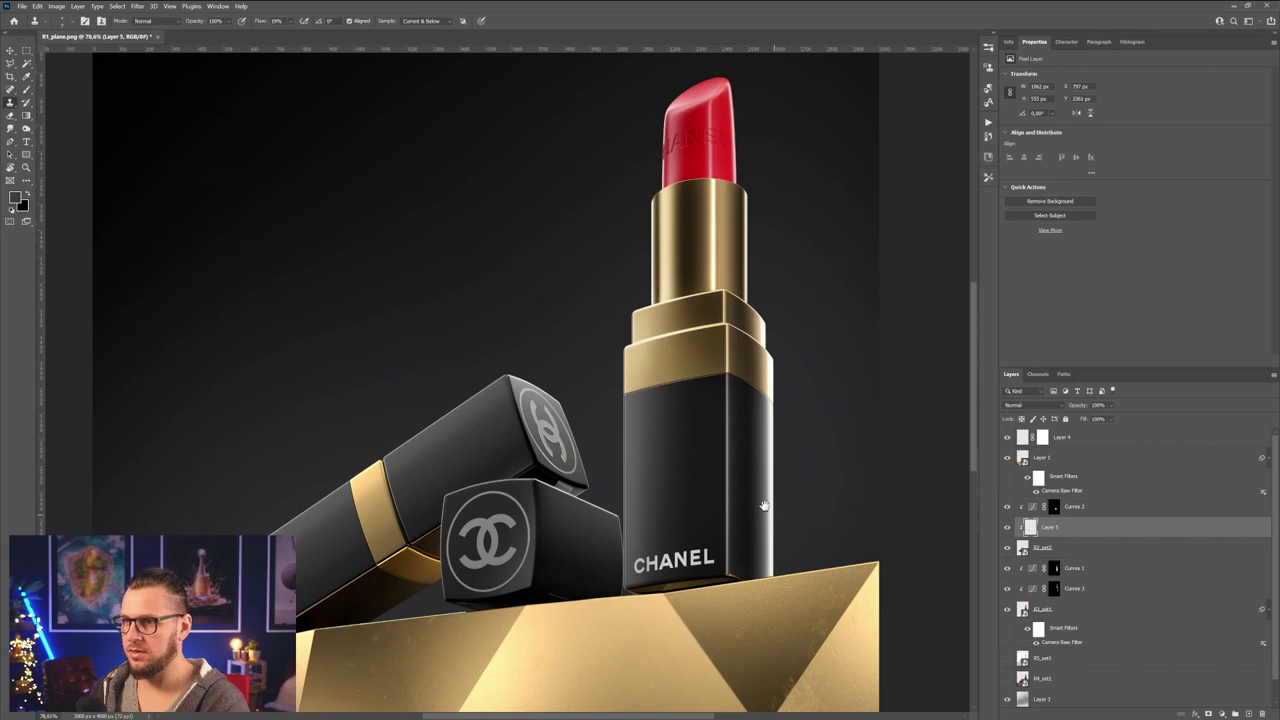
{"action": "left_click_drag", "start_coordinate": [763, 506], "coordinate": [735, 477]}
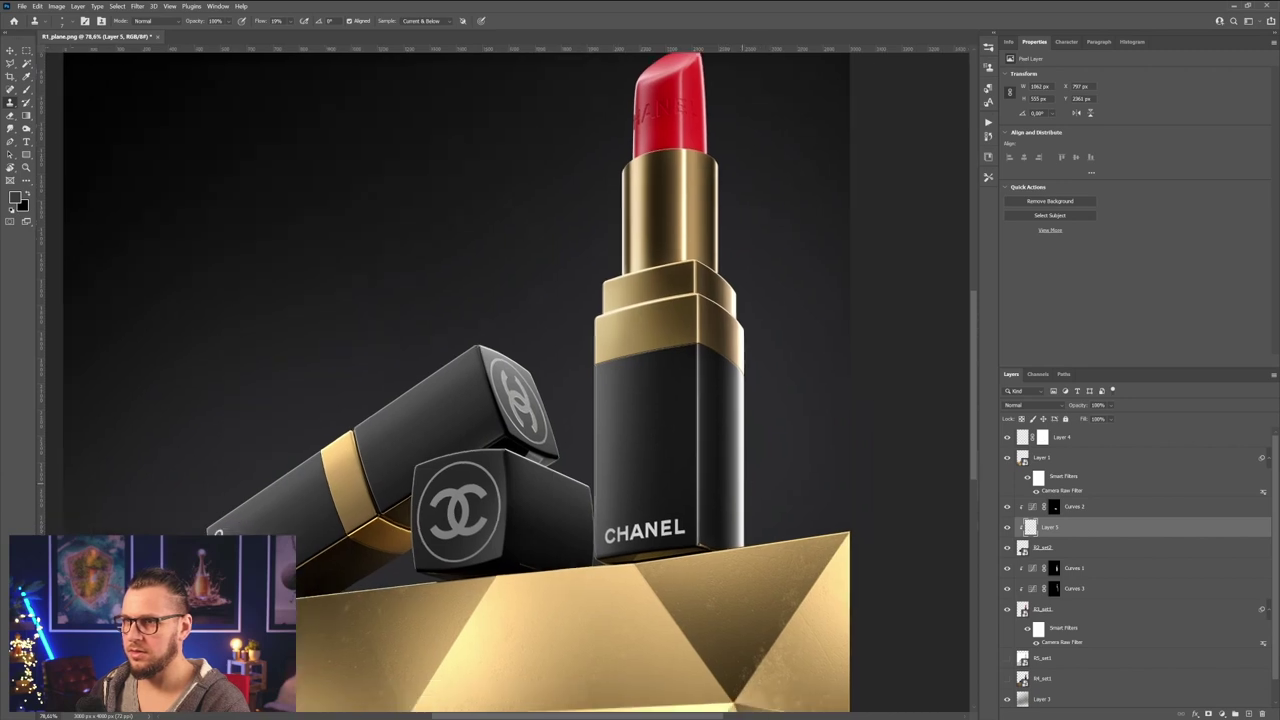
- Add a Curves adjustment layer above Curves 2 and lower the blue channel's white point for a yellow tint
{"action": "left_click", "coordinate": [1088, 507]}
{"action": "left_click", "coordinate": [1222, 714]}
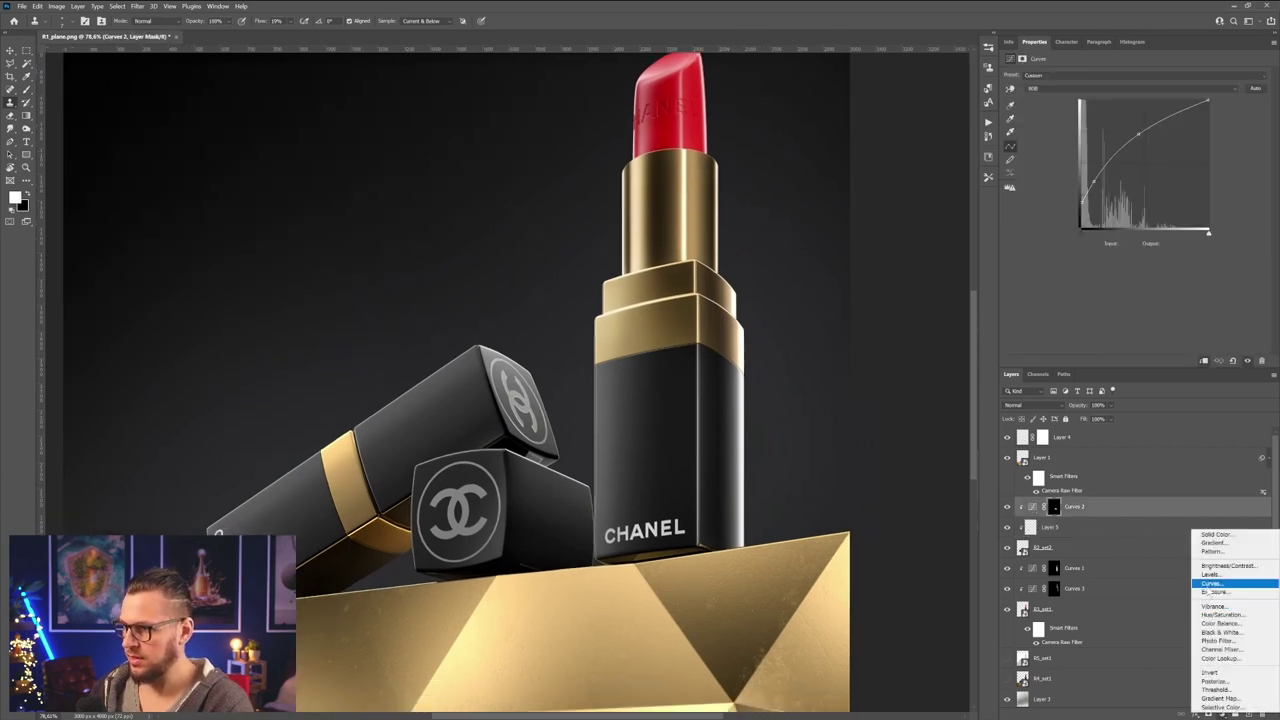
{"action": "left_click", "coordinate": [1210, 590]}
{"action": "scroll", "coordinate": [796, 346], "scroll_direction": "up", "scroll_amount": 3, "text": "alt"}
{"action": "left_click", "coordinate": [1066, 89]}
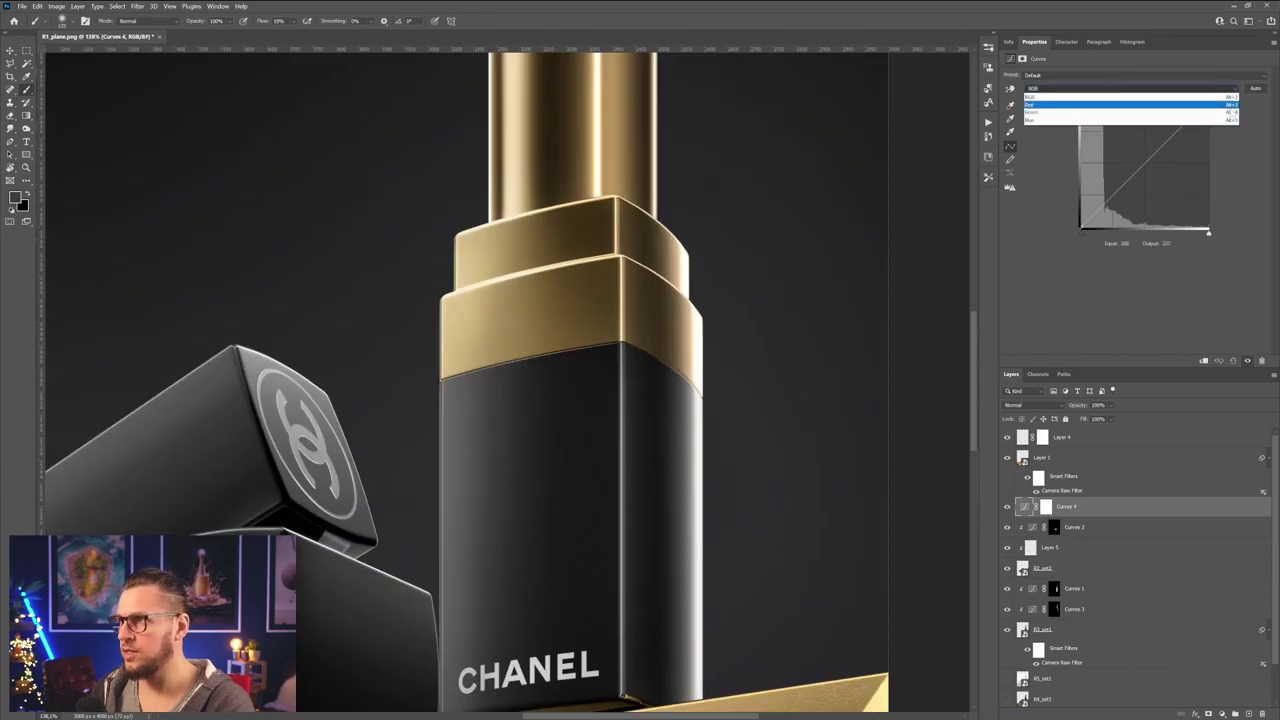
{"action": "left_click", "coordinate": [1130, 111]}
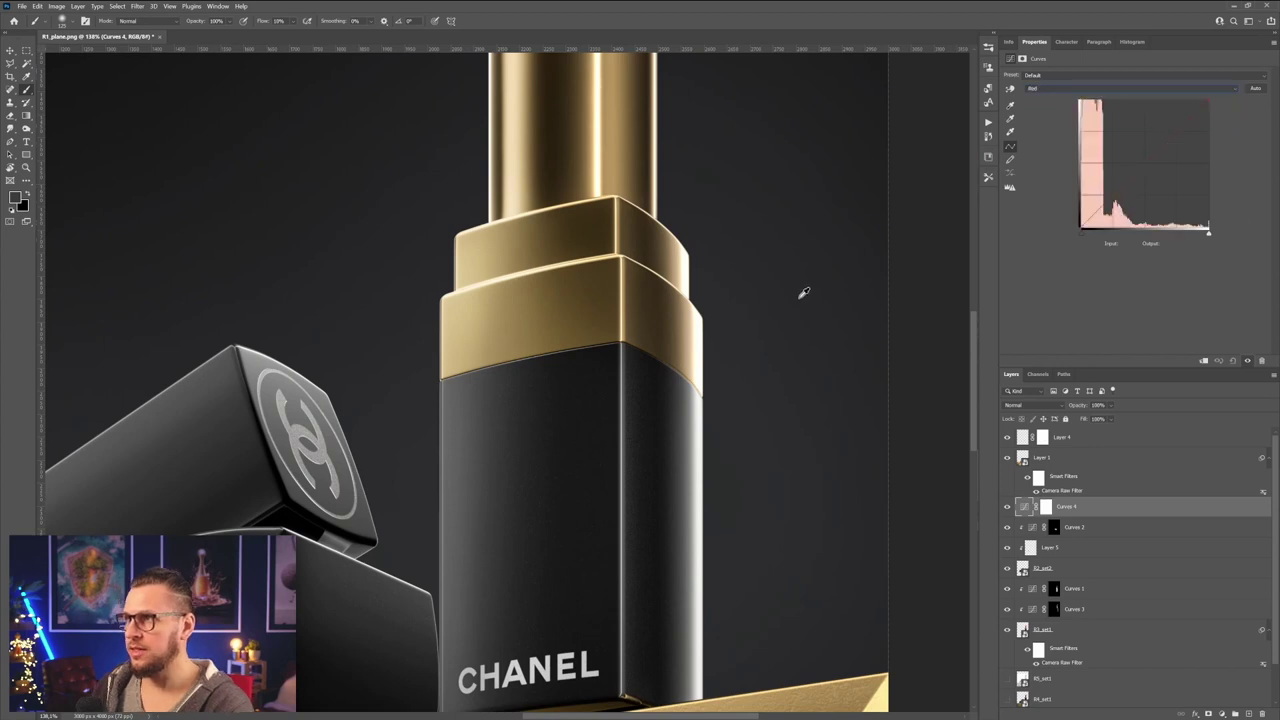
{"action": "key", "text": "alt+5"}
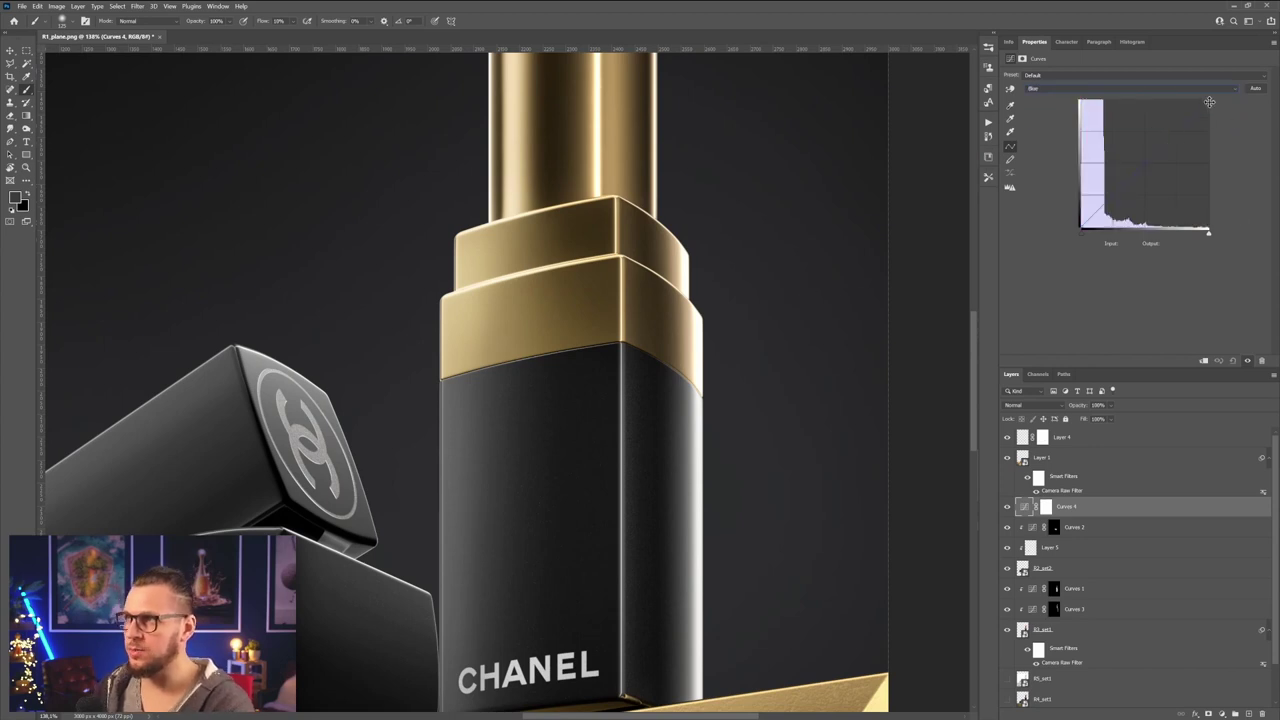
{"action": "left_click_drag", "start_coordinate": [1209, 102], "coordinate": [1225, 156]}
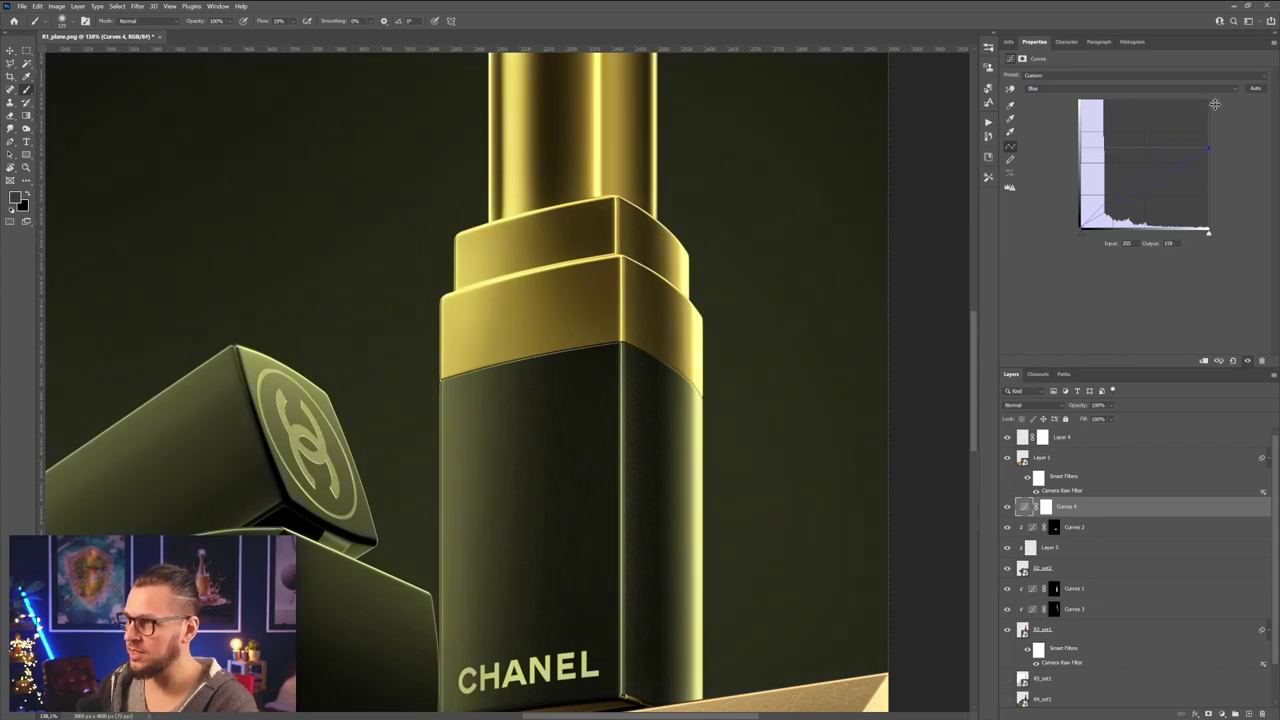
{"action": "mouse_move", "coordinate": [1209, 147]}
{"action": "left_mouse_down"}
{"action": "mouse_move", "coordinate": [1212, 128]}
{"action": "mouse_move", "coordinate": [1221, 143]}
{"action": "left_mouse_up"}
- Lower the green channel's white point to an output of 205 in Curves 4 for a warmer orange tint
{"action": "key", "text": "alt+3"}
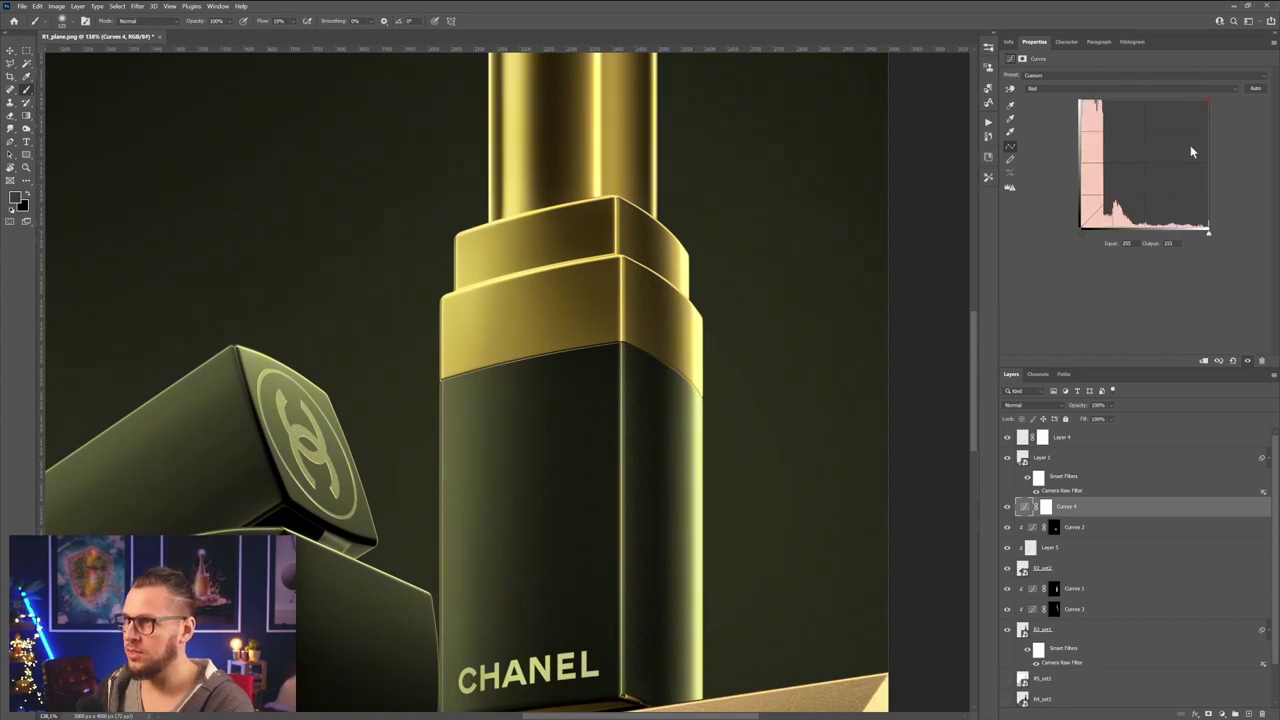
{"action": "key", "text": "alt+4"}
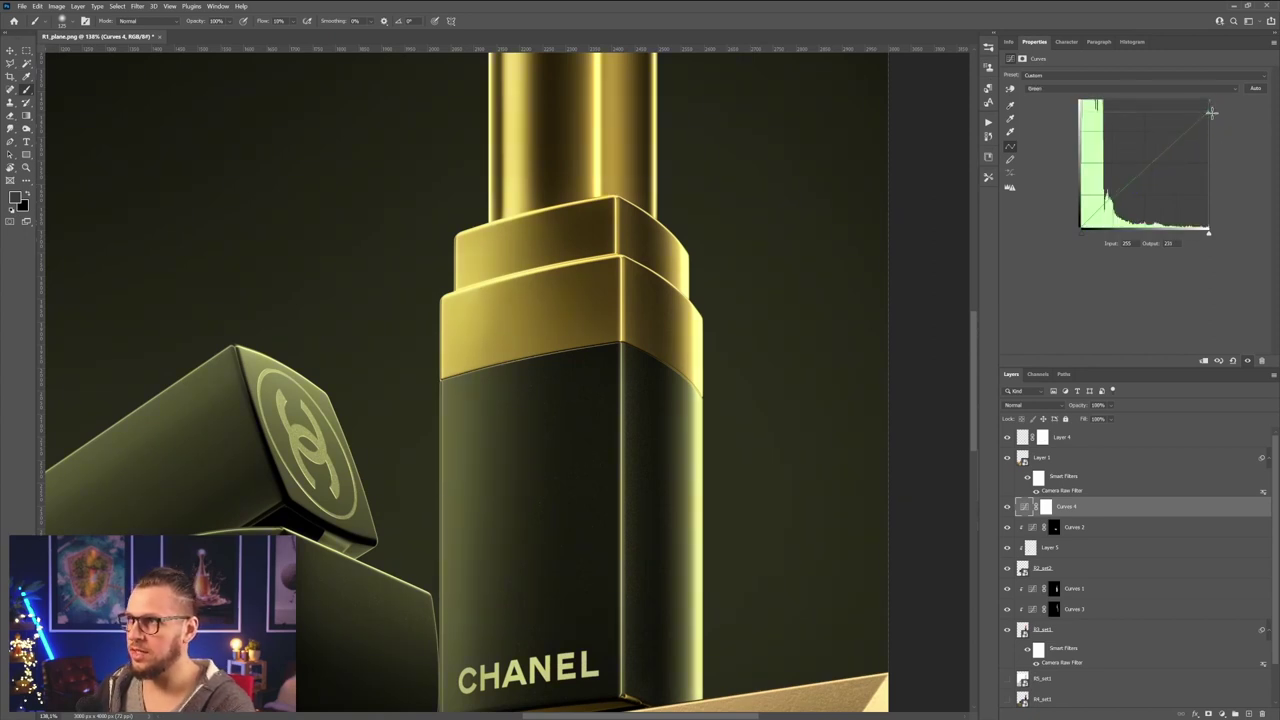
{"action": "left_click_drag", "start_coordinate": [1212, 112], "coordinate": [1221, 124]}
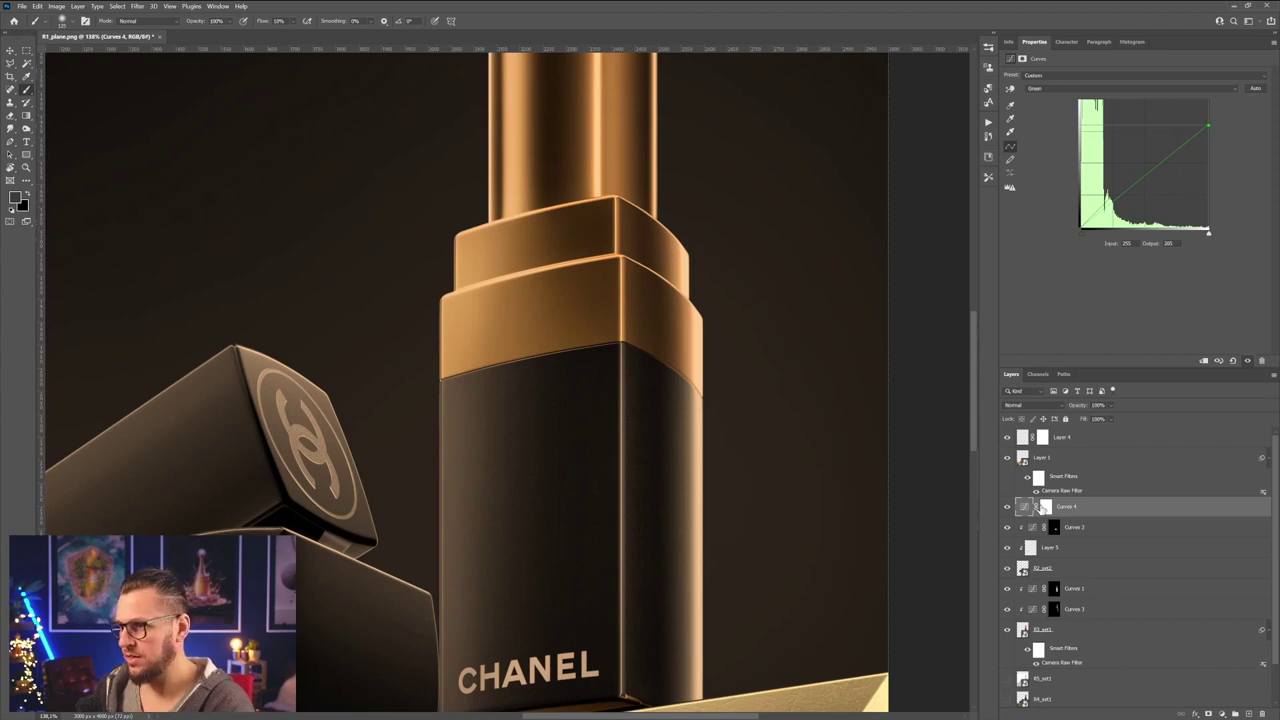
- Invert the Curves 4 mask to black and paint the warm tint onto the right edge of the gold collar
{"action": "left_click", "coordinate": [1045, 508]}
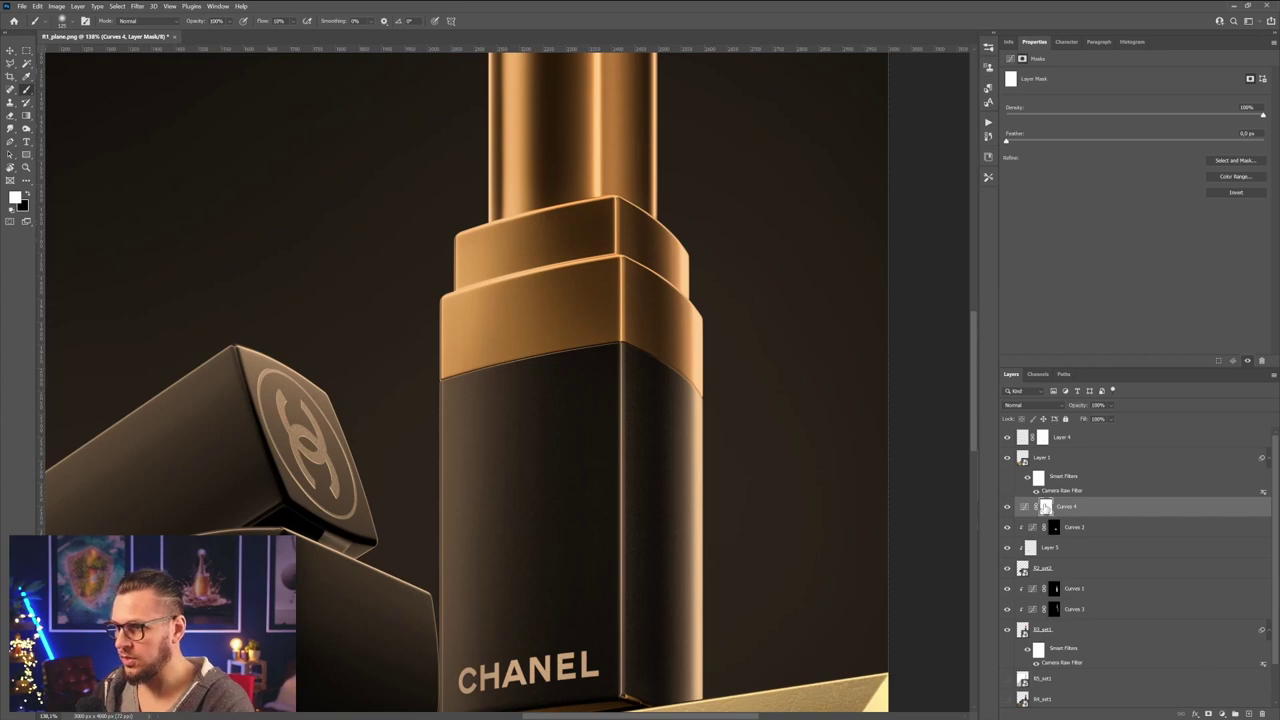
{"action": "key", "text": "ctrl+i"}
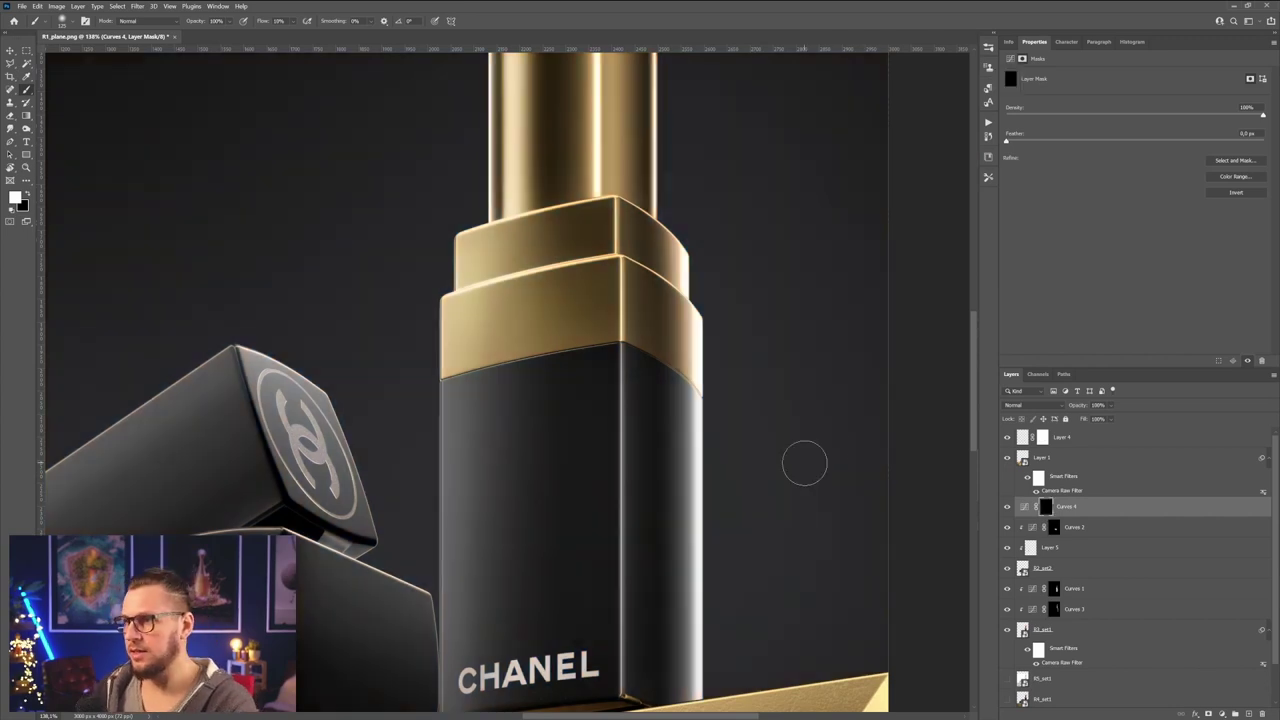
{"action": "scroll", "coordinate": [711, 328], "scroll_direction": "up", "scroll_amount": 5, "text": "alt"}
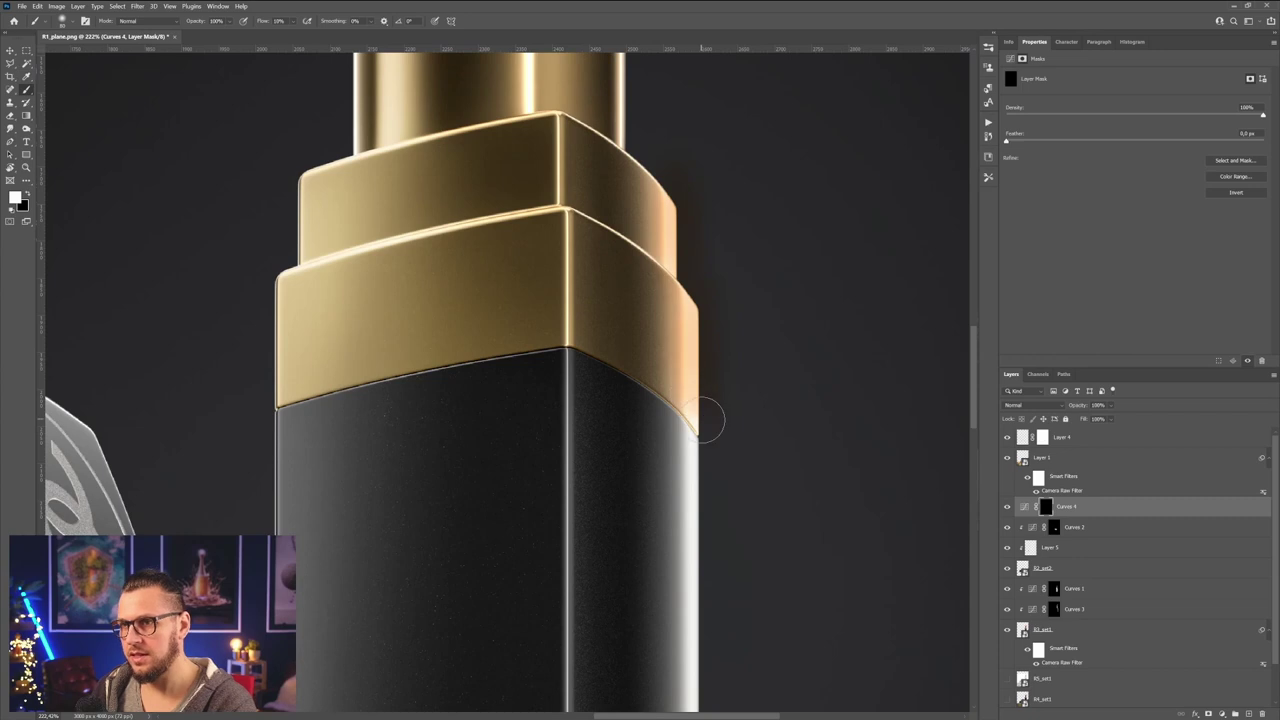
- Clip Curves 4 and move it down the layer stack to directly above Curves 1
{"action": "left_click", "coordinate": [1096, 516], "text": "alt"}
{"action": "key", "text": "ctrl+bracketleft"}
{"action": "key", "text": "ctrl+bracketleft"}
{"action": "key", "text": "ctrl+bracketleft"}
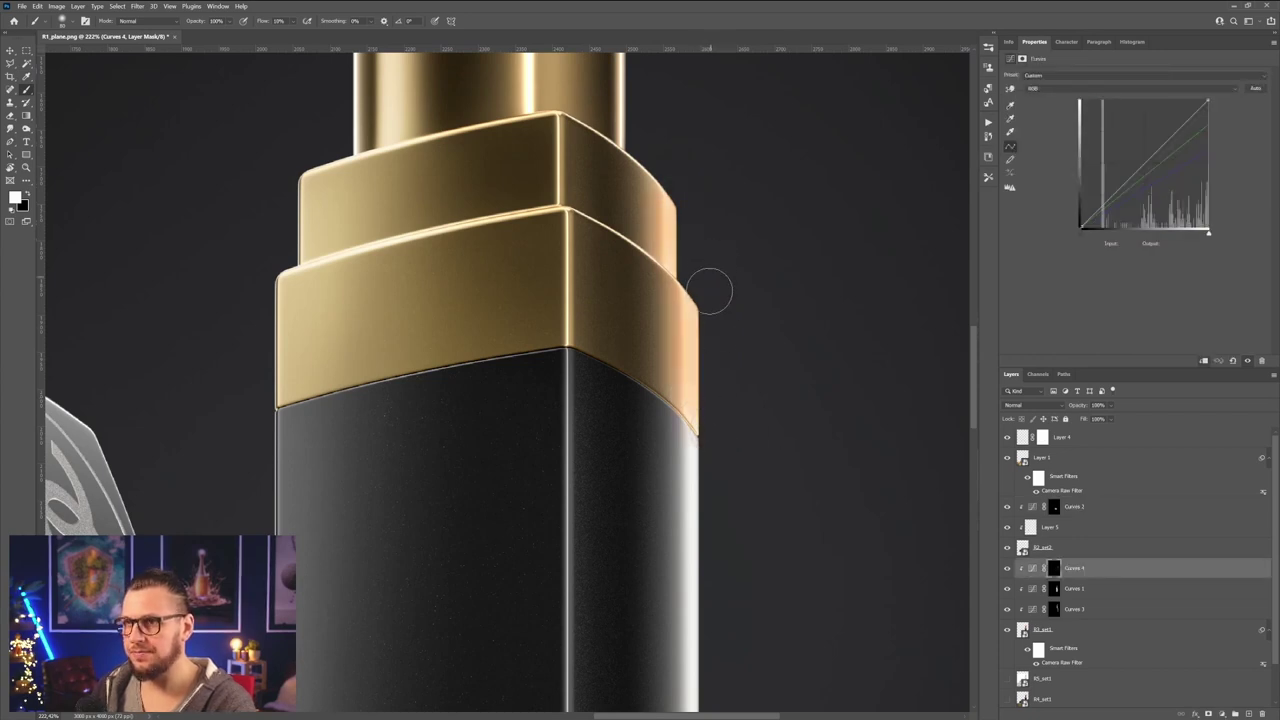
- Refine the Curves 4 mask along the gold collar's right edge and raise the green channel's white point slightly
{"action": "key", "text": "x"}
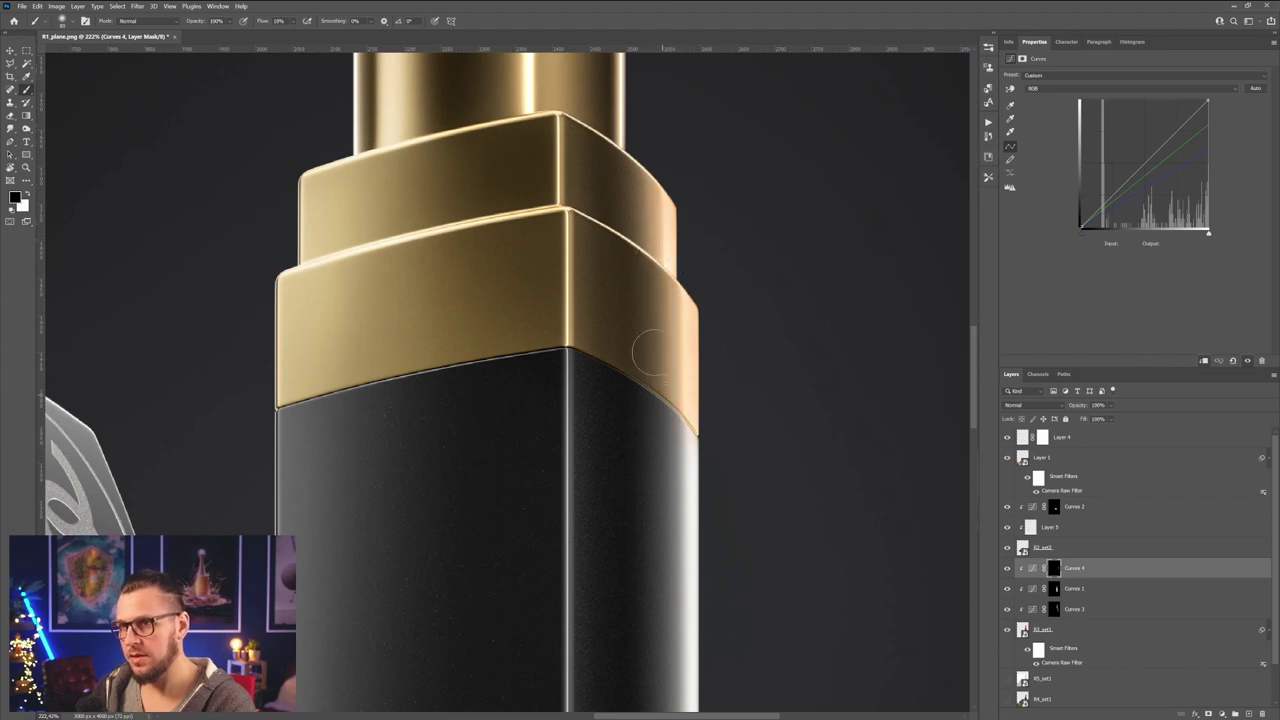
{"action": "key", "text": "x"}
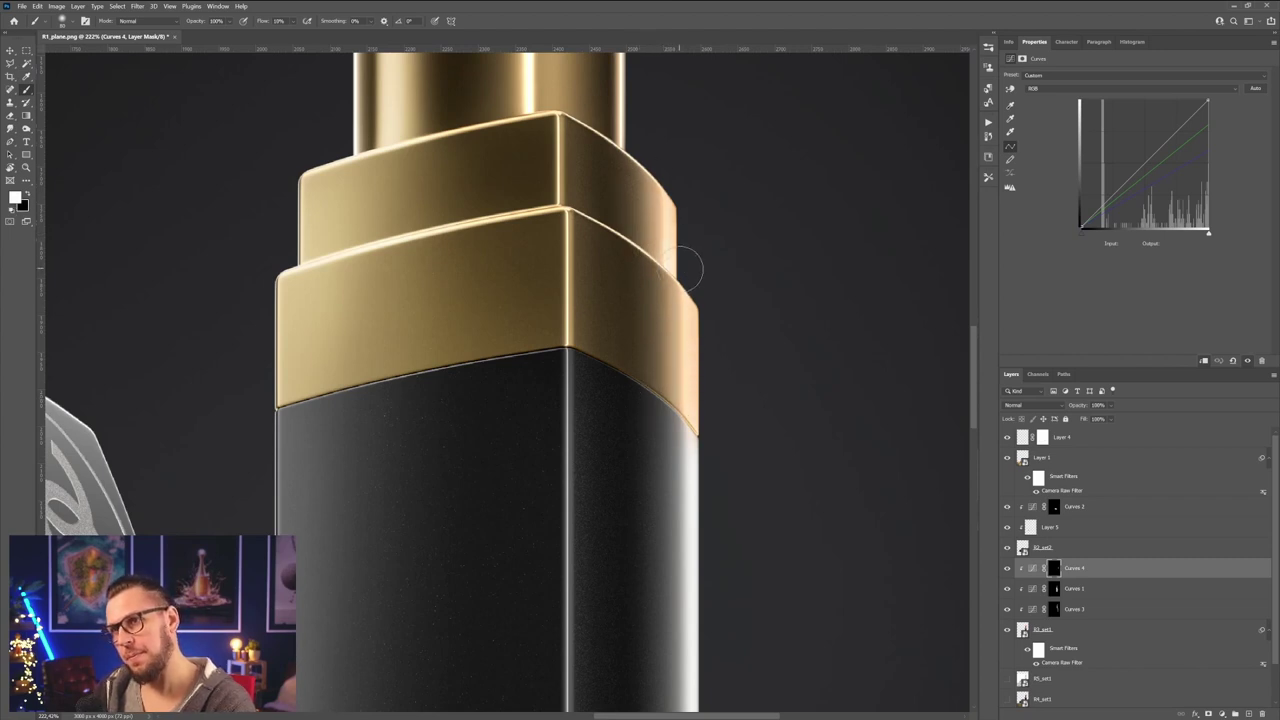
{"action": "key", "text": "alt+3"}
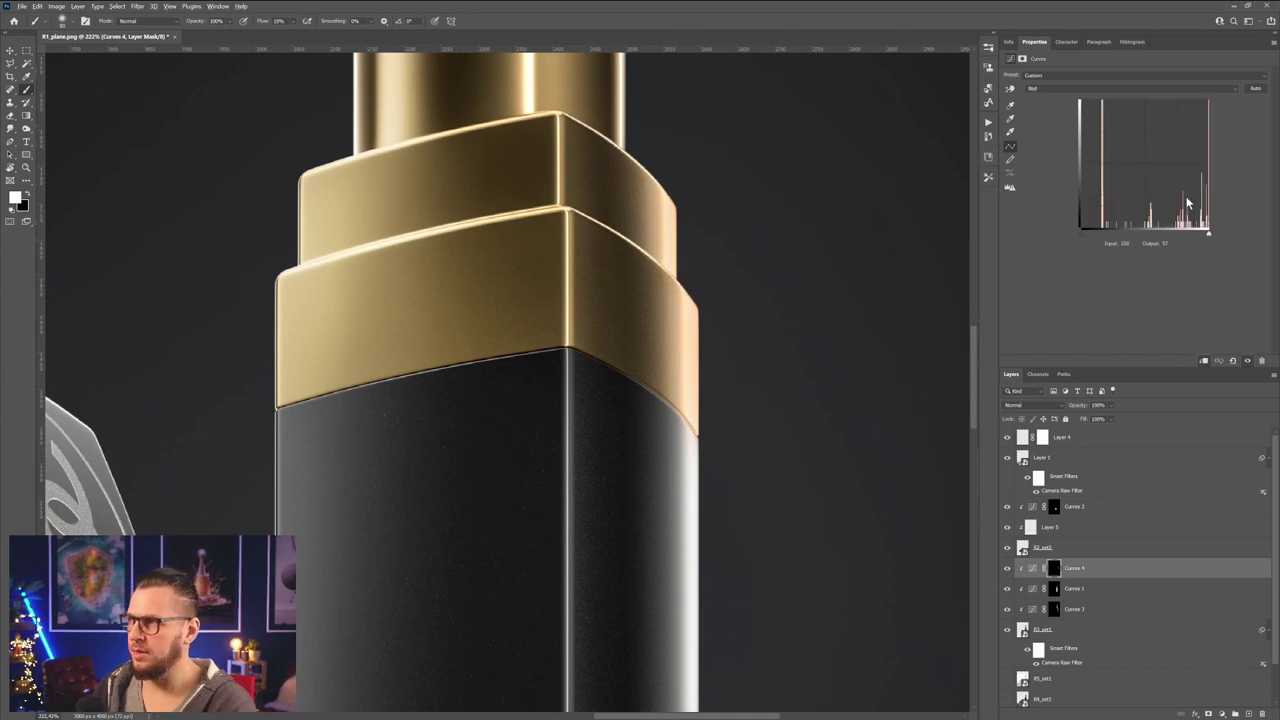
{"action": "key", "text": "alt+4"}
{"action": "left_click_drag", "start_coordinate": [1208, 101], "coordinate": [1216, 118]}
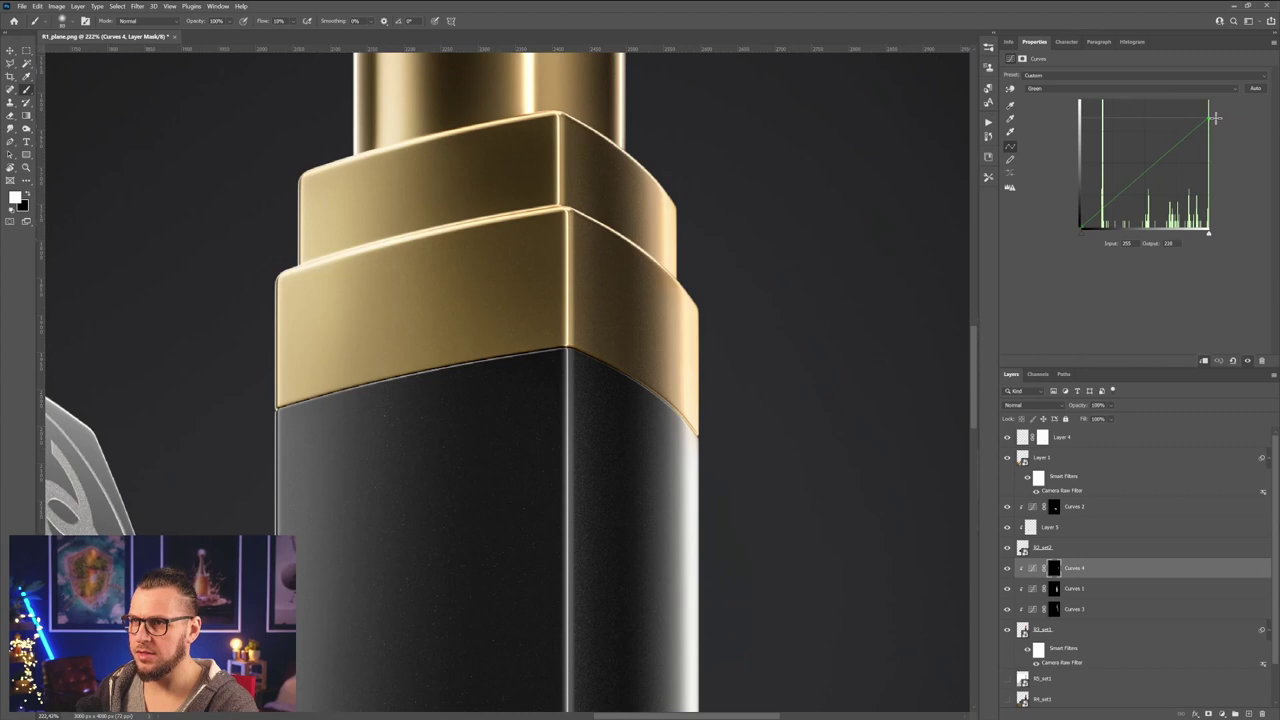
{"action": "left_click", "coordinate": [1055, 571]}
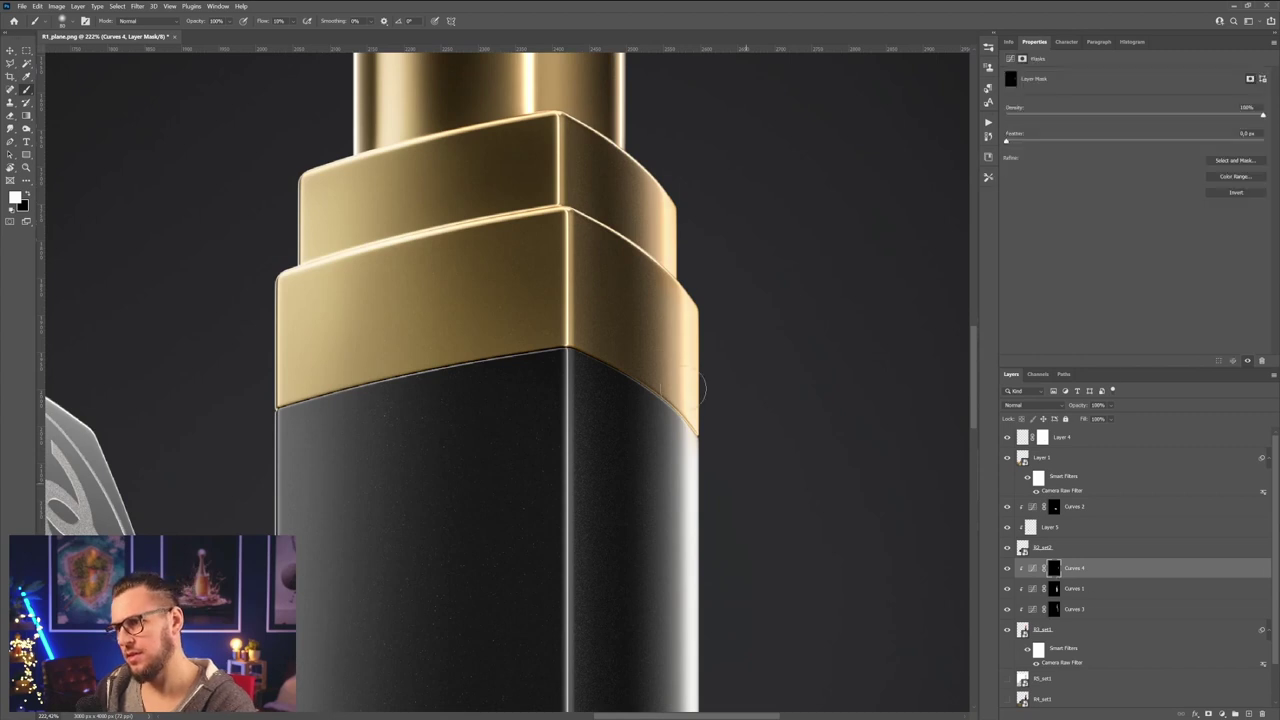
{"action": "scroll", "coordinate": [737, 446], "scroll_direction": "down", "scroll_amount": 3, "text": "alt"}
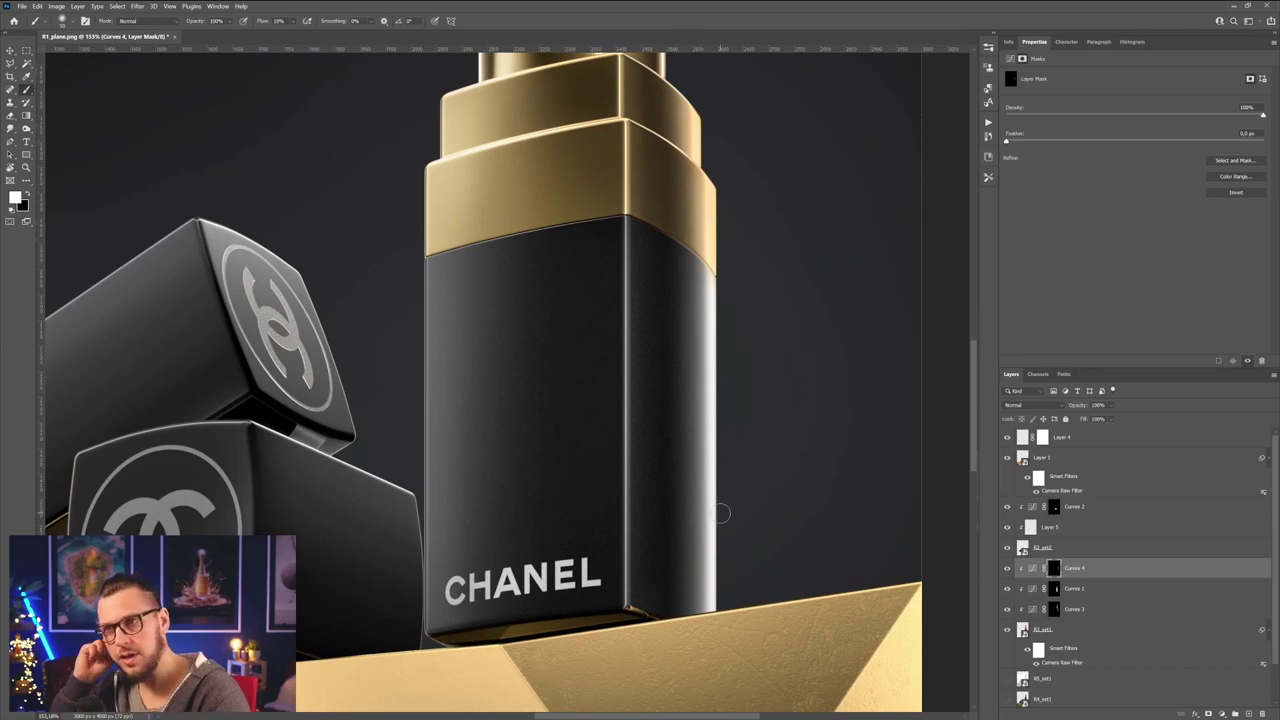
- Add a clipped Curves layer above Curves 4, lower its RGB white point to darken, and invert its mask
{"action": "left_click", "coordinate": [1220, 713]}
{"action": "left_click", "coordinate": [1210, 578]}
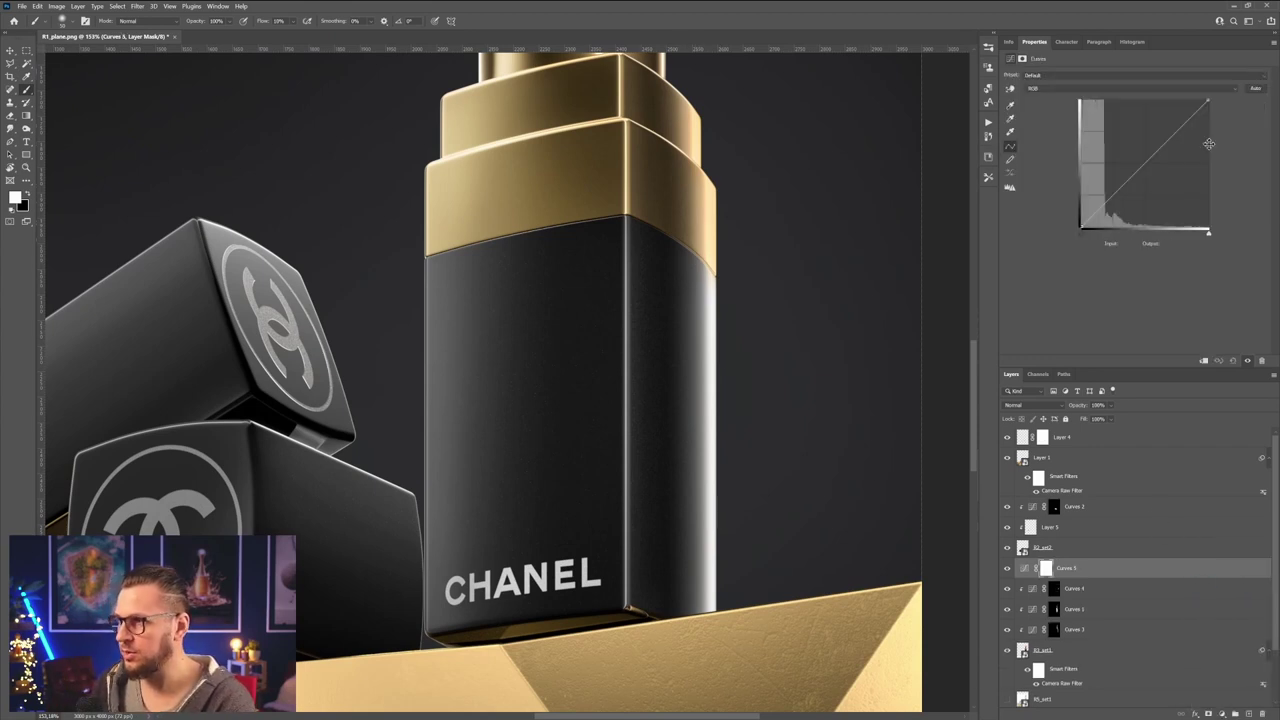
{"action": "left_click_drag", "start_coordinate": [1208, 101], "coordinate": [1208, 135]}
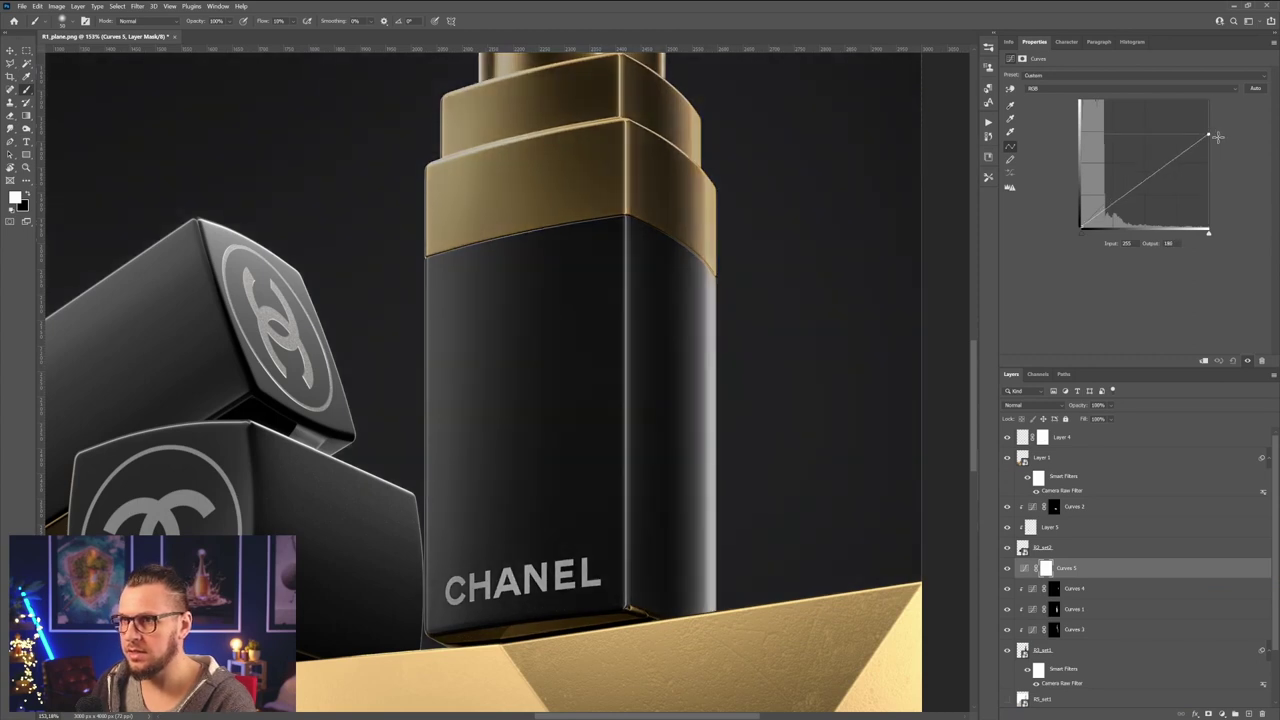
{"action": "key", "text": "ctrl+i"}
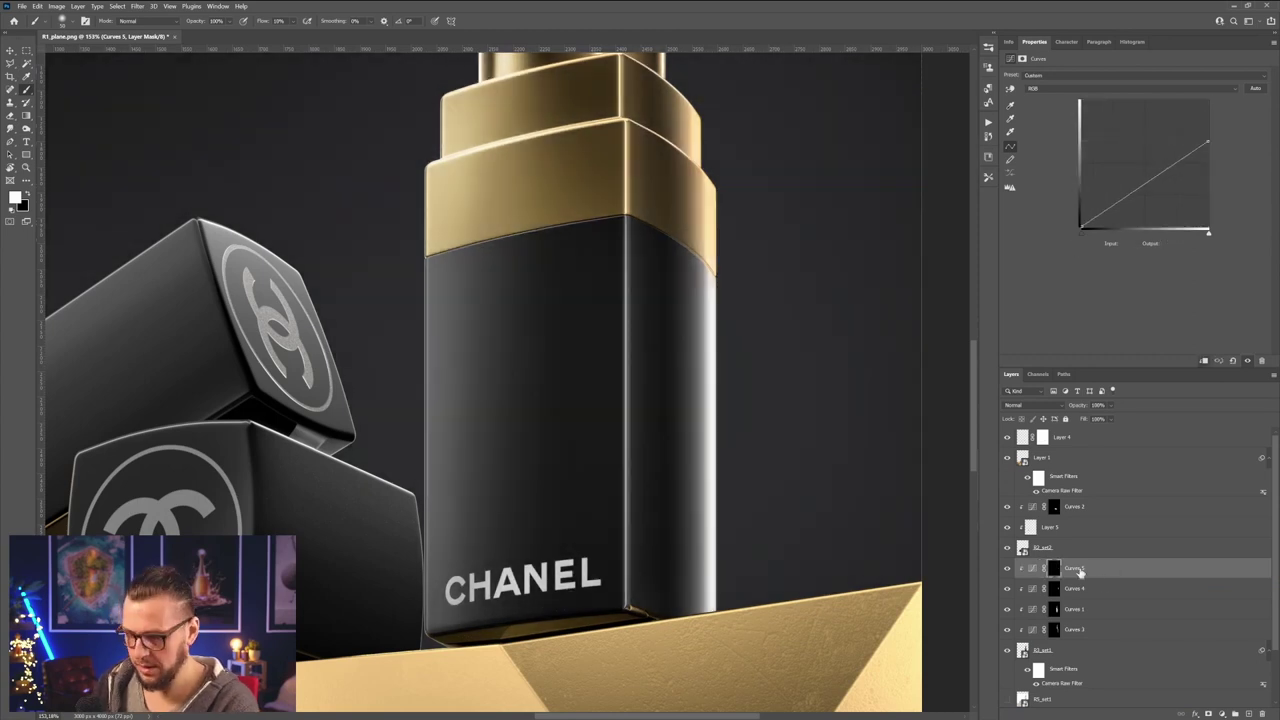
- Paint the Curves 5 darkening onto the bright right edge of the upright black case, and deselect the layer
{"action": "mouse_move", "coordinate": [720, 284]}
{"action": "left_mouse_down"}
{"action": "mouse_move", "coordinate": [720, 602]}
{"action": "mouse_move", "coordinate": [720, 343]}
{"action": "mouse_move", "coordinate": [711, 563]}
{"action": "mouse_move", "coordinate": [720, 371]}
{"action": "mouse_move", "coordinate": [706, 285]}
{"action": "left_mouse_up"}
{"action": "key", "text": "ctrl+0"}
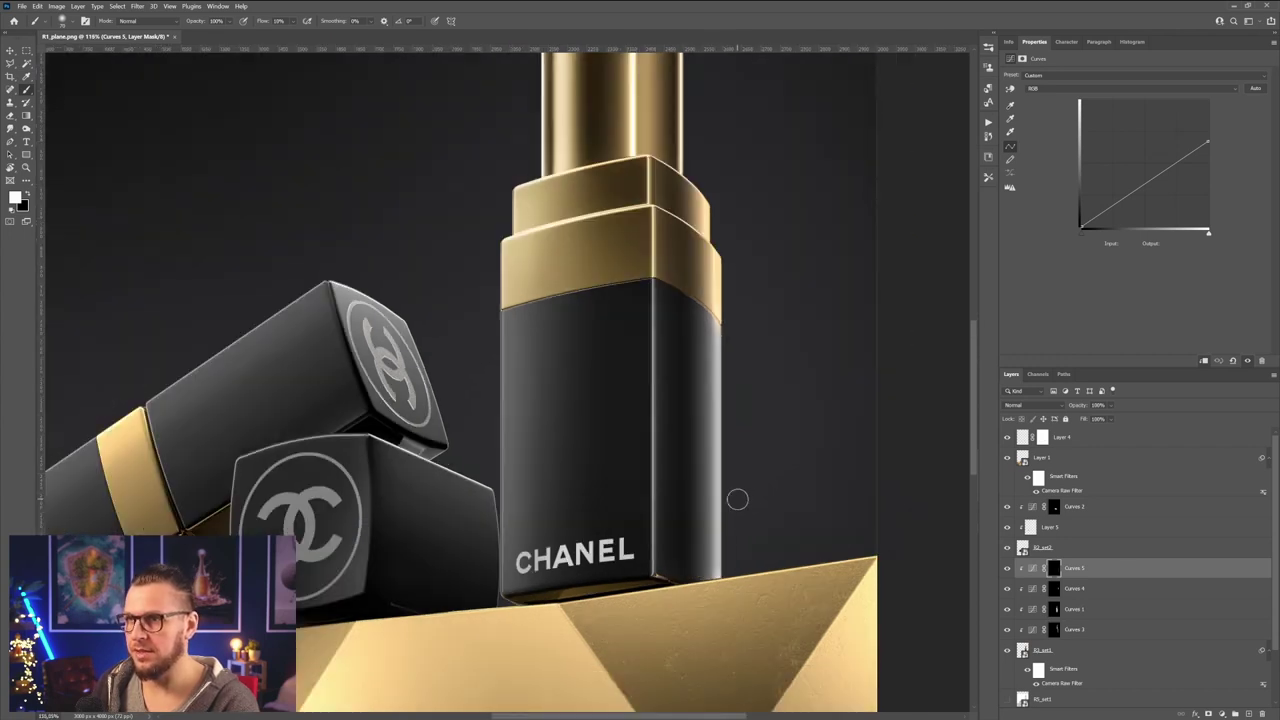
{"action": "key", "text": "v"}
{"action": "left_click", "coordinate": [868, 463], "text": "ctrl"}
- Examine the gold collar and tube edges with Curves 4 hidden and shown, and ready the Brush on its mask
{"action": "scroll", "coordinate": [701, 243], "scroll_direction": "up", "scroll_amount": 5, "text": "alt"}
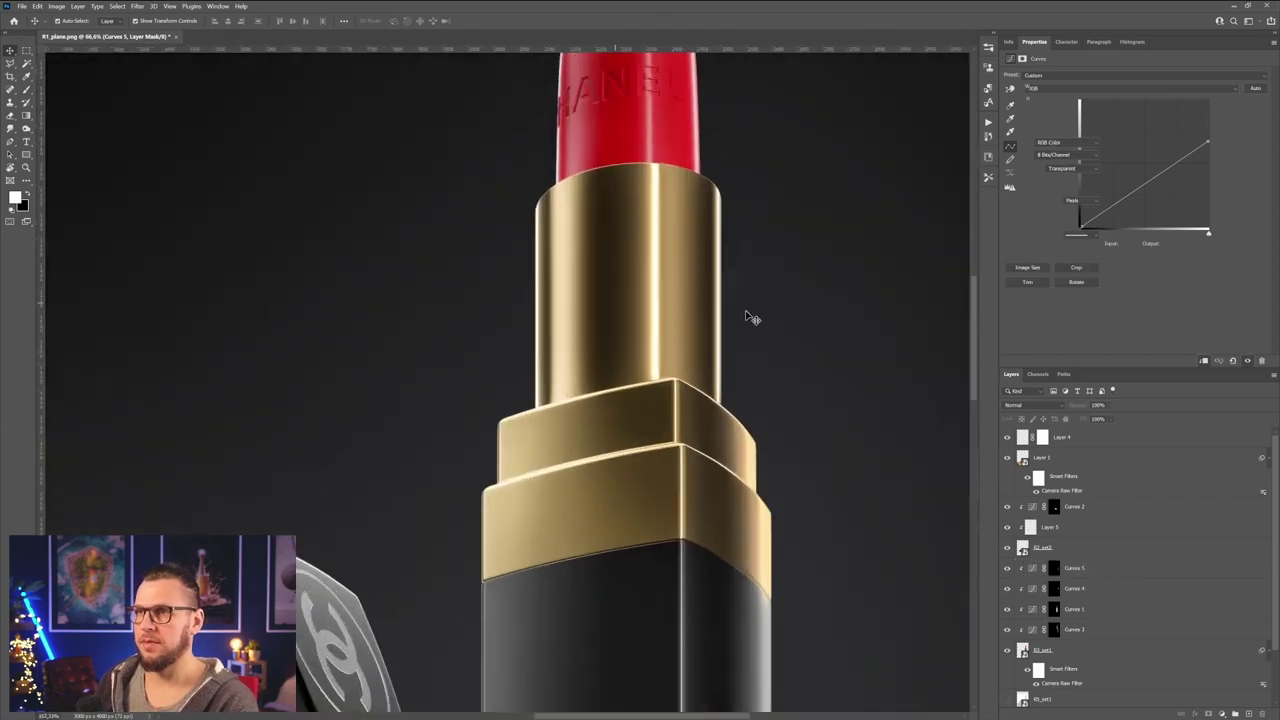
{"action": "scroll", "coordinate": [773, 499], "scroll_direction": "up", "scroll_amount": 2, "text": "alt"}
{"action": "left_click", "coordinate": [1023, 589]}
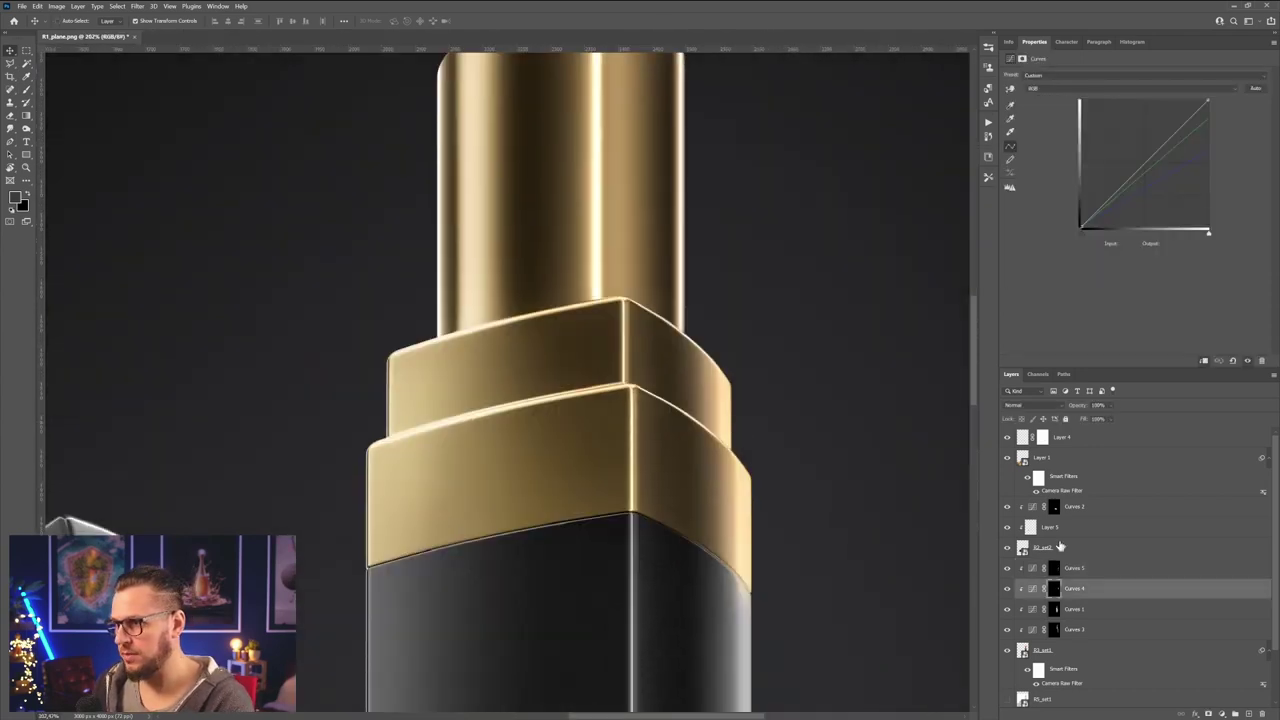
{"action": "left_click", "coordinate": [1008, 590]}
{"action": "left_click", "coordinate": [1008, 590]}
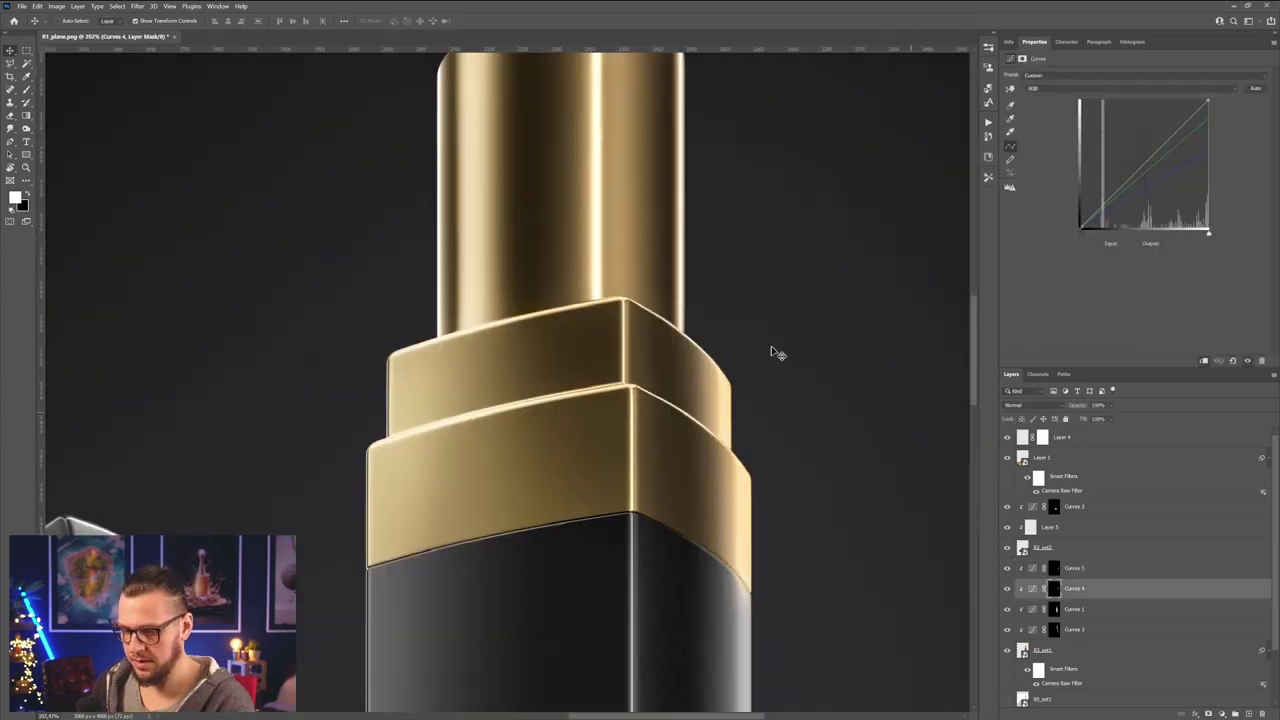
{"action": "key", "text": "b"}
{"action": "left_click_drag", "start_coordinate": [717, 263], "coordinate": [722, 364]}
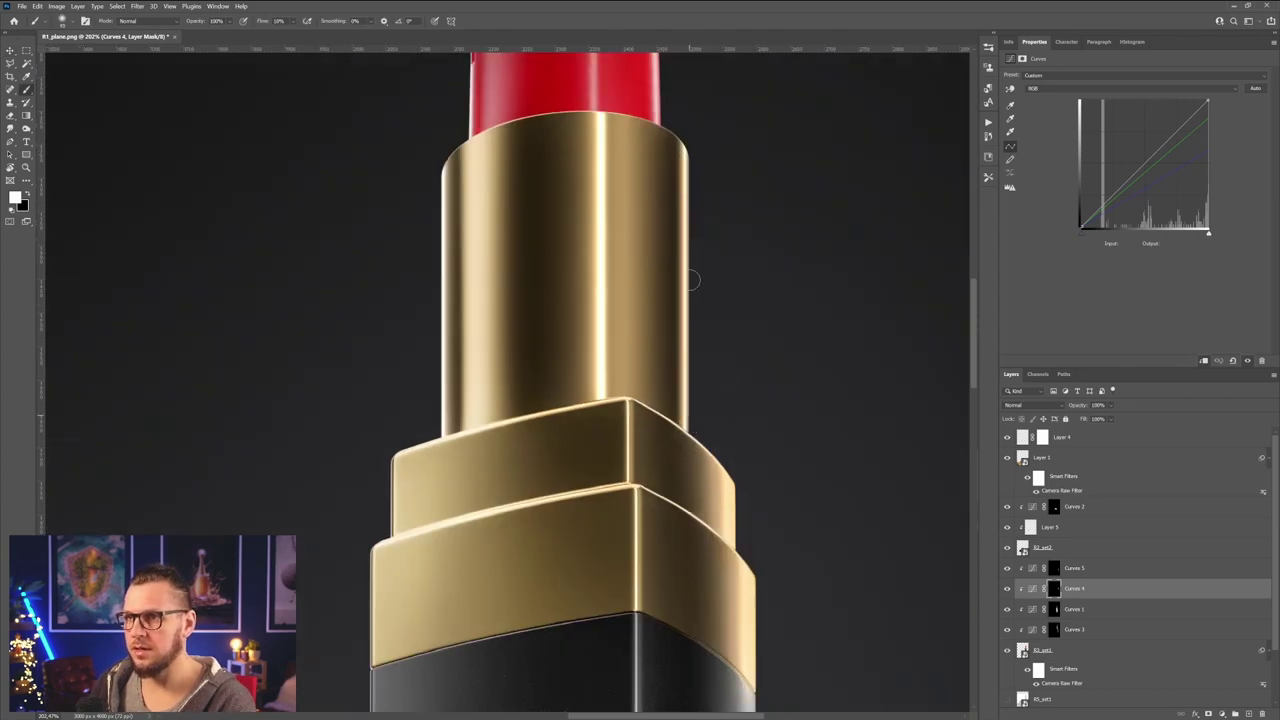
{"action": "scroll", "coordinate": [714, 249], "scroll_direction": "down", "scroll_amount": 4, "text": "alt"}
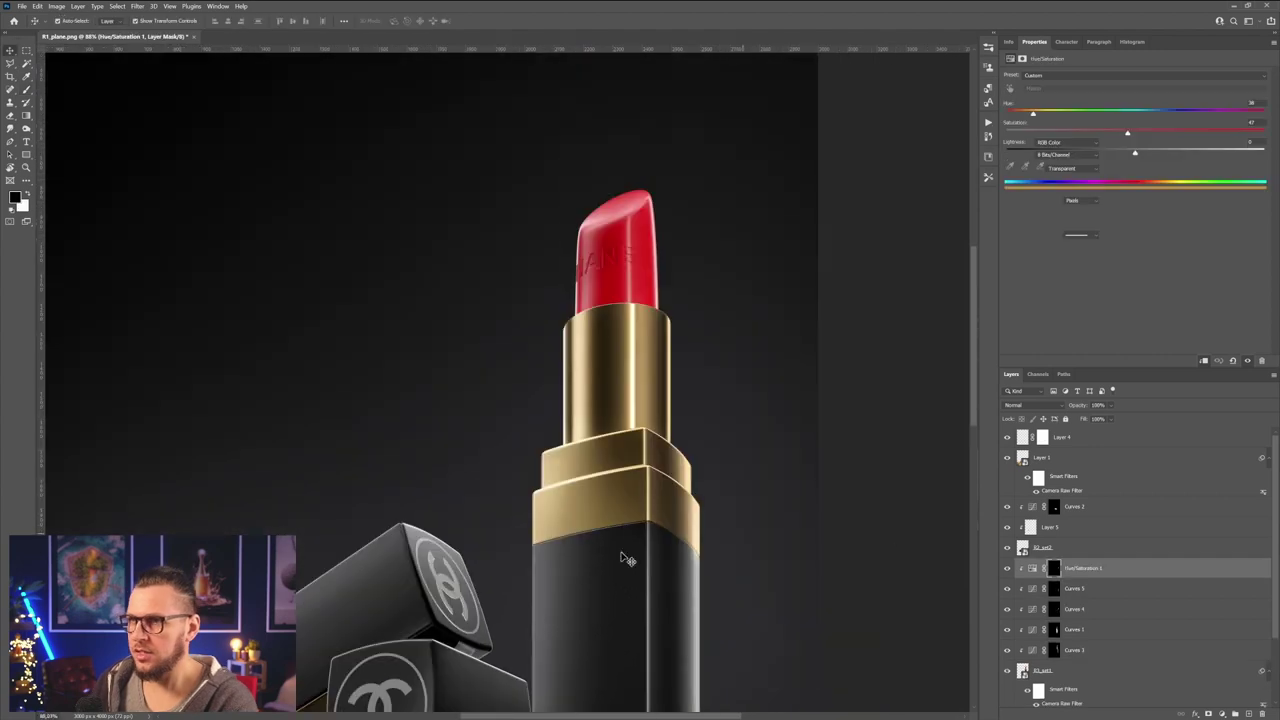
- Add a Curves adjustment layer above Layer 4, at the top of the layer stack
{"action": "left_click_drag", "start_coordinate": [621, 555], "coordinate": [648, 497]}
{"action": "scroll", "coordinate": [704, 425], "scroll_direction": "down", "scroll_amount": 1, "text": "alt"}
{"action": "scroll", "coordinate": [650, 507], "scroll_direction": "down", "scroll_amount": 4, "text": "alt"}
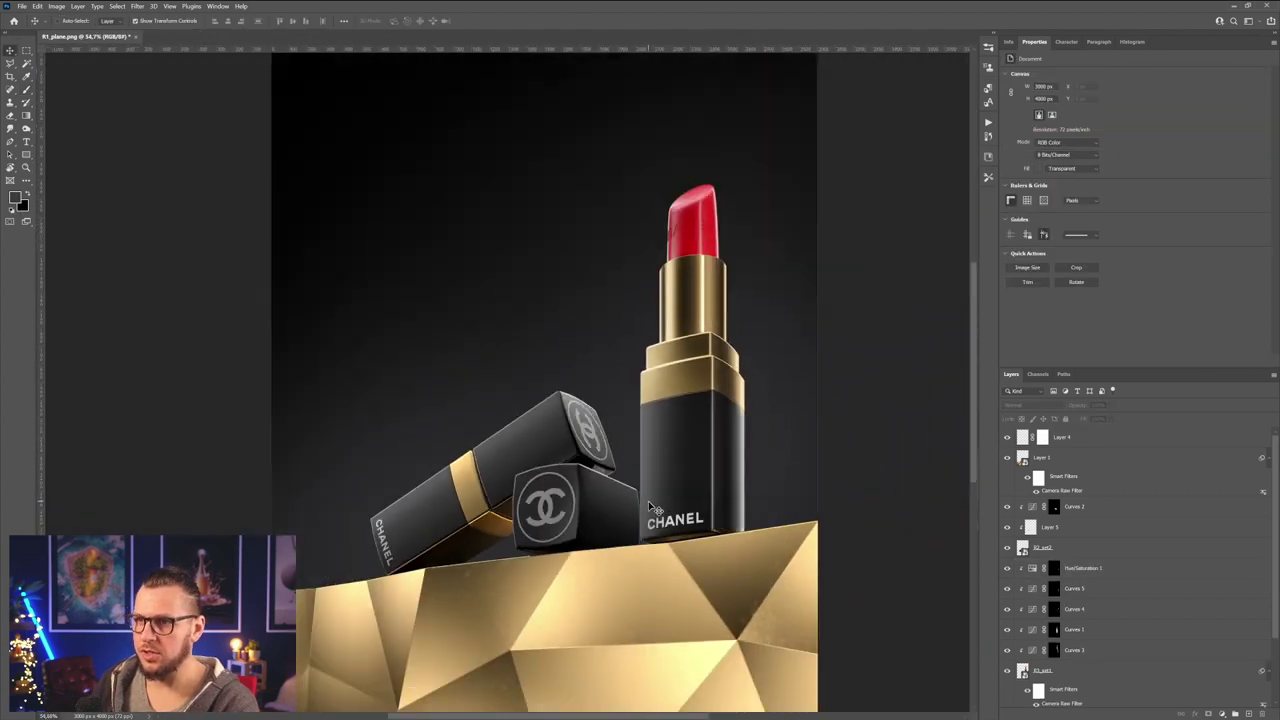
{"action": "scroll", "coordinate": [655, 508], "scroll_direction": "down", "scroll_amount": 1, "text": "alt"}
{"action": "scroll", "coordinate": [655, 508], "scroll_direction": "up", "scroll_amount": 1, "text": "alt"}
{"action": "left_click", "coordinate": [1095, 438]}
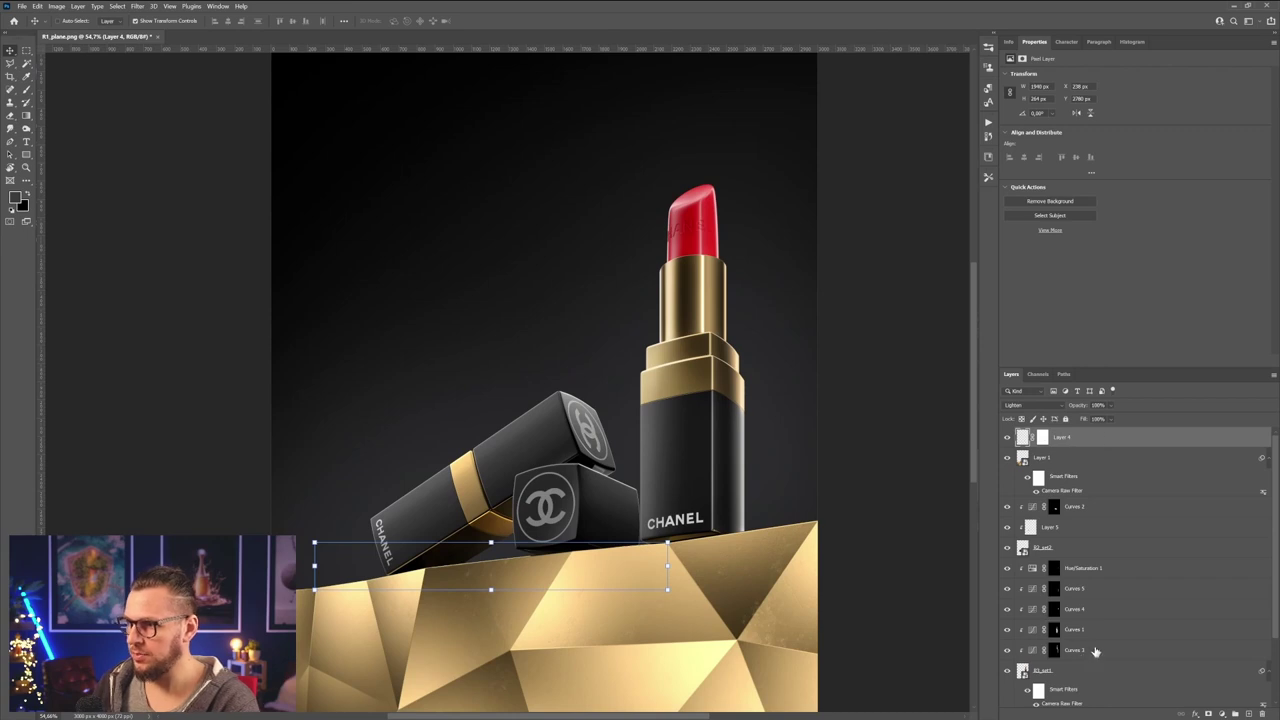
{"action": "left_click", "coordinate": [1222, 714]}
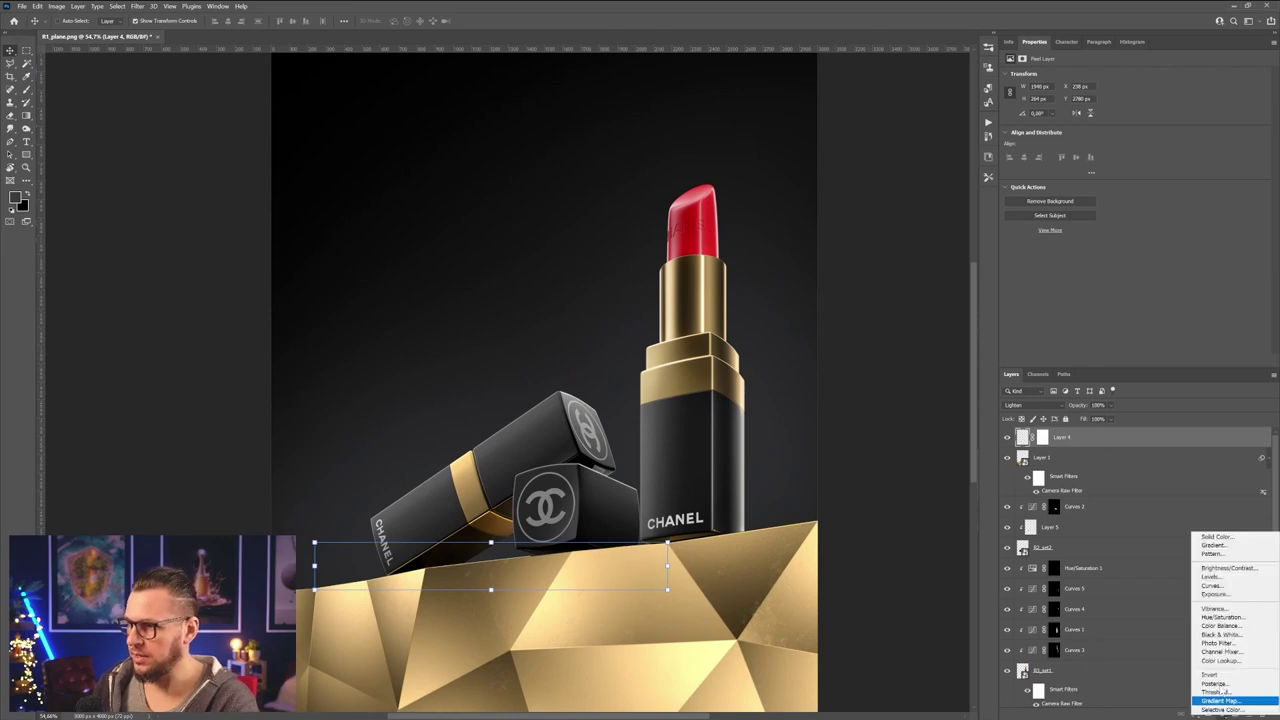
{"action": "left_click", "coordinate": [1212, 586]}
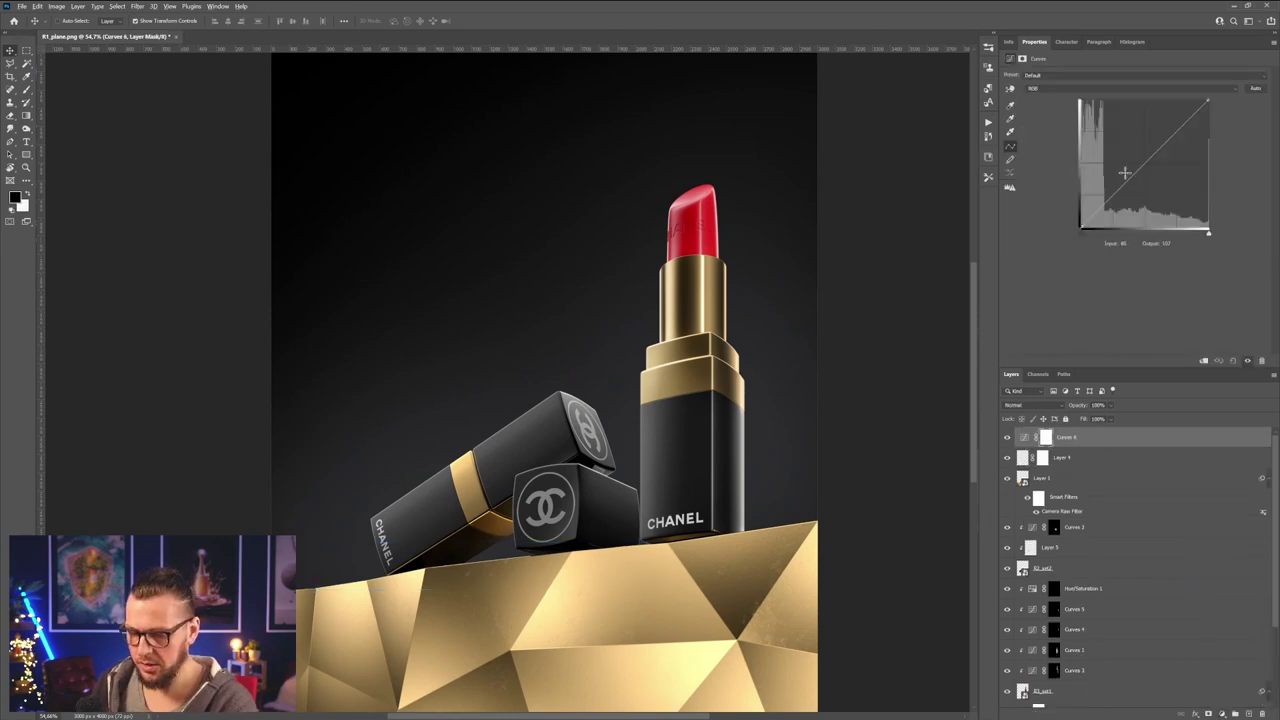
- In the Curves 6 blue channel, raise the black point to output 12 and lower the white point to output 244
{"action": "key", "text": "alt+4"}
{"action": "key", "text": "alt+5"}
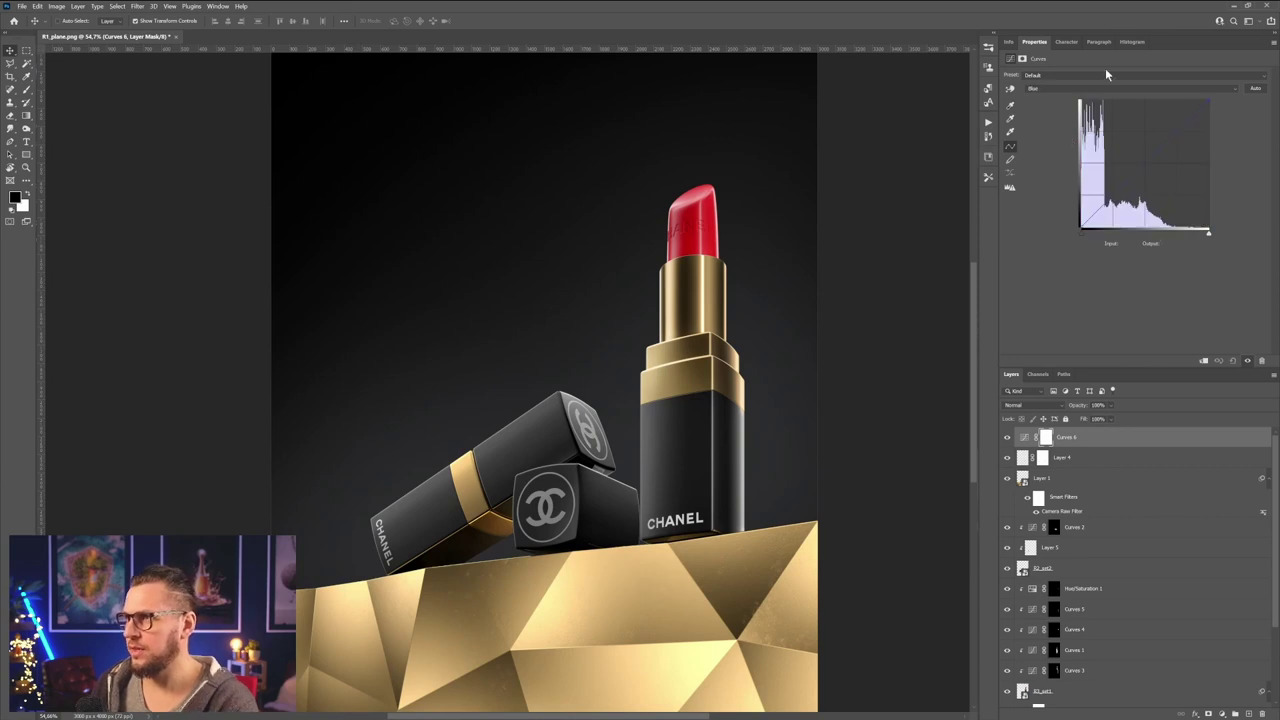
{"action": "left_click", "coordinate": [1186, 91]}
{"action": "left_click", "coordinate": [1249, 151]}
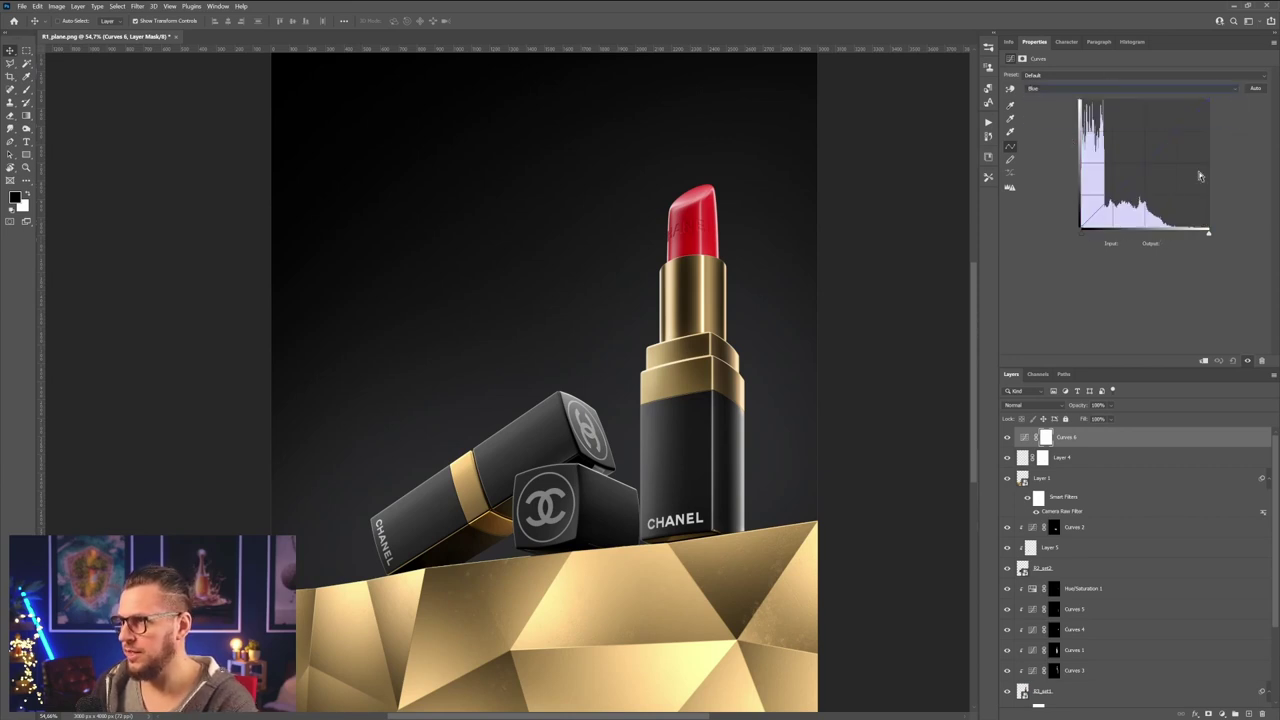
{"action": "left_click", "coordinate": [1081, 226]}
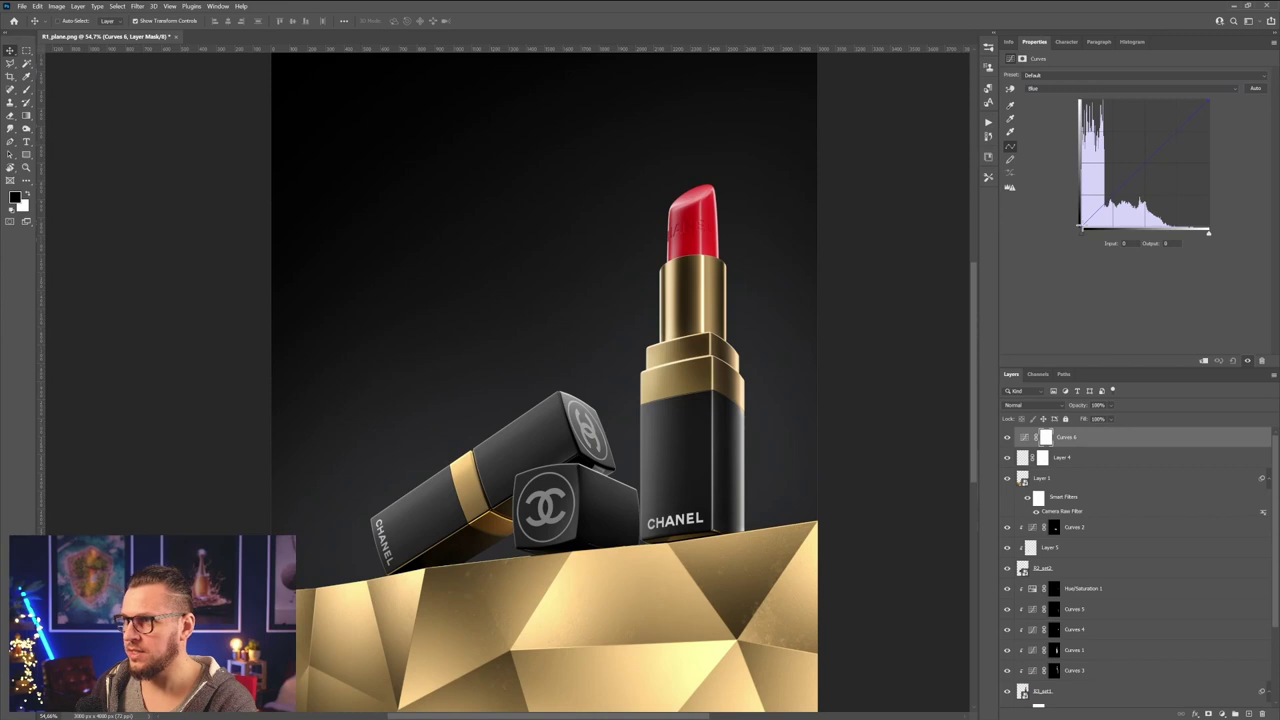
{"action": "left_click_drag", "start_coordinate": [1076, 222], "coordinate": [1067, 222]}
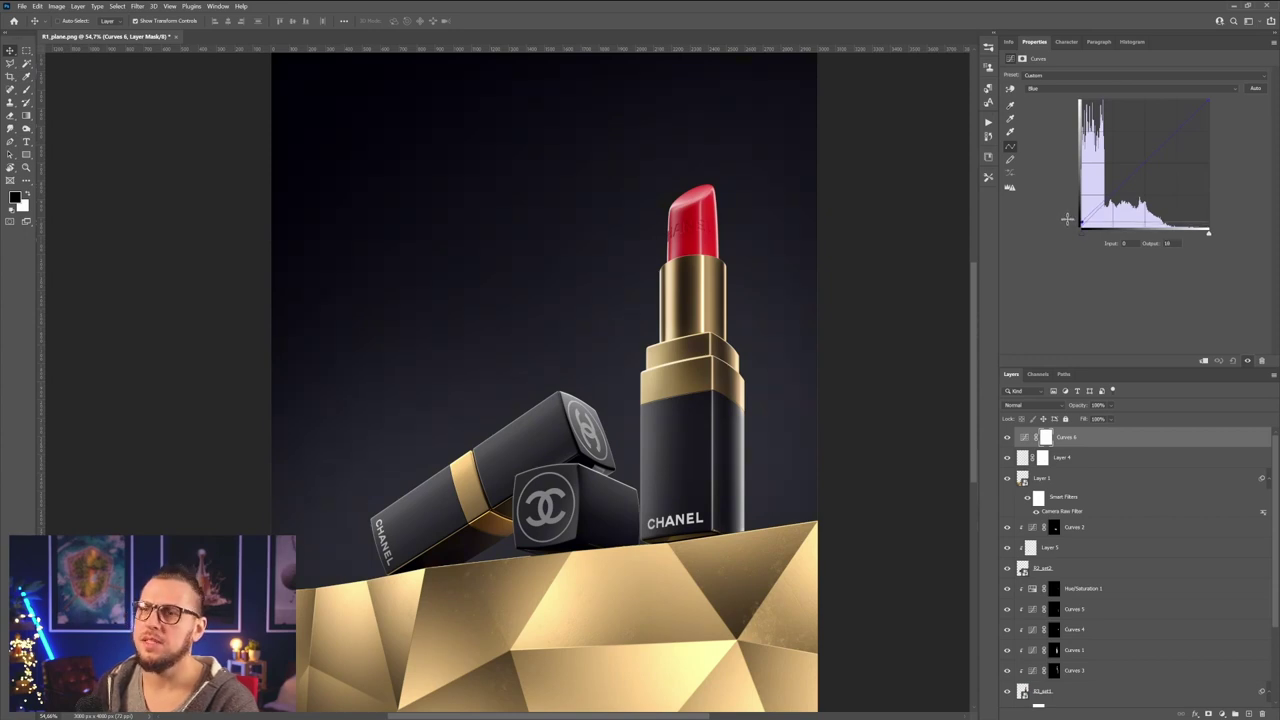
{"action": "left_click_drag", "start_coordinate": [1067, 221], "coordinate": [1066, 220]}
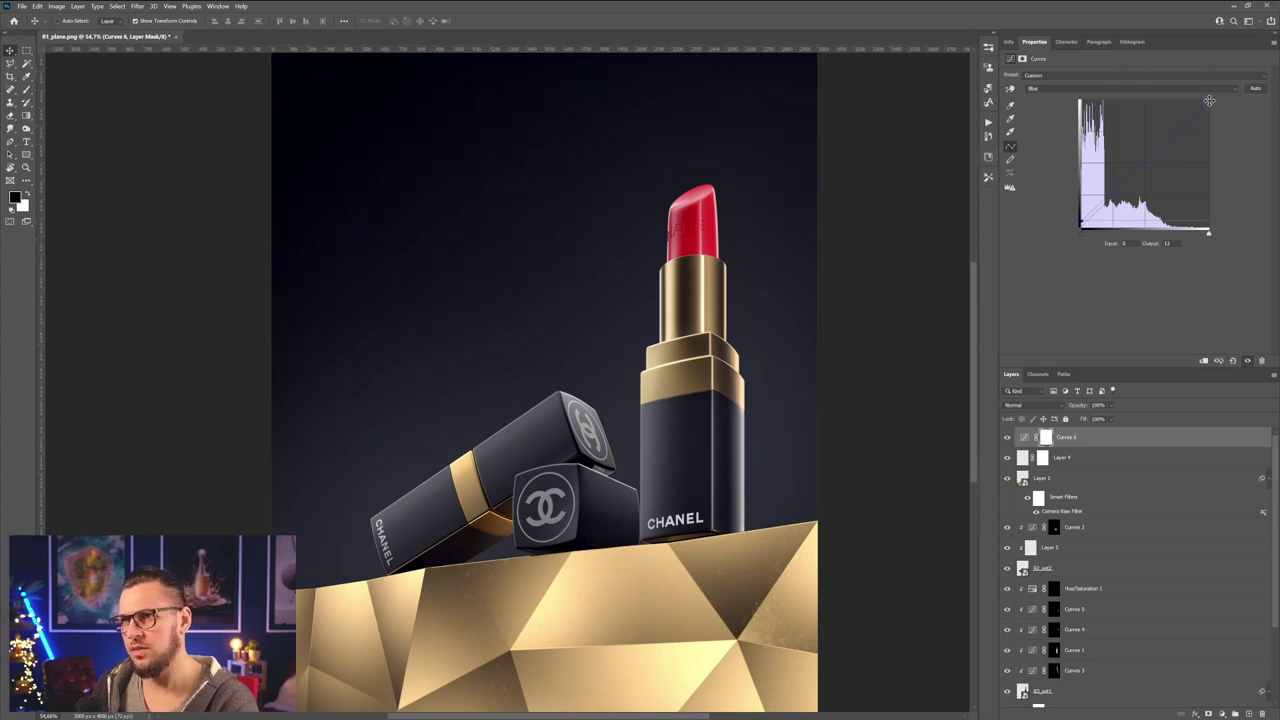
{"action": "left_click_drag", "start_coordinate": [1209, 101], "coordinate": [1210, 104]}
{"action": "left_click_drag", "start_coordinate": [1213, 105], "coordinate": [1218, 105]}
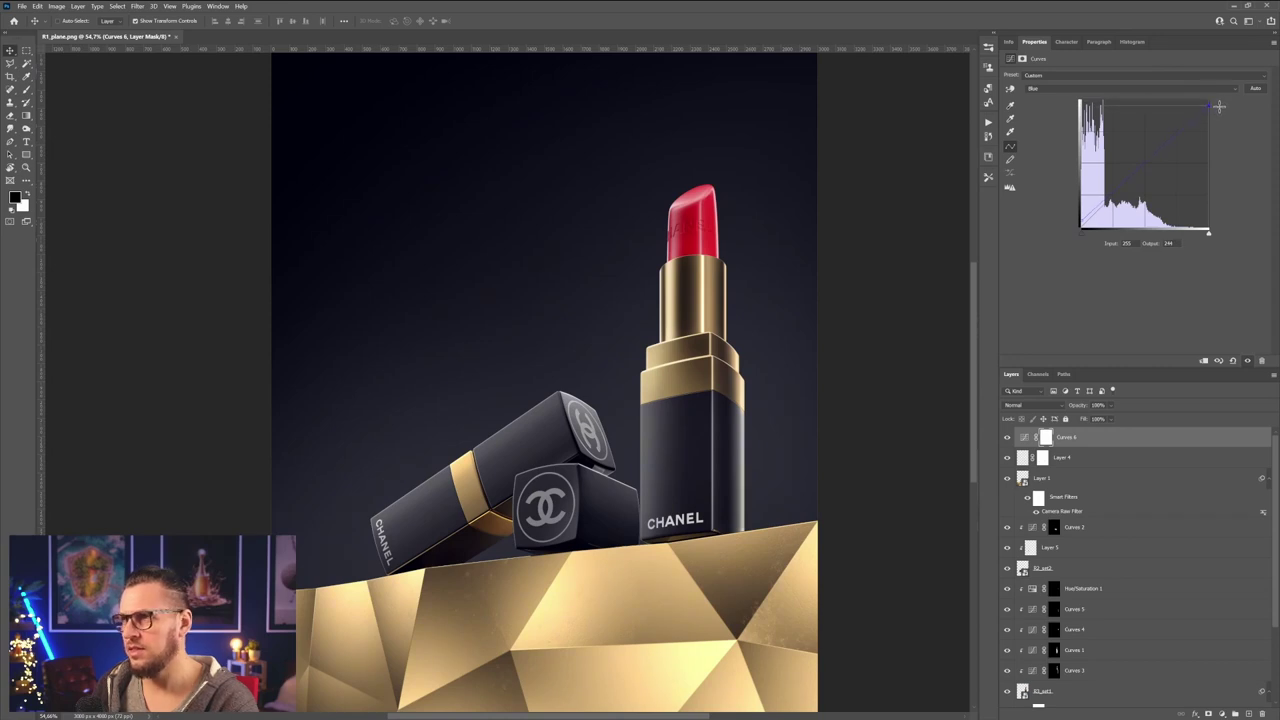
- Compare the whole composition with Curves 6 hidden and shown to judge the blue tint in the shadows
{"action": "left_click", "coordinate": [1007, 437]}
{"action": "left_click", "coordinate": [1007, 437]}
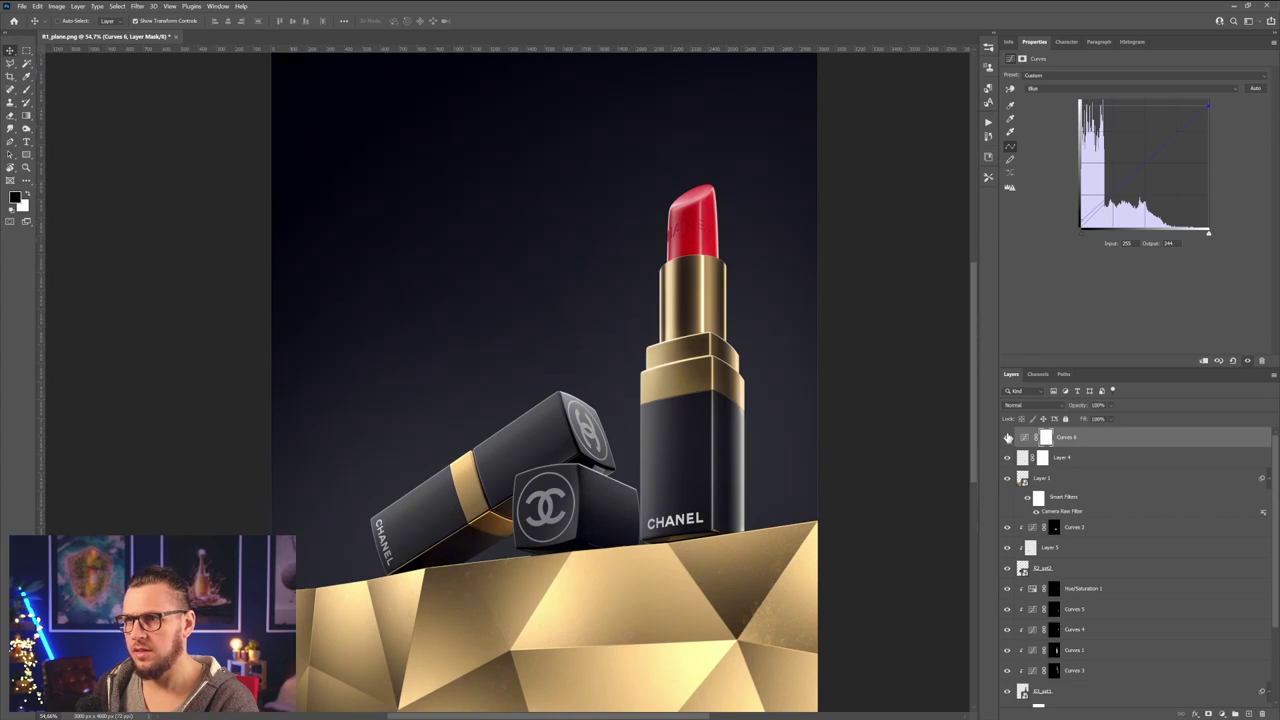
{"action": "left_click", "coordinate": [1007, 437]}
{"action": "left_click", "coordinate": [1007, 437]}
{"action": "left_click", "coordinate": [1007, 437]}
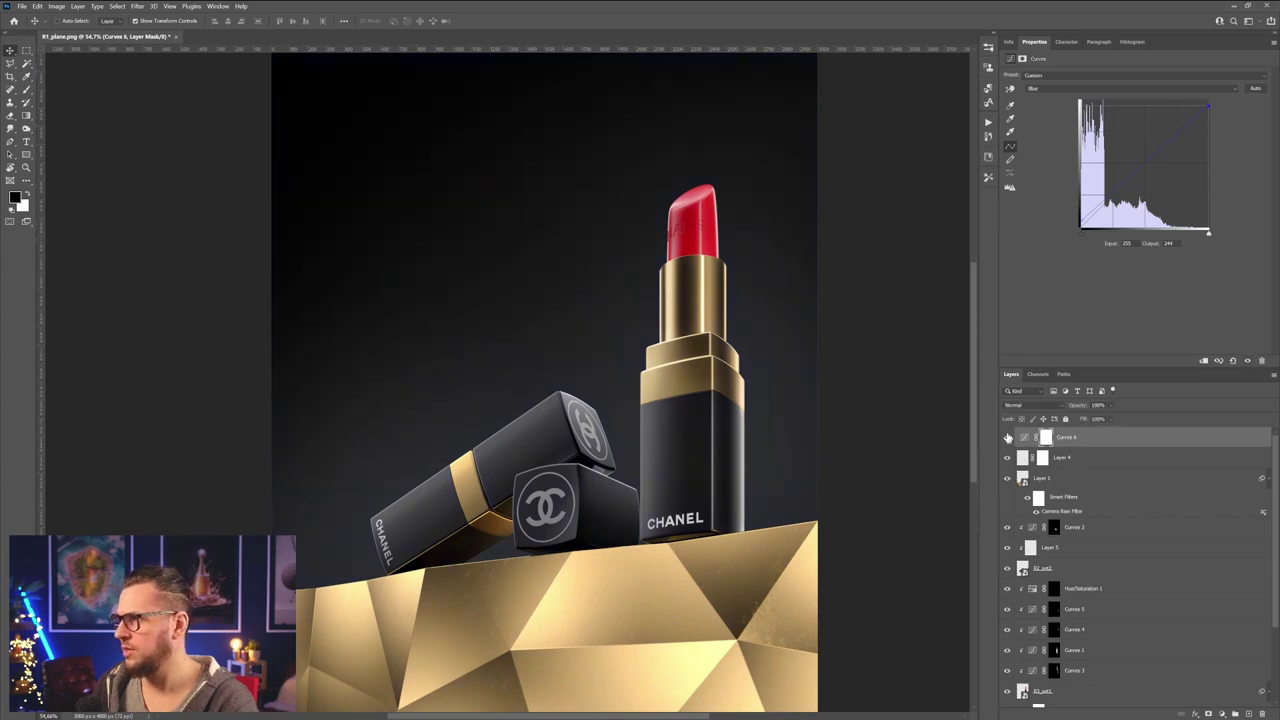
{"action": "scroll", "coordinate": [543, 371], "scroll_direction": "up", "scroll_amount": 2, "text": "alt"}
{"action": "scroll", "coordinate": [594, 374], "scroll_direction": "down", "scroll_amount": 2, "text": "alt"}
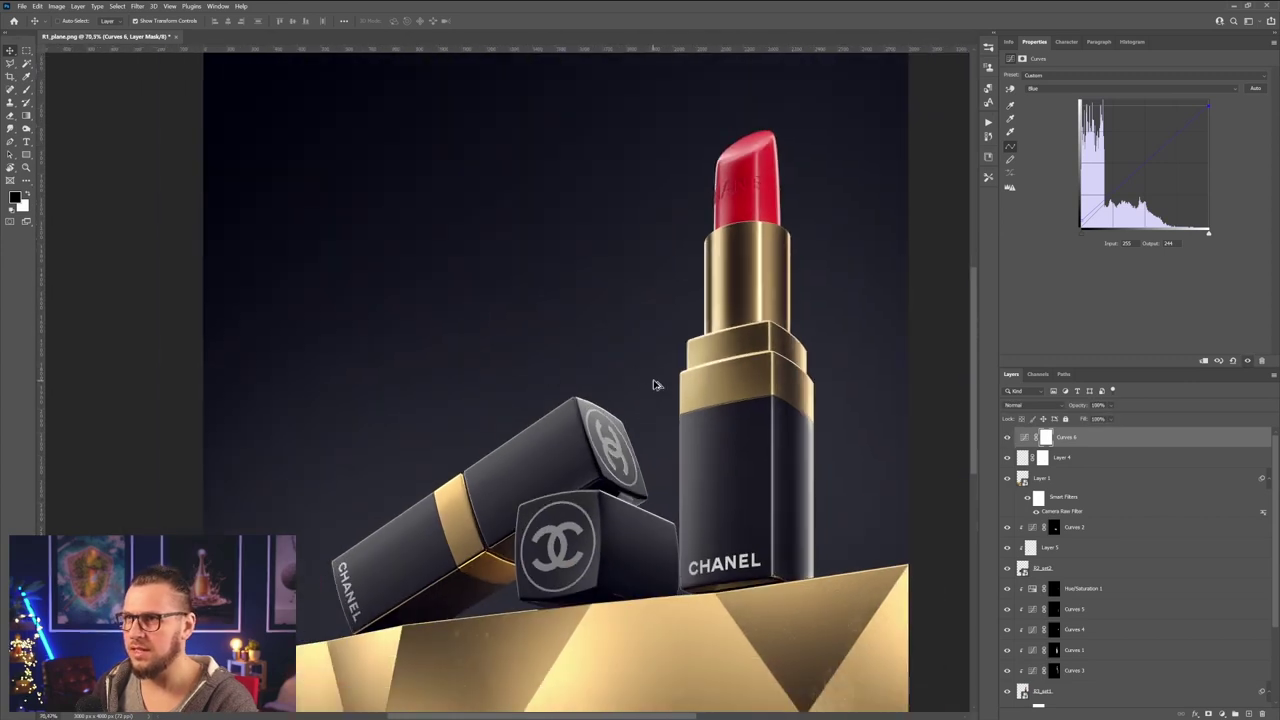
{"action": "scroll", "coordinate": [655, 385], "scroll_direction": "down", "scroll_amount": 2, "text": "alt"}
{"action": "scroll", "coordinate": [688, 398], "scroll_direction": "up", "scroll_amount": 2, "text": "alt"}
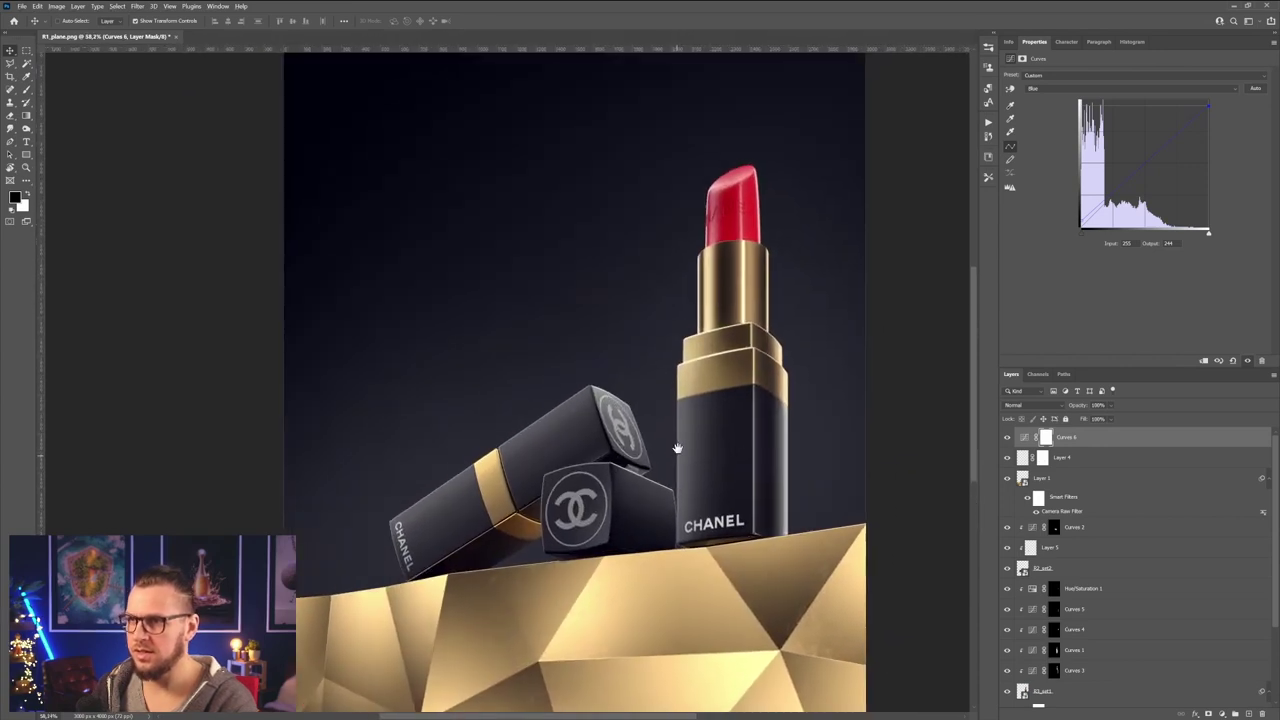
- Add a Curves layer above Curves 6 and move its RGB black point to input 12, output 12
{"action": "left_click", "coordinate": [1222, 714]}
{"action": "left_click", "coordinate": [1140, 588]}
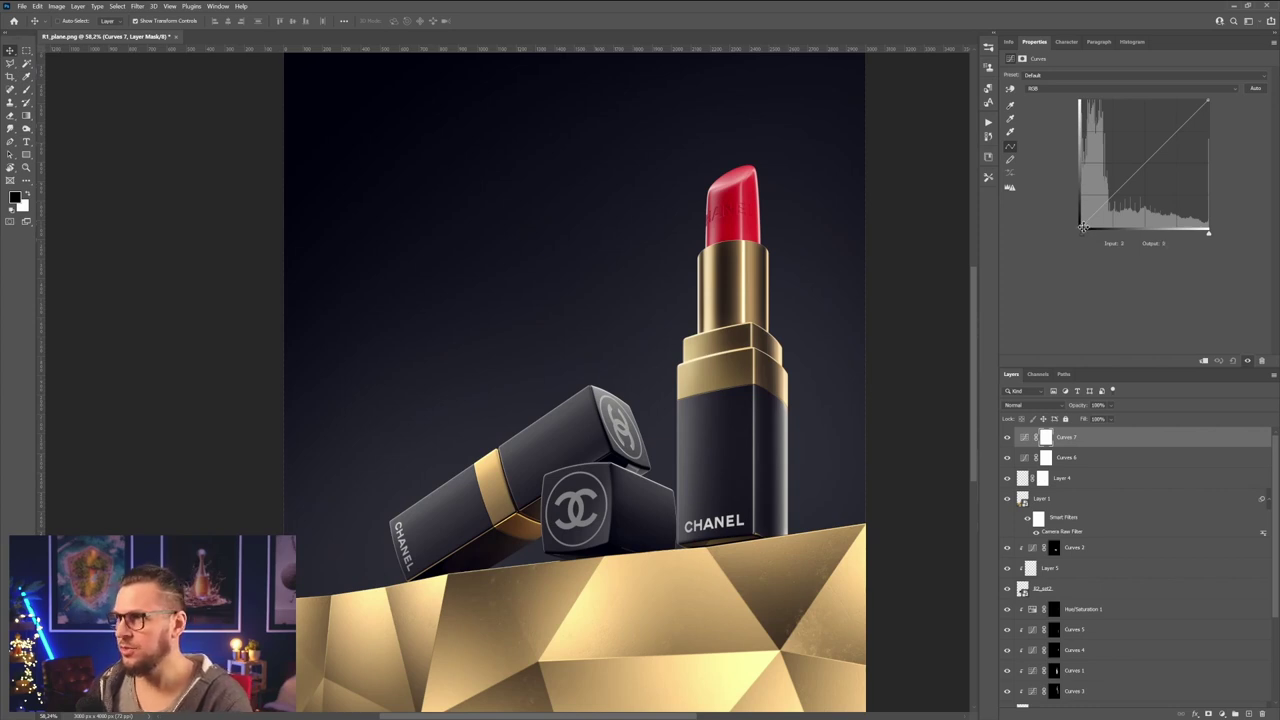
{"action": "left_click_drag", "start_coordinate": [1083, 227], "coordinate": [1083, 222]}
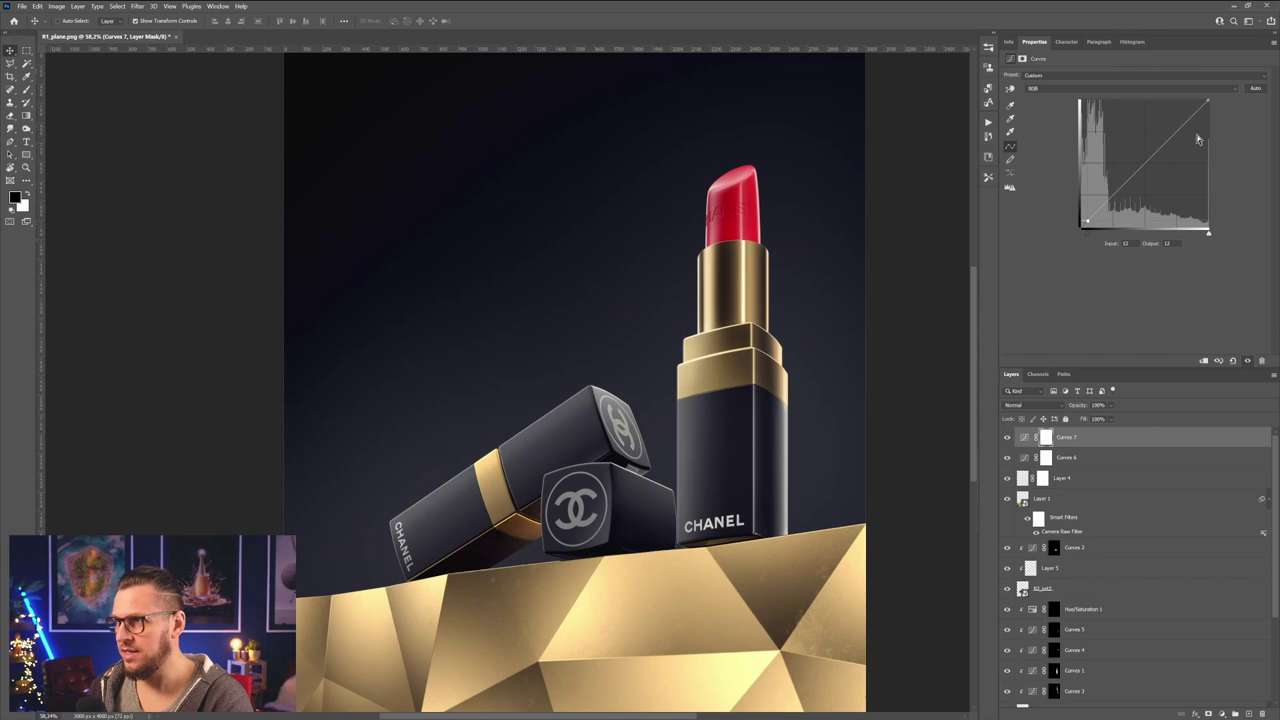
- Try an exaggerated RGB black point of input 50, output 50 on Curves 7 and inspect the flattened shadows
{"action": "left_click_drag", "start_coordinate": [1092, 215], "coordinate": [1104, 206]}
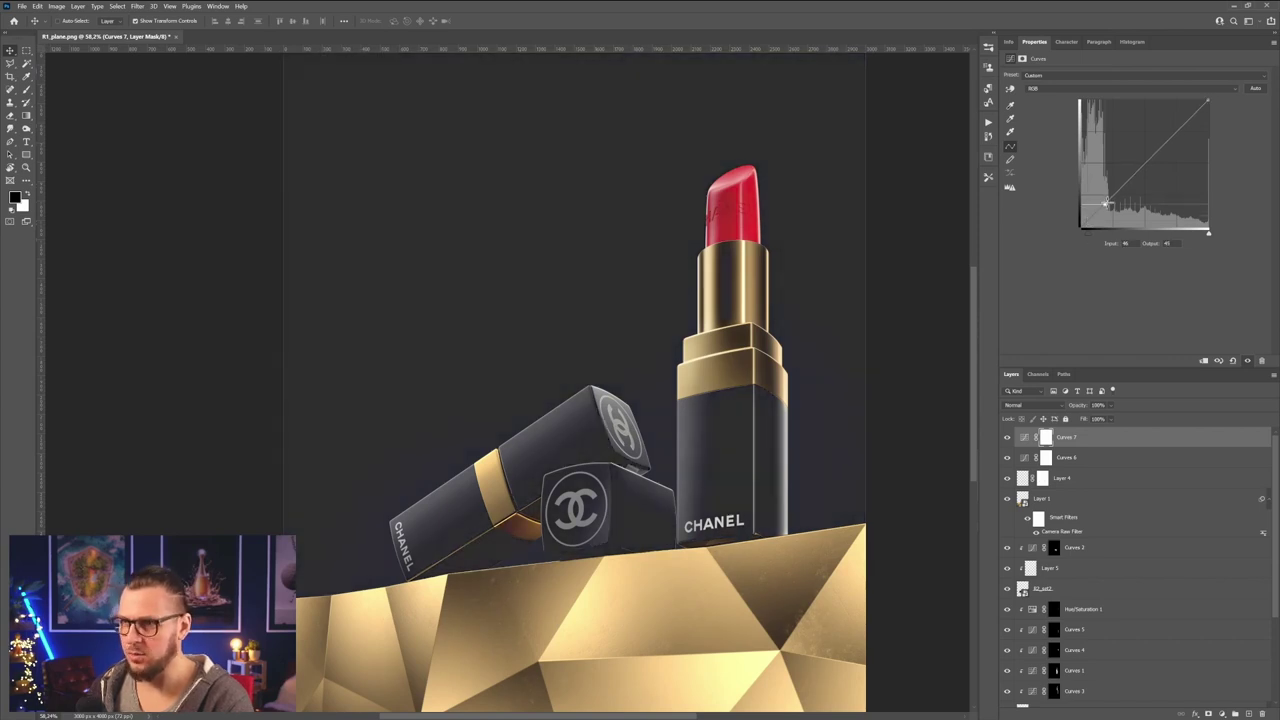
{"action": "left_click_drag", "start_coordinate": [1104, 206], "coordinate": [1106, 203]}
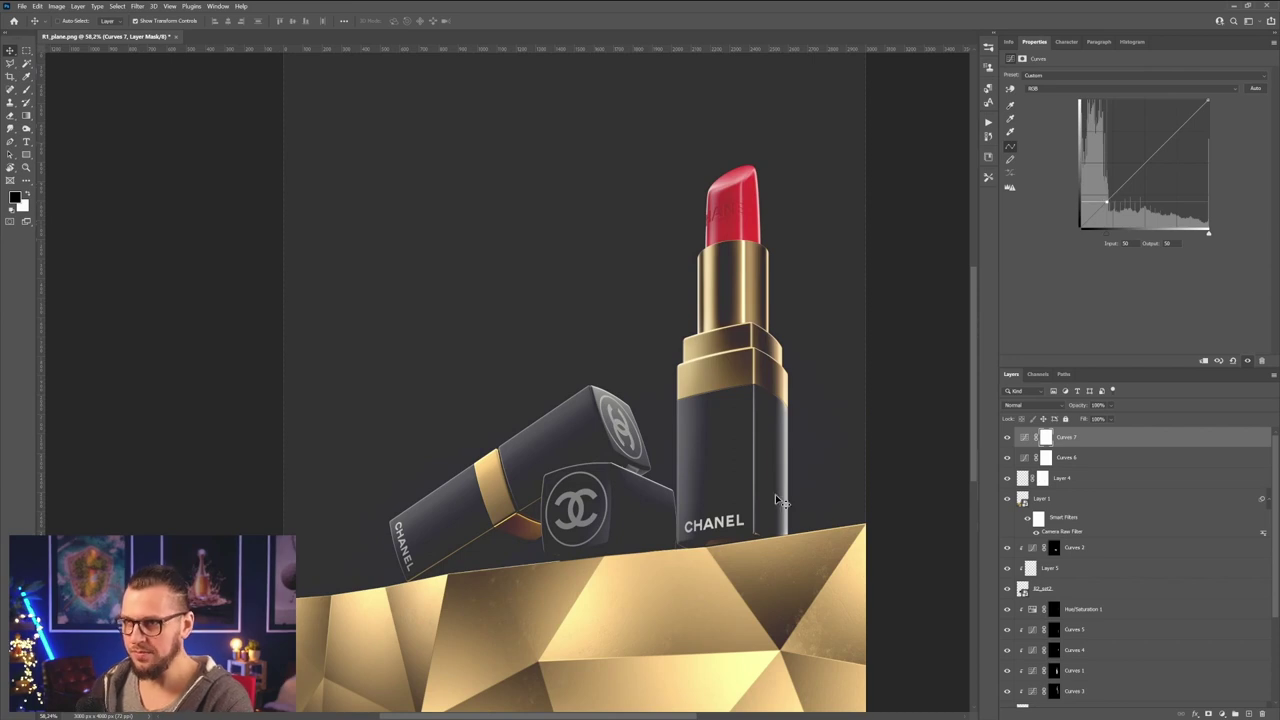
{"action": "scroll", "coordinate": [777, 500], "scroll_direction": "up", "scroll_amount": 5, "text": "alt"}
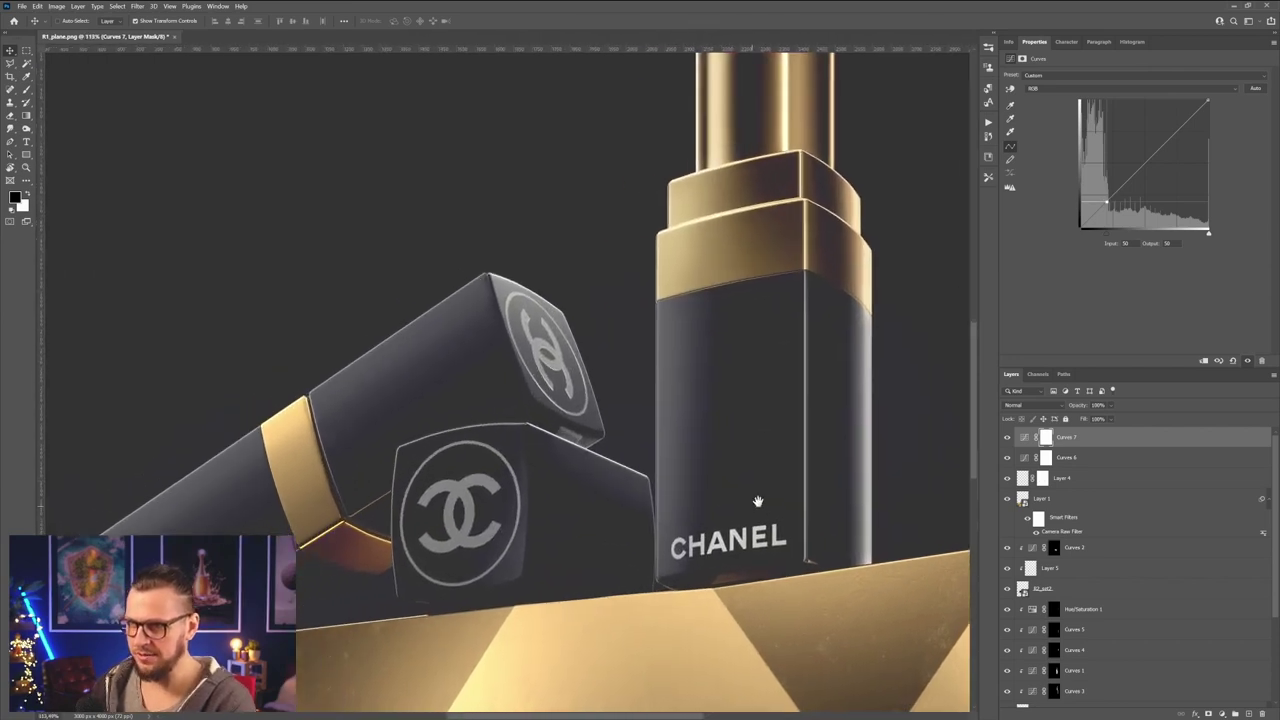
{"action": "left_click_drag", "start_coordinate": [758, 501], "coordinate": [775, 484]}
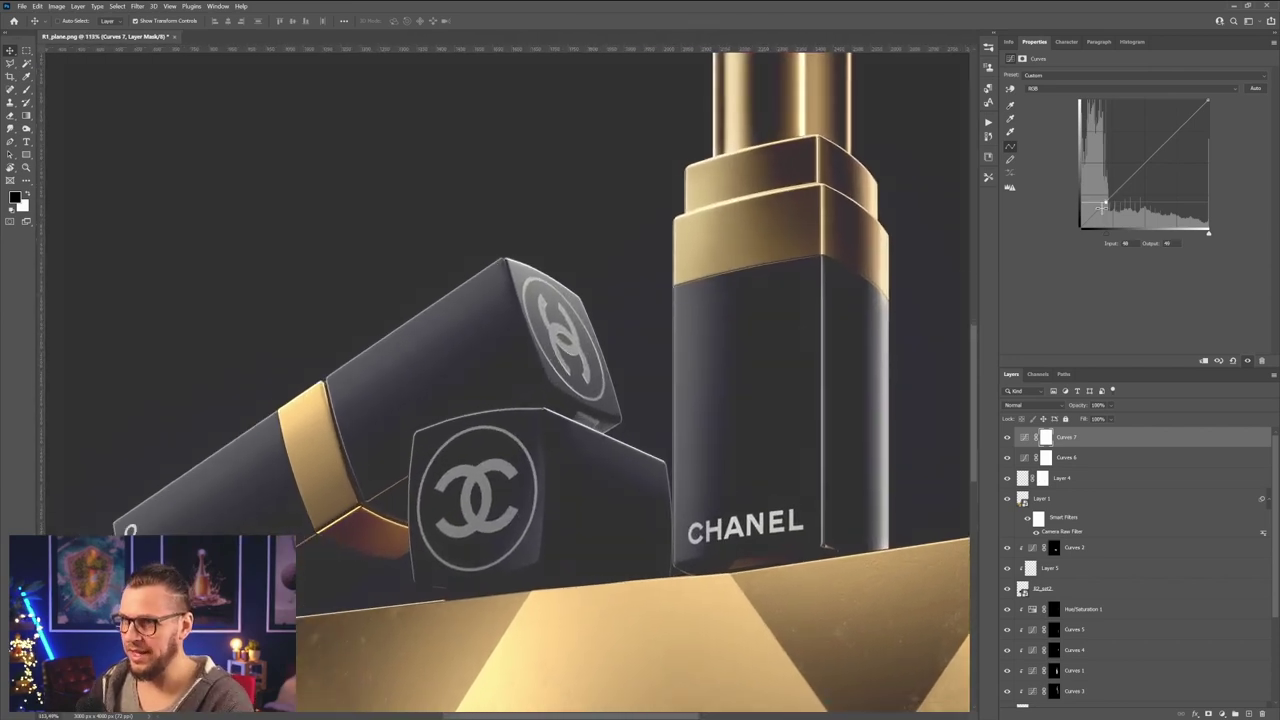
- Set the Curves 7 RGB black point to input 17, output 21, and compare the image with the layer hidden and shown
{"action": "mouse_move", "coordinate": [1100, 207]}
{"action": "left_mouse_down"}
{"action": "mouse_move", "coordinate": [1061, 240]}
{"action": "mouse_move", "coordinate": [1088, 216]}
{"action": "left_mouse_up"}
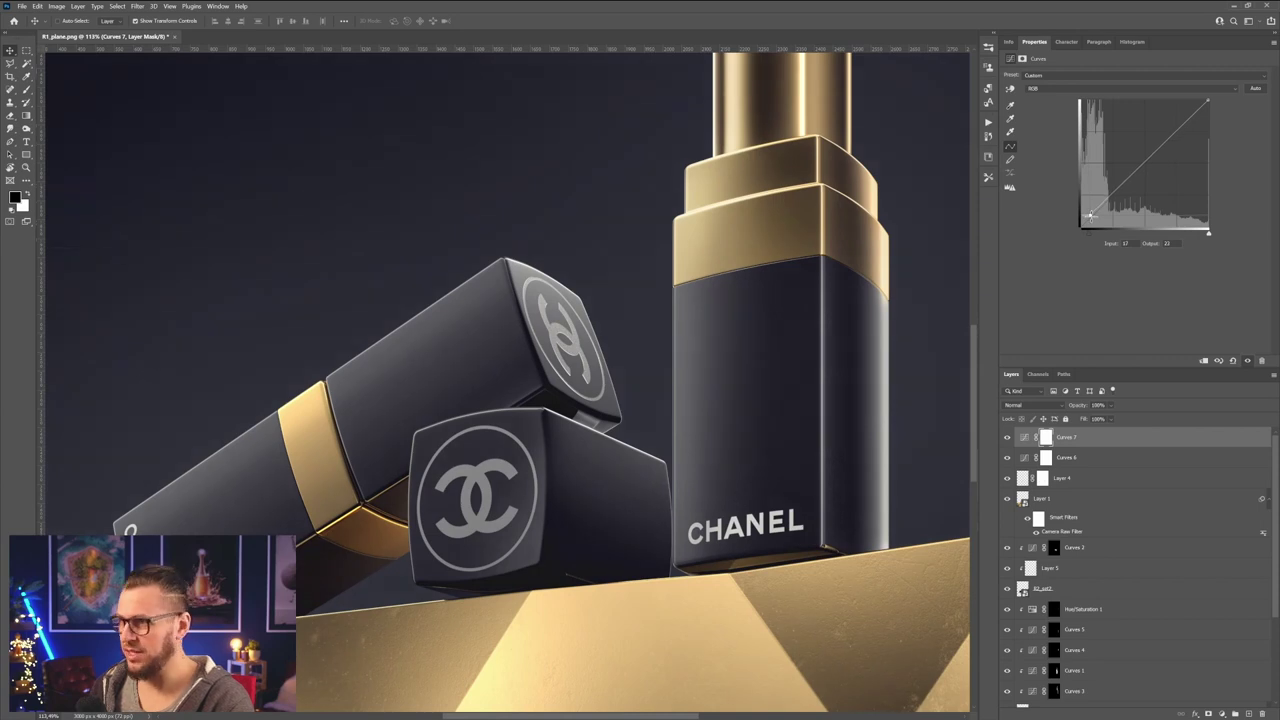
{"action": "left_click_drag", "start_coordinate": [1090, 215], "coordinate": [1090, 215]}
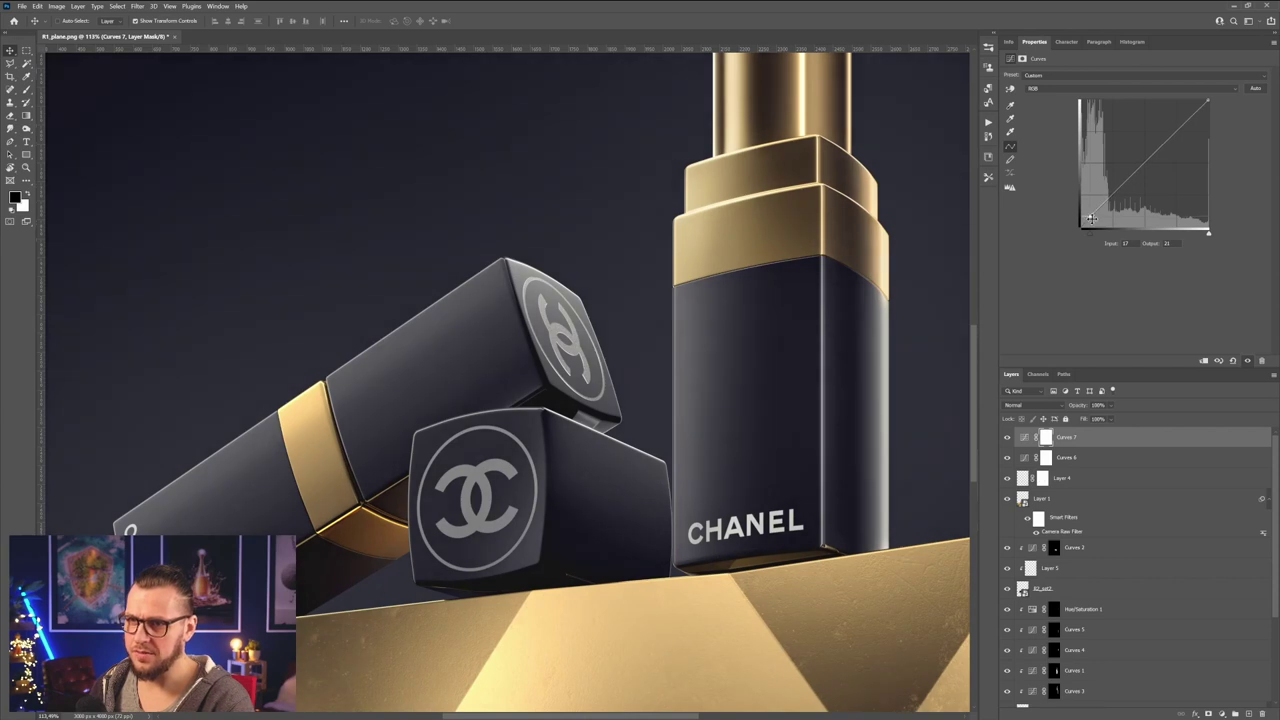
{"action": "left_click", "coordinate": [1007, 437]}
{"action": "left_click", "coordinate": [1007, 437]}
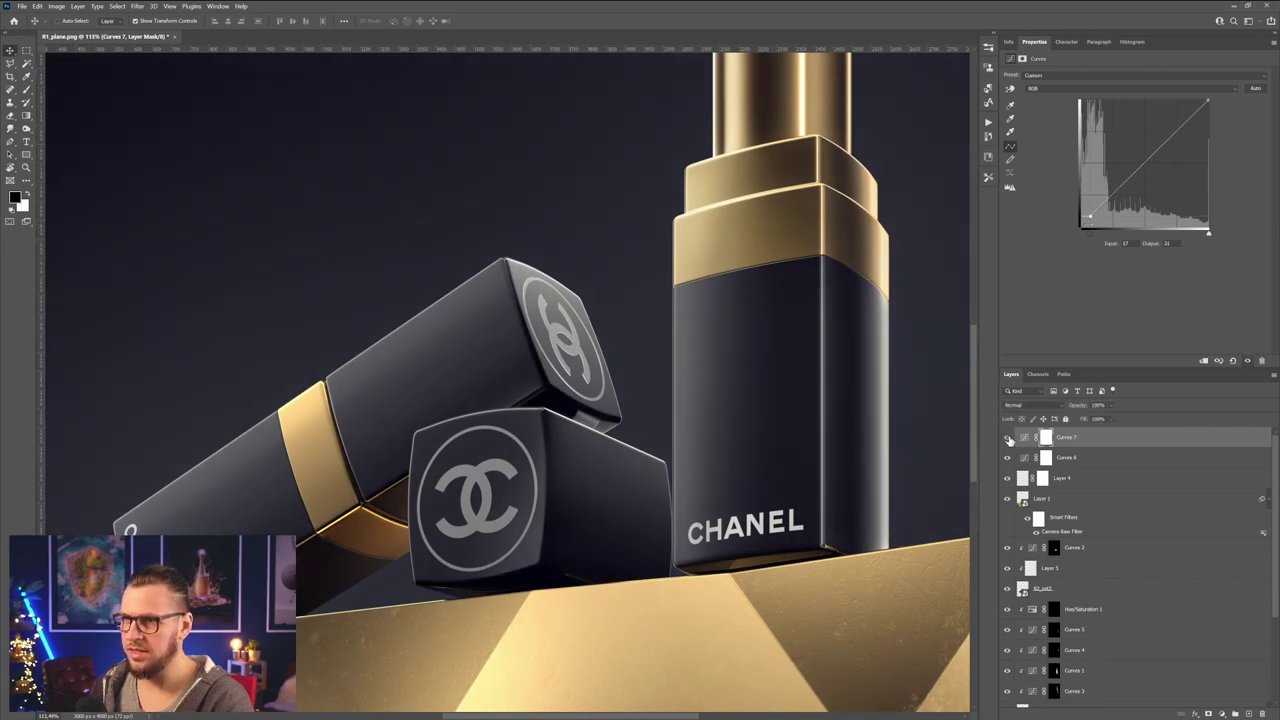
{"action": "left_click", "coordinate": [1007, 437]}
{"action": "left_click", "coordinate": [1007, 437]}
{"action": "left_click", "coordinate": [1007, 437]}
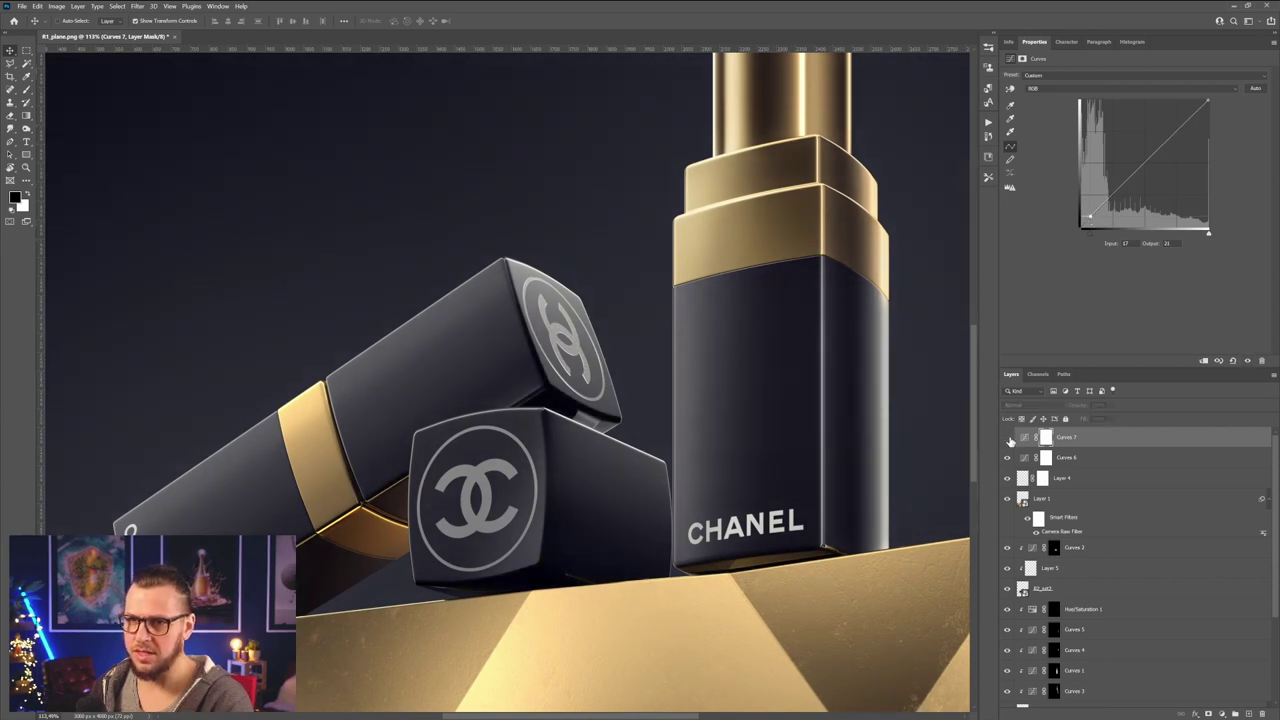
{"action": "left_click", "coordinate": [1007, 437]}
{"action": "scroll", "coordinate": [688, 365], "scroll_direction": "down", "scroll_amount": 2, "text": "alt"}
{"action": "scroll", "coordinate": [688, 365], "scroll_direction": "down", "scroll_amount": 1, "text": "alt"}
{"action": "scroll", "coordinate": [688, 365], "scroll_direction": "up", "scroll_amount": 2, "text": "alt"}
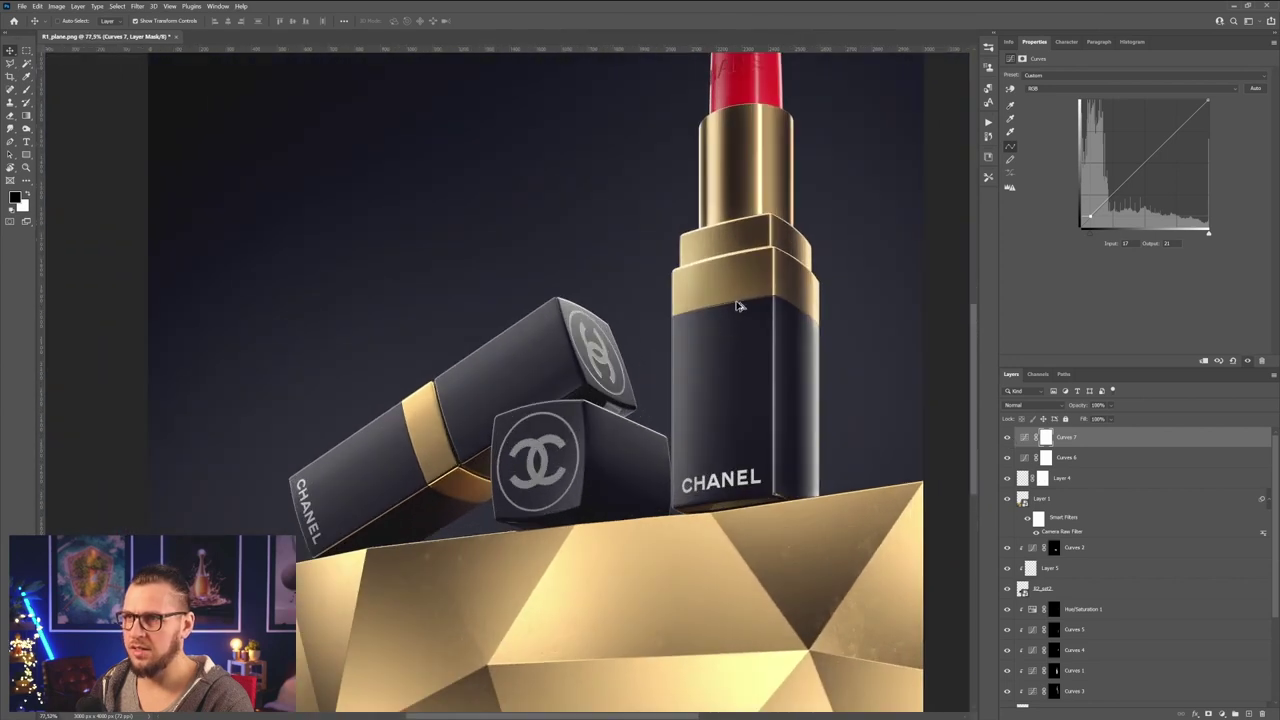
- Set the Curves 7 RGB white point to output 255 and compare the full composition with the layer hidden and shown
{"action": "mouse_move", "coordinate": [1208, 101]}
{"action": "left_mouse_down"}
{"action": "mouse_move", "coordinate": [1213, 118]}
{"action": "mouse_move", "coordinate": [1217, 78]}
{"action": "mouse_move", "coordinate": [1200, 111]}
{"action": "mouse_move", "coordinate": [1219, 89]}
{"action": "left_mouse_up"}
{"action": "scroll", "coordinate": [714, 319], "scroll_direction": "down", "scroll_amount": 8, "text": "alt"}
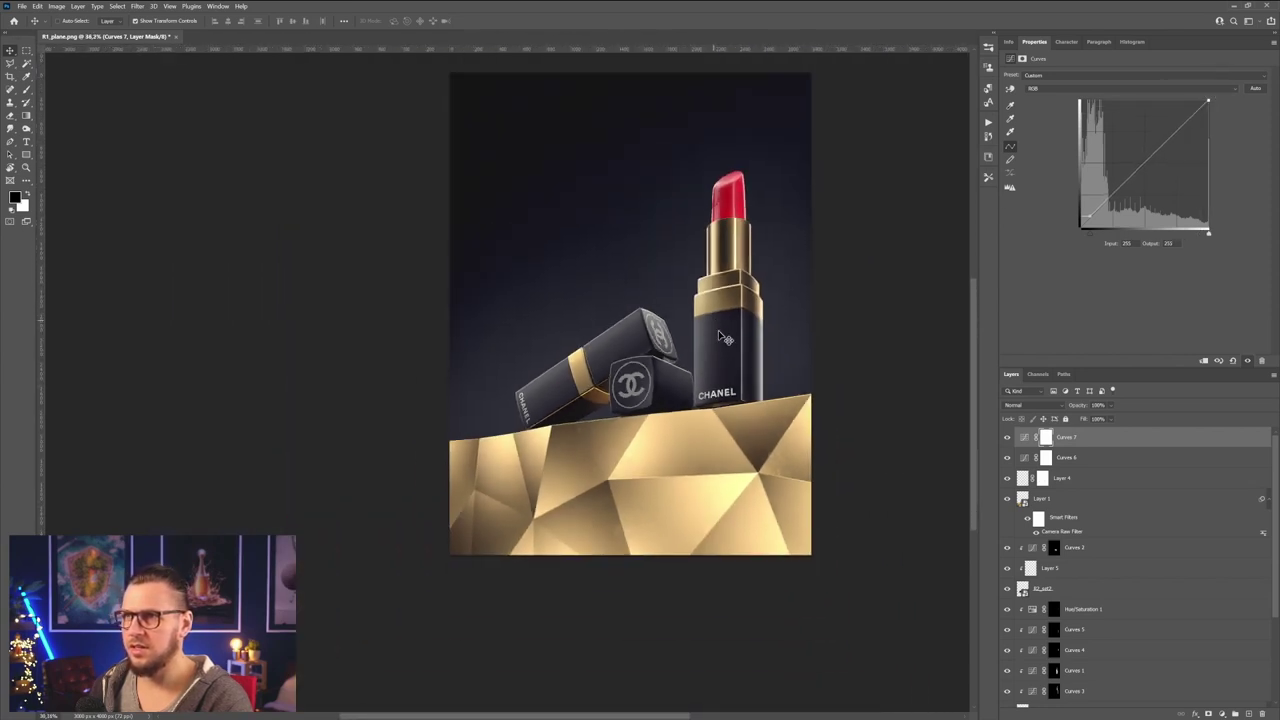
{"action": "left_click_drag", "start_coordinate": [738, 363], "coordinate": [736, 391]}
{"action": "scroll", "coordinate": [724, 387], "scroll_direction": "up", "scroll_amount": 2, "text": "alt"}
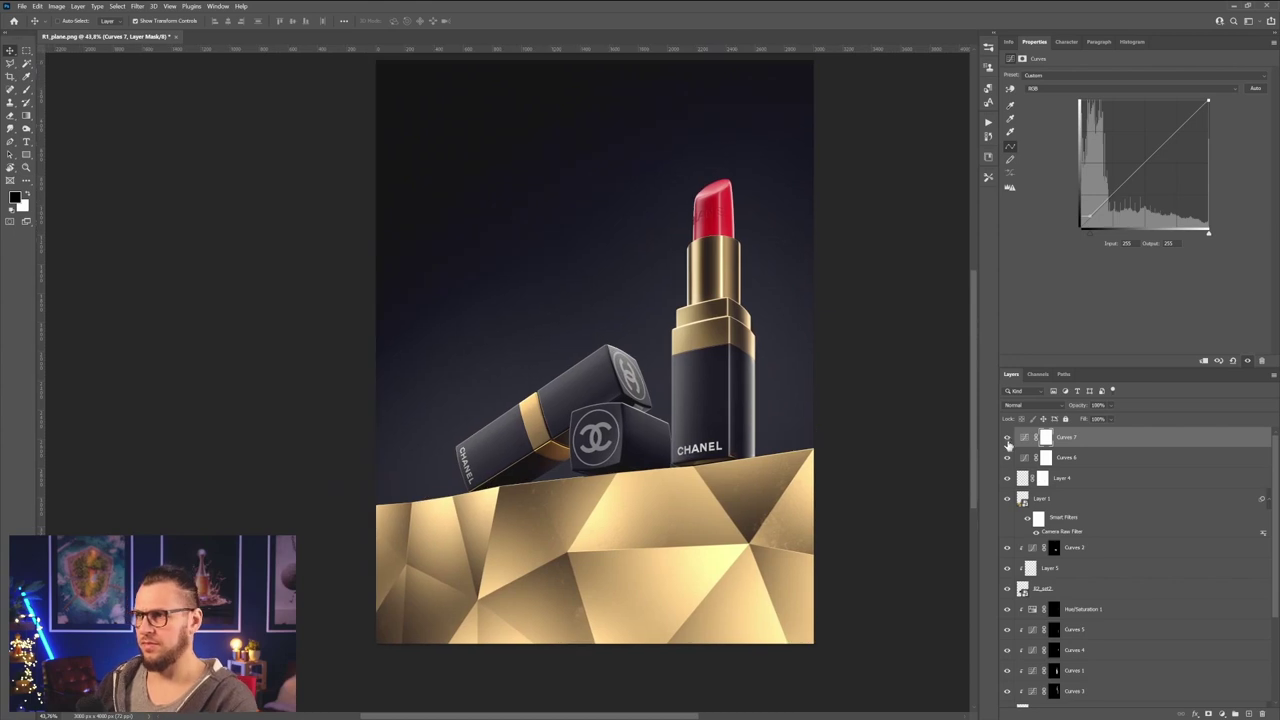
{"action": "left_click", "coordinate": [1007, 440]}
{"action": "left_click", "coordinate": [1007, 440]}
{"action": "left_click", "coordinate": [1007, 440]}
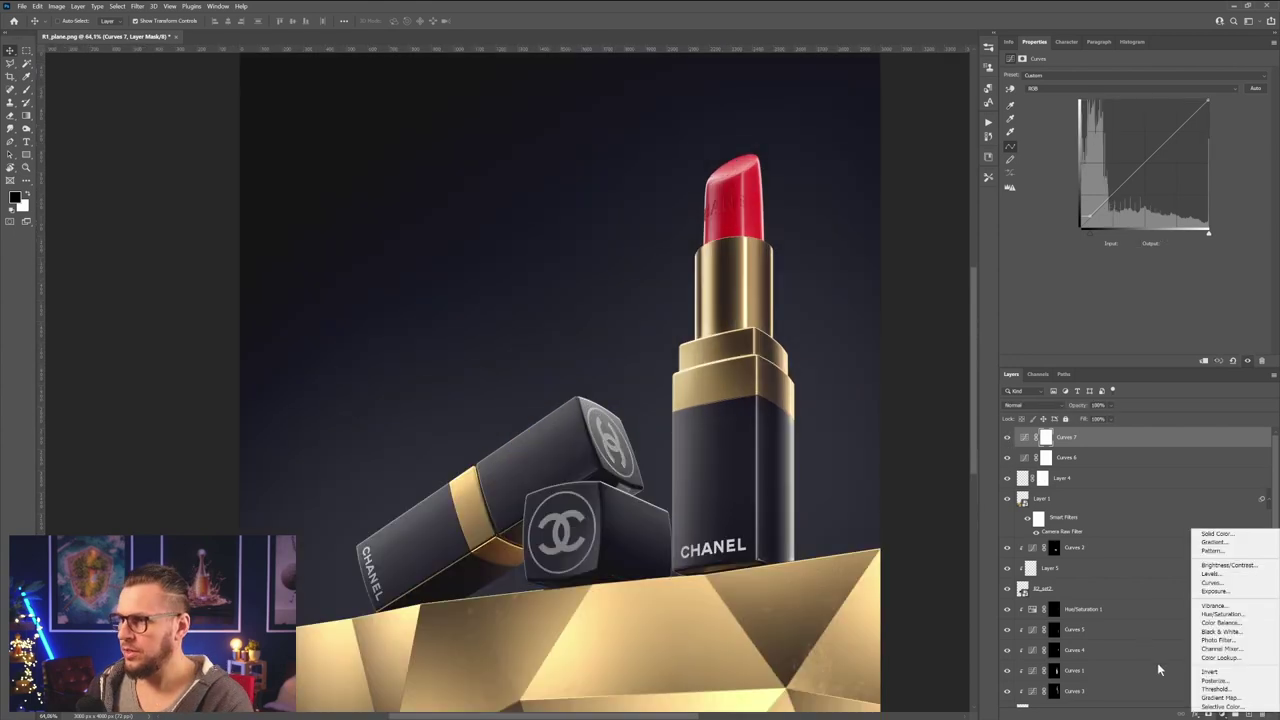
- Add a Color Balance layer above Curves 7 and set its midtones to Cyan-Red +14 and Yellow-Blue -10
{"action": "left_click", "coordinate": [1105, 442]}
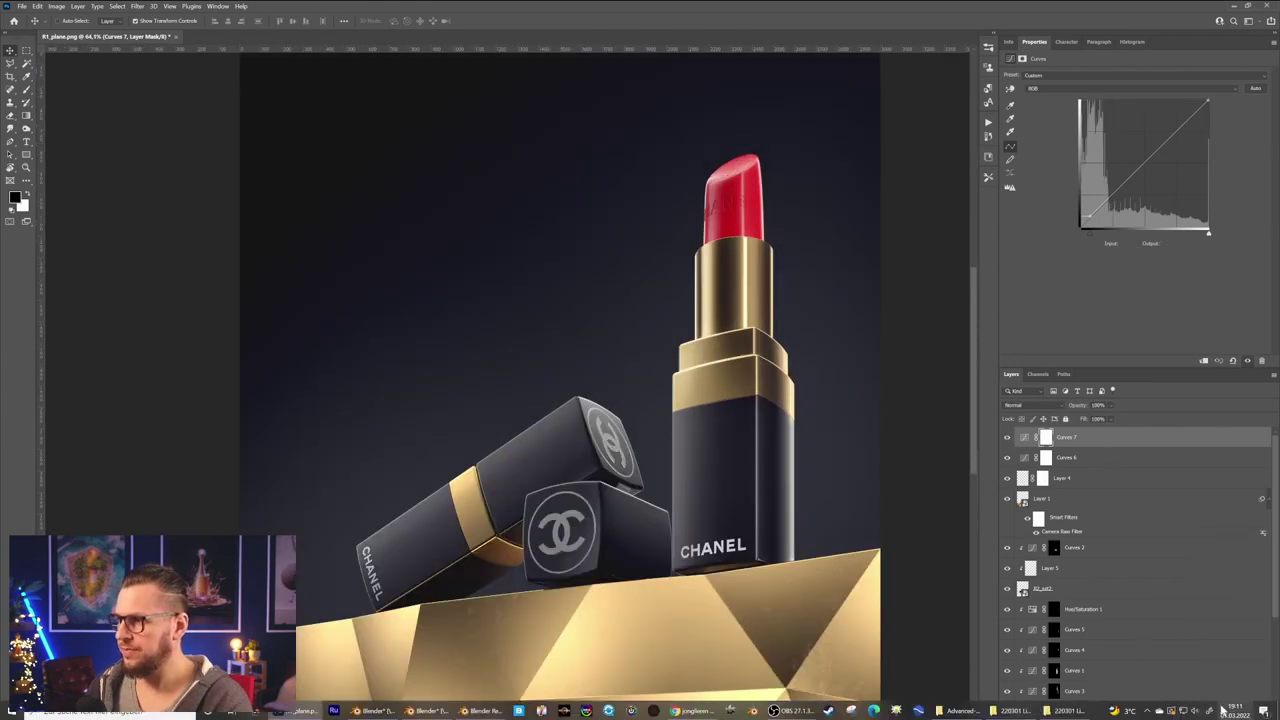
{"action": "left_click", "coordinate": [1218, 712]}
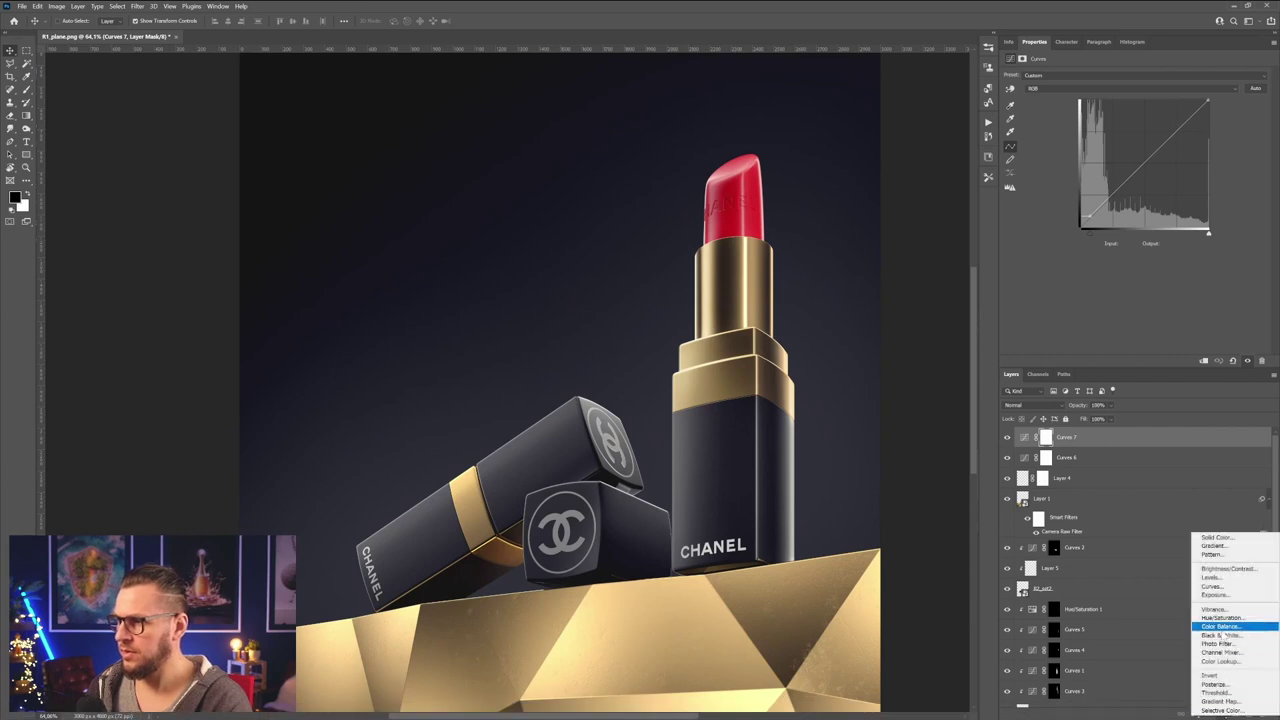
{"action": "left_click", "coordinate": [1221, 627]}
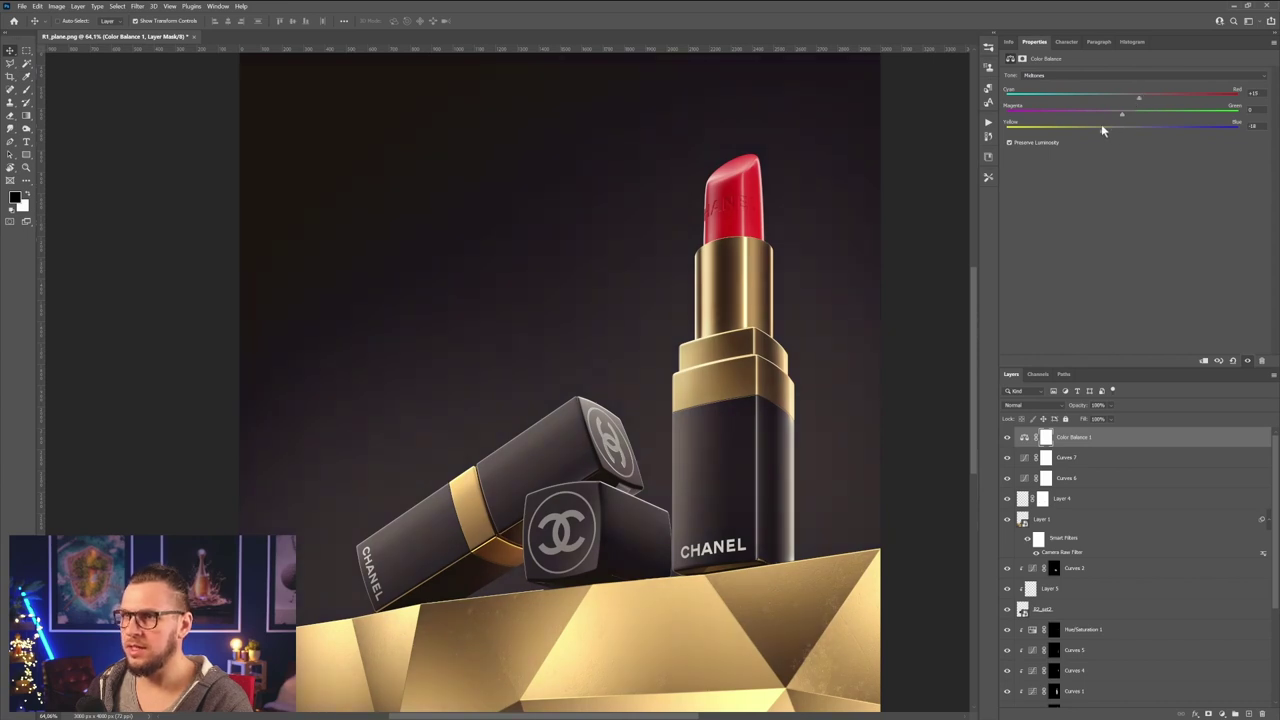
{"action": "left_click_drag", "start_coordinate": [1115, 130], "coordinate": [1109, 130]}
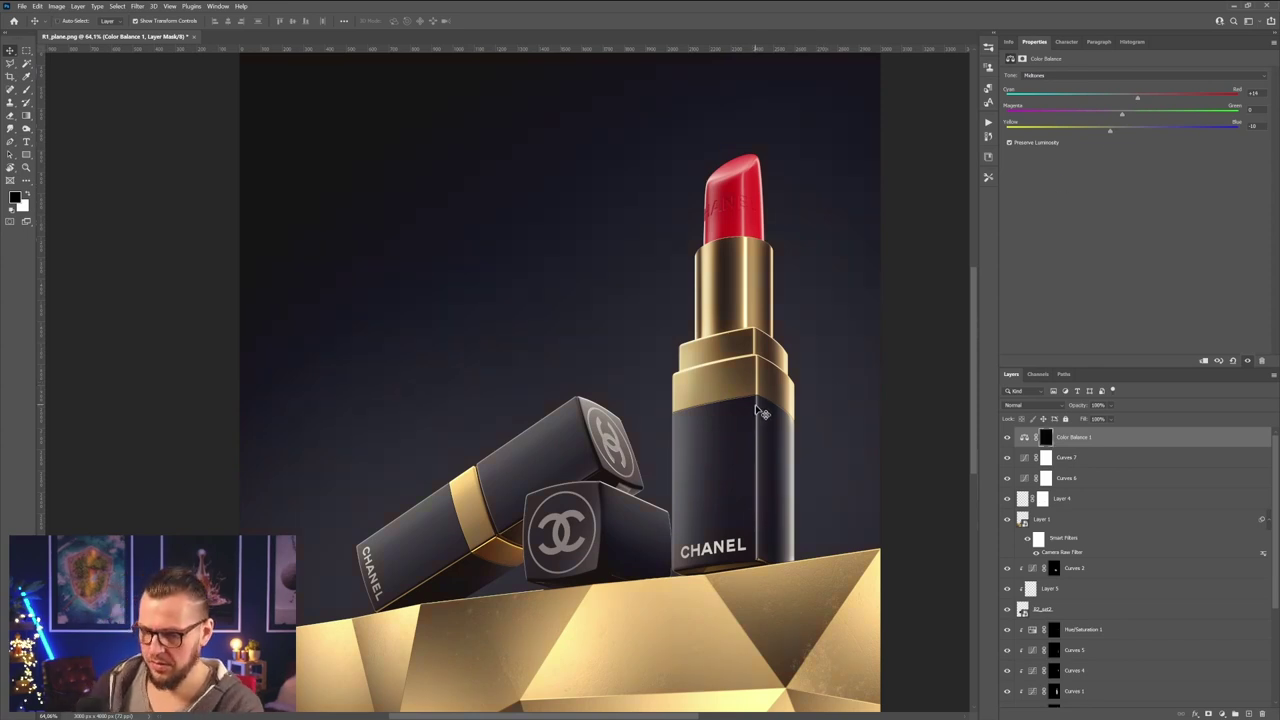
- Paint white on the black Color Balance 1 mask over the gold parts of the lipstick and caps
{"action": "key", "text": "b"}
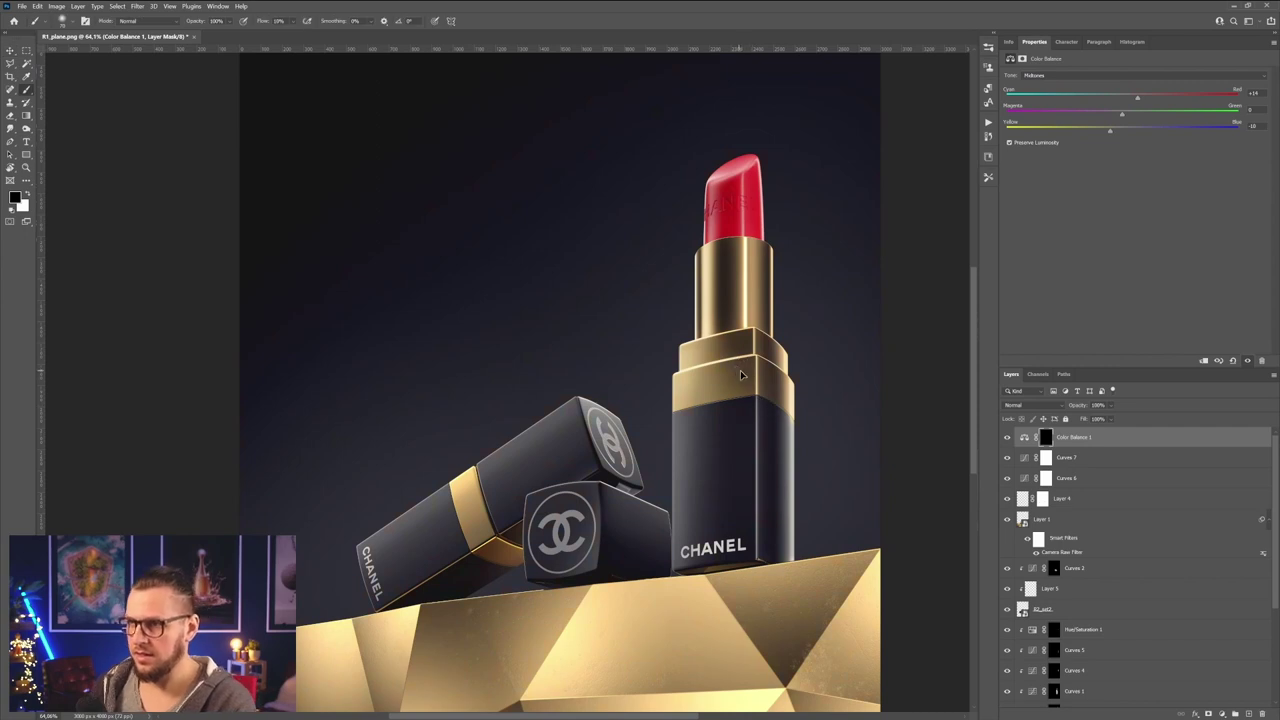
{"action": "right_click_drag", "start_coordinate": [741, 374], "coordinate": [786, 378], "text": "alt"}
{"action": "key", "text": "x"}
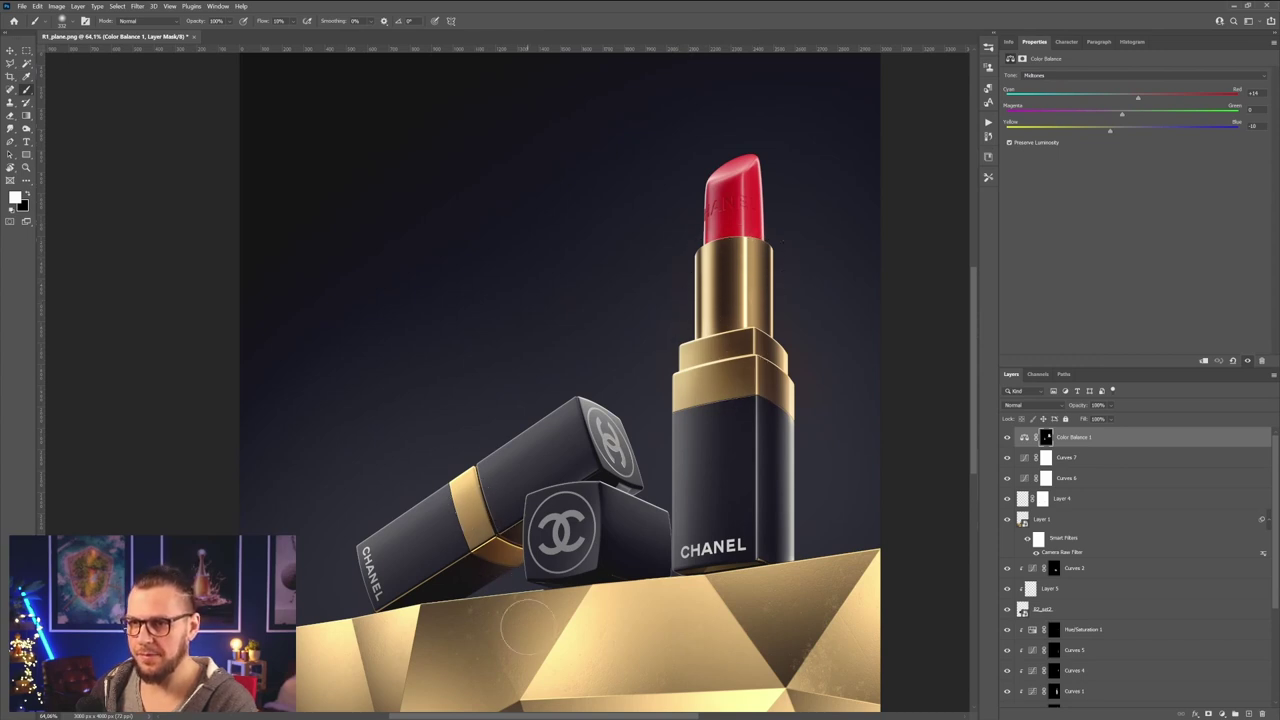
- Raise the brush flow to 34% and paint white on the Color Balance 1 mask over the faceted gold podium with a larger brush
{"action": "scroll", "coordinate": [530, 565], "scroll_direction": "down", "scroll_amount": 3, "text": "alt"}
{"action": "left_click_drag", "start_coordinate": [645, 468], "coordinate": [677, 352]}
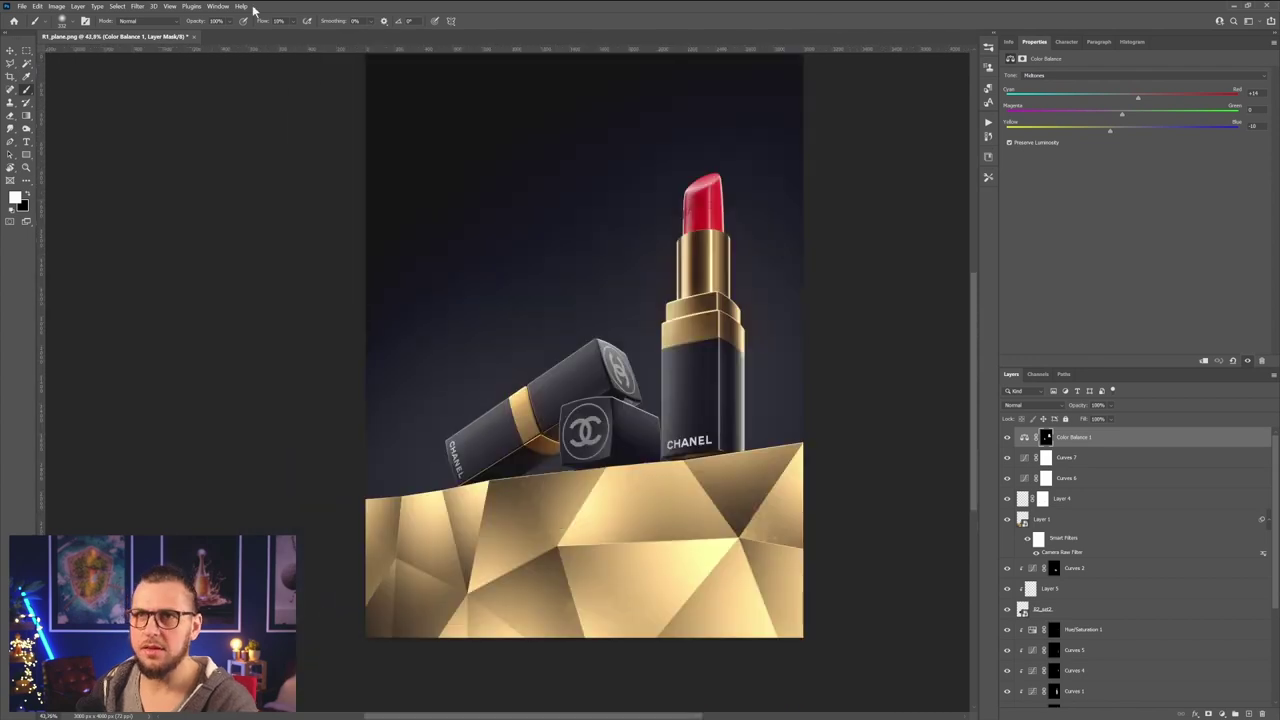
{"action": "left_click_drag", "start_coordinate": [267, 23], "coordinate": [281, 26]}
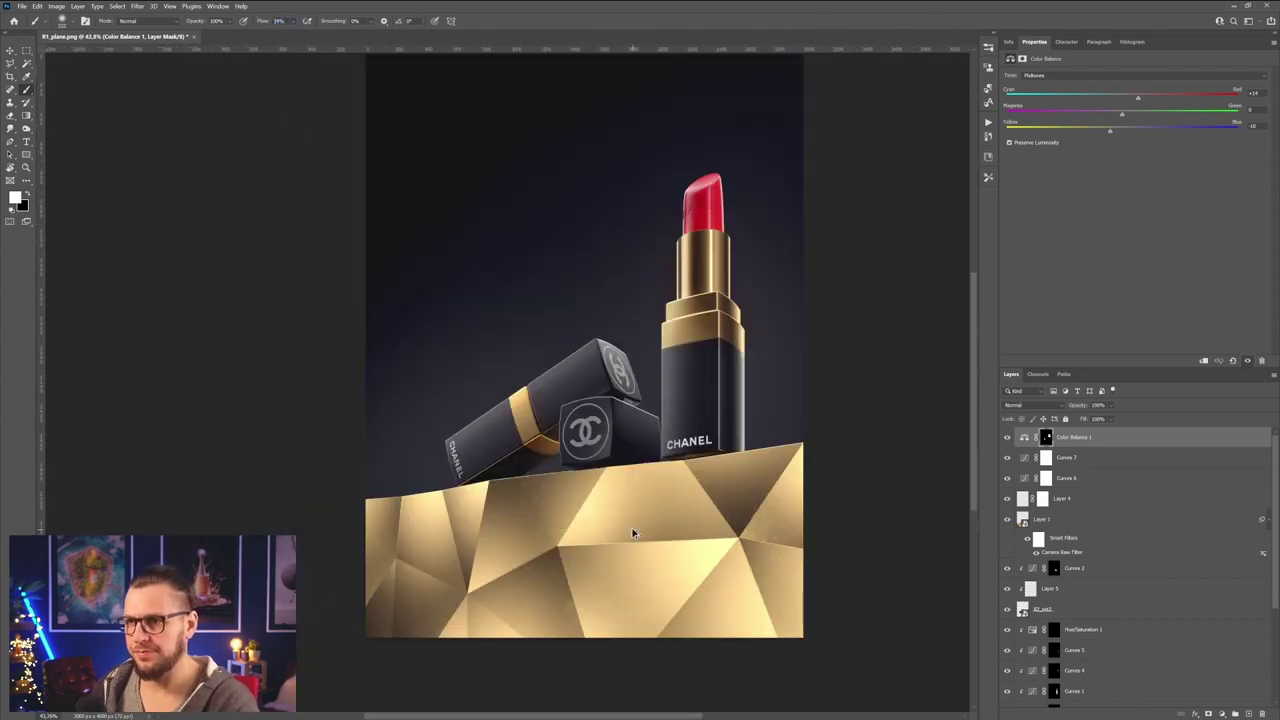
{"action": "left_click_drag", "start_coordinate": [637, 535], "coordinate": [711, 541], "text": "ctrl+alt"}
{"action": "right_click_drag", "start_coordinate": [706, 543], "coordinate": [497, 561], "text": "alt"}
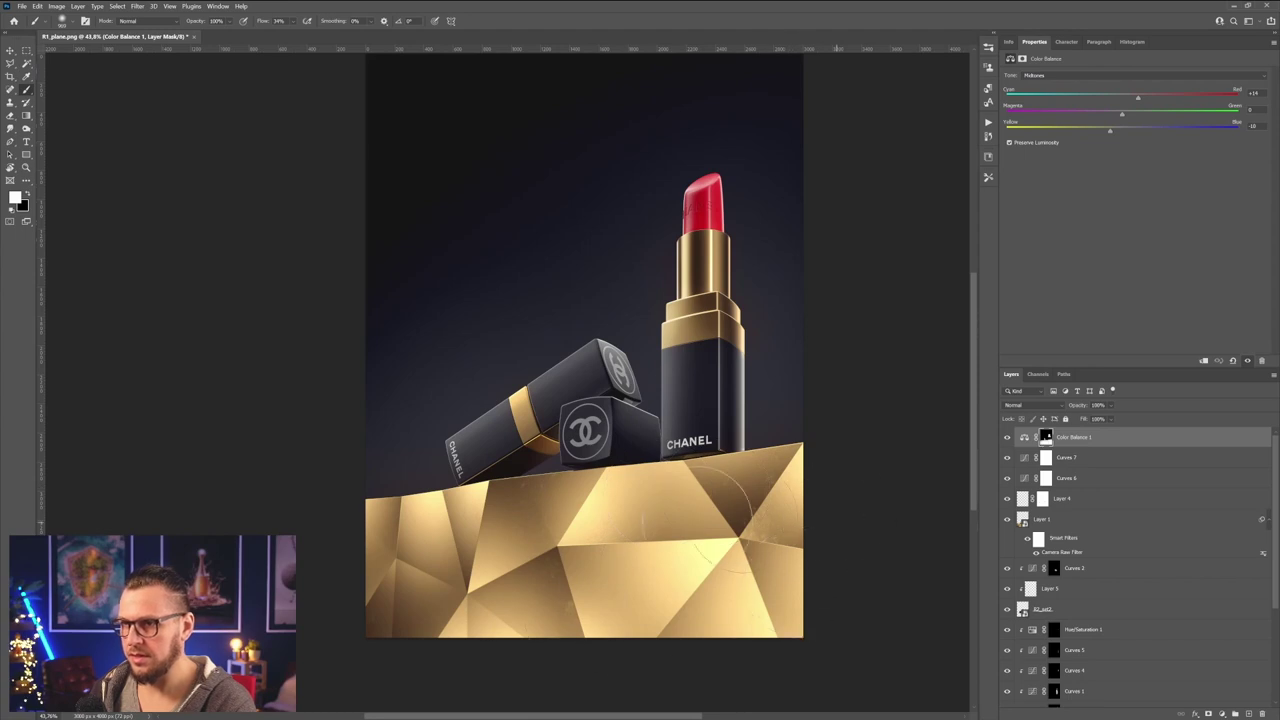
- Compare the image with Color Balance 1 hidden and shown, and inspect its layer mask on its own
{"action": "scroll", "coordinate": [744, 430], "scroll_direction": "up", "scroll_amount": 2, "text": "alt"}
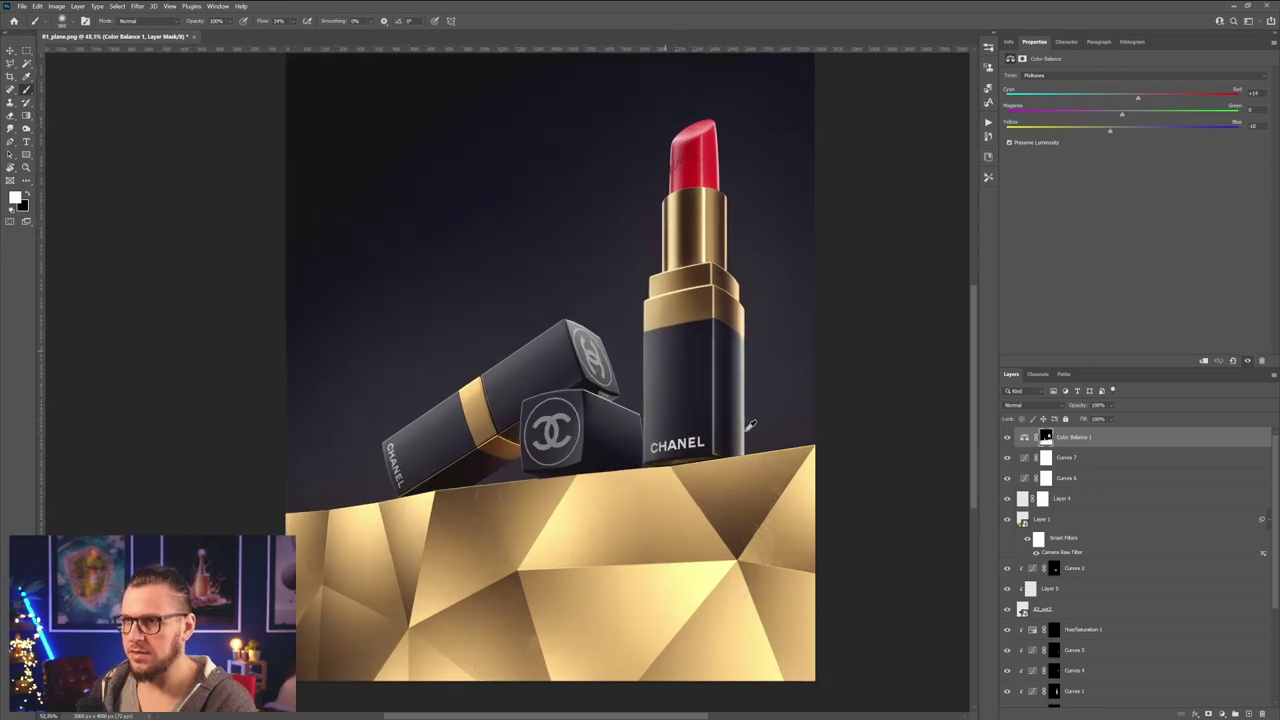
{"action": "left_click", "coordinate": [1007, 439]}
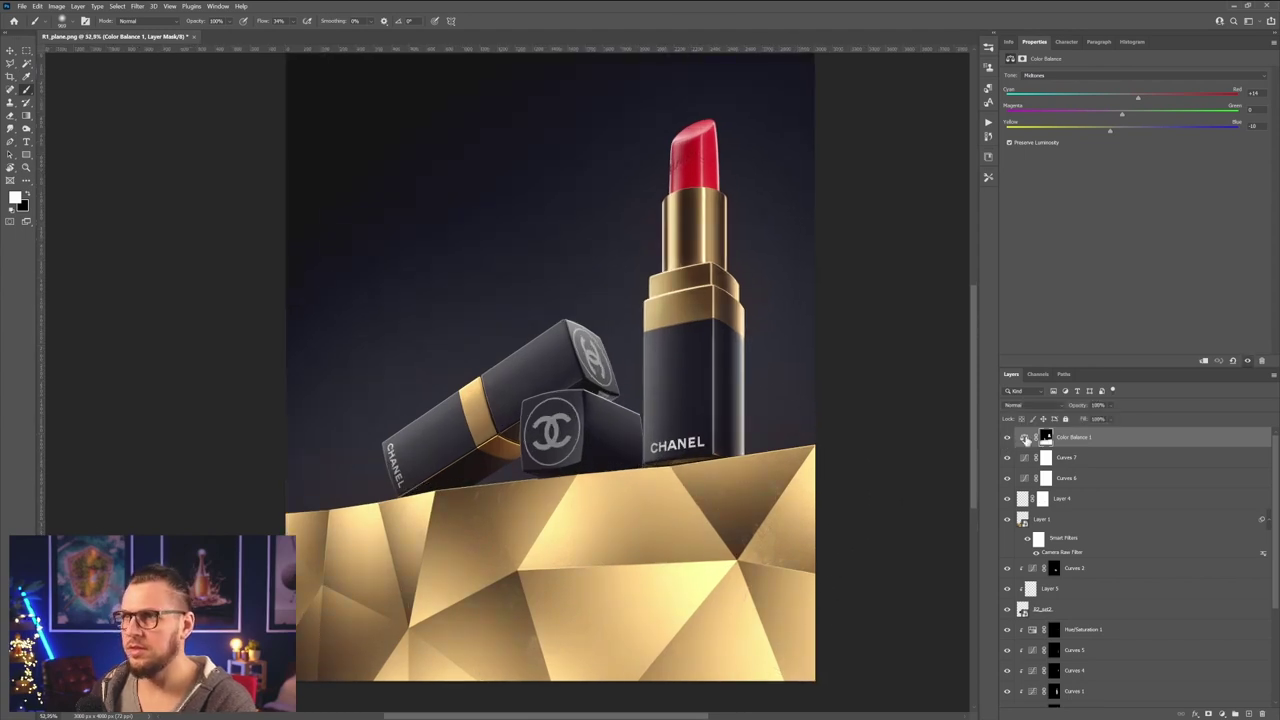
{"action": "left_click", "coordinate": [1046, 438], "text": "alt"}
{"action": "left_click", "coordinate": [1046, 440], "text": "alt"}
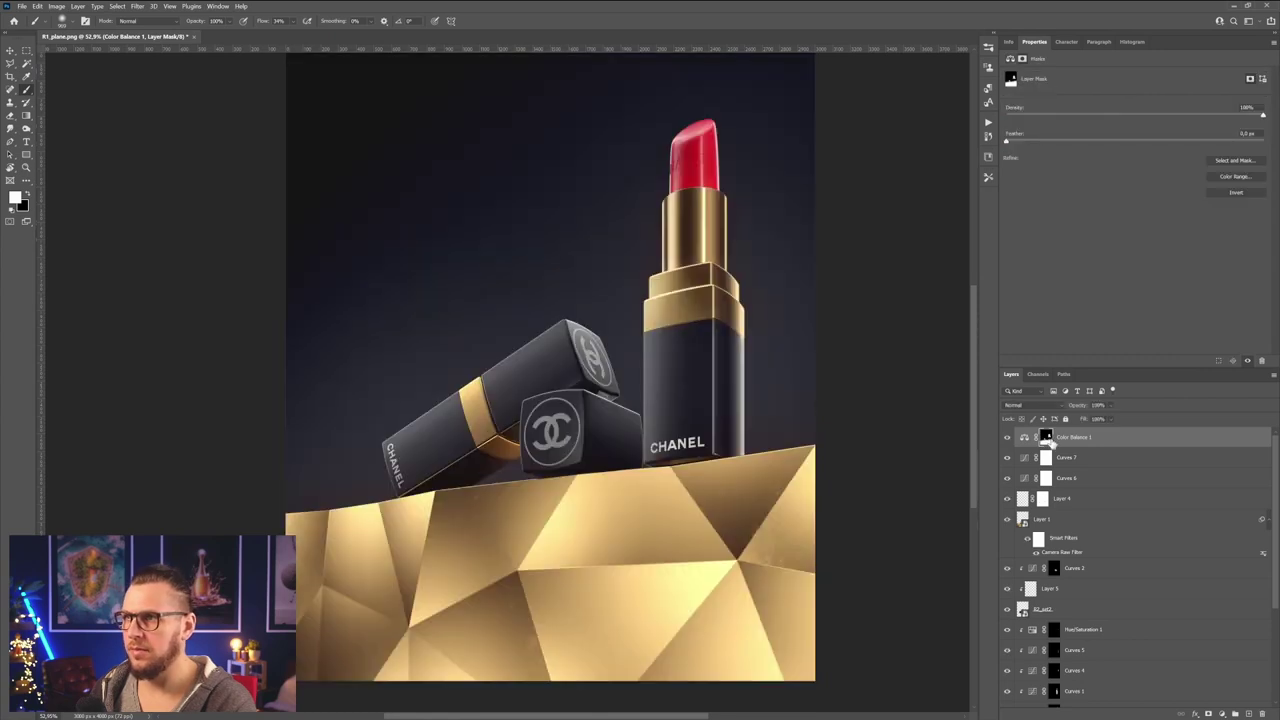
{"action": "left_click", "coordinate": [1046, 440], "text": "alt"}
{"action": "left_click", "coordinate": [1046, 438], "text": "alt"}
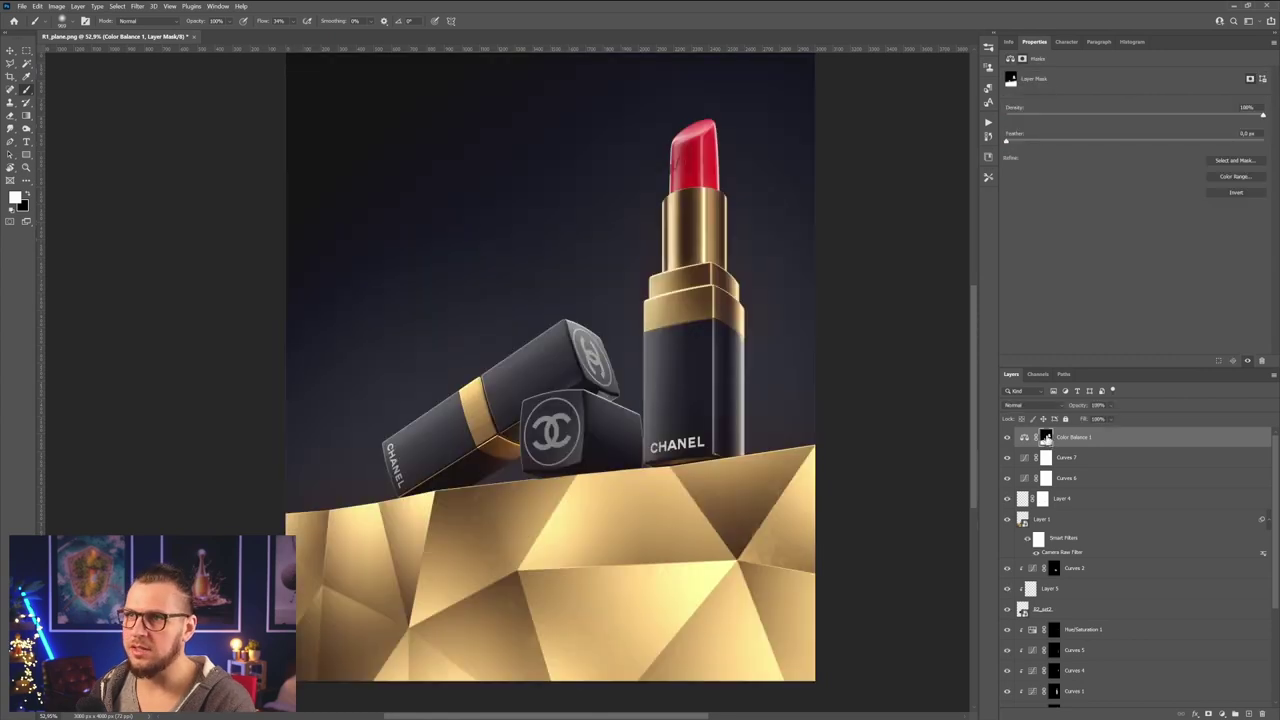
{"action": "left_click", "coordinate": [1046, 438], "text": "alt"}
{"action": "left_click", "coordinate": [1046, 438], "text": "alt"}
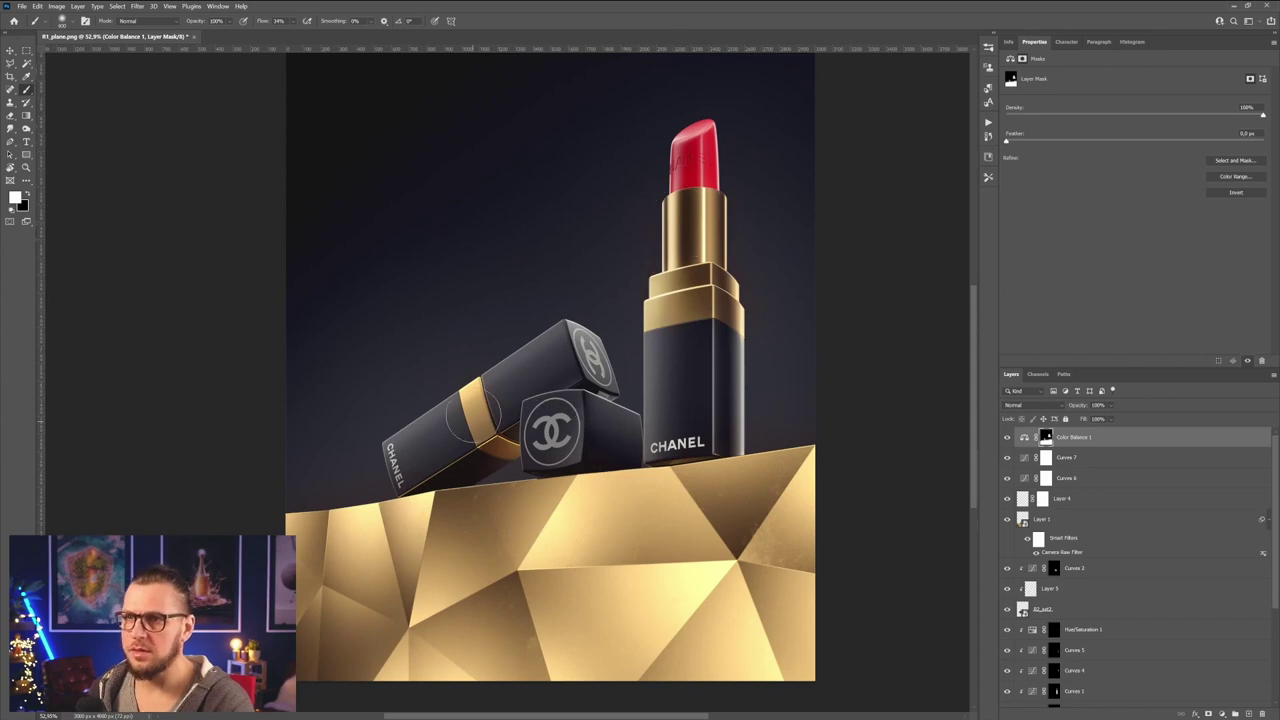
- Clean up the Color Balance 1 mask with a smaller black brush on the dark cases beside the gold bands
{"action": "key", "text": "x"}
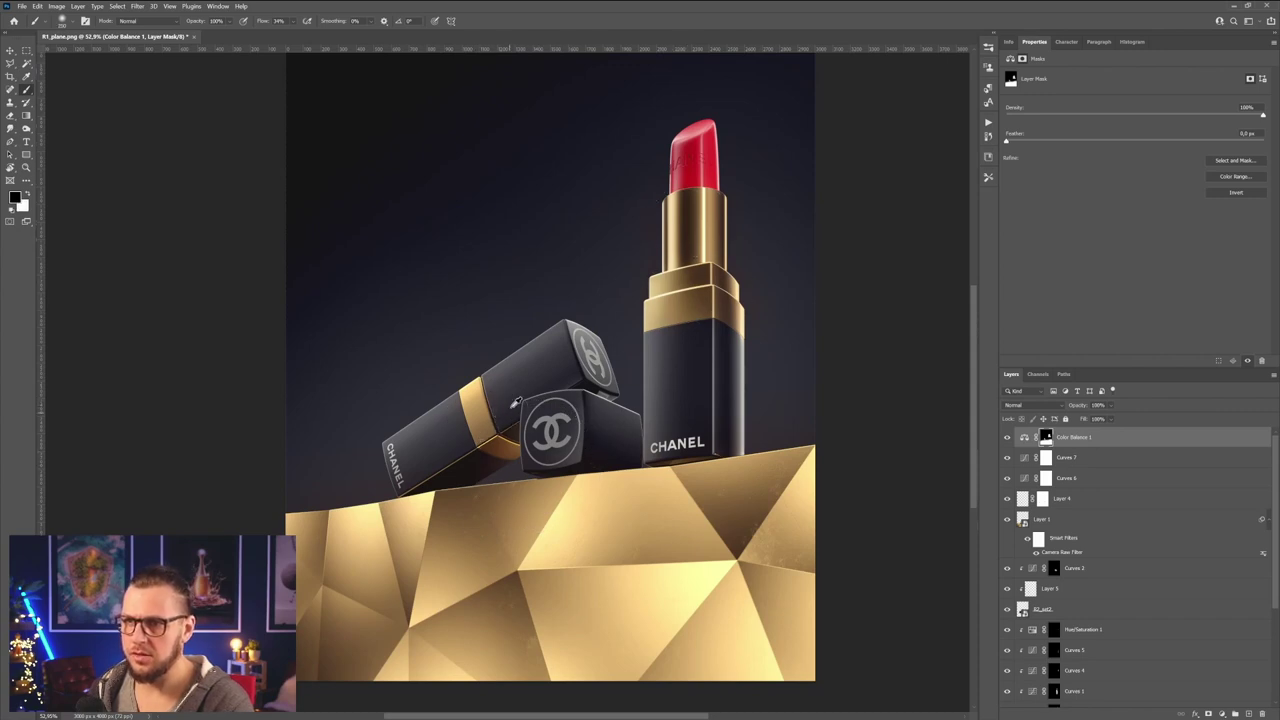
{"action": "scroll", "coordinate": [505, 404], "scroll_direction": "up", "scroll_amount": 3, "text": "alt"}
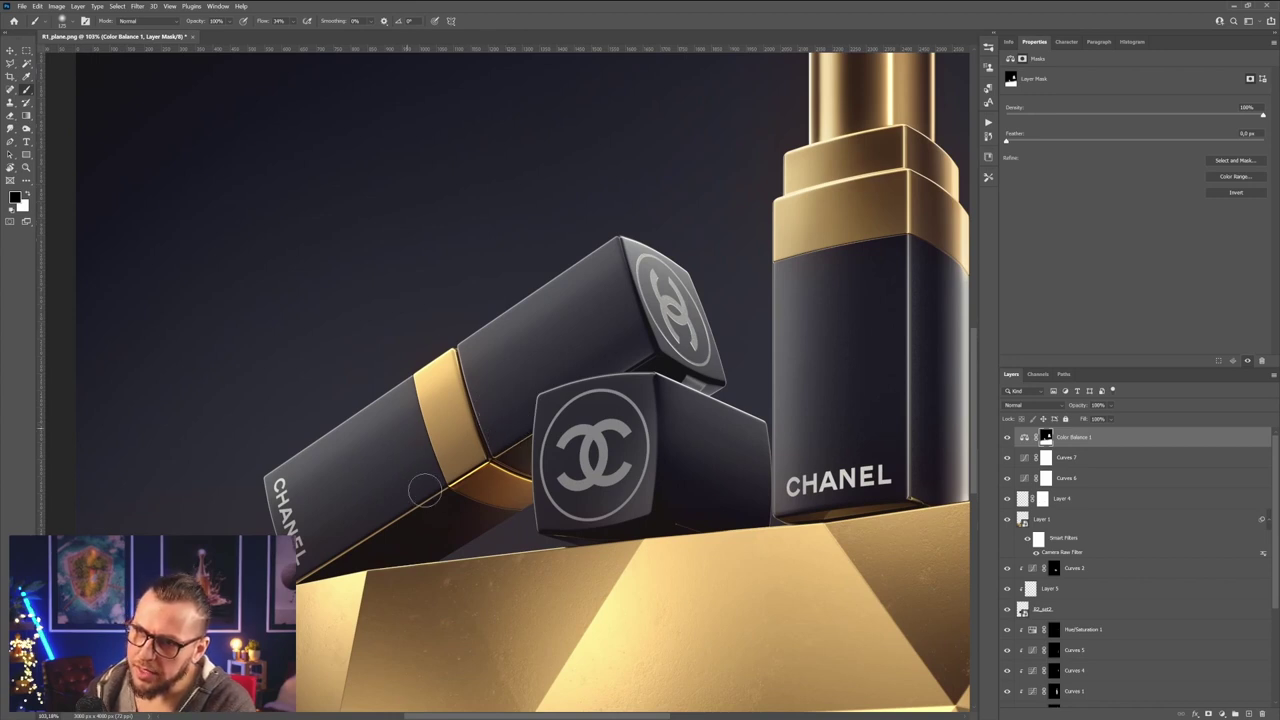
{"action": "left_click_drag", "start_coordinate": [829, 249], "coordinate": [707, 330]}
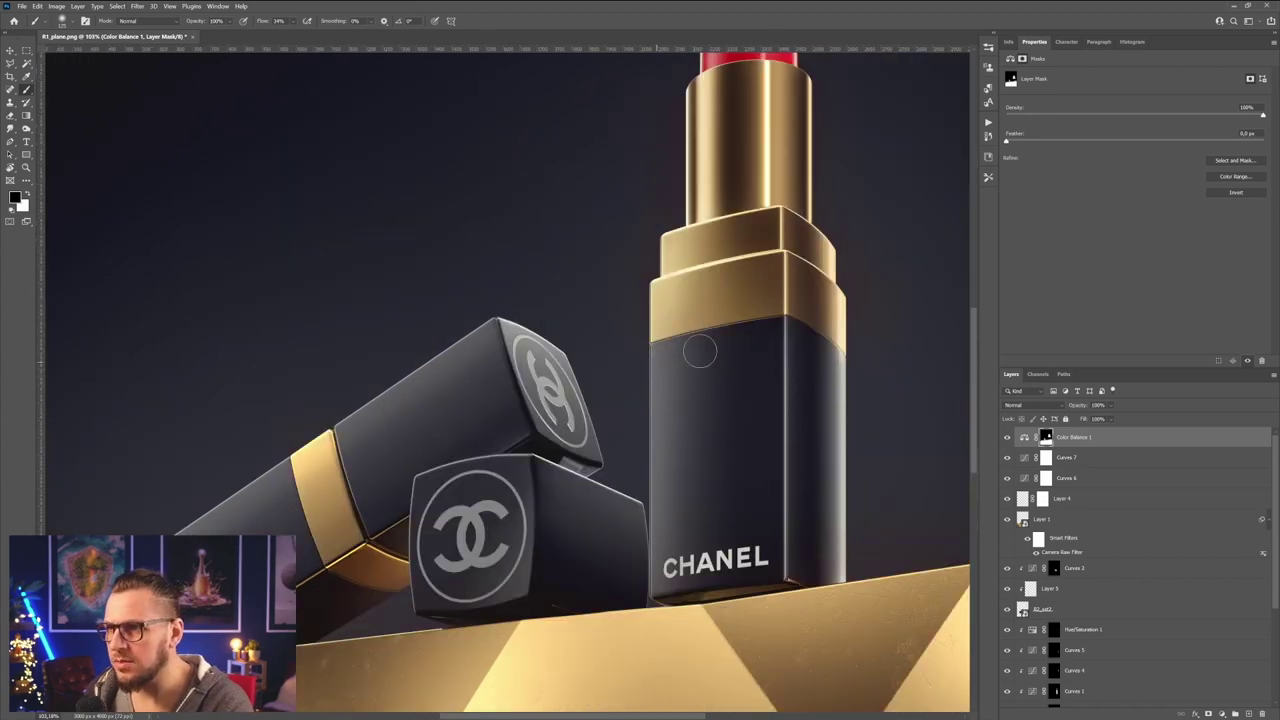
{"action": "scroll", "coordinate": [812, 430], "scroll_direction": "down", "scroll_amount": 3, "text": "alt"}
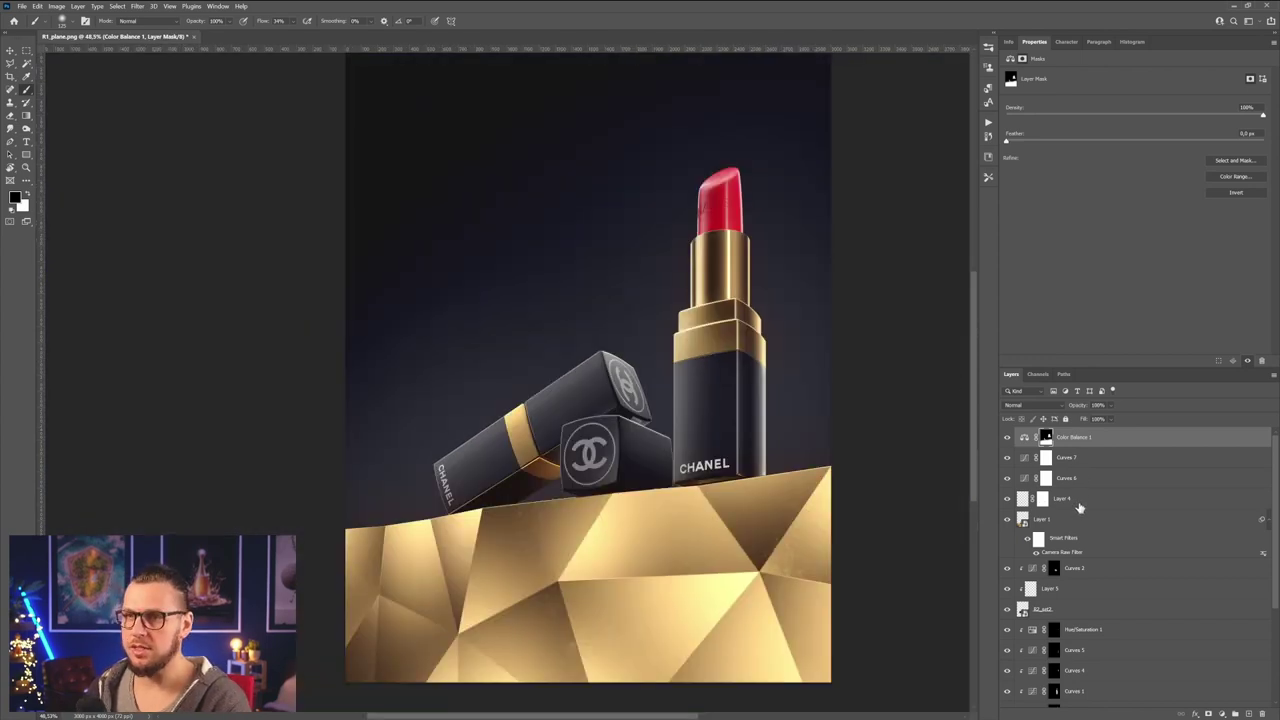
- Move the hidden R5_set1 layer from near the bottom of the stack to above Color Balance 1
{"action": "scroll", "coordinate": [1075, 540], "scroll_direction": "down", "scroll_amount": 3}
{"action": "left_click", "coordinate": [1020, 658]}
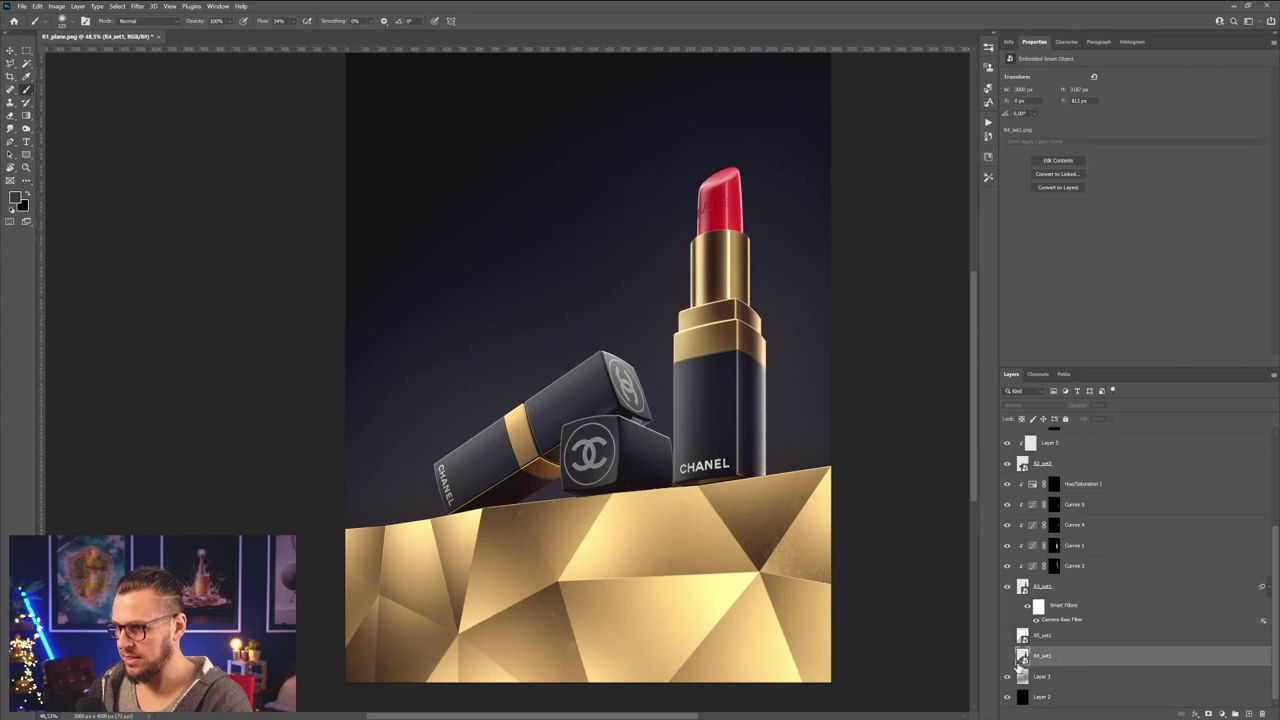
{"action": "left_click_drag", "start_coordinate": [1045, 641], "coordinate": [1079, 440]}
- Duplicate all layers from Color Balance 1 down to Layer 2, leaving R5_set1 out
{"action": "left_click", "coordinate": [1084, 458]}
{"action": "scroll", "coordinate": [1094, 560], "scroll_direction": "down", "scroll_amount": 3}
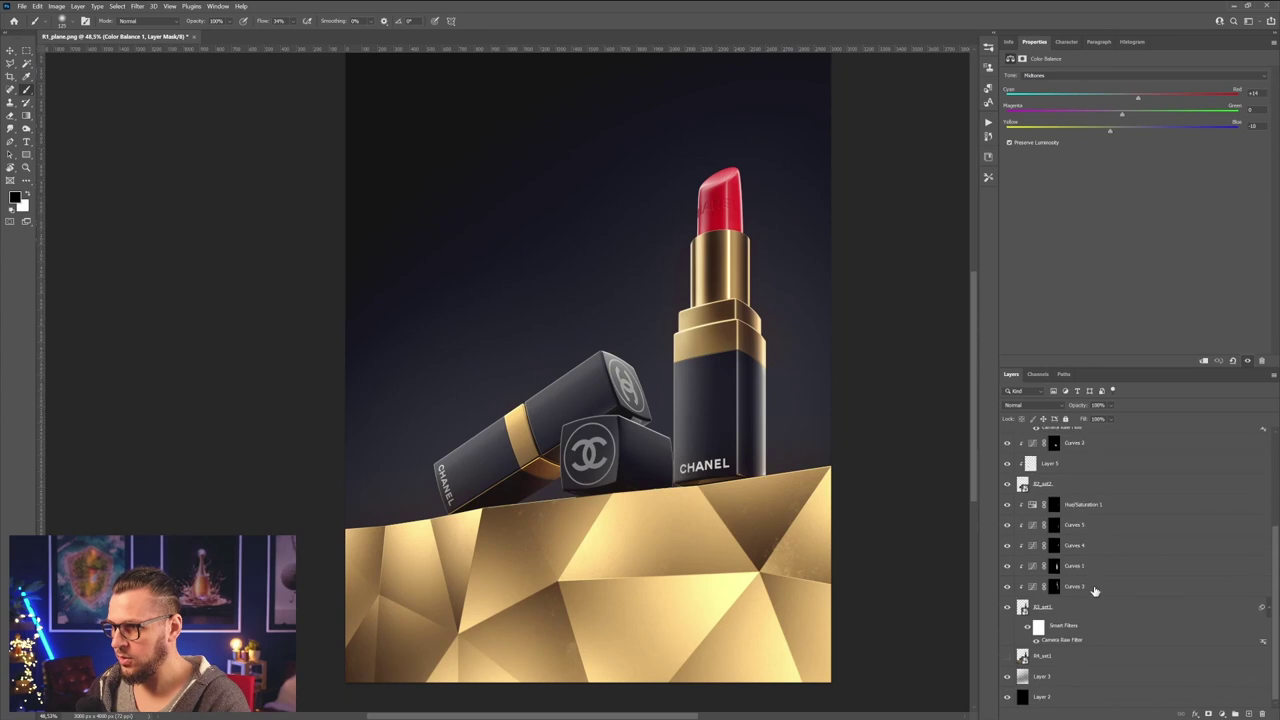
{"action": "left_click", "coordinate": [1078, 680], "text": "shift"}
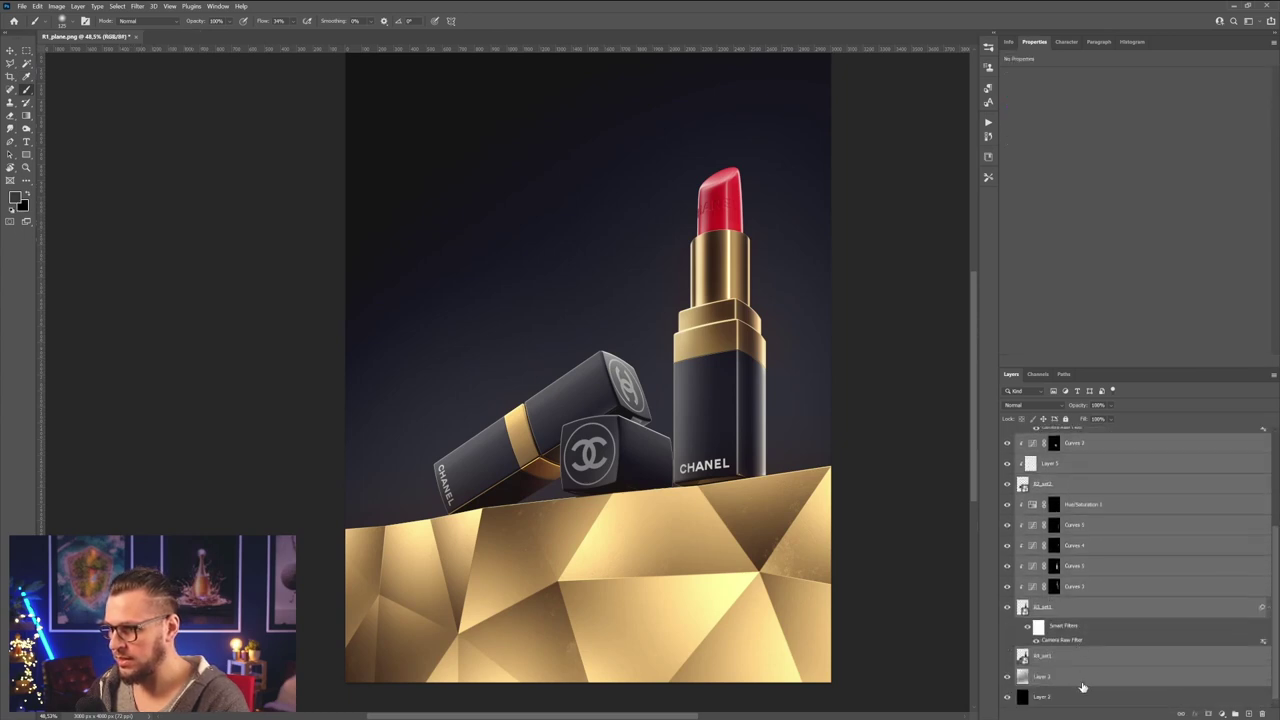
{"action": "scroll", "coordinate": [1082, 640], "scroll_direction": "up", "scroll_amount": 3}
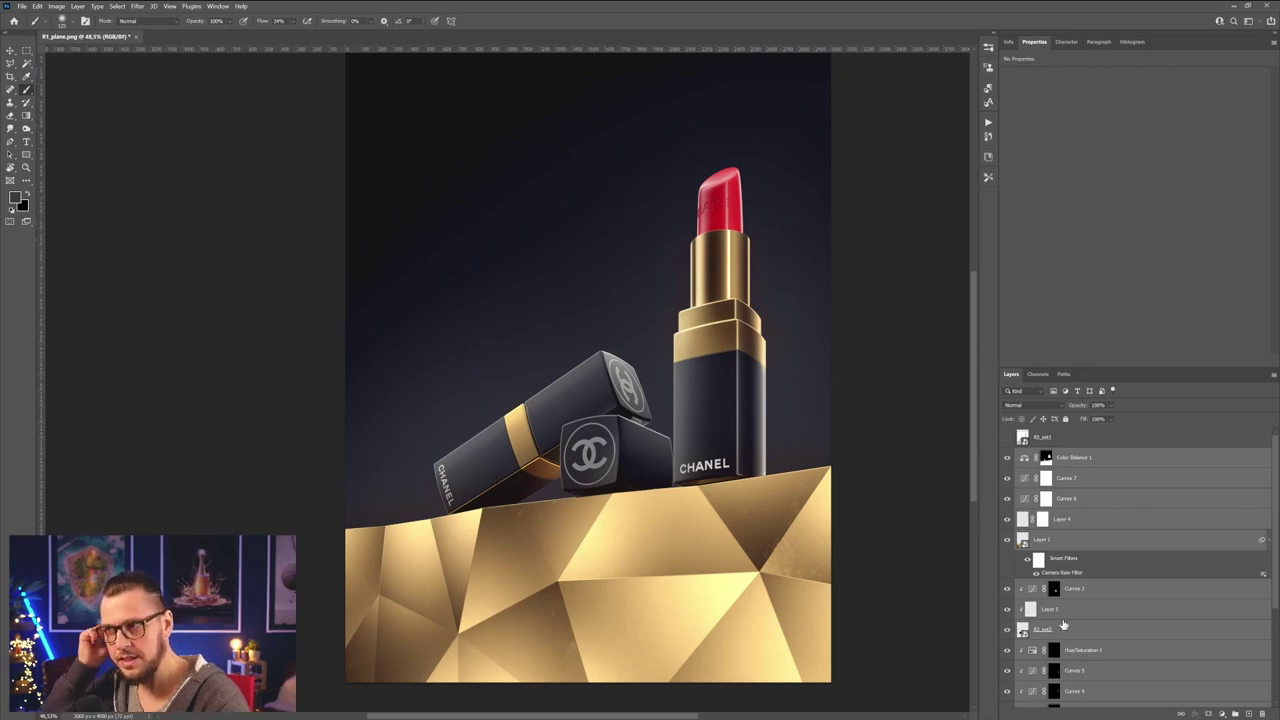
{"action": "right_click", "coordinate": [1083, 458]}
{"action": "left_click", "coordinate": [1112, 67]}
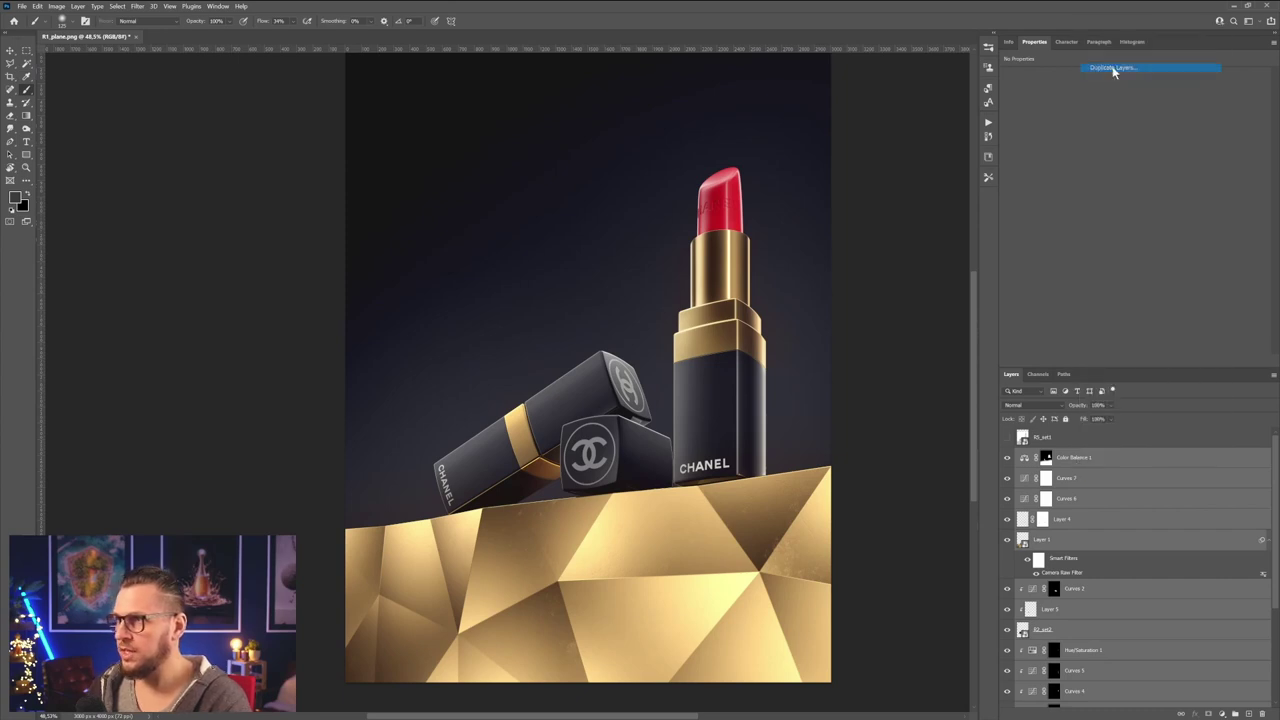
{"action": "left_click", "coordinate": [722, 216]}
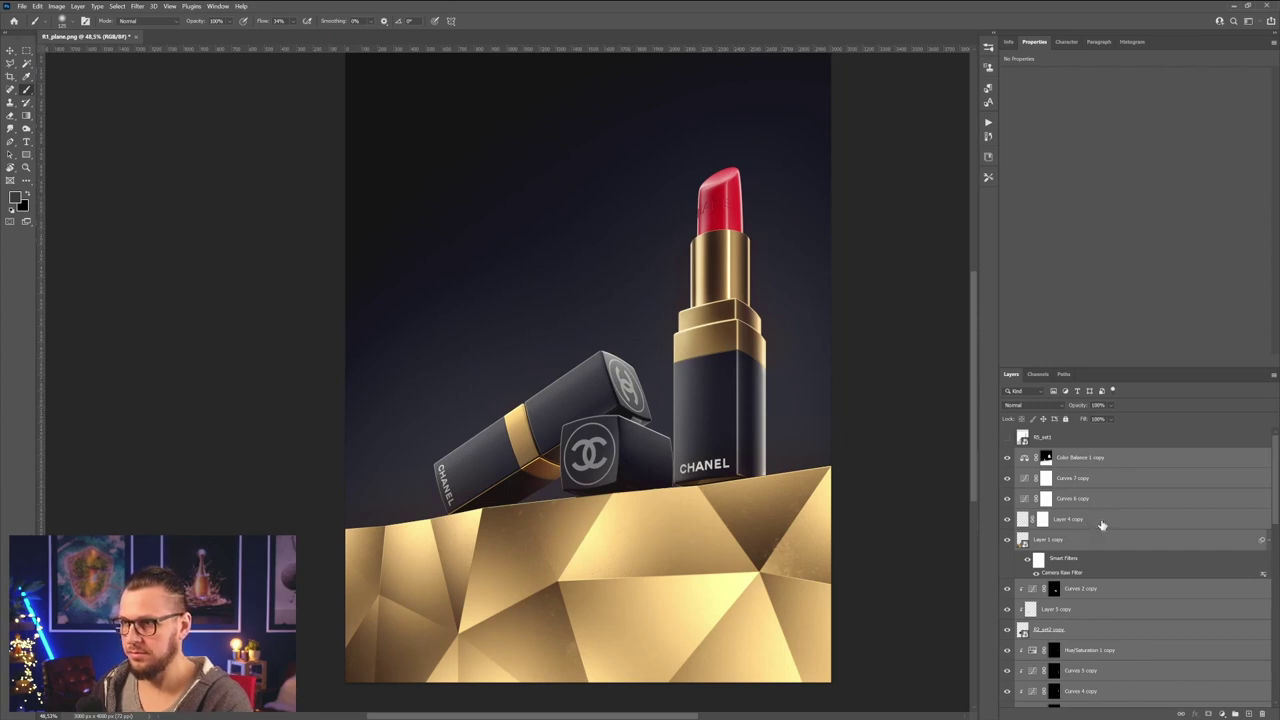
- Merge the duplicated layers into a single pixel layer below R5_set1
{"action": "scroll", "coordinate": [1102, 524], "scroll_direction": "down", "scroll_amount": 5}
{"action": "right_click", "coordinate": [1101, 510]}
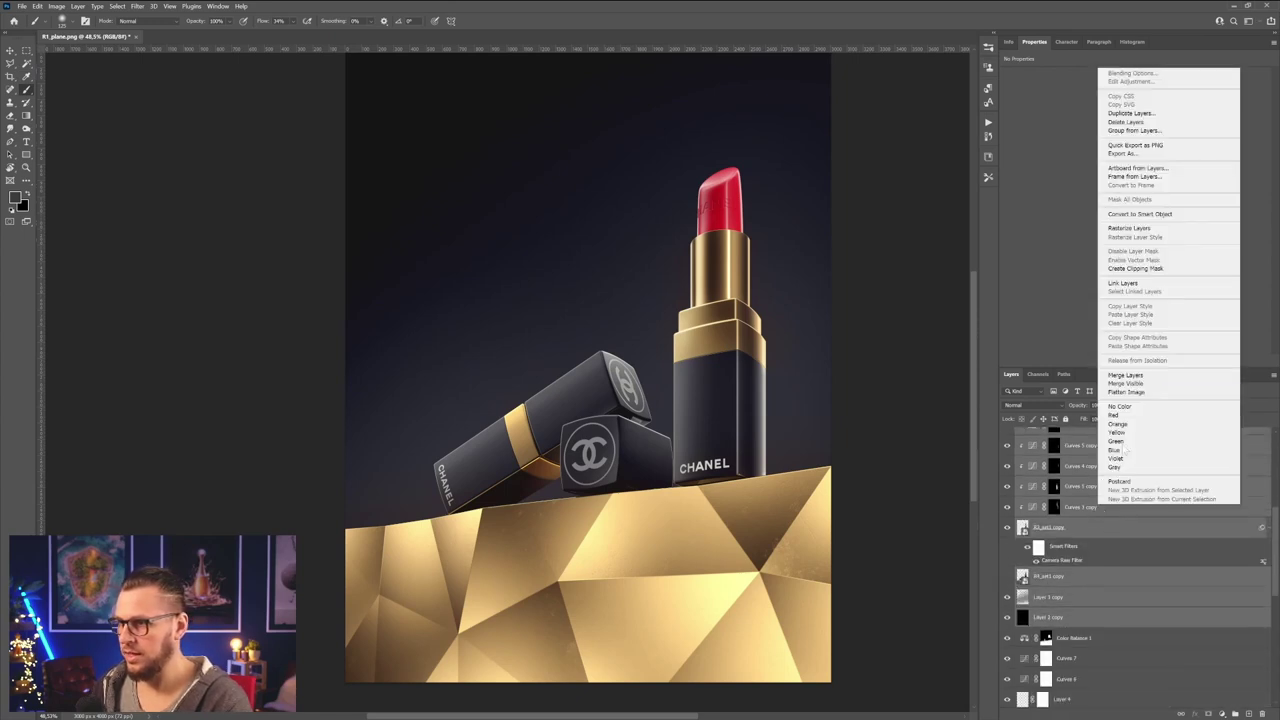
{"action": "left_click", "coordinate": [1125, 375]}
- Show only the R5_set1 depth layer, then select and copy its image across the whole canvas
{"action": "left_click", "coordinate": [1007, 438]}
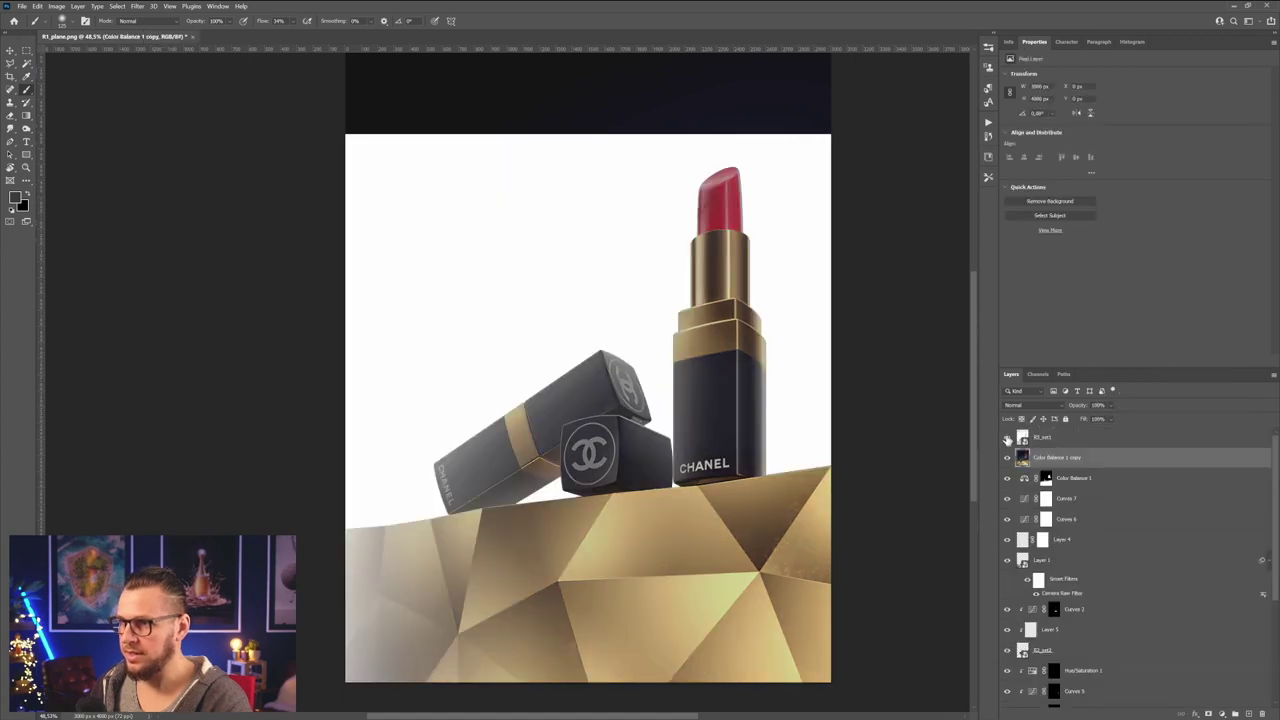
{"action": "left_click", "coordinate": [1007, 438]}
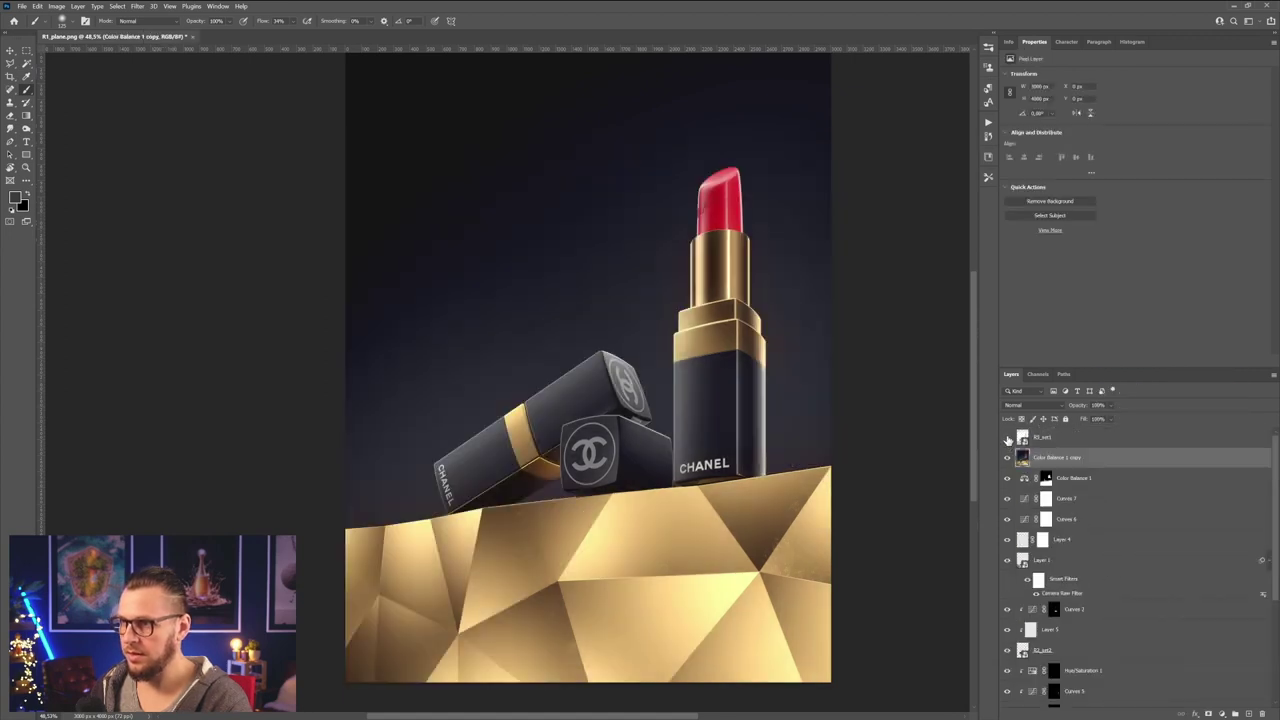
{"action": "left_click", "coordinate": [1007, 438], "text": "alt"}
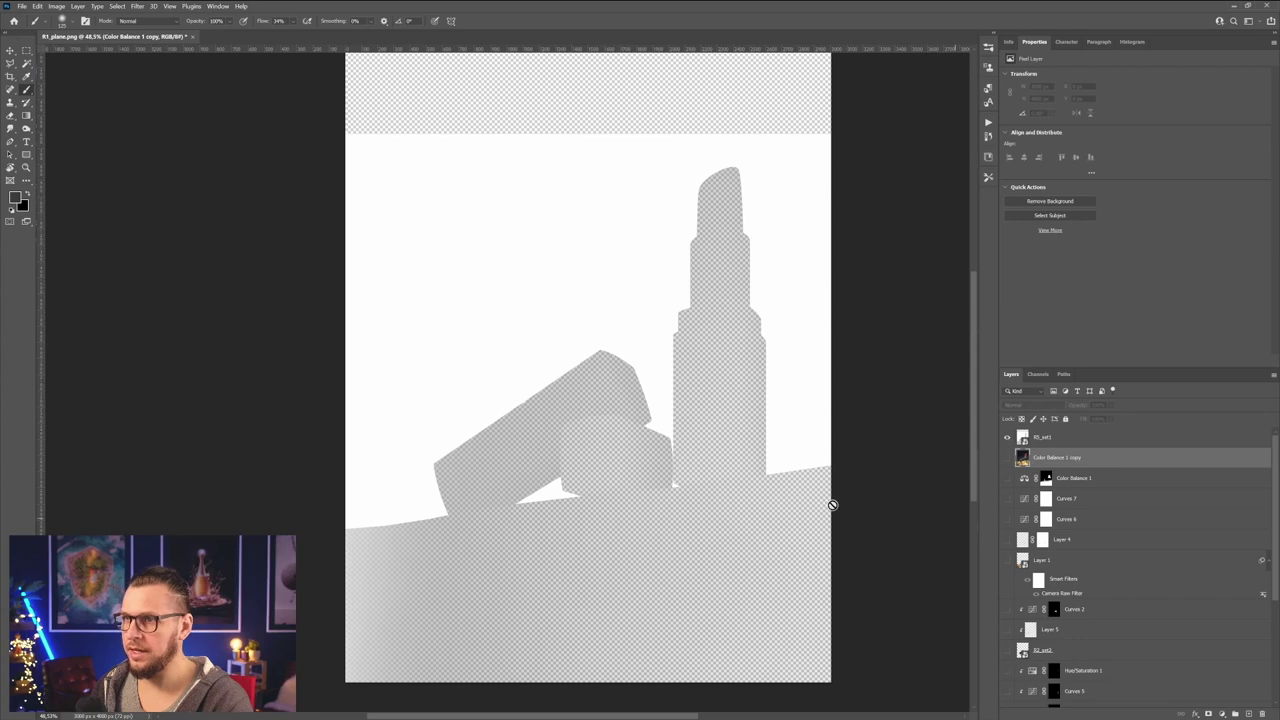
{"action": "key", "text": "alt+bracketright"}
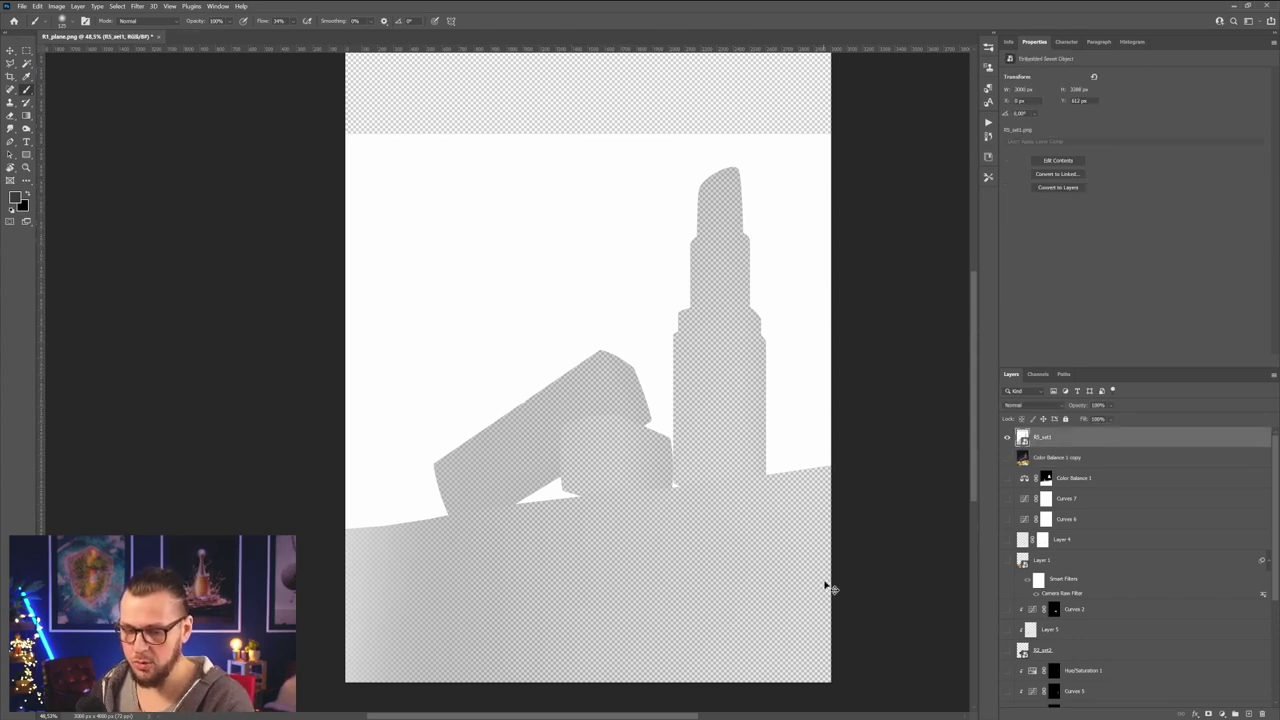
{"action": "key", "text": "ctrl+a"}
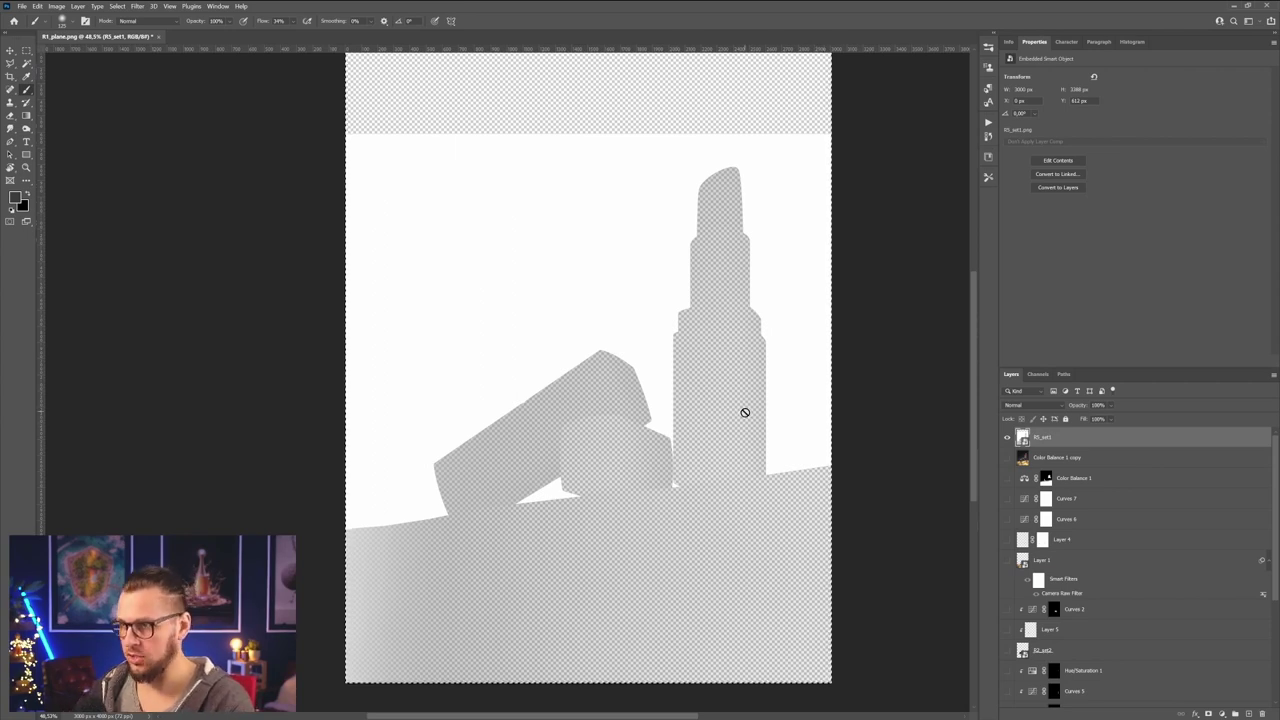
- Paste the copied depth image into a new alpha channel, then return to the RGB composite and restore the other layers' visibility
{"action": "left_click", "coordinate": [1038, 374]}
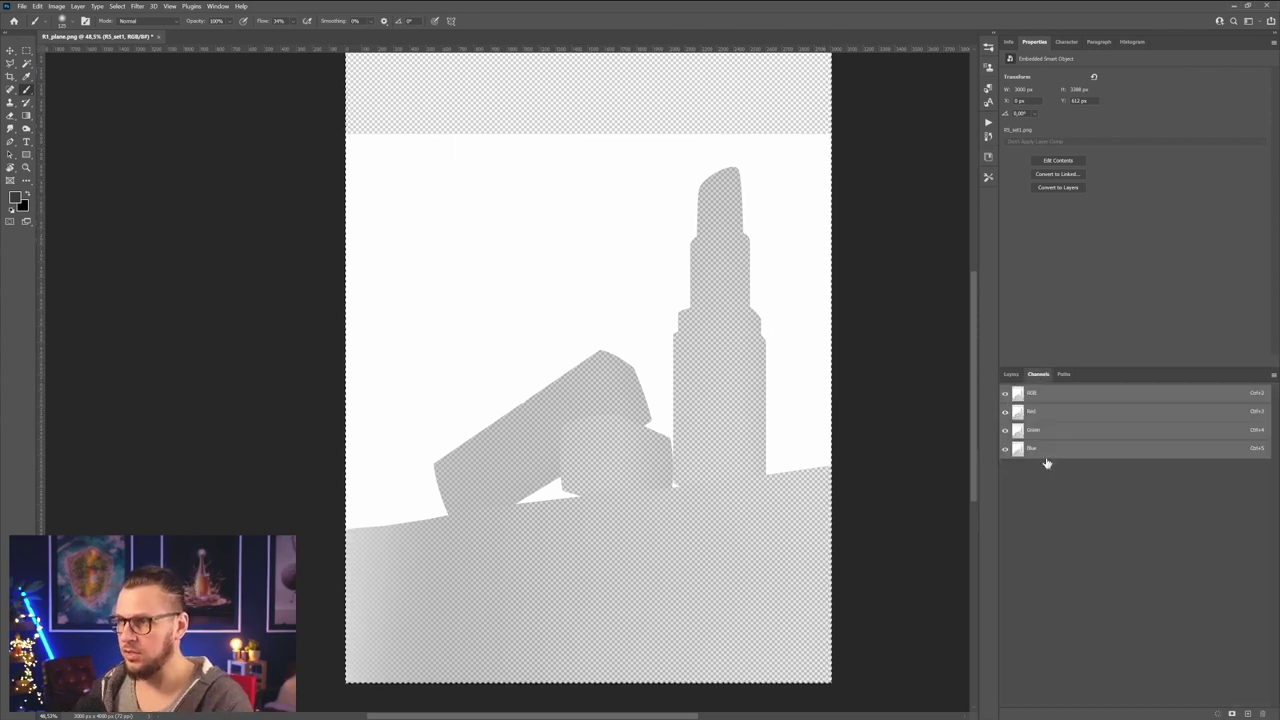
{"action": "left_click", "coordinate": [1247, 713]}
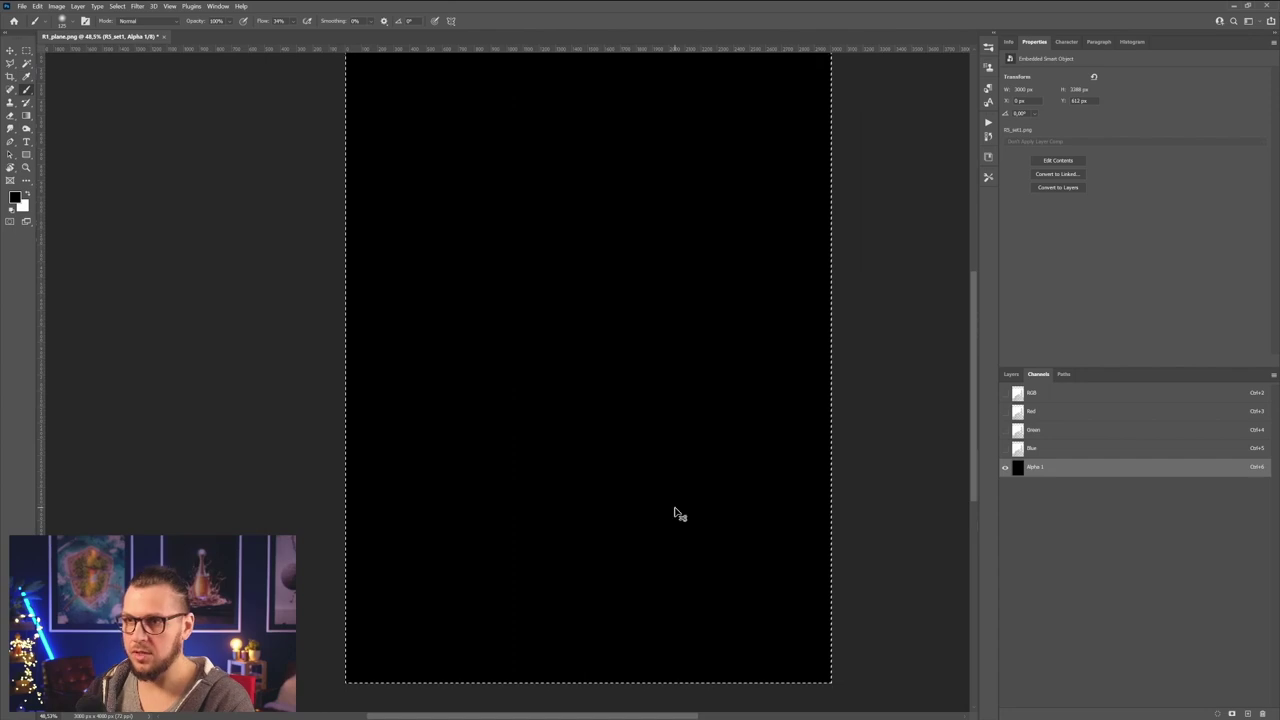
{"action": "key", "text": "ctrl+v"}
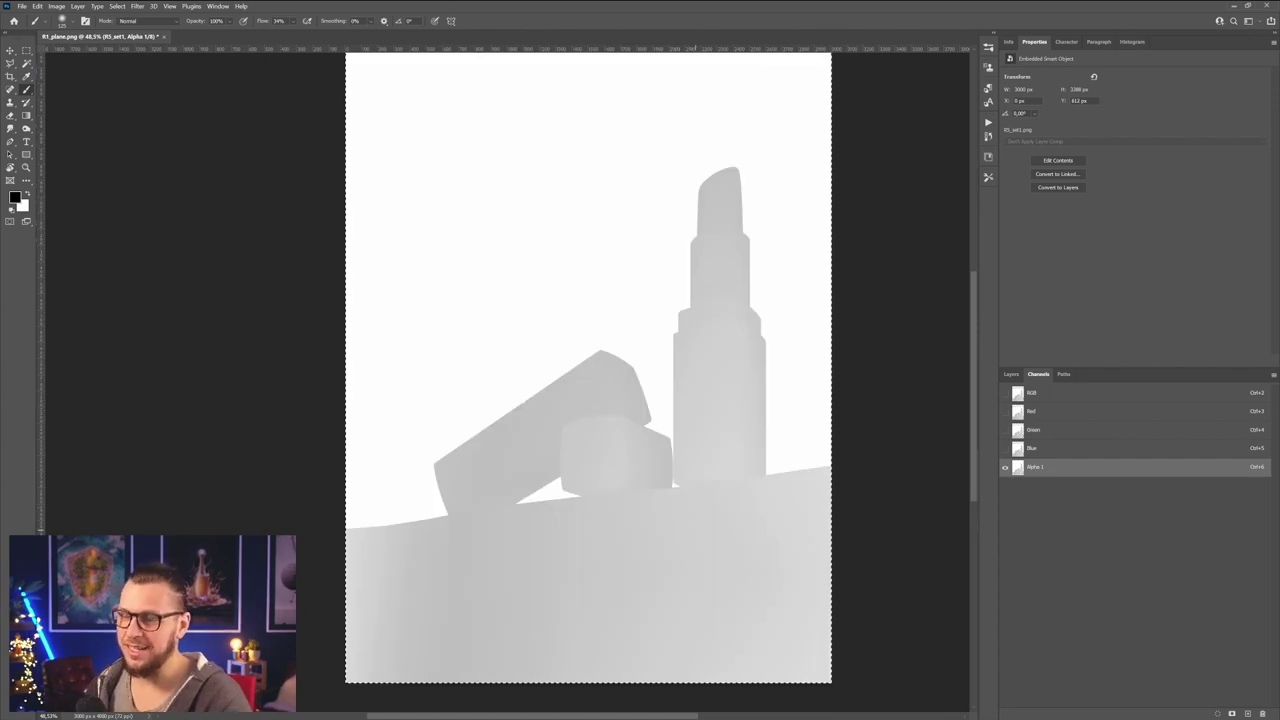
{"action": "left_click", "coordinate": [1045, 393]}
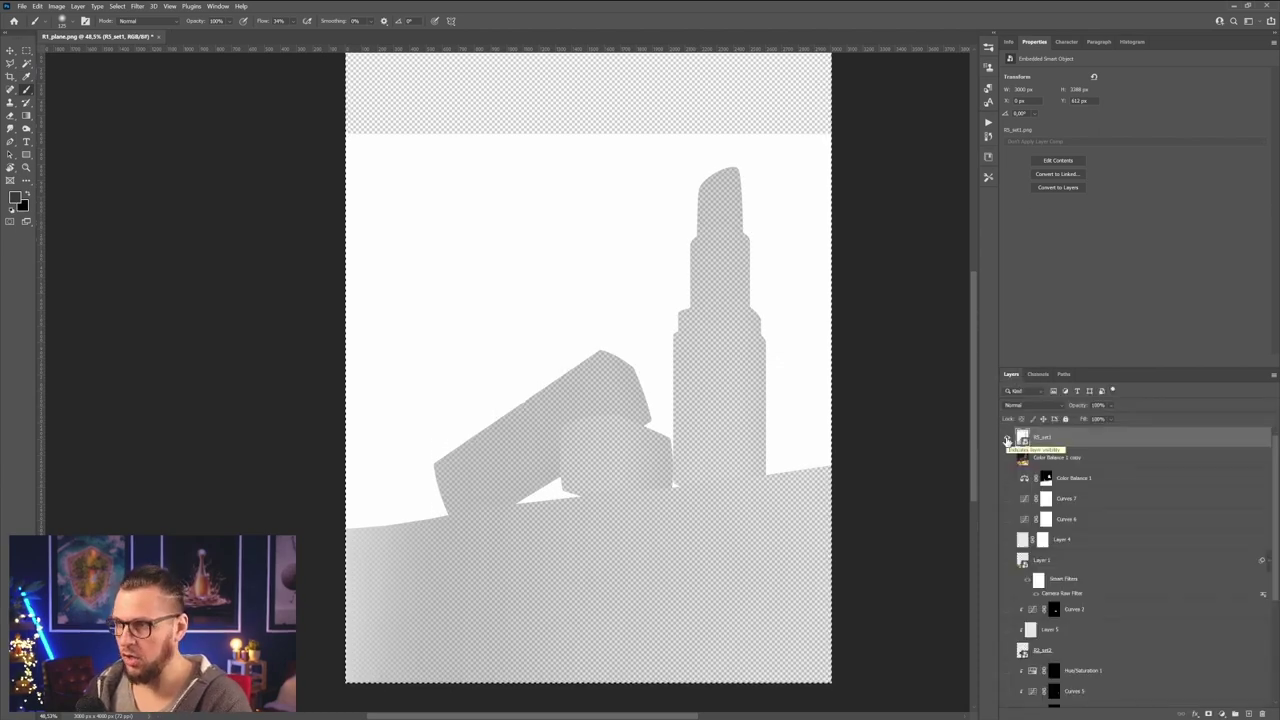
{"action": "left_click", "coordinate": [1007, 441], "text": "alt"}
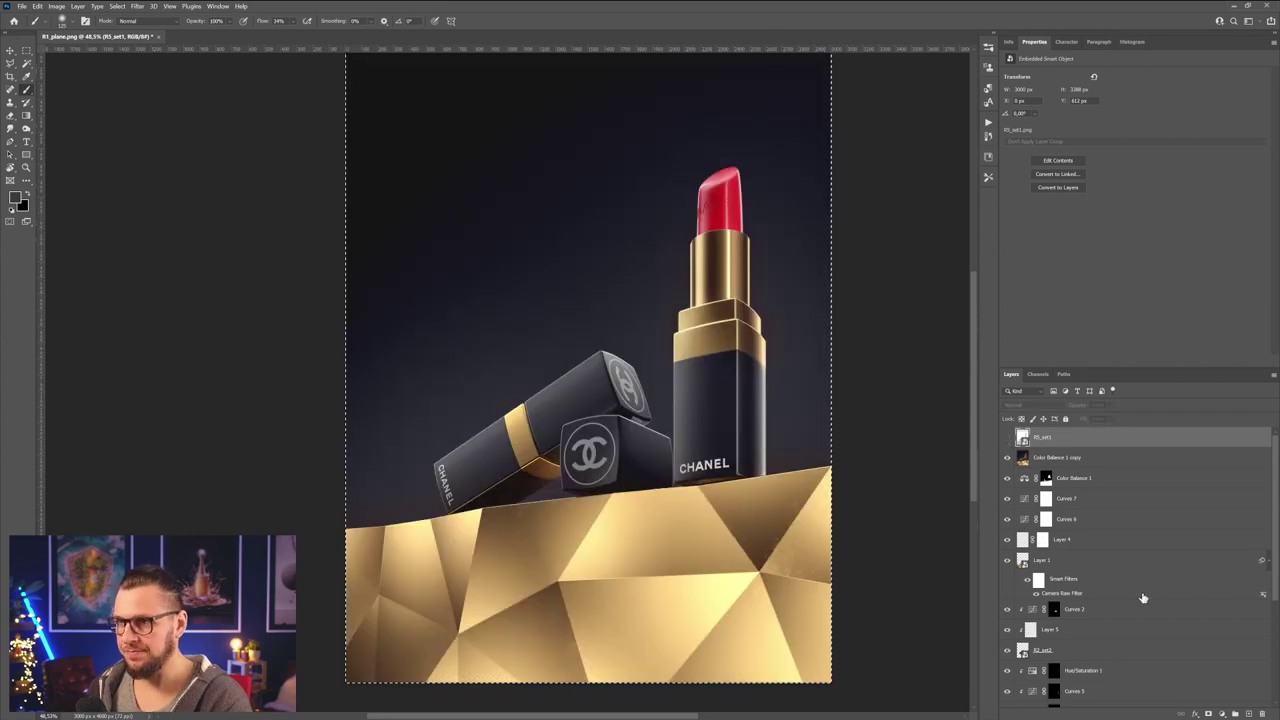
- Clear the canvas selection and duplicate the merged Color Balance 1 copy layer
{"action": "key", "text": "ctrl+d"}
{"action": "key", "text": "v"}
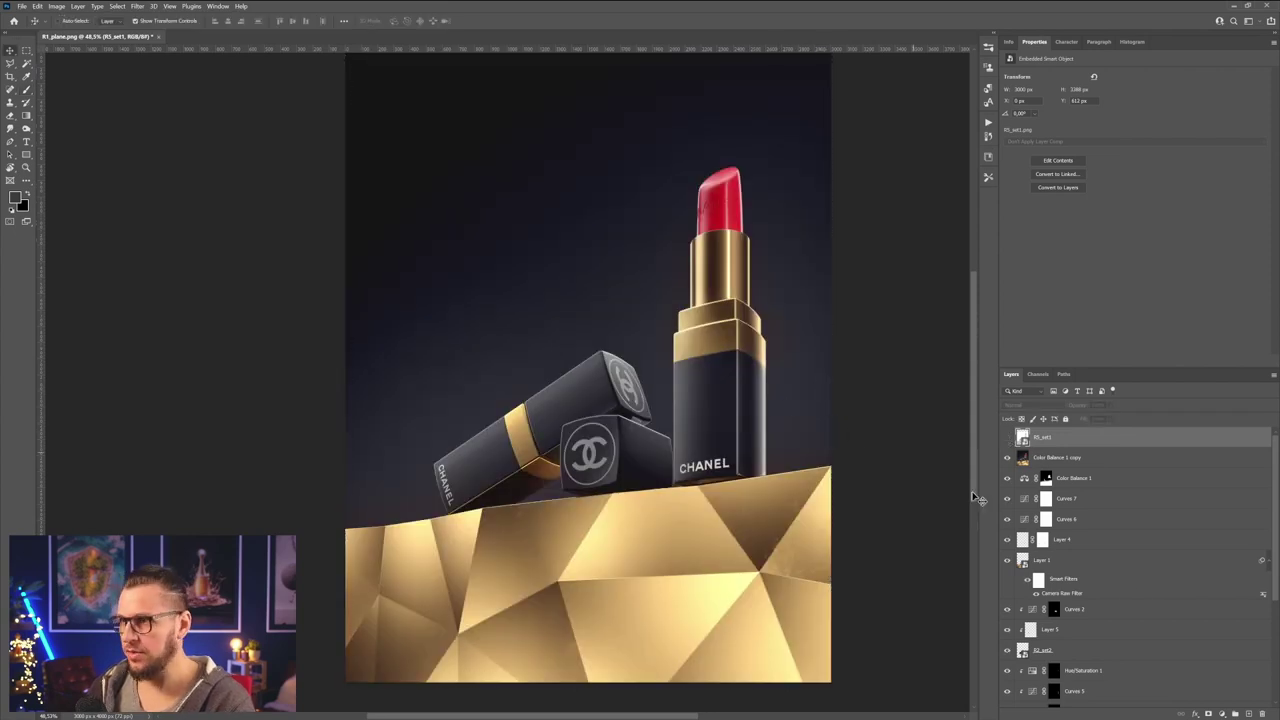
{"action": "left_click", "coordinate": [1052, 460]}
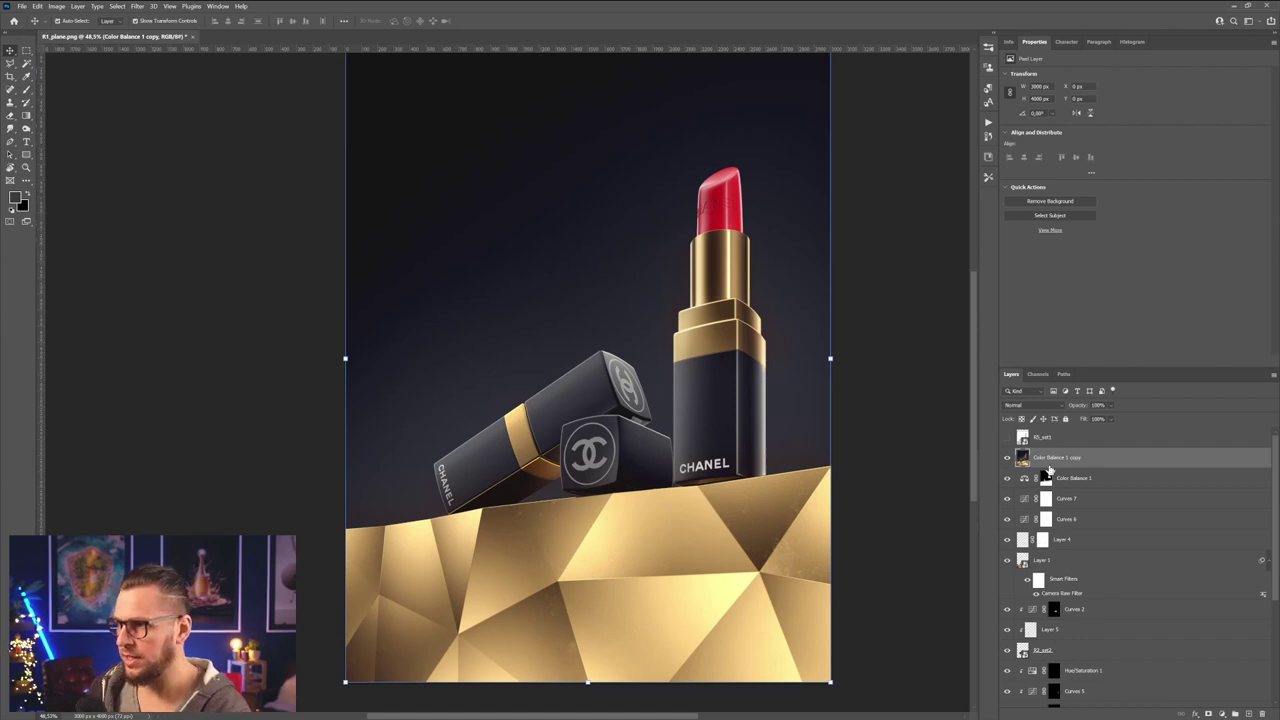
{"action": "key", "text": "ctrl+j"}
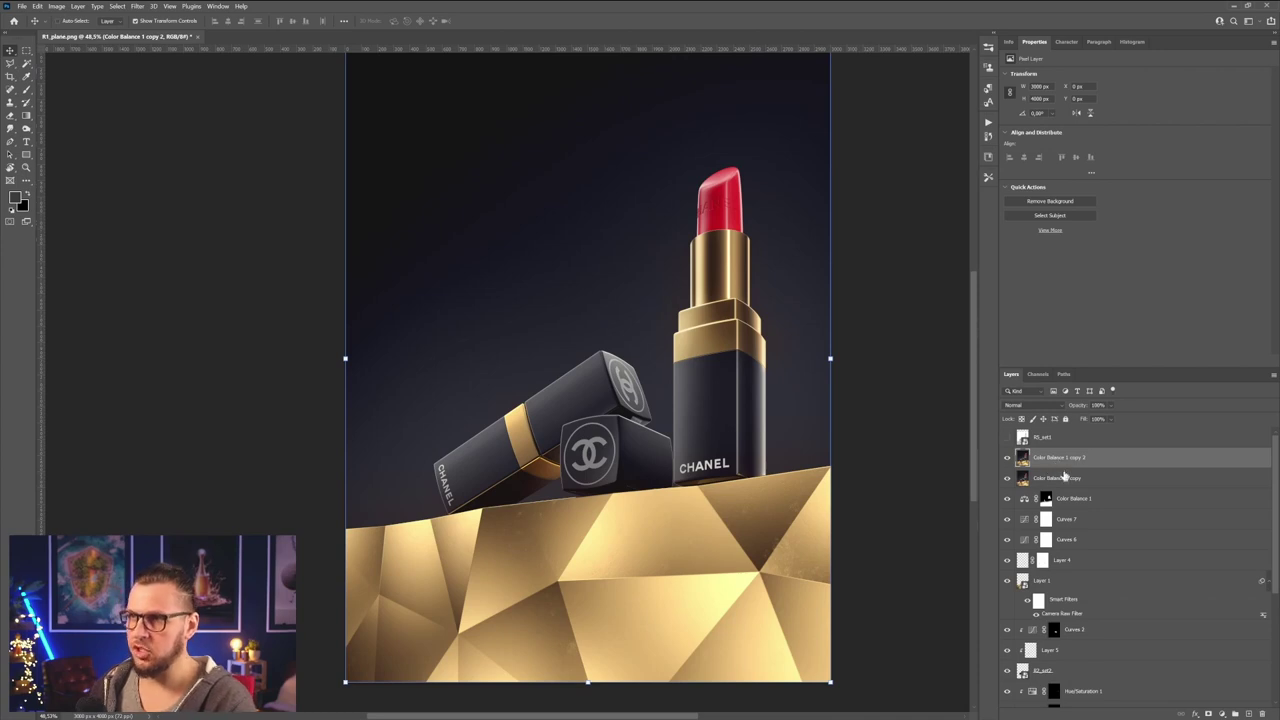
- Start Lens Blur on the duplicate with Alpha 1 as depth map source and the focal point on the upright lipstick's gold collar
{"action": "left_click", "coordinate": [139, 8]}
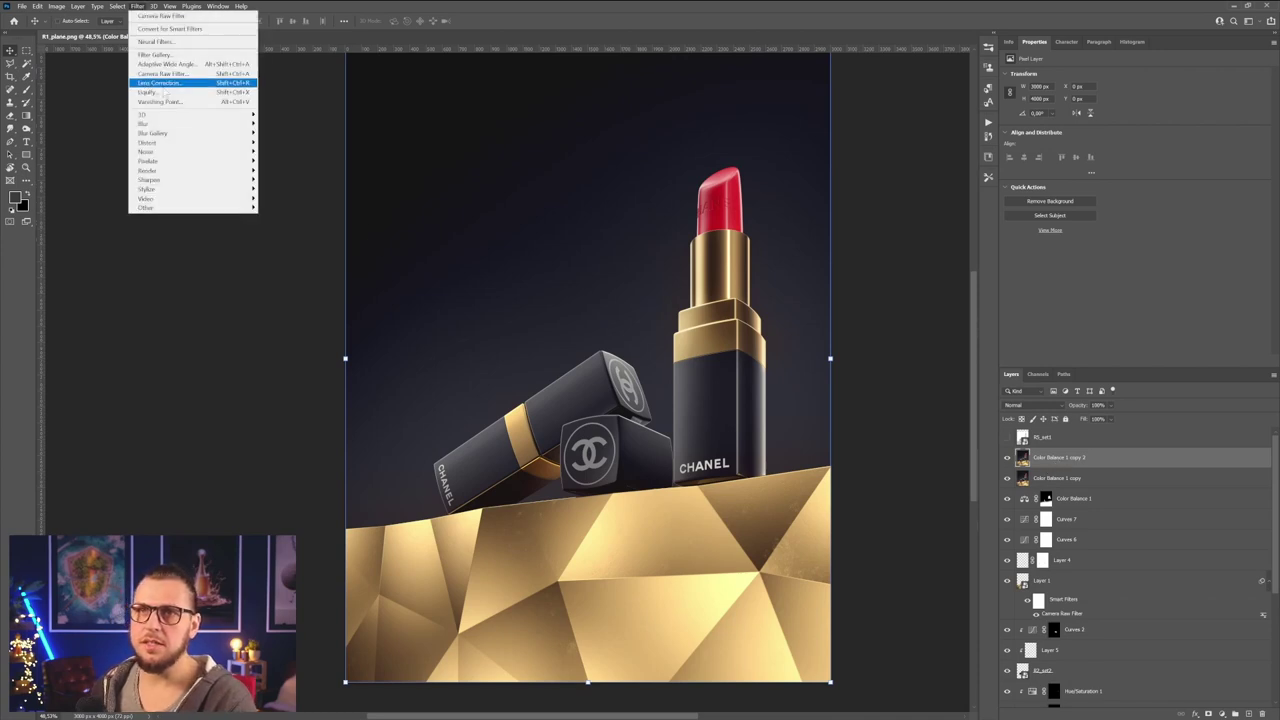
{"action": "mouse_move", "coordinate": [160, 124]}
{"action": "left_click", "coordinate": [278, 171]}
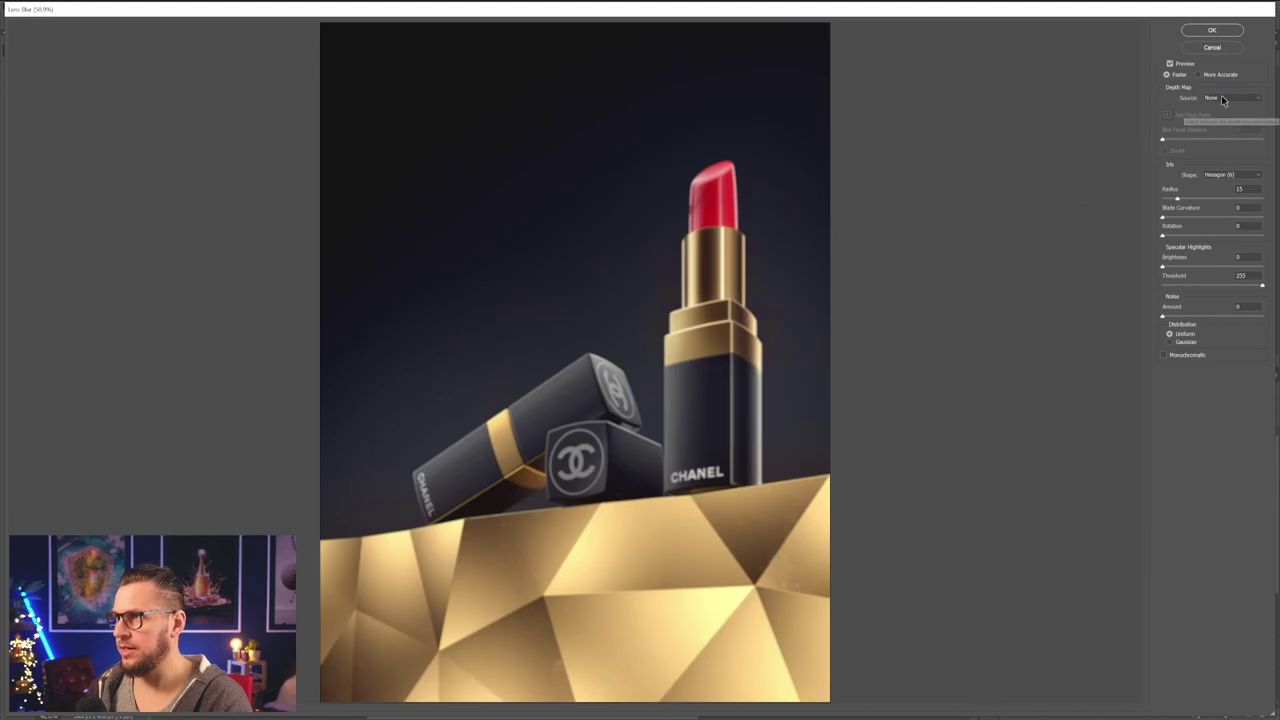
{"action": "left_click", "coordinate": [1226, 98]}
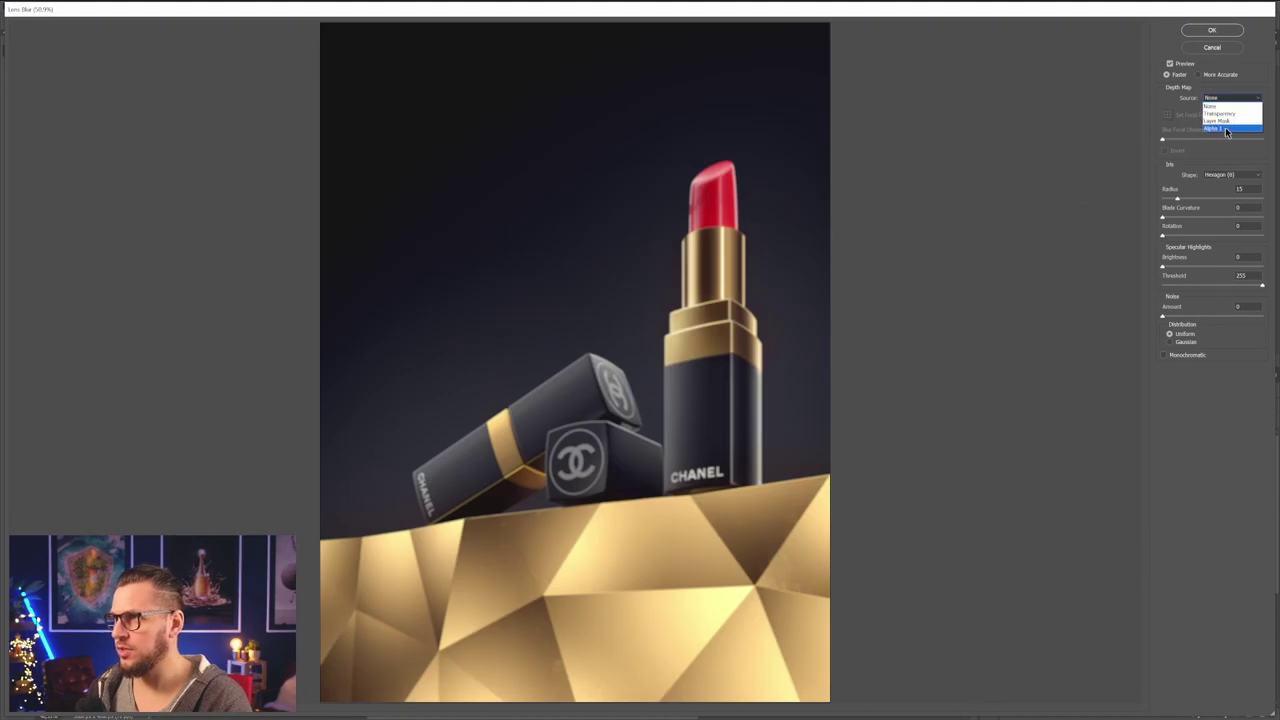
{"action": "left_click", "coordinate": [1214, 128]}
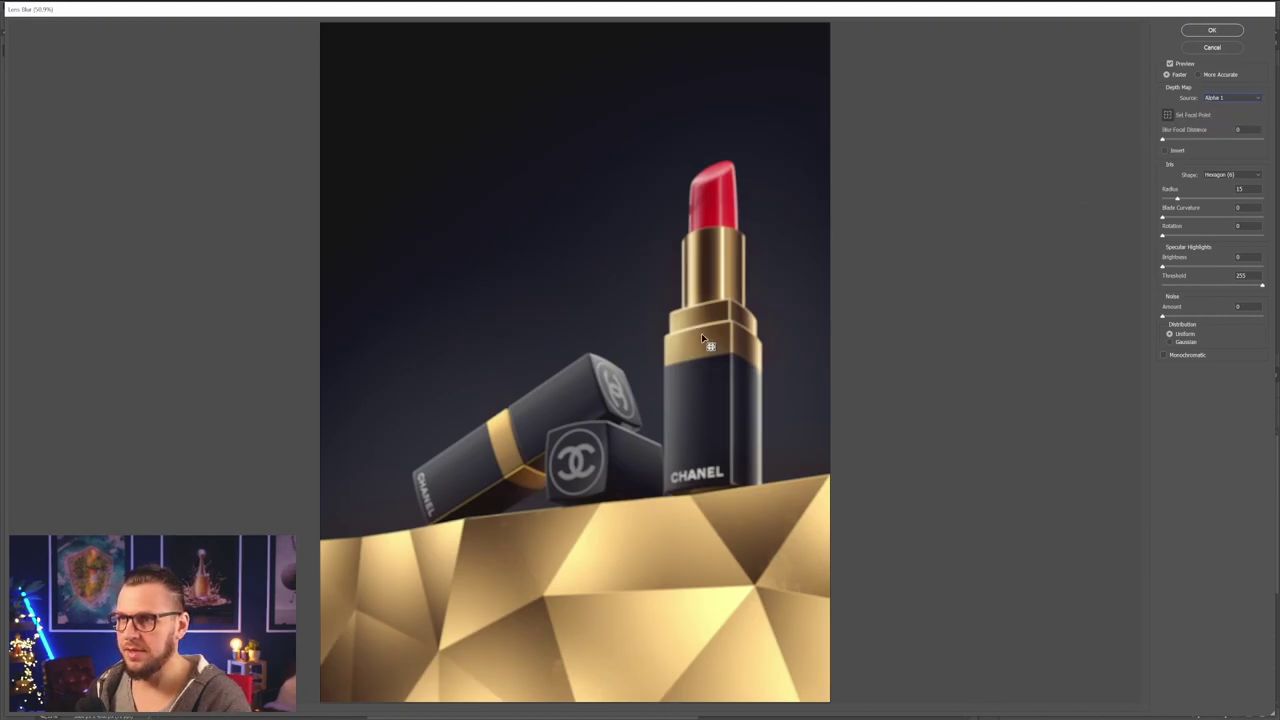
{"action": "left_click", "coordinate": [734, 341]}
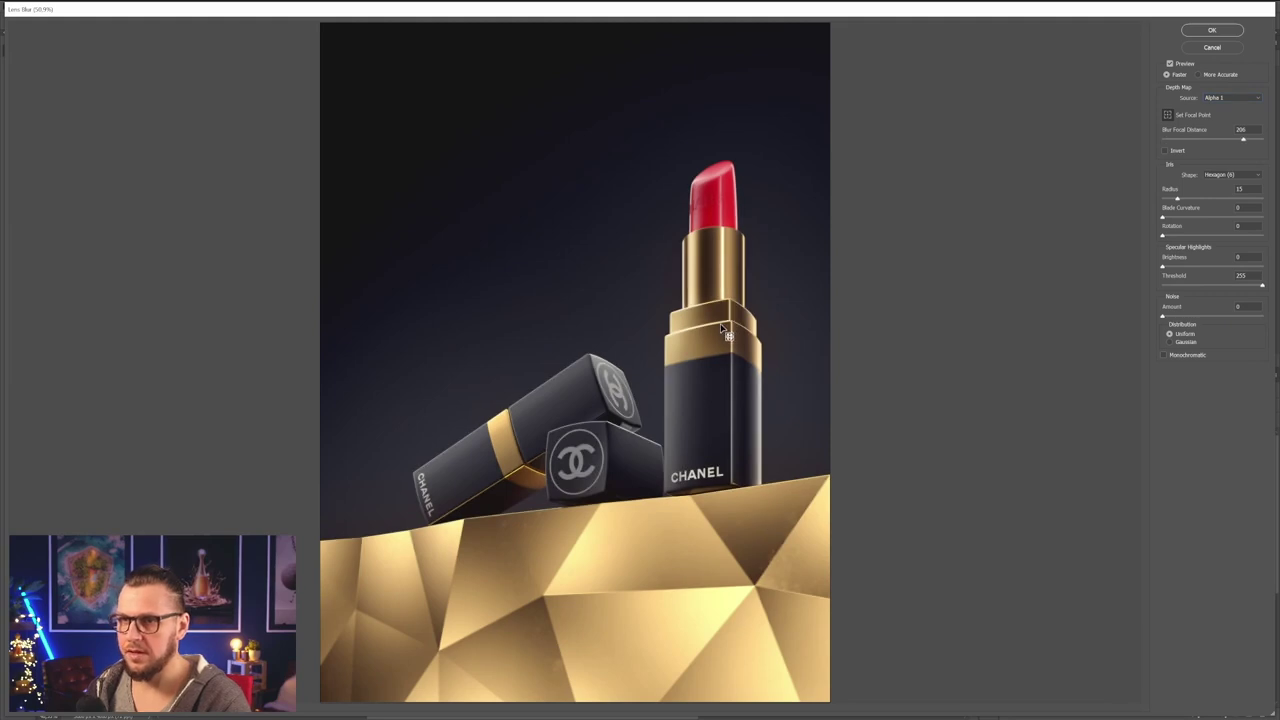
{"action": "scroll", "coordinate": [724, 336], "scroll_direction": "up", "scroll_amount": 8, "text": "alt"}
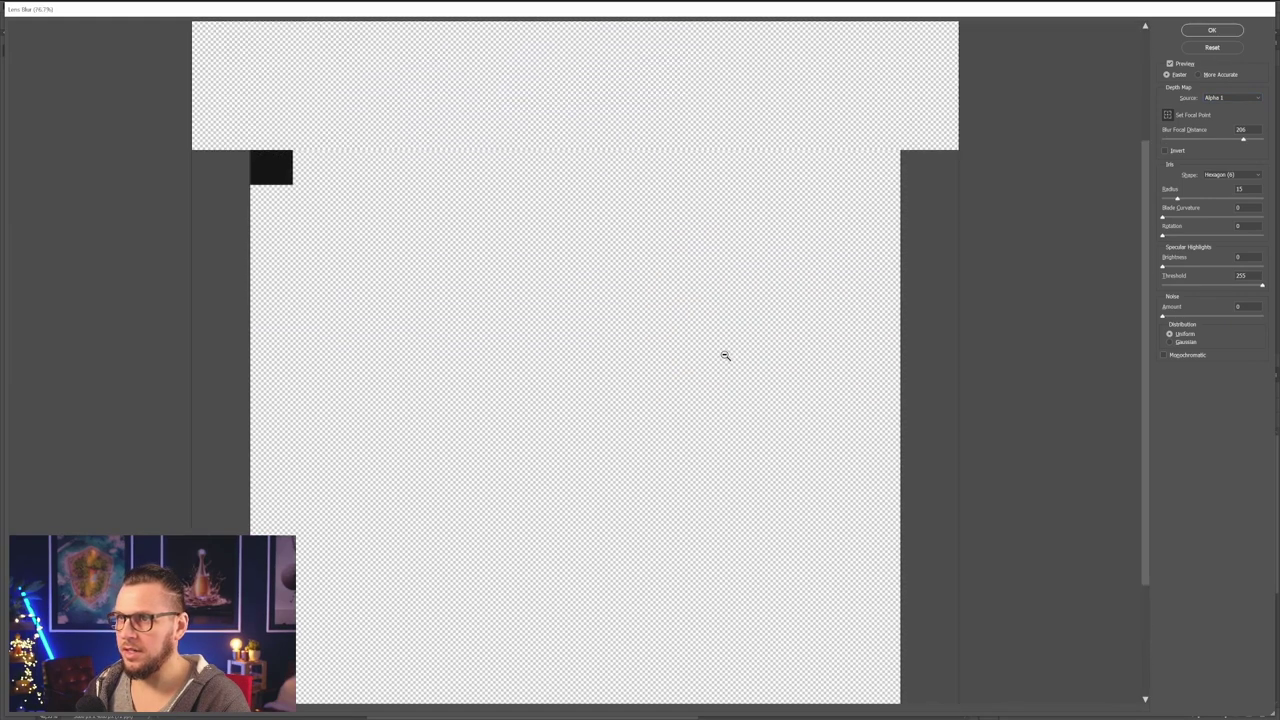
{"action": "scroll", "coordinate": [725, 358], "scroll_direction": "up", "scroll_amount": 1, "text": "alt"}
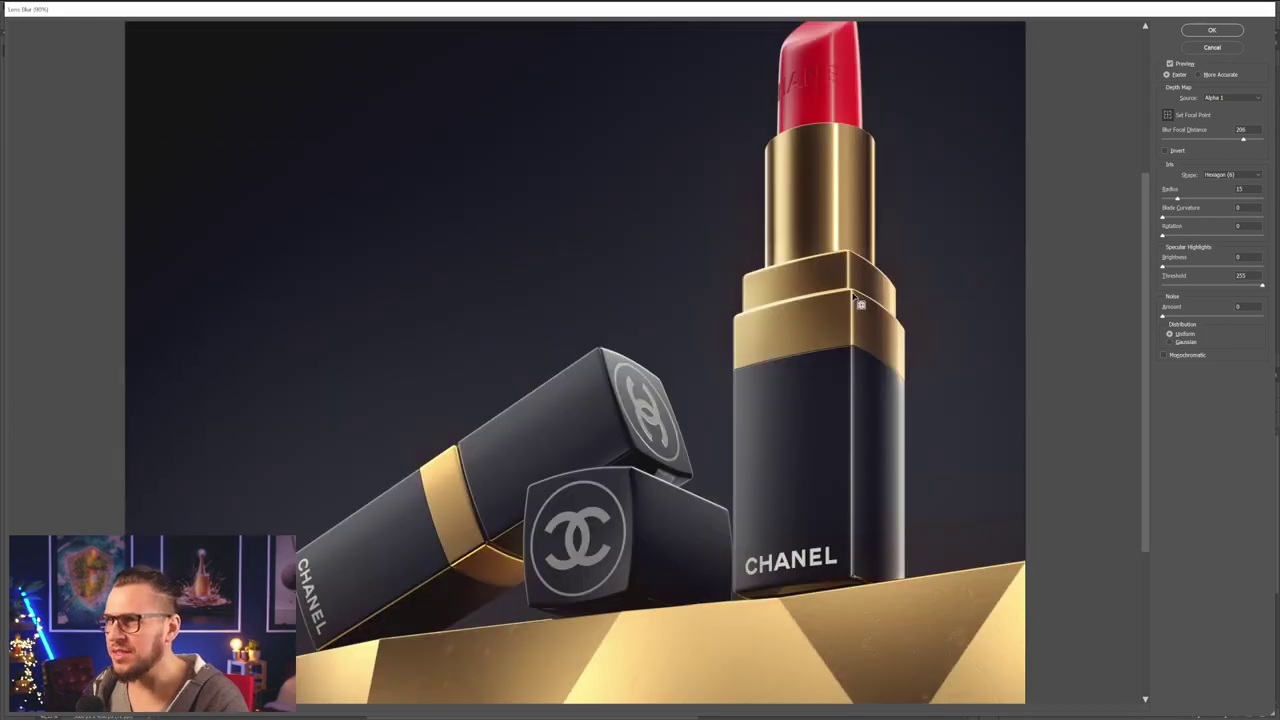
- Raise the blur radius to 95 and set the focal point on the CHANEL lettering of the upright lipstick
{"action": "double_click", "coordinate": [1239, 190]}
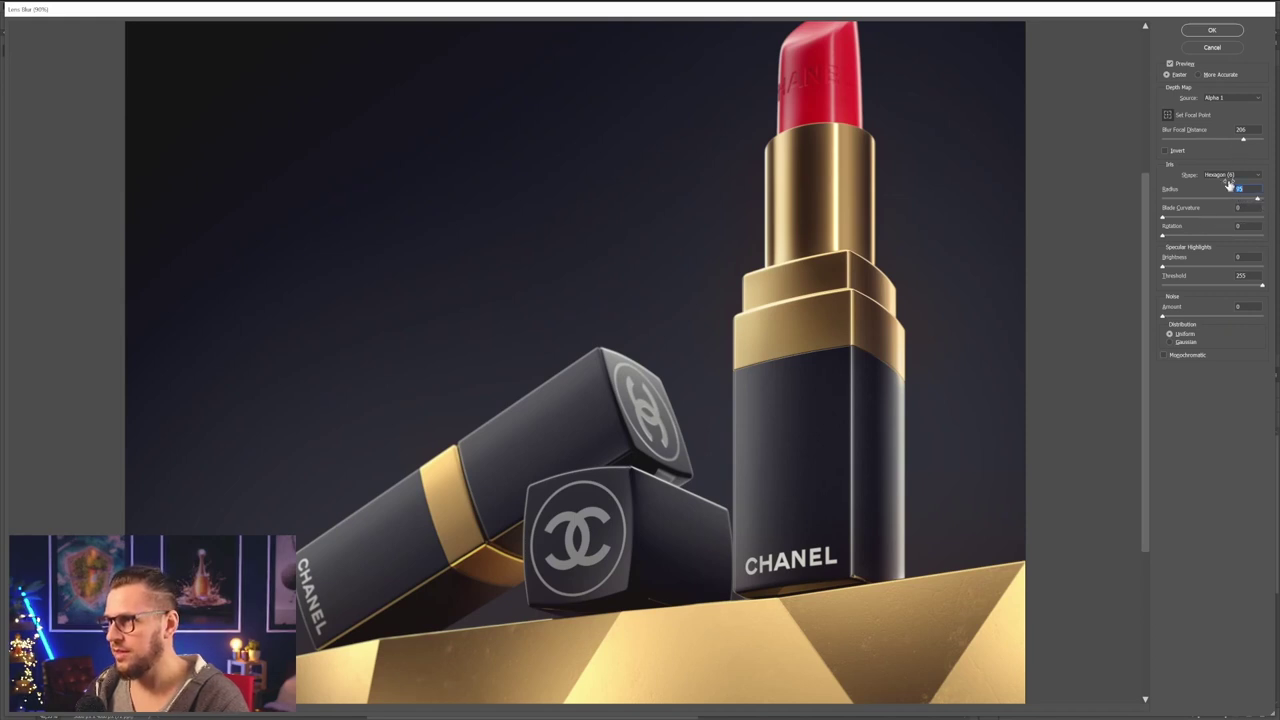
{"action": "left_click", "coordinate": [1228, 180]}
{"action": "left_click", "coordinate": [1227, 177]}
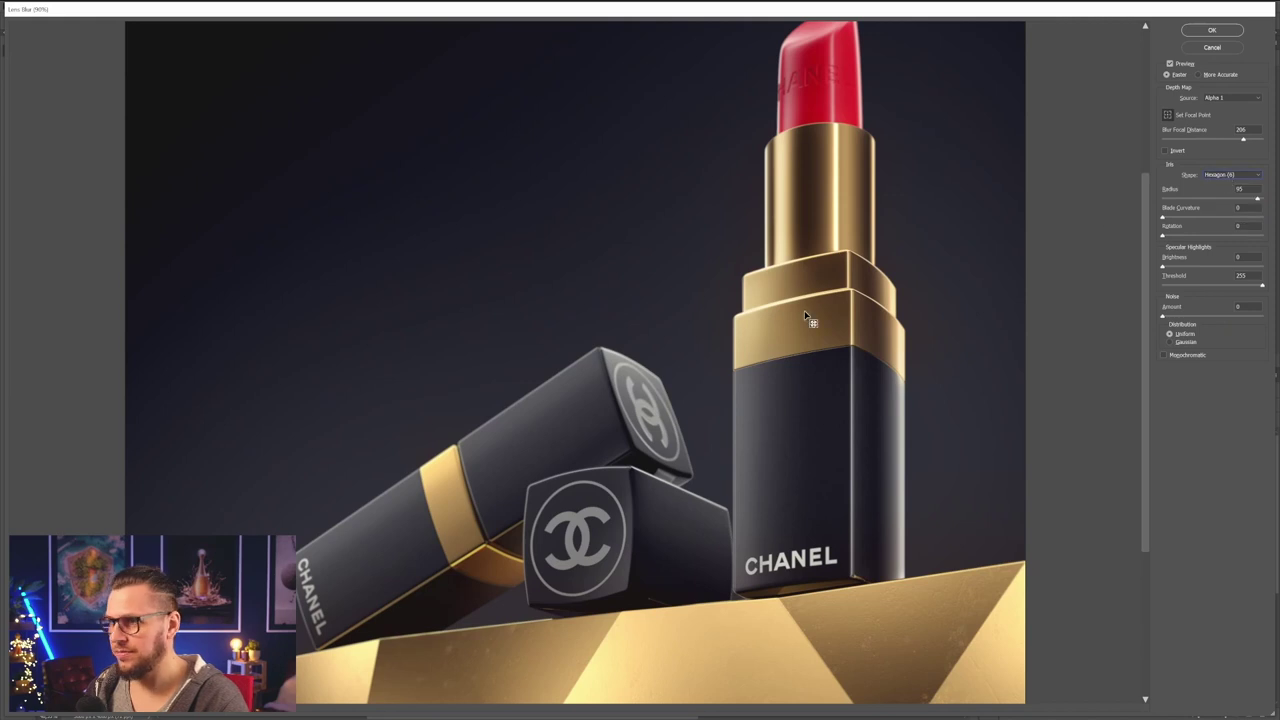
{"action": "left_click", "coordinate": [818, 125]}
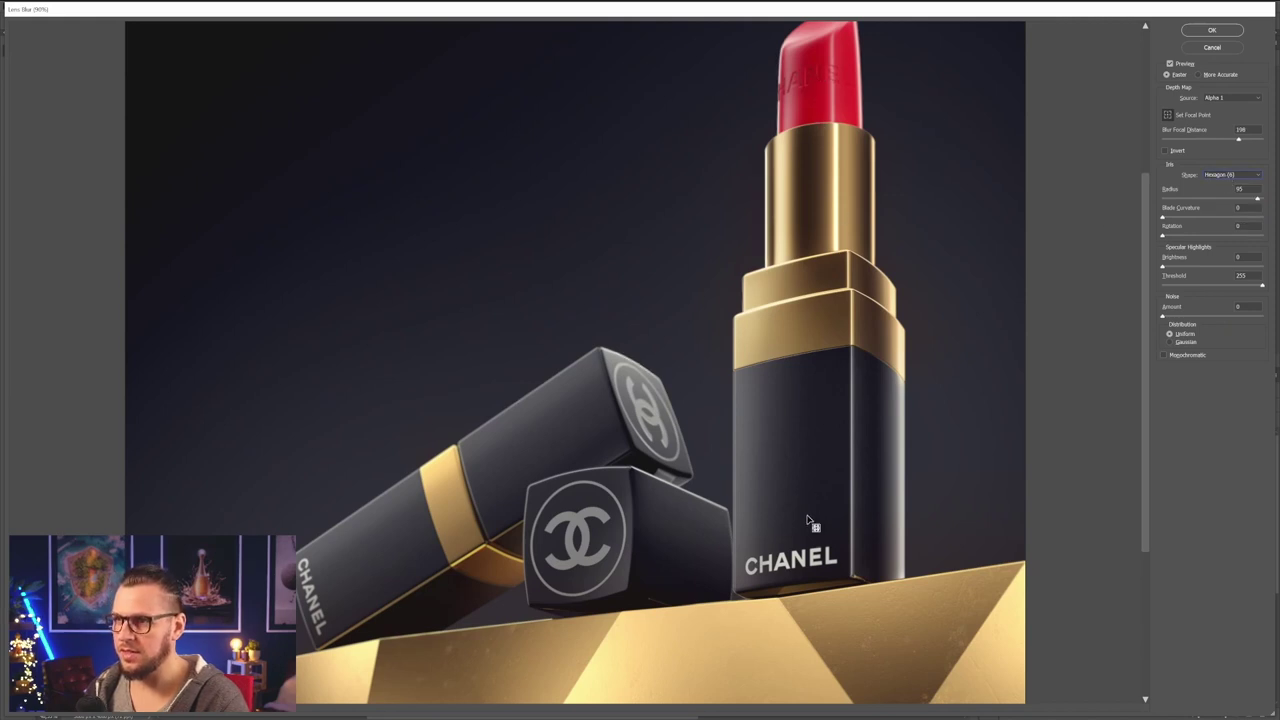
{"action": "left_click", "coordinate": [794, 557]}
{"action": "left_click", "coordinate": [603, 540]}
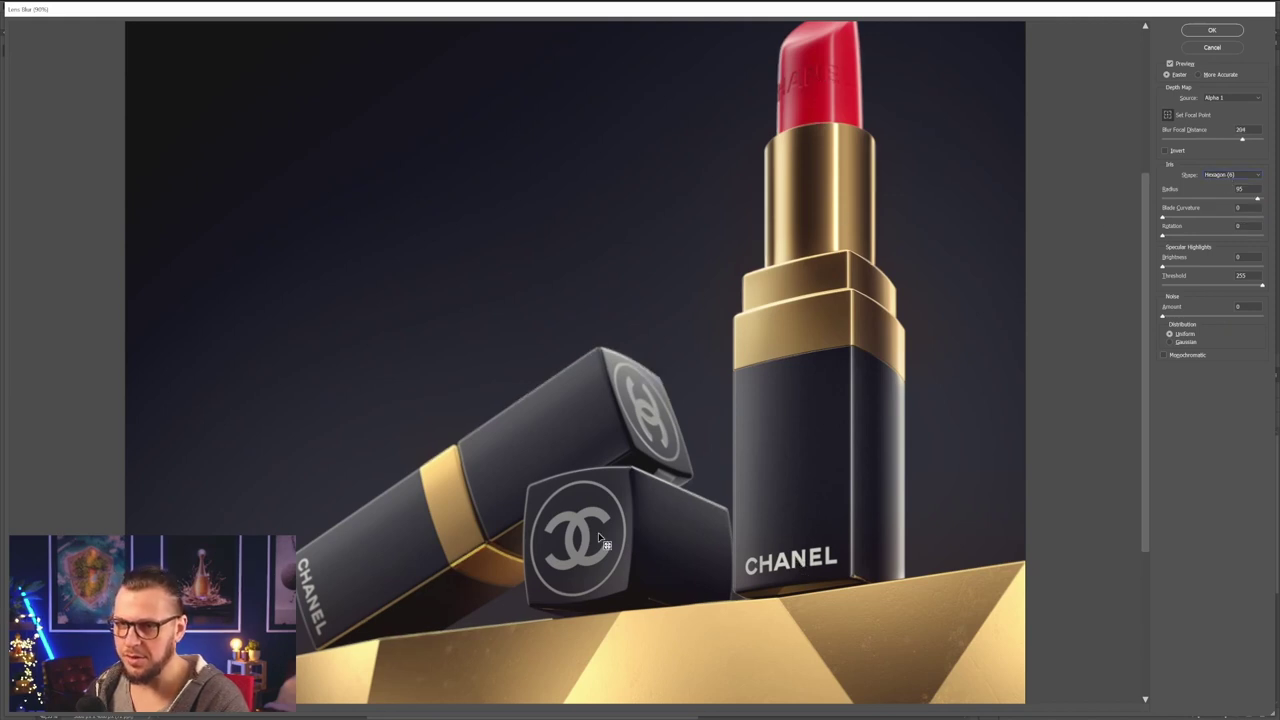
{"action": "left_click", "coordinate": [790, 558], "text": "alt"}
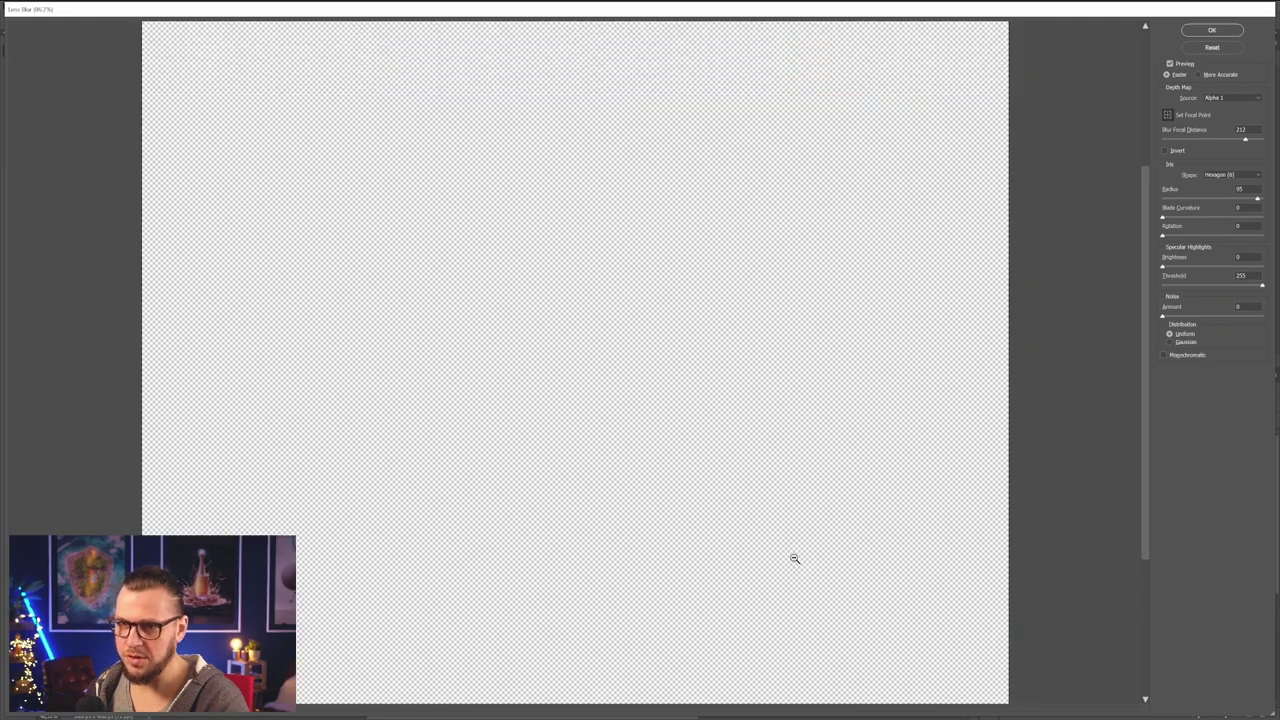
{"action": "left_click", "coordinate": [778, 558], "text": "alt"}
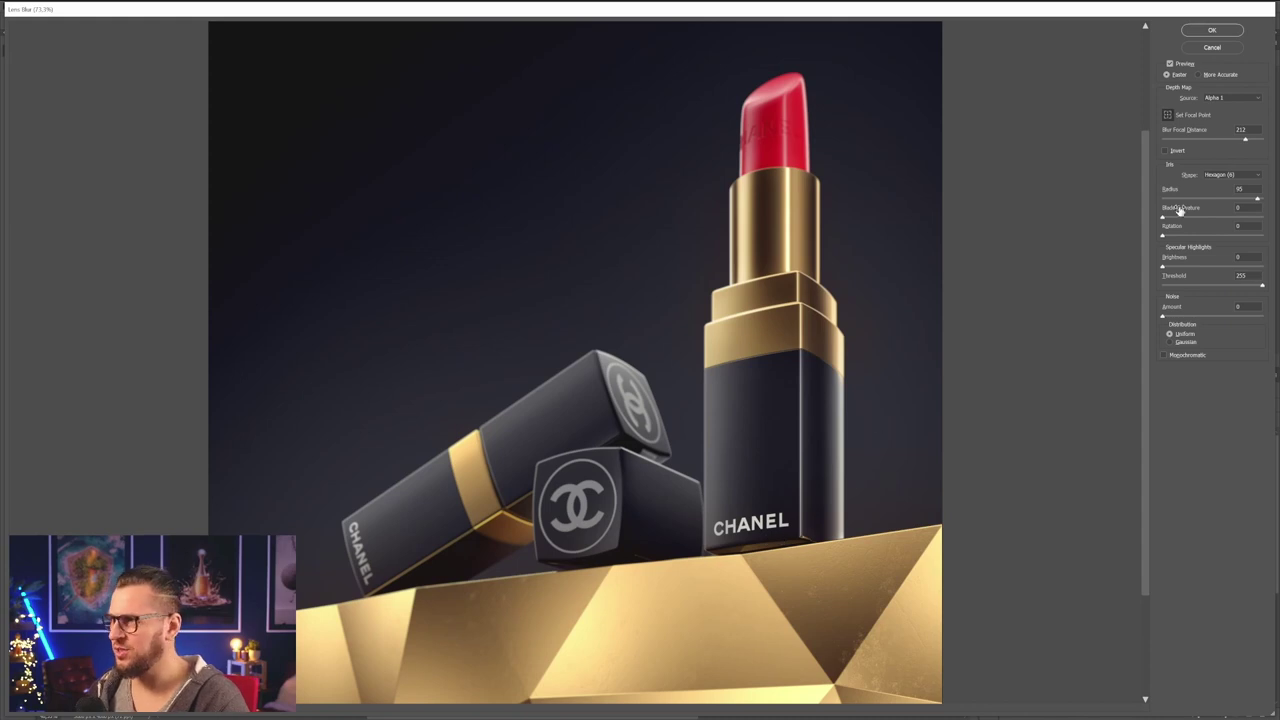
- Reduce the Lens Blur radius to about 50 and apply the filter
{"action": "left_click", "coordinate": [1240, 188]}
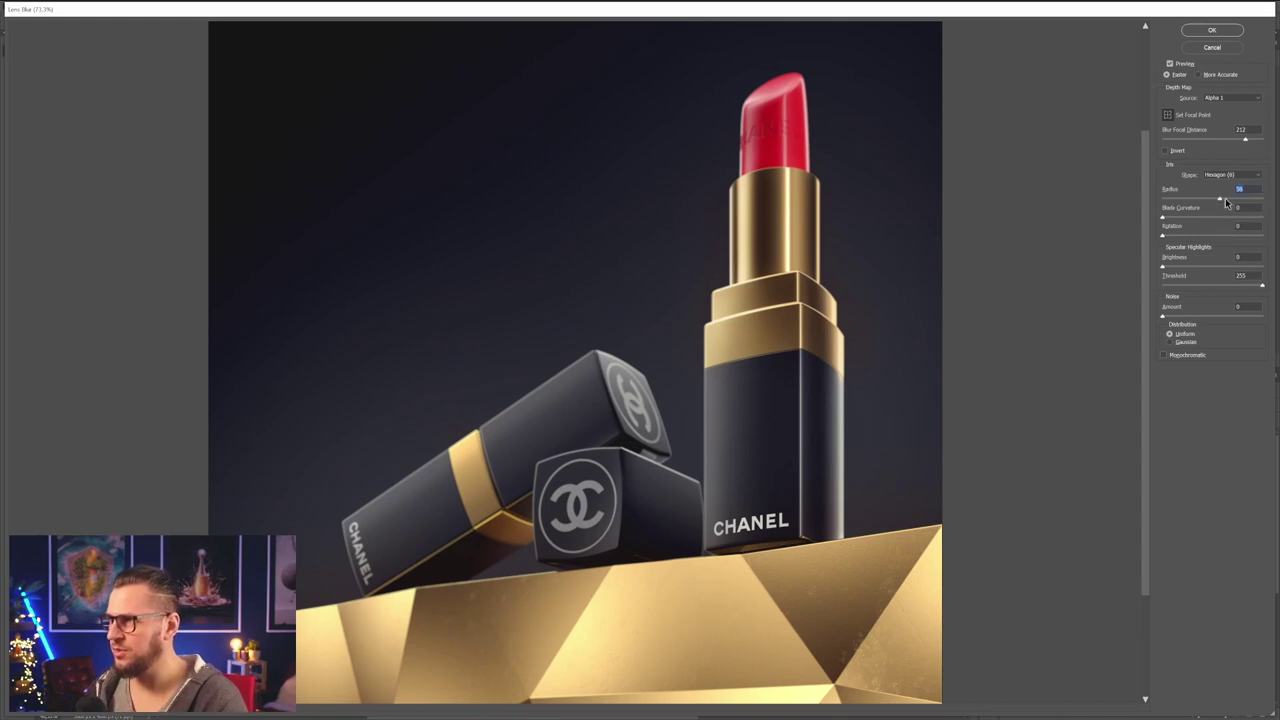
{"action": "left_click_drag", "start_coordinate": [1226, 200], "coordinate": [1227, 201]}
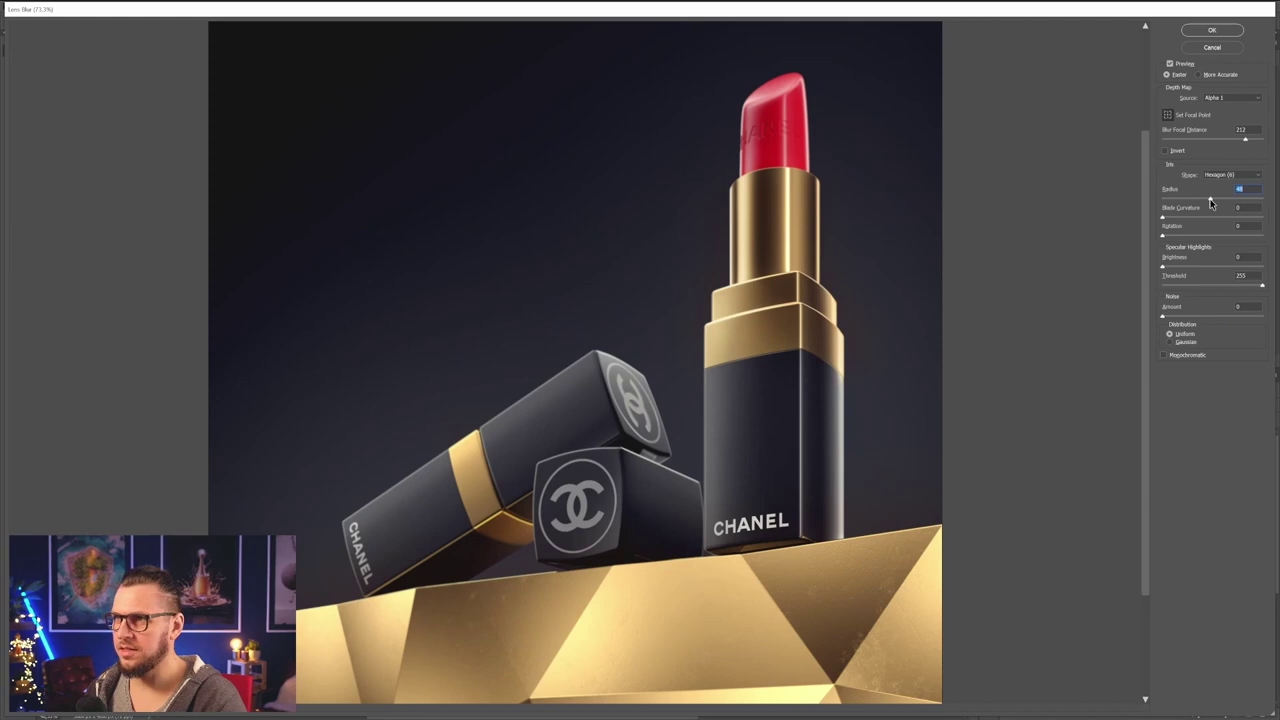
{"action": "mouse_move", "coordinate": [1206, 199]}
{"action": "left_mouse_down"}
{"action": "mouse_move", "coordinate": [1146, 200]}
{"action": "mouse_move", "coordinate": [1200, 203]}
{"action": "left_mouse_up"}
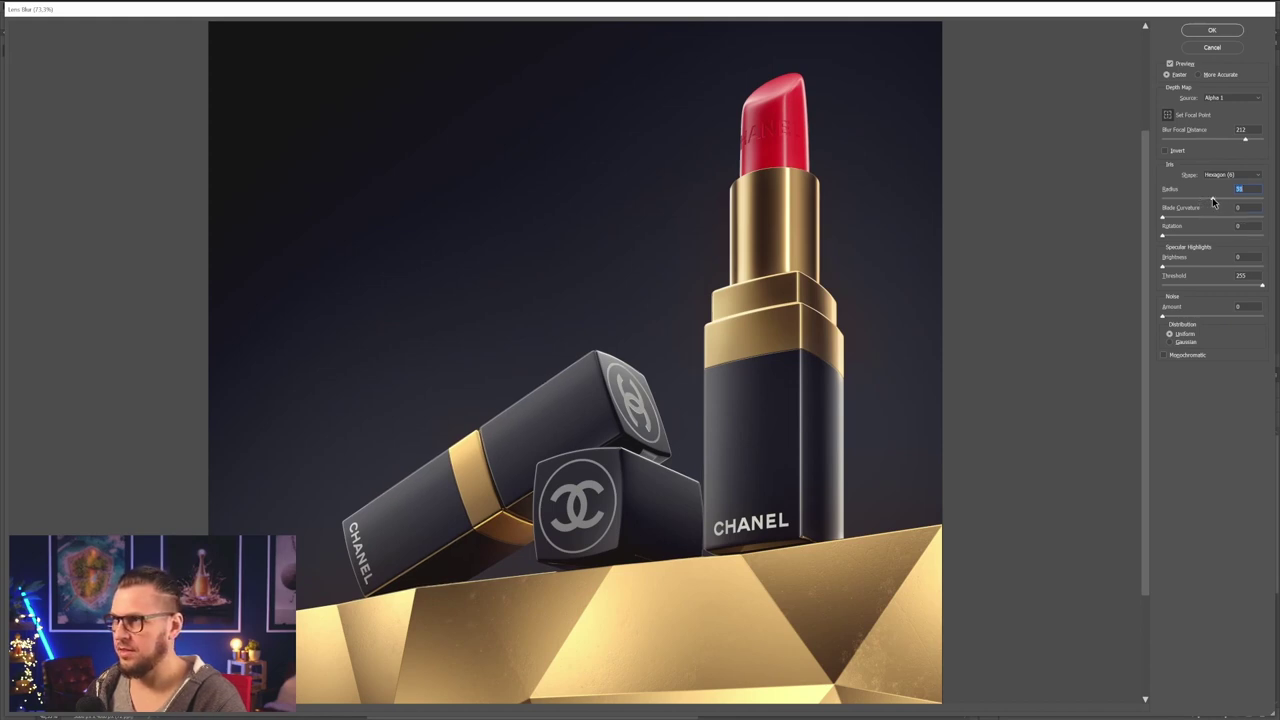
{"action": "left_click", "coordinate": [1209, 199]}
{"action": "left_click", "coordinate": [1211, 30]}
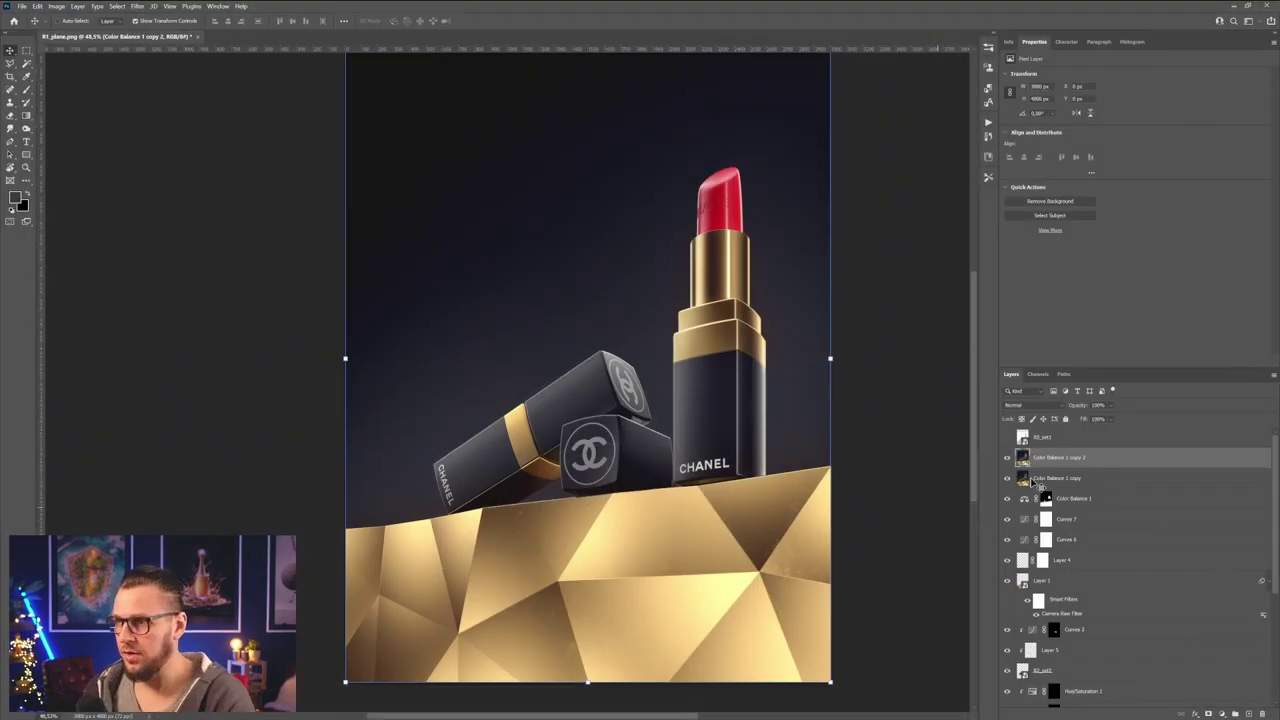
- Duplicate the blurred layer and open the Lens Correction filter's custom settings for the new copy
{"action": "scroll", "coordinate": [587, 441], "scroll_direction": "up", "scroll_amount": 1}
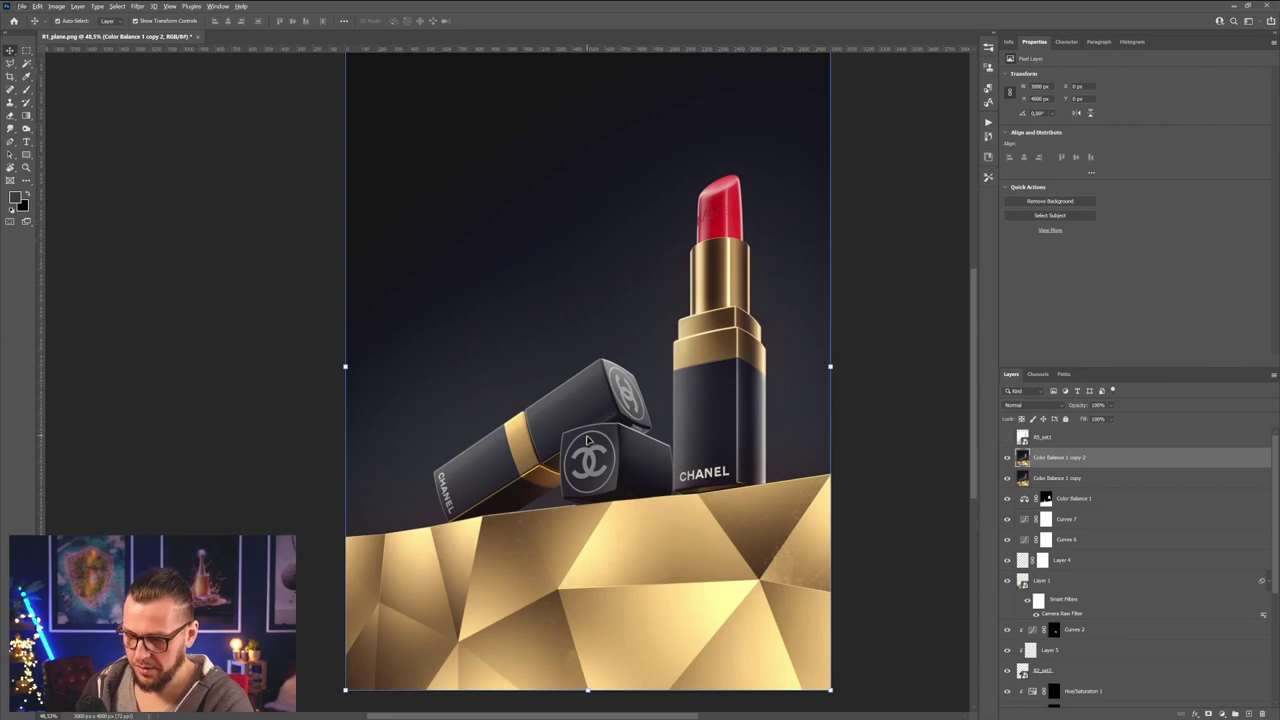
{"action": "key", "text": "ctrl+j"}
{"action": "scroll", "coordinate": [588, 466], "scroll_direction": "up", "scroll_amount": 2, "text": "alt"}
{"action": "scroll", "coordinate": [589, 467], "scroll_direction": "up", "scroll_amount": 1, "text": "alt"}
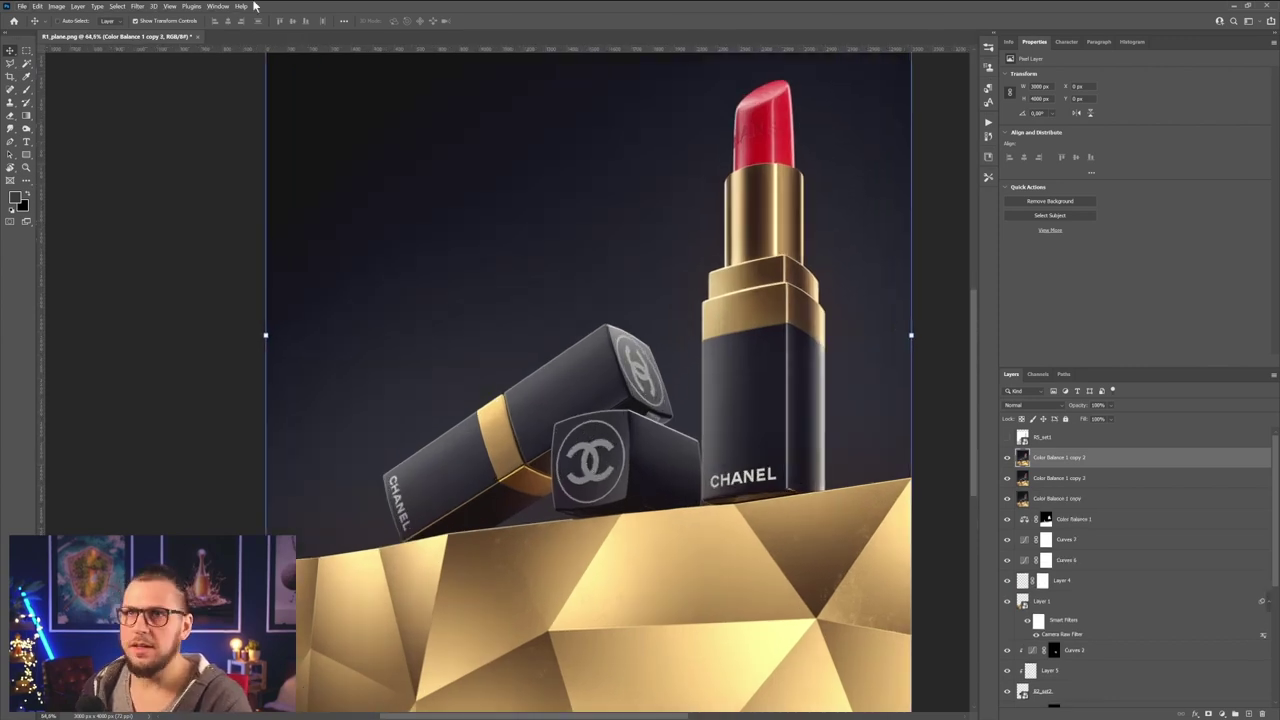
{"action": "left_click", "coordinate": [137, 6]}
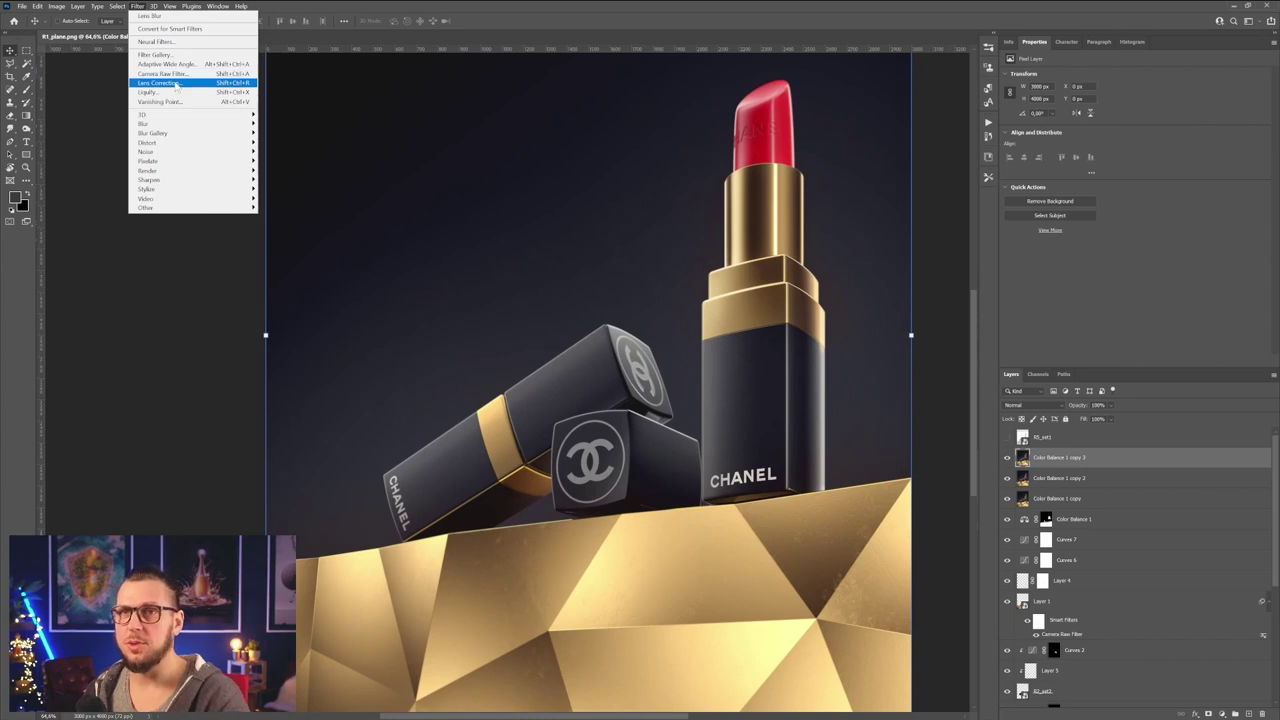
{"action": "left_click", "coordinate": [160, 82]}
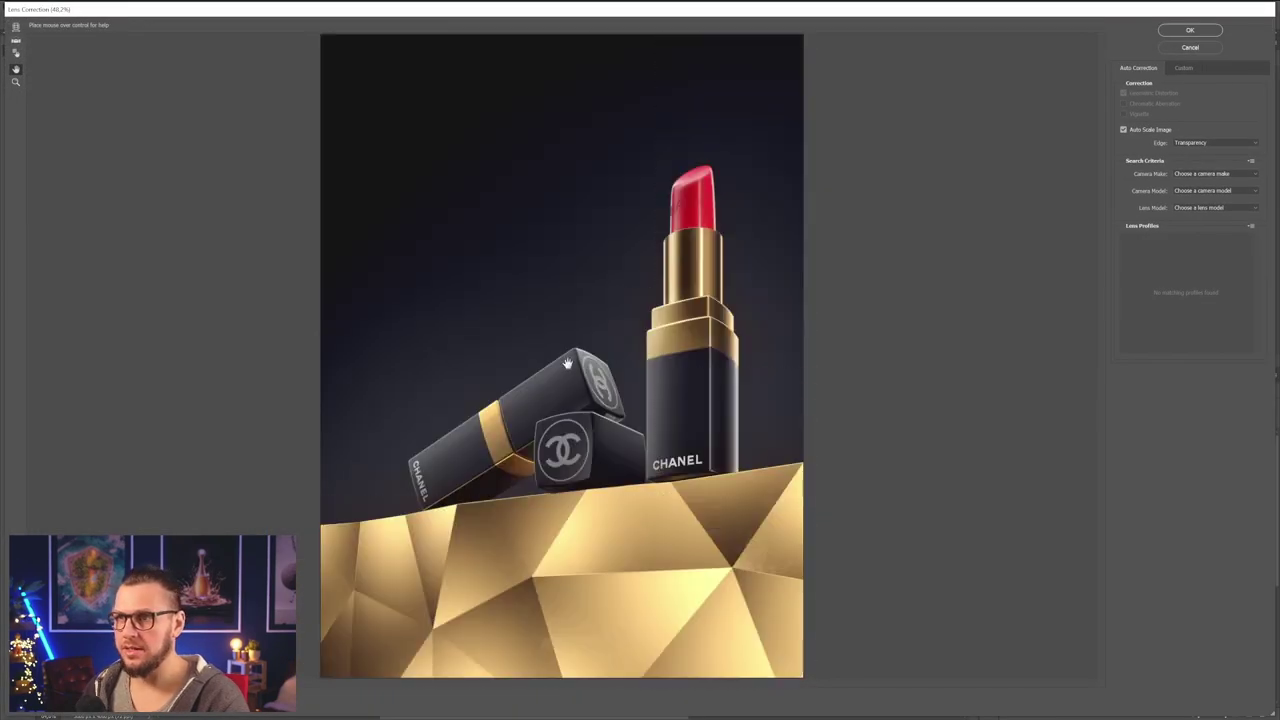
{"action": "left_click", "coordinate": [1184, 68]}
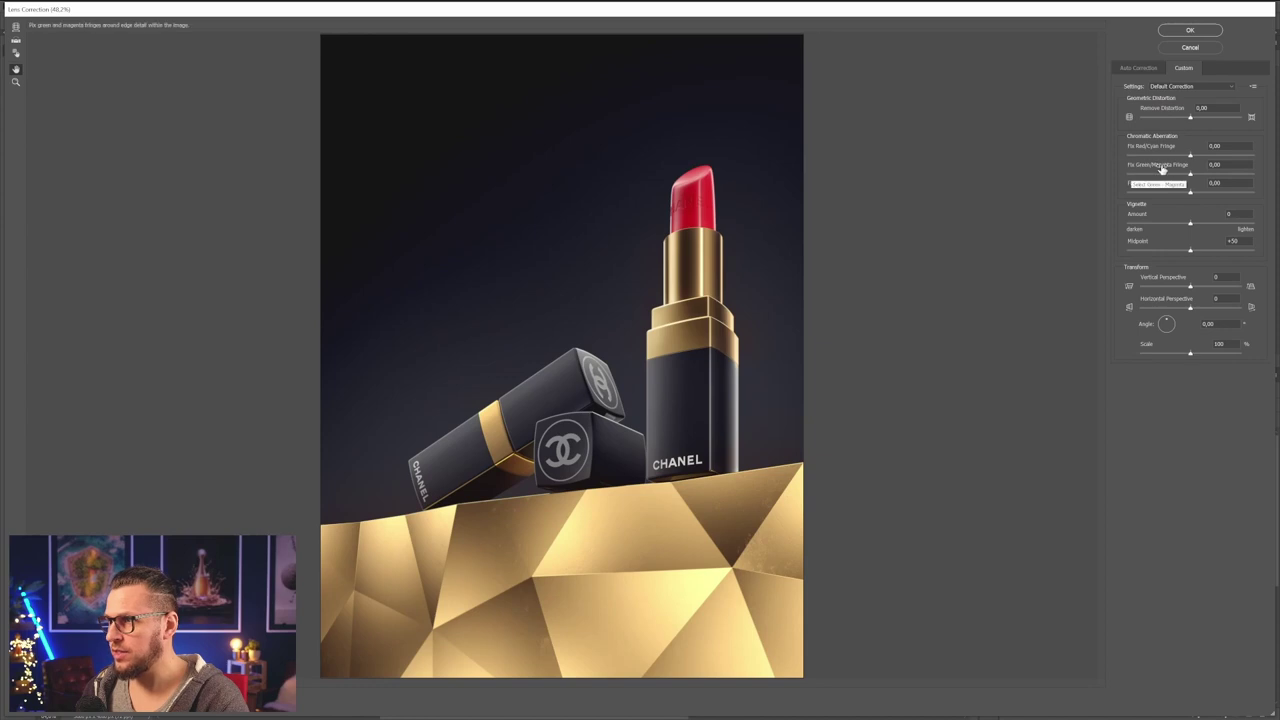
- Try Green/Magenta fringe values of -0.79 and +75.37, and reset the setting to 0.00
{"action": "left_click_drag", "start_coordinate": [1191, 178], "coordinate": [1143, 179]}
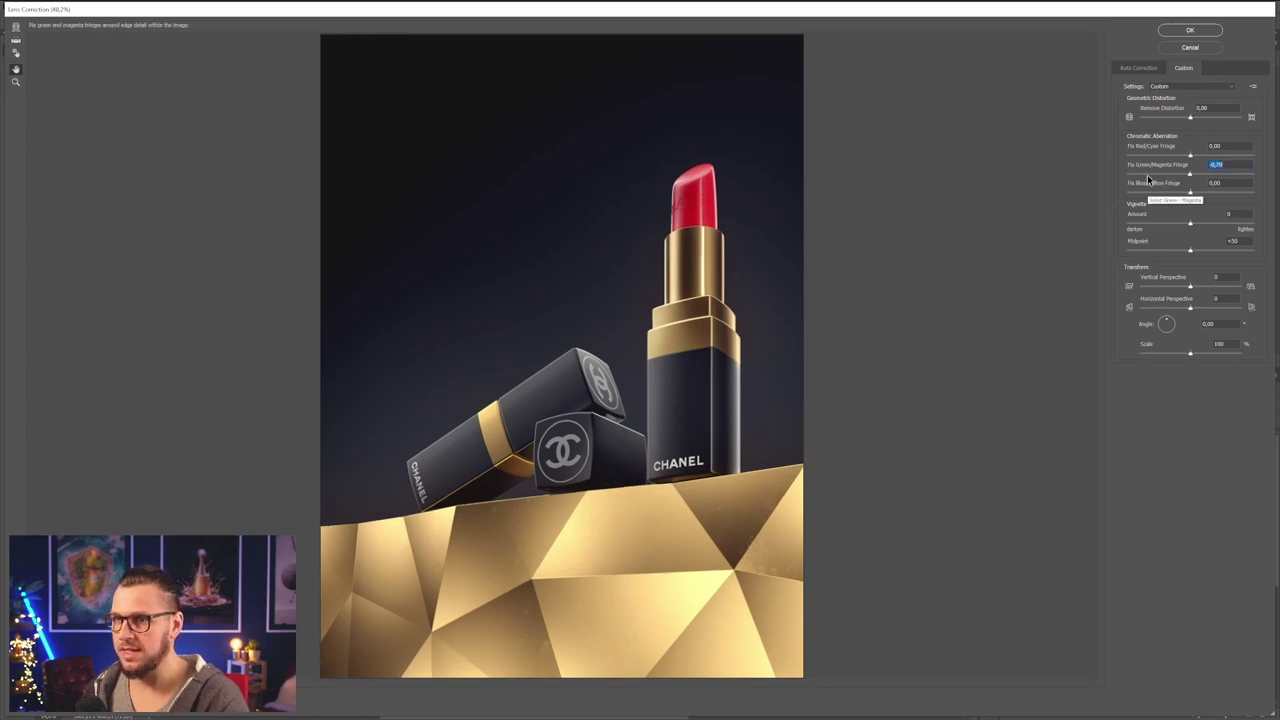
{"action": "scroll", "coordinate": [636, 528], "scroll_direction": "up", "scroll_amount": 2, "text": "alt"}
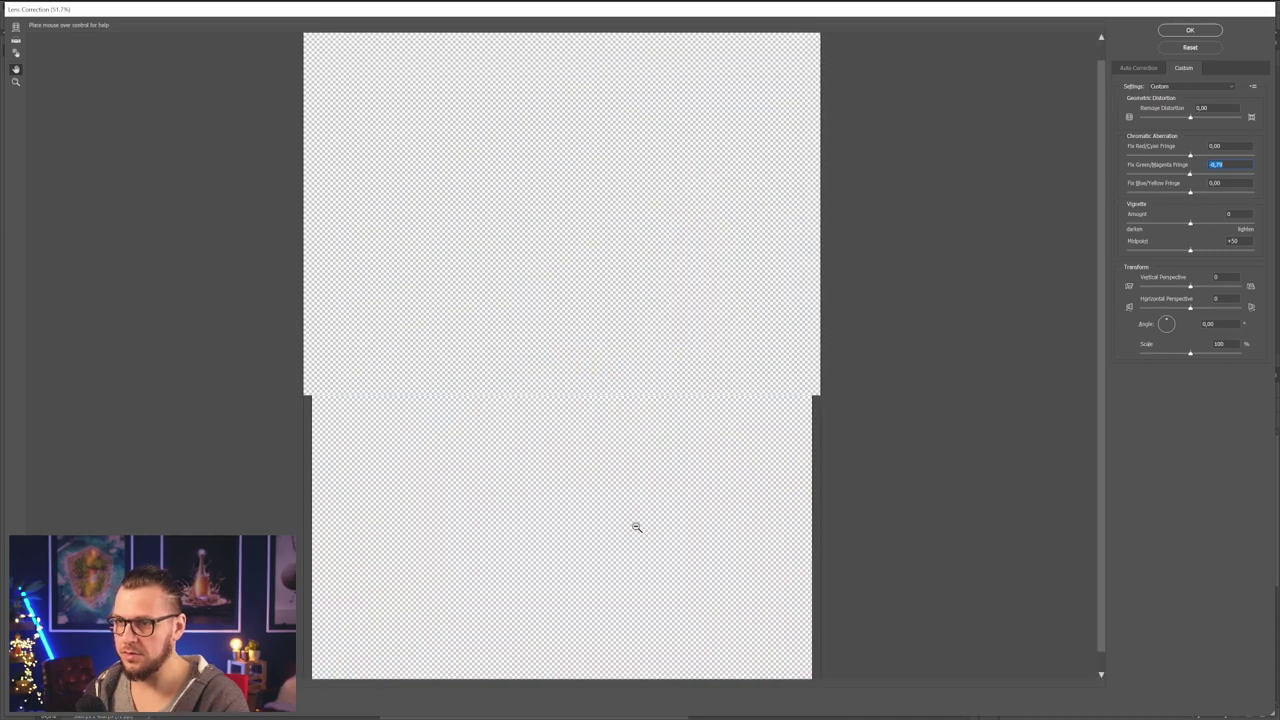
{"action": "scroll", "coordinate": [631, 532], "scroll_direction": "up", "scroll_amount": 2, "text": "alt"}
{"action": "scroll", "coordinate": [629, 533], "scroll_direction": "up", "scroll_amount": 1, "text": "alt"}
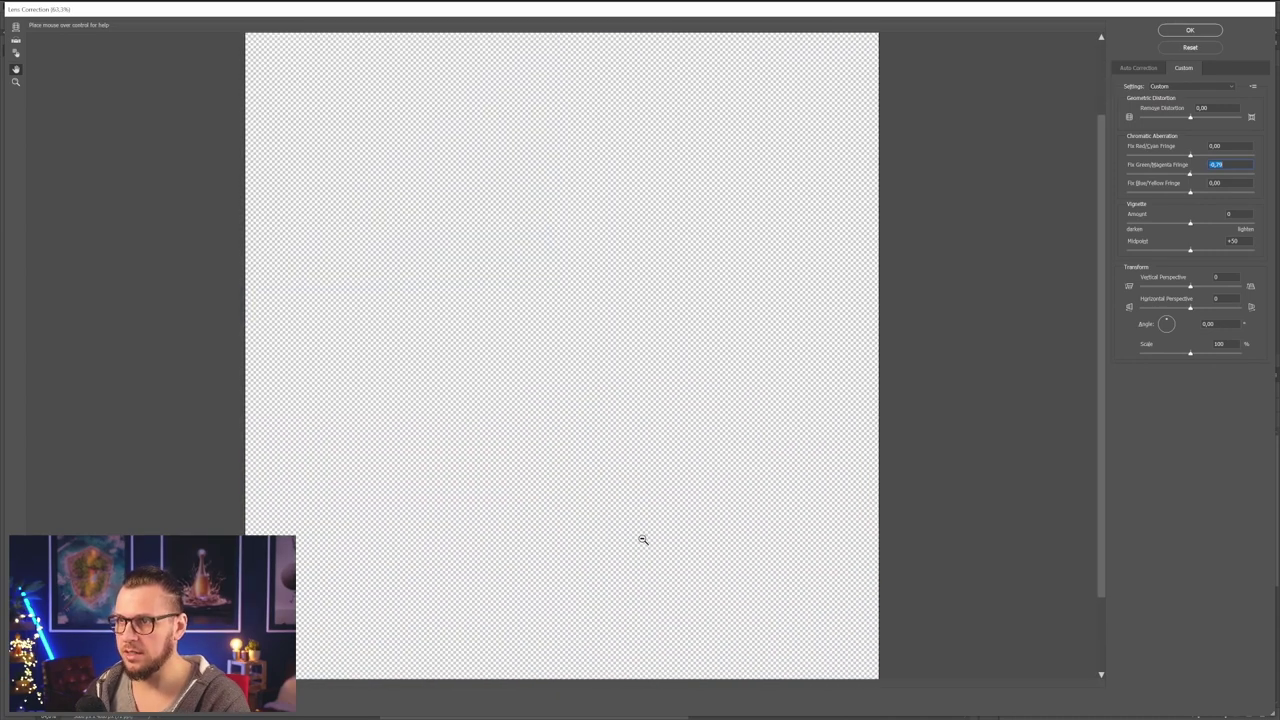
{"action": "scroll", "coordinate": [645, 522], "scroll_direction": "down", "scroll_amount": 1, "text": "alt"}
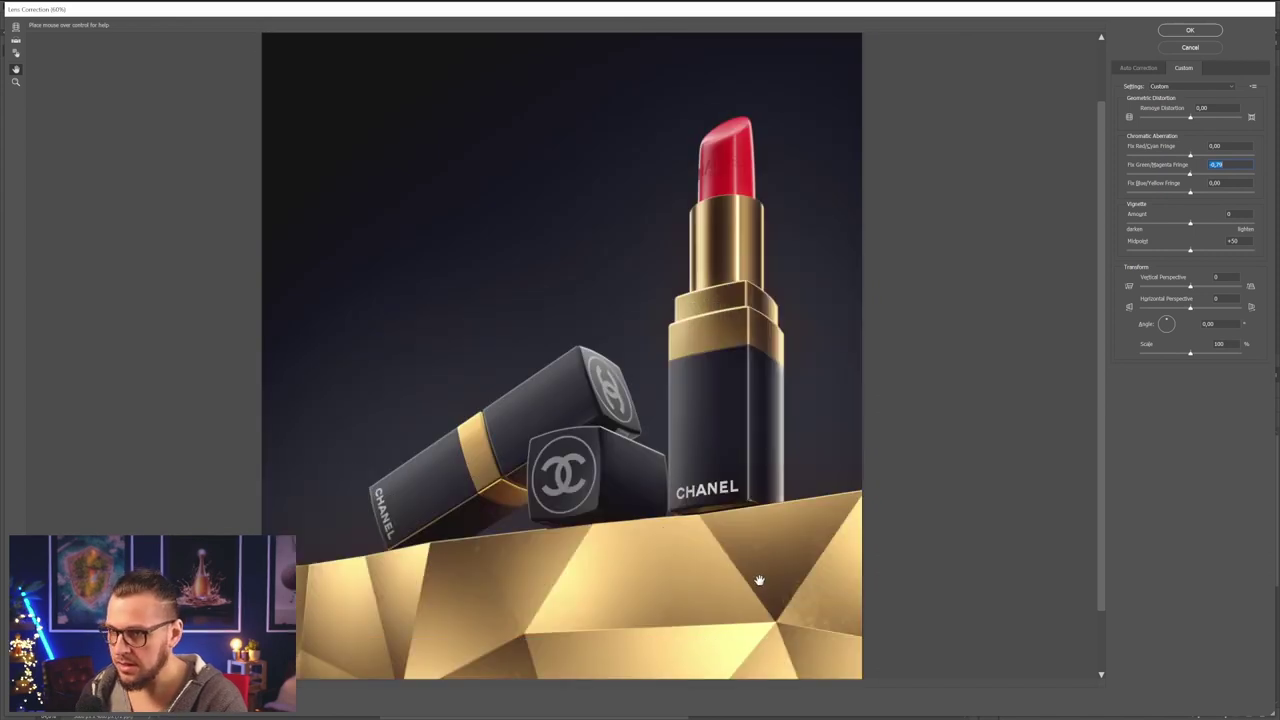
{"action": "left_click", "coordinate": [1240, 176]}
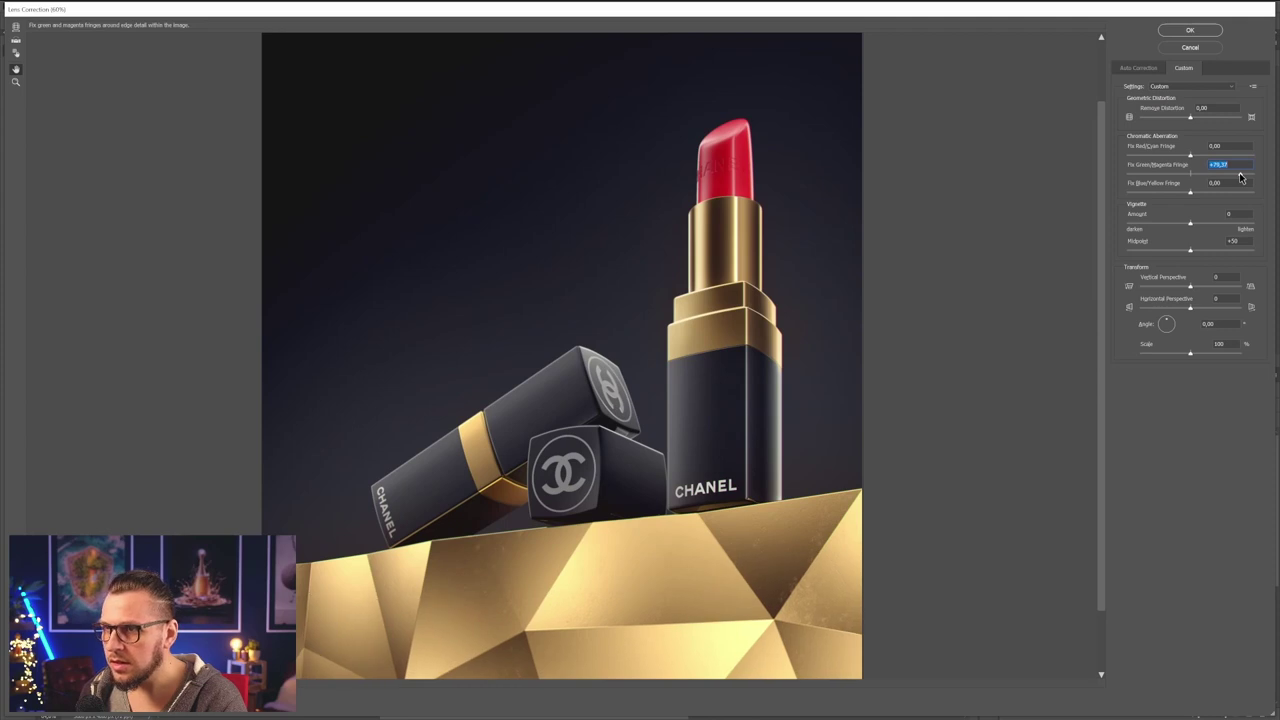
{"action": "left_click_drag", "start_coordinate": [1240, 176], "coordinate": [1191, 176]}
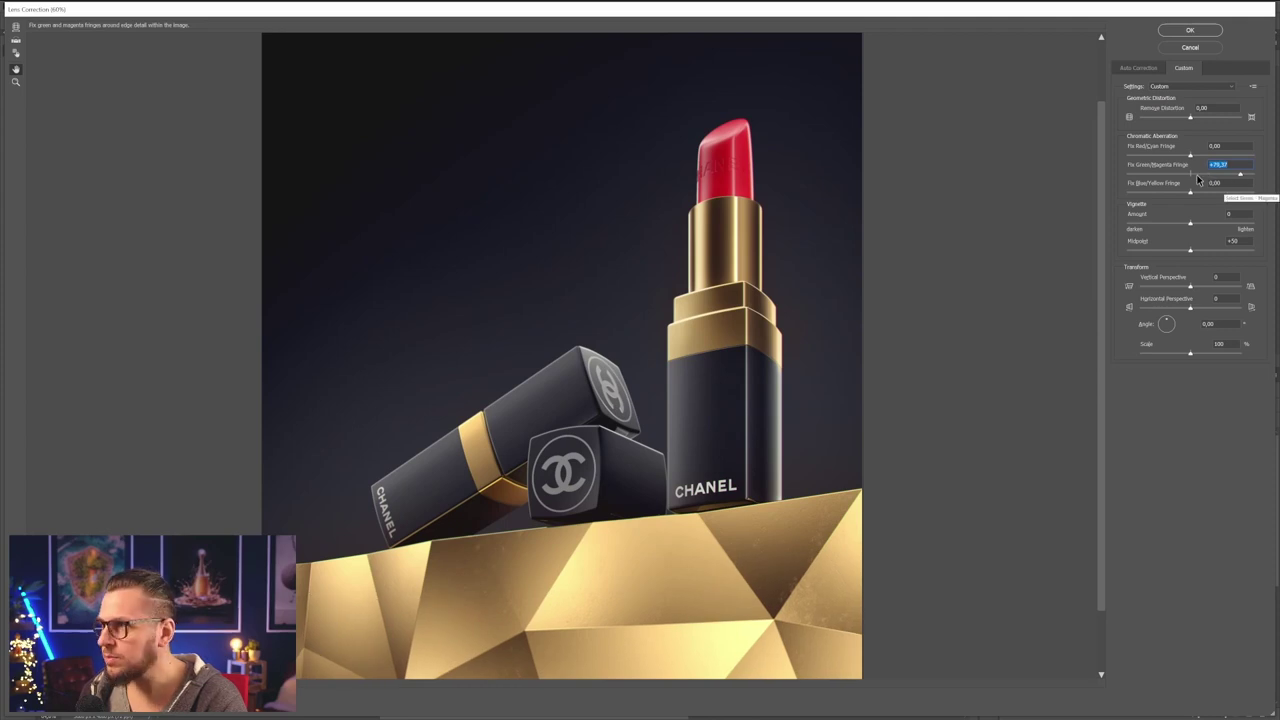
- Set the Red/Cyan fringe to about +38 and inspect the product and gold base edges up close
{"action": "left_click", "coordinate": [1228, 156]}
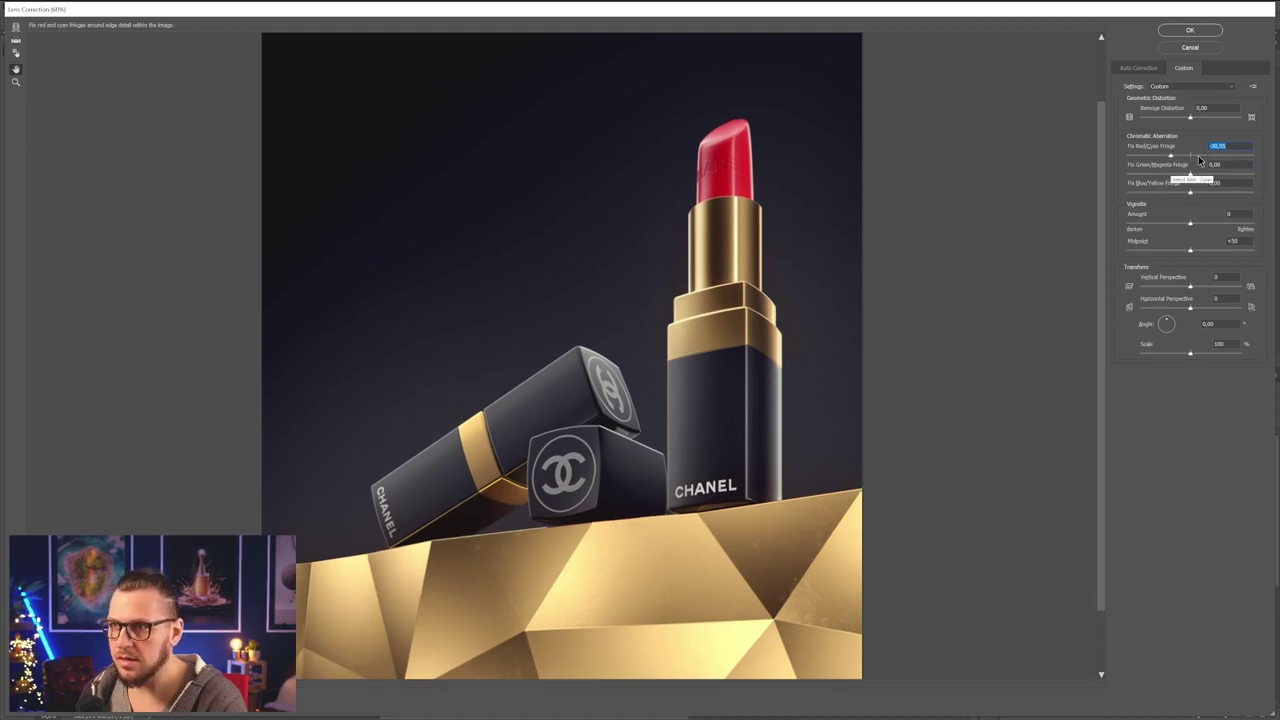
{"action": "left_click", "coordinate": [1199, 157]}
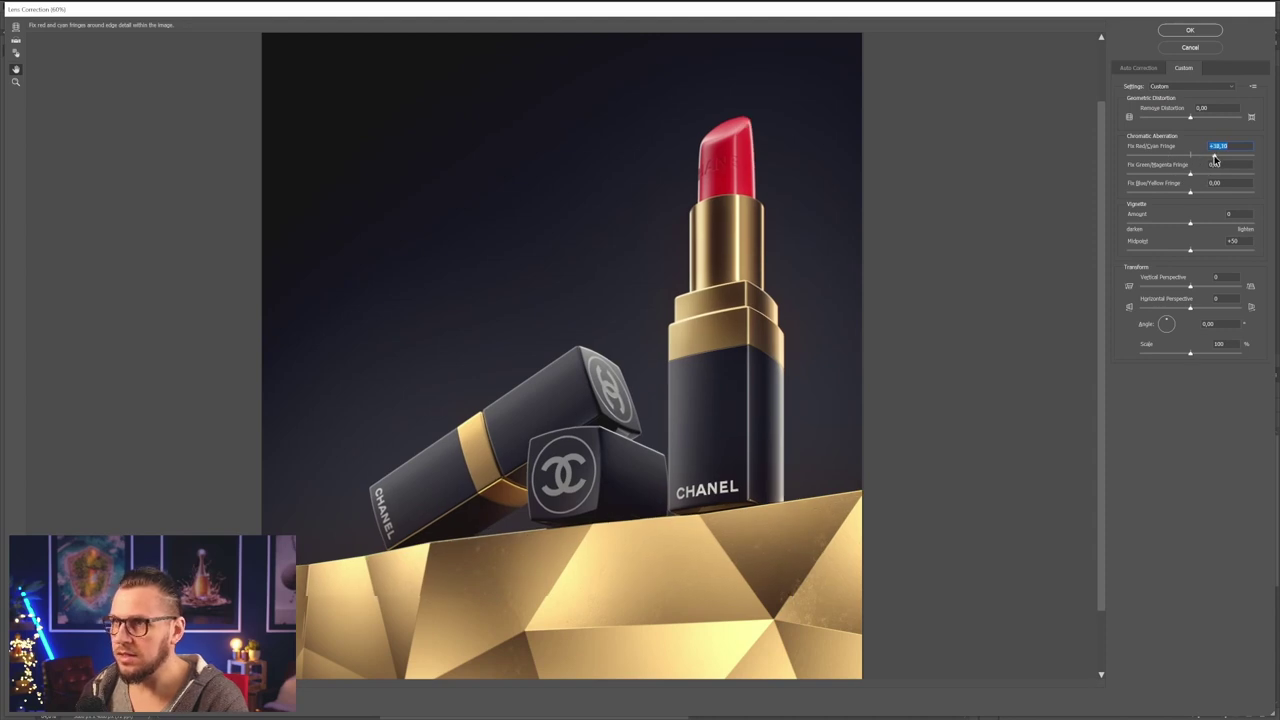
{"action": "scroll", "coordinate": [786, 441], "scroll_direction": "up", "scroll_amount": 4, "text": "alt"}
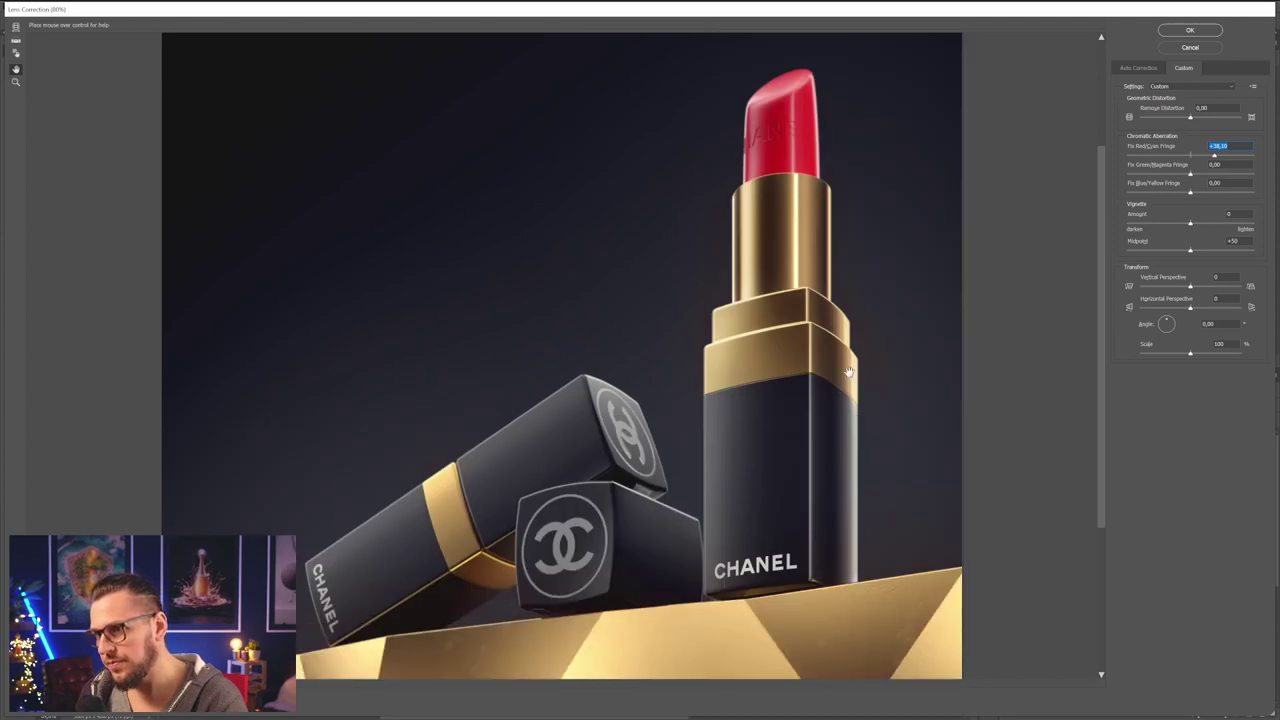
{"action": "left_click_drag", "start_coordinate": [815, 651], "coordinate": [851, 451]}
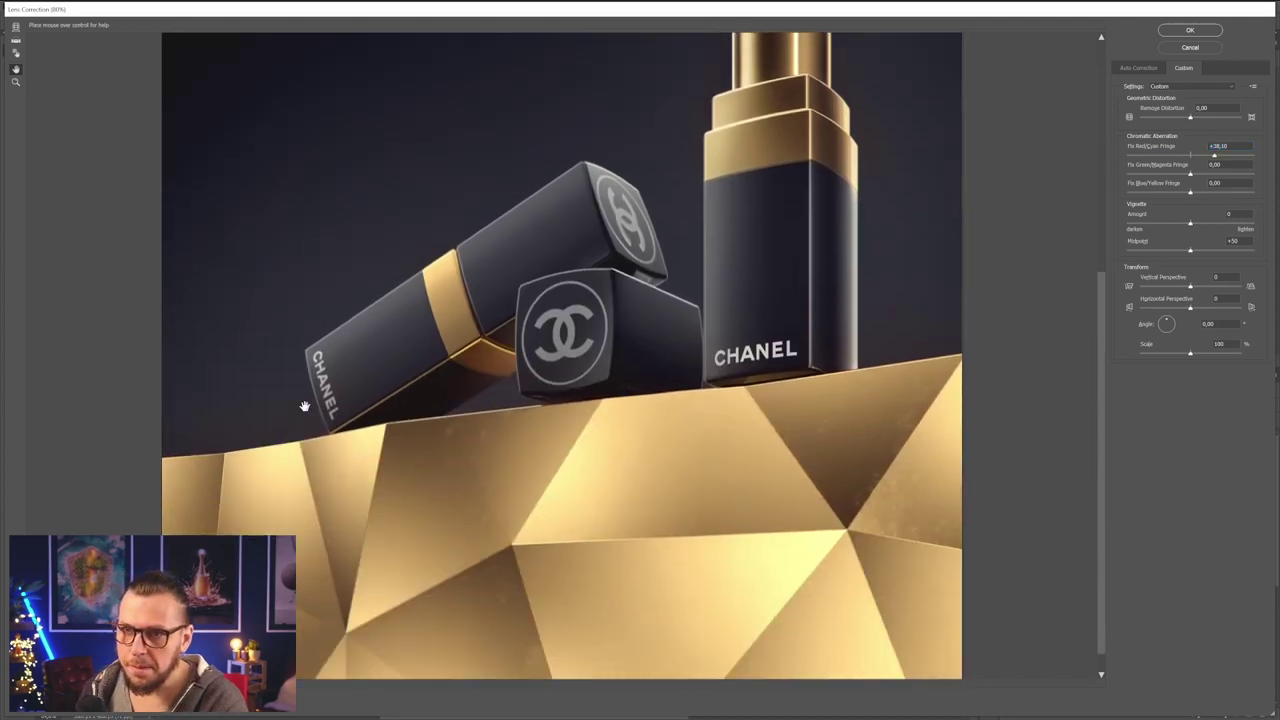
- Check the full product image in the preview and apply the Lens Correction to the layer copy
{"action": "scroll", "coordinate": [486, 380], "scroll_direction": "down", "scroll_amount": 1}
{"action": "scroll", "coordinate": [486, 380], "scroll_direction": "up", "scroll_amount": 5}
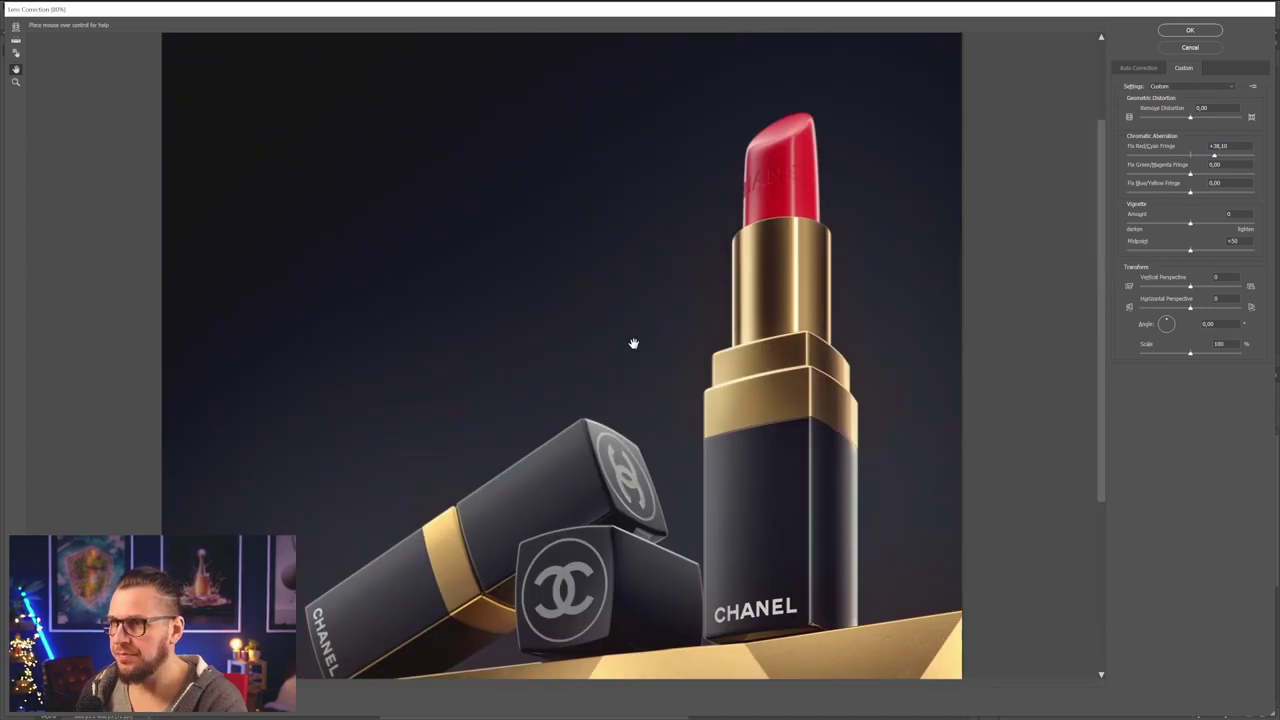
{"action": "left_click", "coordinate": [1193, 30]}
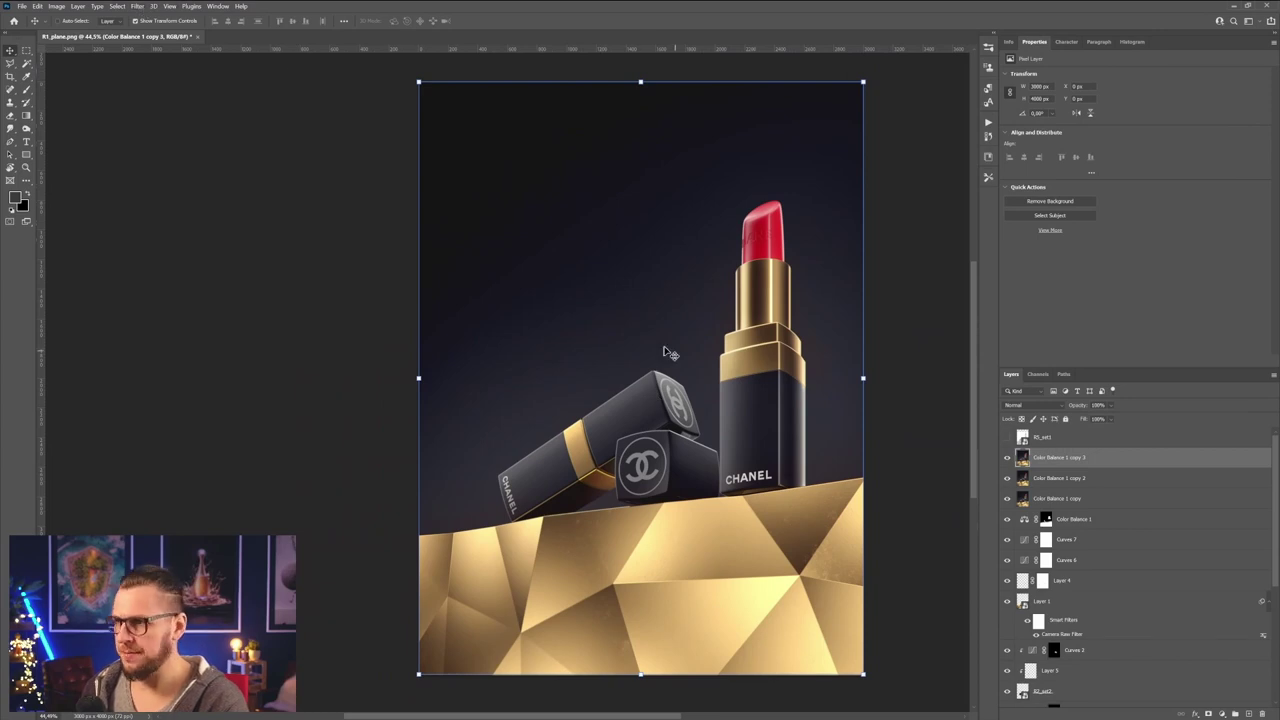
- Open the Camera Raw Filter on the corrected layer copy and set Sharpening to 44
{"action": "left_click", "coordinate": [140, 7]}
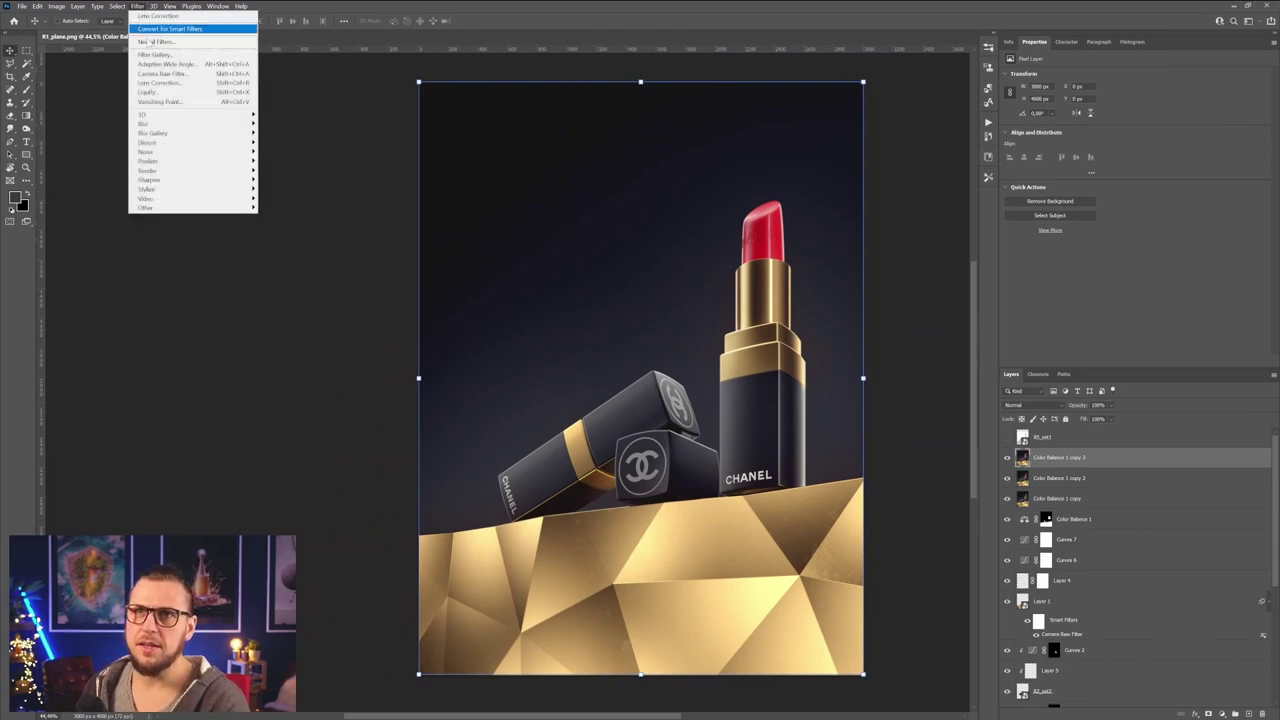
{"action": "left_click", "coordinate": [172, 73]}
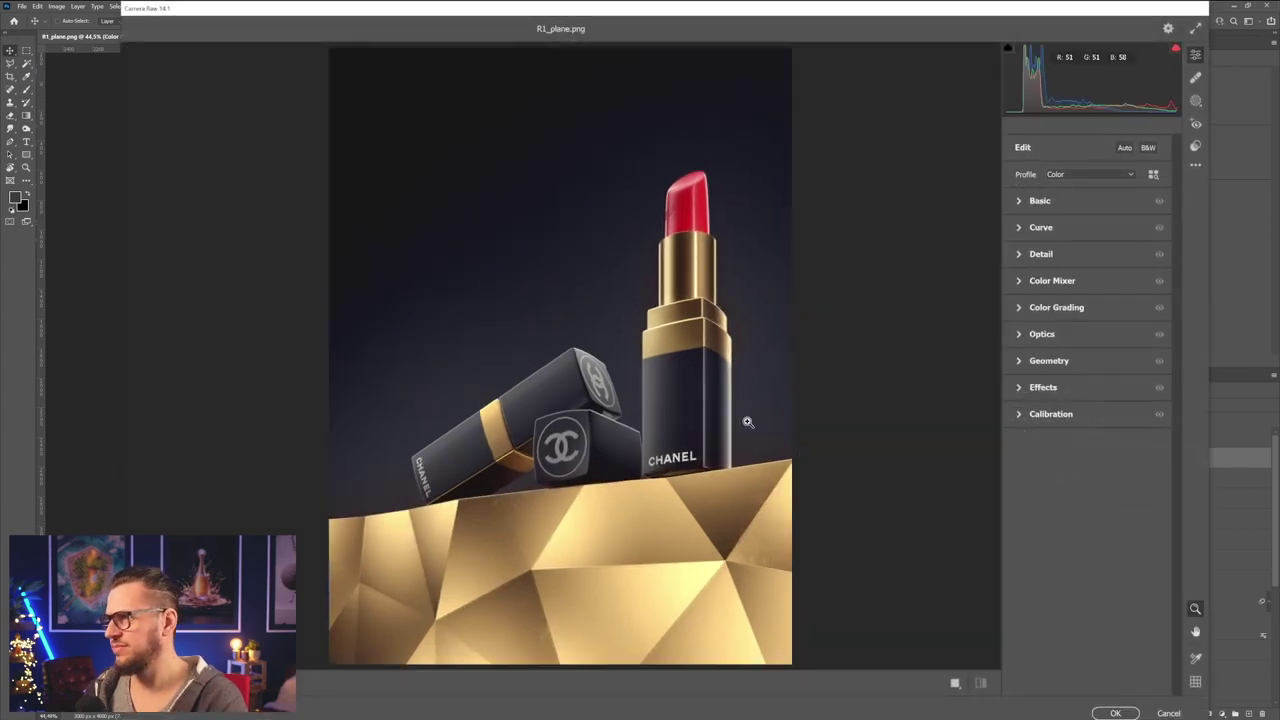
{"action": "left_click", "coordinate": [1019, 260]}
{"action": "scroll", "coordinate": [710, 338], "scroll_direction": "up", "scroll_amount": 4, "text": "alt"}
{"action": "scroll", "coordinate": [710, 344], "scroll_direction": "down", "scroll_amount": 1, "text": "alt"}
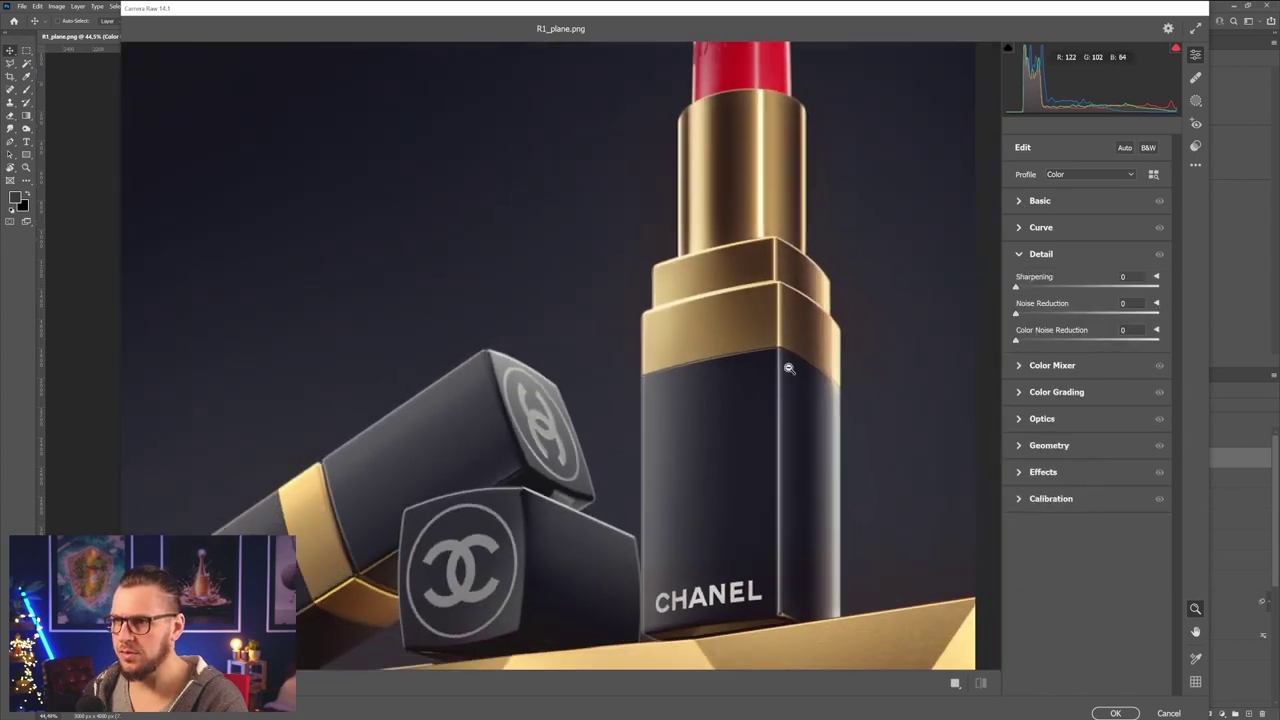
{"action": "left_click_drag", "start_coordinate": [1068, 287], "coordinate": [1059, 289]}
{"action": "key", "text": "ctrl+0"}
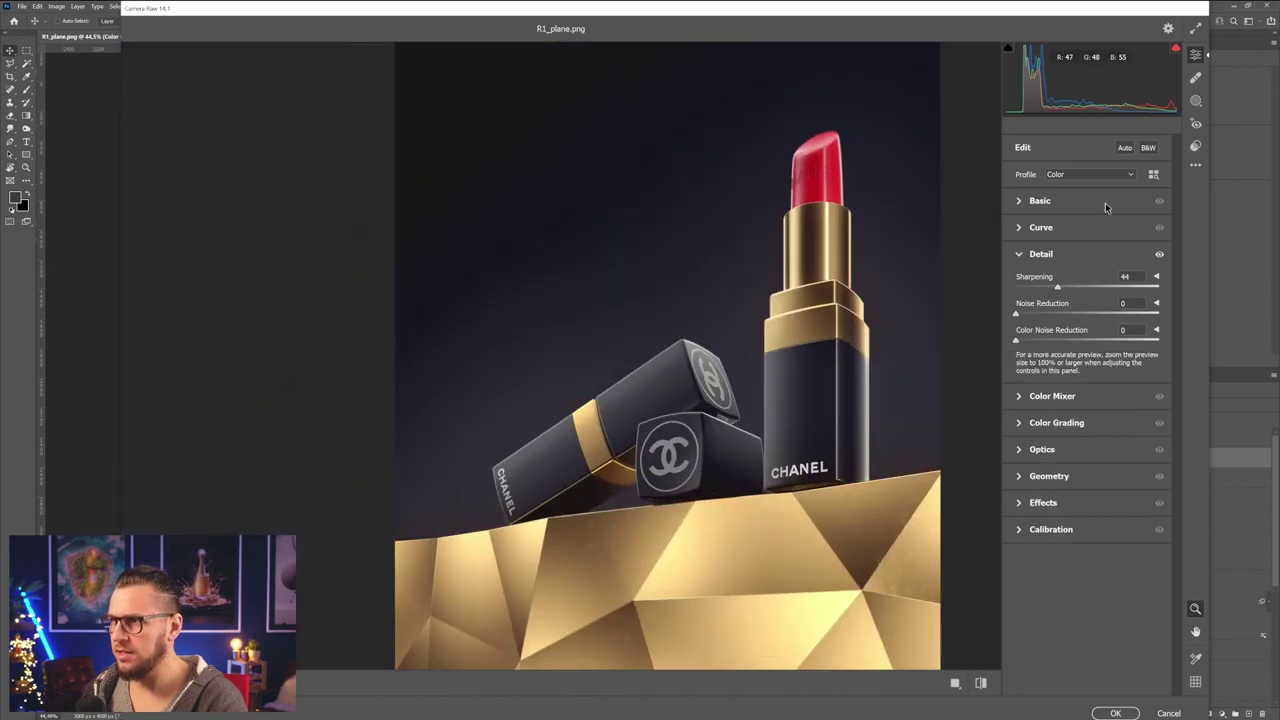
- Set Temperature to -3, Exposure +0.15, Contrast +5, Highlights +9, Shadows -2 and Clarity +8 in the Basic adjustments
{"action": "left_click", "coordinate": [1036, 201]}
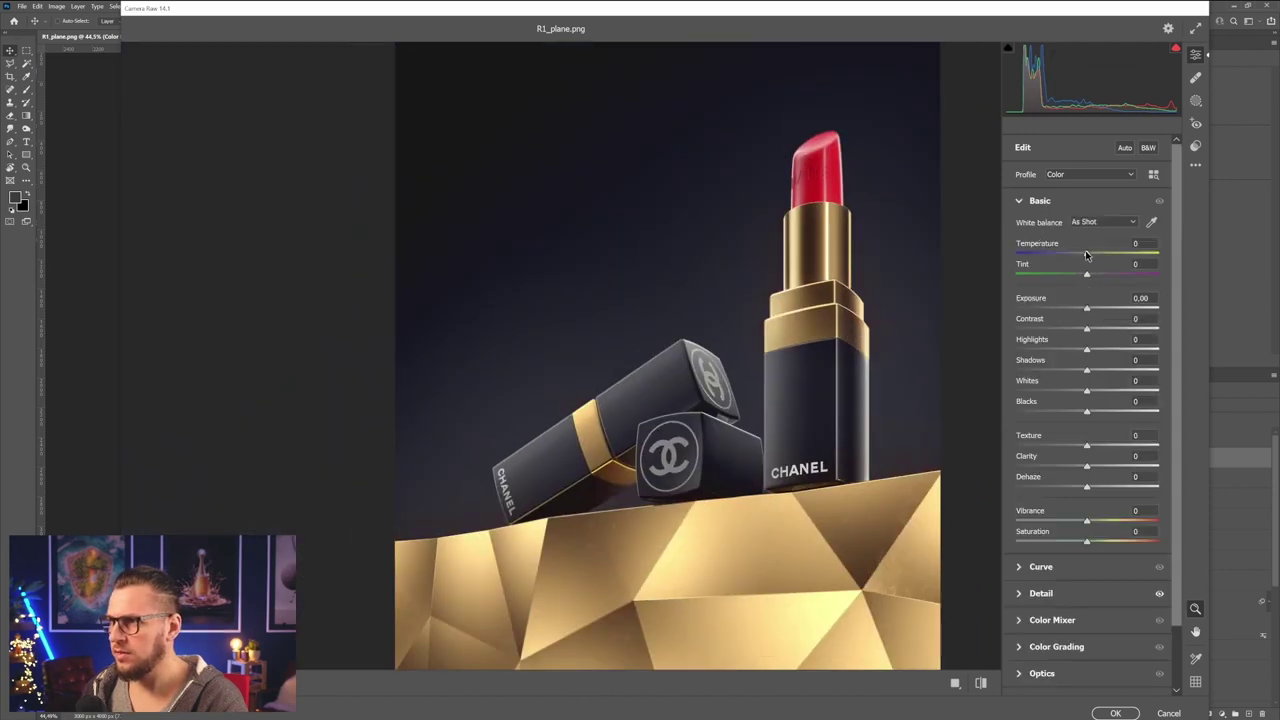
{"action": "left_click_drag", "start_coordinate": [1086, 255], "coordinate": [1083, 256]}
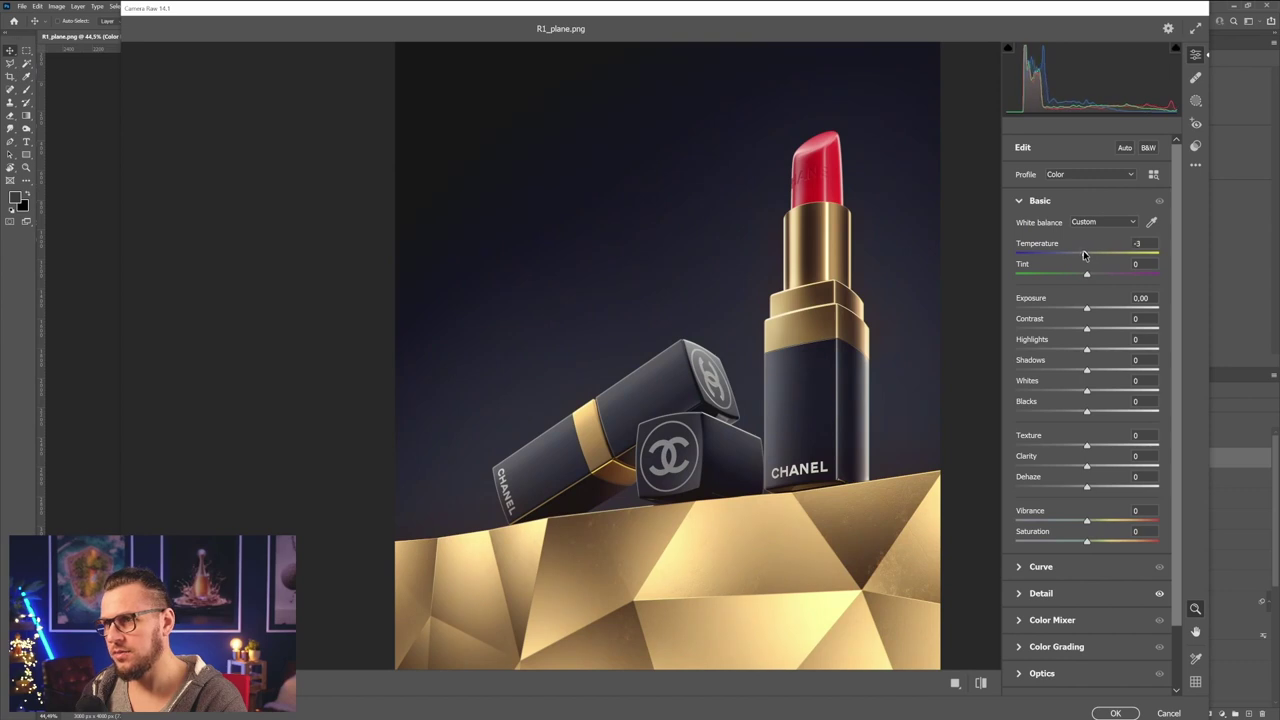
{"action": "left_click_drag", "start_coordinate": [1087, 312], "coordinate": [1086, 374]}
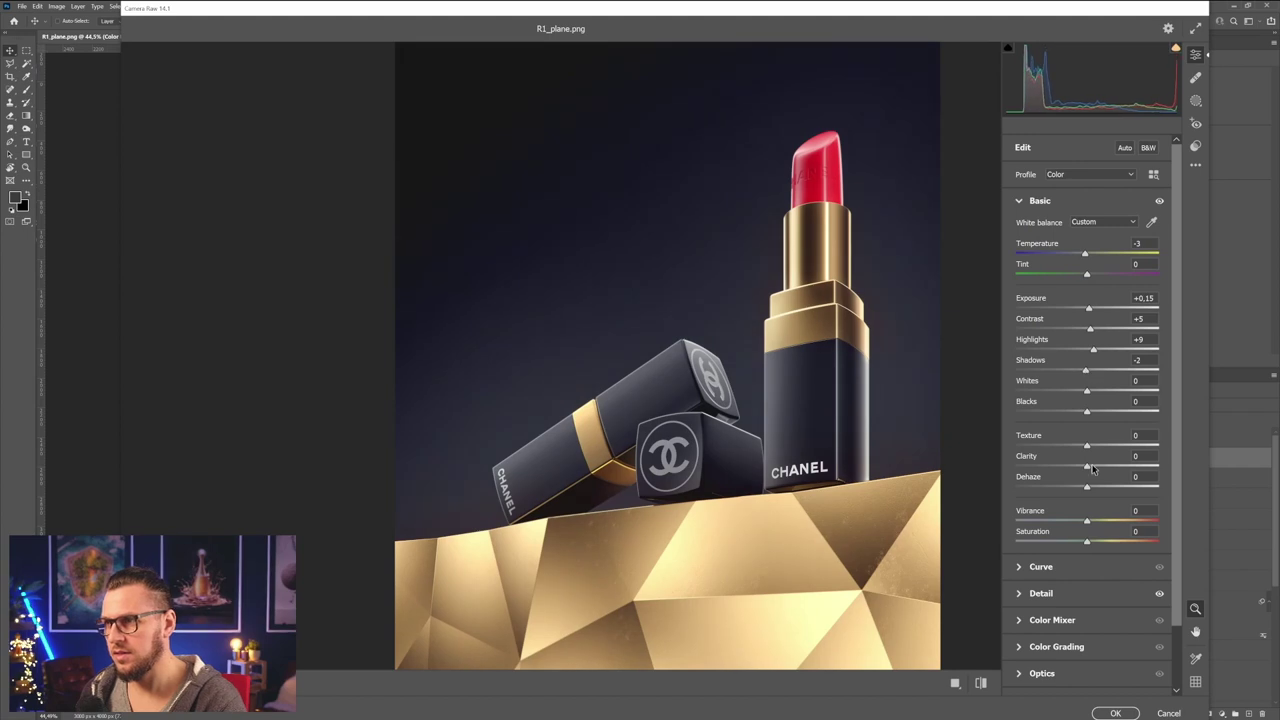
{"action": "mouse_move", "coordinate": [1088, 467]}
{"action": "left_mouse_down"}
{"action": "mouse_move", "coordinate": [1105, 468]}
{"action": "mouse_move", "coordinate": [1093, 467]}
{"action": "left_mouse_up"}
{"action": "left_click_drag", "start_coordinate": [832, 402], "coordinate": [757, 397]}
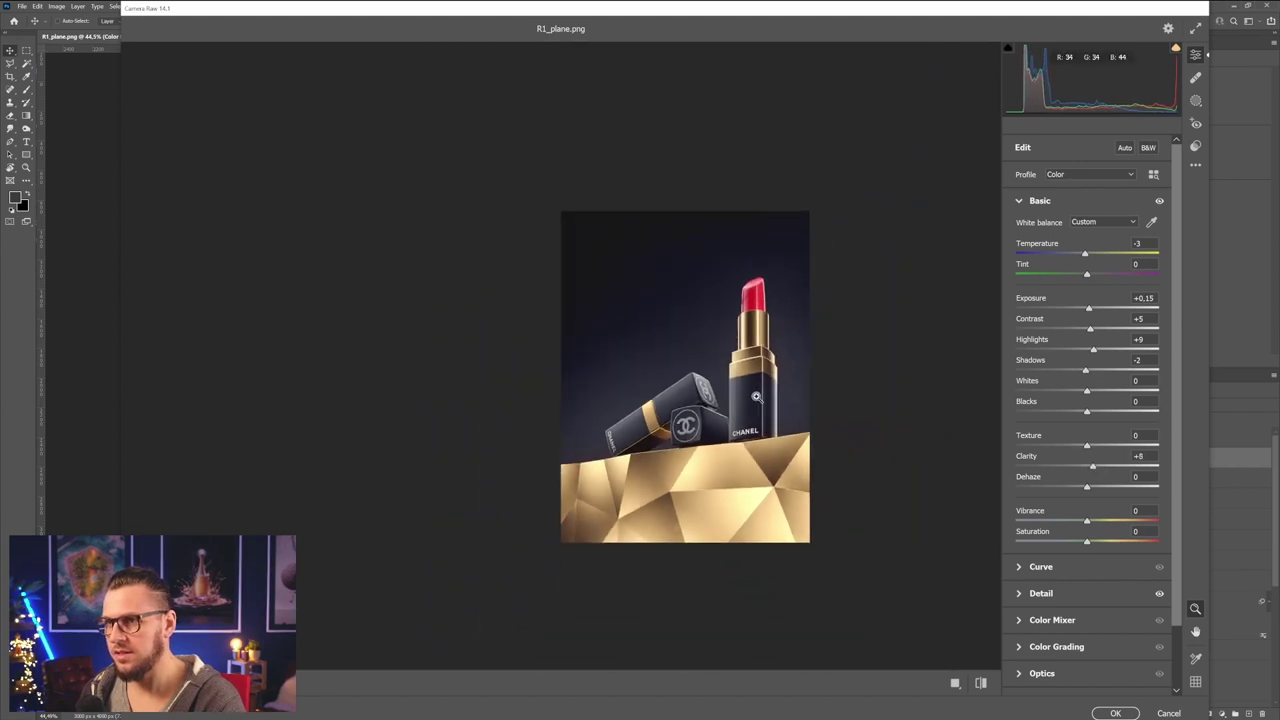
{"action": "left_click_drag", "start_coordinate": [670, 429], "coordinate": [704, 431]}
{"action": "scroll", "coordinate": [705, 432], "scroll_direction": "up", "scroll_amount": 1}
- Set the Optics Distortion to -3, apply the Camera Raw Filter and deselect the layer
{"action": "scroll", "coordinate": [1020, 560], "scroll_direction": "down", "scroll_amount": 2}
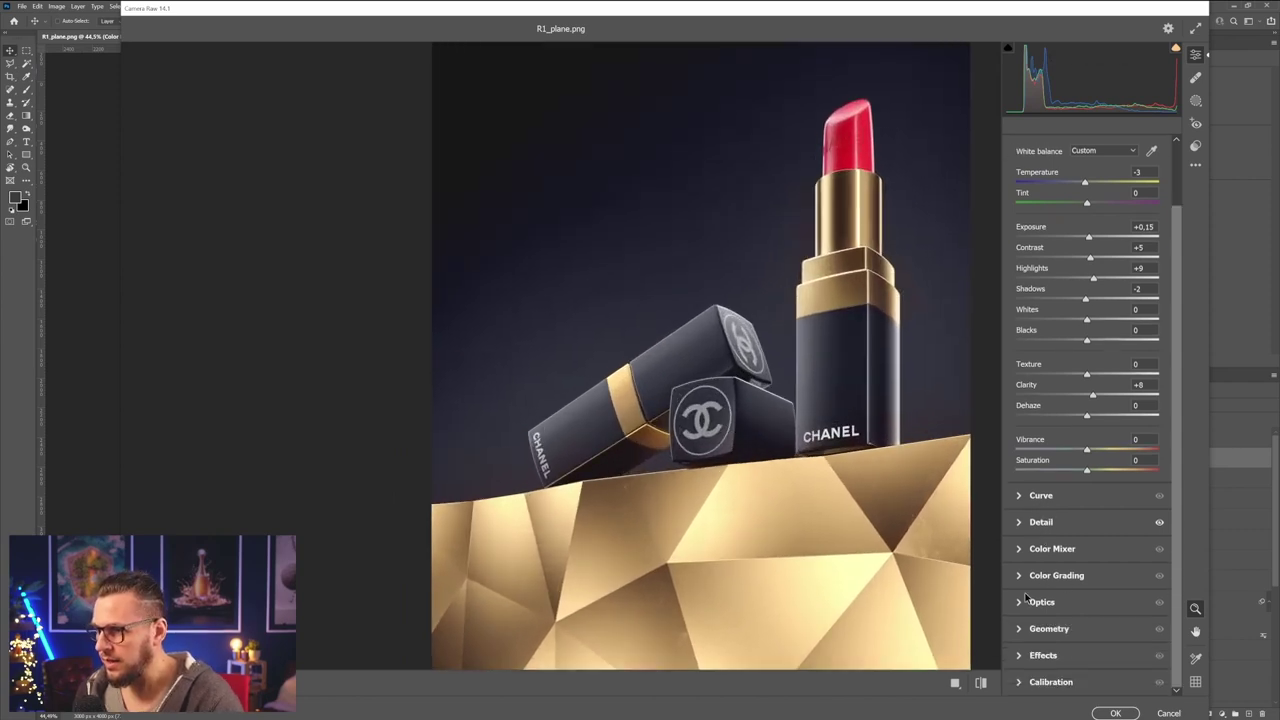
{"action": "left_click", "coordinate": [1020, 602]}
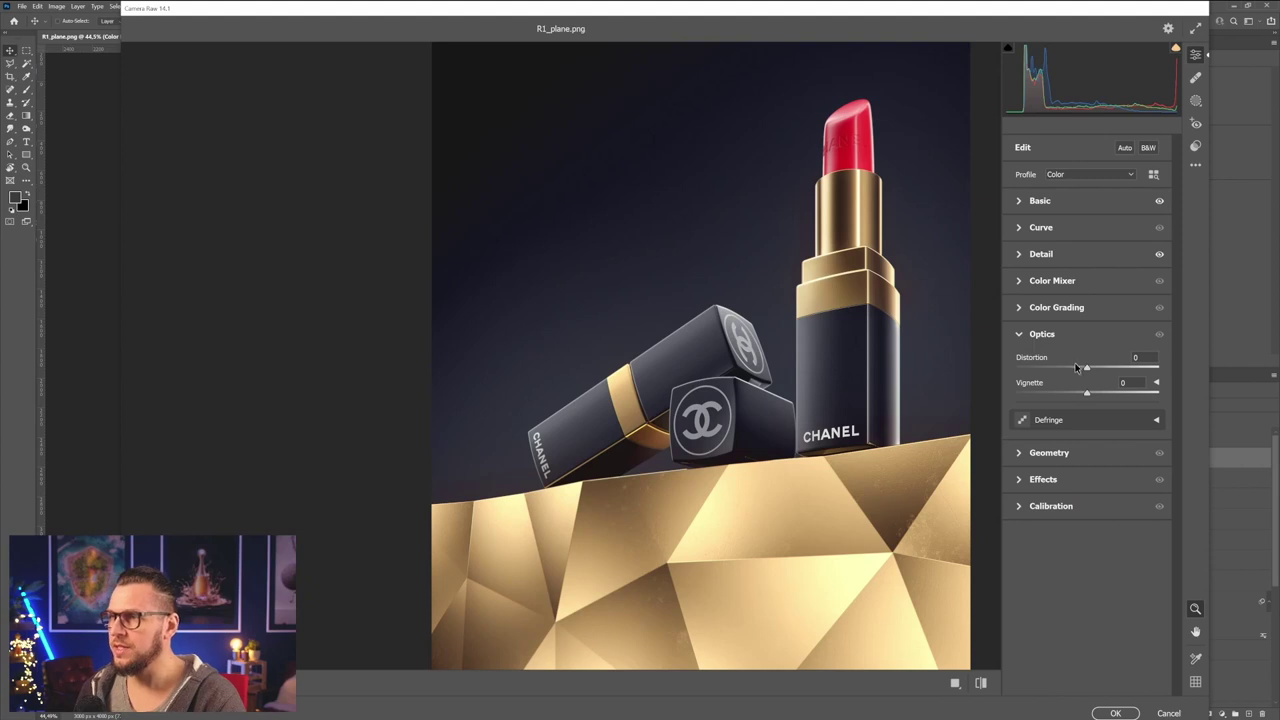
{"action": "mouse_move", "coordinate": [1087, 370]}
{"action": "left_mouse_down"}
{"action": "mouse_move", "coordinate": [1104, 370]}
{"action": "mouse_move", "coordinate": [1066, 369]}
{"action": "mouse_move", "coordinate": [1086, 370]}
{"action": "left_mouse_up"}
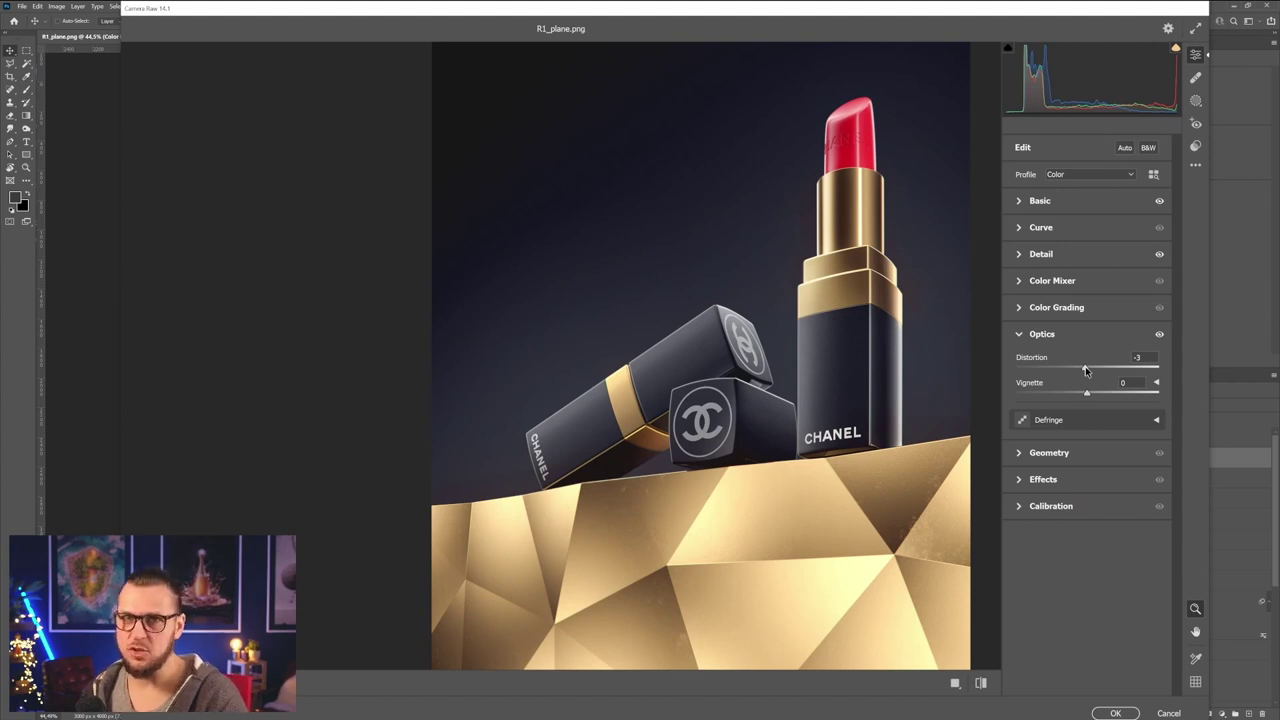
{"action": "left_click_drag", "start_coordinate": [1085, 369], "coordinate": [1087, 370]}
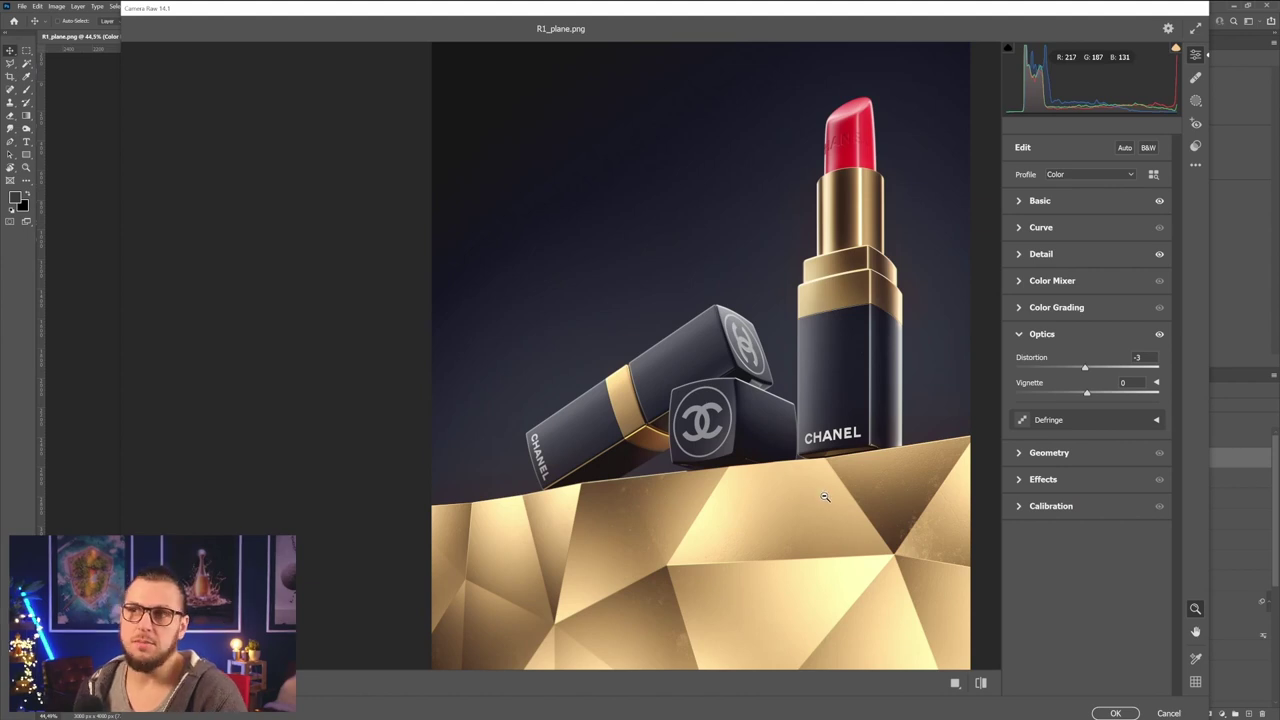
{"action": "left_click", "coordinate": [1115, 713]}
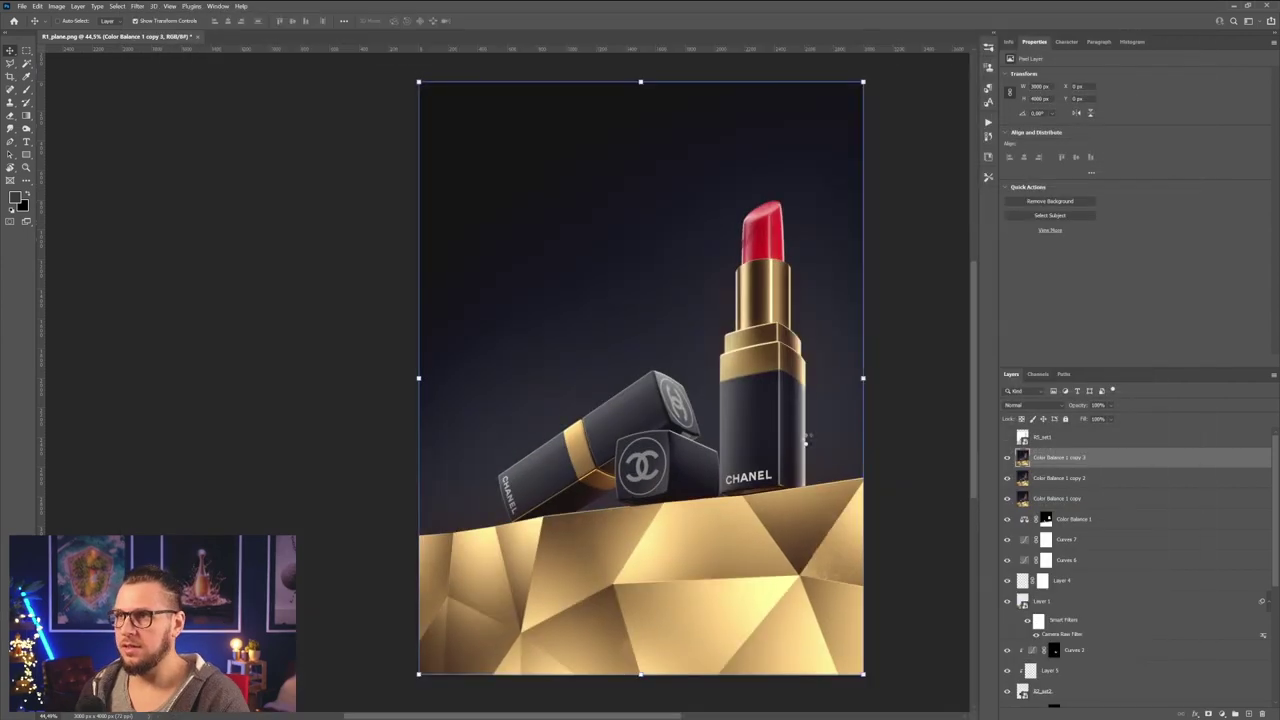
{"action": "left_click", "coordinate": [898, 442]}
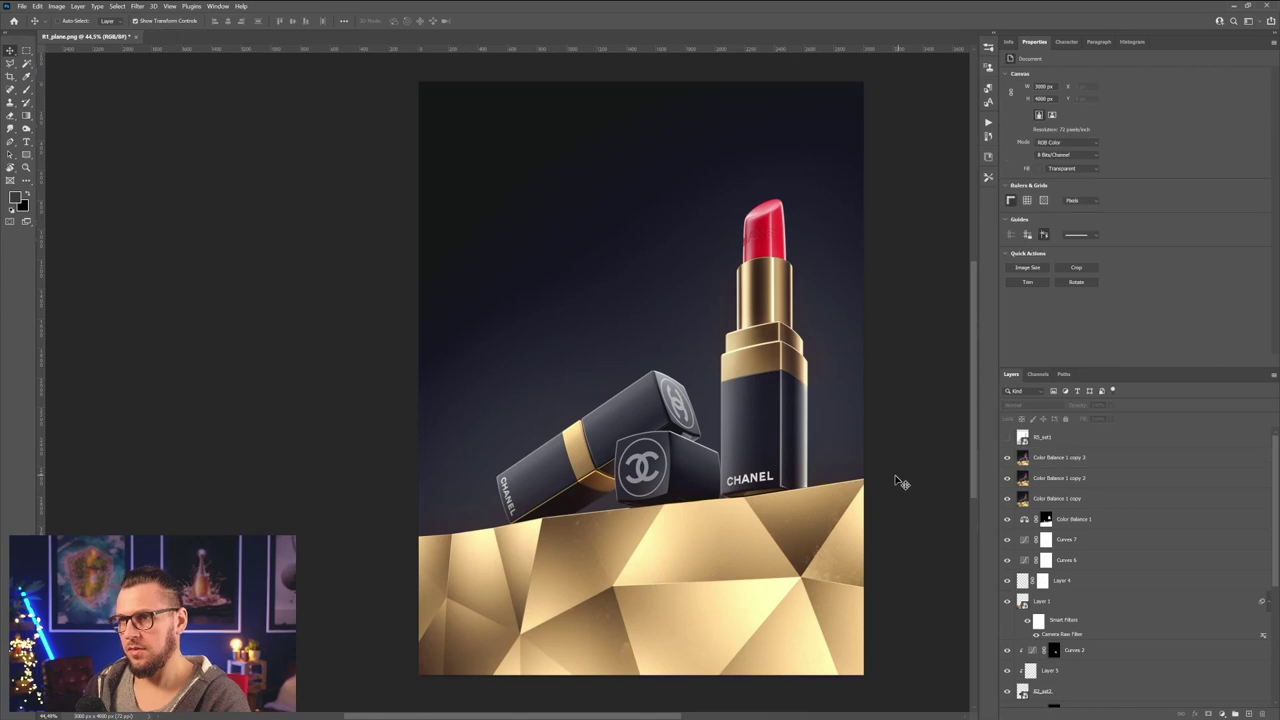
{"action": "left_click_drag", "start_coordinate": [900, 483], "coordinate": [880, 474]}
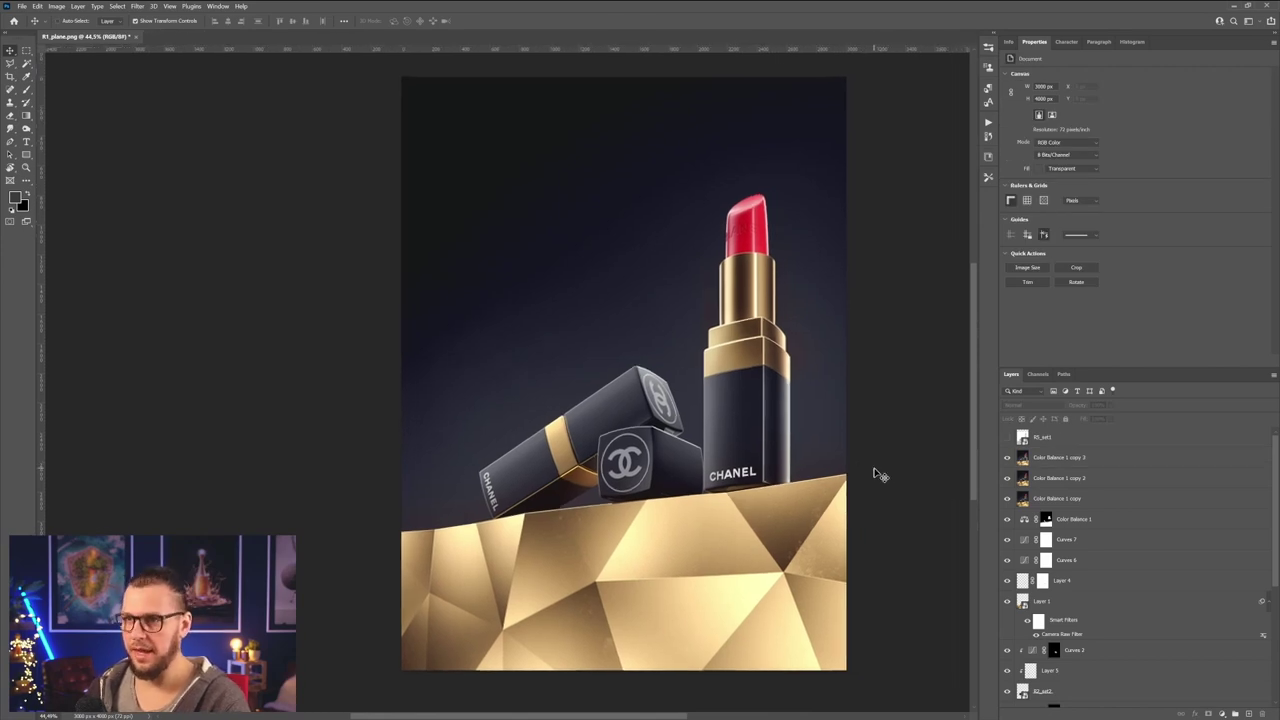